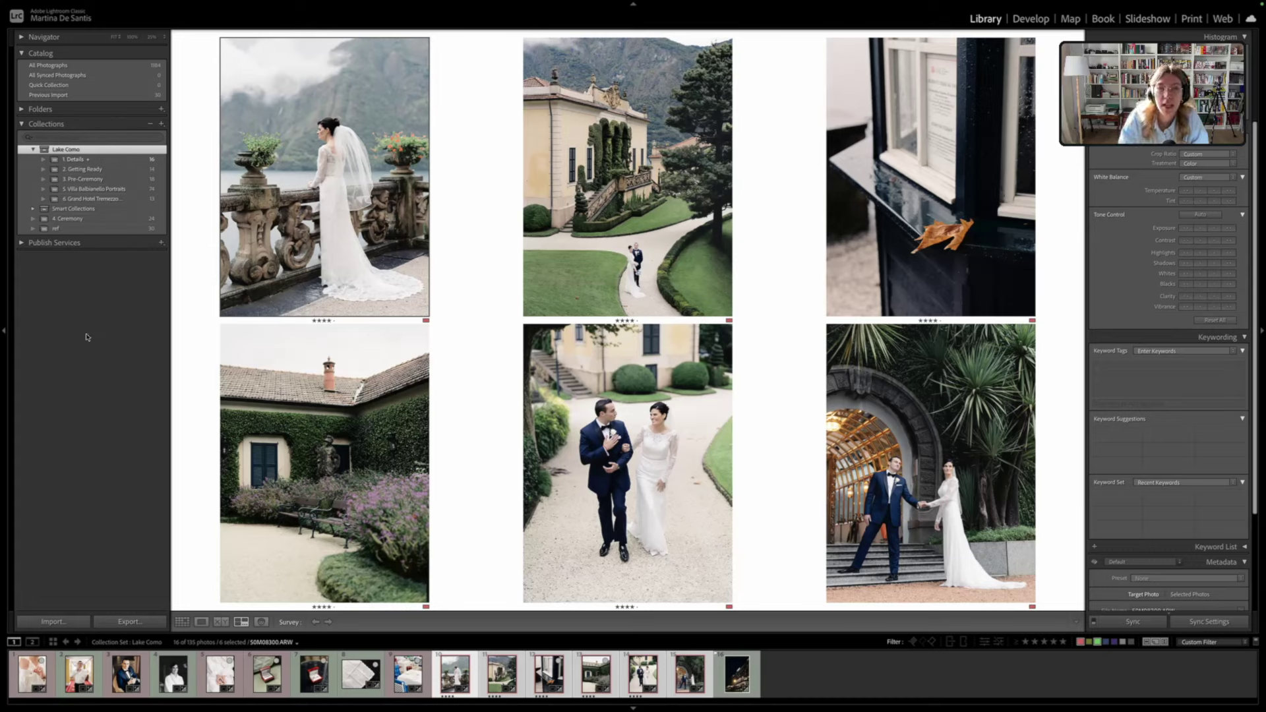
# Open the villa photo 50M08453 in Develop and browse its Portra 400 emulation profiles
pyautogui.click(701, 152)
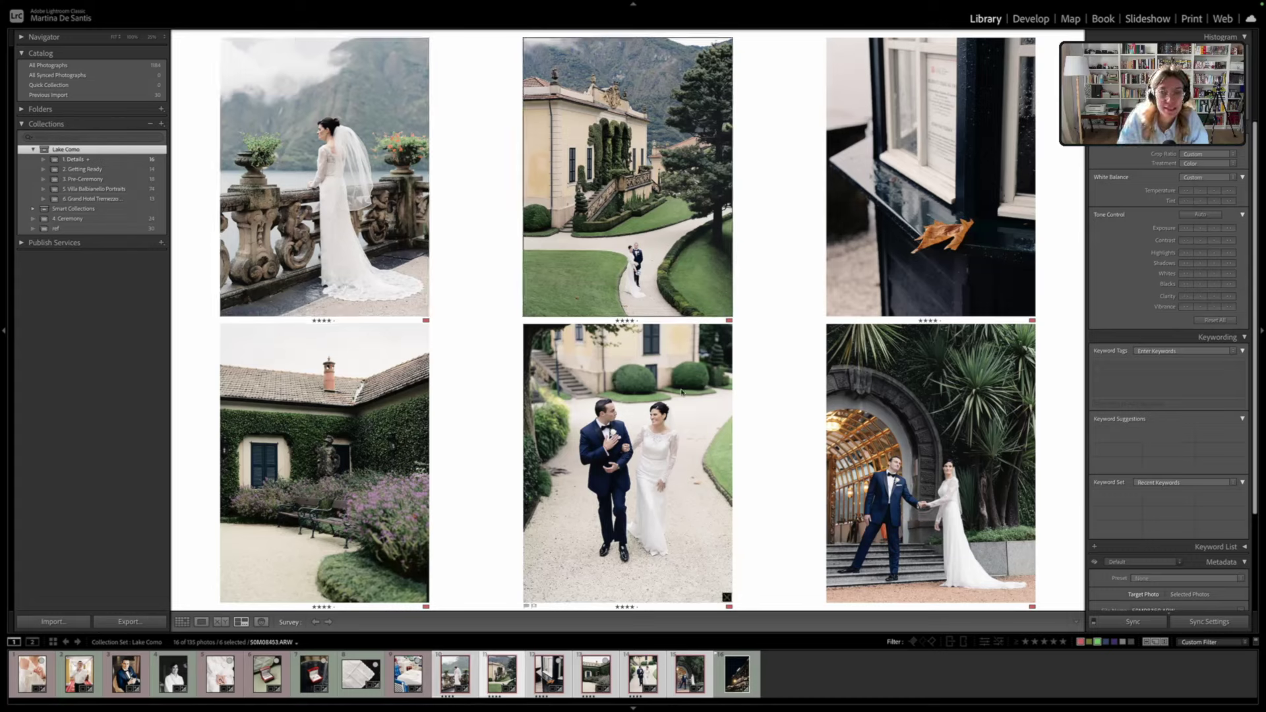
pyautogui.press('d')
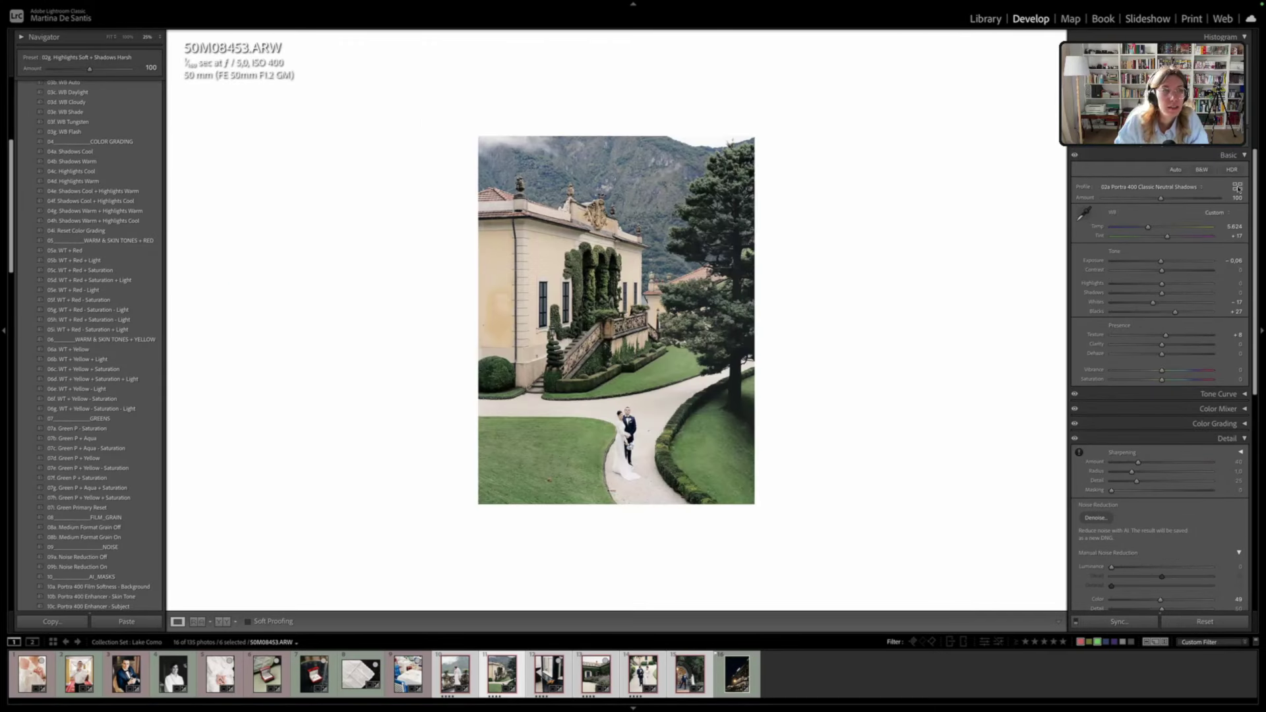
pyautogui.scroll(5, 95, 279)
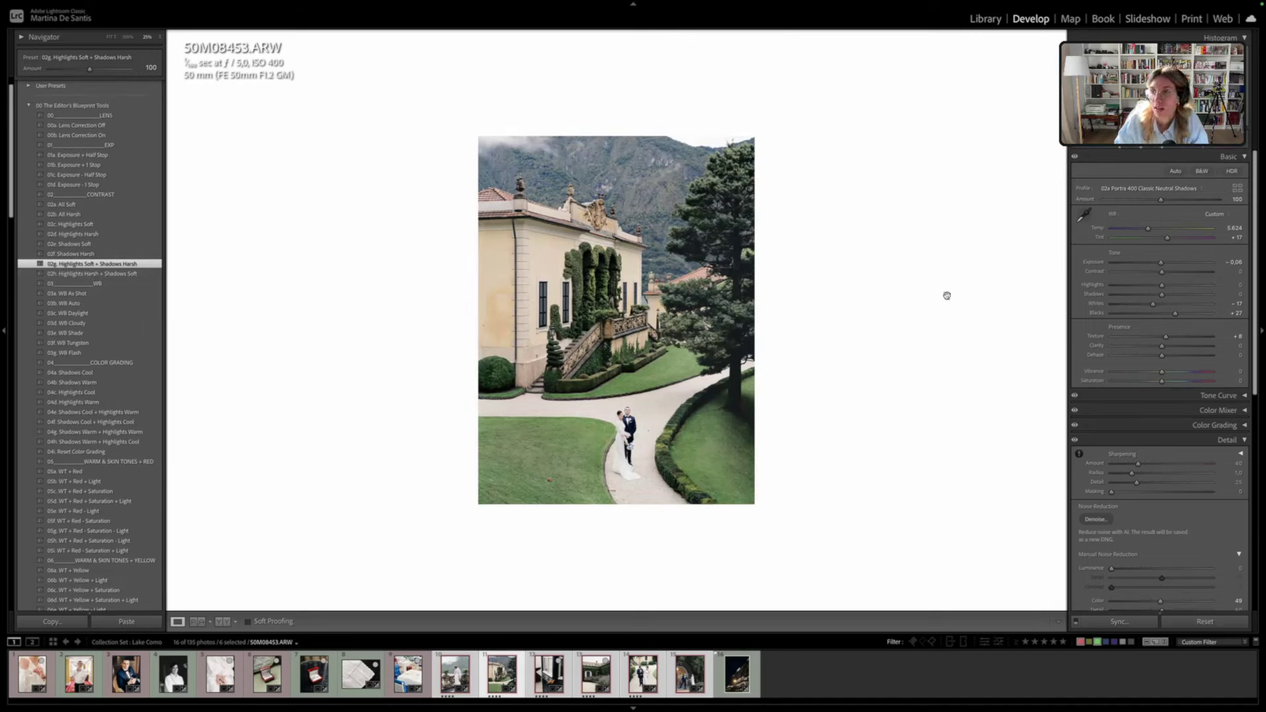
pyautogui.click(1237, 188)
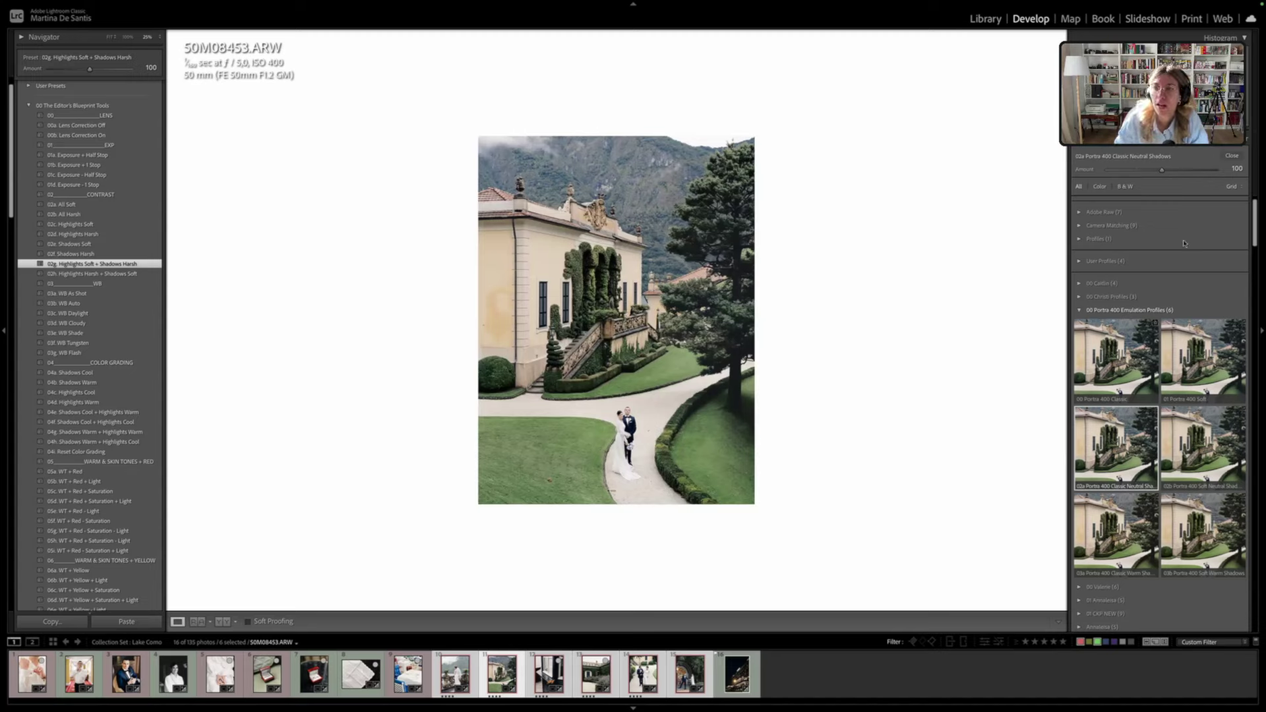
# Compare 50M08453's edit against its original with Before/After, fit it to view, then return to Grid
pyautogui.click(1232, 156)
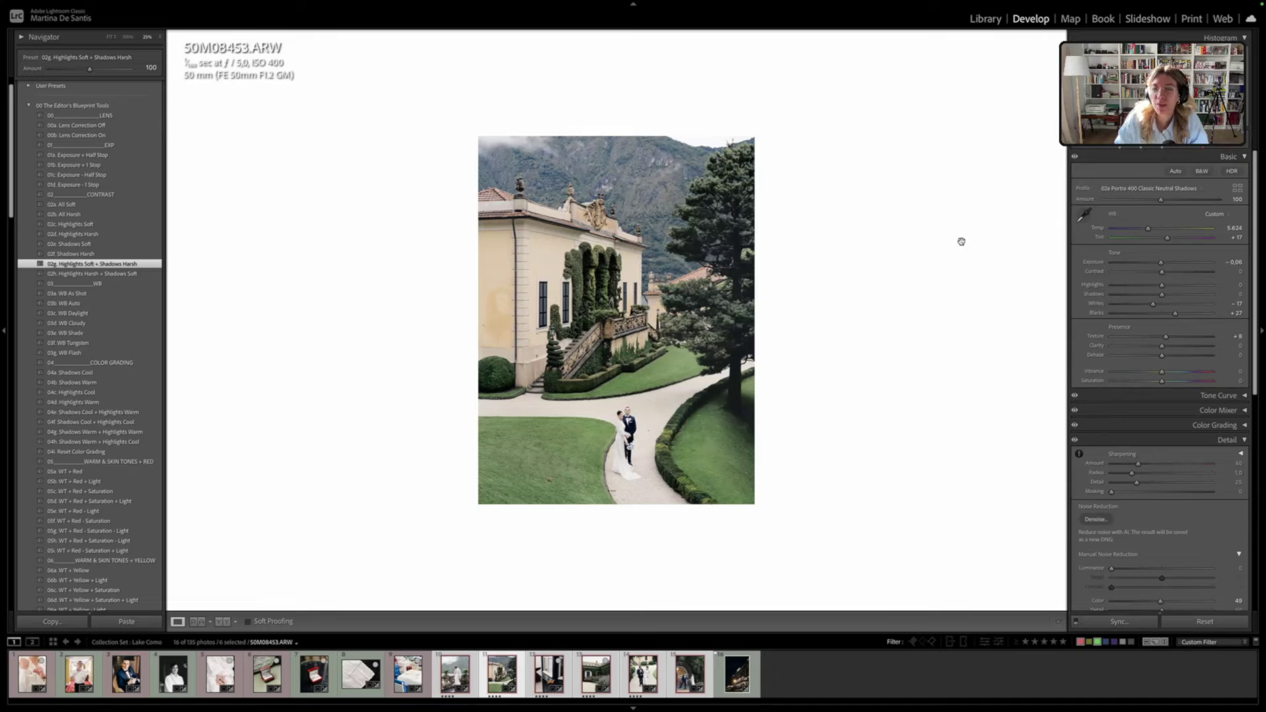
pyautogui.press('\\')
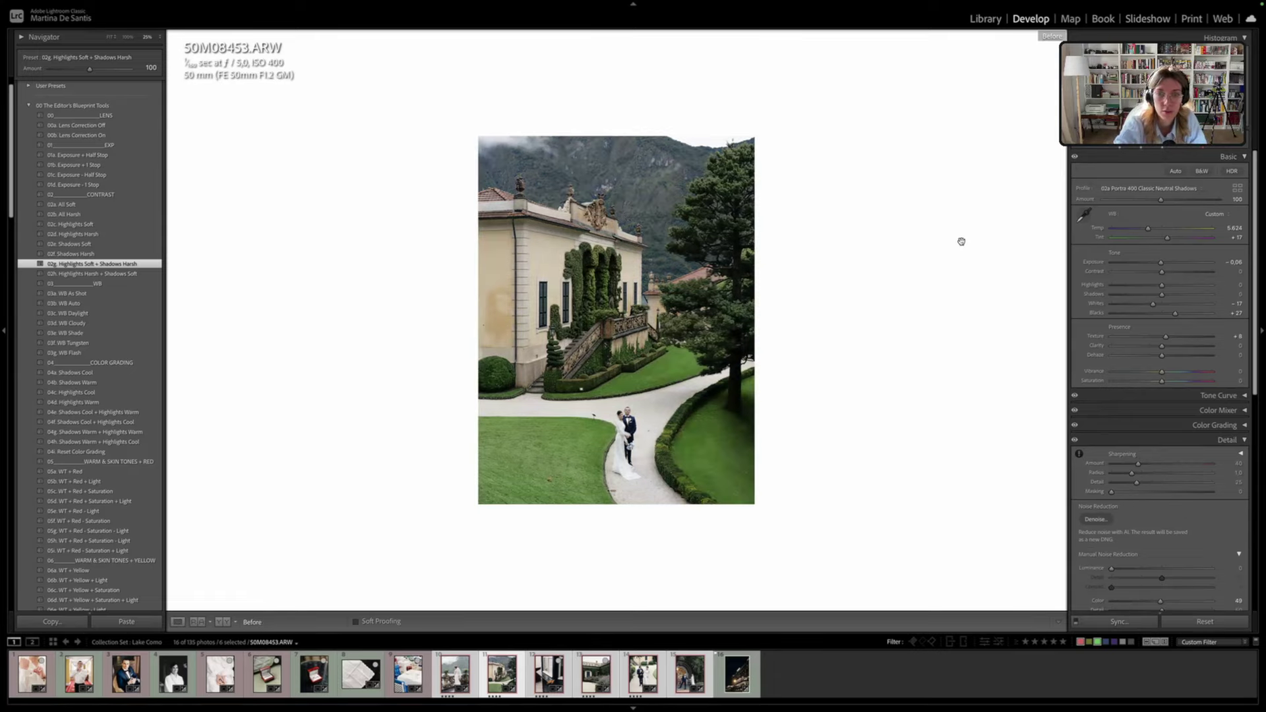
pyautogui.press('\\')
pyautogui.press('\\')
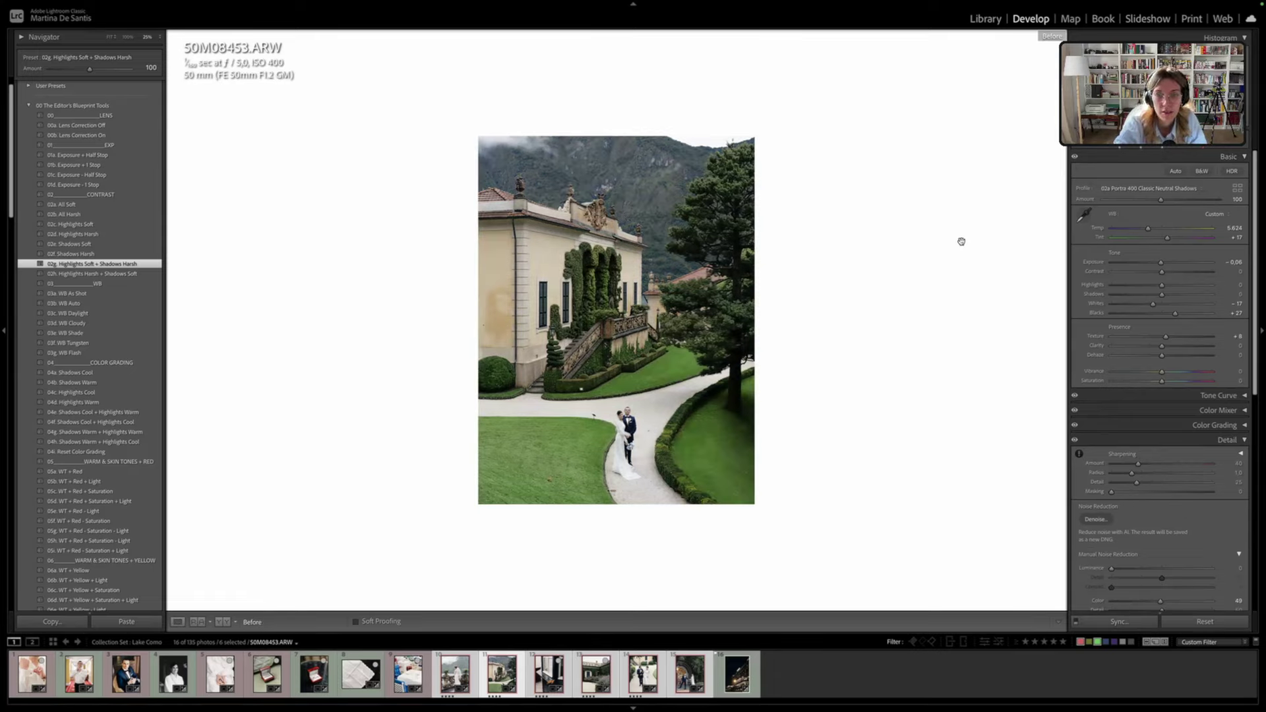
pyautogui.press('\\')
pyautogui.press('\\')
pyautogui.press('\\')
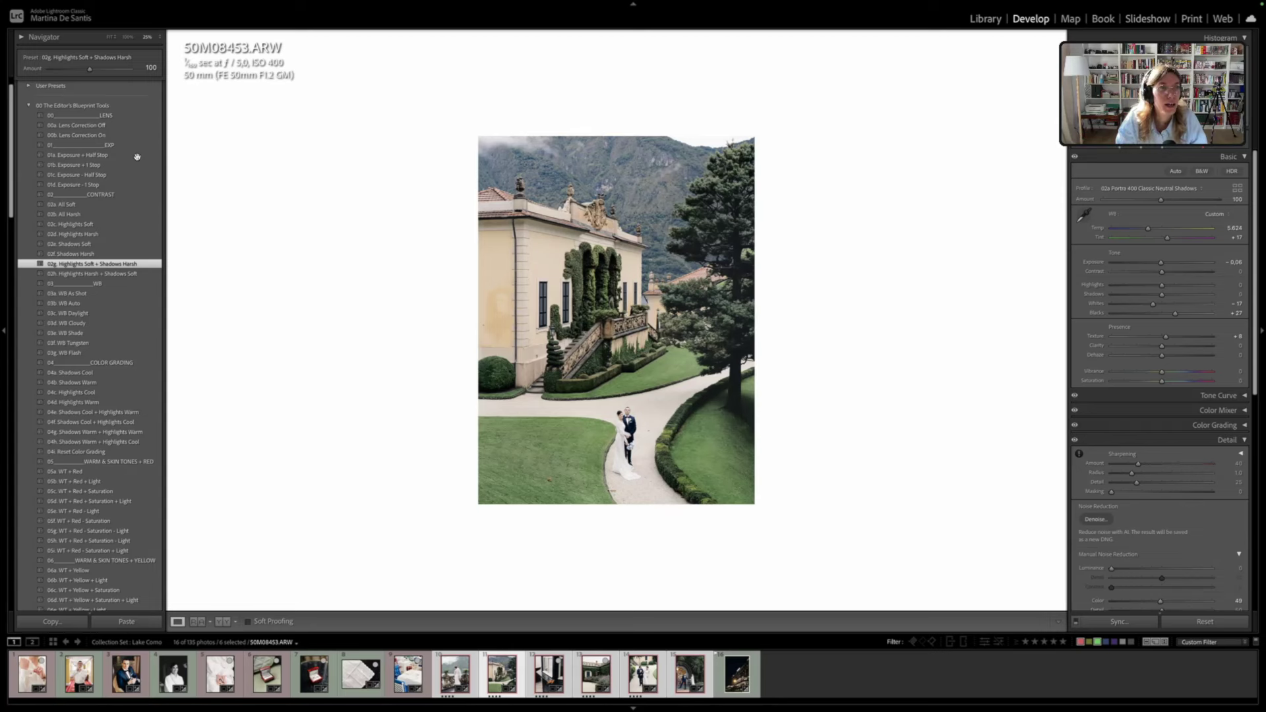
pyautogui.click(383, 366)
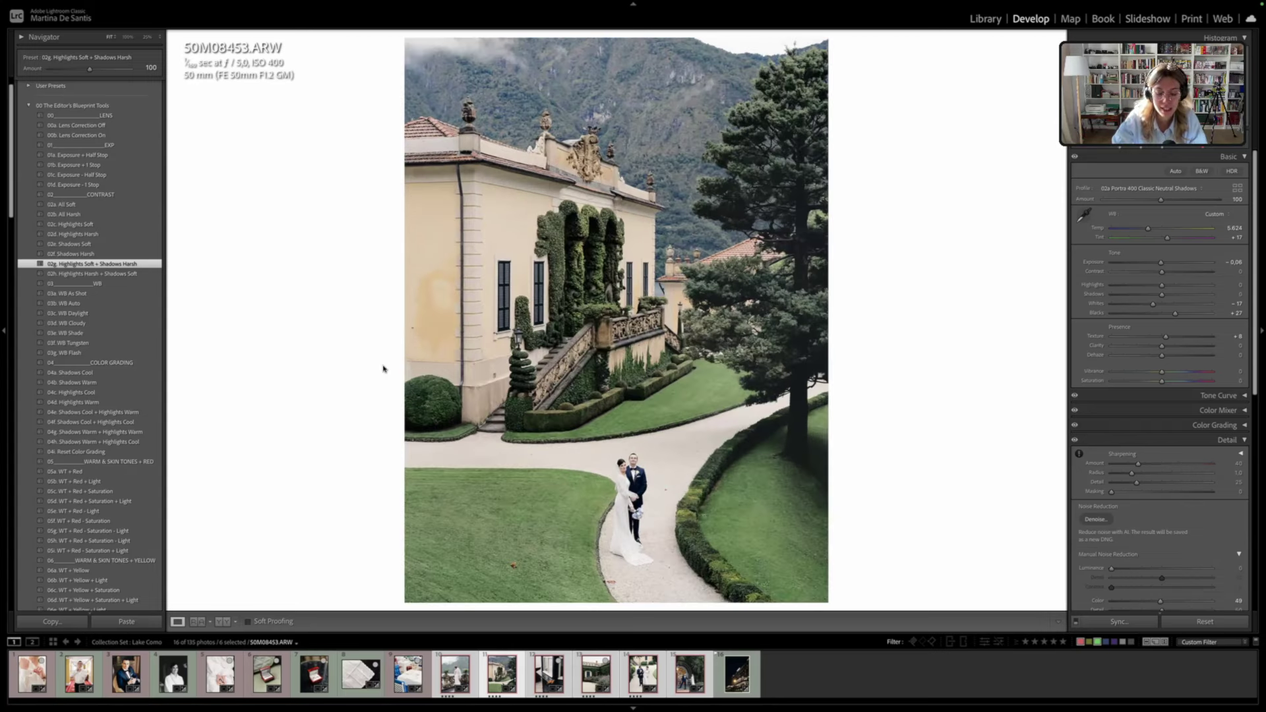
pyautogui.press('g')
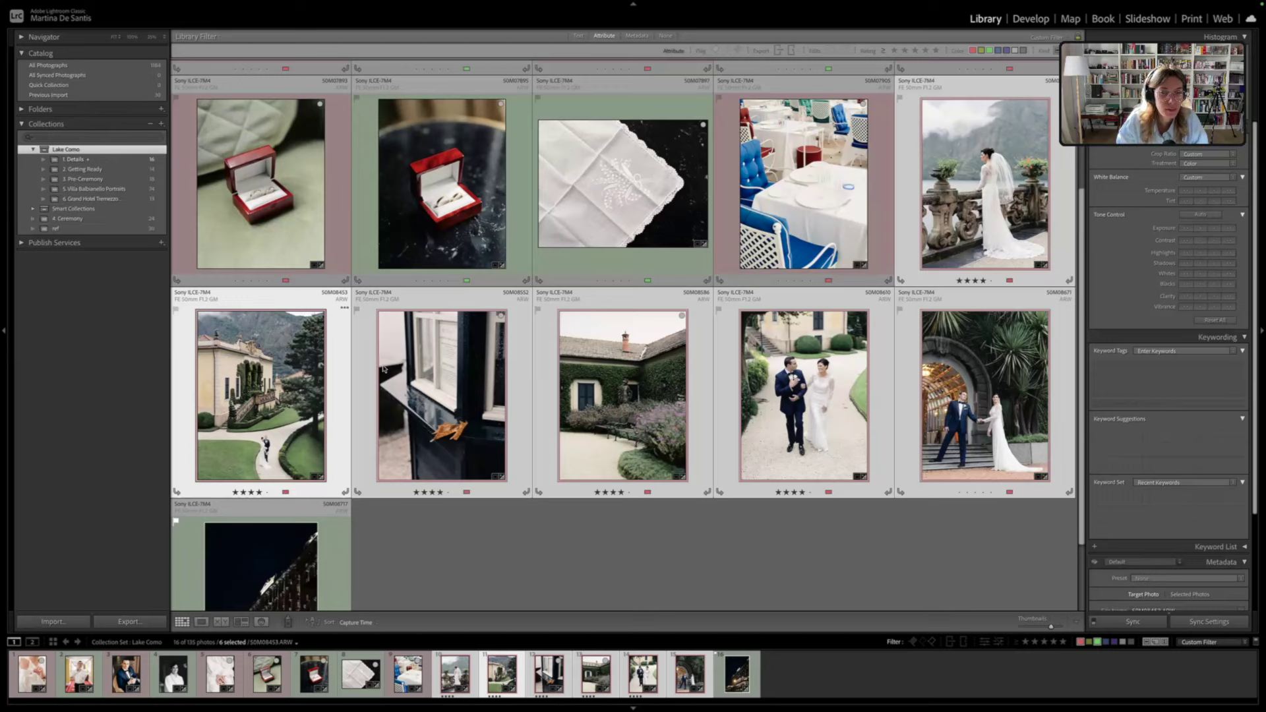
# Open the 5. Villa Balbianello Portraits collection and shrink the thumbnails two sizes
pyautogui.click(123, 192)
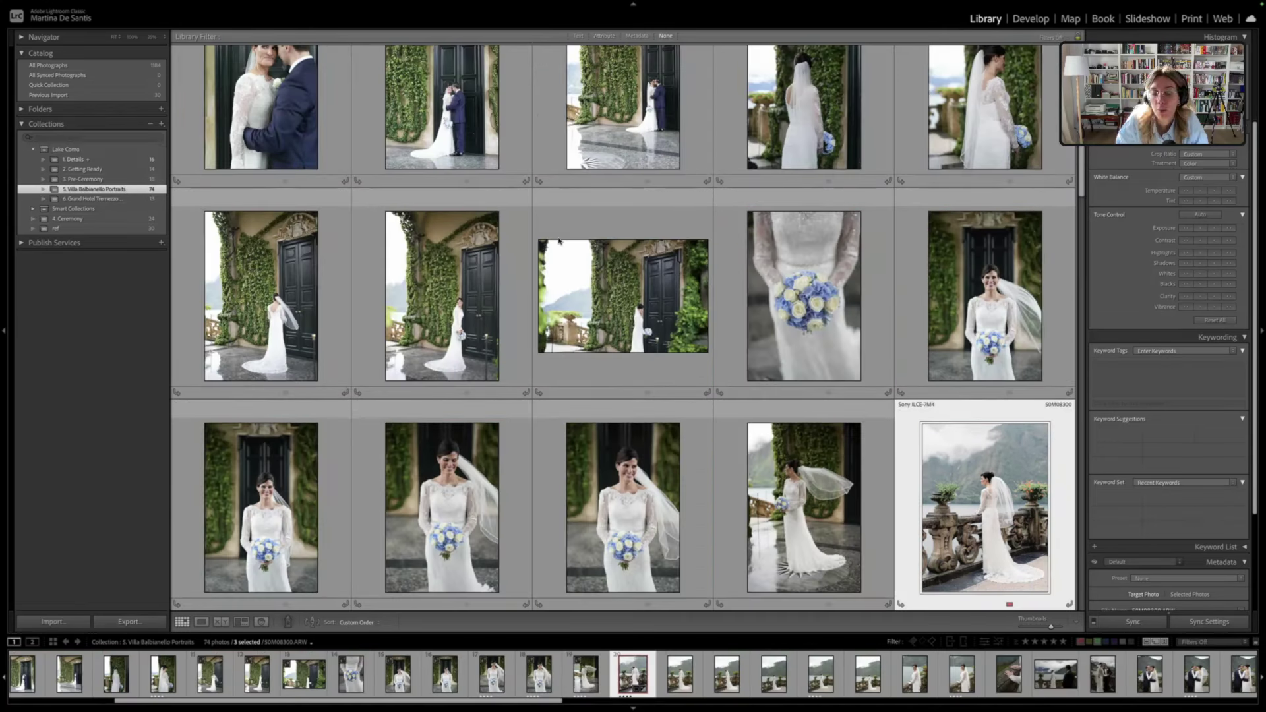
pyautogui.press('-')
pyautogui.press('-')
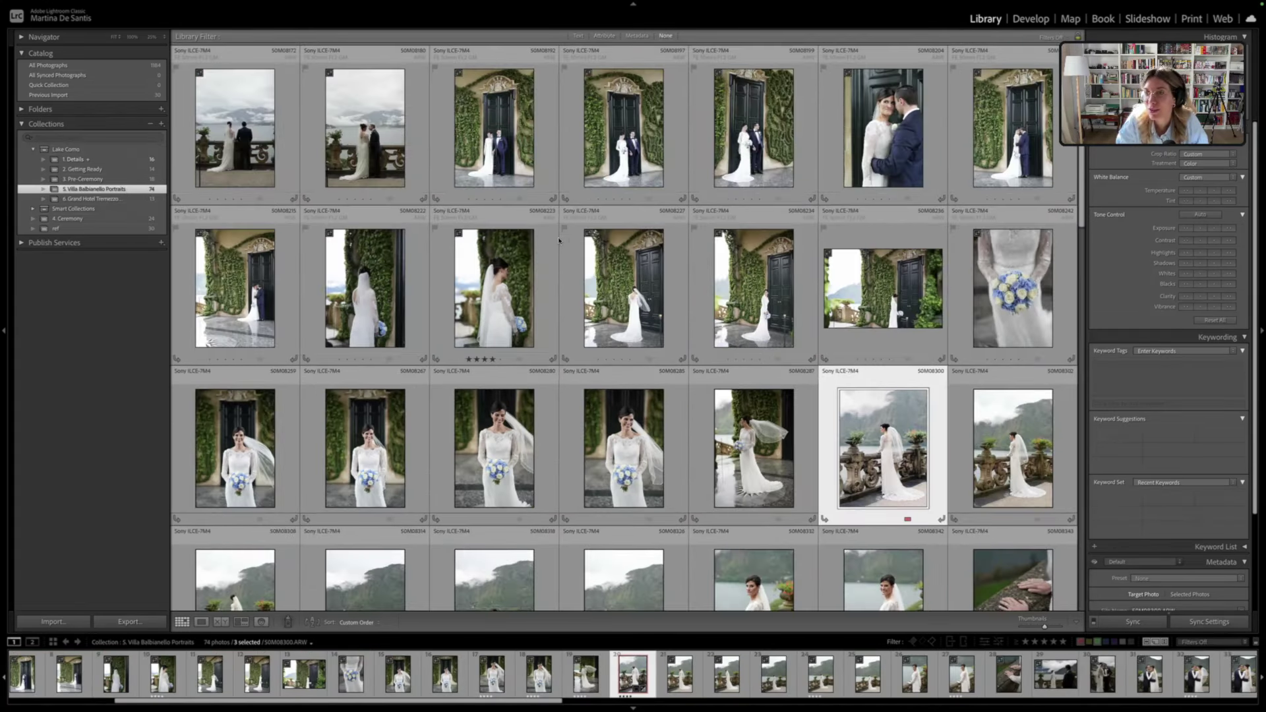
pyautogui.press('-')
pyautogui.press('-')
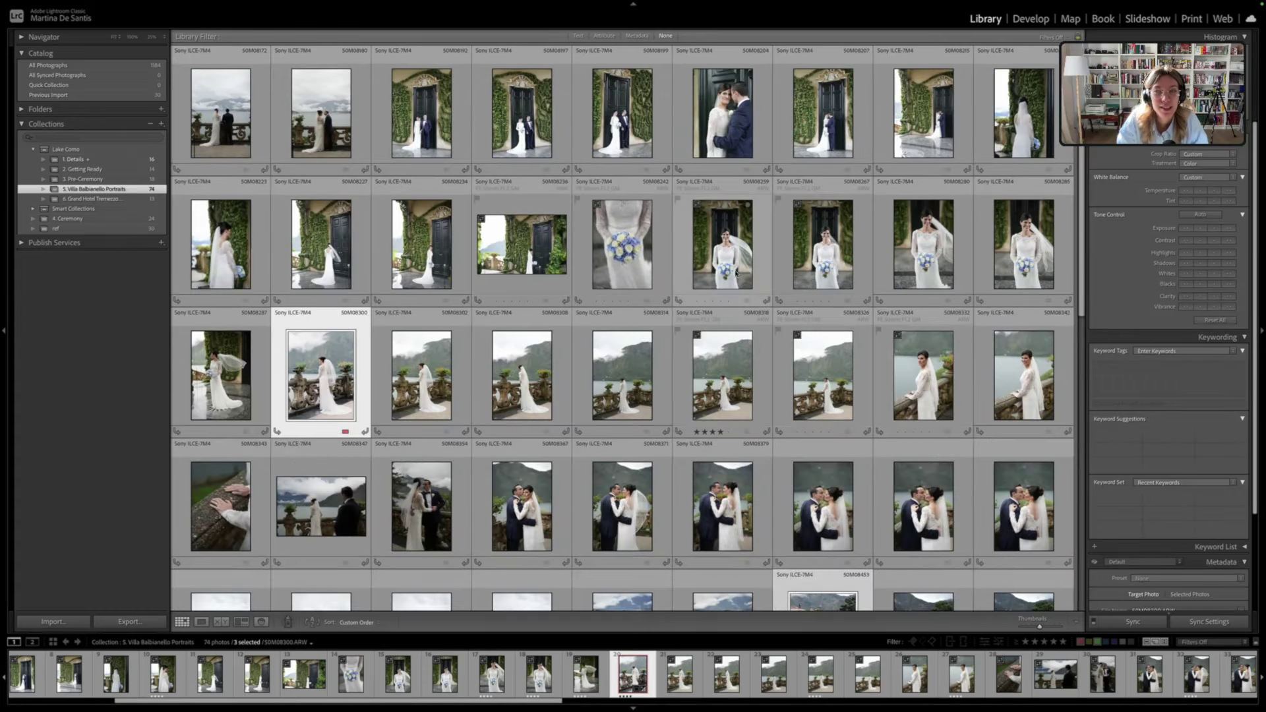
pyautogui.scroll(-10, 737, 270)
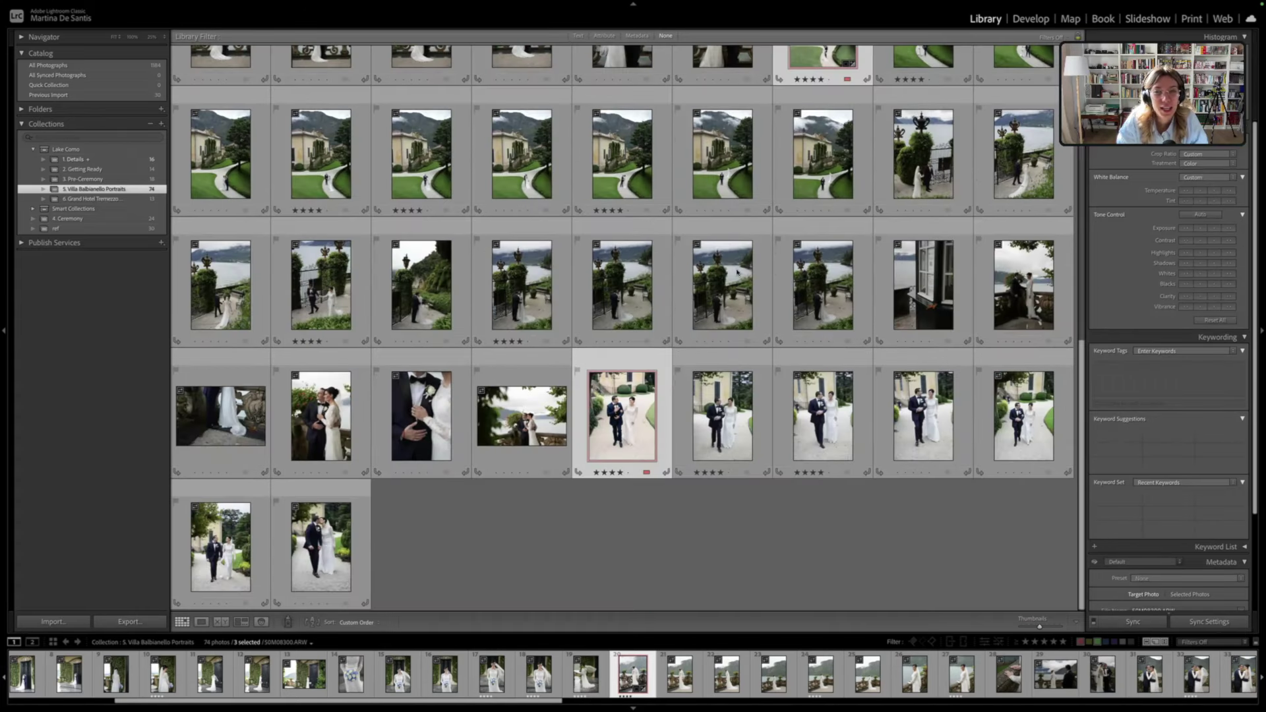
pyautogui.scroll(1, 737, 270)
# Browse the grid, selecting the couple walking 50M08610, villa 50M08453 and bride at the balustrade
pyautogui.click(717, 534)
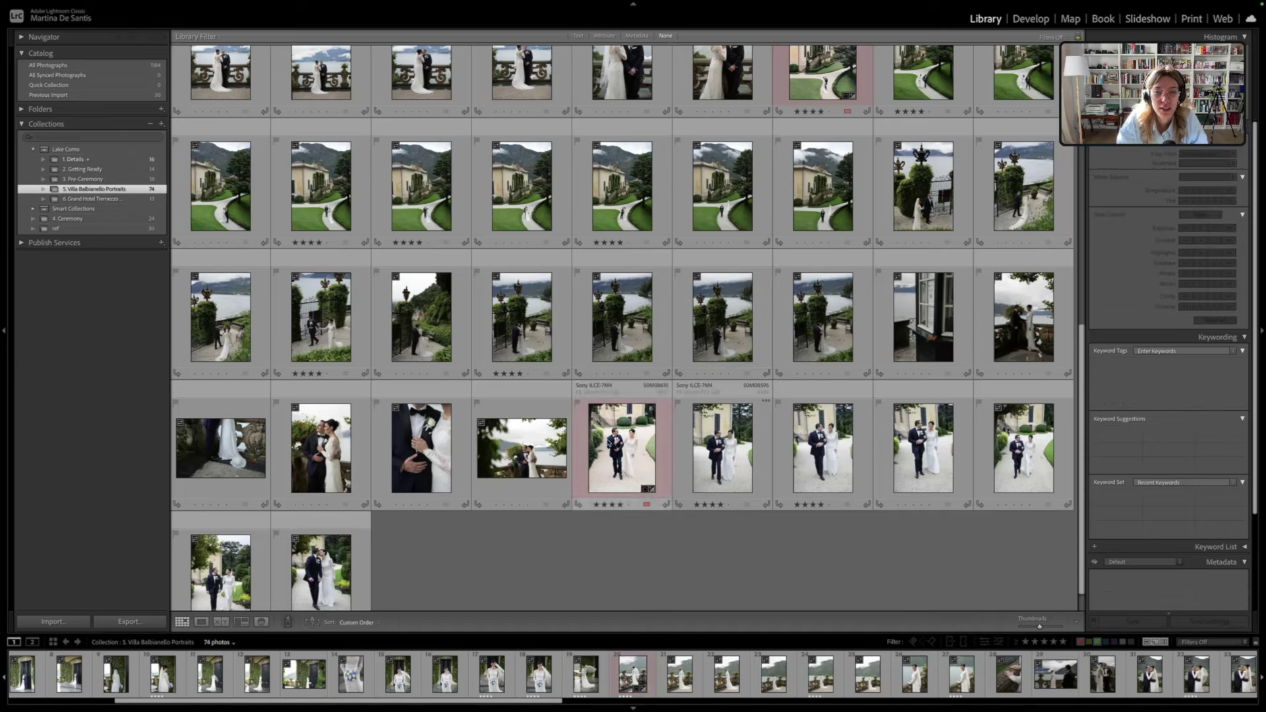
pyautogui.click(609, 441)
pyautogui.scroll(-1, 627, 448)
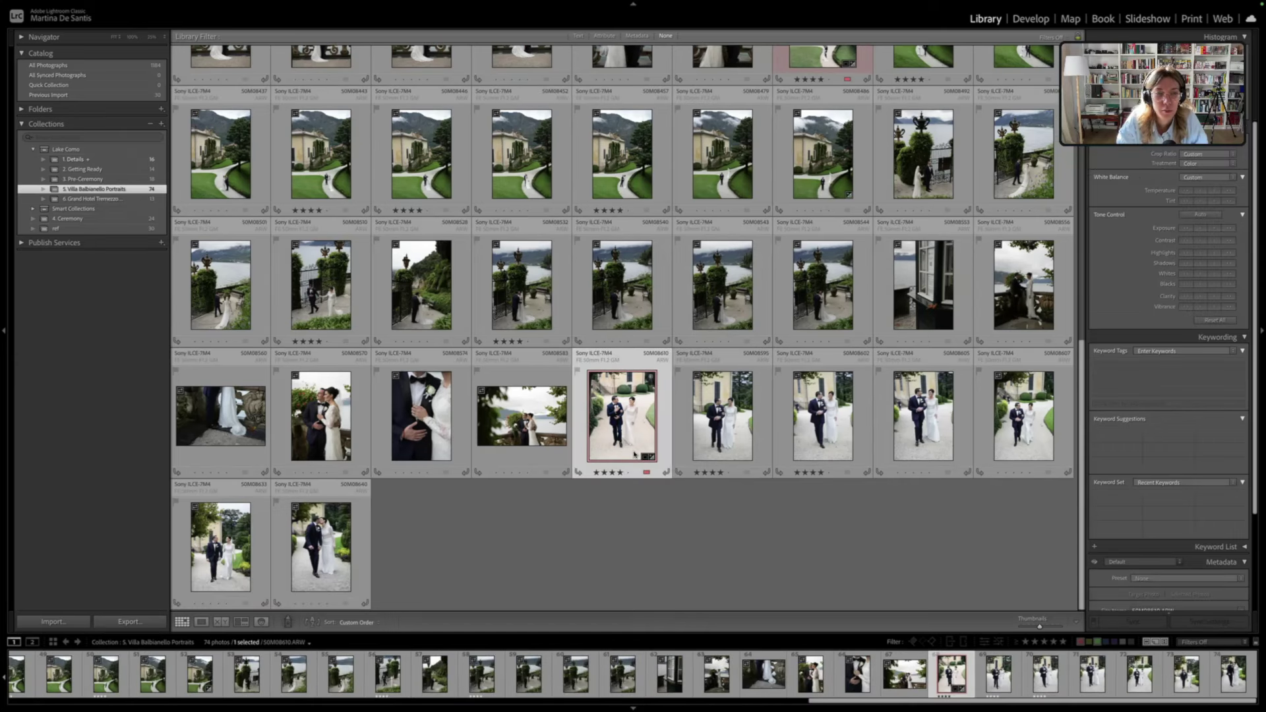
pyautogui.scroll(9, 634, 455)
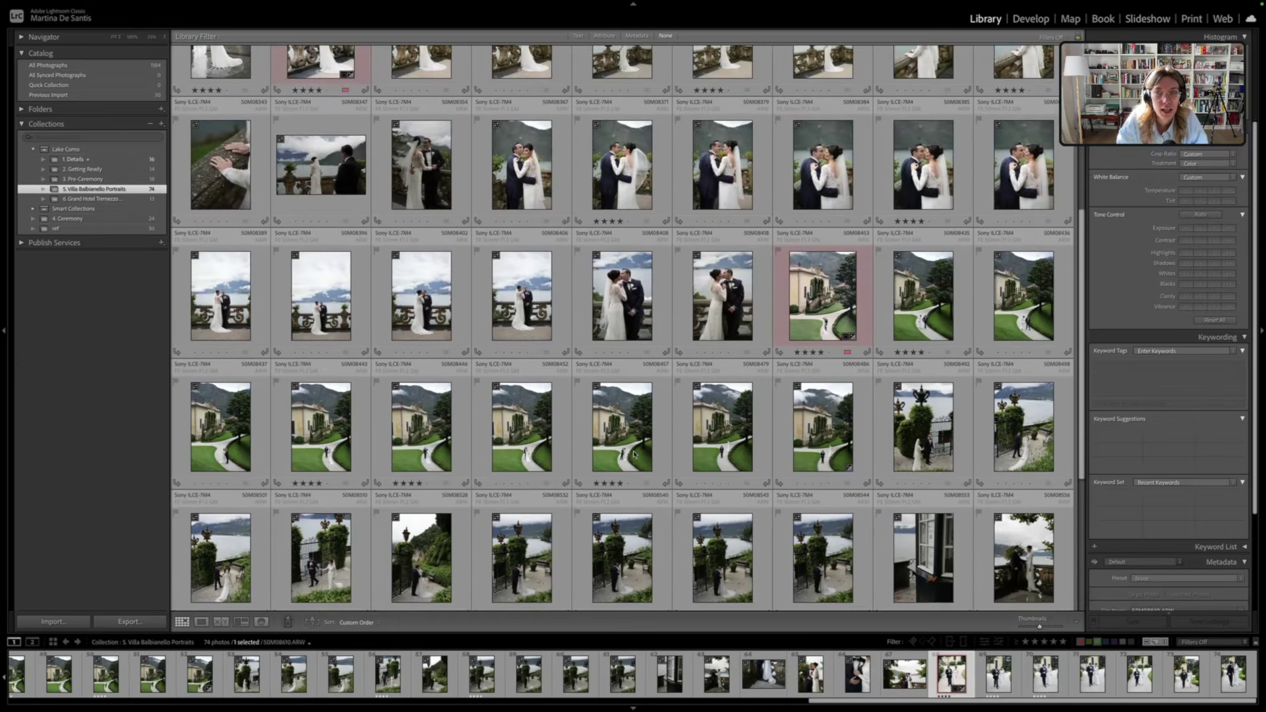
pyautogui.click(810, 303)
pyautogui.scroll(9, 810, 304)
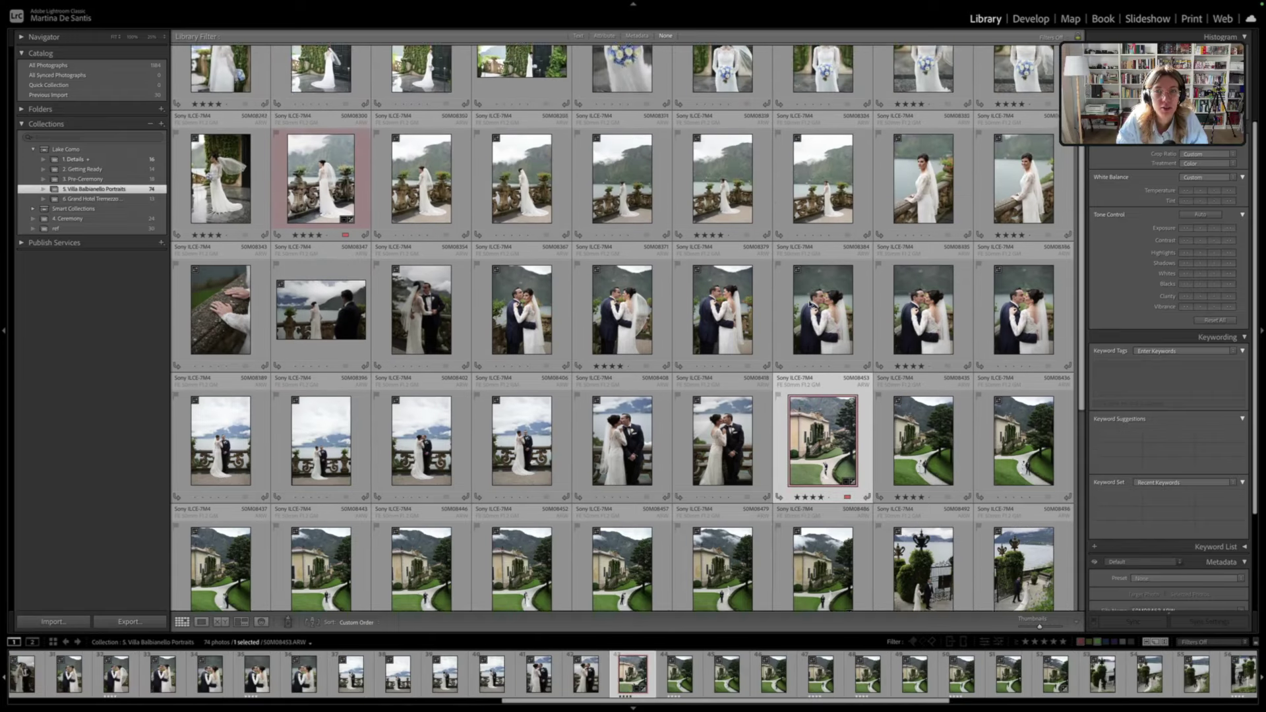
pyautogui.scroll(1, 810, 303)
pyautogui.click(321, 357)
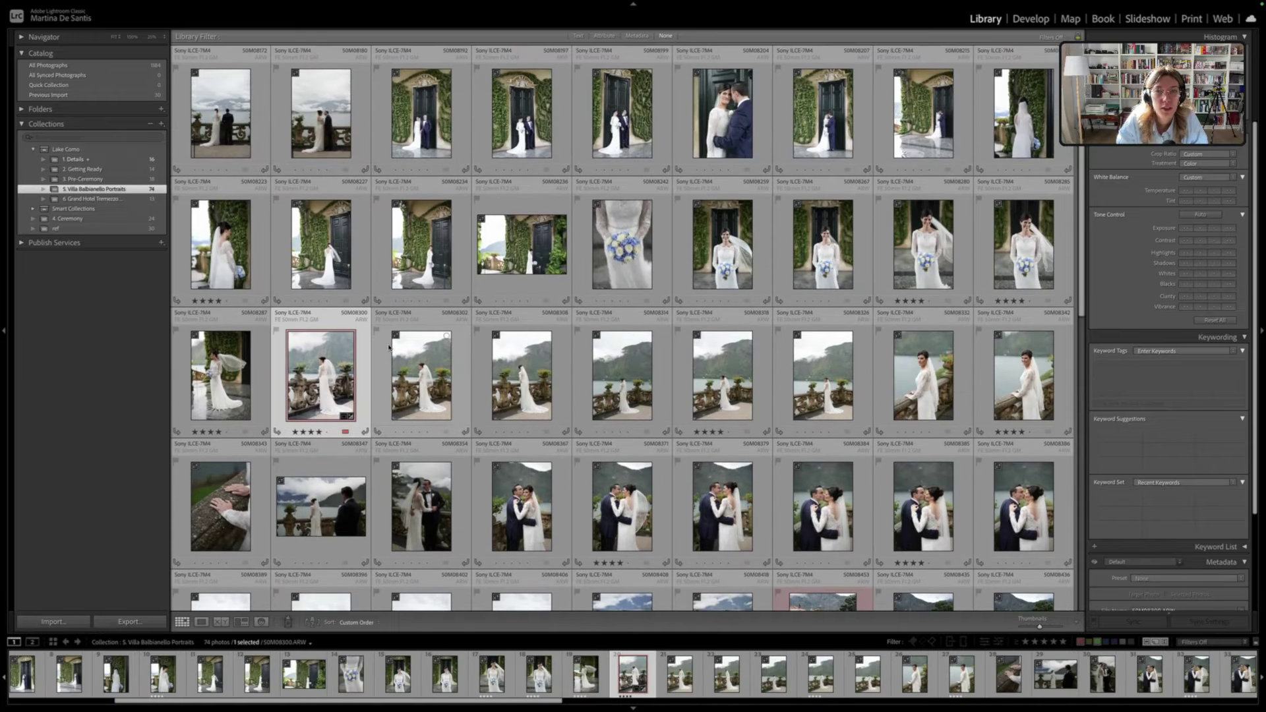
pyautogui.scroll(-20, 389, 348)
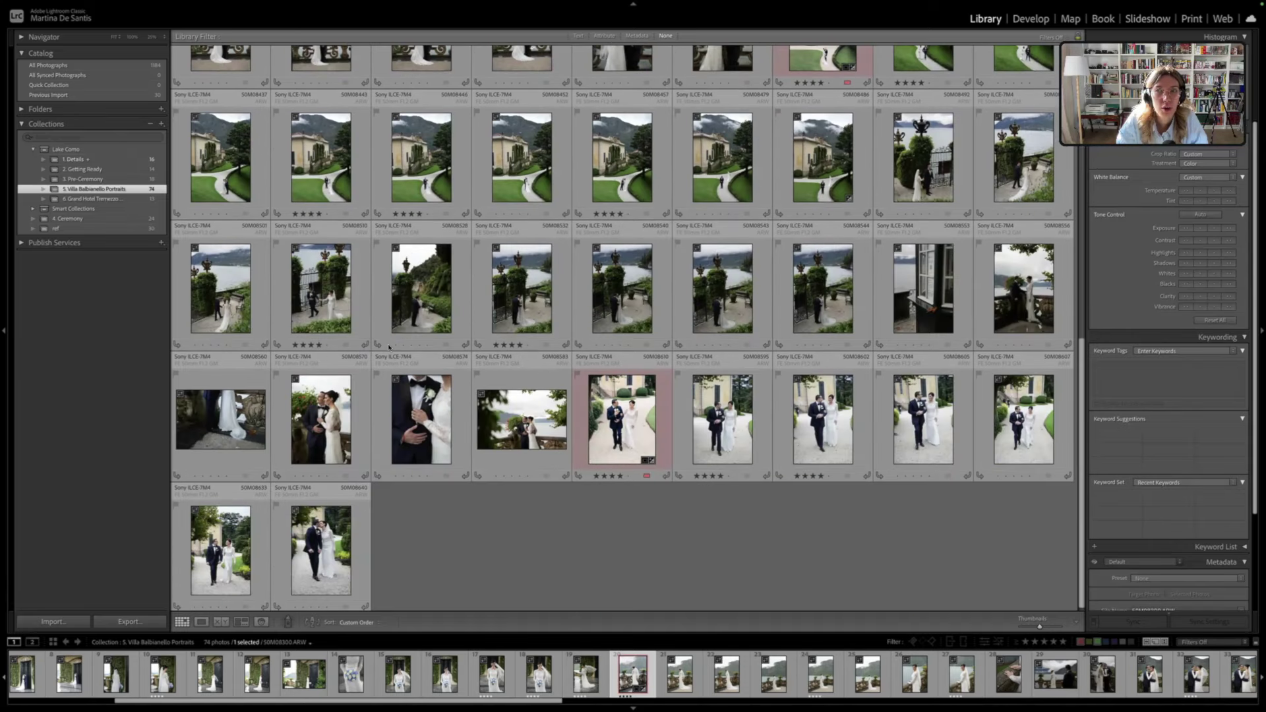
pyautogui.scroll(1, 389, 347)
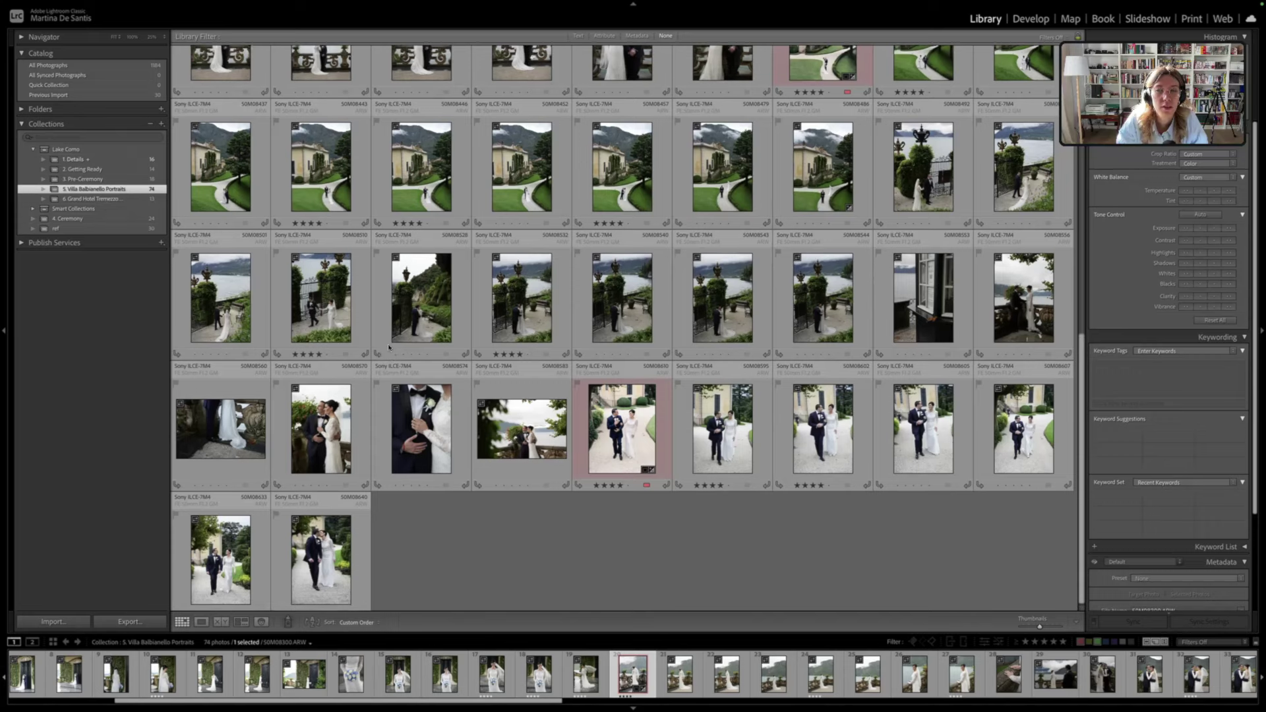
# Move window detail photo 50M08553 from Villa Balbianello Portraits into the 1. Details collection
pyautogui.moveTo(923, 298); pyautogui.dragTo(68, 160)
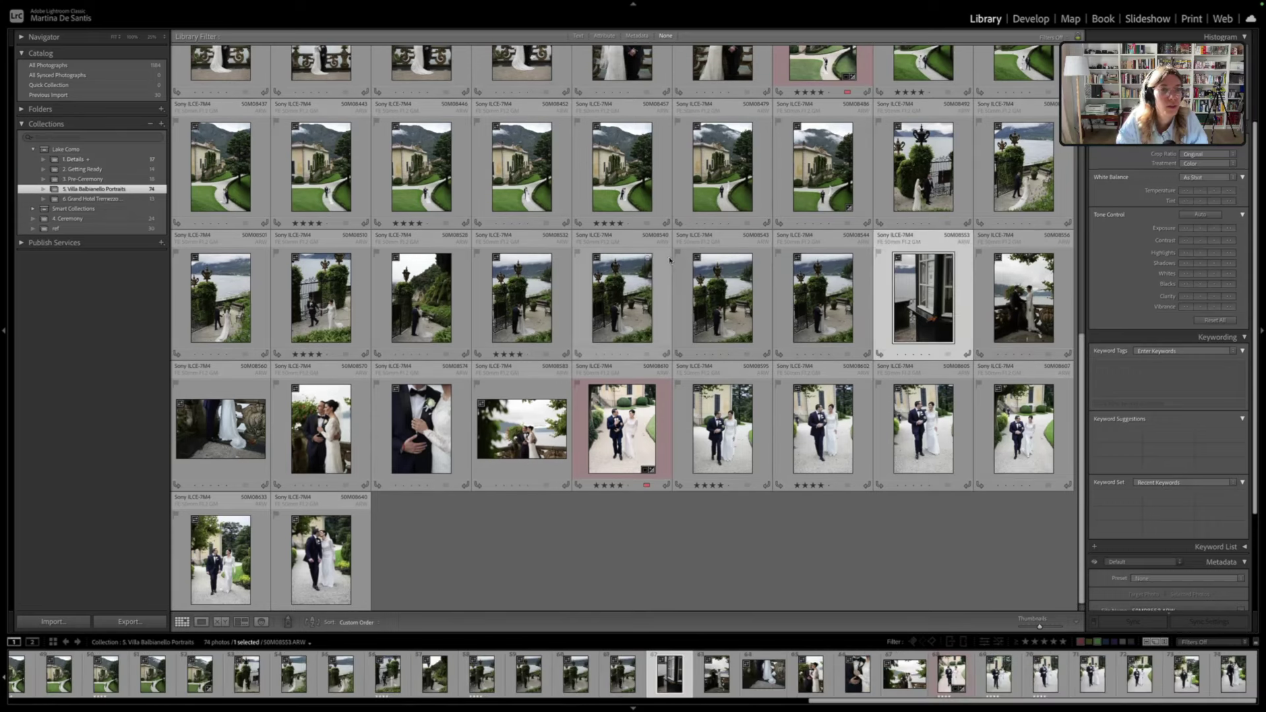
pyautogui.rightClick(925, 306)
pyautogui.click(980, 672)
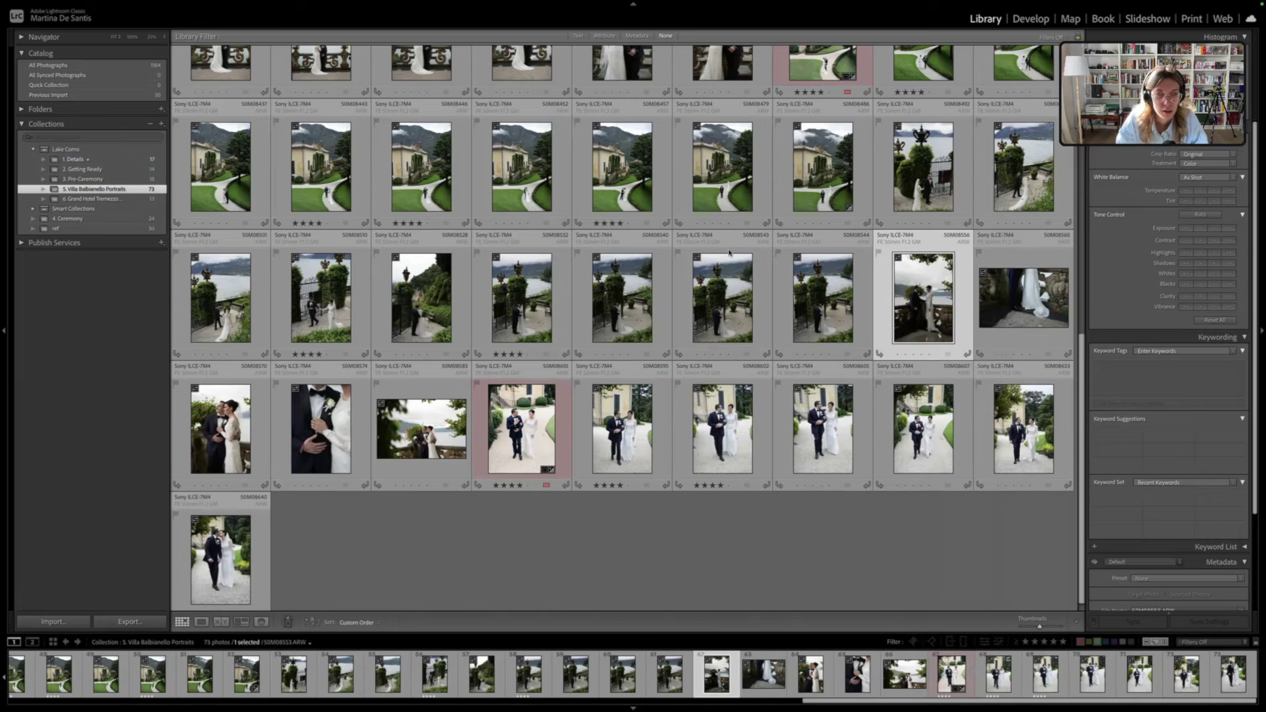
pyautogui.scroll(3, 730, 252)
pyautogui.scroll(10, 730, 252)
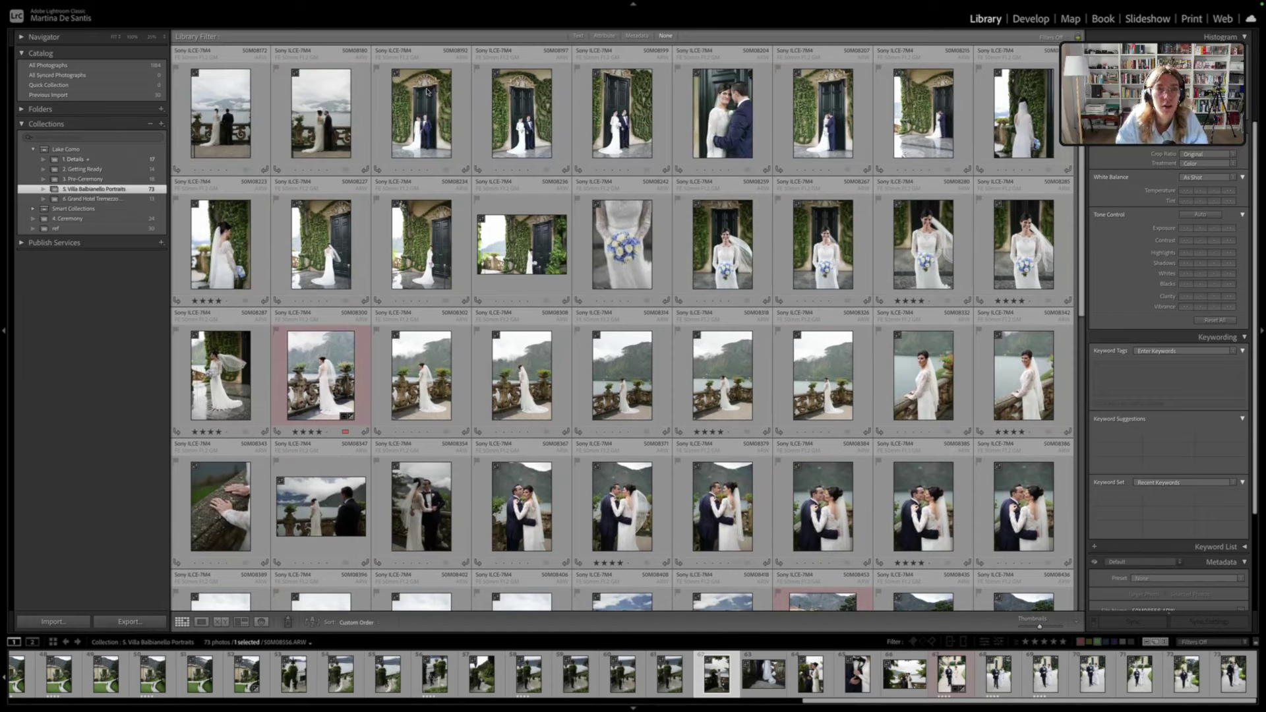
# Give the door photos 50M08192, 50M08207 and 50M08227 red labels
pyautogui.click(423, 114)
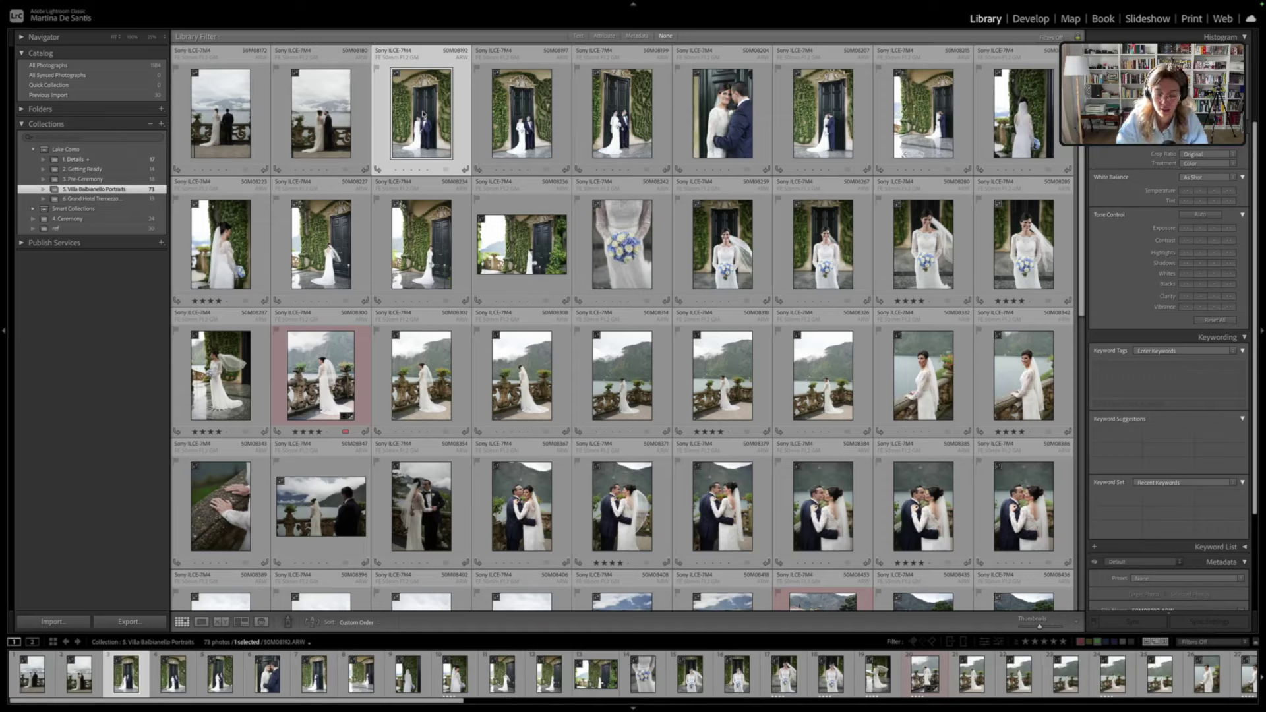
pyautogui.press('6')
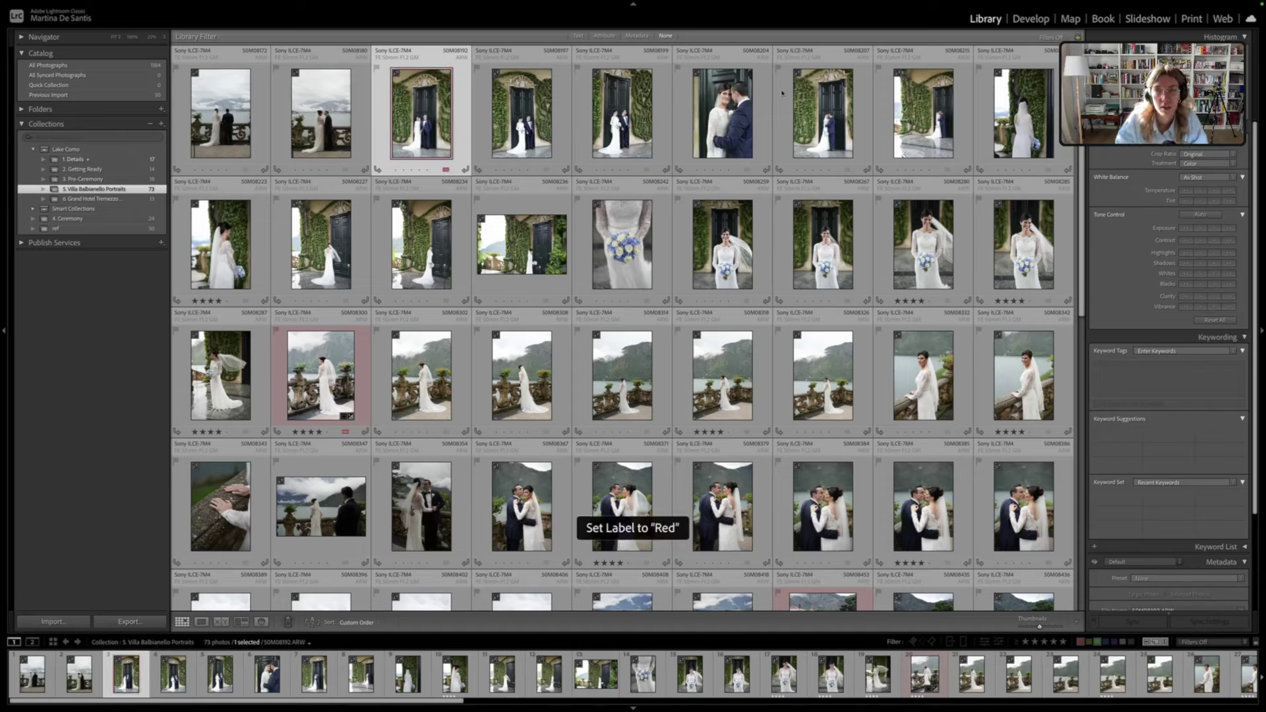
pyautogui.click(823, 113)
pyautogui.press('6')
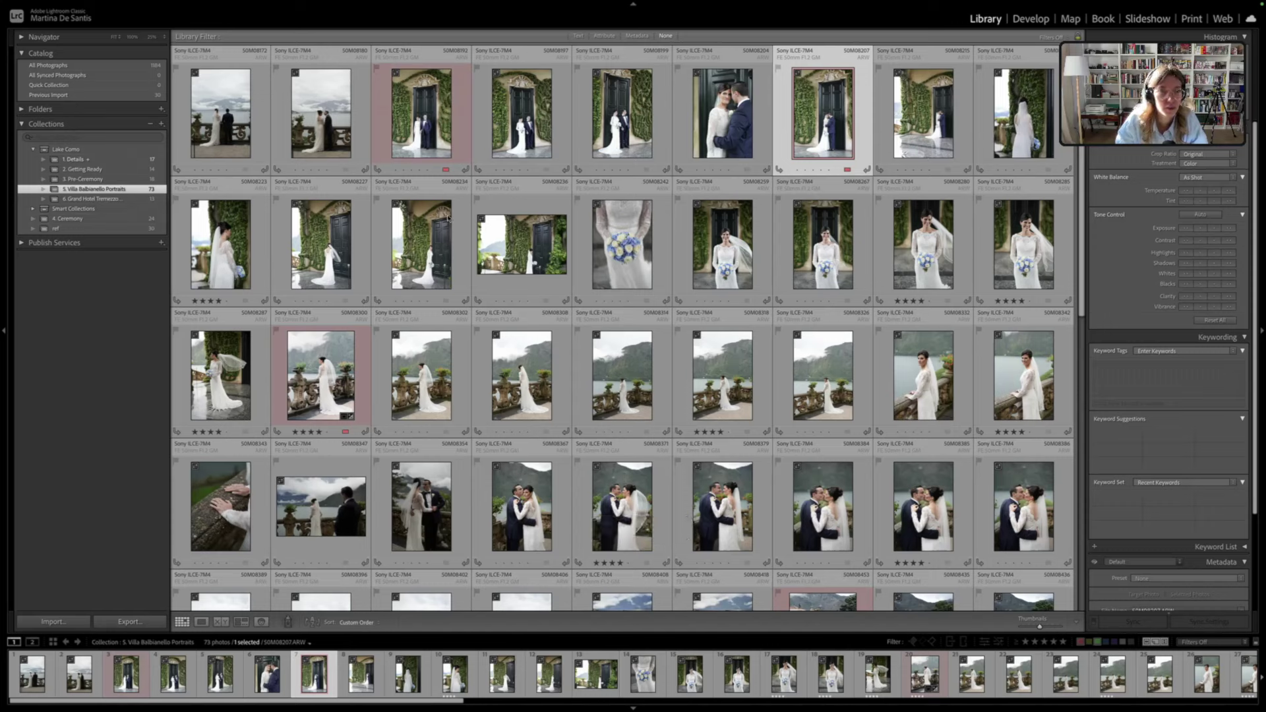
pyautogui.click(328, 245)
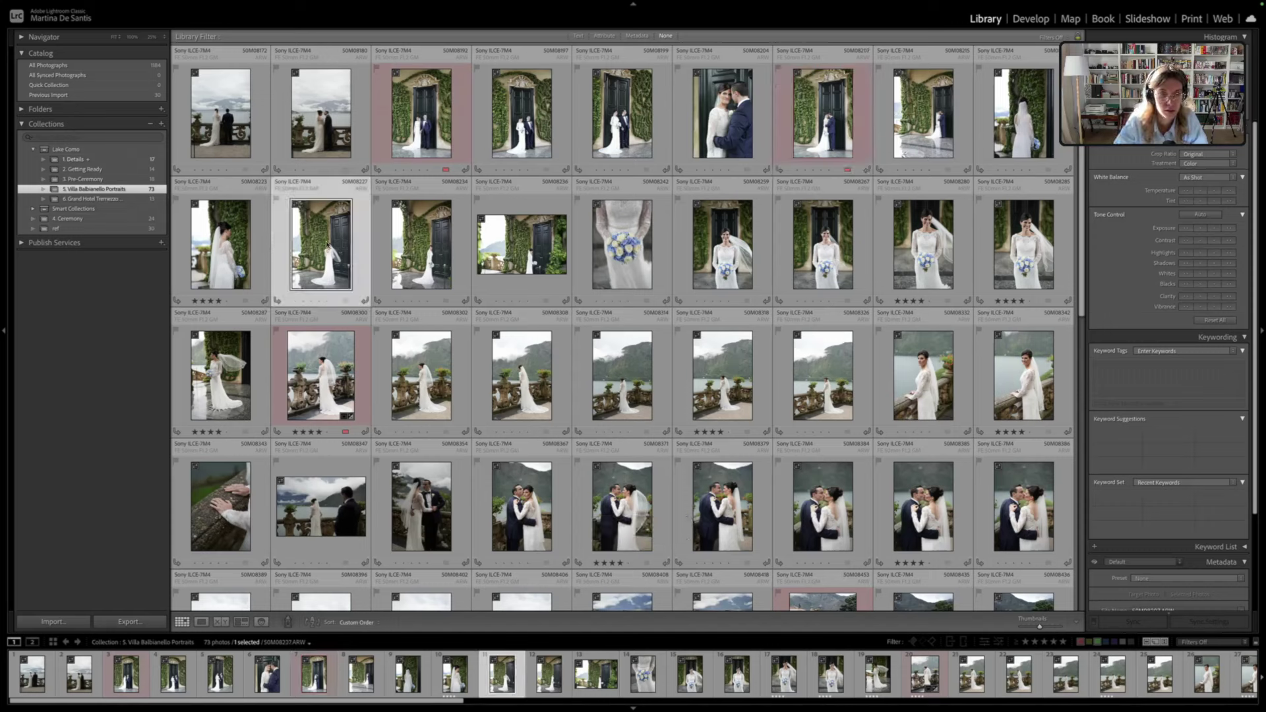
pyautogui.press('6')
# Move 50M08227 to the end of row one and shift its red label to 50M08259, placed one earlier
pyautogui.moveTo(1009, 129); pyautogui.dragTo(1006, 152)
pyautogui.press('6')
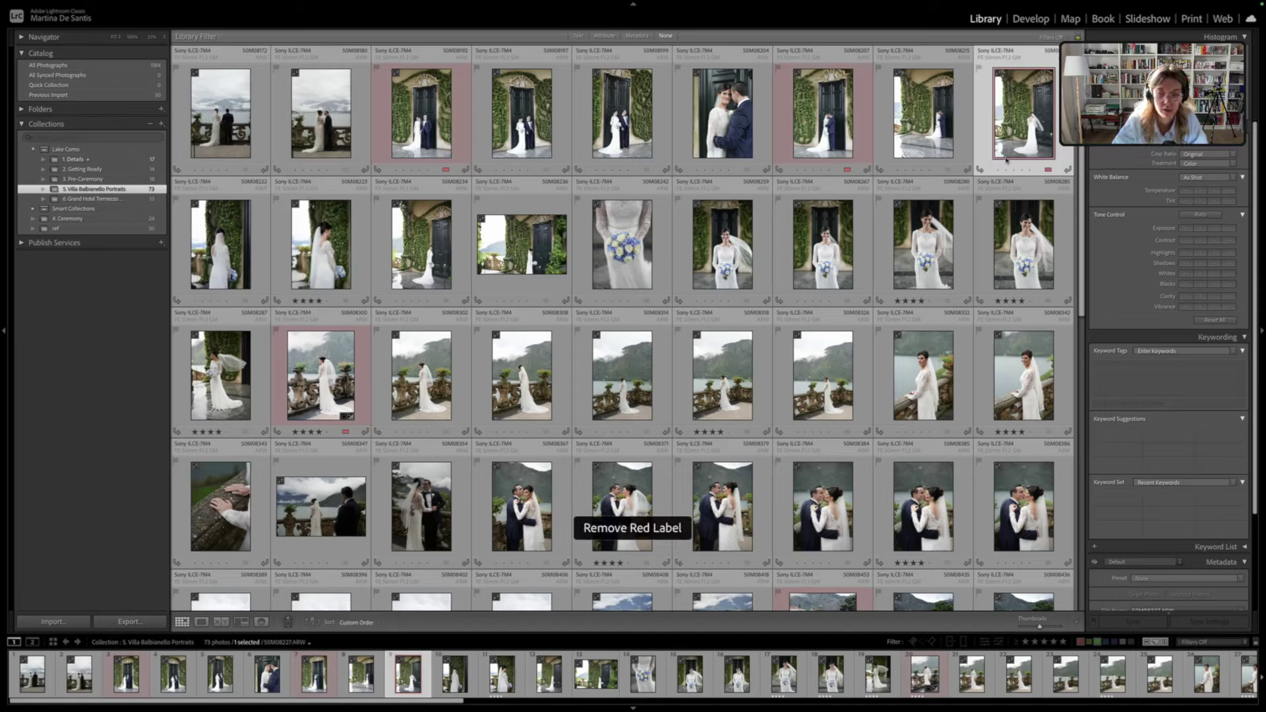
pyautogui.click(726, 252)
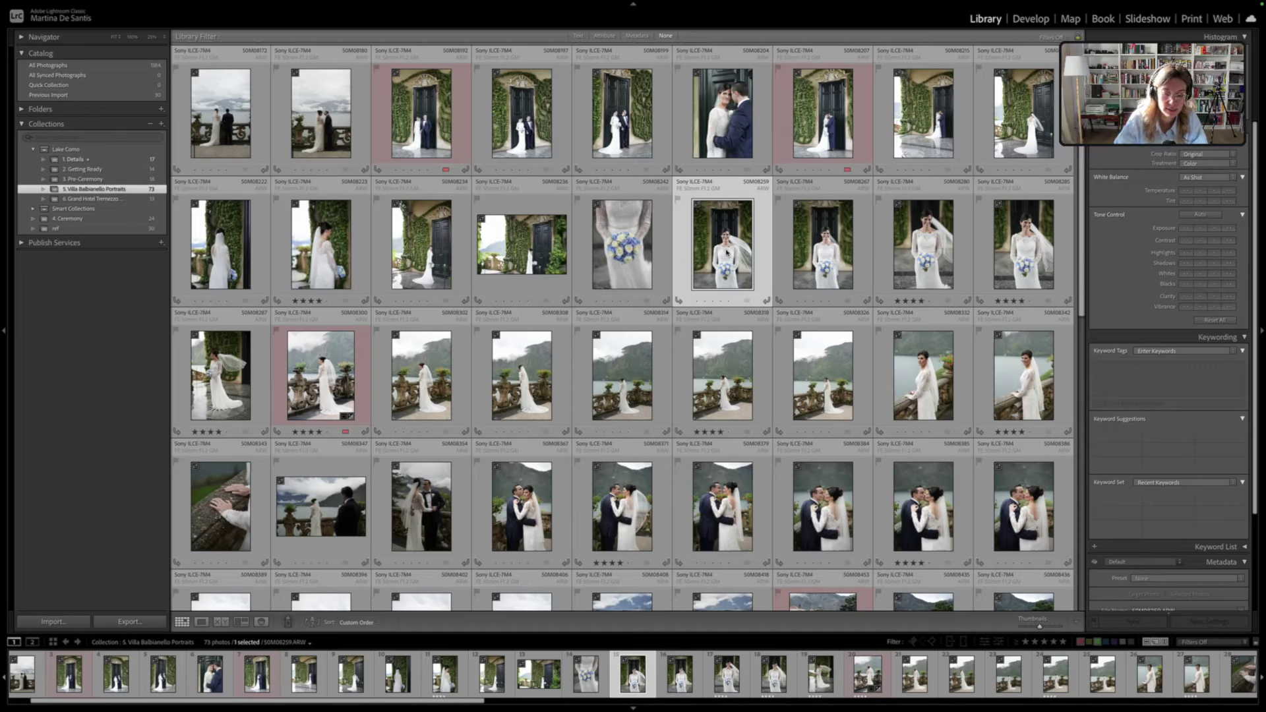
pyautogui.press('6')
pyautogui.moveTo(726, 253); pyautogui.dragTo(273, 373)
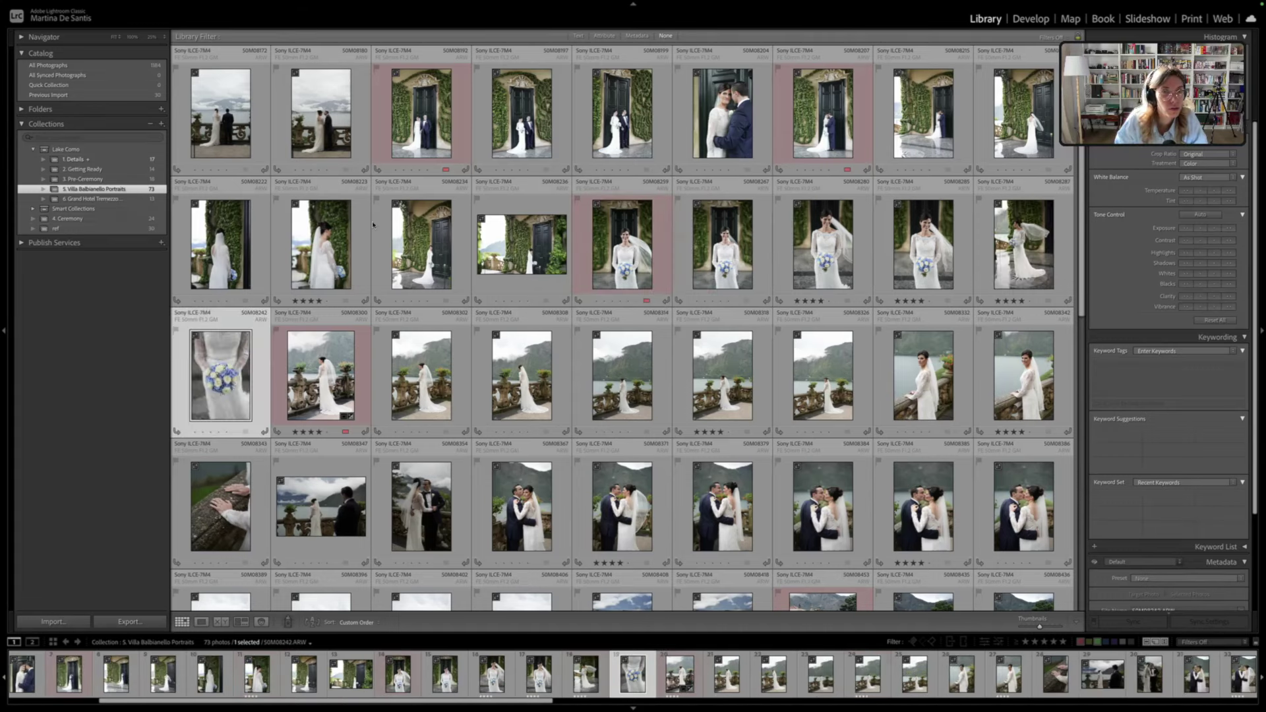
# Move photos 50M08172 and 50M08180 to just before 50M08347
pyautogui.click(242, 114)
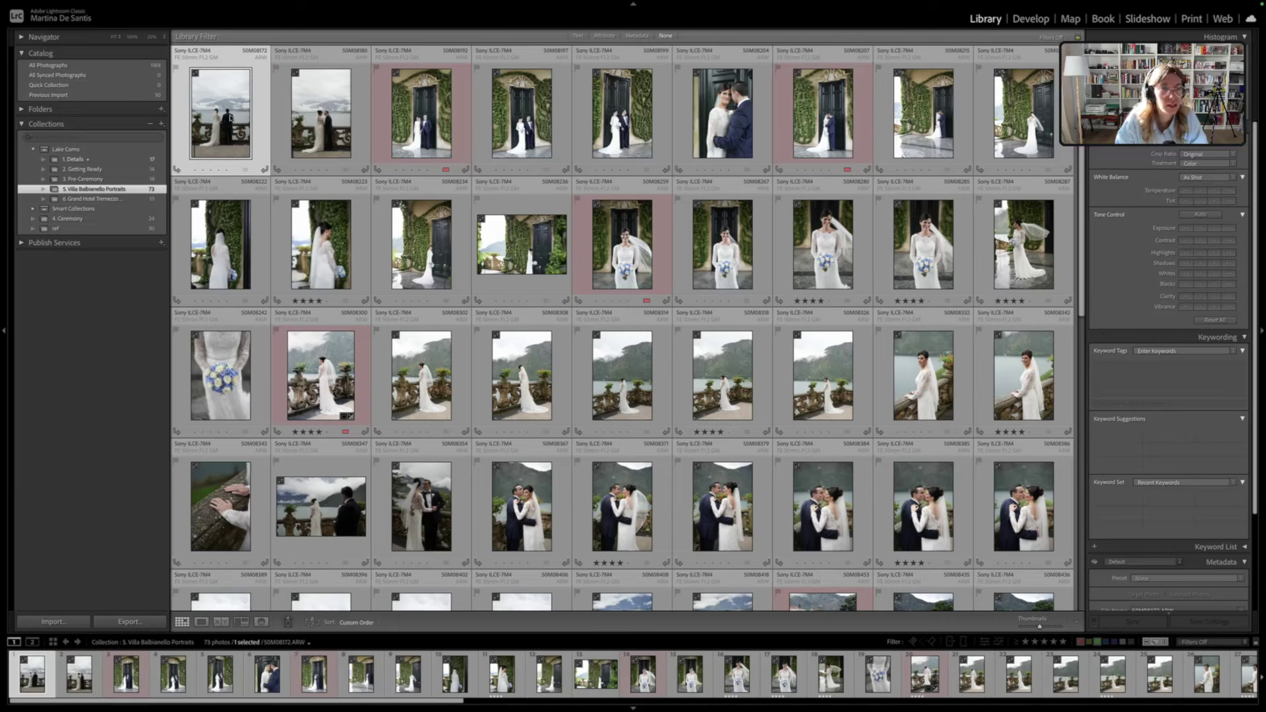
pyautogui.keyDown('ctrl'); pyautogui.click(336, 129); pyautogui.keyUp('ctrl')
pyautogui.moveTo(336, 129); pyautogui.dragTo(271, 501)
# Give the couple-embracing photo 50M08367 a red label
pyautogui.click(413, 533)
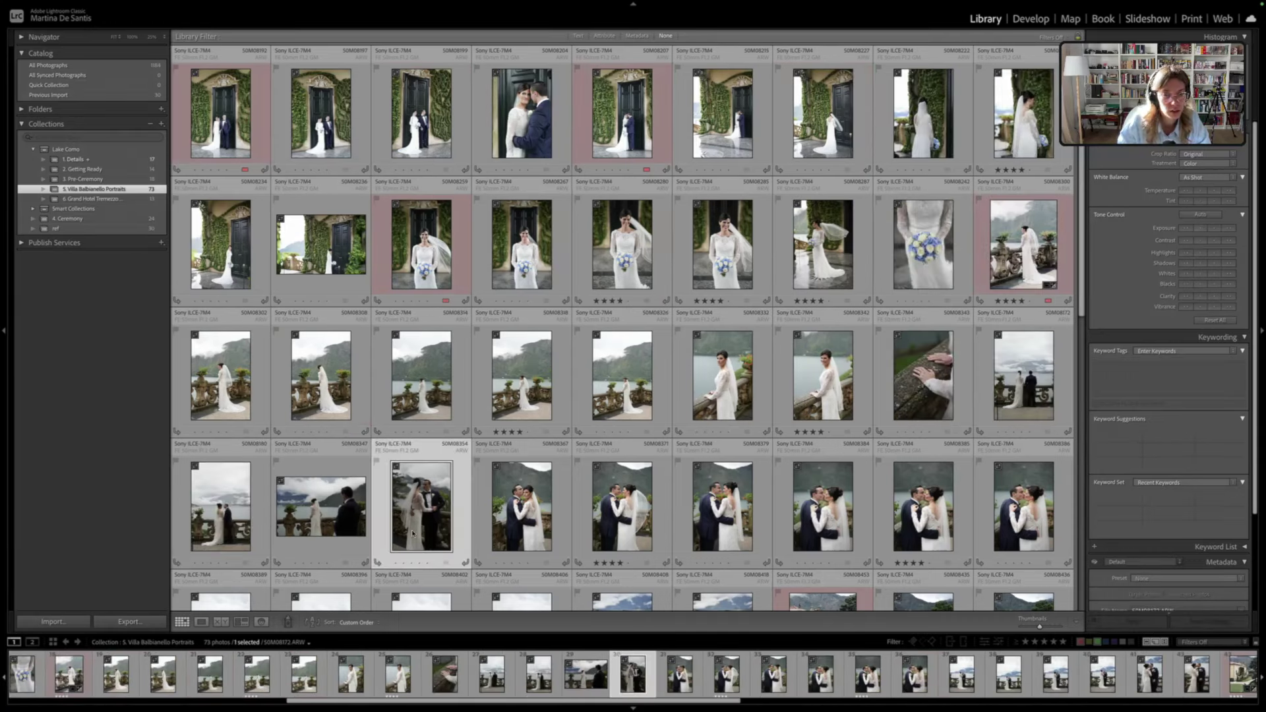
pyautogui.scroll(-2, 531, 463)
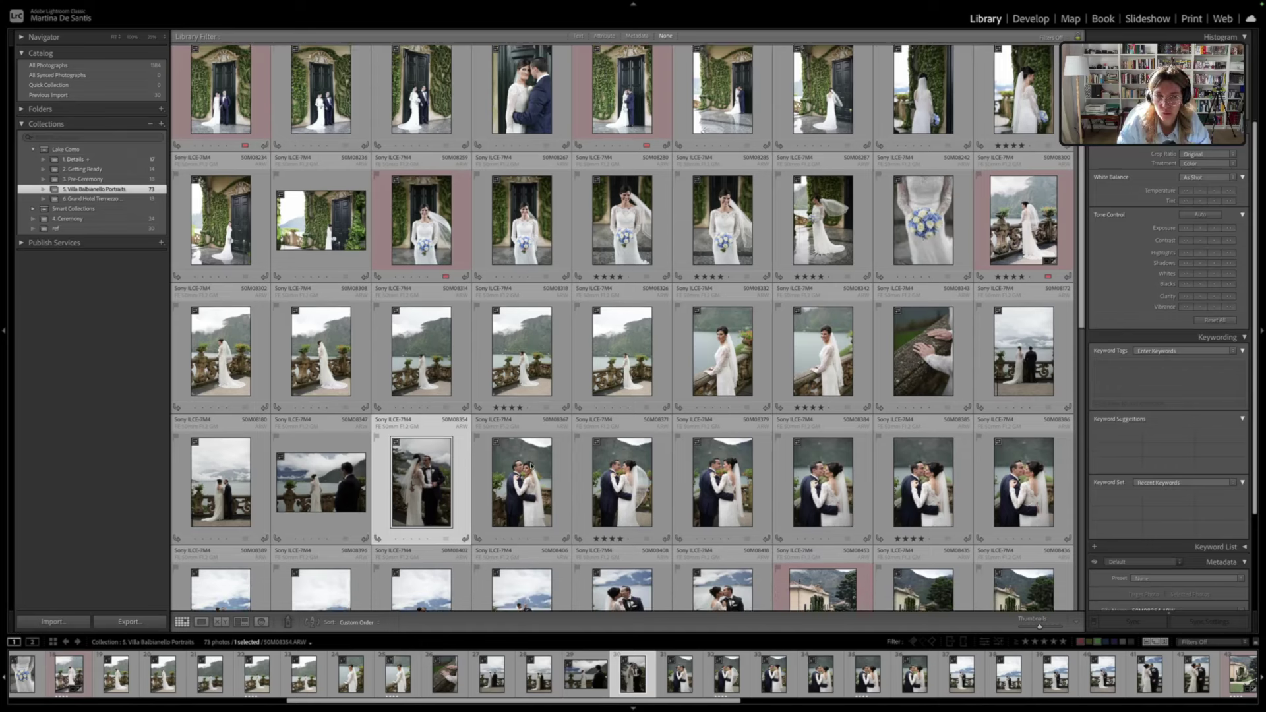
pyautogui.click(531, 464)
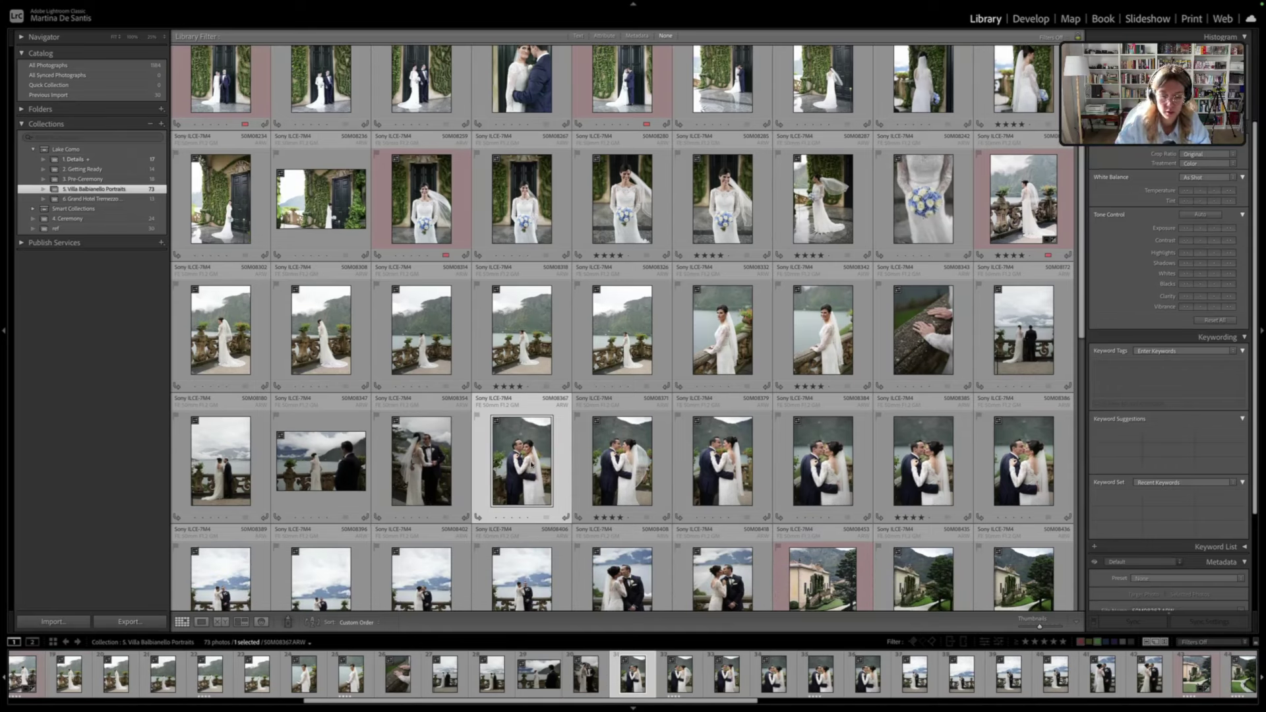
pyautogui.press('6')
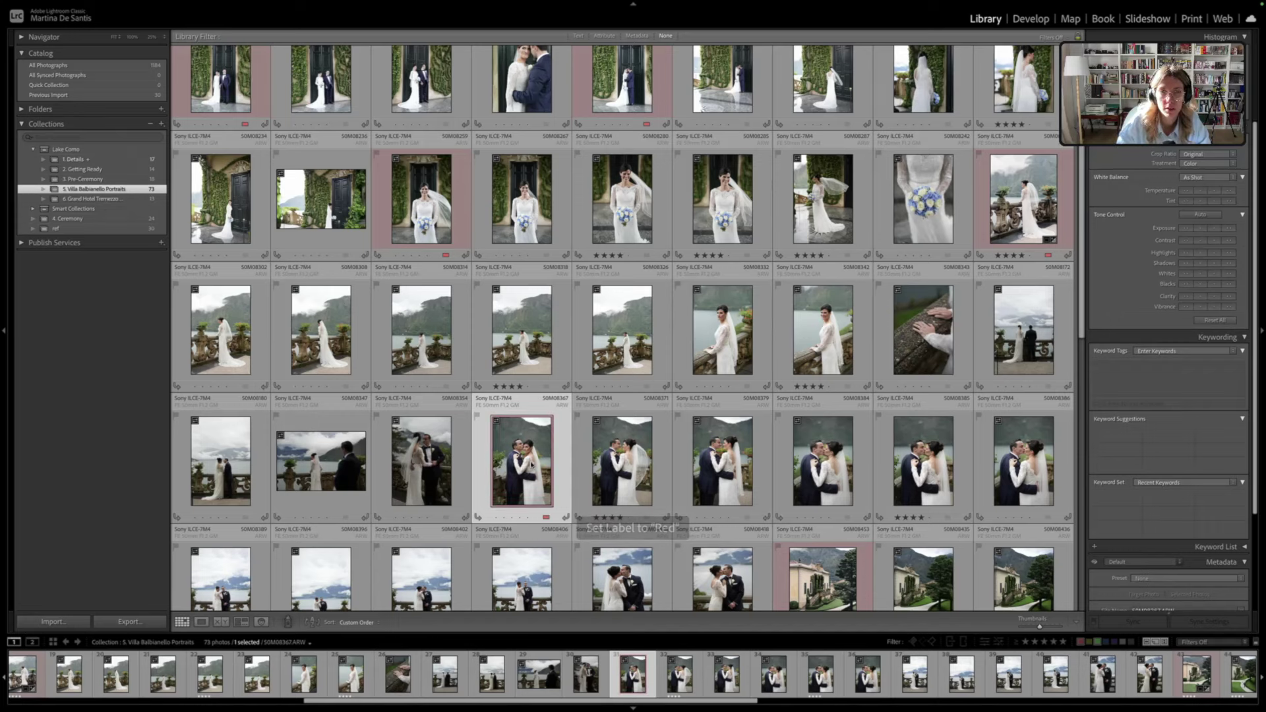
# Label the garden photo 50M08492 green
pyautogui.scroll(1, 532, 464)
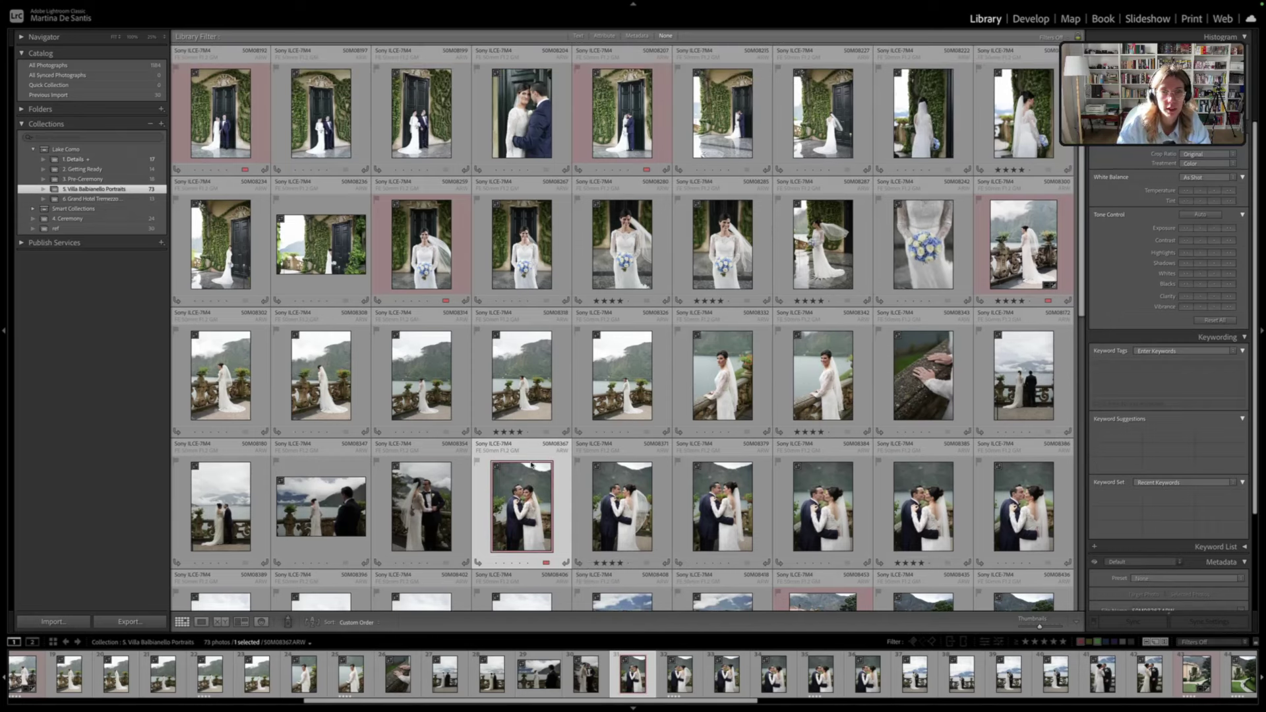
pyautogui.scroll(-5, 531, 464)
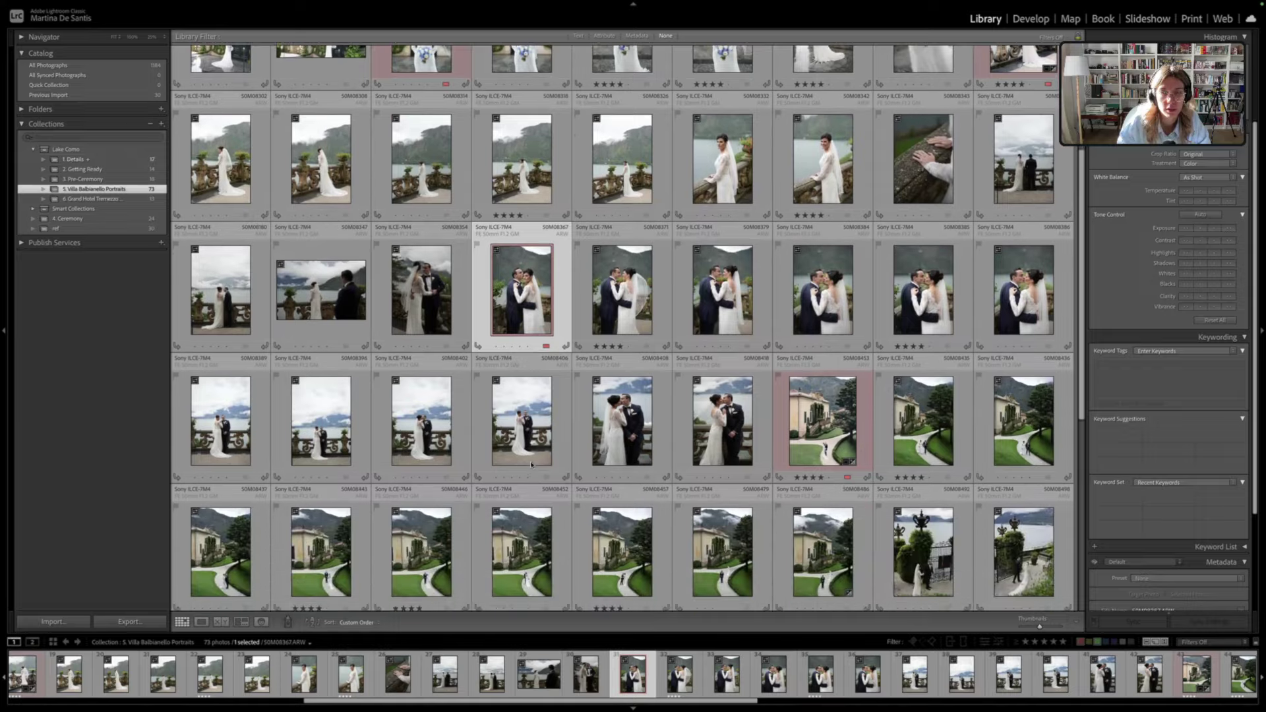
pyautogui.scroll(-9, 532, 464)
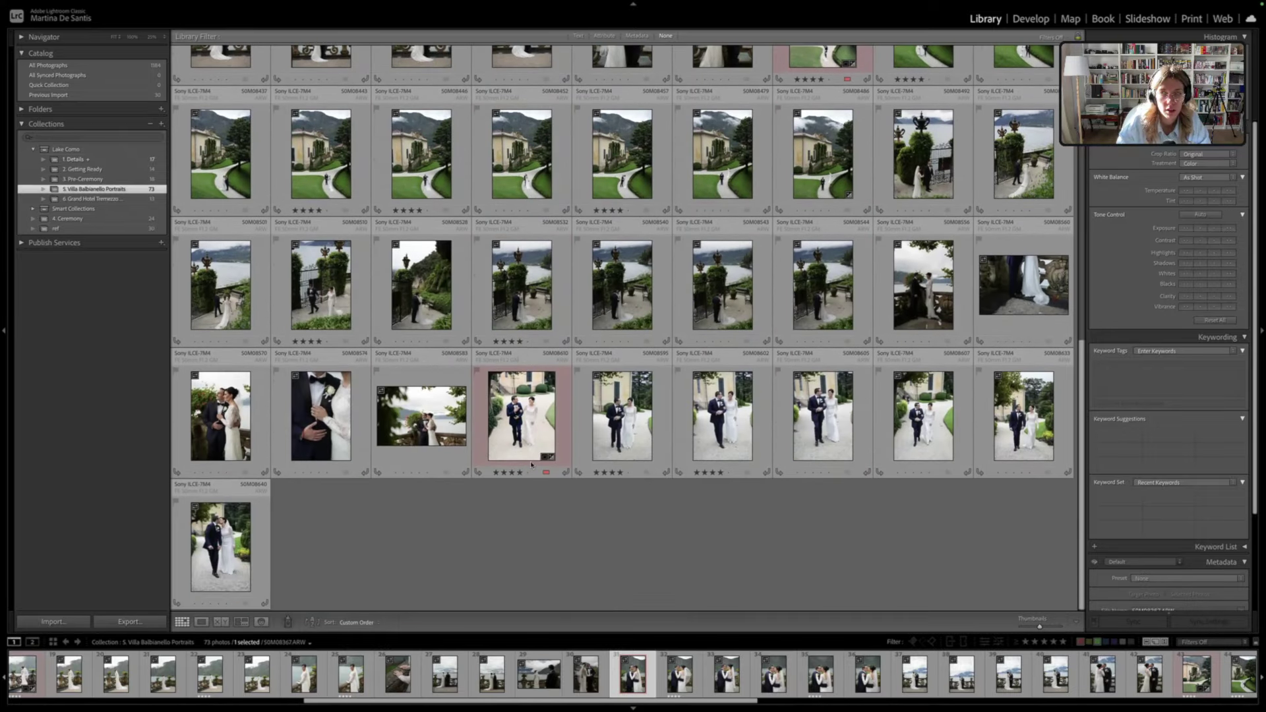
pyautogui.scroll(3, 531, 464)
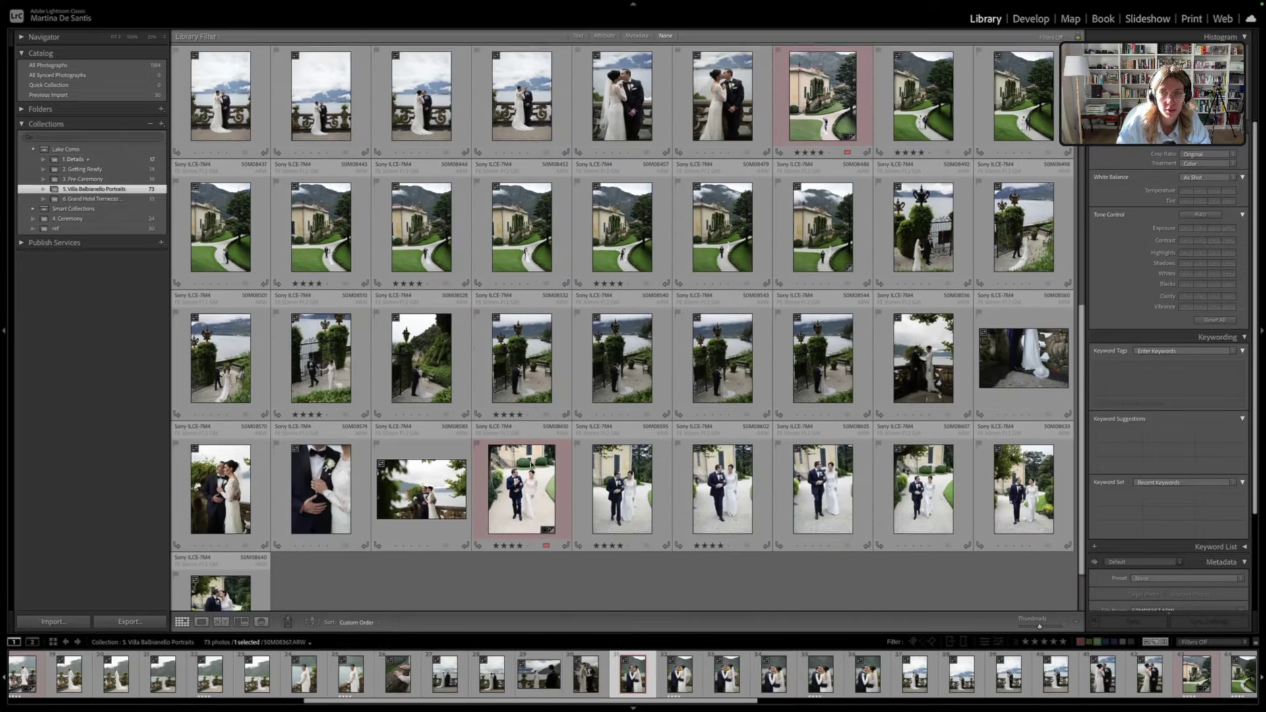
pyautogui.click(923, 274)
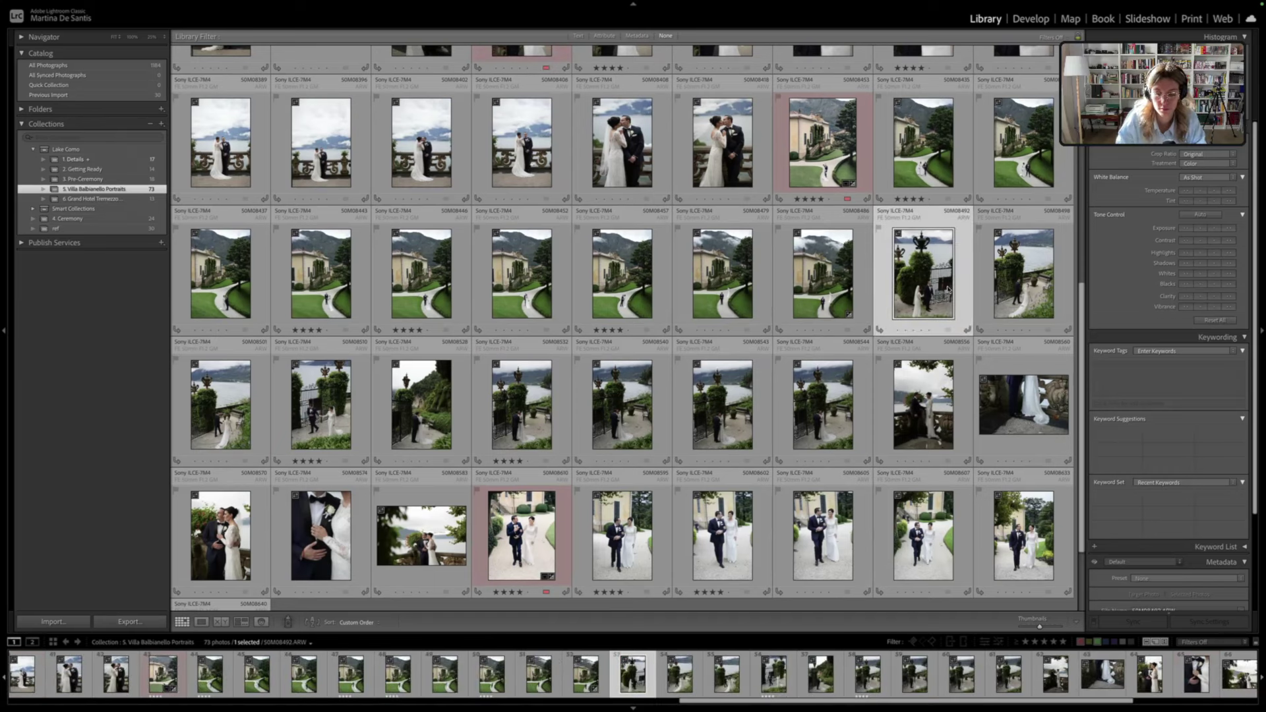
pyautogui.press('8')
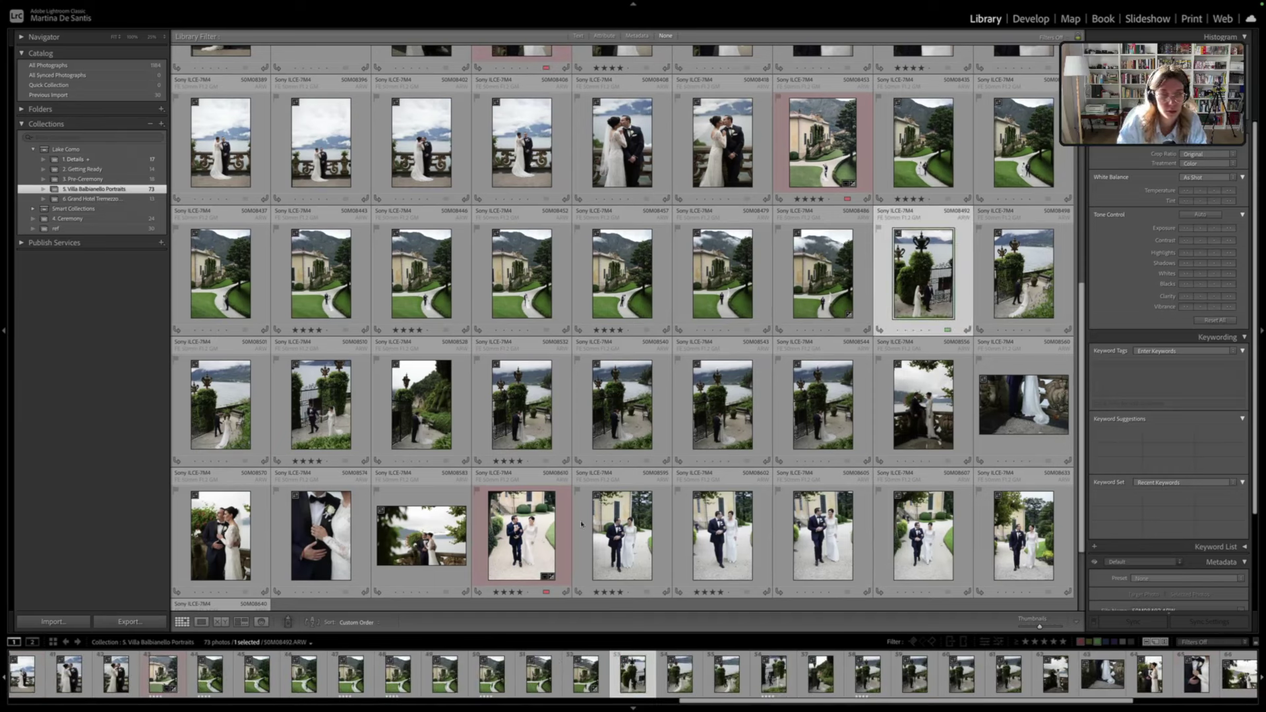
# Label photos 50M08570 and 50M08406 green
pyautogui.click(432, 535)
pyautogui.click(243, 538)
pyautogui.press('8')
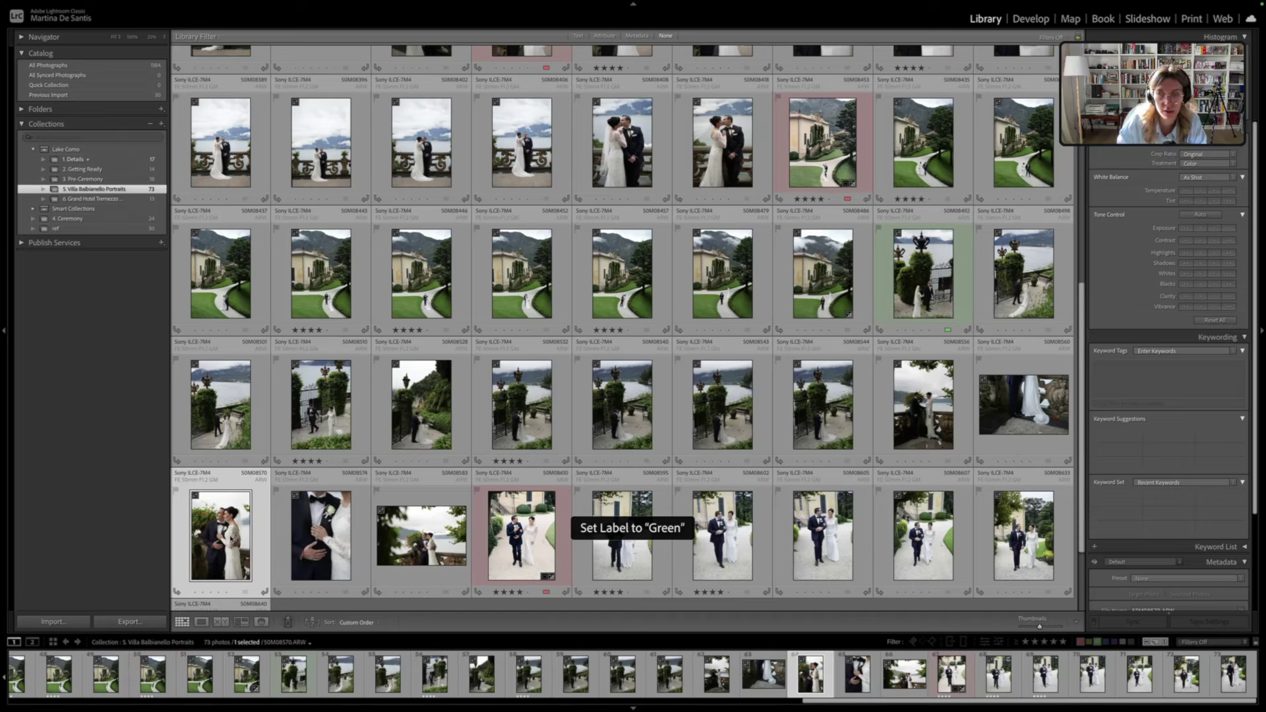
pyautogui.scroll(-2, 876, 414)
pyautogui.scroll(6, 876, 413)
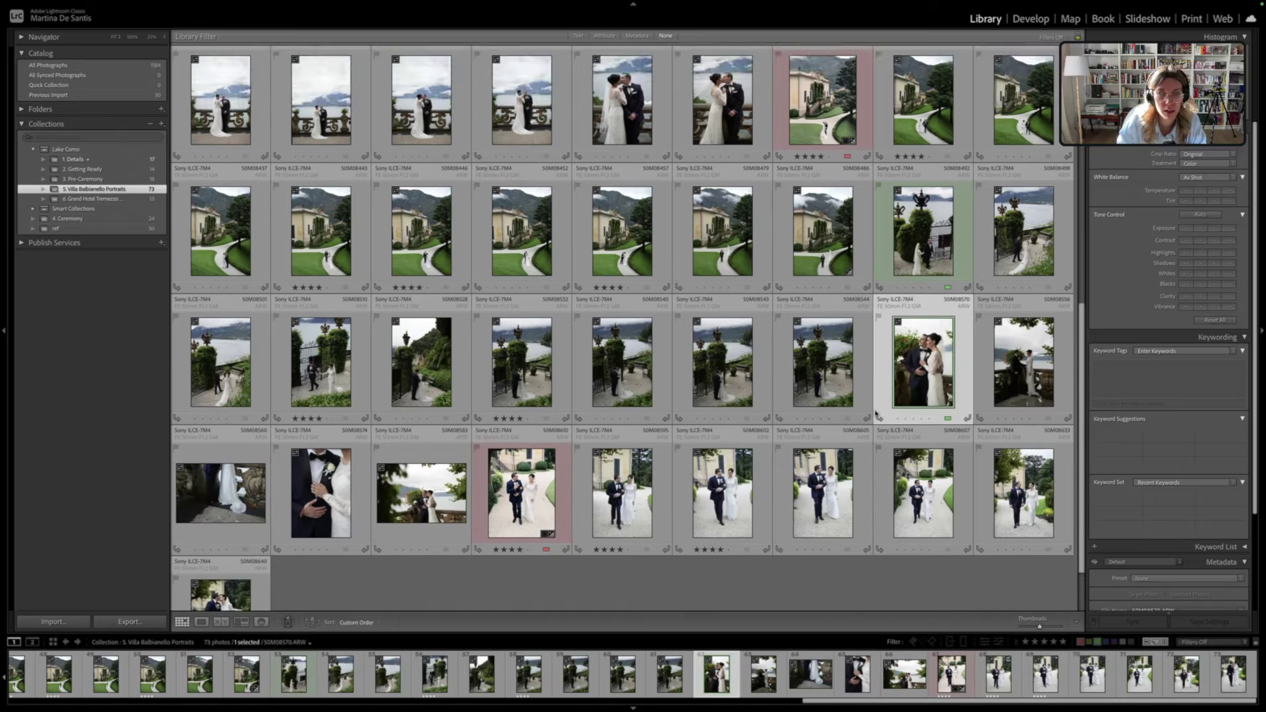
pyautogui.scroll(2, 875, 414)
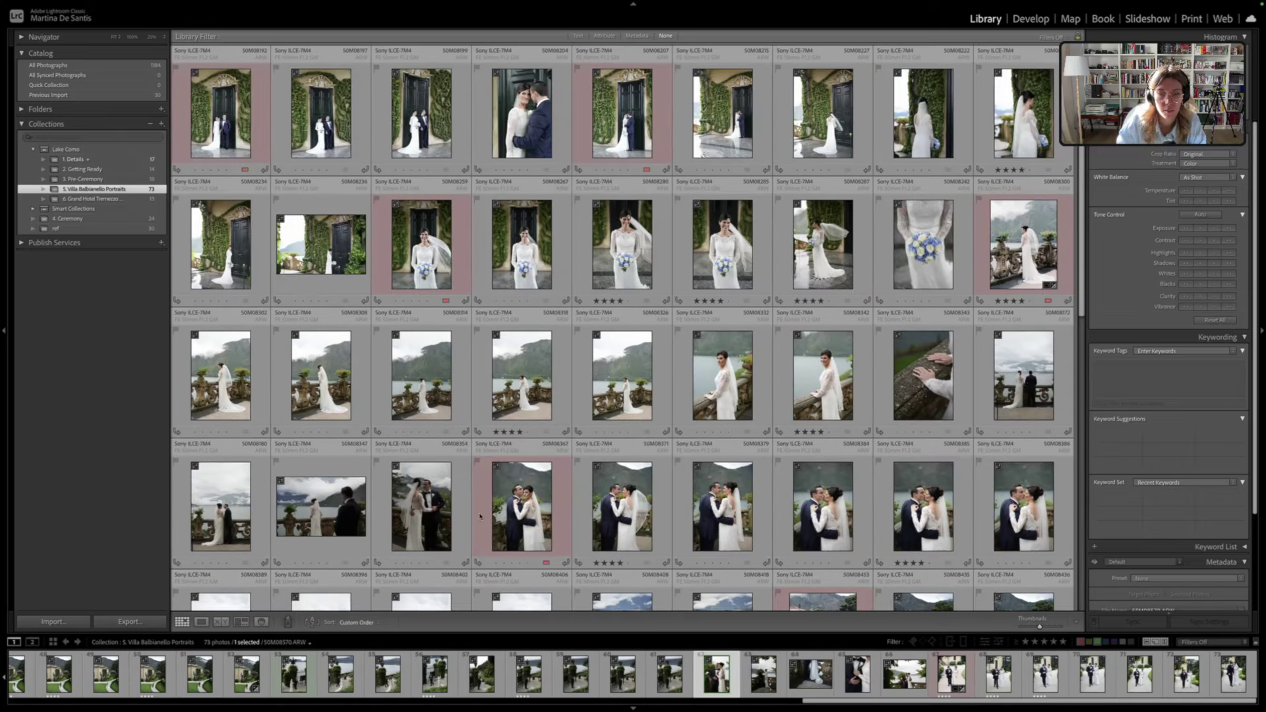
pyautogui.click(479, 516)
pyautogui.press('8')
# Change photos 50M08259, 50M08192 and 50M08207 from red to green labels
pyautogui.click(417, 244)
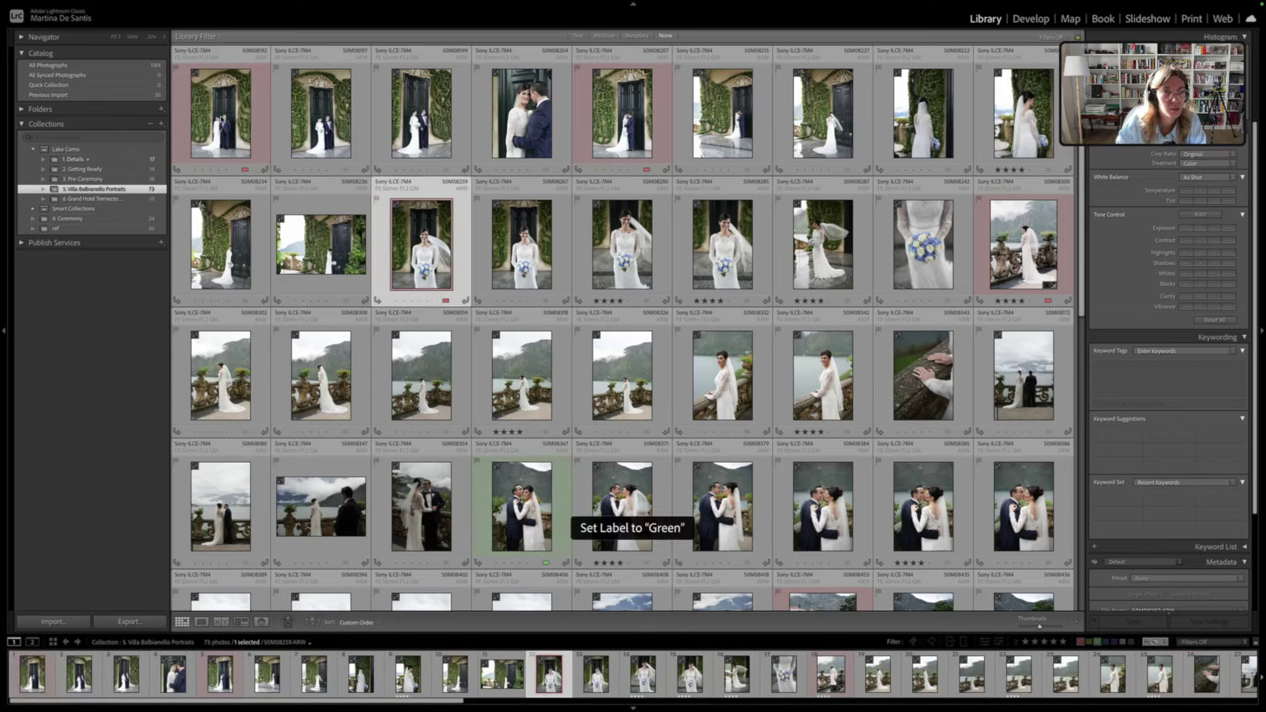
pyautogui.press('8')
pyautogui.click(221, 112)
pyautogui.press('8')
pyautogui.click(622, 112)
pyautogui.press('8')
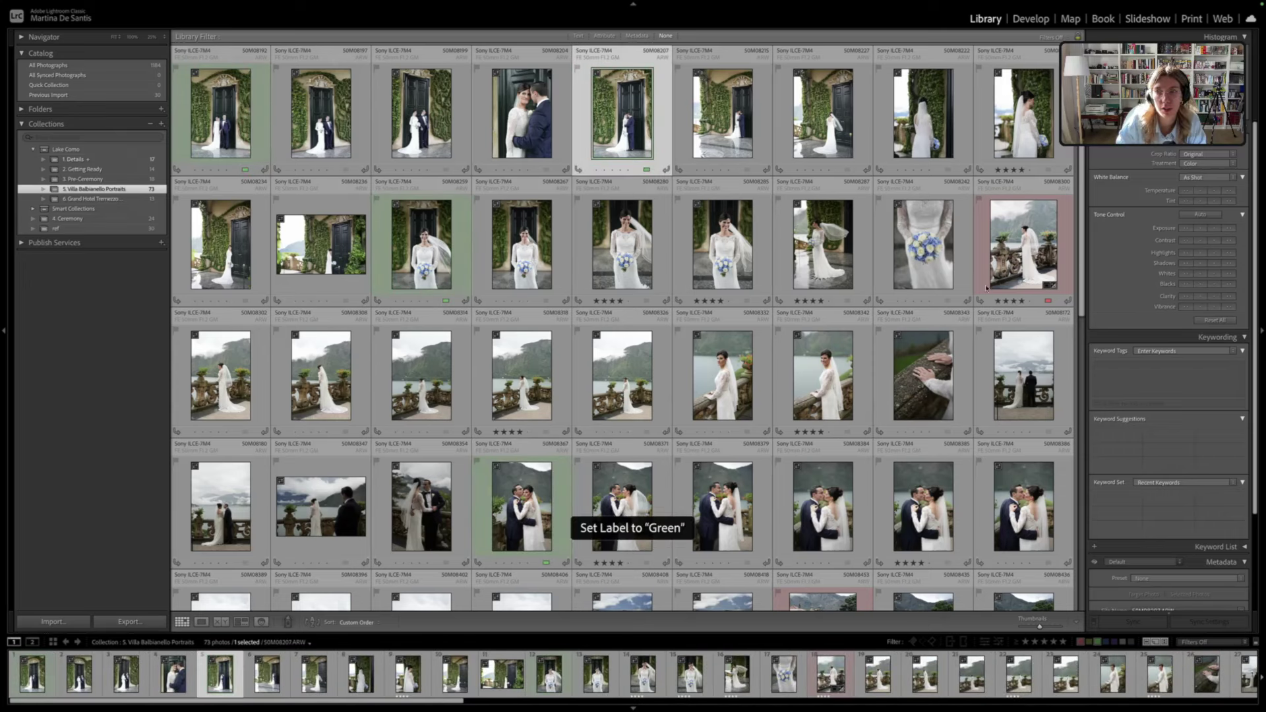
# Filter the grid to red- and green-labelled photos, showing 9 of 73
pyautogui.click(835, 262)
pyautogui.click(1084, 641)
pyautogui.click(641, 260)
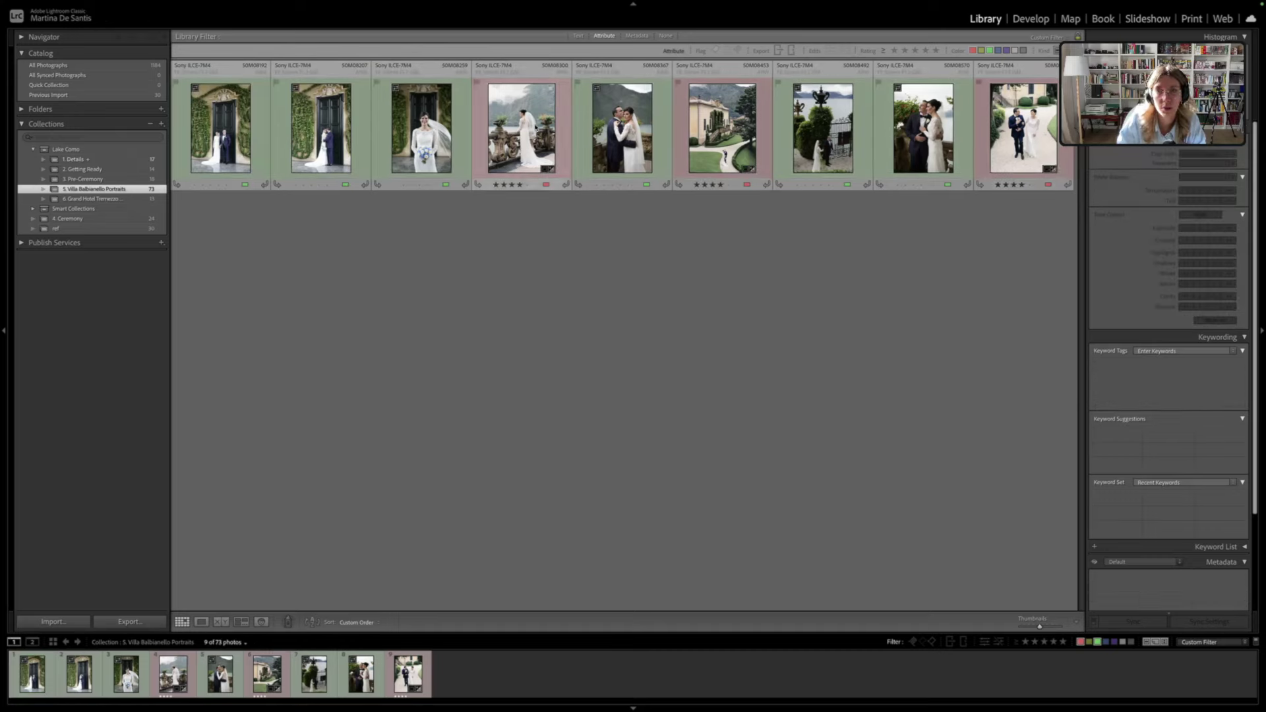
# Enlarge the grid thumbnails to five per row
pyautogui.click(536, 127)
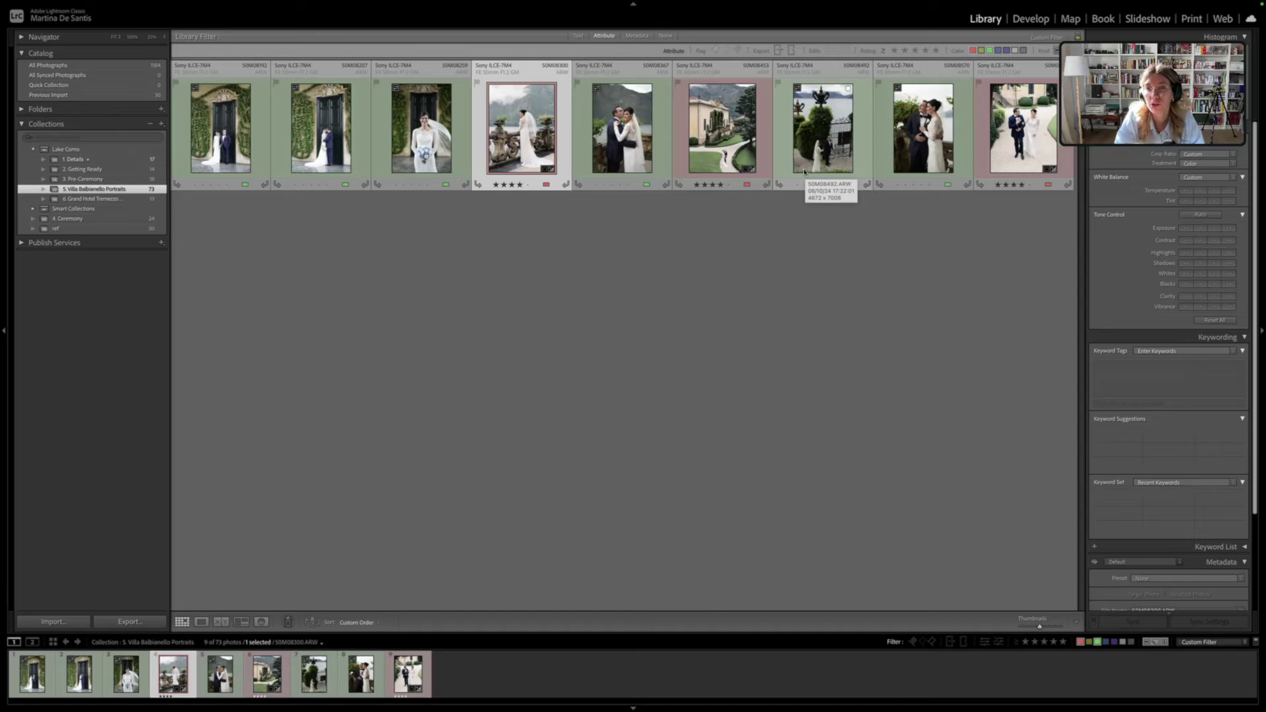
pyautogui.press('=')
pyautogui.press('=')
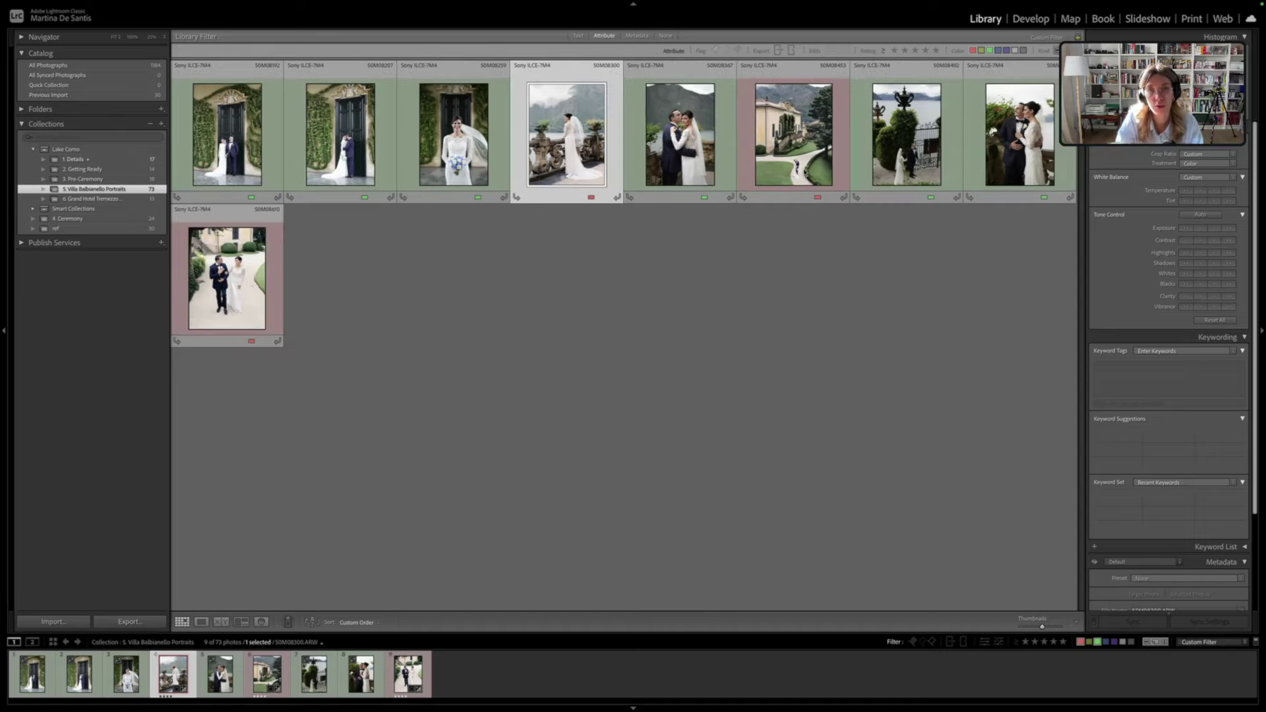
pyautogui.press('=')
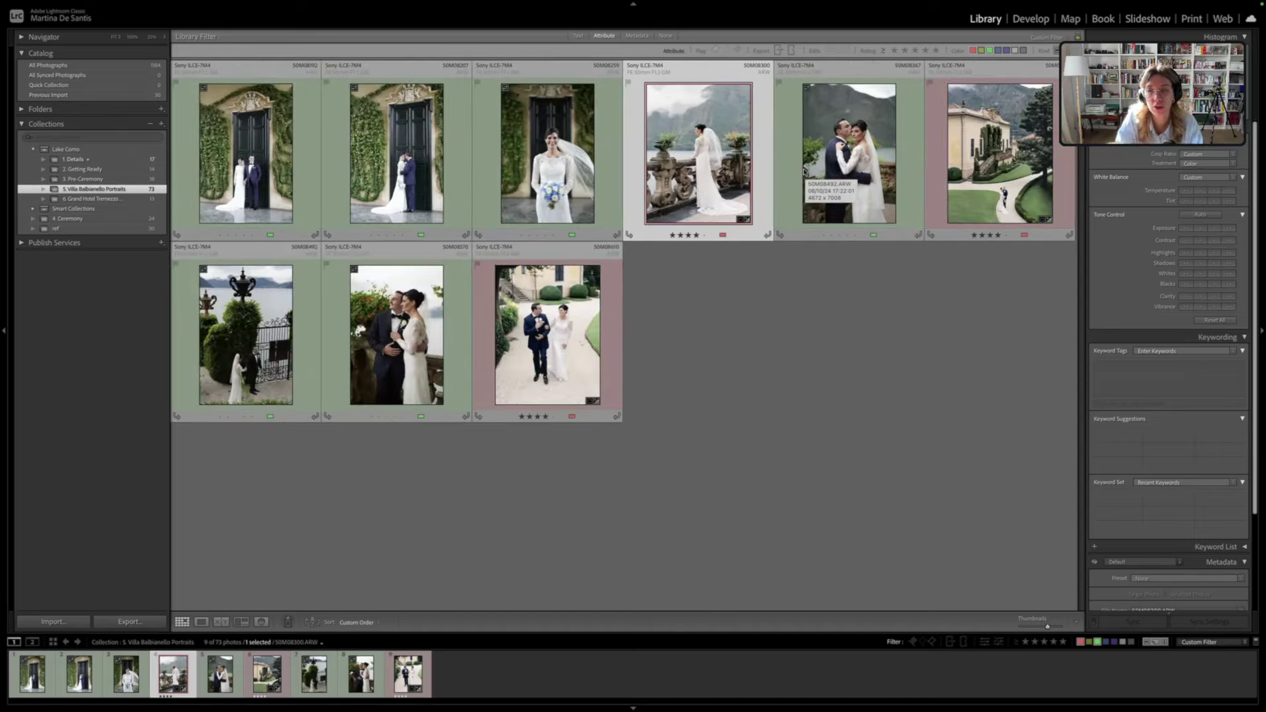
pyautogui.press('=')
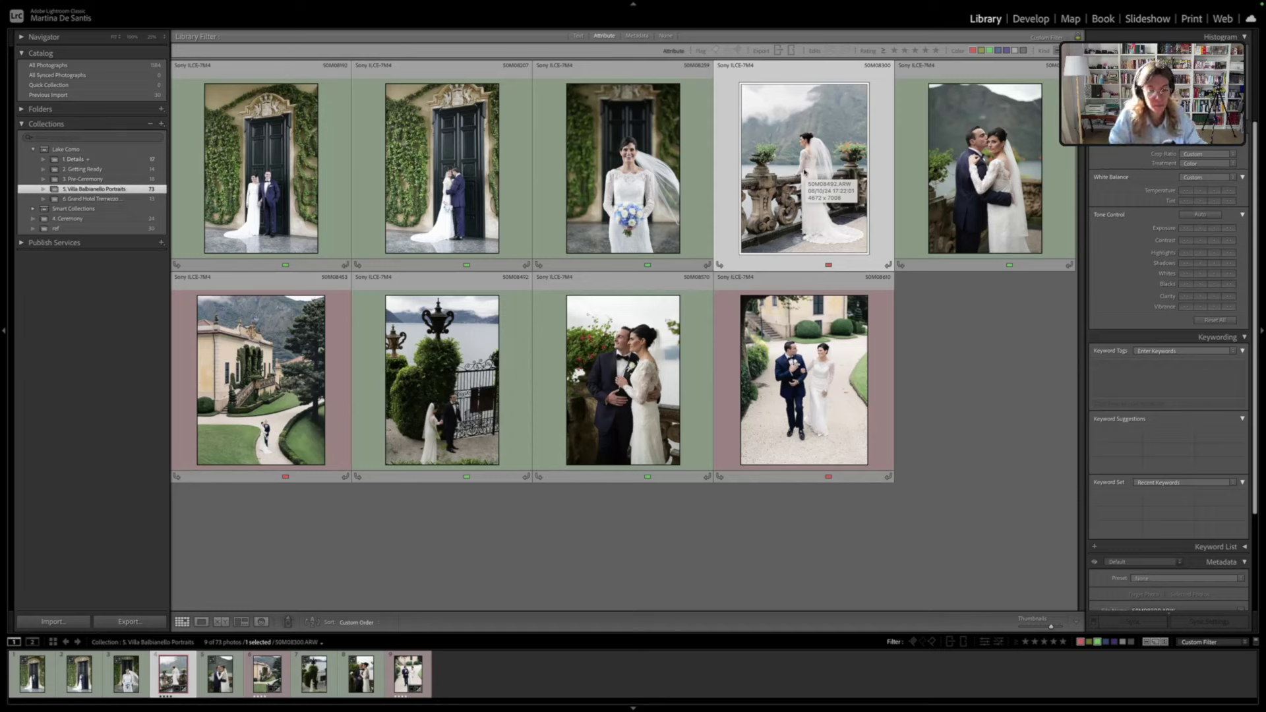
# Open 50M08453 in Develop and show it locked in the Secondary Display window
pyautogui.click(799, 398)
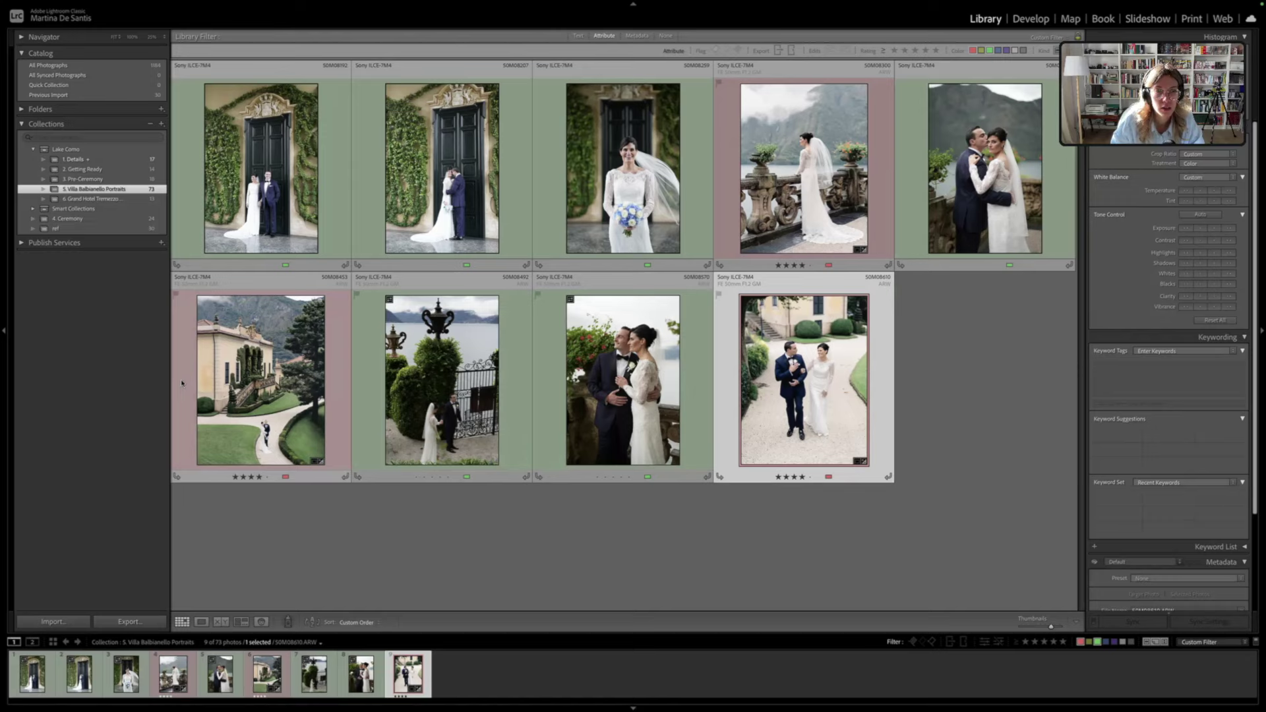
pyautogui.click(842, 212)
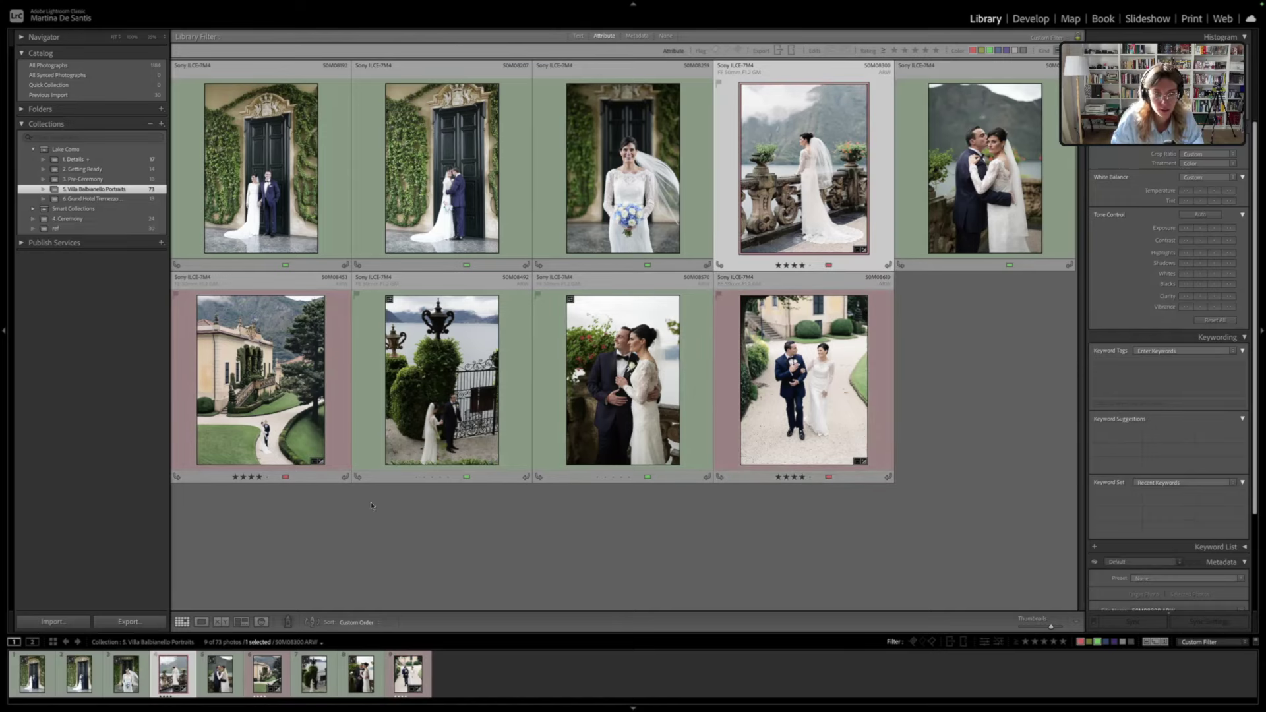
pyautogui.click(252, 373)
pyautogui.press('d')
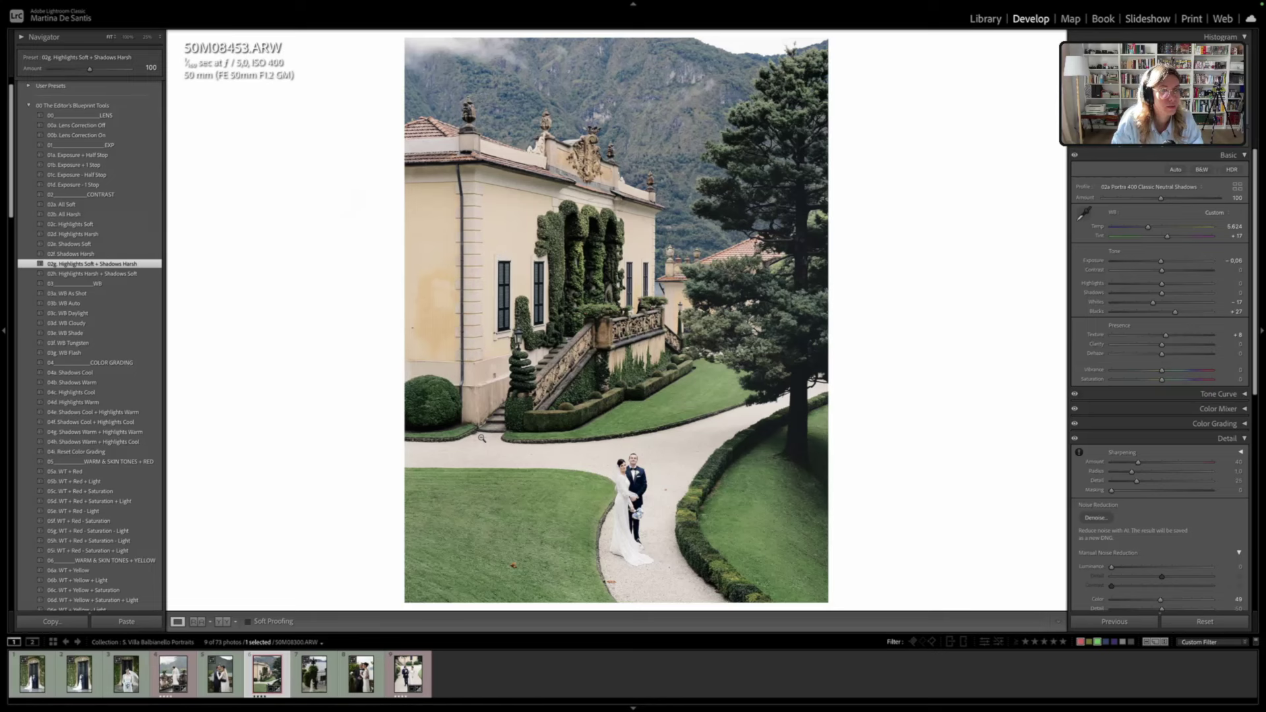
pyautogui.hotkey('ctrl', 'shift', 'Return')
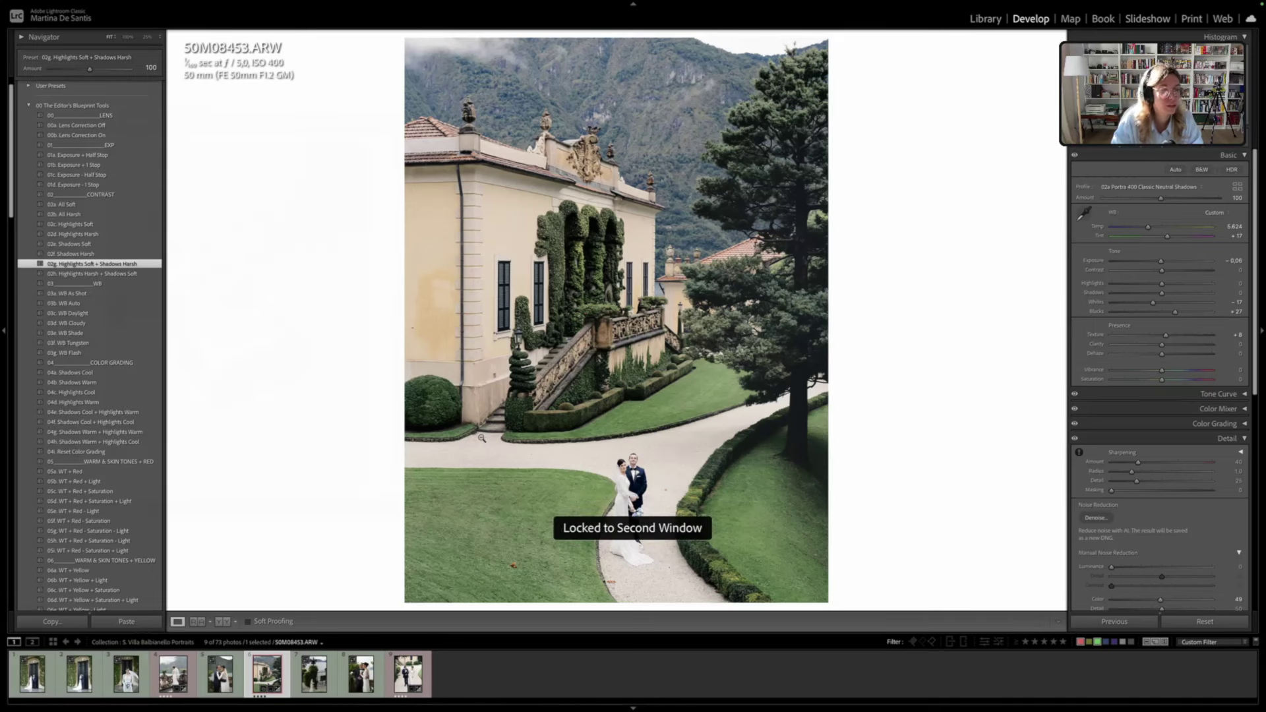
pyautogui.press('super+F11')
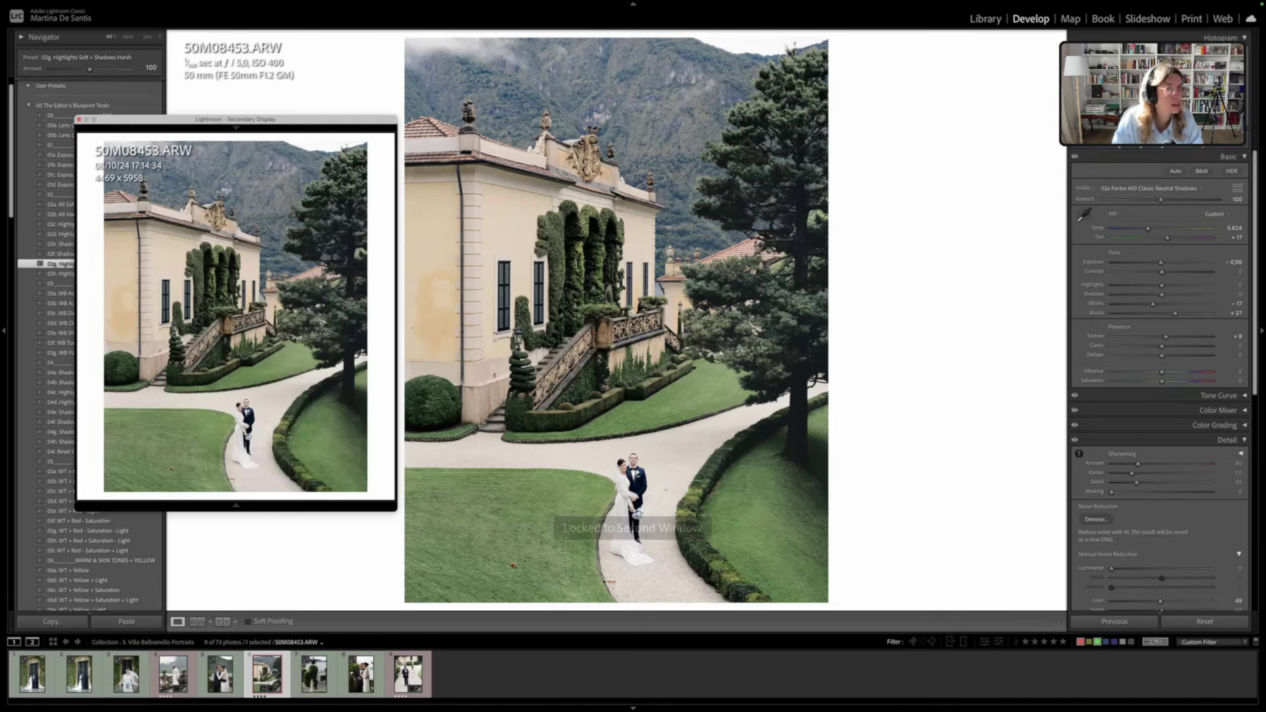
# Sync the edited photo's settings, including Masking, to the next two filmstrip photos
pyautogui.keyDown('shift'); pyautogui.click(361, 677); pyautogui.keyUp('shift')
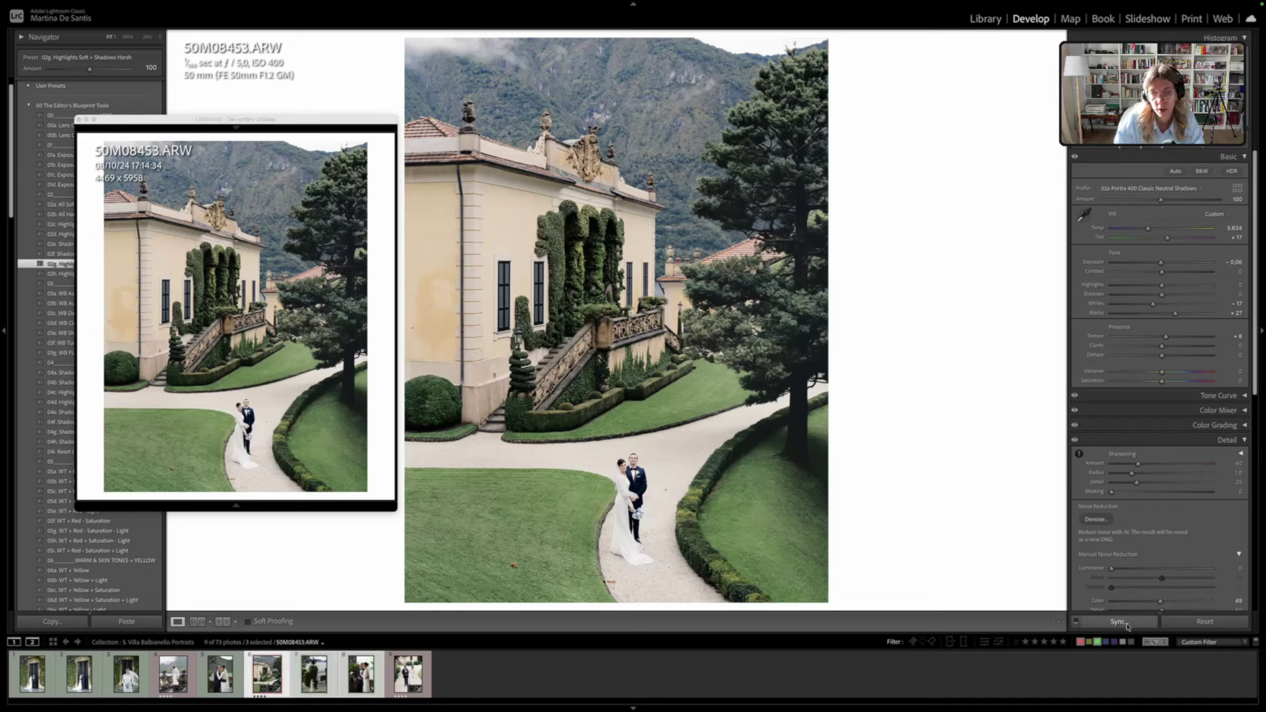
pyautogui.click(1147, 626)
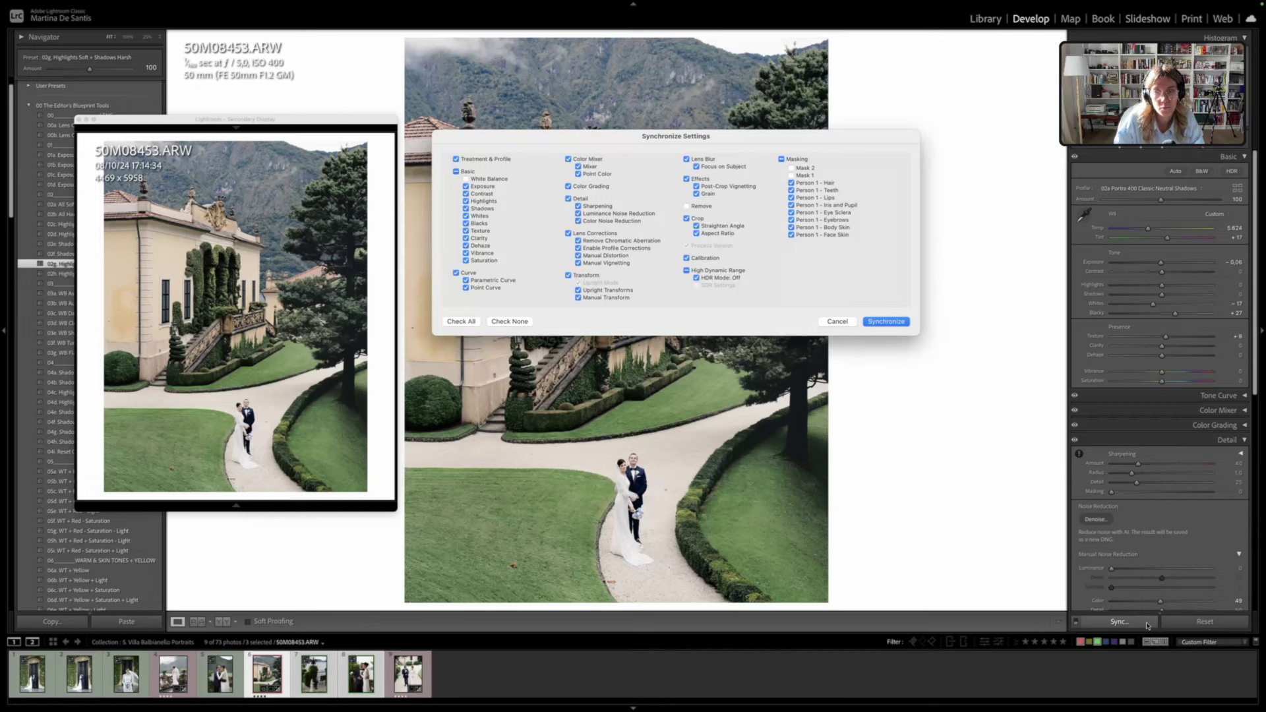
pyautogui.click(782, 159)
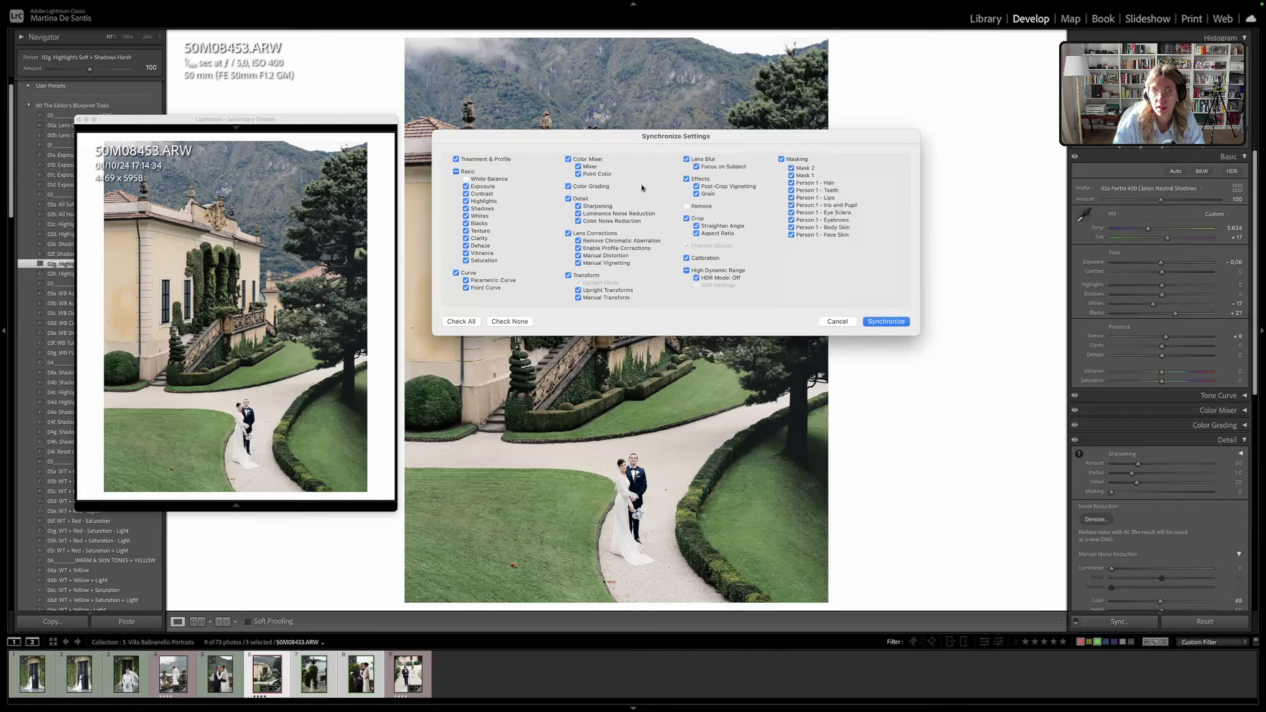
pyautogui.click(886, 322)
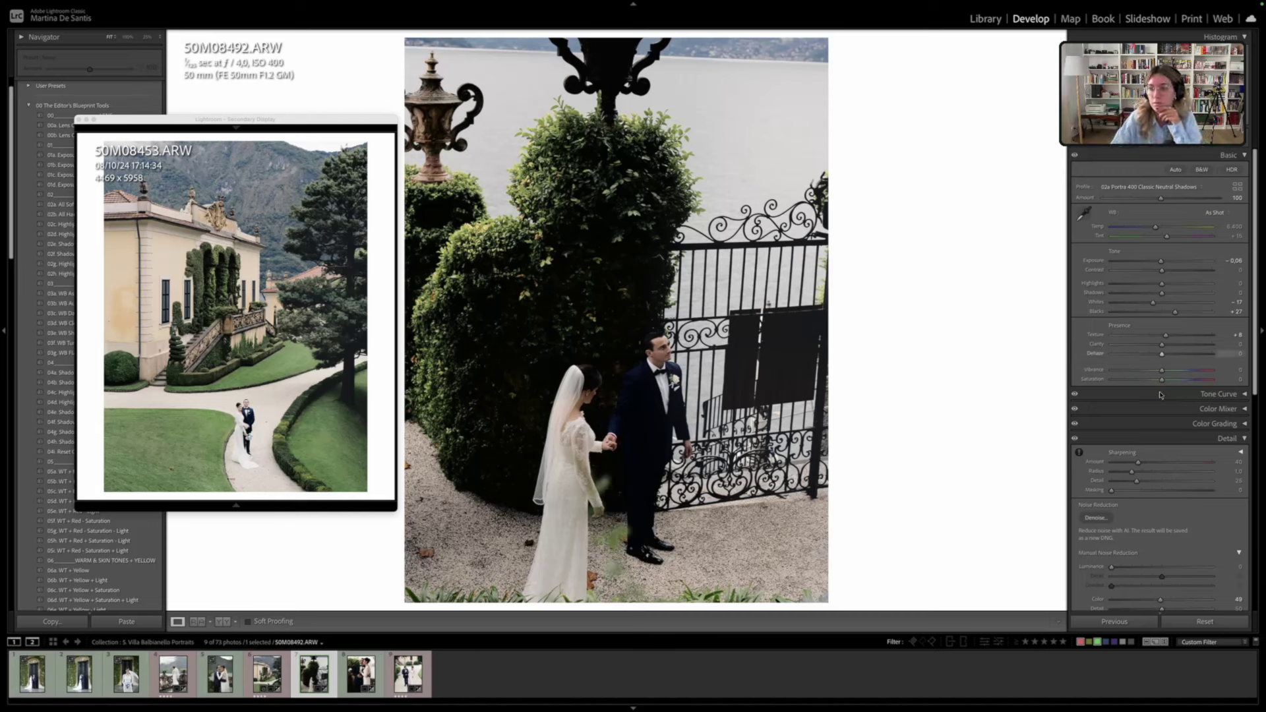
# Collapse the Detail panel and open Crop & Straighten on gate photo 50M08492
pyautogui.click(1144, 440)
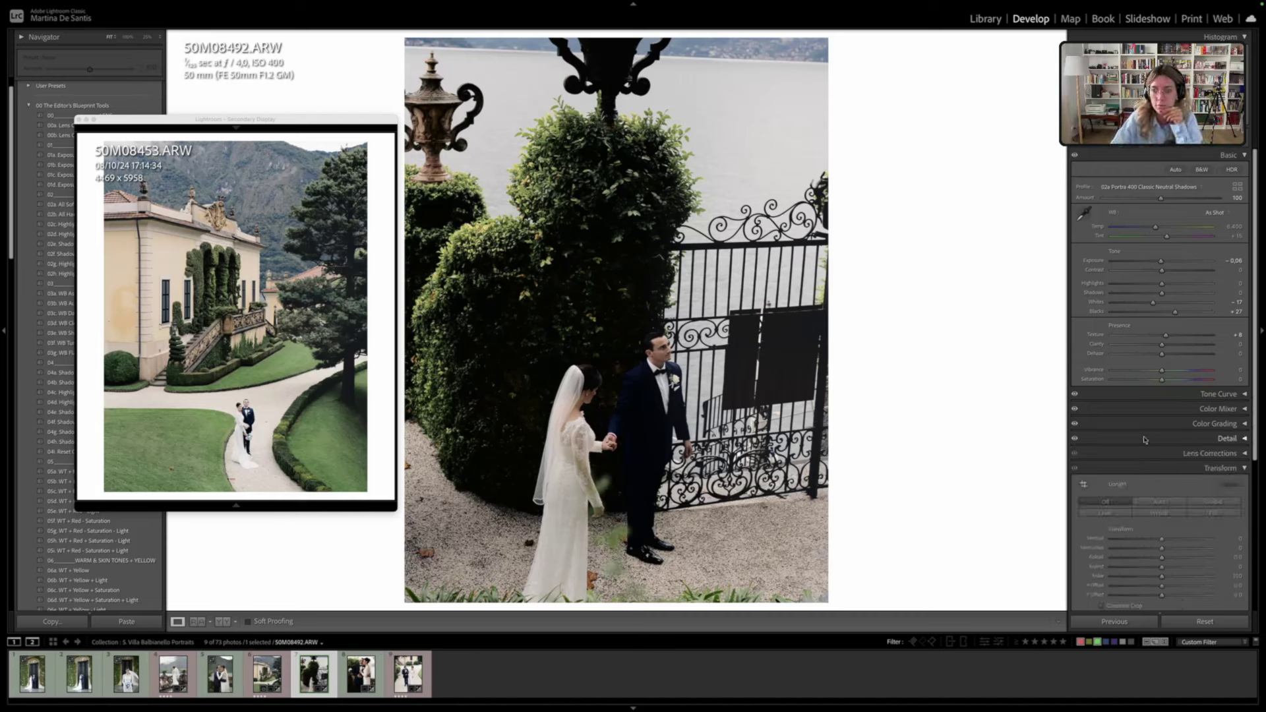
pyautogui.click(1108, 519)
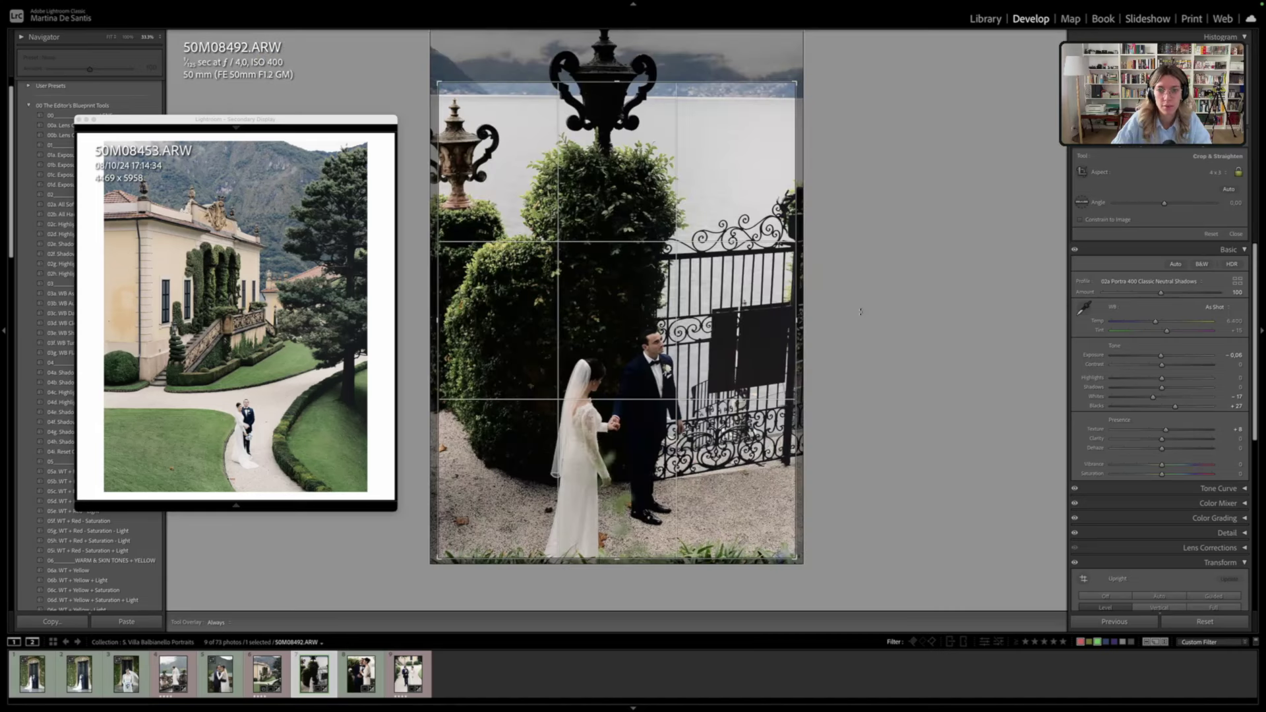
# Level the gate photo to a -0.93 angle and tighten its 4 x 5 crop around the couple
pyautogui.moveTo(860, 311); pyautogui.dragTo(860, 309)
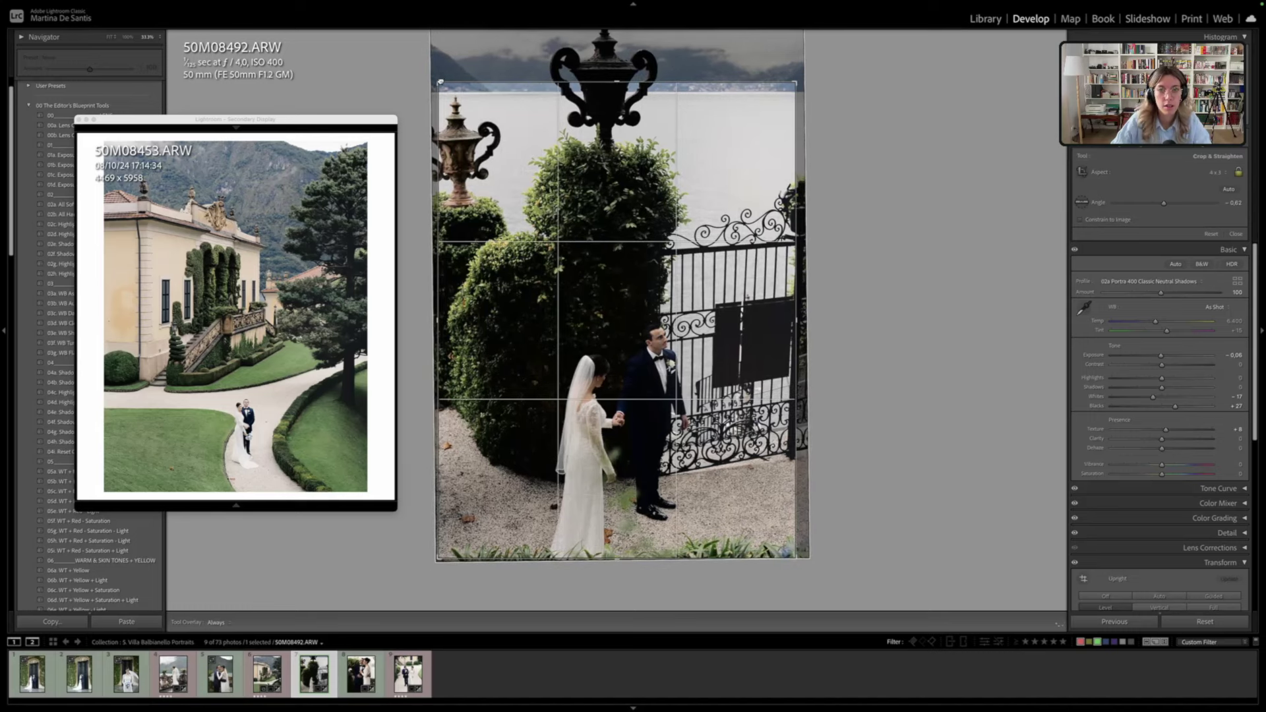
pyautogui.moveTo(467, 78); pyautogui.dragTo(508, 114)
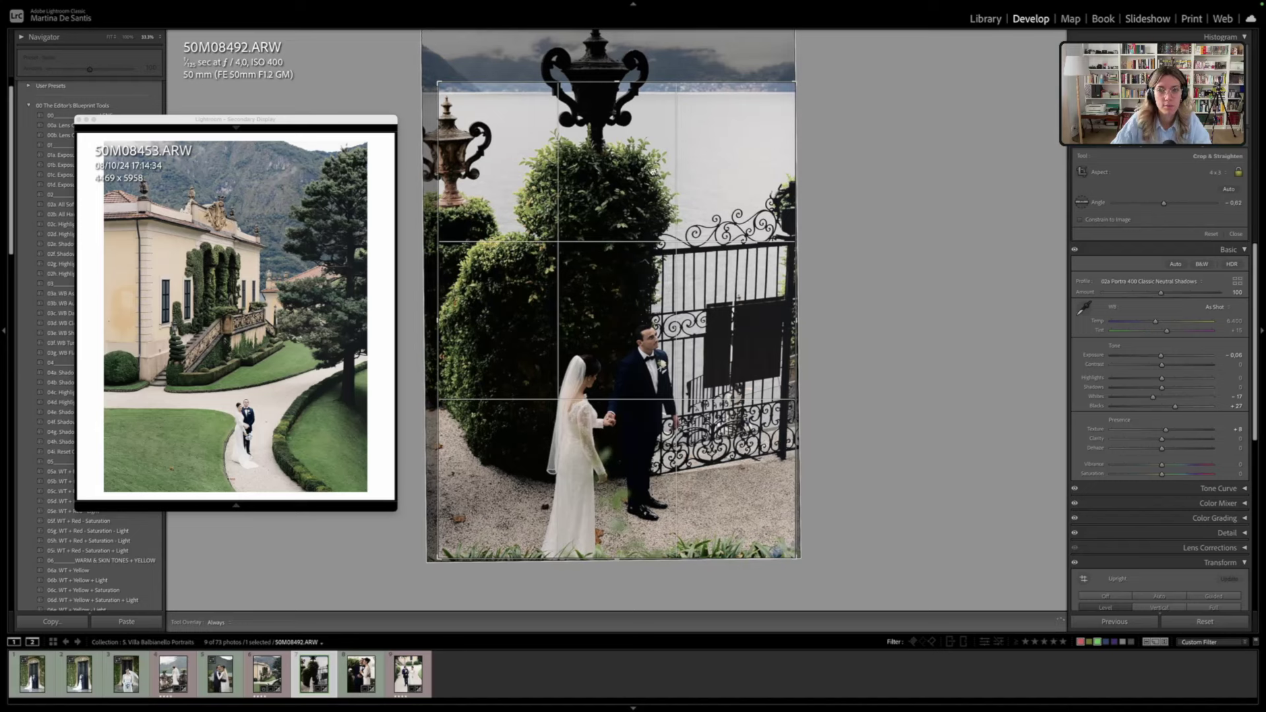
pyautogui.hotkey('ctrl', 'z')
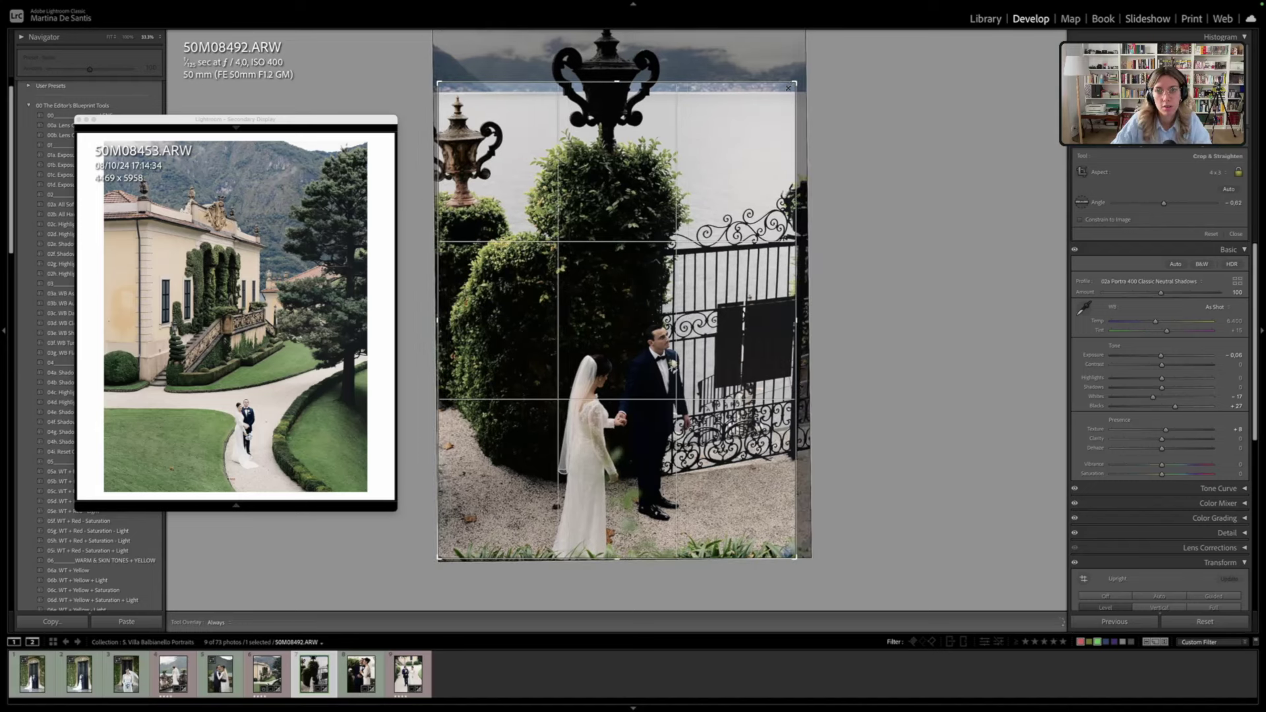
pyautogui.moveTo(789, 87); pyautogui.dragTo(789, 89)
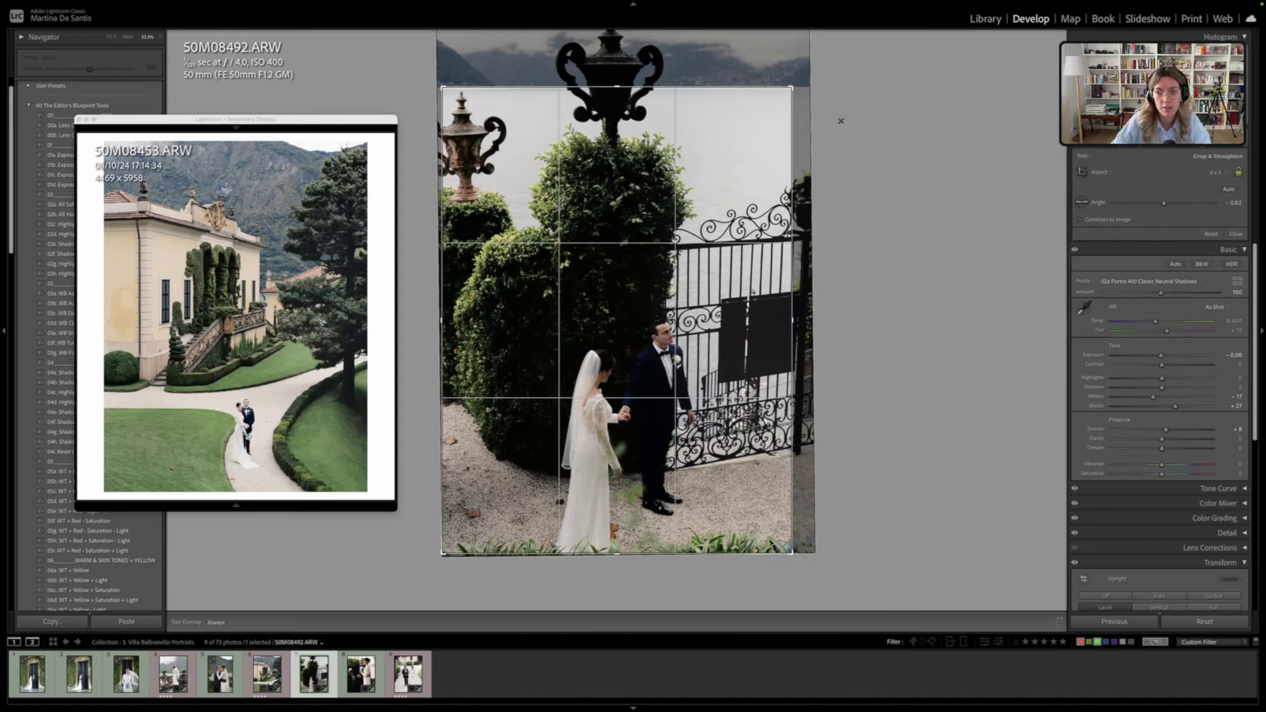
pyautogui.press('Return')
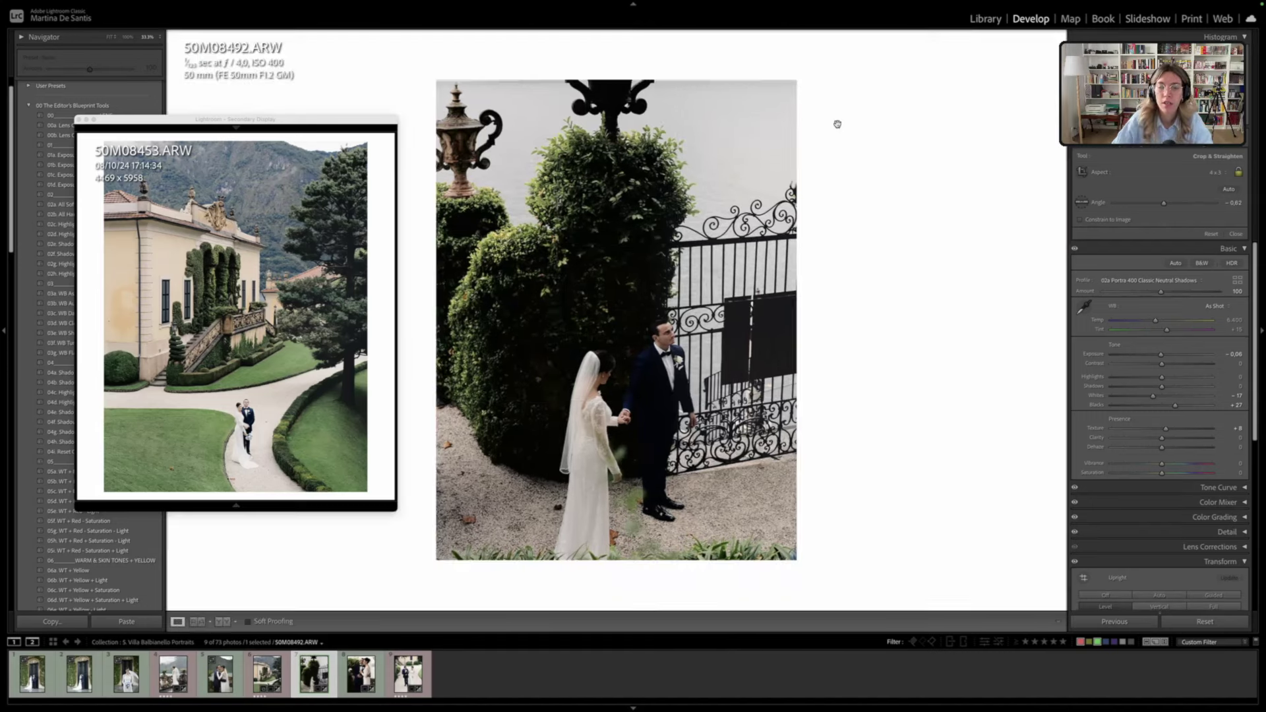
pyautogui.press('r')
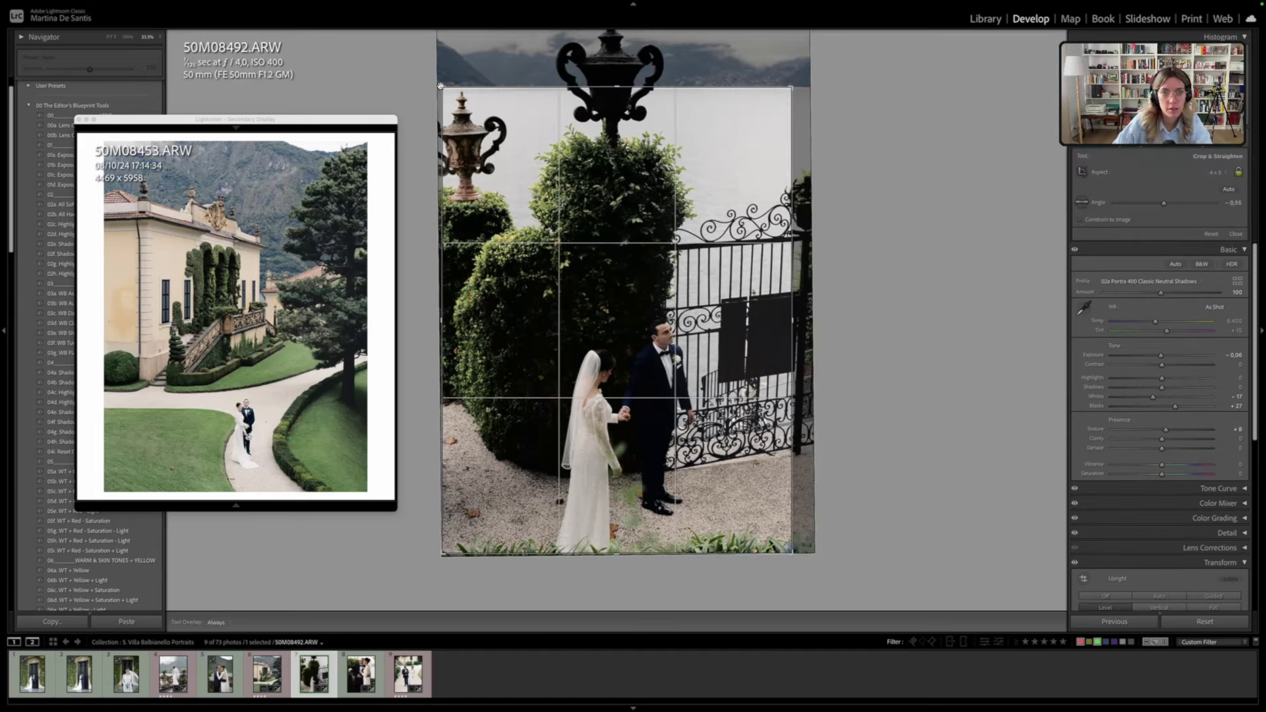
# Commit the gate photo's crop, then slightly reduce its rotation and commit again
pyautogui.press('Return')
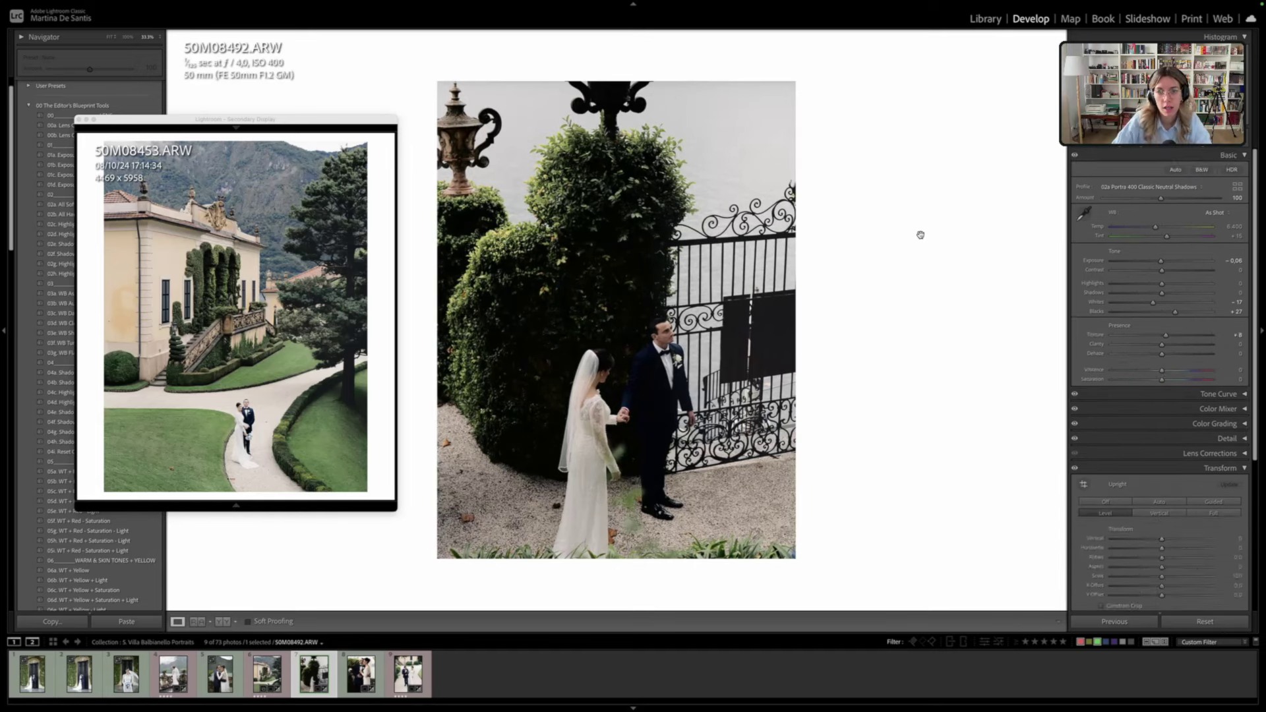
pyautogui.press('r')
pyautogui.moveTo(921, 235); pyautogui.dragTo(922, 232)
pyautogui.press('Return')
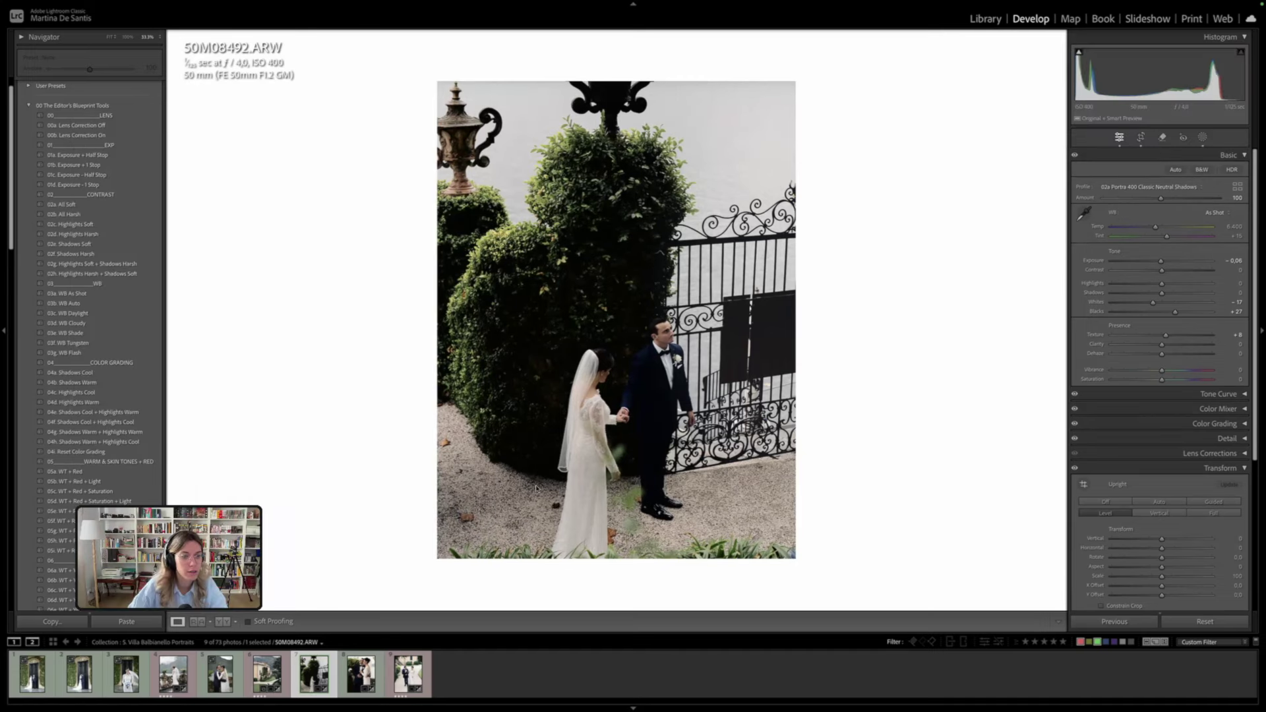
# Apply the 01b Exposure + 1 Stop preset, close the floating reference window, and enter Reference View
pyautogui.click(119, 158)
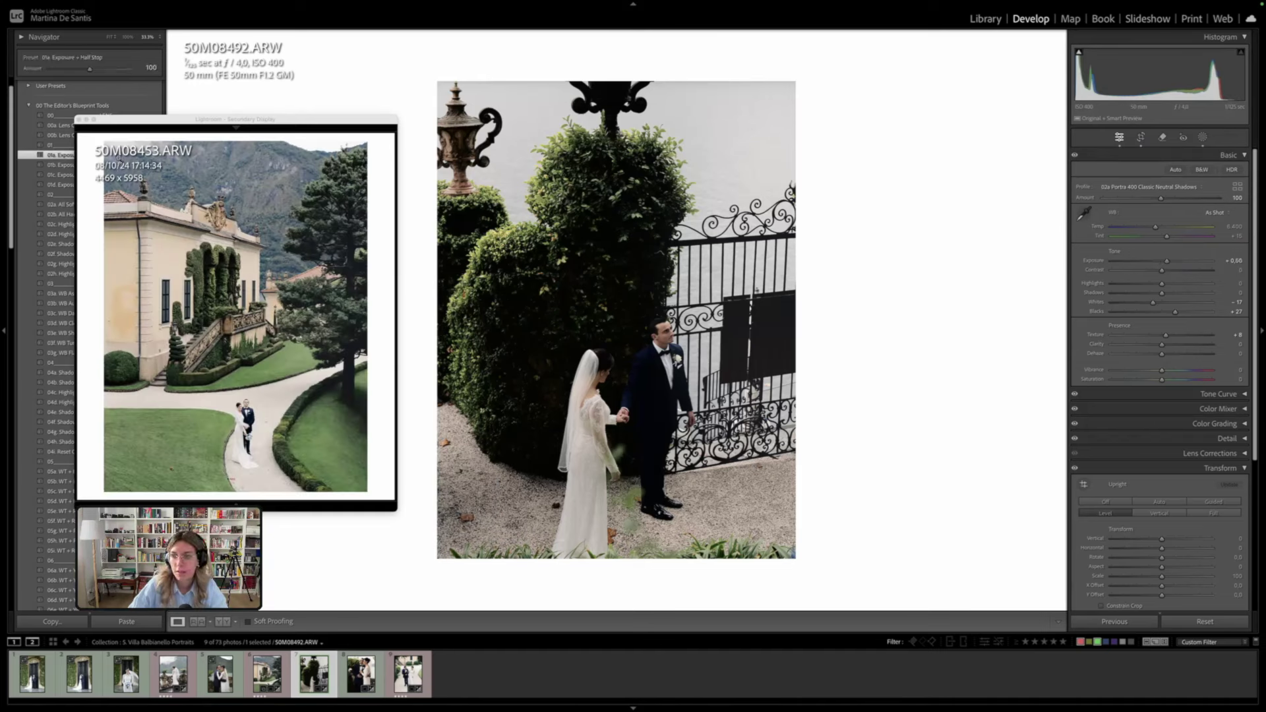
pyautogui.click(52, 165)
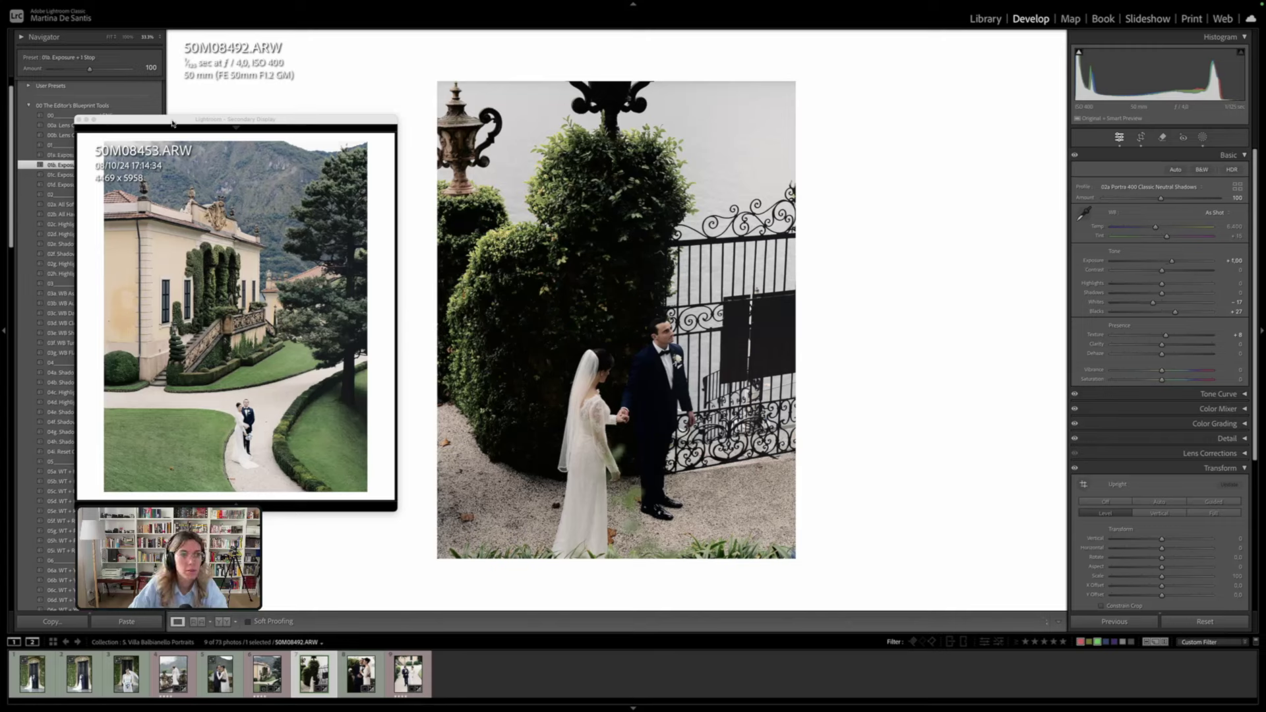
pyautogui.moveTo(173, 126)
pyautogui.click(80, 120)
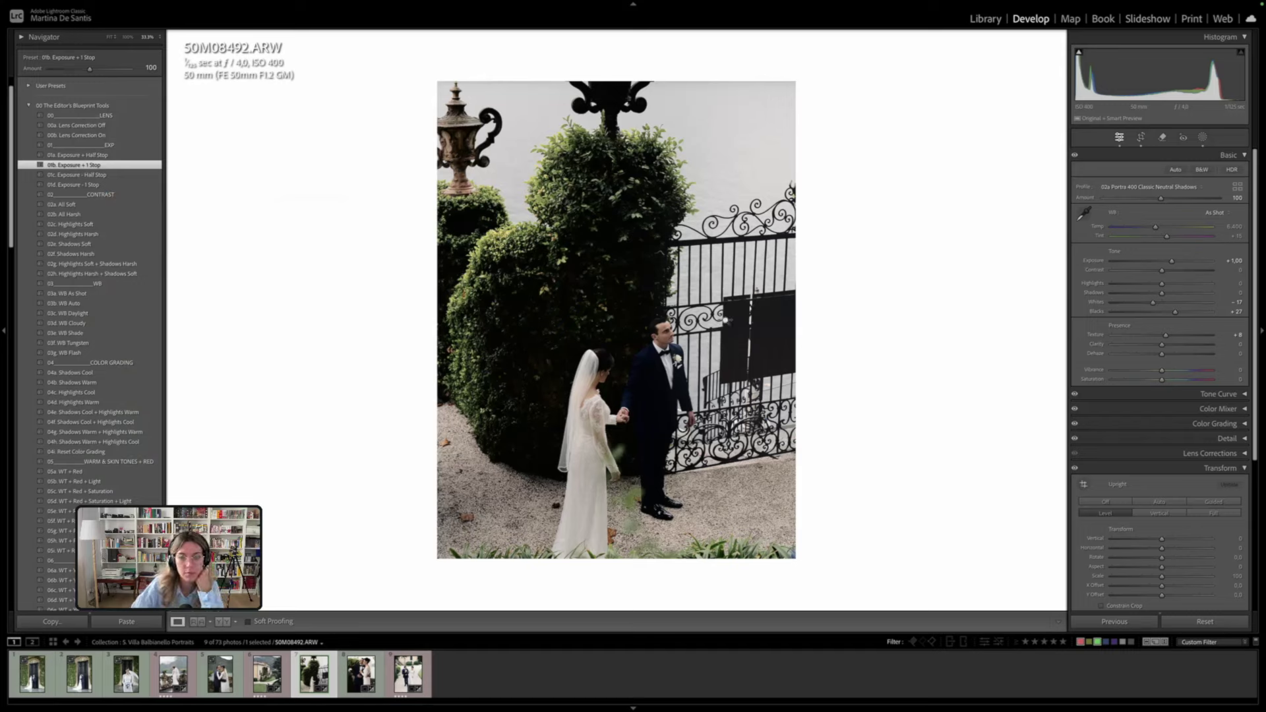
pyautogui.hotkey('shift', 'r')
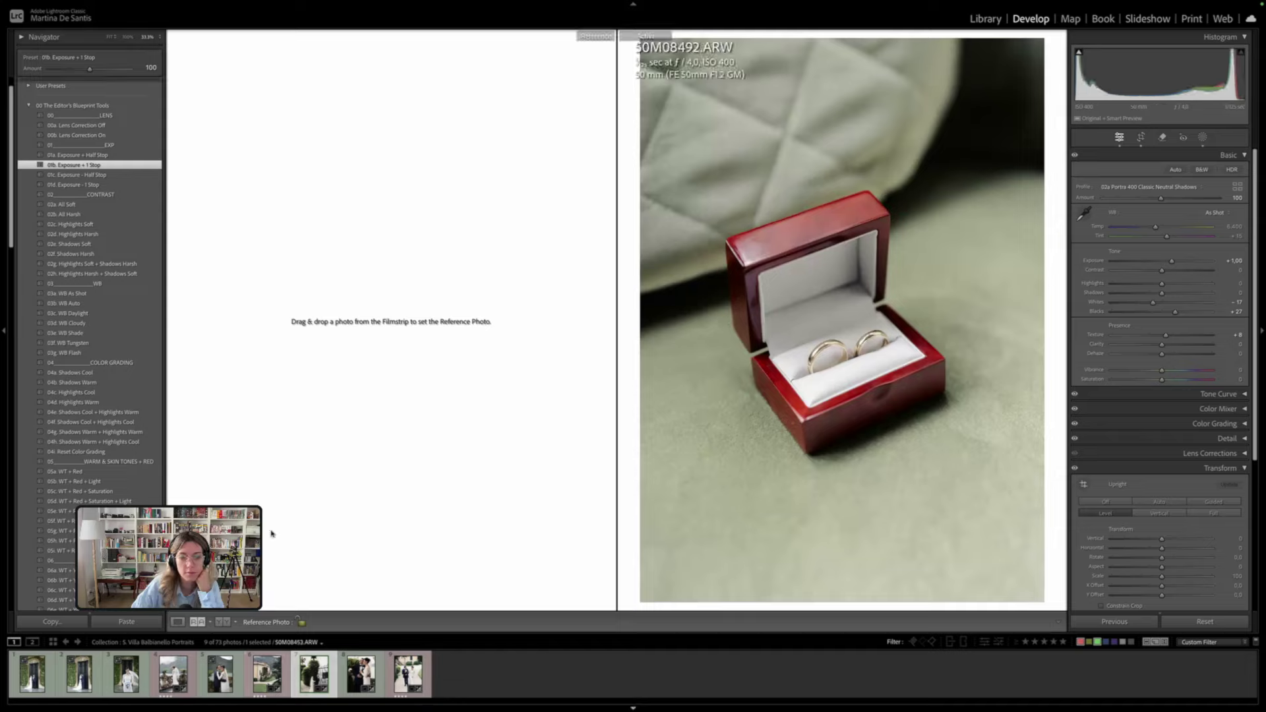
# Set villa photo 50M08453 as reference and neutralise white balance on the bride's dress
pyautogui.moveTo(312, 678); pyautogui.dragTo(516, 620)
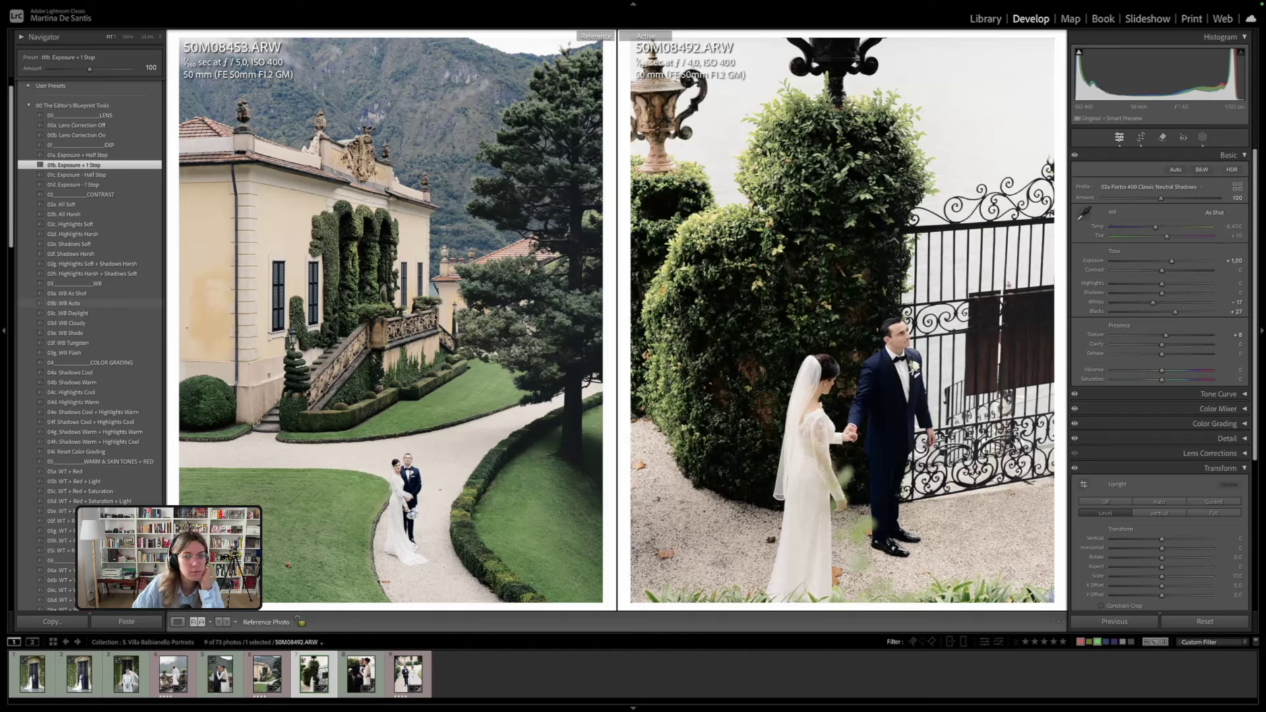
pyautogui.click(1083, 214)
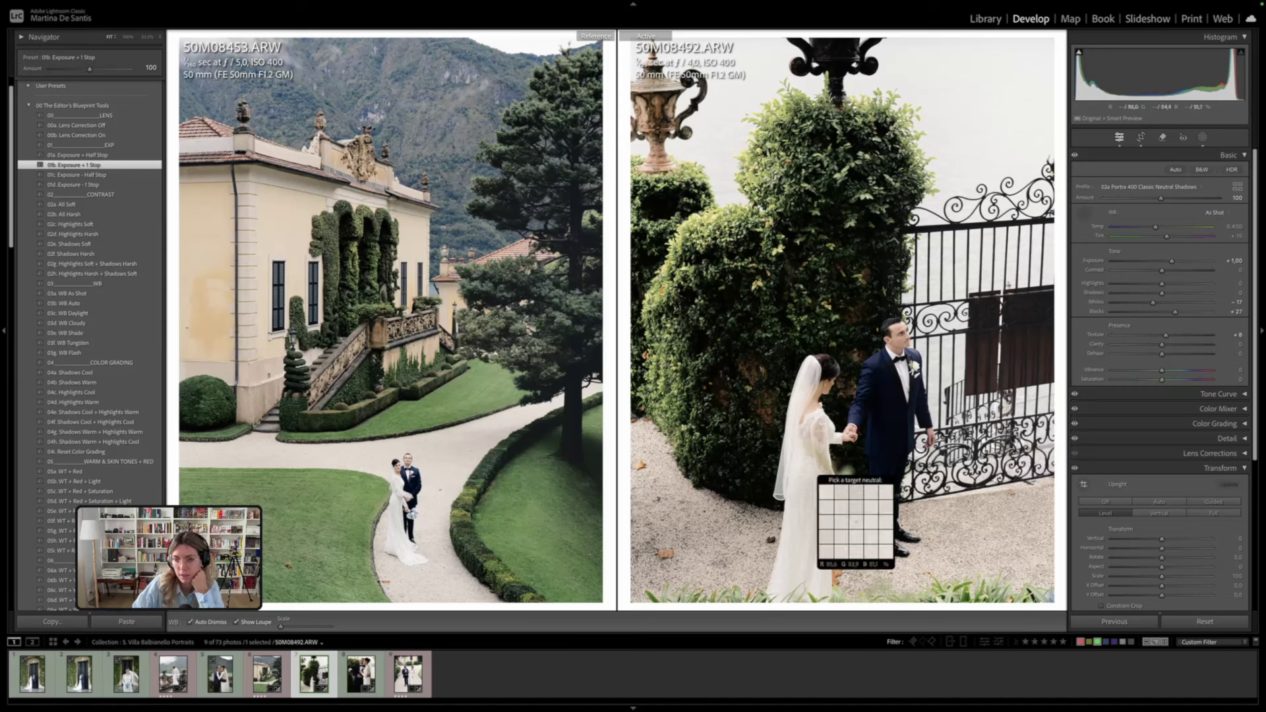
pyautogui.click(808, 481)
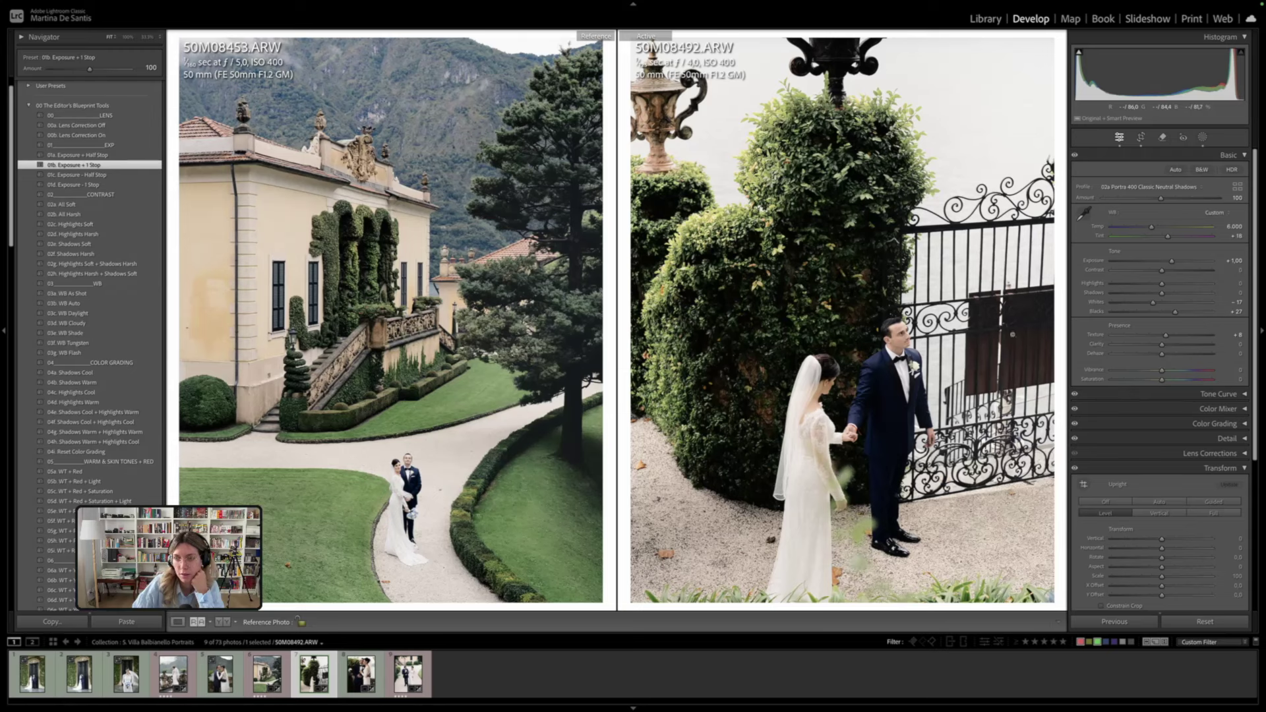
# Cool Temp slightly, raise exposure to +1.22, and compare before/after with backslash
pyautogui.moveTo(1152, 228); pyautogui.dragTo(1150, 228)
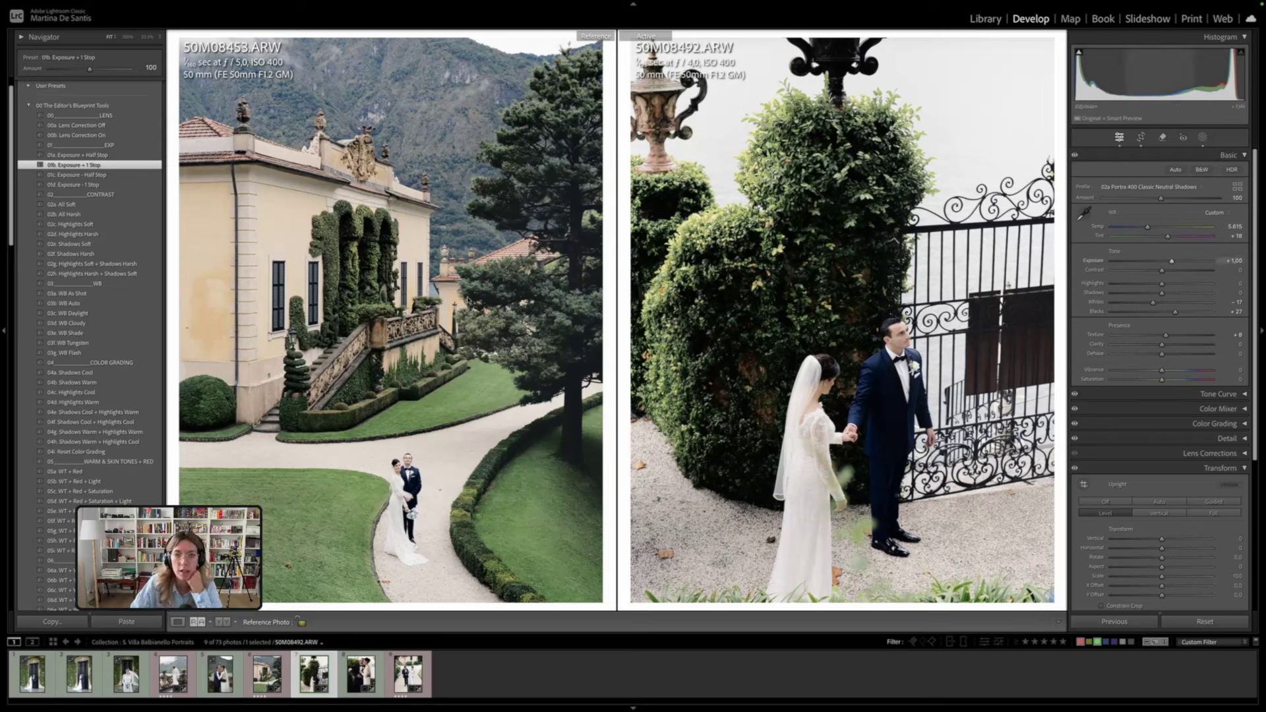
pyautogui.press('=')
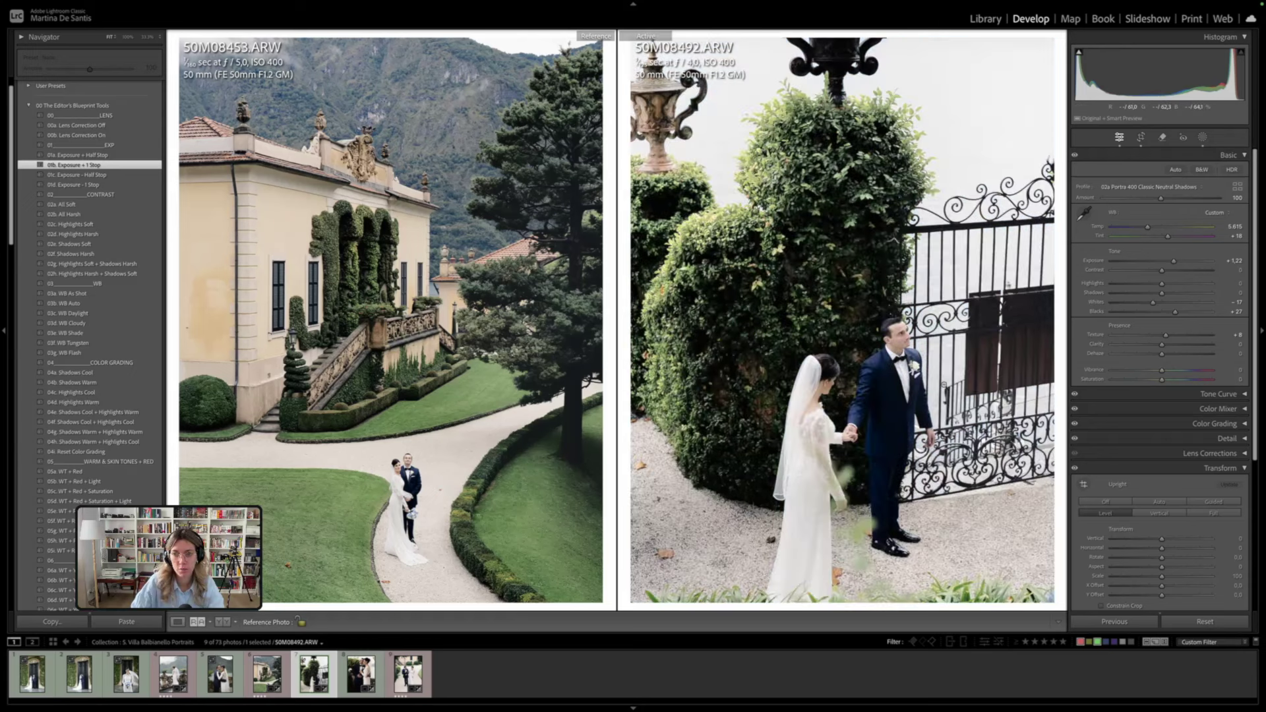
pyautogui.press('\\')
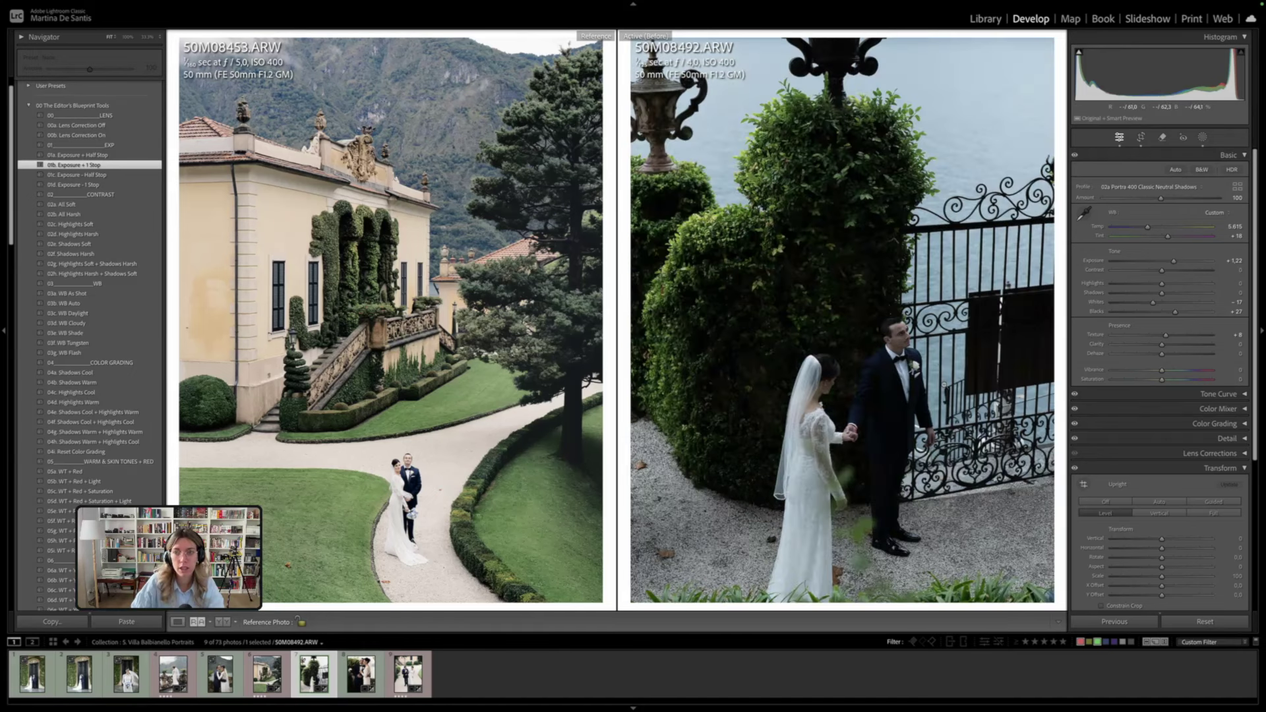
pyautogui.press('\\')
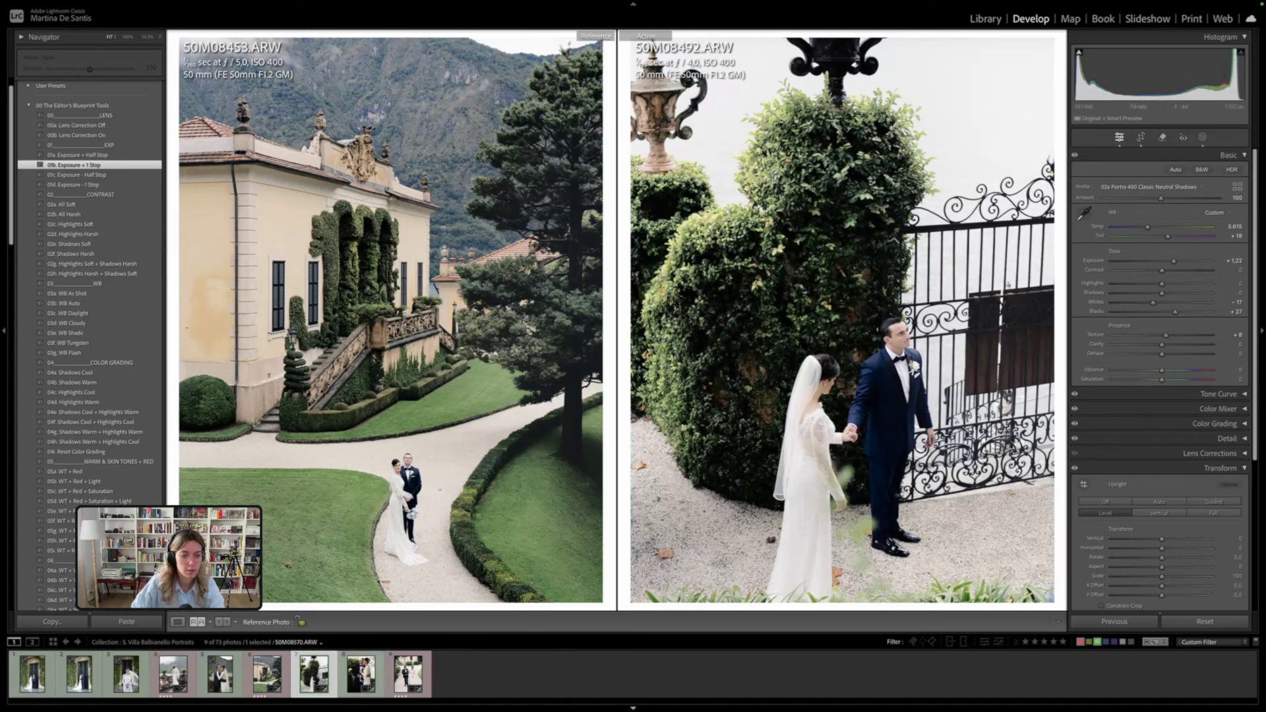
# Select portrait 50M08570, shift it lower within its crop, and return to Reference View
pyautogui.click(359, 679)
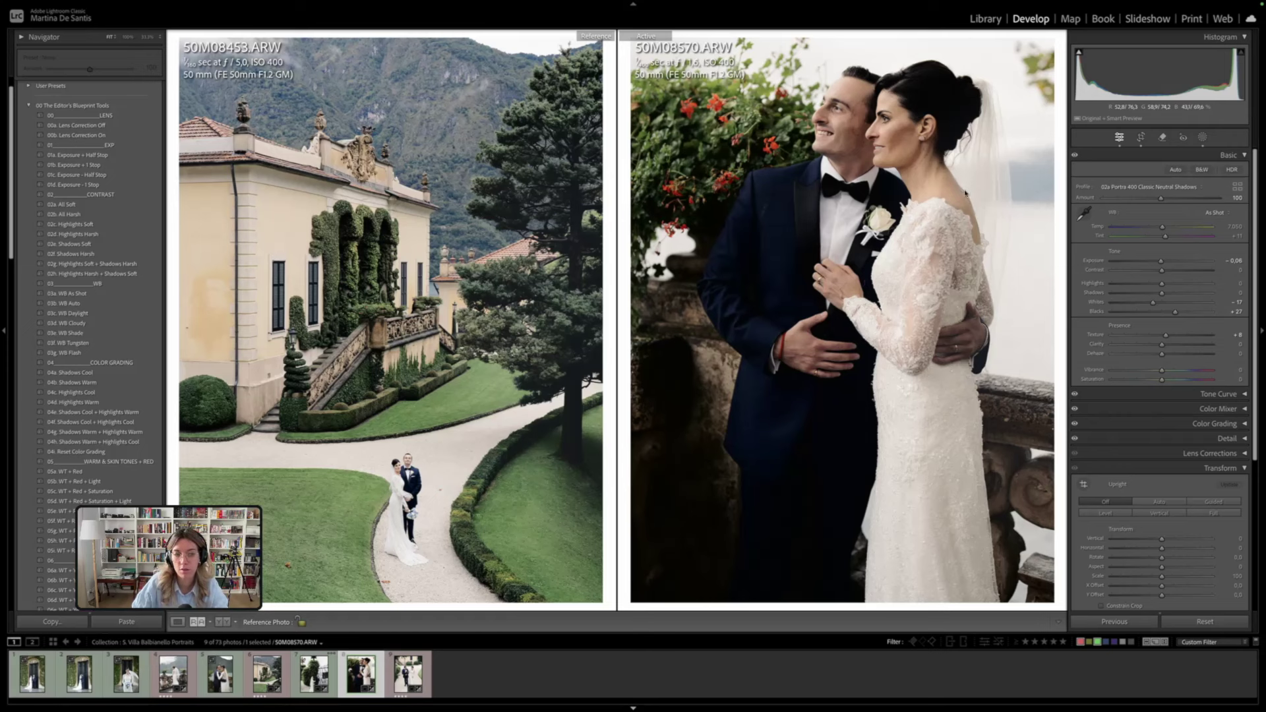
pyautogui.press('r')
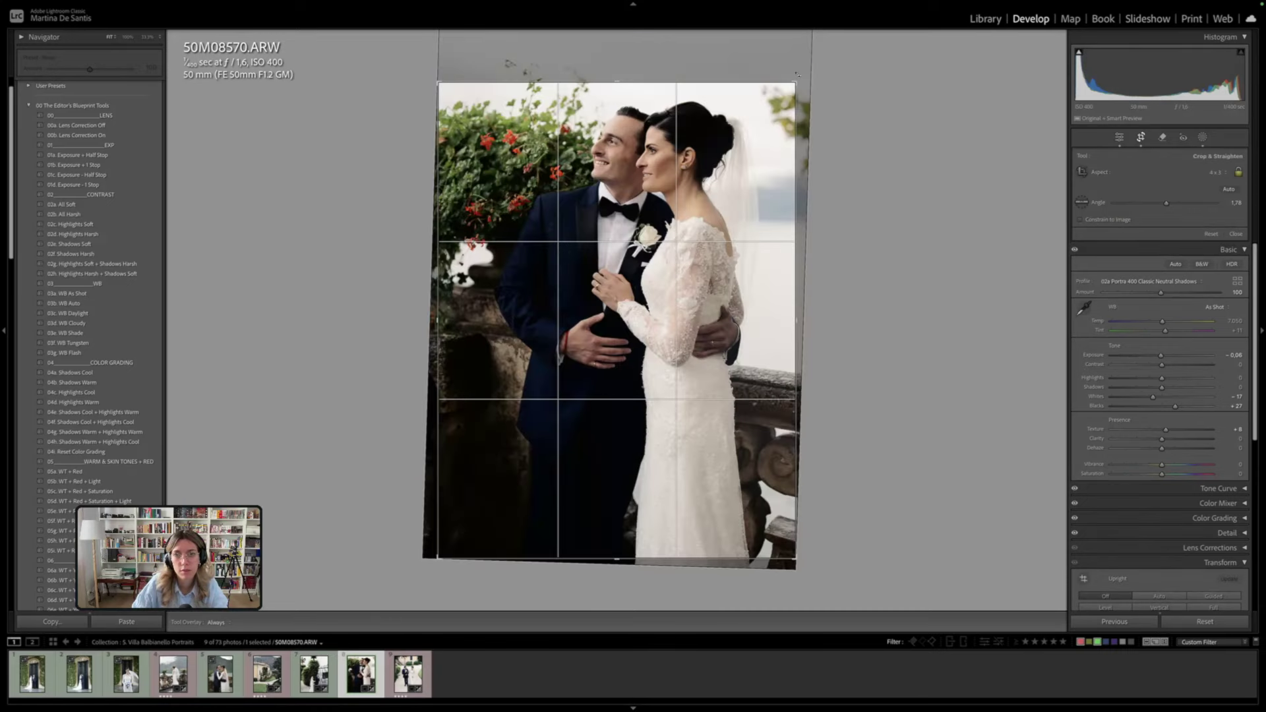
pyautogui.moveTo(608, 185); pyautogui.dragTo(607, 217)
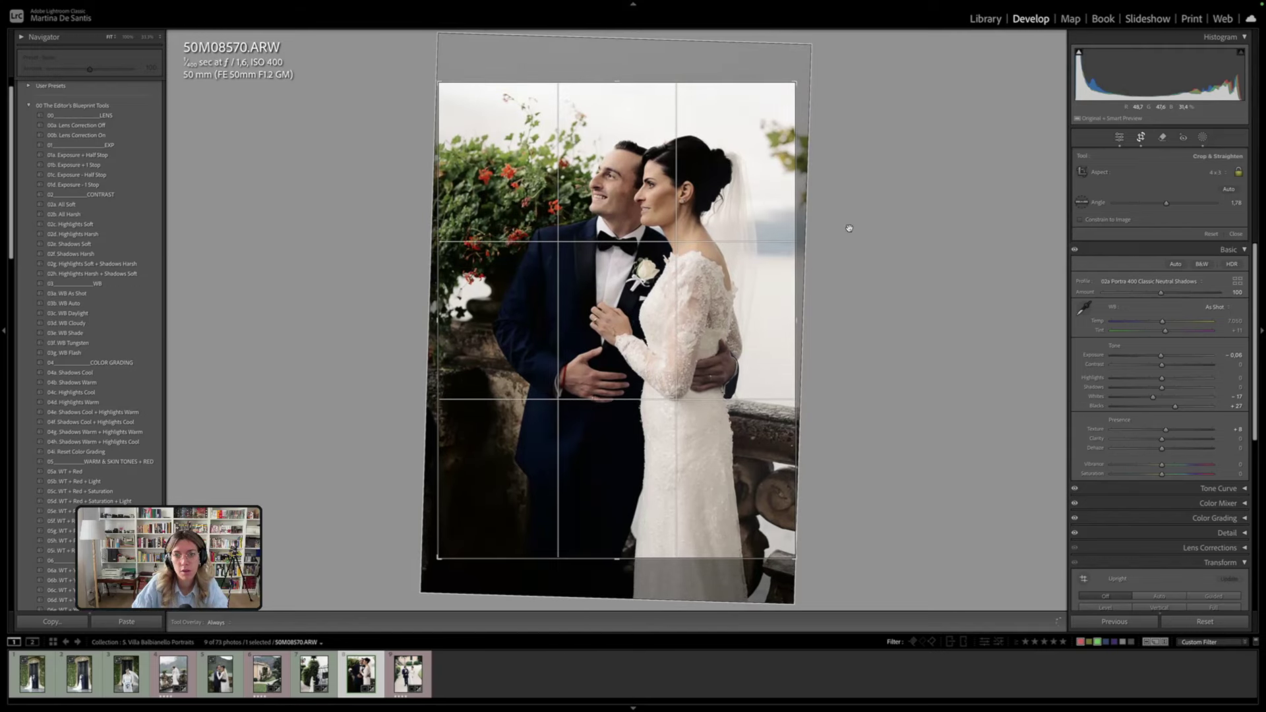
pyautogui.press('Return')
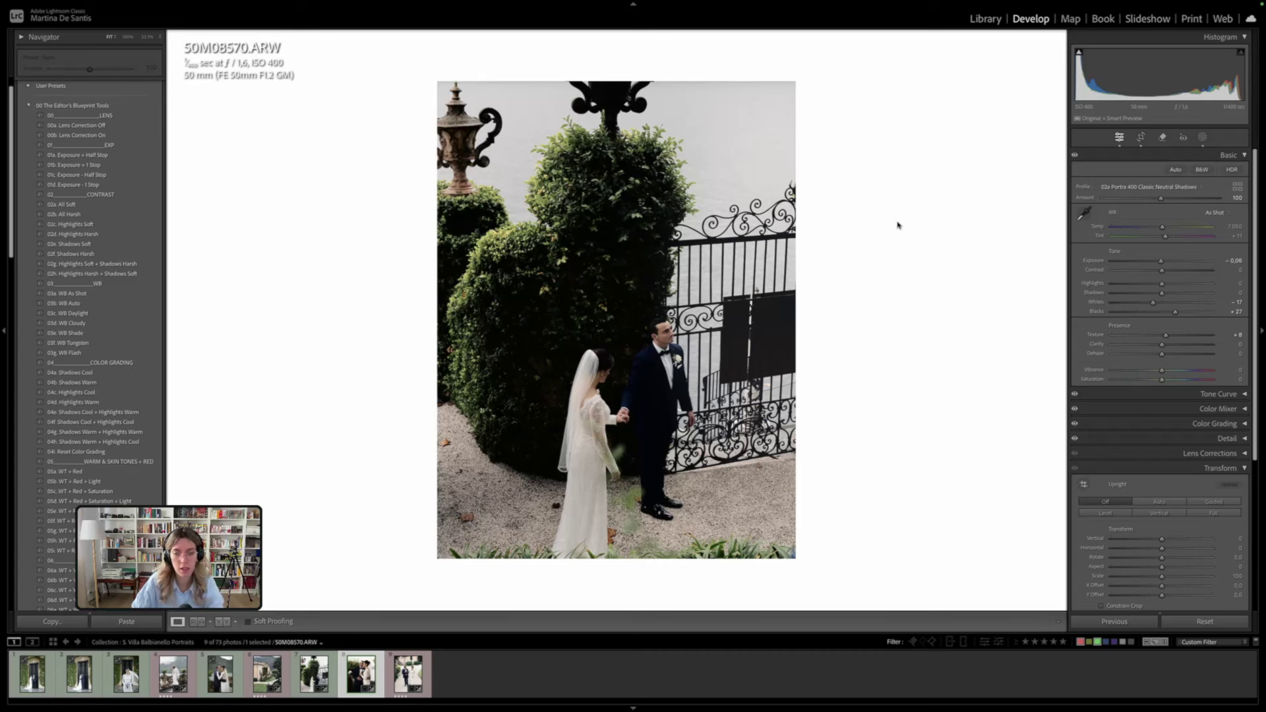
pyautogui.hotkey('shift', 'r')
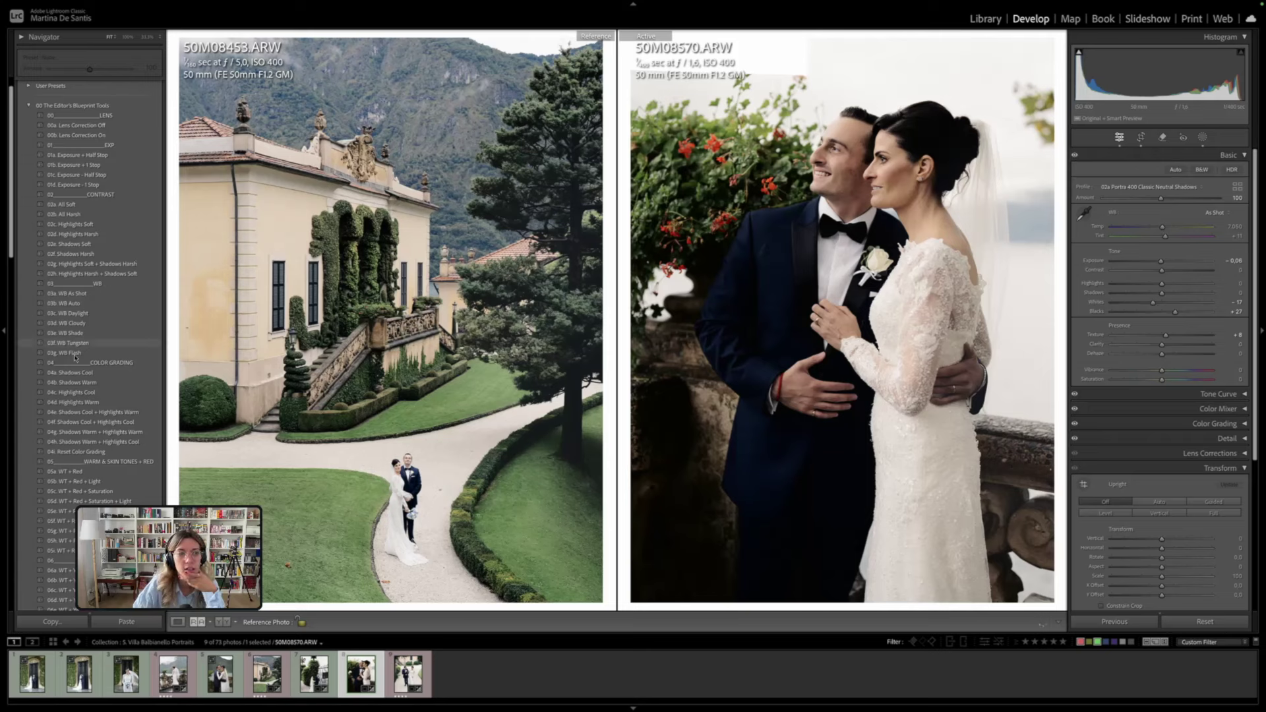
# Try 03b WB Auto, settle on 03g WB Flash (5,500), then apply the 01a and 01b exposure presets
pyautogui.click(74, 352)
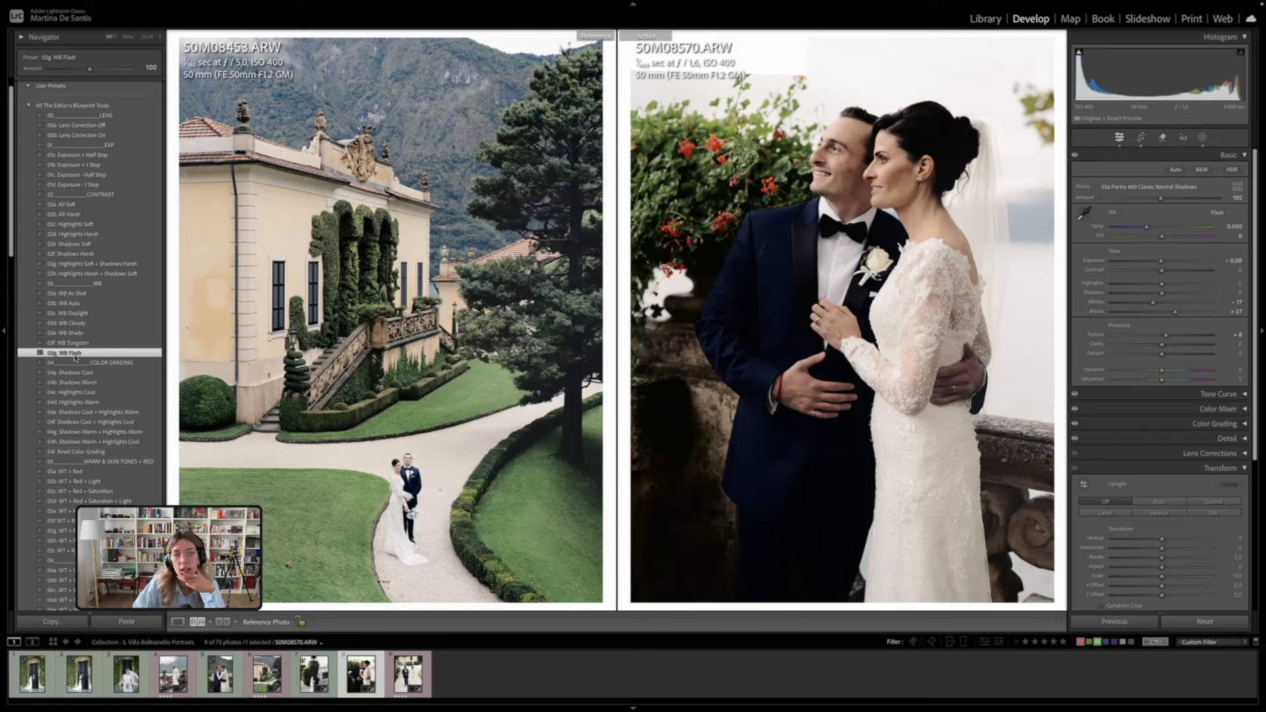
pyautogui.click(75, 304)
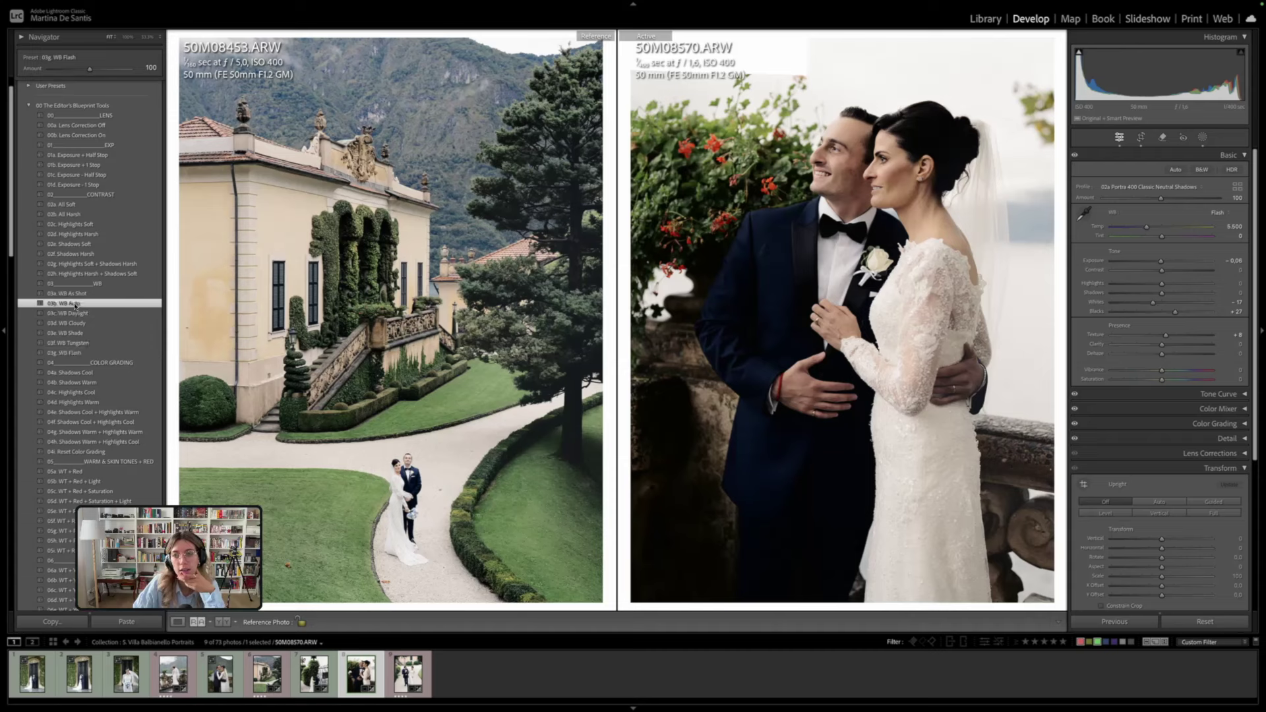
pyautogui.click(75, 304)
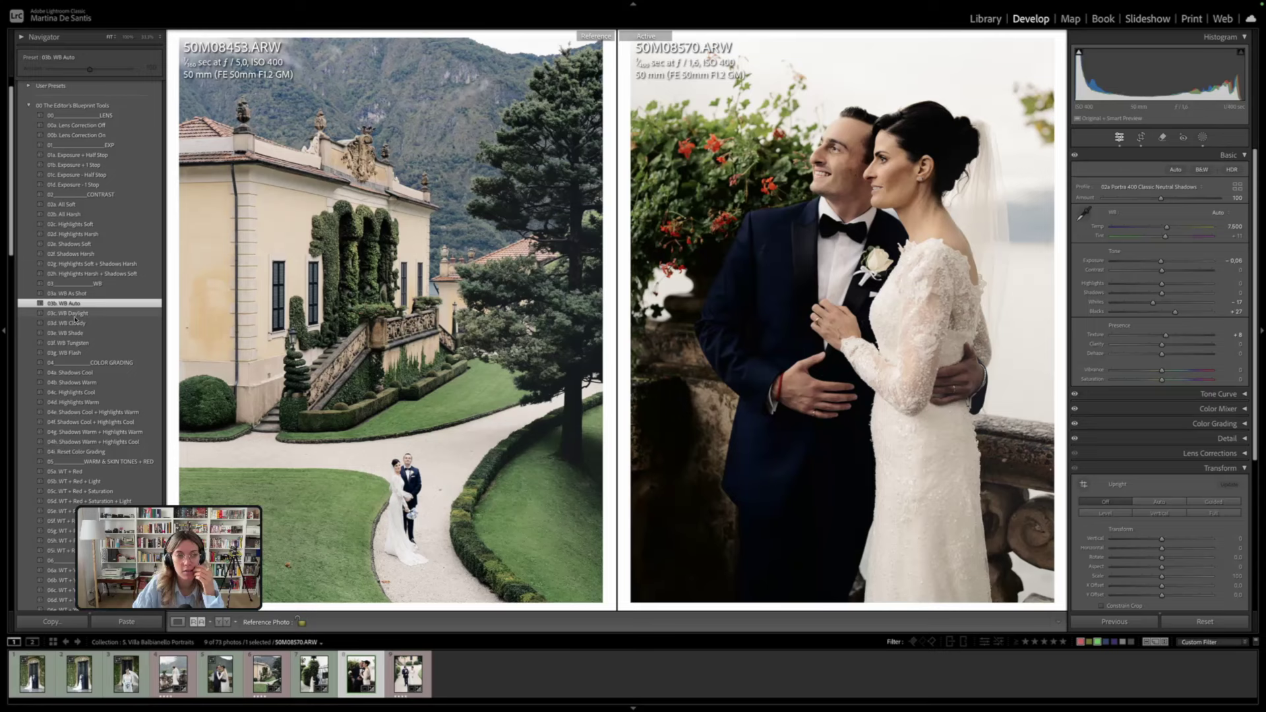
pyautogui.click(79, 352)
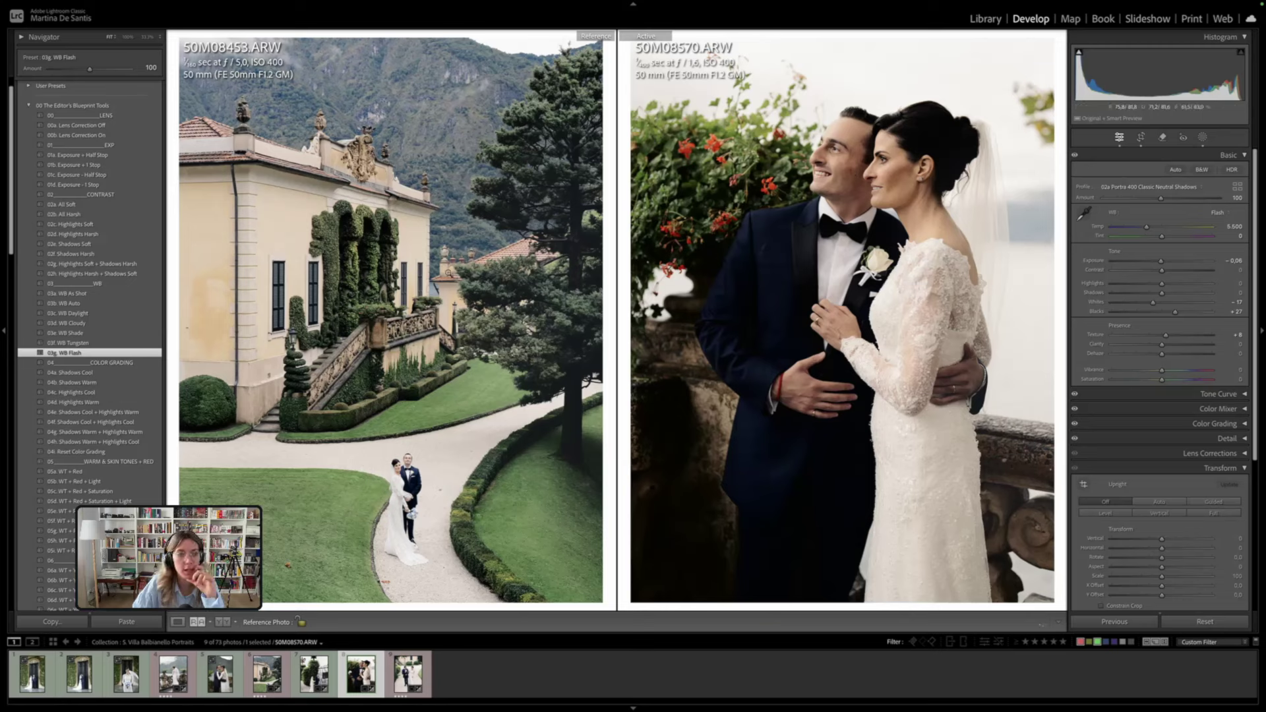
pyautogui.click(111, 156)
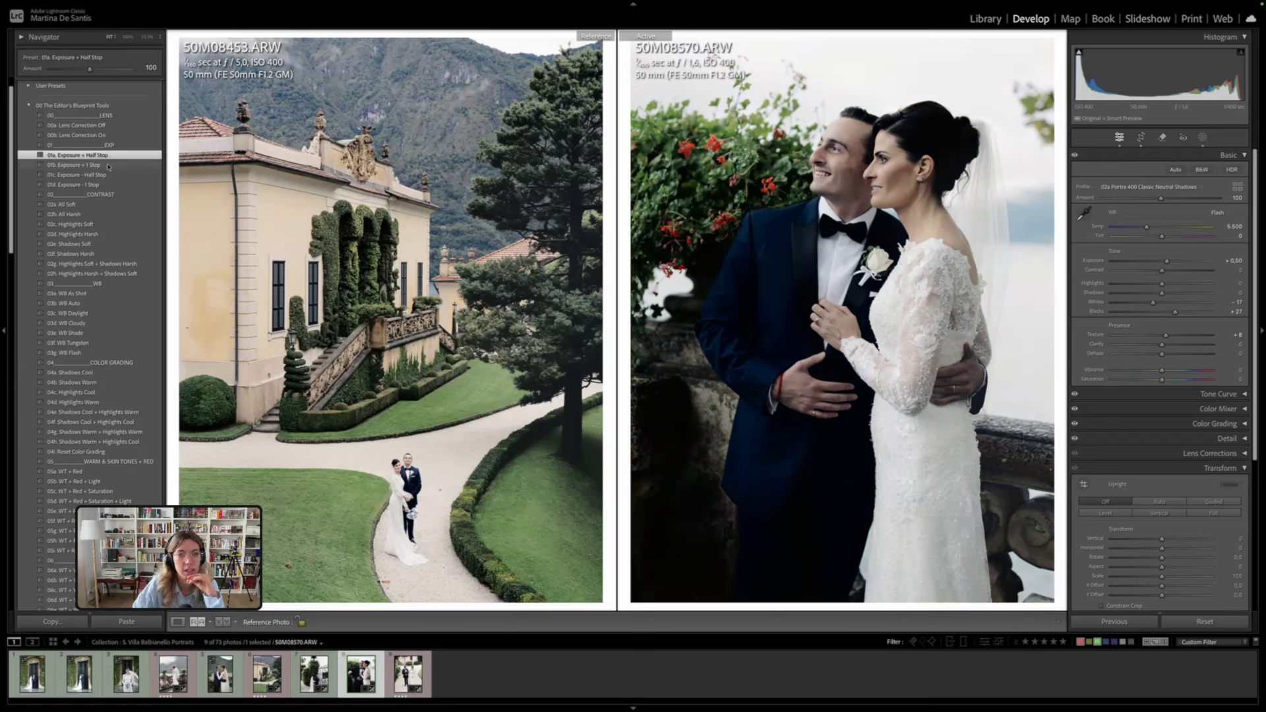
pyautogui.click(108, 165)
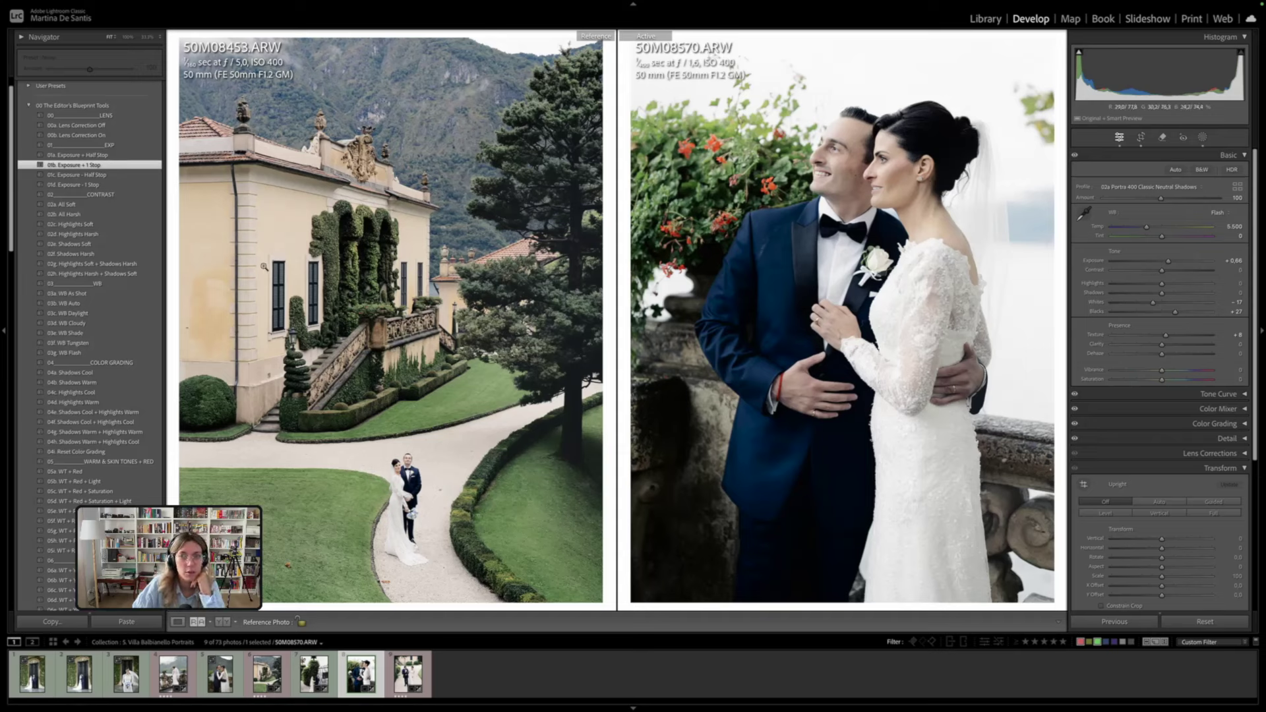
# Try 02g, then apply 04e Shadows Cool + Highlights Warm and raise its Amount to 144
pyautogui.click(131, 266)
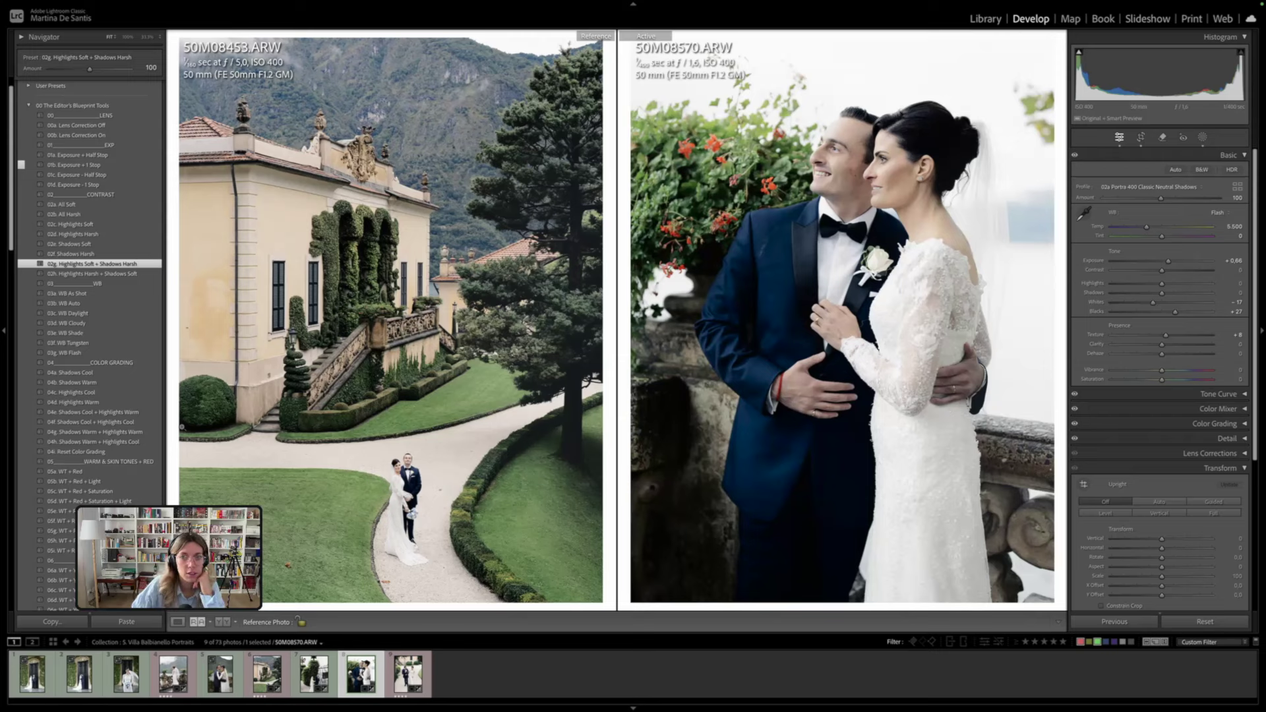
pyautogui.click(135, 413)
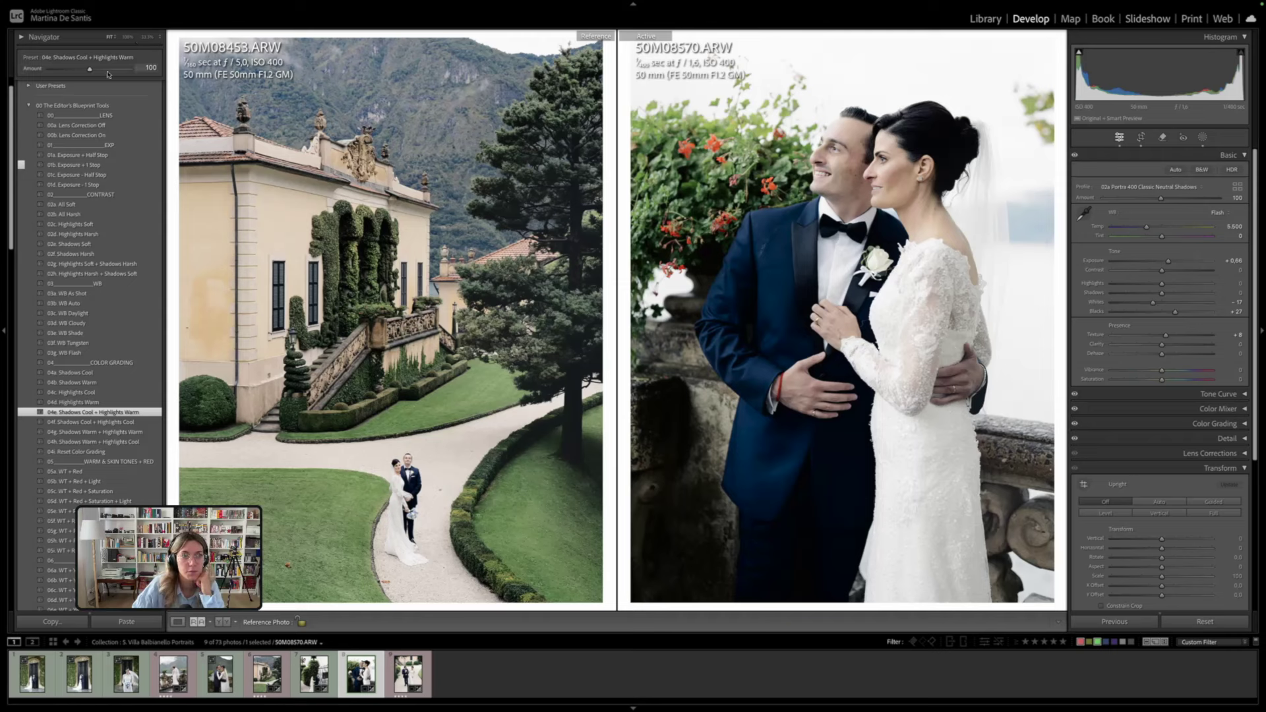
pyautogui.moveTo(90, 71); pyautogui.dragTo(99, 71)
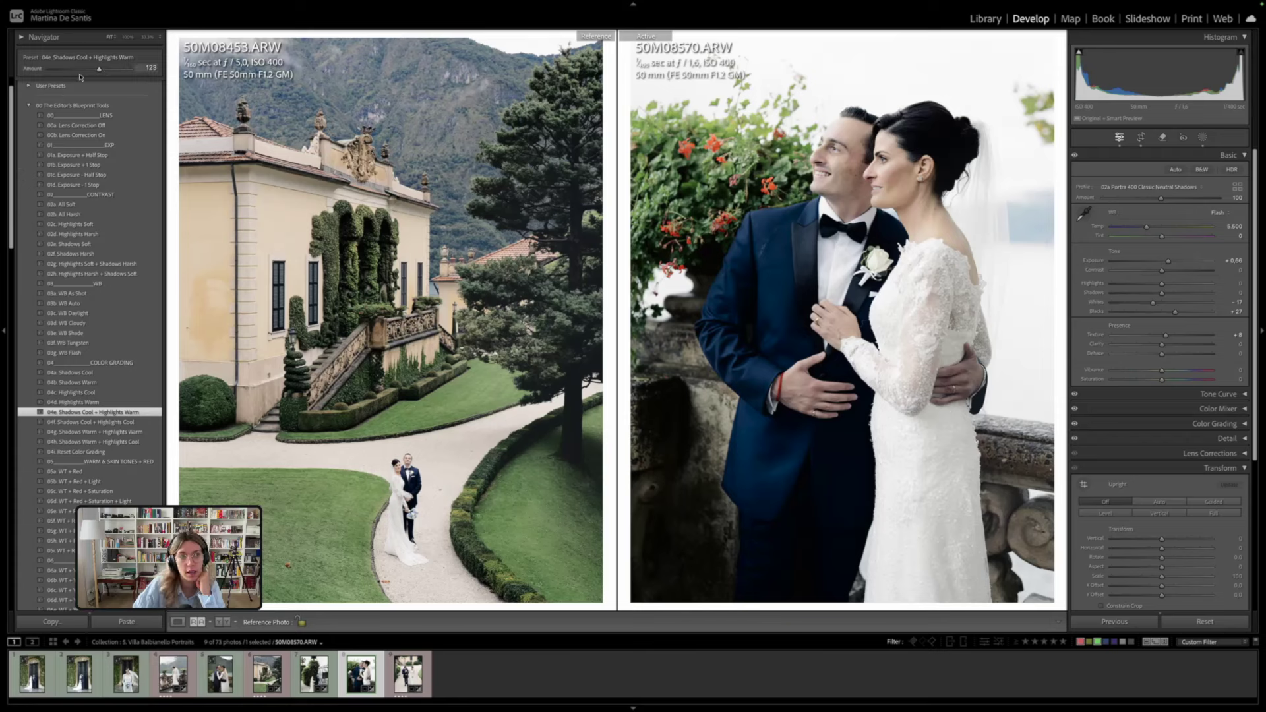
pyautogui.moveTo(99, 69); pyautogui.dragTo(108, 70)
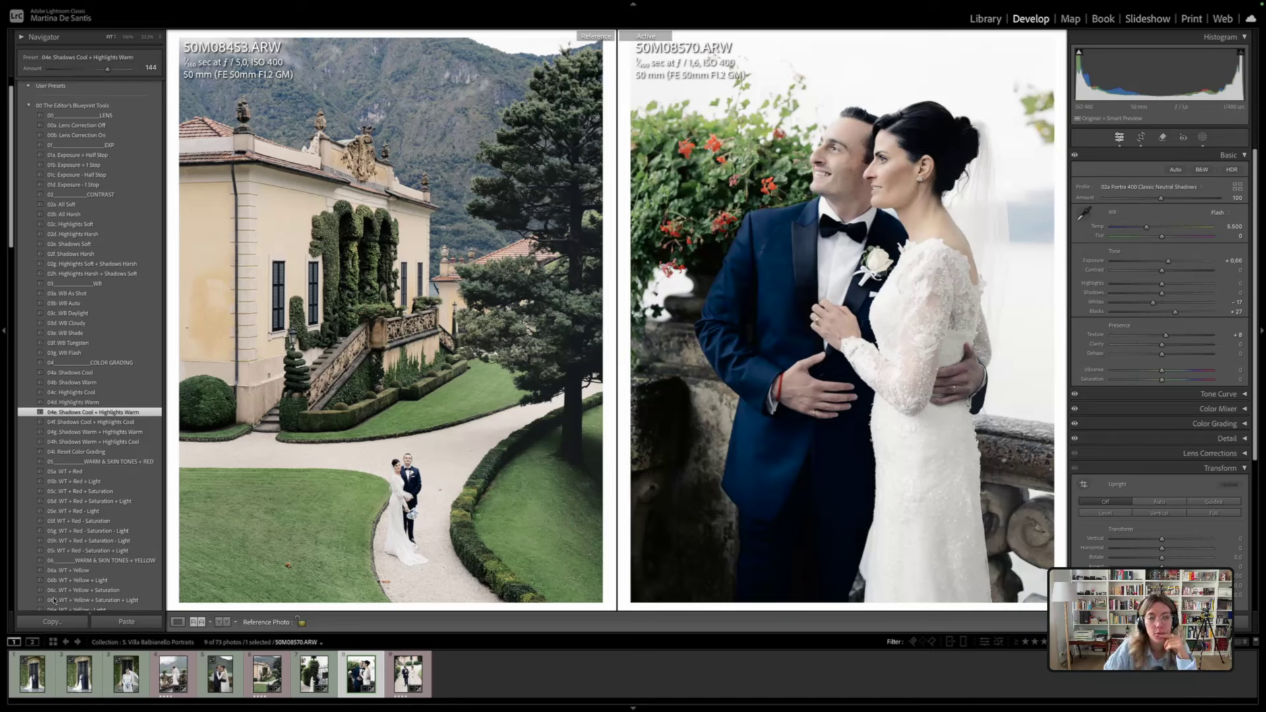
pyautogui.scroll(-5, 87, 422)
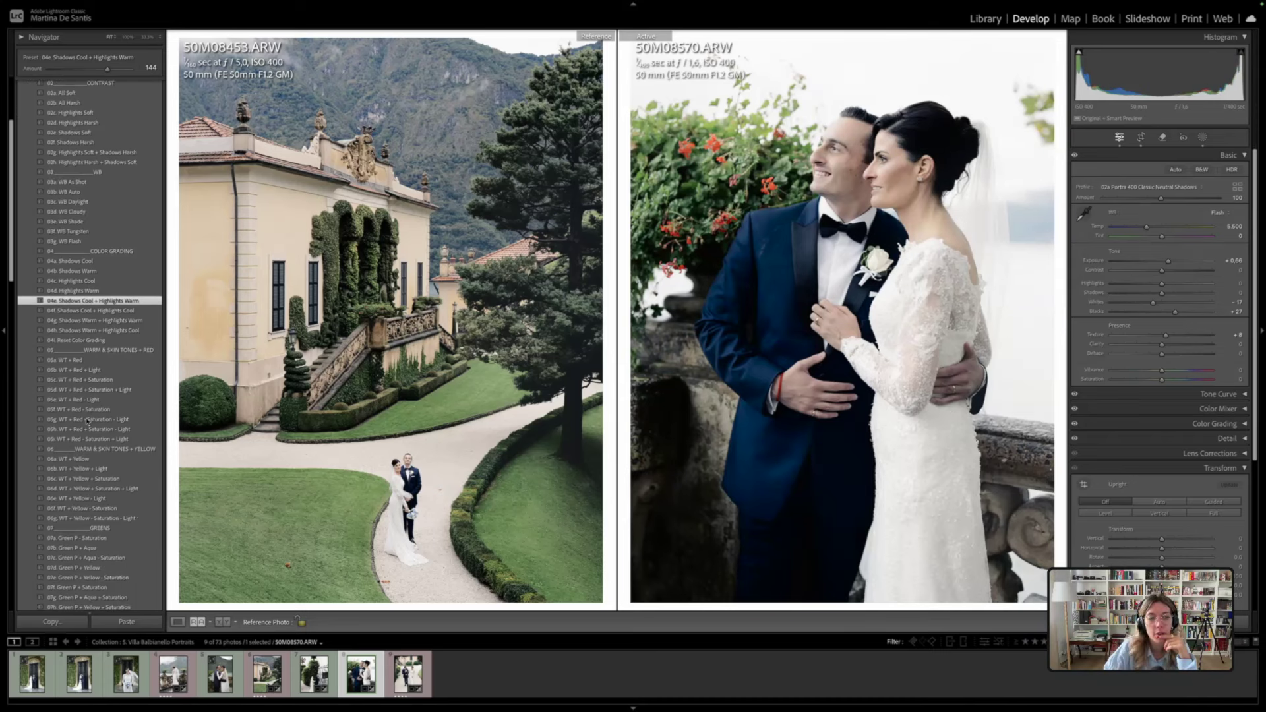
pyautogui.scroll(-7, 109, 277)
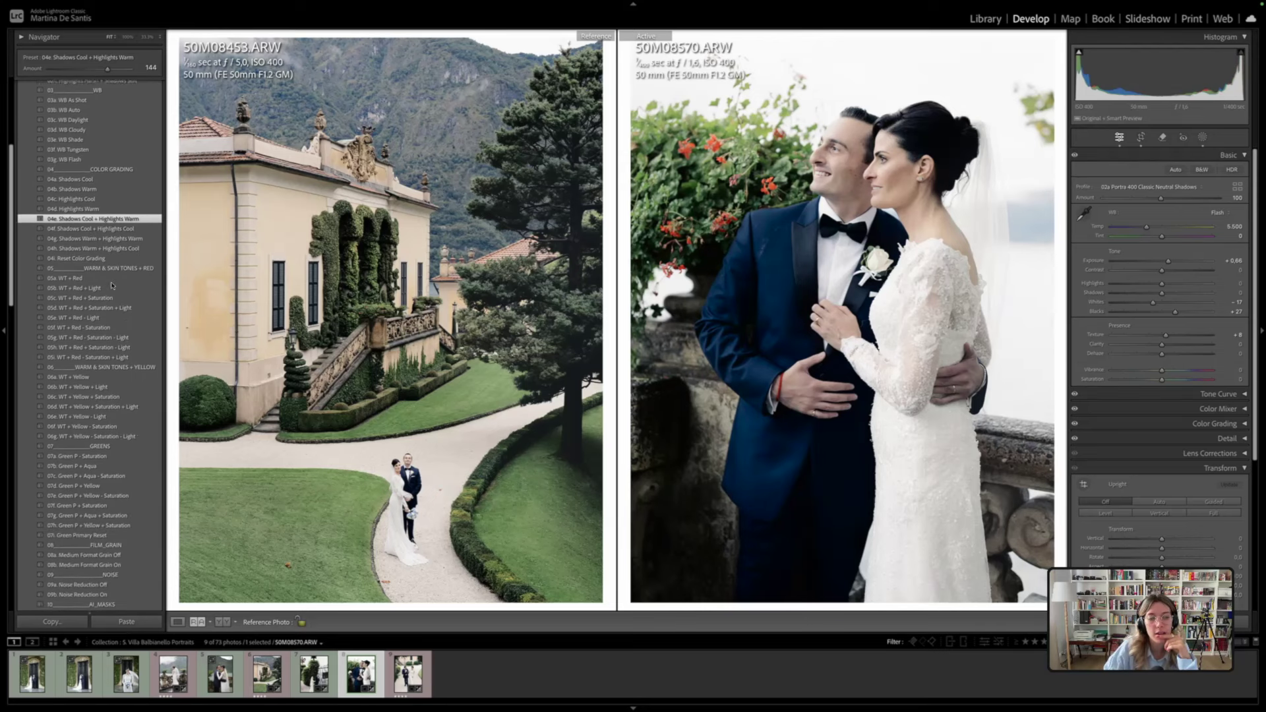
pyautogui.scroll(13, 112, 285)
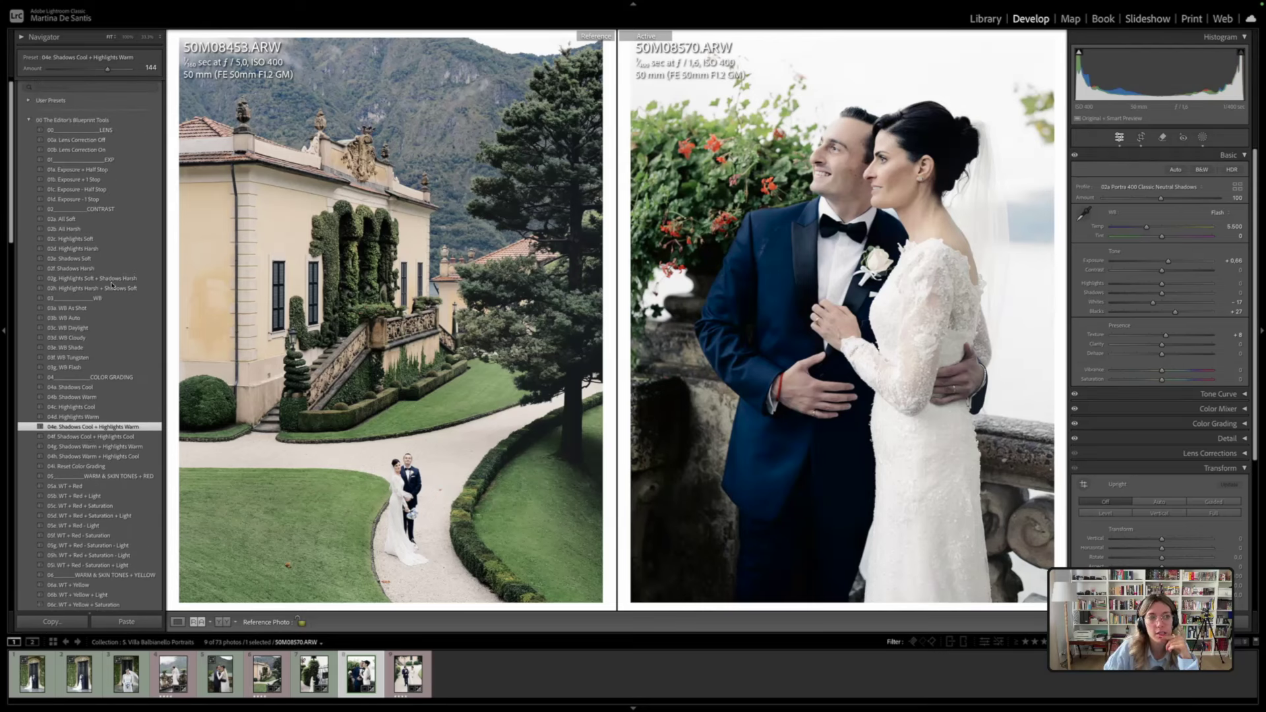
pyautogui.scroll(-2, 112, 285)
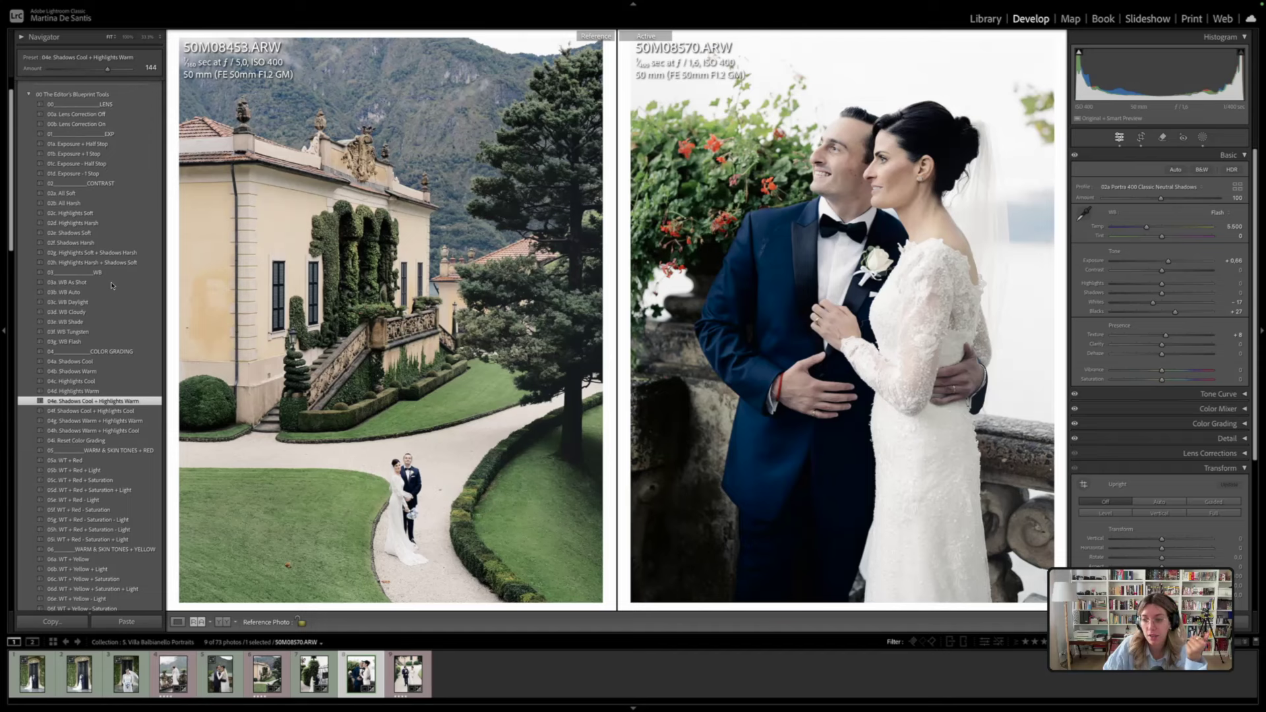
pyautogui.scroll(1, 112, 284)
pyautogui.scroll(-2, 112, 285)
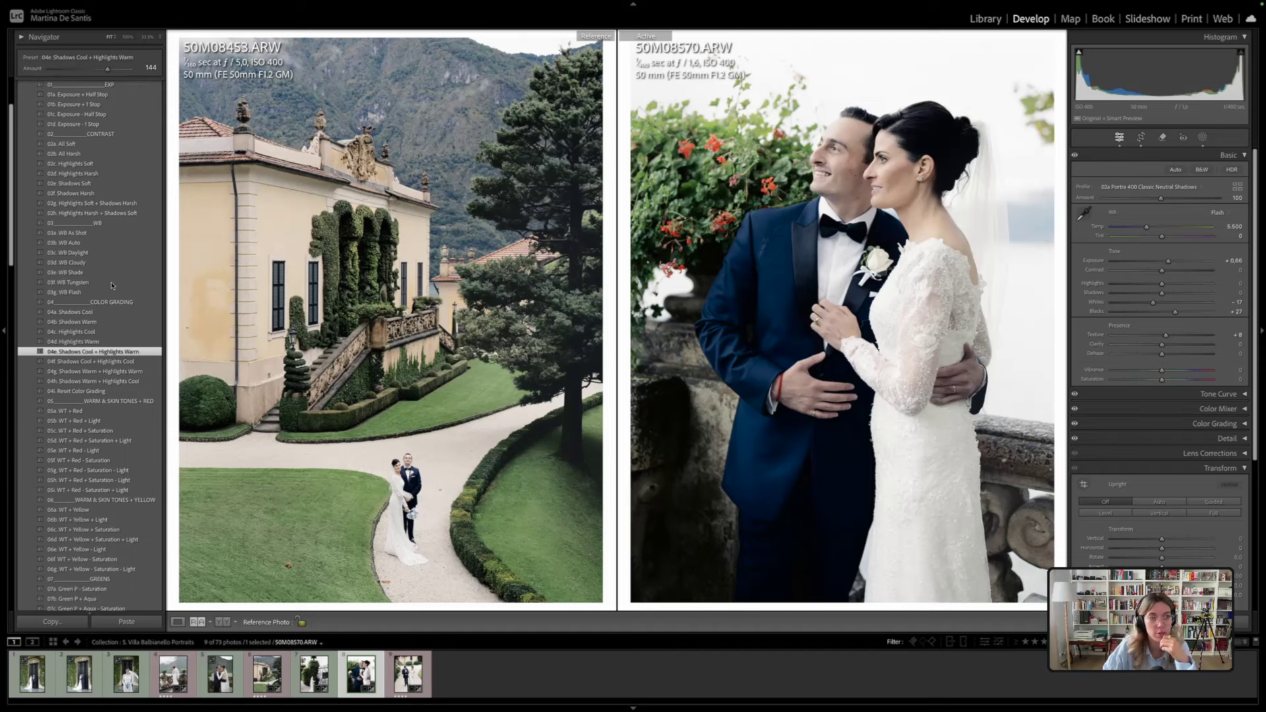
pyautogui.scroll(2, 112, 285)
pyautogui.scroll(1, 112, 285)
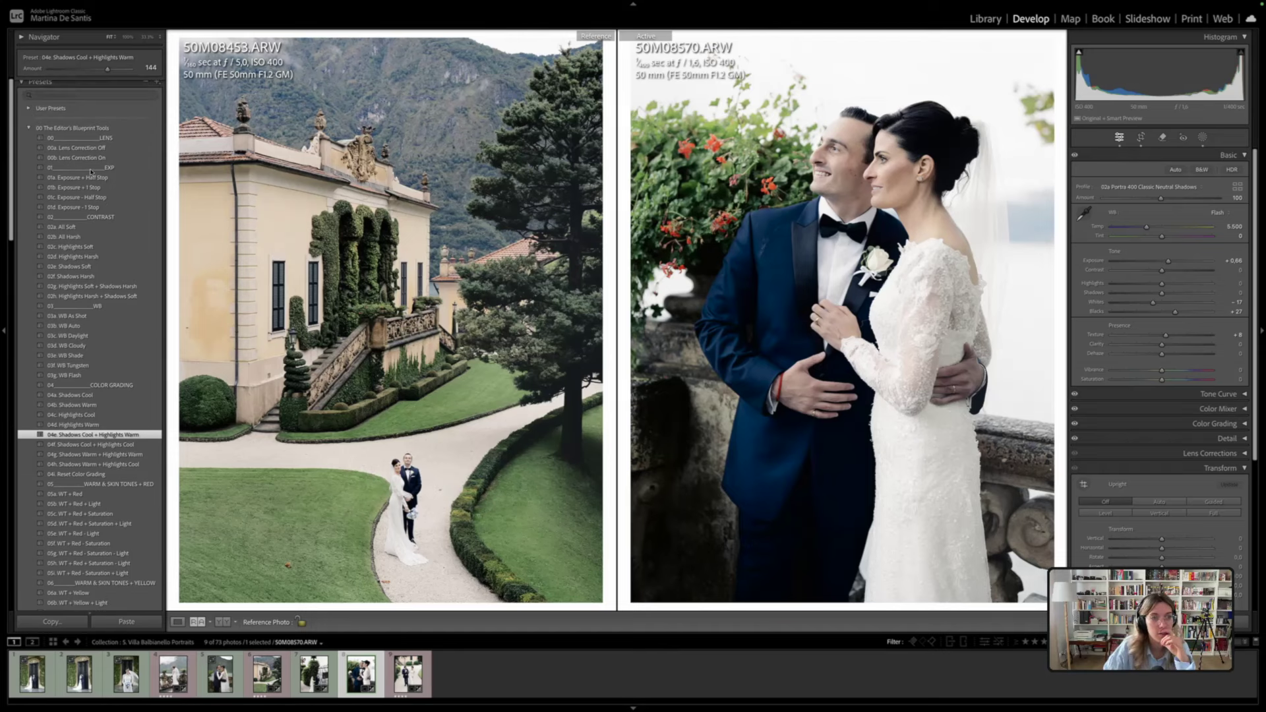
pyautogui.scroll(-1, 91, 172)
pyautogui.scroll(-3, 91, 172)
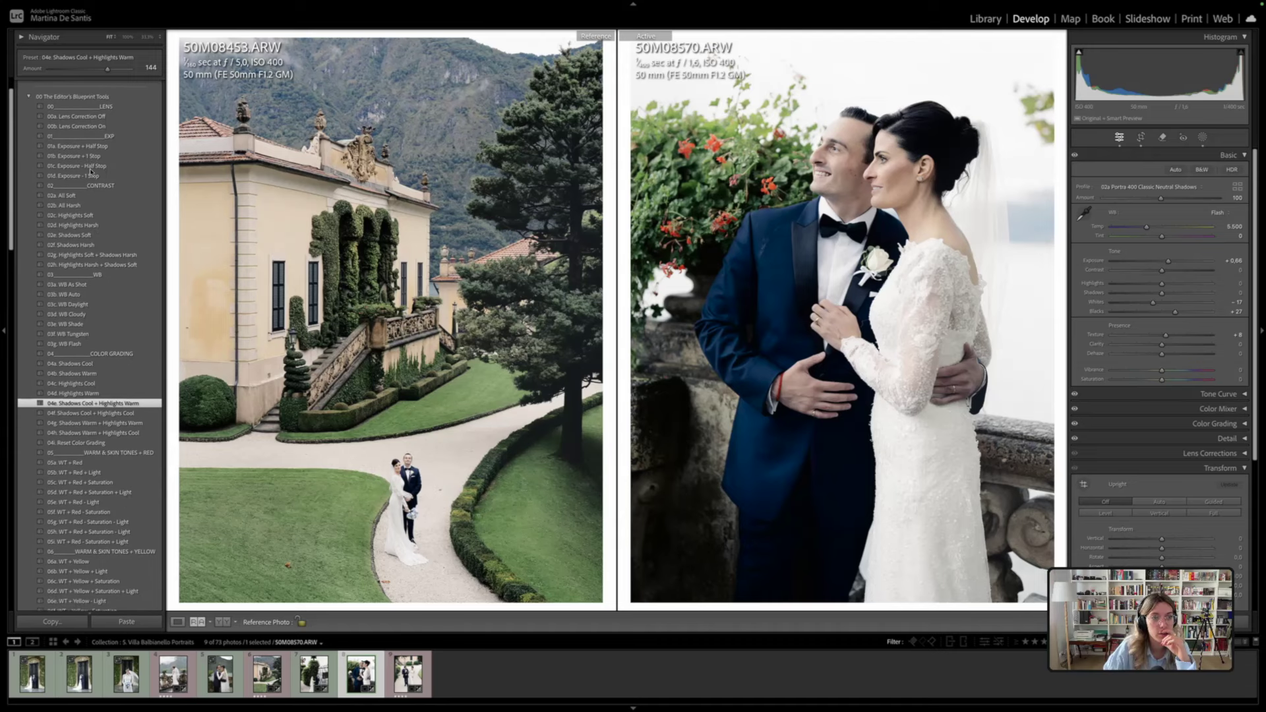
pyautogui.scroll(-7, 91, 171)
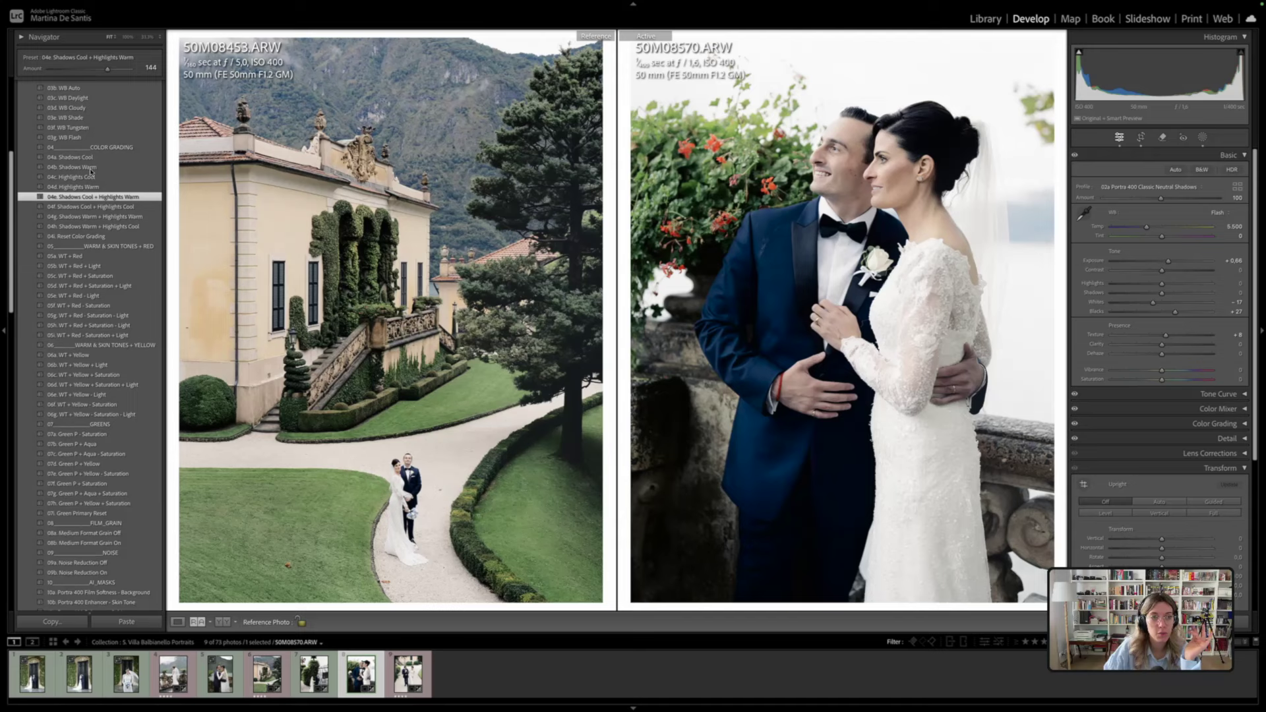
pyautogui.scroll(-3, 91, 171)
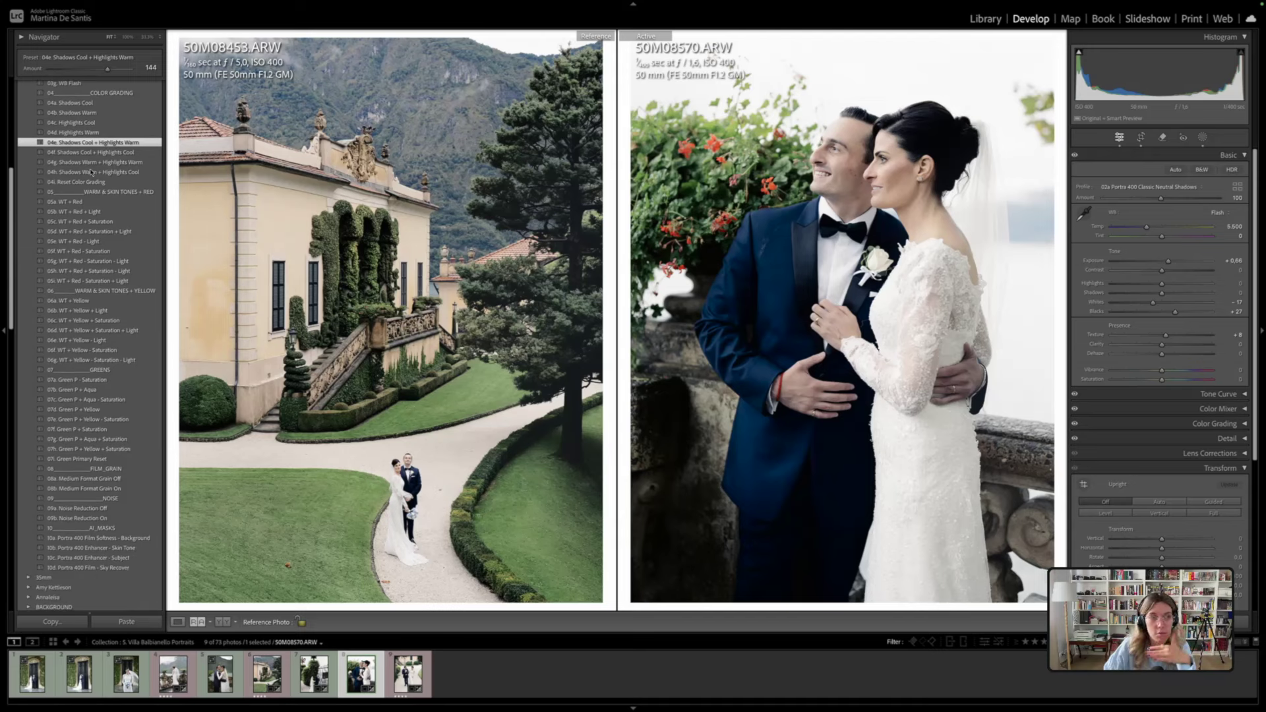
pyautogui.scroll(-1, 91, 171)
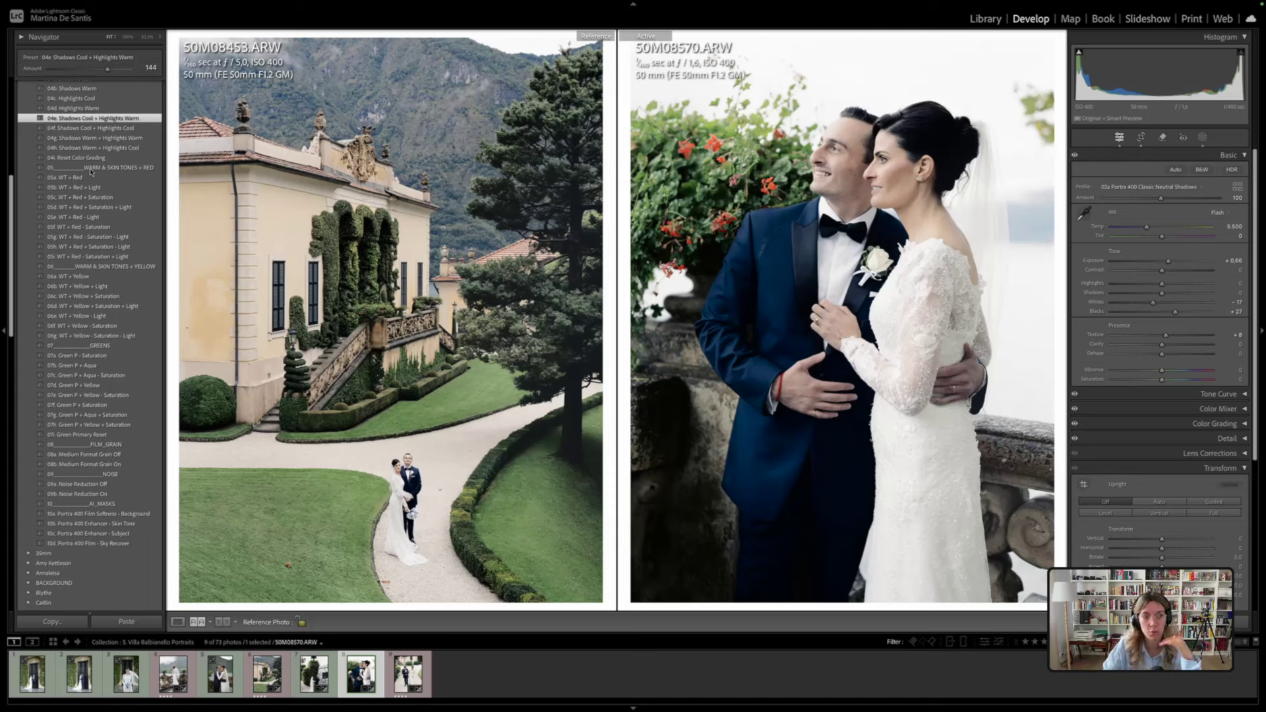
pyautogui.scroll(-4, 91, 171)
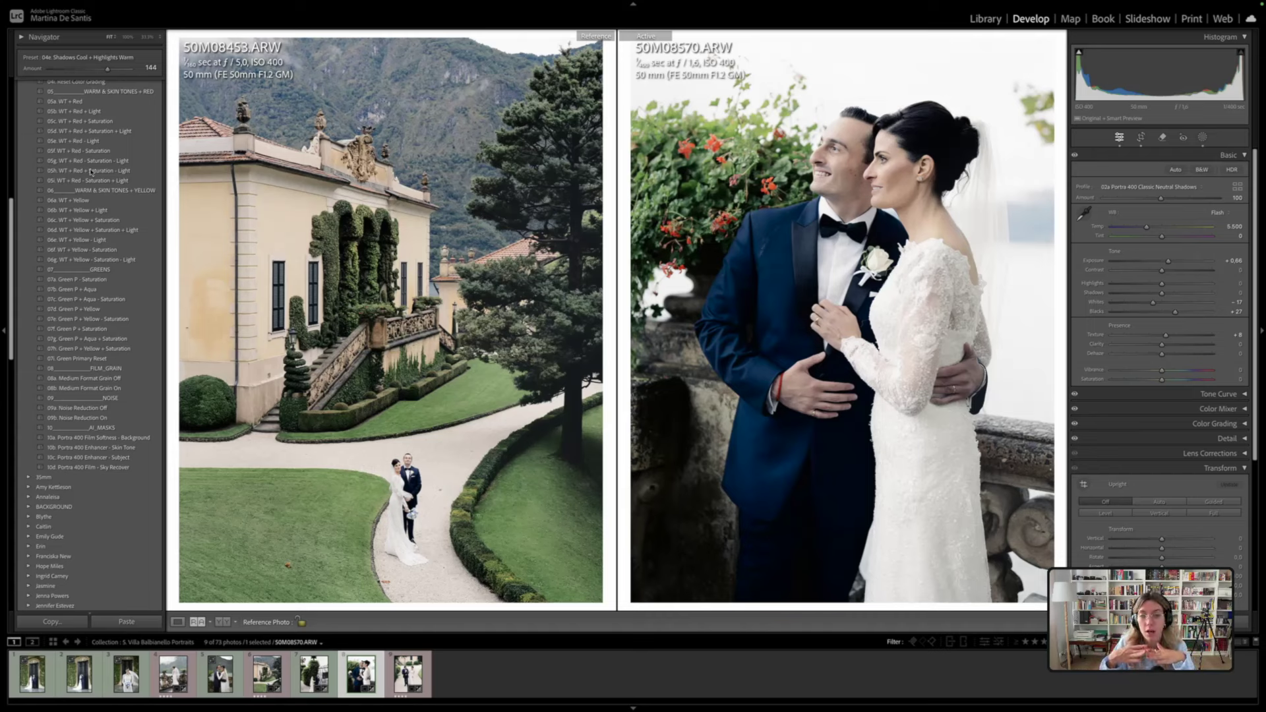
pyautogui.scroll(5, 102, 259)
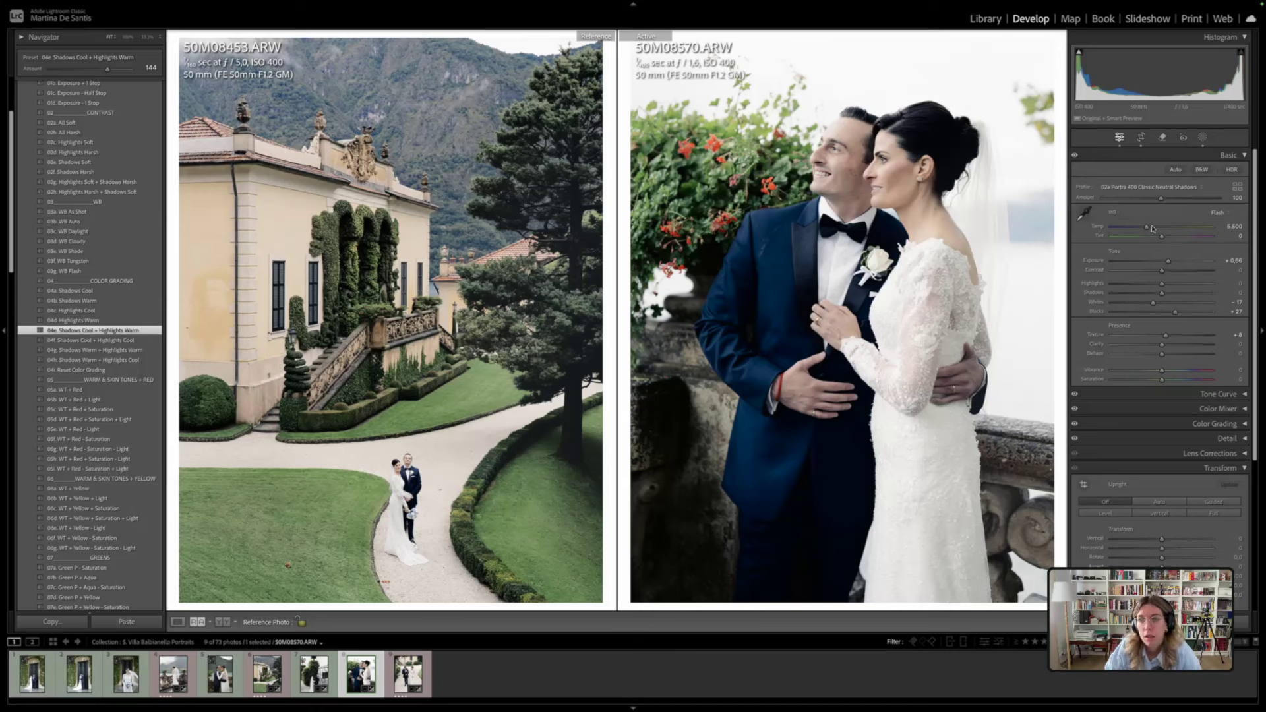
# Fine-tune Temp to 5,979 and Tint to +9, checking against the before view
pyautogui.moveTo(1147, 229); pyautogui.dragTo(1149, 228)
pyautogui.moveTo(1165, 239); pyautogui.dragTo(1163, 237)
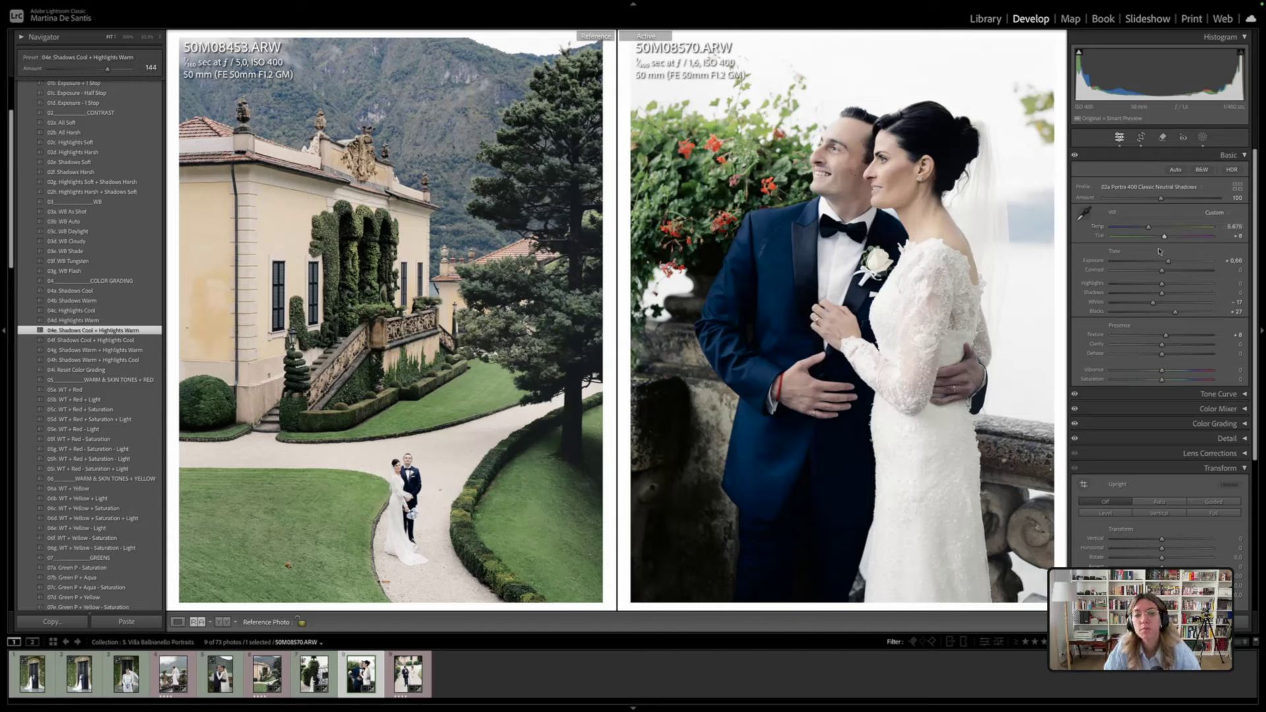
pyautogui.moveTo(1148, 228); pyautogui.dragTo(1152, 228)
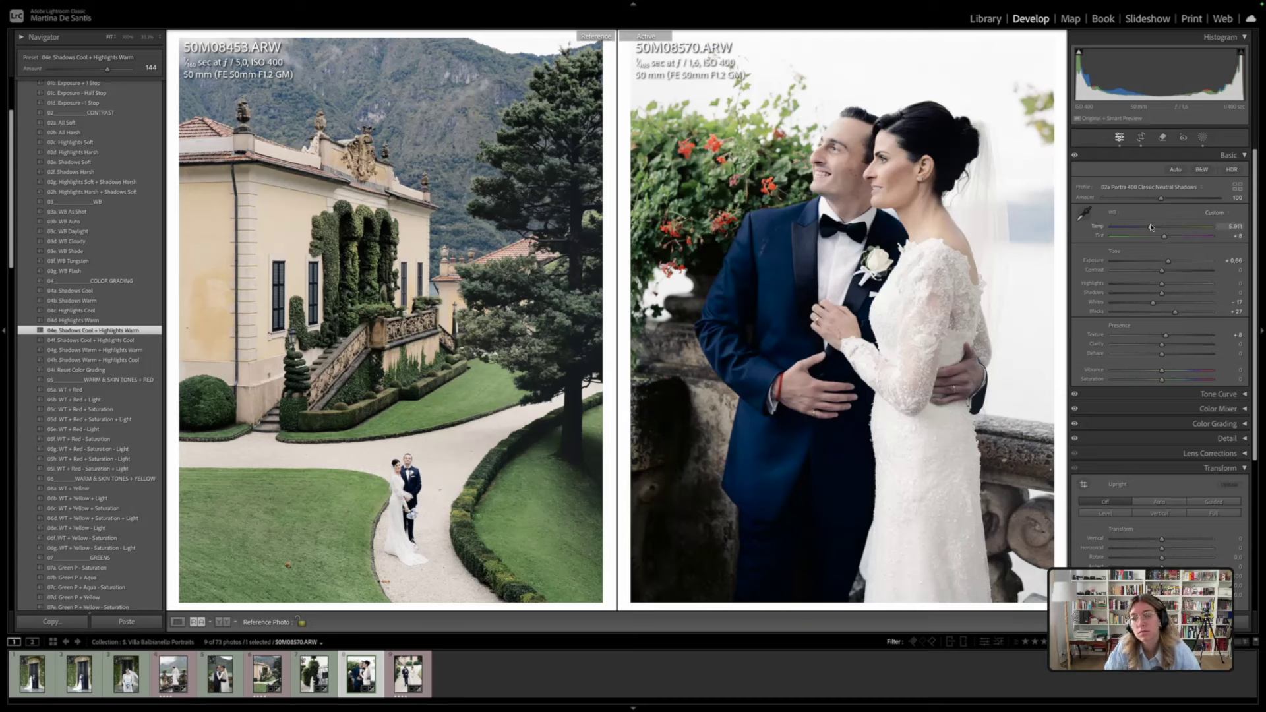
pyautogui.moveTo(1164, 238); pyautogui.dragTo(1165, 239)
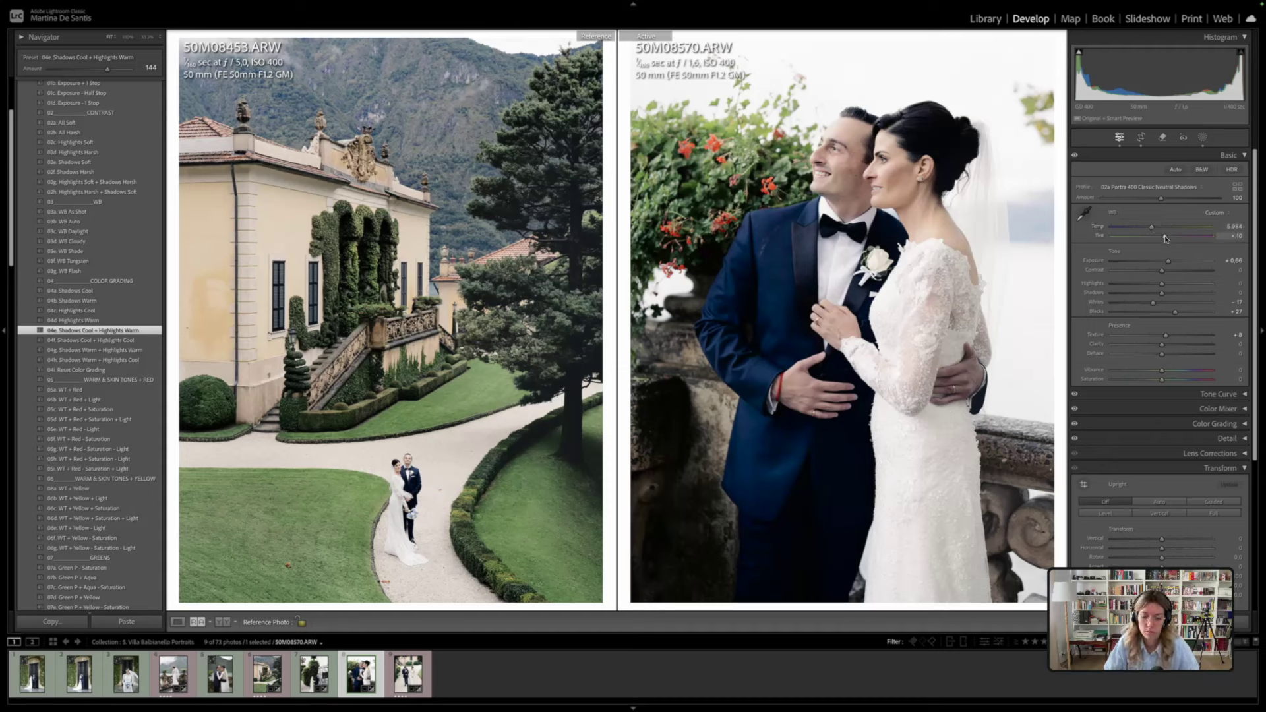
pyautogui.press('\\')
pyautogui.press('\\')
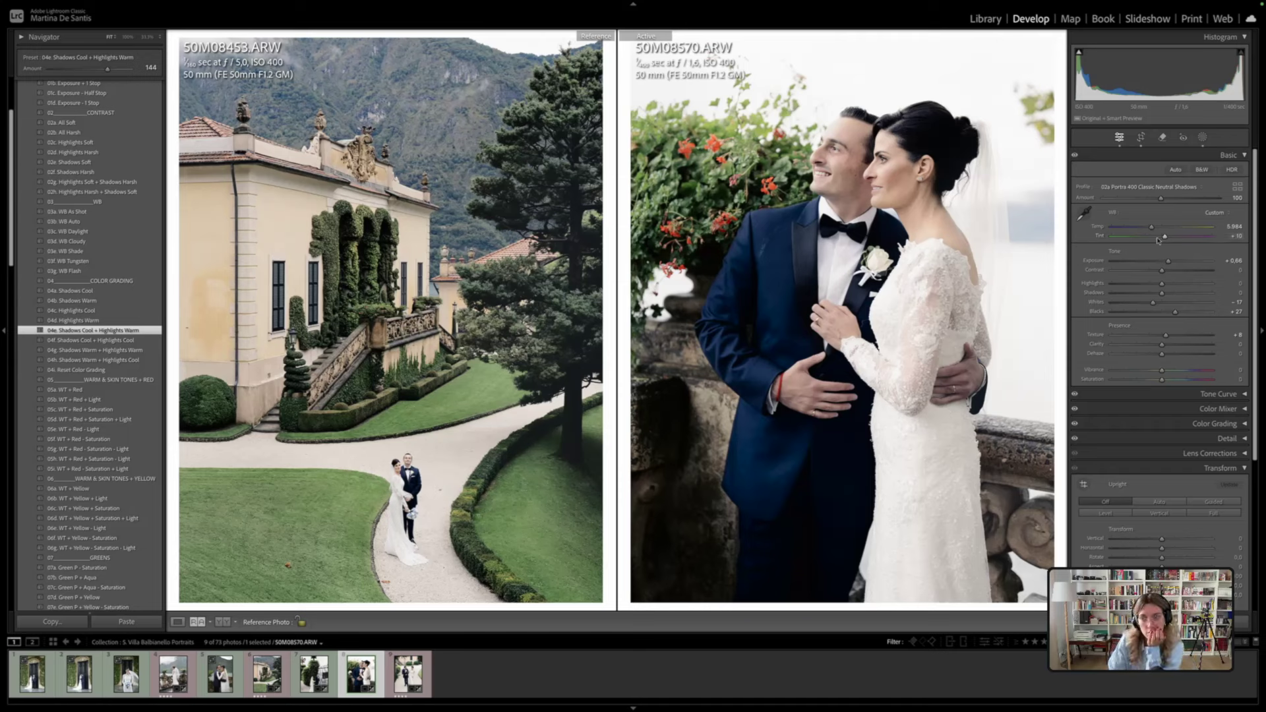
pyautogui.moveTo(1152, 228); pyautogui.dragTo(1165, 238)
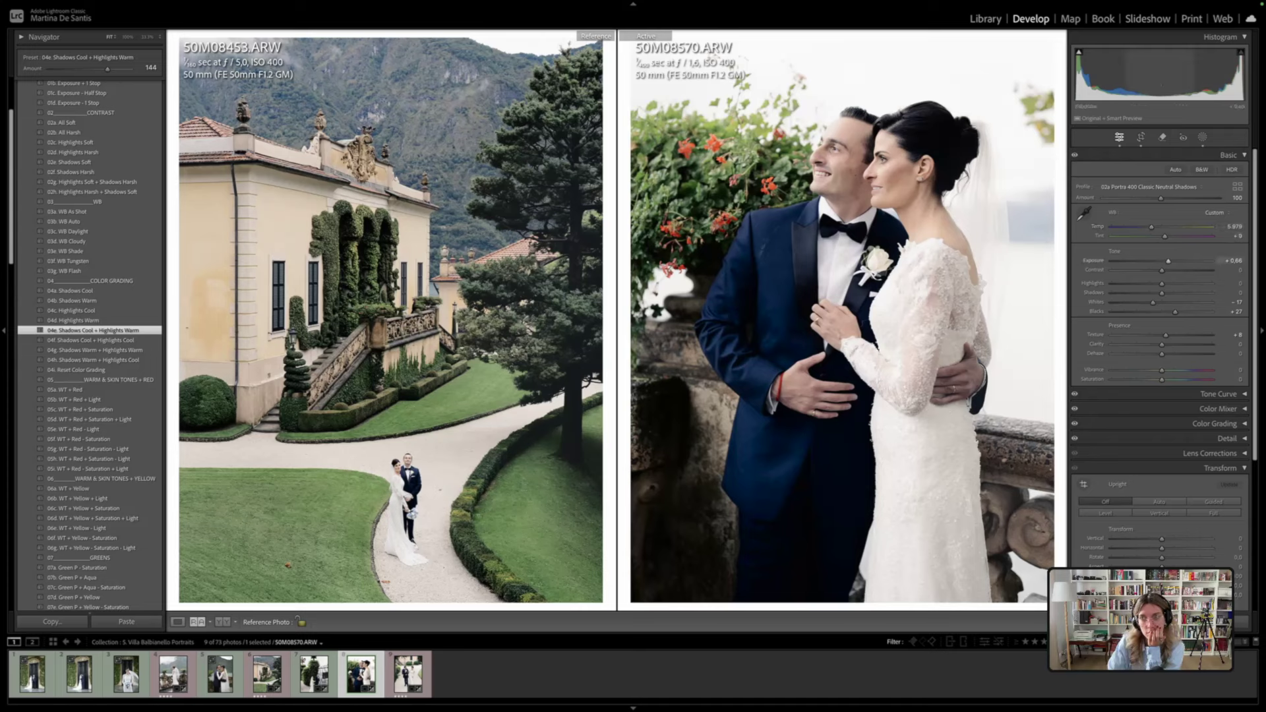
pyautogui.moveTo(1160, 82)
pyautogui.mouseDown()
pyautogui.moveTo(1127, 82)
pyautogui.moveTo(1160, 82)
pyautogui.mouseUp()
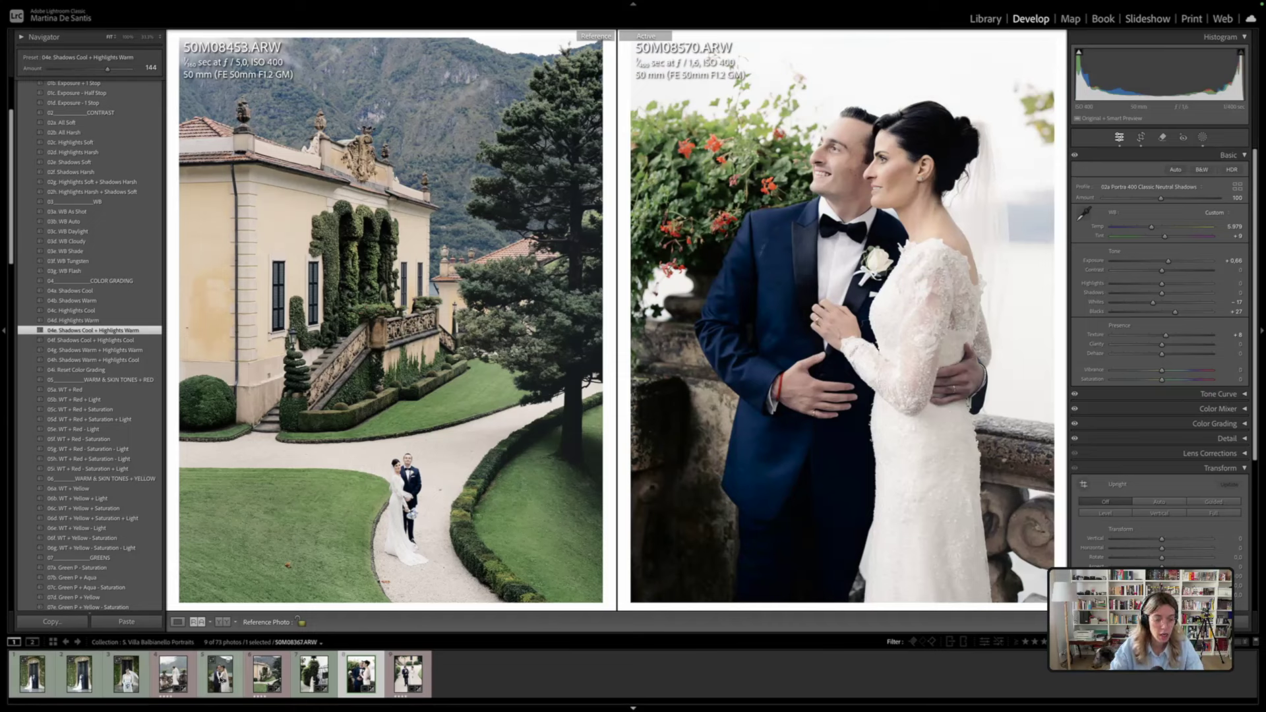
# Apply 02g Highlights Soft + Shadows Harsh to 50M08367 and paste its settings onto 50M08300
pyautogui.click(220, 673)
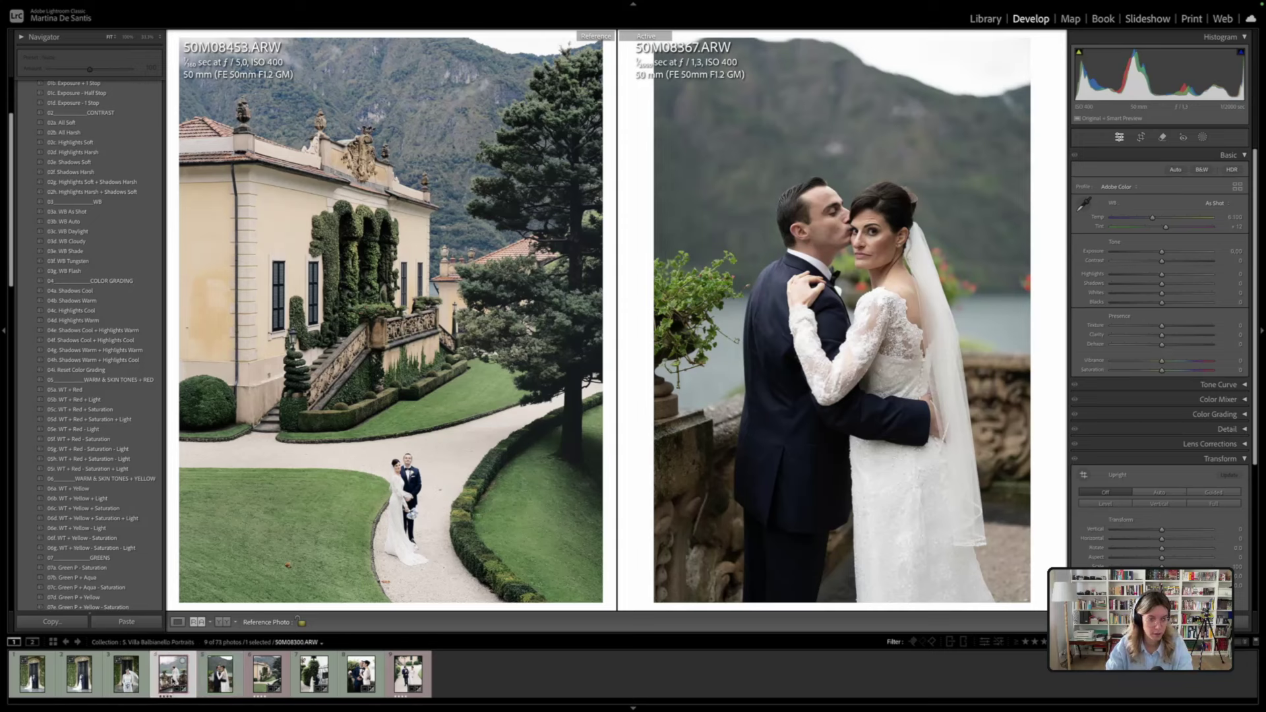
pyautogui.click(92, 181)
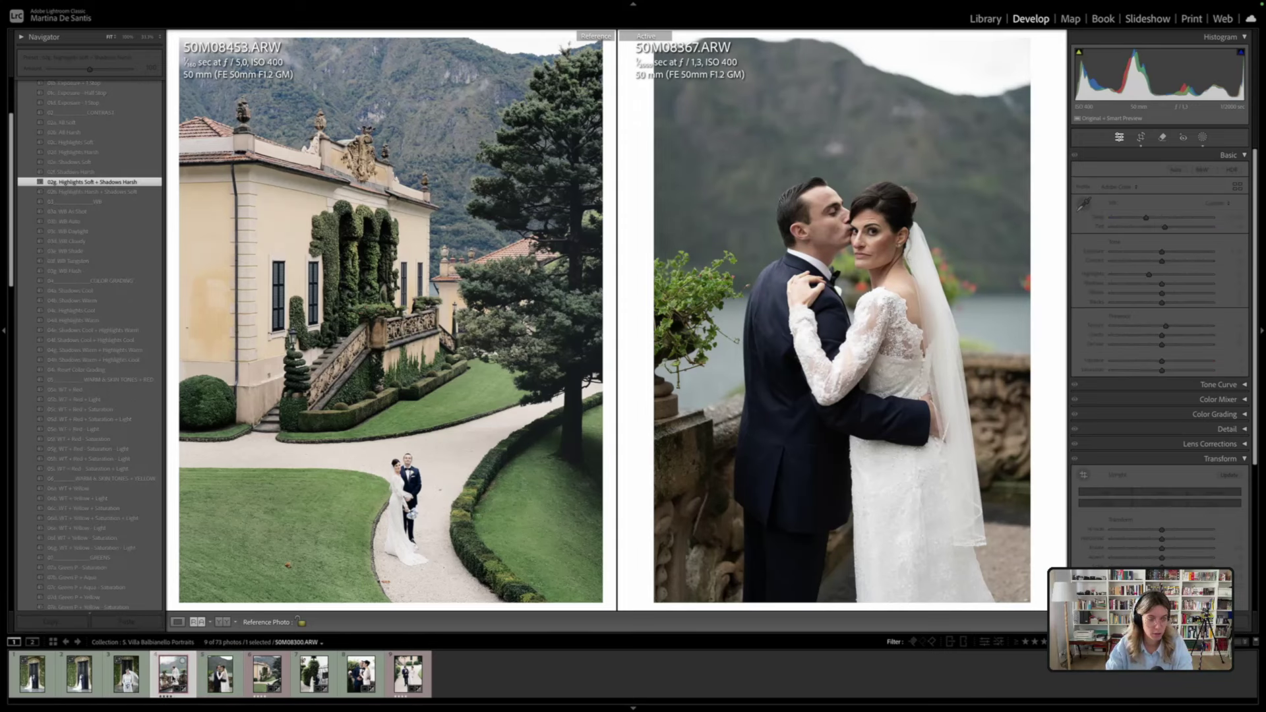
pyautogui.keyDown('ctrl'); pyautogui.click(188, 672); pyautogui.keyUp('ctrl')
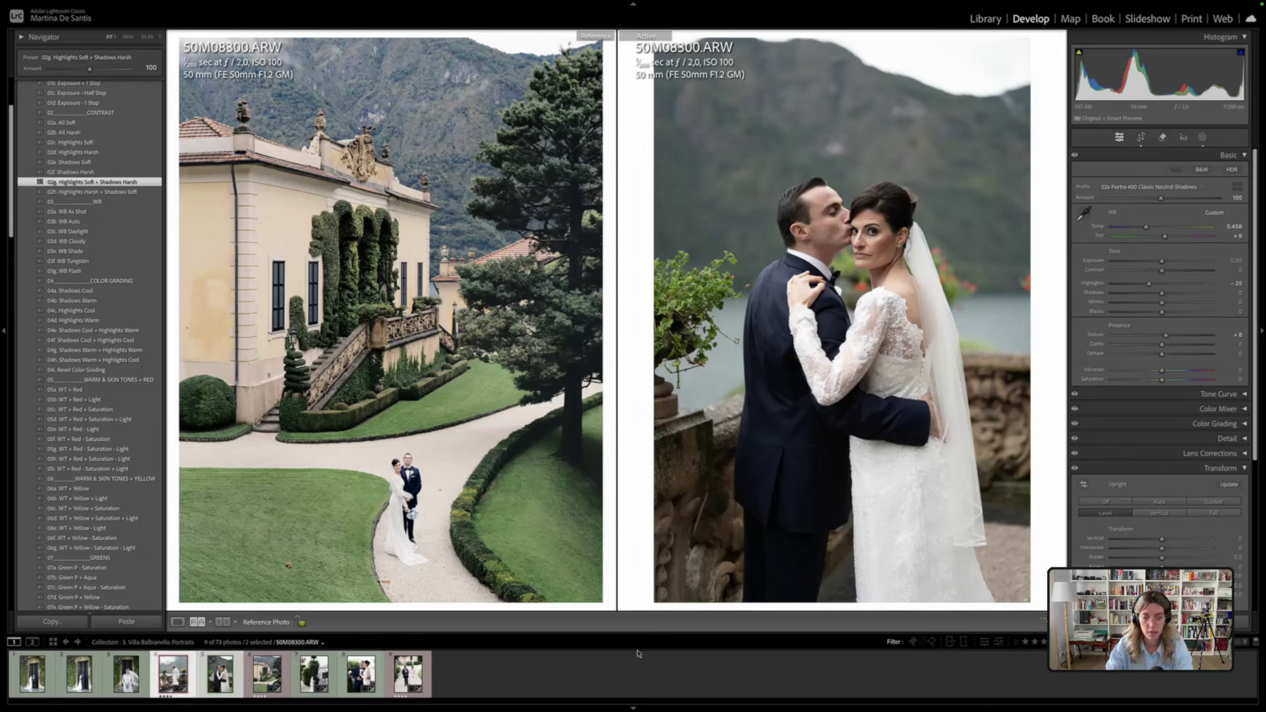
pyautogui.hotkey('ctrl', 'shift', 'v')
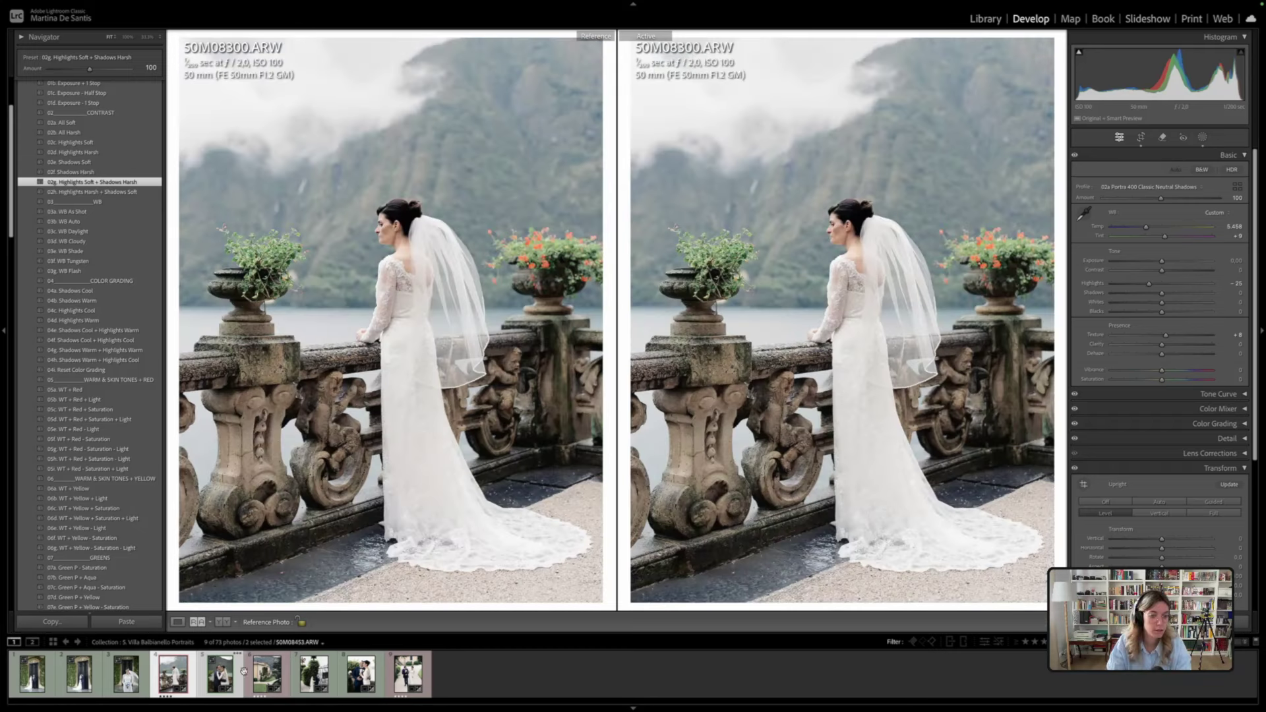
# Switch to 50M08453, then make couple portrait 50M08367 the active photo
pyautogui.click(265, 673)
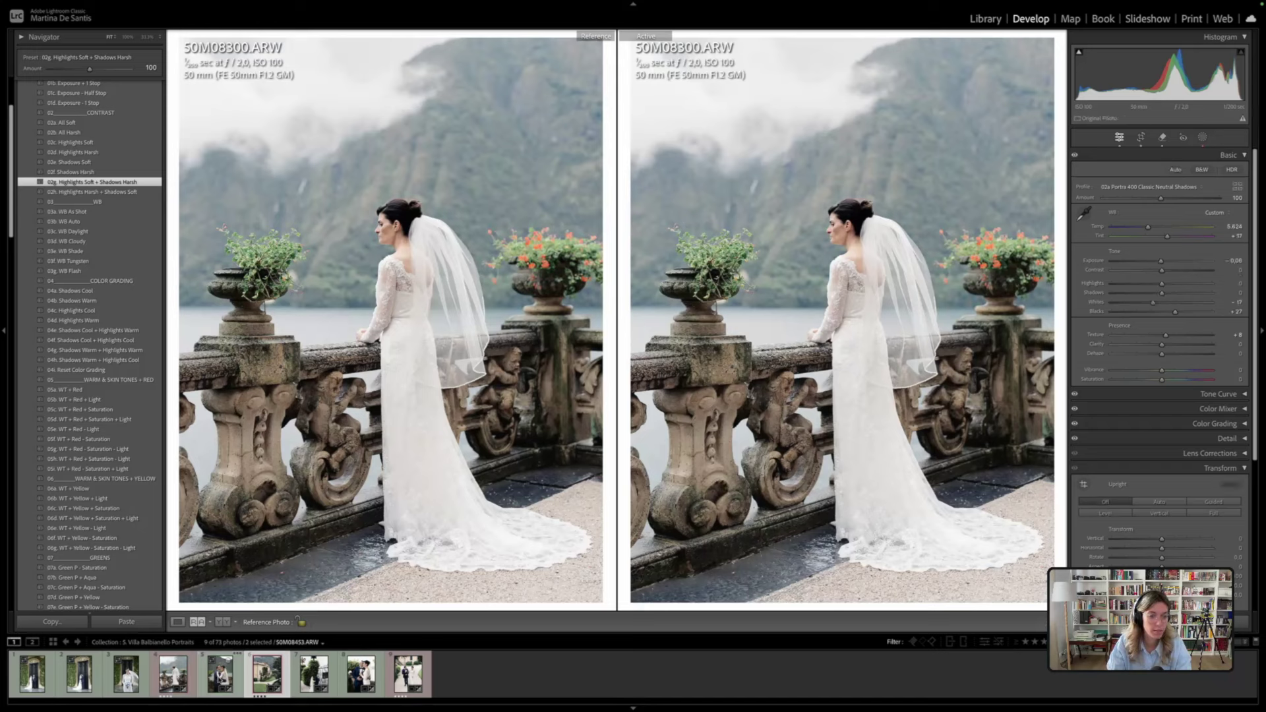
pyautogui.click(219, 673)
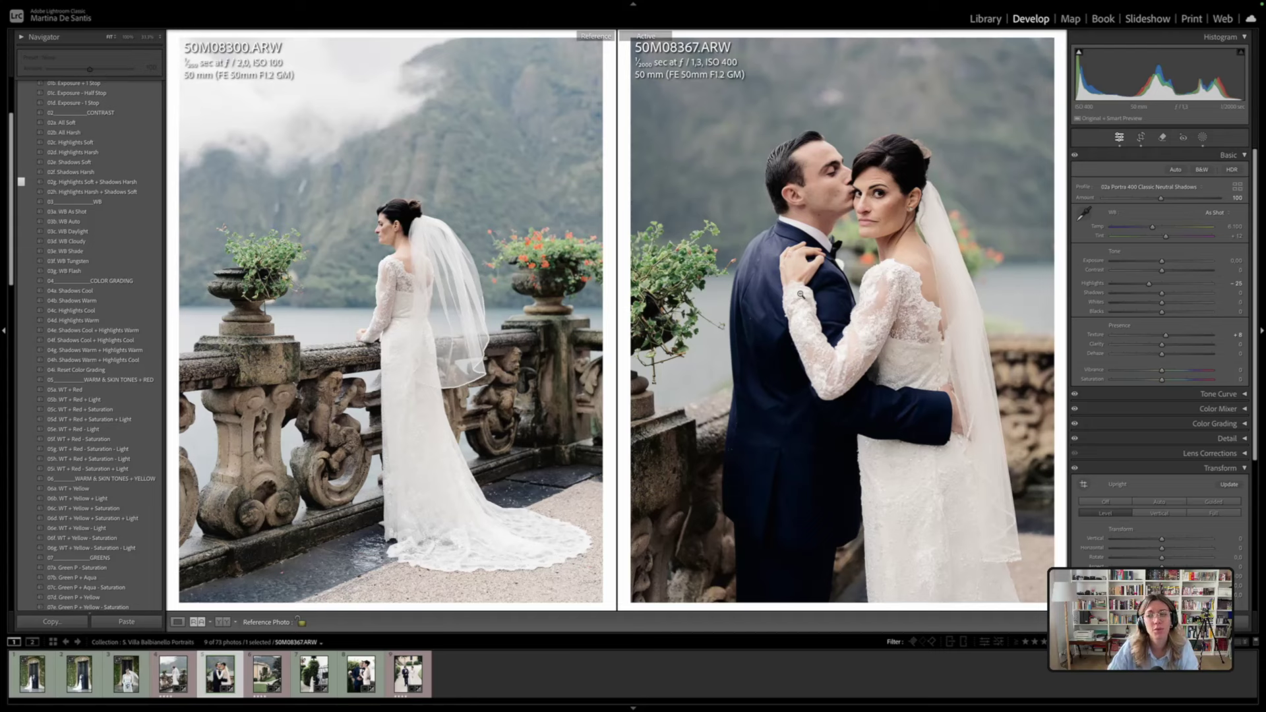
# Rotate 50M08367's crop to about 0.81°, nudge the image down, and commit
pyautogui.press('r')
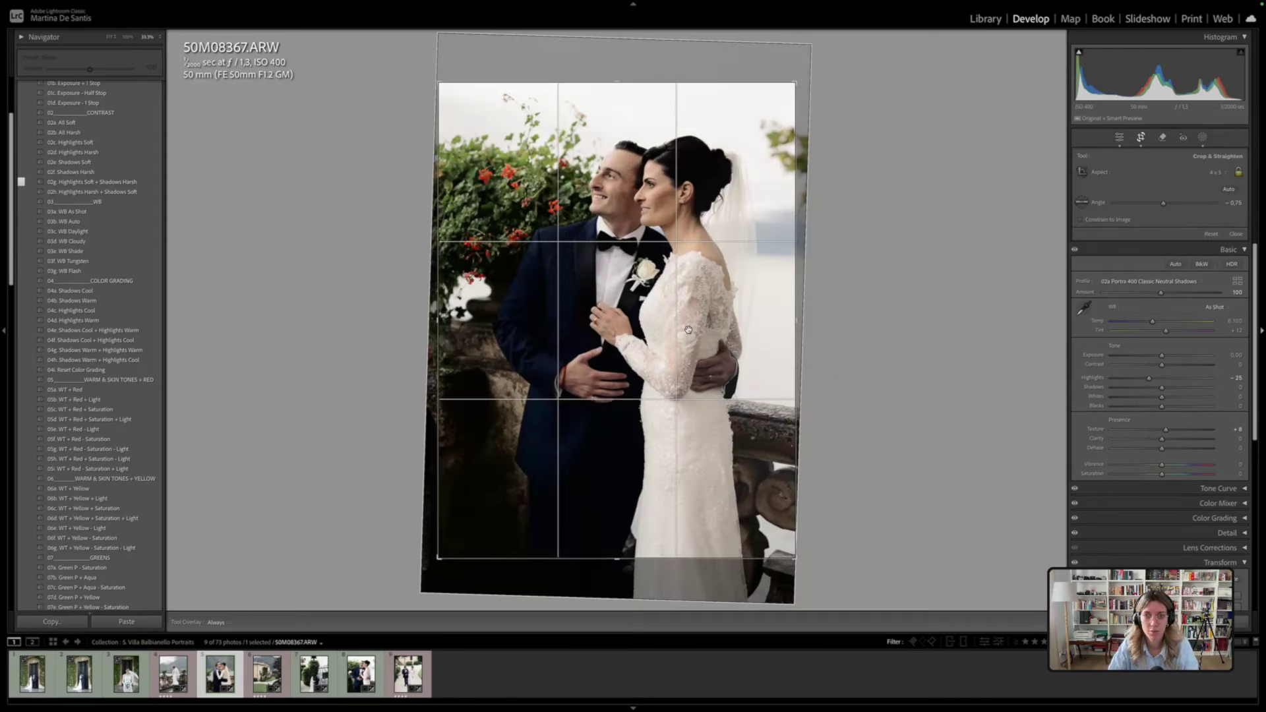
pyautogui.moveTo(938, 386); pyautogui.dragTo(918, 367)
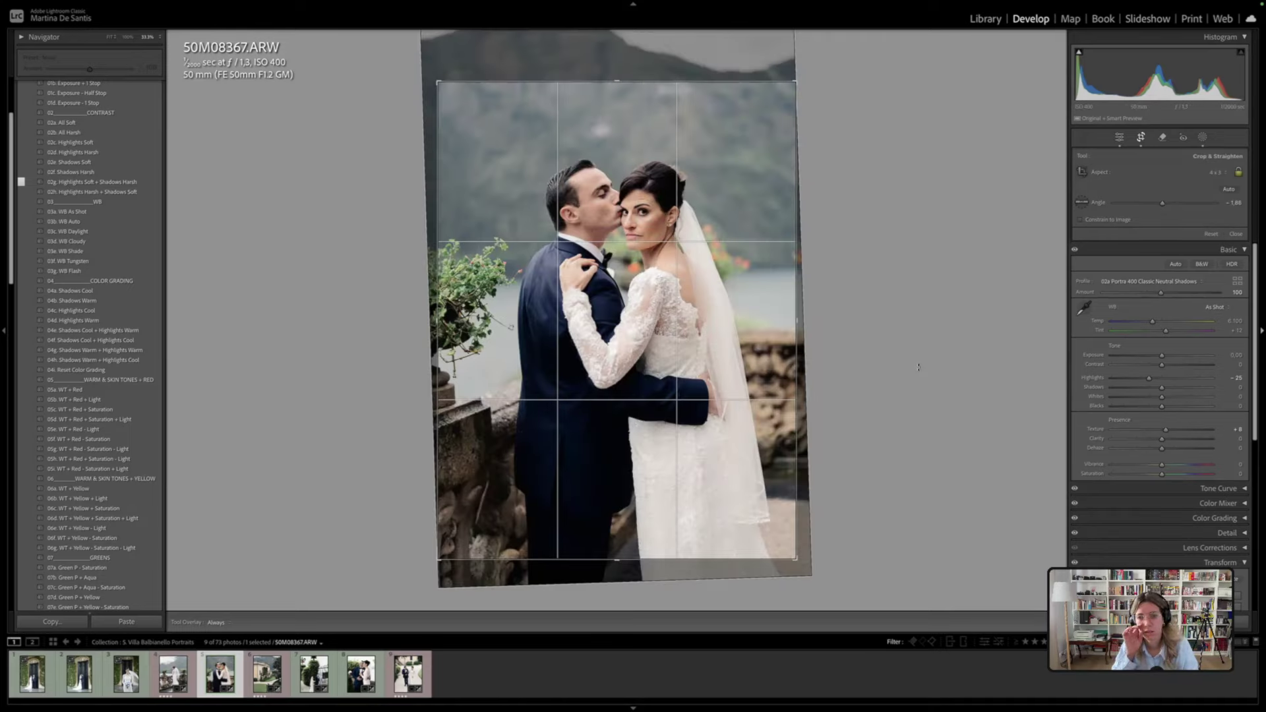
pyautogui.moveTo(917, 277); pyautogui.dragTo(915, 241)
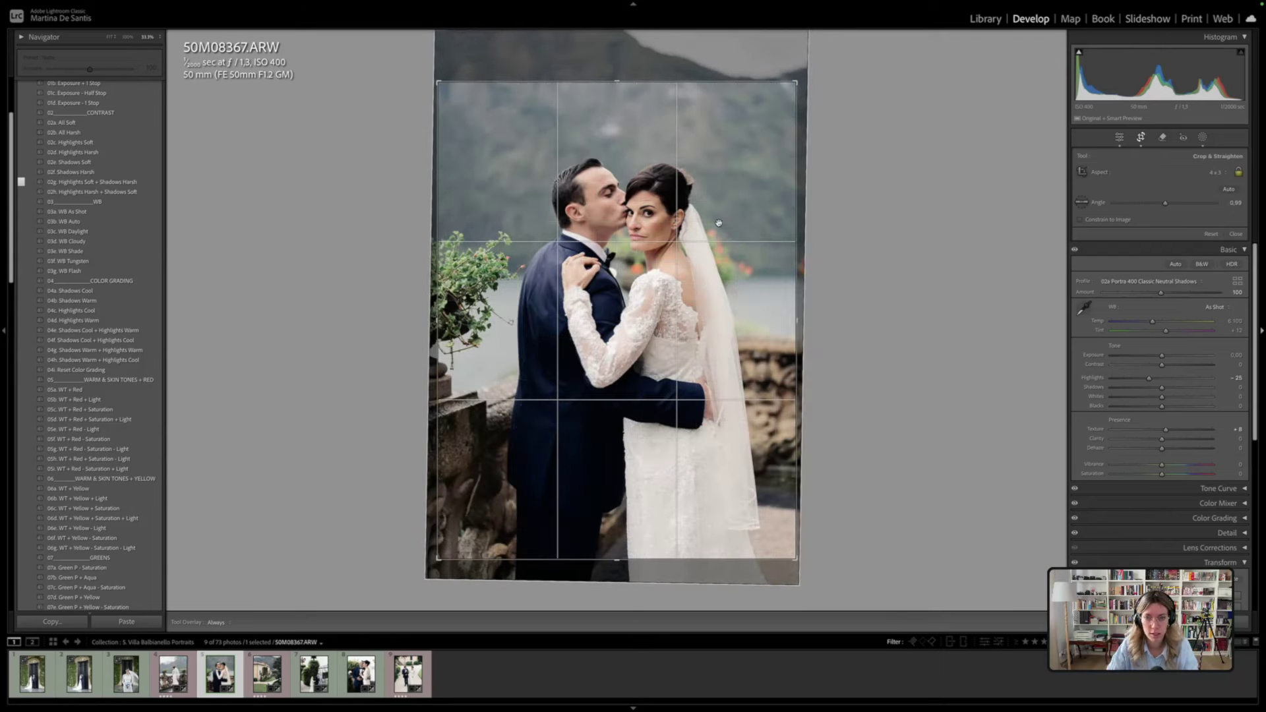
pyautogui.moveTo(719, 223); pyautogui.dragTo(719, 226)
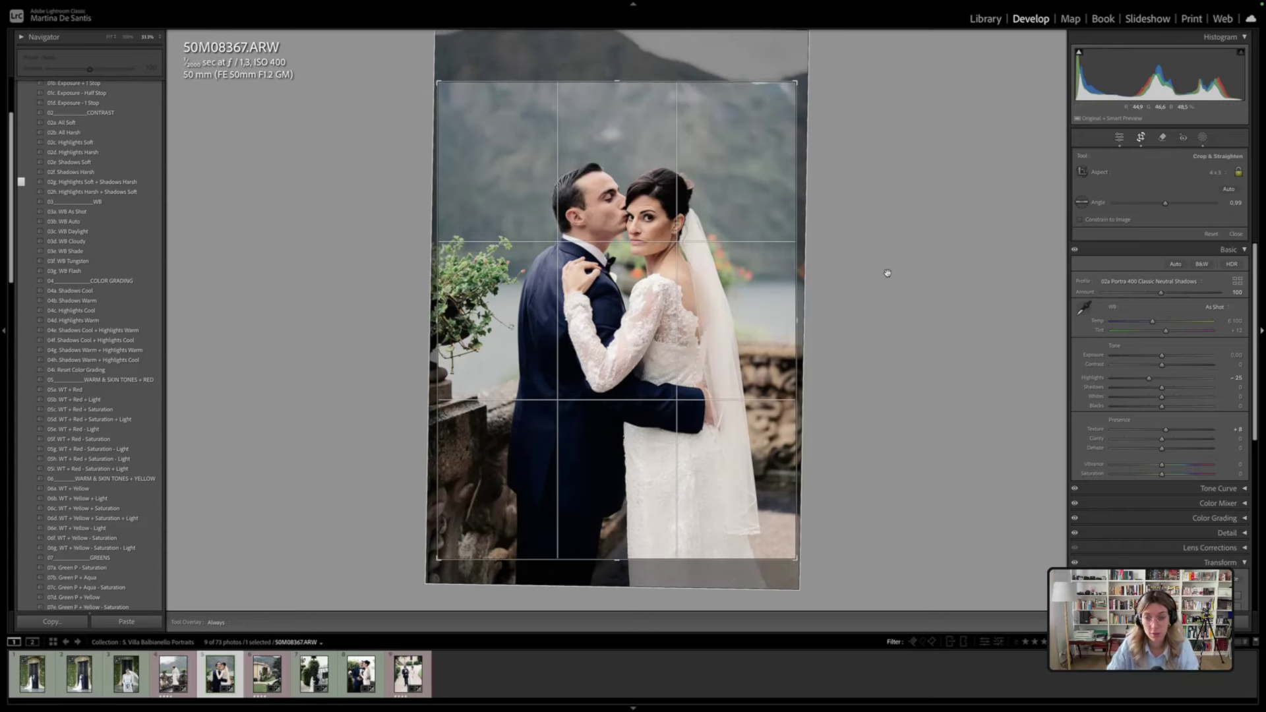
pyautogui.press('Return')
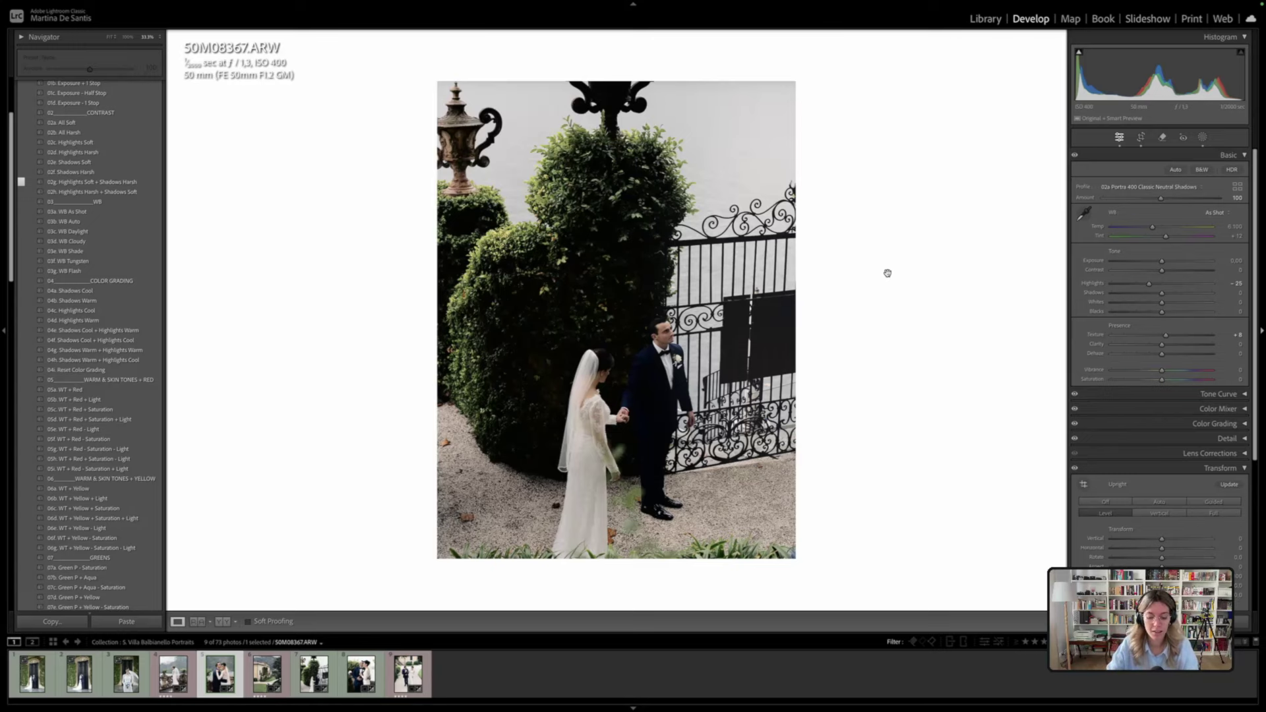
# In Reference View, set 50M08367's exposure to +0.40 and apply the 03g WB Flash preset
pyautogui.hotkey('shift', 'r')
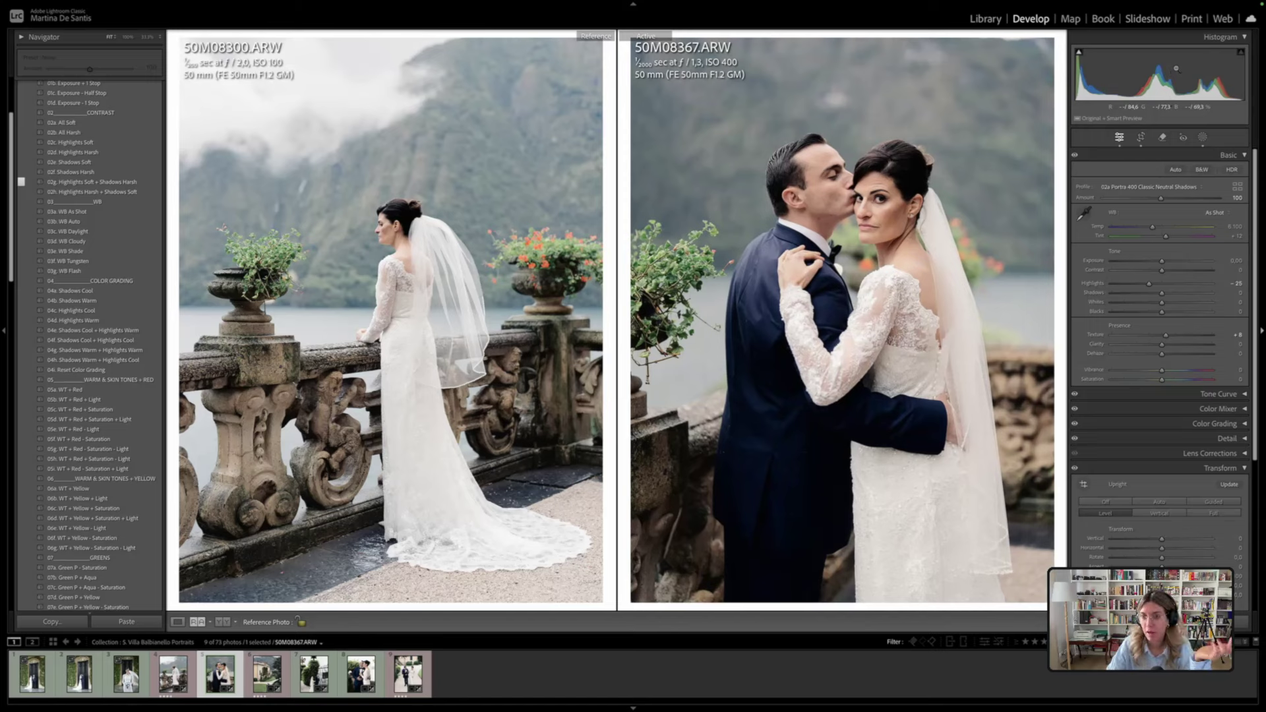
pyautogui.moveTo(1176, 68); pyautogui.dragTo(1172, 71)
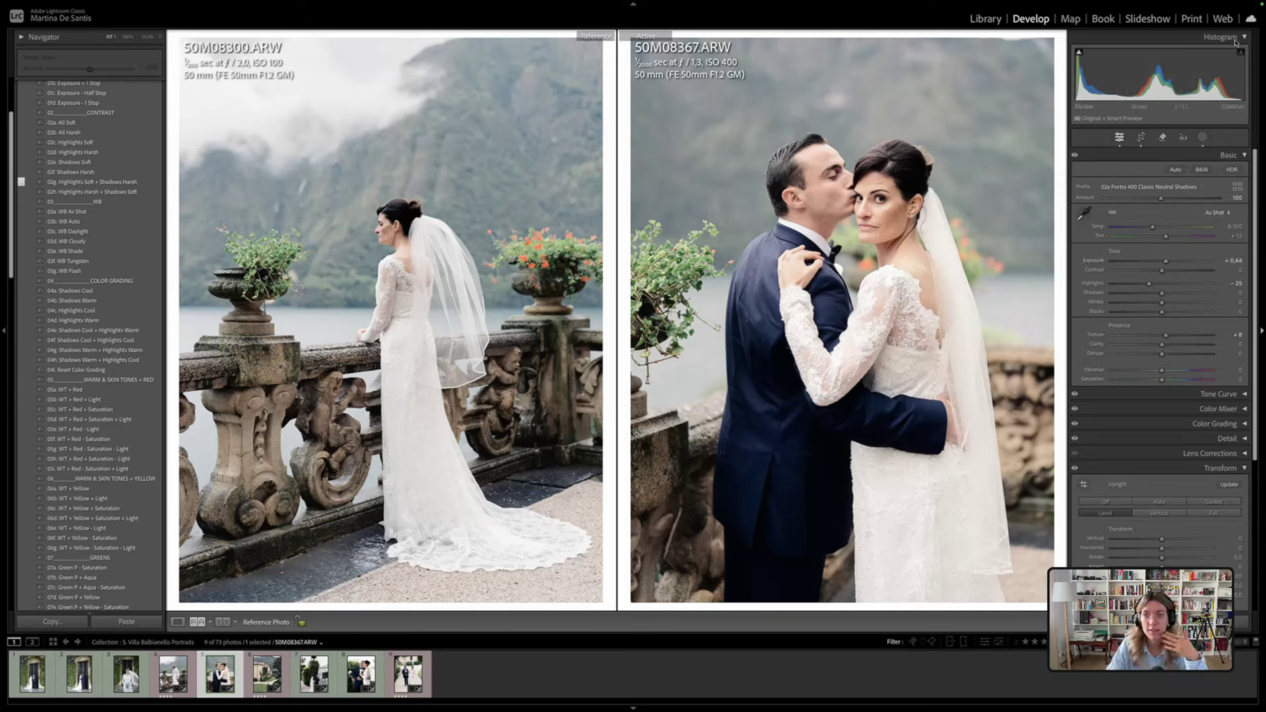
pyautogui.moveTo(1173, 66); pyautogui.dragTo(1168, 66)
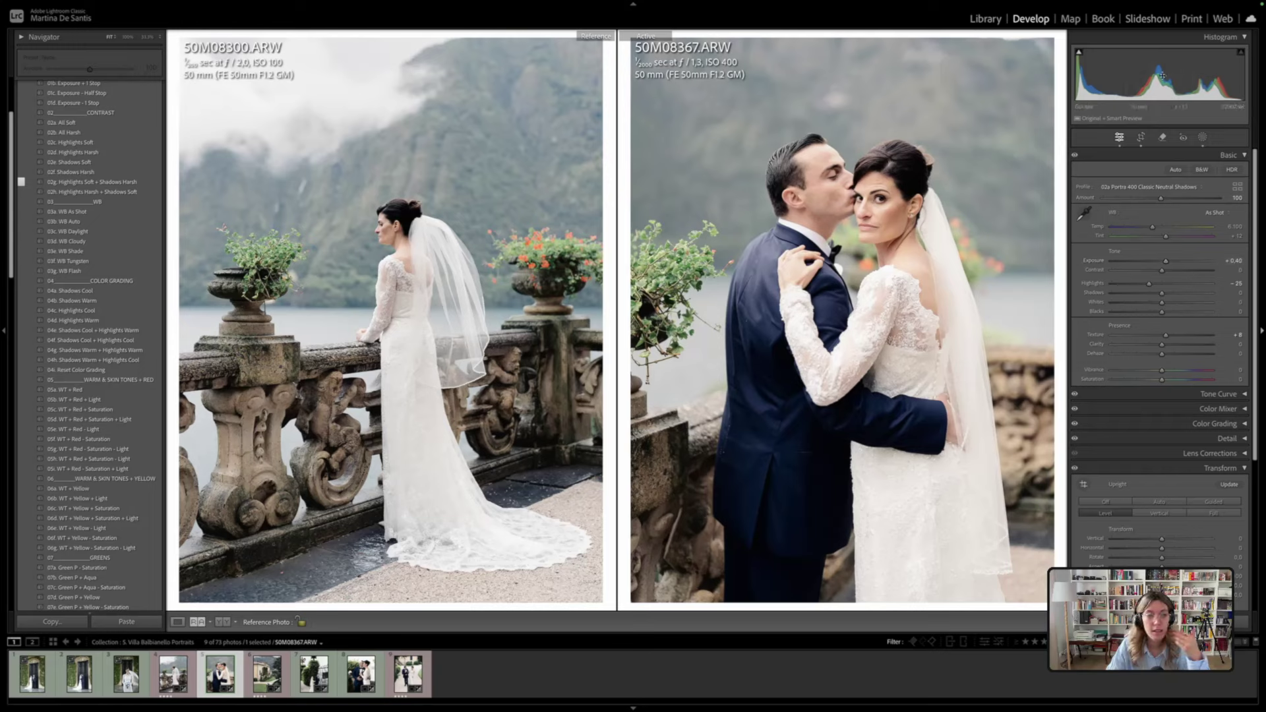
pyautogui.click(65, 271)
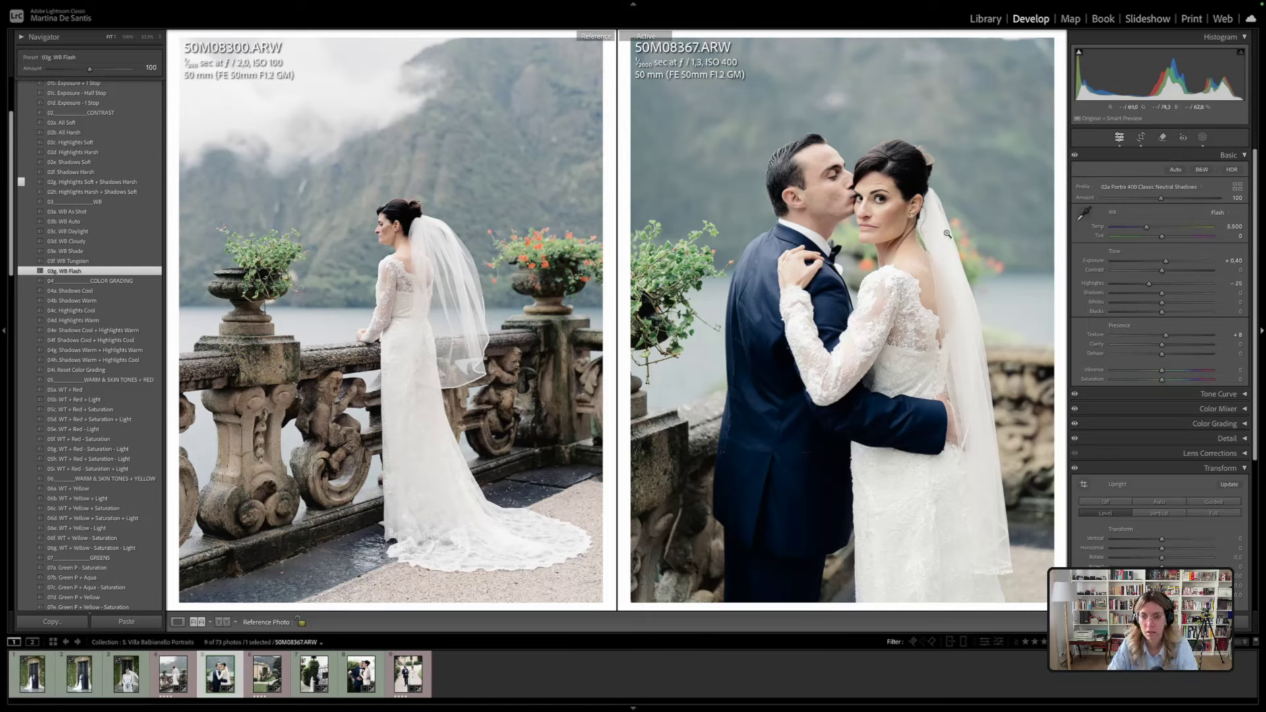
pyautogui.press('r')
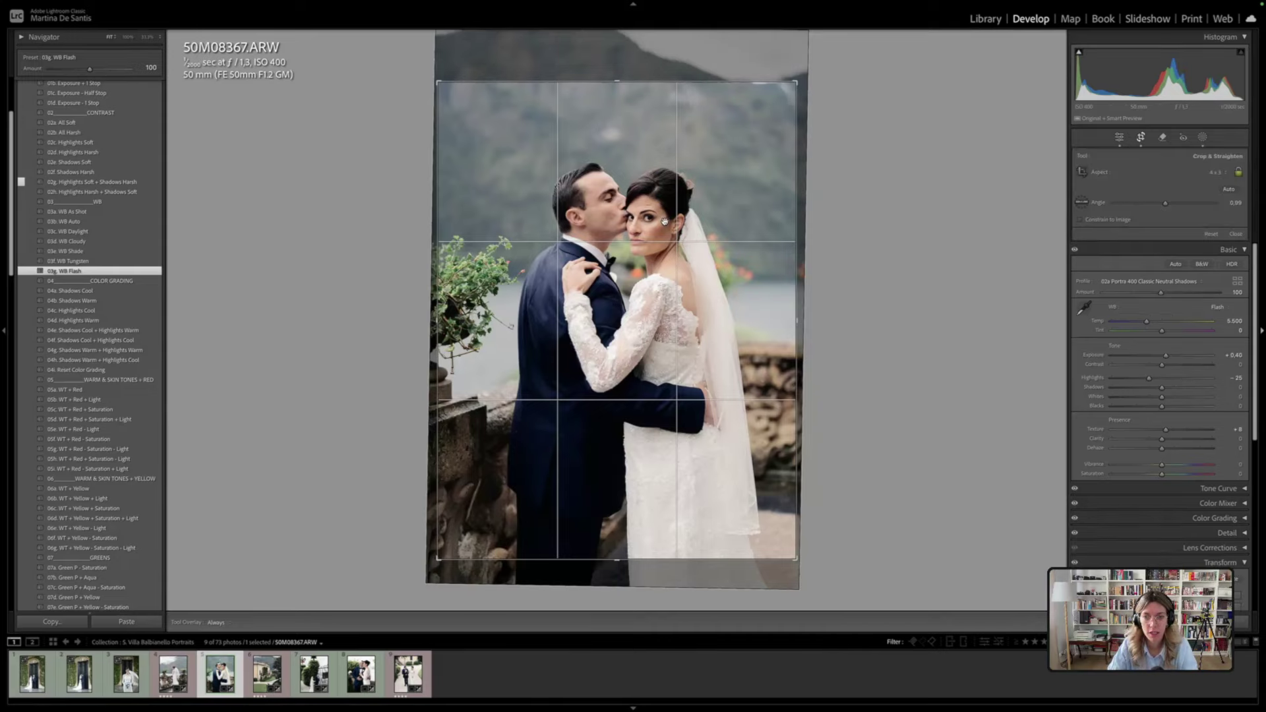
pyautogui.press('r')
pyautogui.click(665, 222)
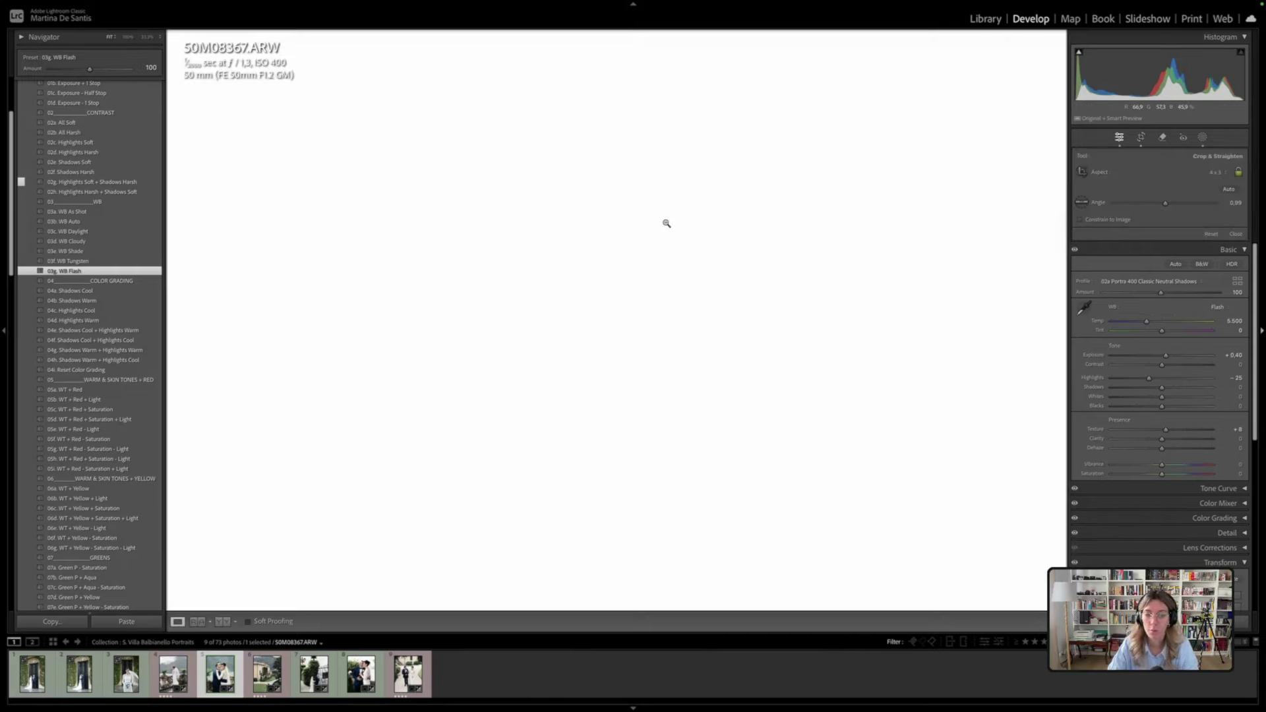
pyautogui.hotkey('shift', 'r')
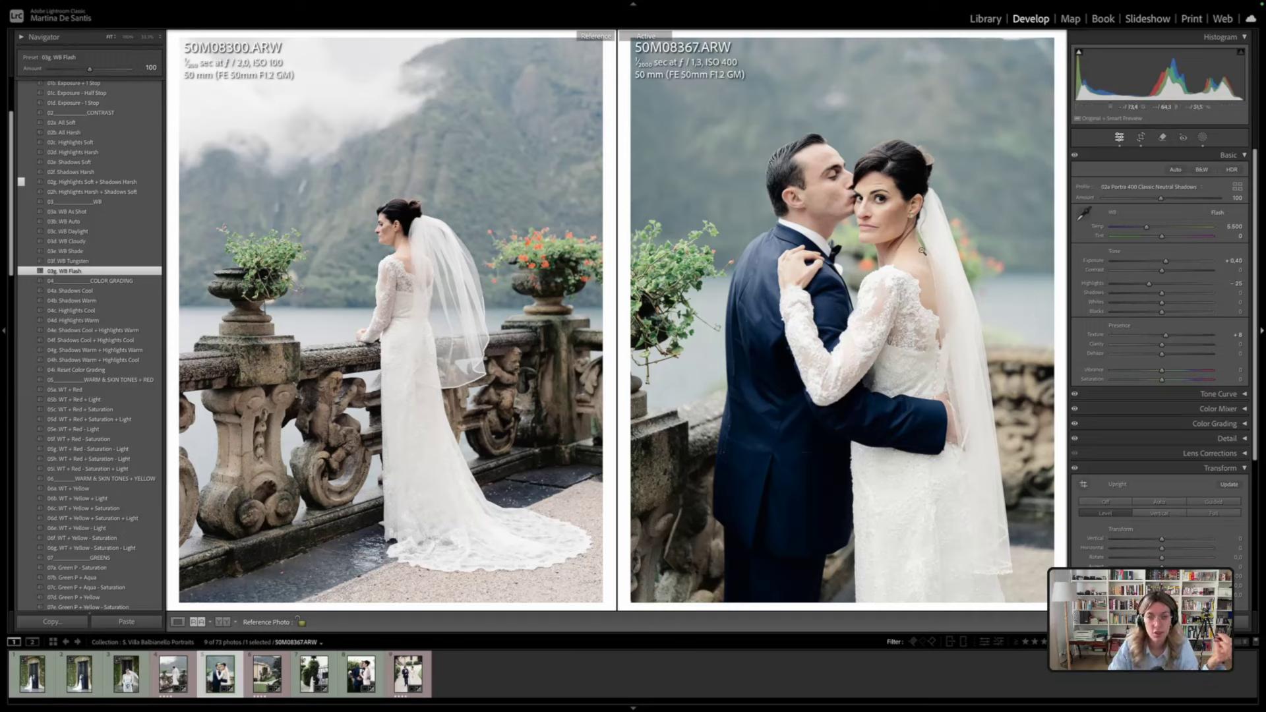
# Cool the couple portrait's white balance to Temp 5,022, Tint +10, then make villa photo 50M08453 the reference
pyautogui.click(477, 597)
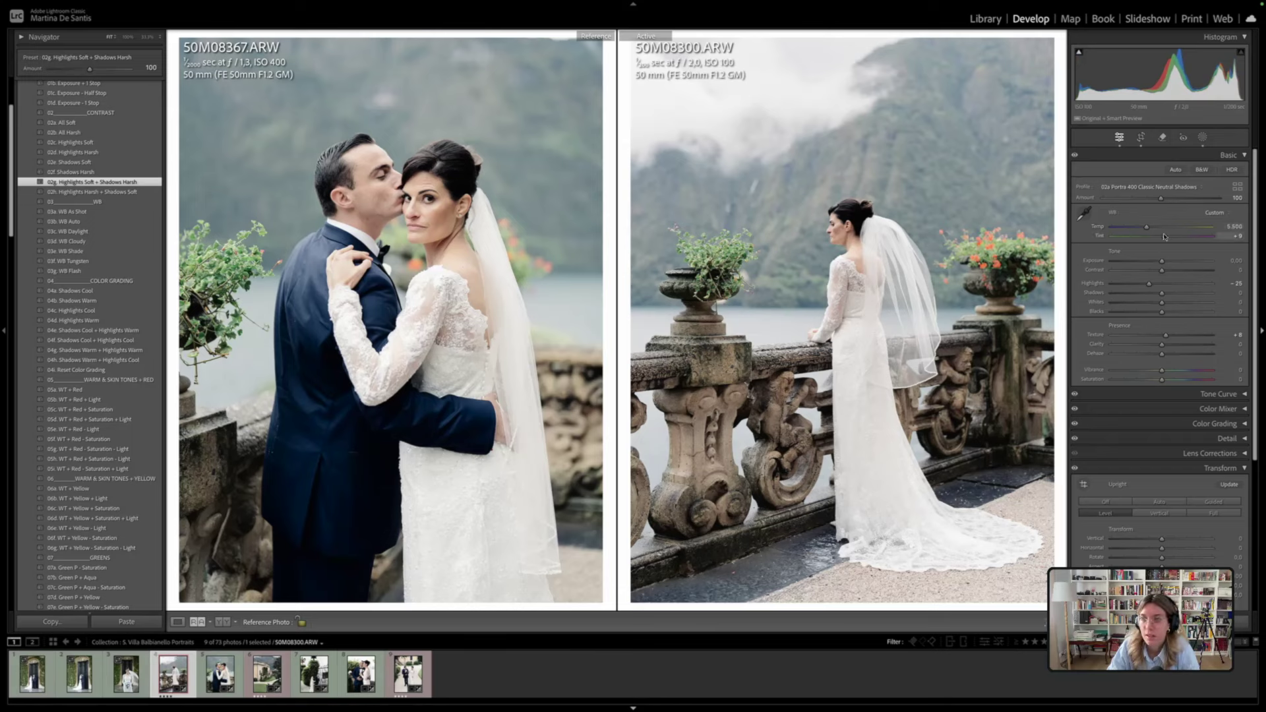
pyautogui.moveTo(1146, 227); pyautogui.dragTo(1147, 227)
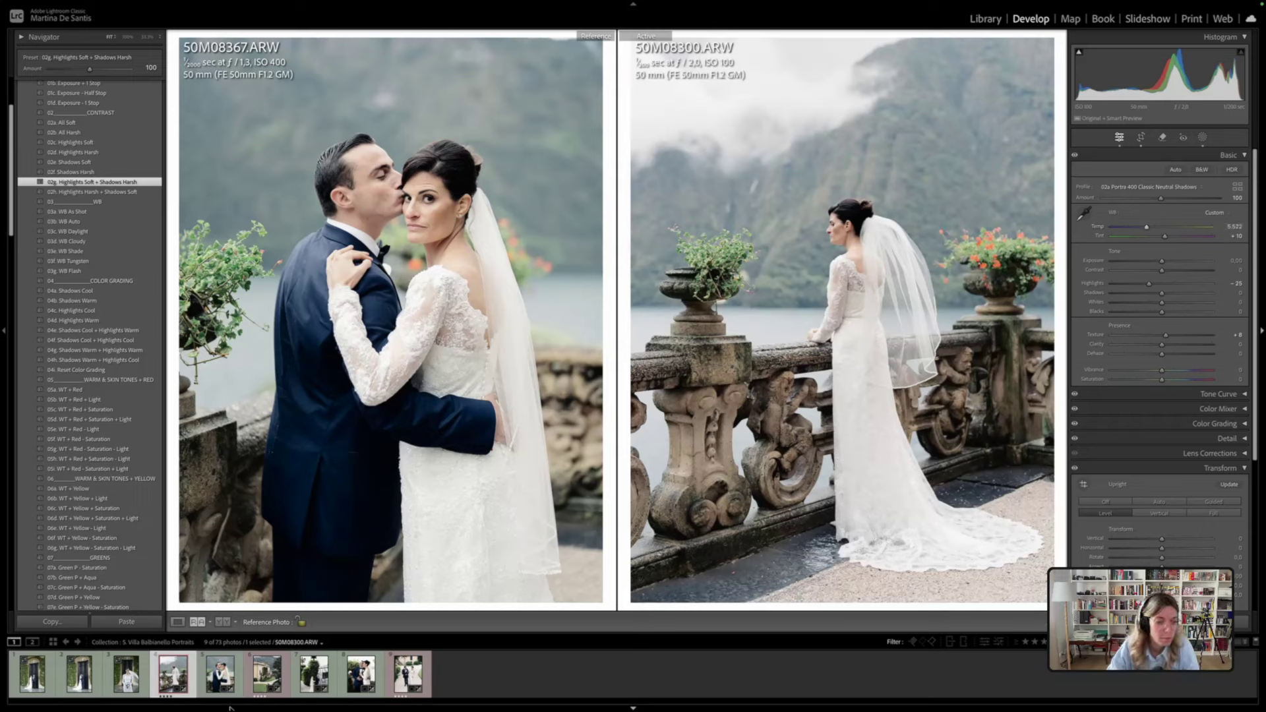
pyautogui.moveTo(283, 679); pyautogui.dragTo(301, 513)
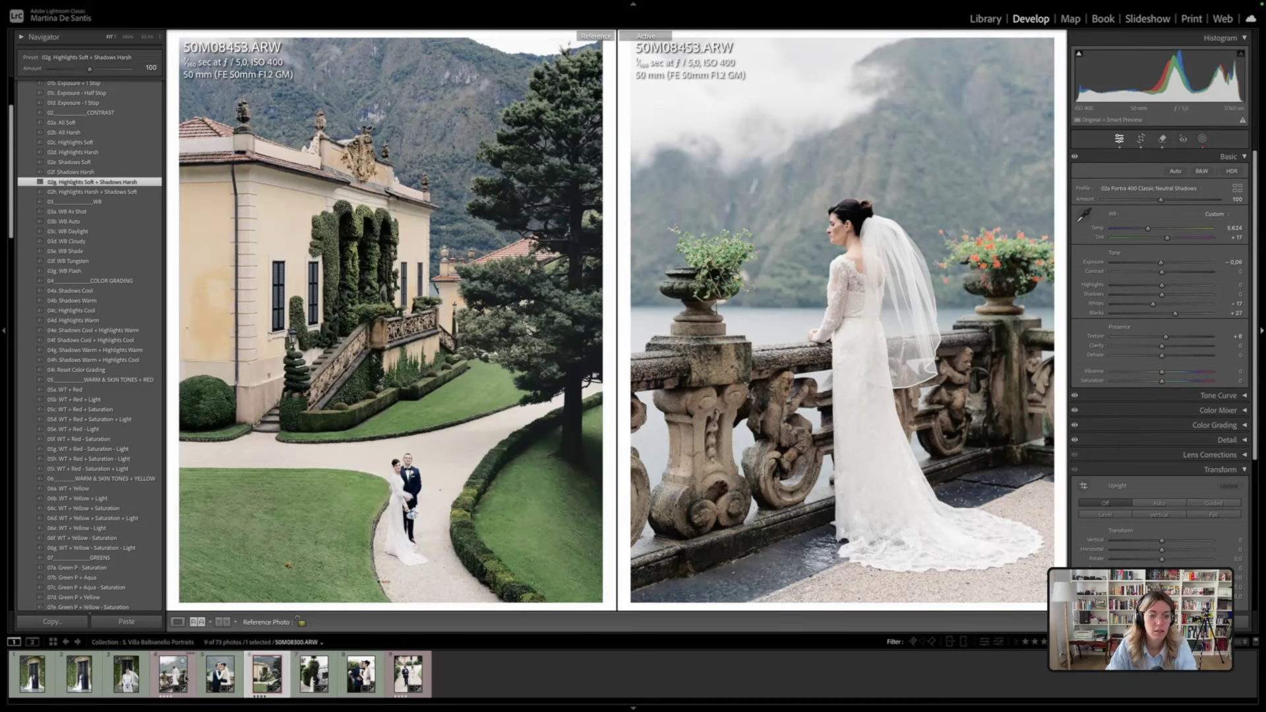
# Select from the couple portrait through the villa photo, making door photo 50M08192 the active image
pyautogui.click(211, 678)
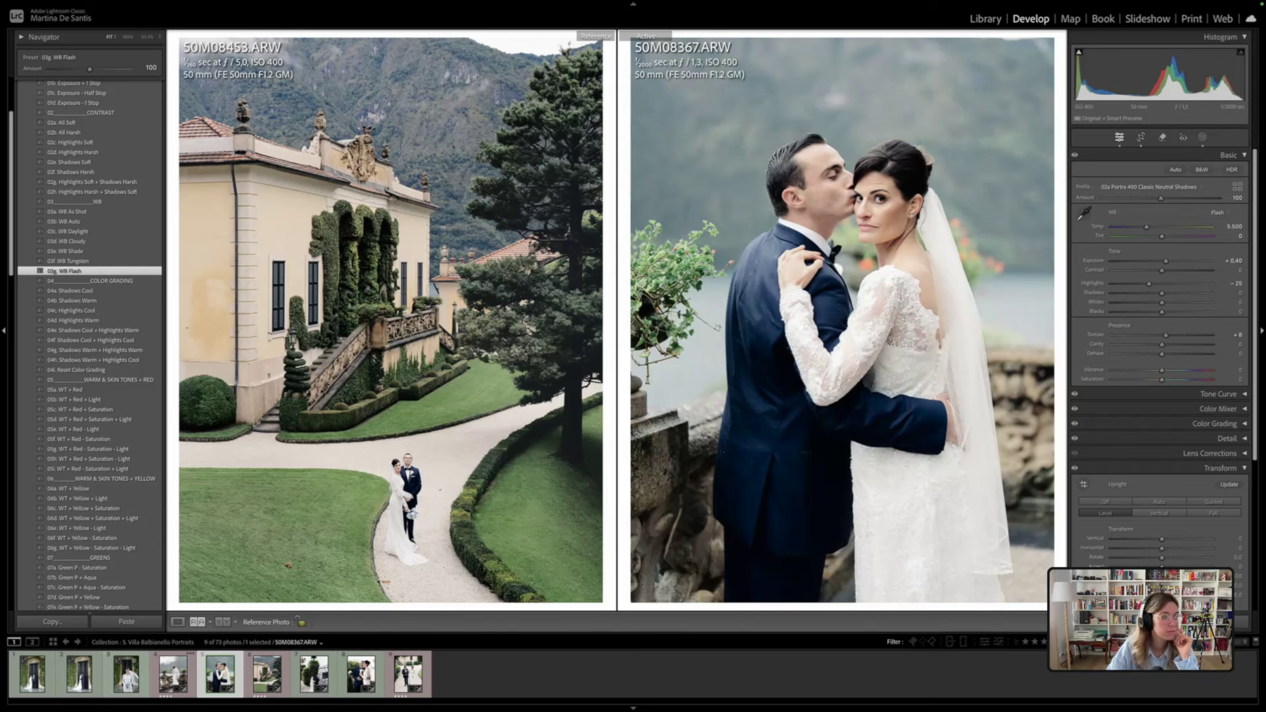
pyautogui.click(267, 673)
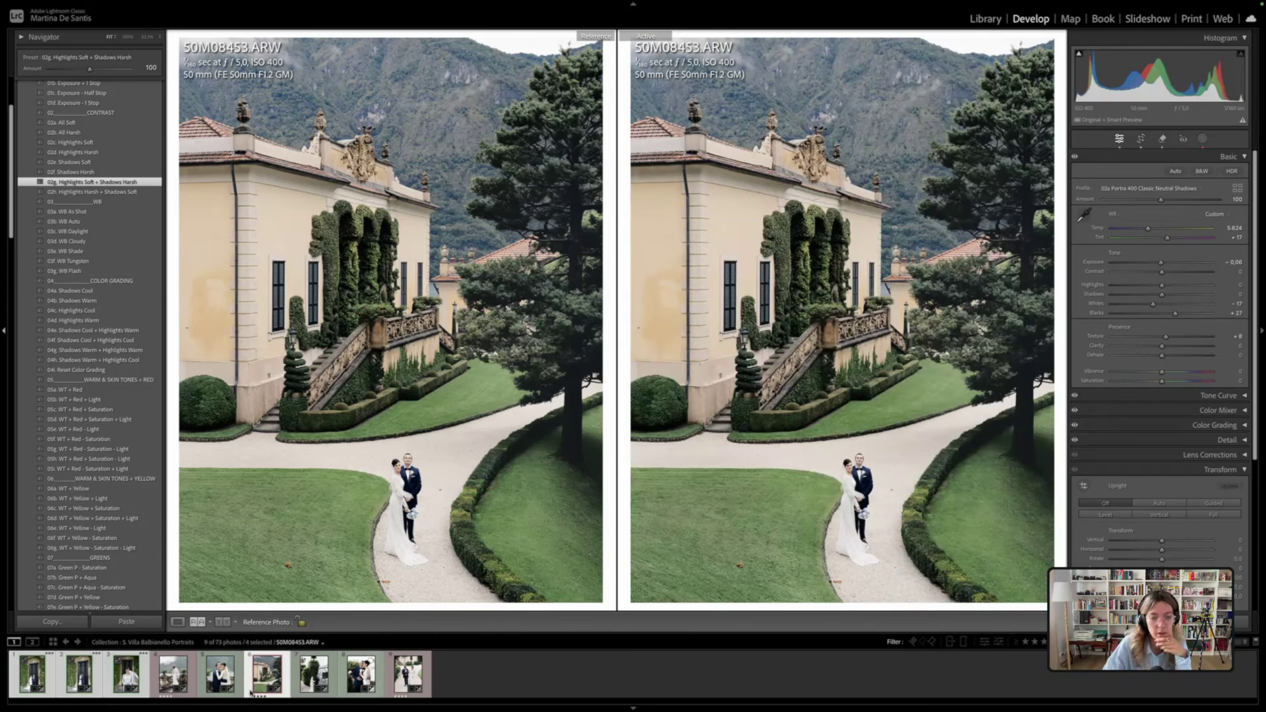
pyautogui.click(92, 688)
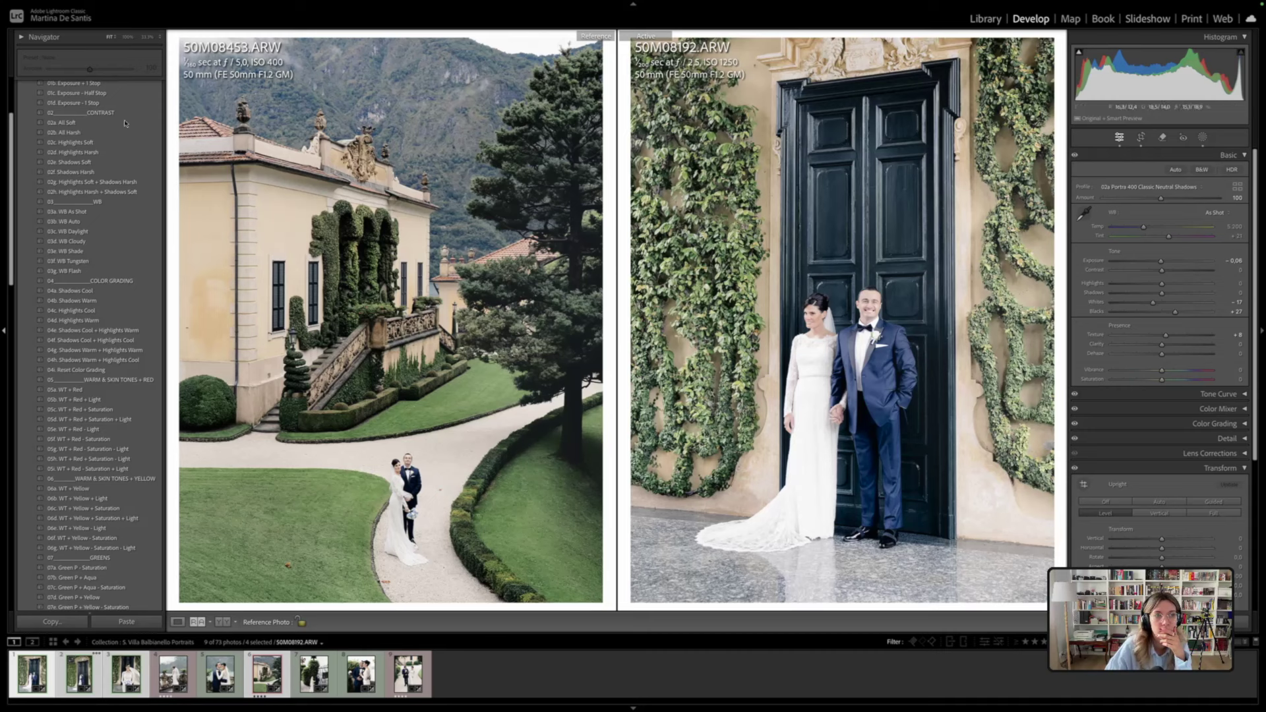
# Darken 50M08192 with the '01c. Exposure - Half Stop' preset, then lift exposure slightly to about -0.28
pyautogui.scroll(5, 123, 152)
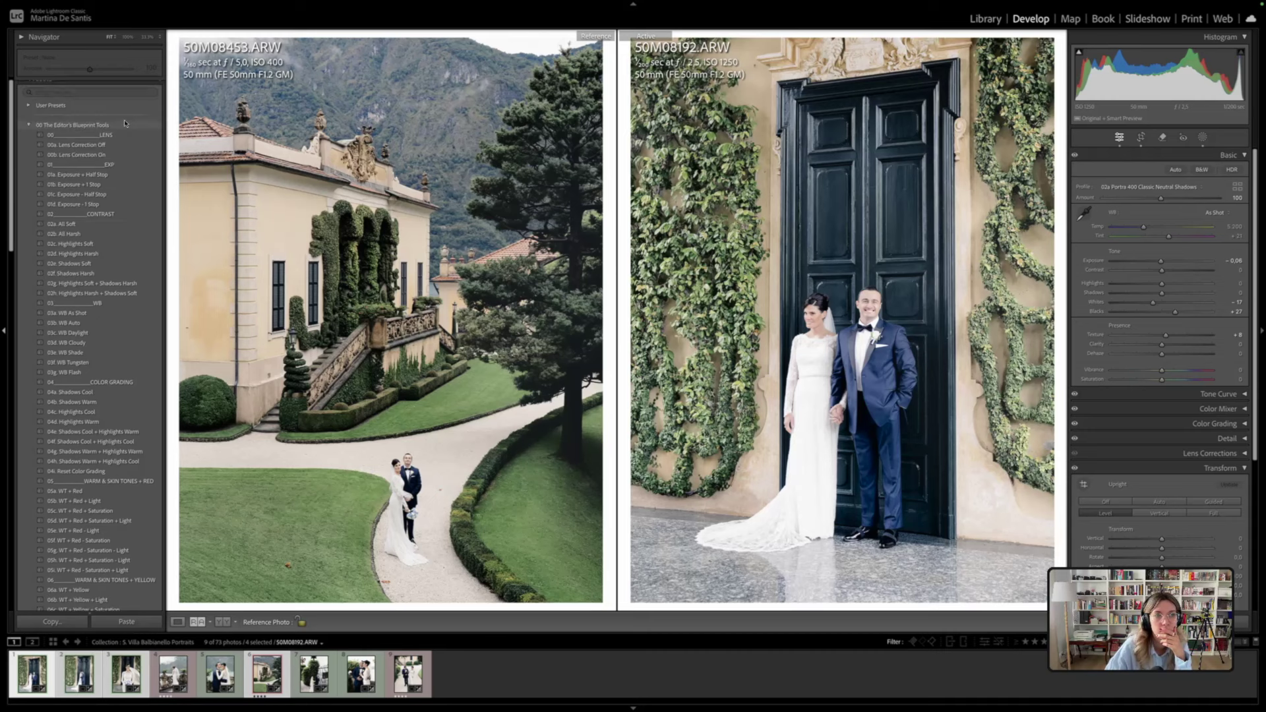
pyautogui.click(119, 194)
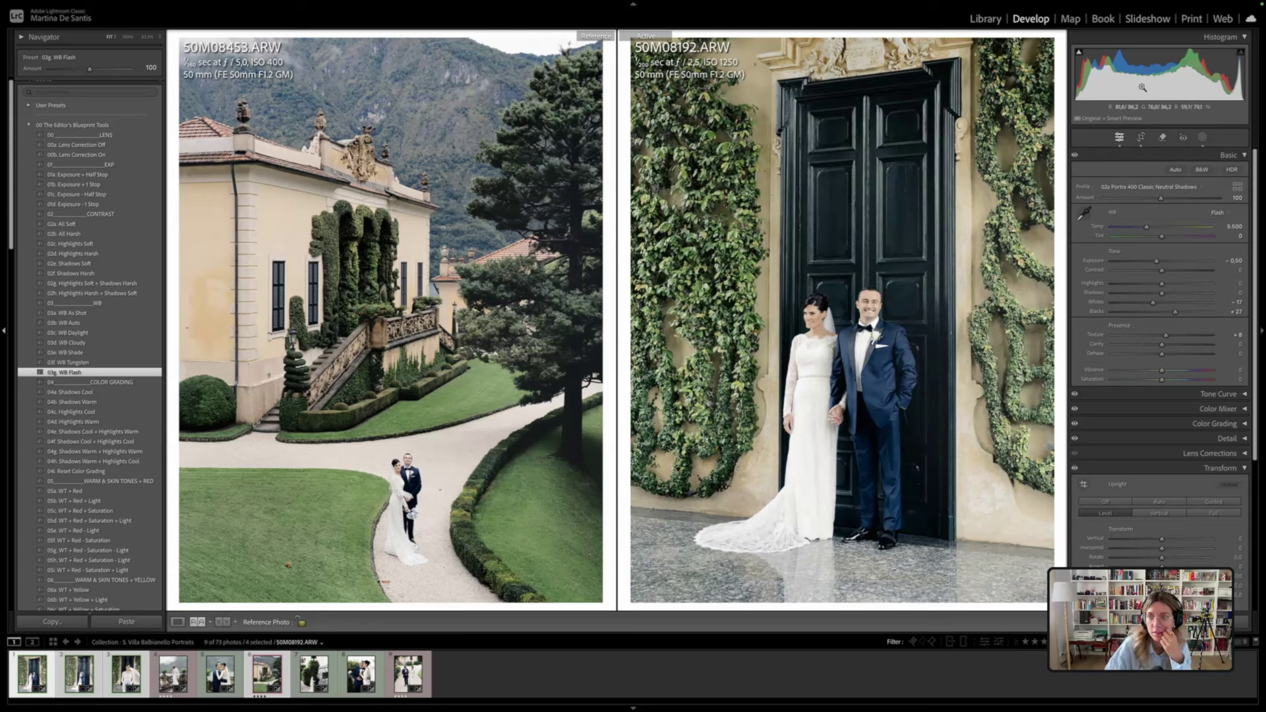
pyautogui.moveTo(1167, 74); pyautogui.dragTo(1173, 75)
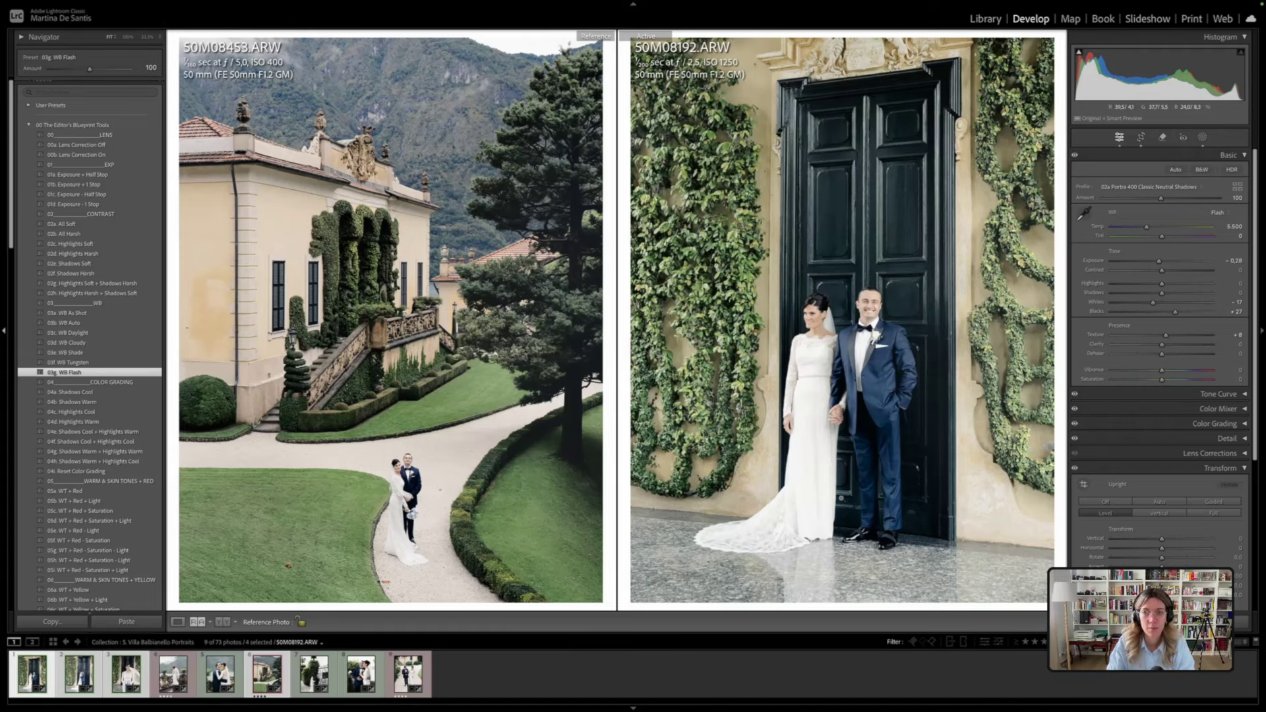
# Straighten door portrait 50M08192 slightly, shift it down in the 4 x 5 crop, commit, and compare in Reference View
pyautogui.press('r')
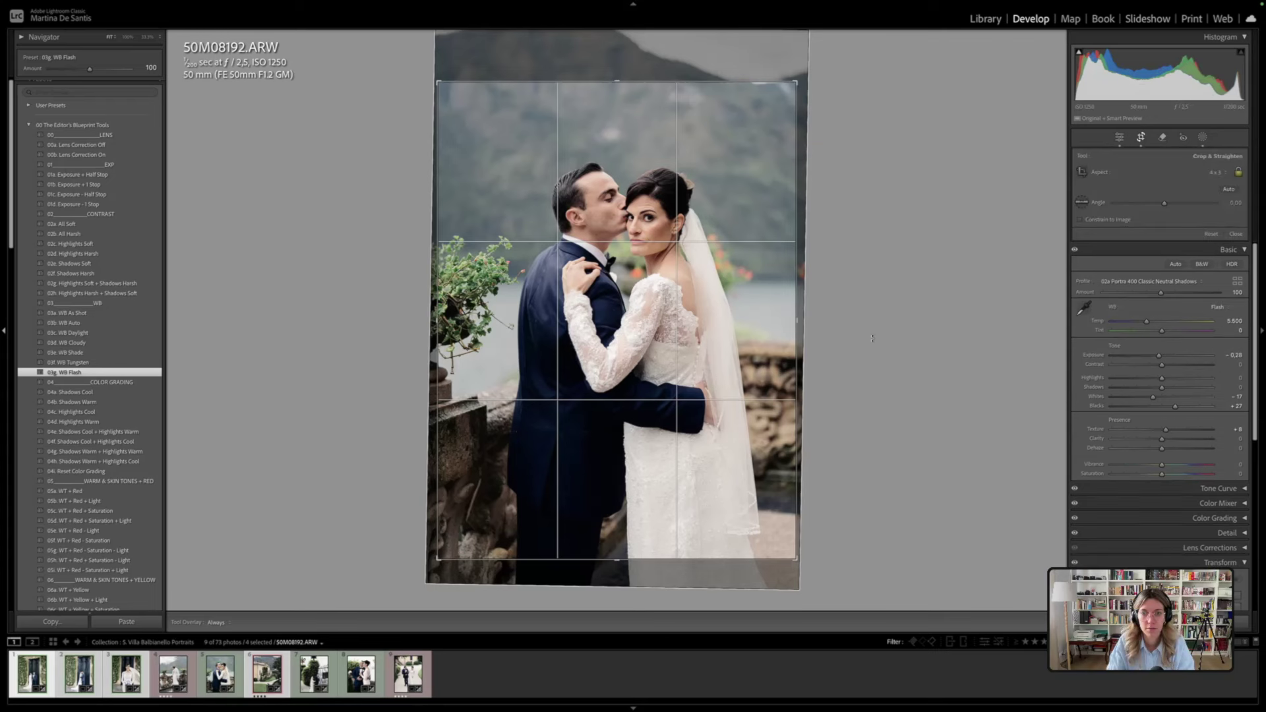
pyautogui.moveTo(896, 355); pyautogui.dragTo(895, 352)
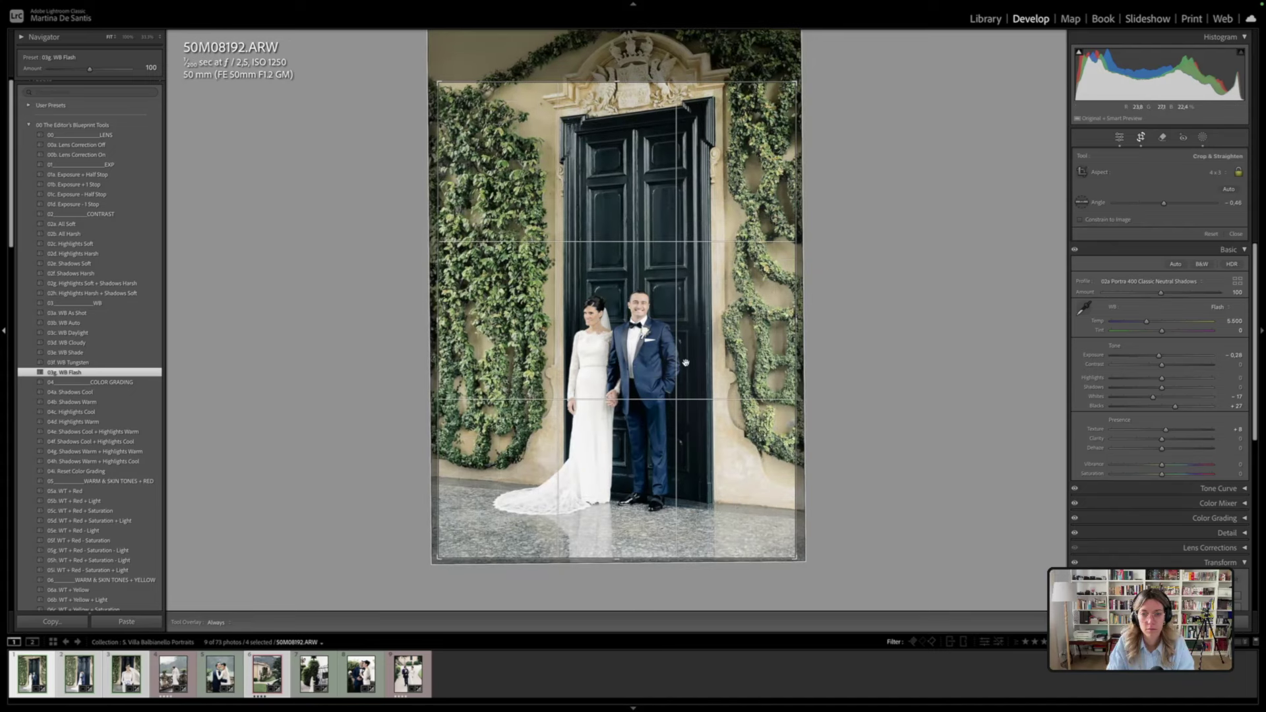
pyautogui.moveTo(686, 363); pyautogui.dragTo(685, 367)
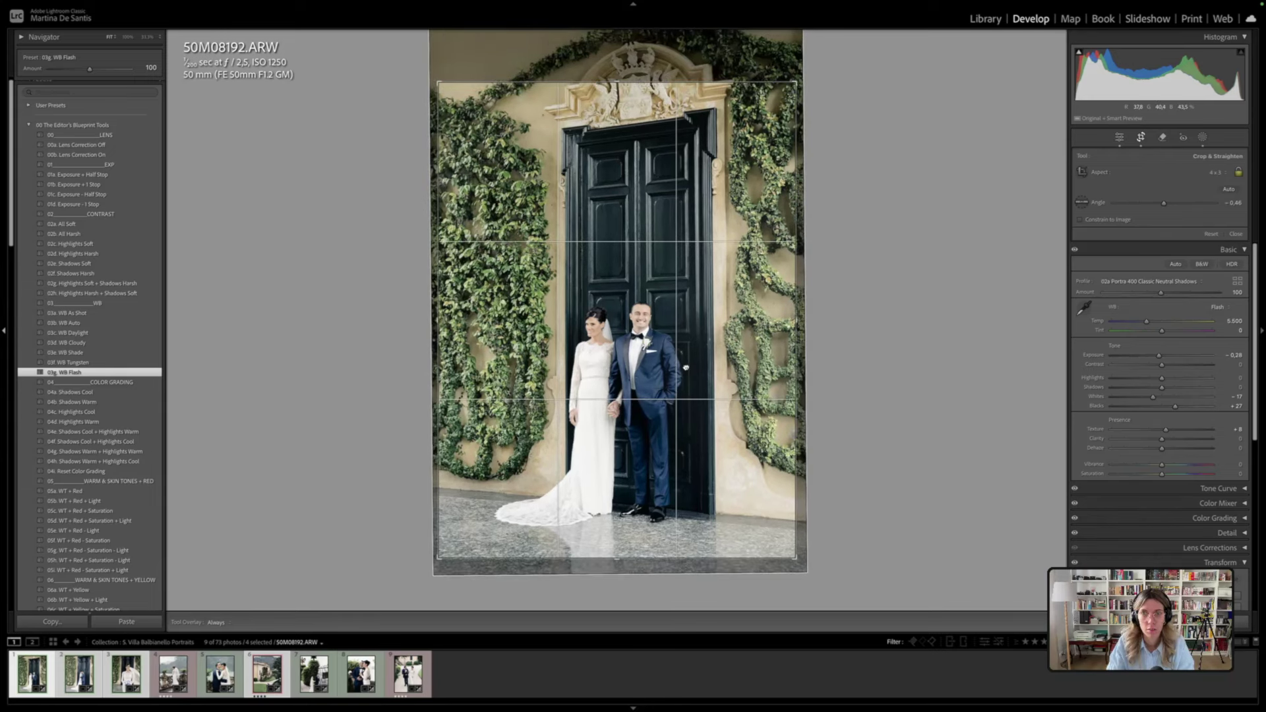
pyautogui.press('Return')
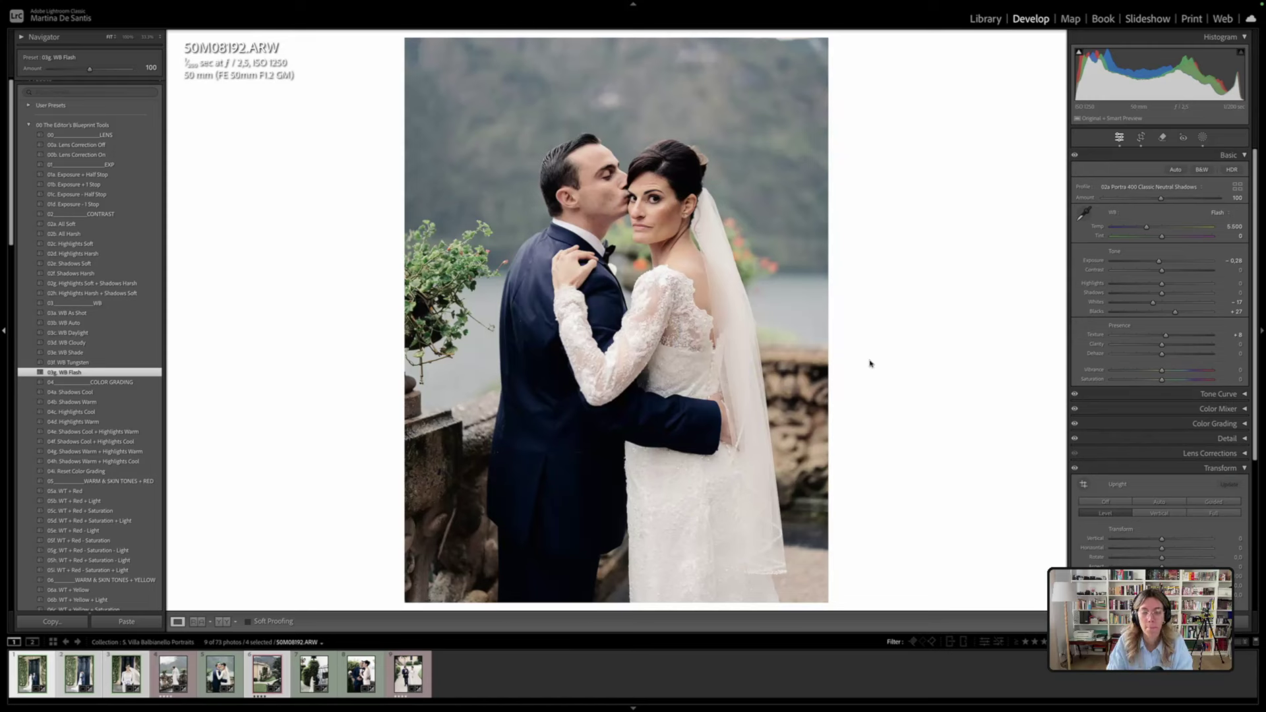
pyautogui.hotkey('shift', 'r')
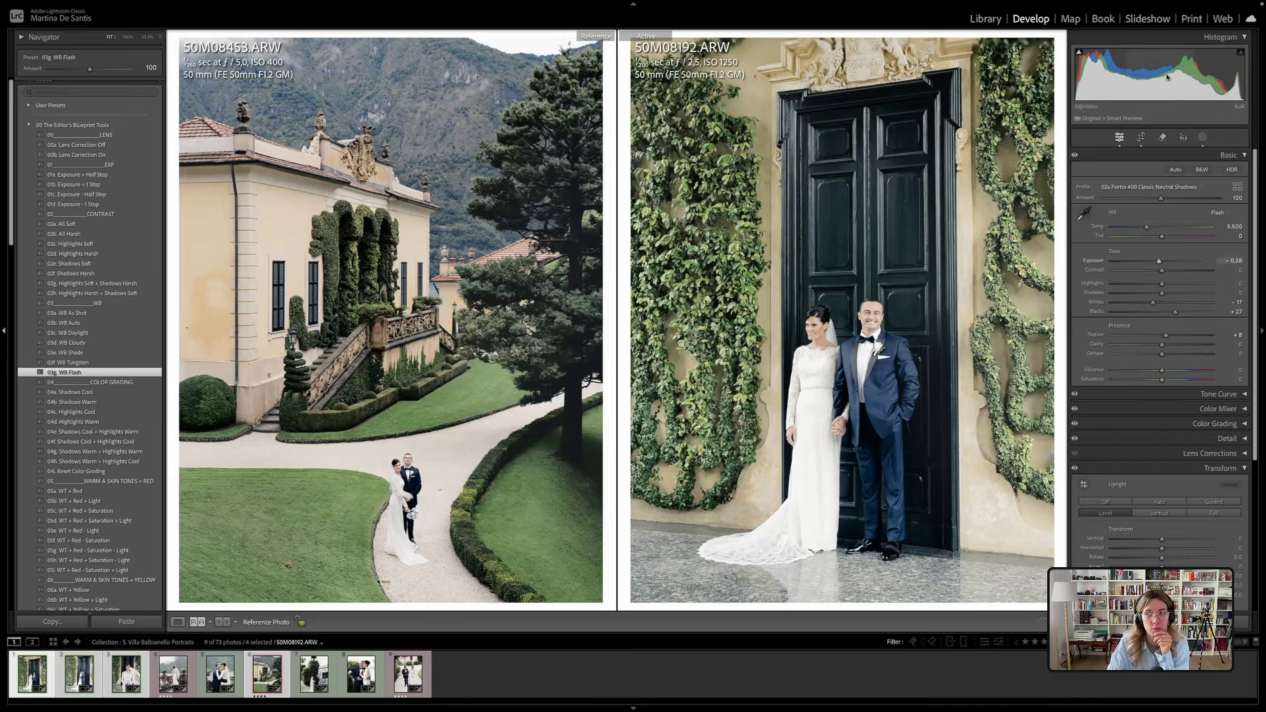
# Set the door portrait's exposure to -0.50 with the Half Stop preset, ease Tint to +4, and check before/after
pyautogui.moveTo(1165, 75); pyautogui.dragTo(1159, 74)
pyautogui.click(97, 194)
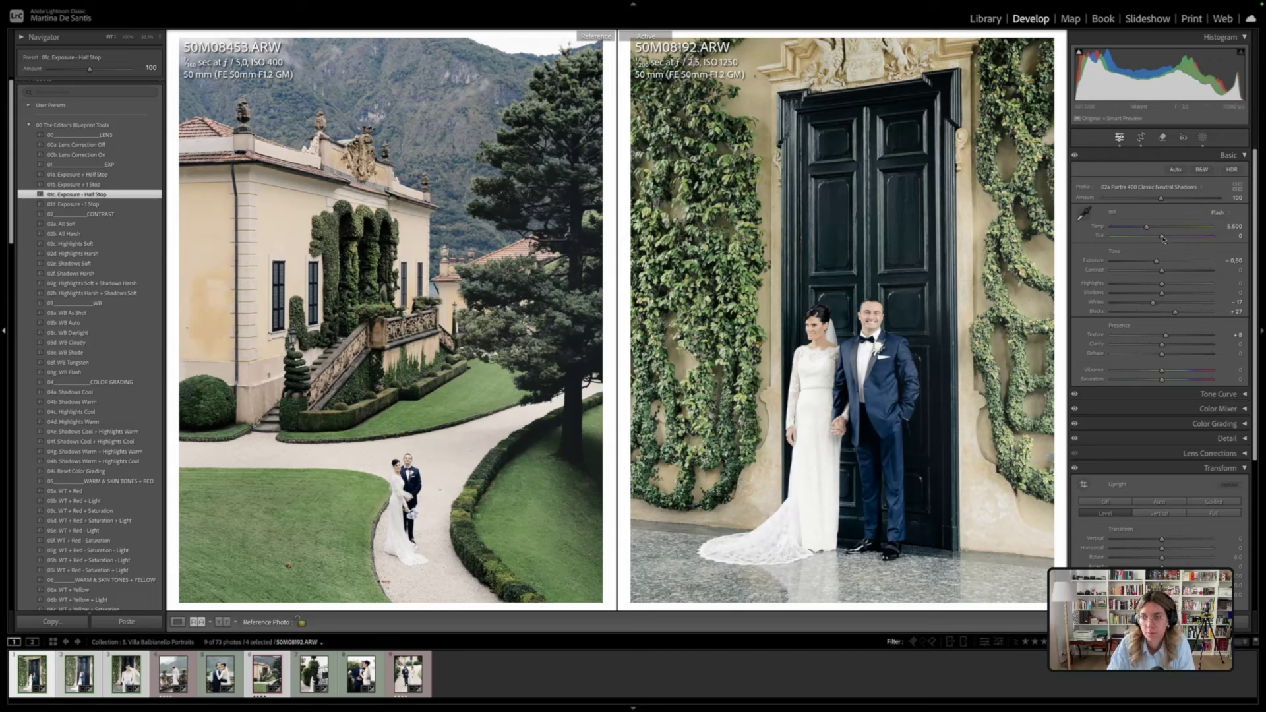
pyautogui.scroll(3, 1163, 239)
pyautogui.scroll(1, 1164, 239)
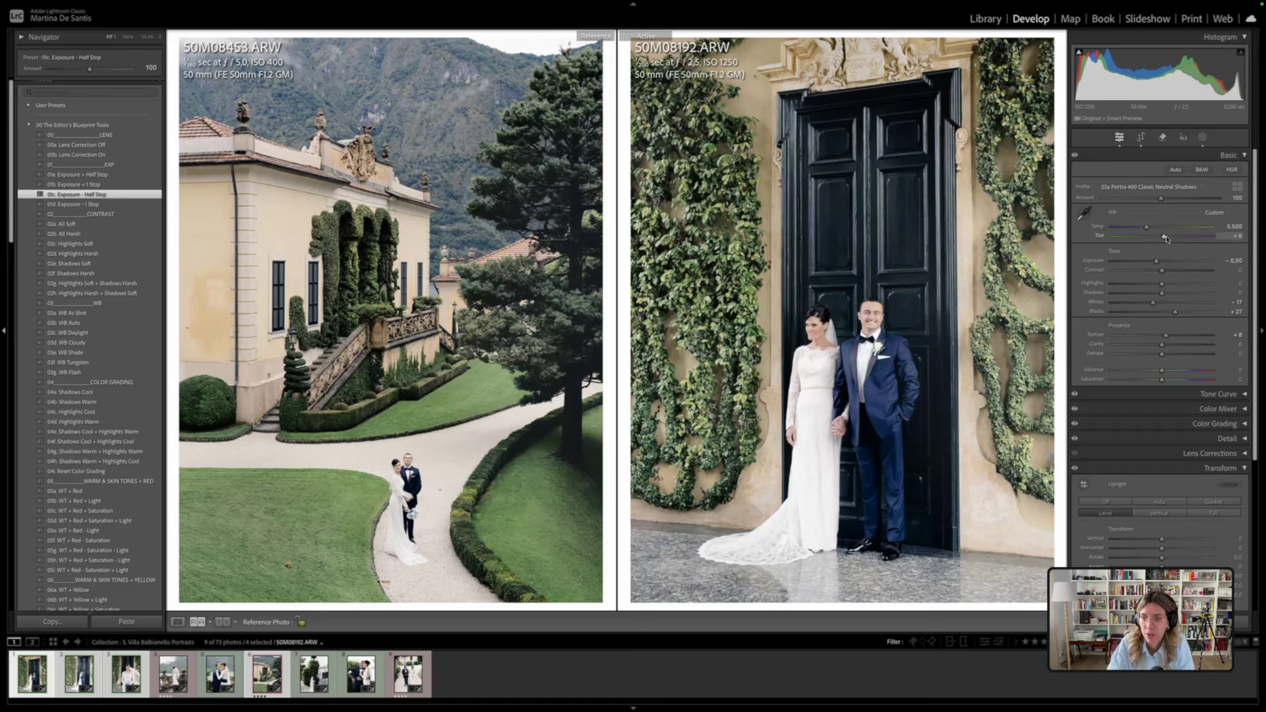
pyautogui.moveTo(1167, 239); pyautogui.dragTo(1164, 239)
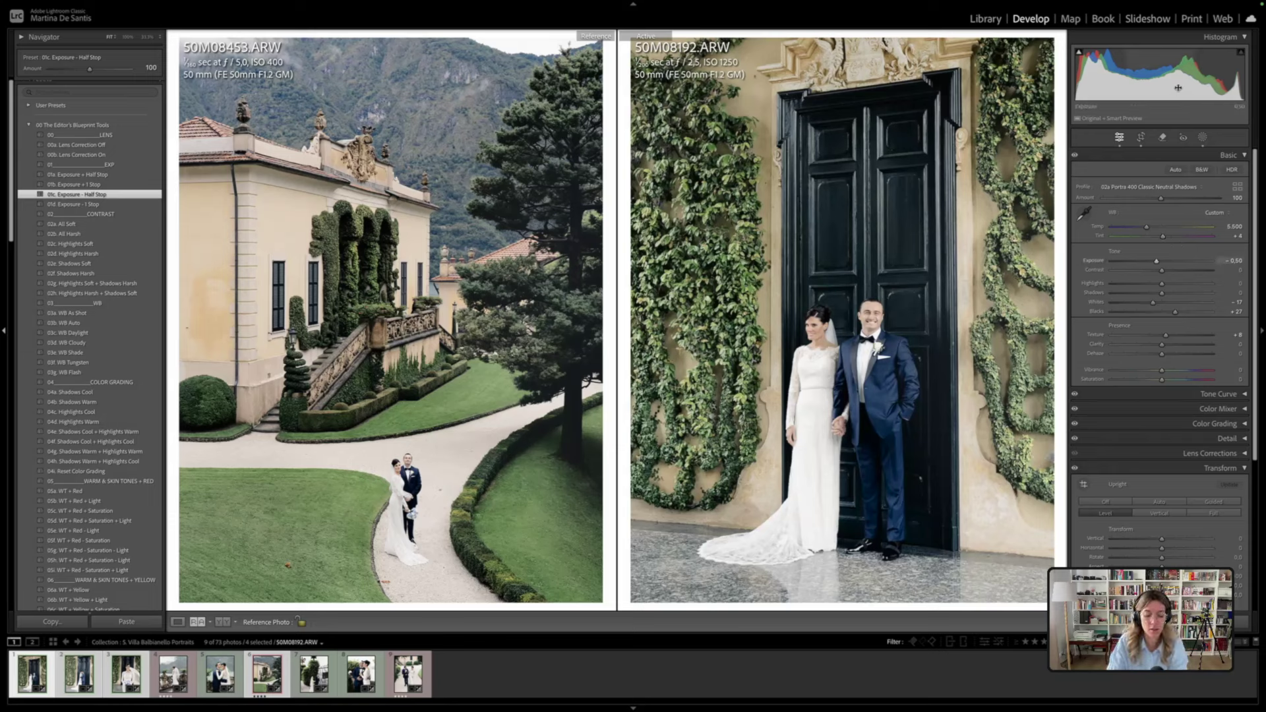
pyautogui.press('\\')
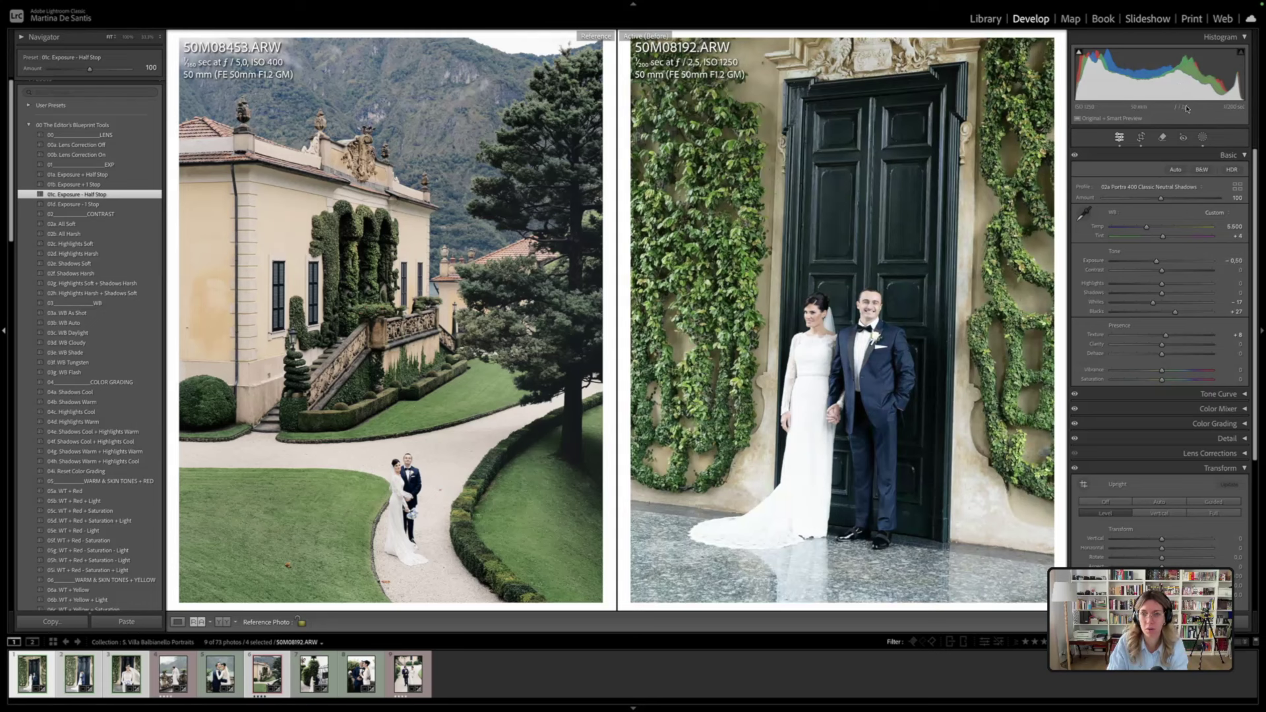
pyautogui.press('\\')
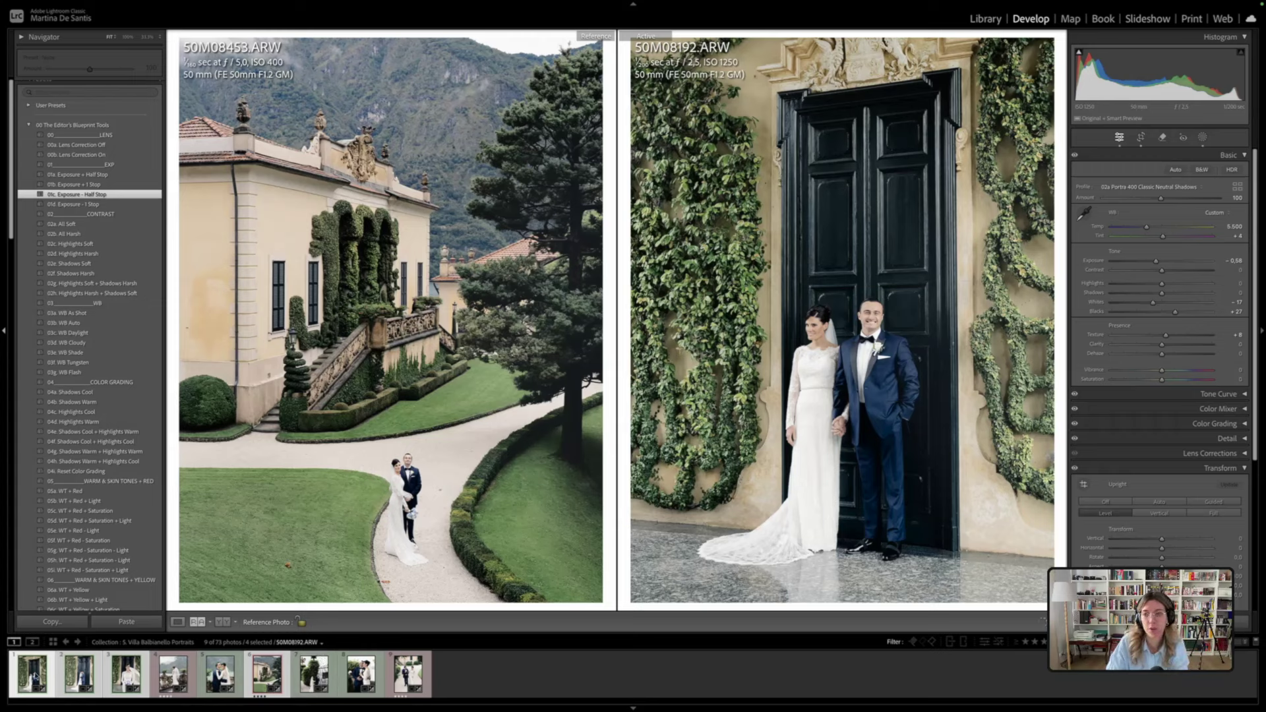
# Drop one photo from the selection and paste the copied settings onto the rest, replacing existing masks
pyautogui.keyDown('ctrl'); pyautogui.click(134, 676); pyautogui.keyUp('ctrl')
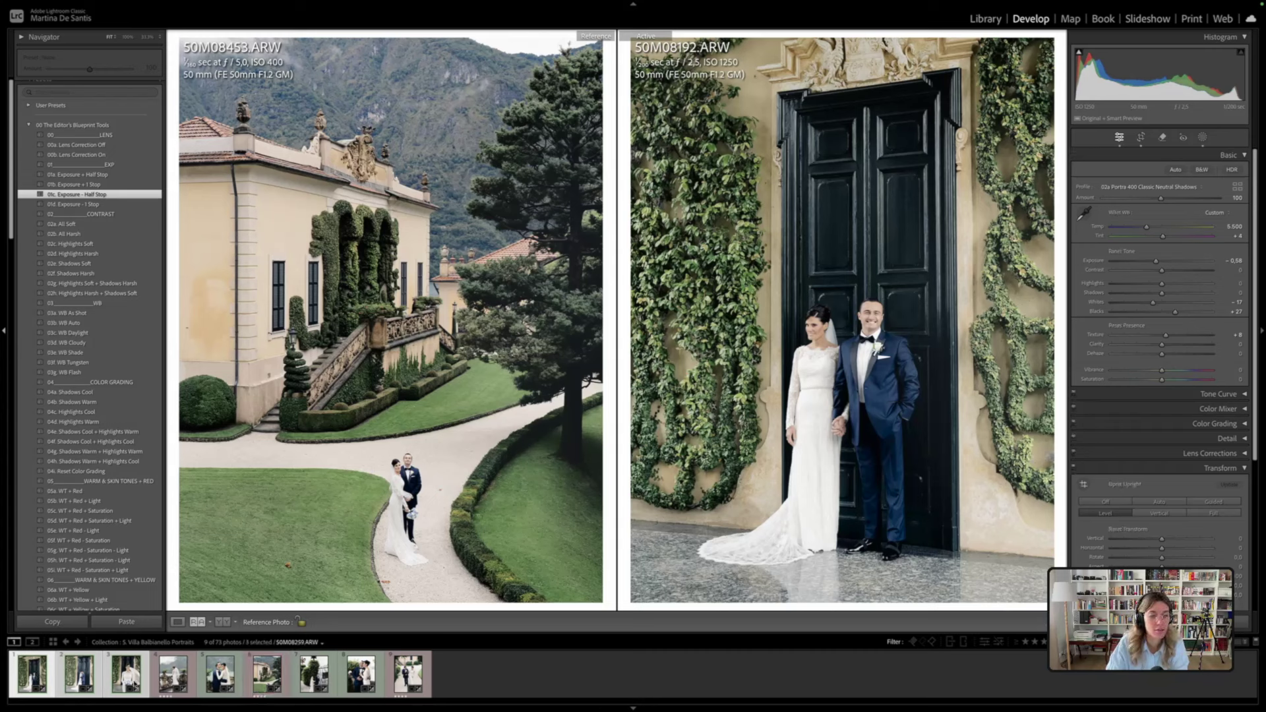
pyautogui.press('super+shift+v')
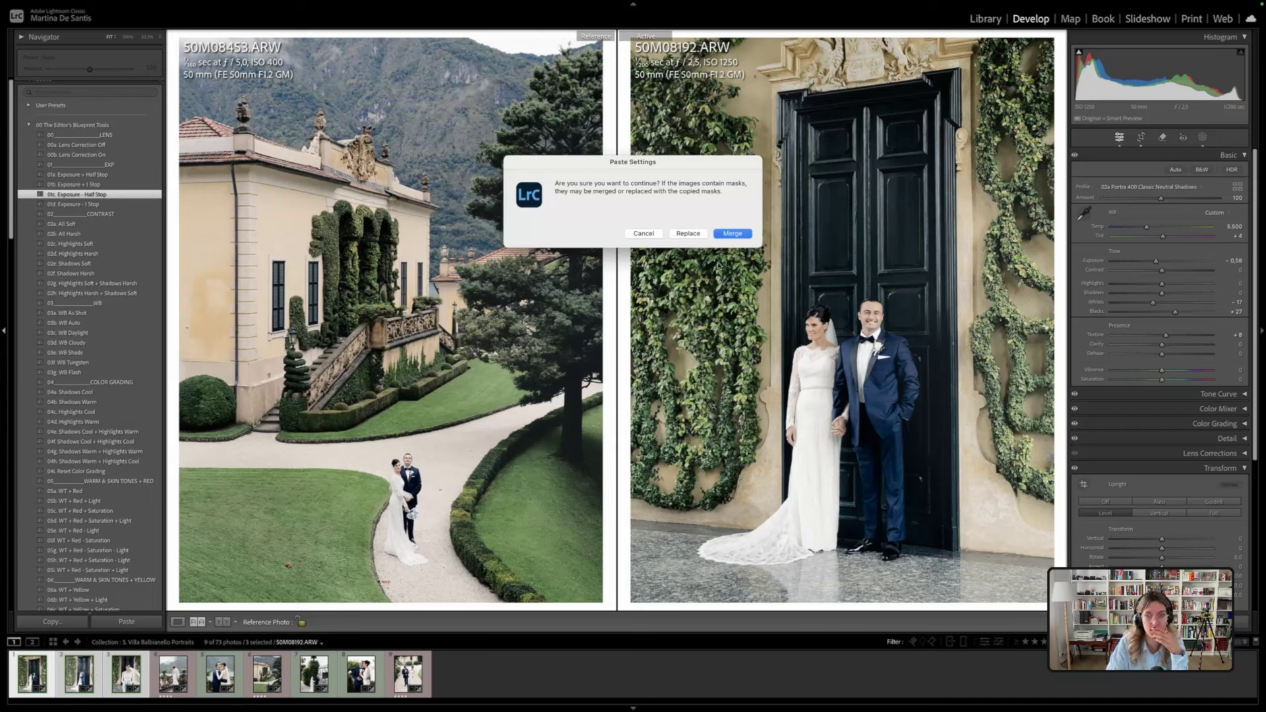
pyautogui.click(689, 234)
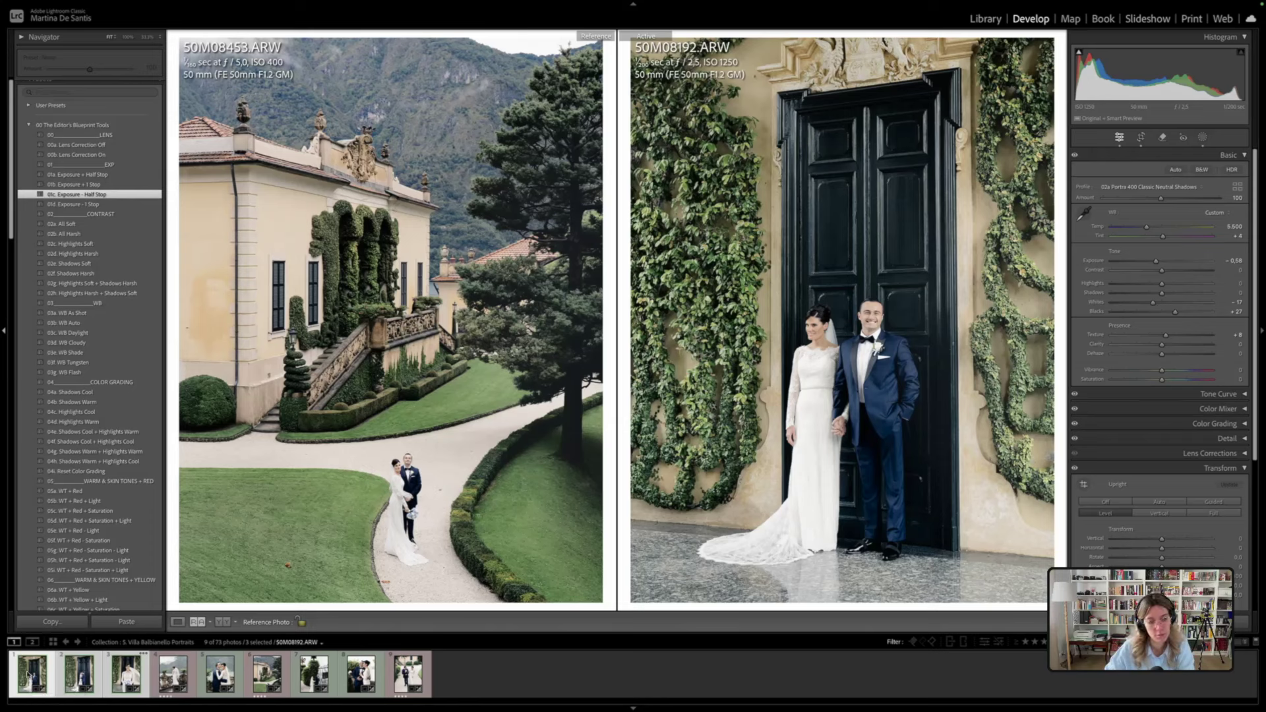
# Select door portrait 50M08192 alone, then bring up kissing-couple shot 50M08207
pyautogui.click(173, 673)
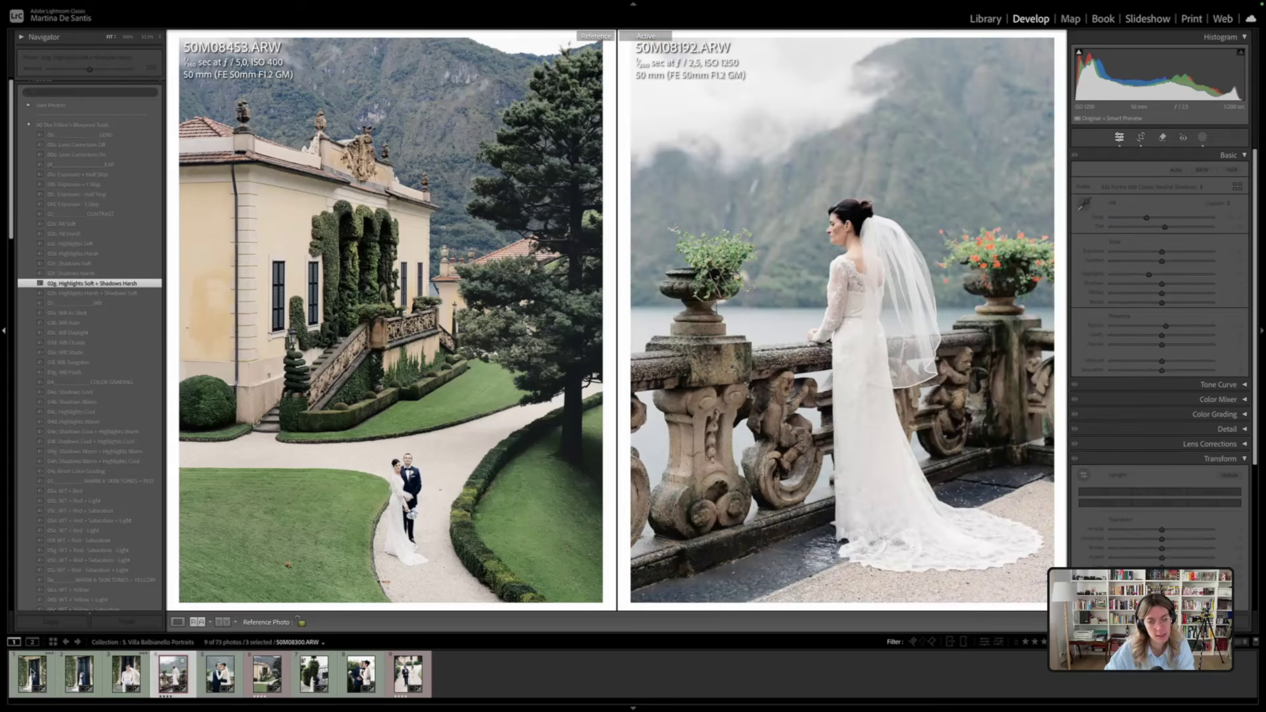
pyautogui.click(32, 672)
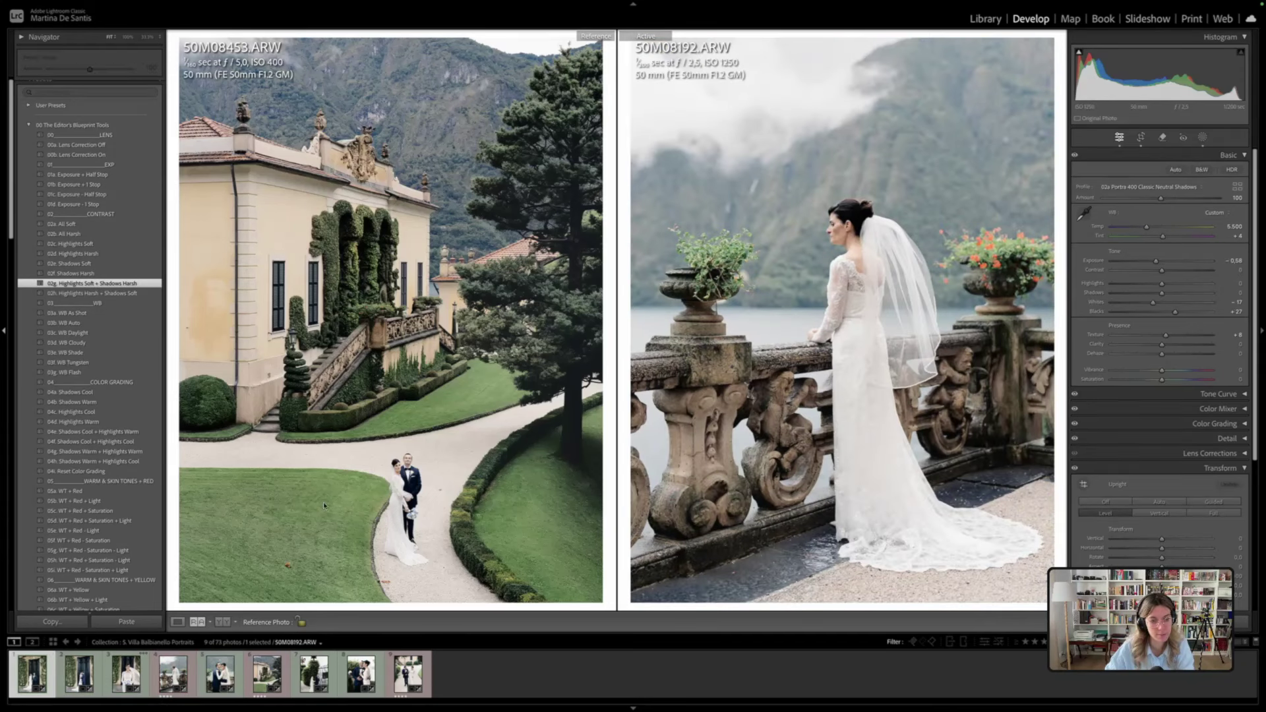
pyautogui.click(66, 674)
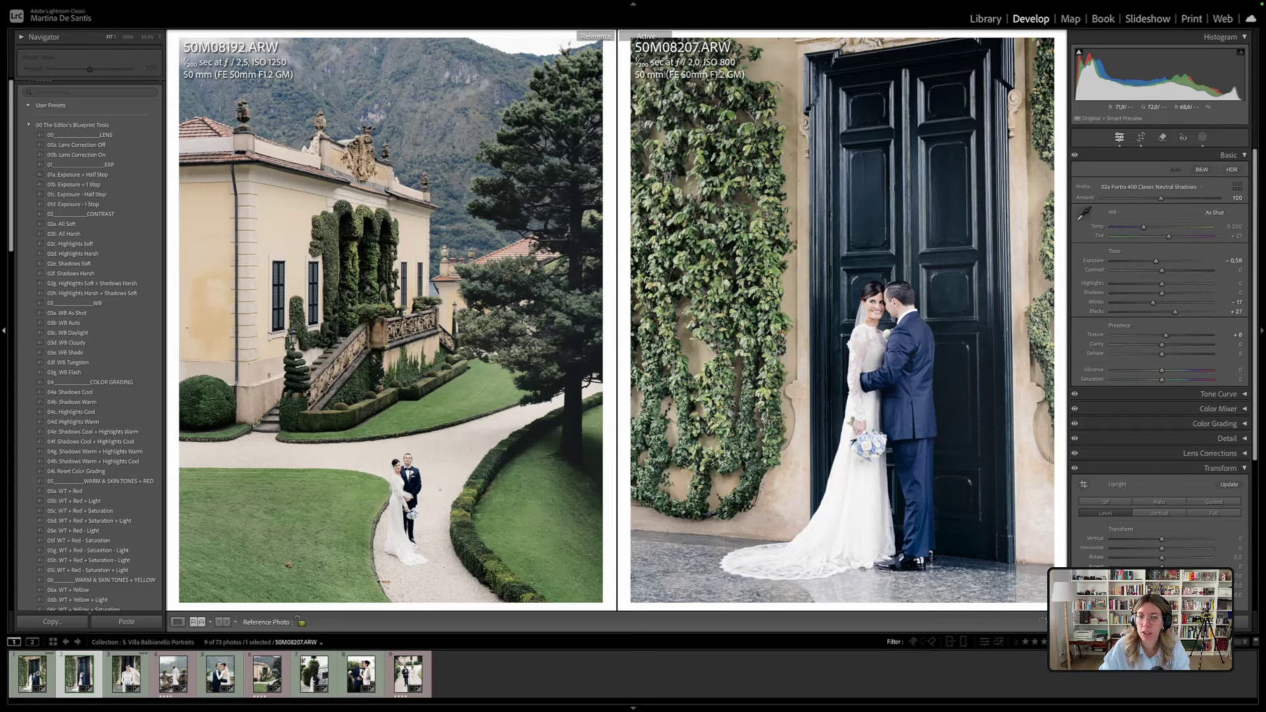
# Make door portrait 50M08192 the reference and sync its settings to 50M08207, merging masks
pyautogui.moveTo(32, 673); pyautogui.dragTo(389, 316)
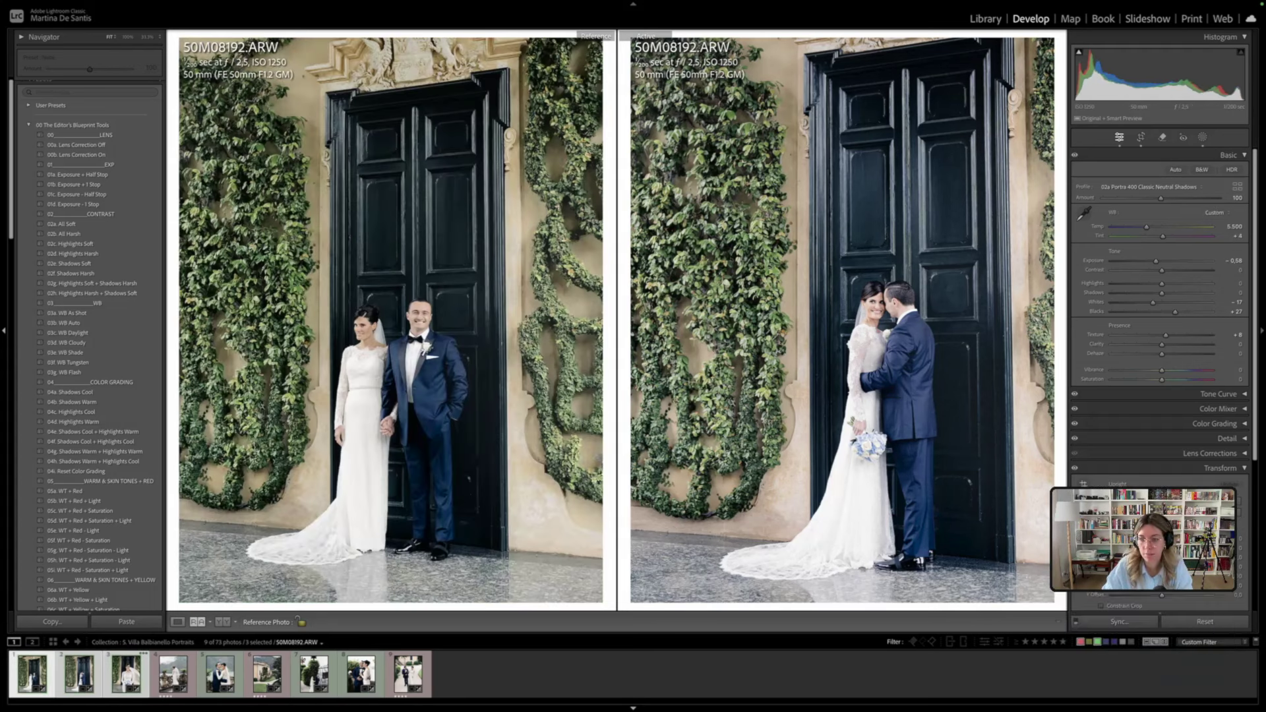
pyautogui.click(1134, 625)
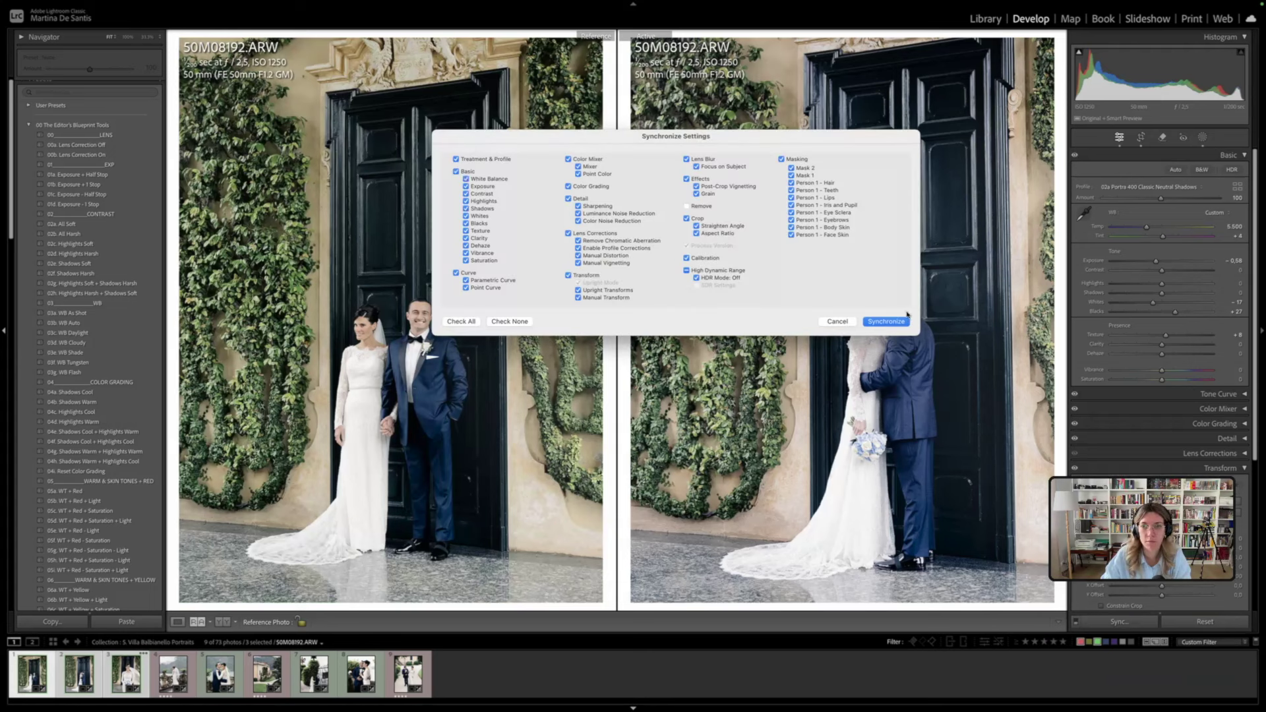
pyautogui.press('Return')
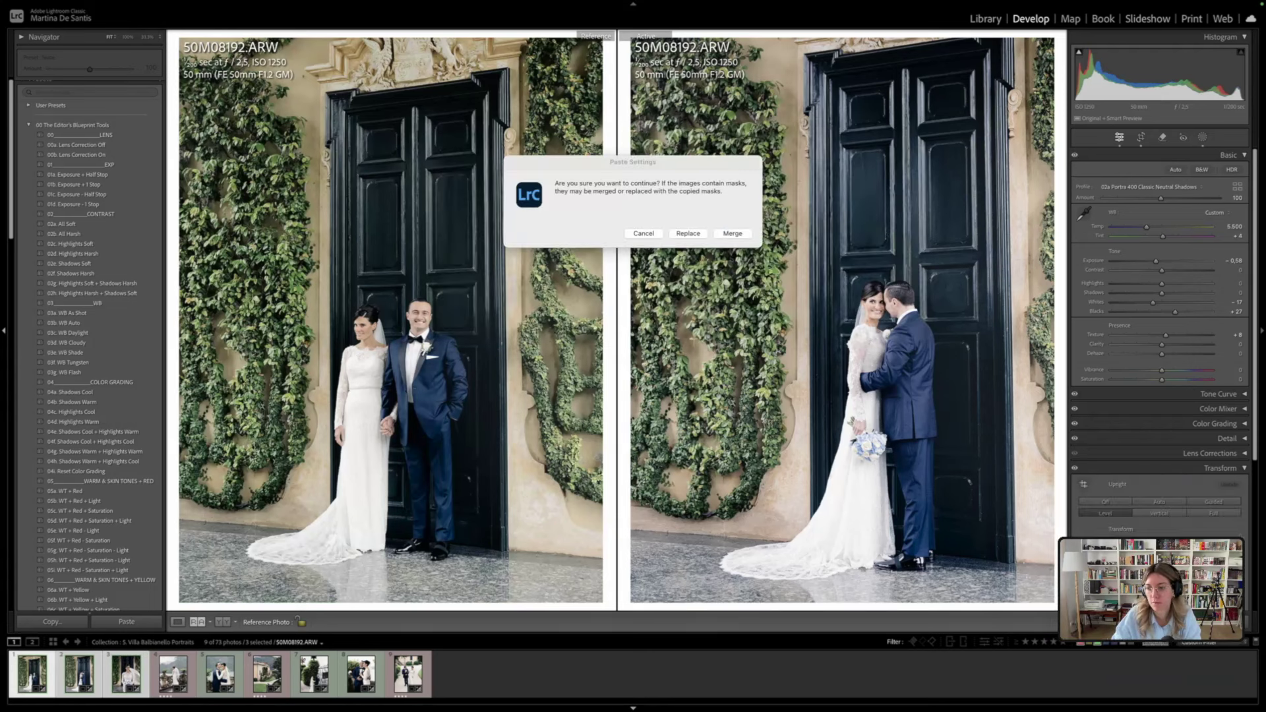
pyautogui.press('Return')
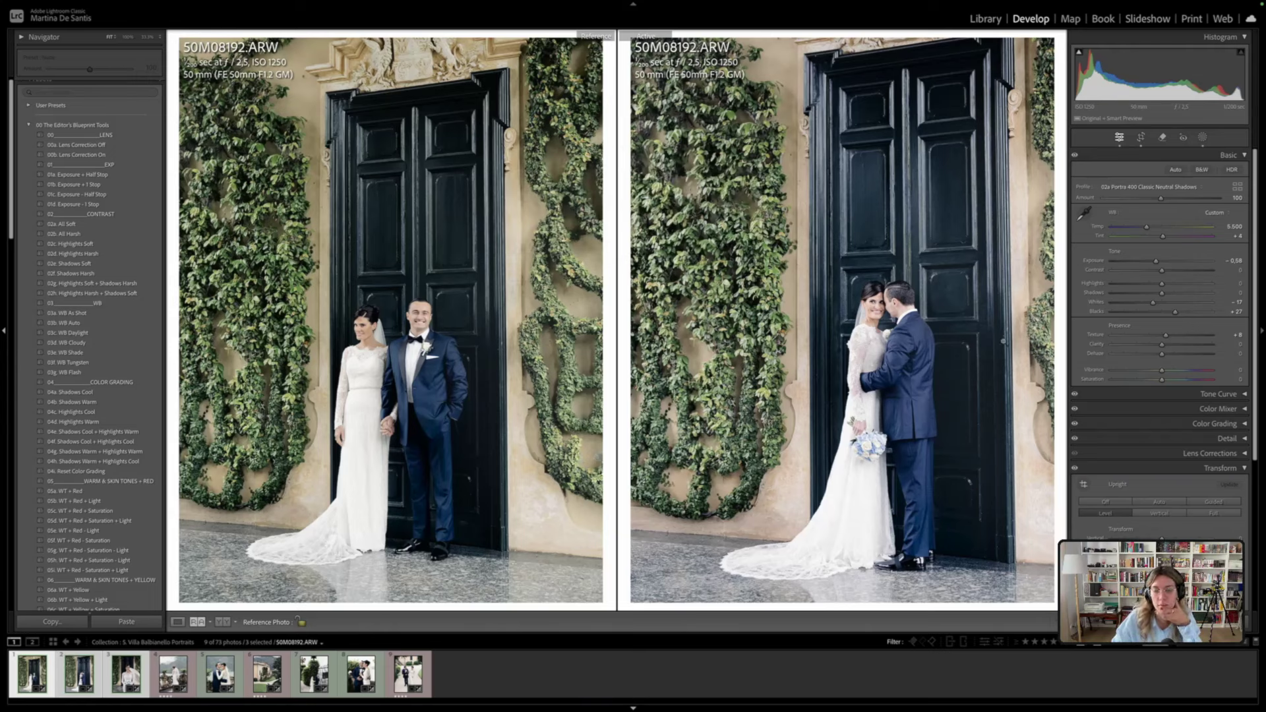
# Compare against the door portrait and warm 50M08207's white balance to about Temp 5,590, Tint +4
pyautogui.press('Left')
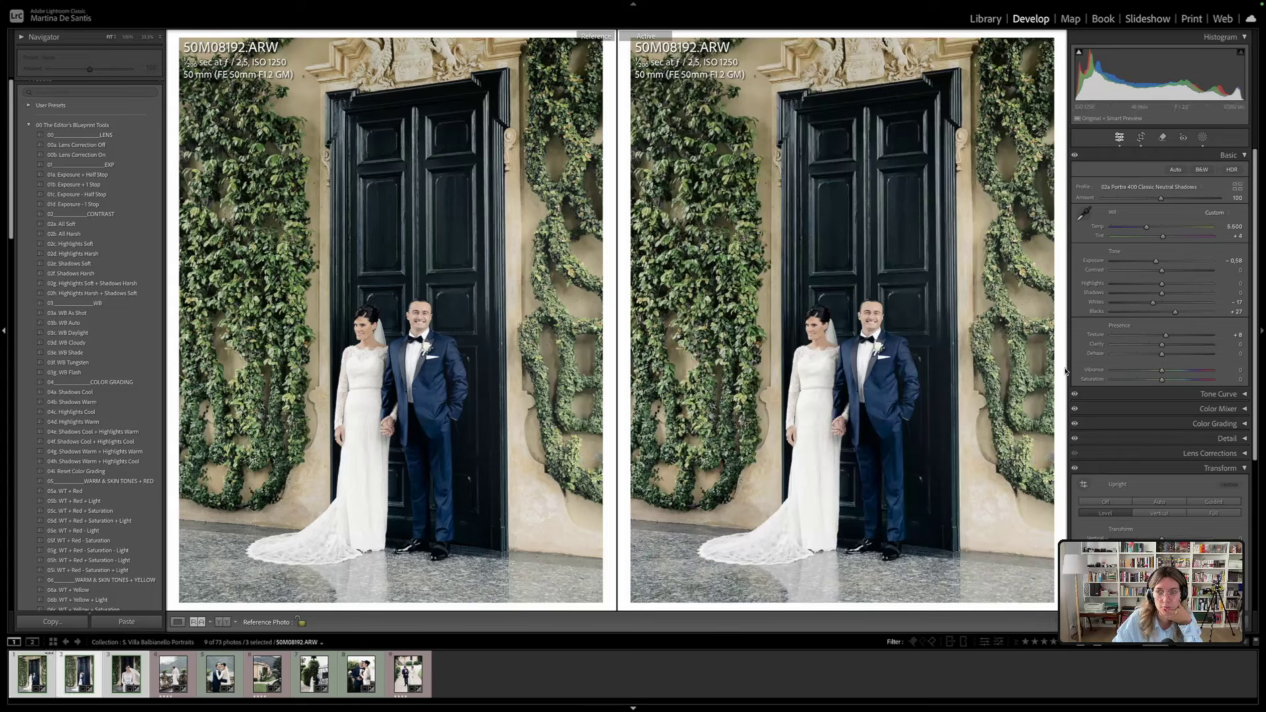
pyautogui.press('Right')
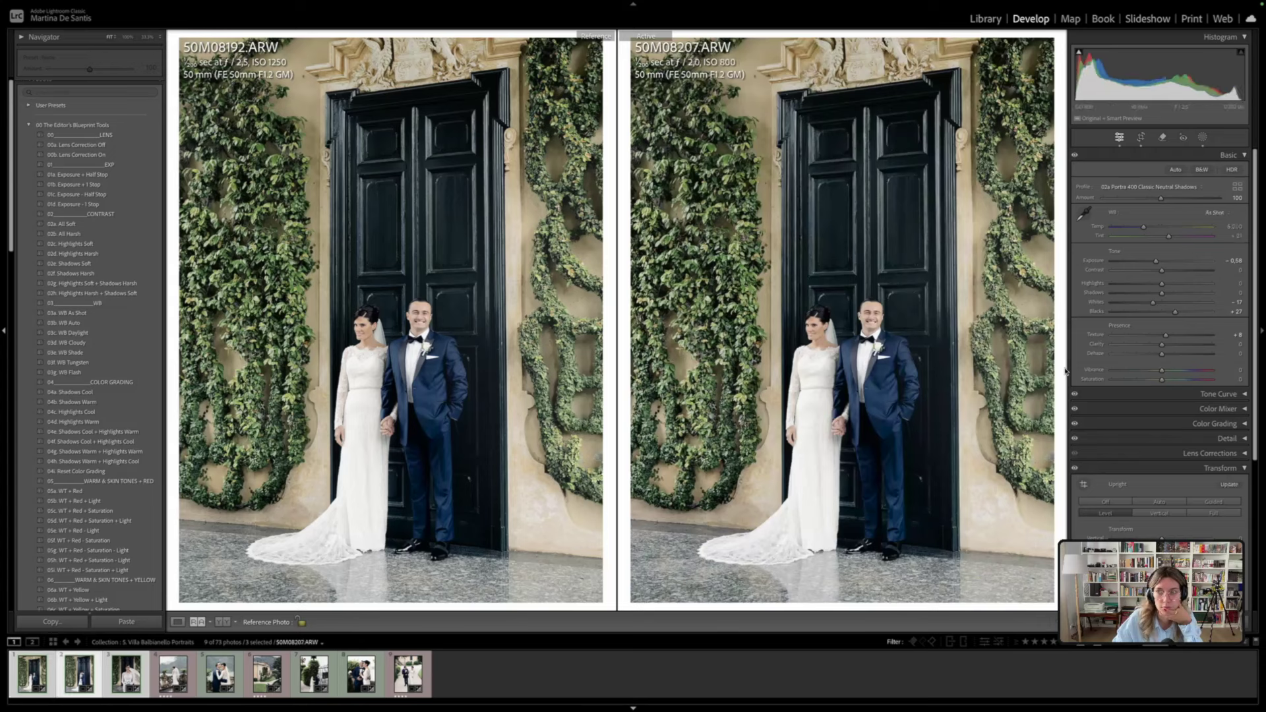
pyautogui.press('Left')
pyautogui.press('Right')
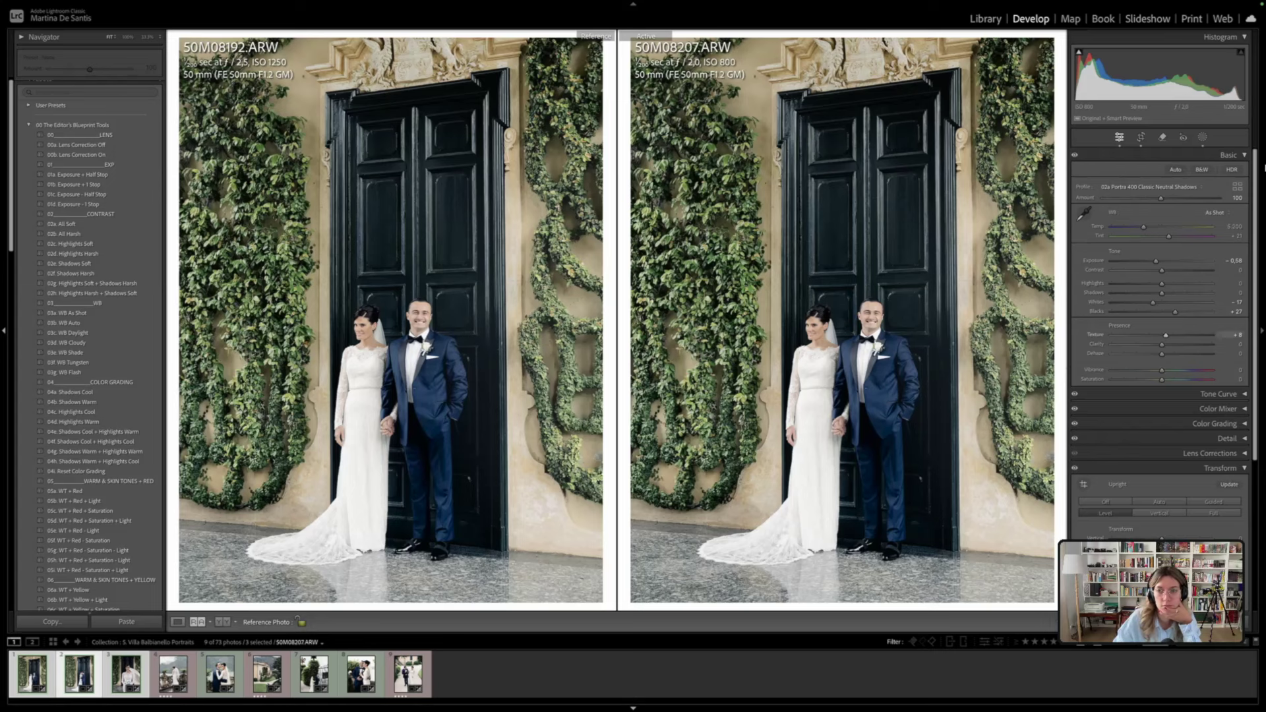
pyautogui.moveTo(1143, 228); pyautogui.dragTo(1162, 239)
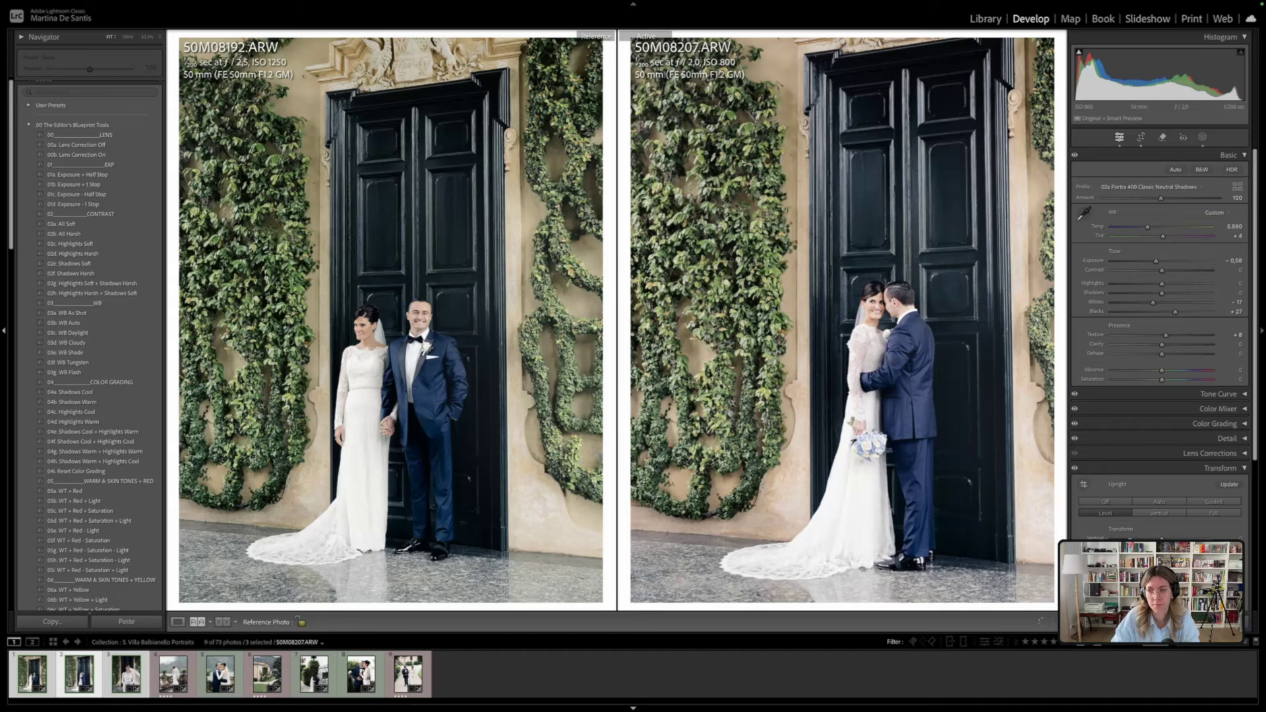
# Turn Upright off and straighten 50M08207 to about 0.74°, returning to Reference View
pyautogui.click(1115, 504)
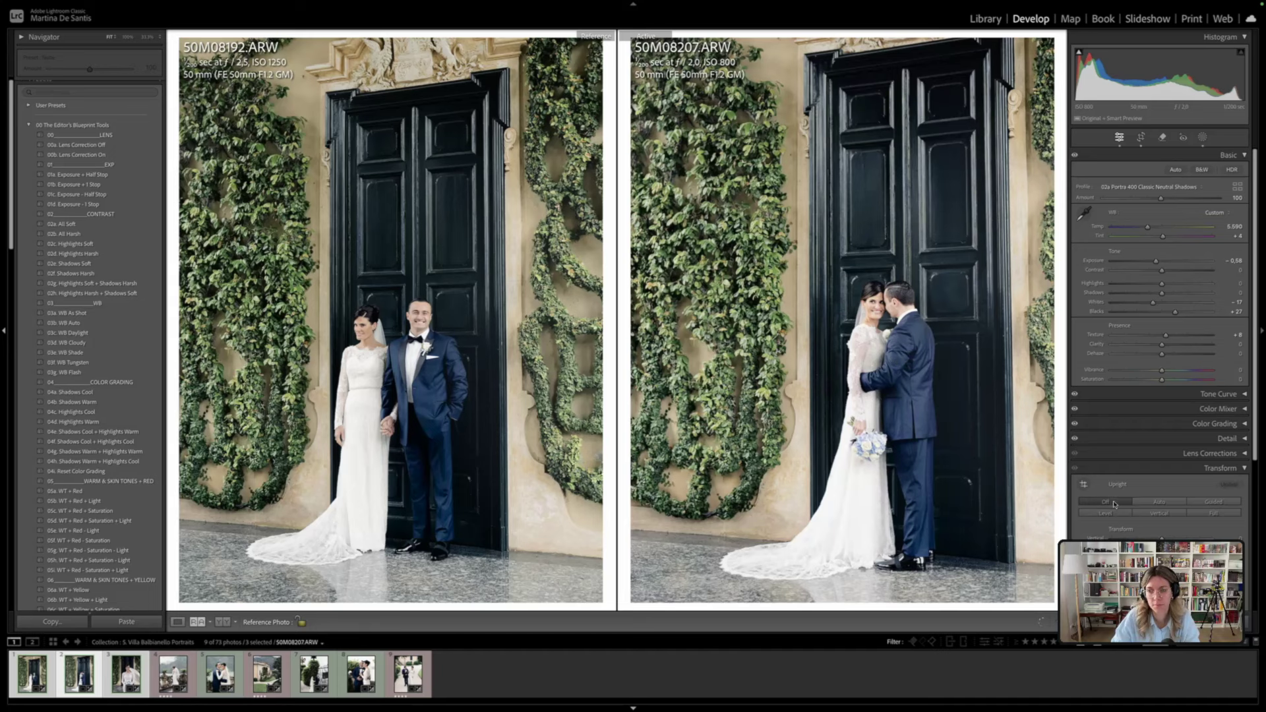
pyautogui.press('r')
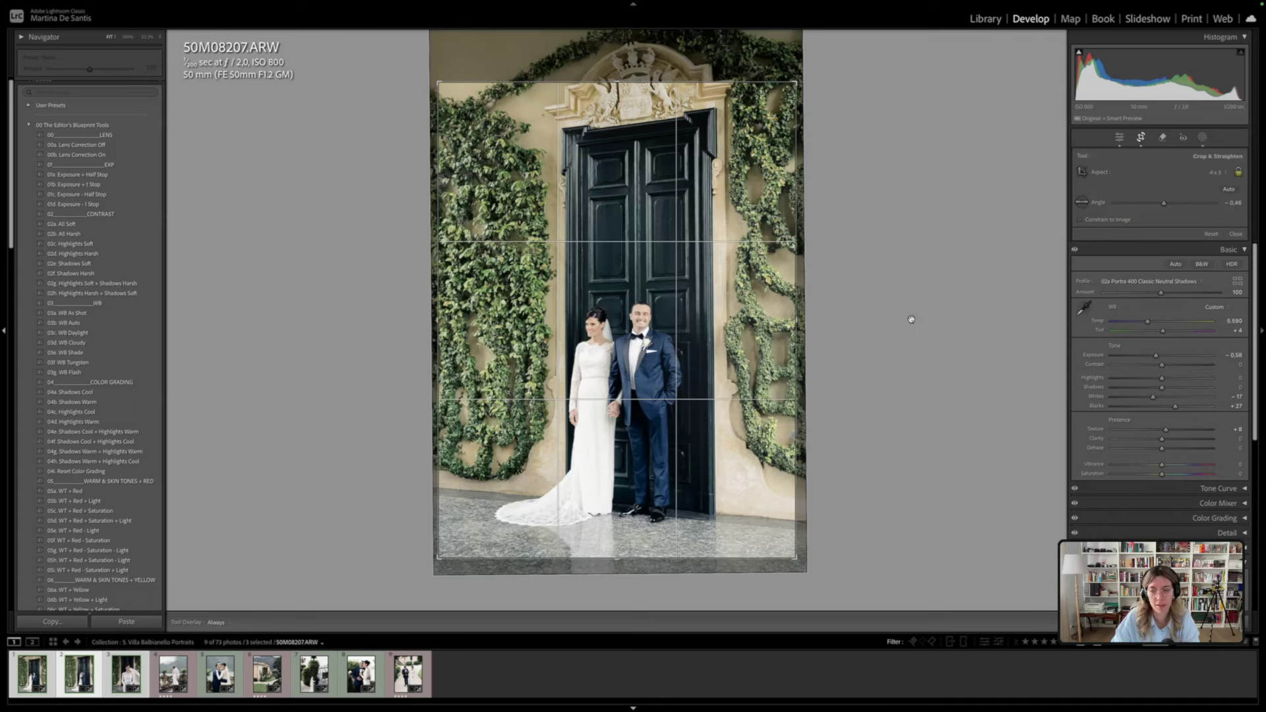
pyautogui.moveTo(955, 313); pyautogui.dragTo(952, 319)
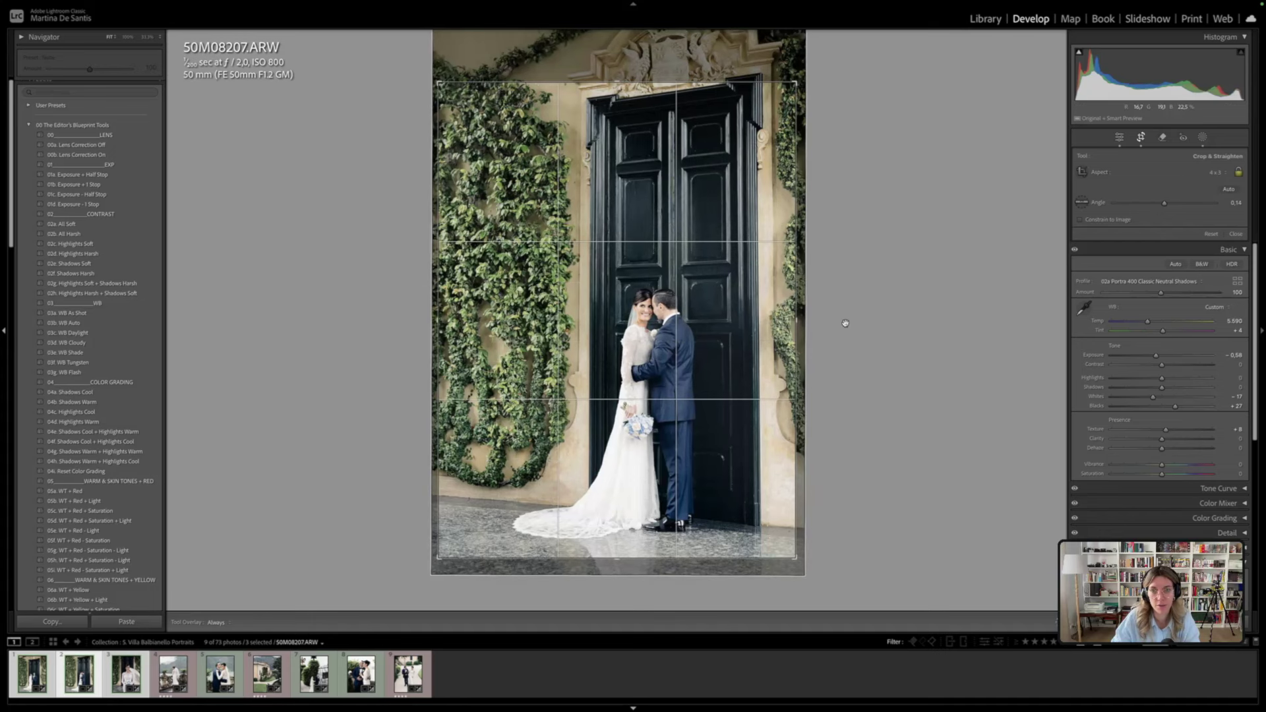
pyautogui.hotkey('shift', 'r')
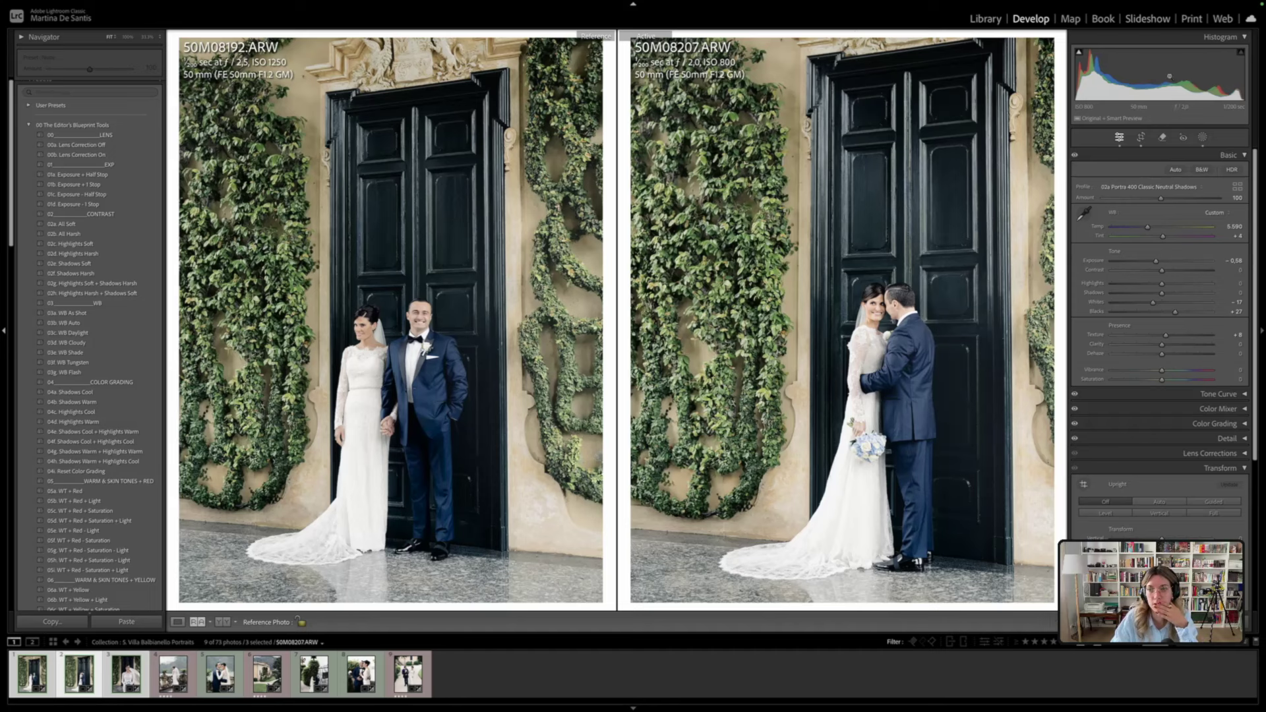
# Lower 50M08207's exposure in two small drags to about -0.70
pyautogui.moveTo(1168, 75); pyautogui.dragTo(1166, 74)
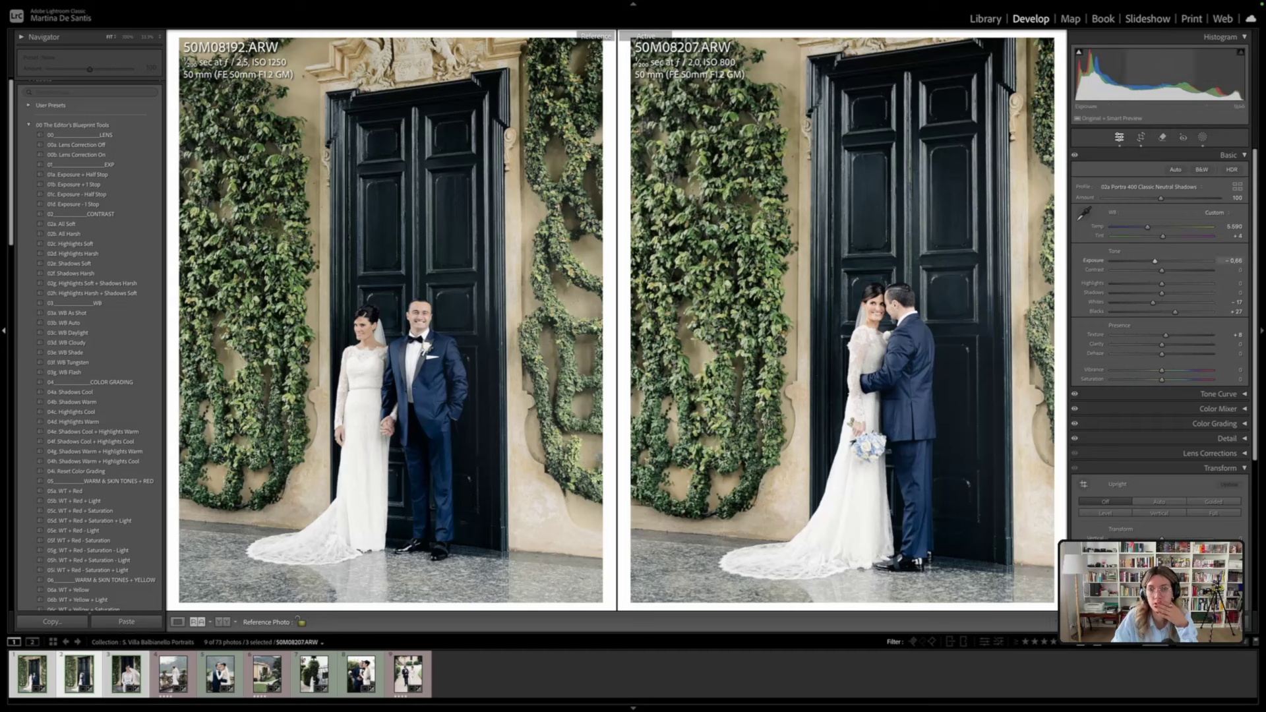
pyautogui.moveTo(1165, 74); pyautogui.dragTo(1161, 74)
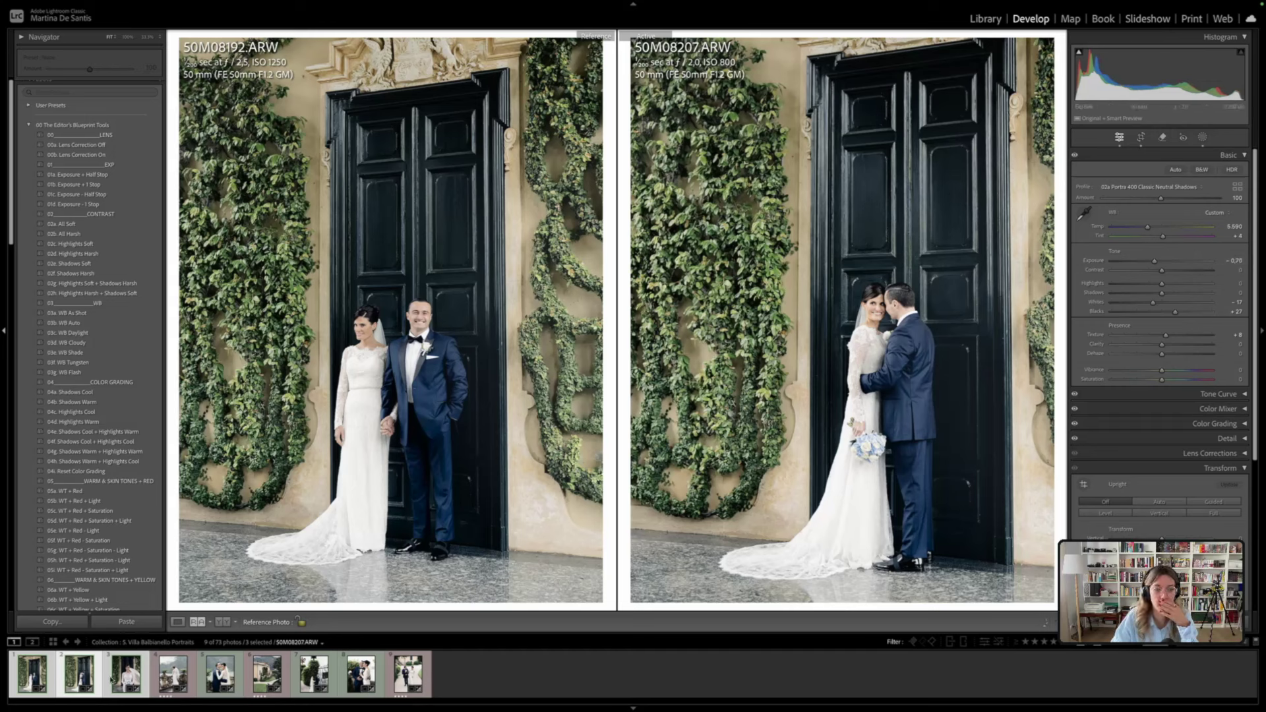
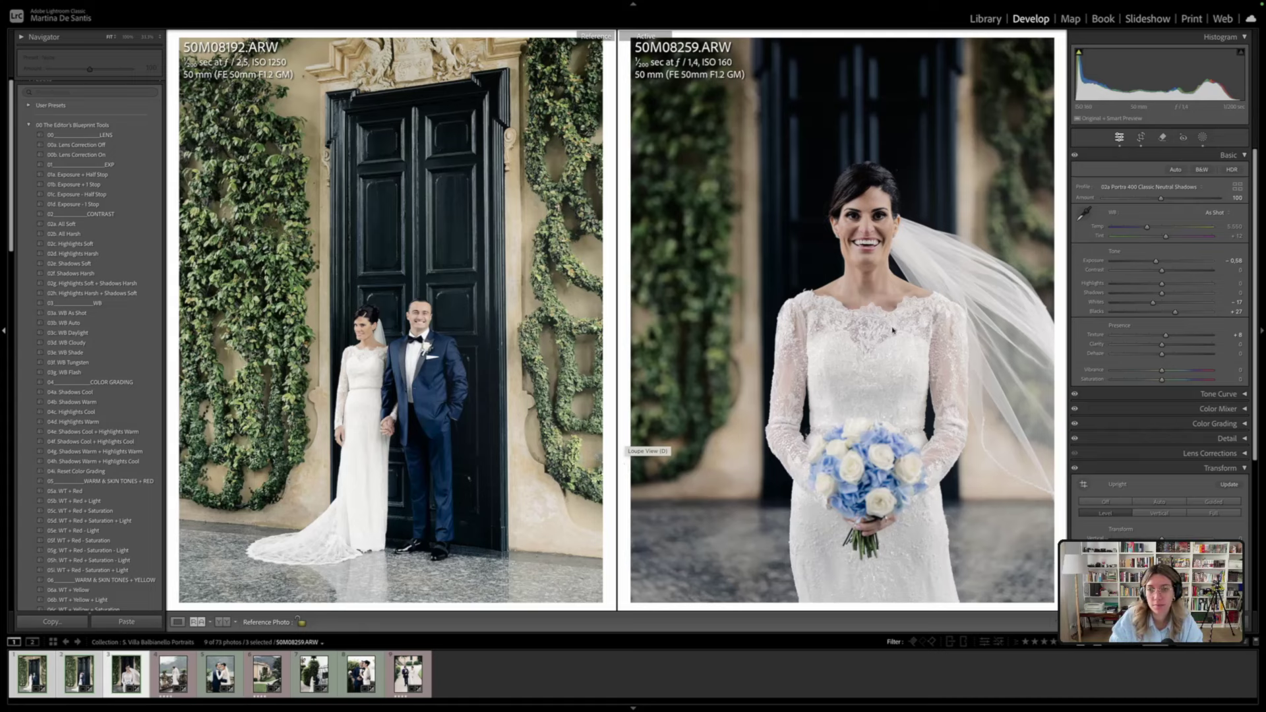
# Tighten the bride-with-bouquet portrait's 4x3 crop from the left and adjust its straightening angle
pyautogui.press('r')
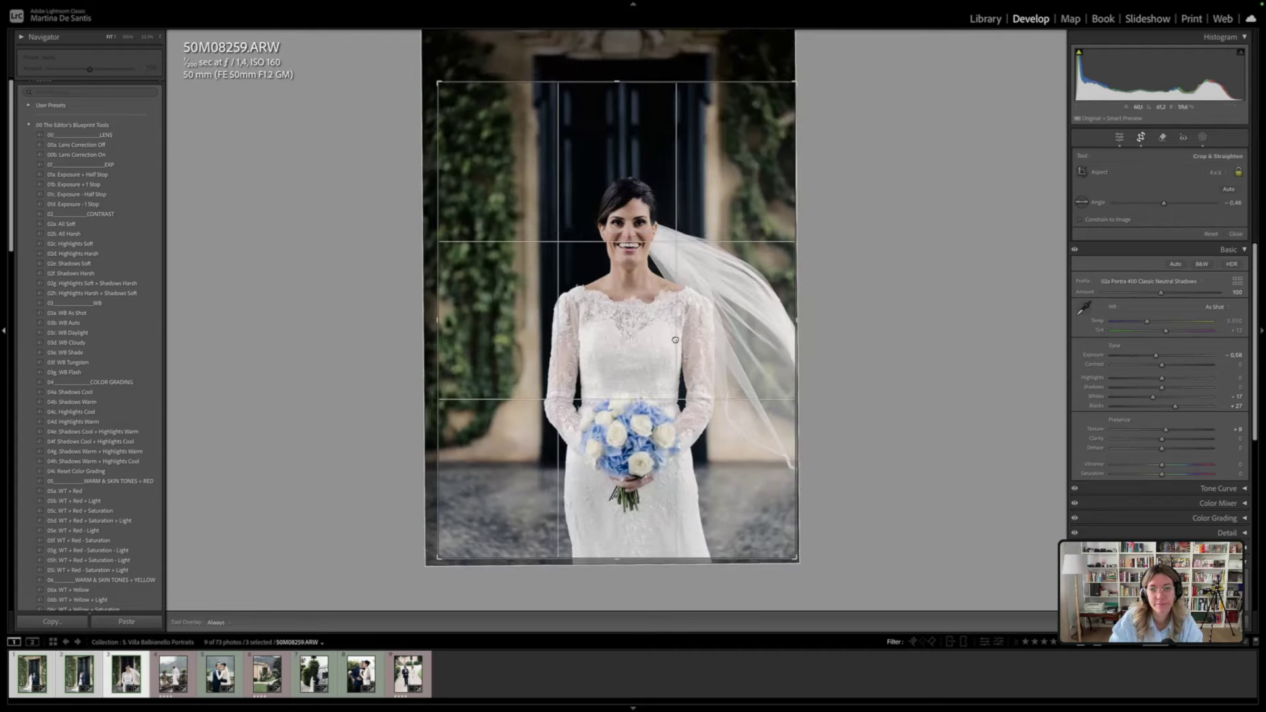
pyautogui.moveTo(436, 195); pyautogui.dragTo(443, 193)
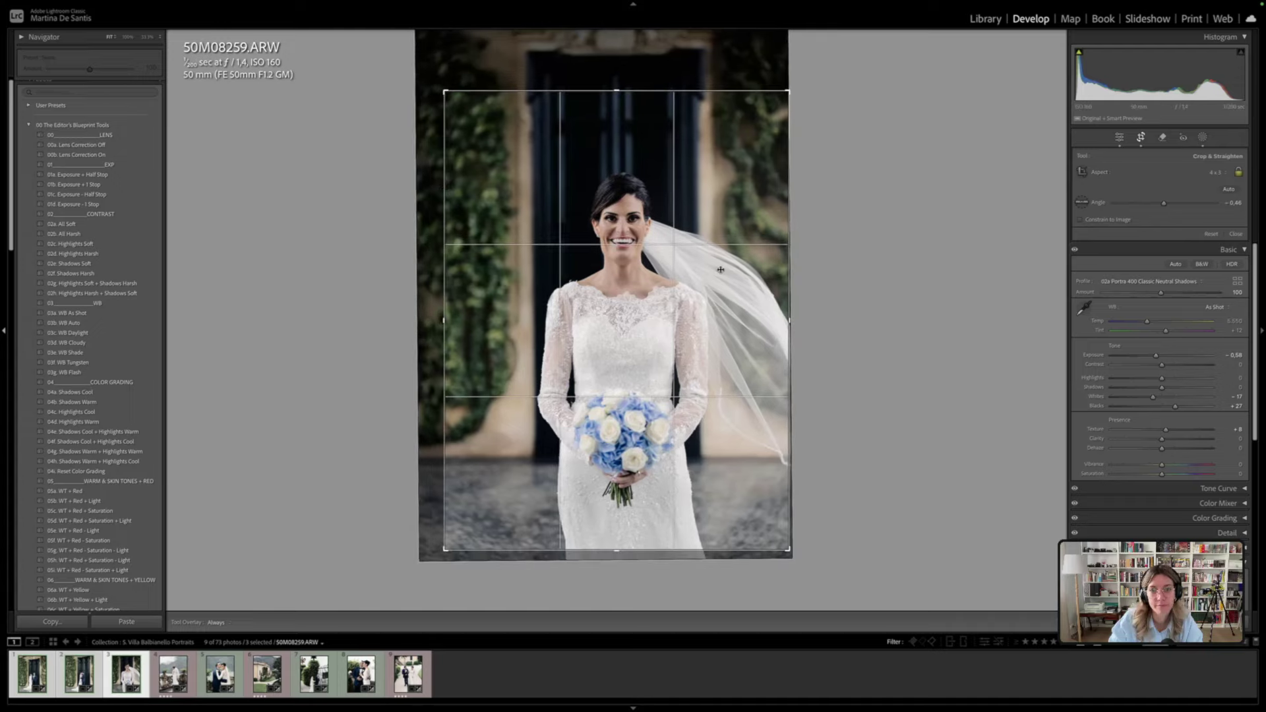
pyautogui.moveTo(900, 306); pyautogui.dragTo(900, 309)
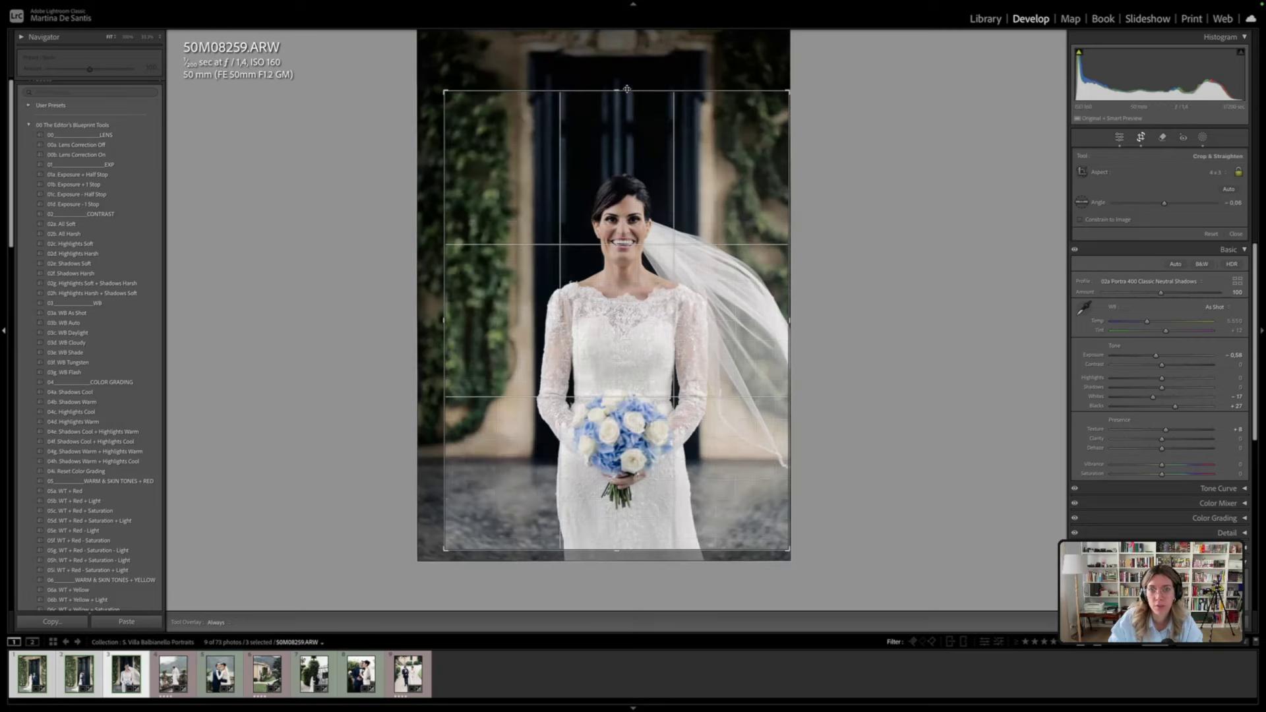
pyautogui.press('Return')
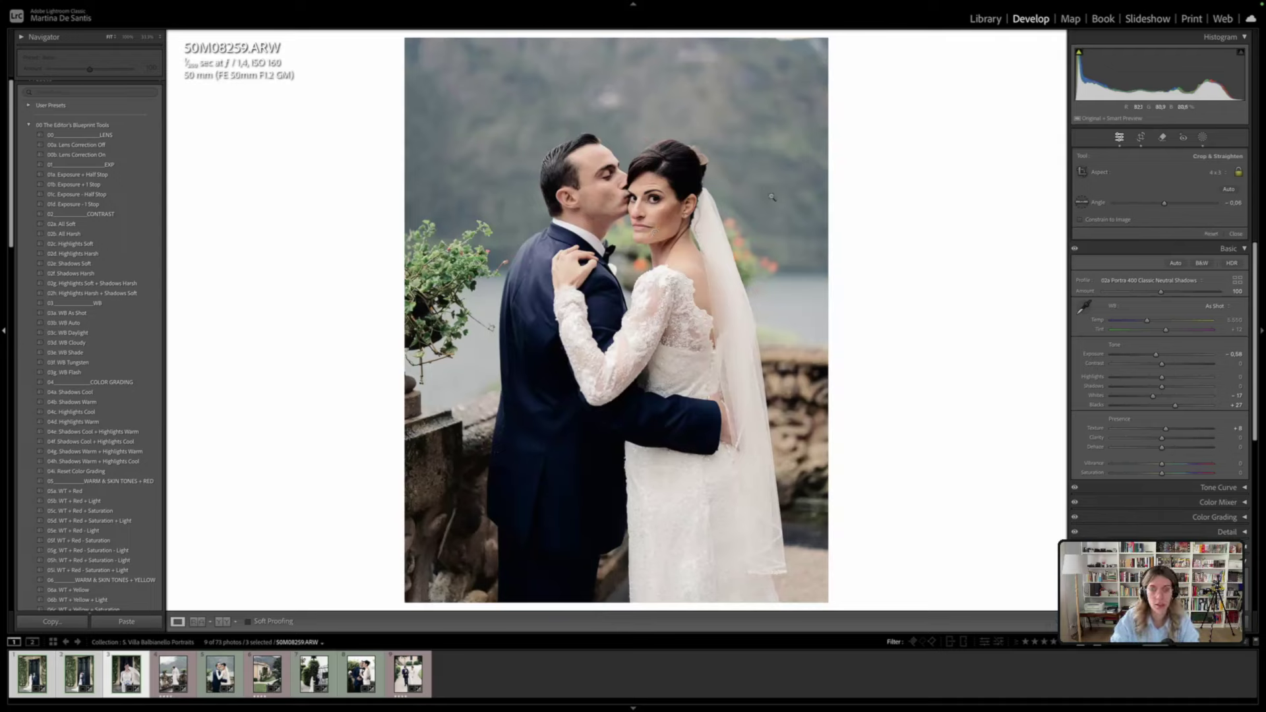
# Compare the portrait against the reference photo, trying and then undoing the WB Flash preset
pyautogui.hotkey('shift', 'r')
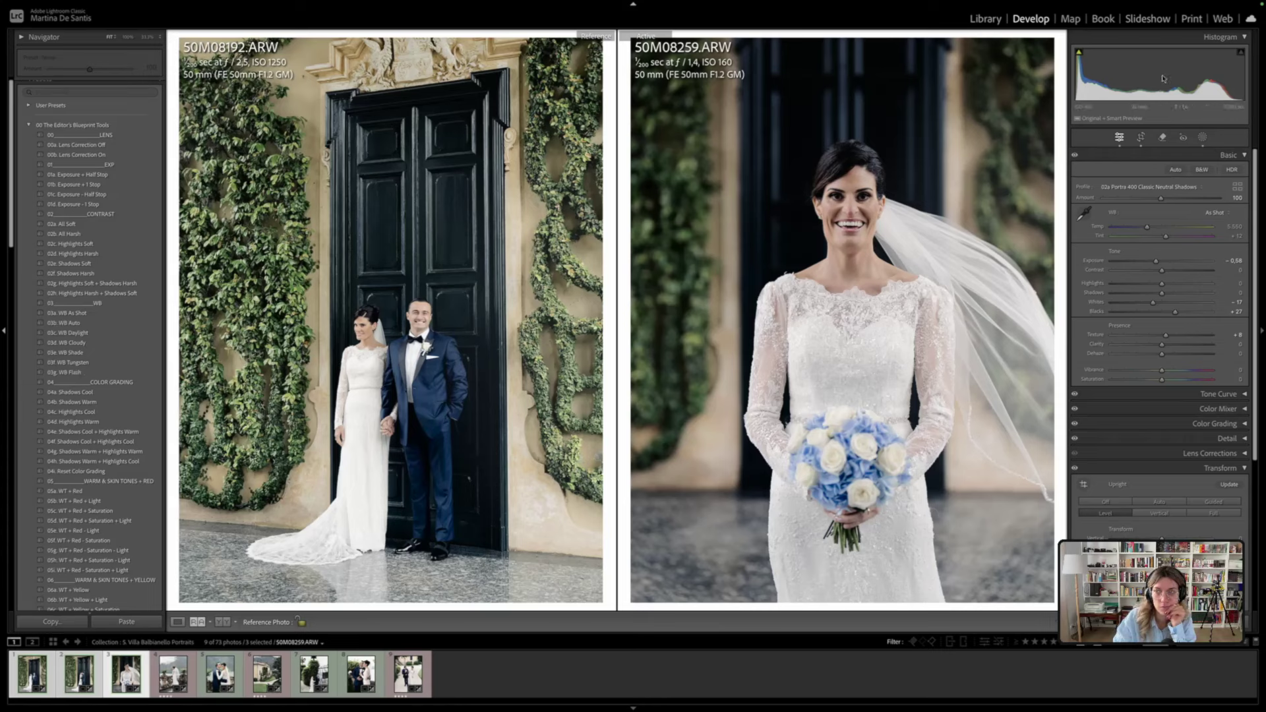
pyautogui.click(80, 373)
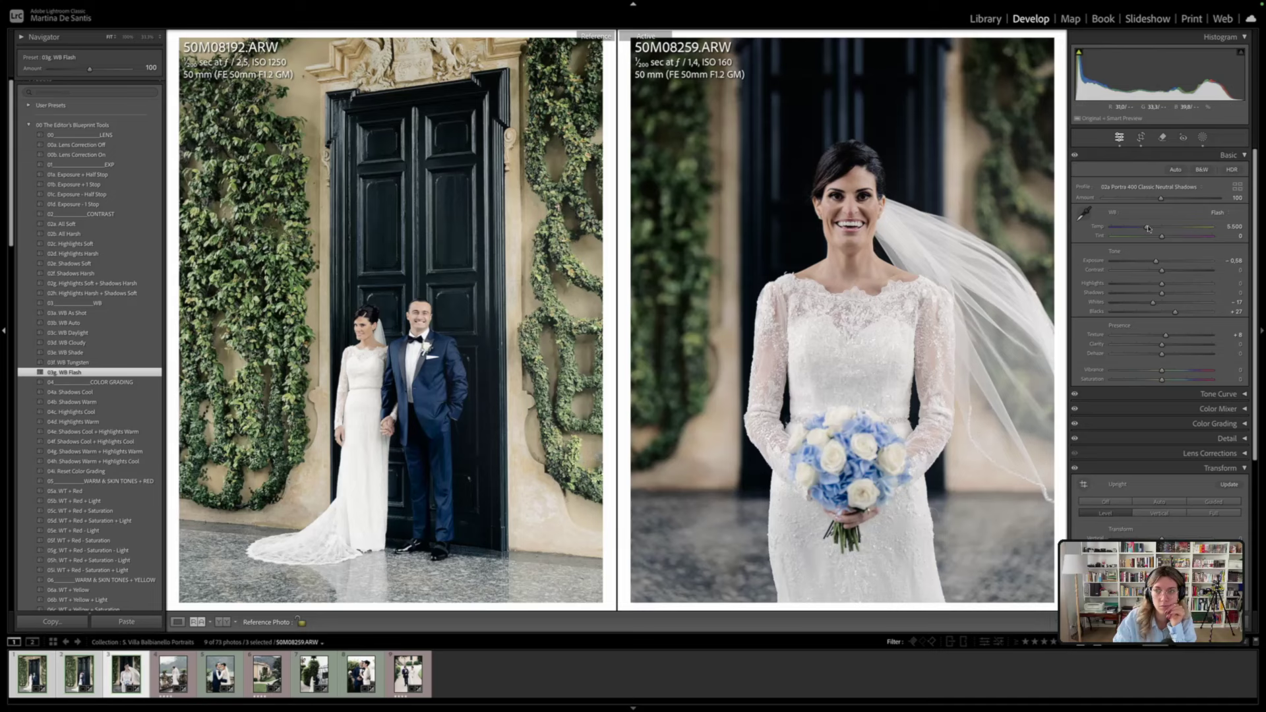
pyautogui.hotkey('ctrl', 'z')
# Set Tint to +4 and Exposure to −0.06, then advance to the balustrade photo
pyautogui.moveTo(1162, 239); pyautogui.dragTo(1165, 236)
pyautogui.press('.')
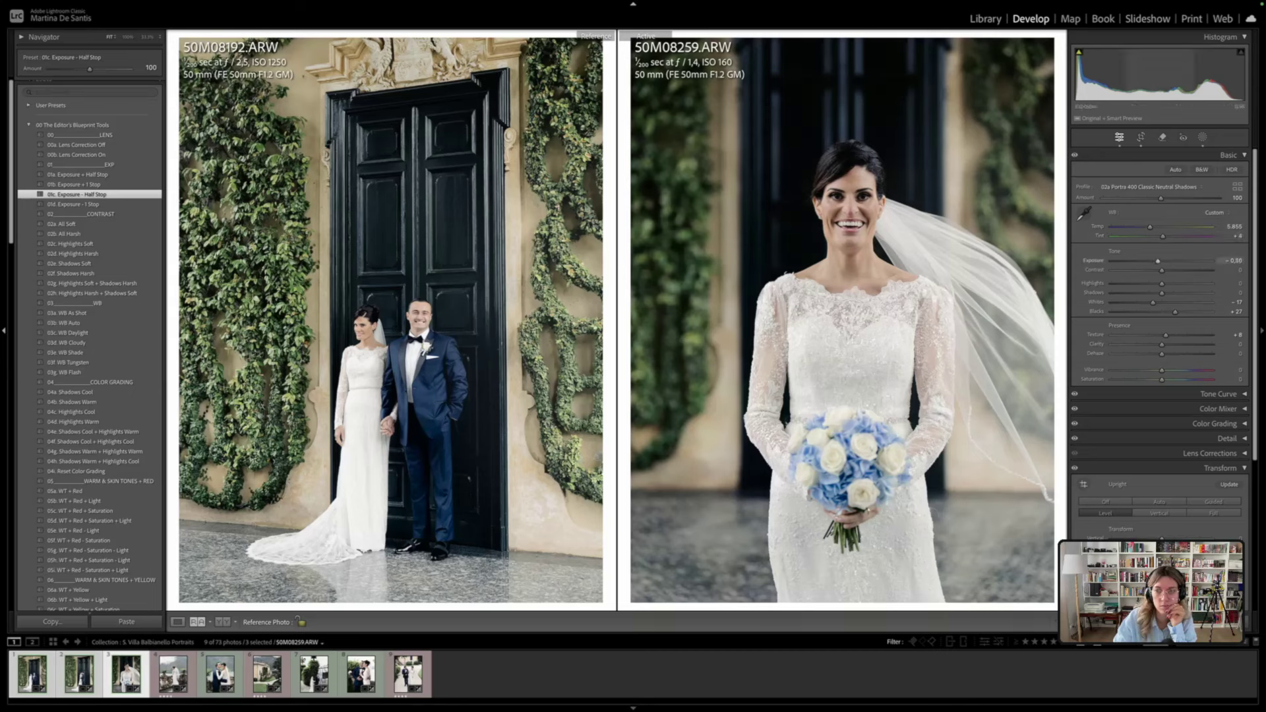
pyautogui.press('=')
pyautogui.press('=')
pyautogui.press('=')
pyautogui.press('=')
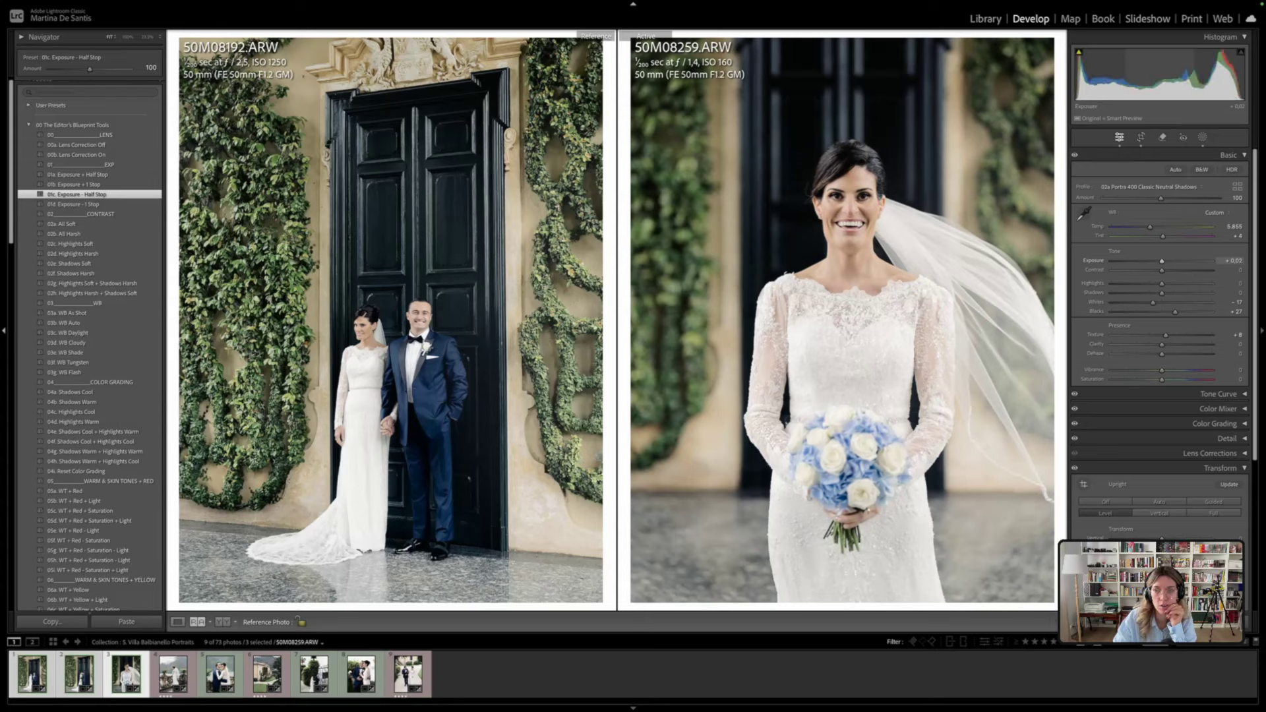
pyautogui.hotkey('ctrl', 'z')
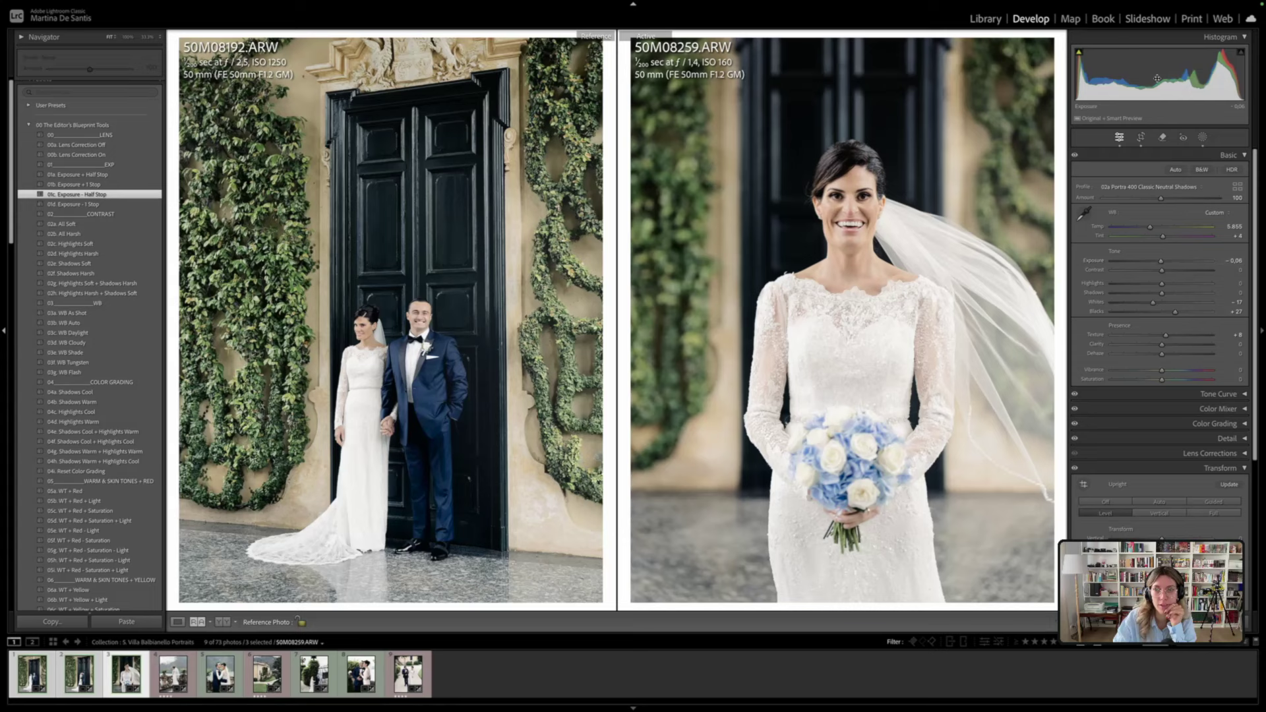
pyautogui.moveTo(1164, 74); pyautogui.dragTo(1168, 74)
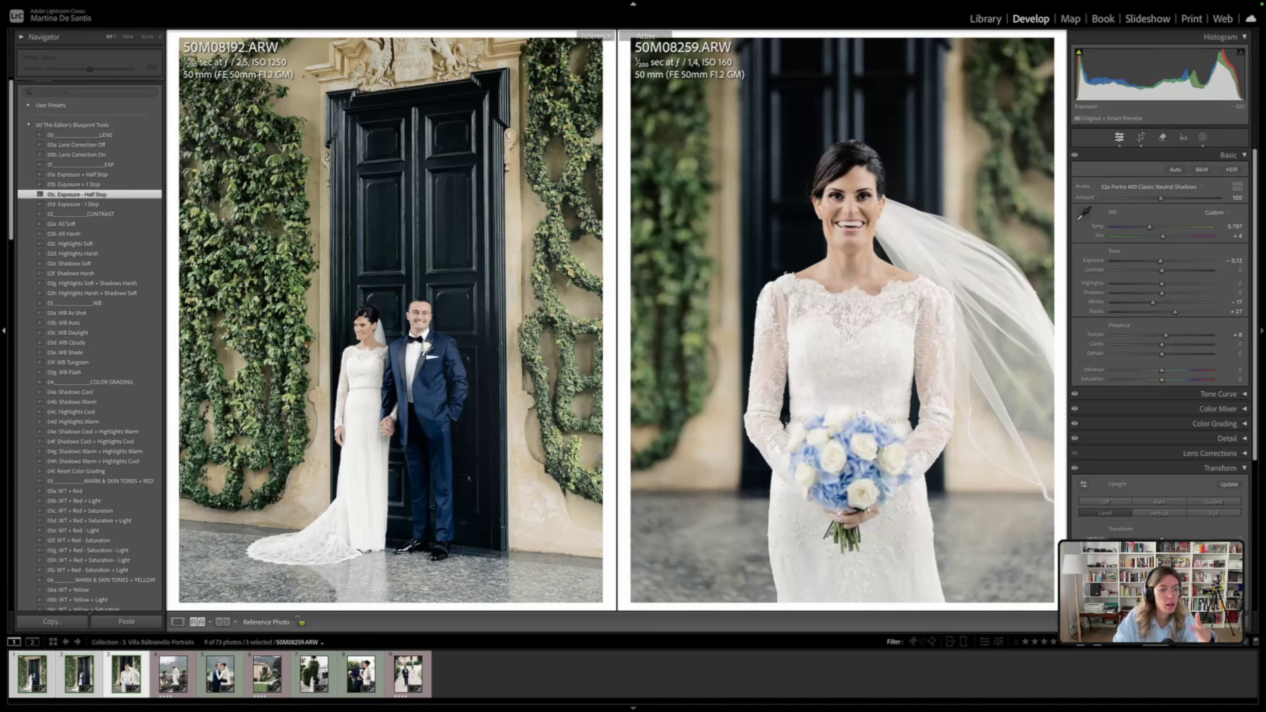
pyautogui.press('Right')
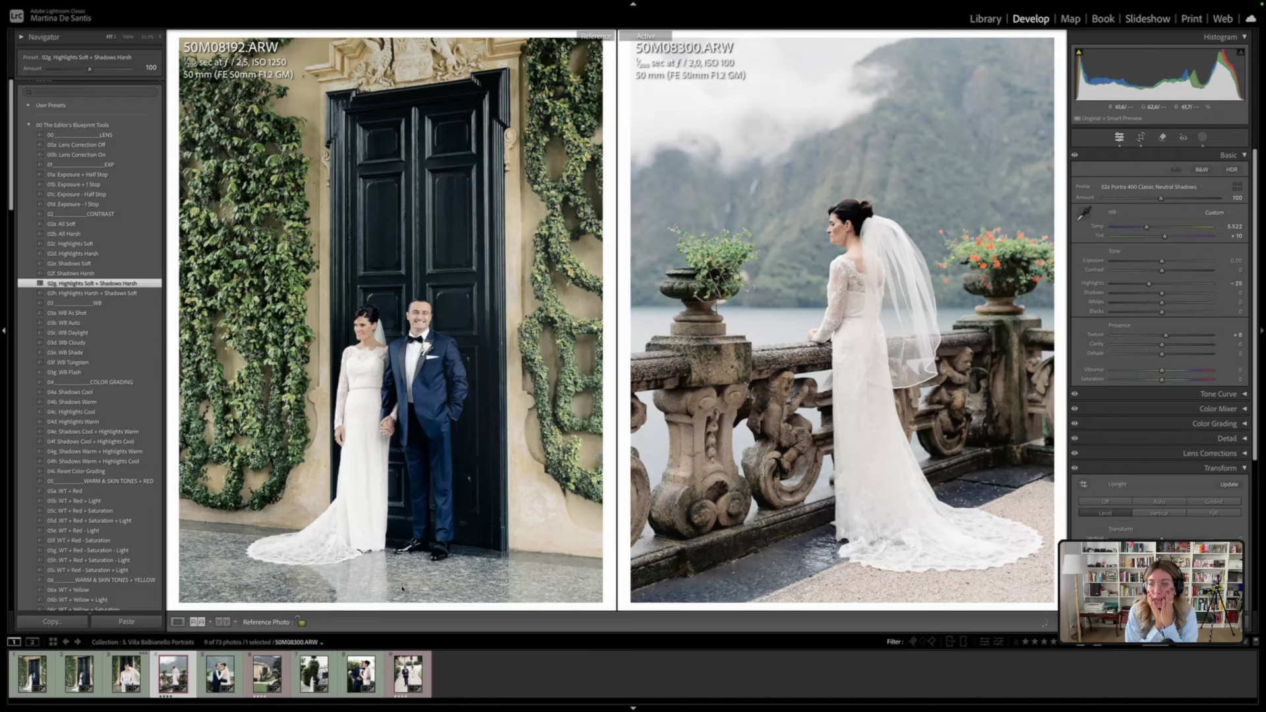
# Review all nine selected portraits together in Library with panels hidden, then reopen the bride portrait in Develop
pyautogui.press('e')
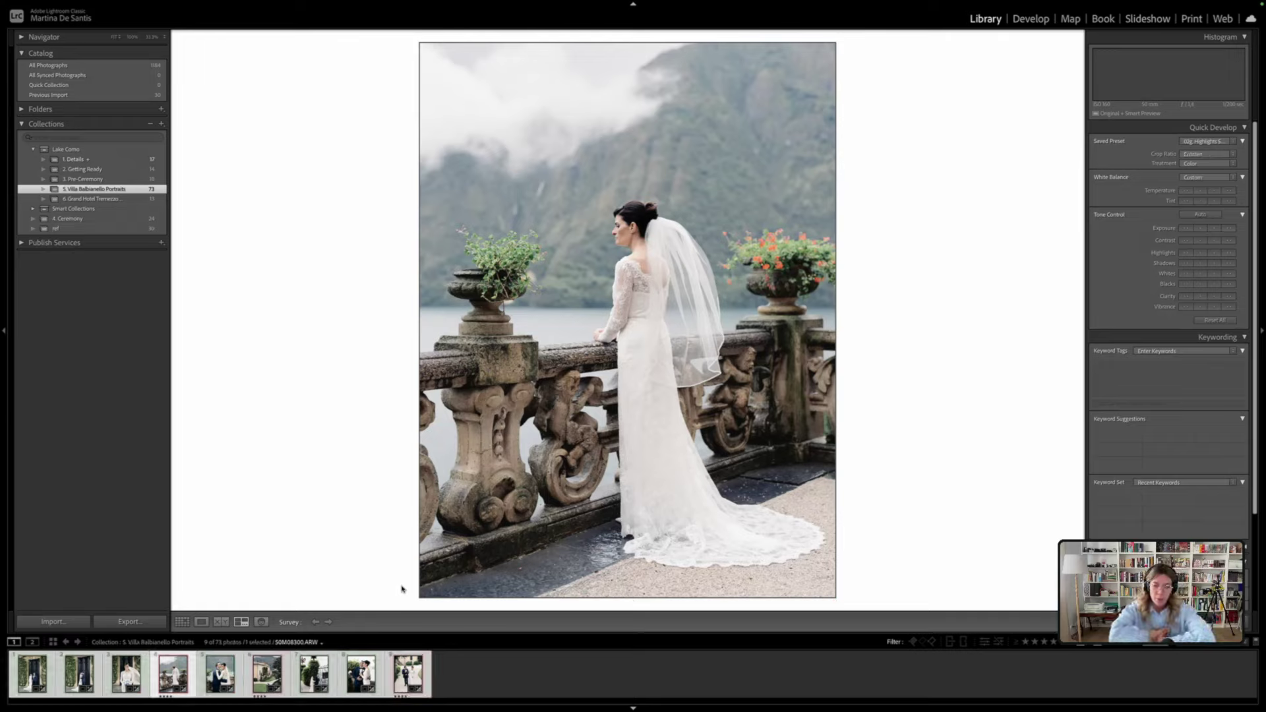
pyautogui.hotkey('ctrl', 'a')
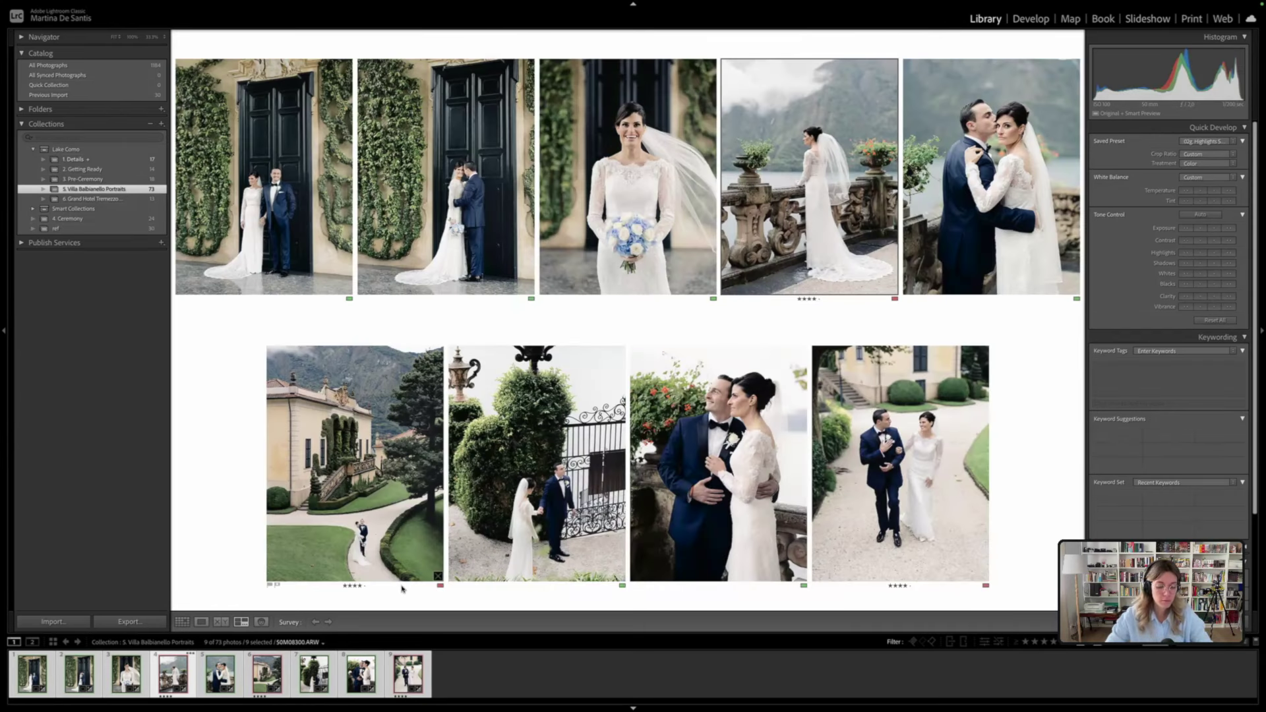
pyautogui.press('Tab')
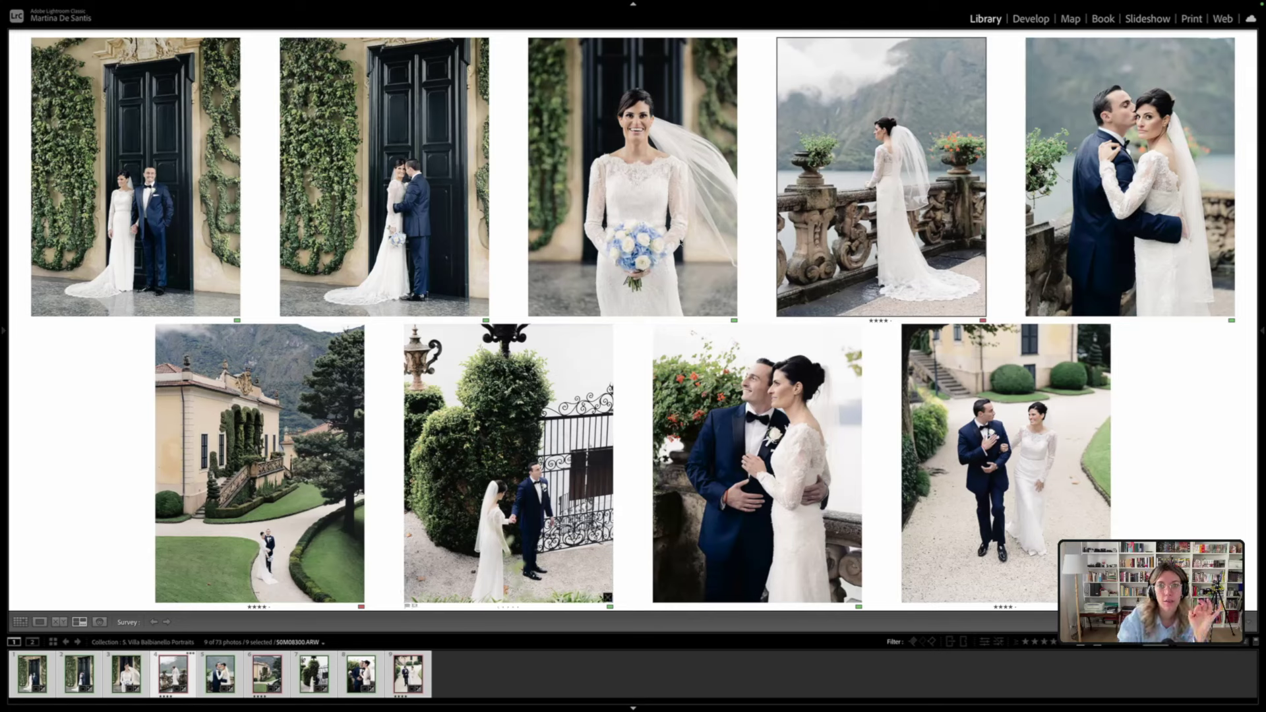
pyautogui.click(648, 171)
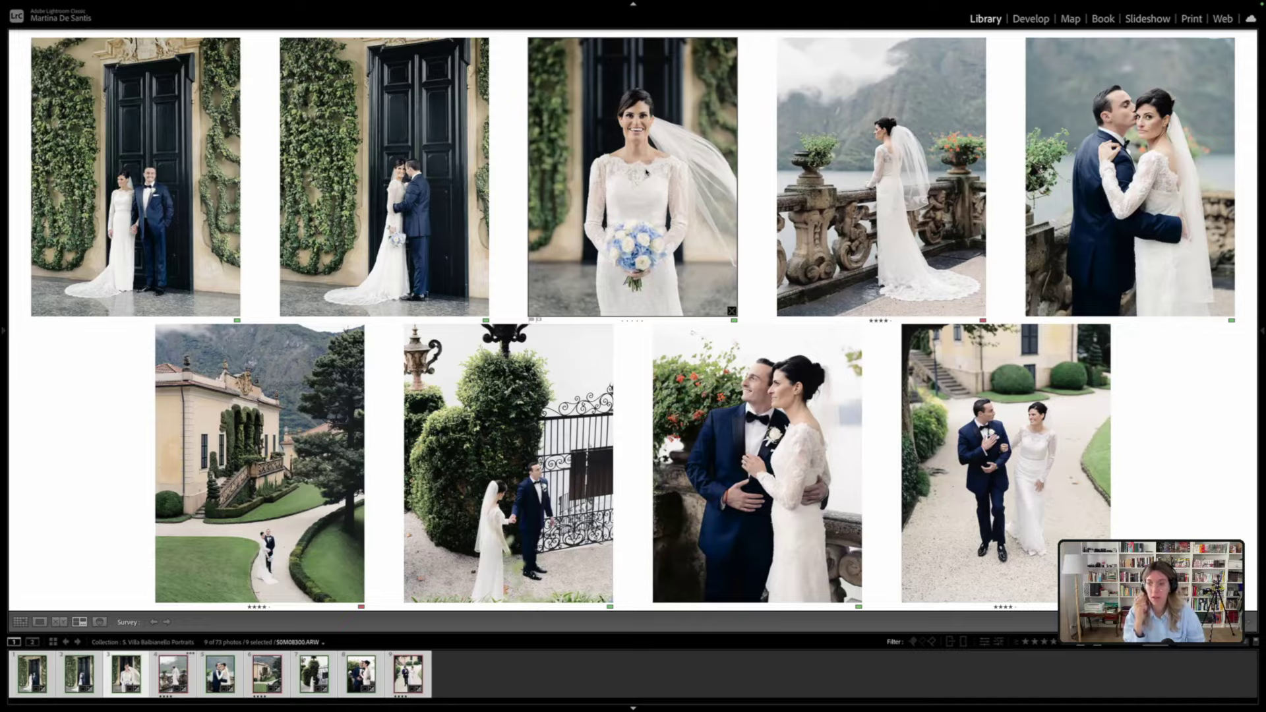
pyautogui.press('d')
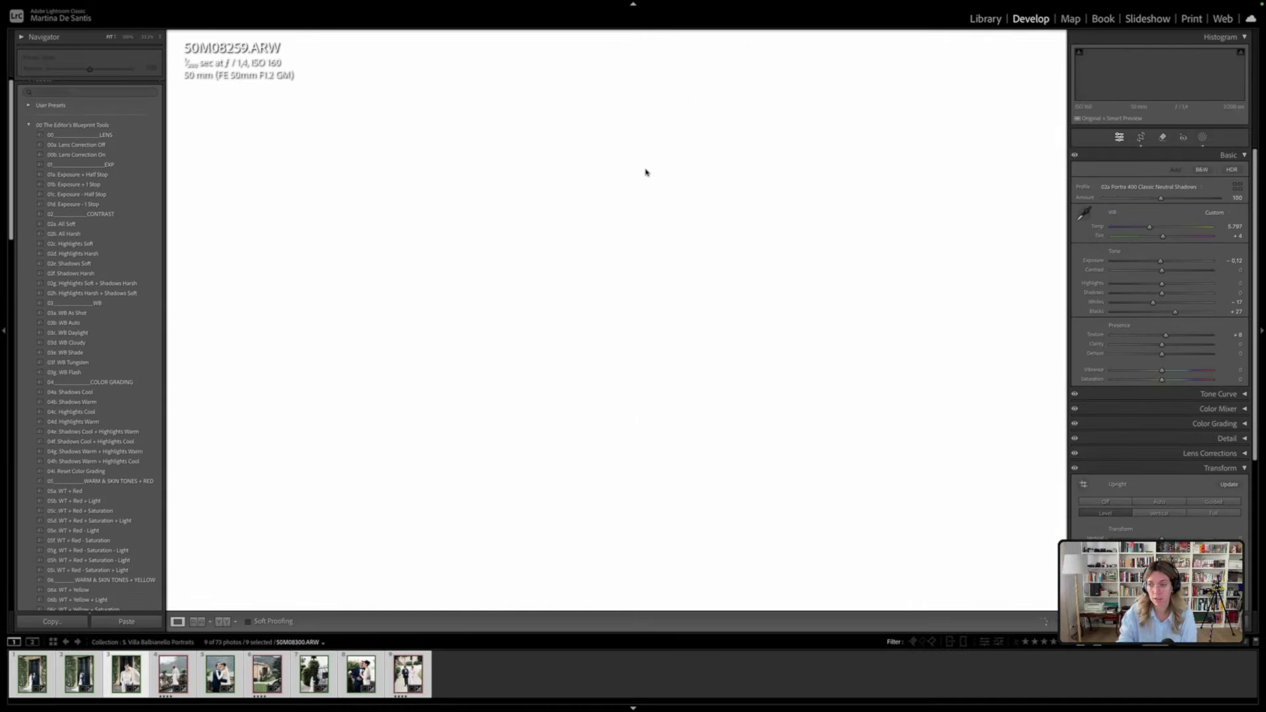
# Synchronize 50M08207's settings to the seven similar couple-at-the-door photos
pyautogui.hotkey('shift', 'r')
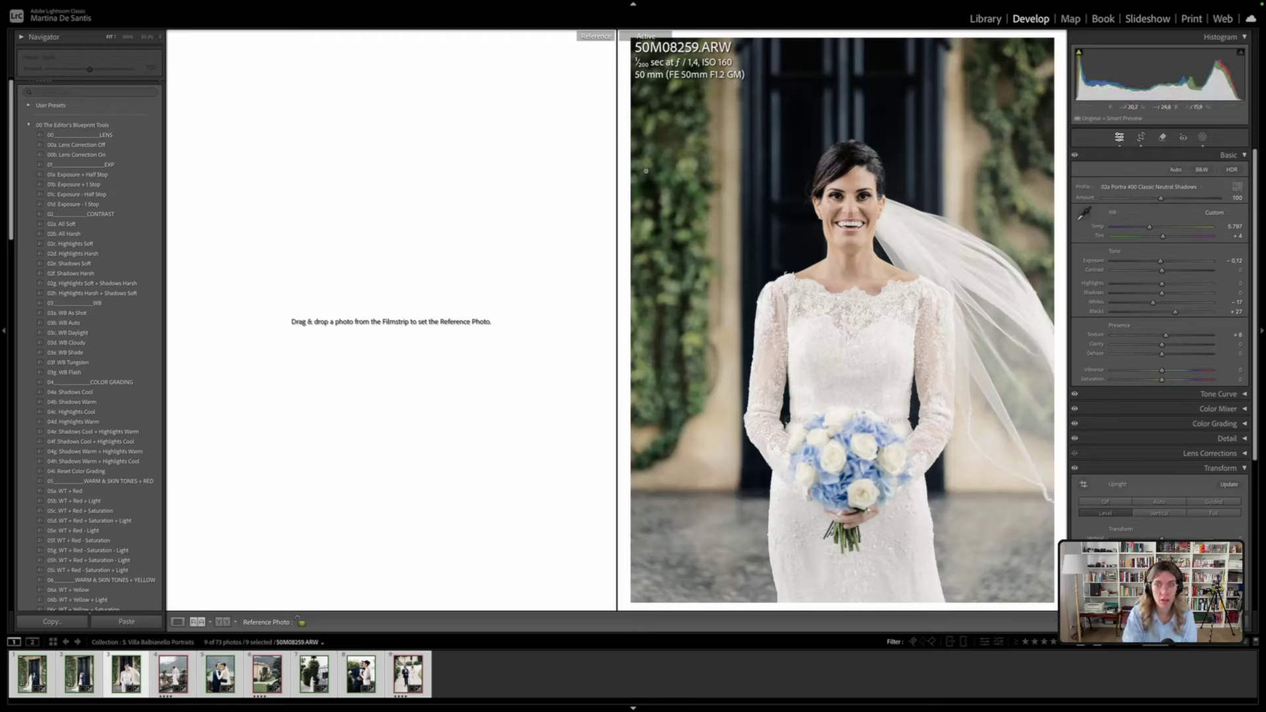
pyautogui.hotkey('ctrl', 'd')
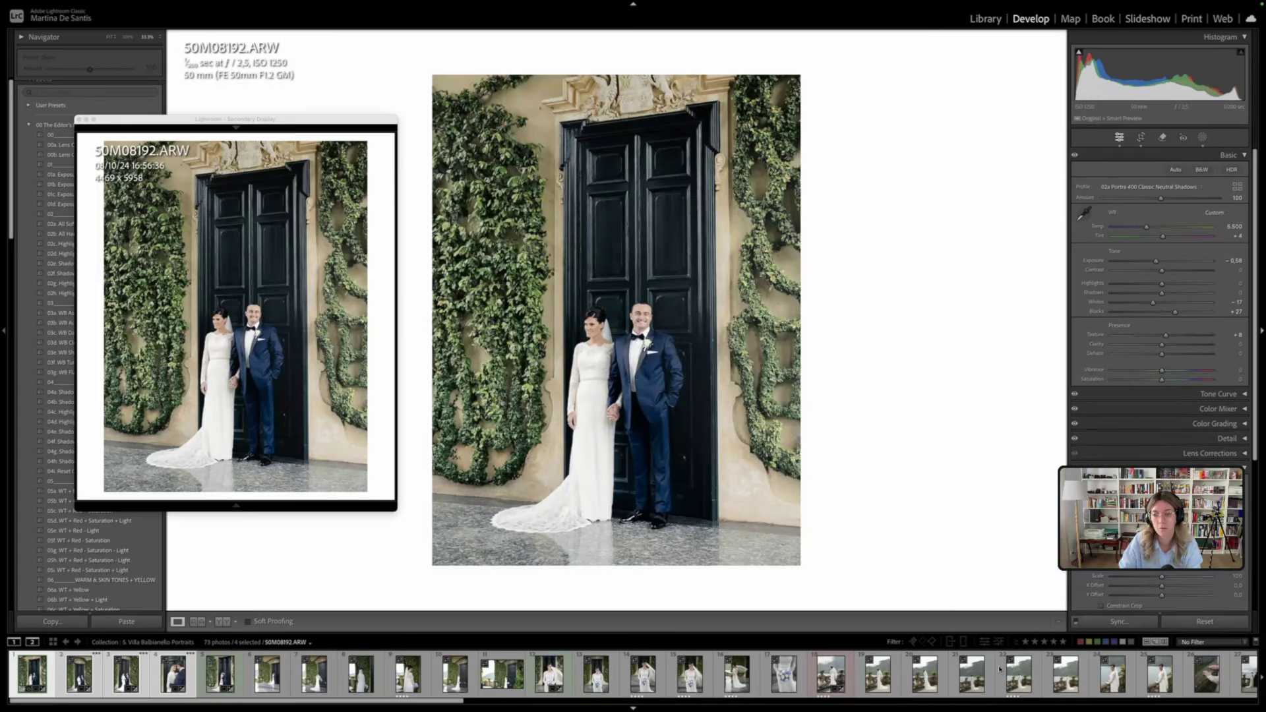
pyautogui.click(224, 678)
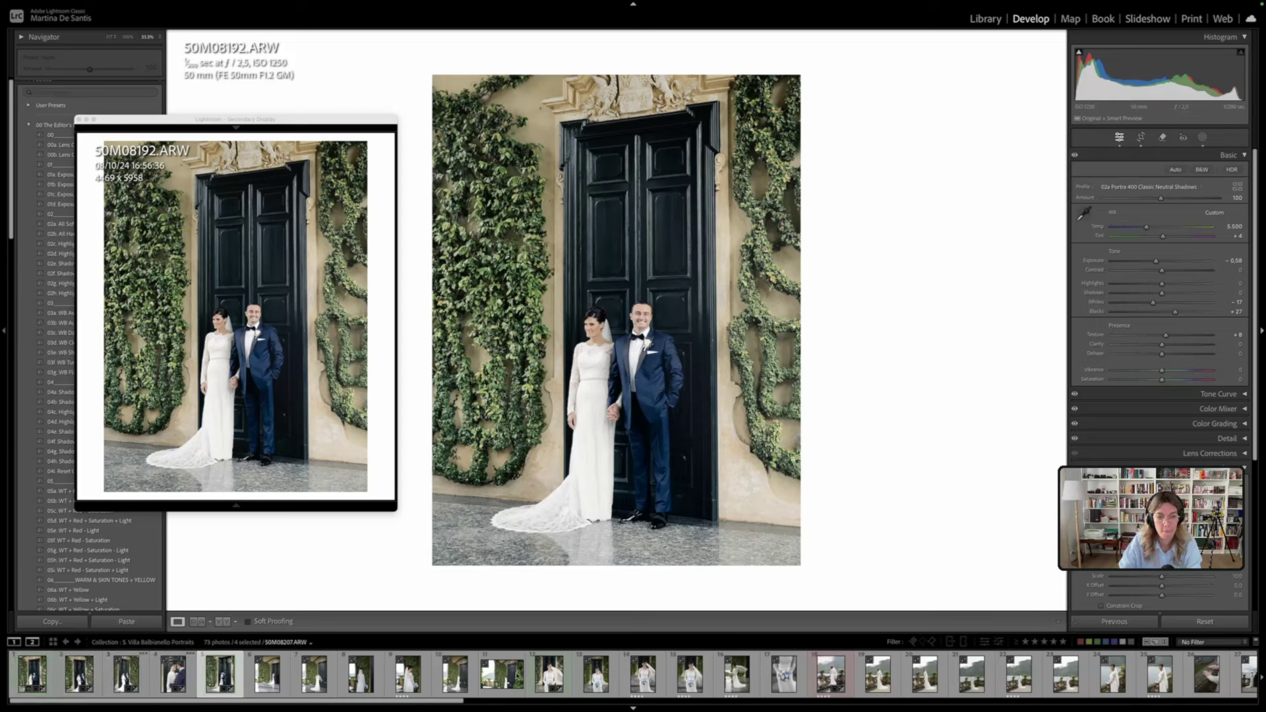
pyautogui.keyDown('shift'); pyautogui.click(507, 677); pyautogui.keyUp('shift')
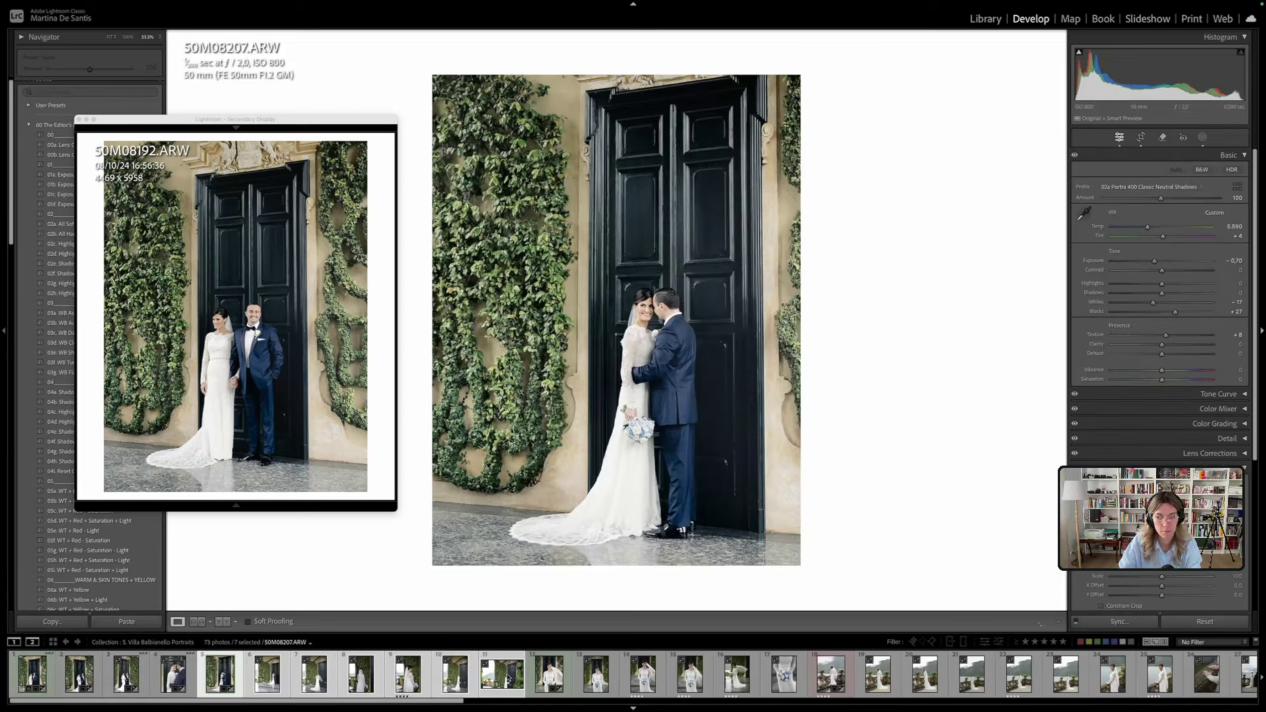
pyautogui.click(1099, 621)
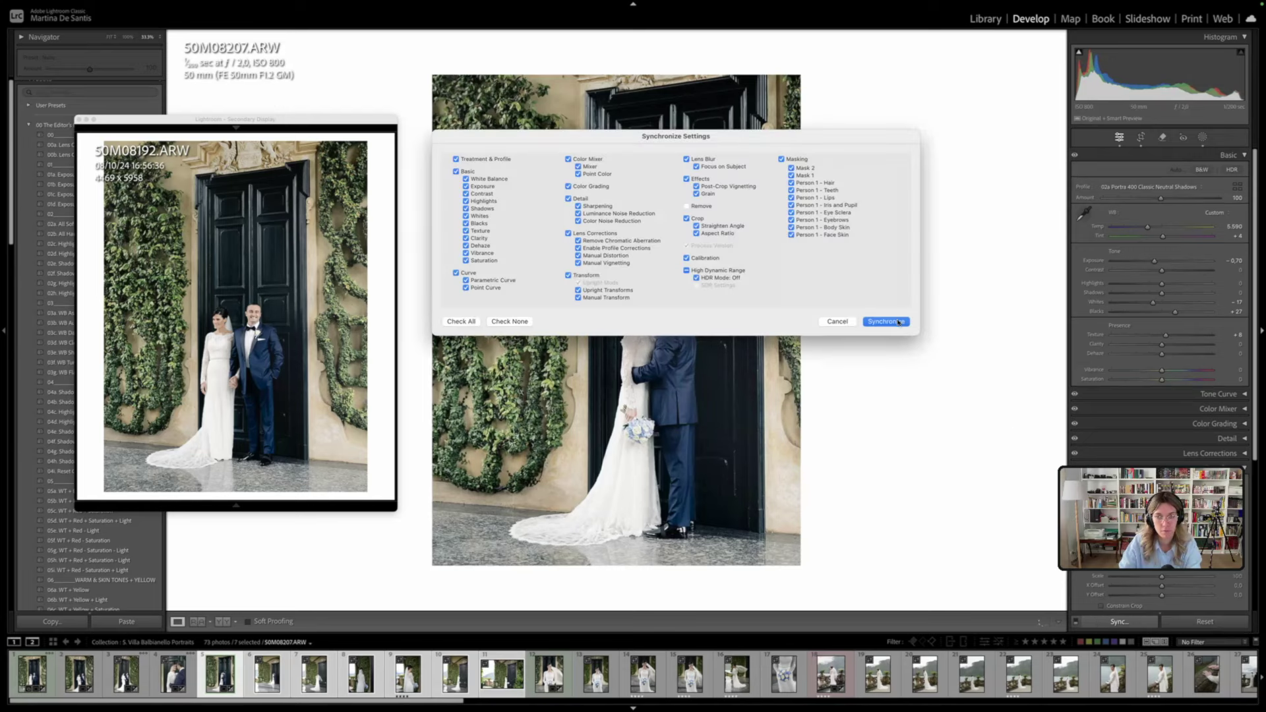
pyautogui.click(899, 321)
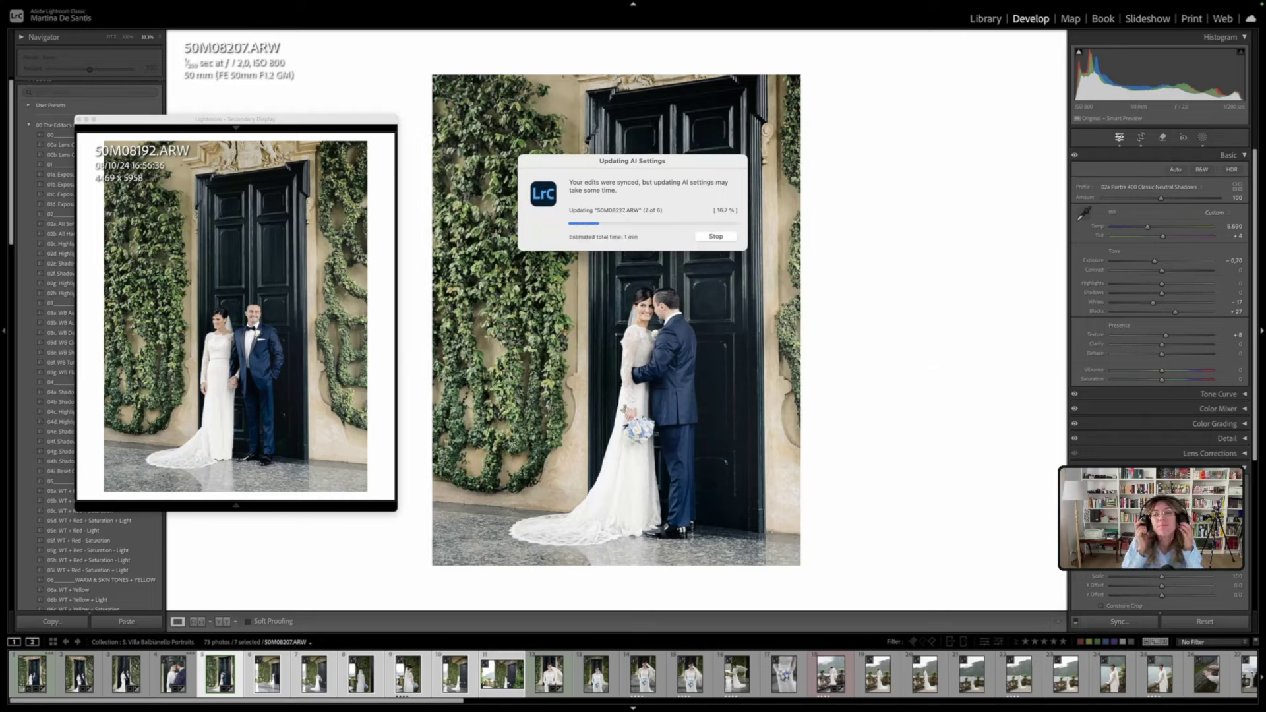
# View 50M08197 alone while toggling the floating 50M08192 reference window off and back on
pyautogui.click(79, 674)
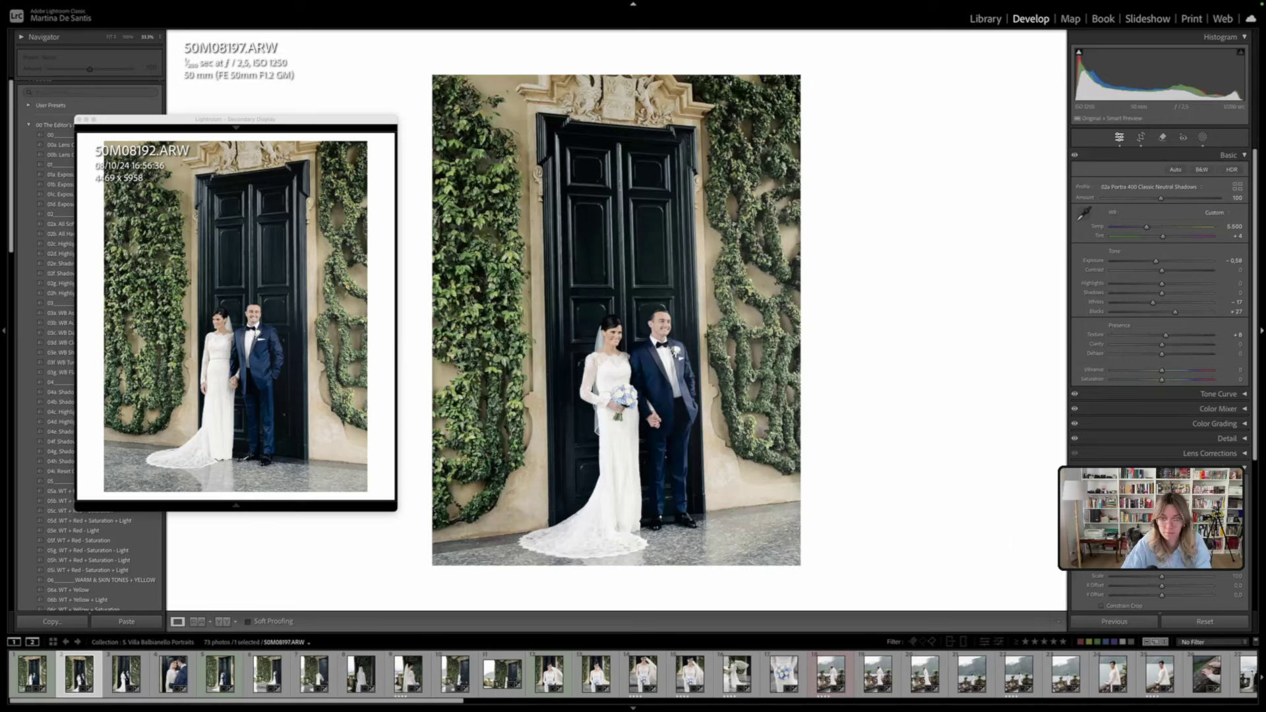
pyautogui.press('super+F11')
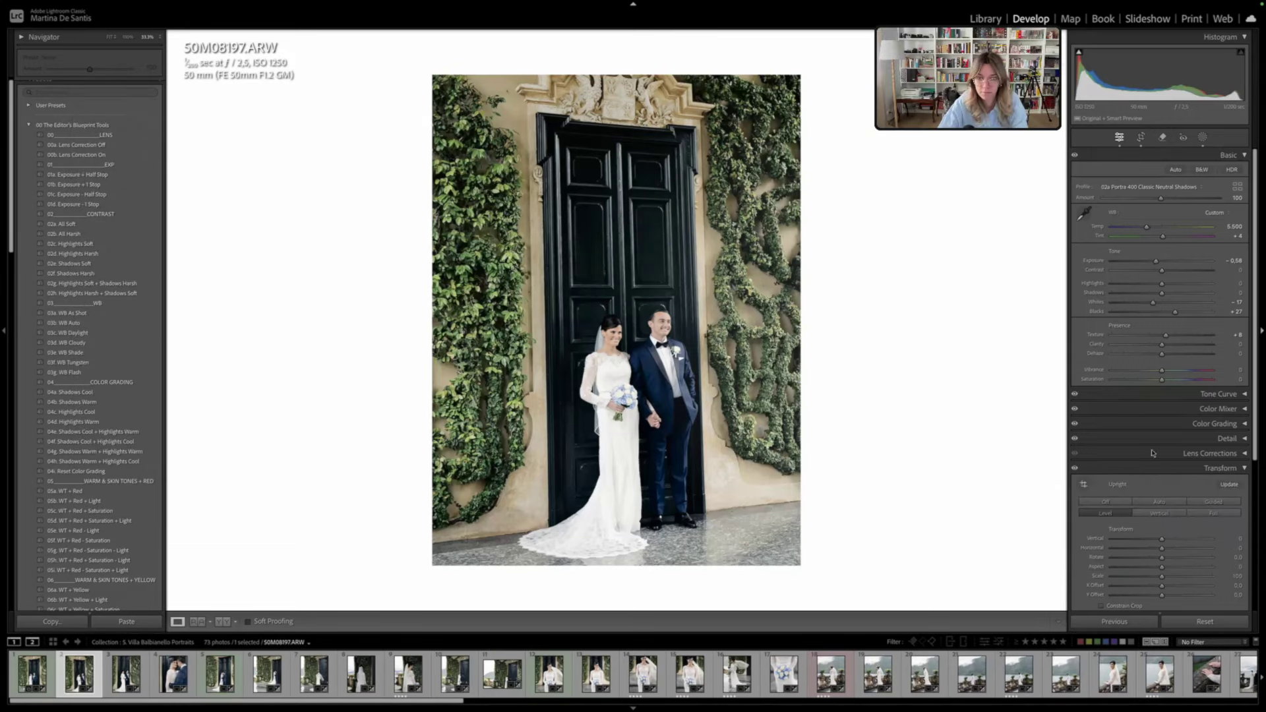
pyautogui.press('super+F11')
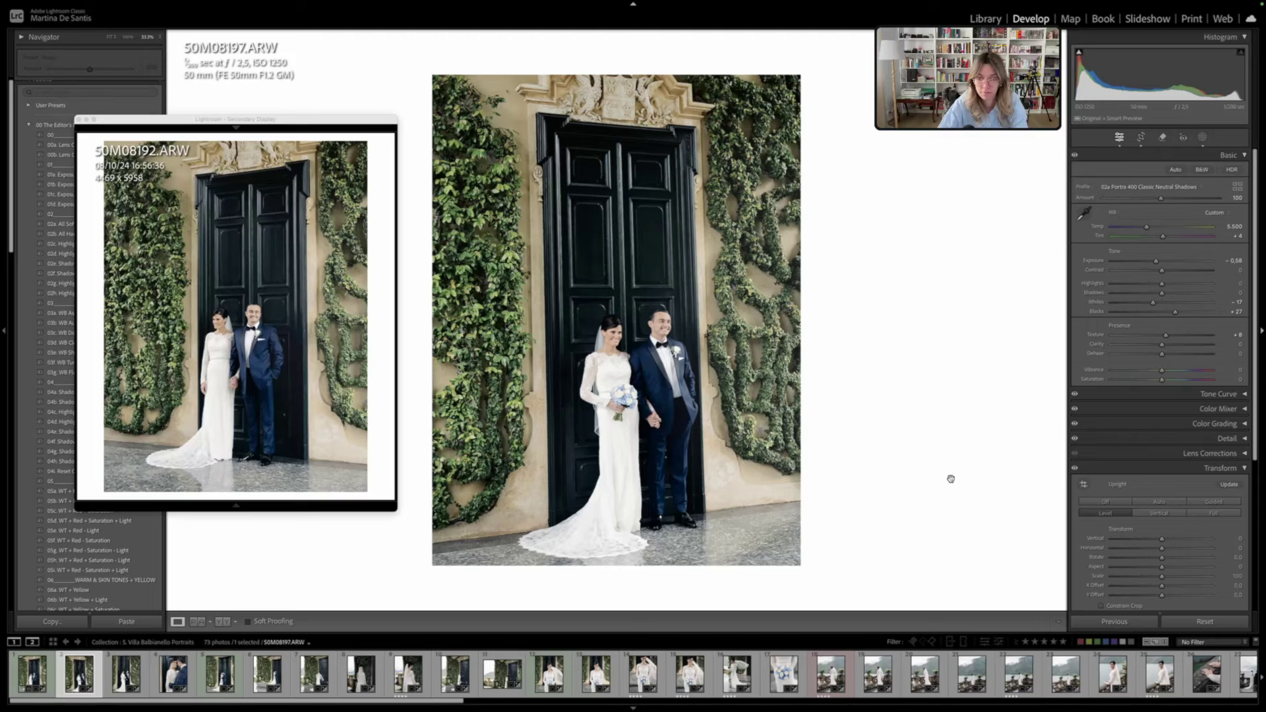
pyautogui.press('super+F11')
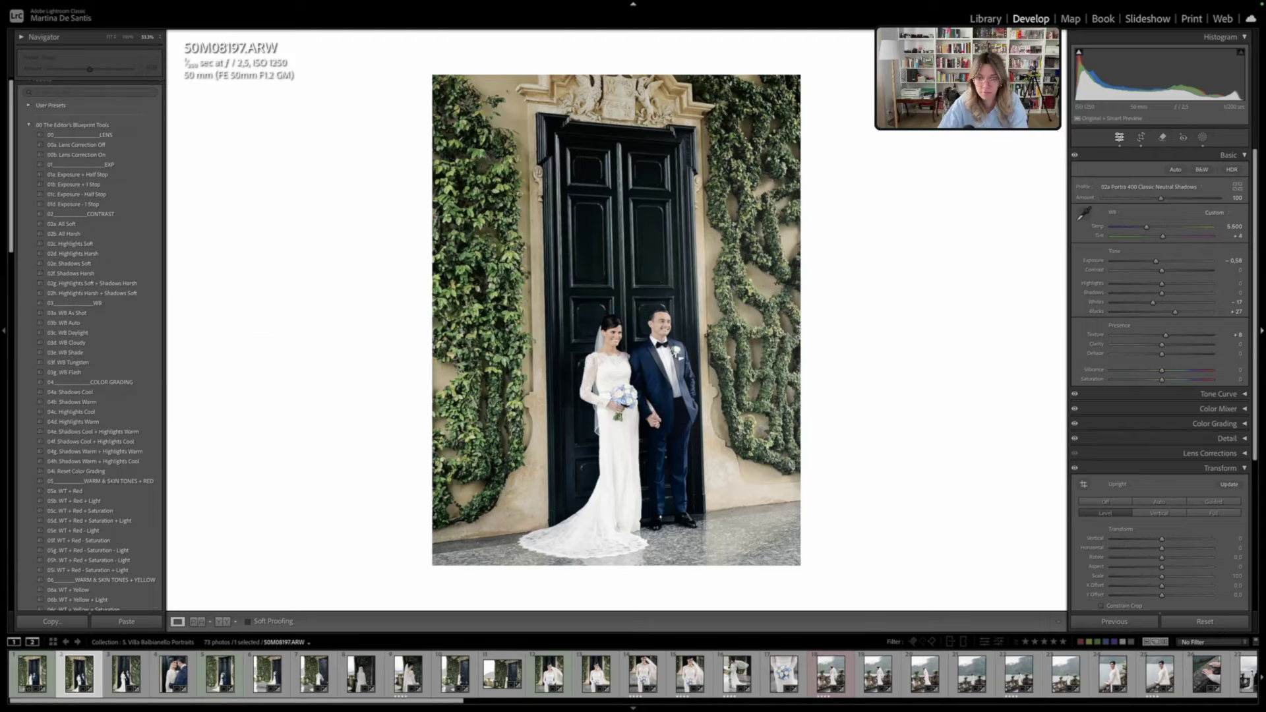
pyautogui.press('super+F11')
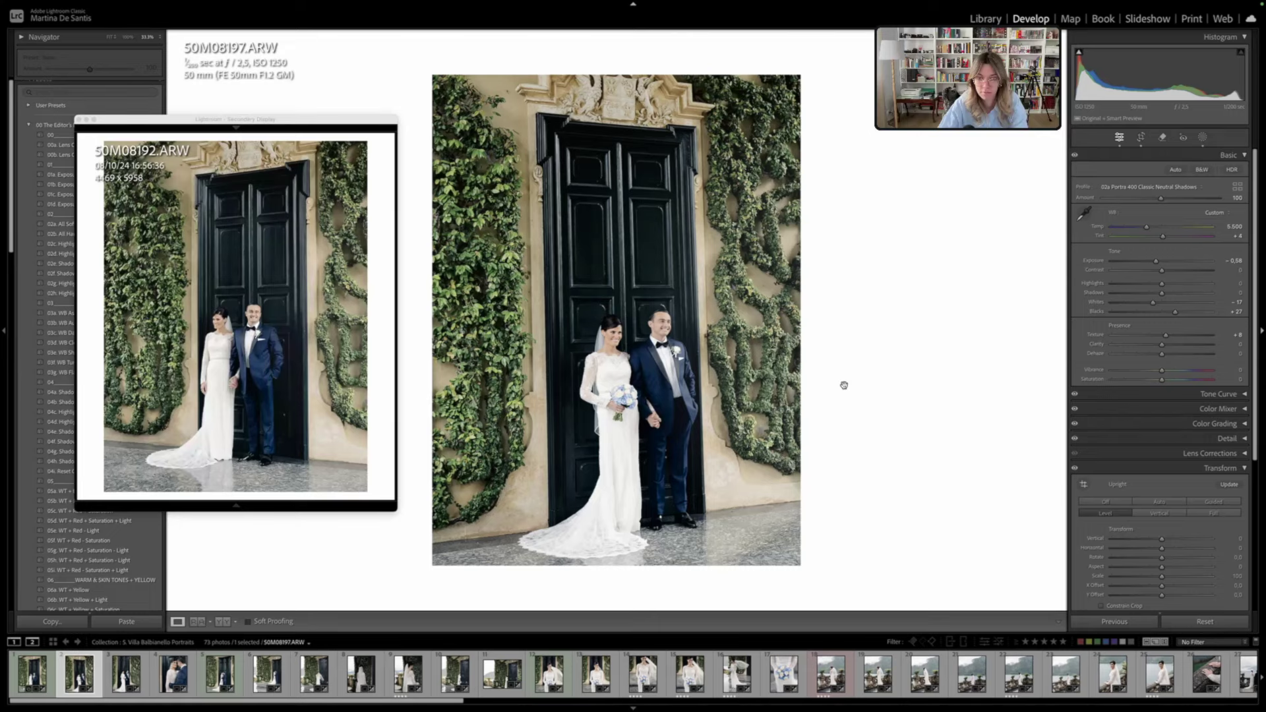
# Straighten 50M08197 to 0.45° and advance to the next portrait
pyautogui.press('r')
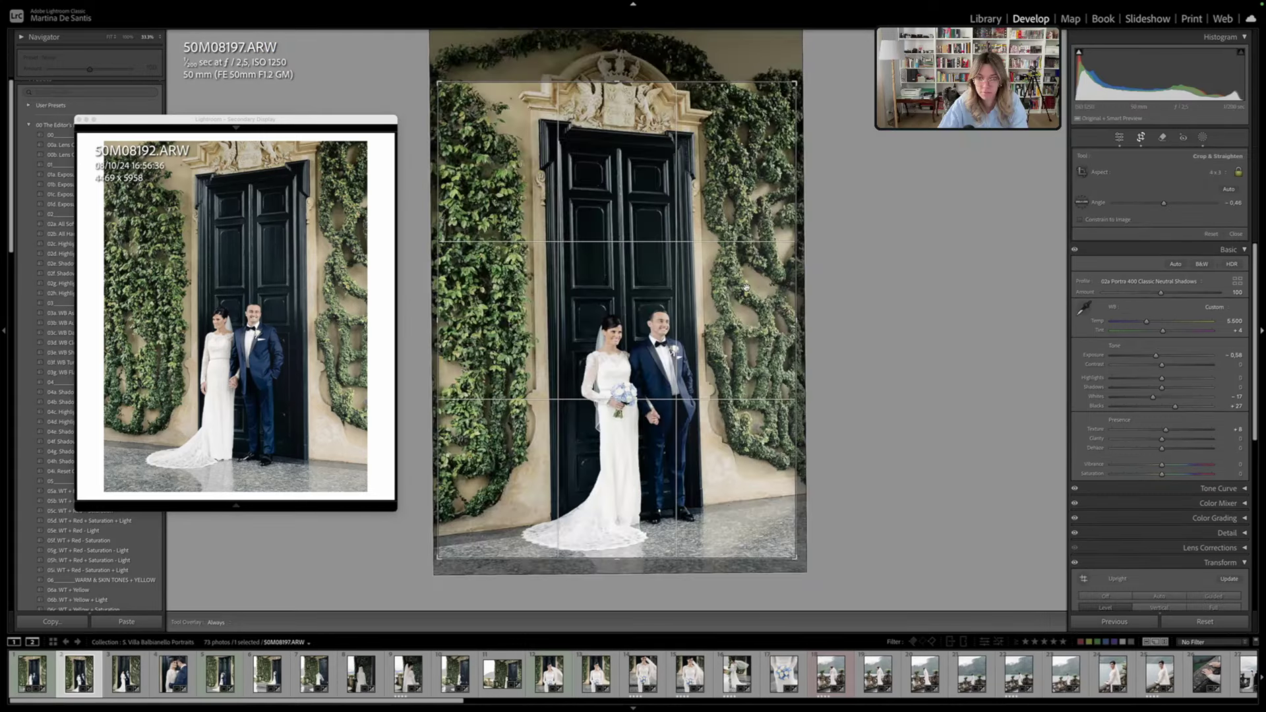
pyautogui.moveTo(894, 311); pyautogui.dragTo(890, 315)
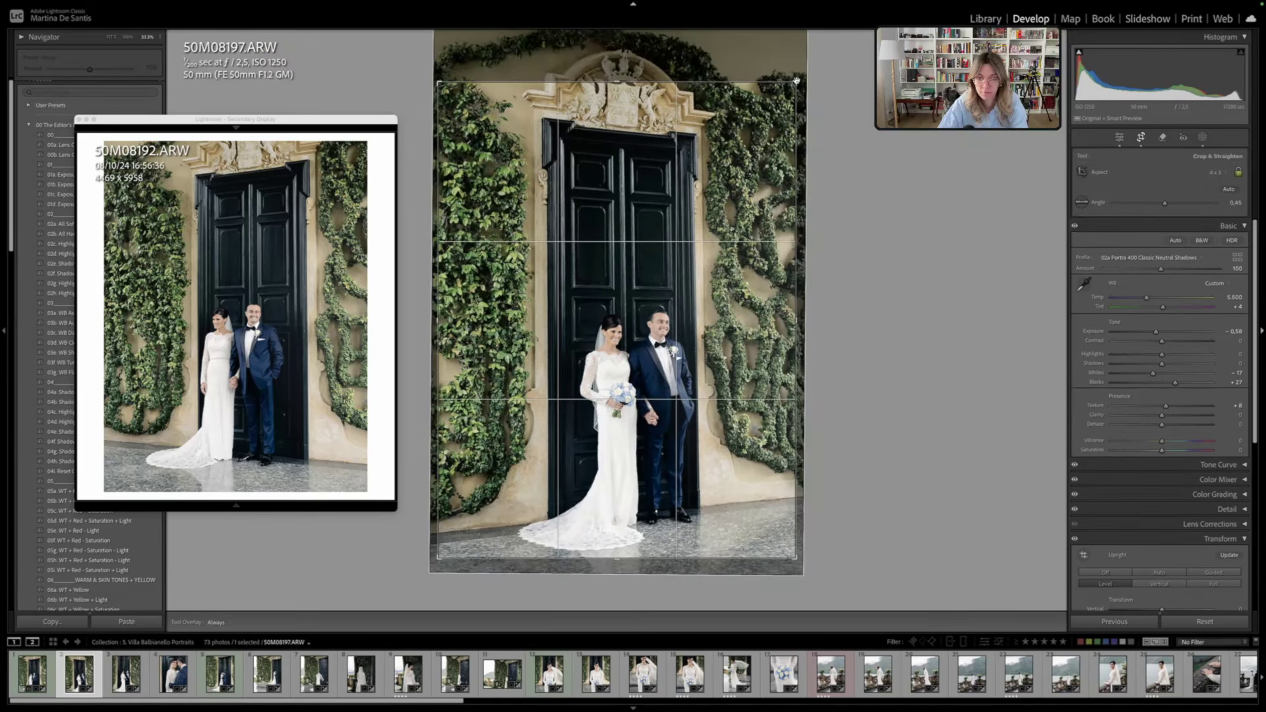
pyautogui.press('Return')
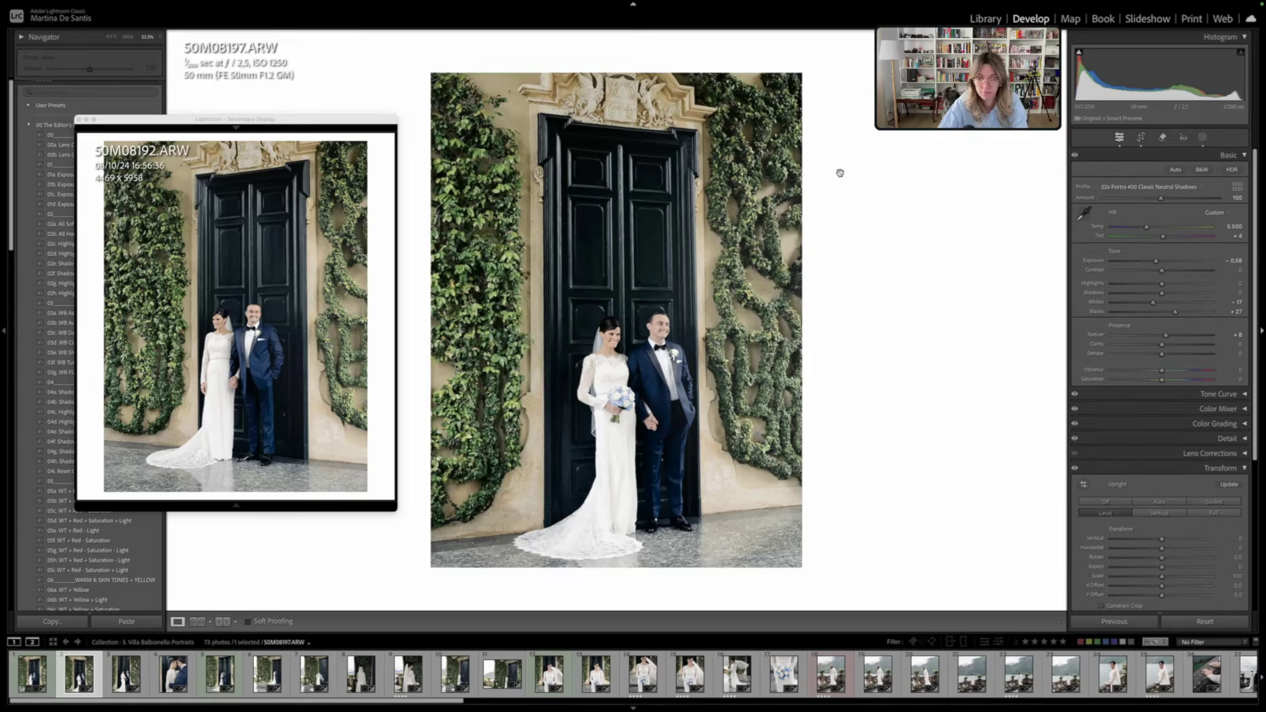
pyautogui.press('Right')
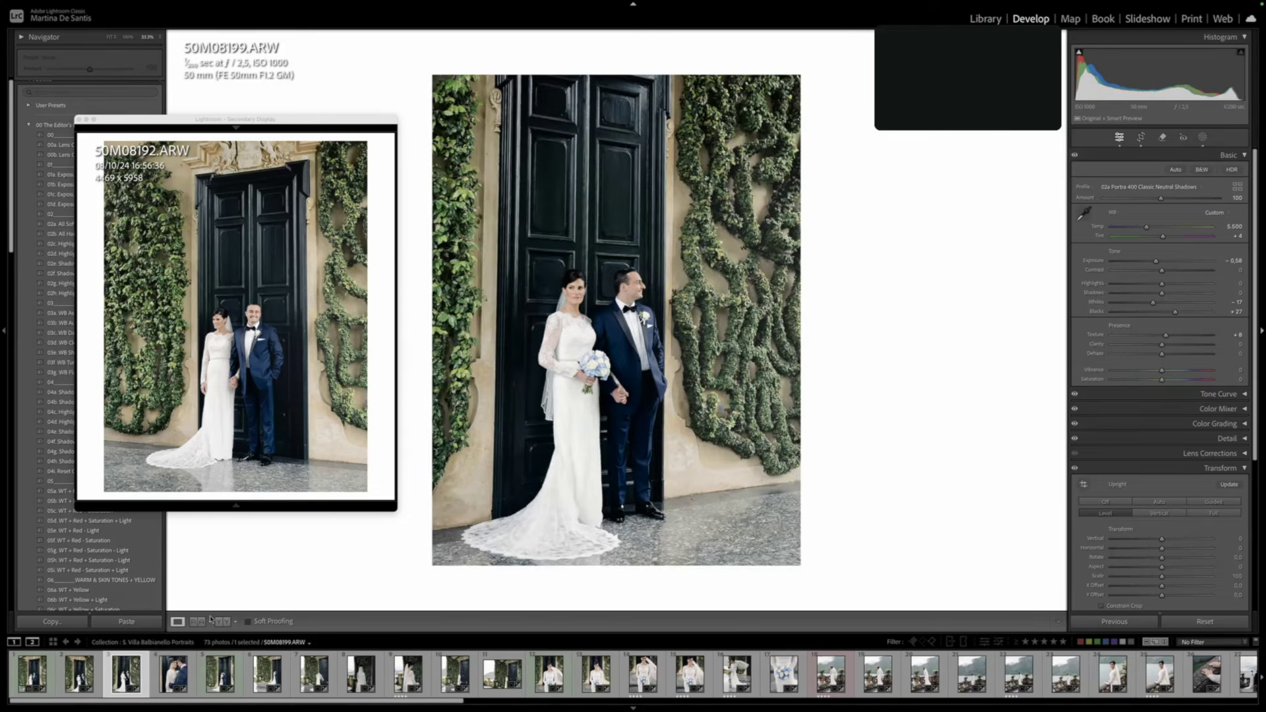
# Label 50M08199 blue, then shift the embrace portrait 50M08204 lower within its crop
pyautogui.press('9')
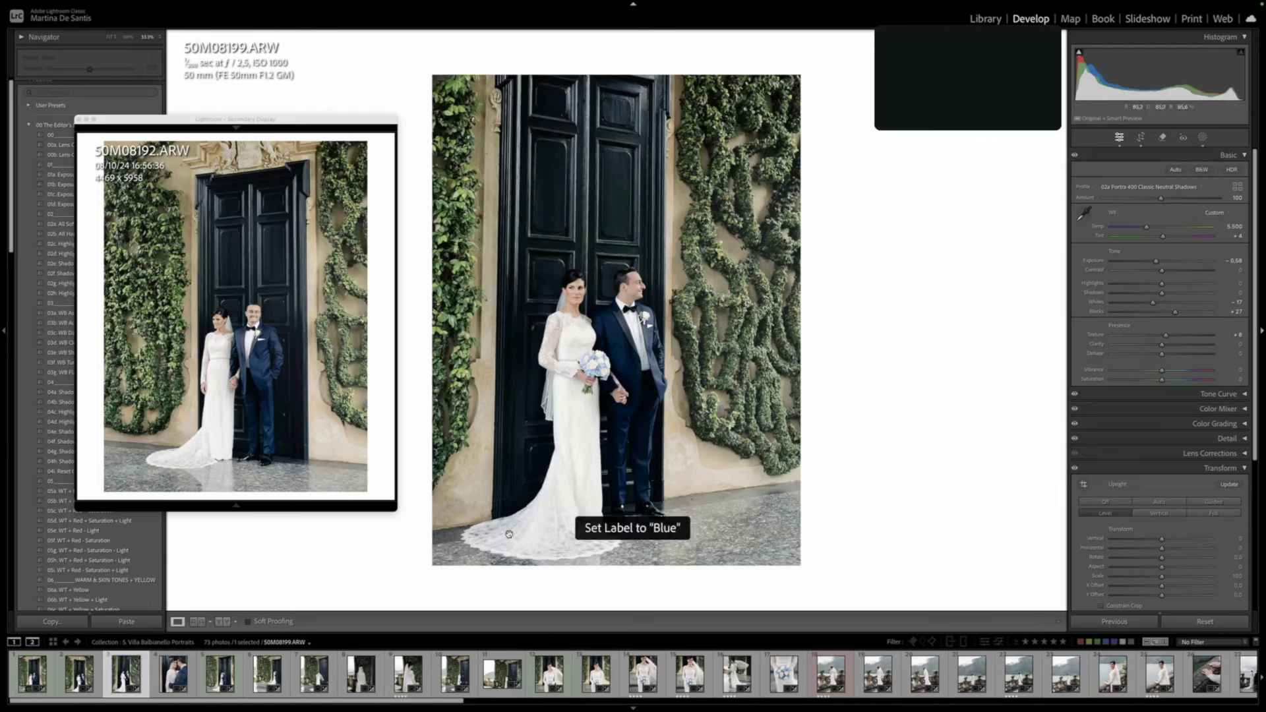
pyautogui.press('Right')
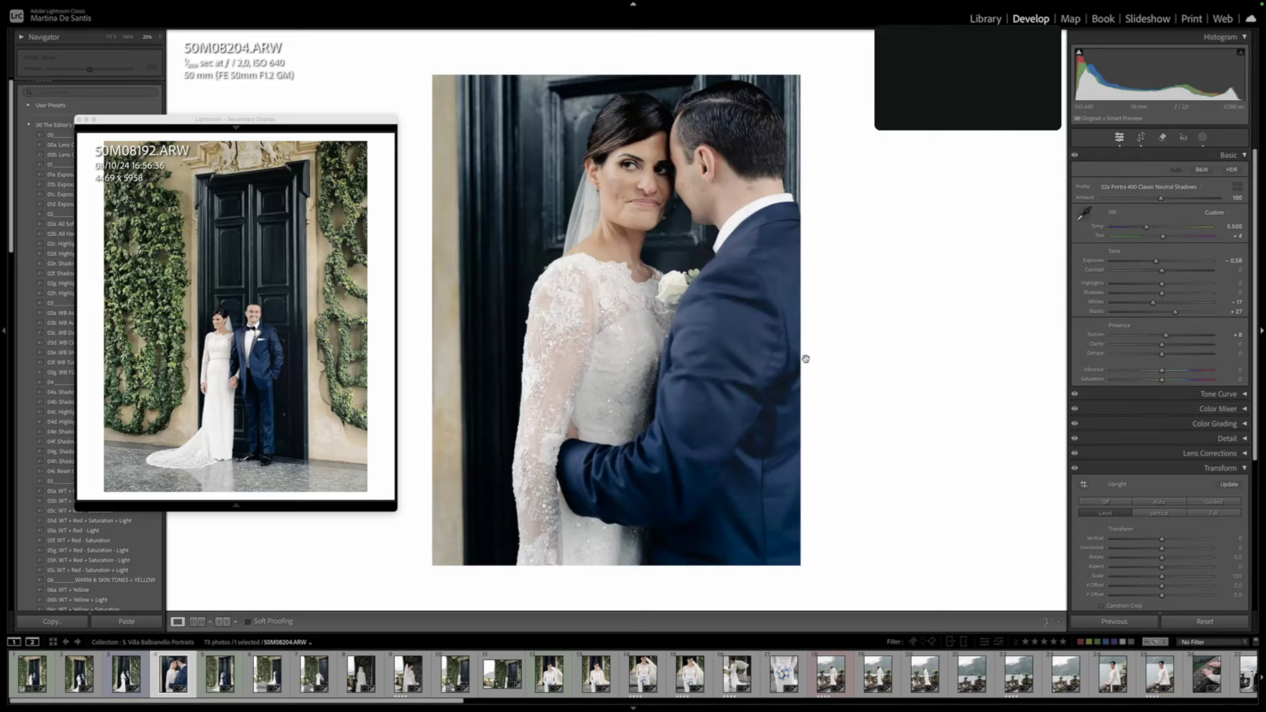
pyautogui.press('r')
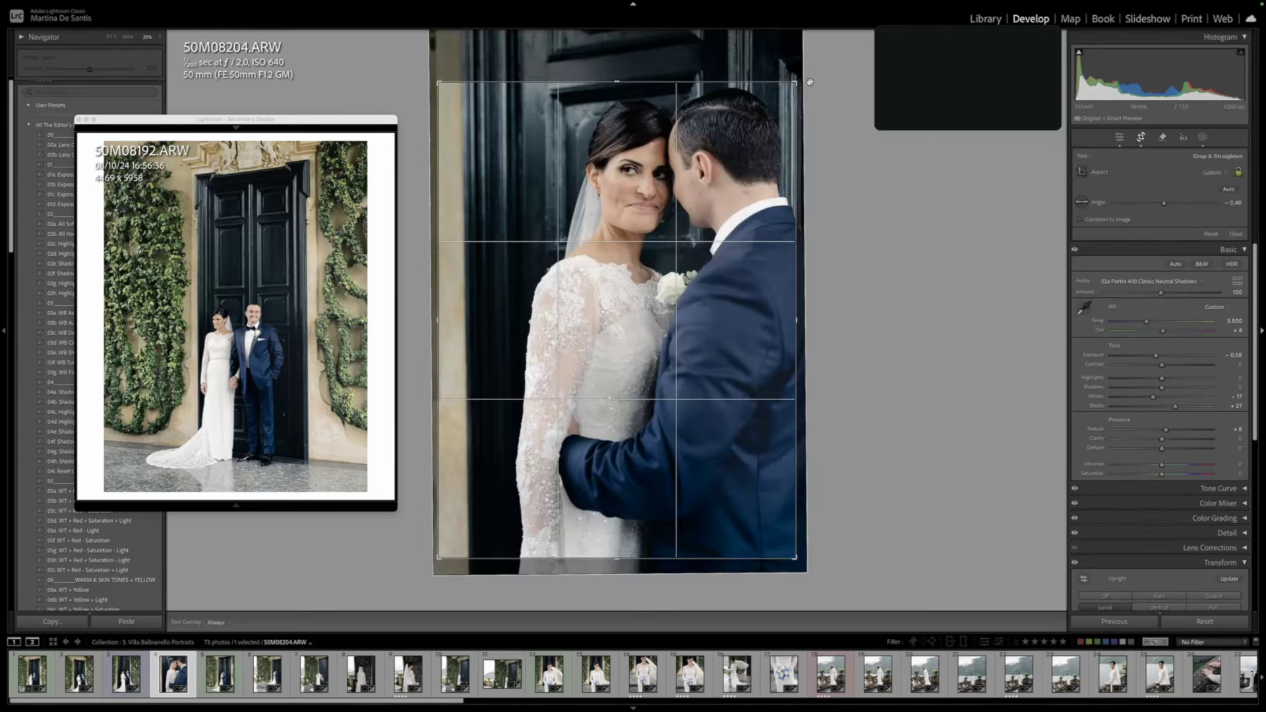
pyautogui.moveTo(632, 174); pyautogui.dragTo(686, 229)
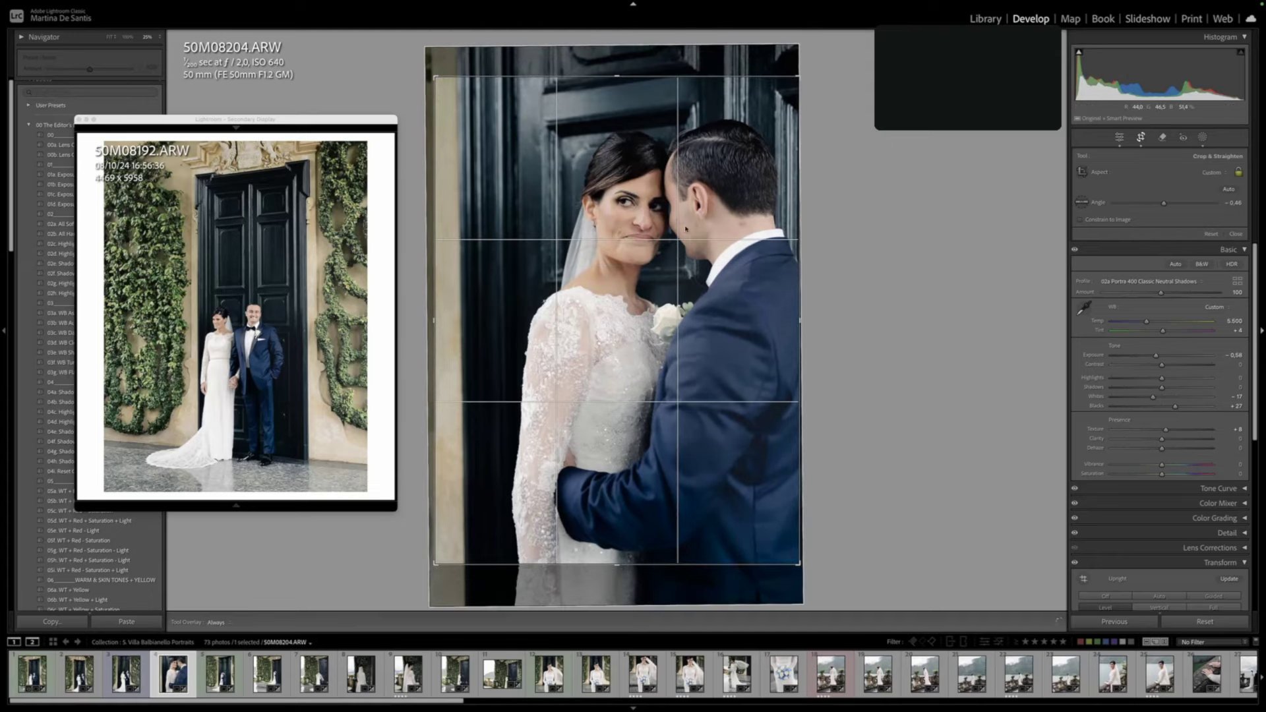
pyautogui.click(850, 247)
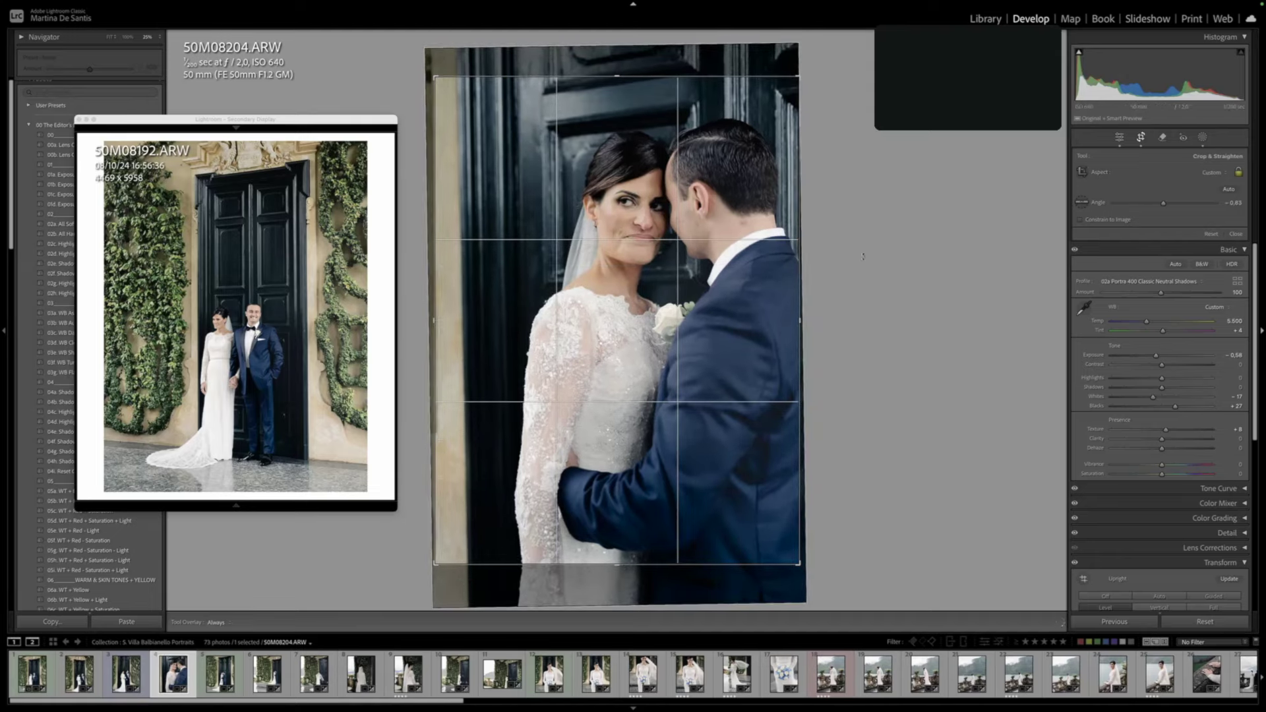
pyautogui.press('Return')
# Recheck 50M08204's framing and raise its exposure from −0.58 to −0.52
pyautogui.press('r')
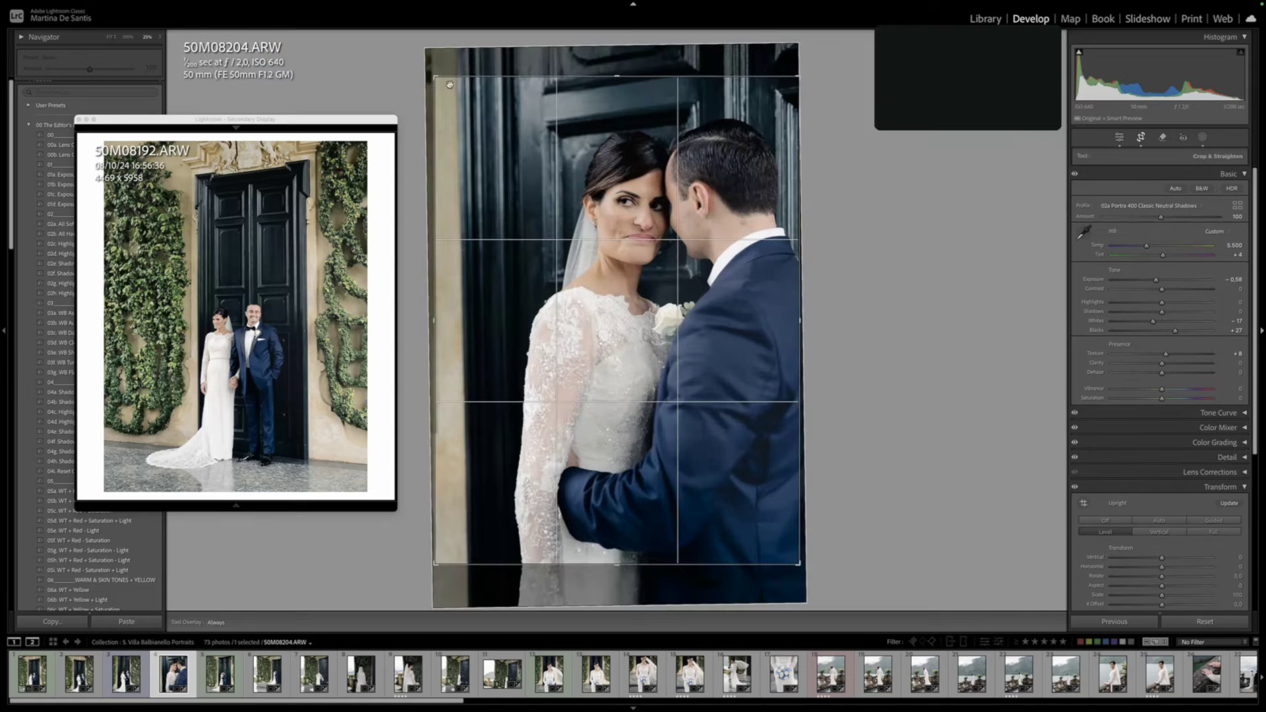
pyautogui.press('r')
pyautogui.press('r')
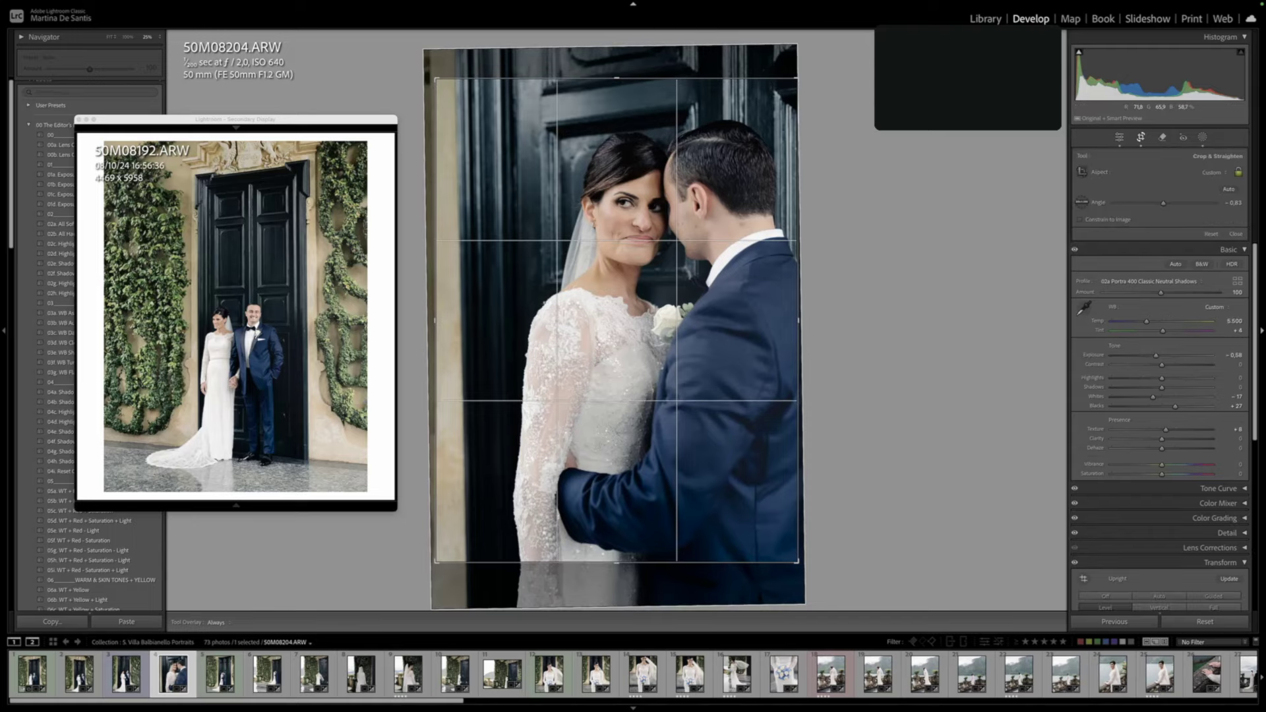
pyautogui.press('r')
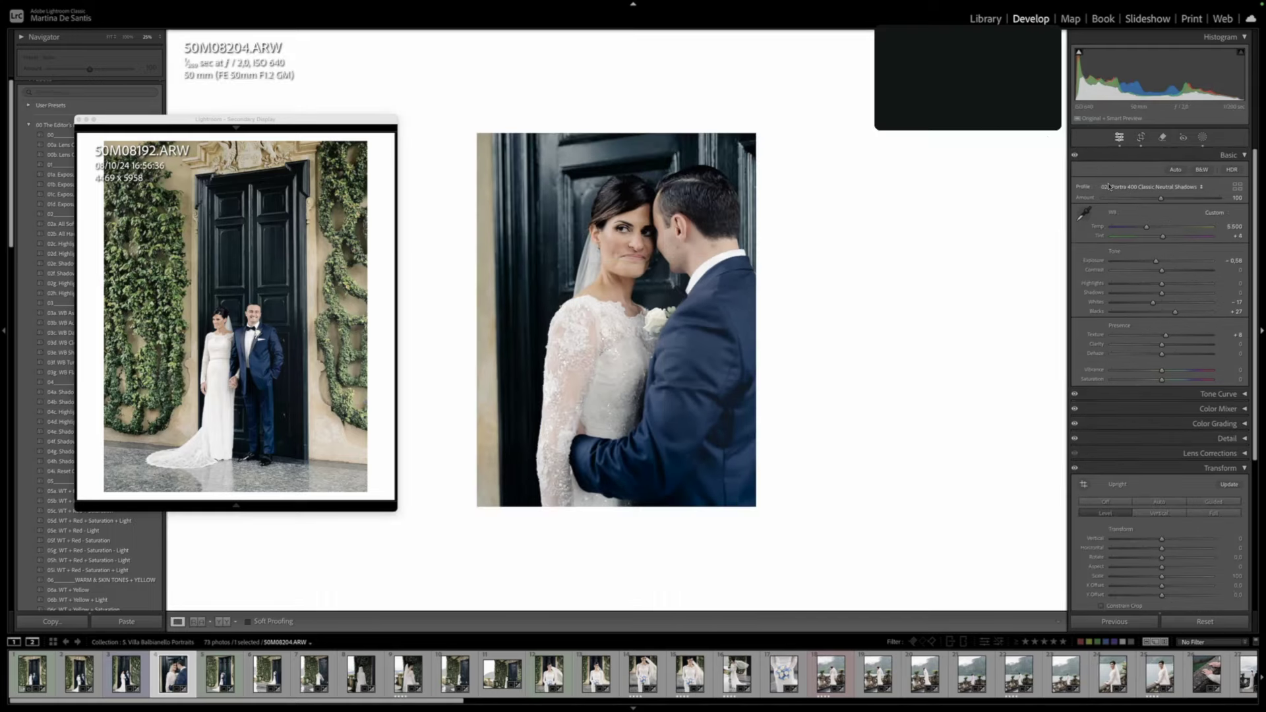
pyautogui.moveTo(1231, 261); pyautogui.dragTo(1237, 261)
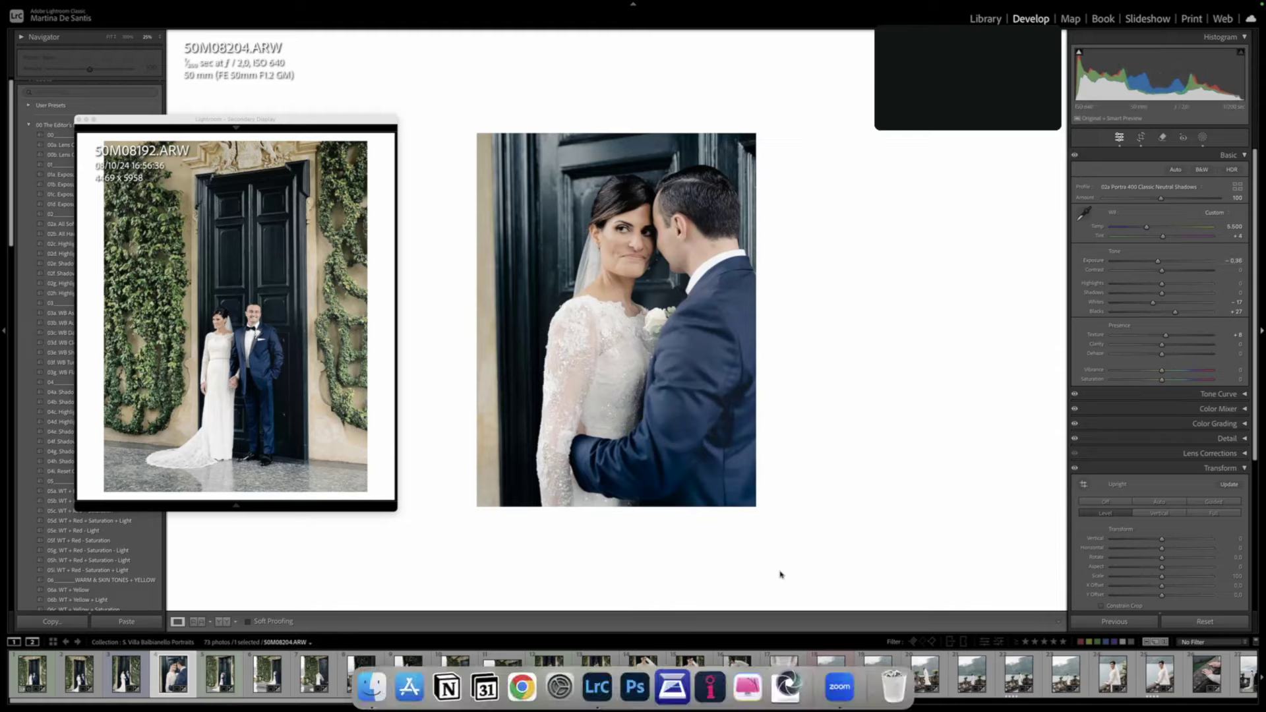
pyautogui.press('Right')
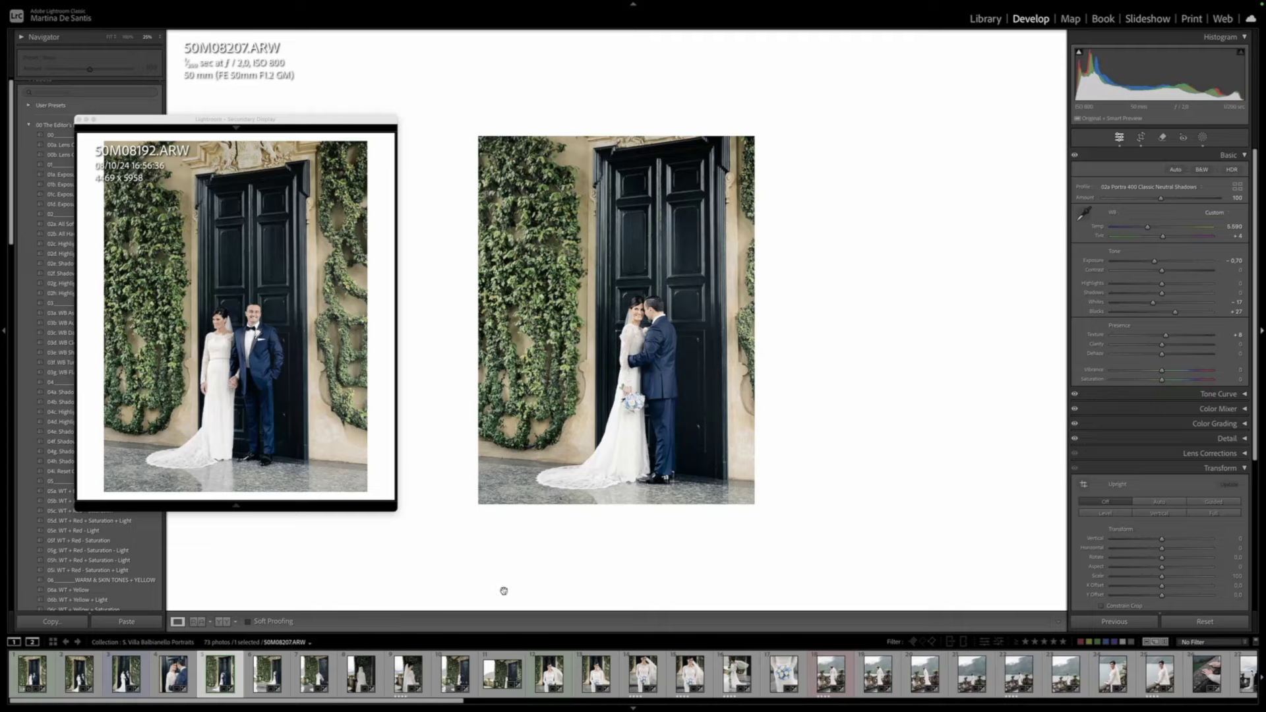
# Recrop 50M08215, nudging the photo left and down in the frame
pyautogui.press('Right')
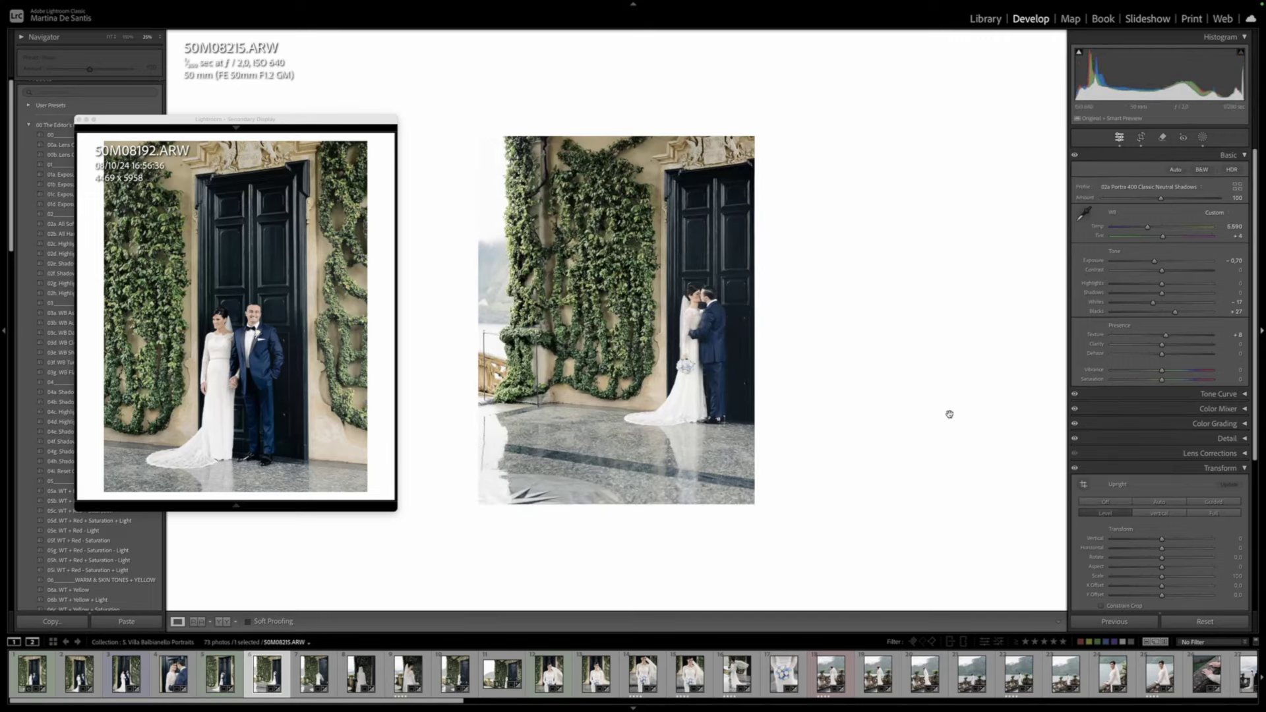
pyautogui.press('r')
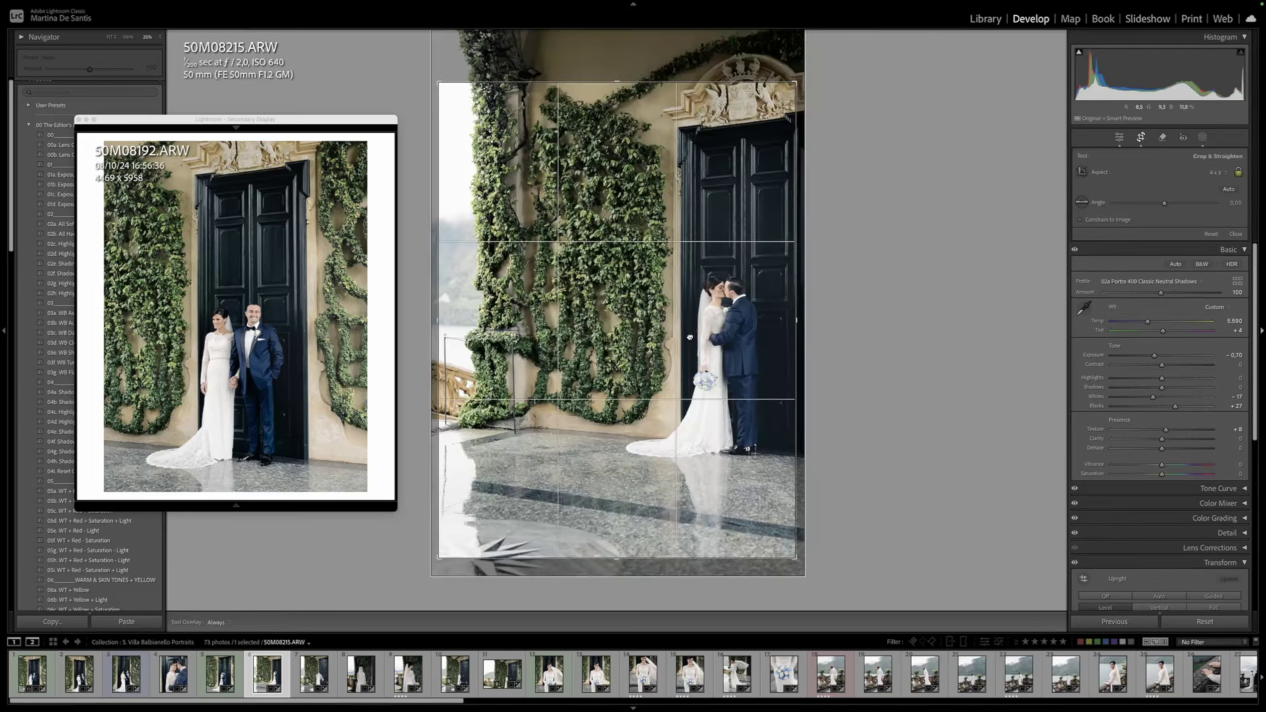
pyautogui.moveTo(690, 337); pyautogui.dragTo(659, 363)
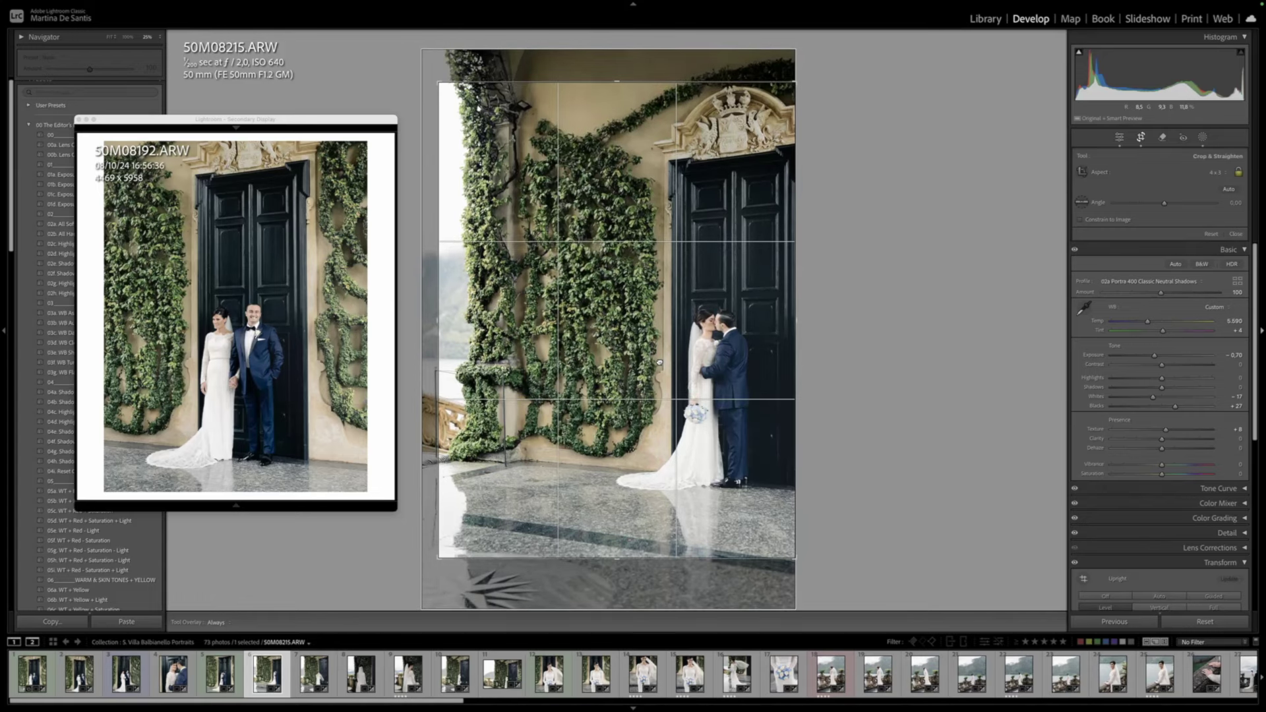
pyautogui.press('Return')
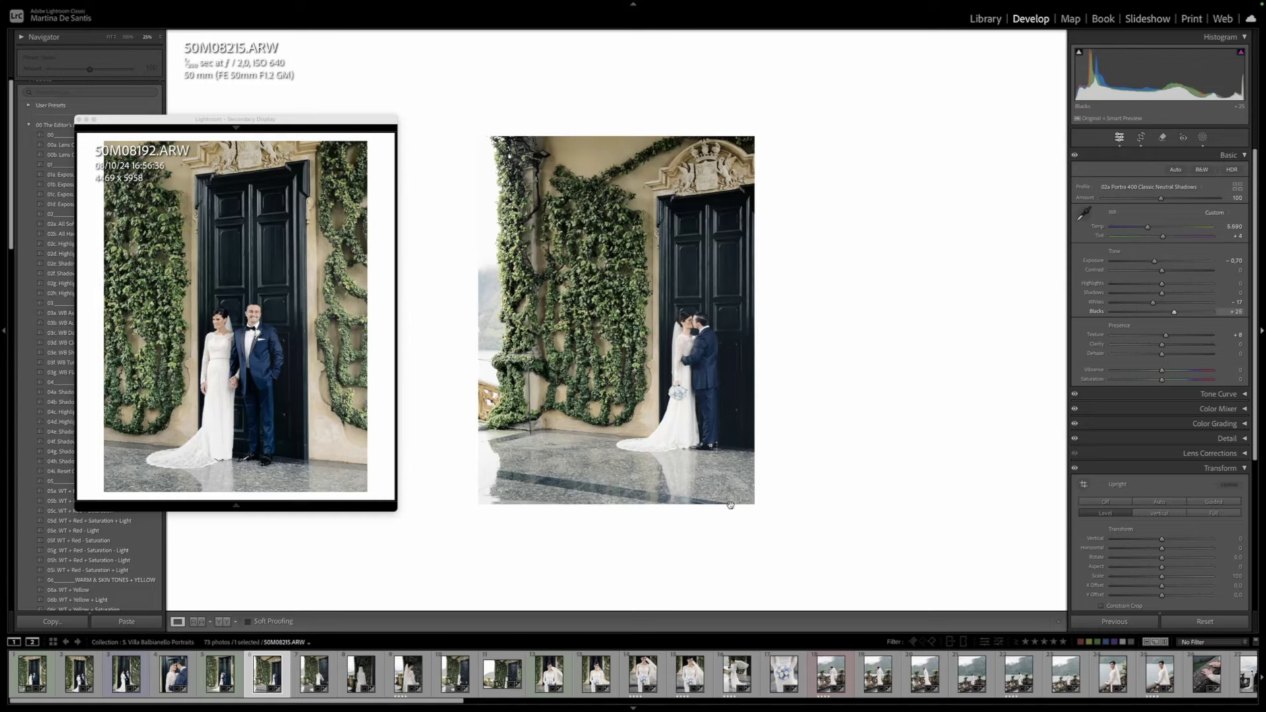
# Straighten 50M08227 slightly and lower its Blacks from +27 to +26
pyautogui.press('Right')
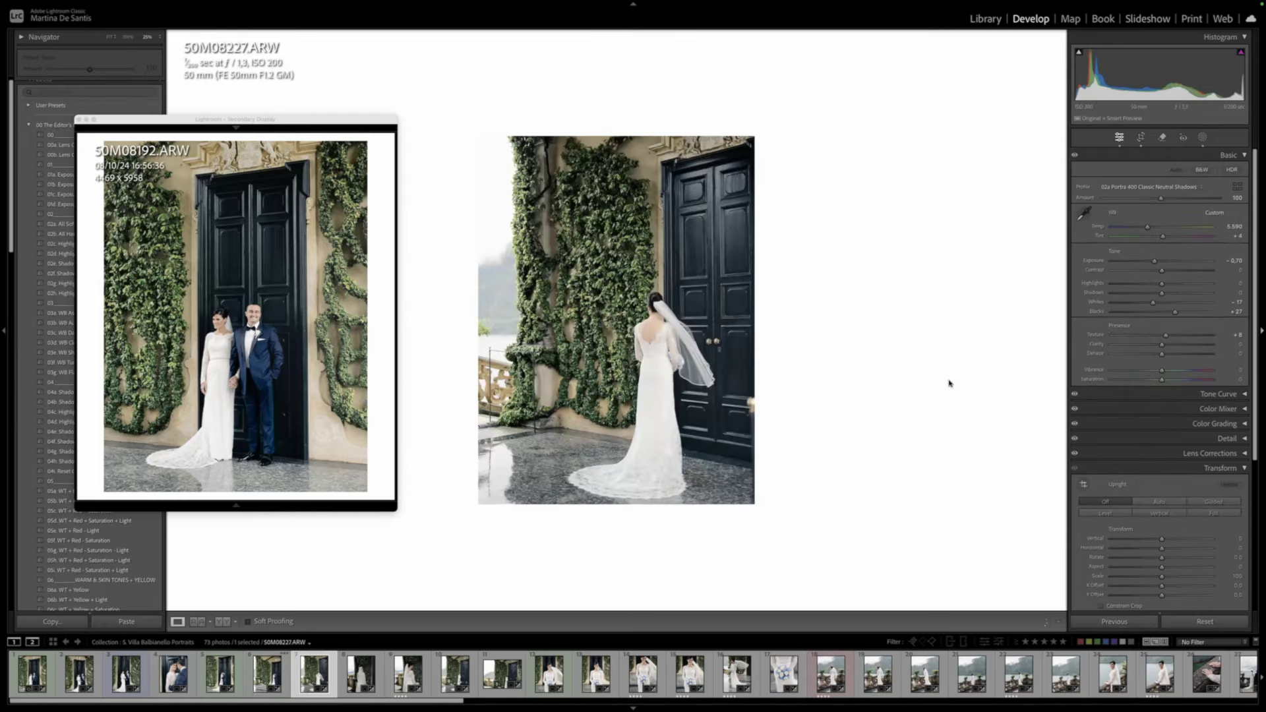
pyautogui.press('r')
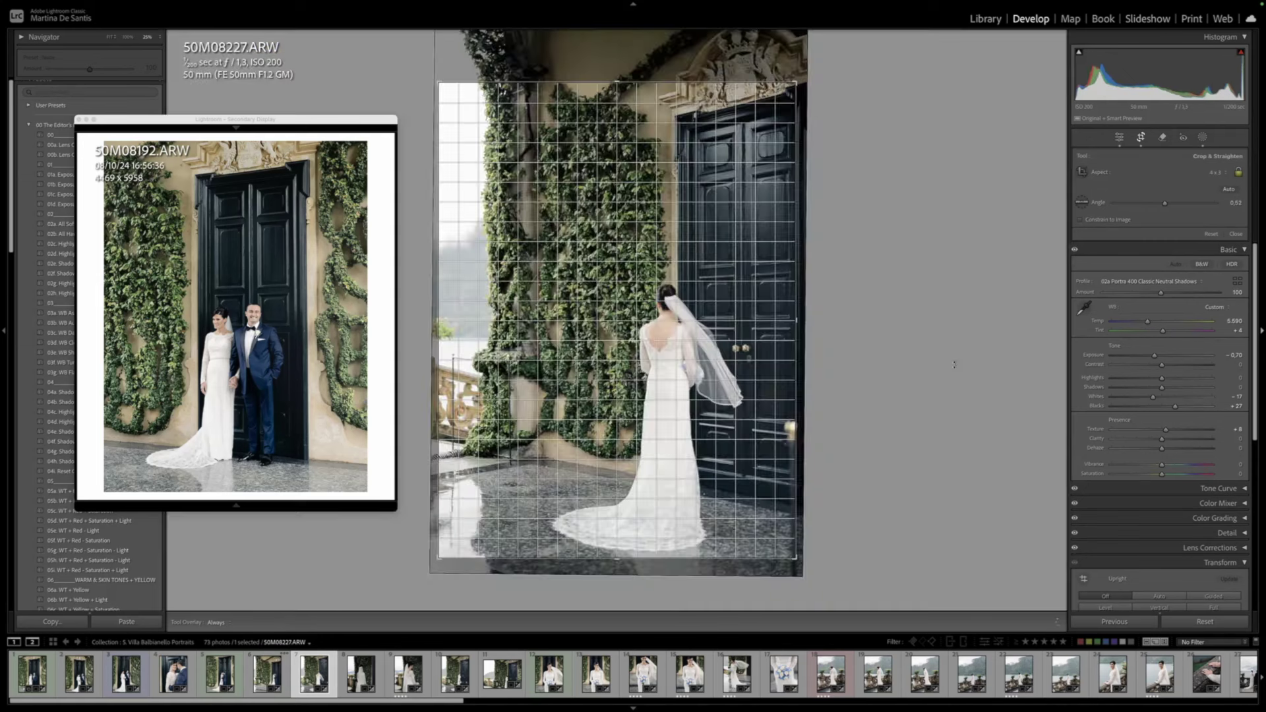
pyautogui.moveTo(952, 367); pyautogui.dragTo(952, 370)
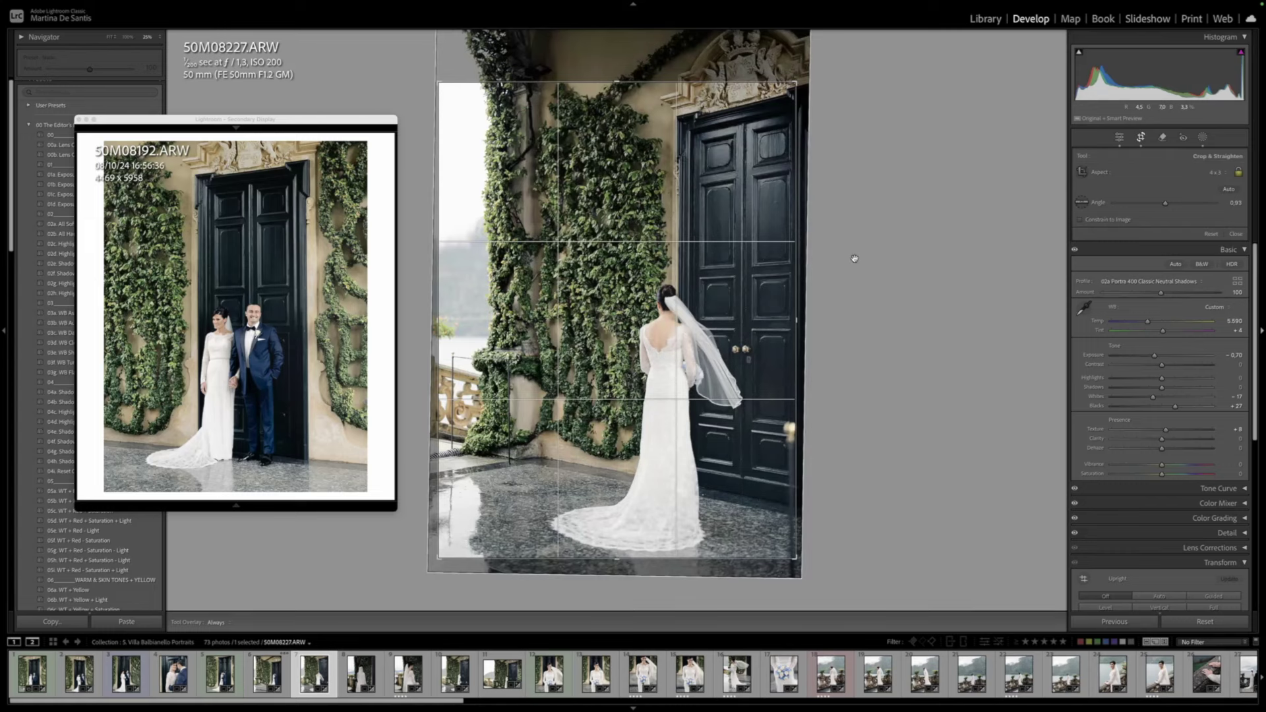
pyautogui.press('Return')
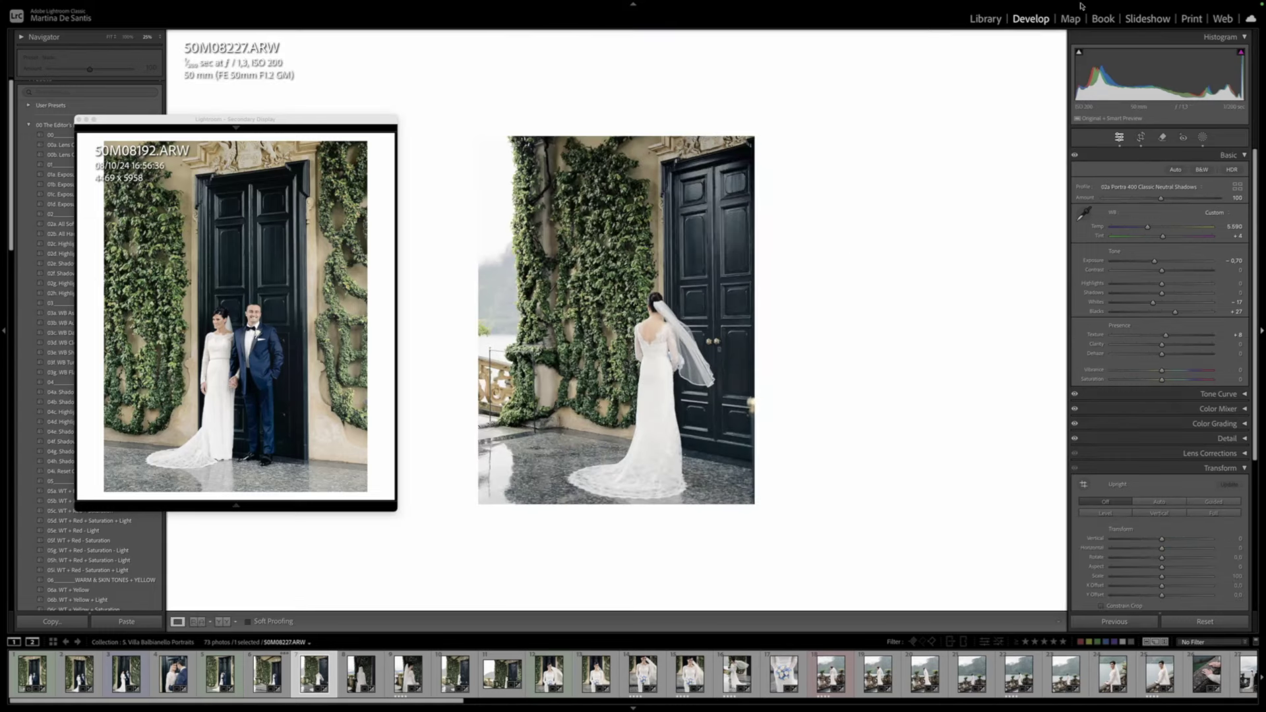
pyautogui.moveTo(1079, 71); pyautogui.dragTo(1077, 72)
# Give photos 50M08222 and 50M08223 blue labels
pyautogui.click(359, 674)
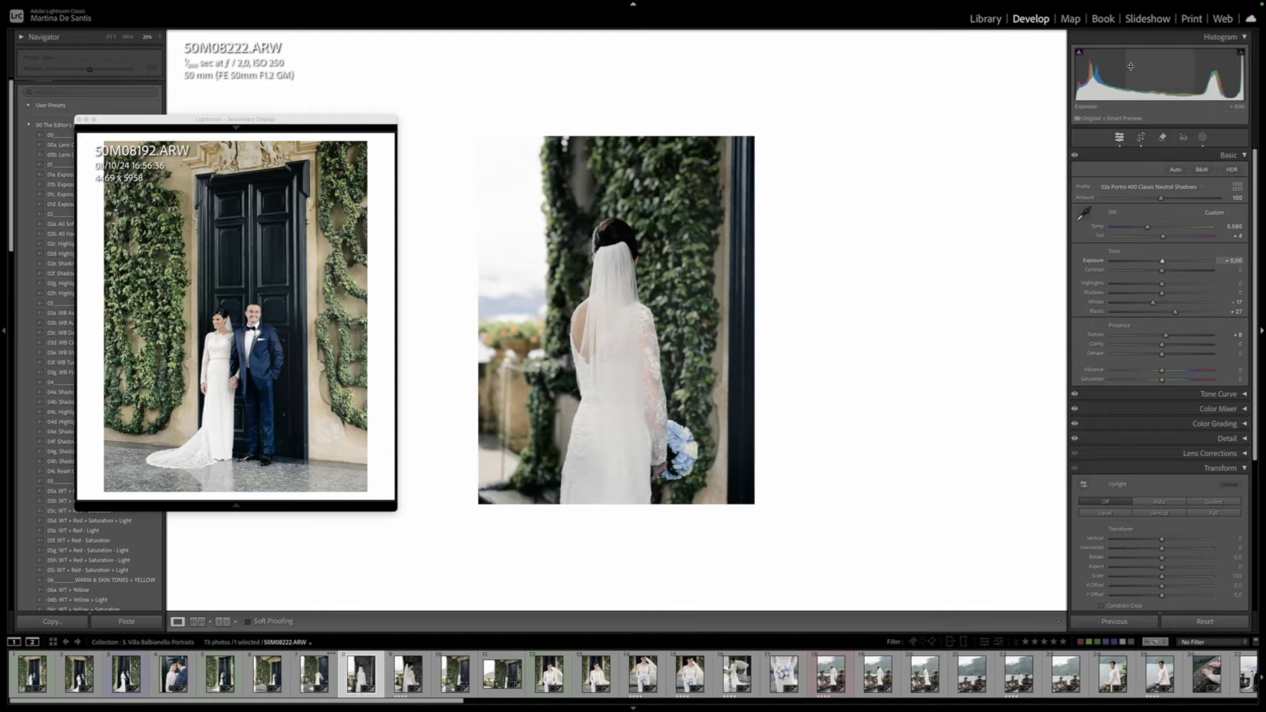
pyautogui.press('9')
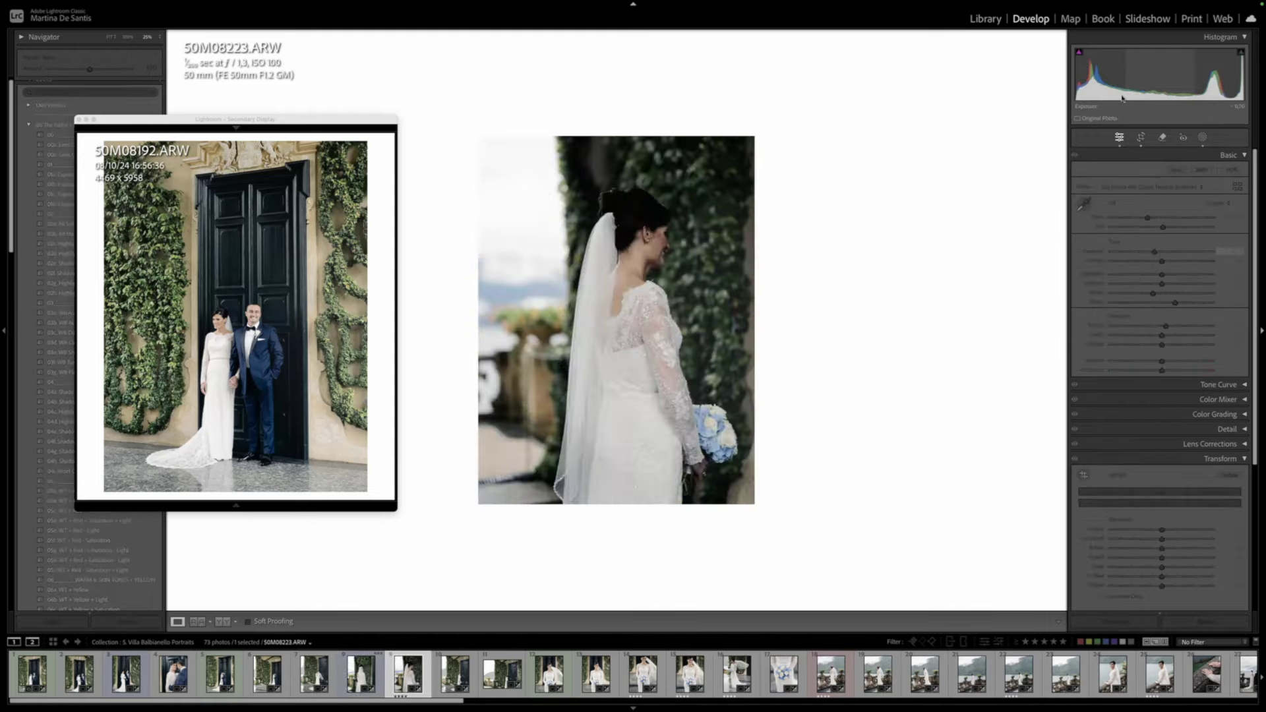
pyautogui.press('9')
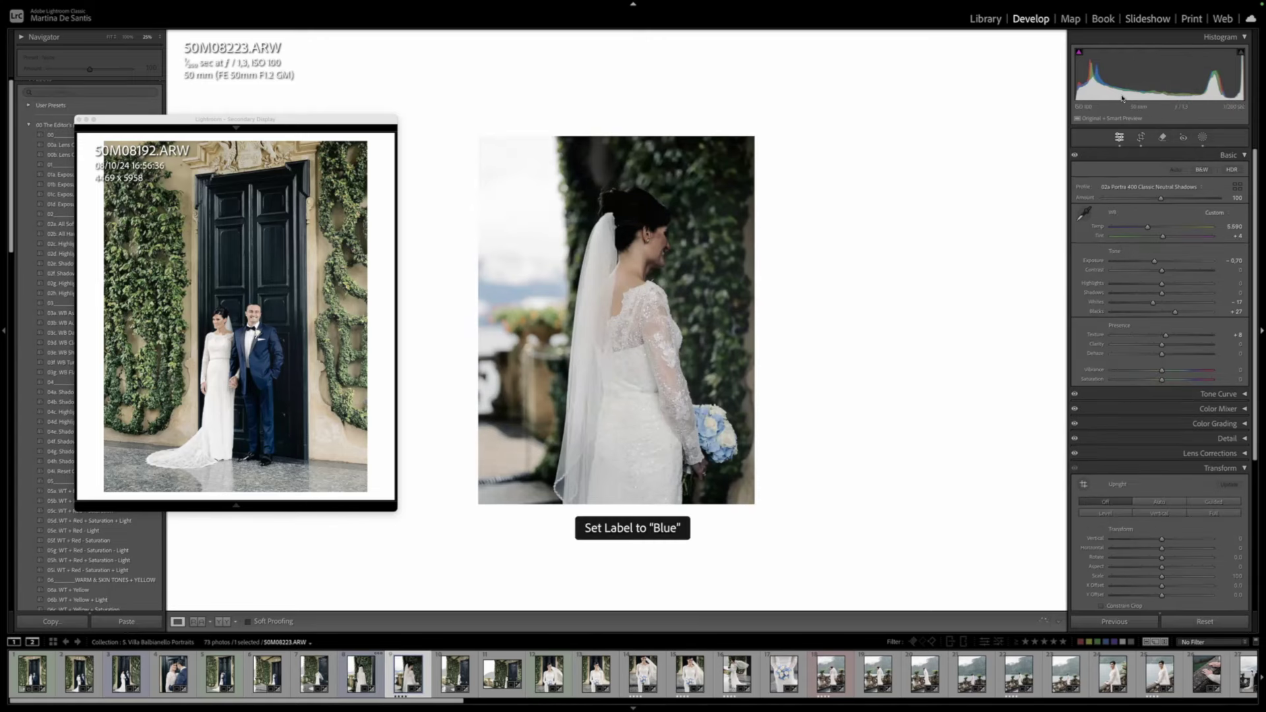
# Straighten 50M08234 and shift it down and left within the crop
pyautogui.press('r')
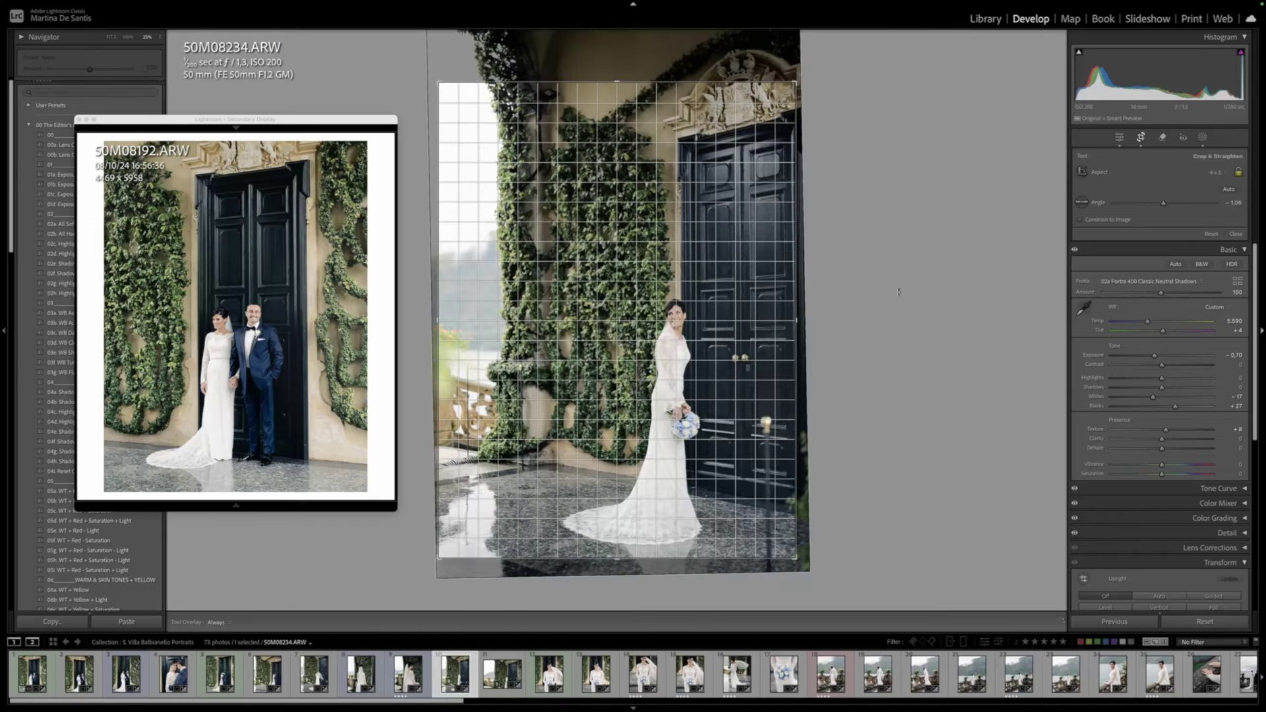
pyautogui.moveTo(898, 291); pyautogui.dragTo(898, 292)
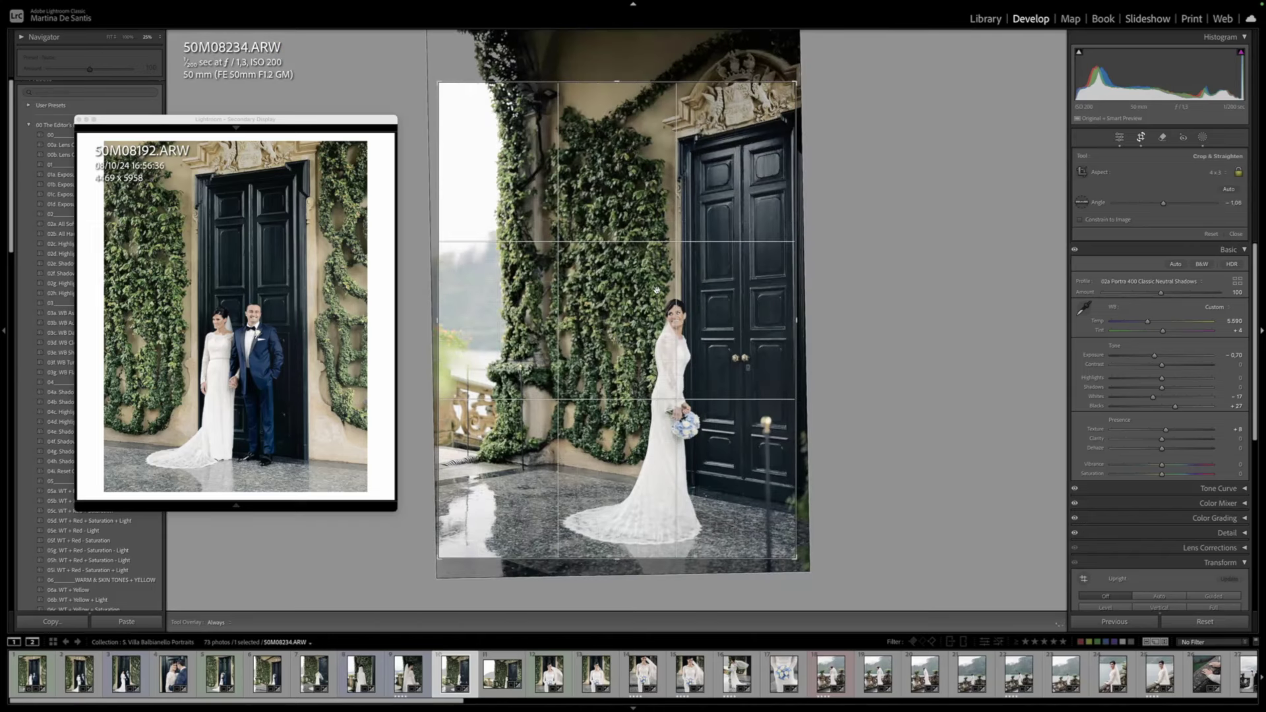
pyautogui.moveTo(655, 284); pyautogui.dragTo(655, 294)
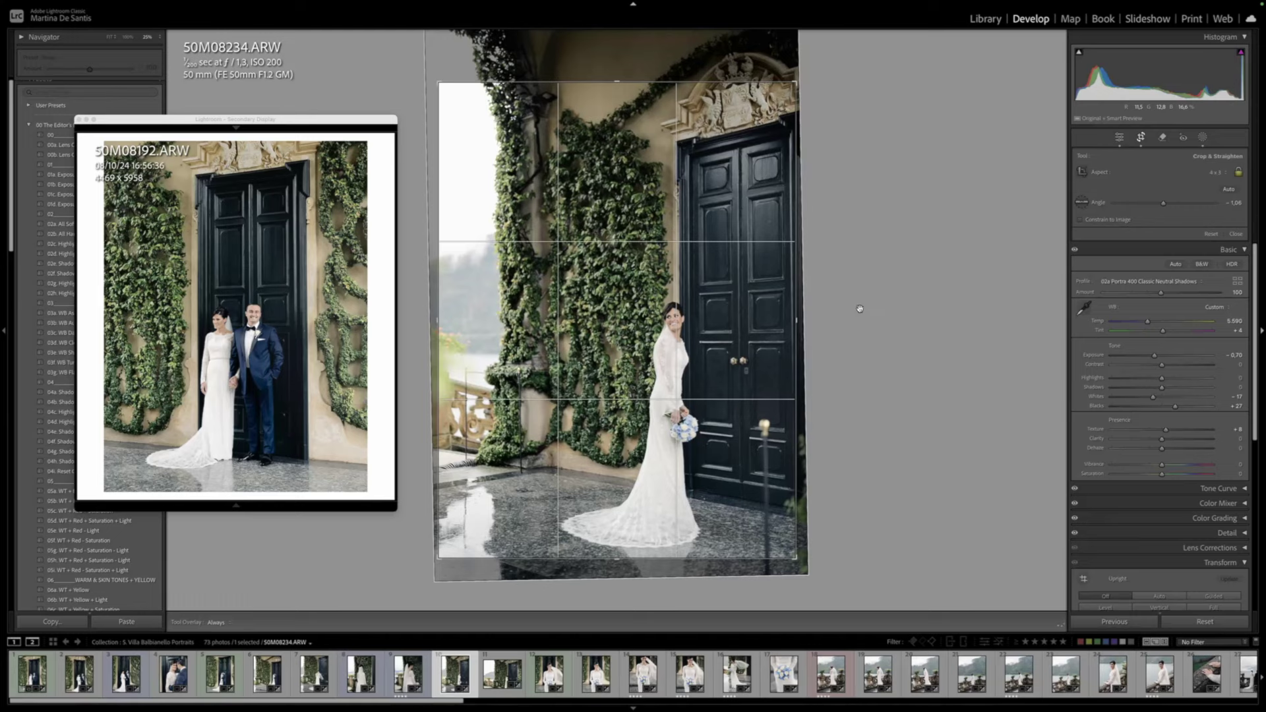
pyautogui.press('Return')
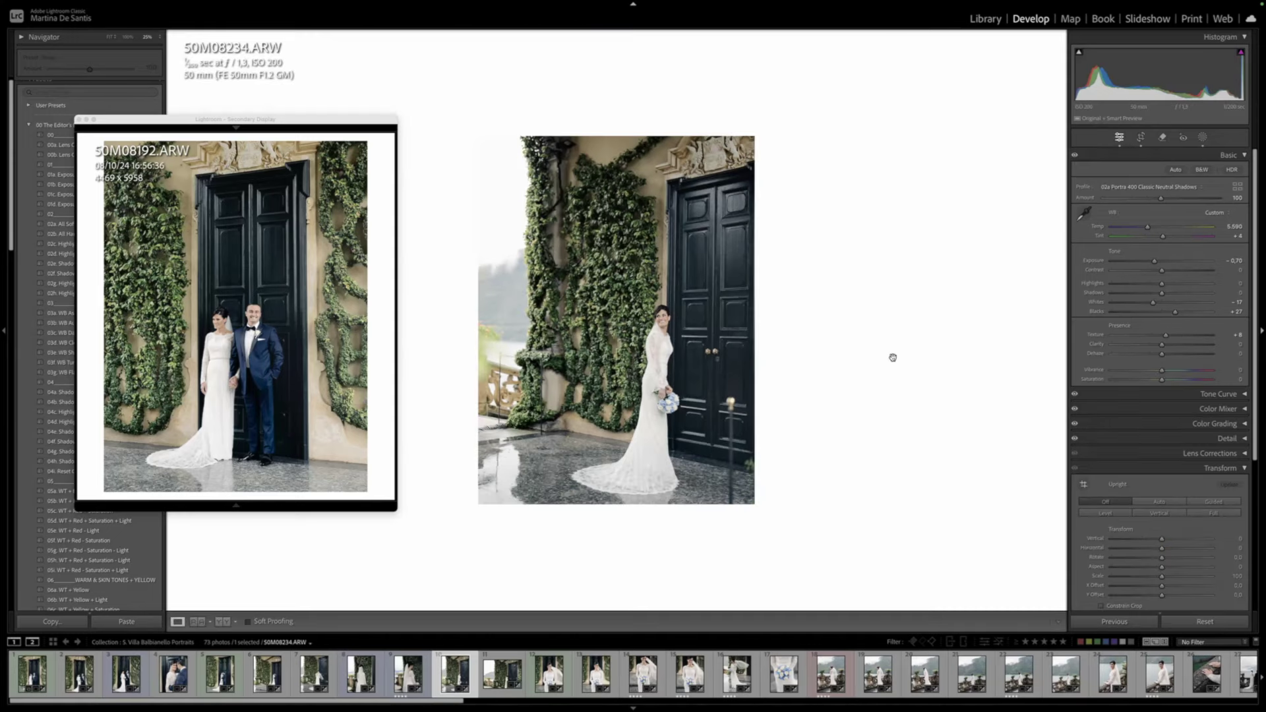
pyautogui.press('r')
pyautogui.moveTo(902, 319); pyautogui.dragTo(899, 303)
pyautogui.press('Return')
# Straighten 50M08236 to −0.85° and slide it left in its landscape crop
pyautogui.press('Right')
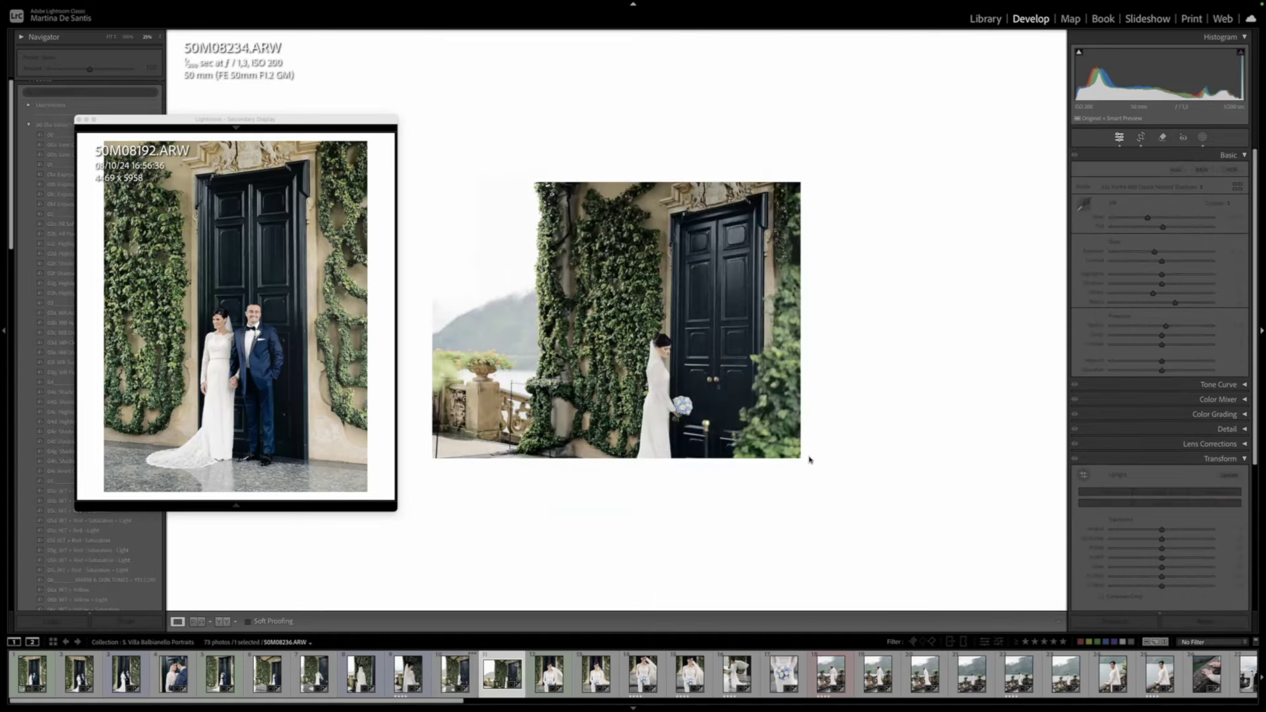
pyautogui.press('r')
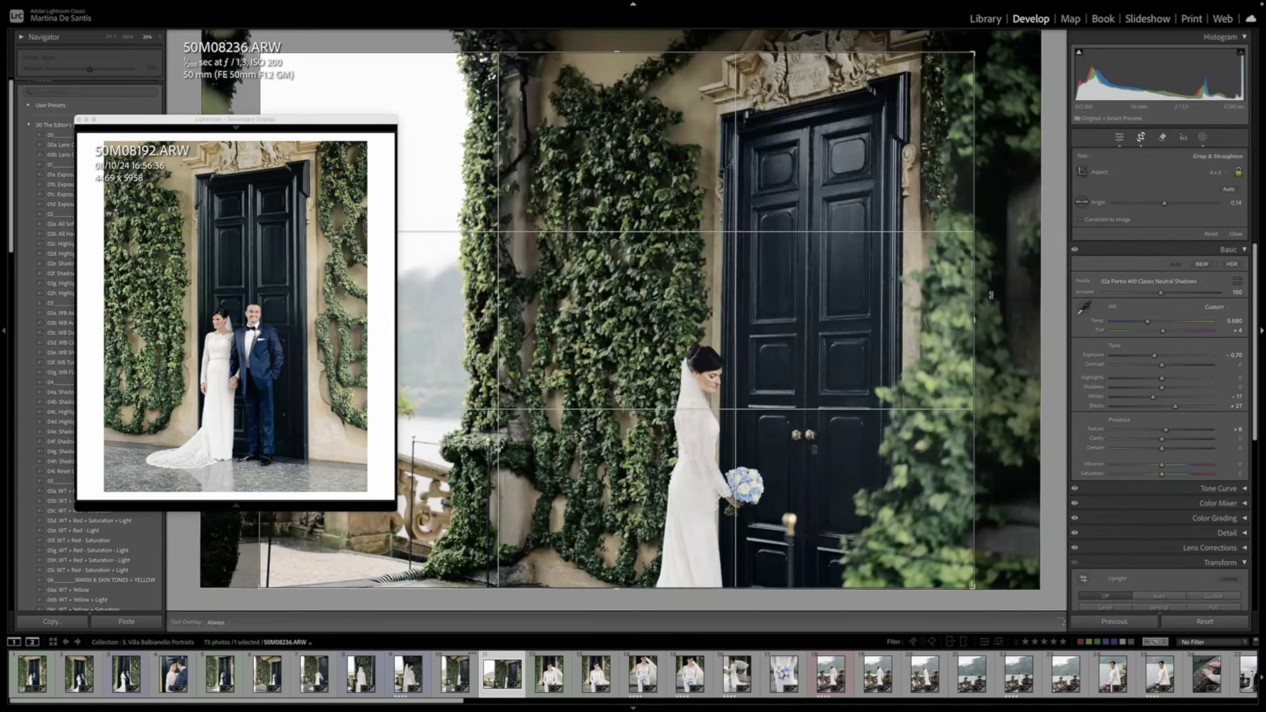
pyautogui.moveTo(988, 295); pyautogui.dragTo(990, 284)
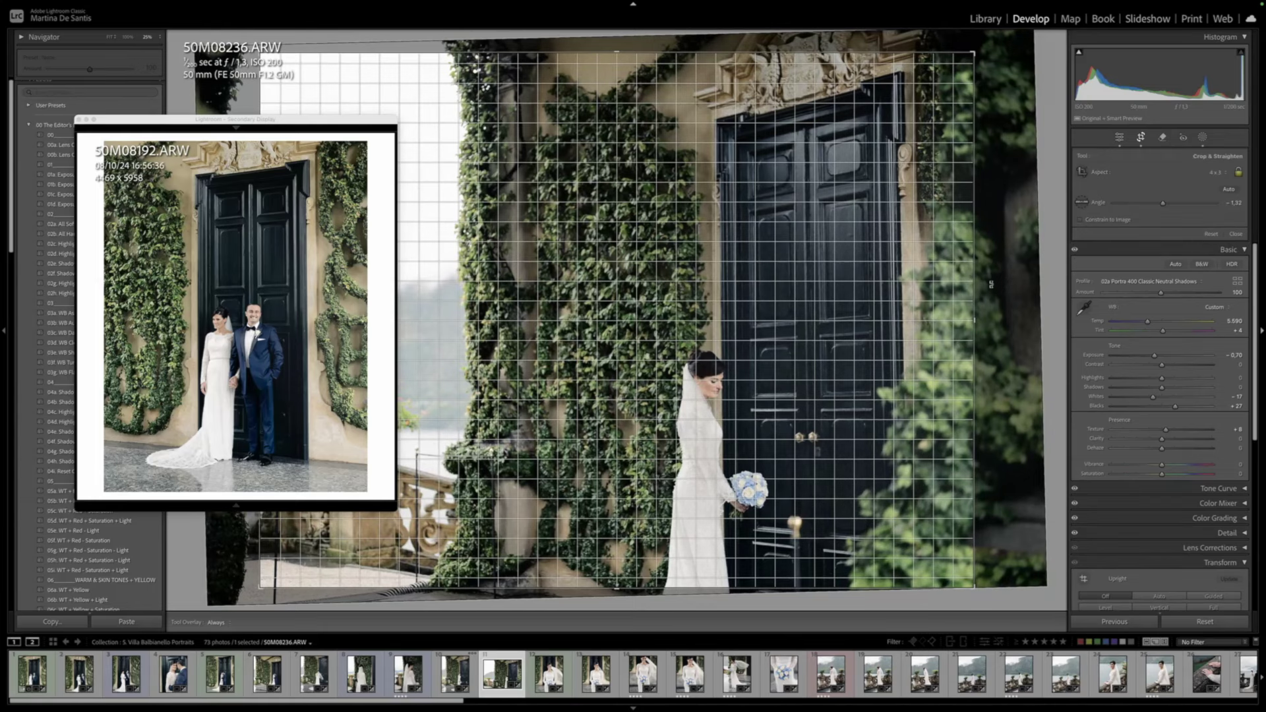
pyautogui.moveTo(990, 285); pyautogui.dragTo(991, 287)
pyautogui.moveTo(1043, 300); pyautogui.dragTo(1043, 304)
pyautogui.moveTo(773, 267)
pyautogui.mouseDown()
pyautogui.moveTo(764, 262)
pyautogui.moveTo(774, 273)
pyautogui.mouseUp()
pyautogui.moveTo(1039, 280); pyautogui.dragTo(1026, 283)
pyautogui.press('Return')
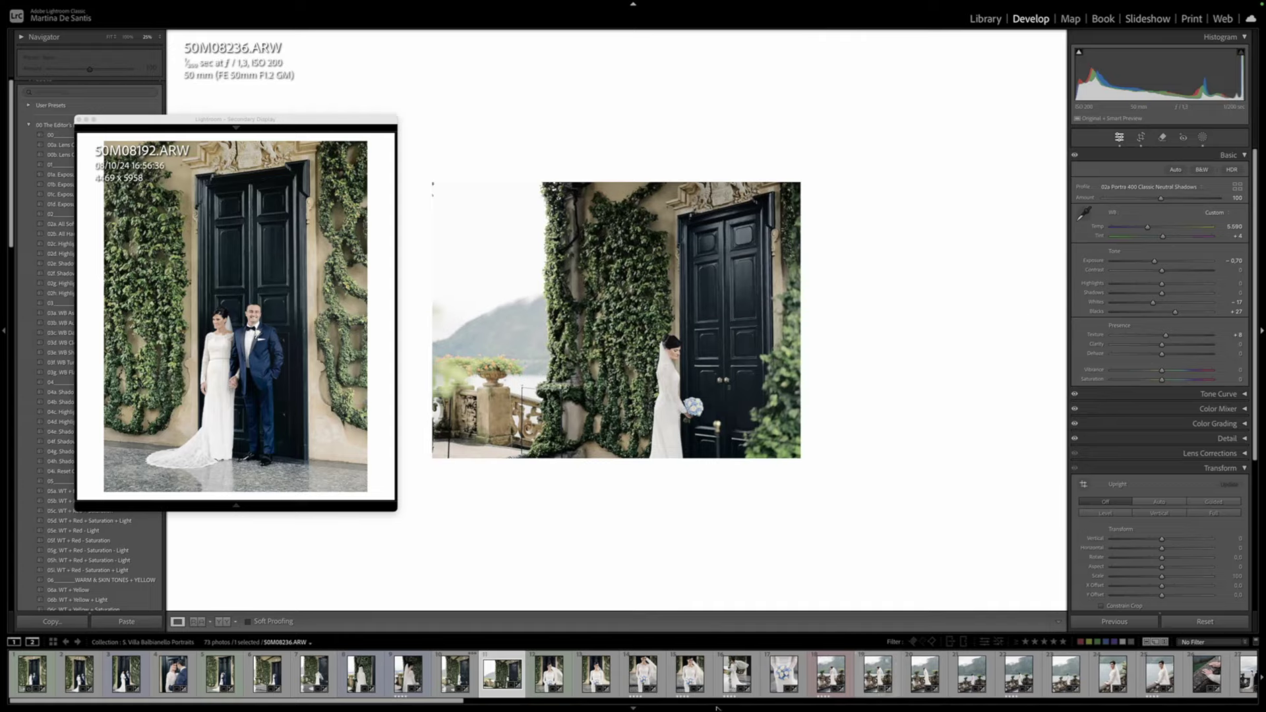
pyautogui.press('Right')
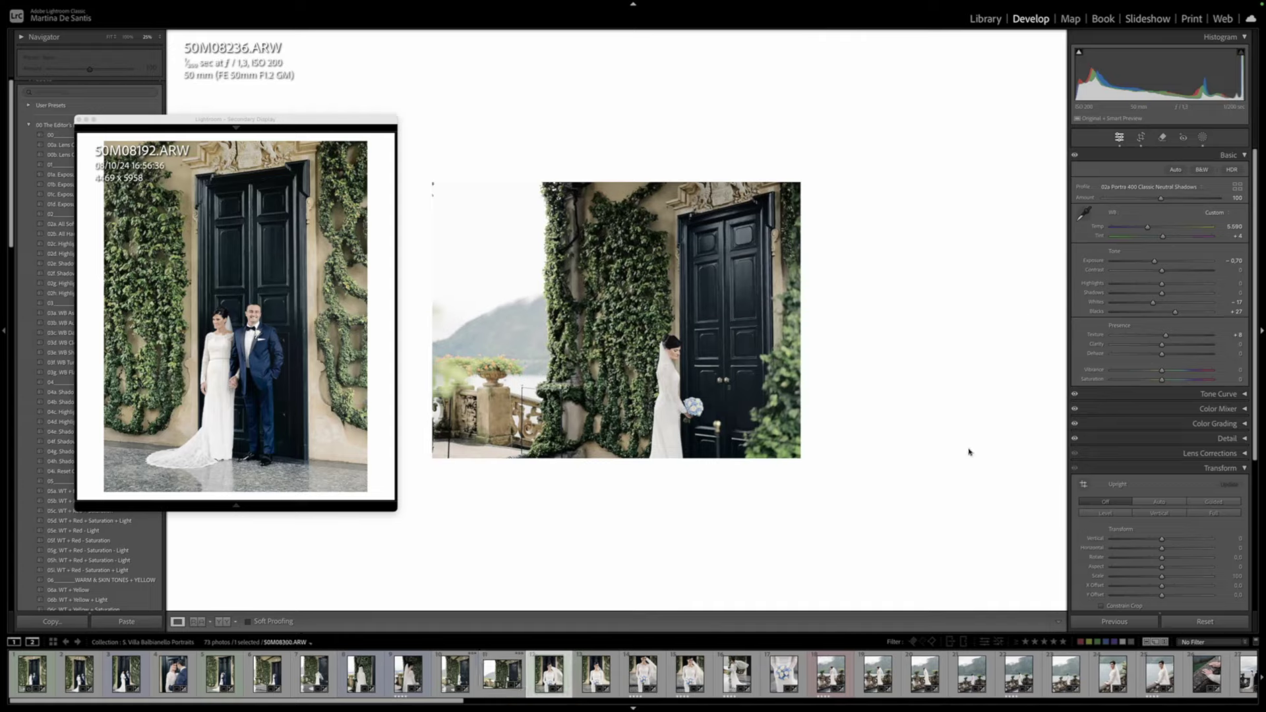
# Straighten 50M08267 slightly and nudge it down within the crop
pyautogui.press('Right')
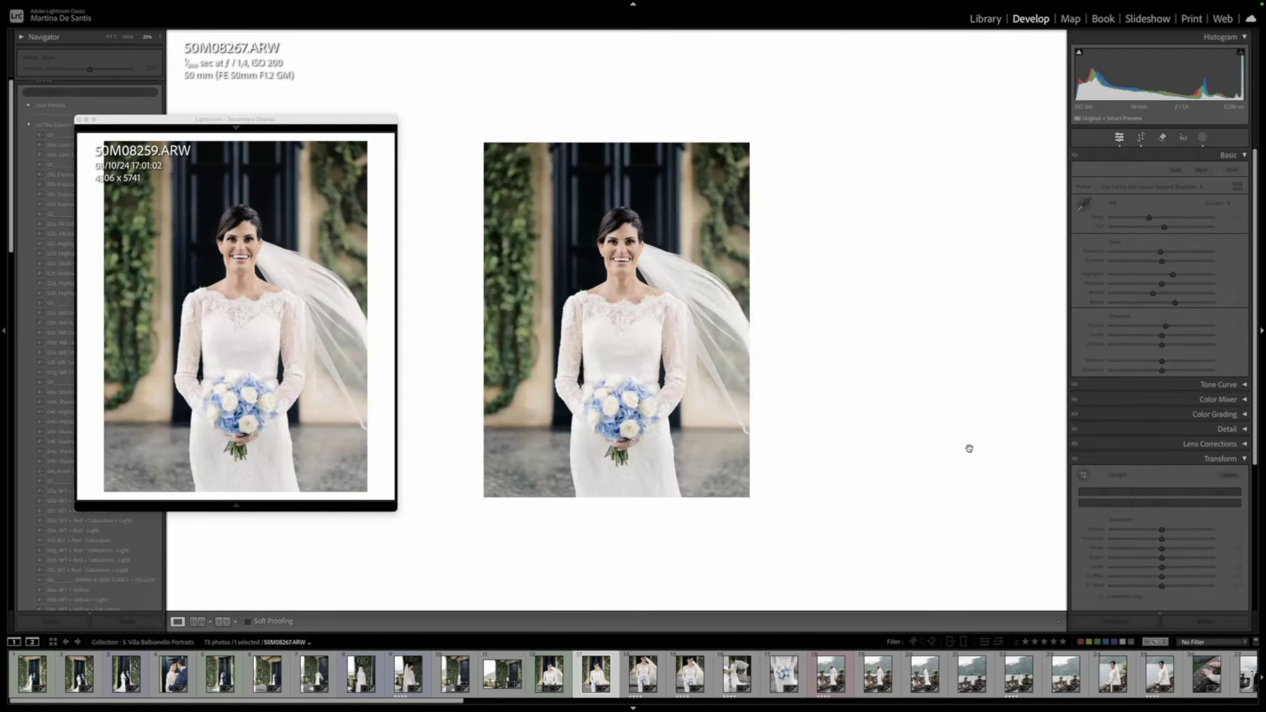
pyautogui.press('r')
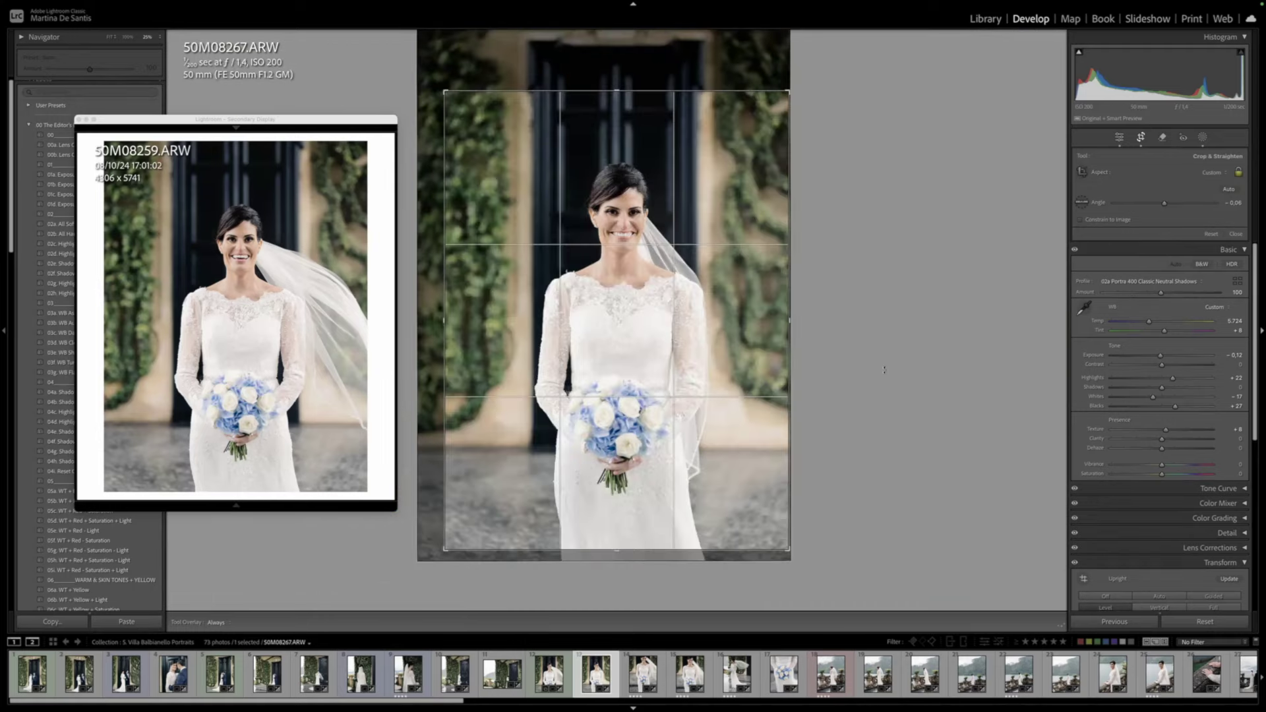
pyautogui.moveTo(884, 367); pyautogui.dragTo(884, 365)
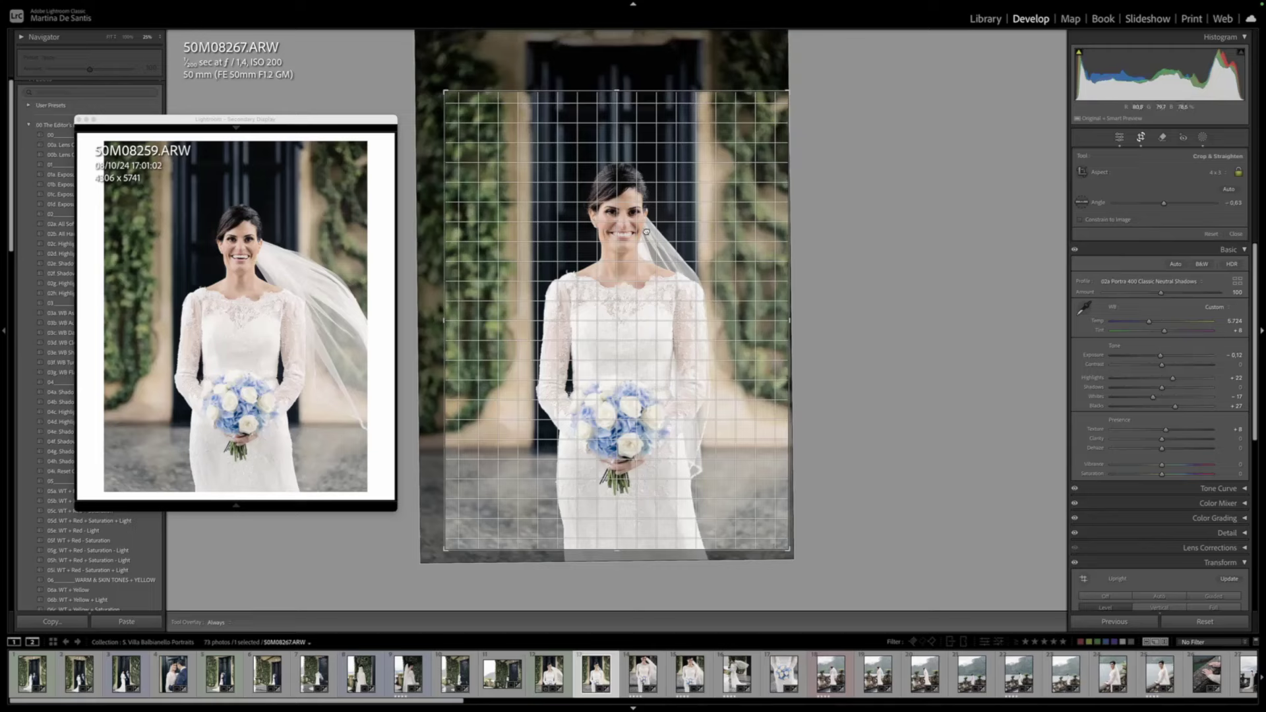
pyautogui.moveTo(646, 232); pyautogui.dragTo(647, 239)
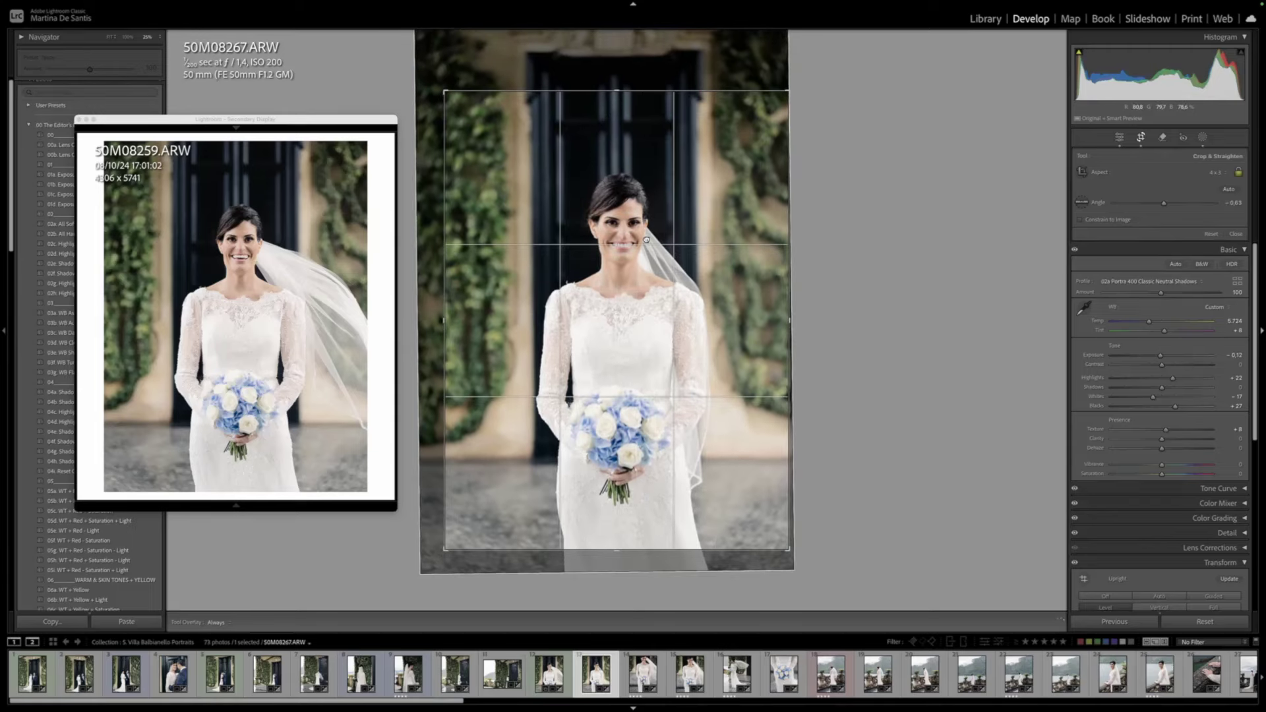
pyautogui.press('Return')
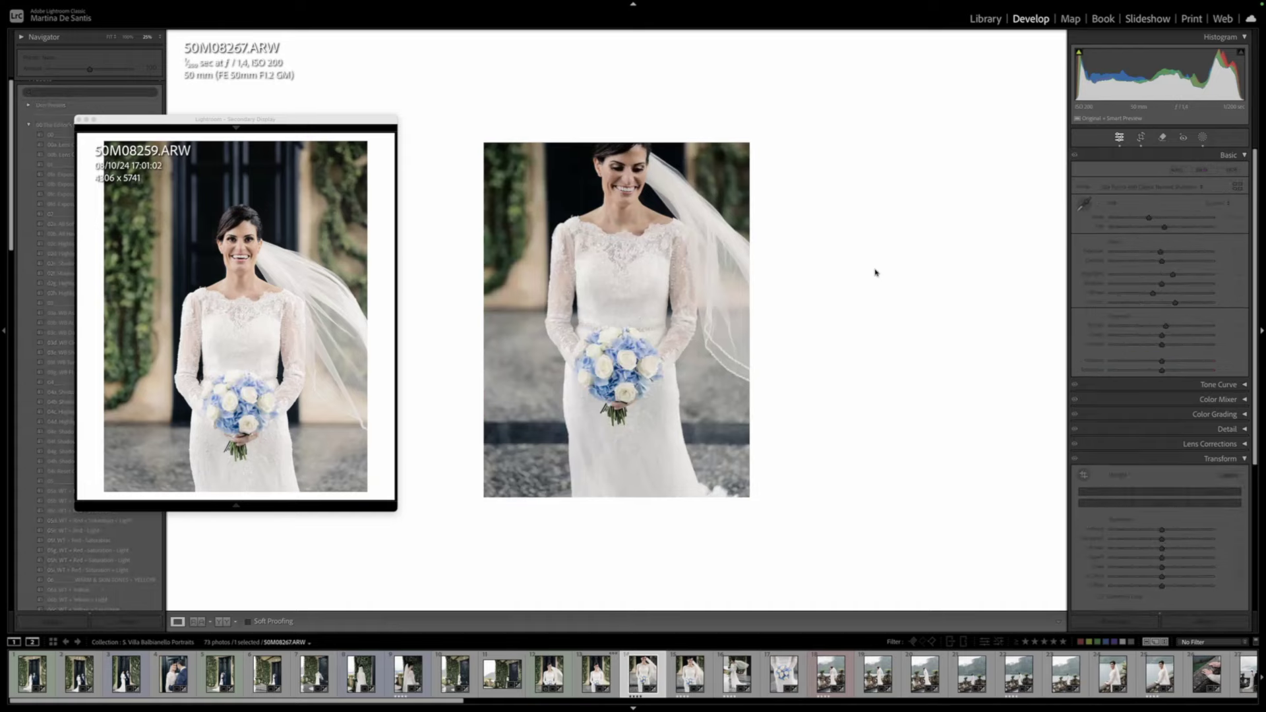
# Give a following frame a blue label, then return to 50M08280
pyautogui.press('Right')
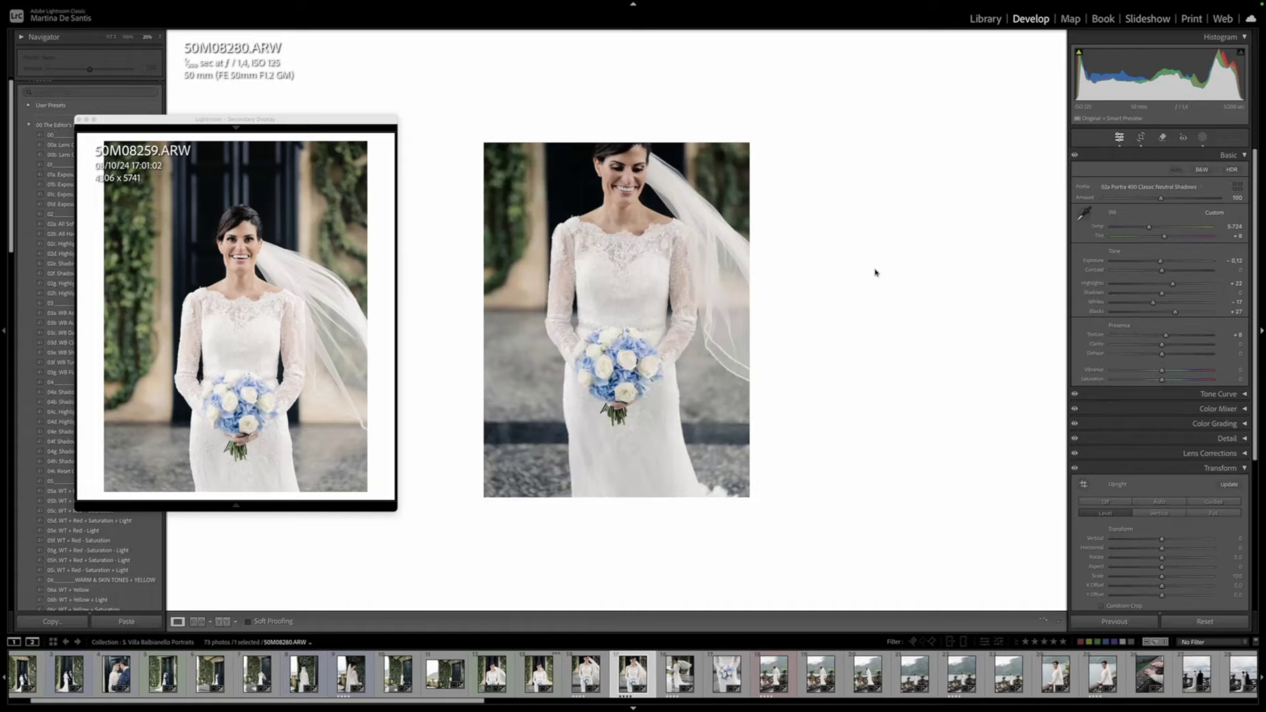
pyautogui.press('Right')
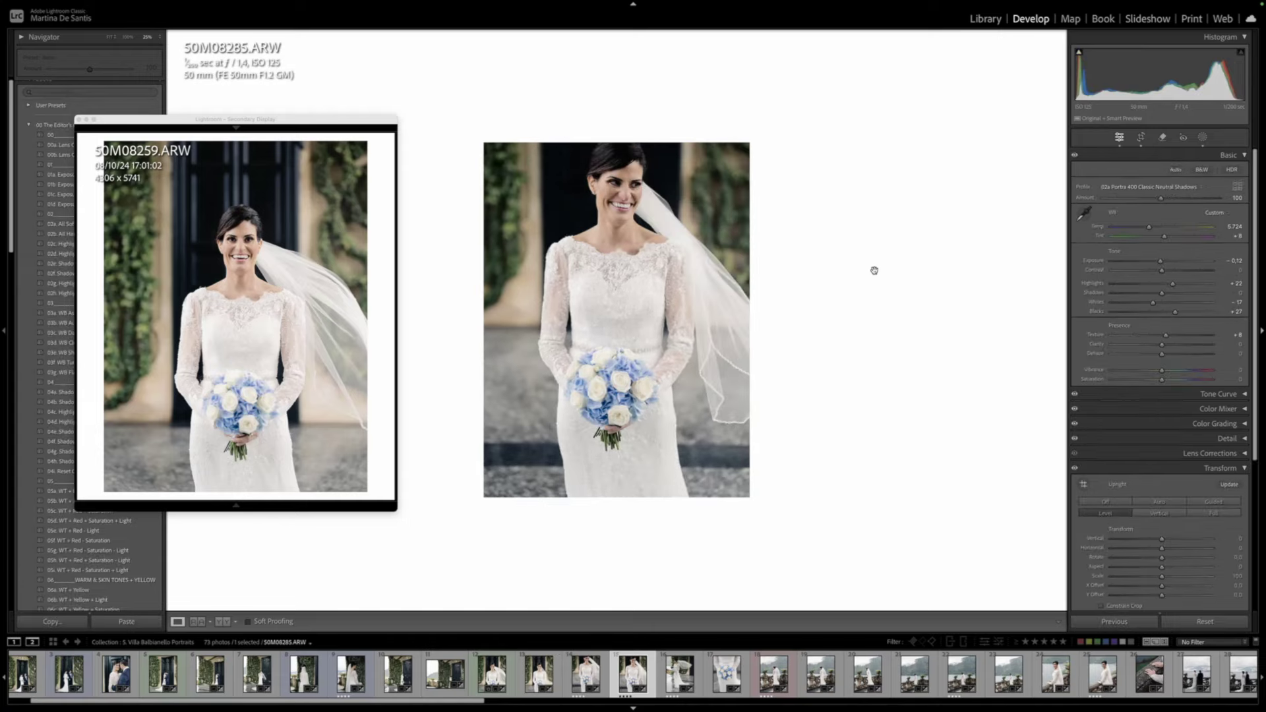
pyautogui.press('9')
pyautogui.press('Left')
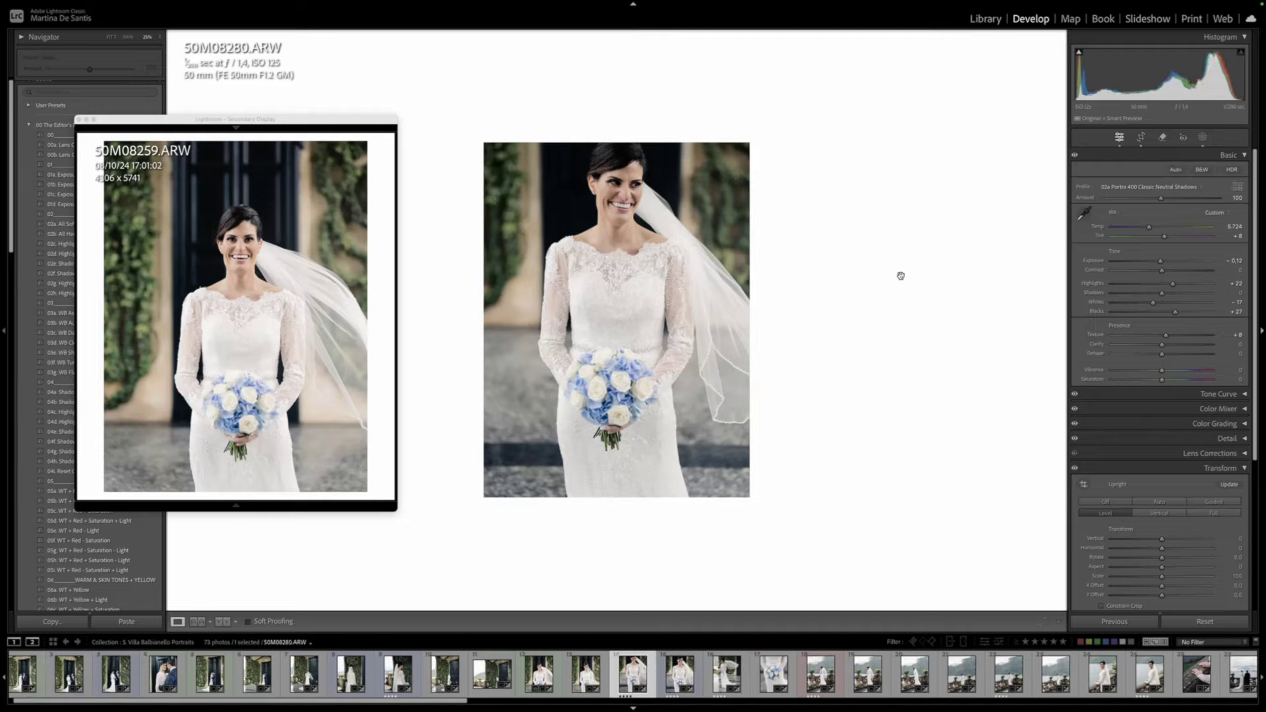
# Refine 50M08280's crop, shifting the photo slightly down
pyautogui.press('r')
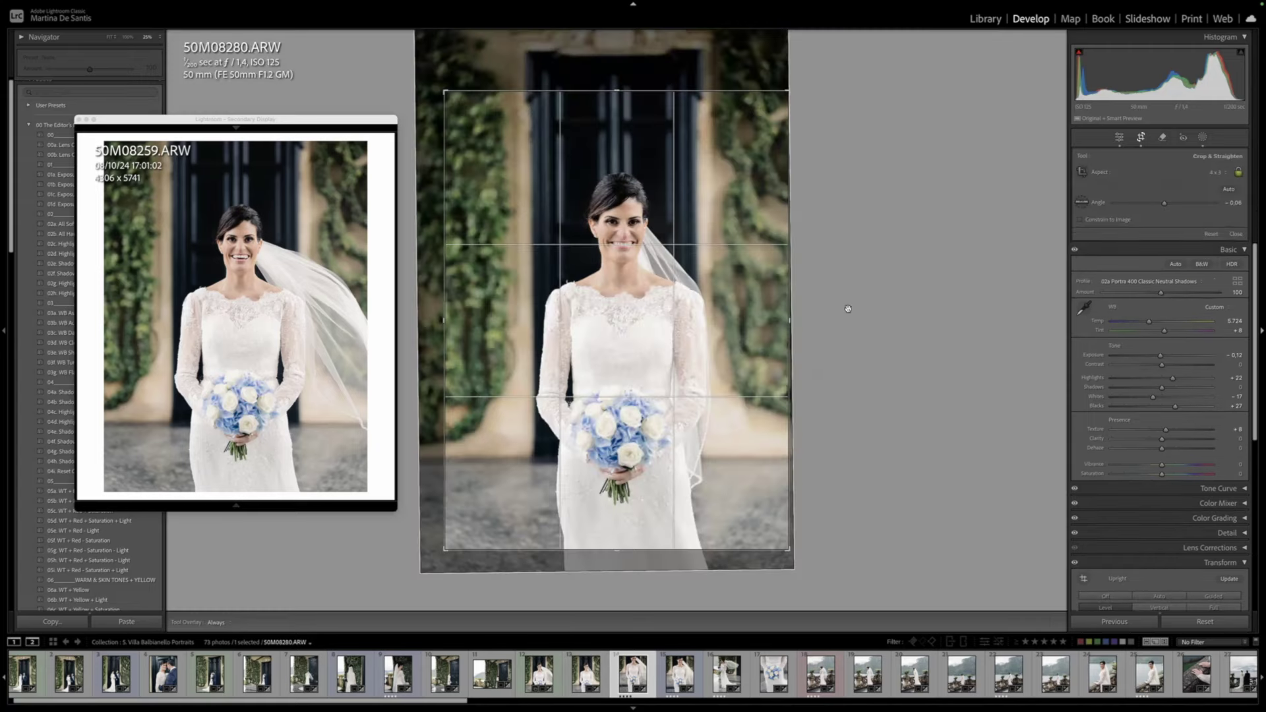
pyautogui.press('r')
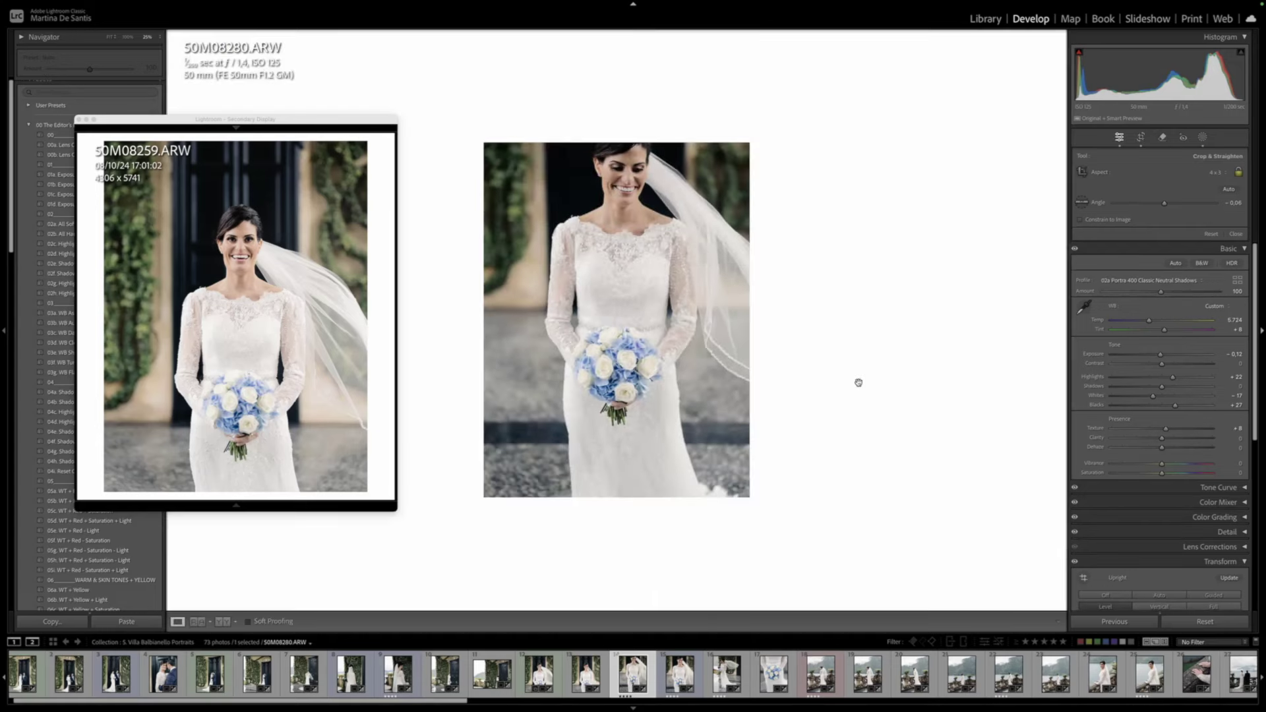
pyautogui.press('r')
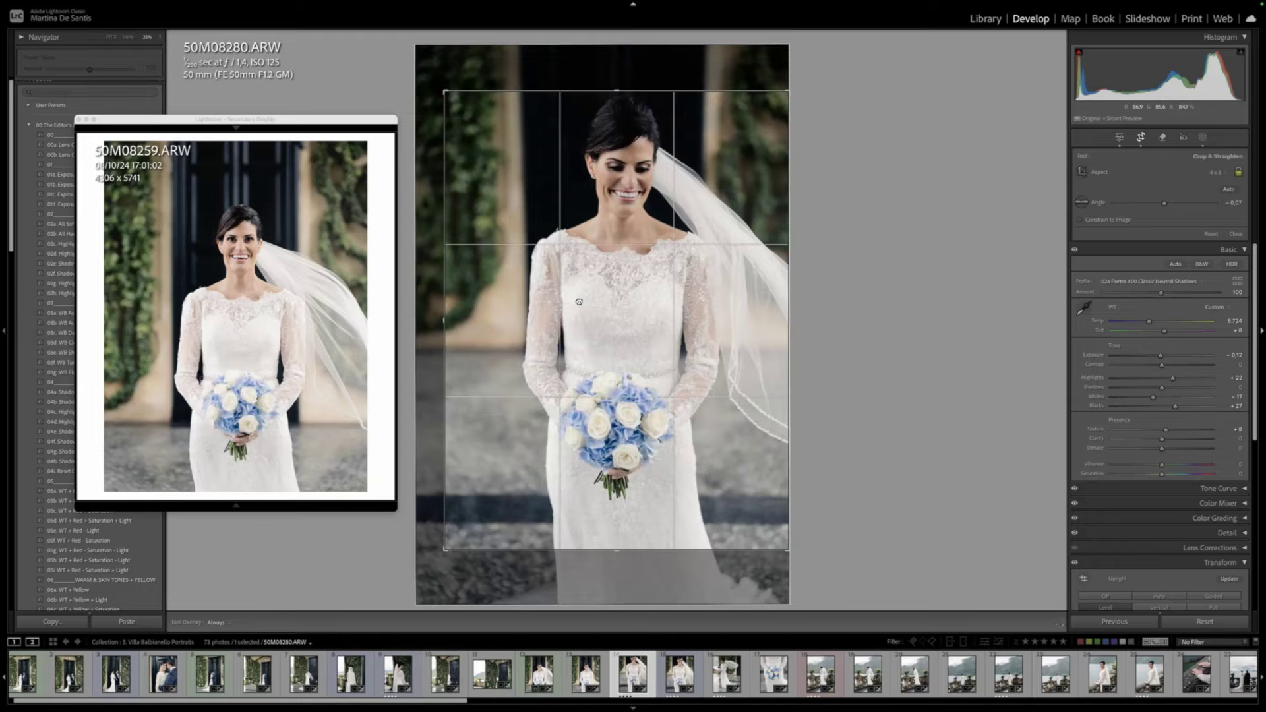
pyautogui.moveTo(579, 302); pyautogui.dragTo(579, 304)
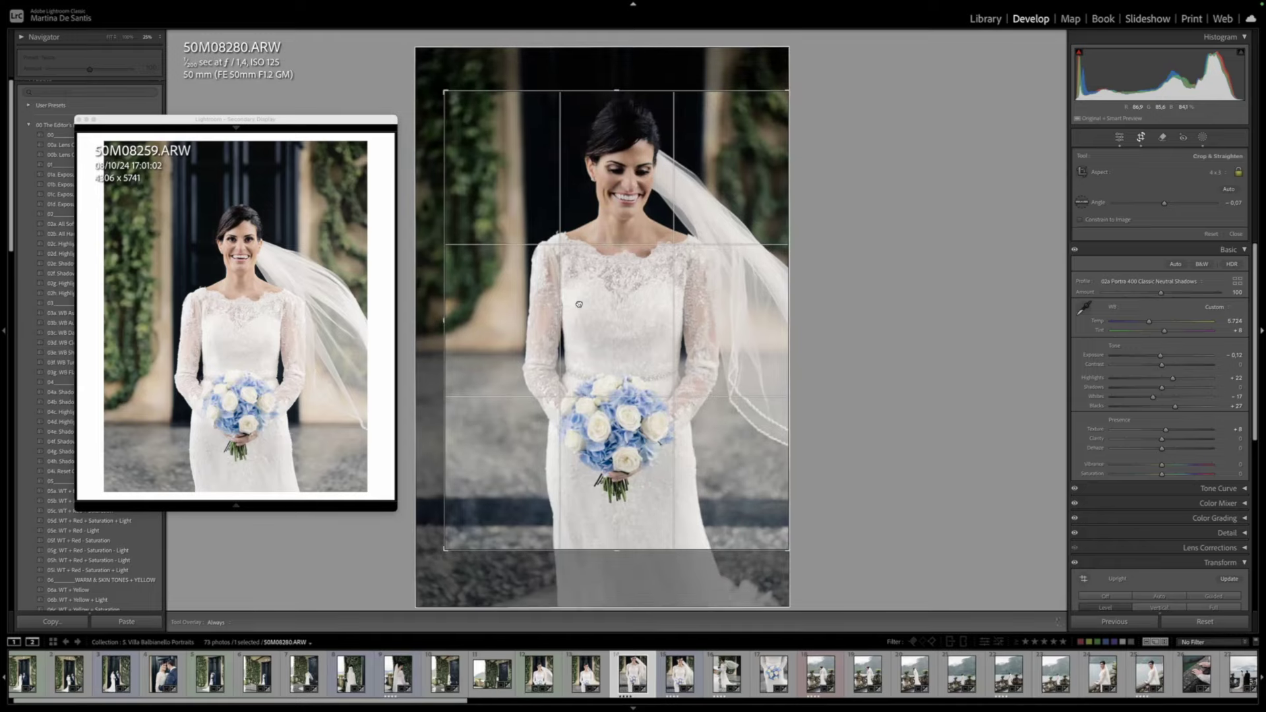
pyautogui.press('Return')
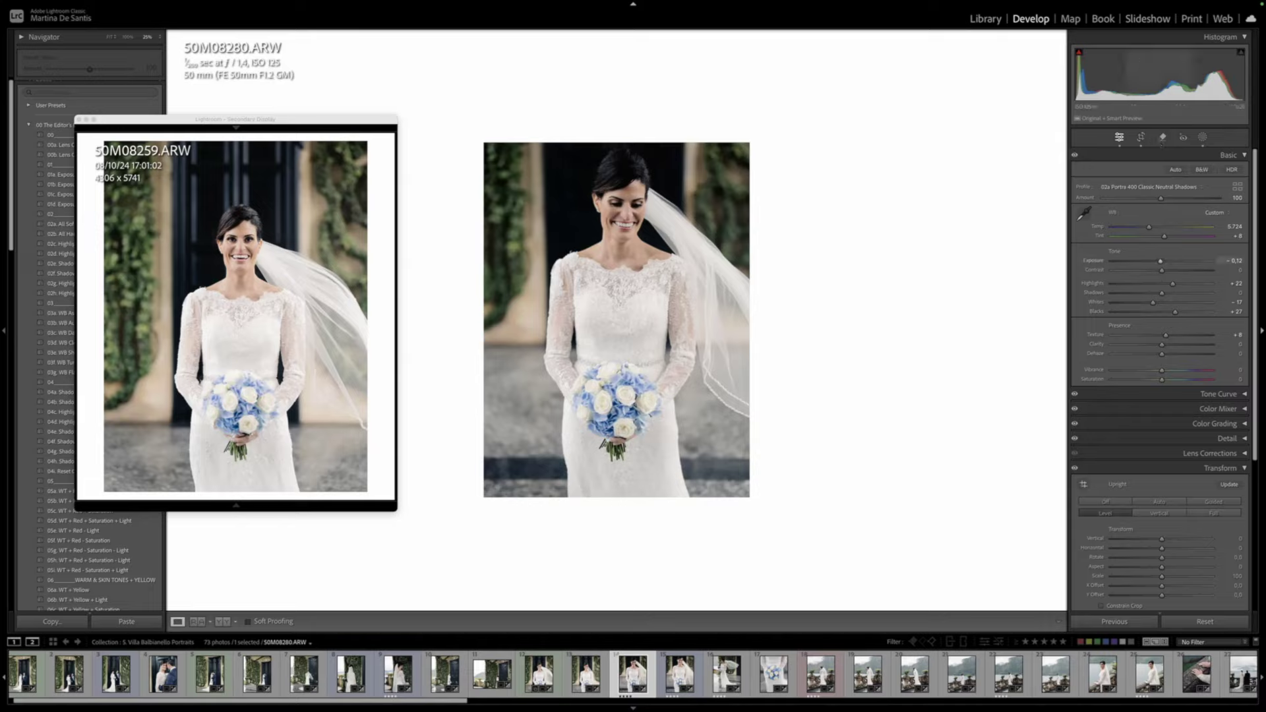
# Reset exposure and raise it to about +0.44, warm Temp slightly, then advance to 50M08287
pyautogui.doubleClick(1161, 72)
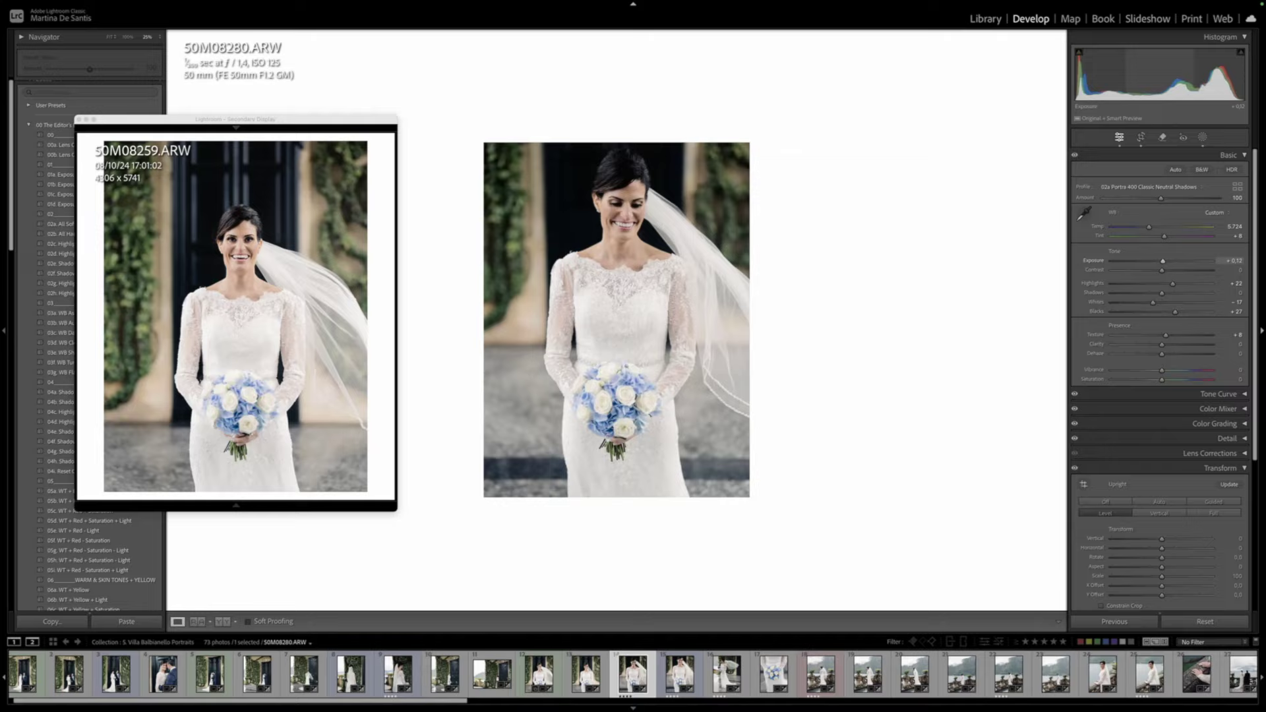
pyautogui.moveTo(1161, 73); pyautogui.dragTo(1165, 72)
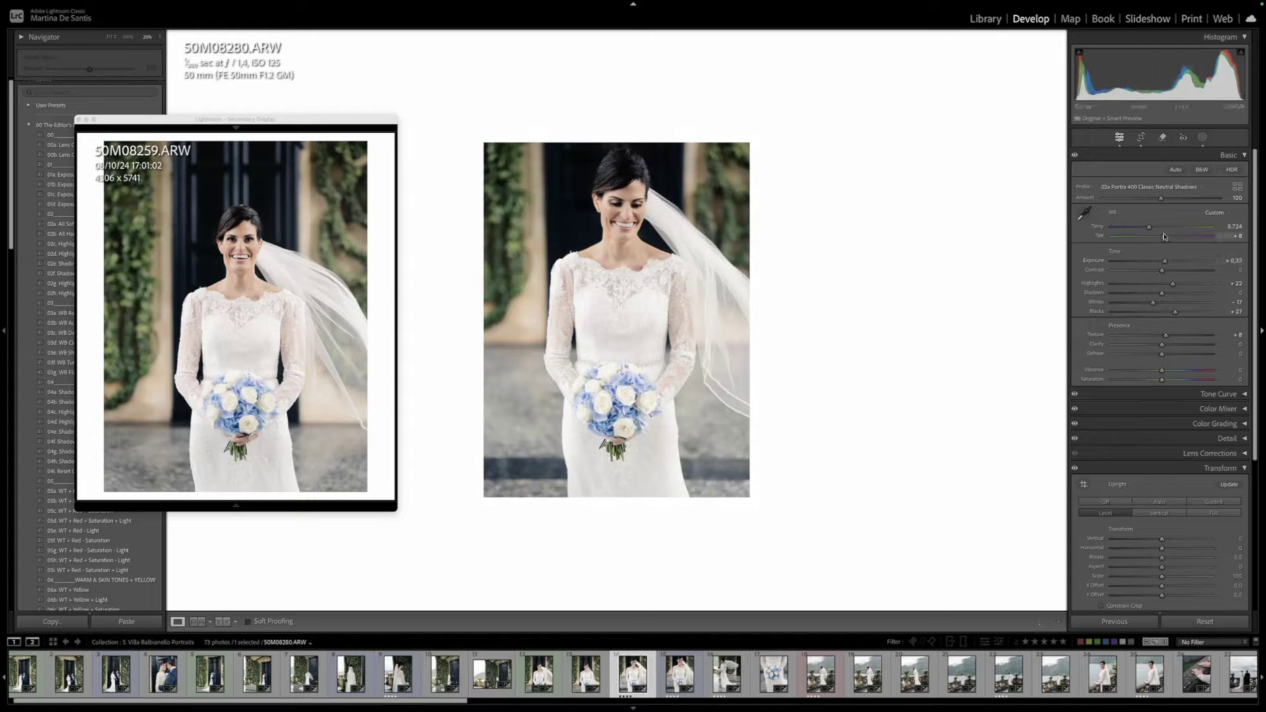
pyautogui.moveTo(1165, 260); pyautogui.dragTo(1167, 260)
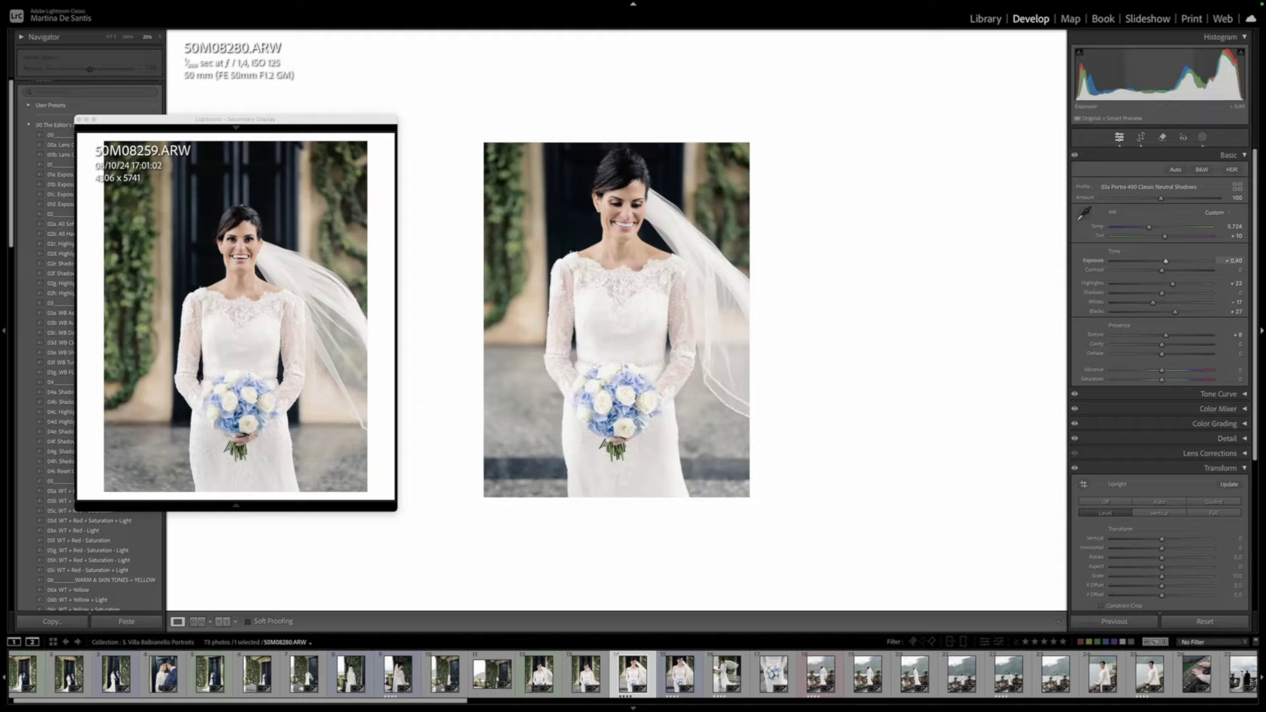
pyautogui.moveTo(1159, 66); pyautogui.dragTo(1162, 66)
pyautogui.moveTo(1150, 228); pyautogui.dragTo(1151, 228)
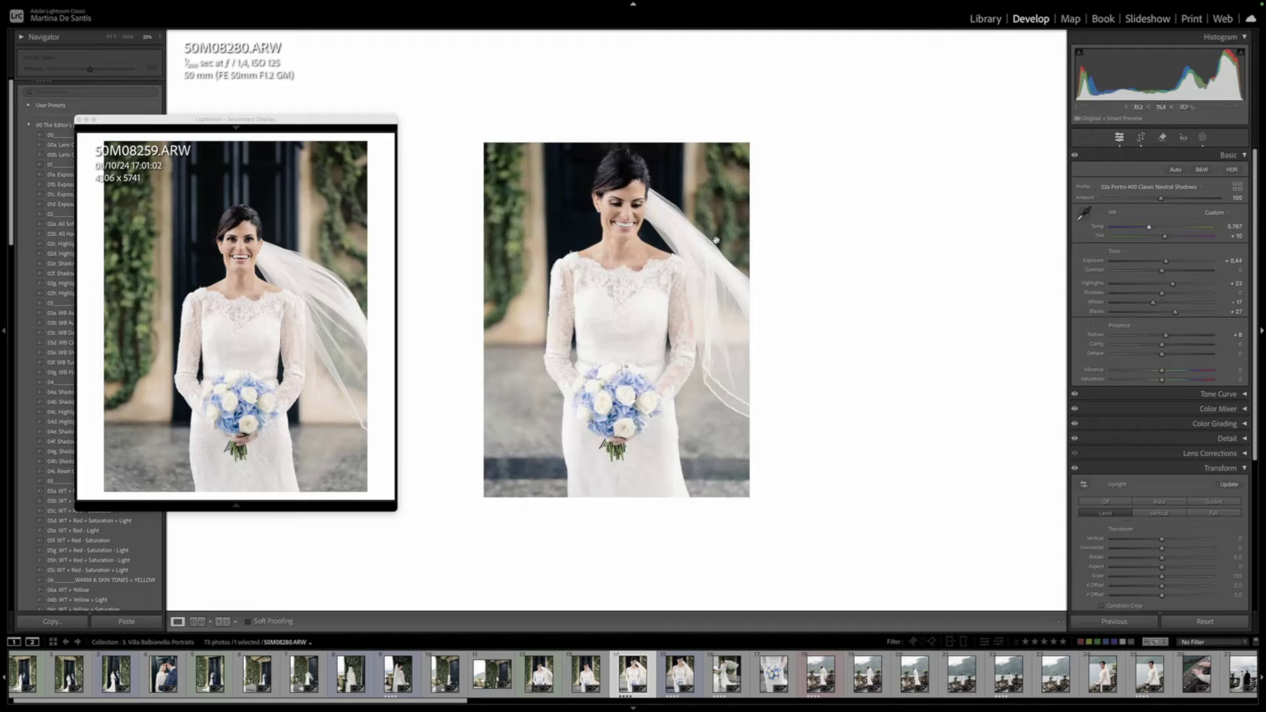
pyautogui.moveTo(1156, 76); pyautogui.dragTo(1159, 76)
pyautogui.press('Right')
pyautogui.press('Right')
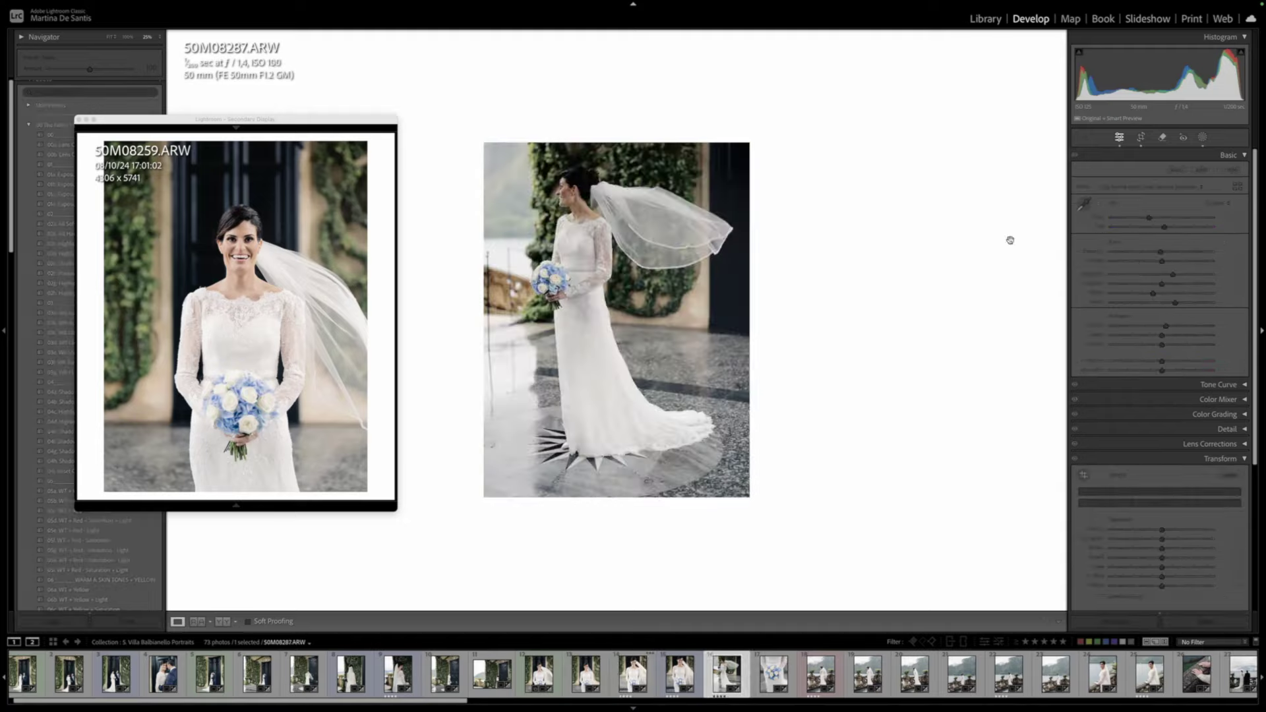
# Level 50M08287 by rotating it and reposition the bride within the crop
pyautogui.press('r')
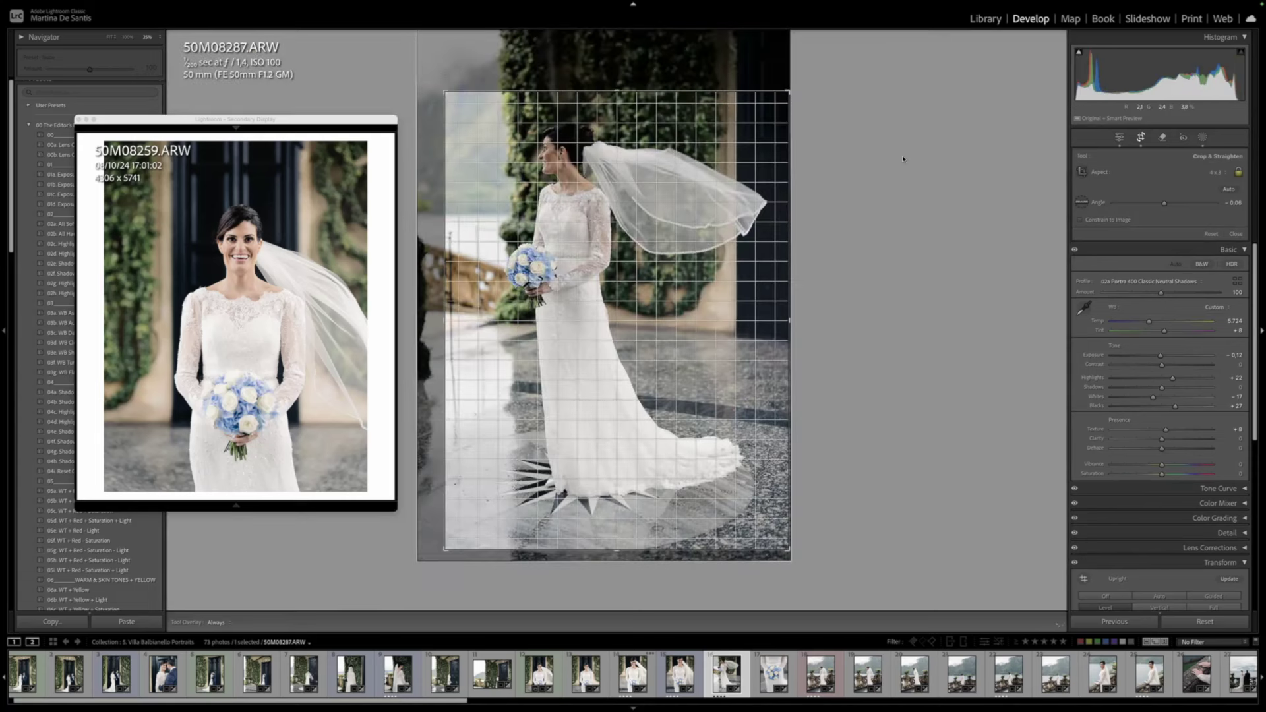
pyautogui.moveTo(903, 159); pyautogui.dragTo(901, 159)
pyautogui.moveTo(502, 163); pyautogui.dragTo(503, 163)
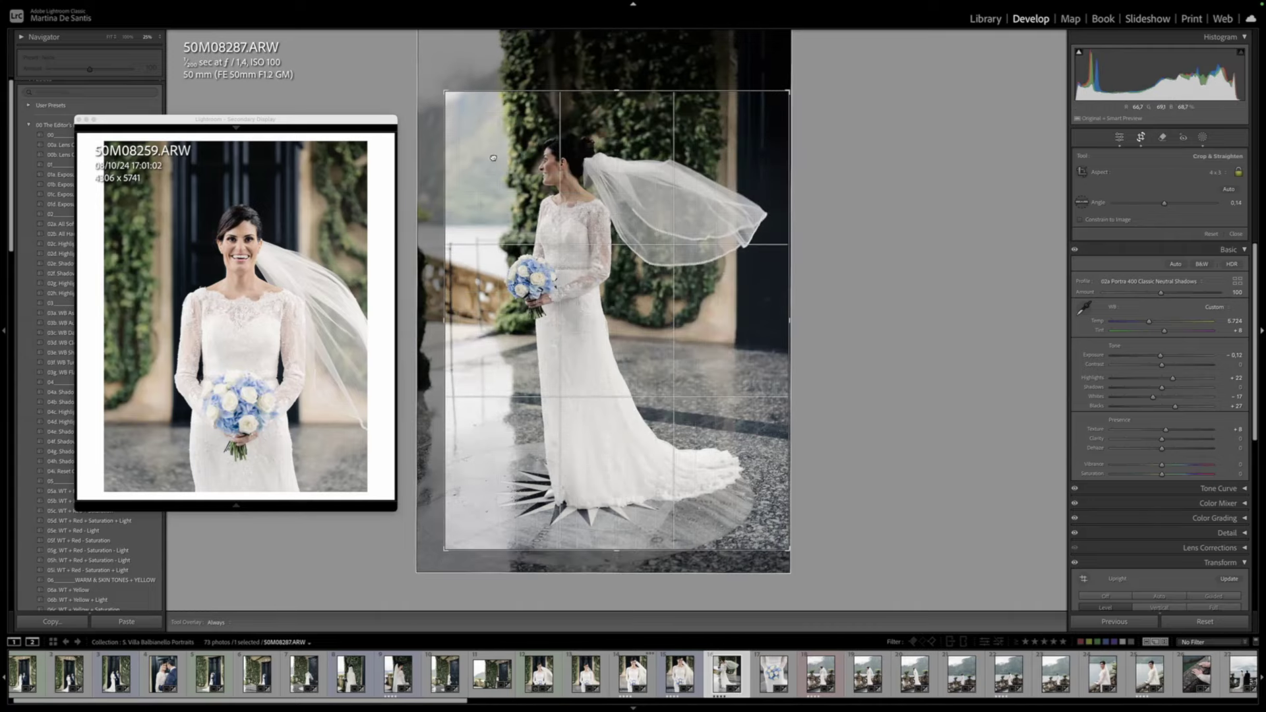
pyautogui.moveTo(449, 87)
pyautogui.mouseDown()
pyautogui.moveTo(460, 79)
pyautogui.moveTo(448, 85)
pyautogui.mouseUp()
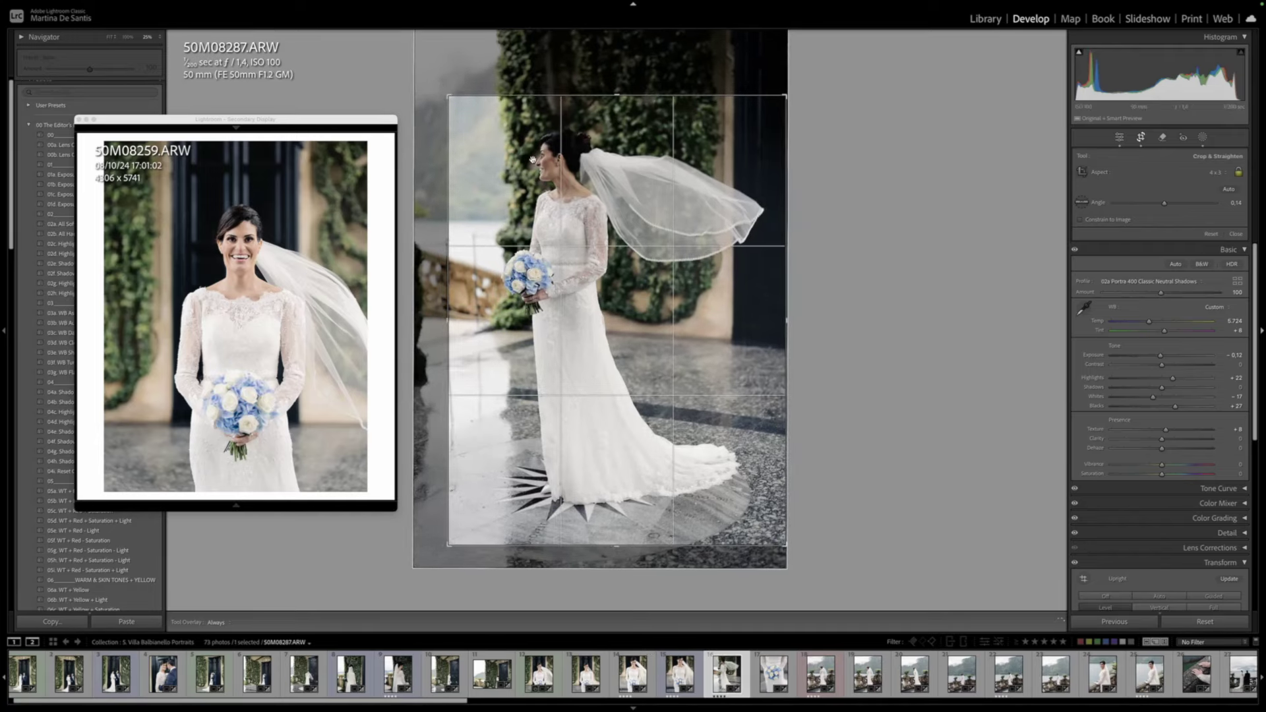
pyautogui.moveTo(582, 191); pyautogui.dragTo(585, 197)
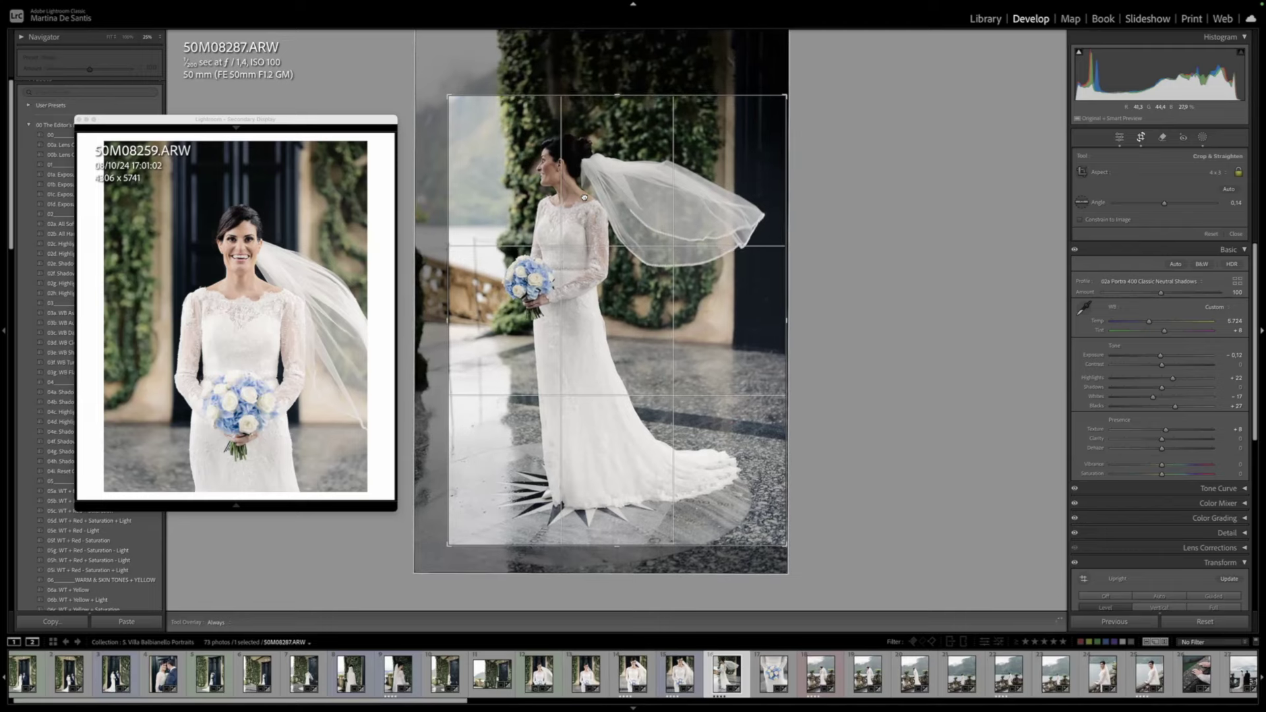
pyautogui.press('Return')
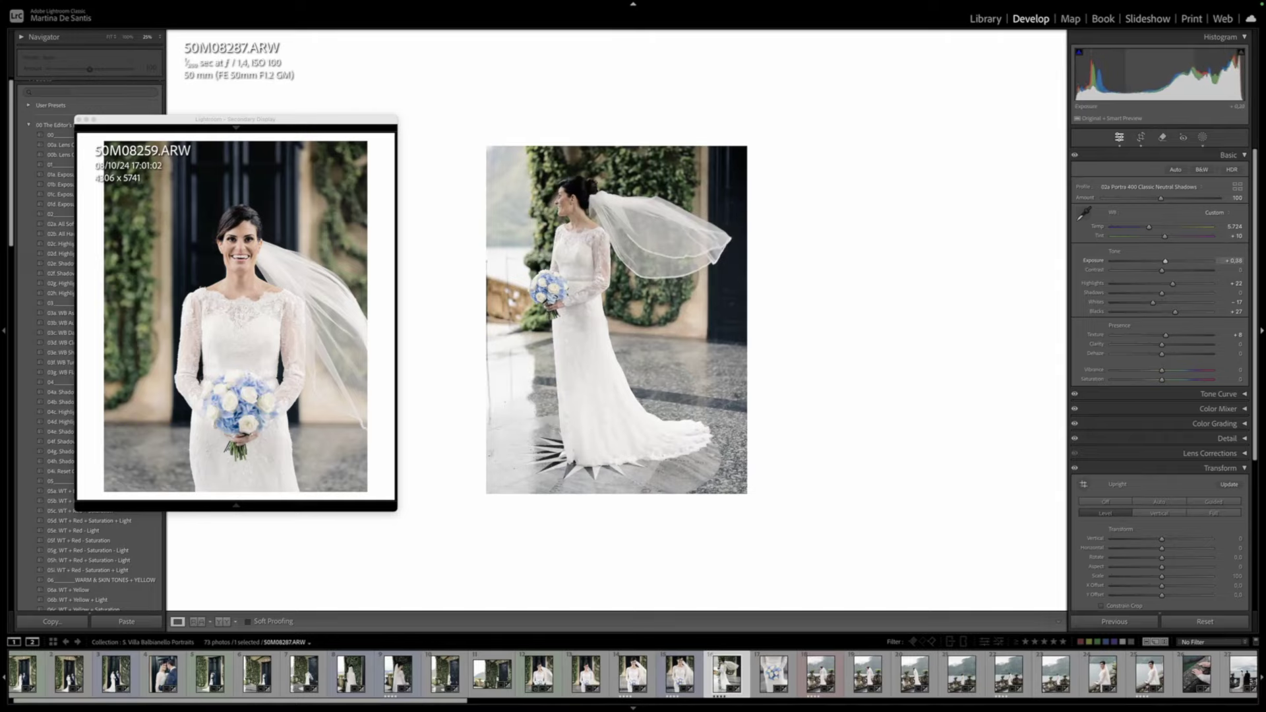
# Zoom in to check detail, zoom back out, then open bouquet close-up 50M08242
pyautogui.click(602, 274)
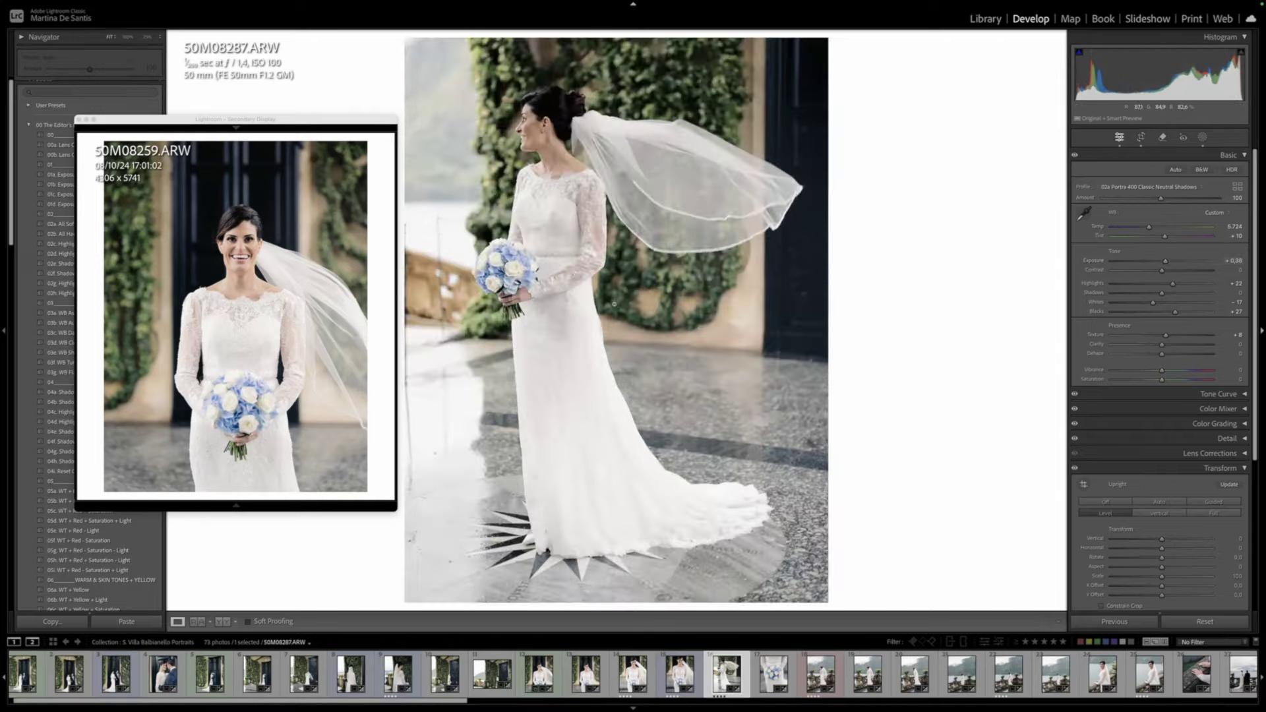
pyautogui.click(566, 197)
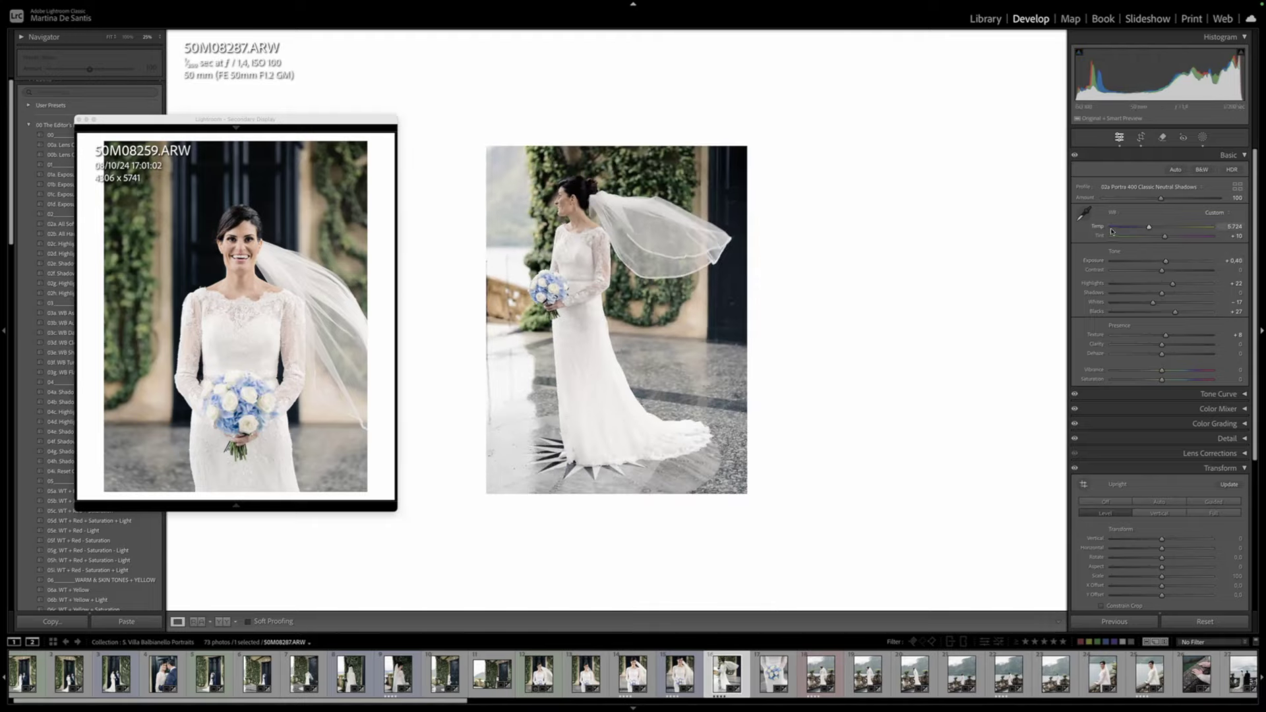
pyautogui.click(775, 672)
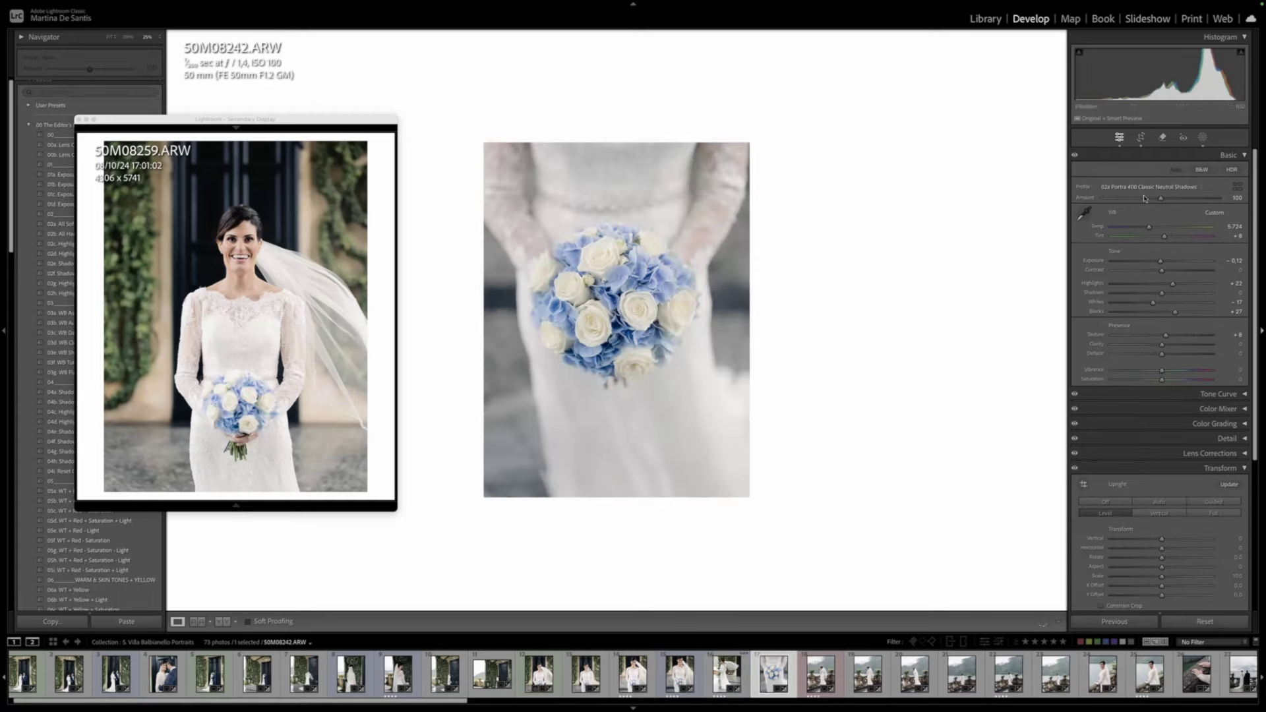
# Reframe the bouquet close-up in a tighter 4x5 crop, trimming the left edge
pyautogui.press('r')
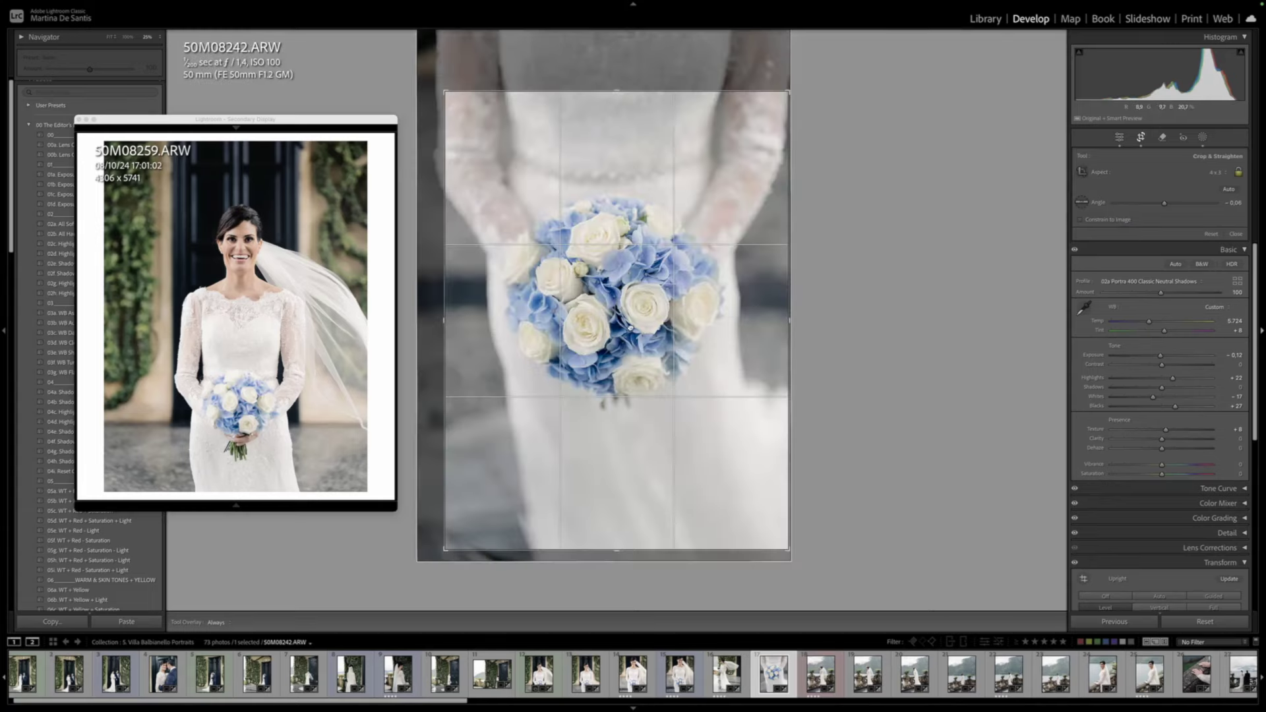
pyautogui.moveTo(630, 327); pyautogui.dragTo(632, 252)
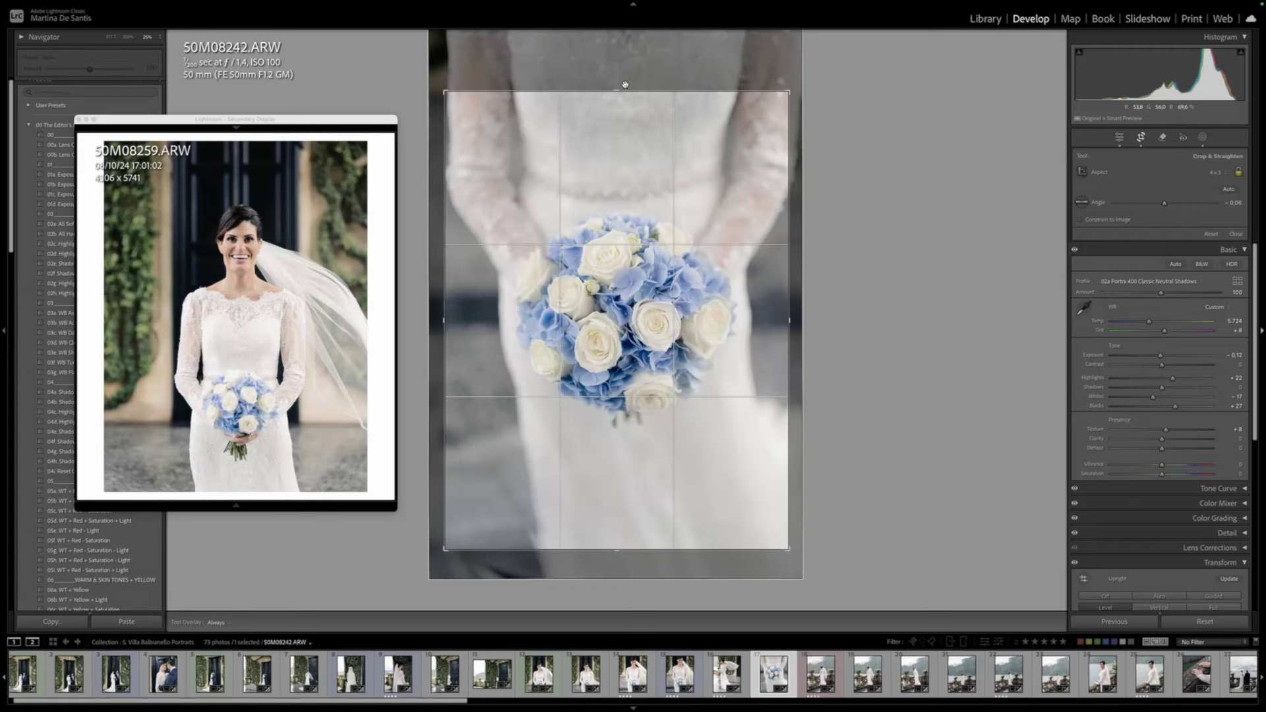
pyautogui.moveTo(625, 84); pyautogui.dragTo(626, 62)
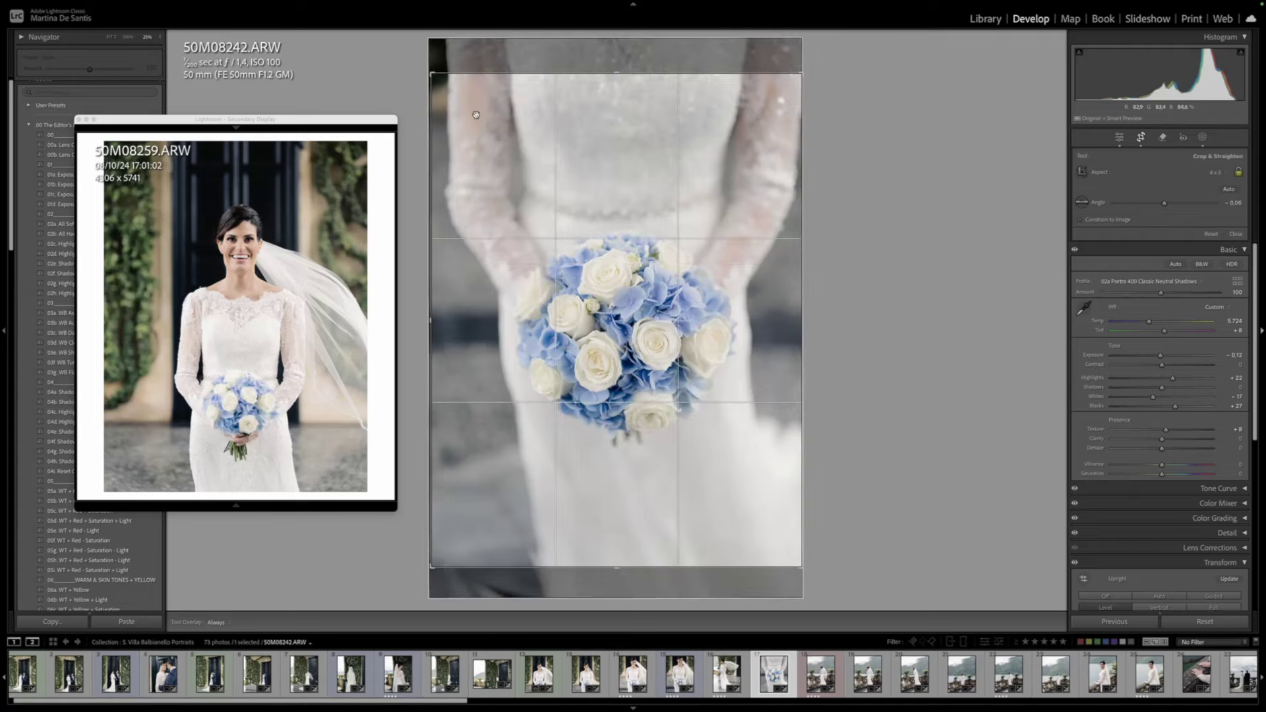
pyautogui.moveTo(432, 125); pyautogui.dragTo(439, 124)
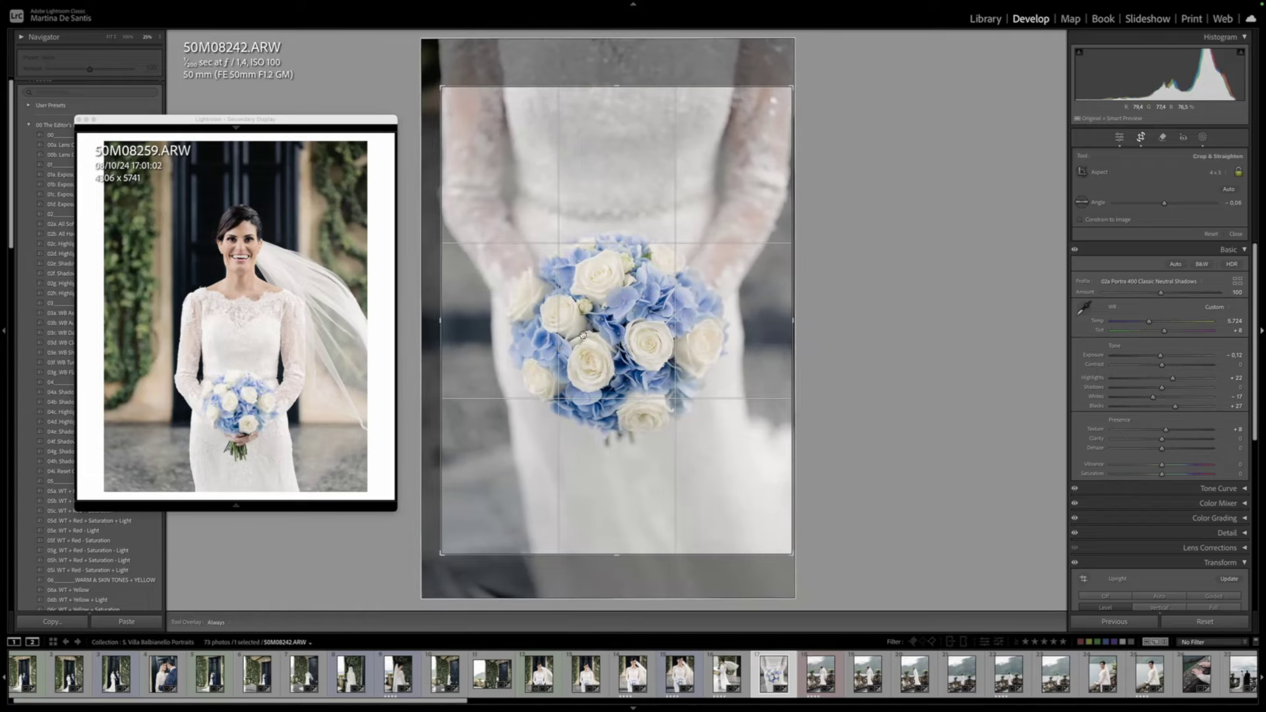
pyautogui.press('Return')
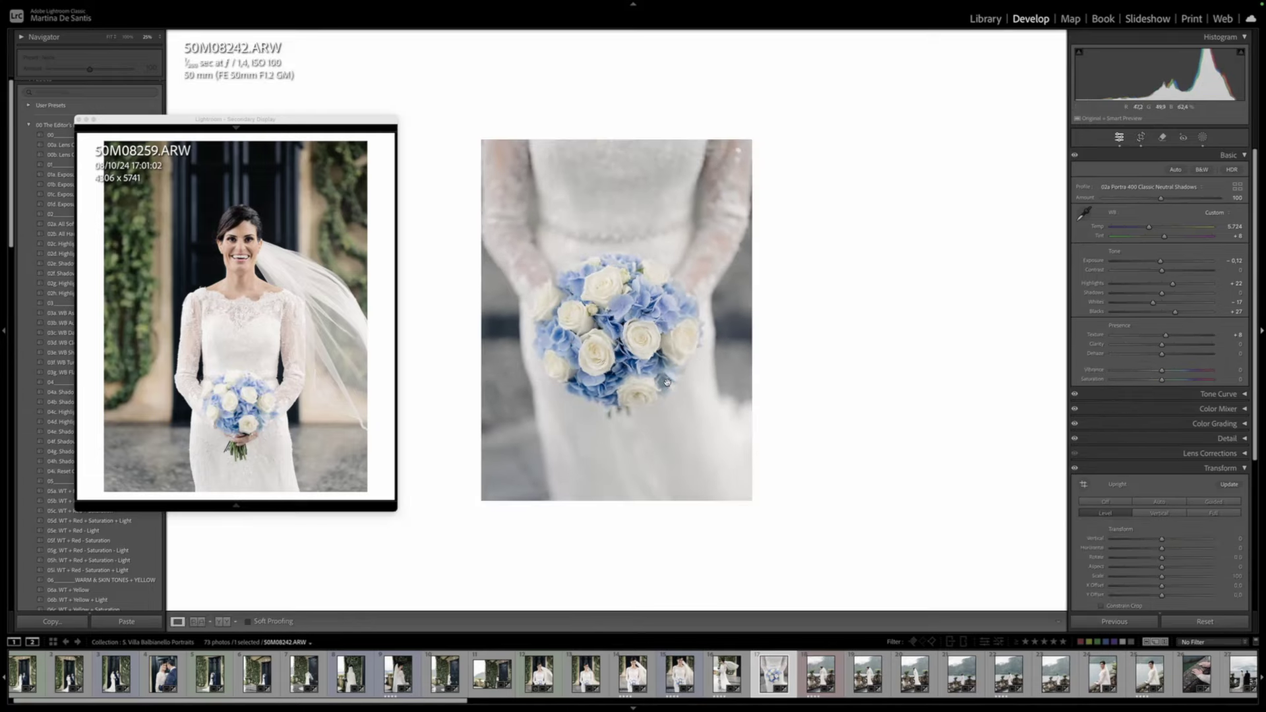
# Raise exposure slightly and warm the white balance temperature, then advance to the next photo
pyautogui.moveTo(1160, 261); pyautogui.dragTo(1149, 228)
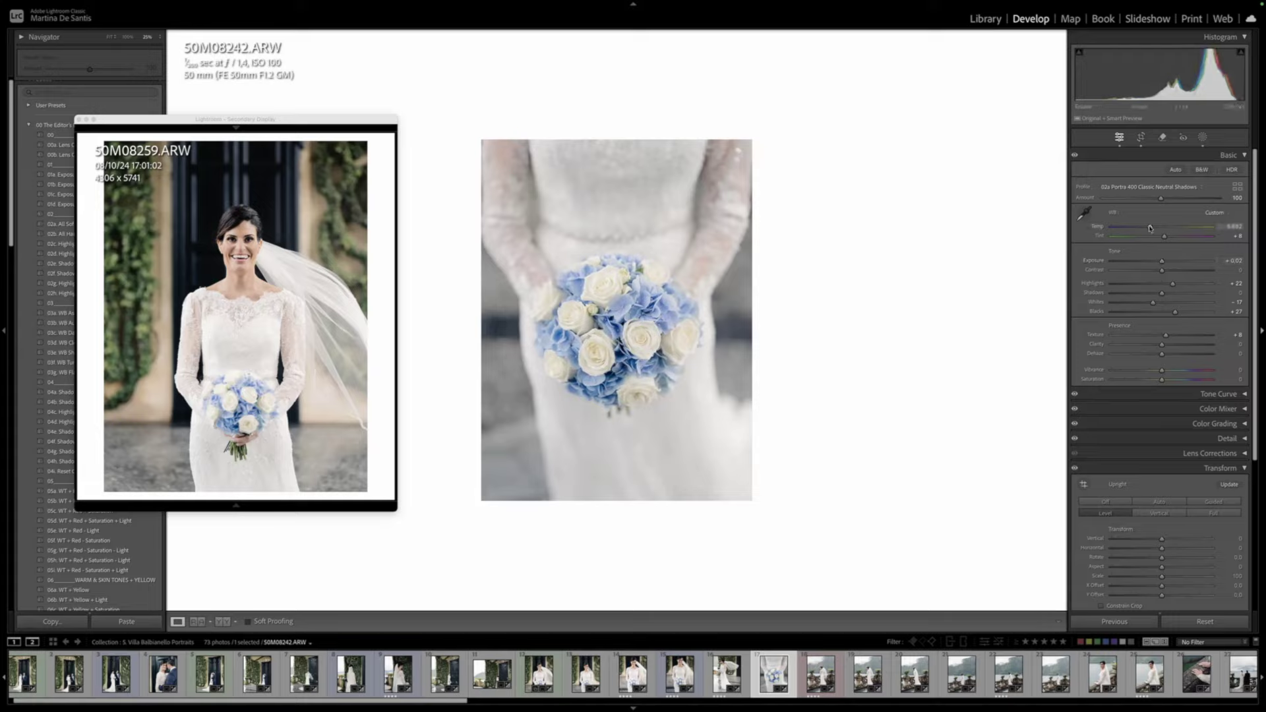
pyautogui.moveTo(1150, 228); pyautogui.dragTo(1153, 228)
pyautogui.press('super+minus')
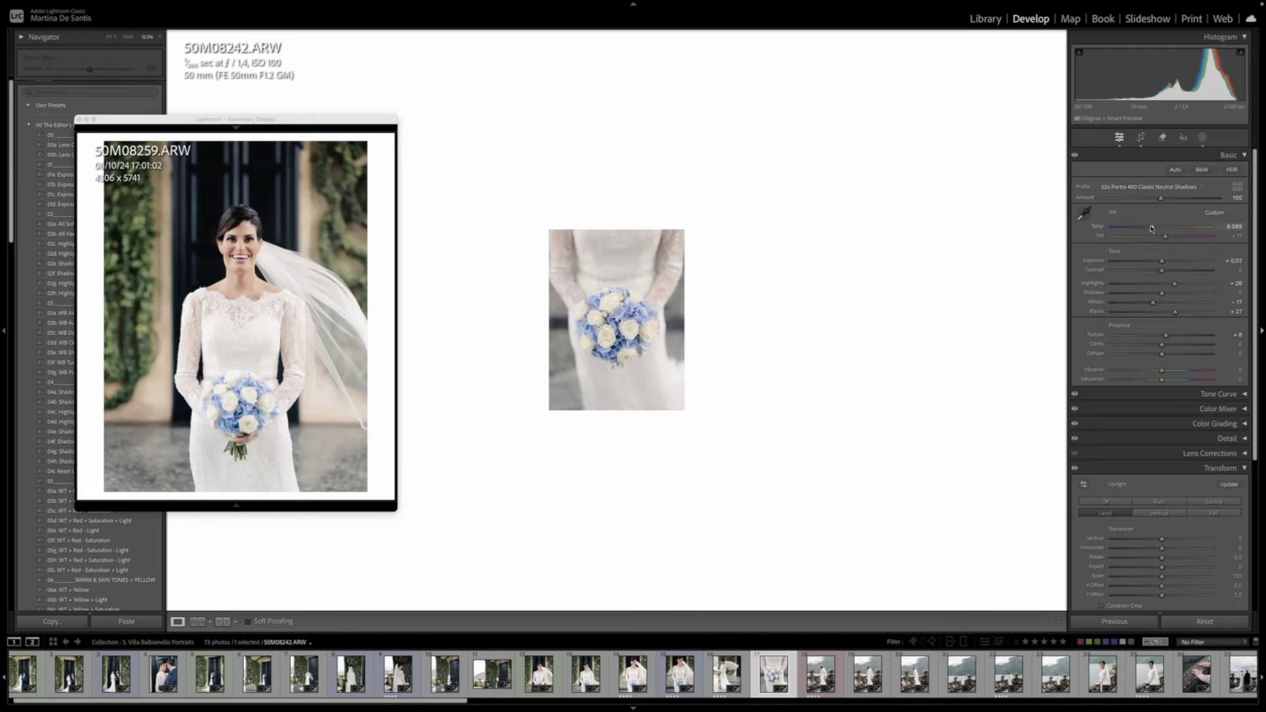
pyautogui.moveTo(1152, 228); pyautogui.dragTo(1153, 228)
pyautogui.click(754, 349)
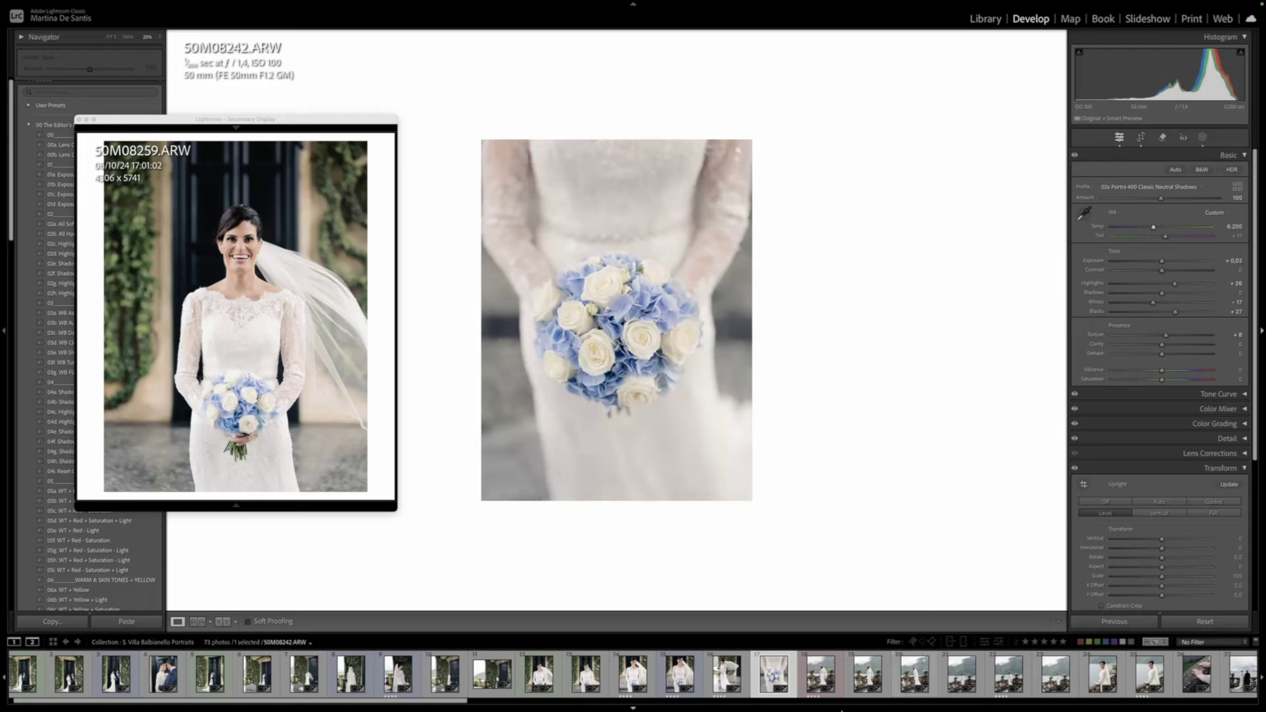
pyautogui.press('Right')
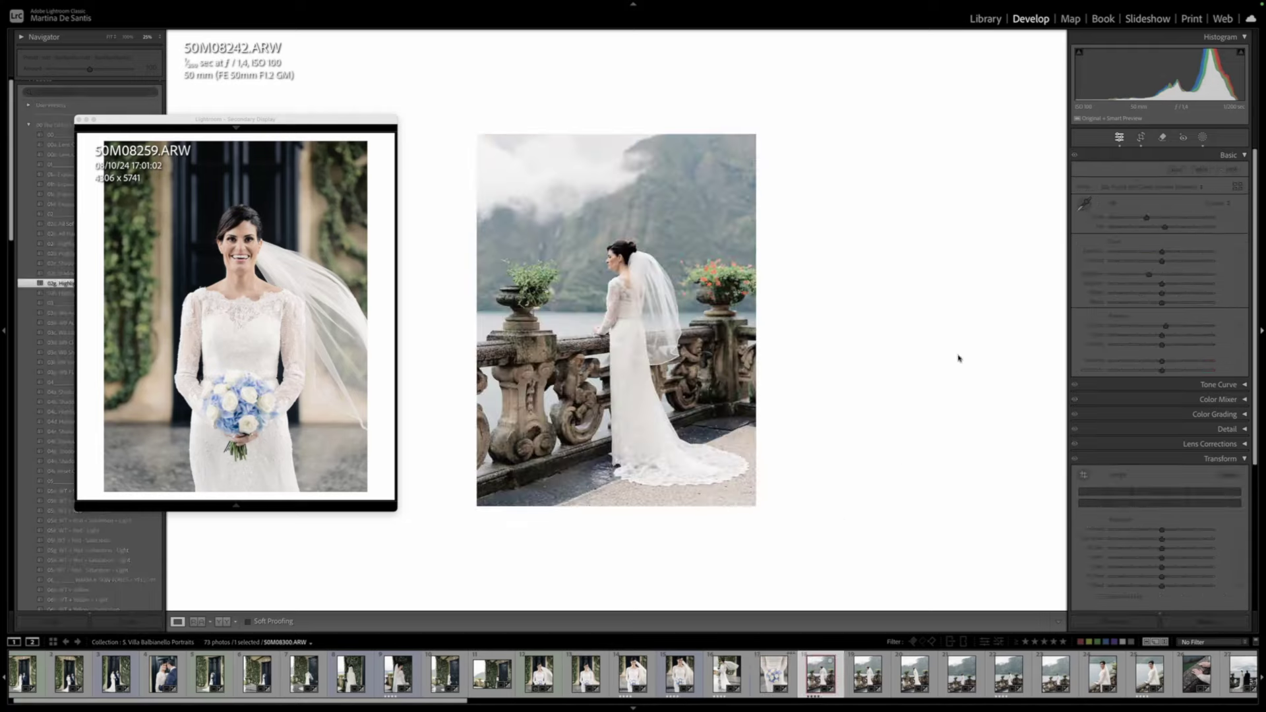
# Give balustrade photo 50M08302 a blue label, leaving its crop unchanged
pyautogui.press('Right')
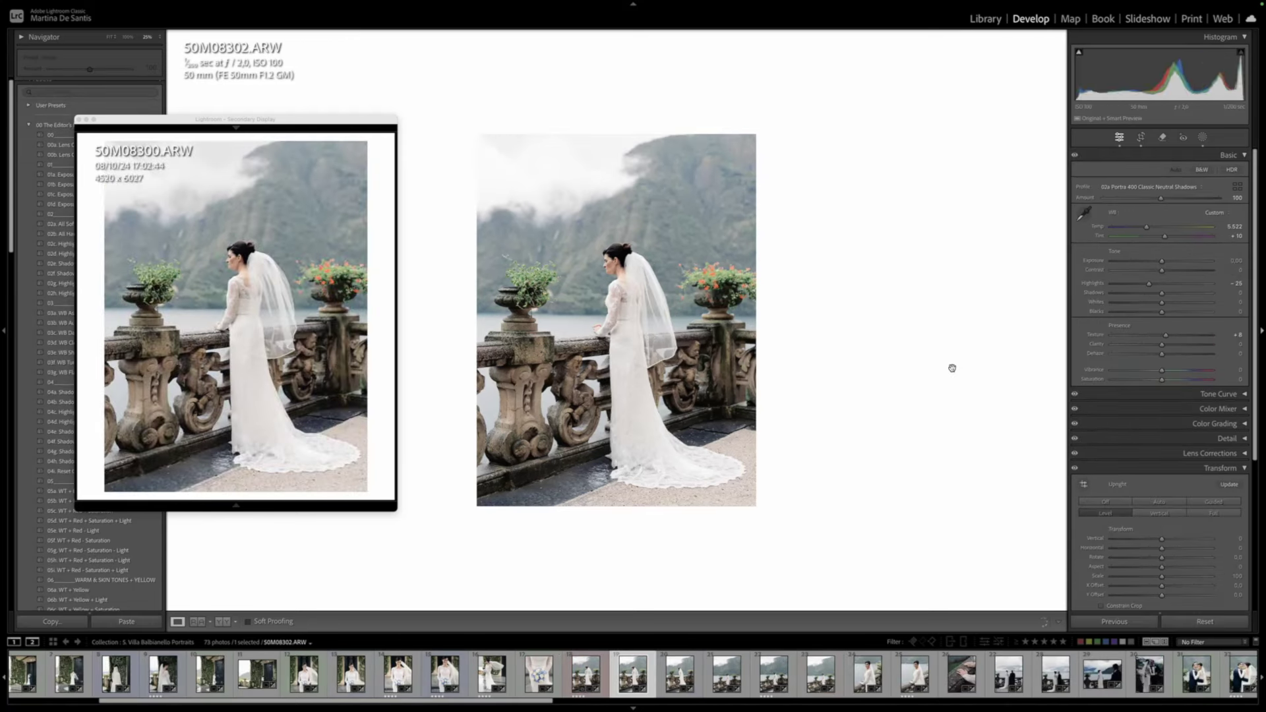
pyautogui.press('r')
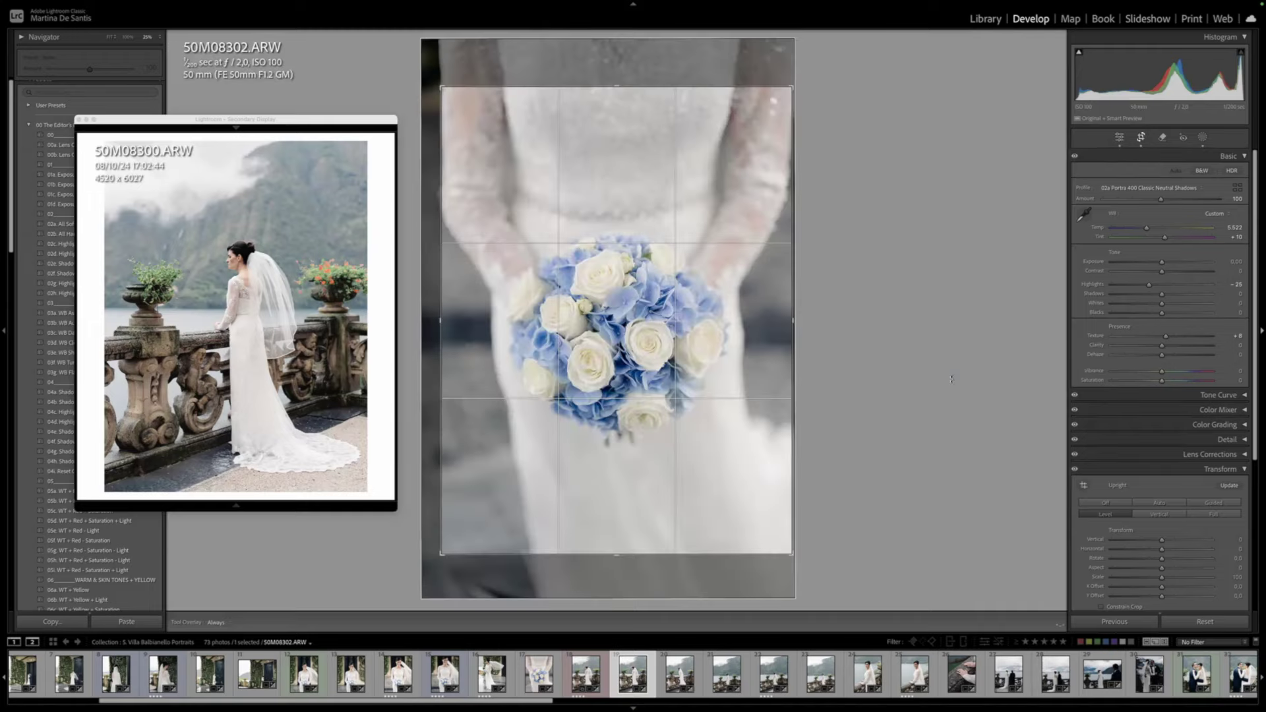
pyautogui.press('r')
pyautogui.press('9')
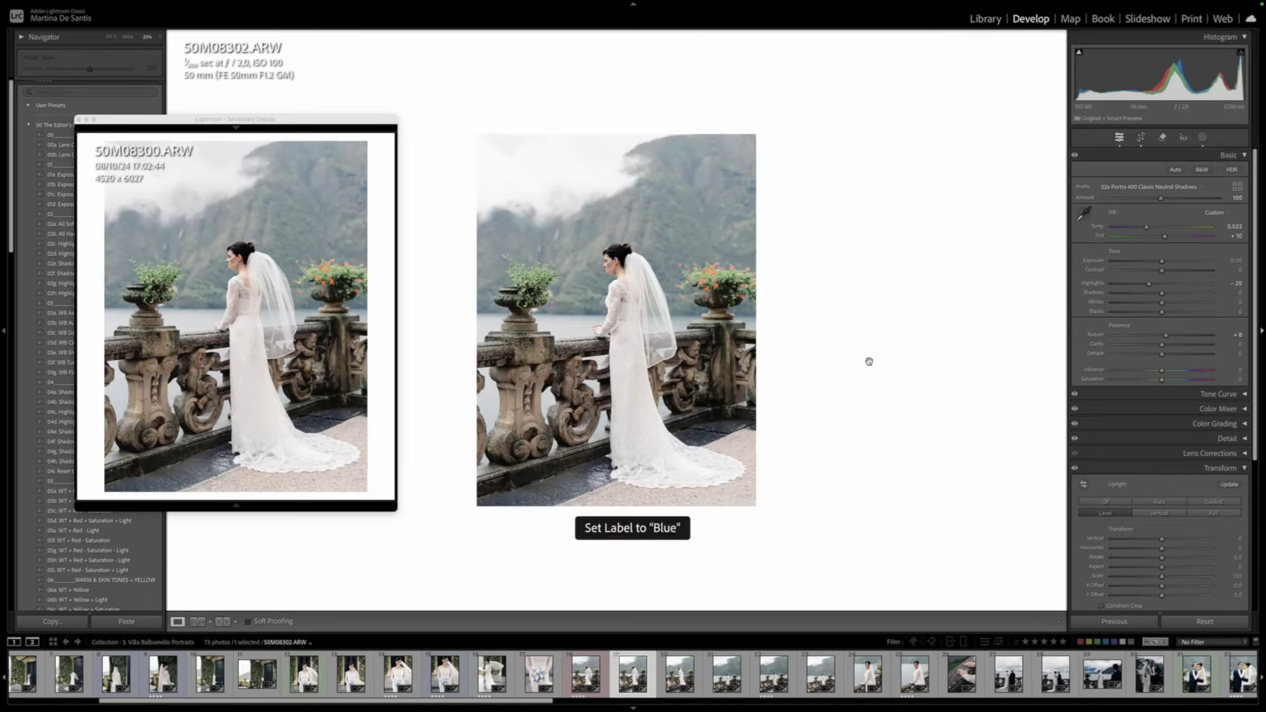
pyautogui.press('Right')
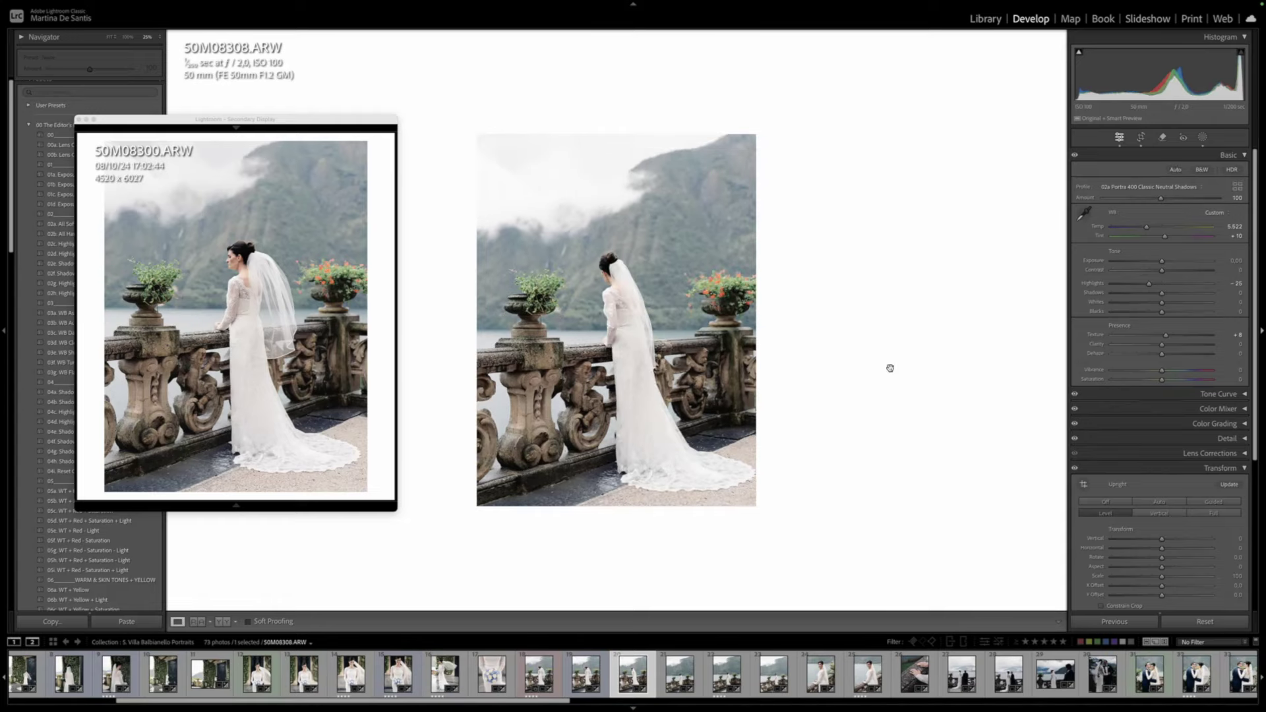
# Shift the bride slightly left within 50M08308's 4x5 crop, then go to 50M08314
pyautogui.press('r')
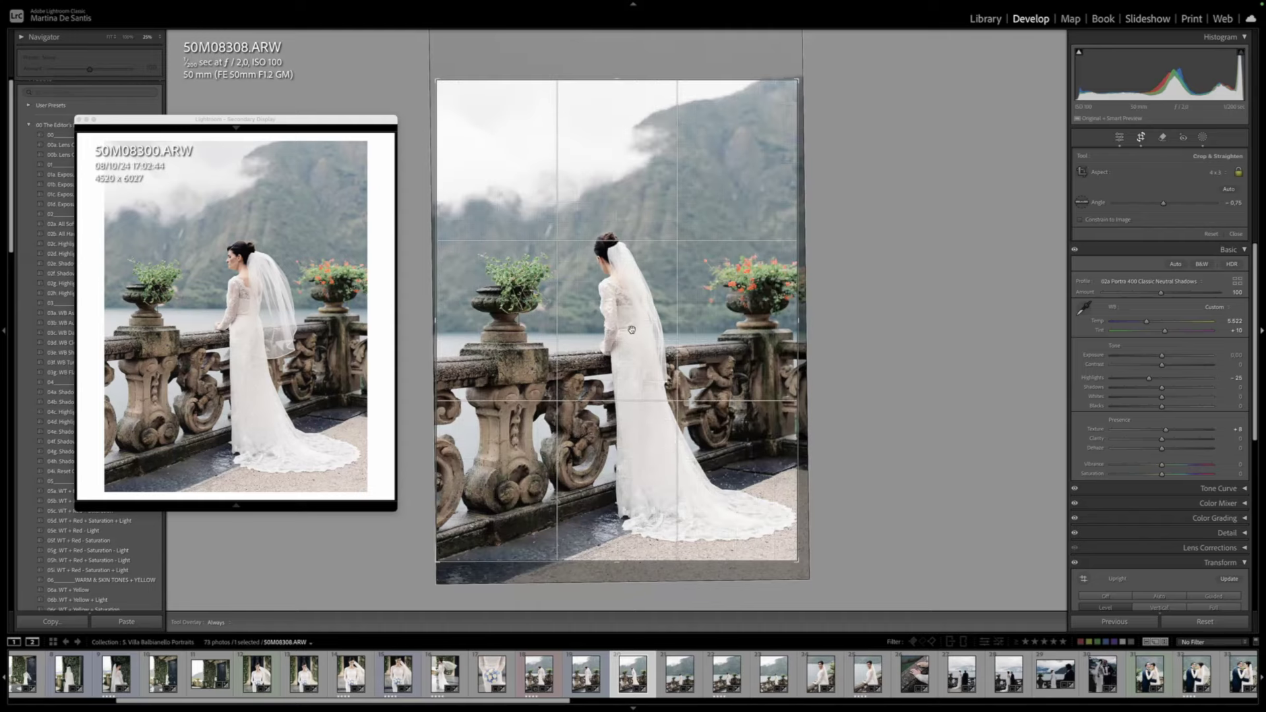
pyautogui.moveTo(629, 331); pyautogui.dragTo(620, 330)
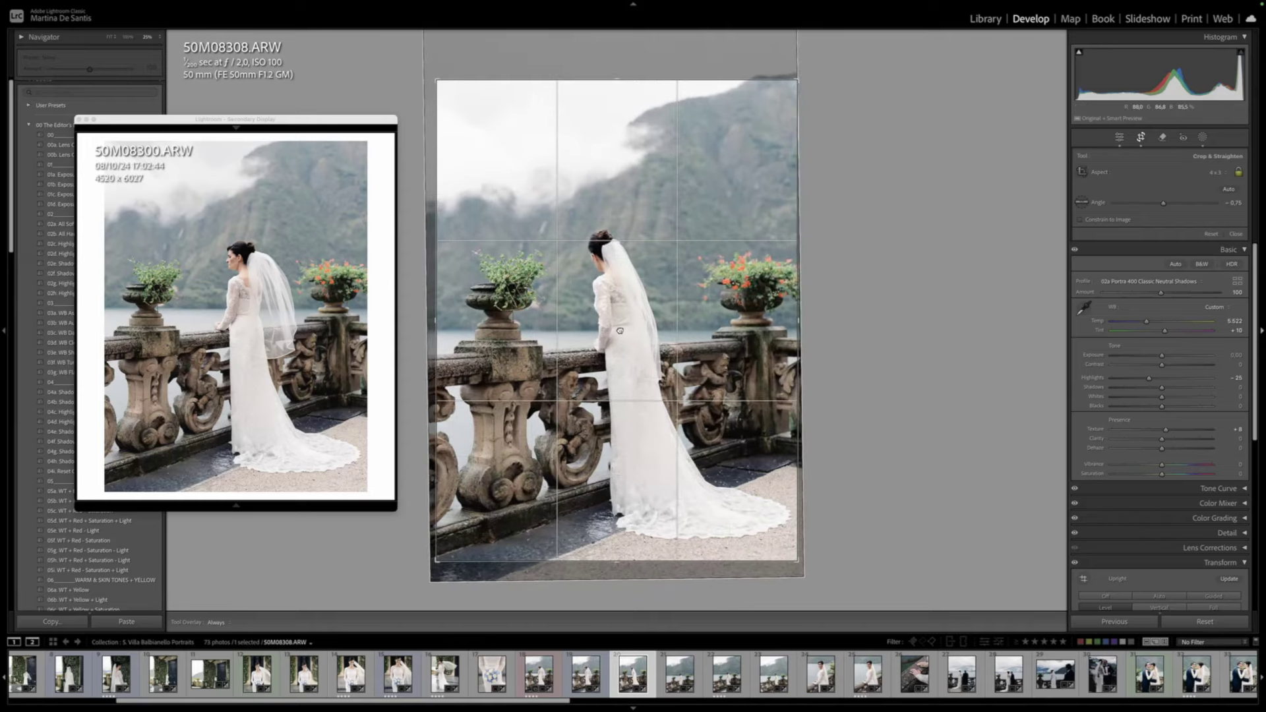
pyautogui.press('Return')
pyautogui.press('Right')
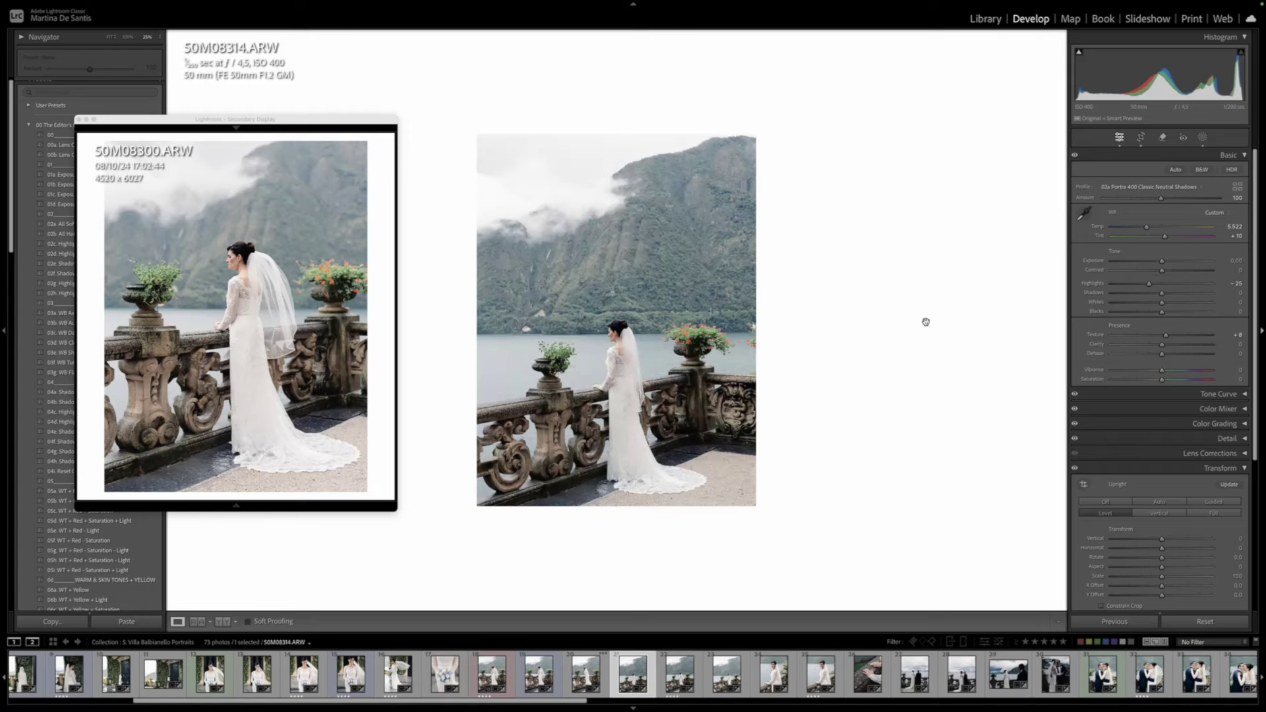
# Level 50M08314 with a slight rotation and shift it up within the crop
pyautogui.press('r')
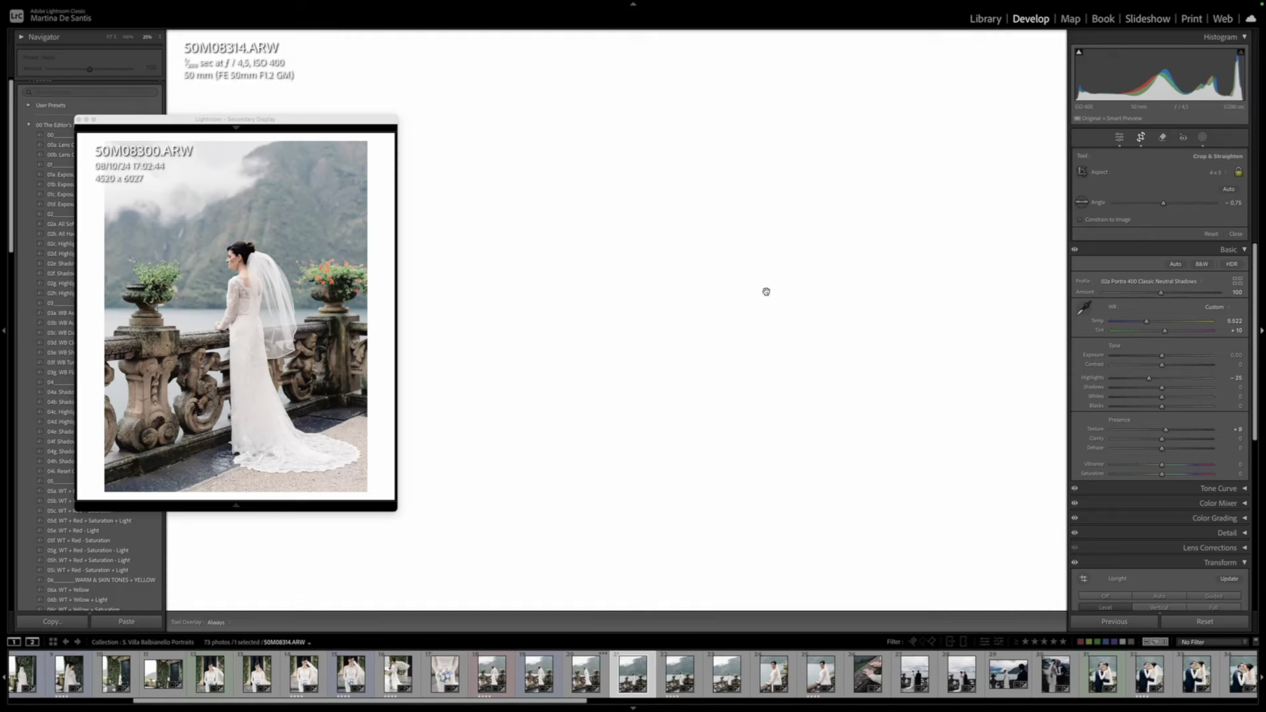
pyautogui.moveTo(847, 297); pyautogui.dragTo(854, 304)
pyautogui.moveTo(659, 281); pyautogui.dragTo(659, 282)
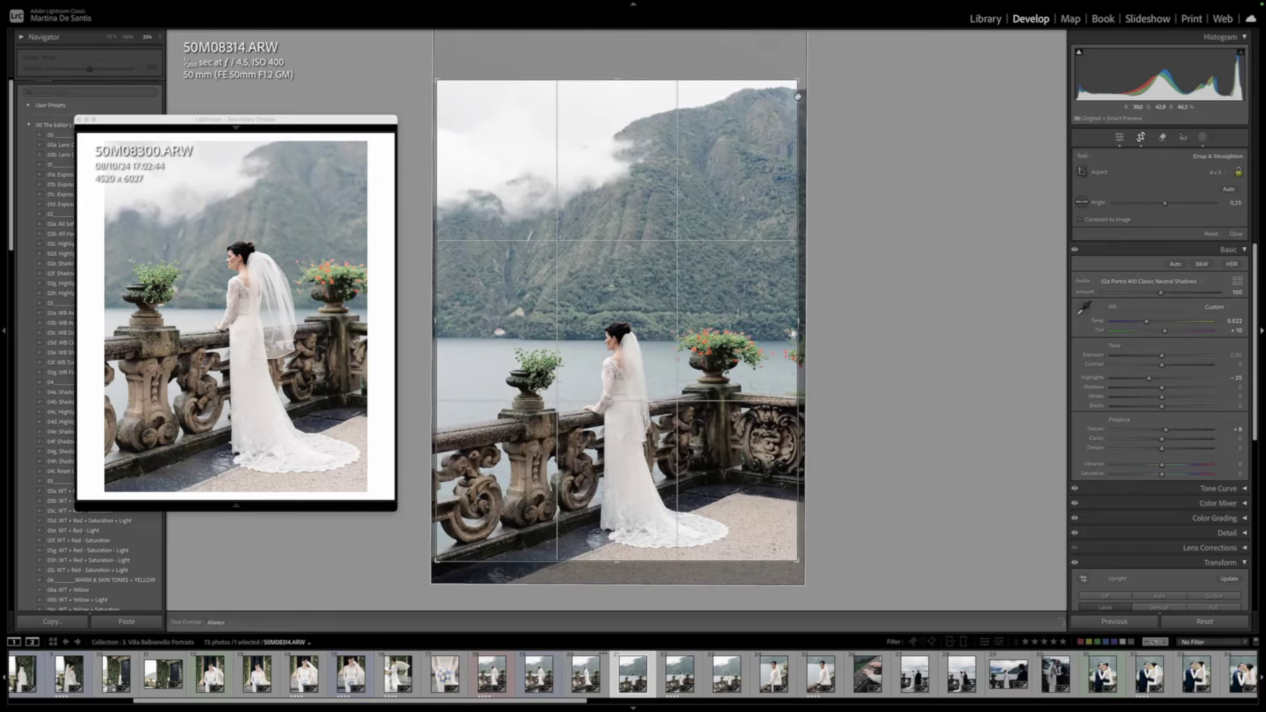
pyautogui.press('Return')
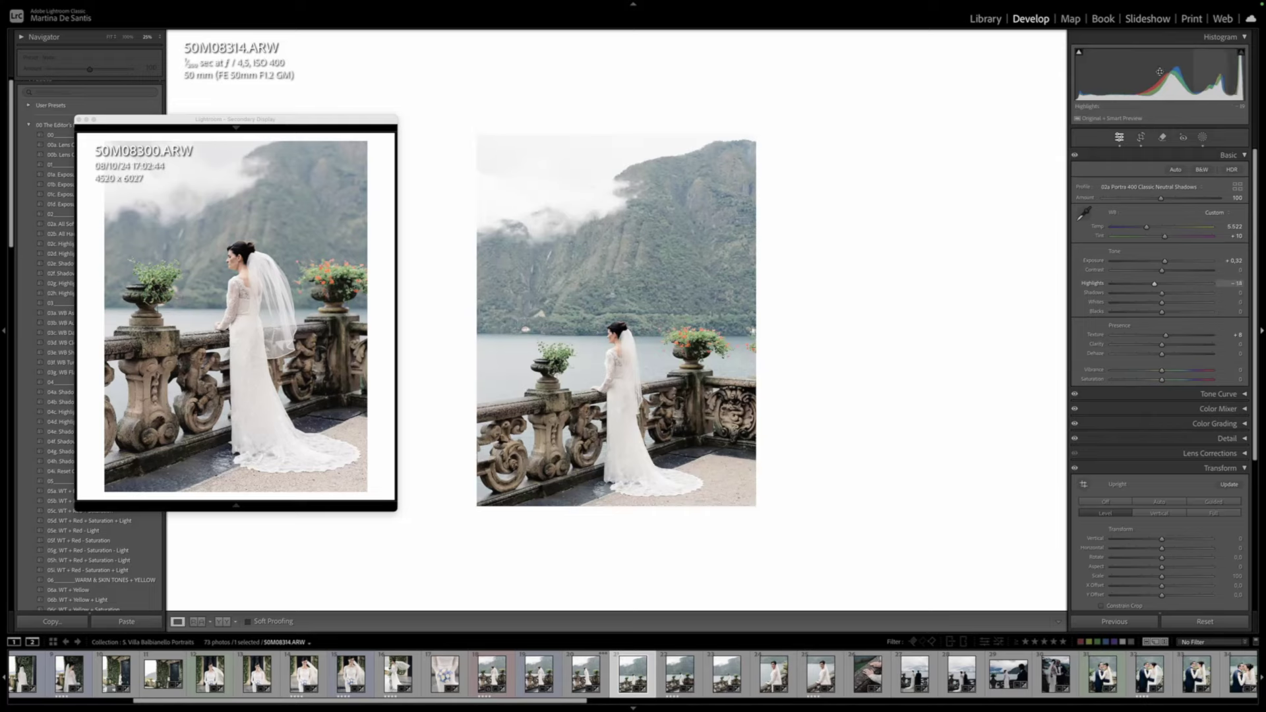
# Brighten exposure a little, raise highlights to +13 and warm temperature to 5,664
pyautogui.moveTo(1115, 73); pyautogui.dragTo(1122, 72)
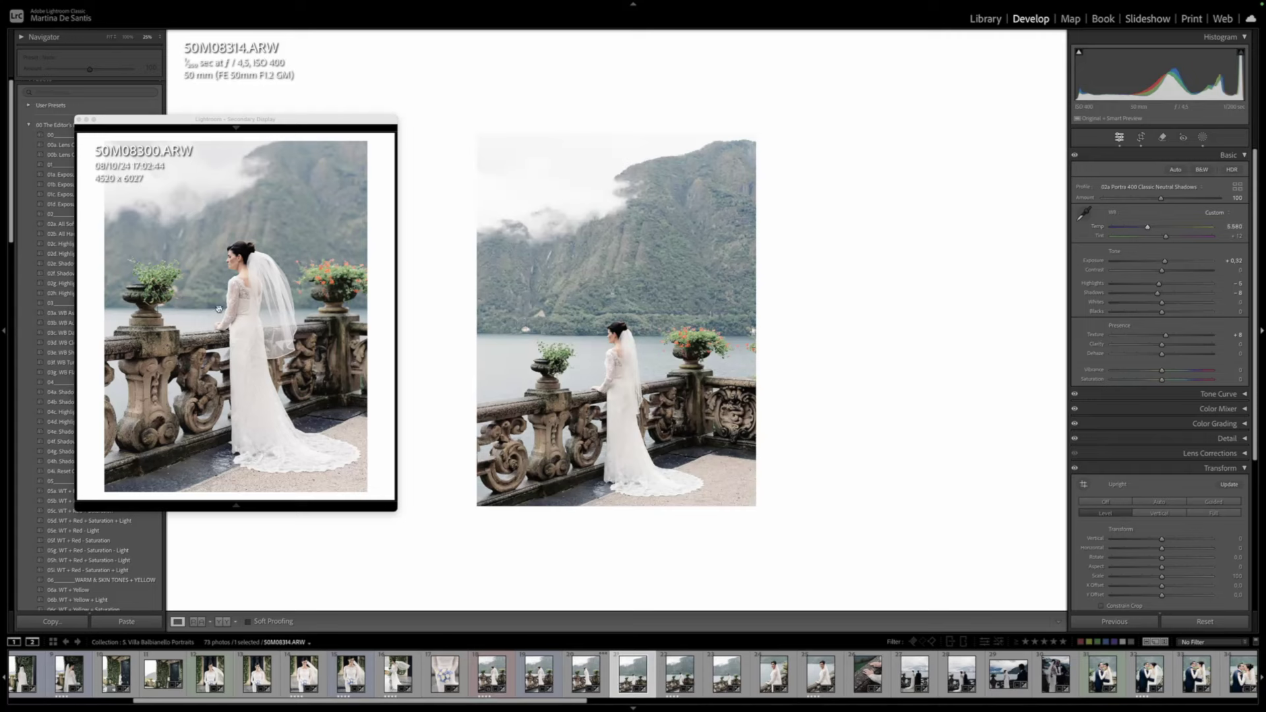
pyautogui.press('z')
pyautogui.press('super+minus')
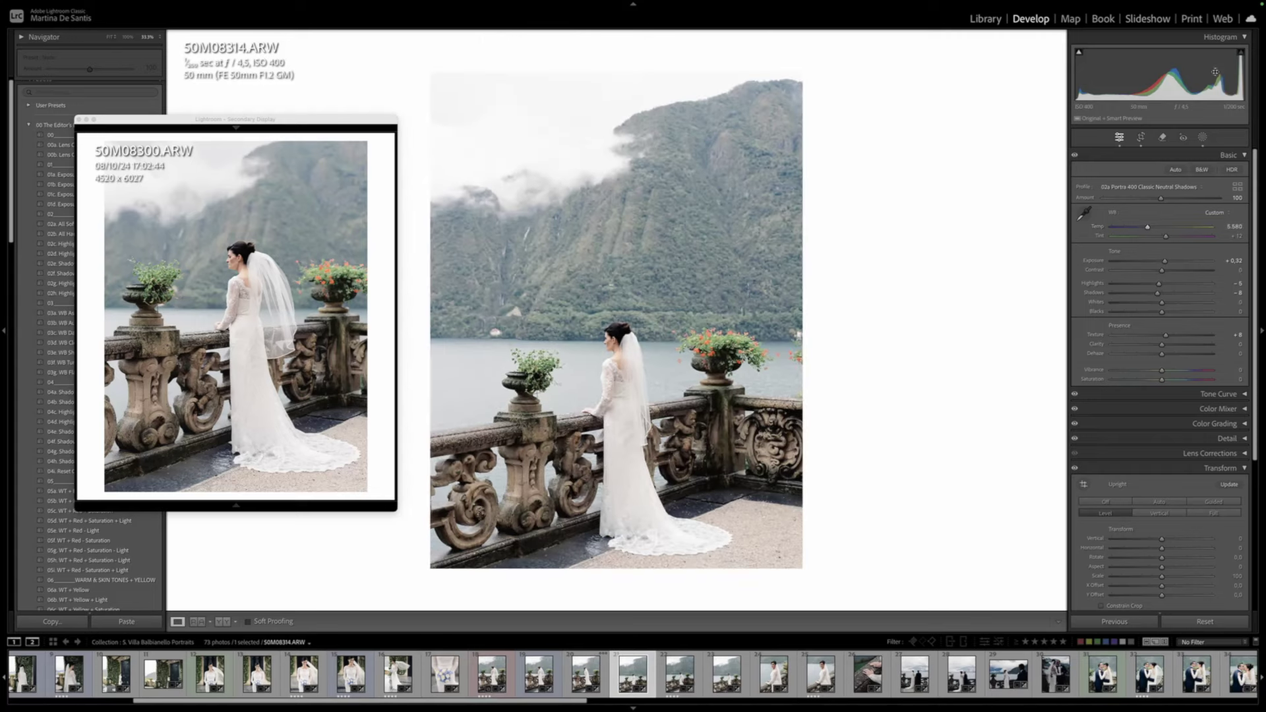
pyautogui.press('super+minus')
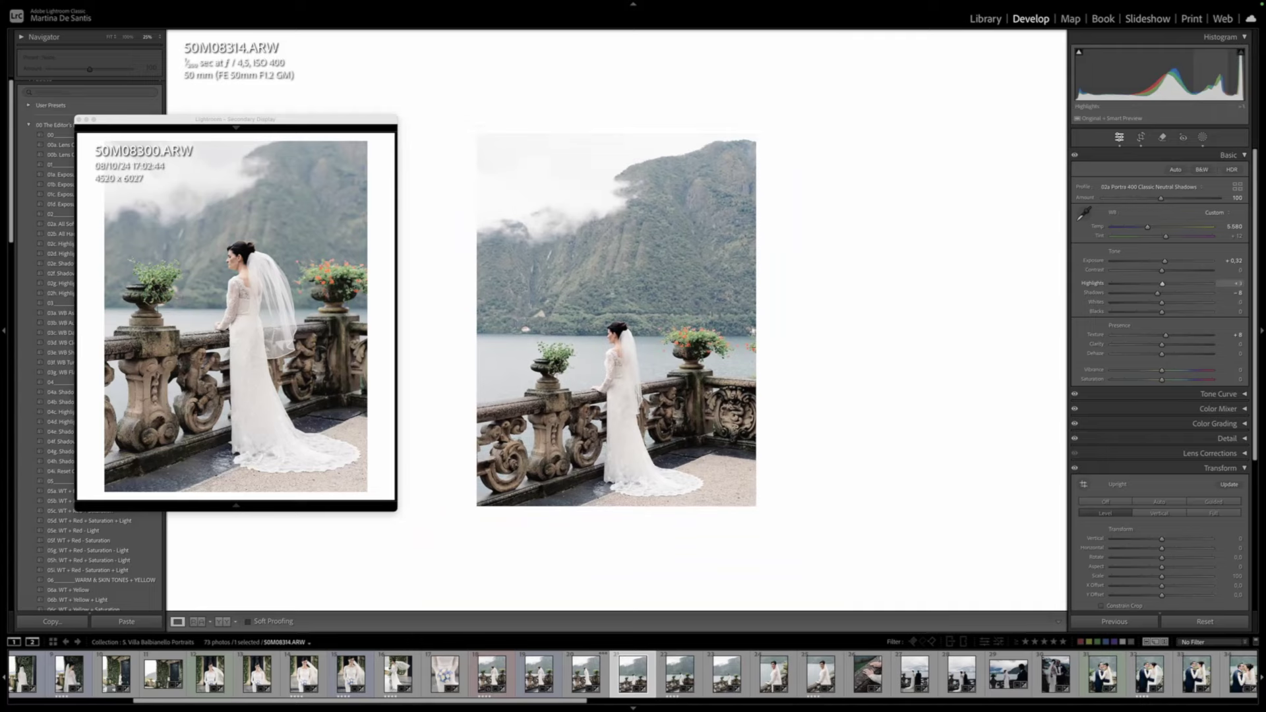
pyautogui.press('=')
pyautogui.moveTo(1215, 65); pyautogui.dragTo(1218, 65)
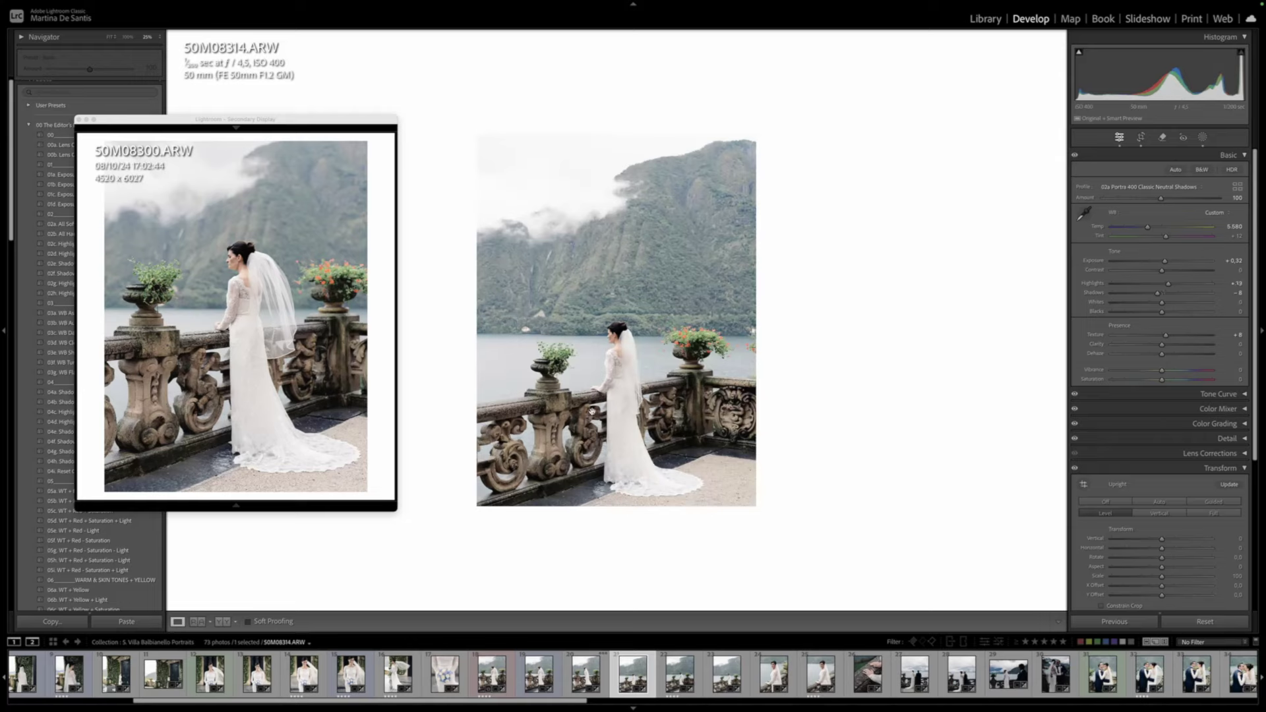
pyautogui.moveTo(1148, 227); pyautogui.dragTo(1164, 237)
# Sync these settings, excluding masking, to the next two similar frames
pyautogui.keyDown('shift'); pyautogui.click(727, 676); pyautogui.keyUp('shift')
pyautogui.click(1092, 624)
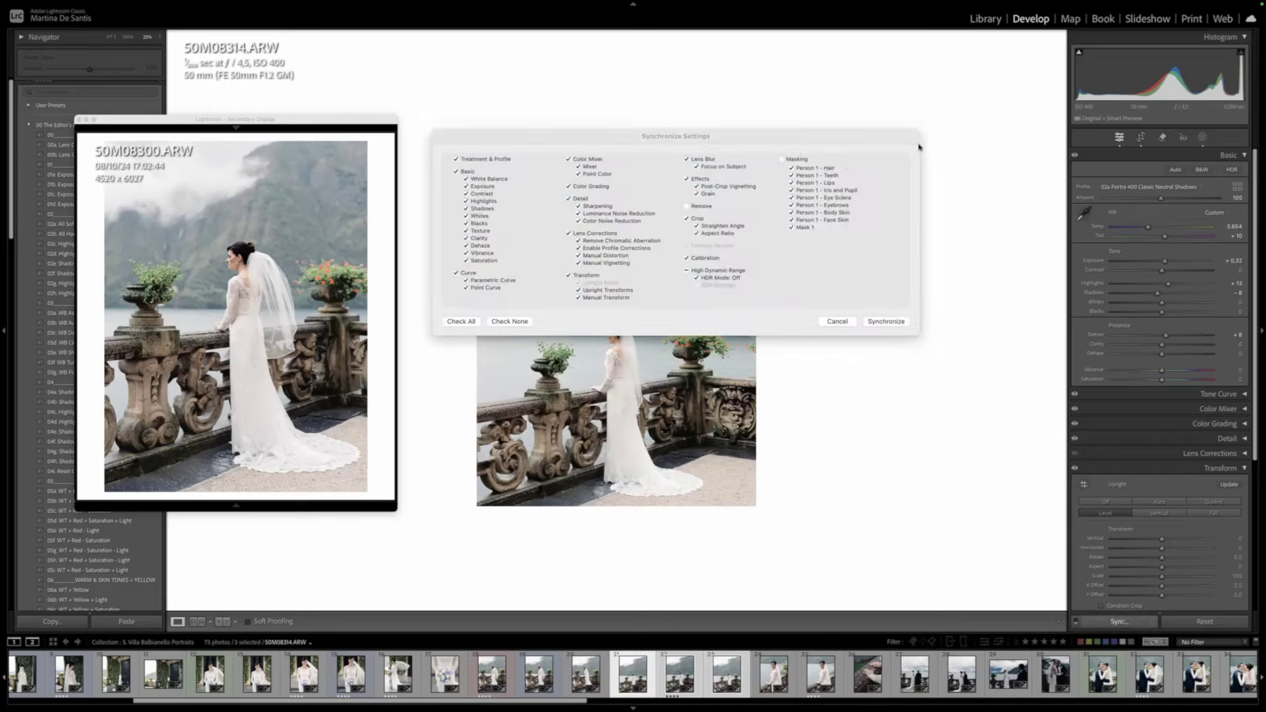
pyautogui.click(800, 160)
pyautogui.press('Return')
pyautogui.press('Right')
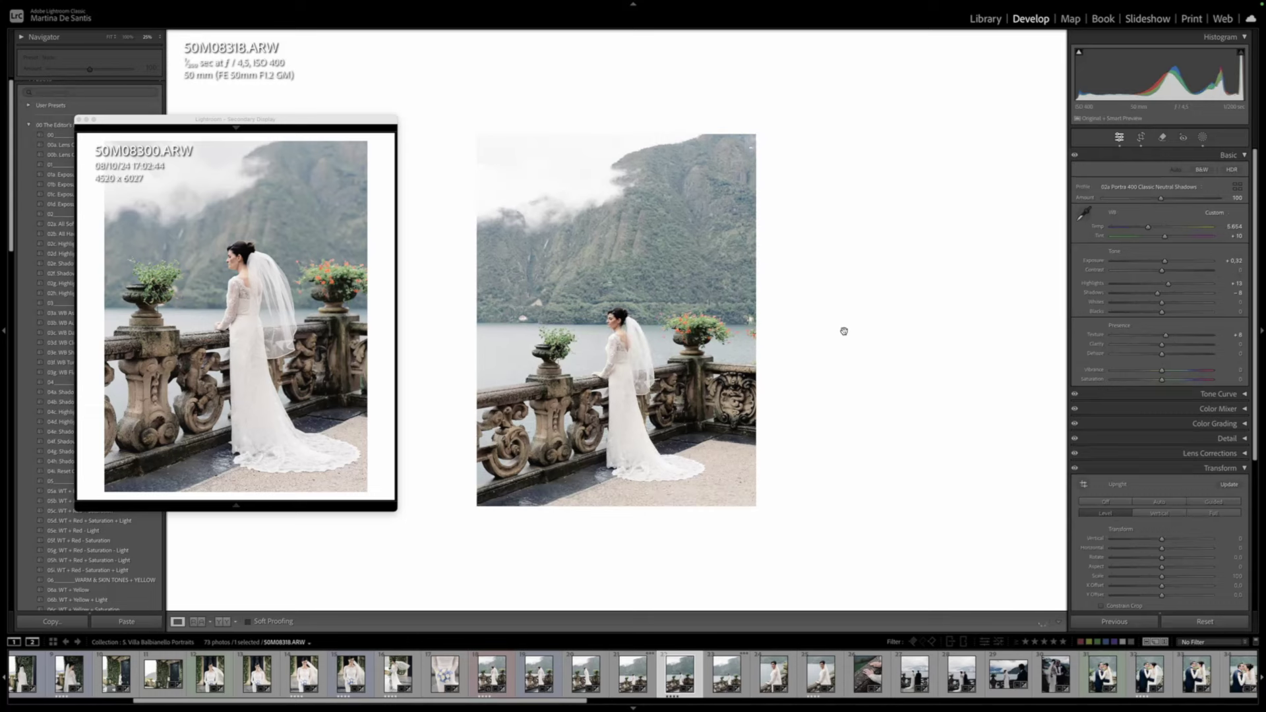
# Straighten the crop on 50M08318 with a slight rotation
pyautogui.press('r')
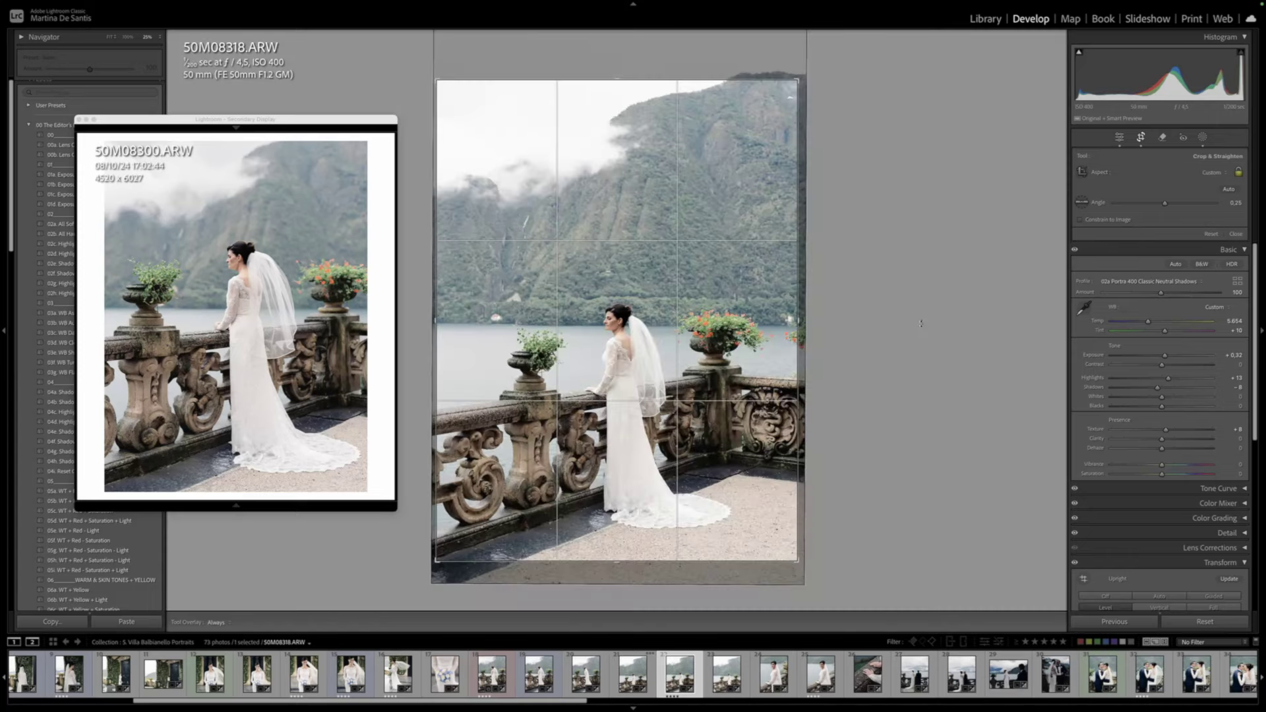
pyautogui.moveTo(927, 319); pyautogui.dragTo(926, 315)
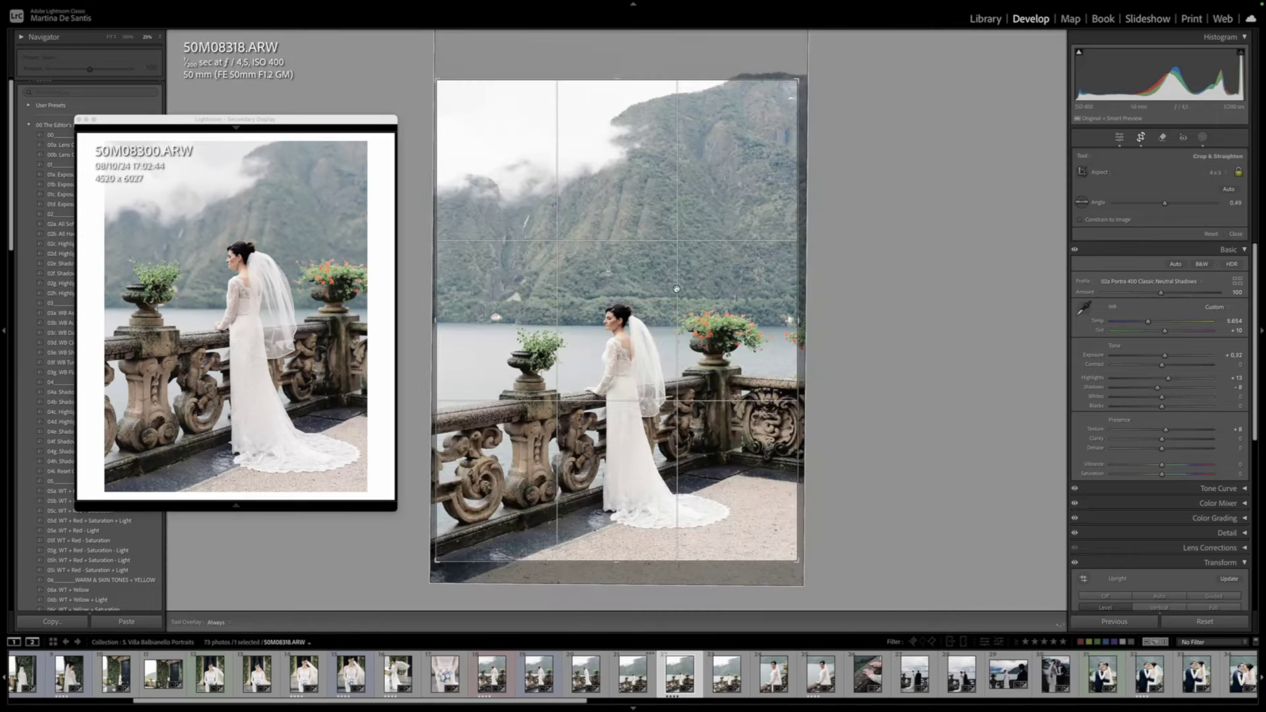
pyautogui.press('Return')
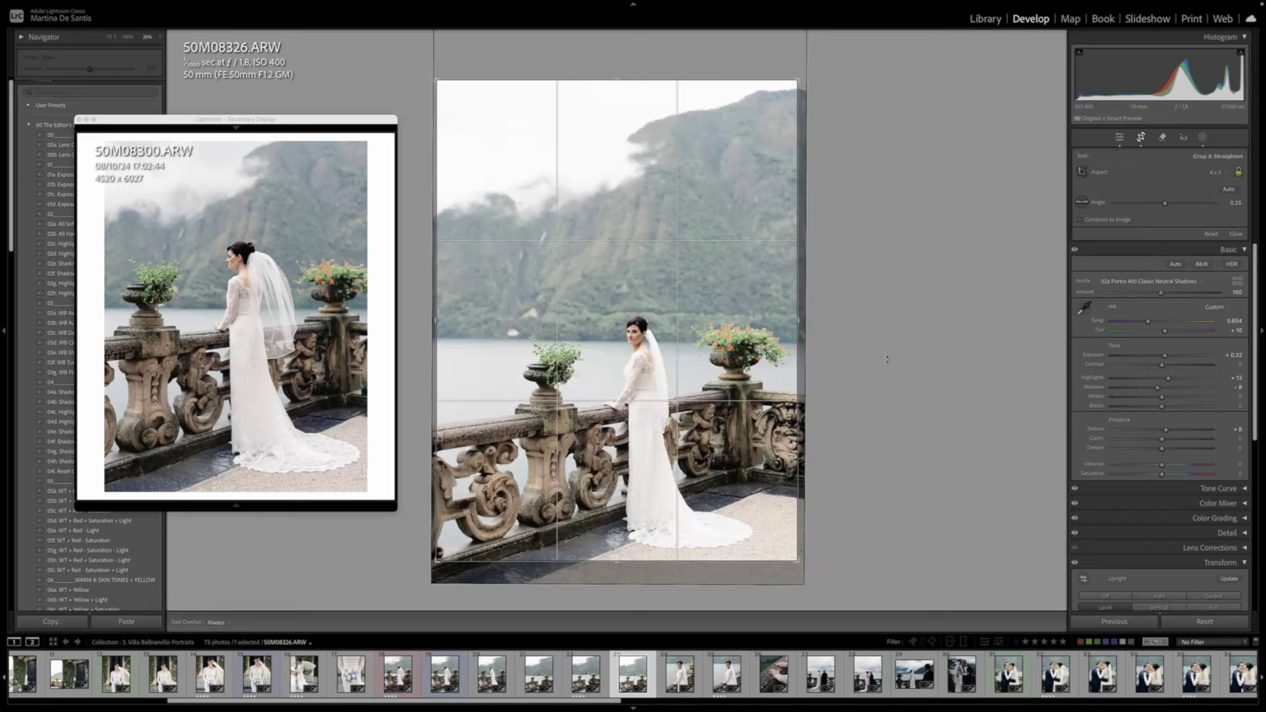
# Straighten and reframe 50M08326 up-left in the crop and deepen its shadows to -16
pyautogui.moveTo(884, 358); pyautogui.dragTo(885, 361)
pyautogui.moveTo(641, 326); pyautogui.dragTo(639, 320)
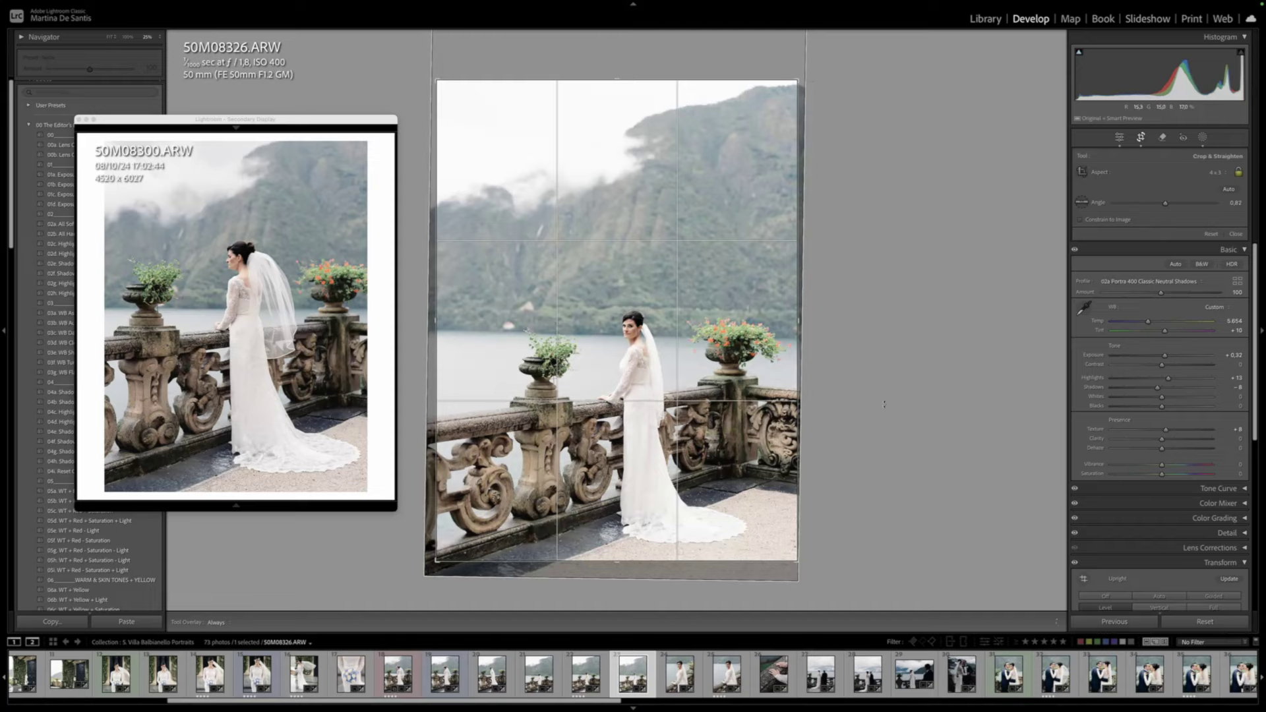
pyautogui.press('Return')
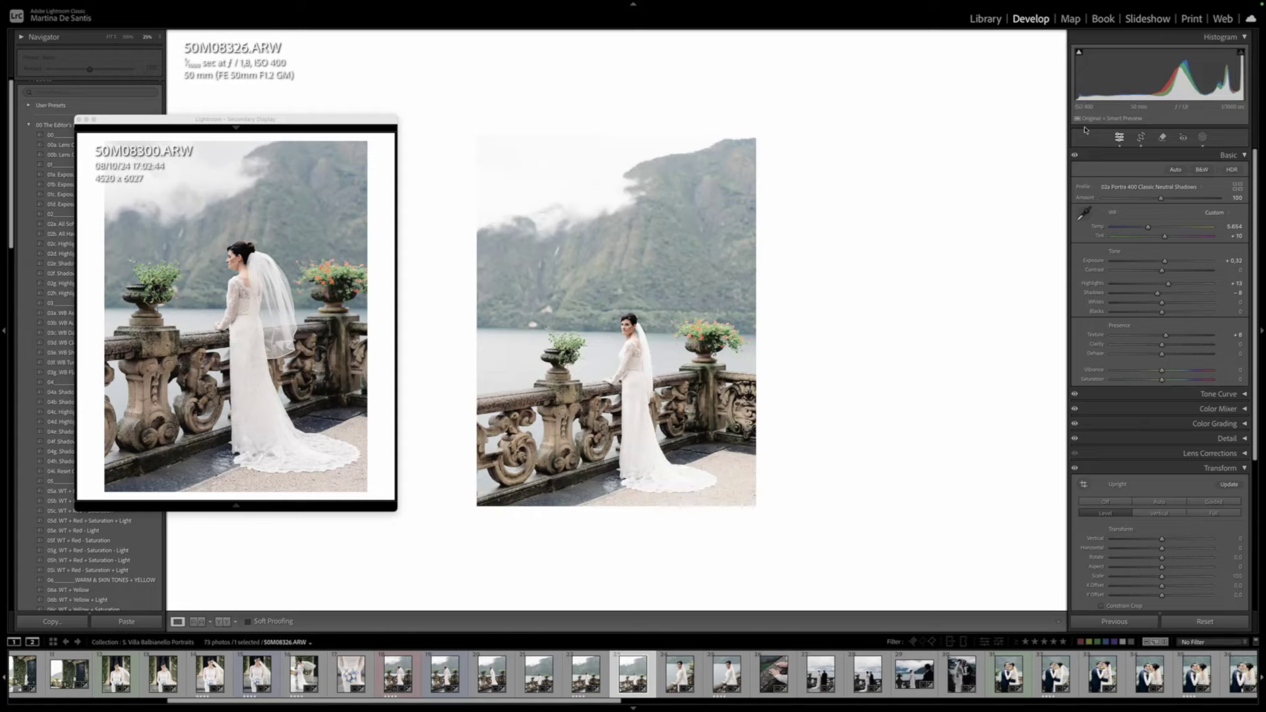
pyautogui.moveTo(1157, 292); pyautogui.dragTo(1152, 292)
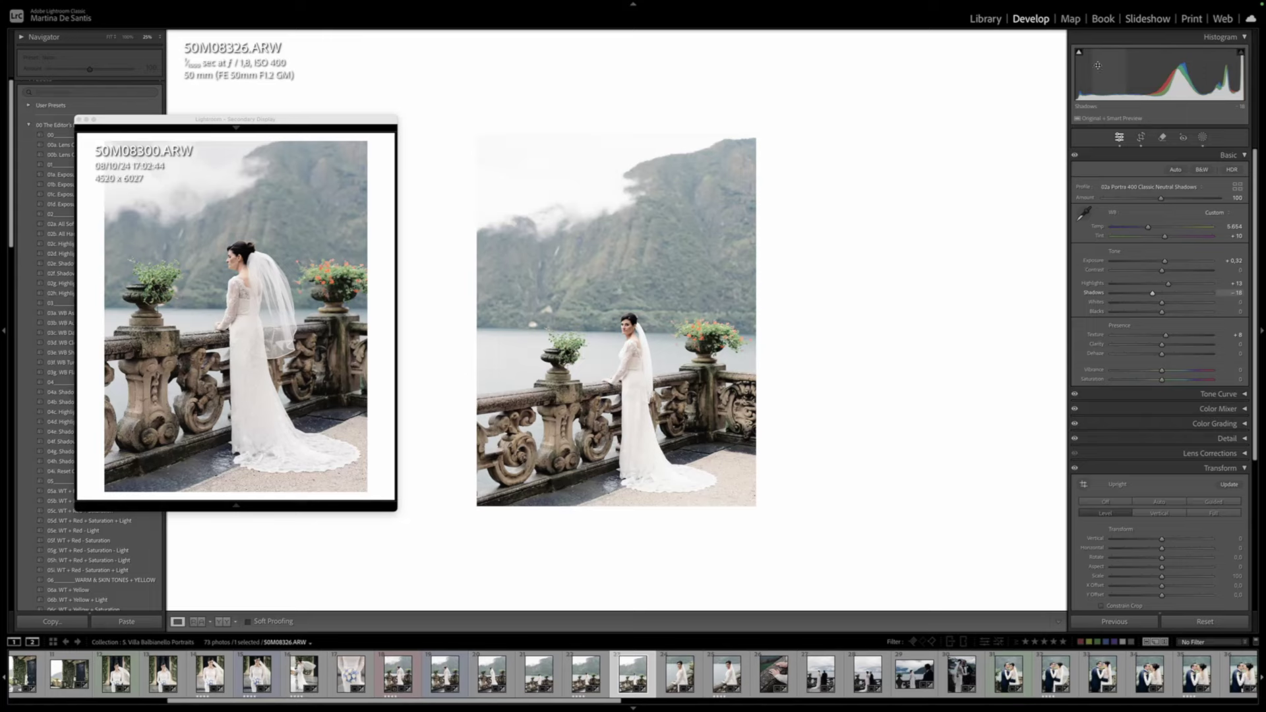
pyautogui.click(674, 410)
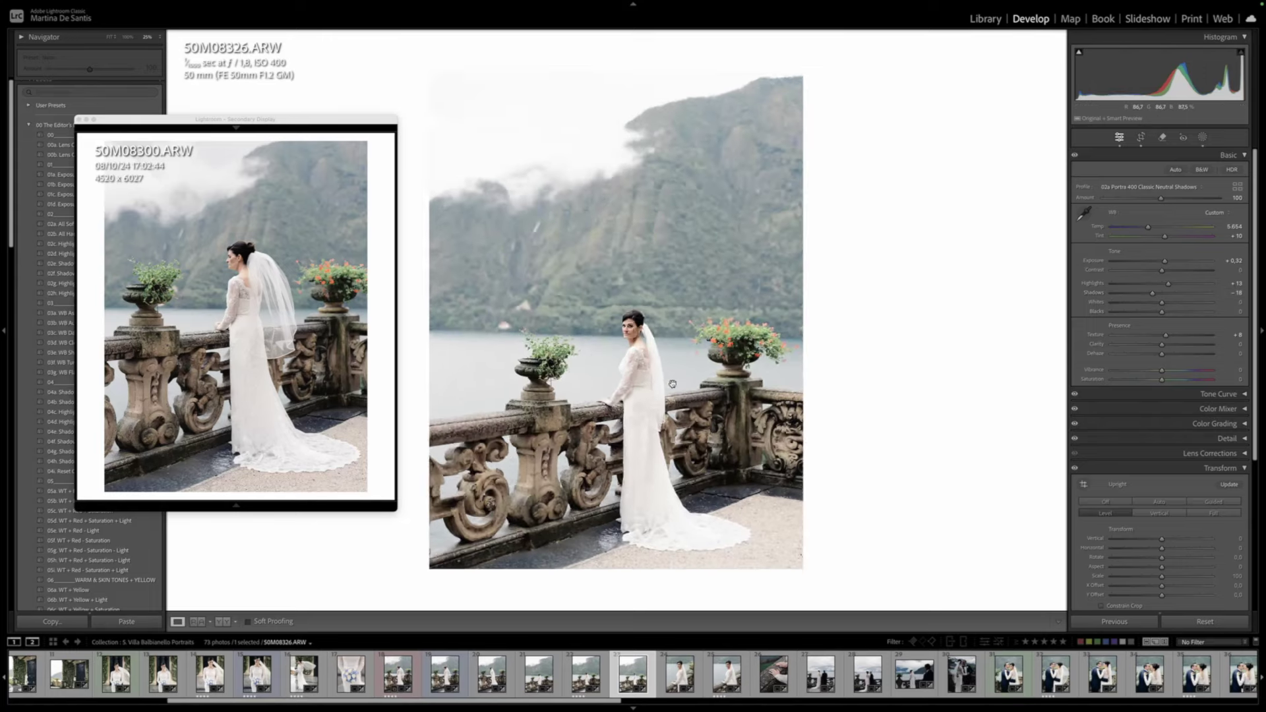
pyautogui.click(673, 383)
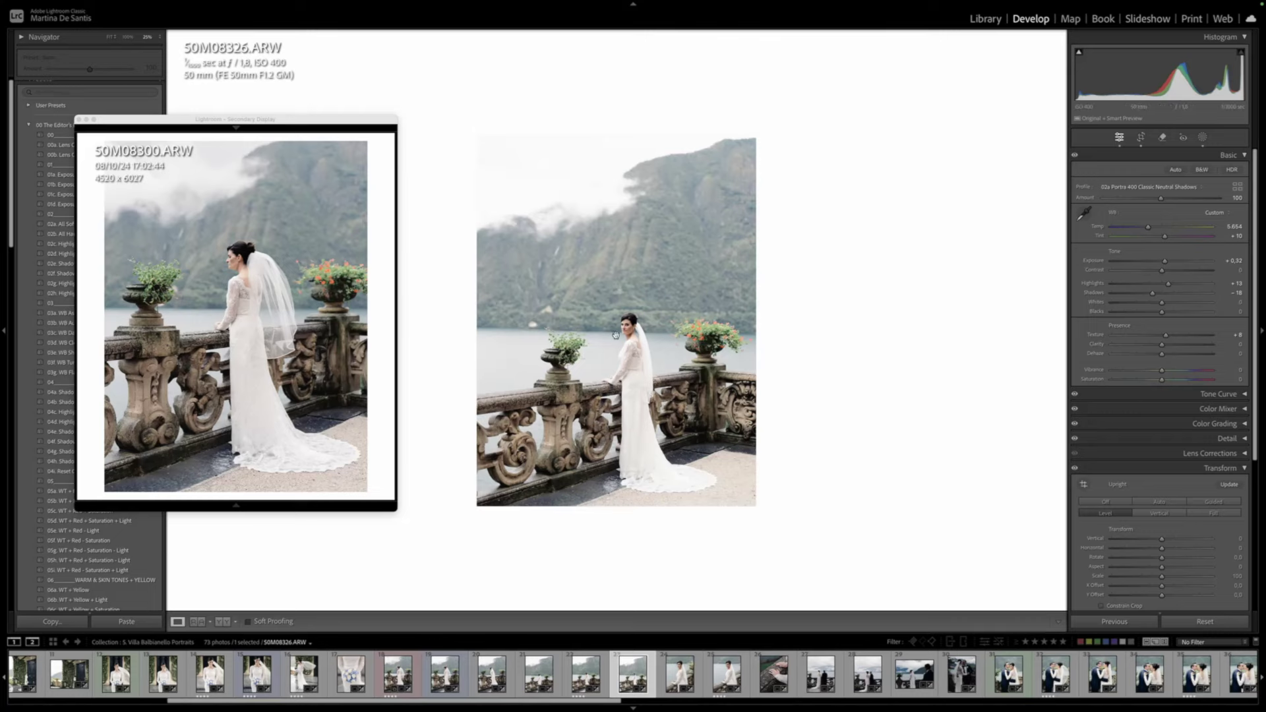
# Commit the full-length bride photo's crop and move to close-up 50M08332
pyautogui.press('r')
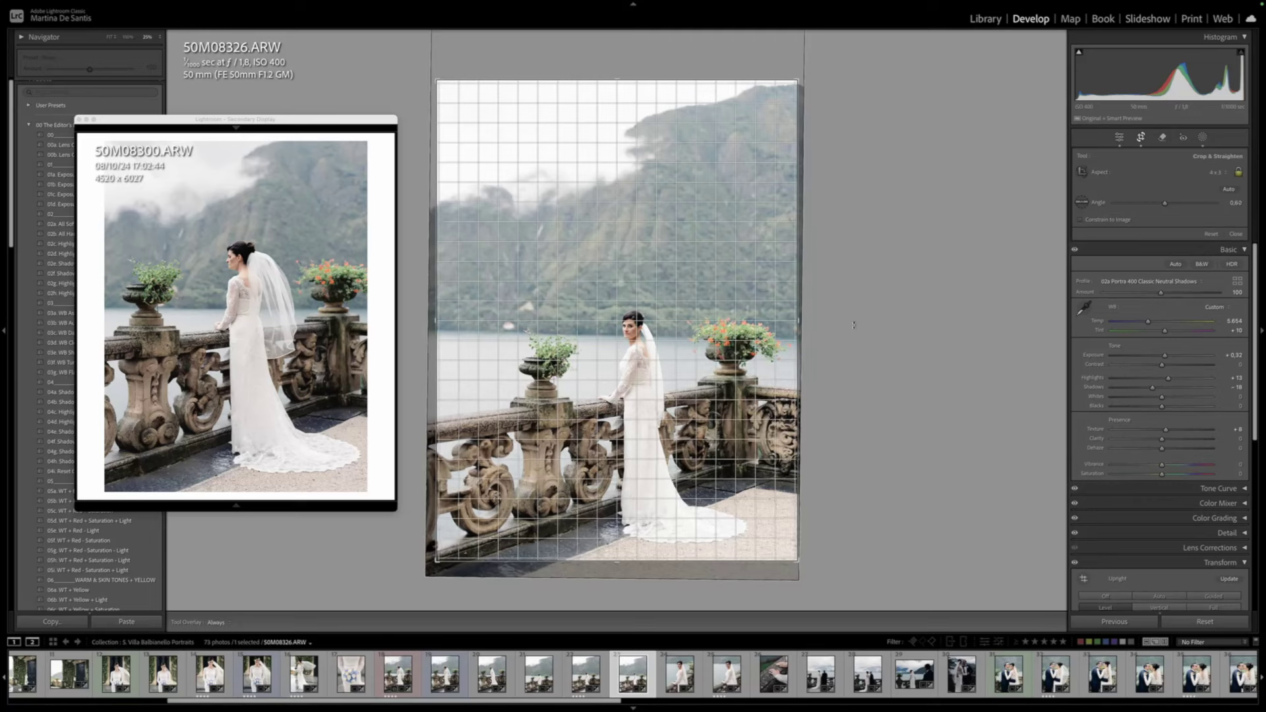
pyautogui.press('Return')
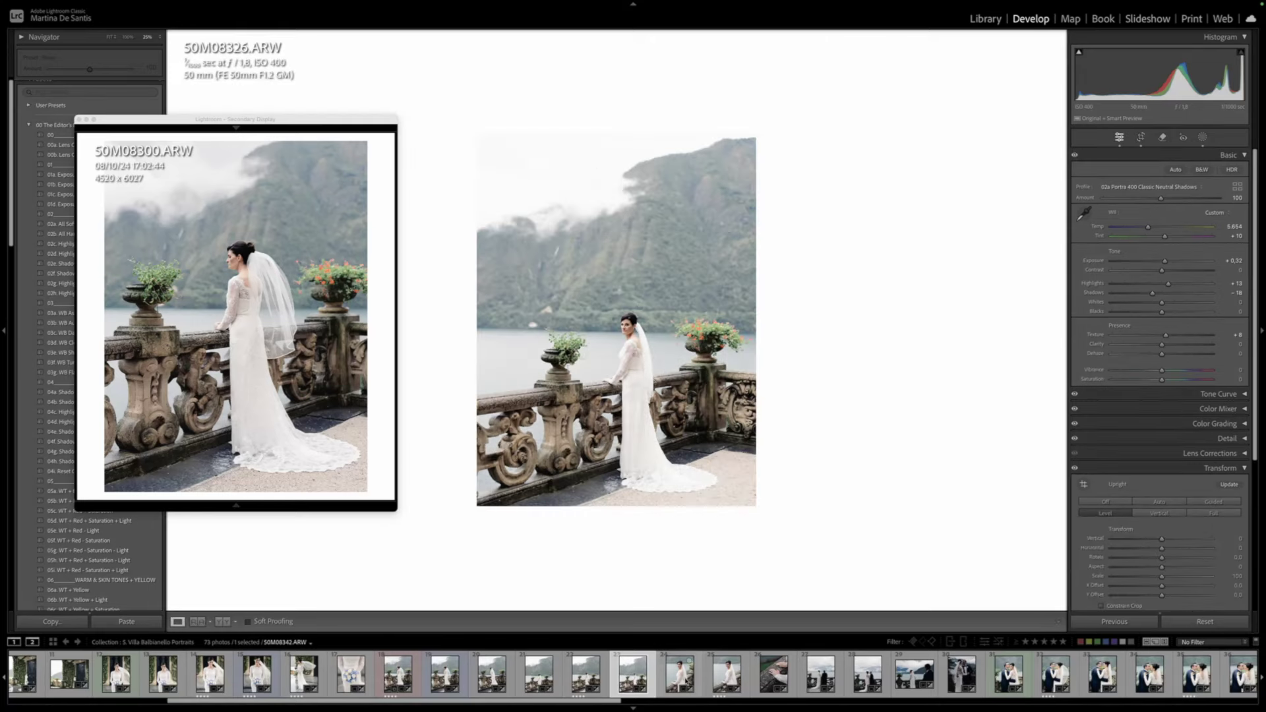
pyautogui.click(685, 678)
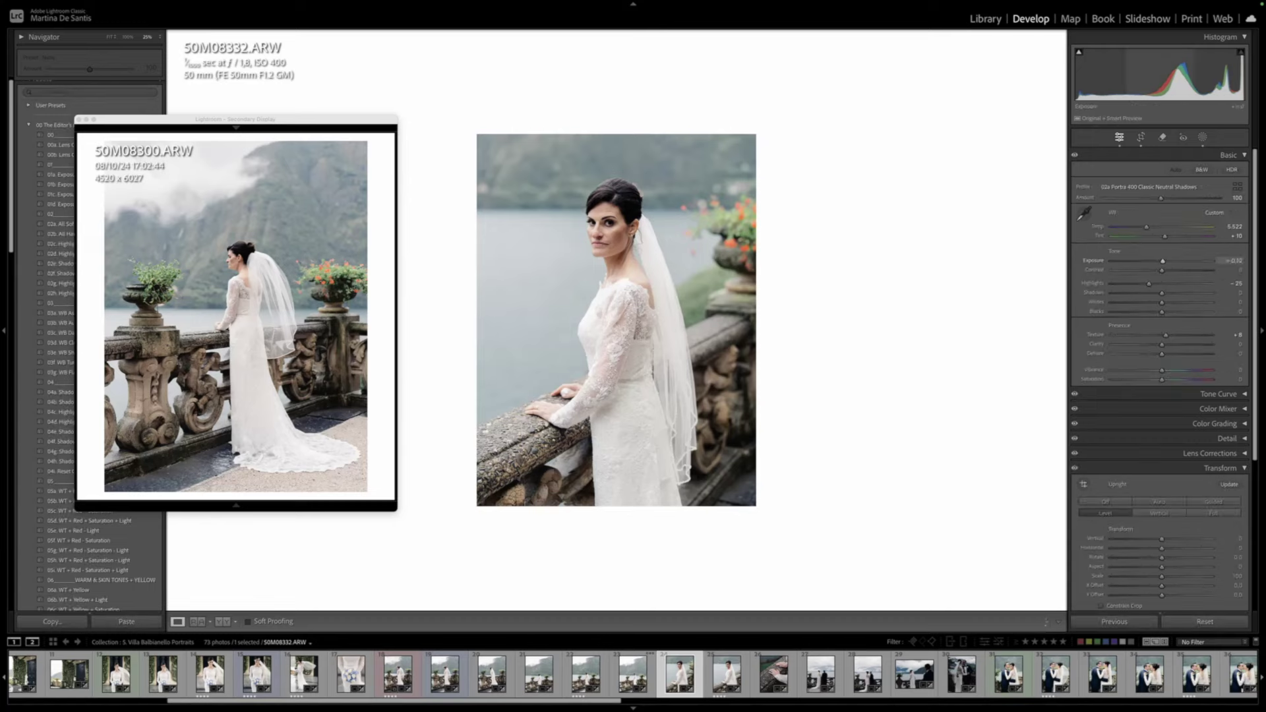
# Raise the close-up portrait's exposure to +0.20 and sync it onto 50M08342
pyautogui.moveTo(1184, 73); pyautogui.dragTo(1191, 72)
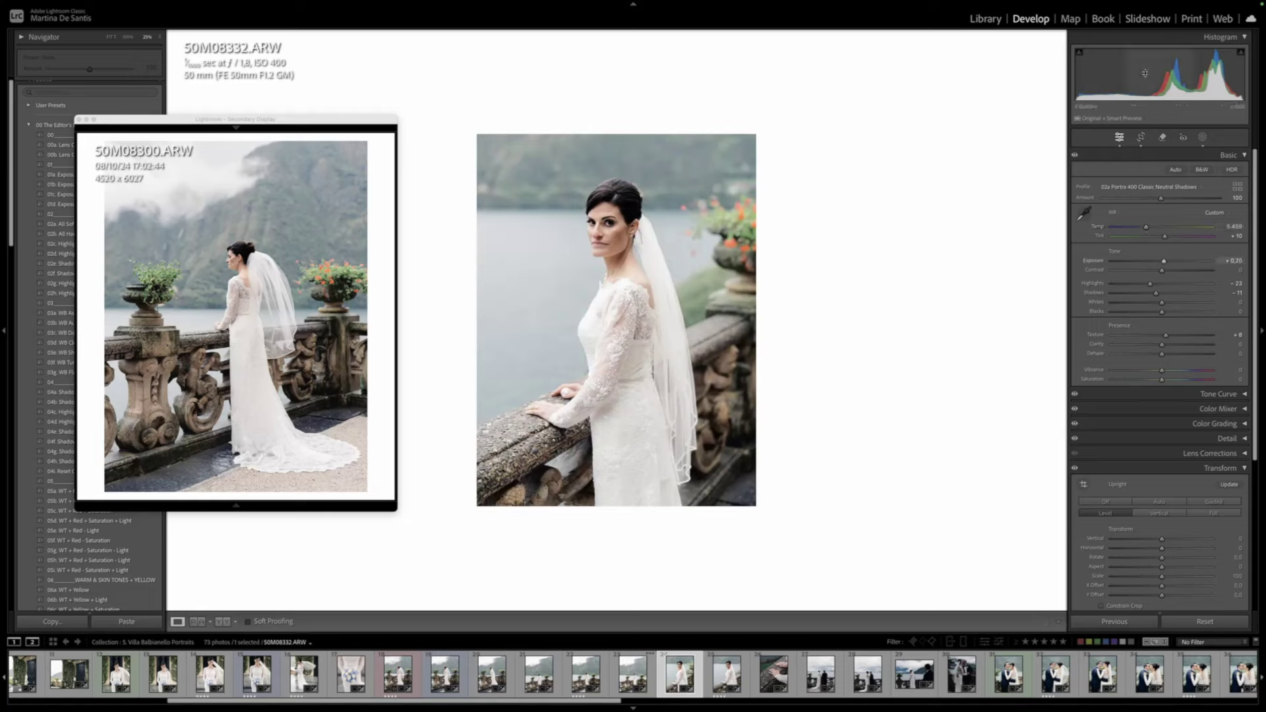
pyautogui.keyDown('super'); pyautogui.click(737, 688); pyautogui.keyUp('super')
pyautogui.press('super+shift+s')
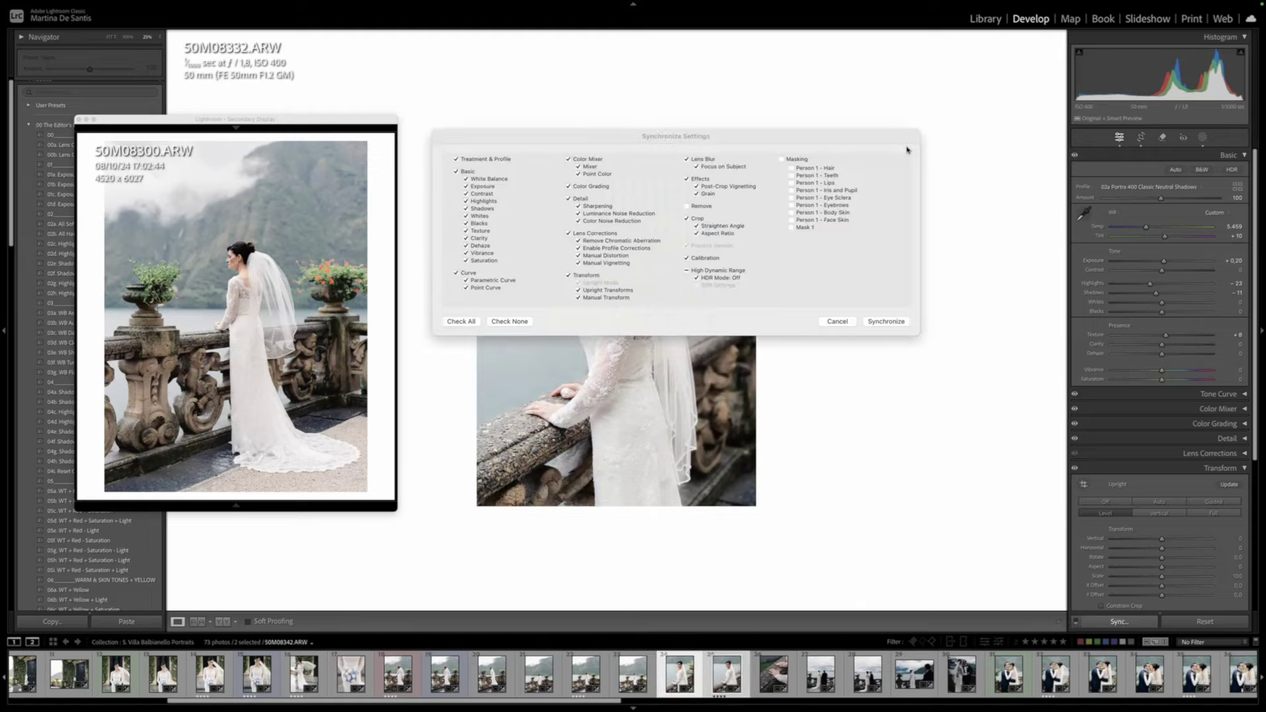
pyautogui.click(887, 321)
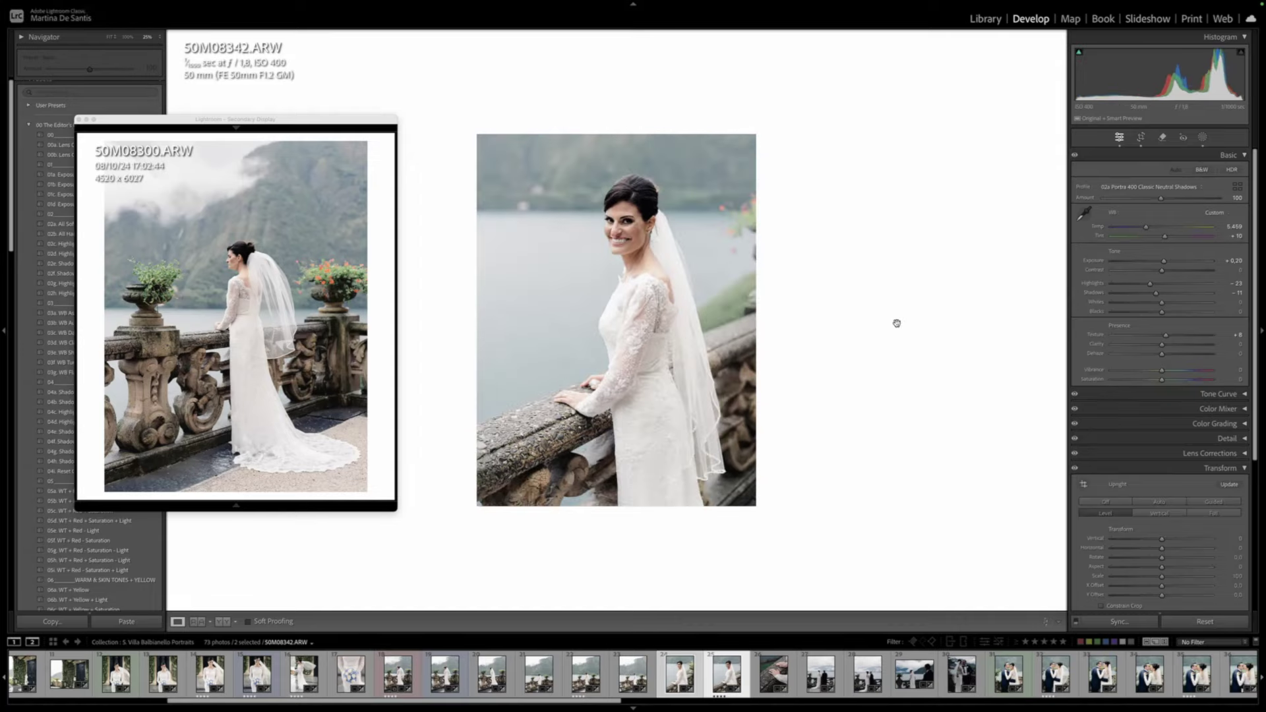
# Reposition the bride lower within 50M08342's crop, then open hands close-up 50M08343
pyautogui.press('r')
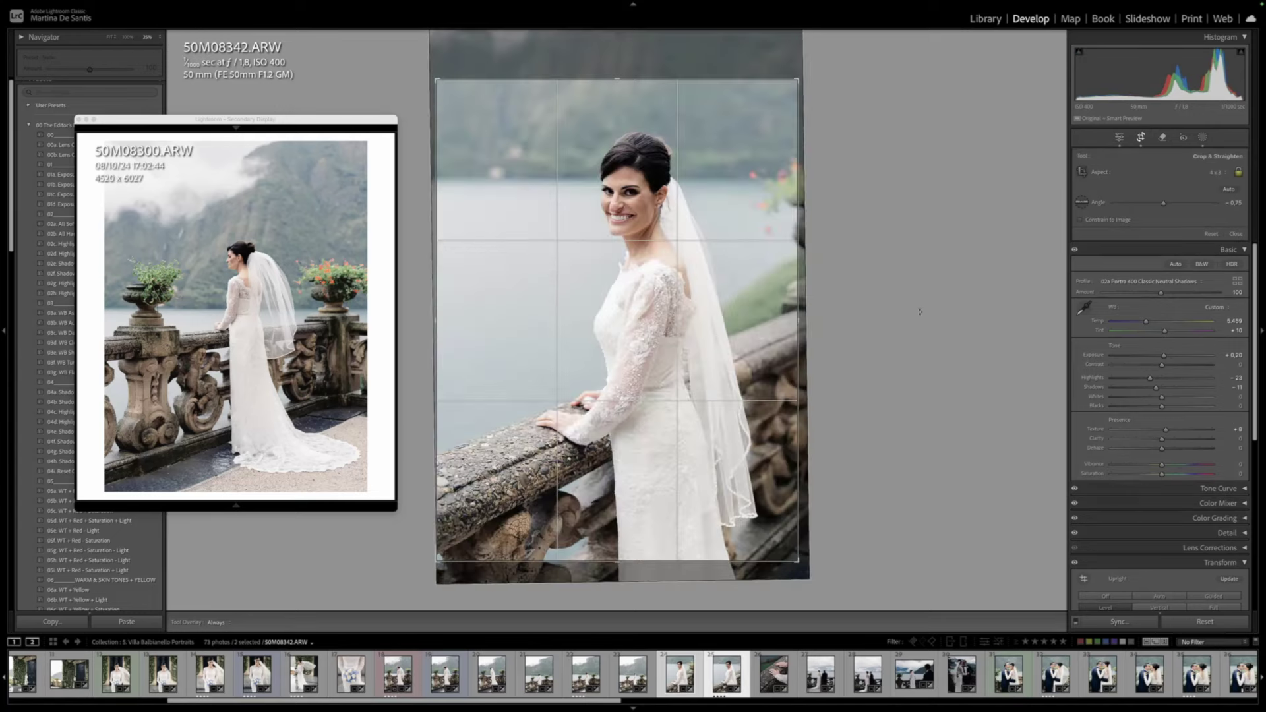
pyautogui.moveTo(637, 270); pyautogui.dragTo(619, 283)
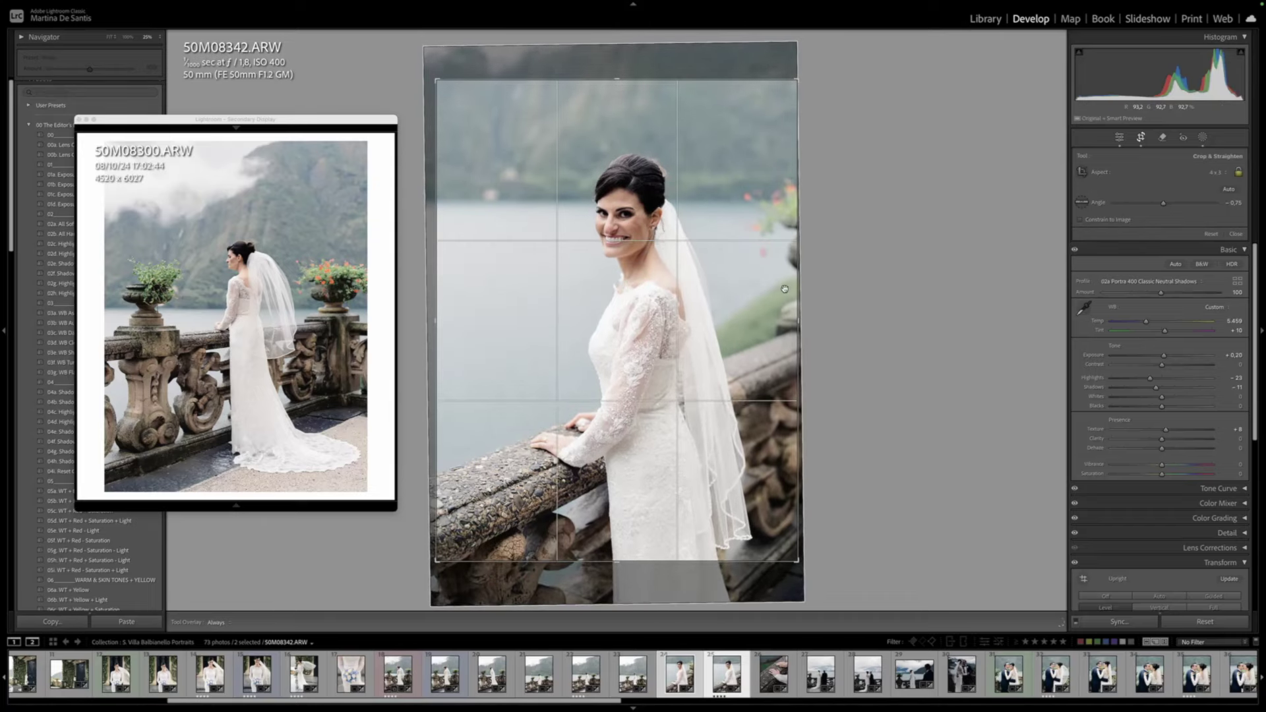
pyautogui.press('Return')
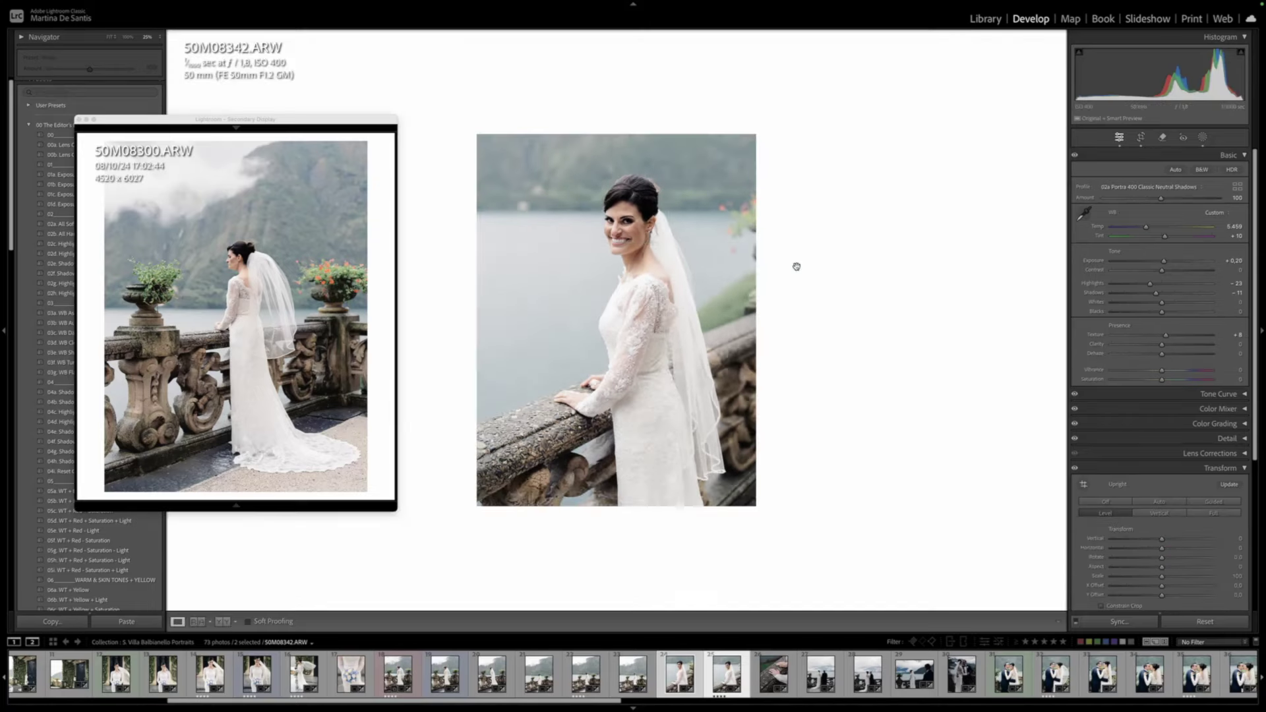
pyautogui.press('Right')
pyautogui.press('Right')
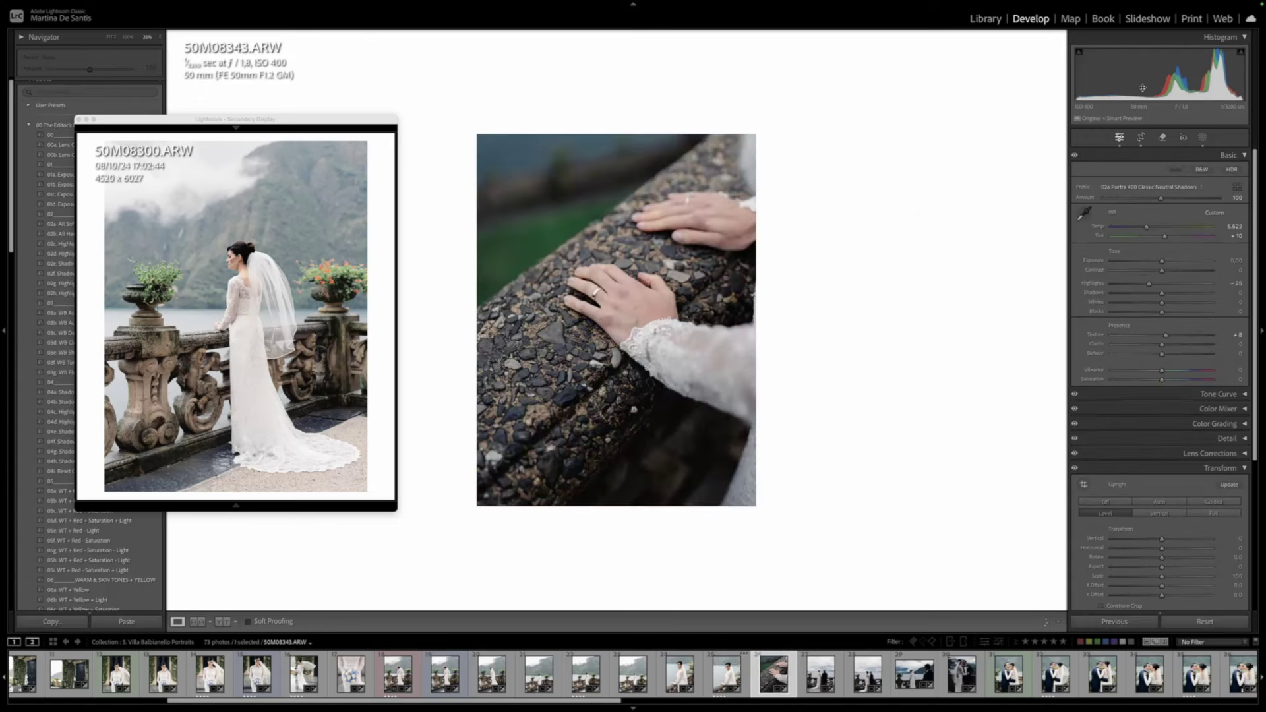
# Sync the portrait's settings onto hands close-up 50M08343 and brighten it to about +0.84 exposure
pyautogui.keyDown('shift'); pyautogui.click(726, 674); pyautogui.keyUp('shift')
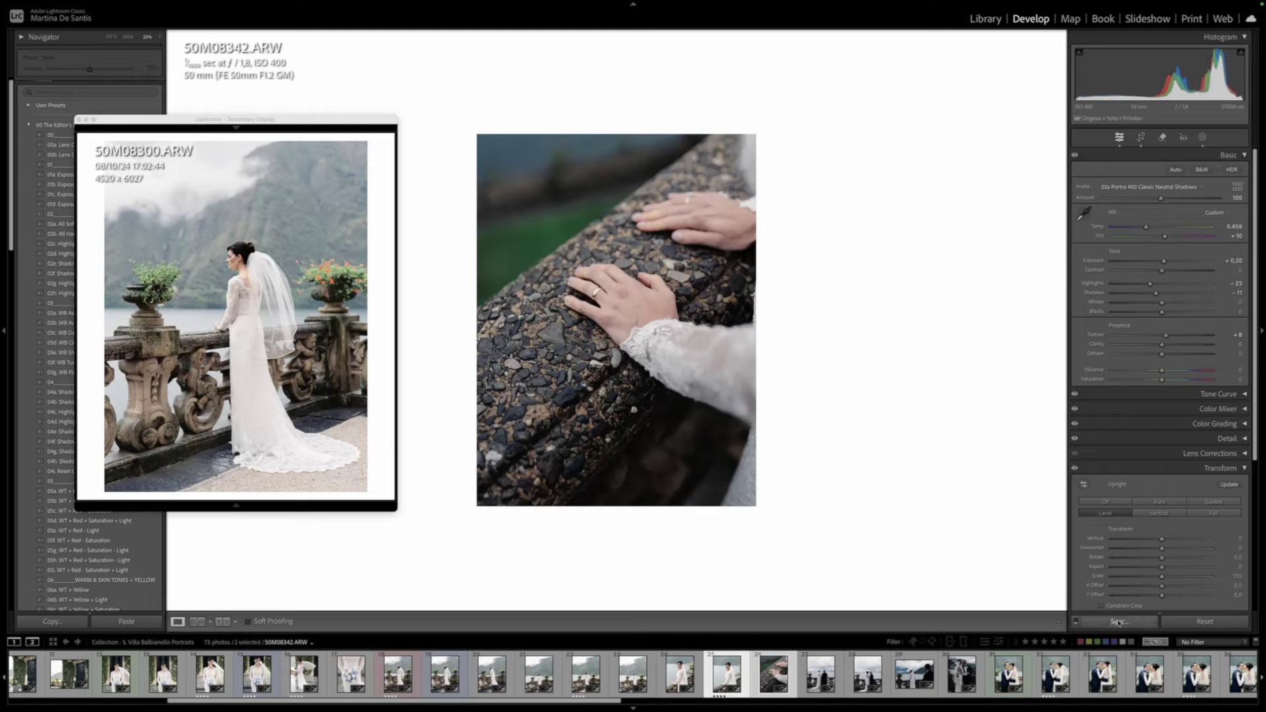
pyautogui.hotkey('ctrl', 'shift', 's')
pyautogui.click(885, 321)
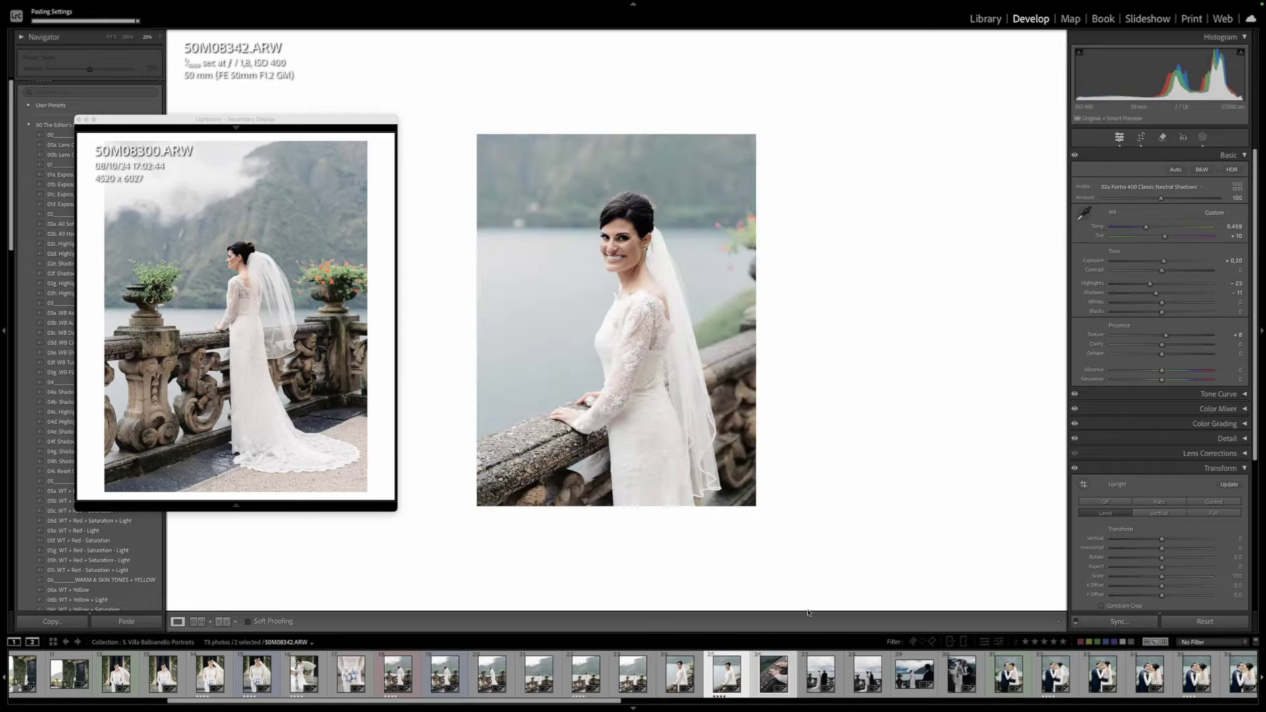
pyautogui.click(759, 679)
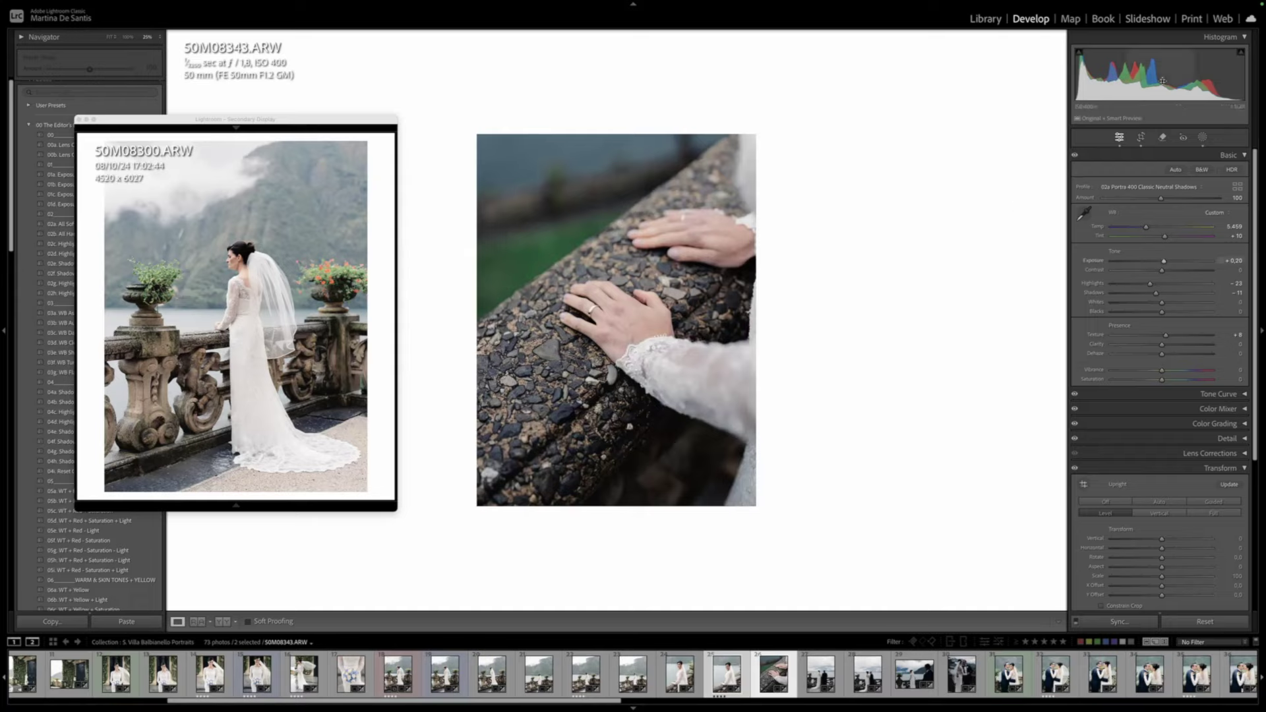
pyautogui.moveTo(1147, 73); pyautogui.dragTo(1148, 72)
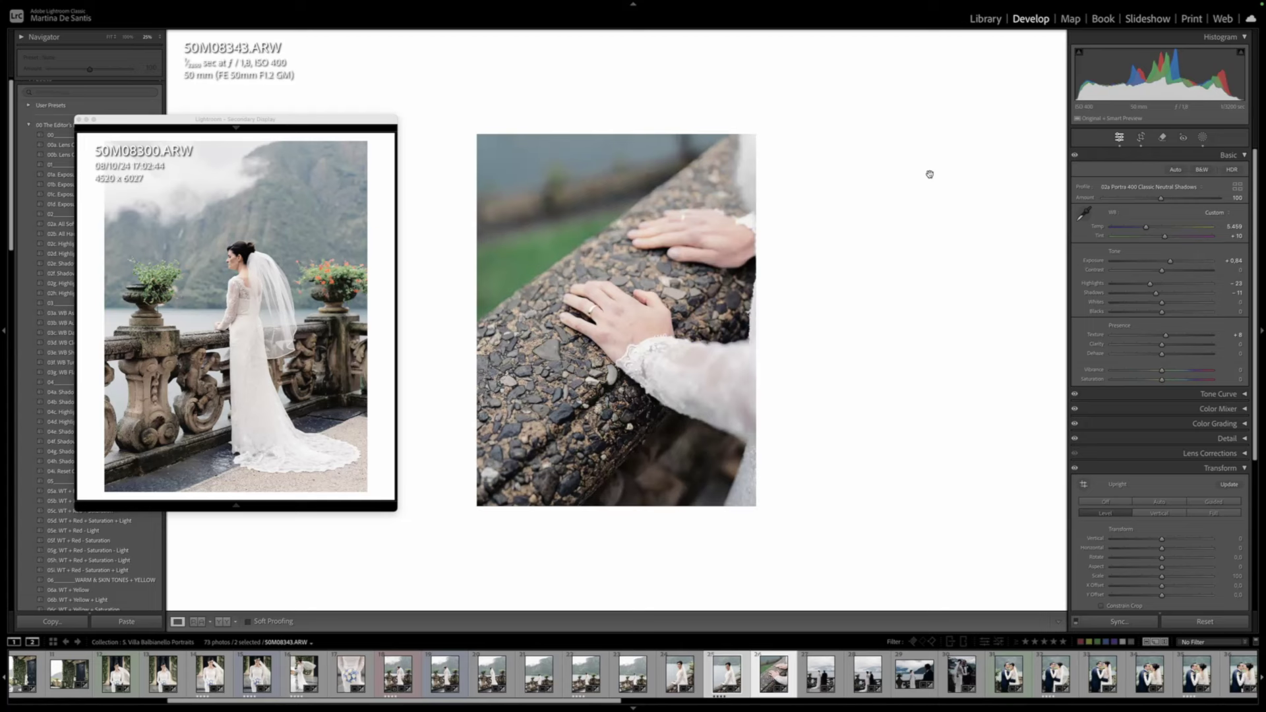
# Recrop the hands close-up, shifting it down and tightening from the bottom-left corner
pyautogui.press('r')
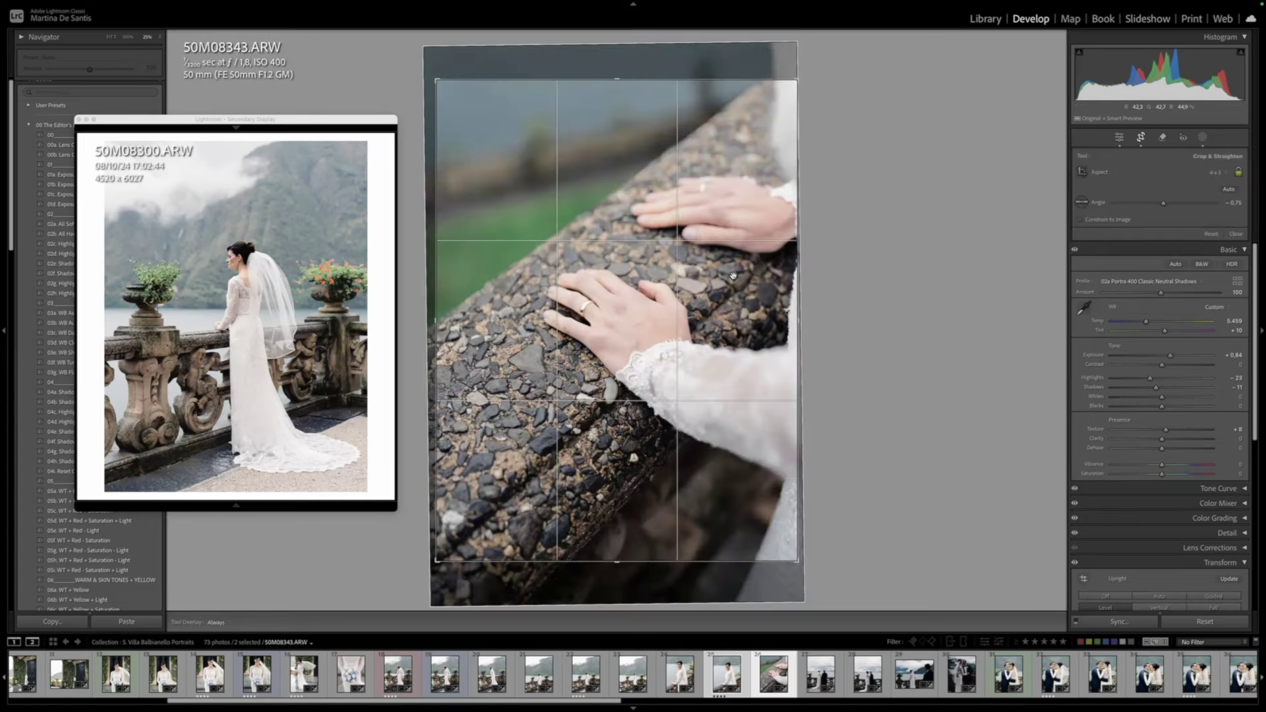
pyautogui.moveTo(676, 252); pyautogui.dragTo(670, 264)
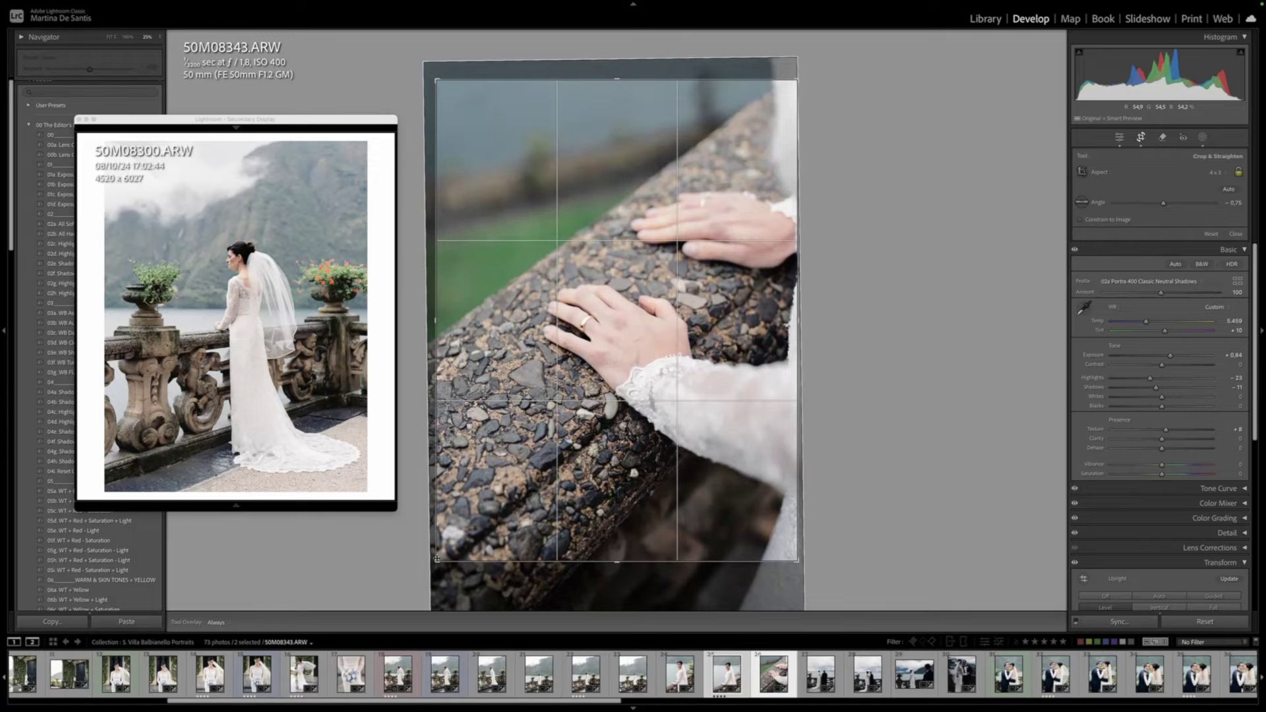
pyautogui.moveTo(438, 557); pyautogui.dragTo(455, 544)
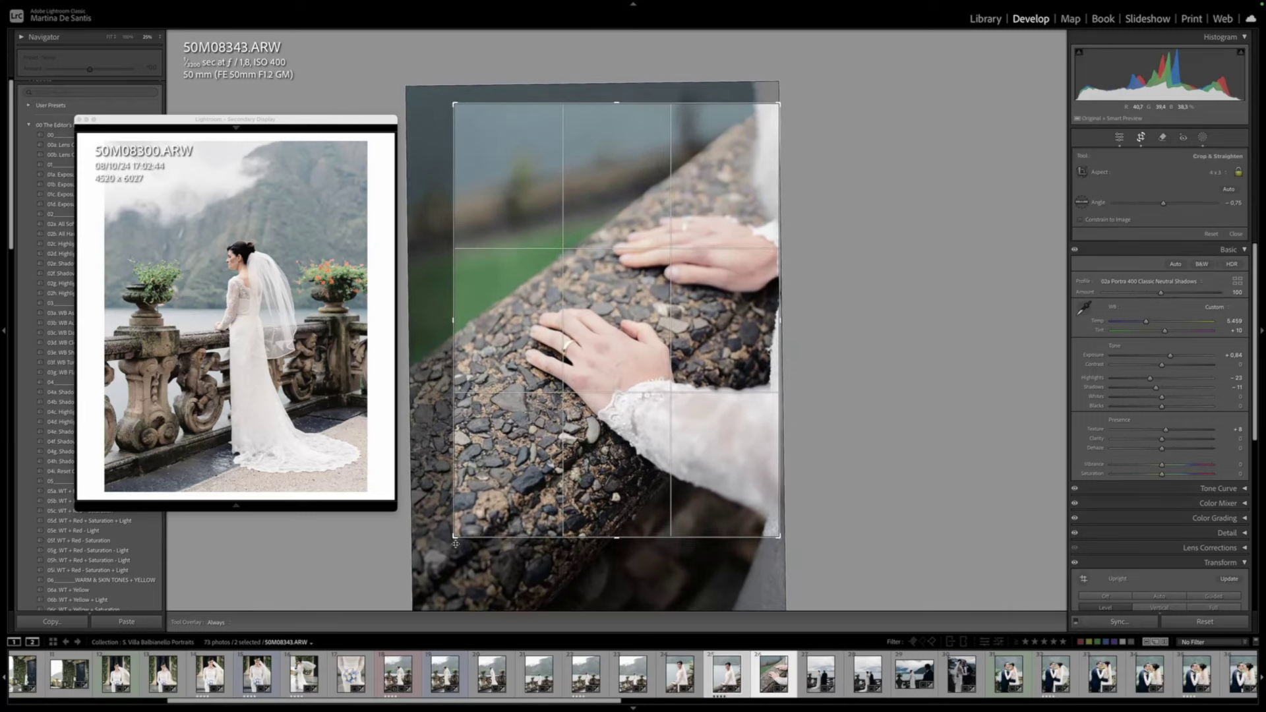
pyautogui.press('Return')
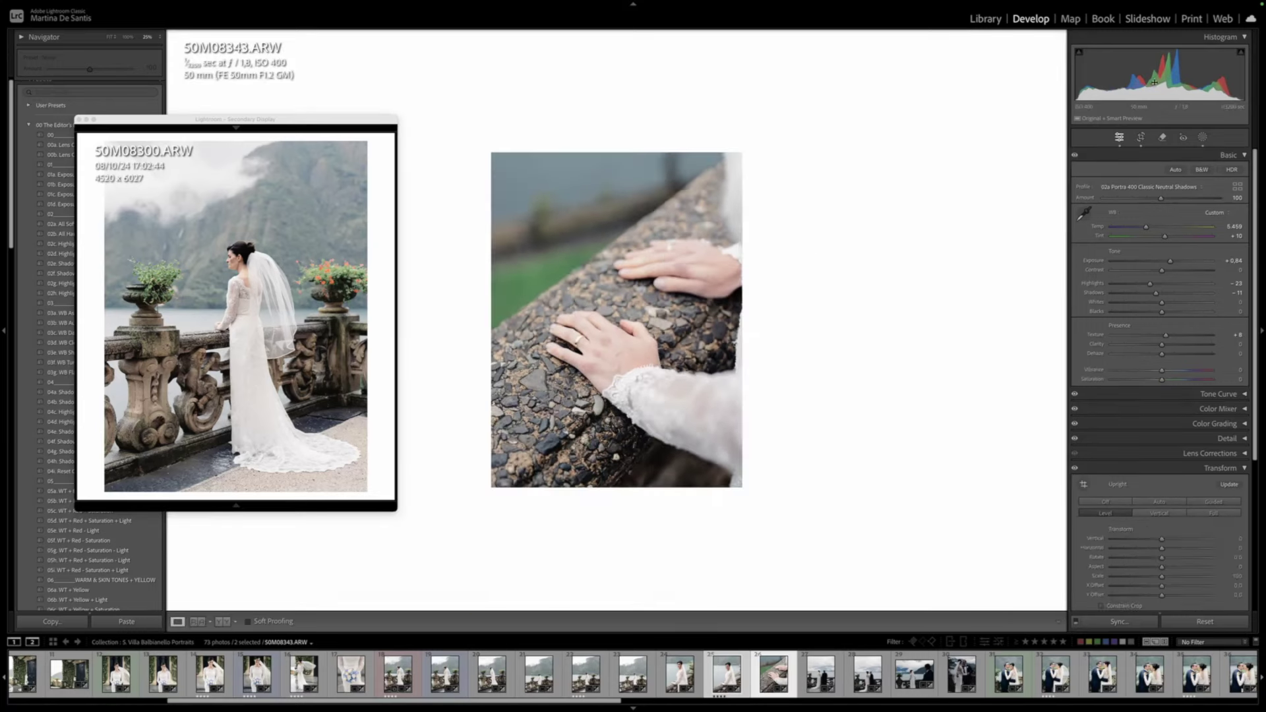
# Cool the temperature slightly, lower exposure to +0.78 and deepen shadows to -18
pyautogui.moveTo(1146, 229); pyautogui.dragTo(1148, 227)
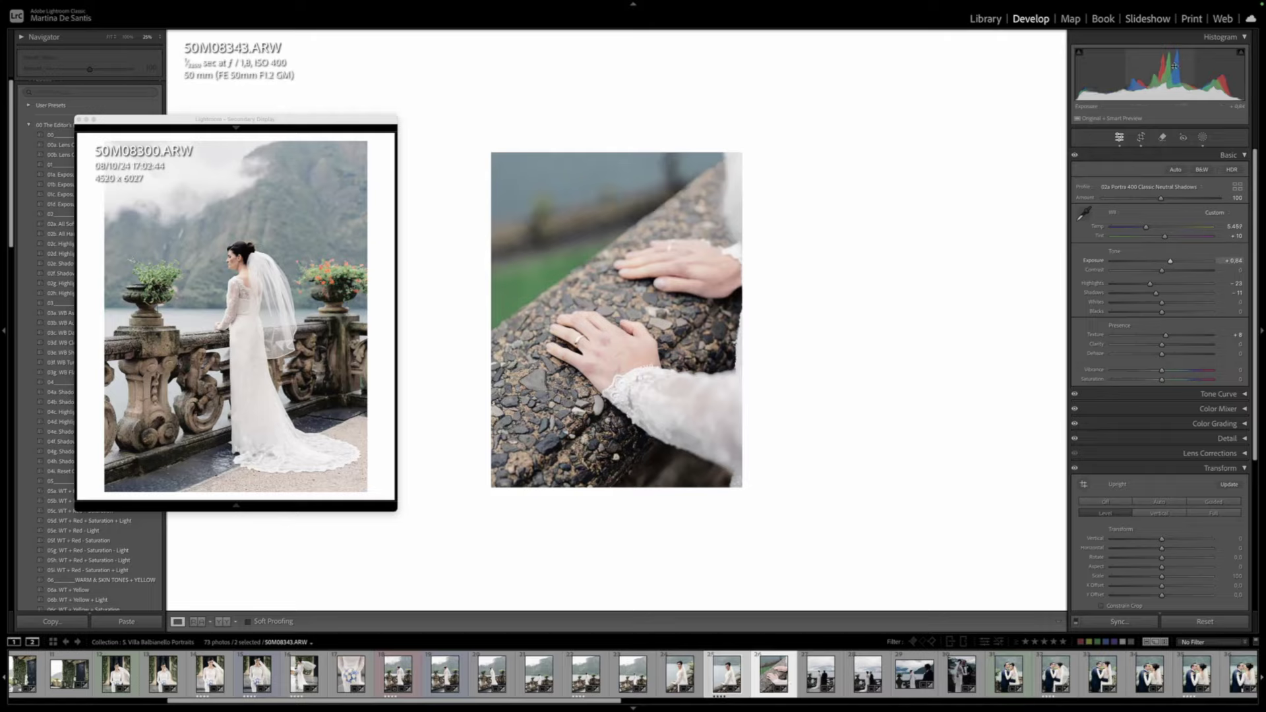
pyautogui.moveTo(1184, 74); pyautogui.dragTo(1180, 73)
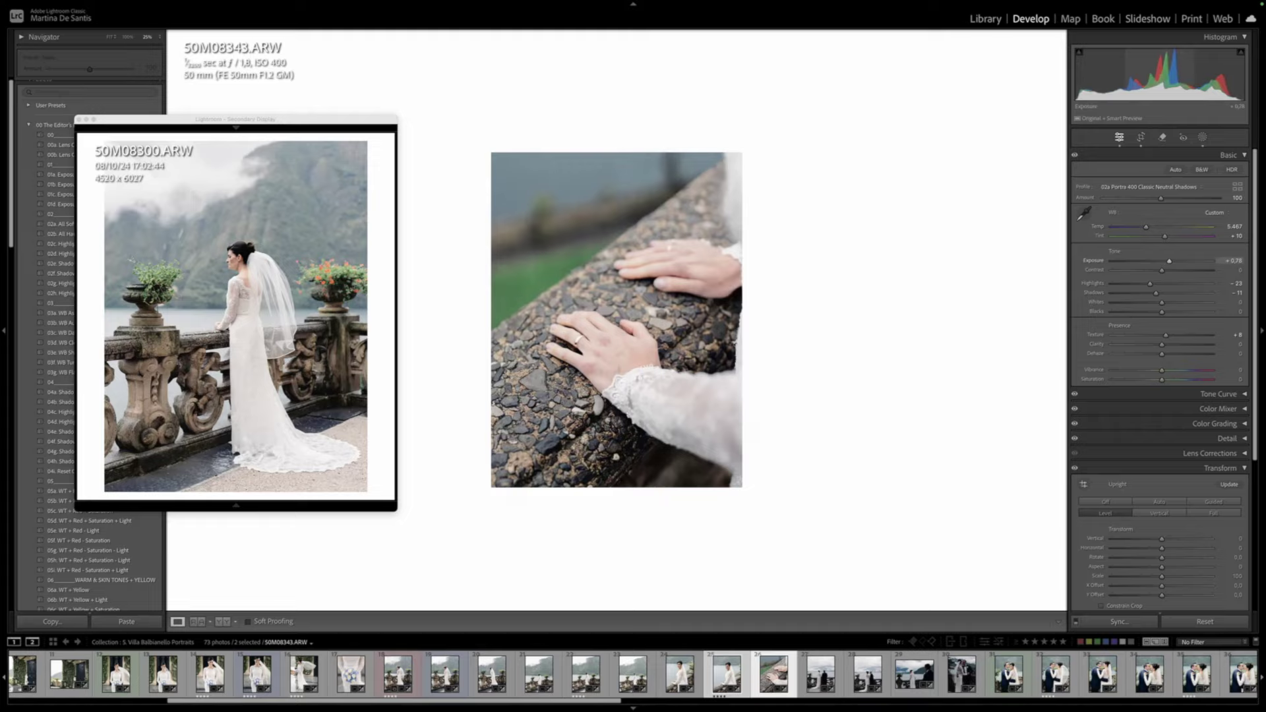
pyautogui.moveTo(1115, 68); pyautogui.dragTo(1107, 68)
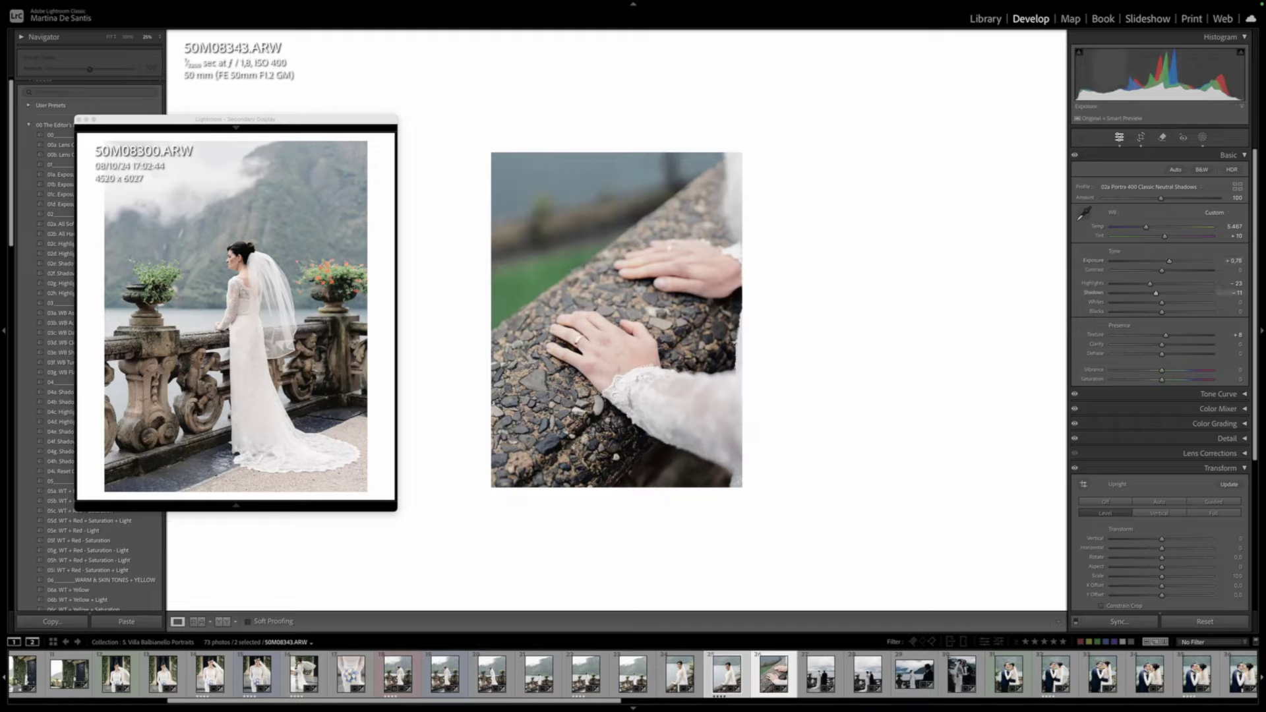
# Straighten couple photo 50M08172 to a 0.60° crop angle
pyautogui.press('Right')
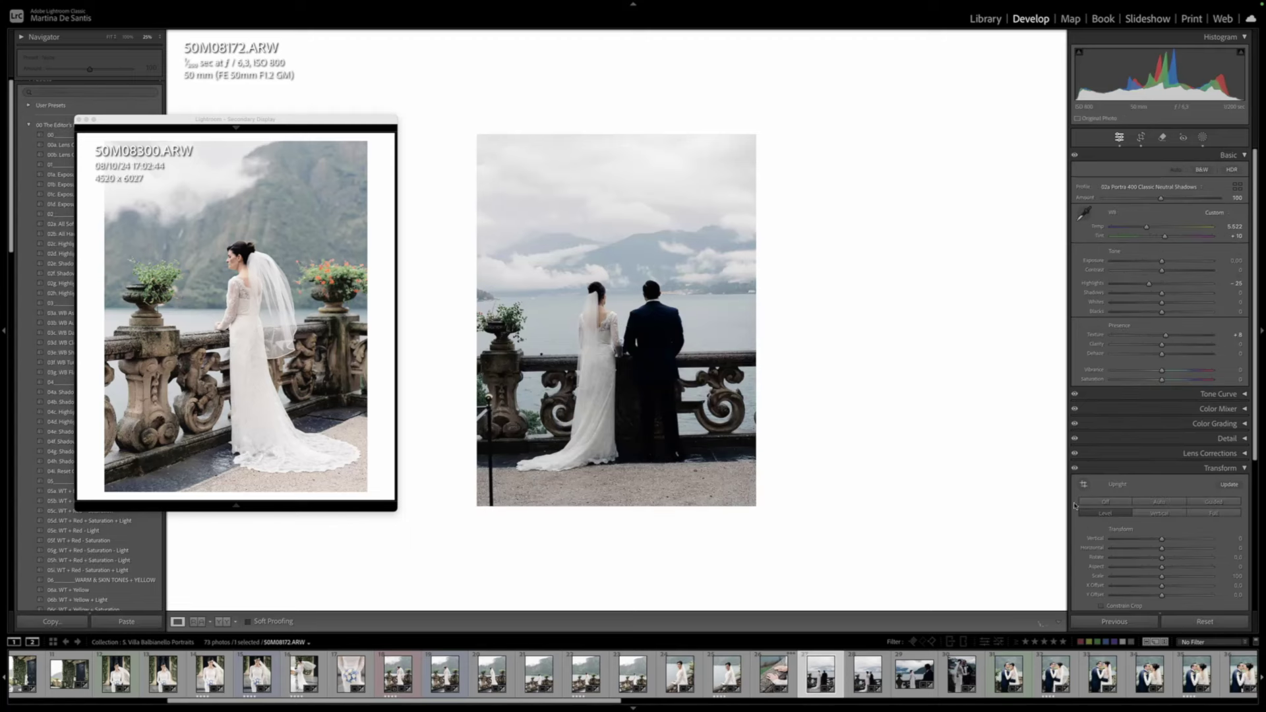
pyautogui.press('r')
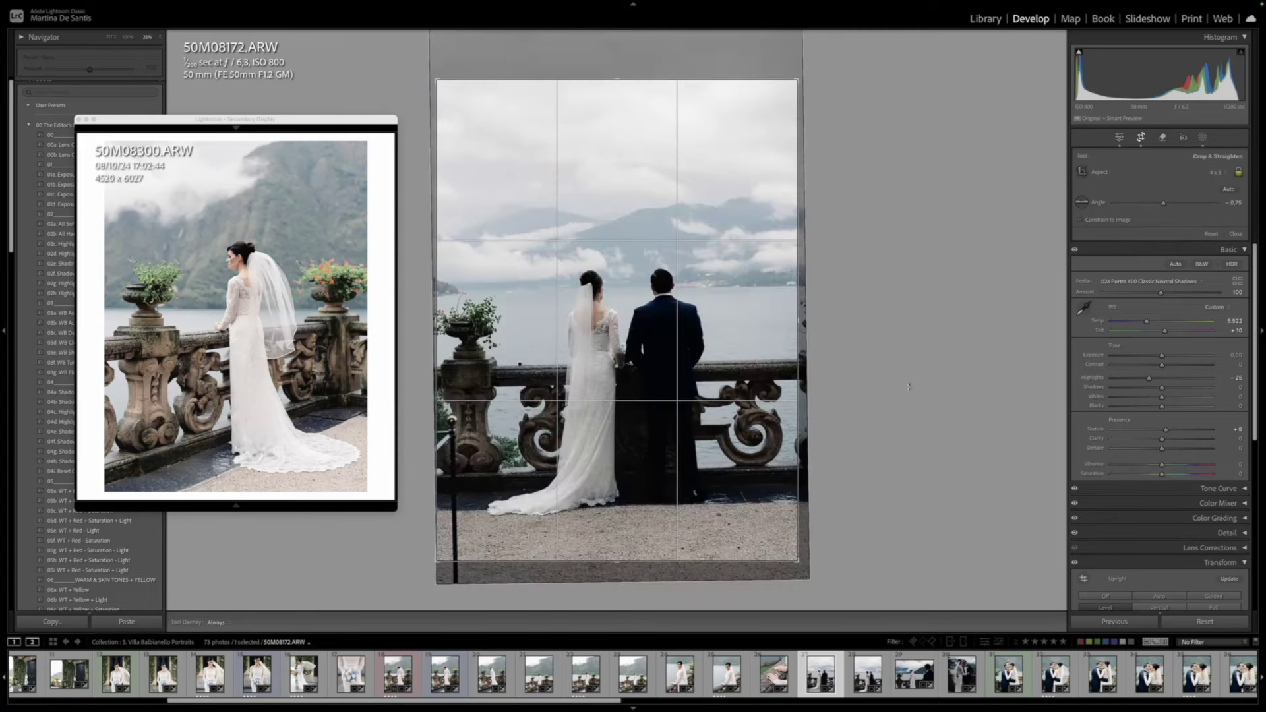
pyautogui.moveTo(901, 388); pyautogui.dragTo(953, 397)
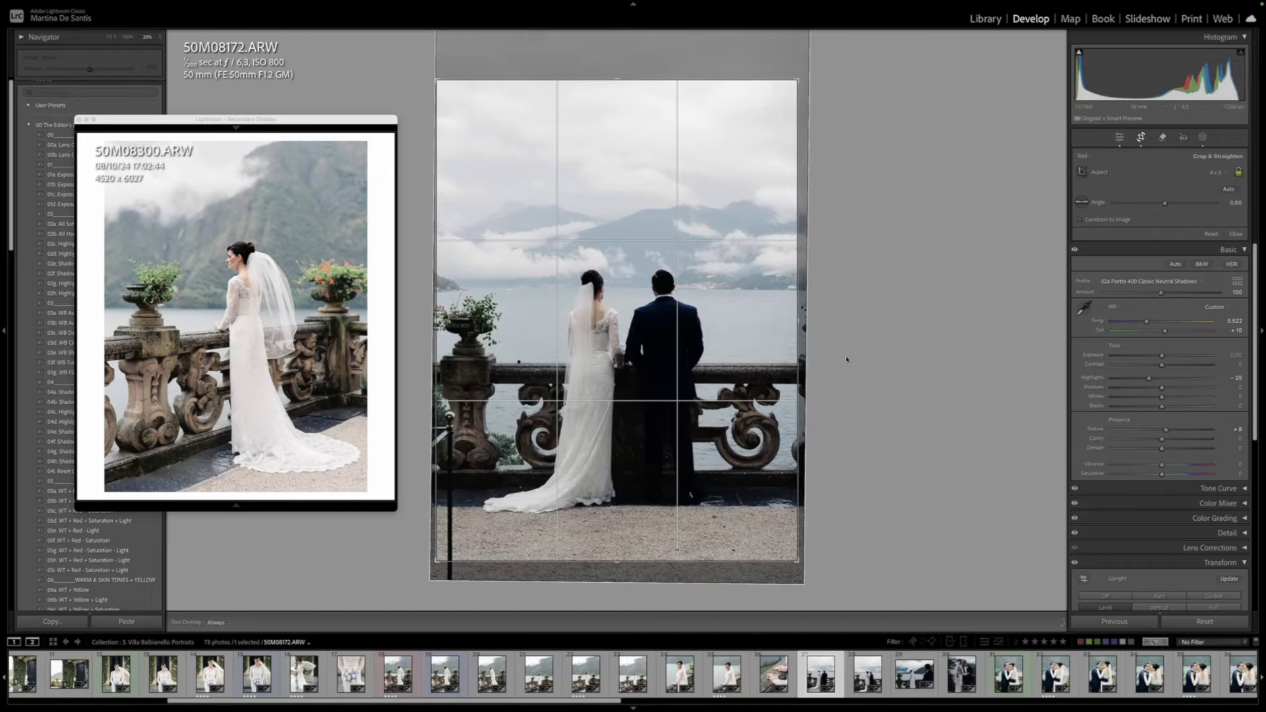
# Trim the couple photo's crop slightly from the left and commit it
pyautogui.press('r')
pyautogui.press('r')
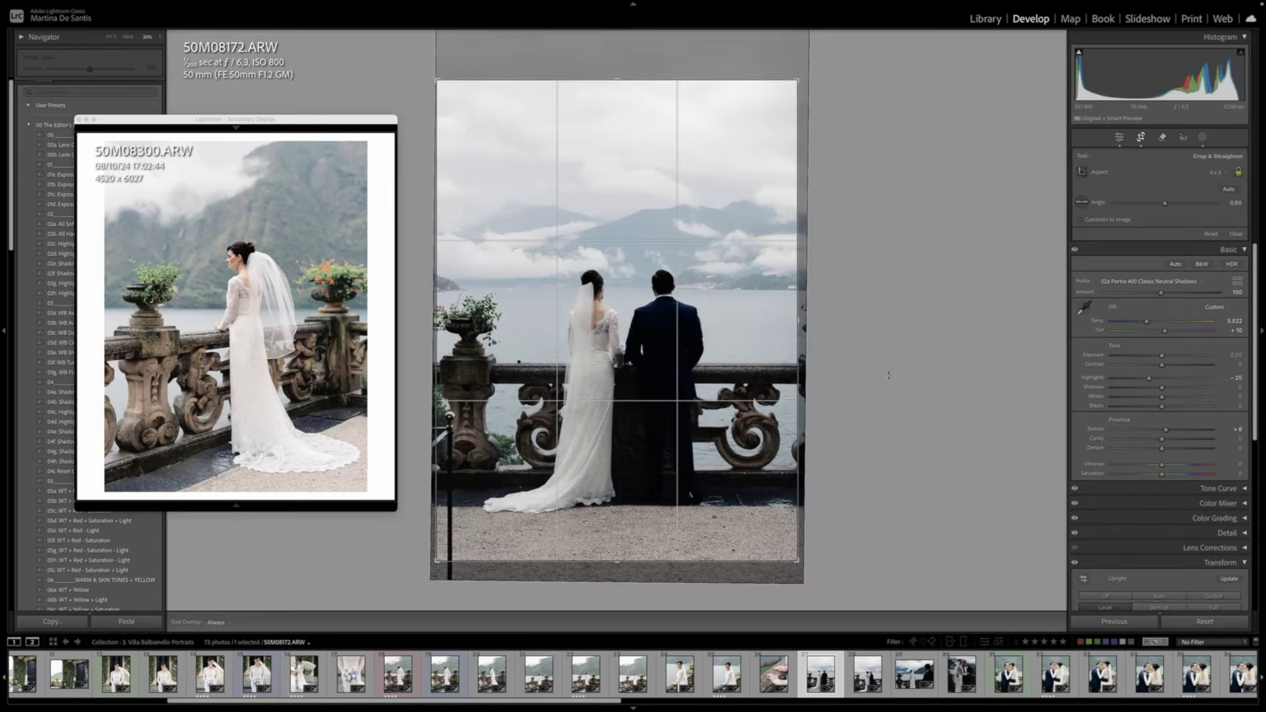
pyautogui.moveTo(437, 258); pyautogui.dragTo(443, 251)
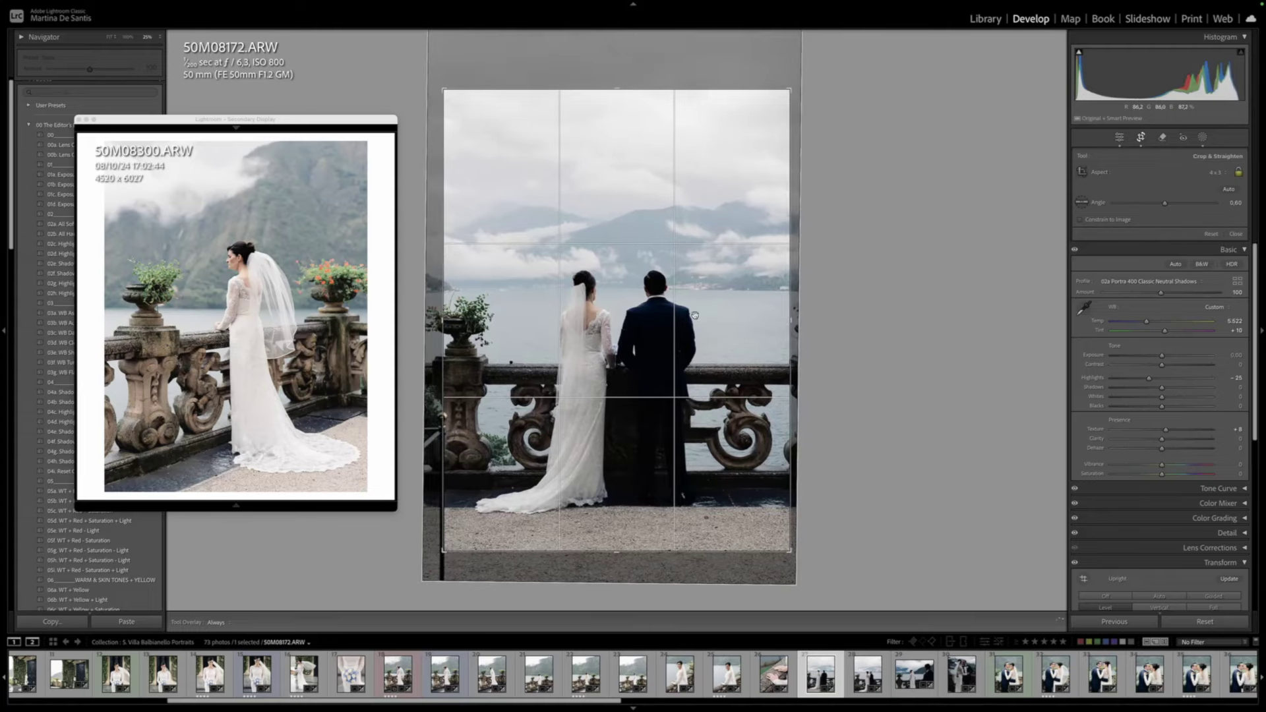
pyautogui.press('Return')
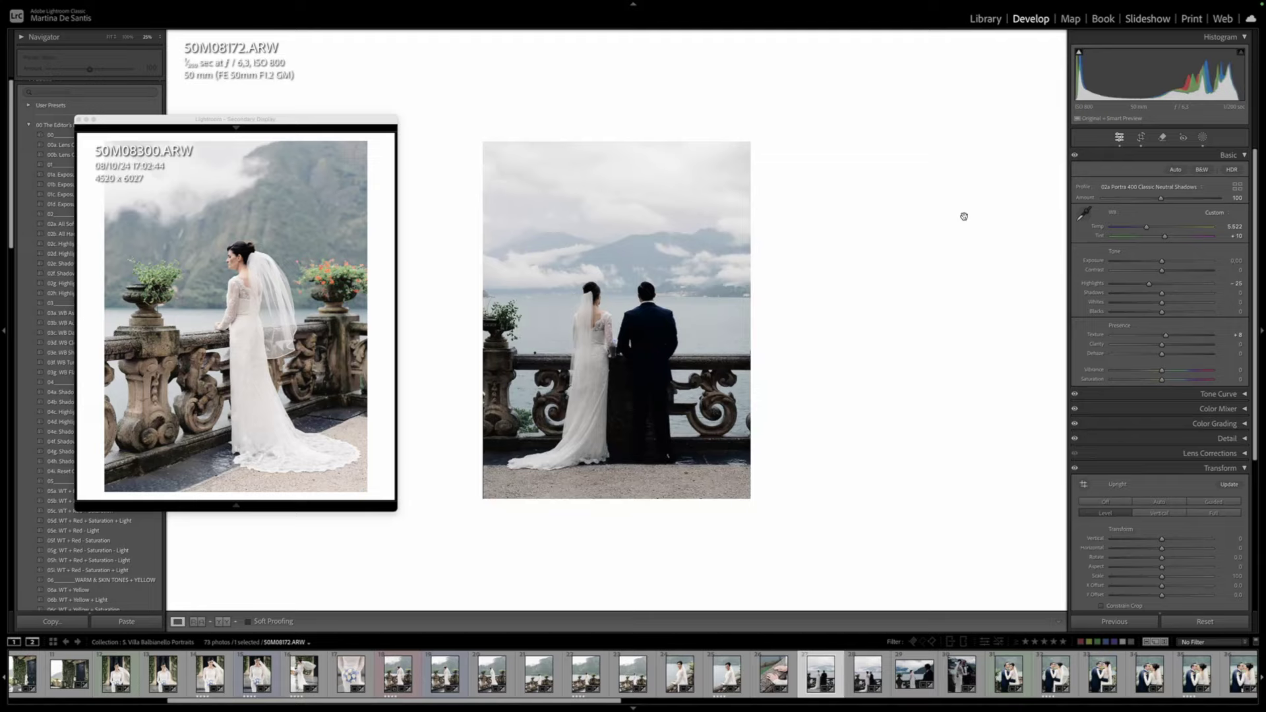
# Apply the 01b. Exposure +1 Stop preset and nudge tint up to +11
pyautogui.click(61, 185)
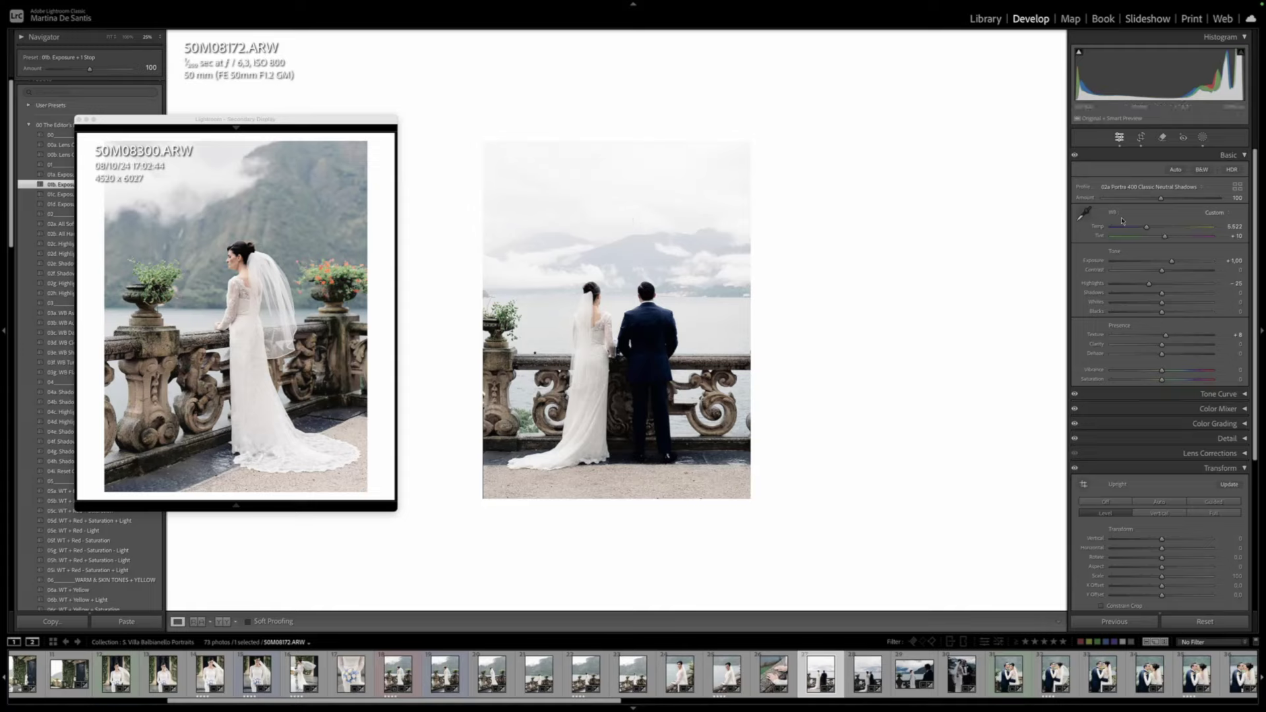
pyautogui.moveTo(1165, 236); pyautogui.dragTo(1165, 235)
pyautogui.scroll(-5, 122, 575)
pyautogui.scroll(-4, 122, 576)
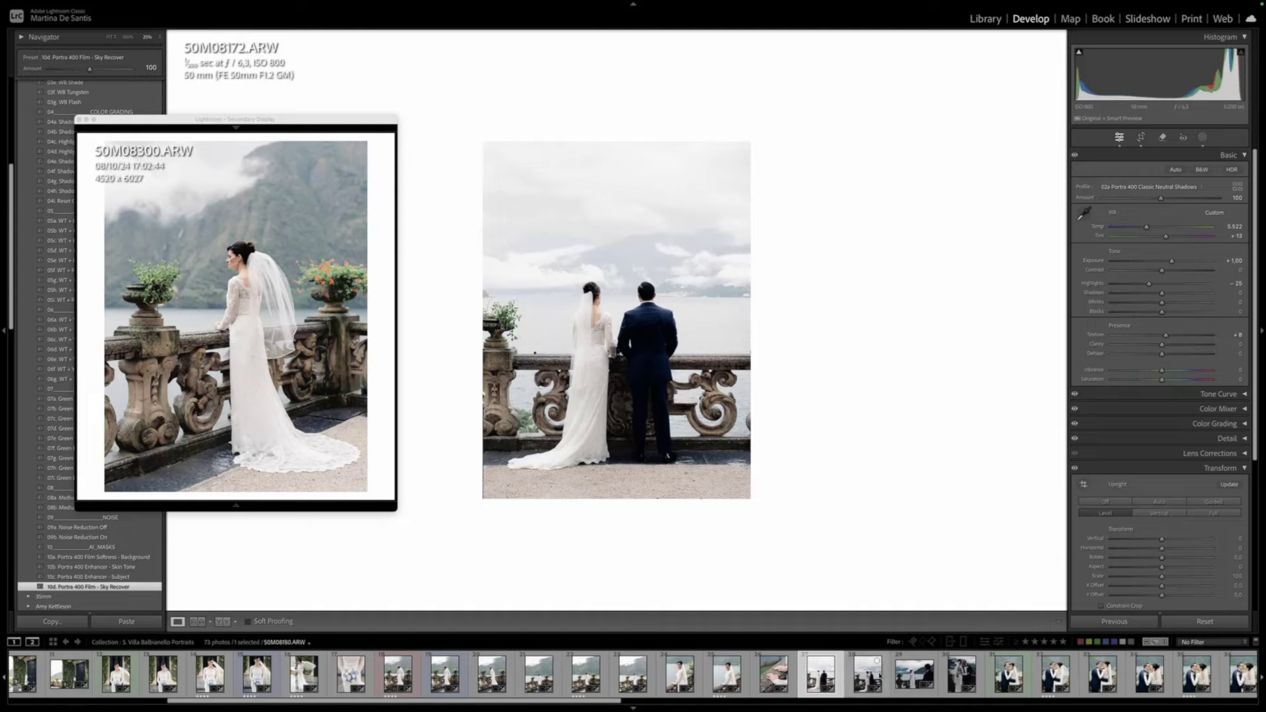
# Sync 50M08172's edits, masking included, to the other selected balustrade portraits
pyautogui.keyDown('shift'); pyautogui.click(951, 683); pyautogui.keyUp('shift')
pyautogui.click(1119, 621)
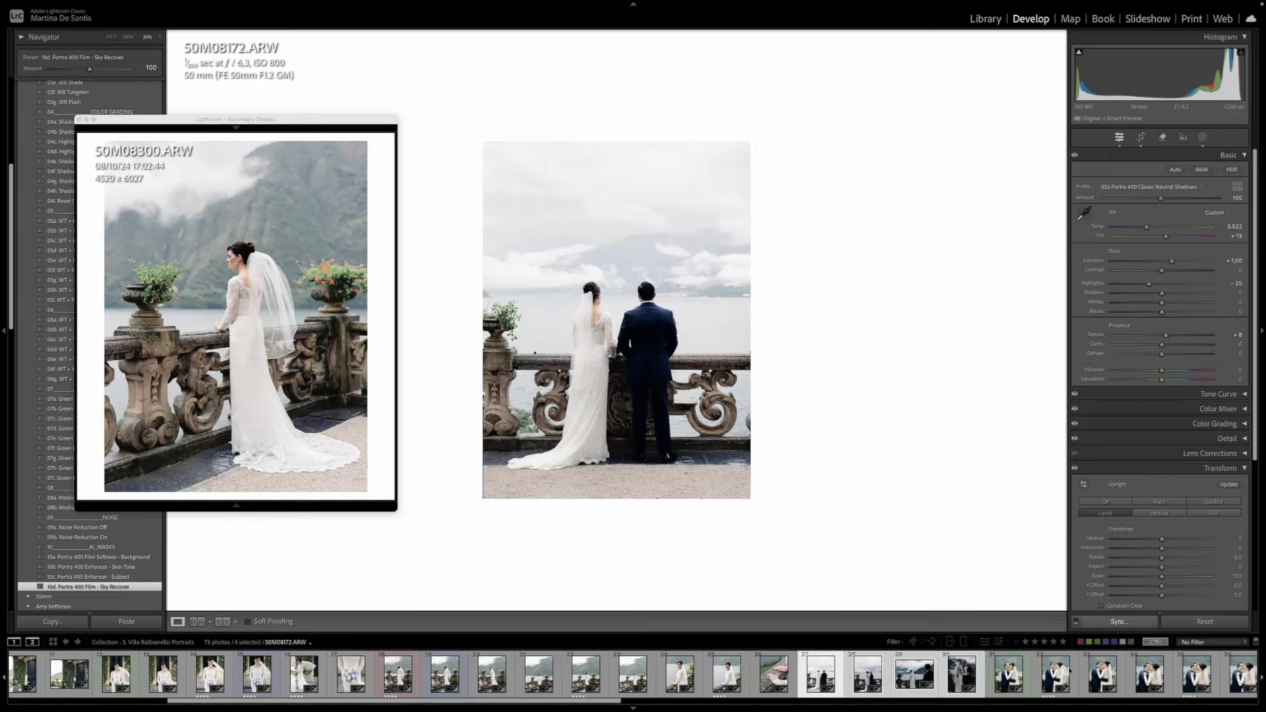
pyautogui.click(796, 160)
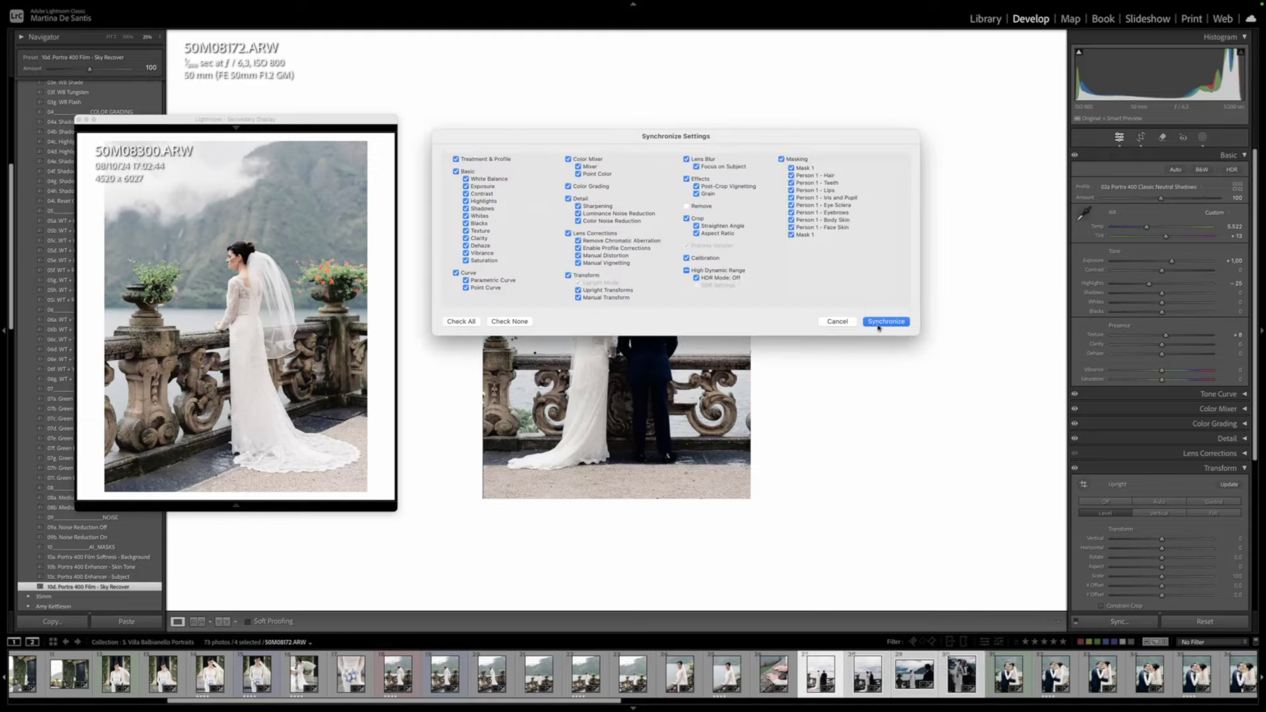
pyautogui.click(877, 322)
pyautogui.click(677, 236)
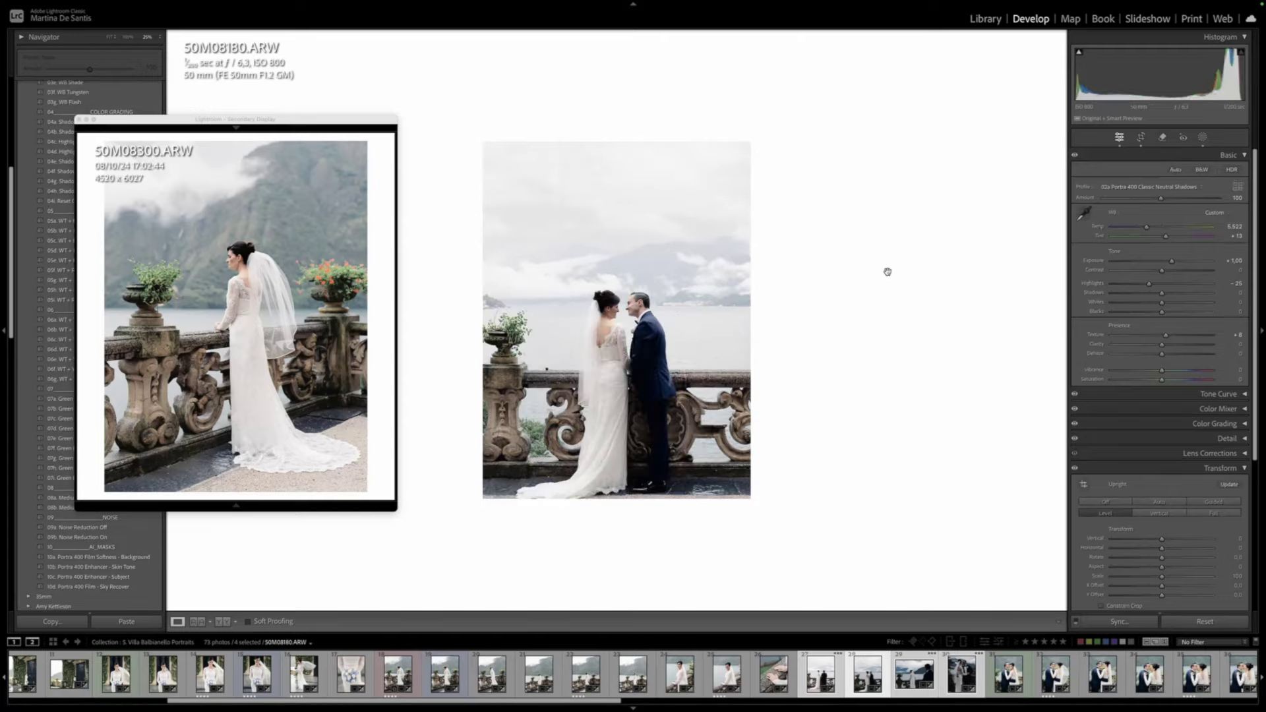
# Move the couple slightly up and left within 50M08180's crop
pyautogui.press('r')
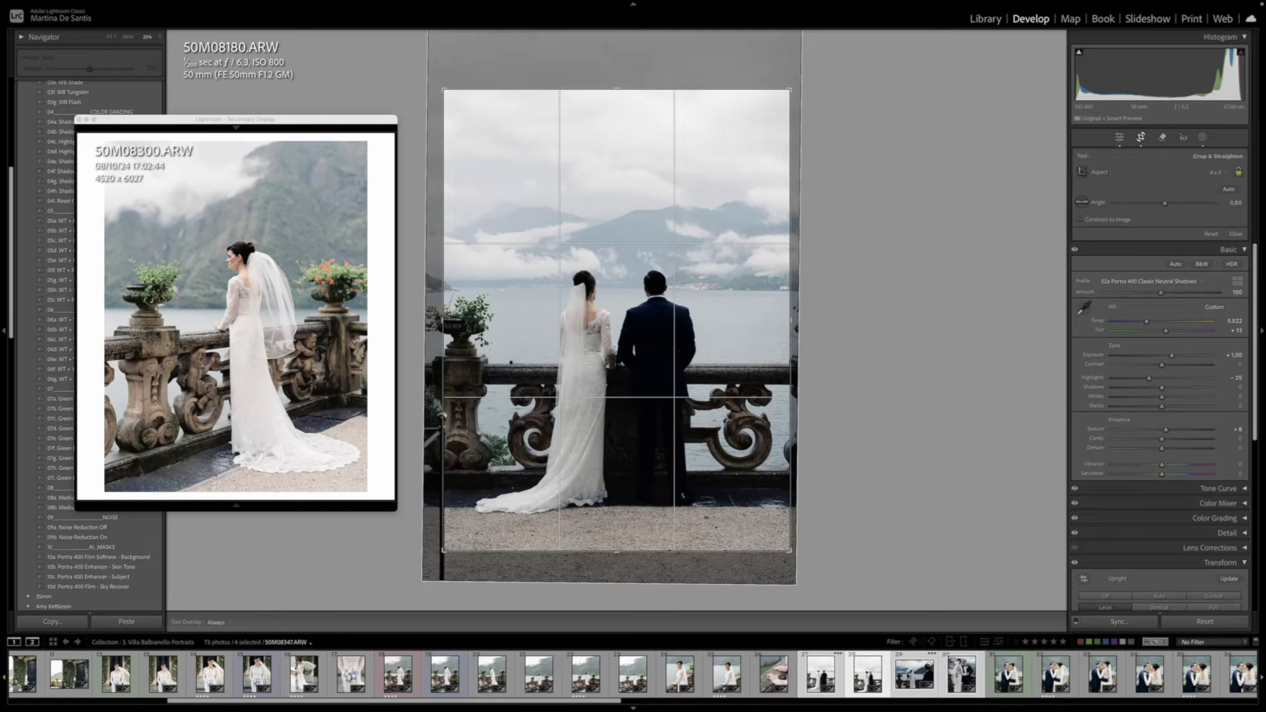
pyautogui.click(915, 682)
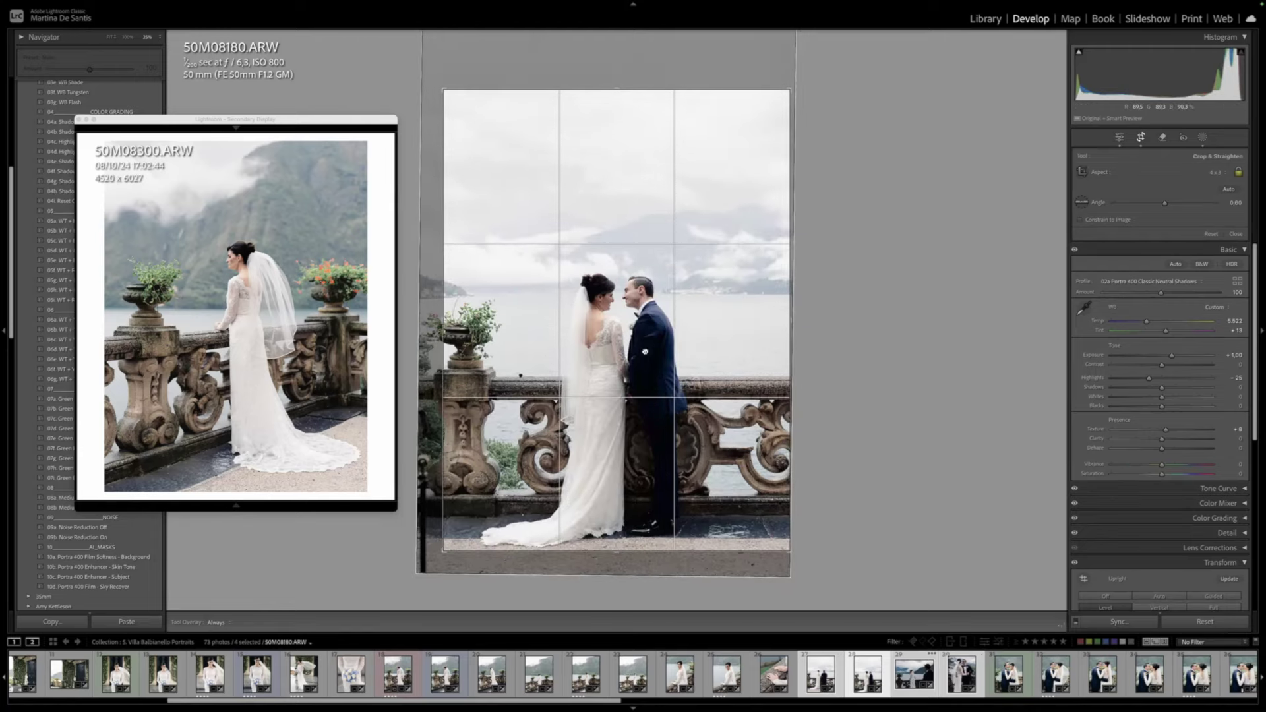
pyautogui.moveTo(645, 353); pyautogui.dragTo(637, 341)
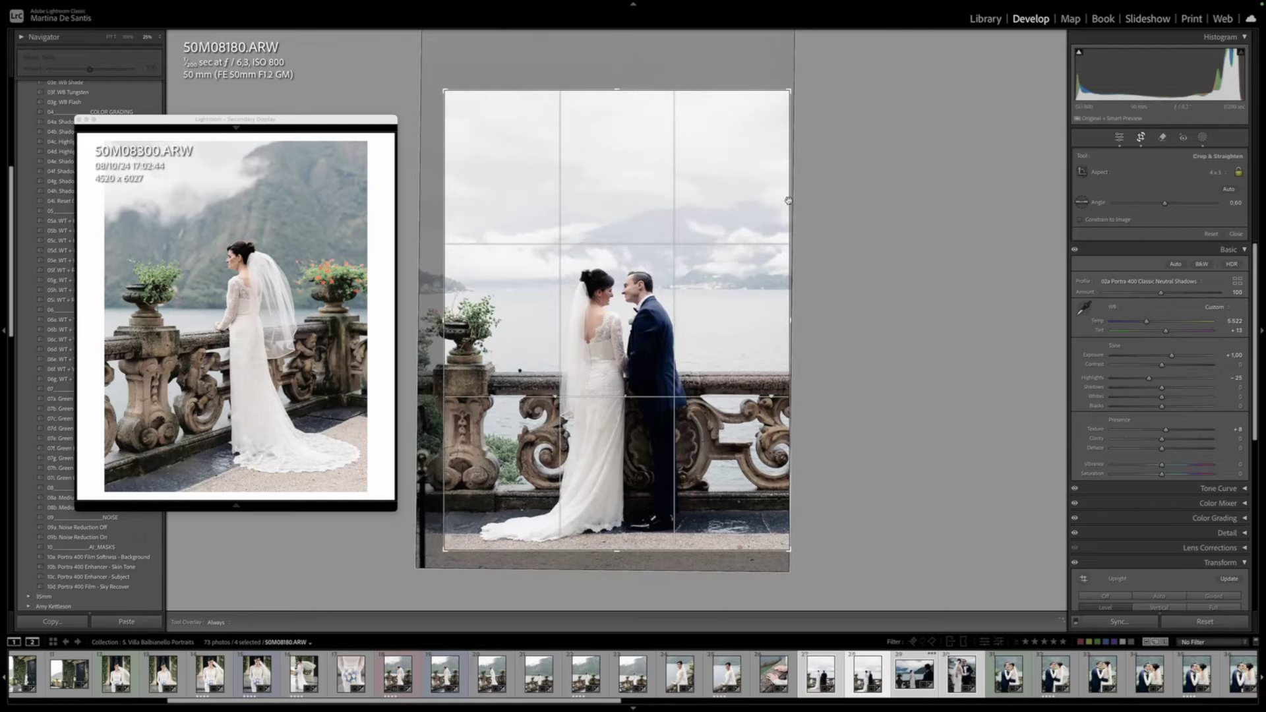
pyautogui.press('Return')
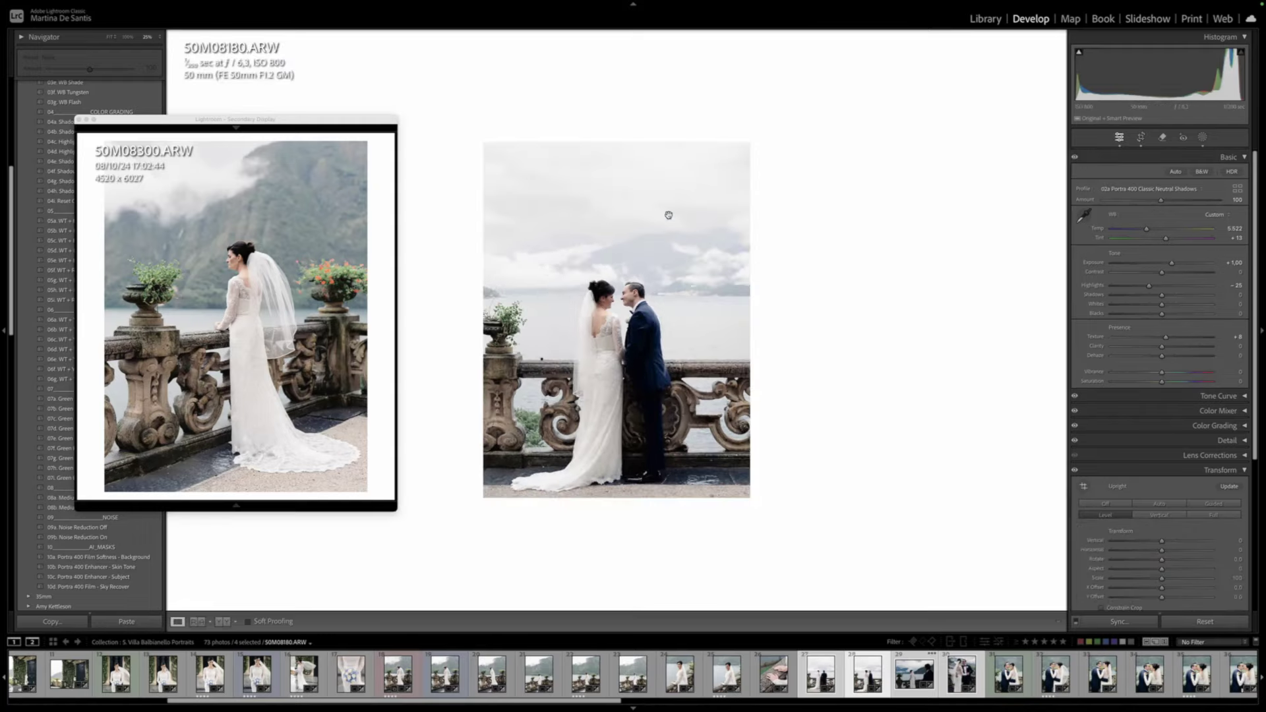
pyautogui.press('r')
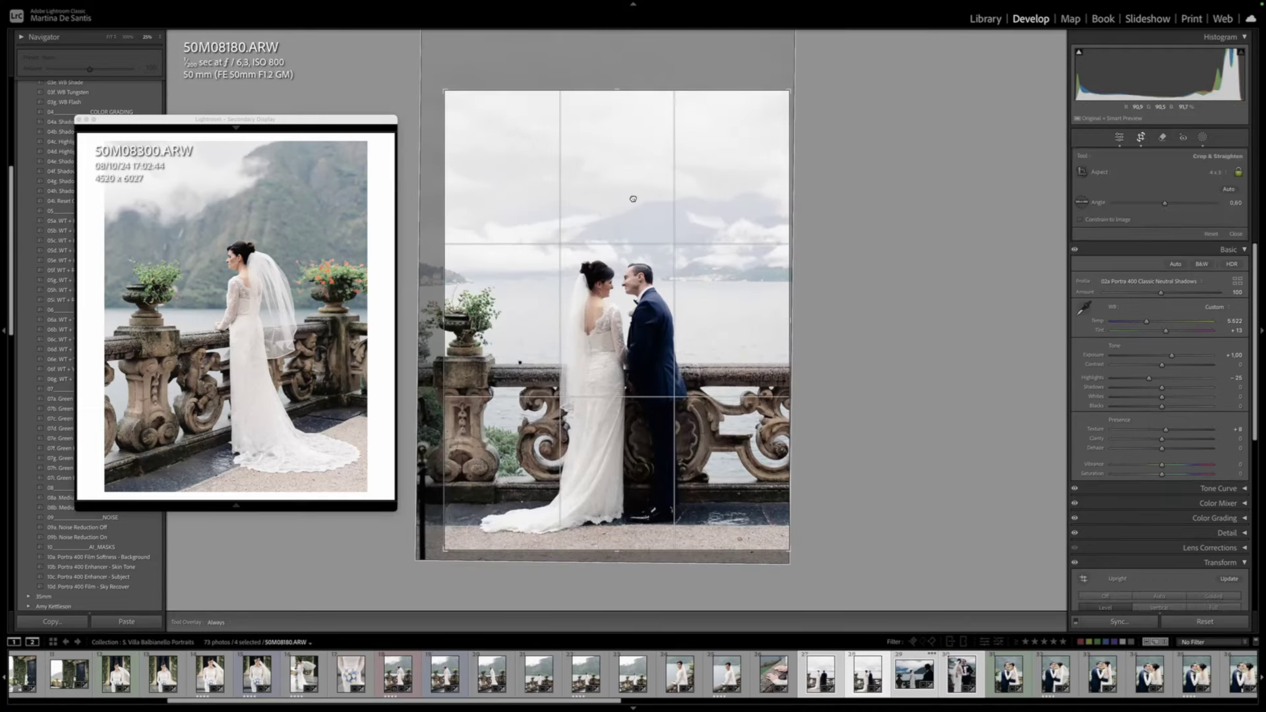
pyautogui.press('r')
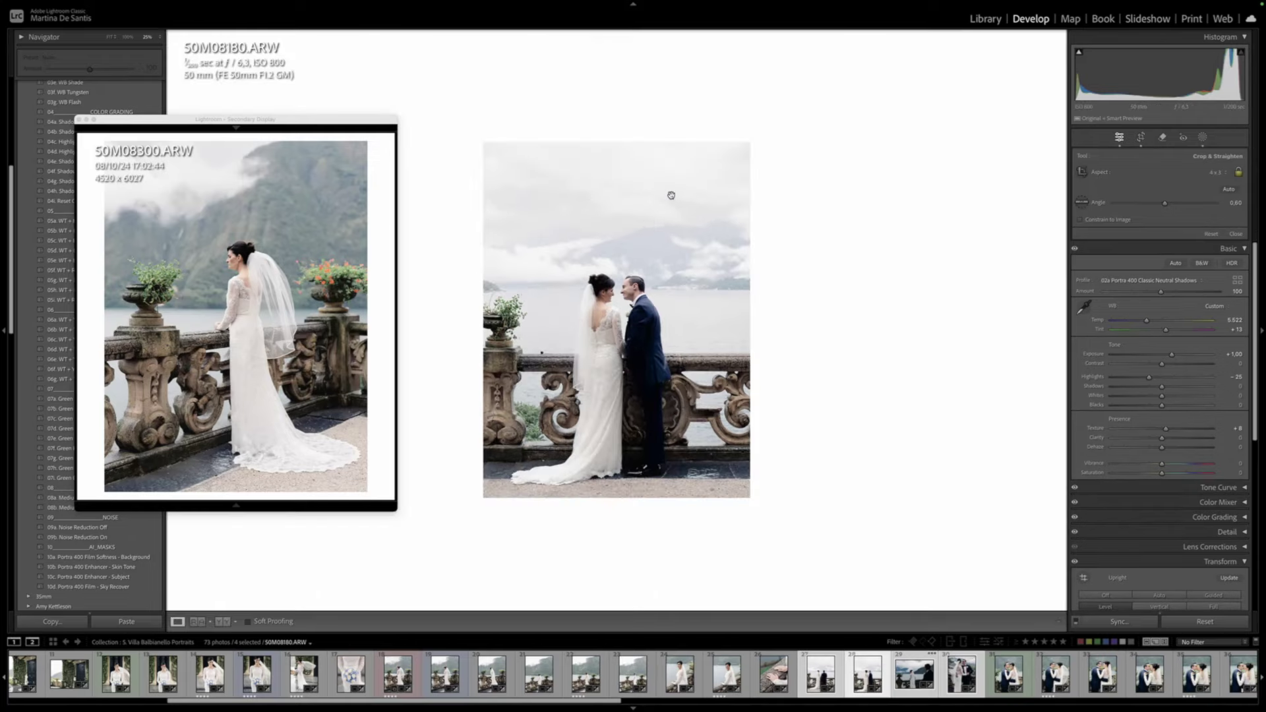
# Give 50M08347 and 50M08354 blue labels and pin the next photo as comparison reference
pyautogui.press('Right')
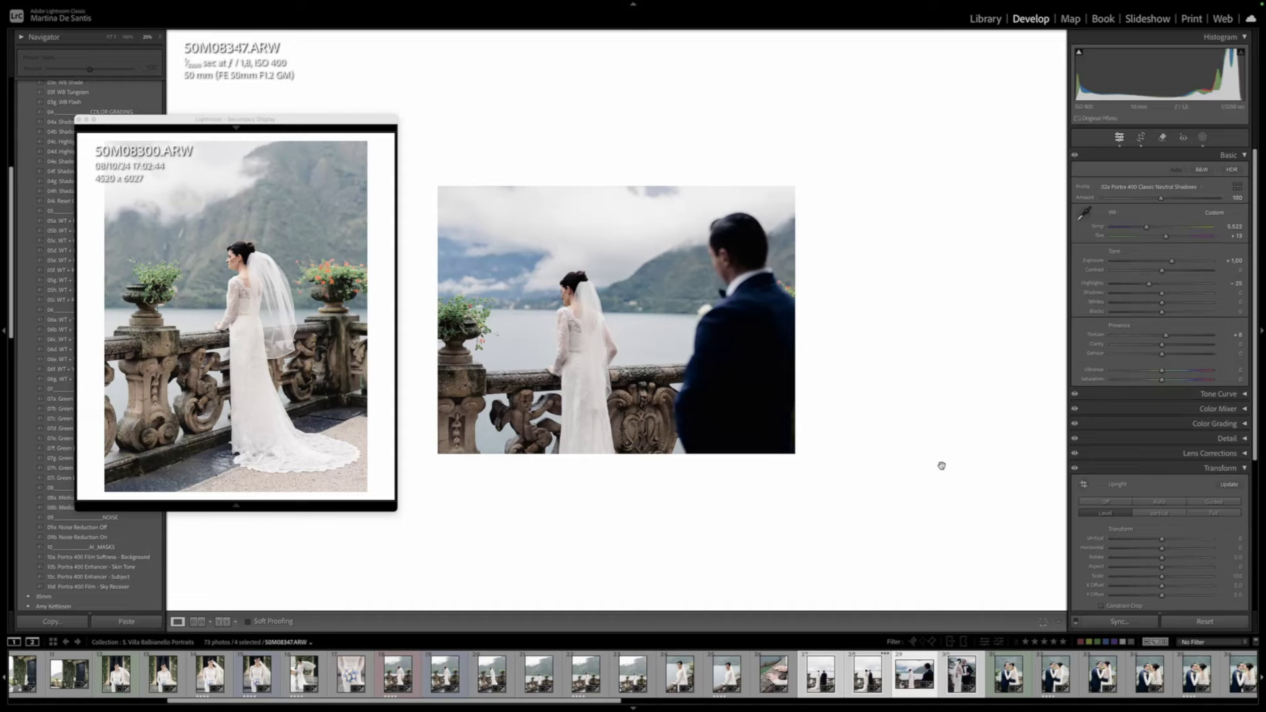
pyautogui.press('9')
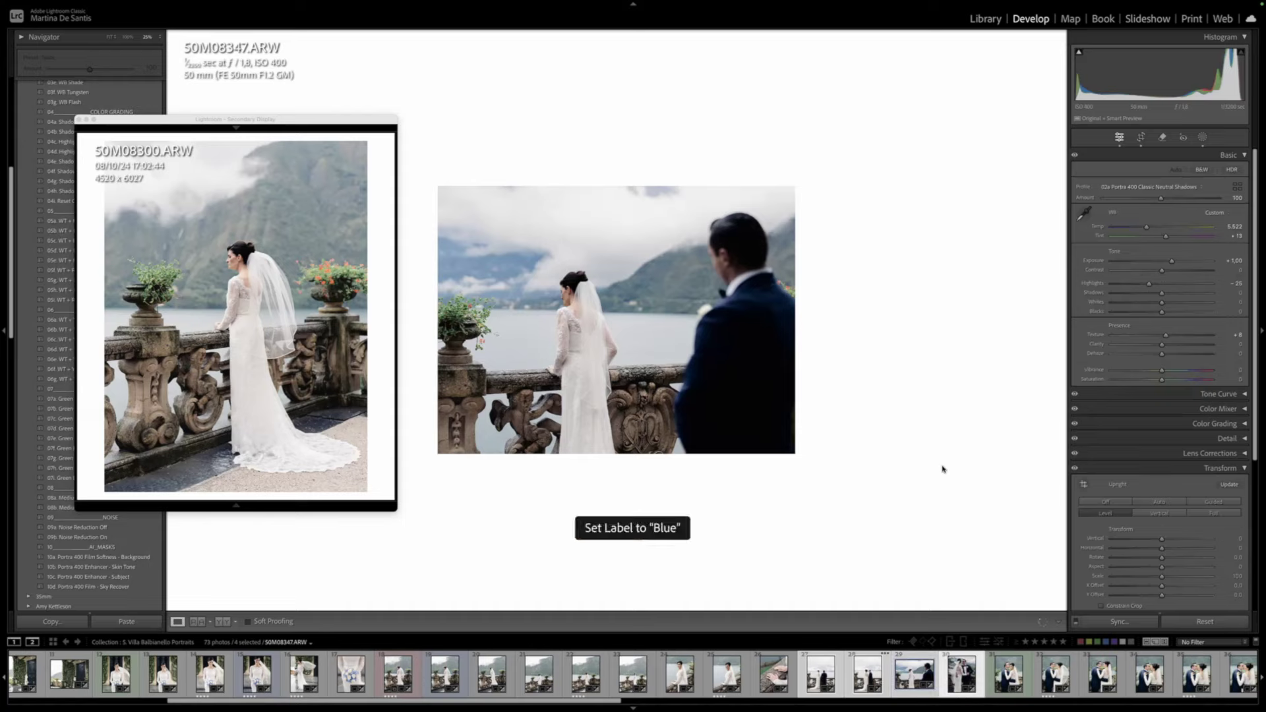
pyautogui.press('Right')
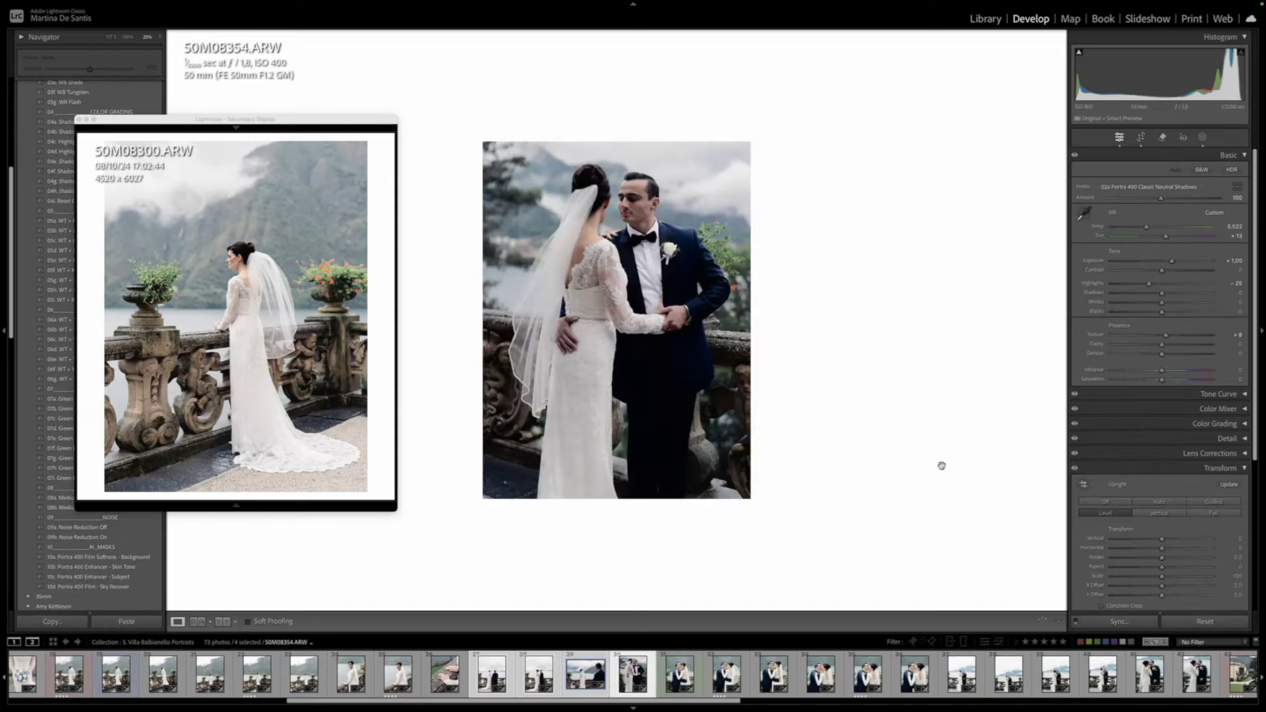
pyautogui.press('9')
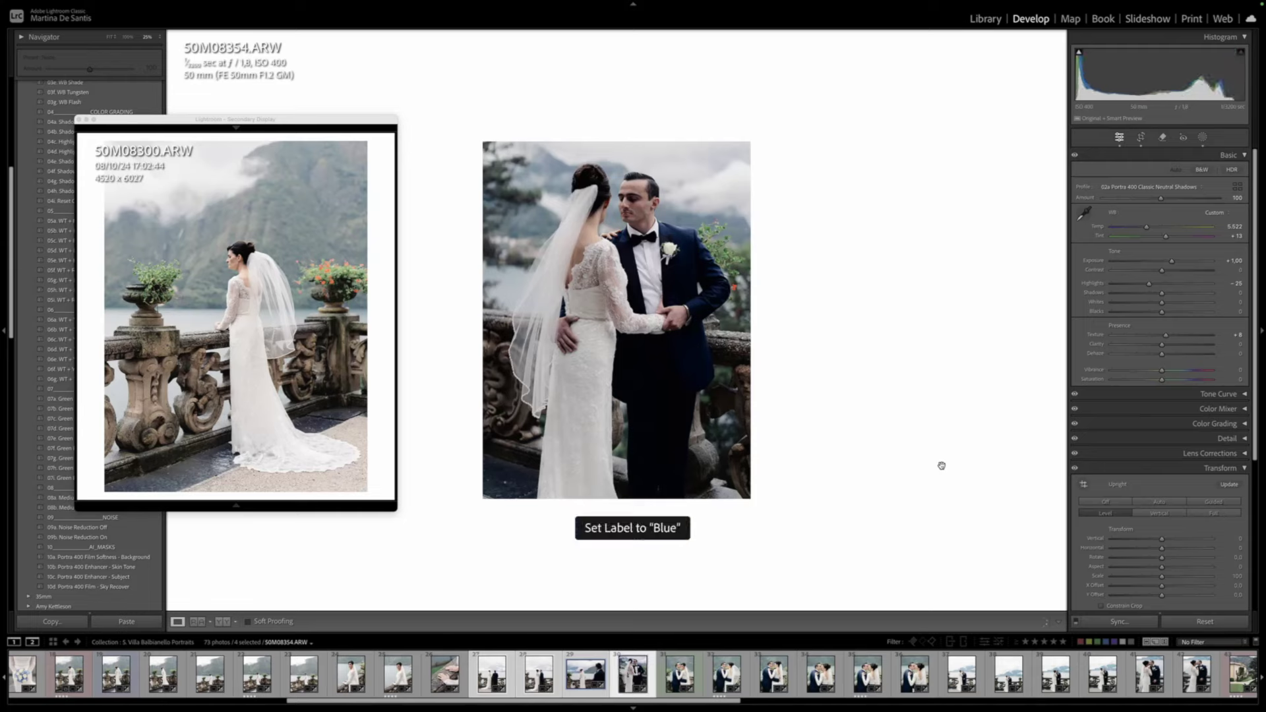
pyautogui.press('Right')
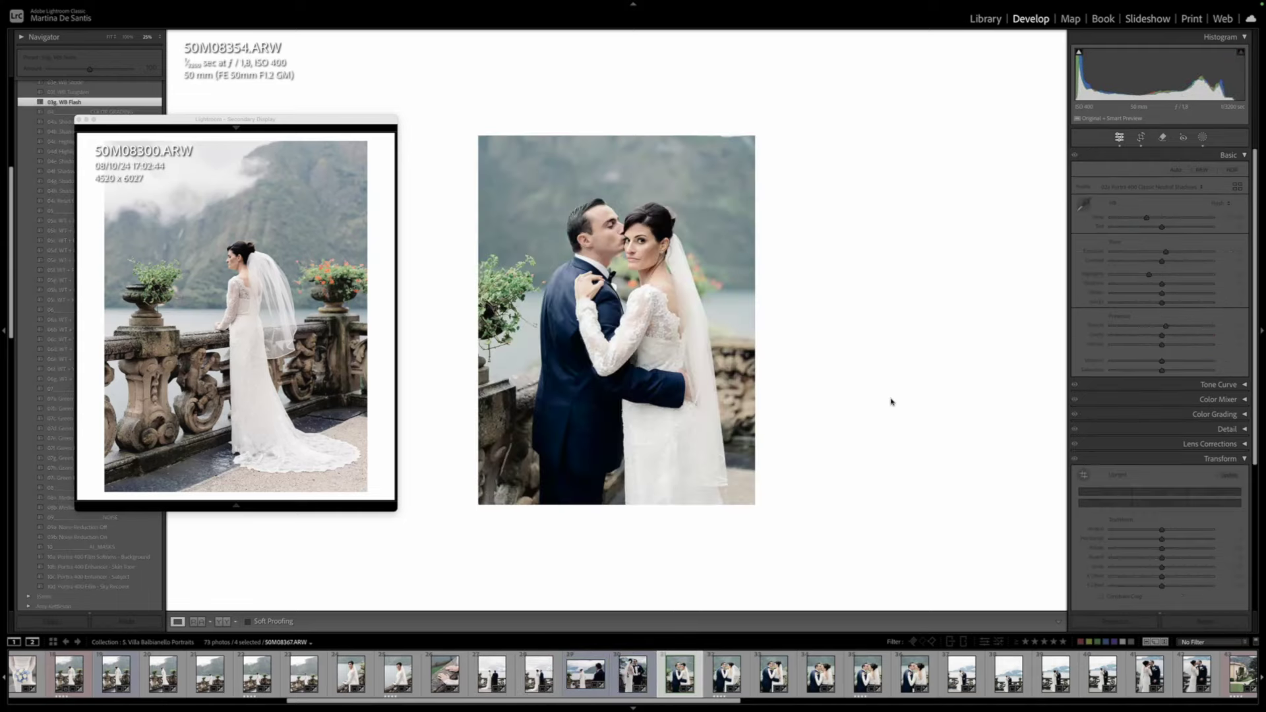
pyautogui.press('super+shift+Return')
# Straighten 50M08371 and fine-tune its framing within the crop
pyautogui.press('Right')
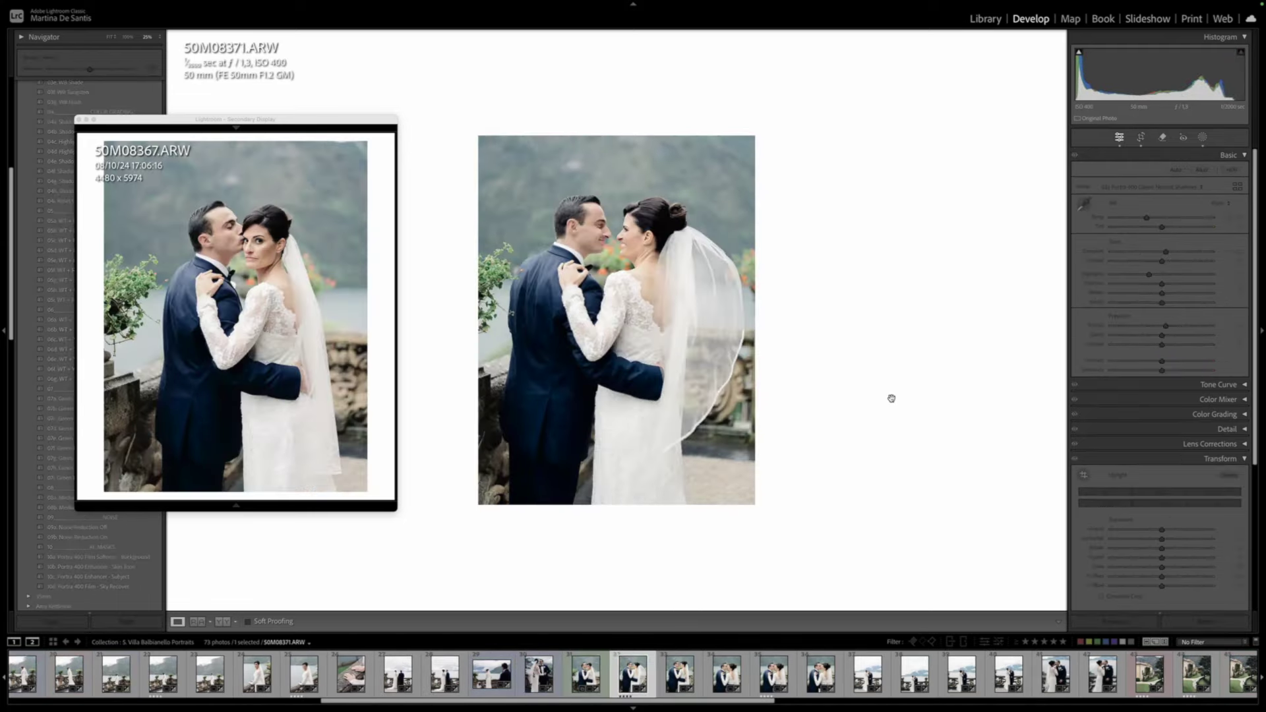
pyautogui.press('r')
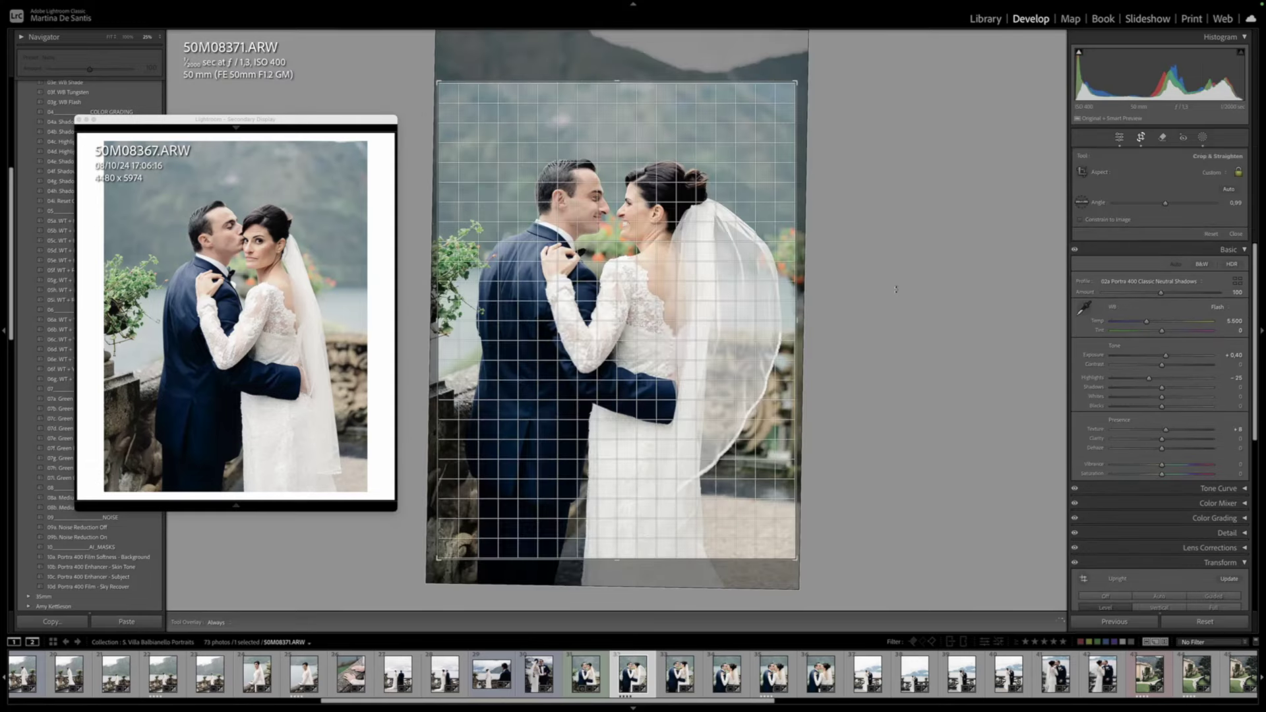
pyautogui.moveTo(895, 289); pyautogui.dragTo(895, 285)
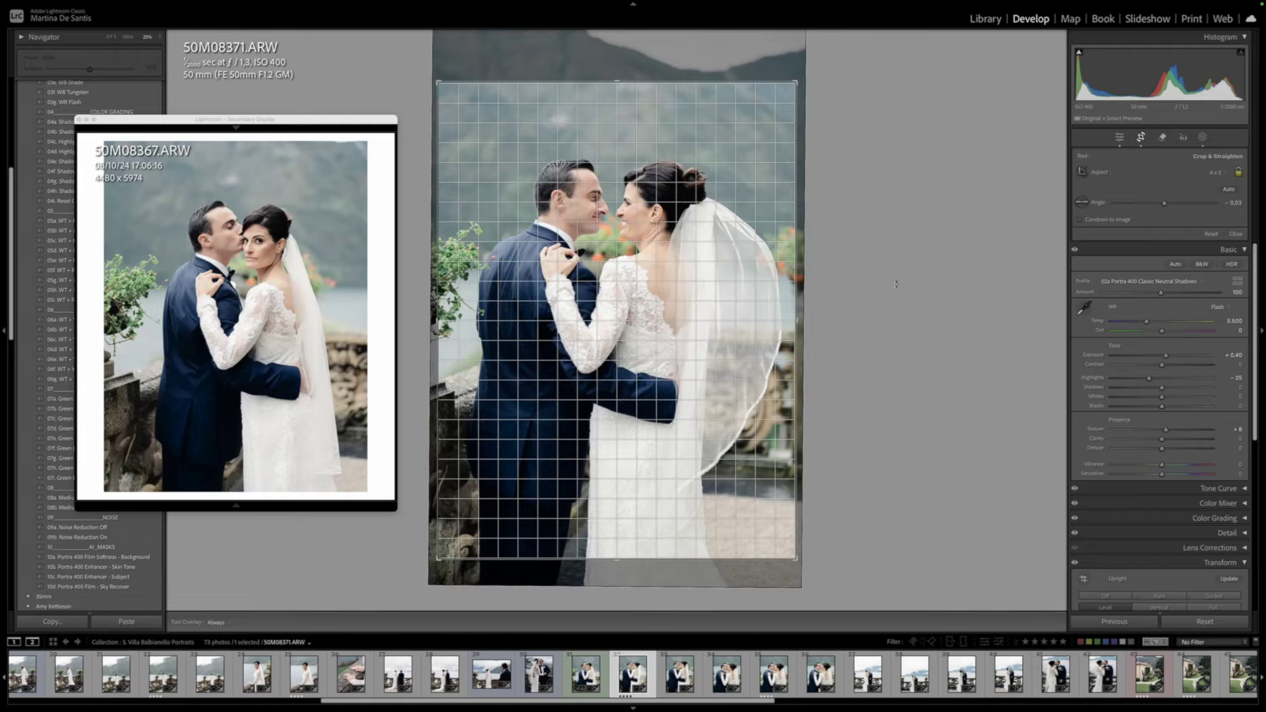
pyautogui.moveTo(896, 281); pyautogui.dragTo(895, 279)
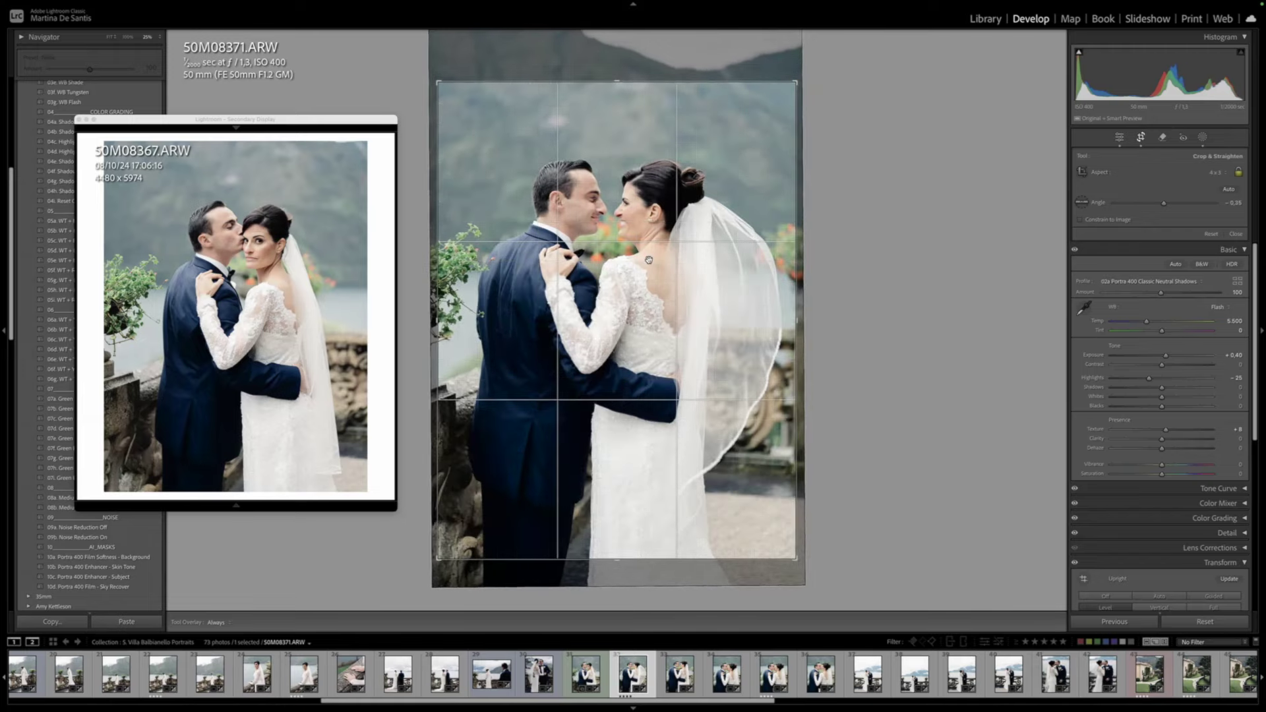
pyautogui.moveTo(640, 263); pyautogui.dragTo(649, 260)
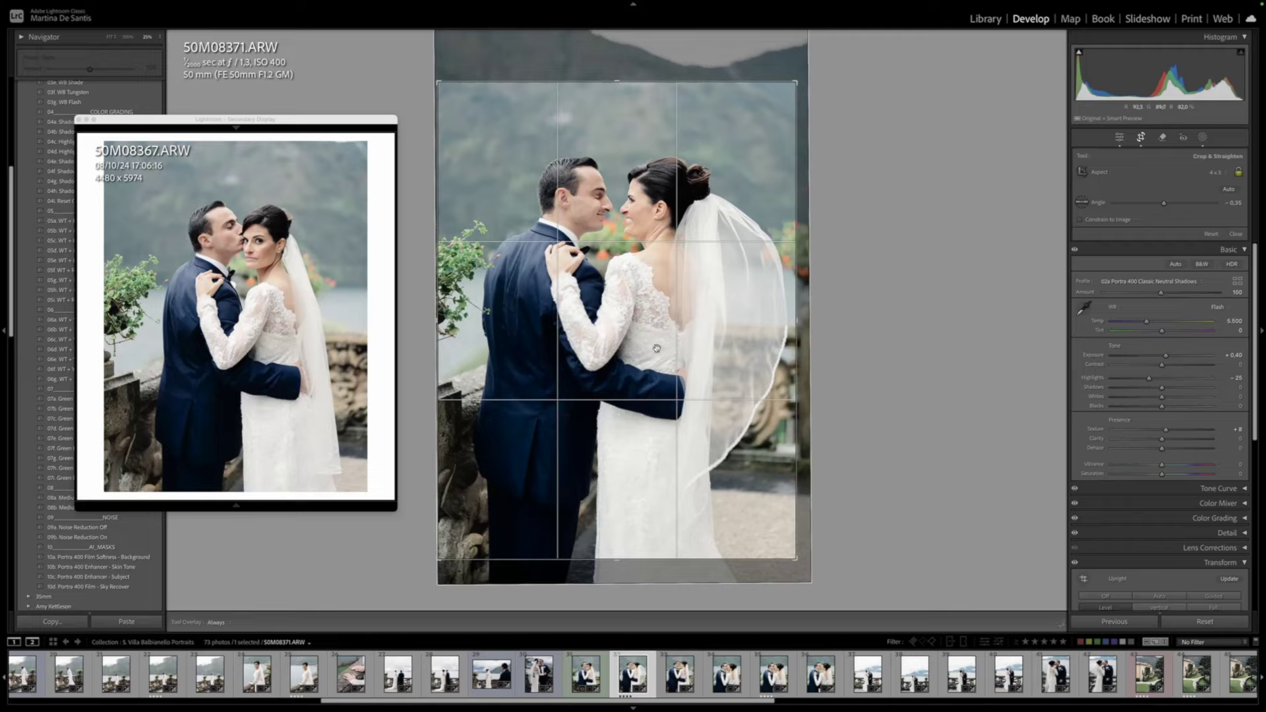
pyautogui.moveTo(660, 245); pyautogui.dragTo(658, 244)
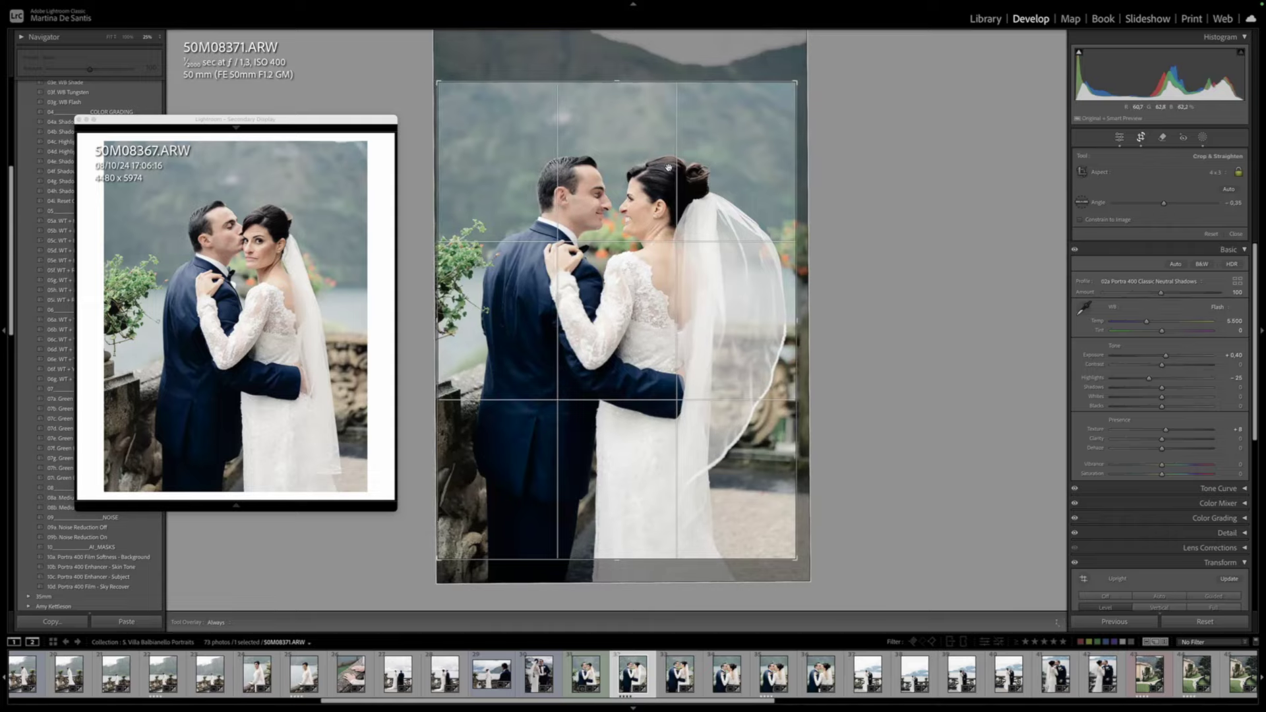
pyautogui.moveTo(668, 168); pyautogui.dragTo(667, 164)
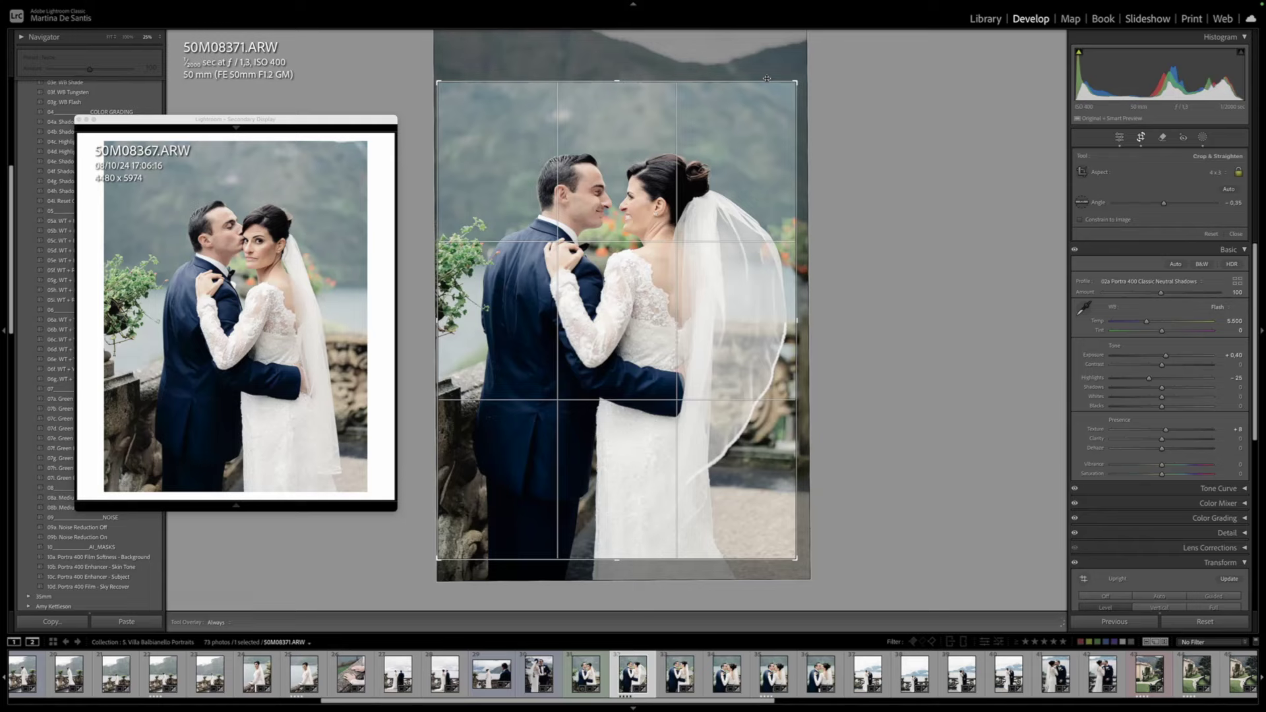
pyautogui.press('Return')
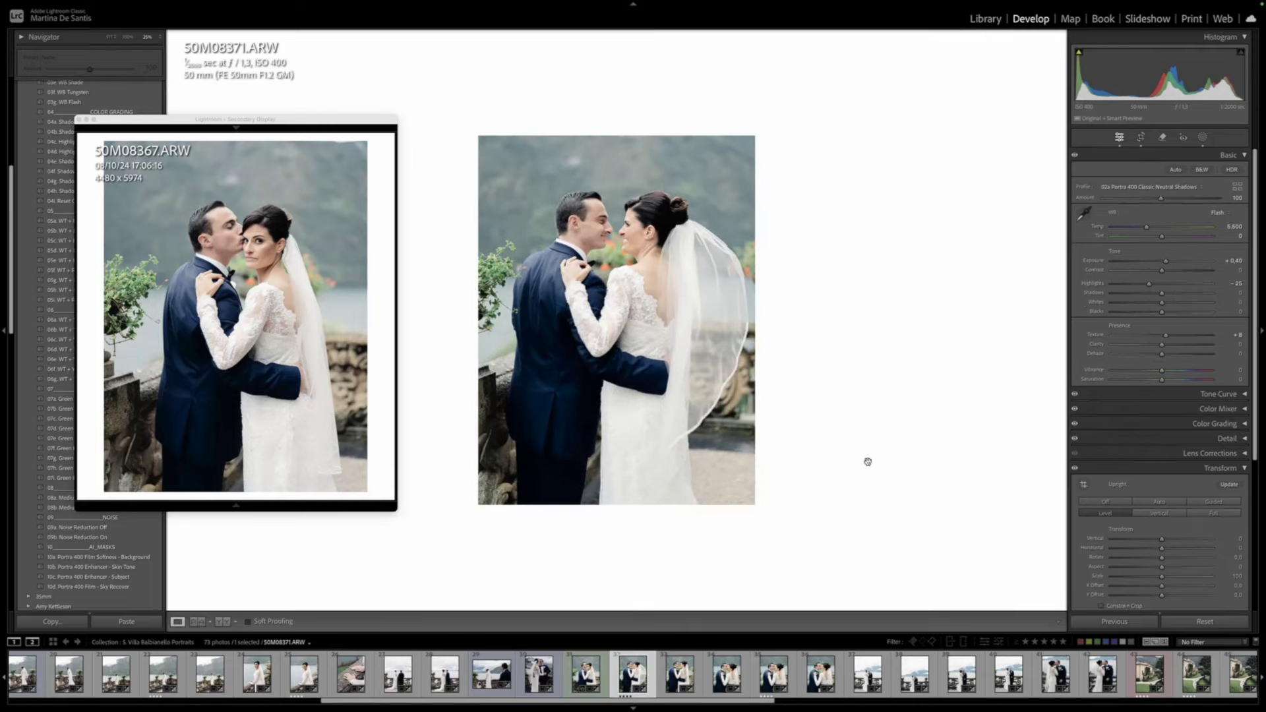
# Straighten 50M08379 to about 1.63°, then advance to 50M08384
pyautogui.press('Right')
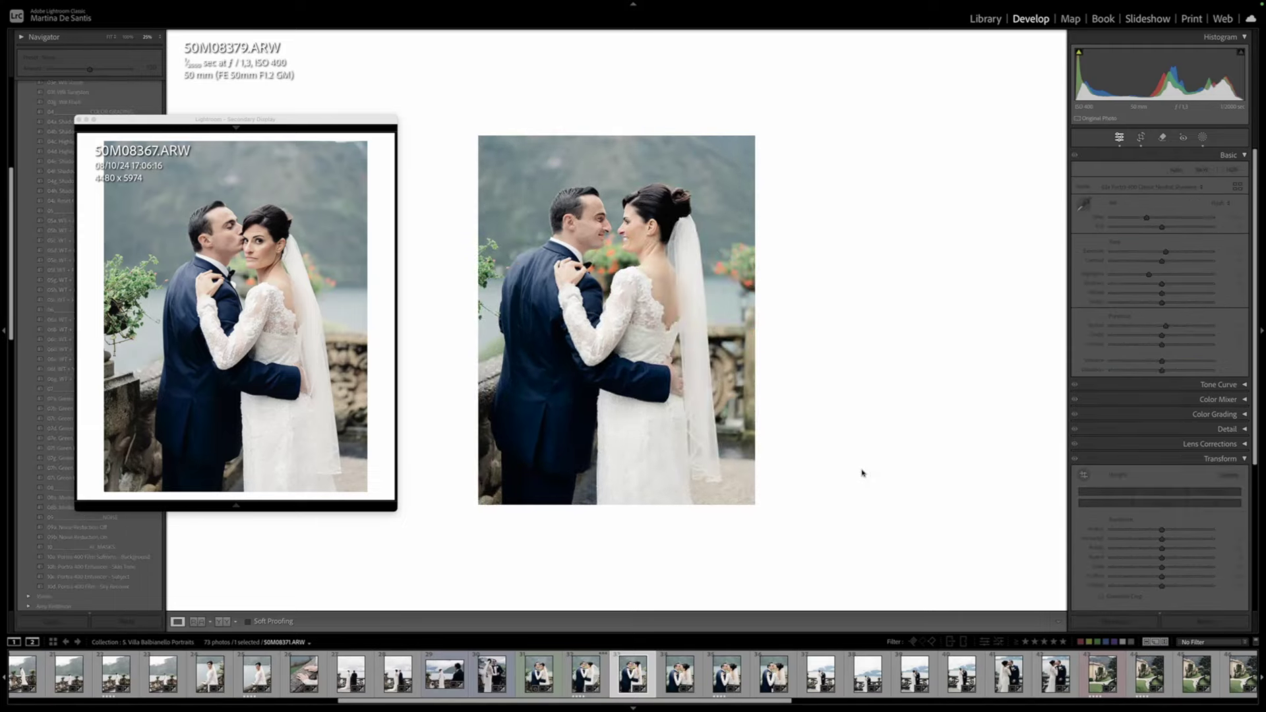
pyautogui.press('r')
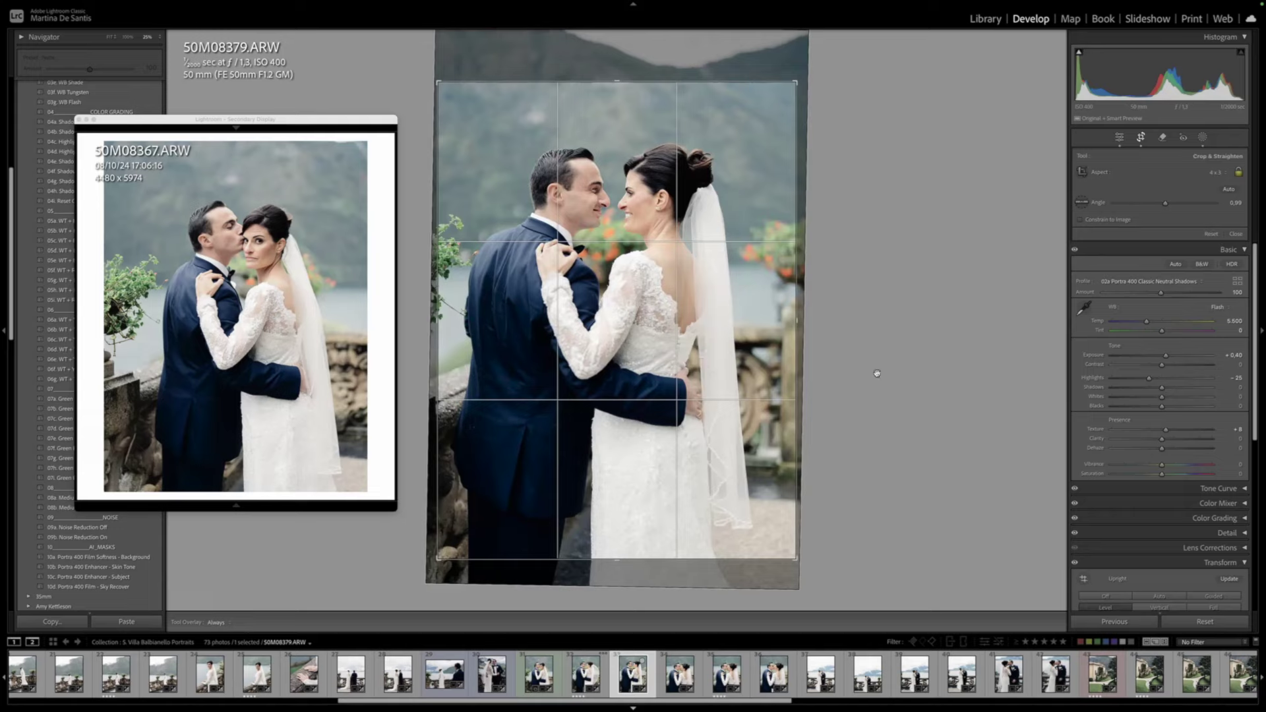
pyautogui.moveTo(893, 365); pyautogui.dragTo(893, 368)
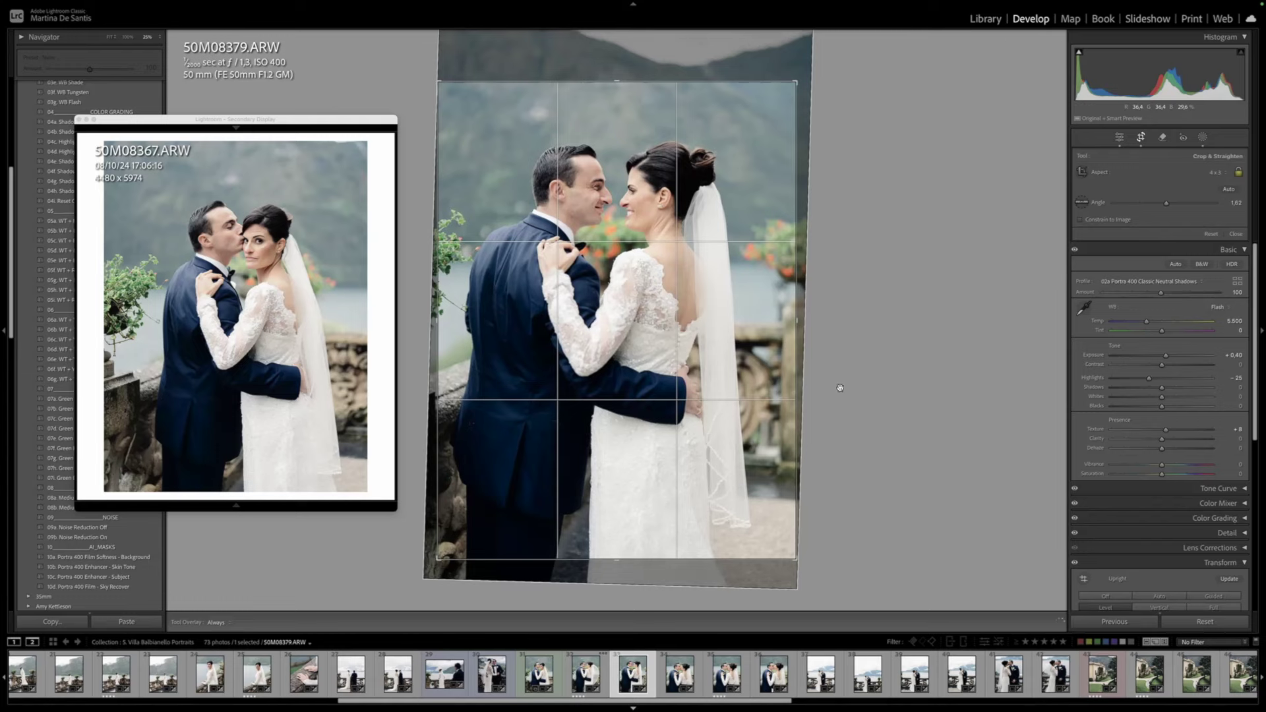
pyautogui.press('Return')
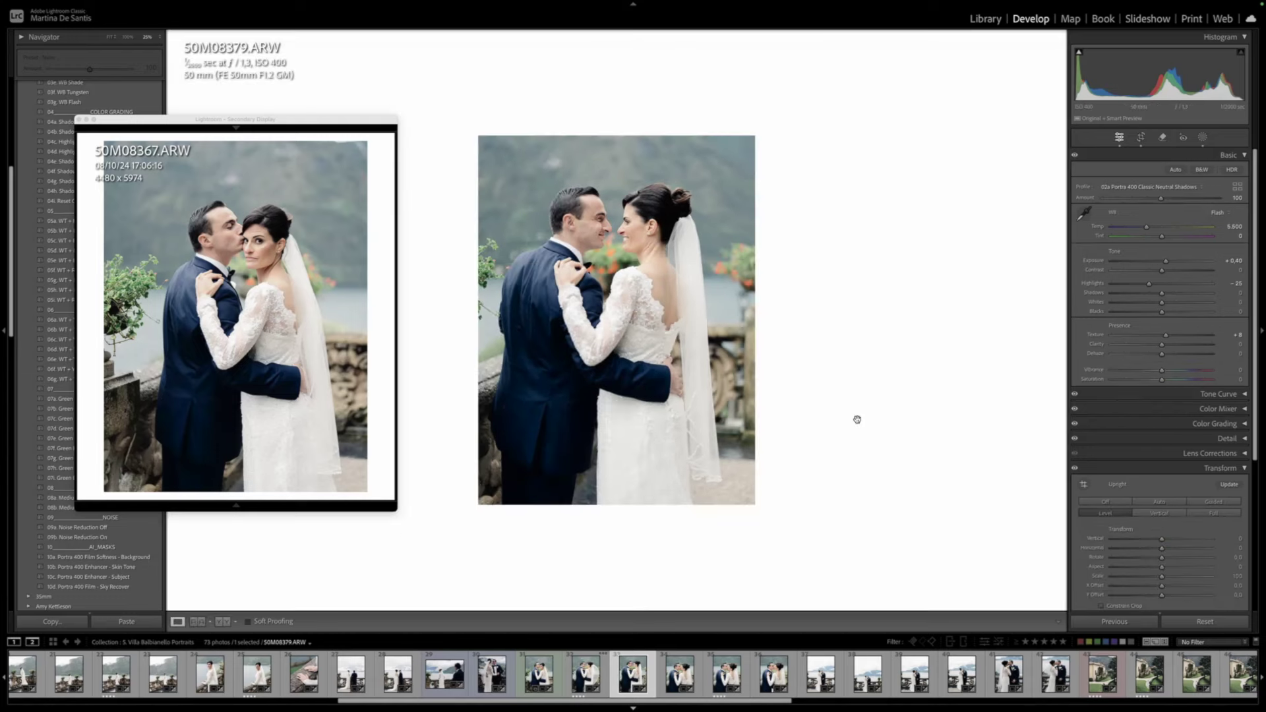
pyautogui.press('Right')
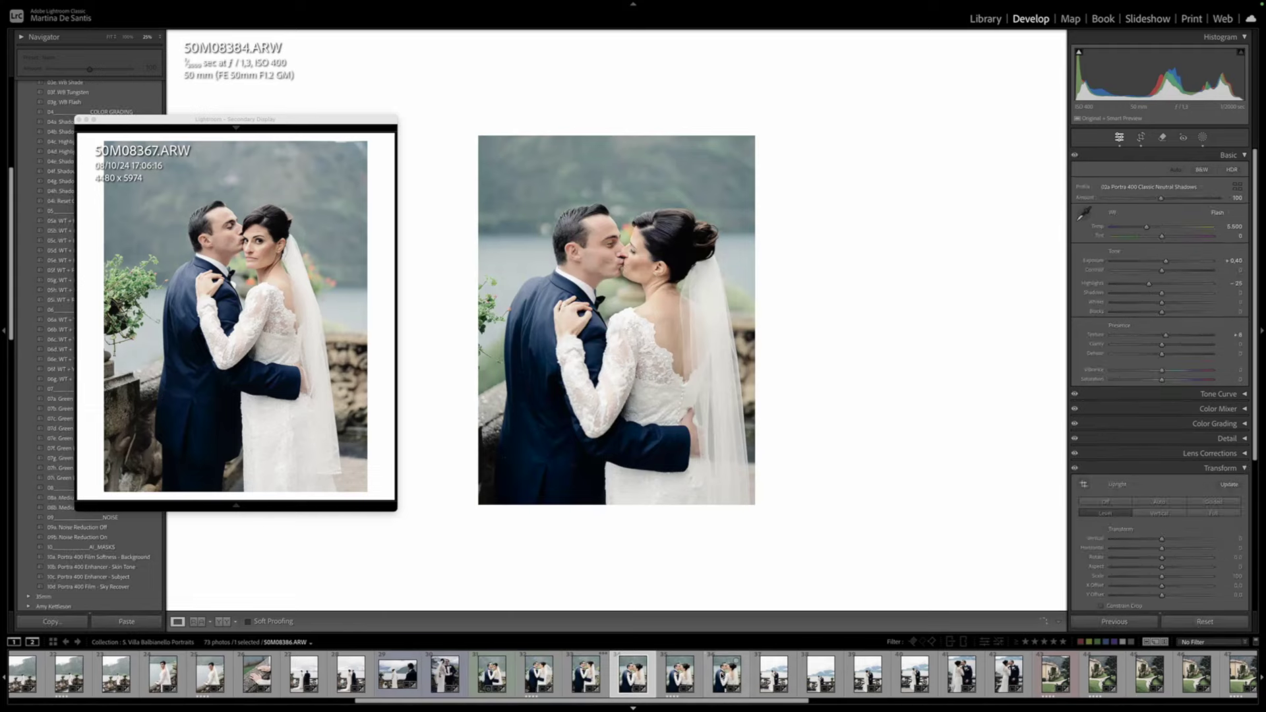
# Give the selected kissing-couple frame a blue label and advance to the next one
pyautogui.keyDown('shift'); pyautogui.click(726, 672); pyautogui.keyUp('shift')
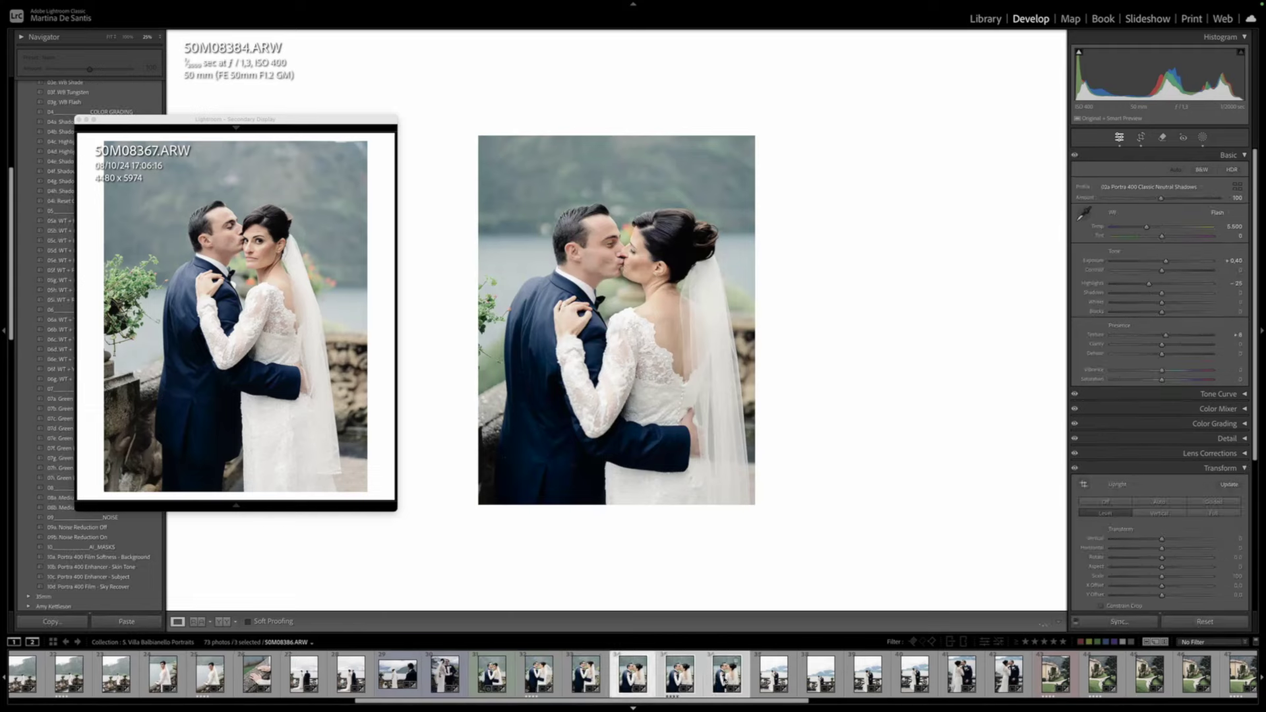
pyautogui.click(633, 674)
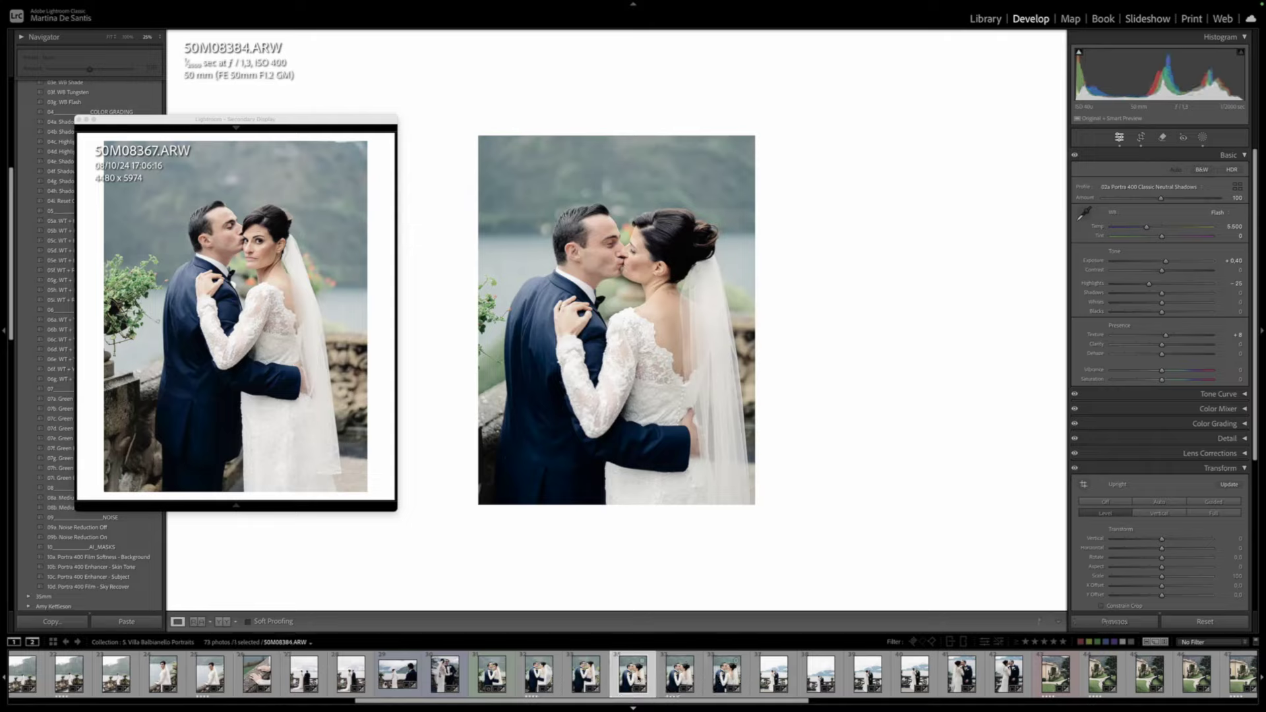
pyautogui.press('9')
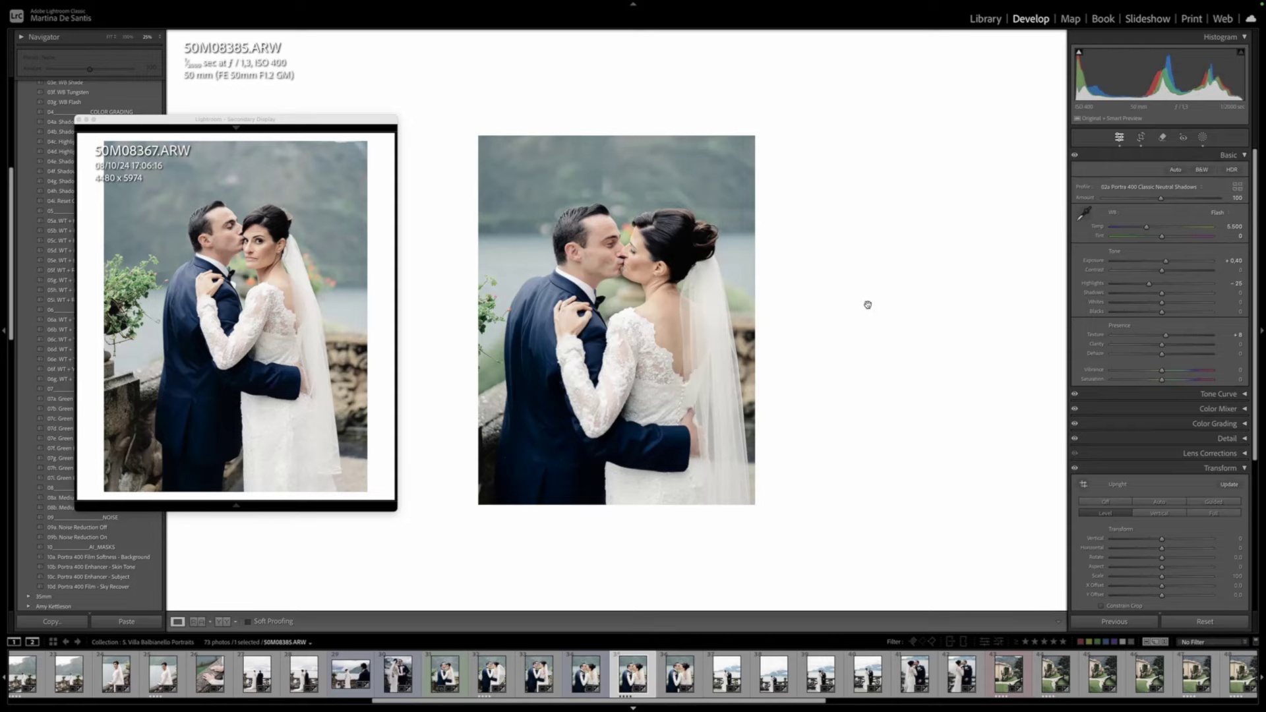
# Nudge 50M08385's position under the crop grid and commit the reframed crop
pyautogui.press('r')
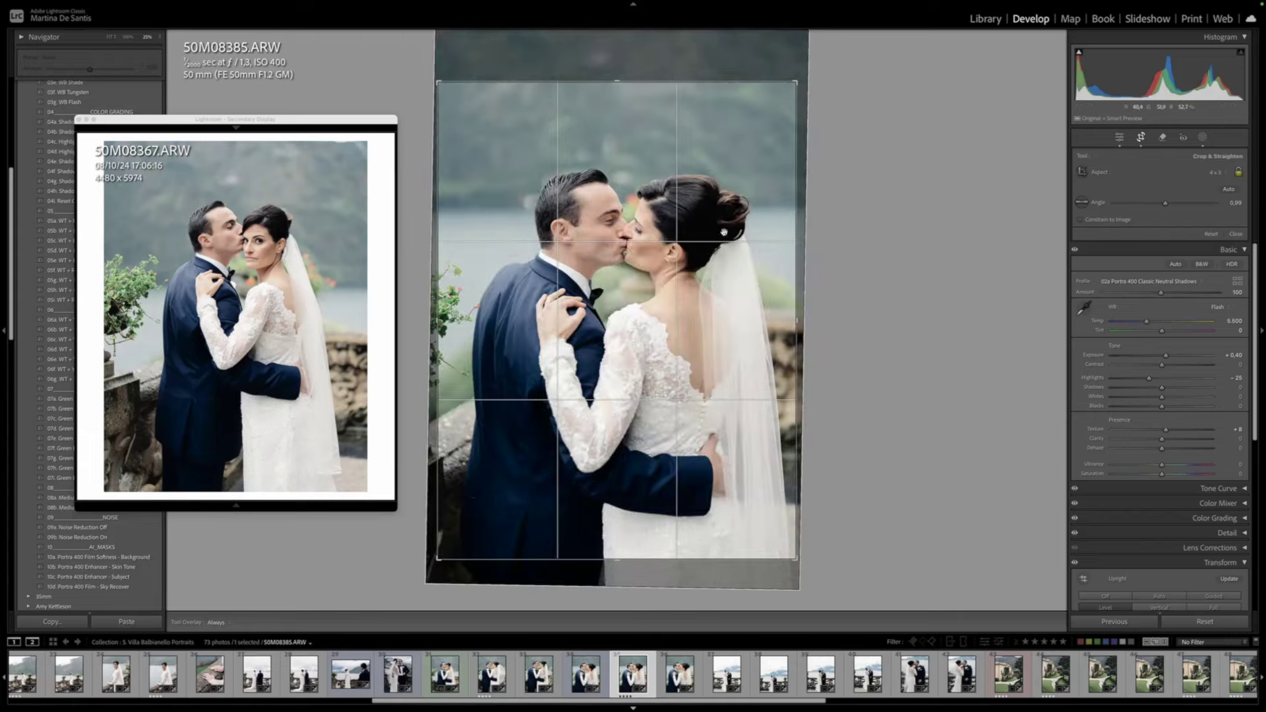
pyautogui.moveTo(668, 239); pyautogui.dragTo(666, 233)
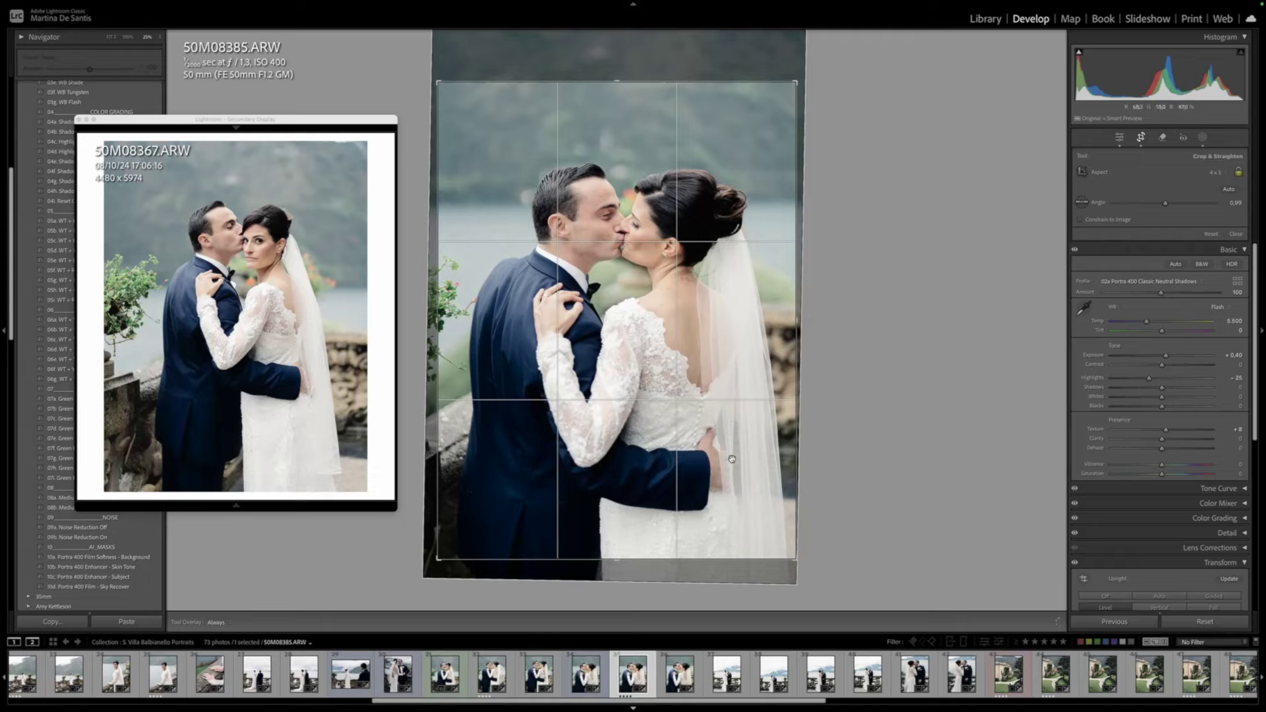
pyautogui.moveTo(670, 279); pyautogui.dragTo(669, 278)
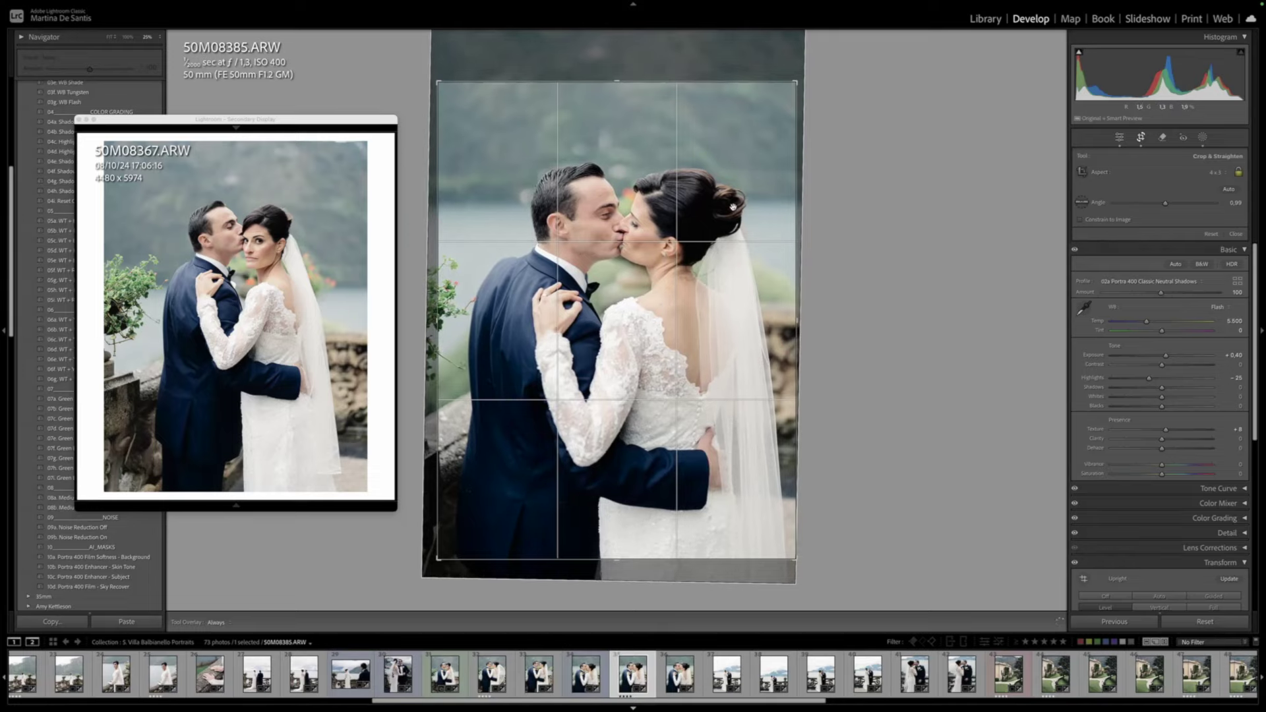
pyautogui.press('Return')
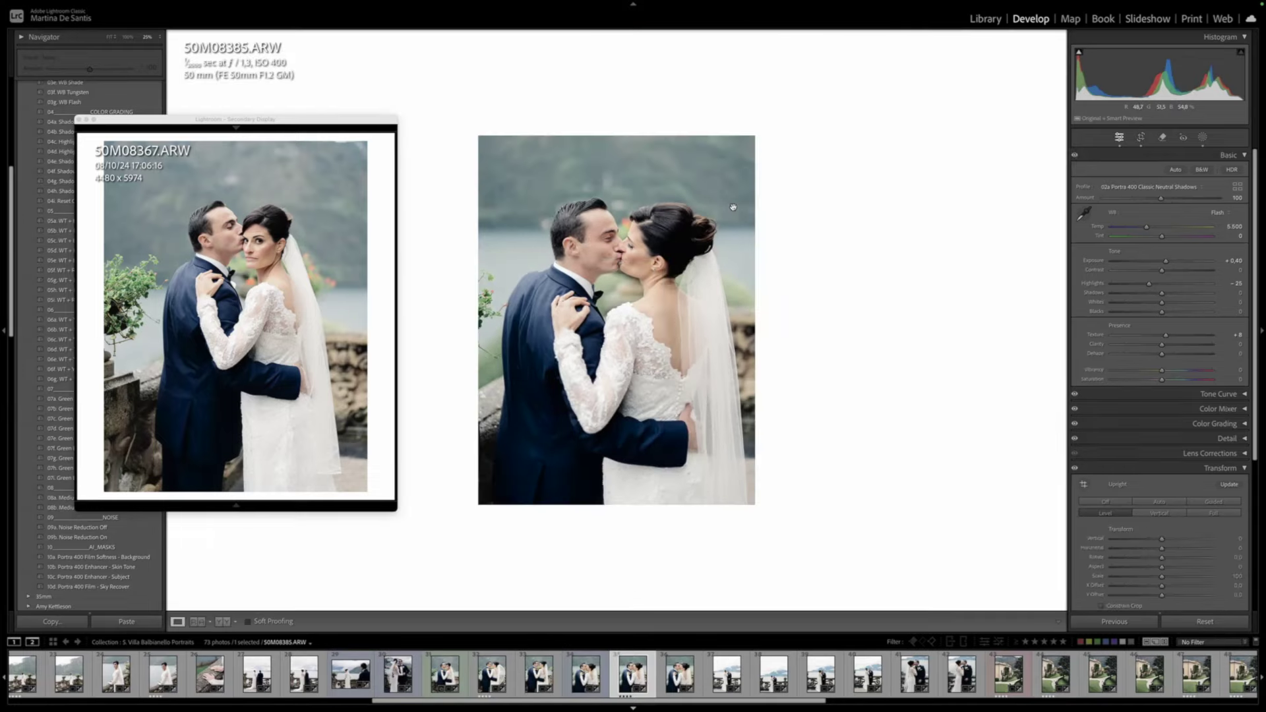
pyautogui.press('Right')
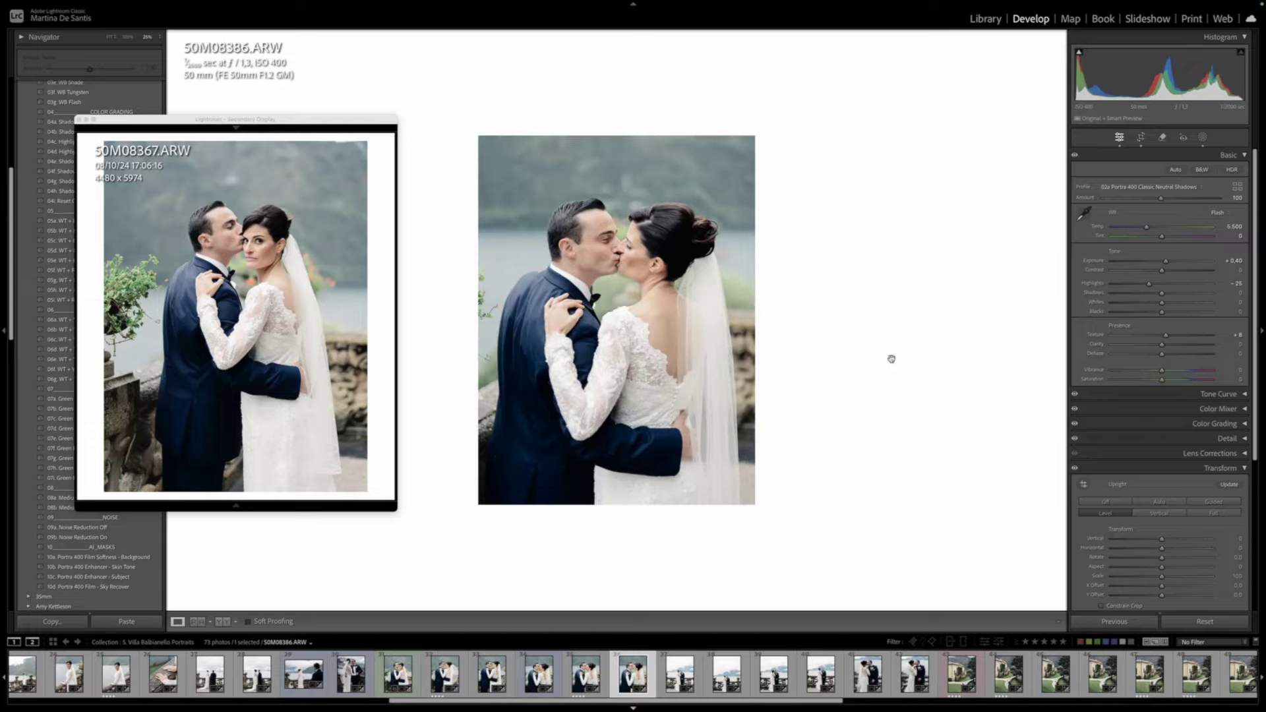
# Commit the crop on 50M08386 and advance to the balustrade portrait 50M08389
pyautogui.press('r')
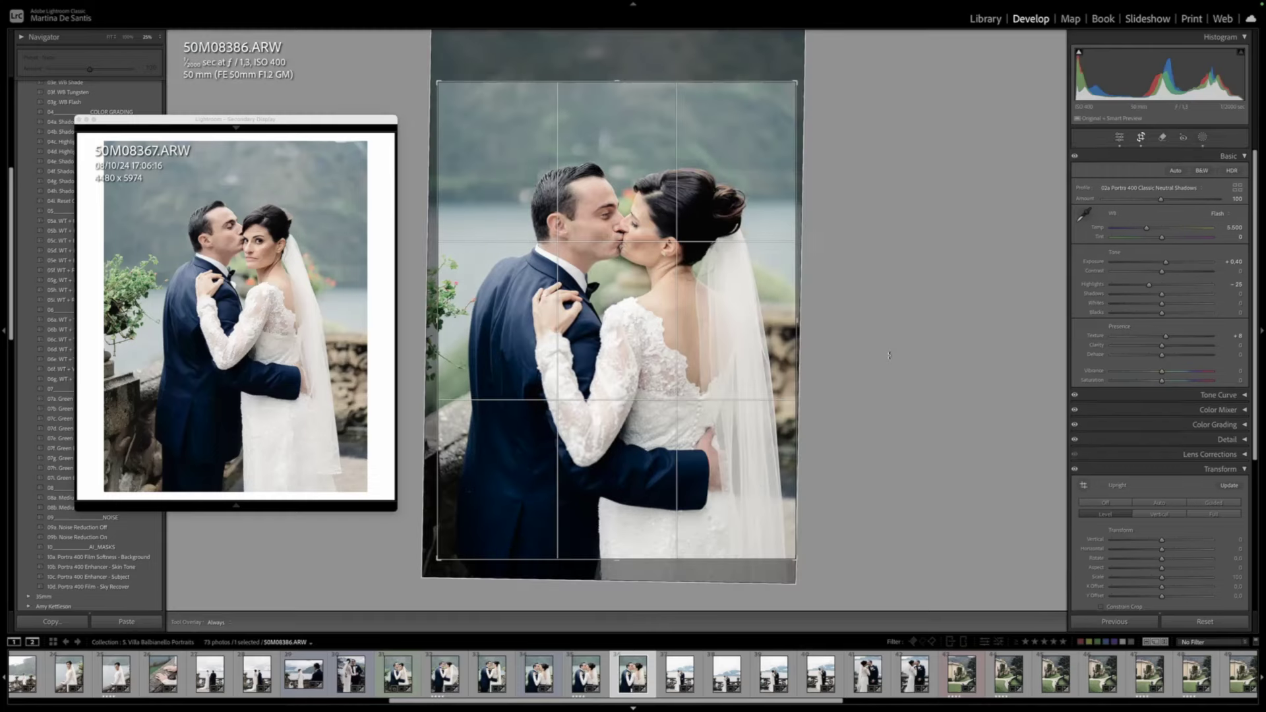
pyautogui.press('Return')
pyautogui.press('Right')
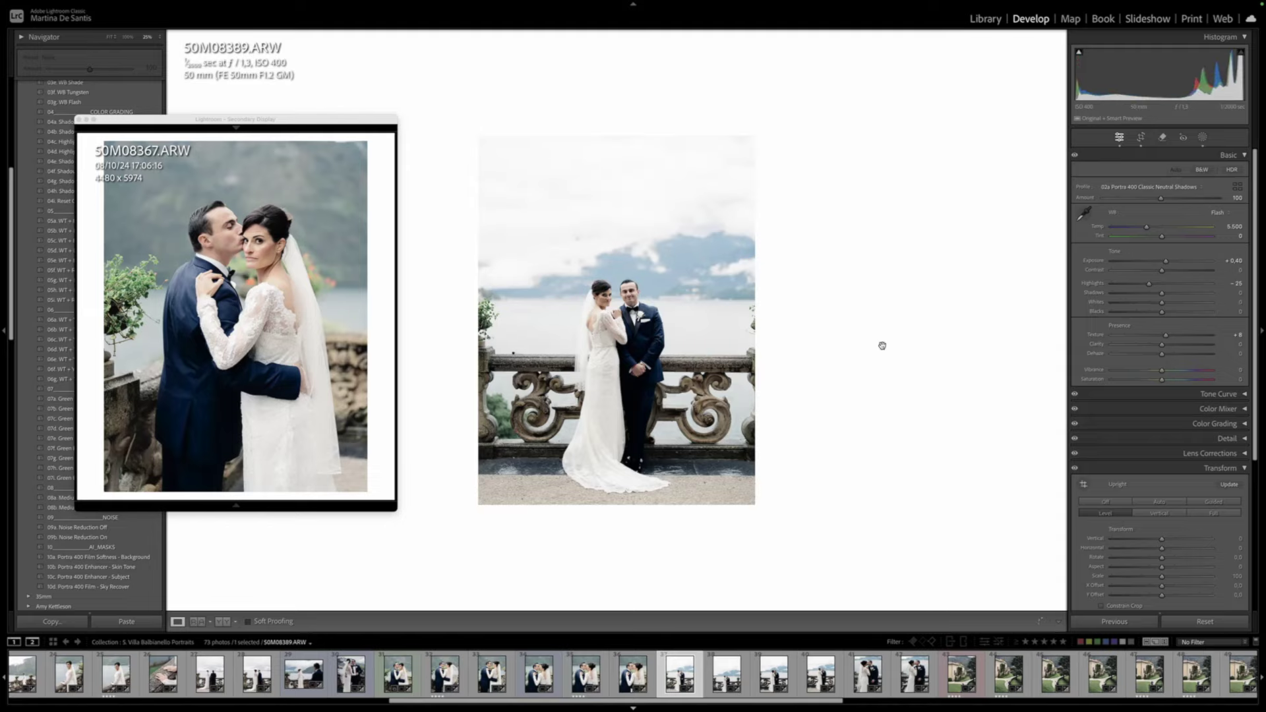
# Straighten and recrop 50M08389, then apply the 10d Sky Recover and 10c Enhancer - Subject presets
pyautogui.press('r')
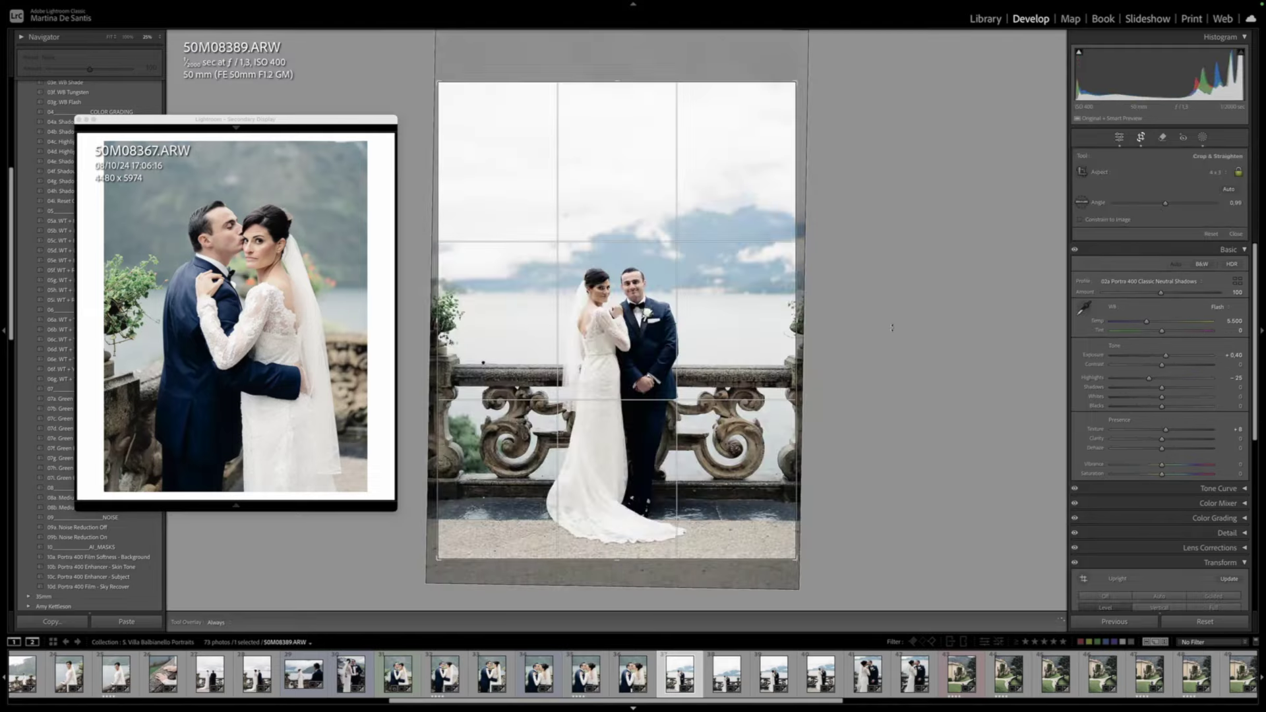
pyautogui.moveTo(891, 326); pyautogui.dragTo(890, 321)
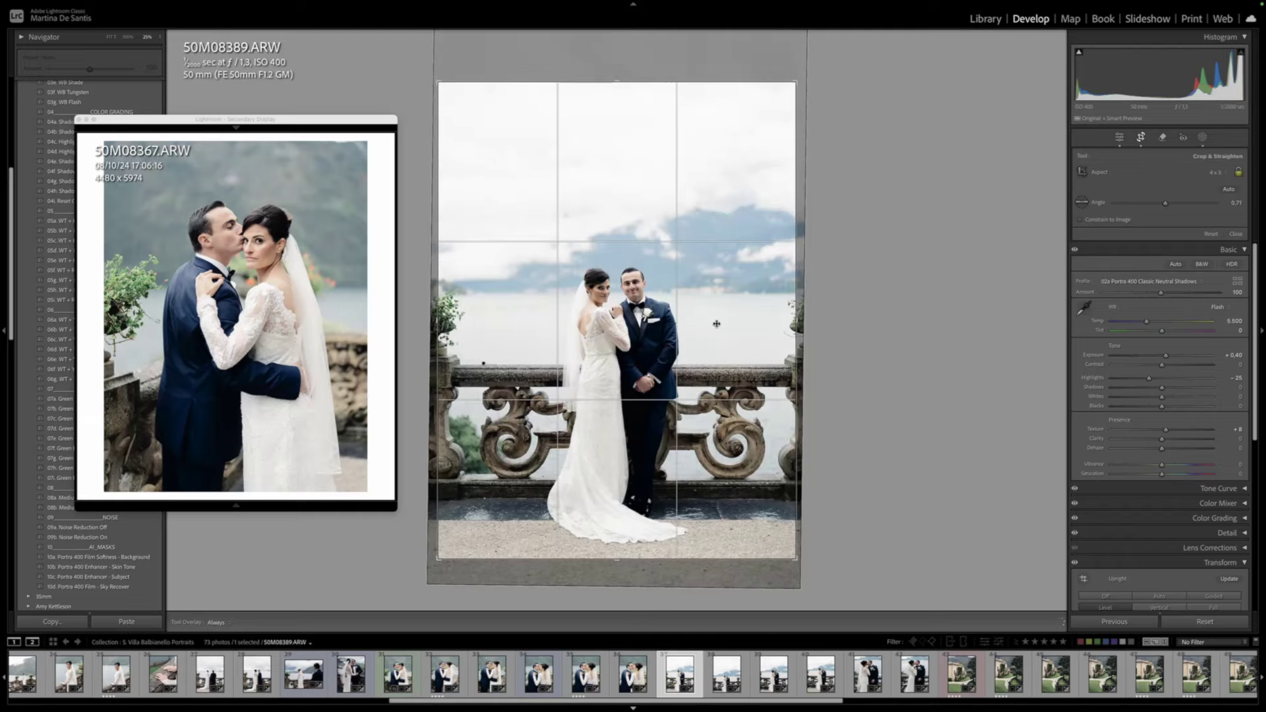
pyautogui.moveTo(682, 321); pyautogui.dragTo(680, 323)
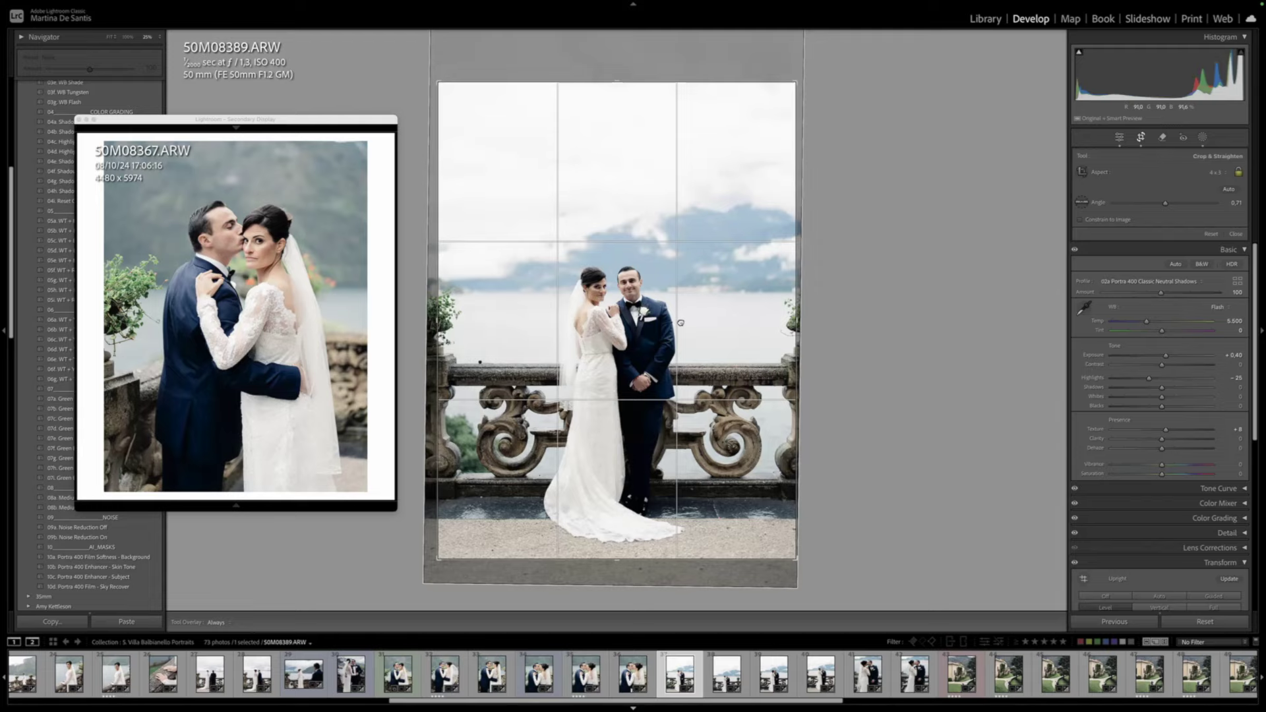
pyautogui.press('Return')
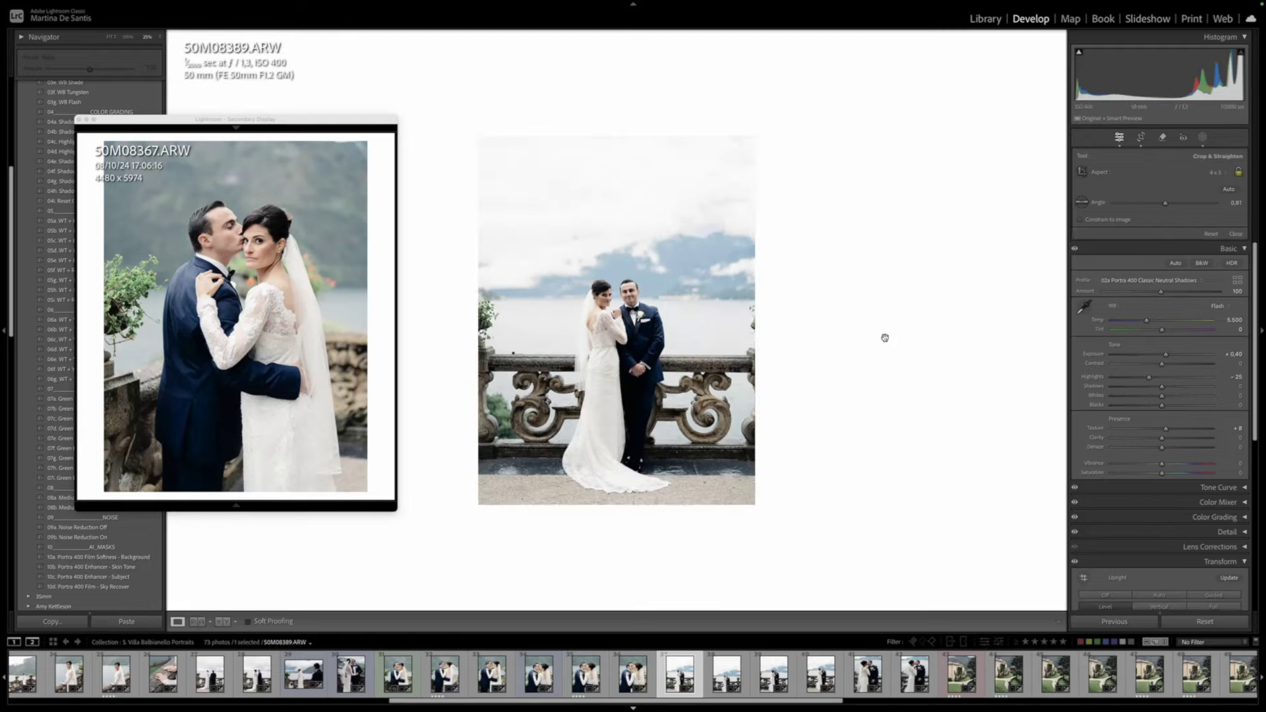
pyautogui.click(122, 587)
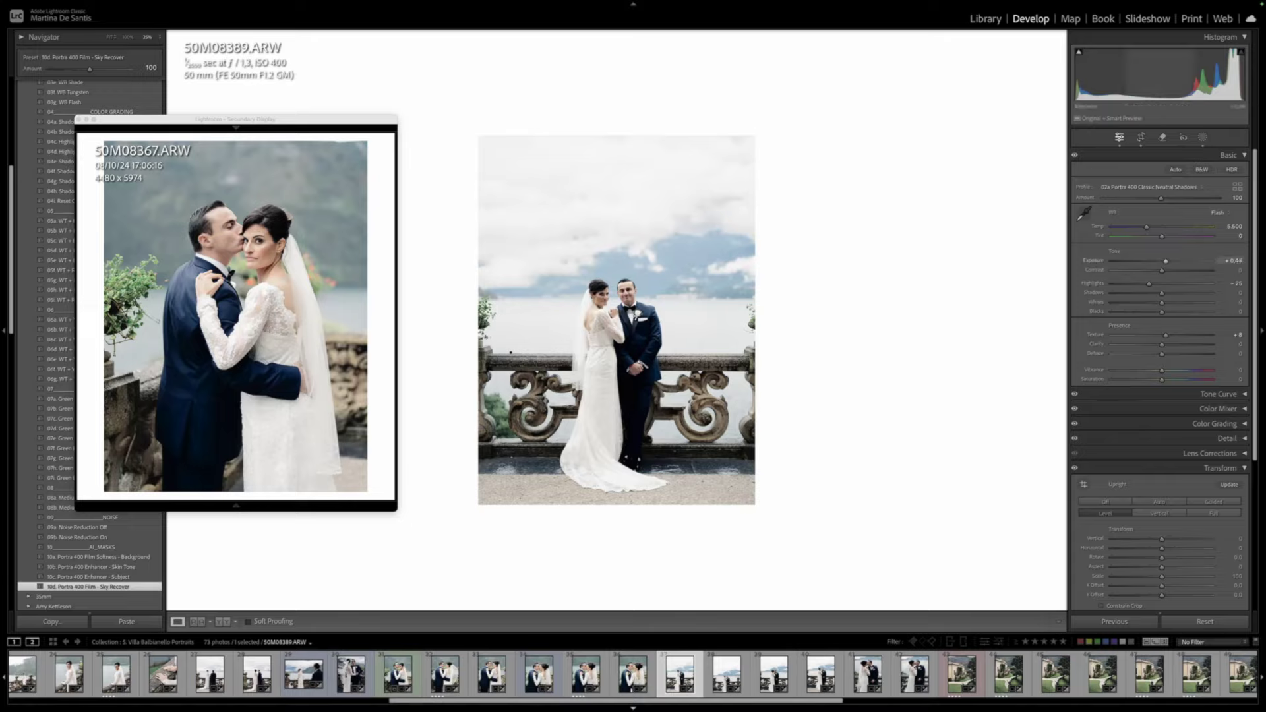
pyautogui.click(117, 577)
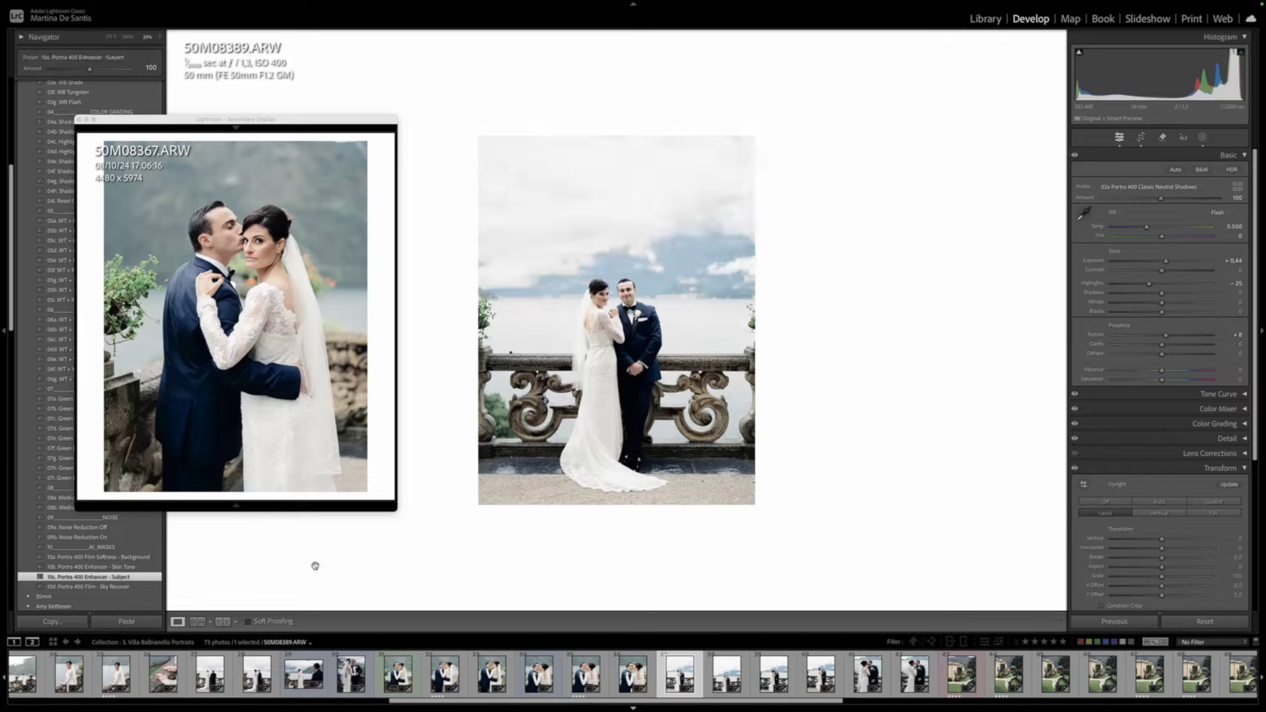
# Raise the preset Amount, lower Highlights and Tint, and settle Temp near 5,663
pyautogui.moveTo(90, 69); pyautogui.dragTo(105, 70)
pyautogui.moveTo(1147, 227); pyautogui.dragTo(1145, 228)
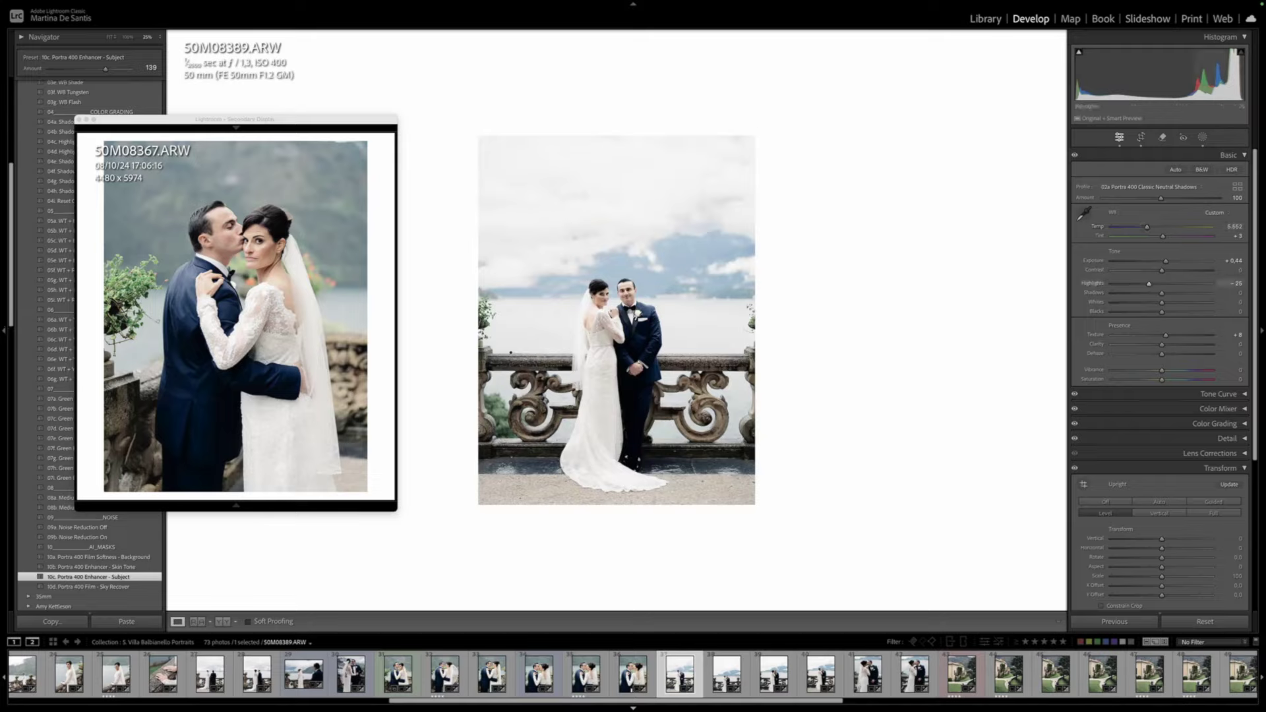
pyautogui.press('-')
pyautogui.press('-')
pyautogui.moveTo(1147, 227); pyautogui.dragTo(1148, 227)
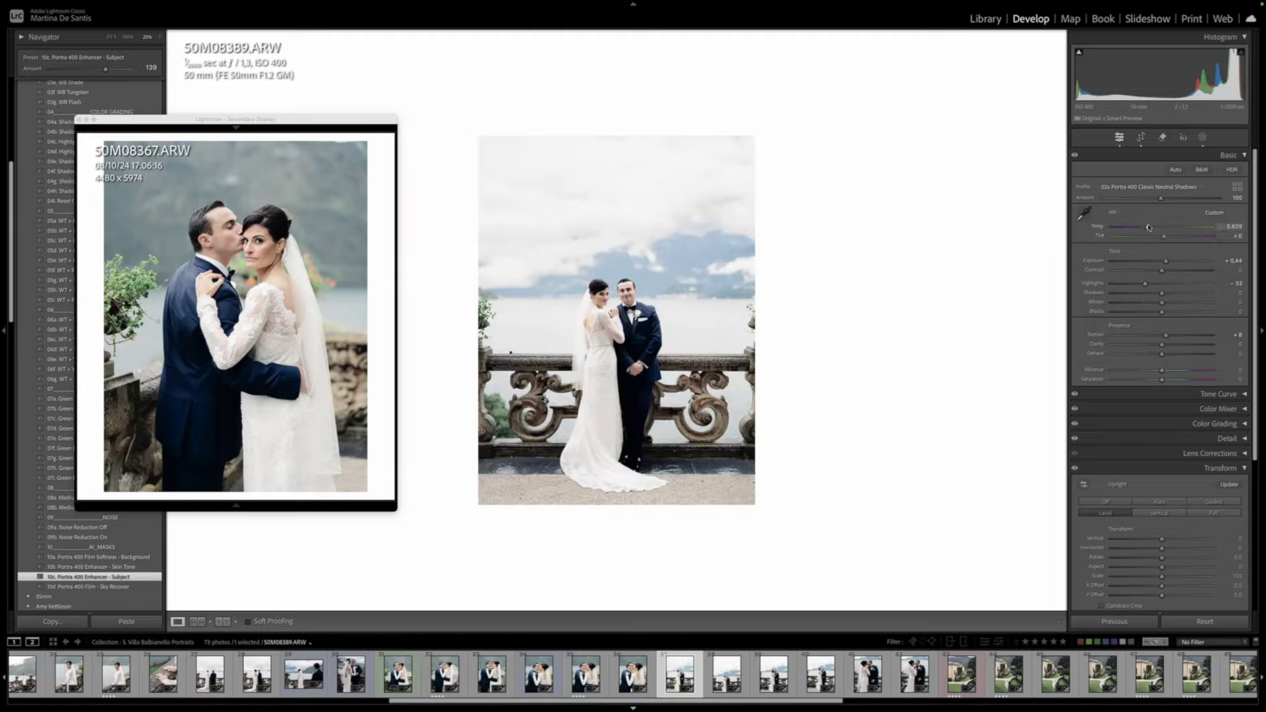
pyautogui.moveTo(1164, 239); pyautogui.dragTo(1162, 237)
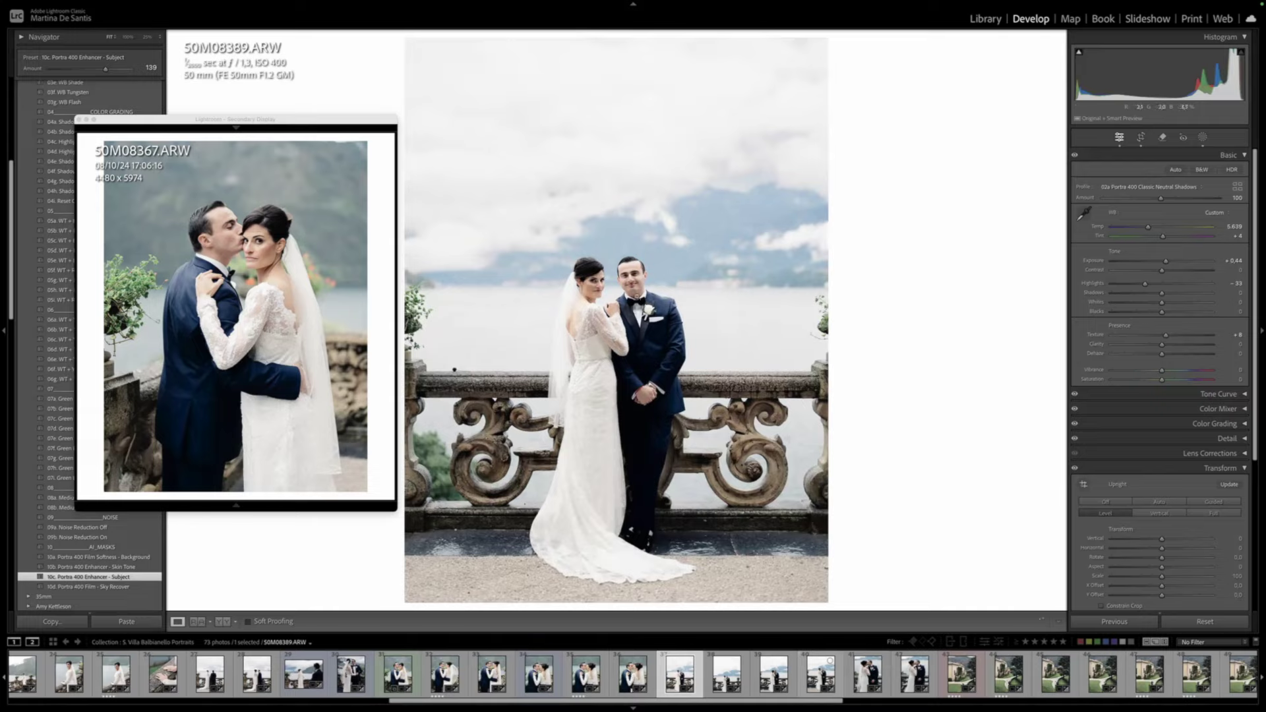
pyautogui.moveTo(1146, 226); pyautogui.dragTo(1146, 229)
# Sync 50M08389's settings to the six similar balustrade frames, replacing existing masks
pyautogui.keyDown('shift'); pyautogui.click(915, 672); pyautogui.keyUp('shift')
pyautogui.click(847, 164)
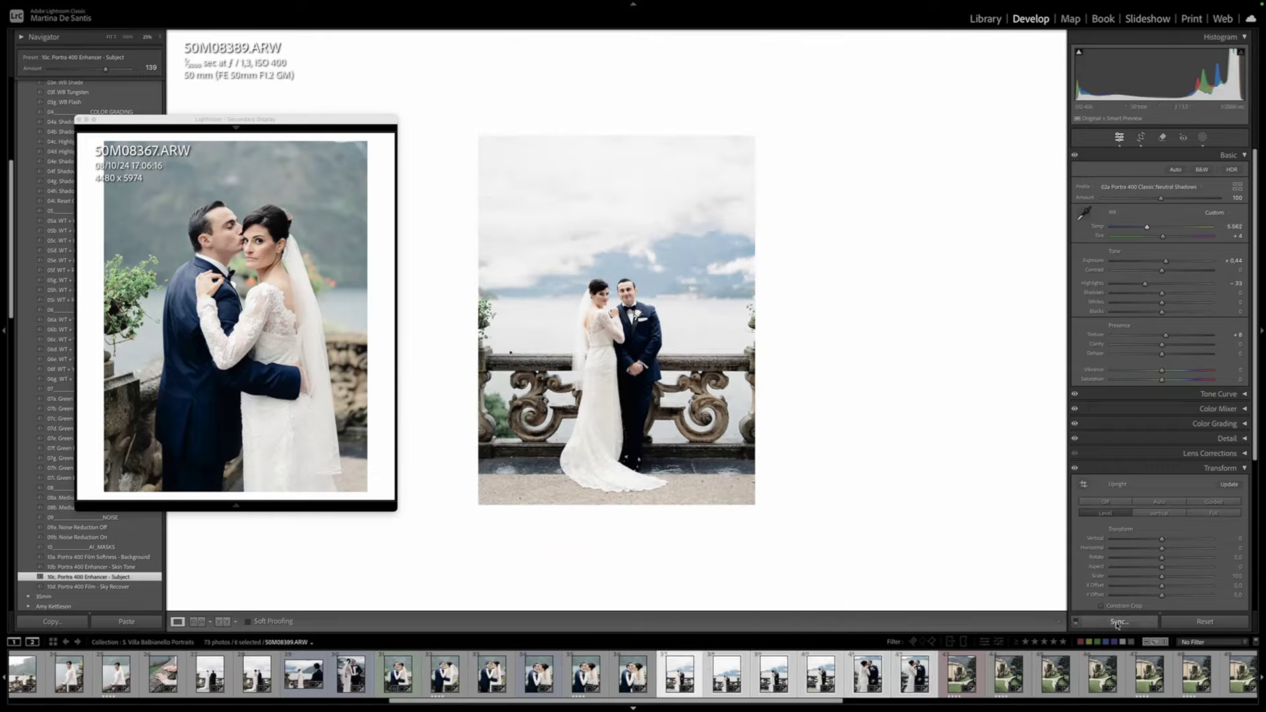
pyautogui.hotkey('ctrl', 'shift', 's')
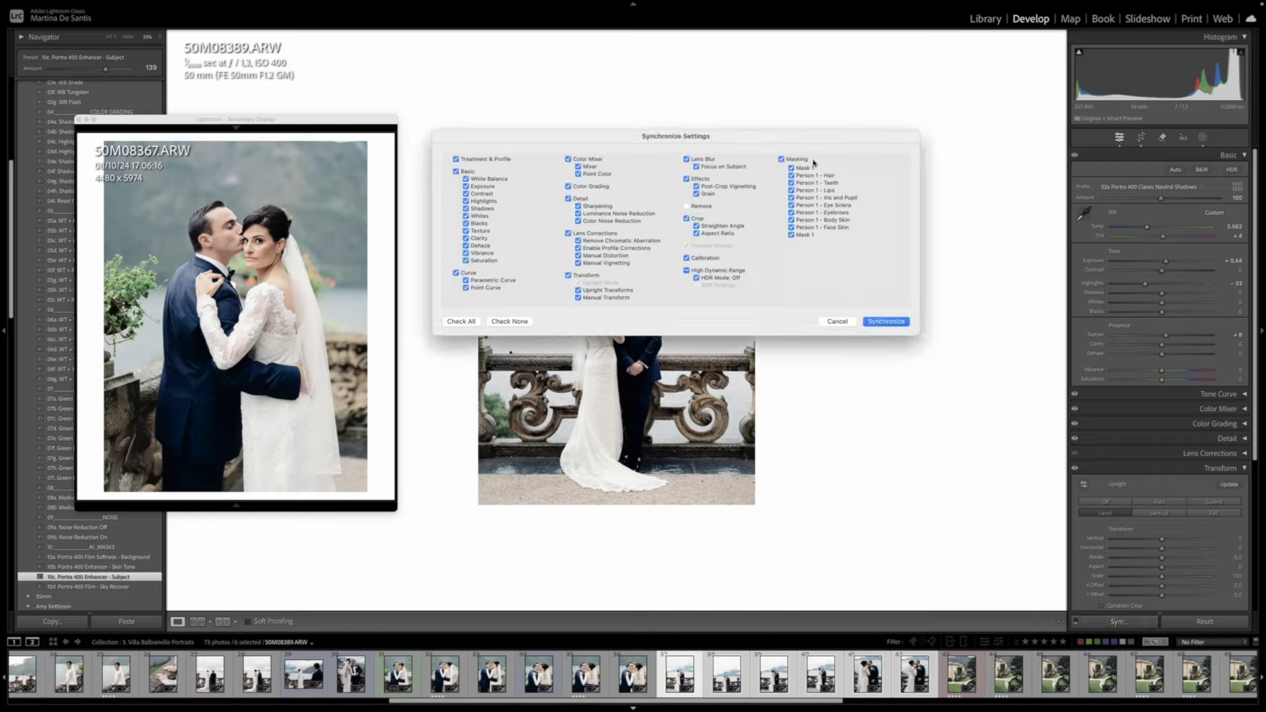
pyautogui.click(877, 321)
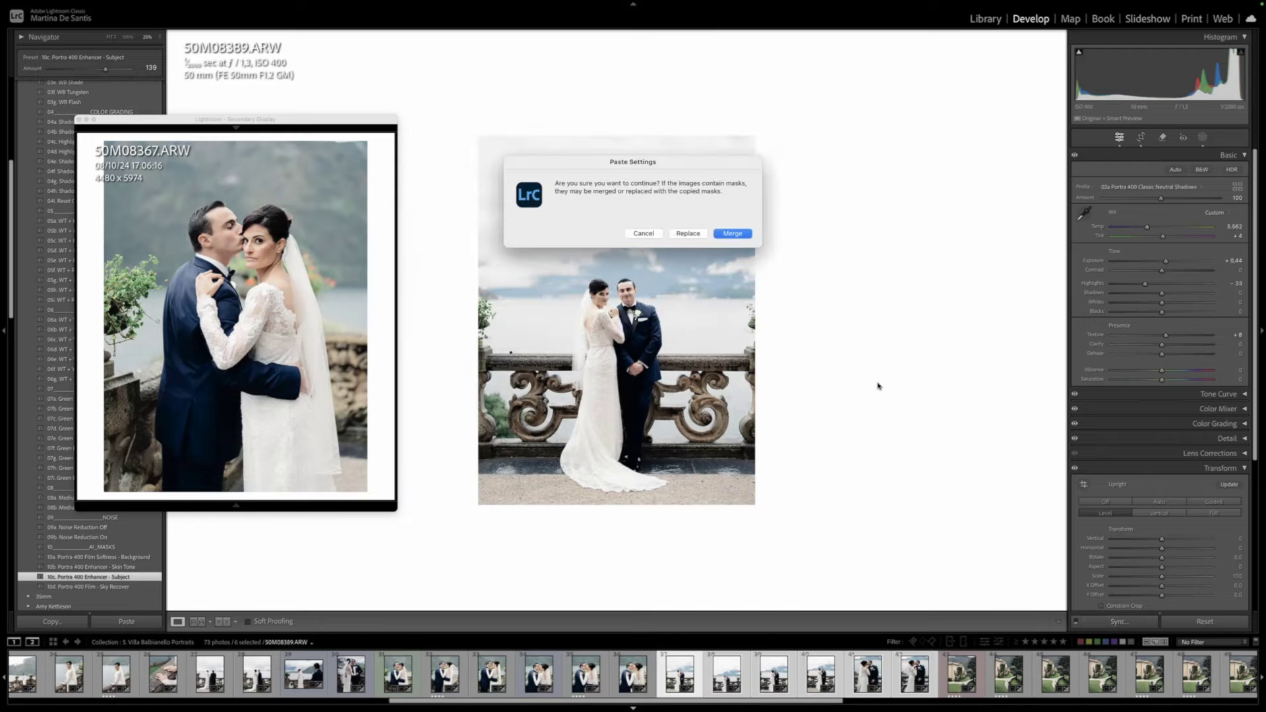
pyautogui.click(688, 234)
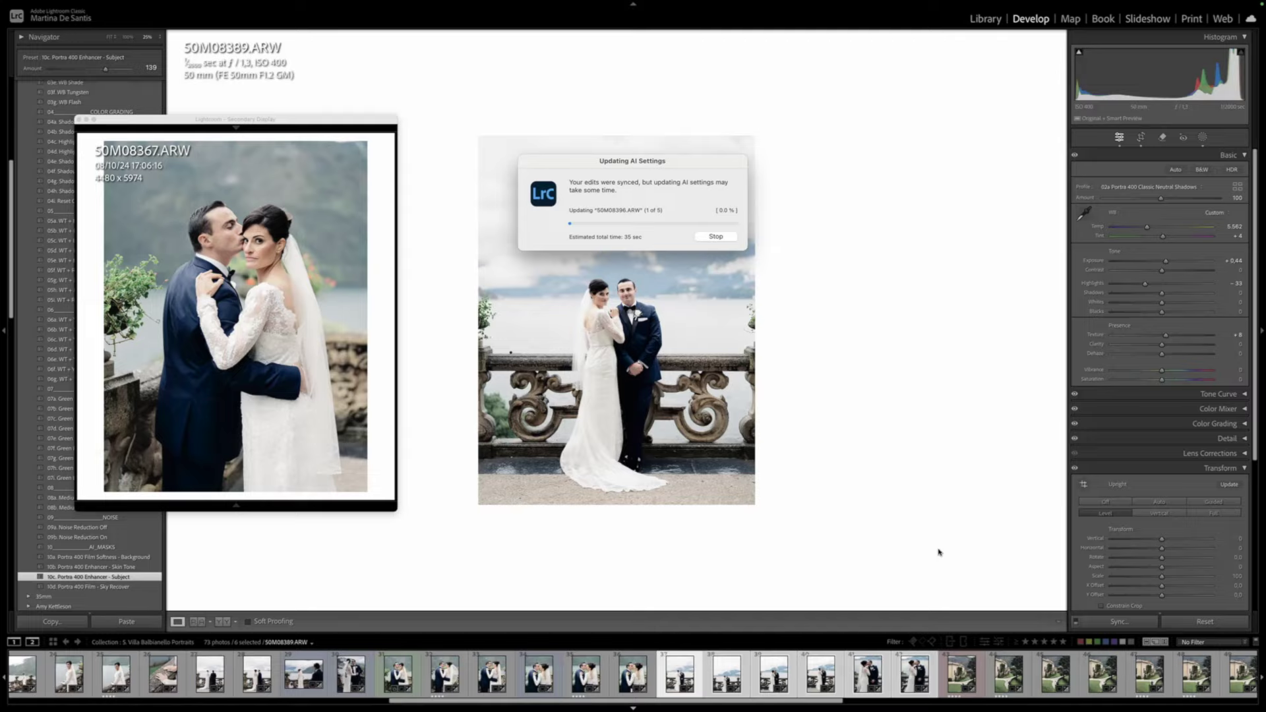
# Pin 50M08389 as the secondary-window reference and advance to 50M08396
pyautogui.press('super+d')
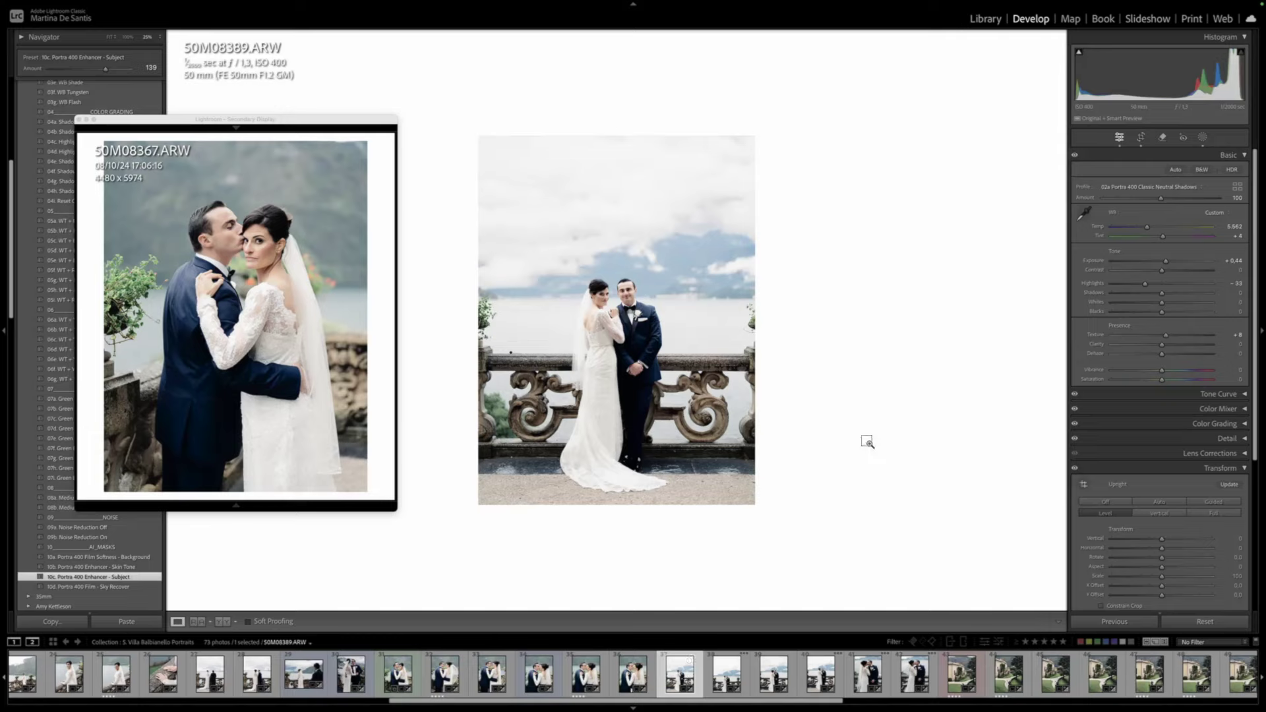
pyautogui.press('super+shift+Return')
pyautogui.press('Right')
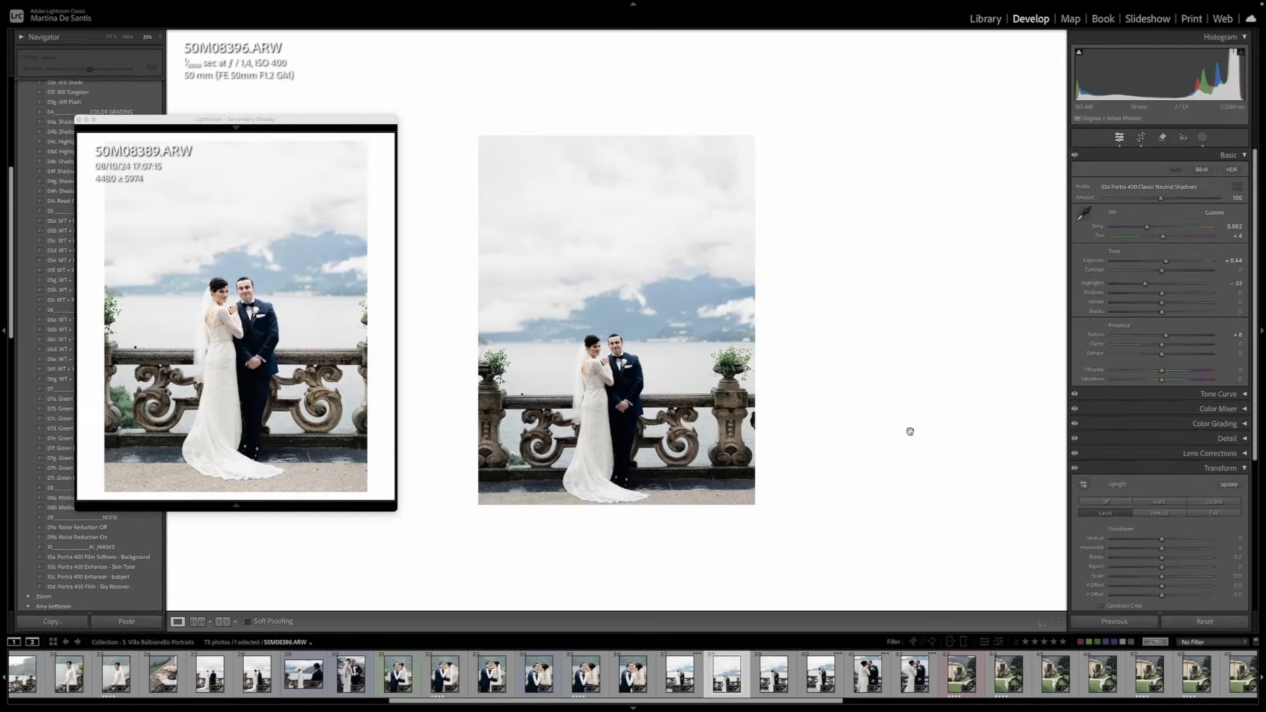
# Label the frame blue, then straighten and reposition 50M08402 within its crop
pyautogui.press('9')
pyautogui.press('Right')
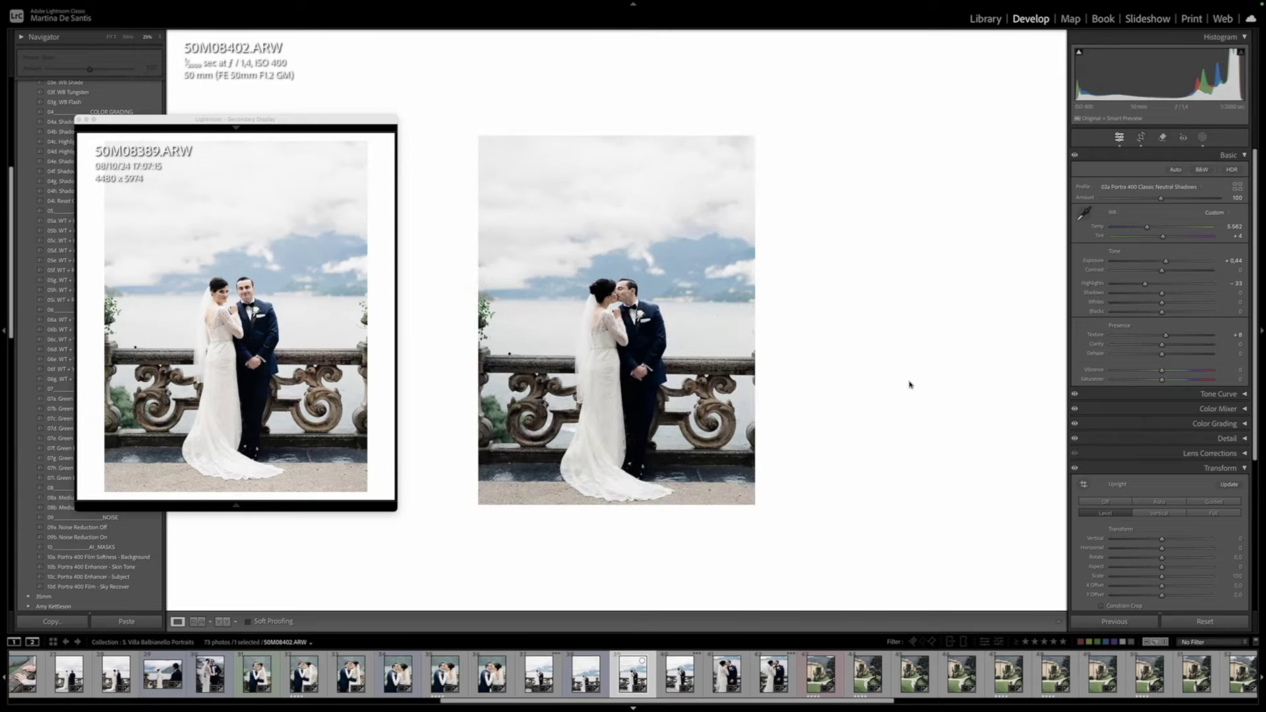
pyautogui.press('r')
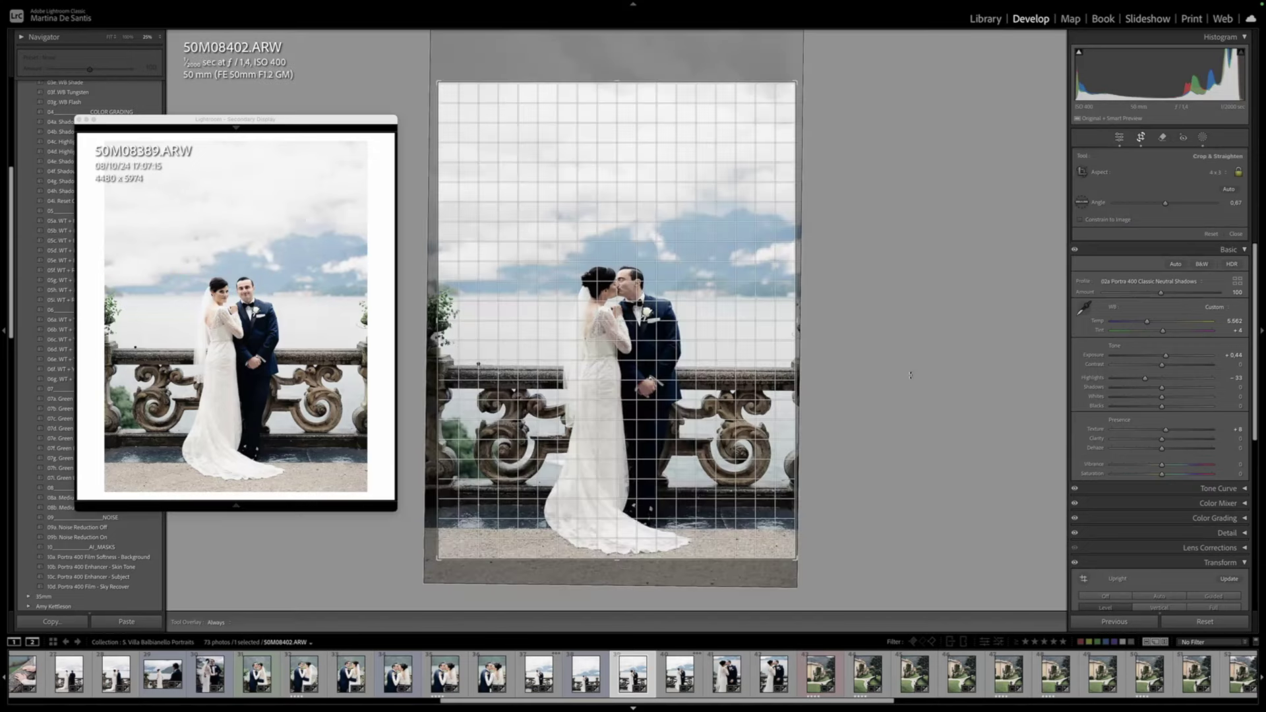
pyautogui.moveTo(909, 371); pyautogui.dragTo(909, 371)
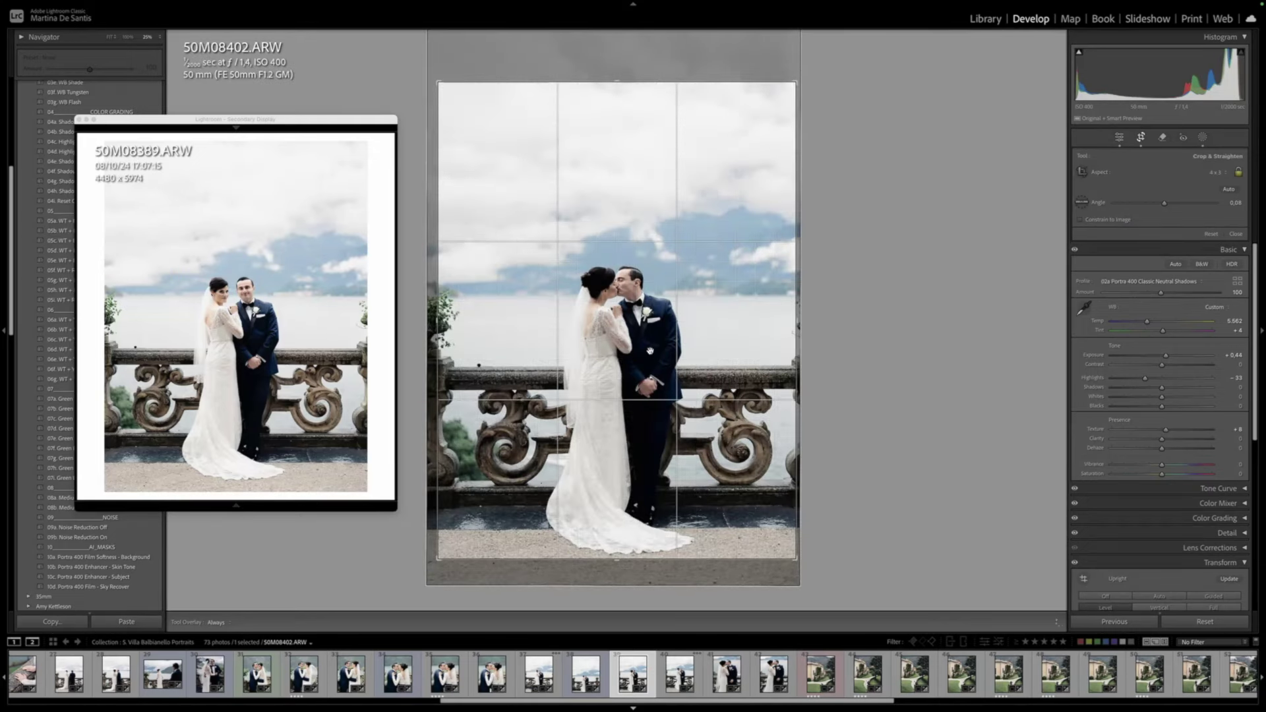
pyautogui.moveTo(646, 350); pyautogui.dragTo(643, 347)
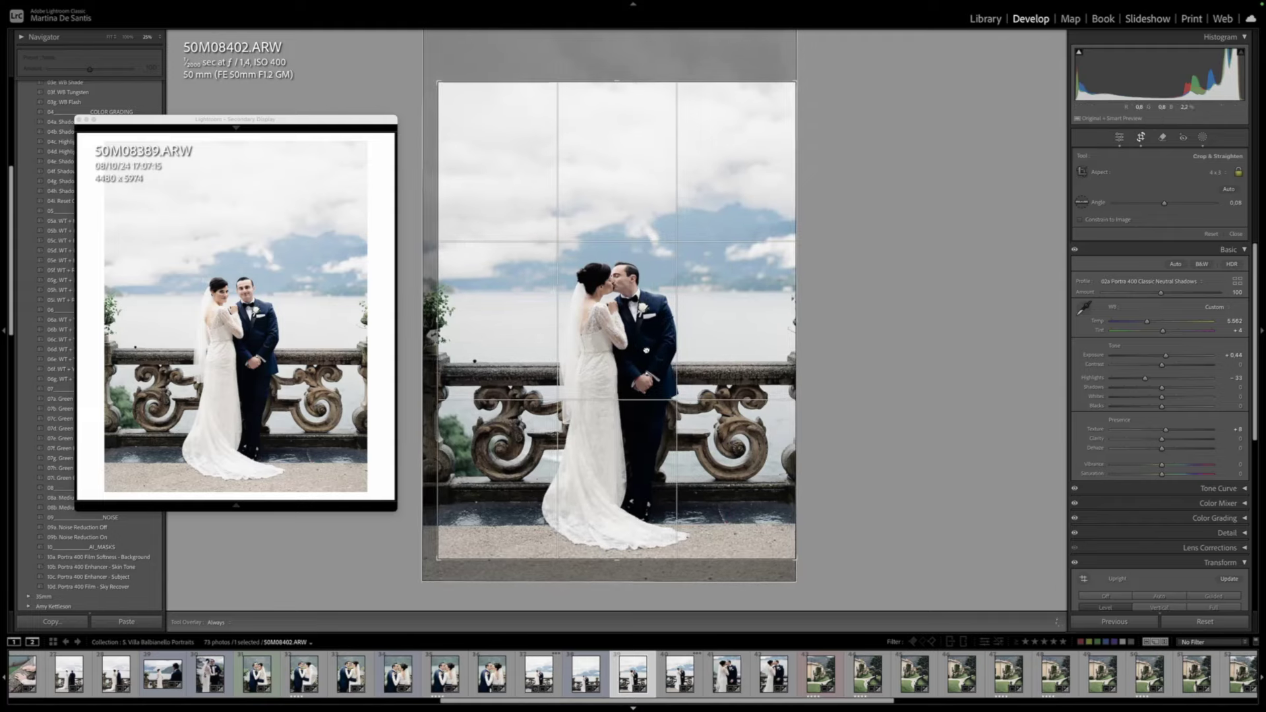
pyautogui.moveTo(921, 338); pyautogui.dragTo(919, 339)
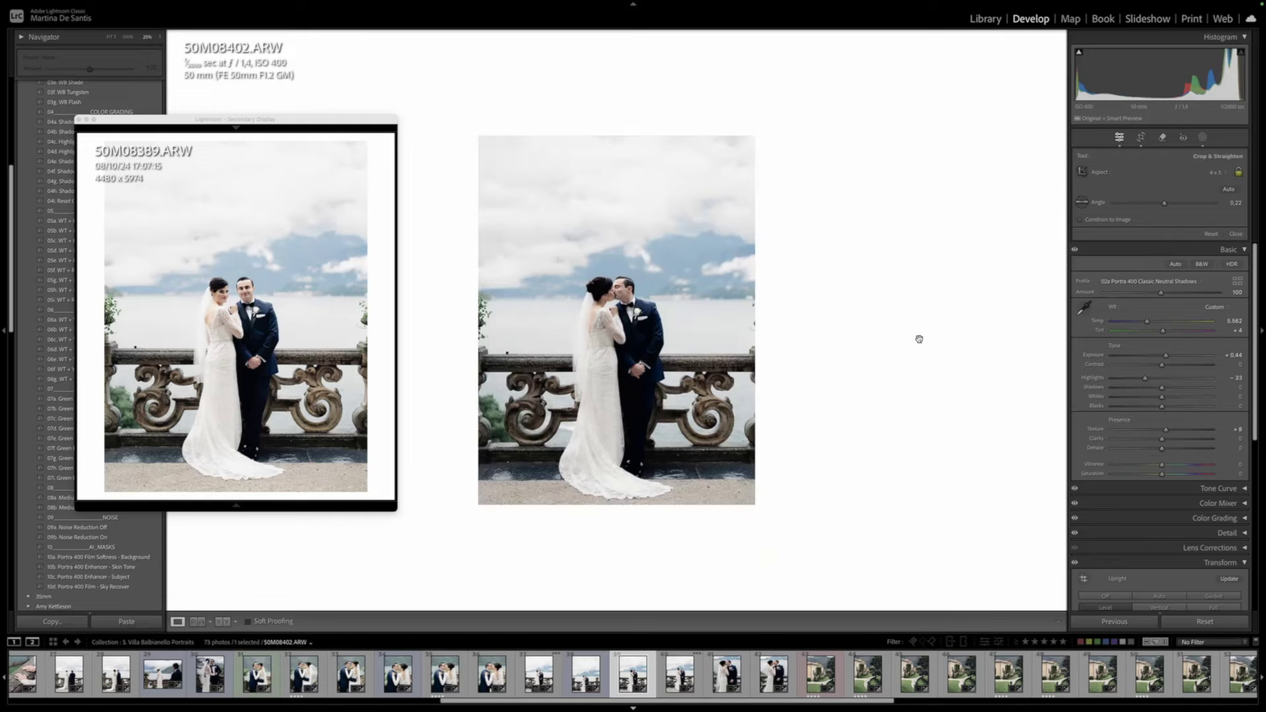
# Finalize the 50M08402 crop after a recheck and brighten exposure to +0.84
pyautogui.press('r')
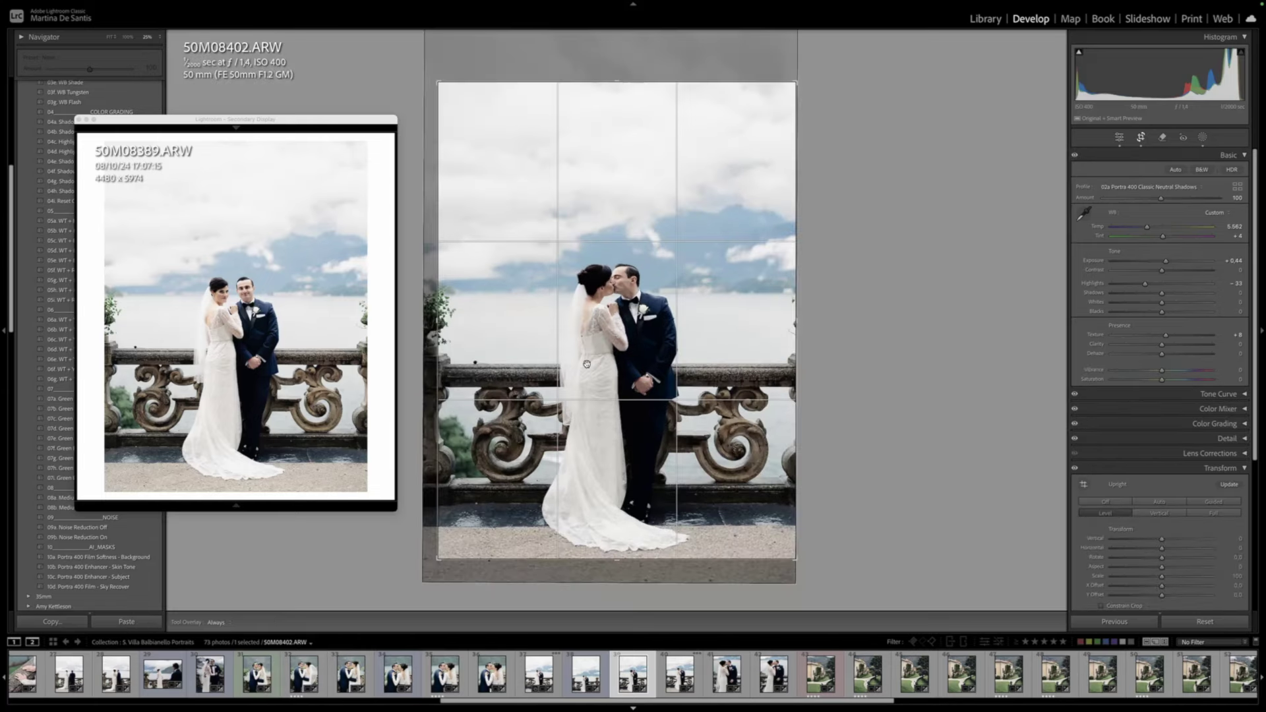
pyautogui.press('r')
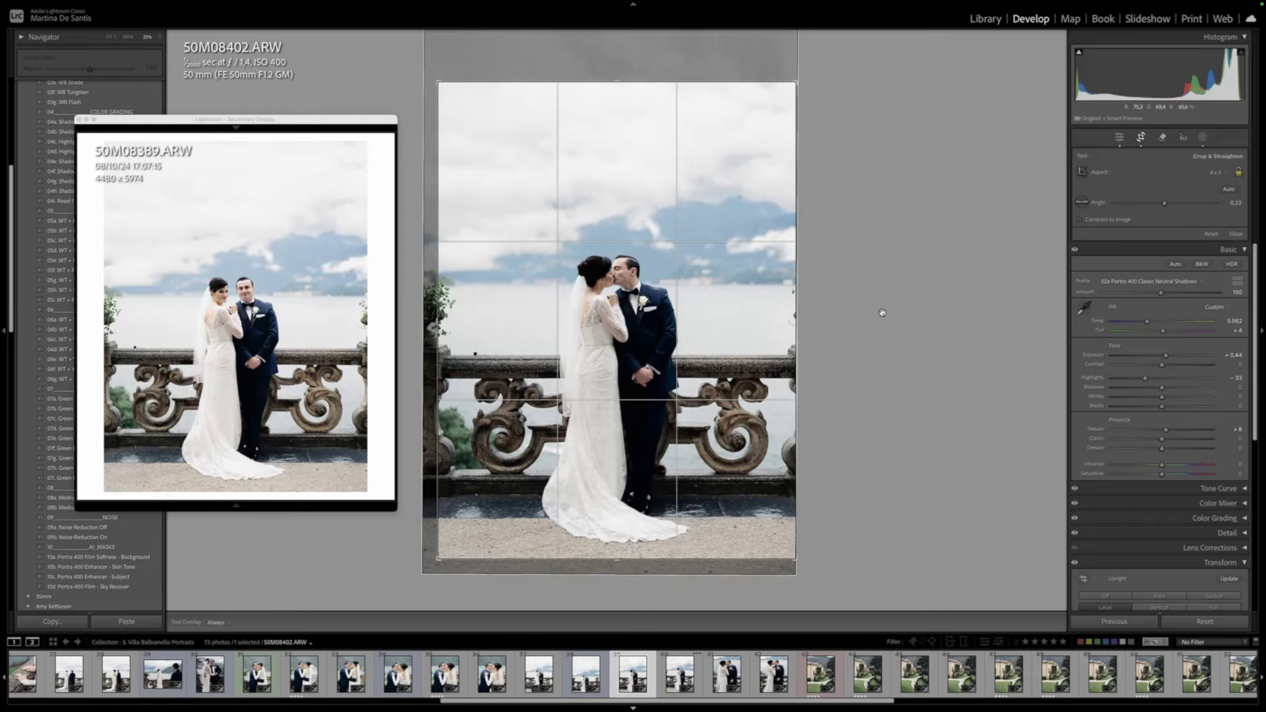
pyautogui.press('r')
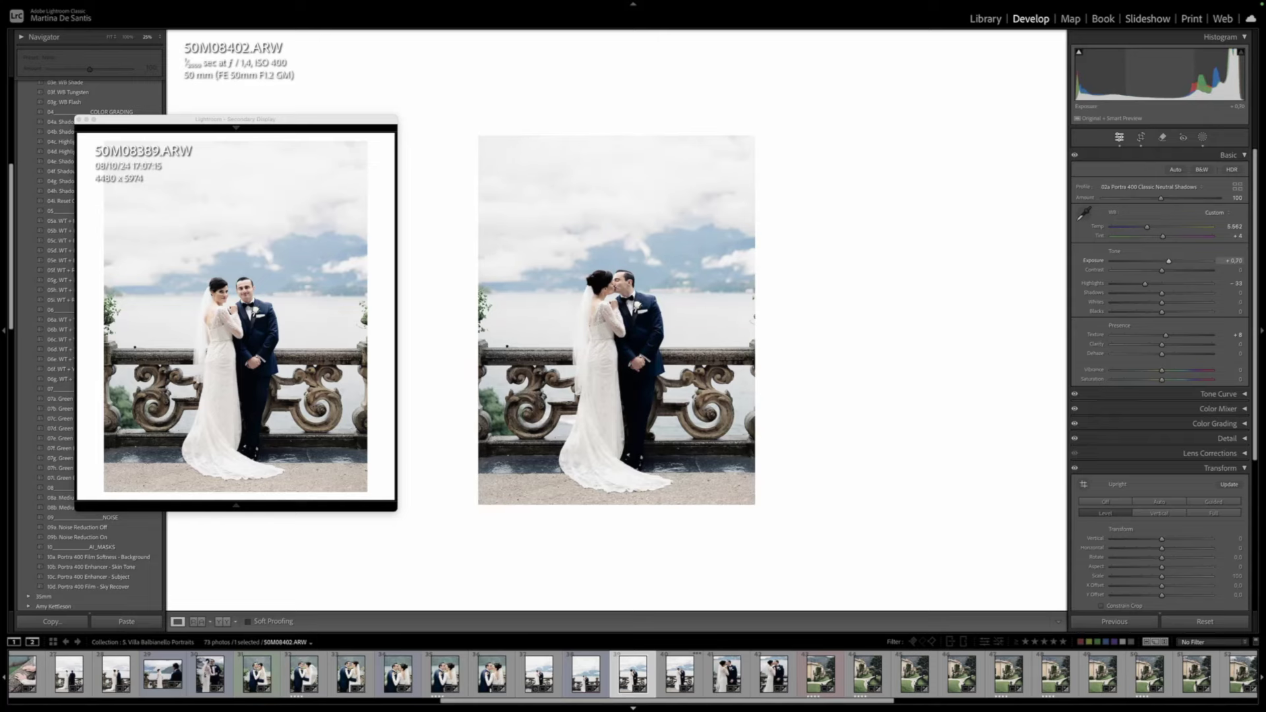
pyautogui.press('r')
pyautogui.press('r')
pyautogui.press('Up')
pyautogui.press('Up')
pyautogui.press('Up')
pyautogui.press('Up')
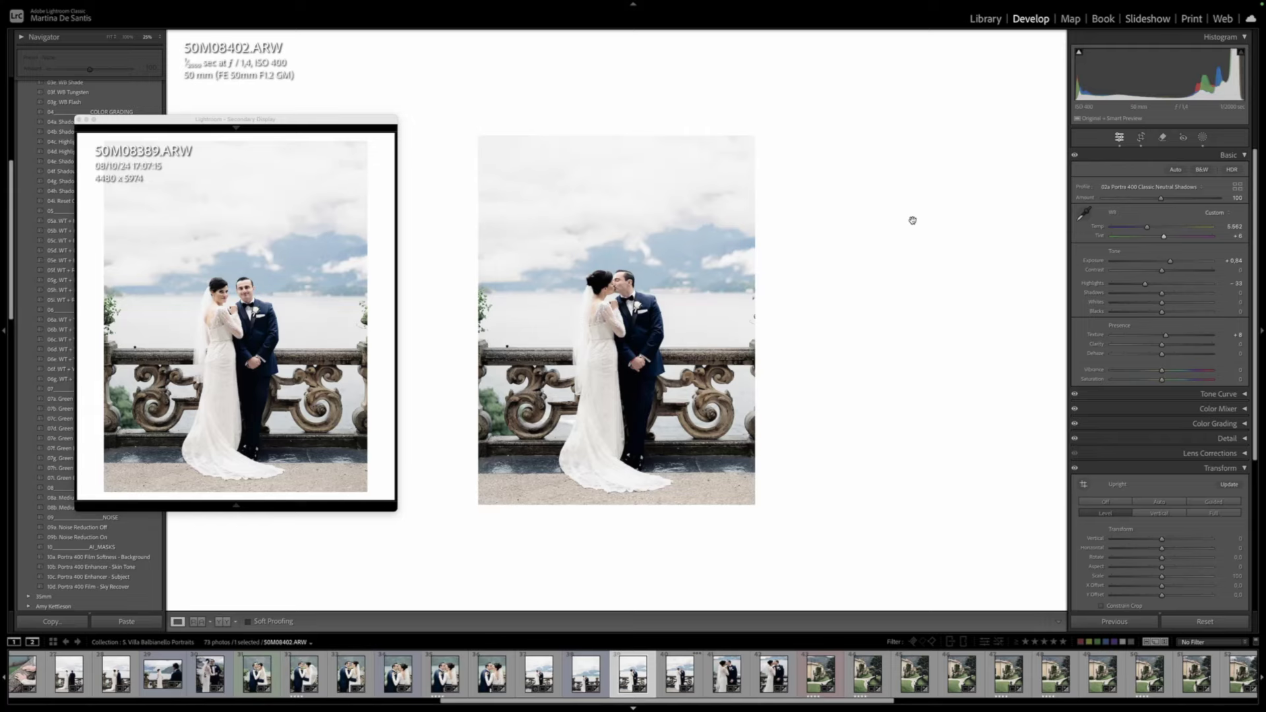
# Sync the look onto the four similar balustrade frames with Masking excluded
pyautogui.keyDown('shift'); pyautogui.click(774, 679); pyautogui.keyUp('shift')
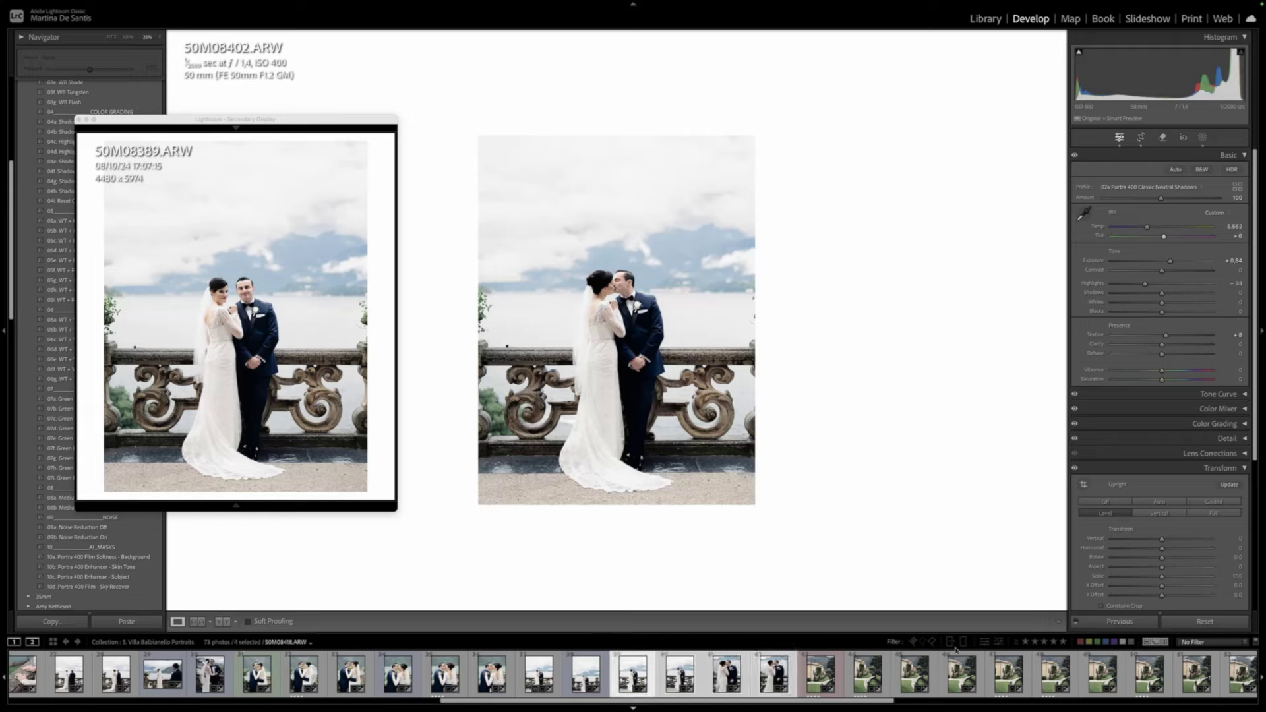
pyautogui.click(1119, 621)
pyautogui.click(782, 159)
pyautogui.press('Return')
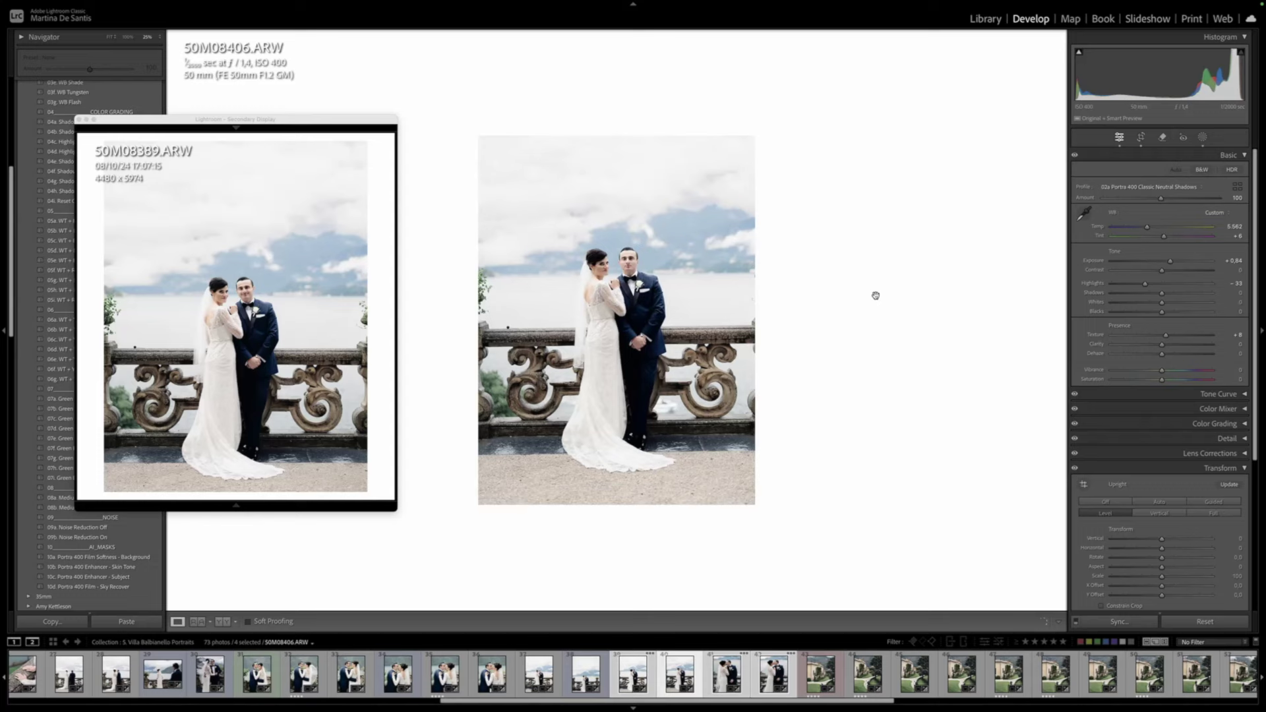
# Rotate 50M08406 to level the balustrade line and commit its crop
pyautogui.press('r')
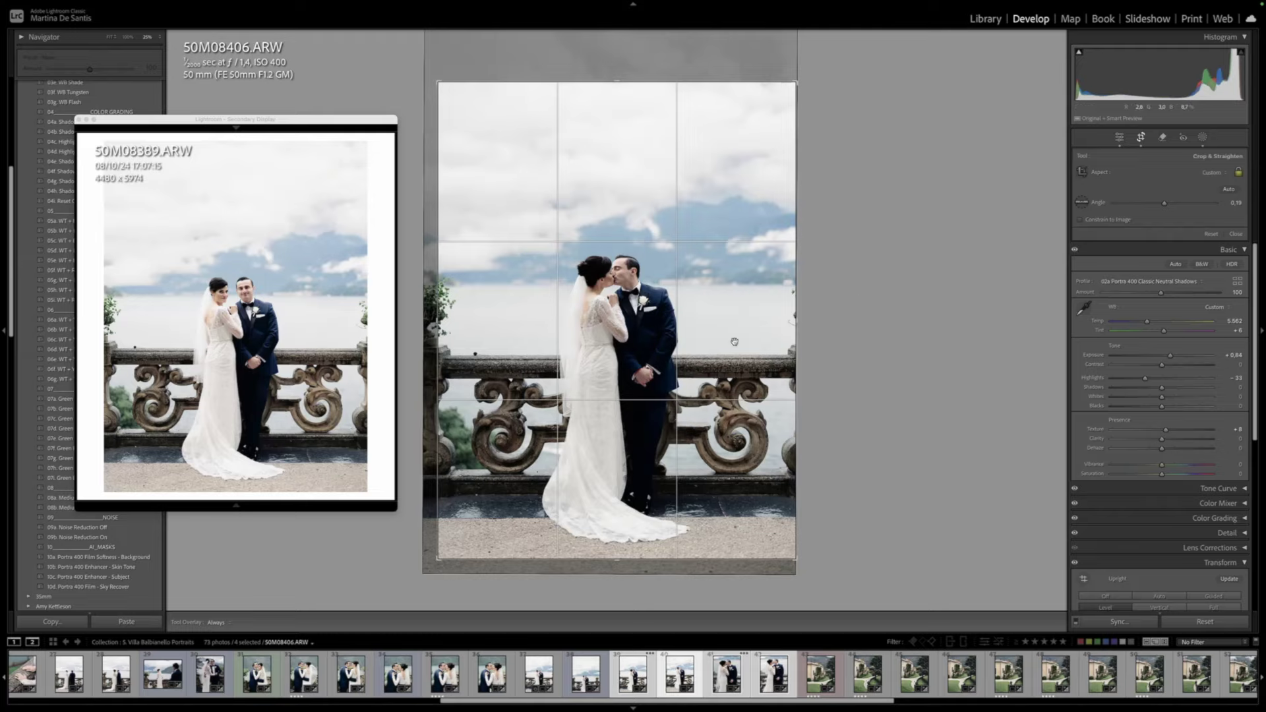
pyautogui.press('Right')
pyautogui.moveTo(956, 325); pyautogui.dragTo(961, 322)
pyautogui.moveTo(821, 279); pyautogui.dragTo(821, 279)
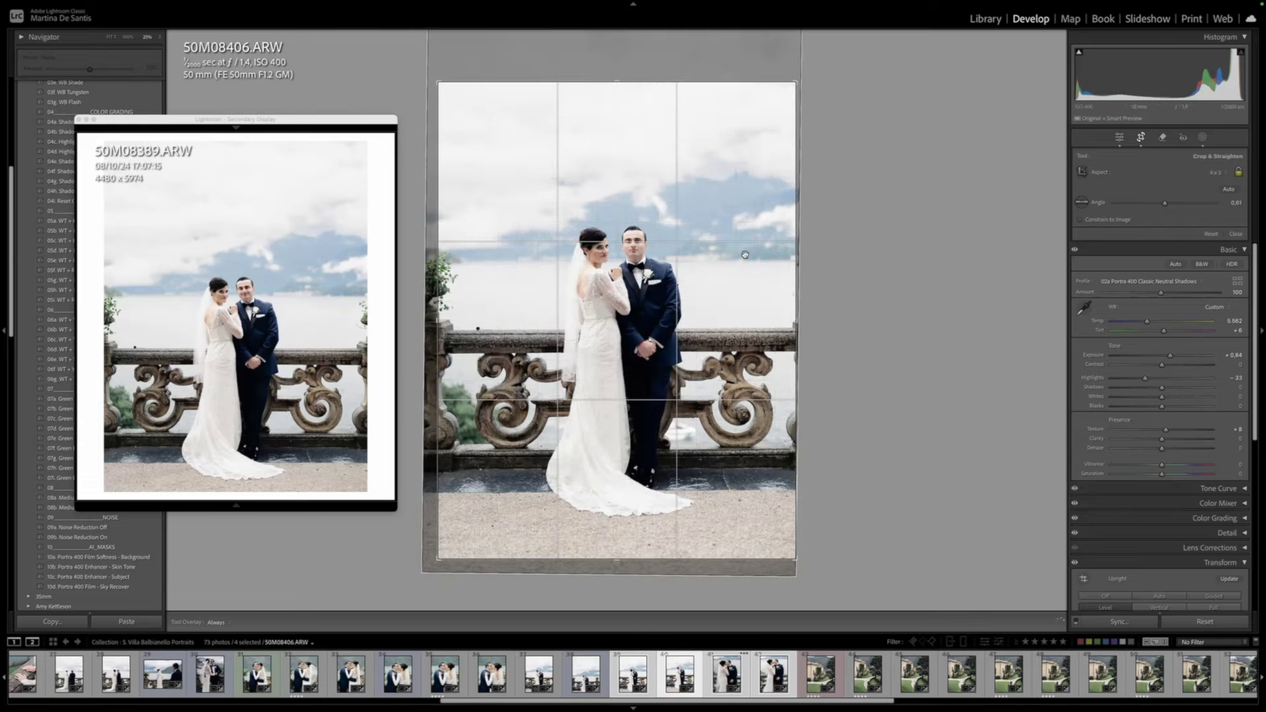
pyautogui.press('Return')
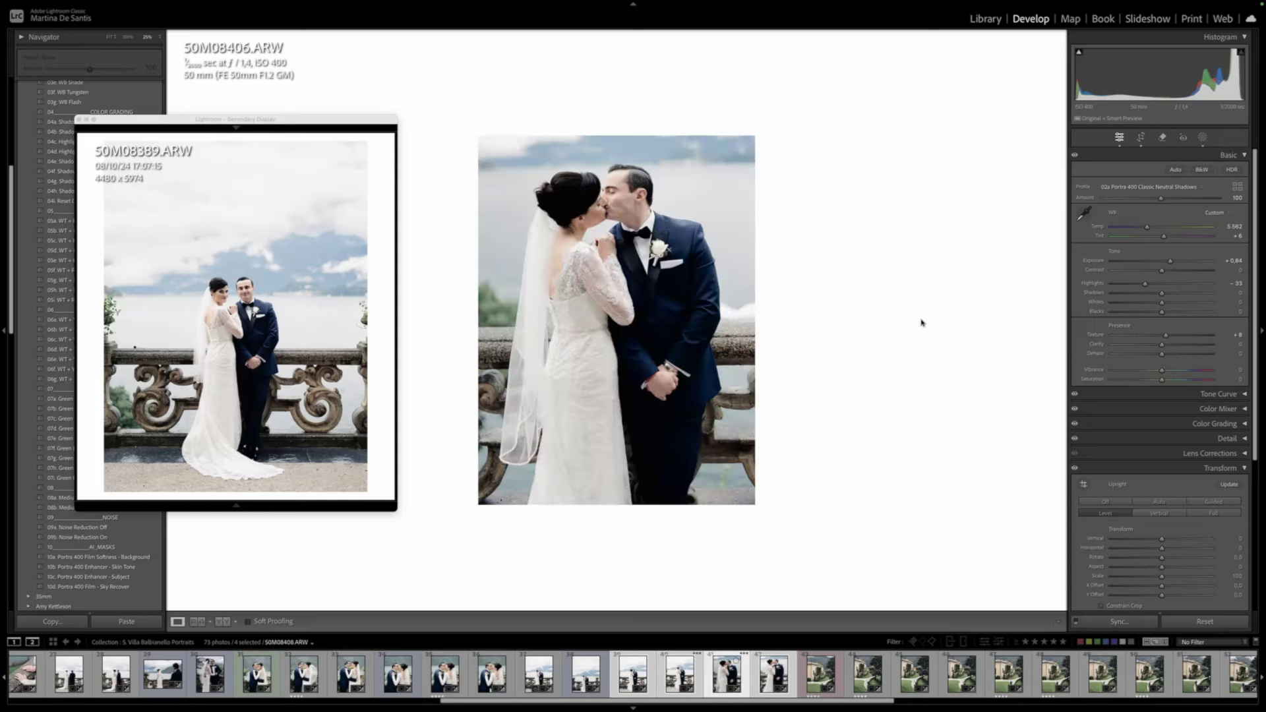
# Level 50M08408, shift the couple lower in the crop, commit, and compare before/after
pyautogui.press('r')
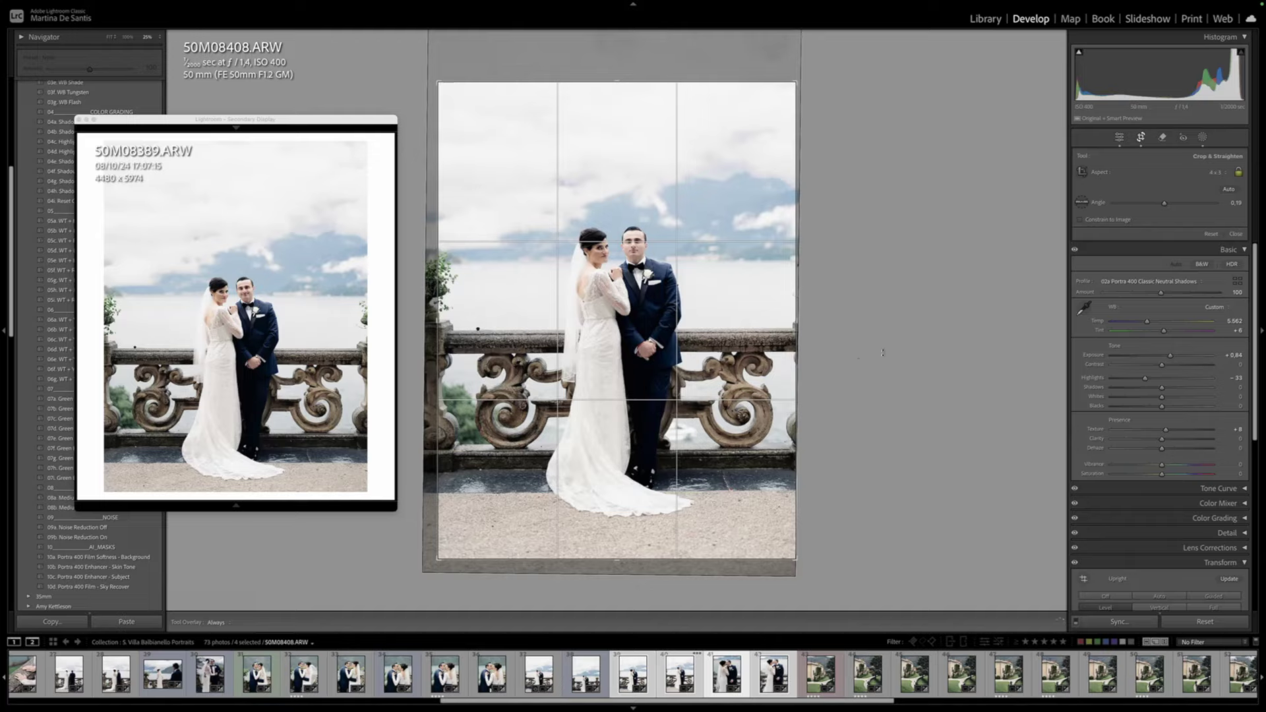
pyautogui.moveTo(876, 352); pyautogui.dragTo(889, 322)
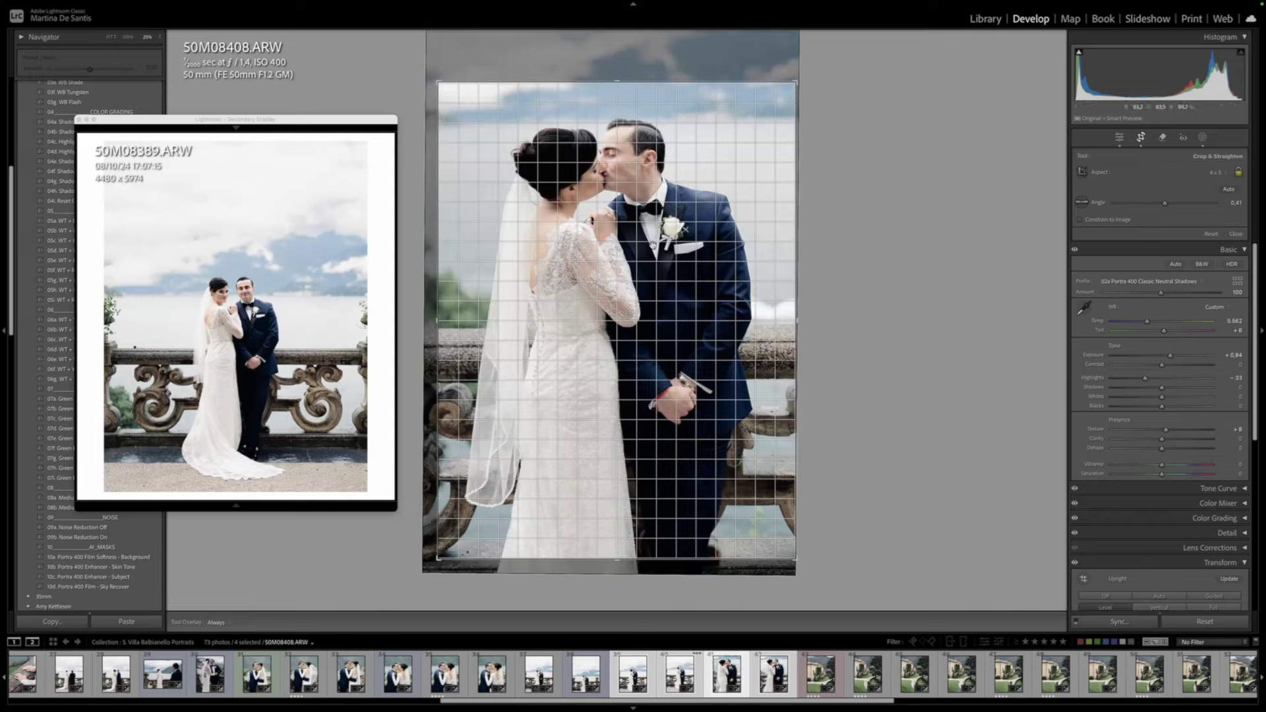
pyautogui.moveTo(653, 246); pyautogui.dragTo(634, 246)
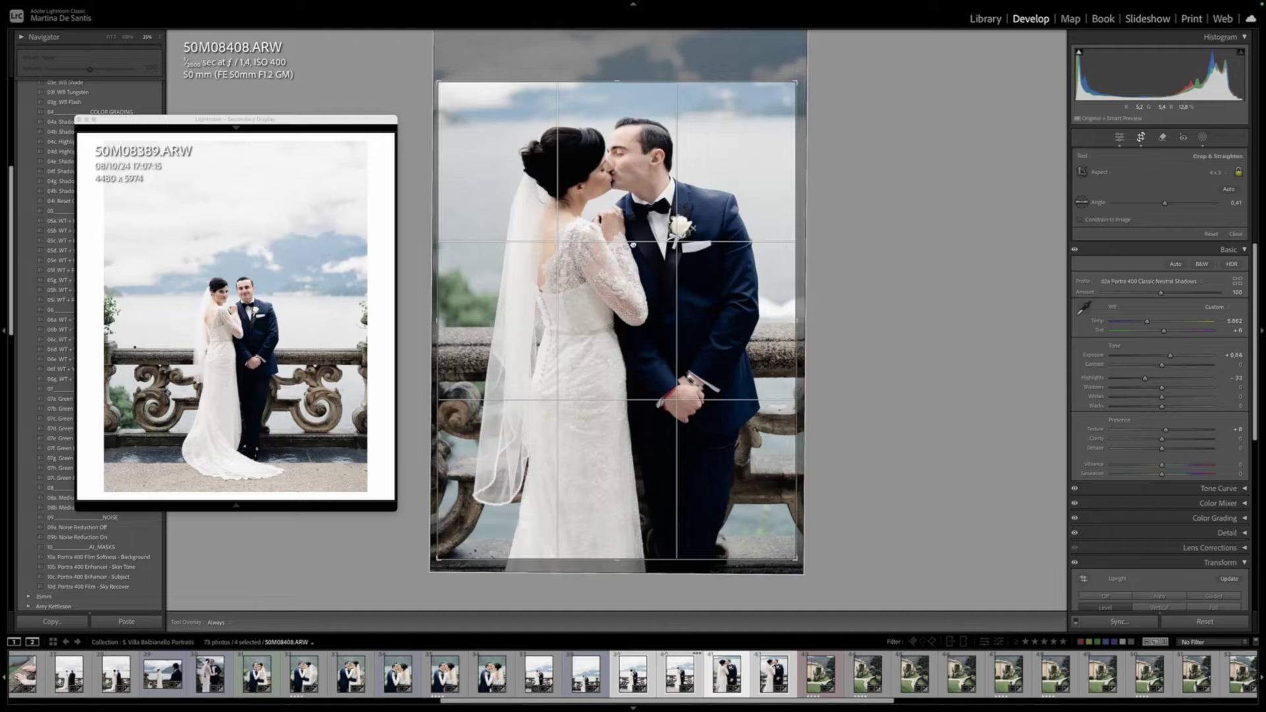
pyautogui.moveTo(633, 245); pyautogui.dragTo(632, 266)
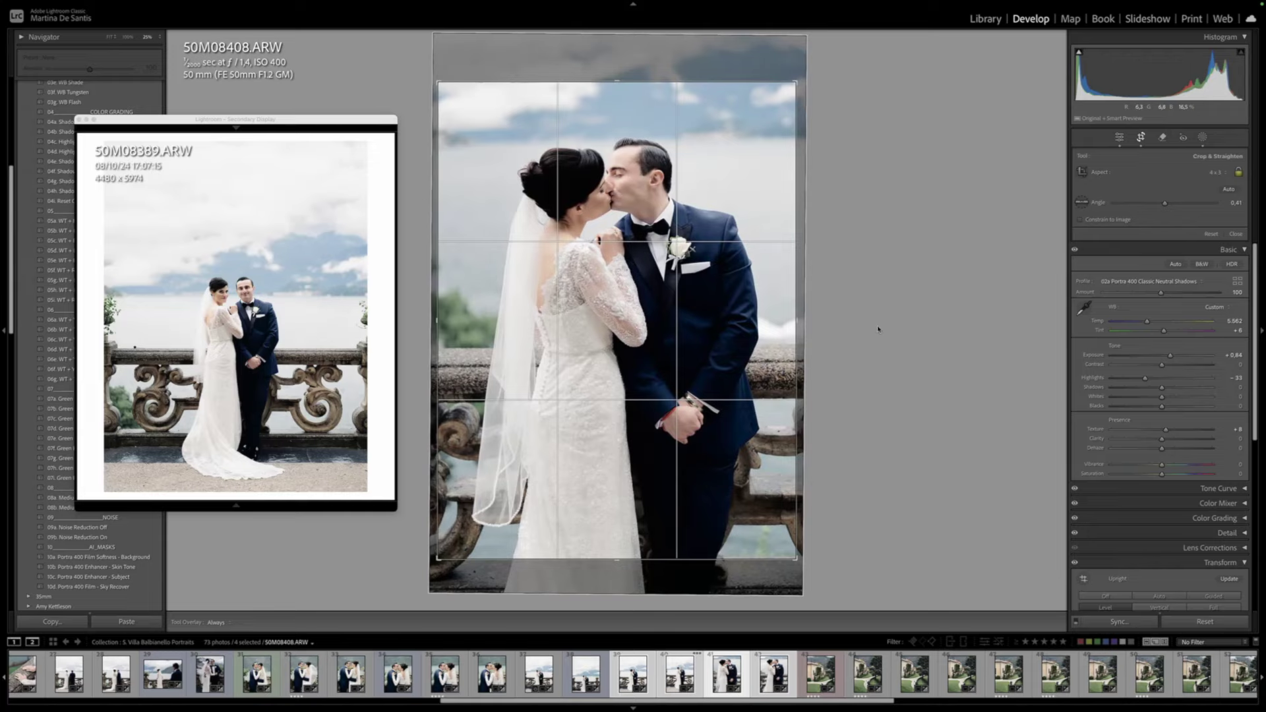
pyautogui.press('o')
pyautogui.press('Return')
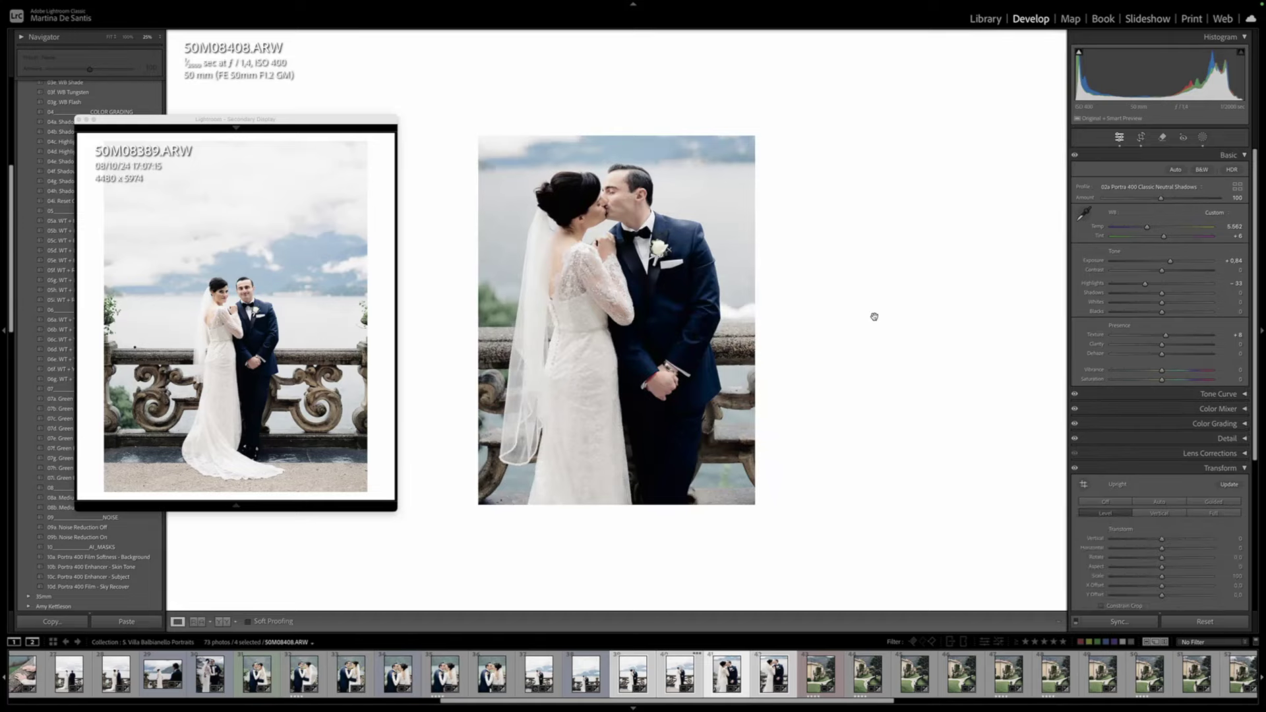
pyautogui.press('\\')
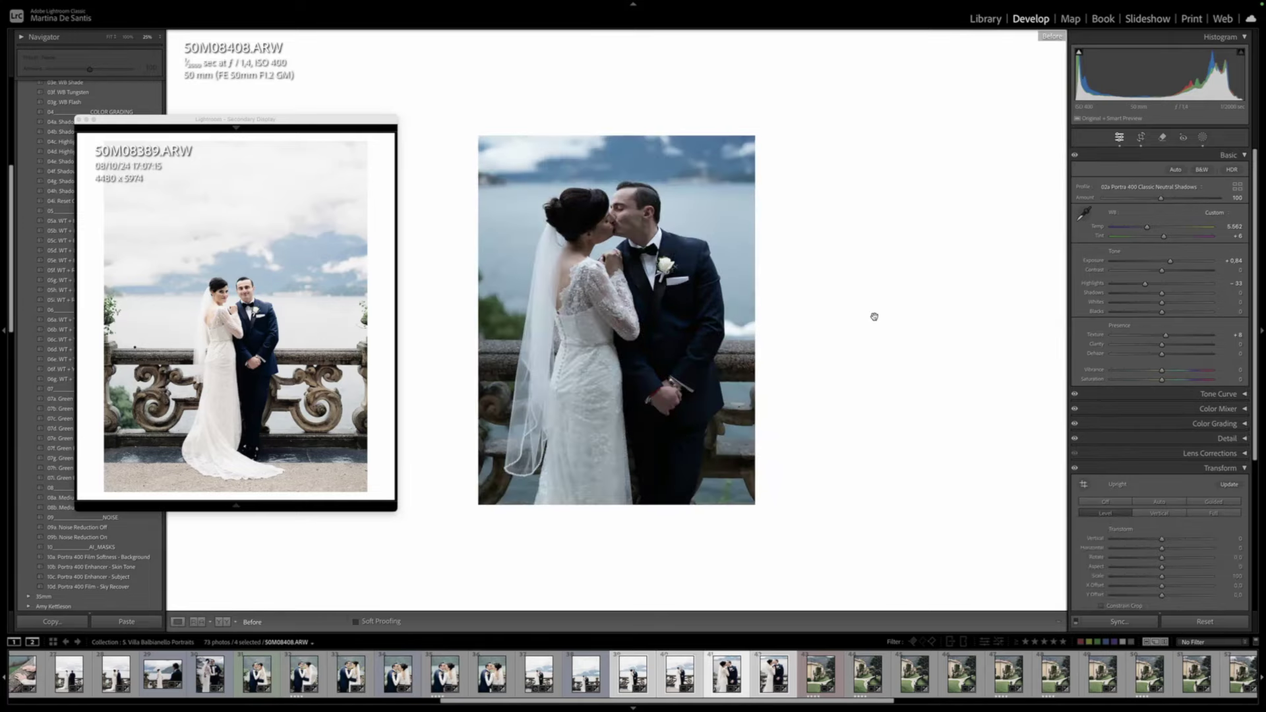
pyautogui.press('\\')
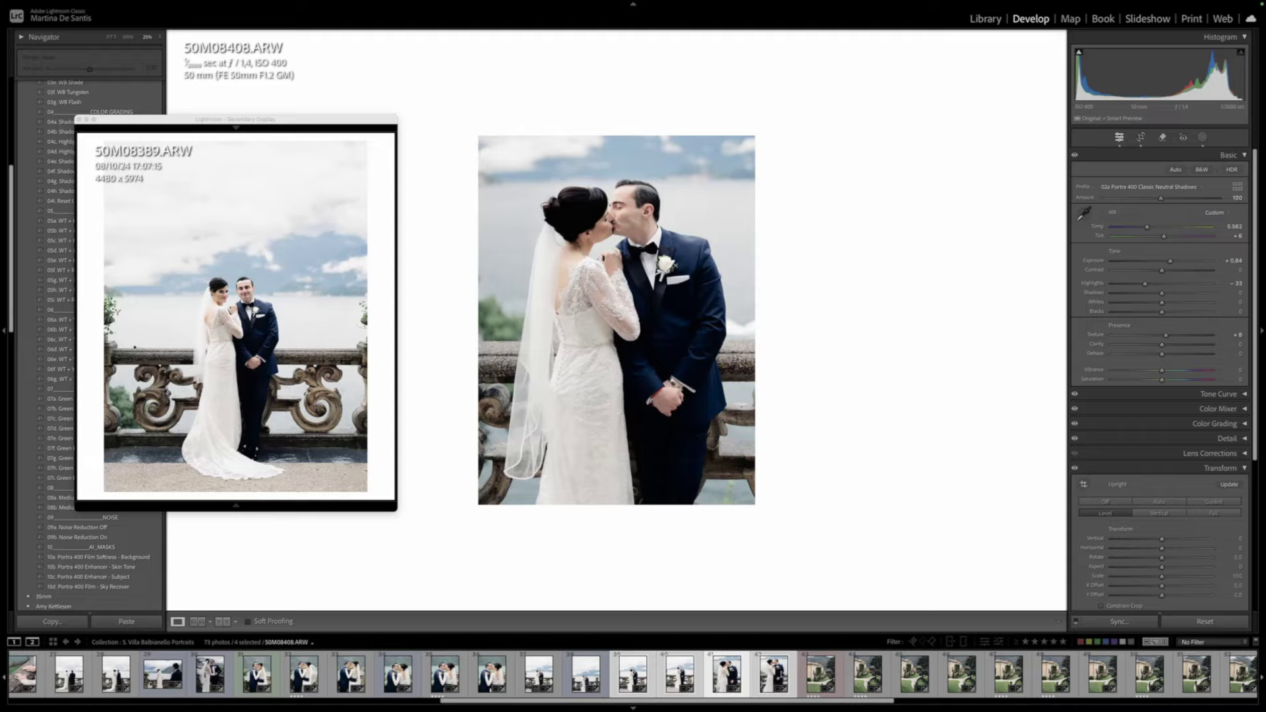
# Sync 50M08408's settings onto 50M08418
pyautogui.keyDown('shift'); pyautogui.click(784, 689); pyautogui.keyUp('shift')
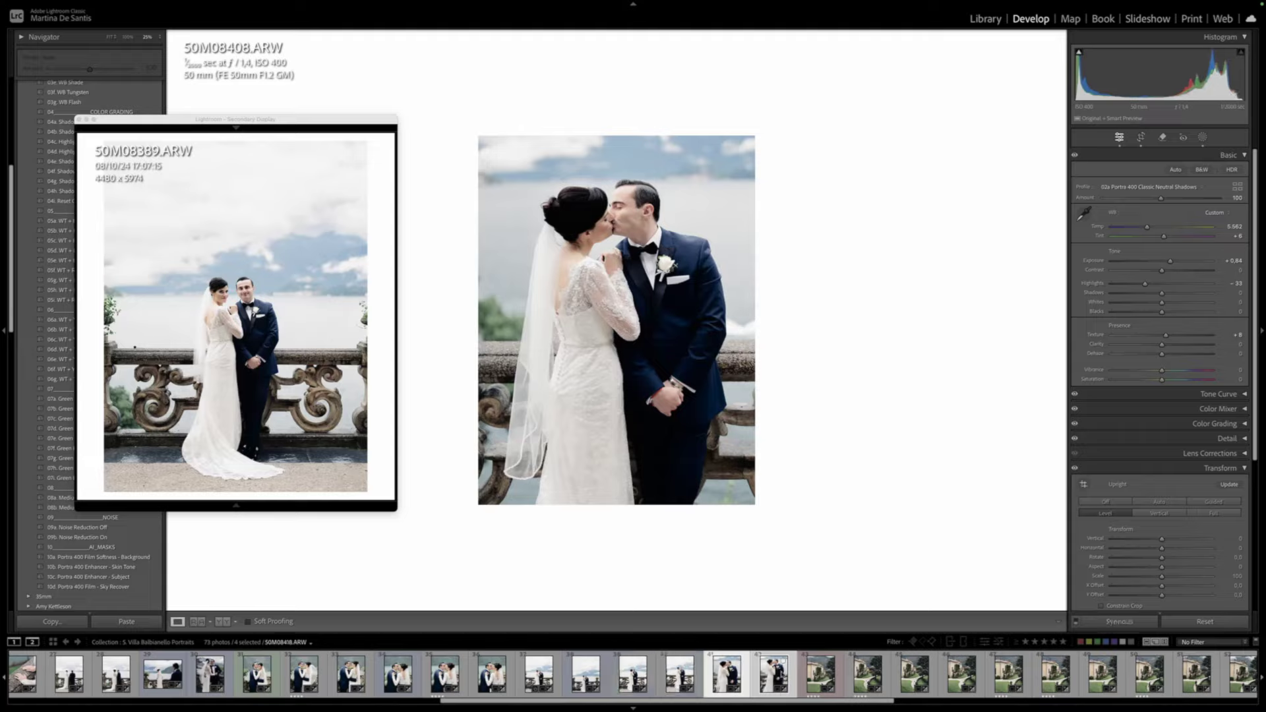
pyautogui.click(1119, 621)
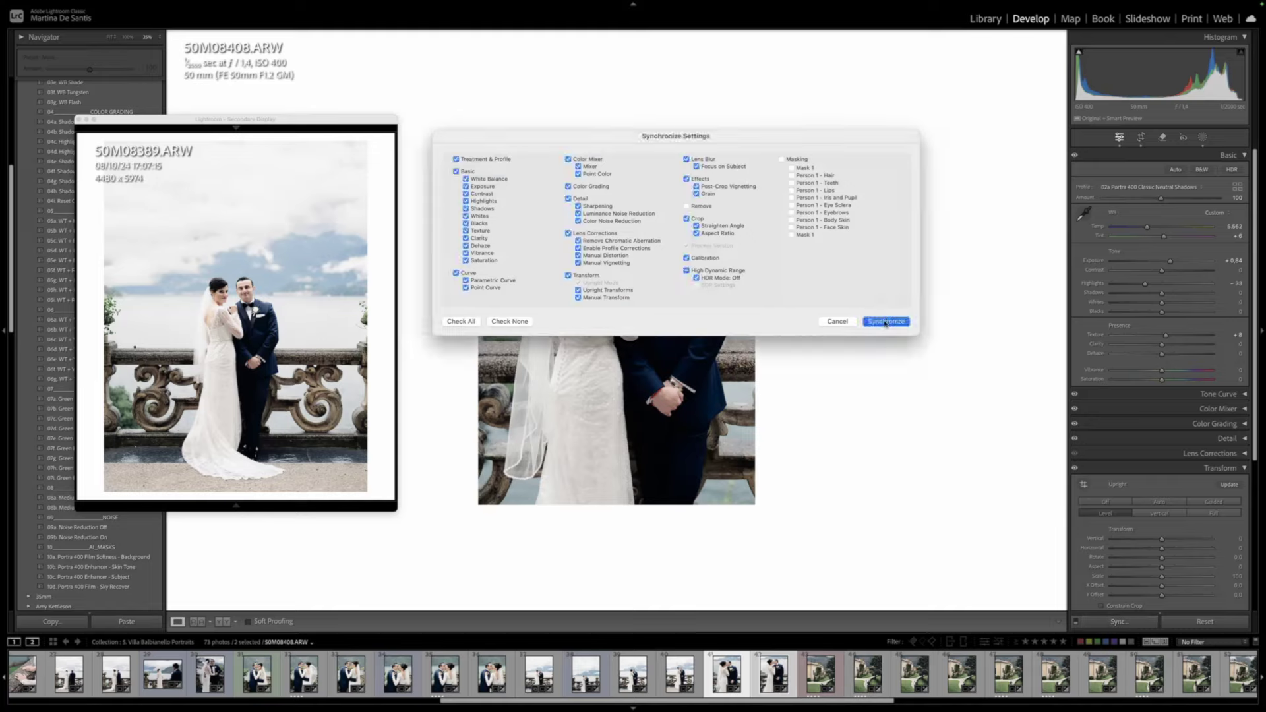
pyautogui.click(884, 319)
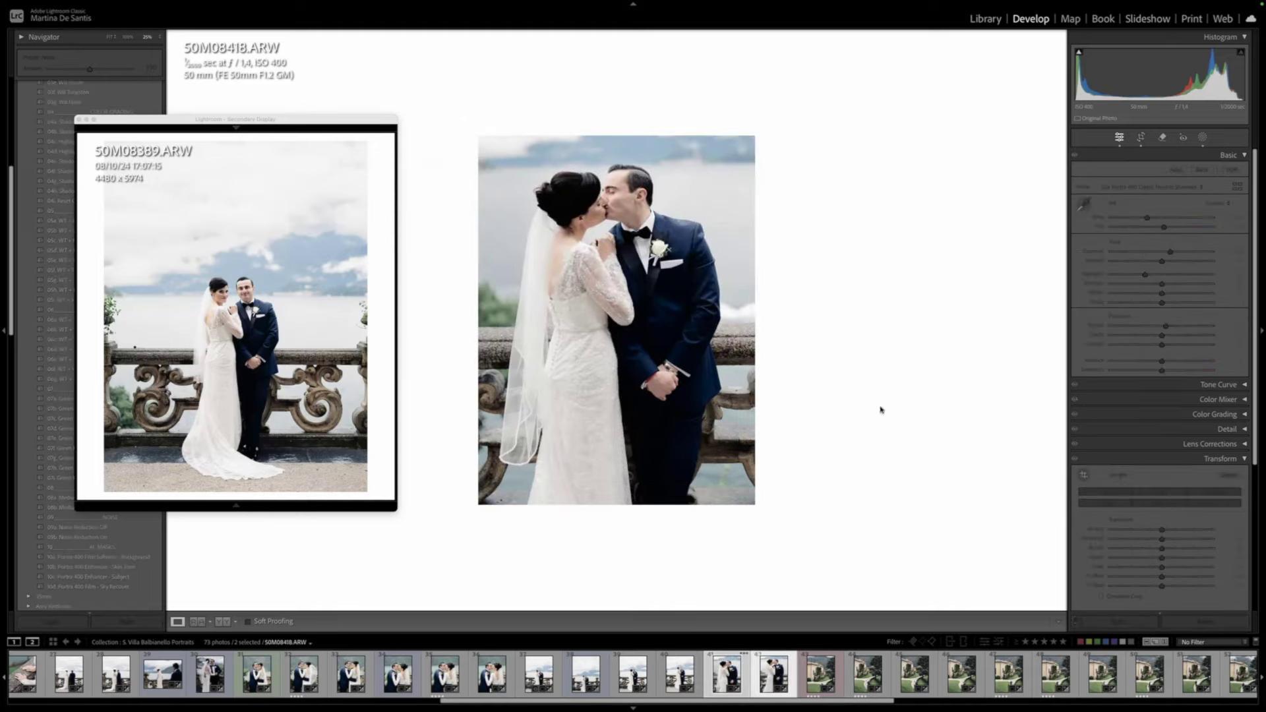
# Straighten 50M08418 to a 0.47° angle and lower the couple slightly in the crop
pyautogui.press('r')
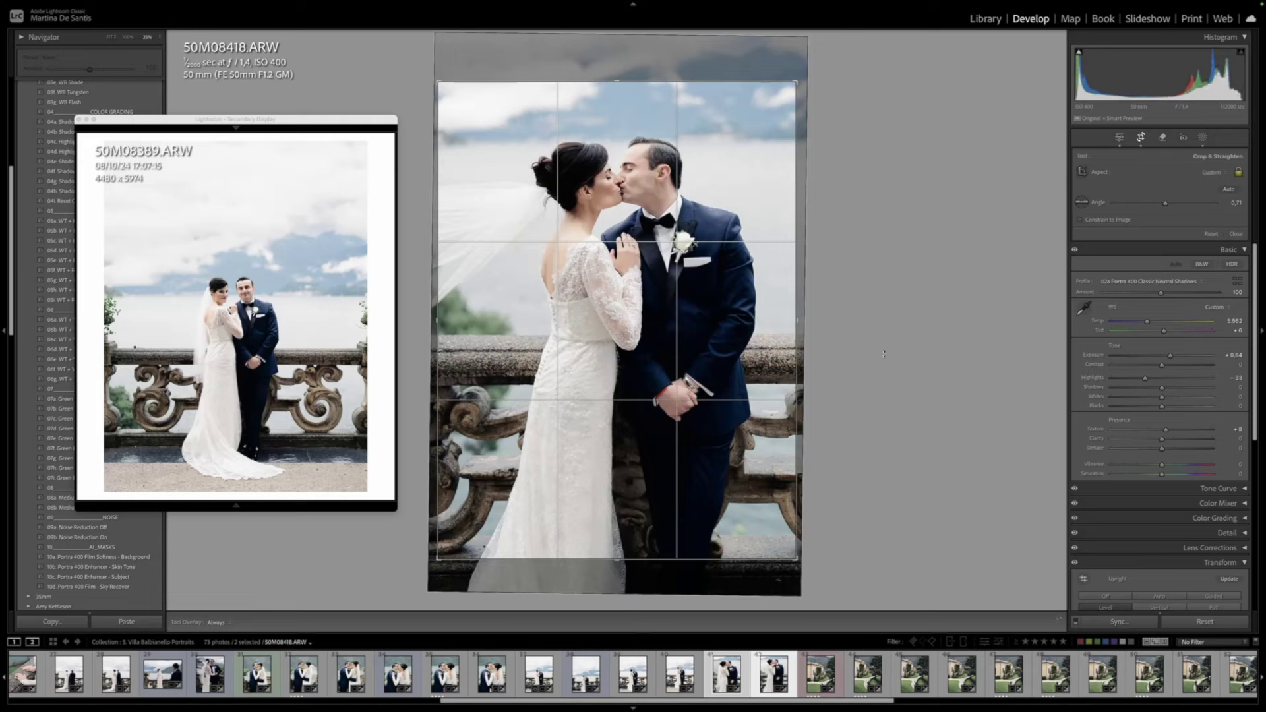
pyautogui.moveTo(883, 352); pyautogui.dragTo(887, 353)
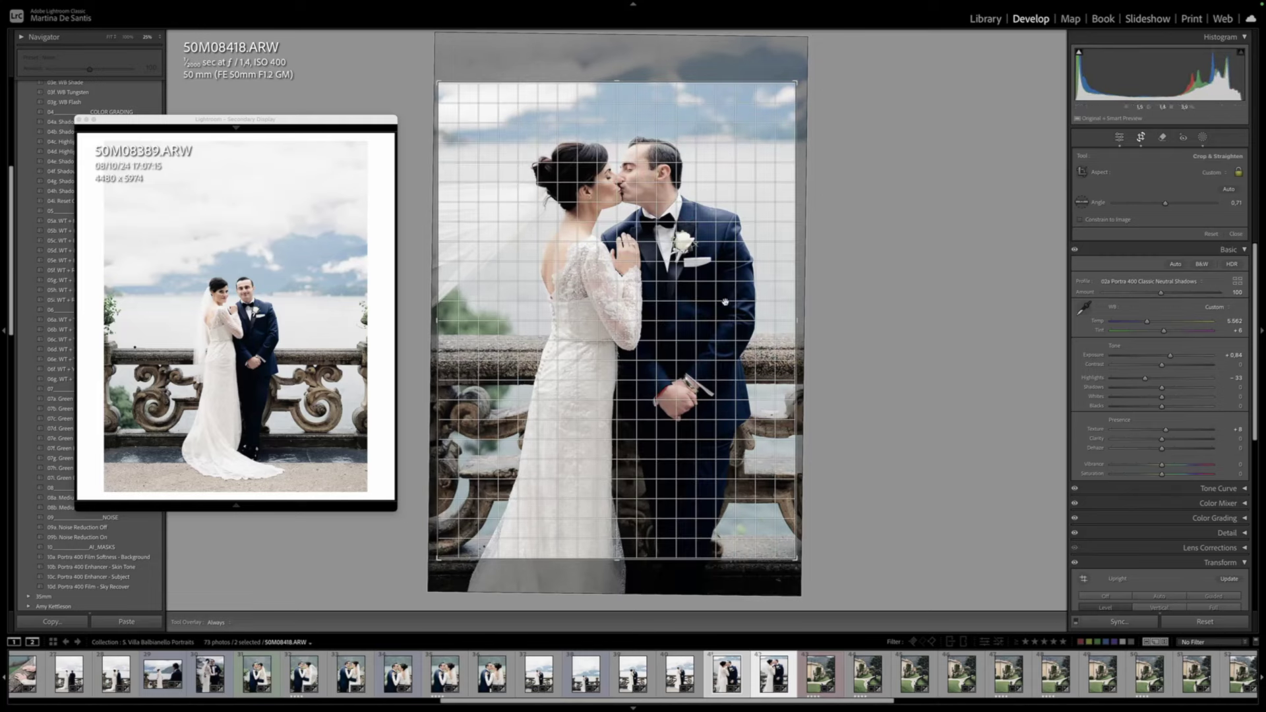
pyautogui.moveTo(858, 312); pyautogui.dragTo(857, 310)
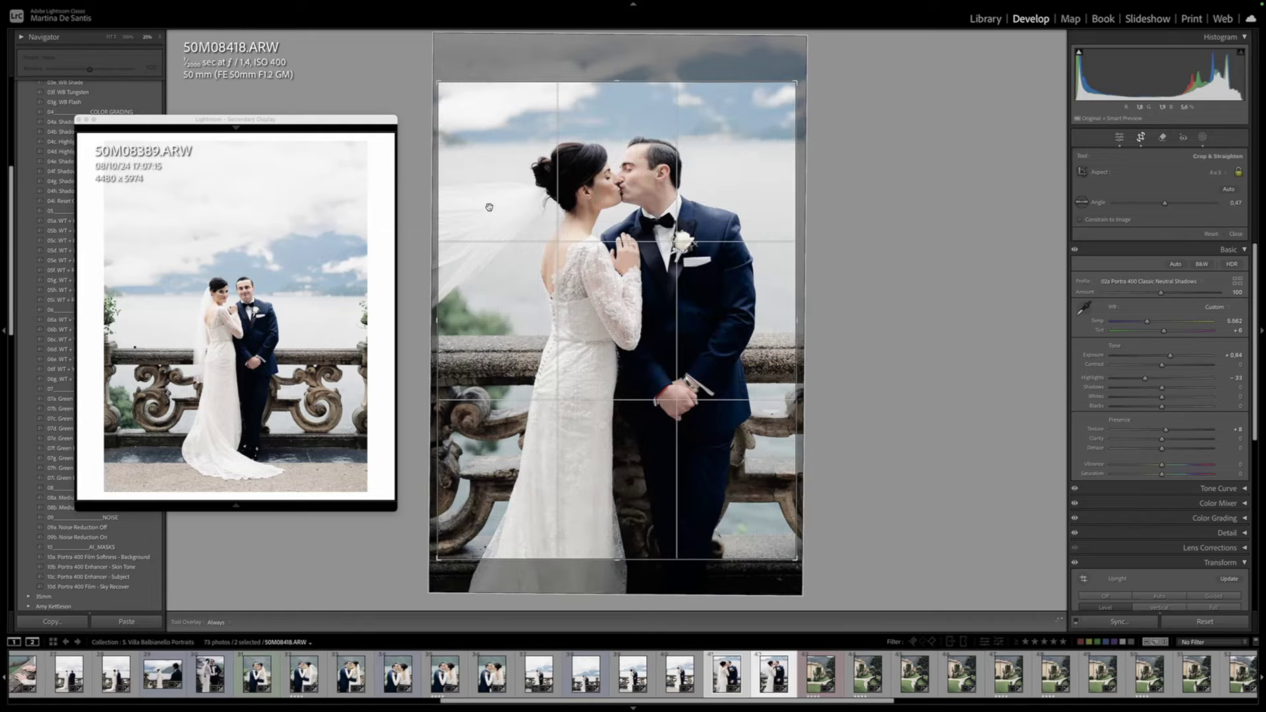
pyautogui.moveTo(489, 207); pyautogui.dragTo(490, 207)
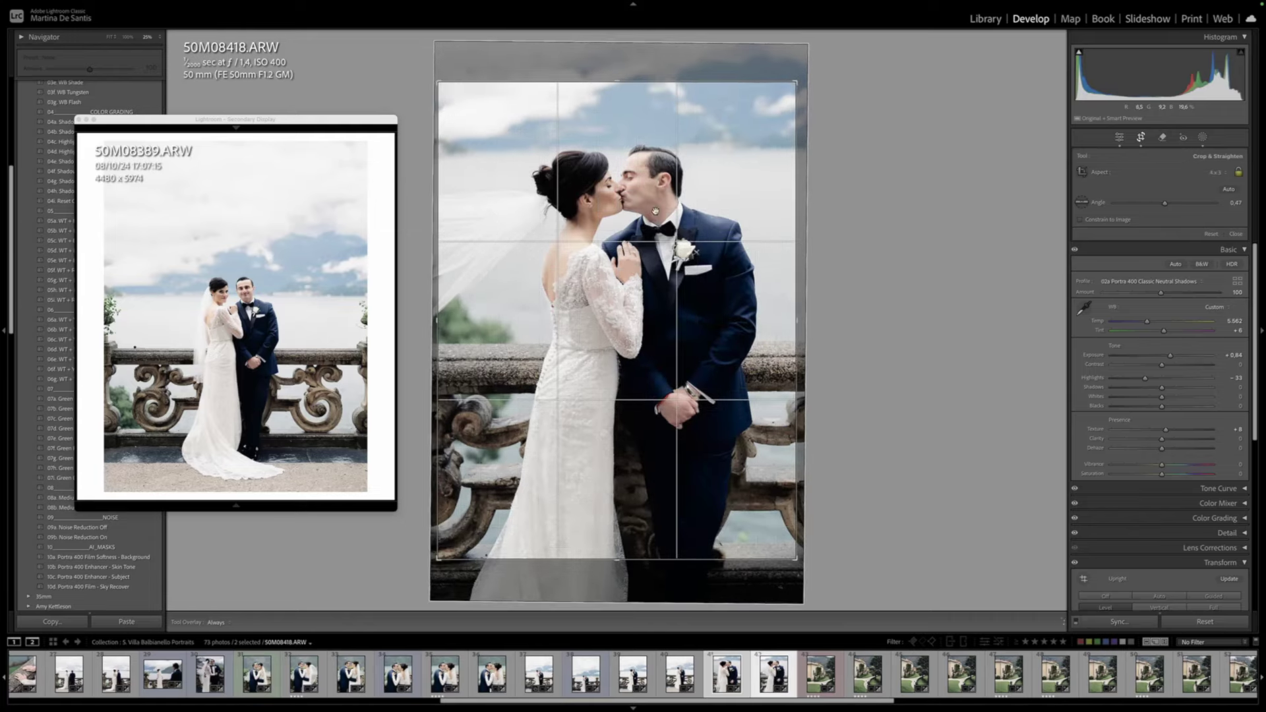
pyautogui.press('Return')
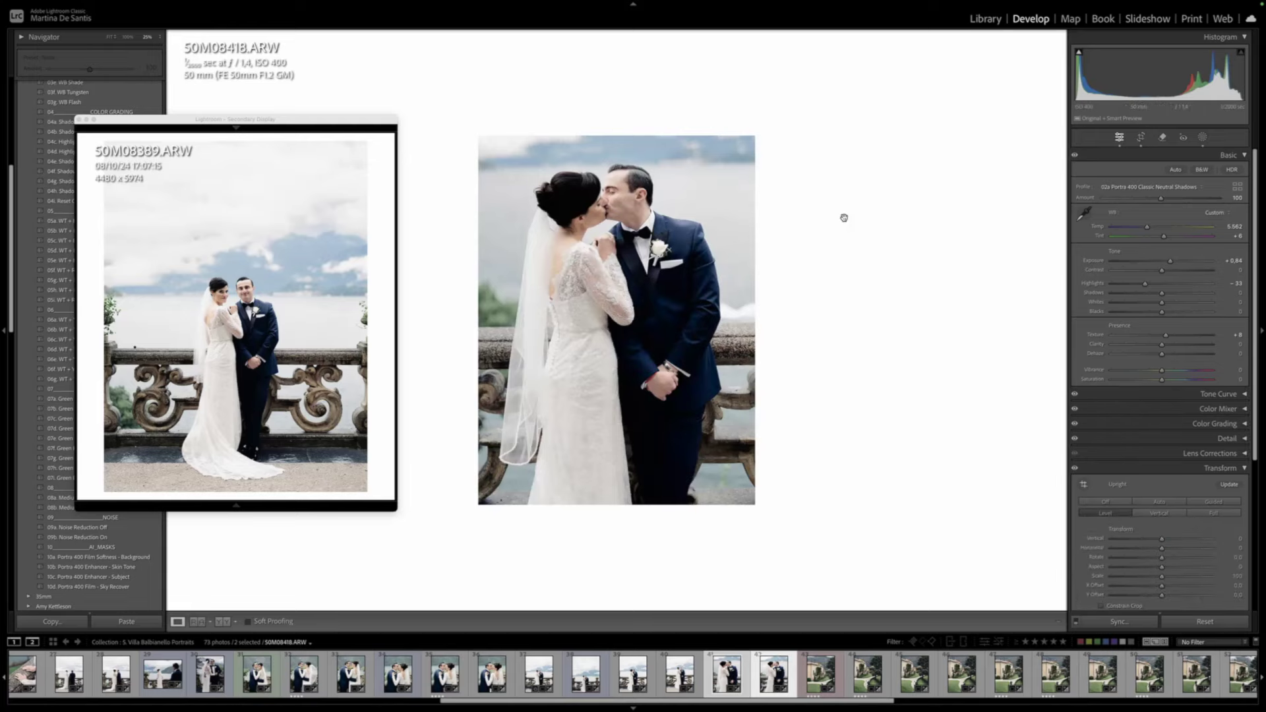
# Move 50M08418 further down in its crop, recommit, and advance to 50M08453
pyautogui.press('r')
pyautogui.moveTo(676, 231); pyautogui.dragTo(675, 239)
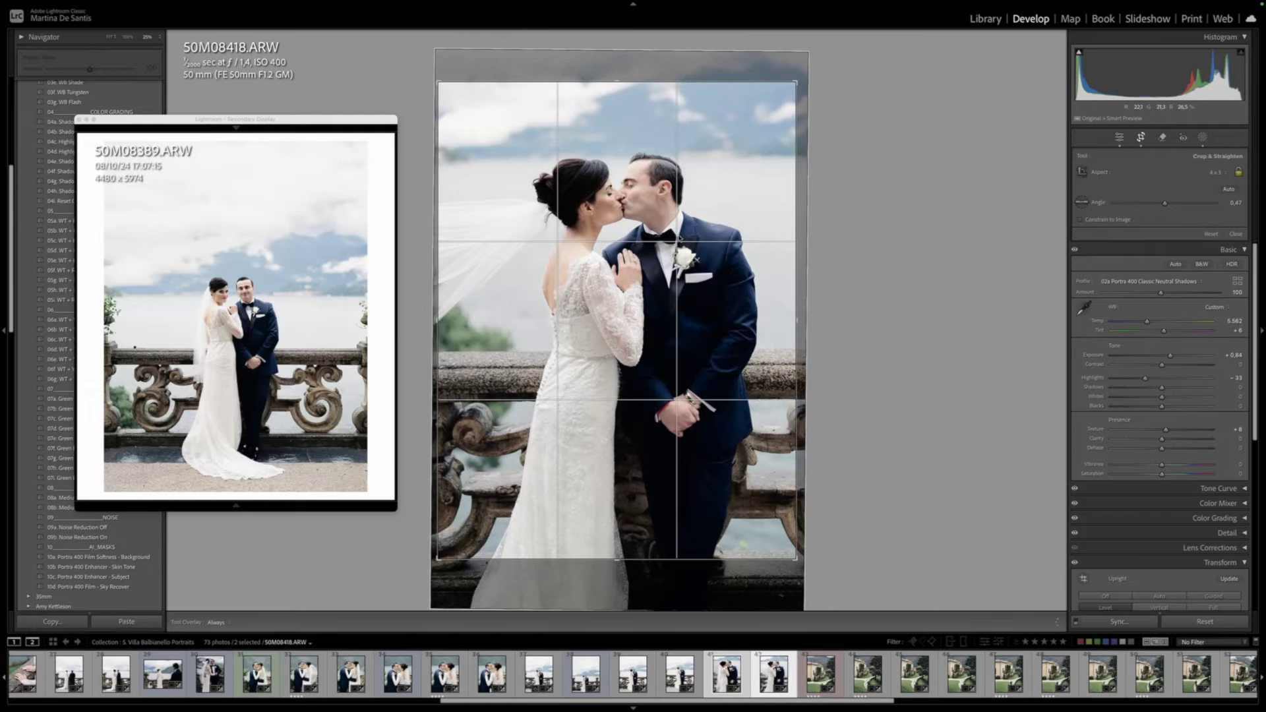
pyautogui.press('Return')
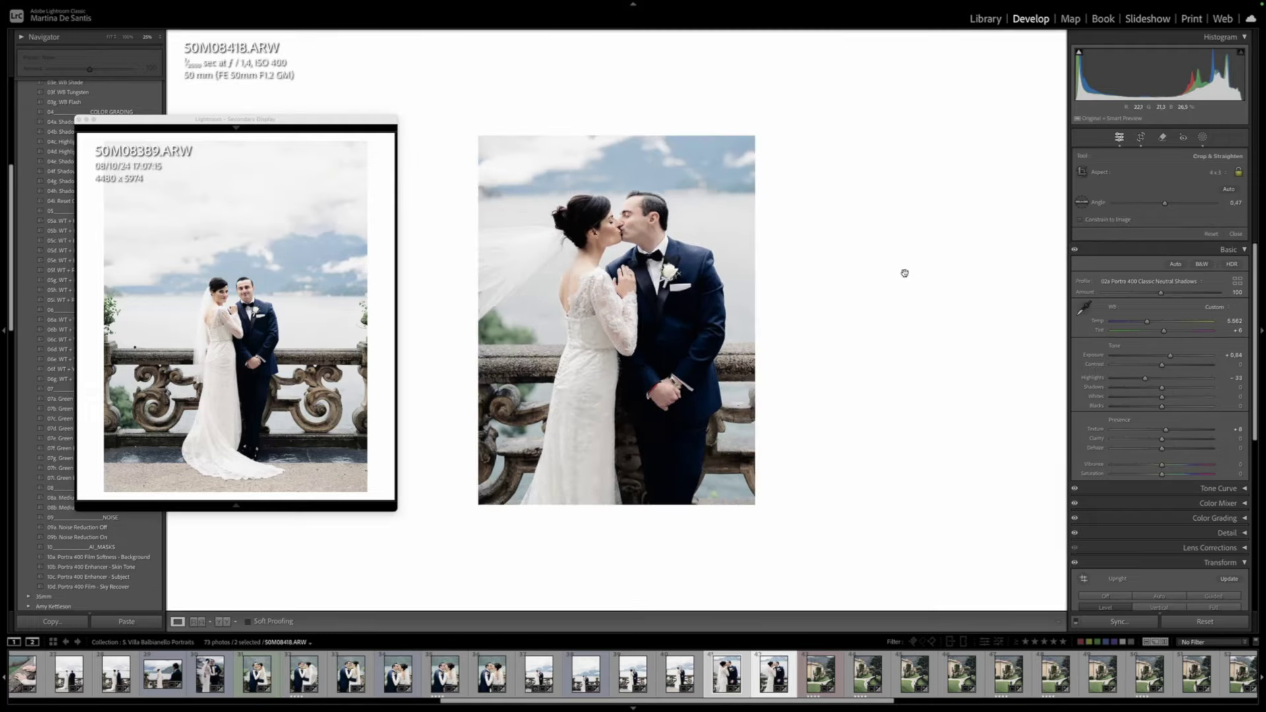
pyautogui.press('Right')
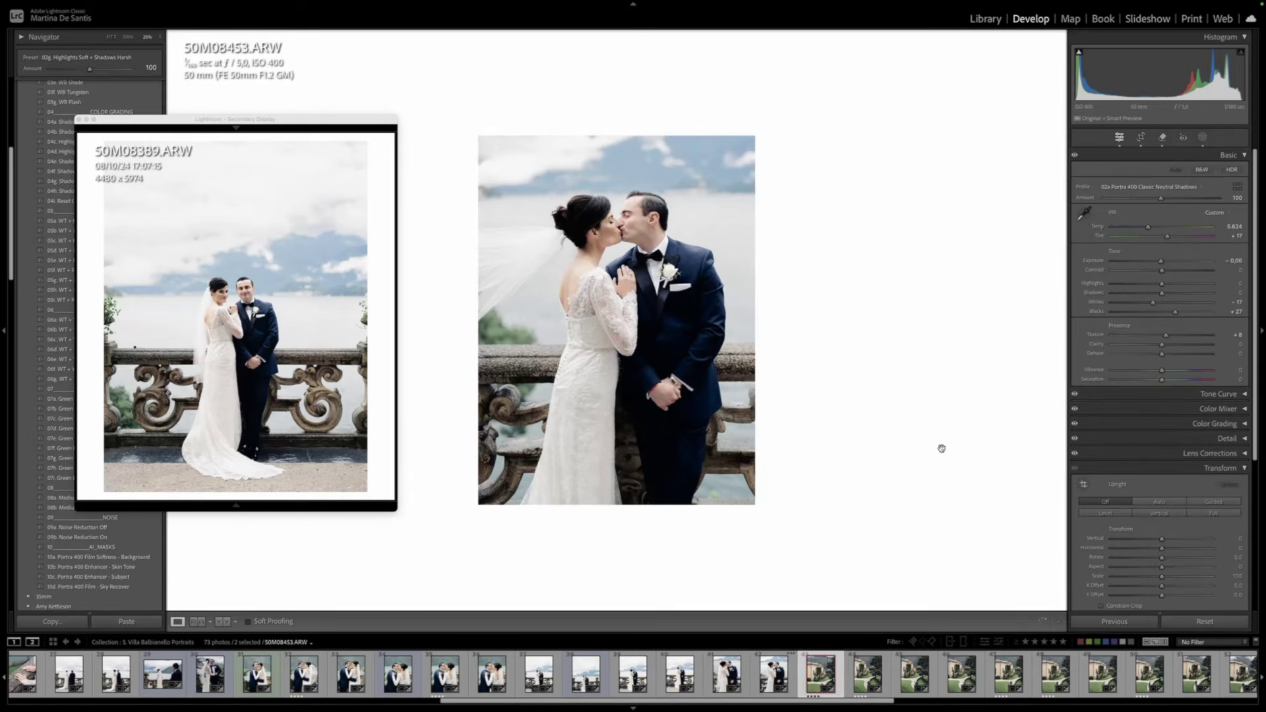
# Pin 50M08453 as reference, then apply Upright Level to garden shot 50M08435
pyautogui.press('super+shift+Return')
pyautogui.press('Left')
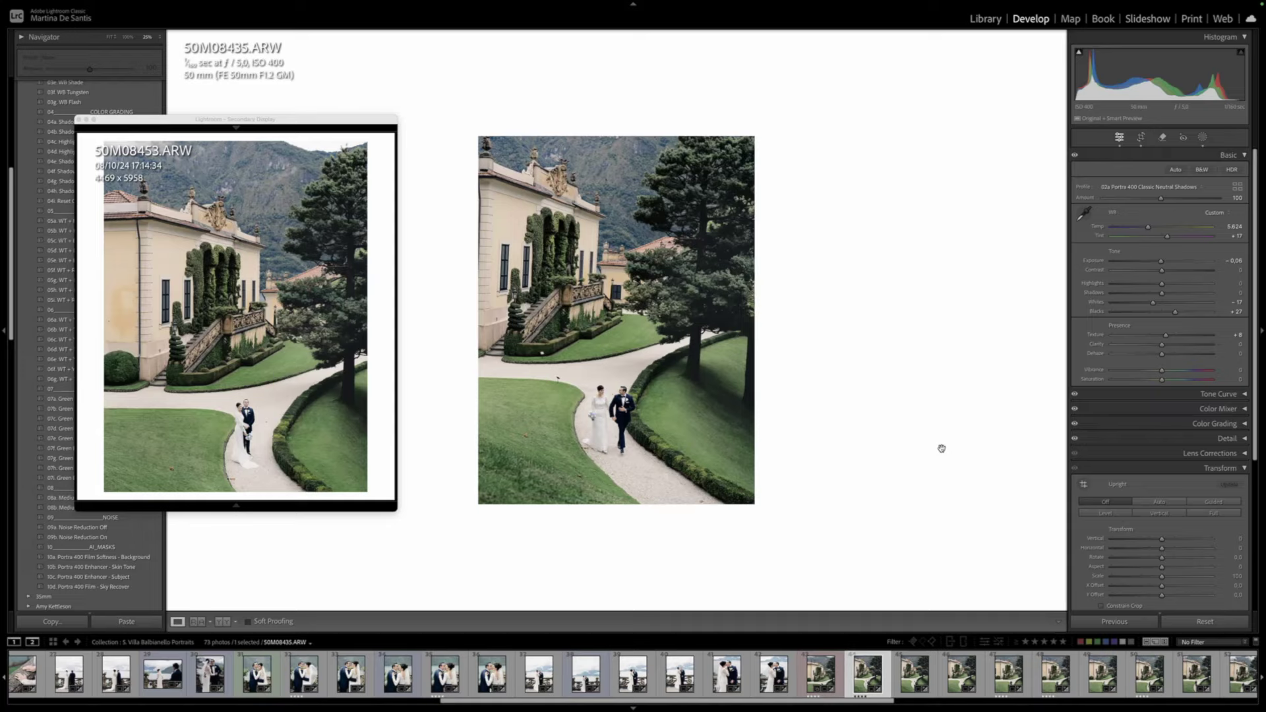
pyautogui.click(1105, 513)
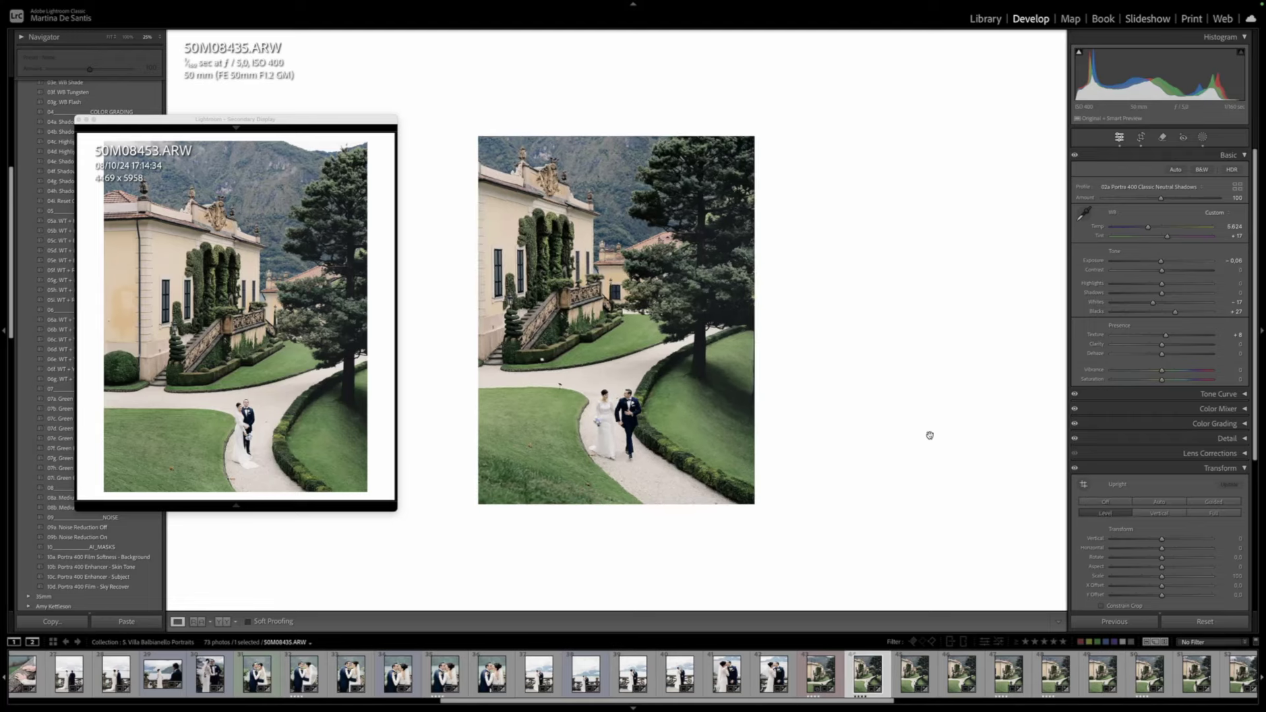
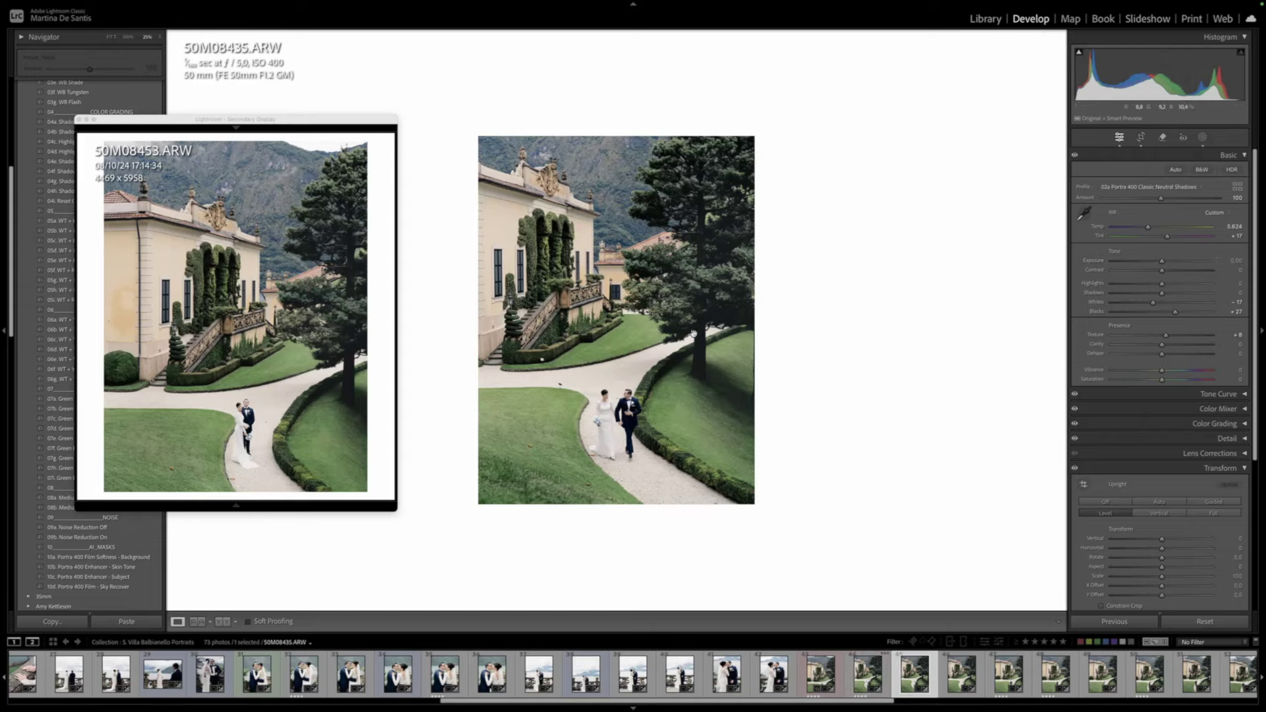
# Go to photo 50M08436, raise its exposure to +0.12, and select it with the next seven photos
pyautogui.press('Right')
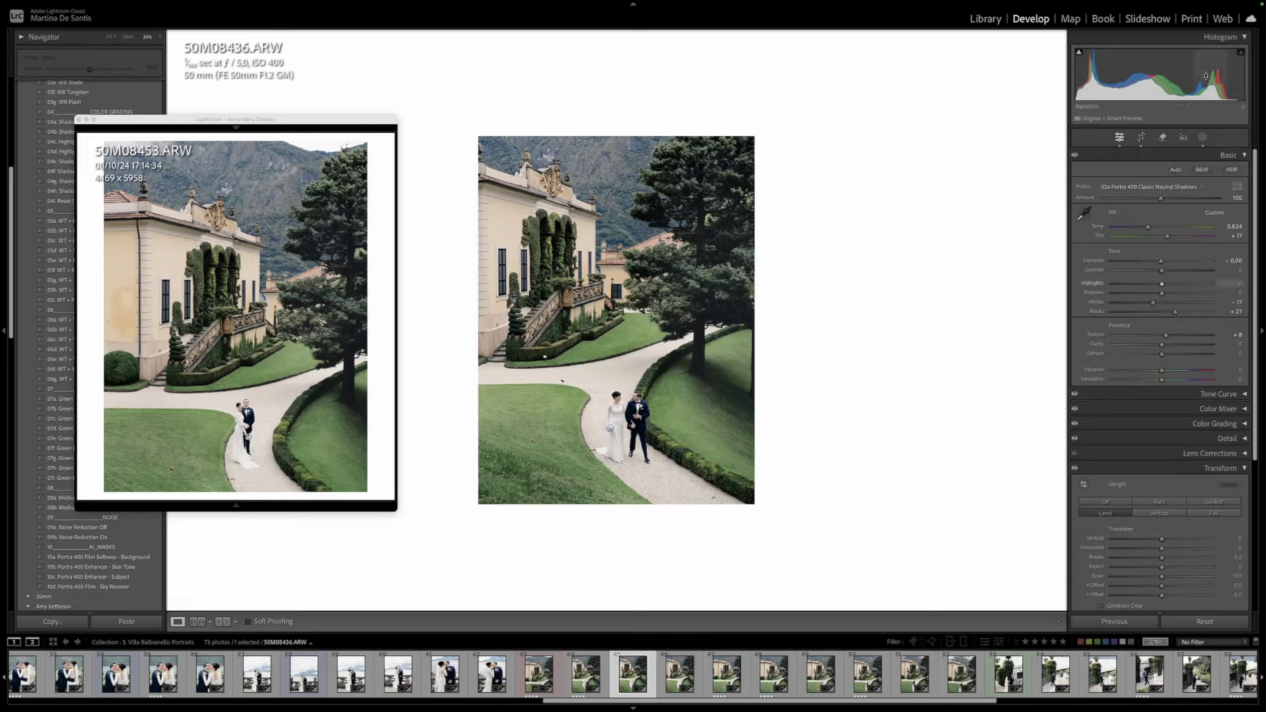
pyautogui.moveTo(1151, 78); pyautogui.dragTo(1155, 78)
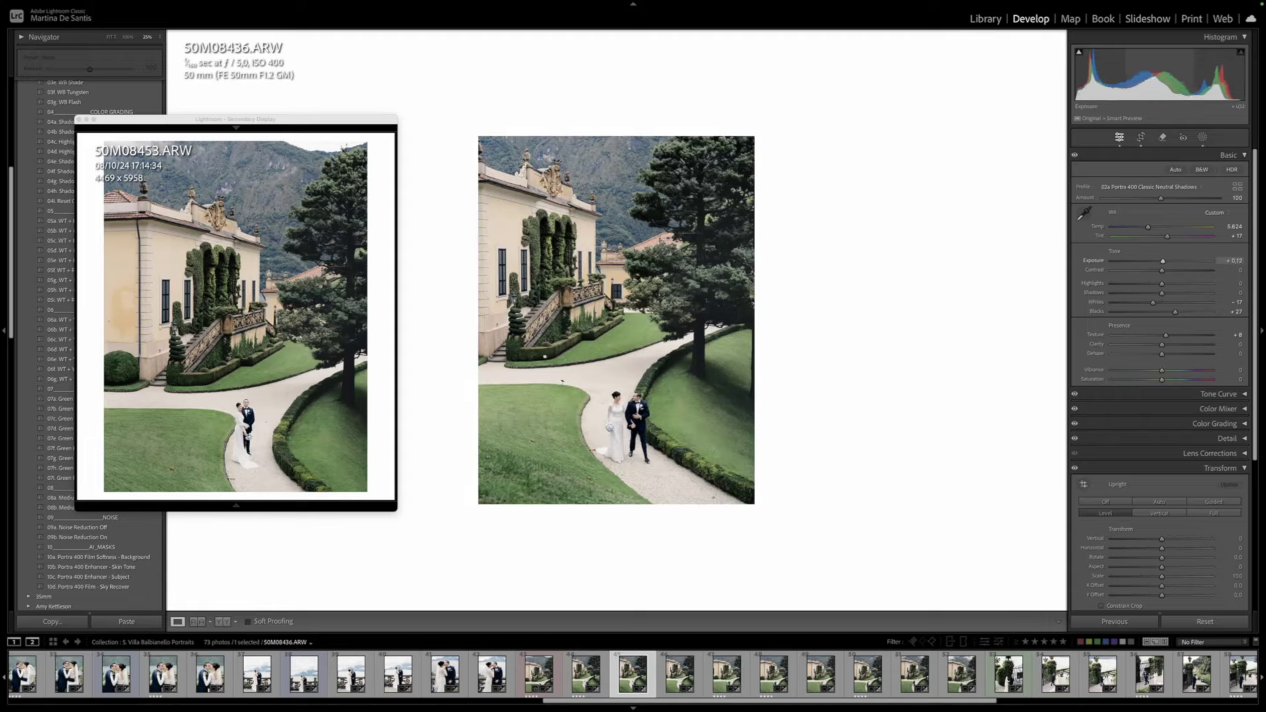
pyautogui.keyDown('shift'); pyautogui.click(973, 678); pyautogui.keyUp('shift')
# Synchronize 50M08436's settings, with Masking unchecked, across all eight selected photos
pyautogui.click(1088, 626)
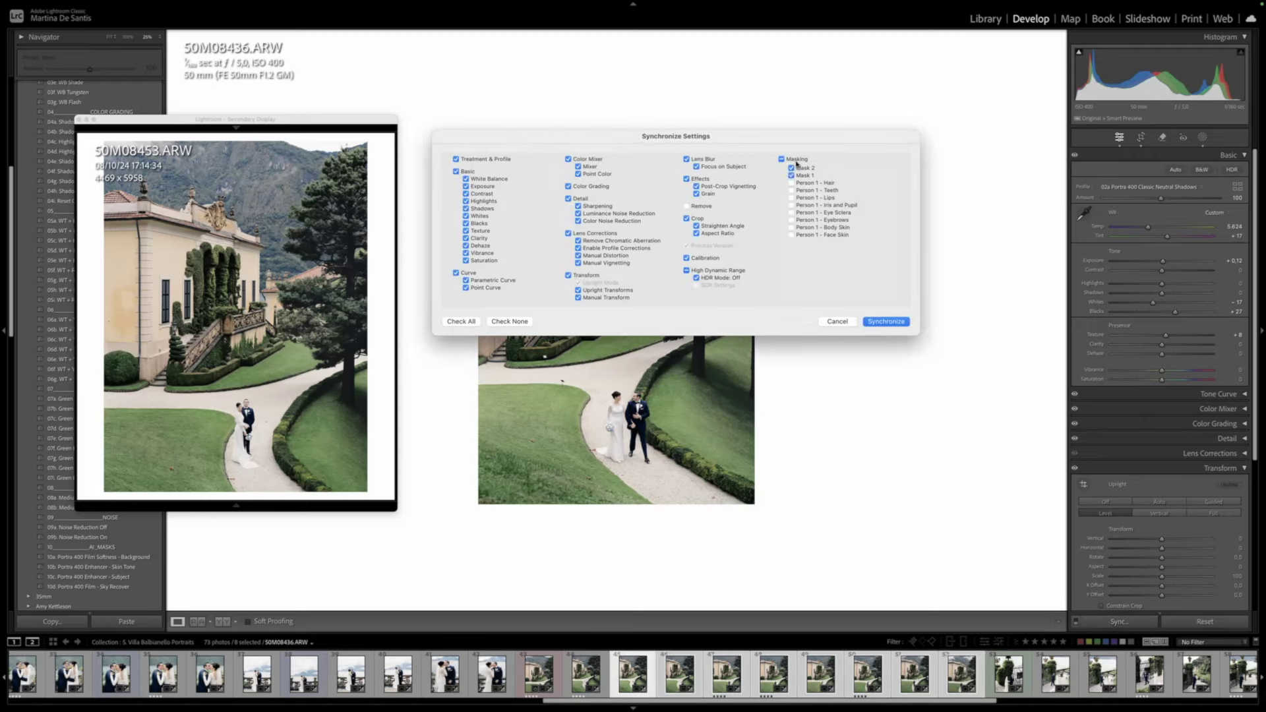
pyautogui.click(781, 159)
pyautogui.click(878, 321)
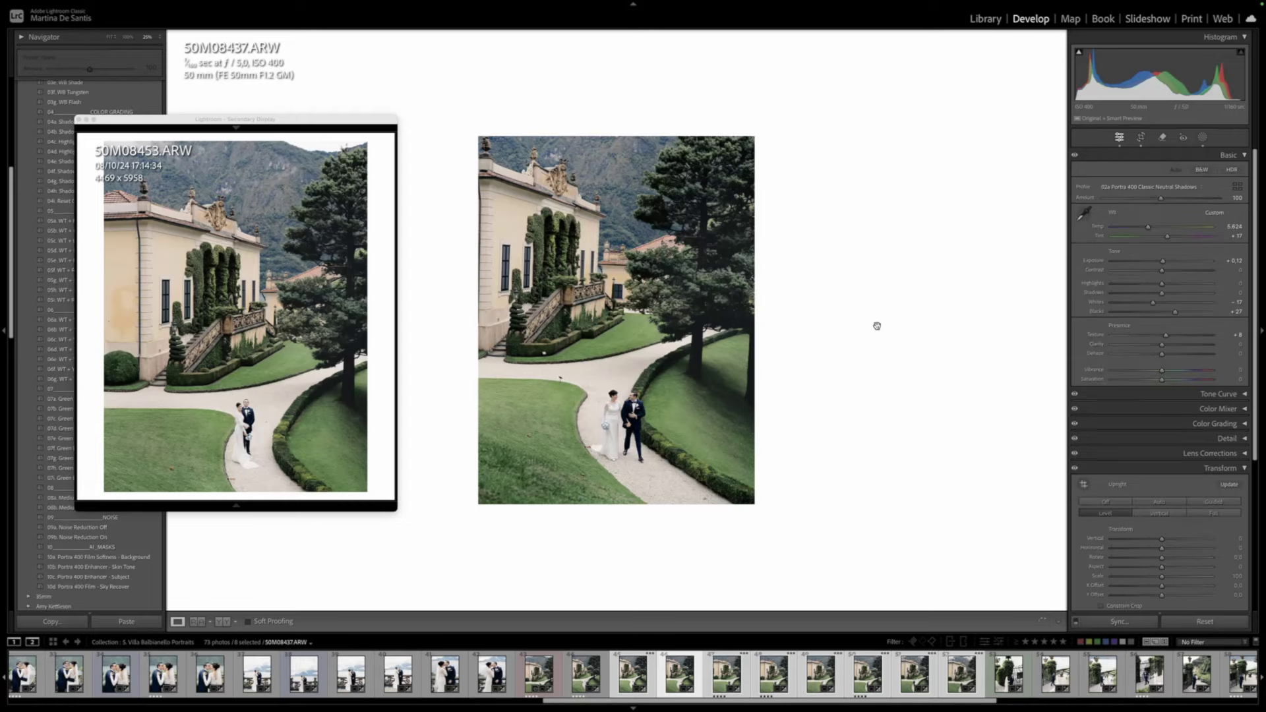
# Rotate 50M08437 to a 1.33° straighten angle, commit the crop, and advance to 50M08443
pyautogui.press('r')
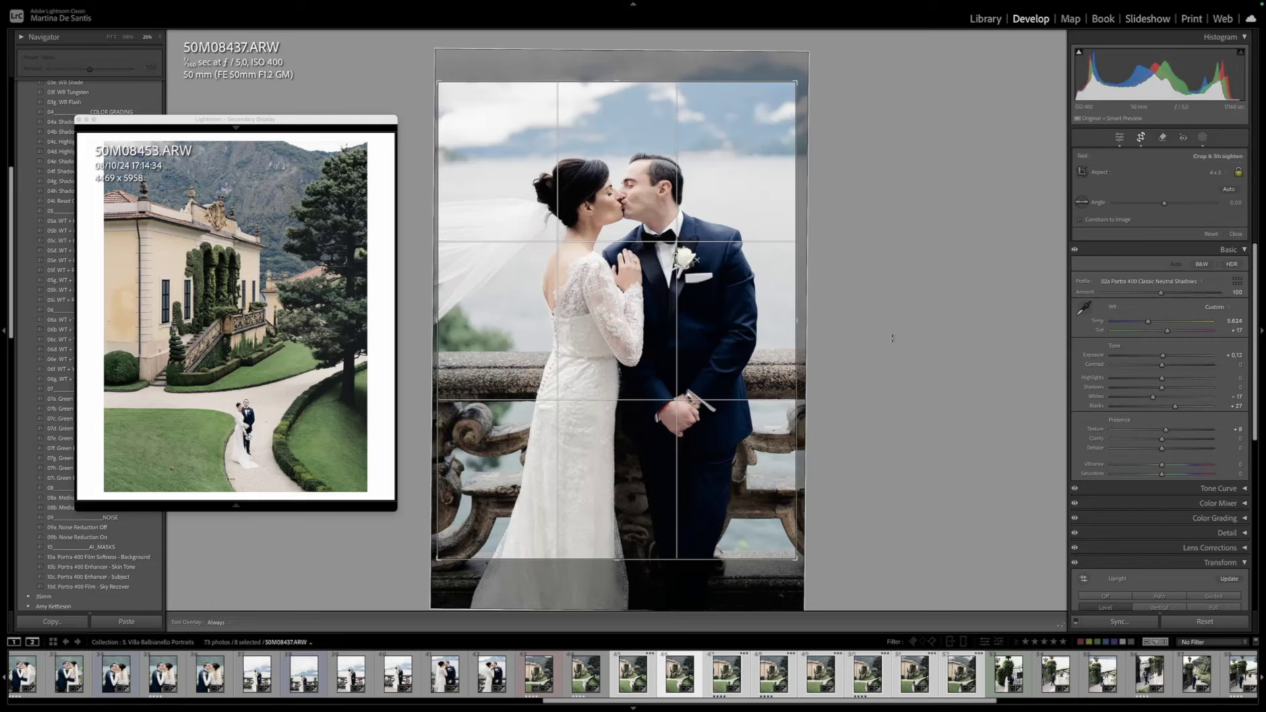
pyautogui.moveTo(895, 317); pyautogui.dragTo(895, 317)
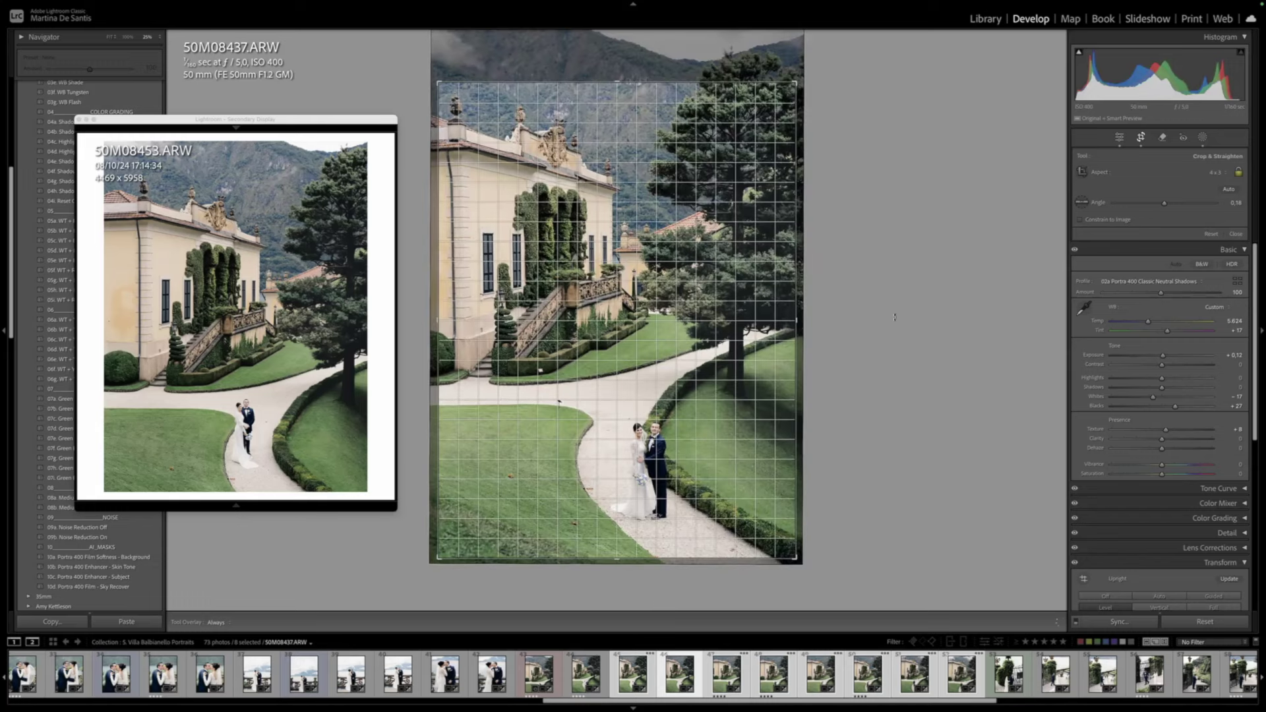
pyautogui.press('Return')
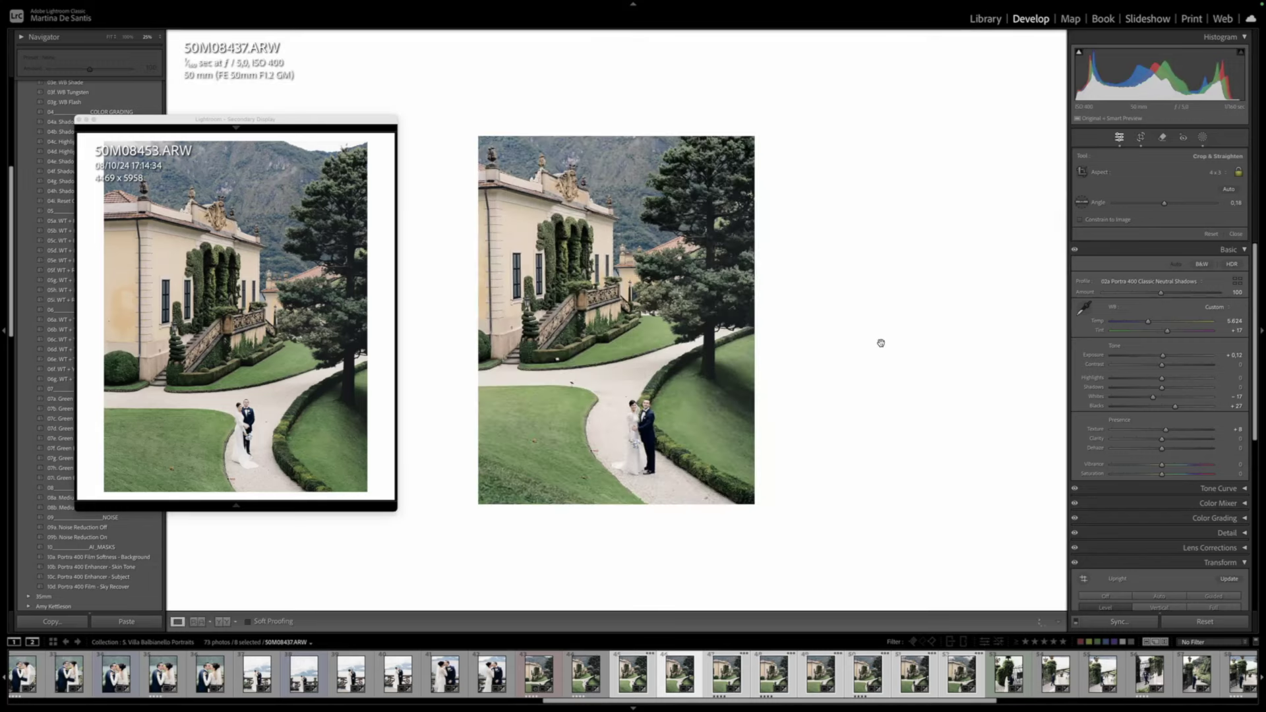
pyautogui.press('r')
pyautogui.moveTo(883, 323); pyautogui.dragTo(883, 329)
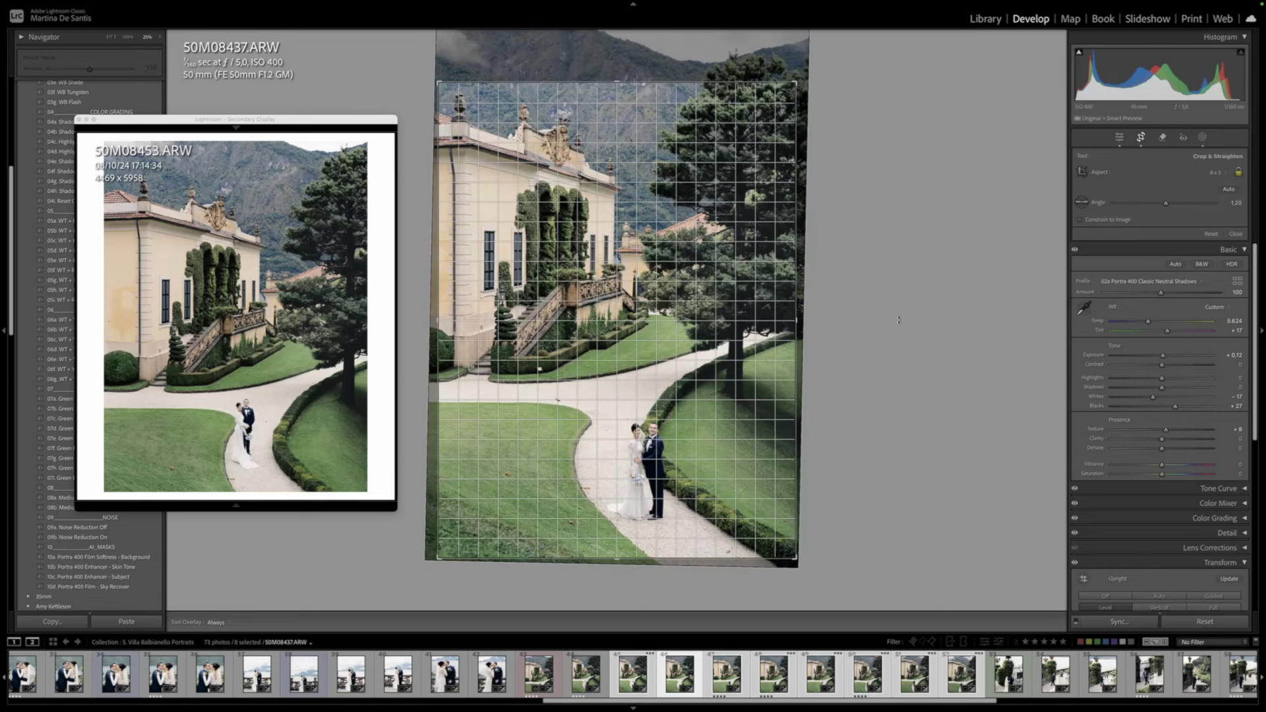
pyautogui.moveTo(899, 321); pyautogui.dragTo(898, 322)
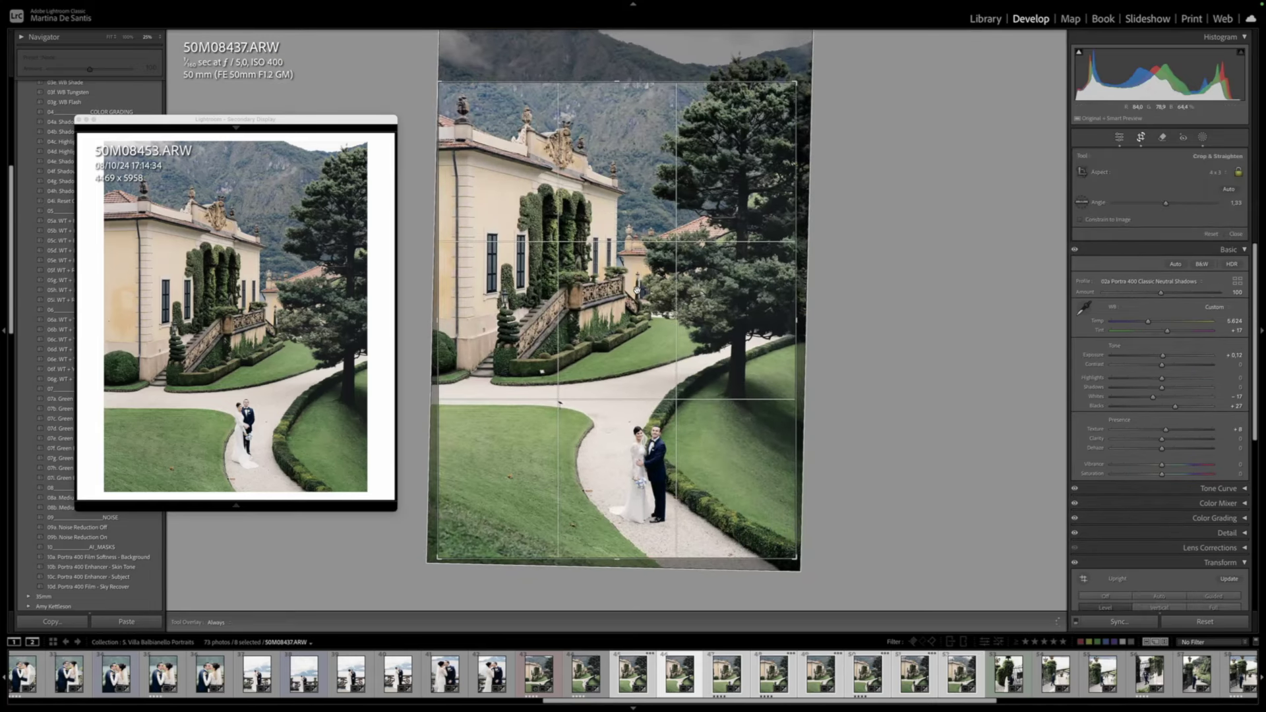
pyautogui.press('Return')
pyautogui.press('Right')
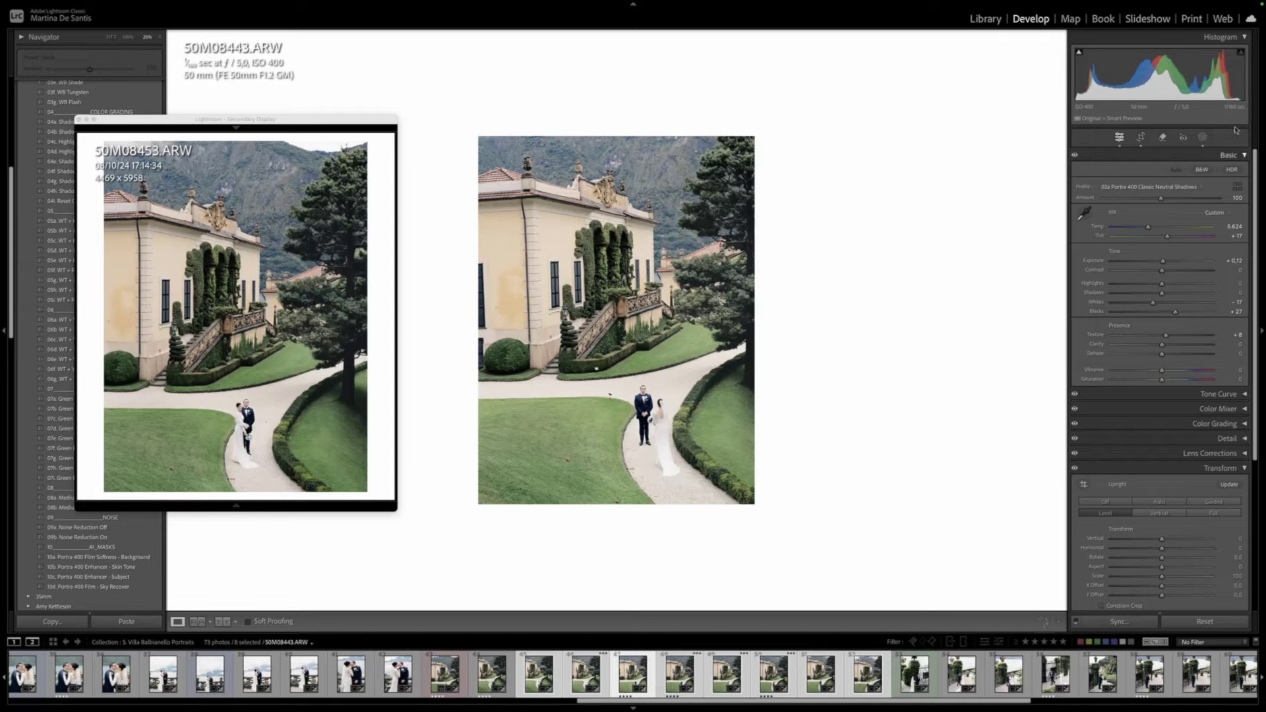
# Straighten 50M08443 to about 1.61°, reposition it within the crop, commit, and advance to 50M08446
pyautogui.click(1202, 139)
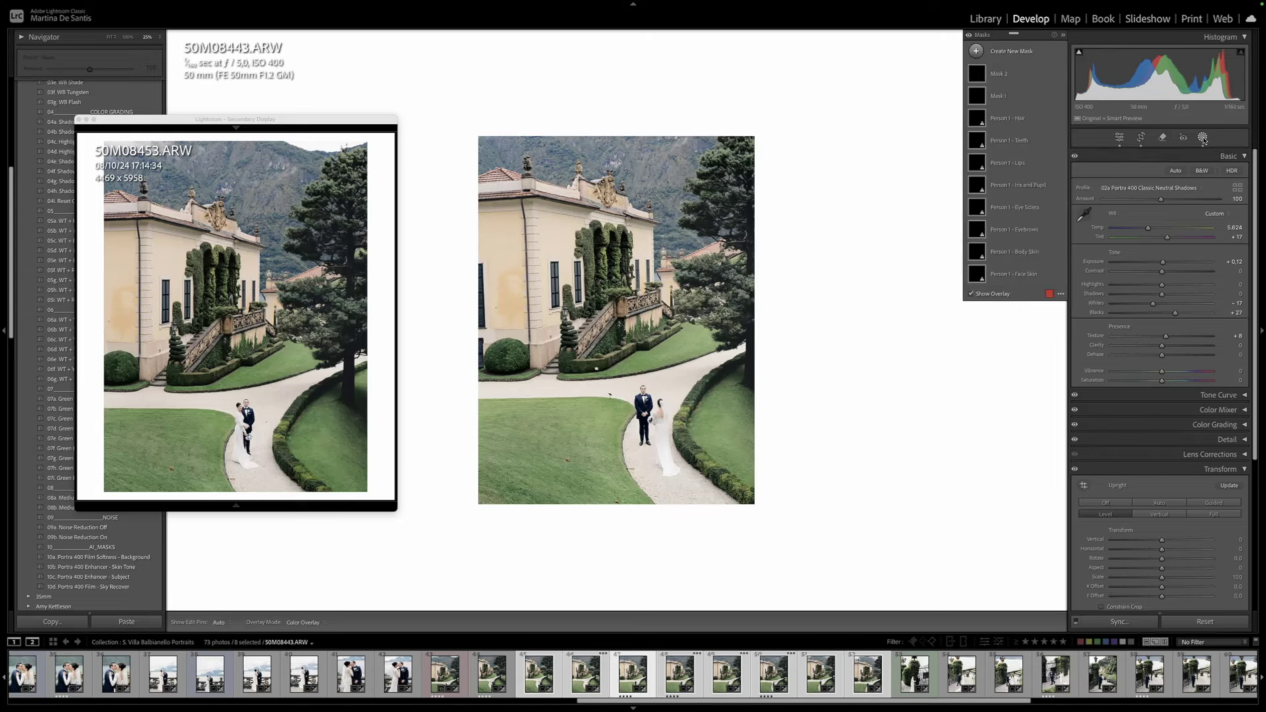
pyautogui.press('r')
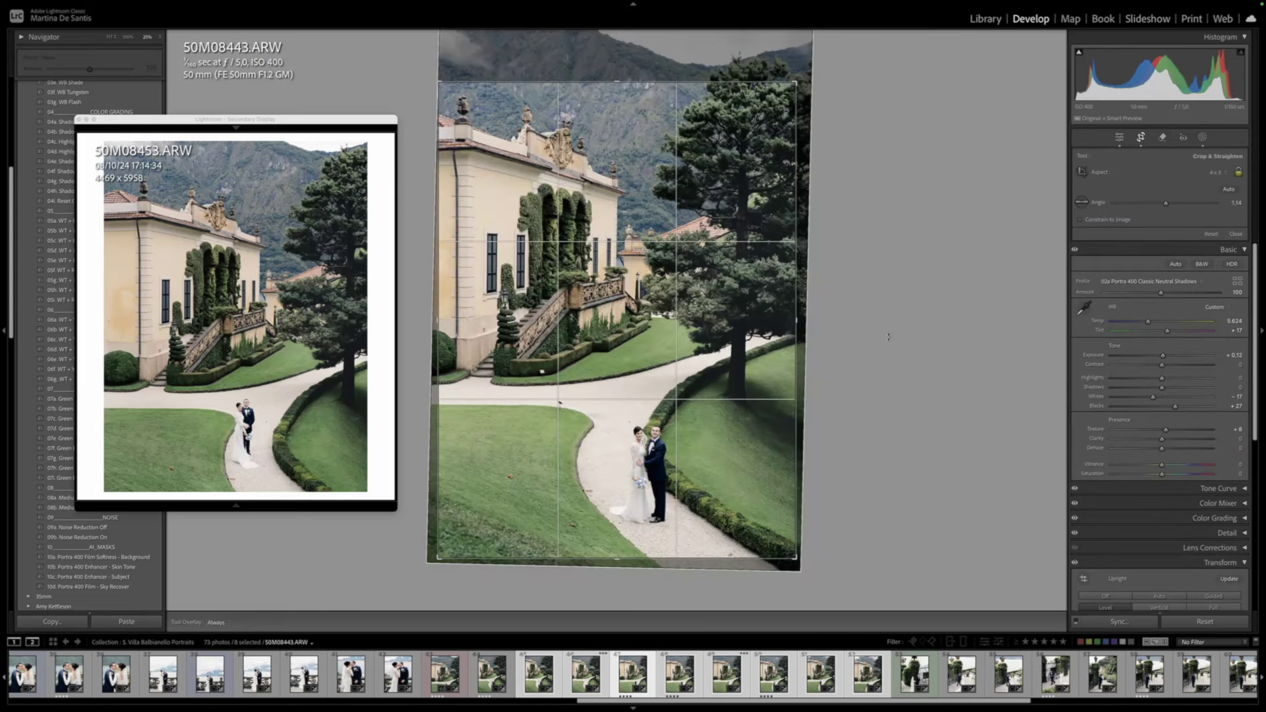
pyautogui.moveTo(888, 337); pyautogui.dragTo(888, 339)
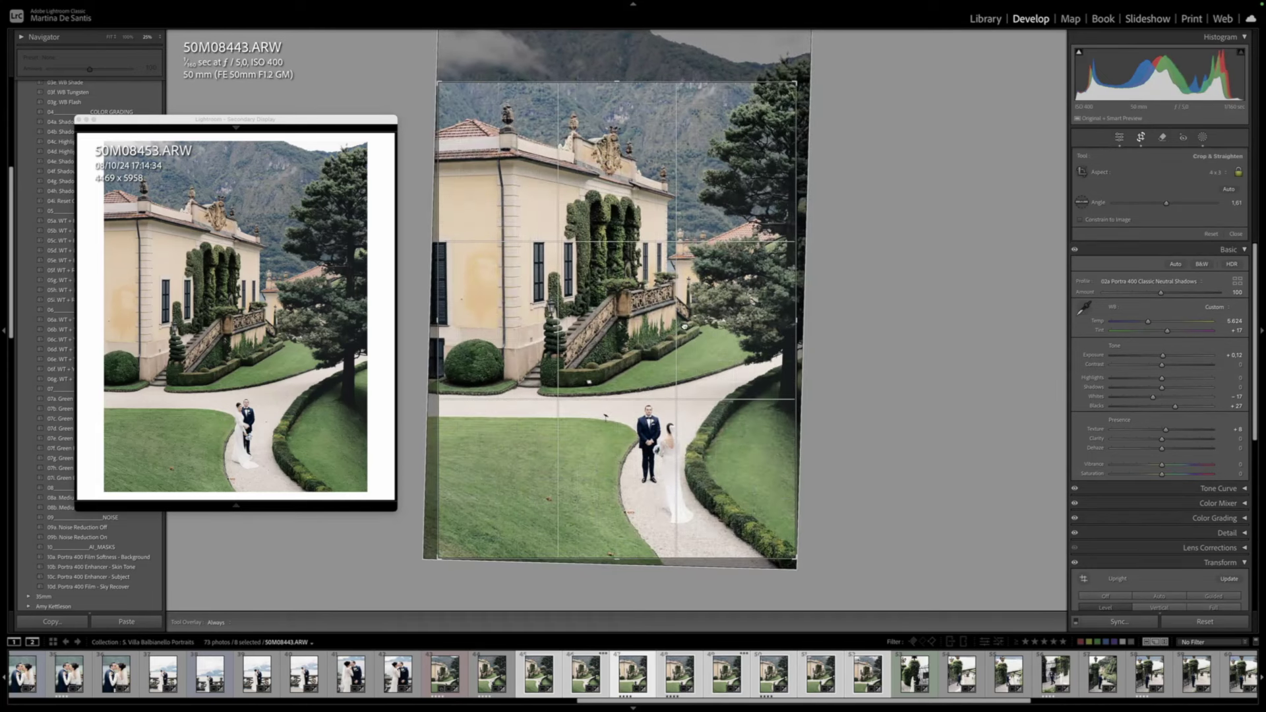
pyautogui.moveTo(686, 325); pyautogui.dragTo(691, 327)
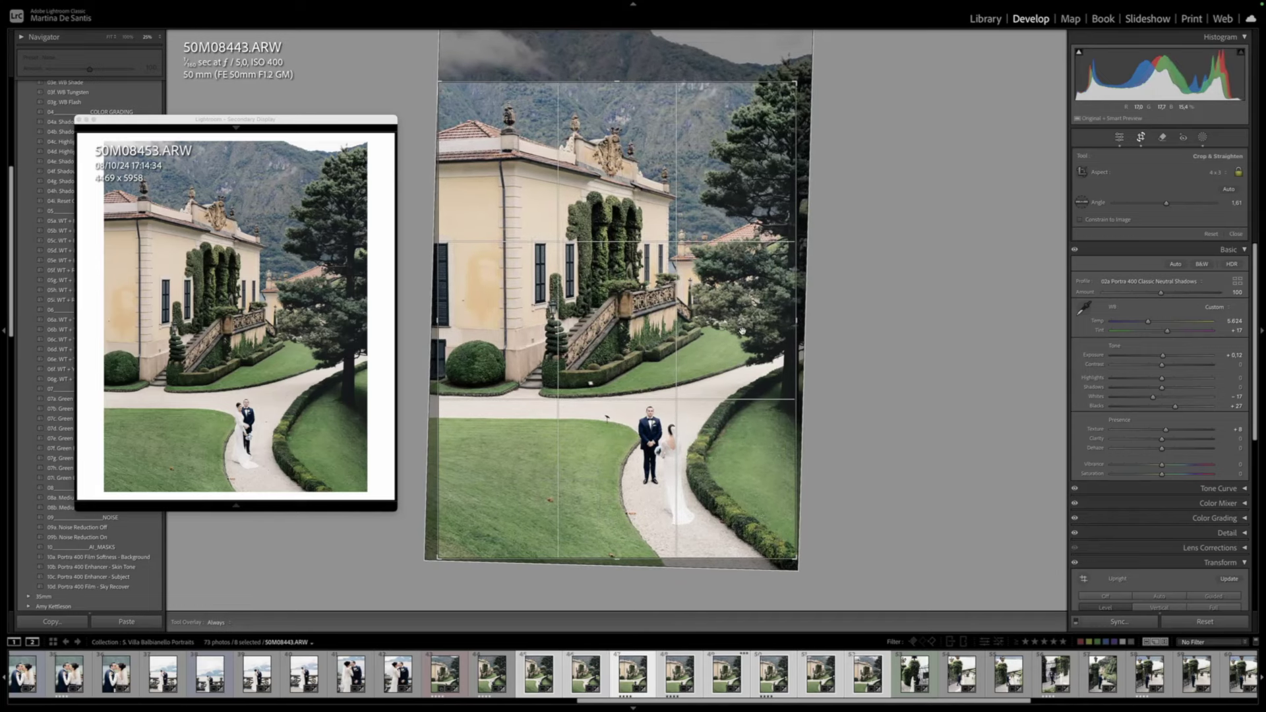
pyautogui.press('Return')
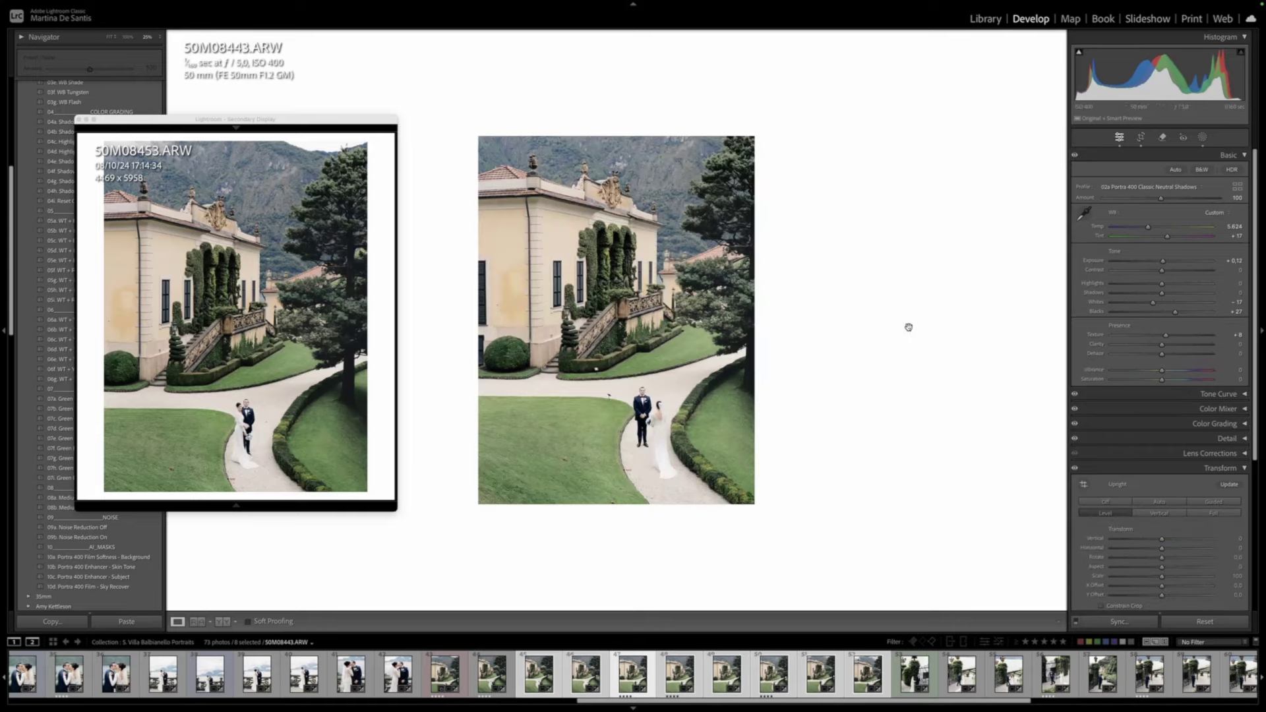
pyautogui.press('Right')
pyautogui.press('Right')
pyautogui.press('Right')
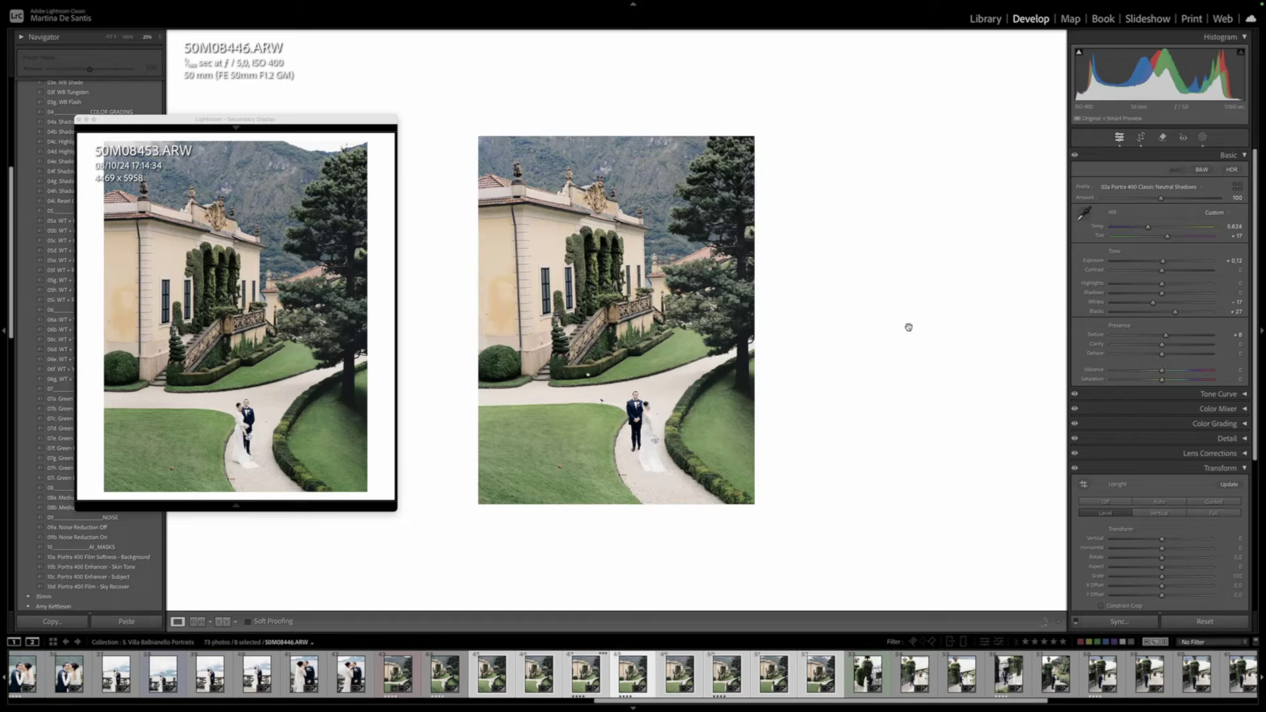
# Level 50M08446 at about 2.65°, recheck and commit its crop, then advance to 50M08452
pyautogui.press('r')
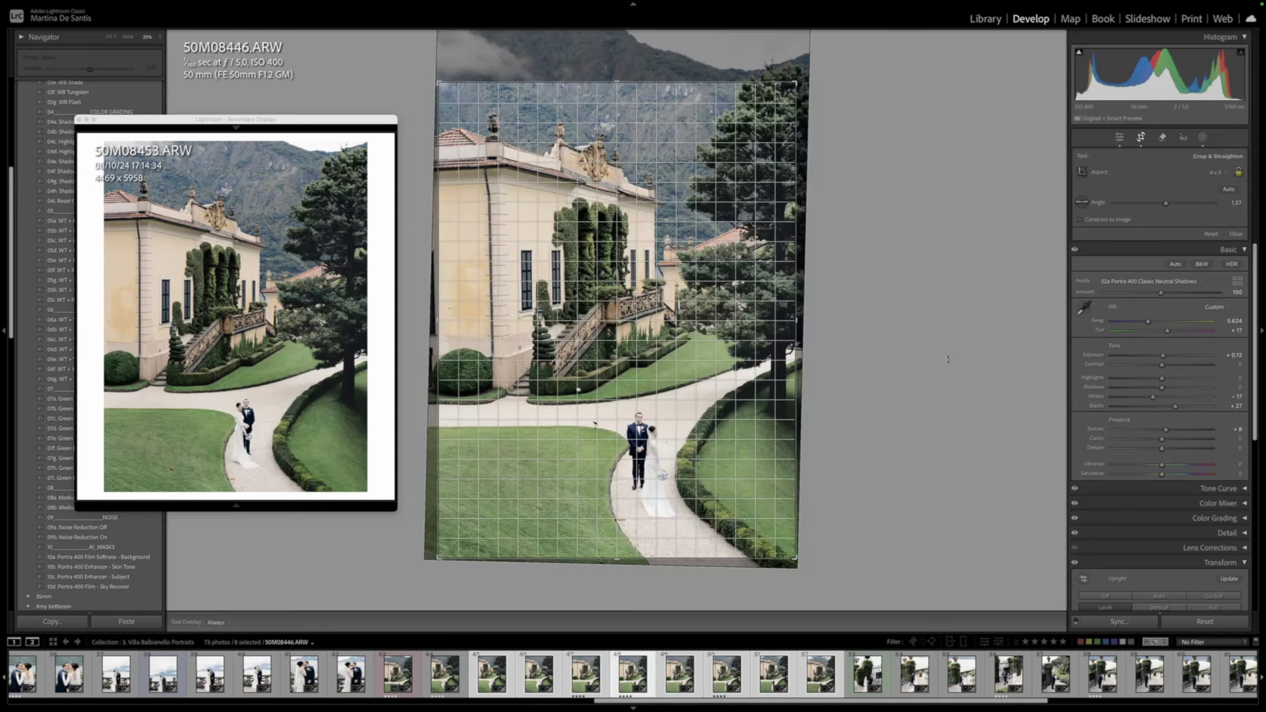
pyautogui.moveTo(948, 357); pyautogui.dragTo(946, 363)
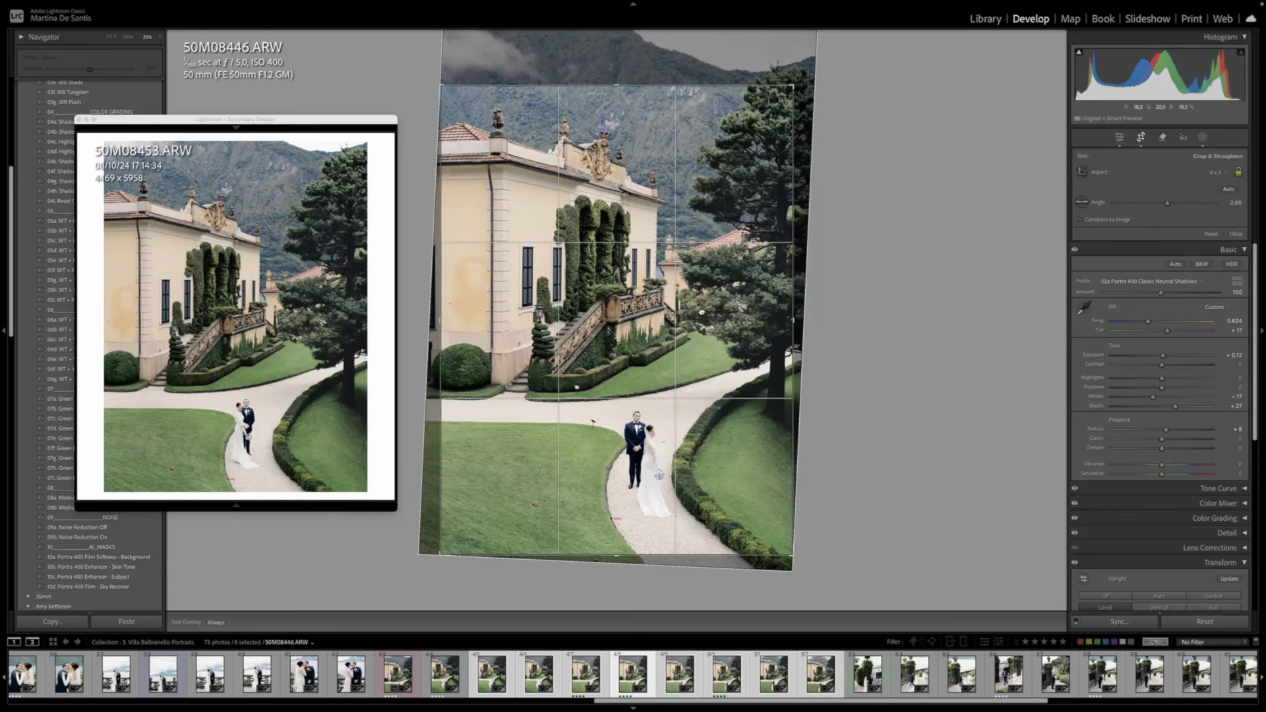
pyautogui.press('Return')
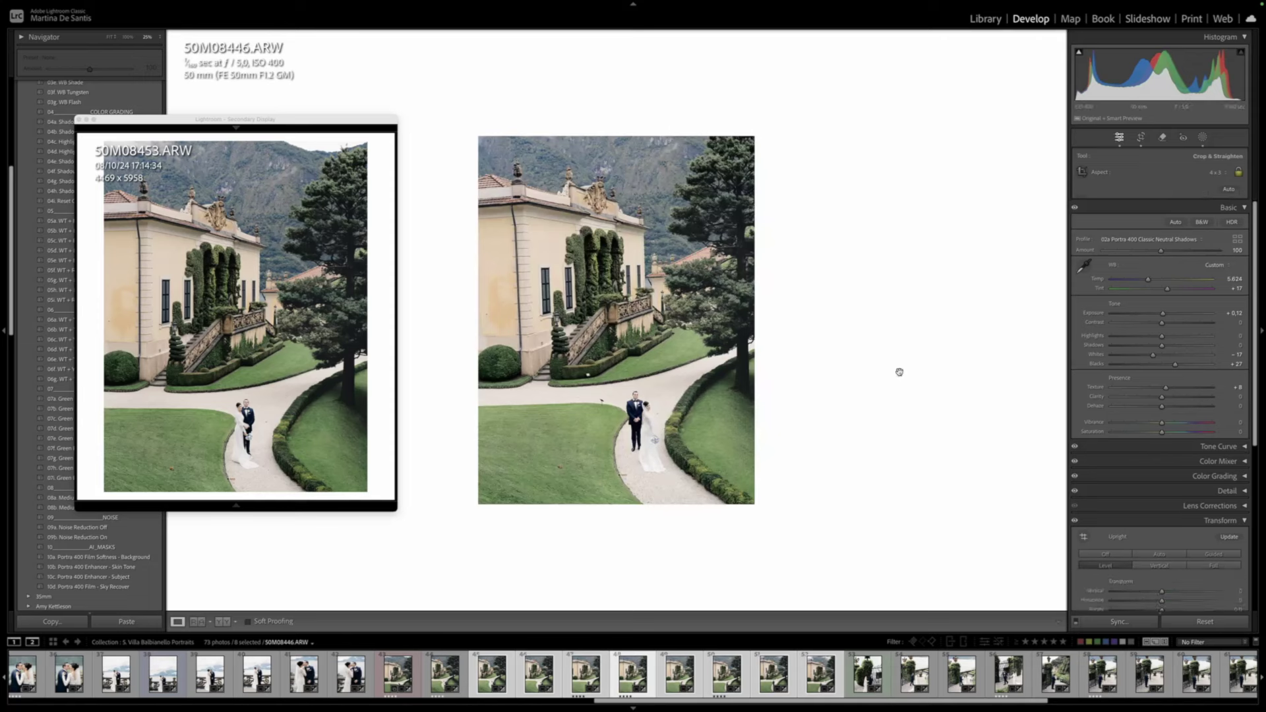
pyautogui.press('r')
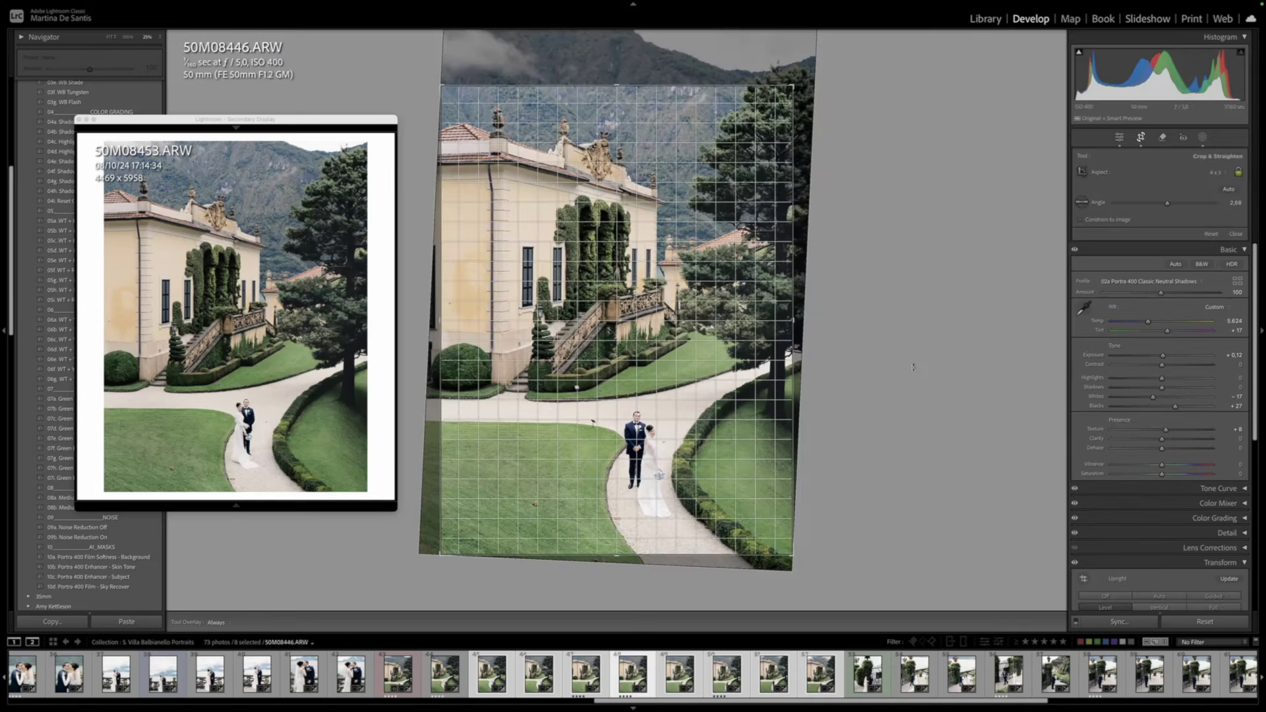
pyautogui.press('Return')
pyautogui.press('r')
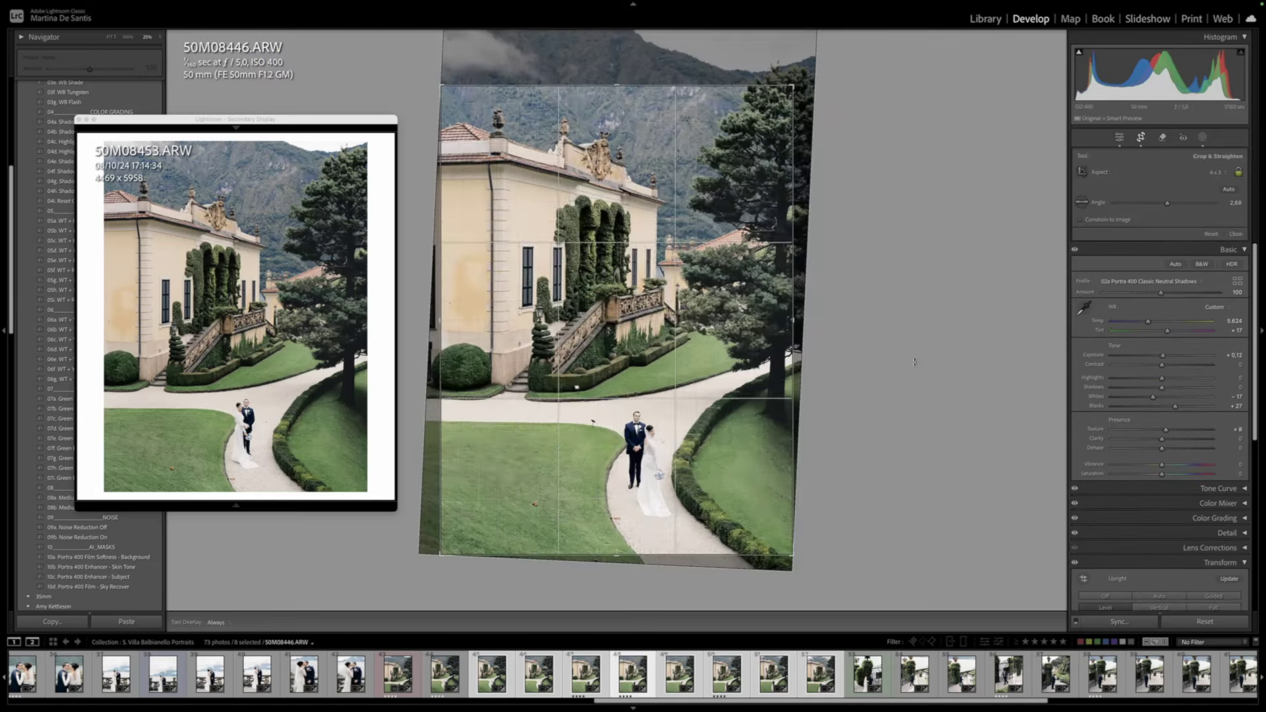
pyautogui.press('Return')
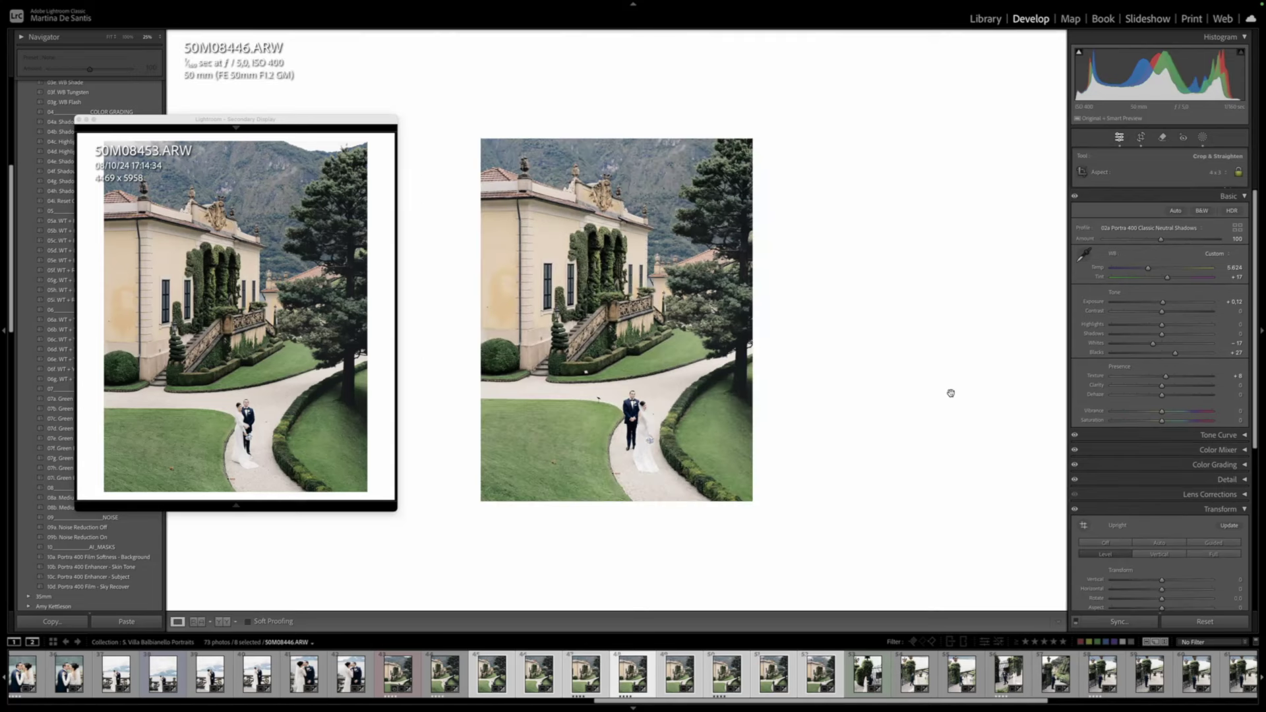
pyautogui.press('Right')
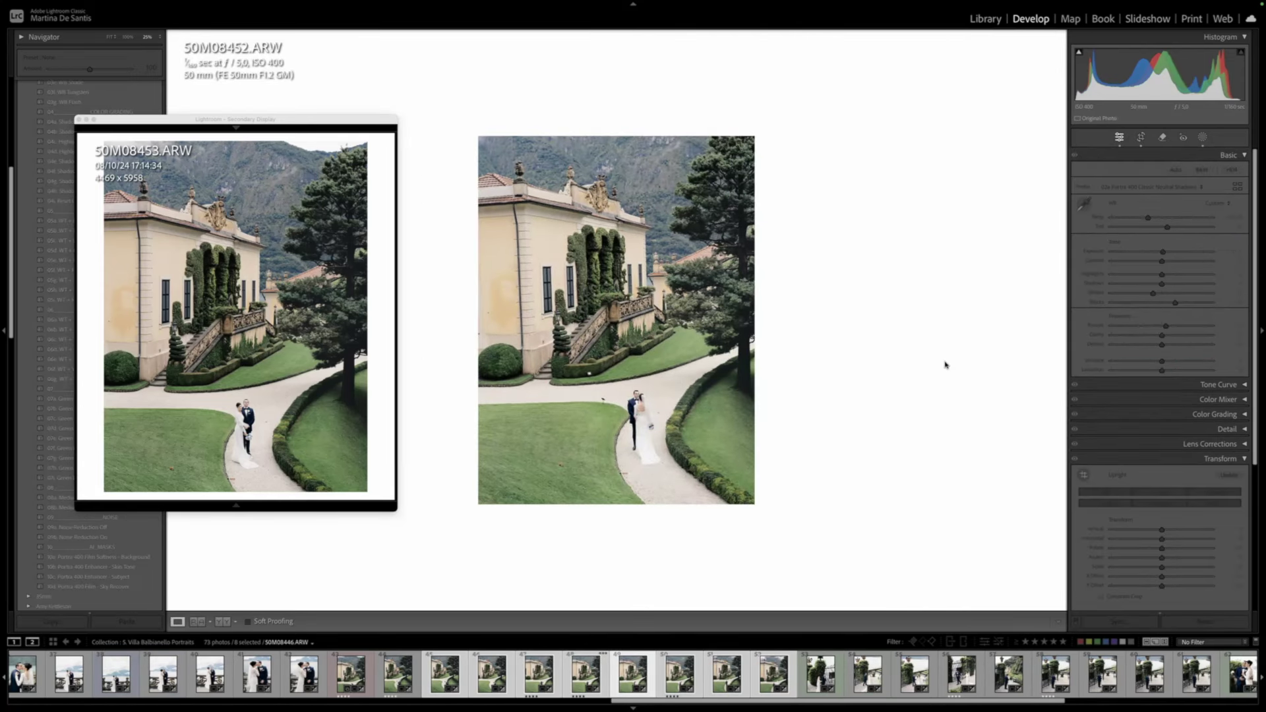
# Straighten 50M08452 to about 2.14°, commit the crop, and advance to 50M08457
pyautogui.press('r')
pyautogui.moveTo(946, 362); pyautogui.dragTo(910, 345)
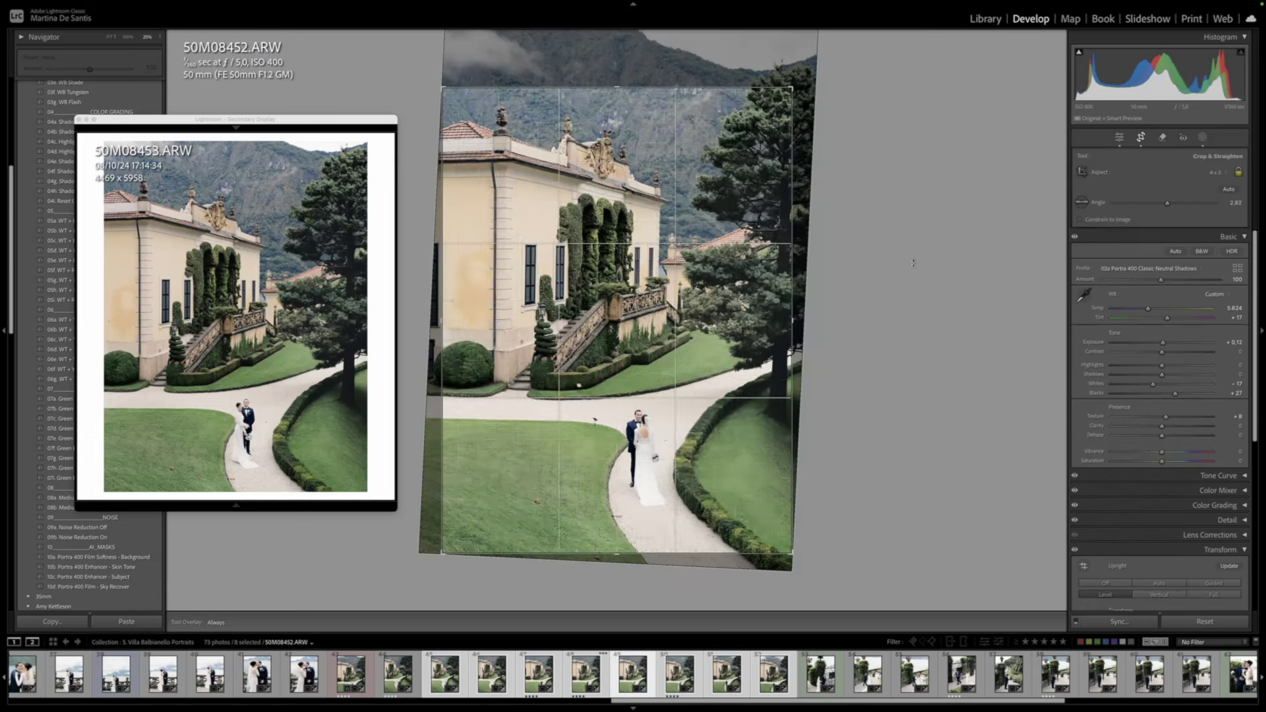
pyautogui.moveTo(913, 263); pyautogui.dragTo(914, 260)
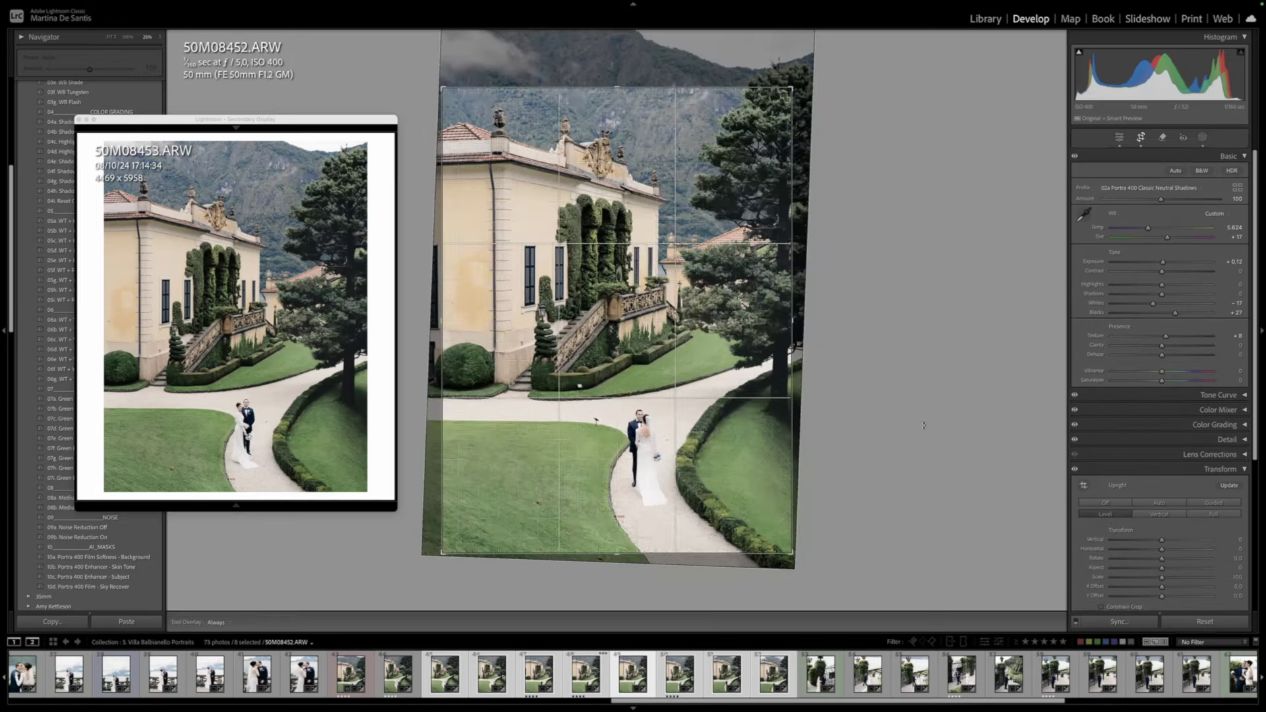
pyautogui.click(923, 425)
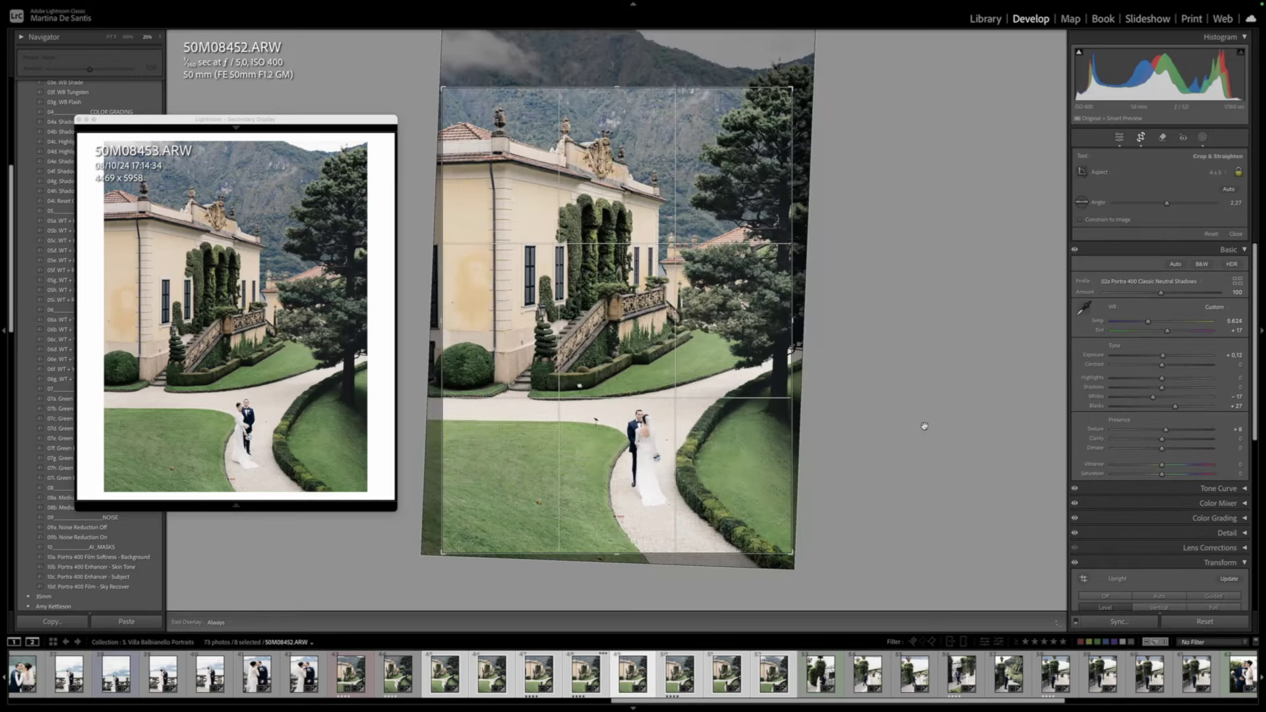
pyautogui.press('Return')
pyautogui.press('Right')
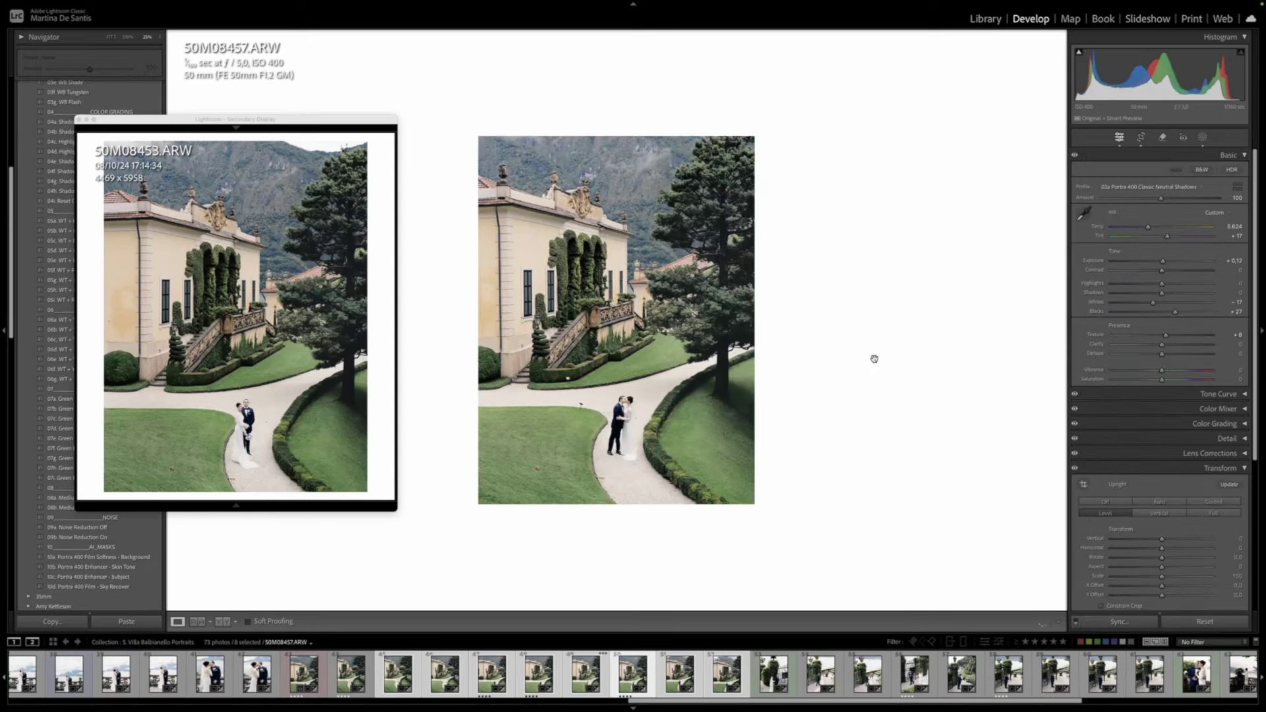
# Level the villa-path photo 50M08457 at about 0.70° and commit its crop
pyautogui.press('r')
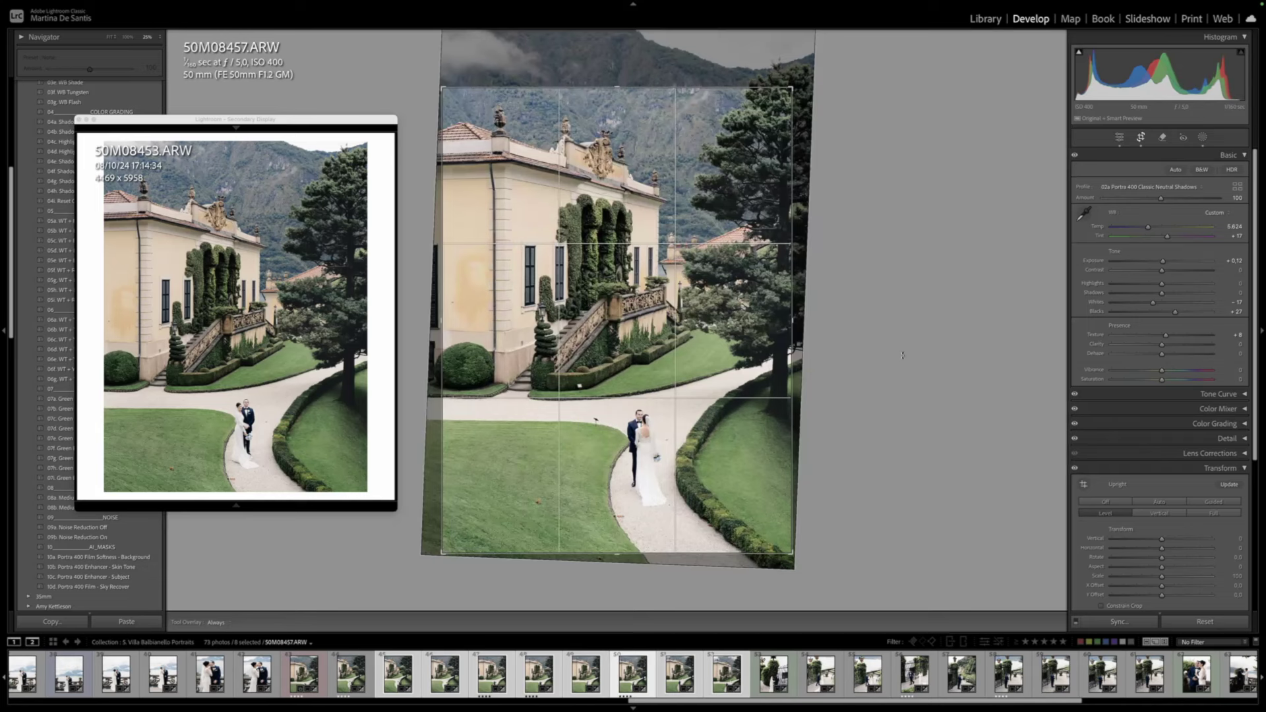
pyautogui.moveTo(926, 368); pyautogui.dragTo(924, 364)
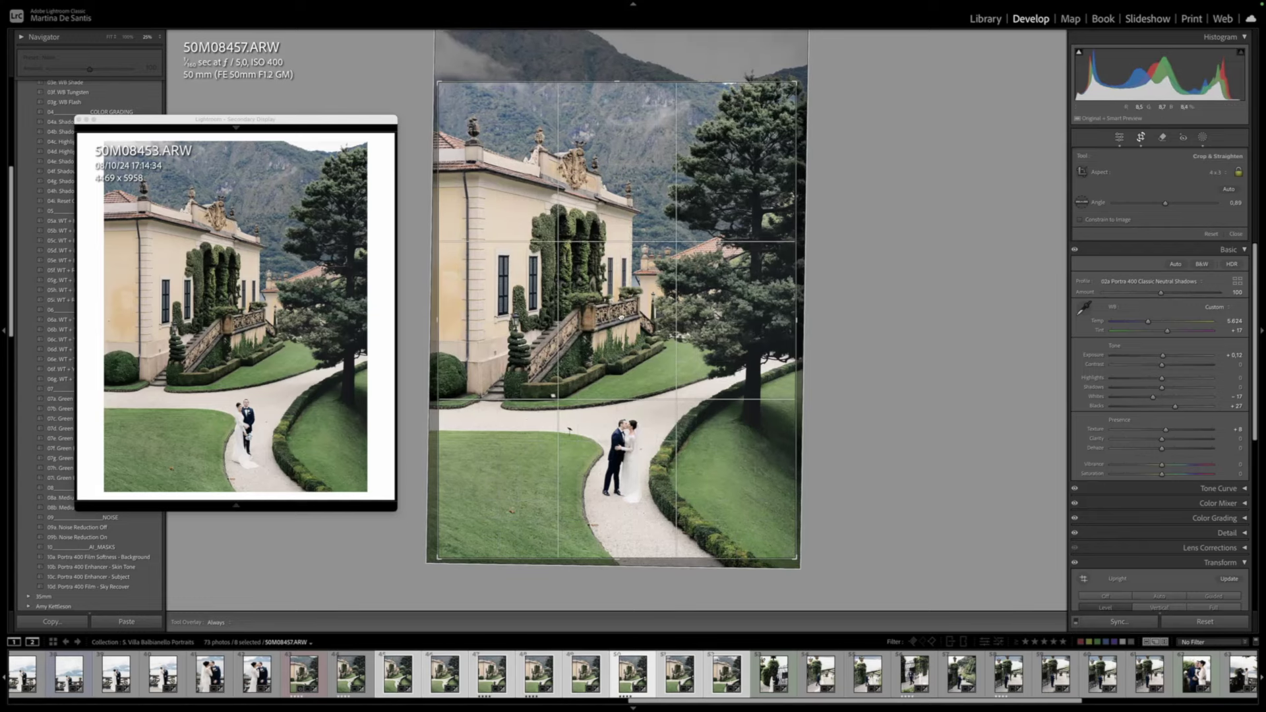
pyautogui.press('Return')
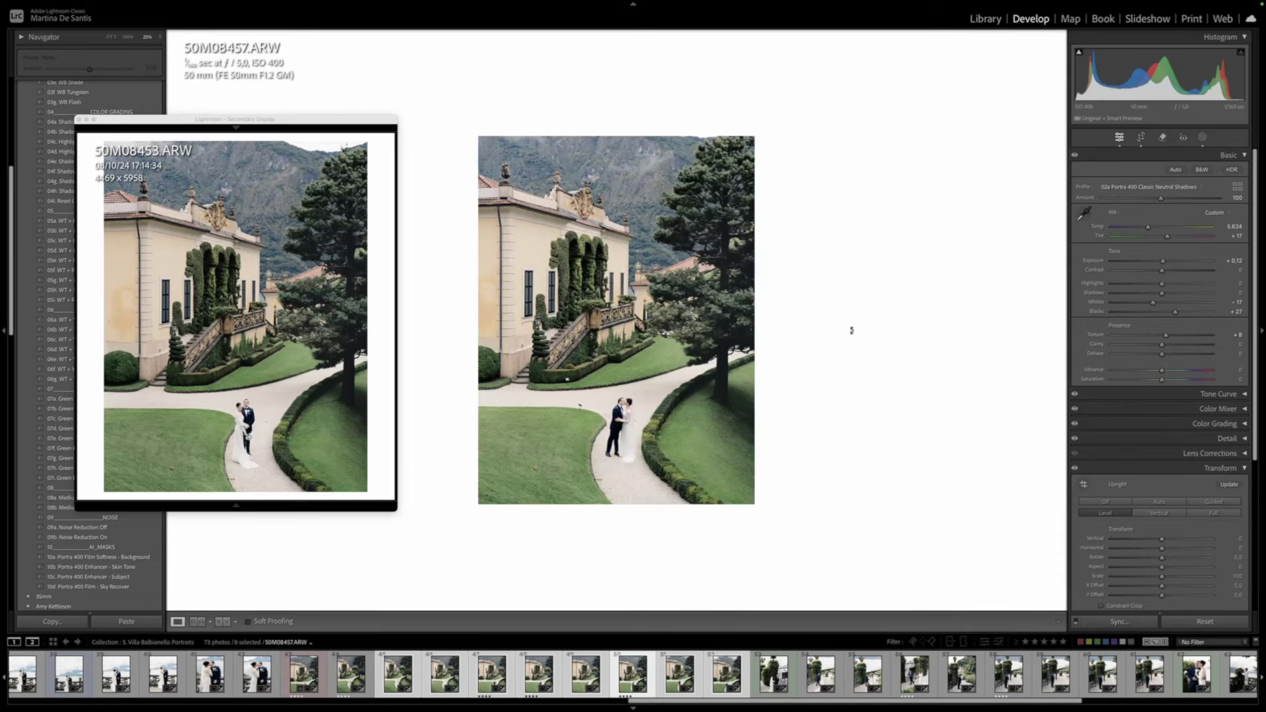
pyautogui.press('r')
pyautogui.press('Return')
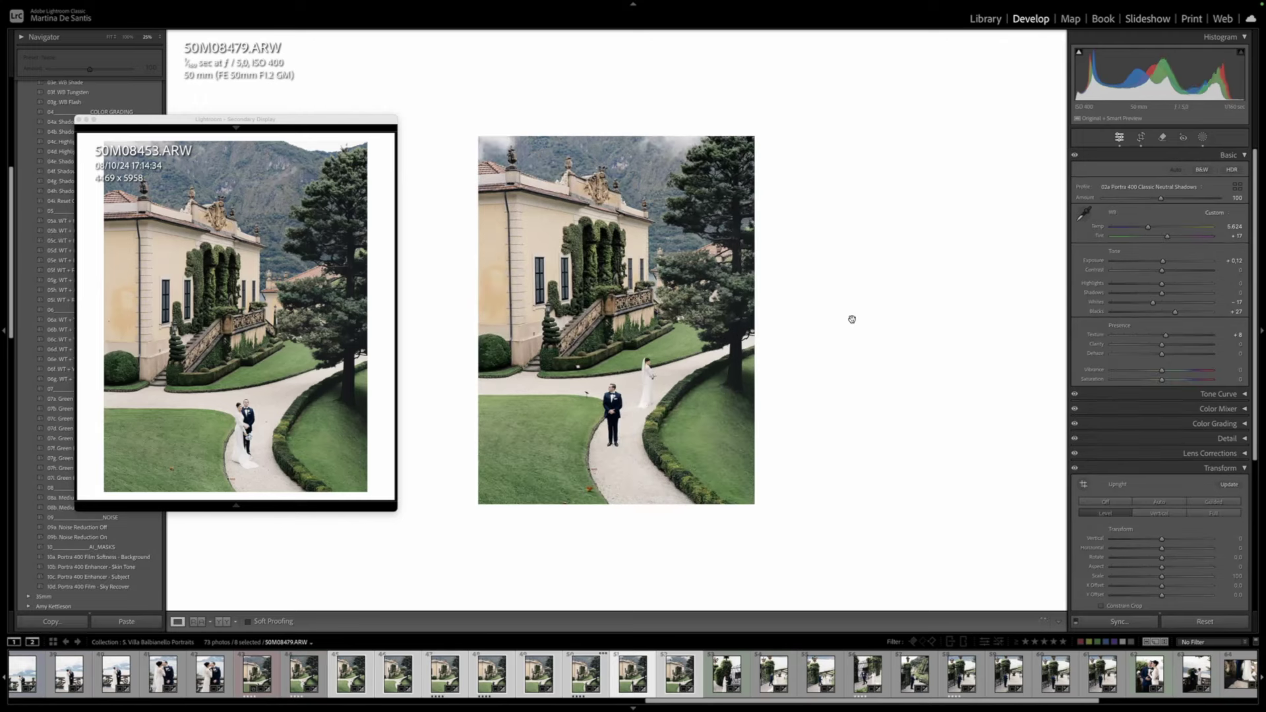
# Level 50M08479, shift it down within the crop, and show the reference photo in a second window
pyautogui.press('r')
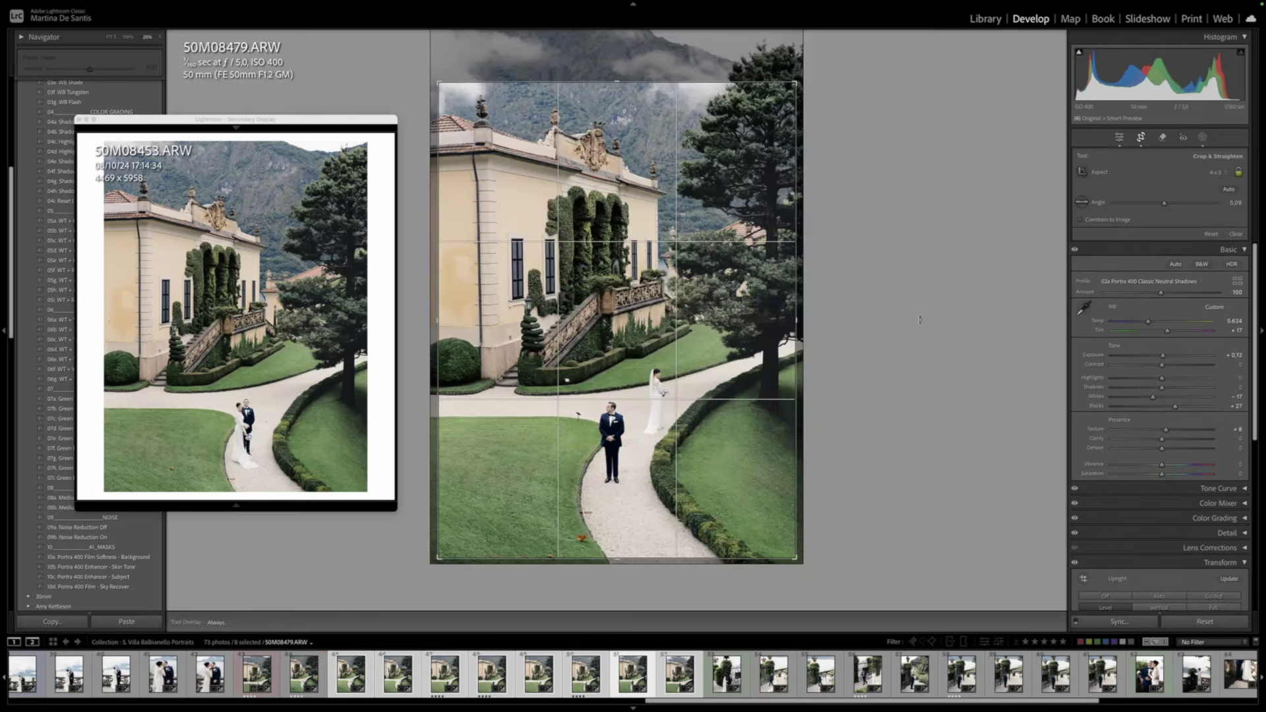
pyautogui.moveTo(920, 321); pyautogui.dragTo(920, 321)
pyautogui.moveTo(618, 236); pyautogui.dragTo(620, 249)
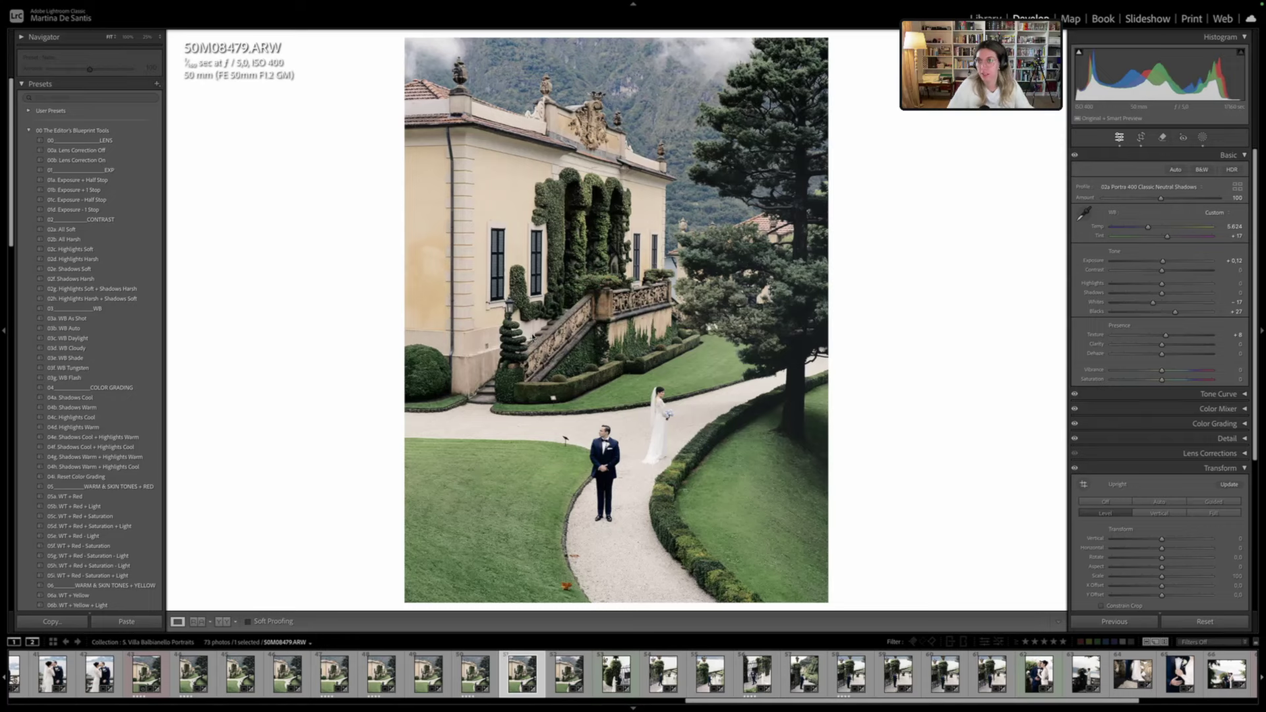
pyautogui.press('super+F11')
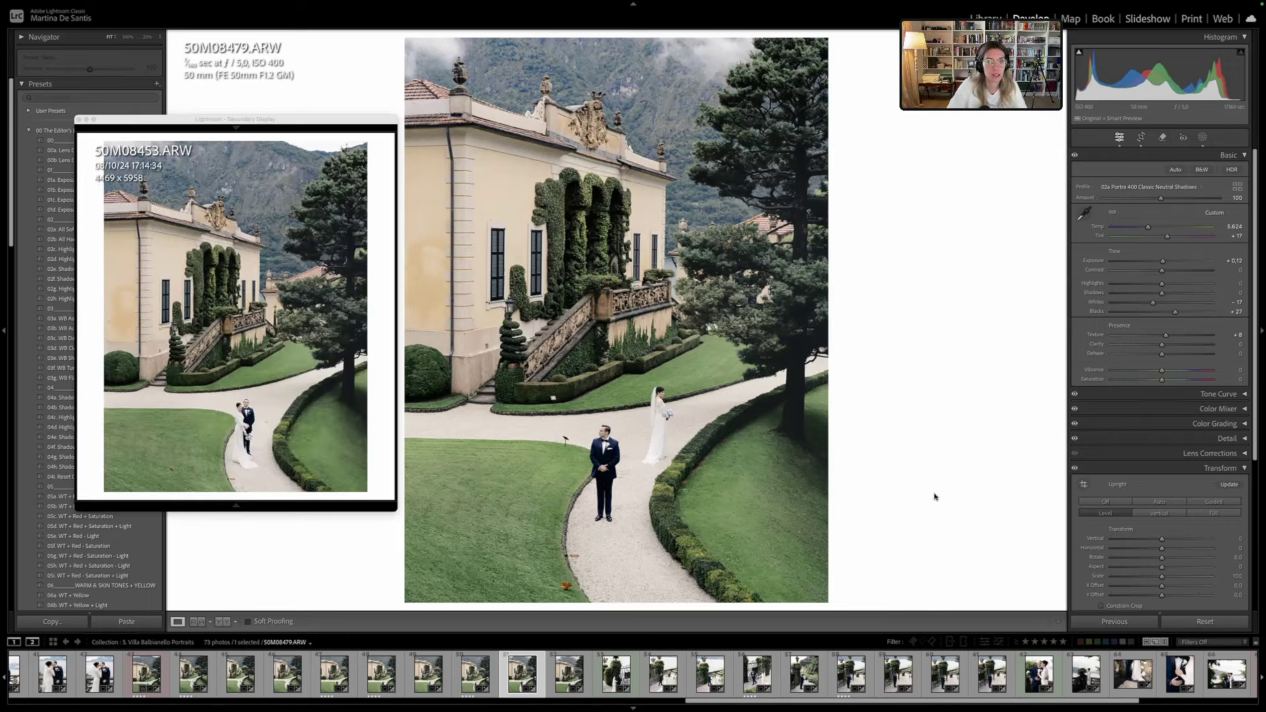
pyautogui.click(934, 498)
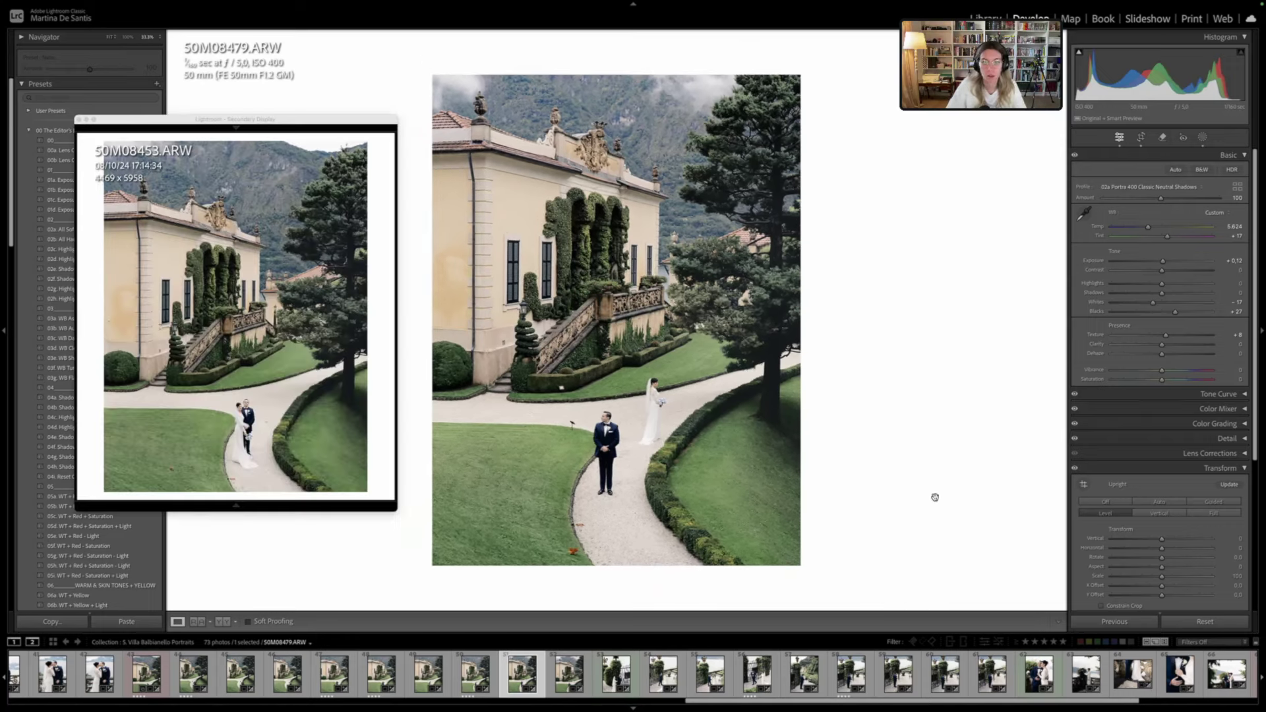
# Crop and commit villa photo 50M08486, then advance to 50M08492
pyautogui.click(569, 675)
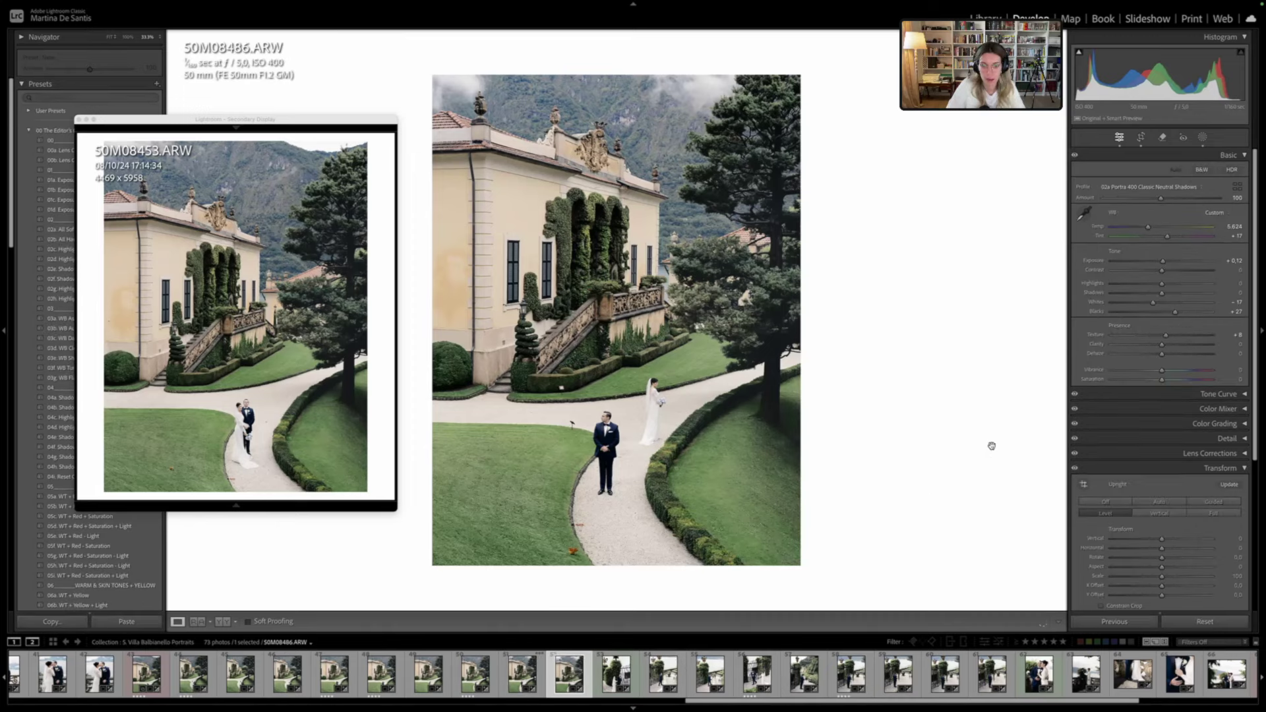
pyautogui.press('r')
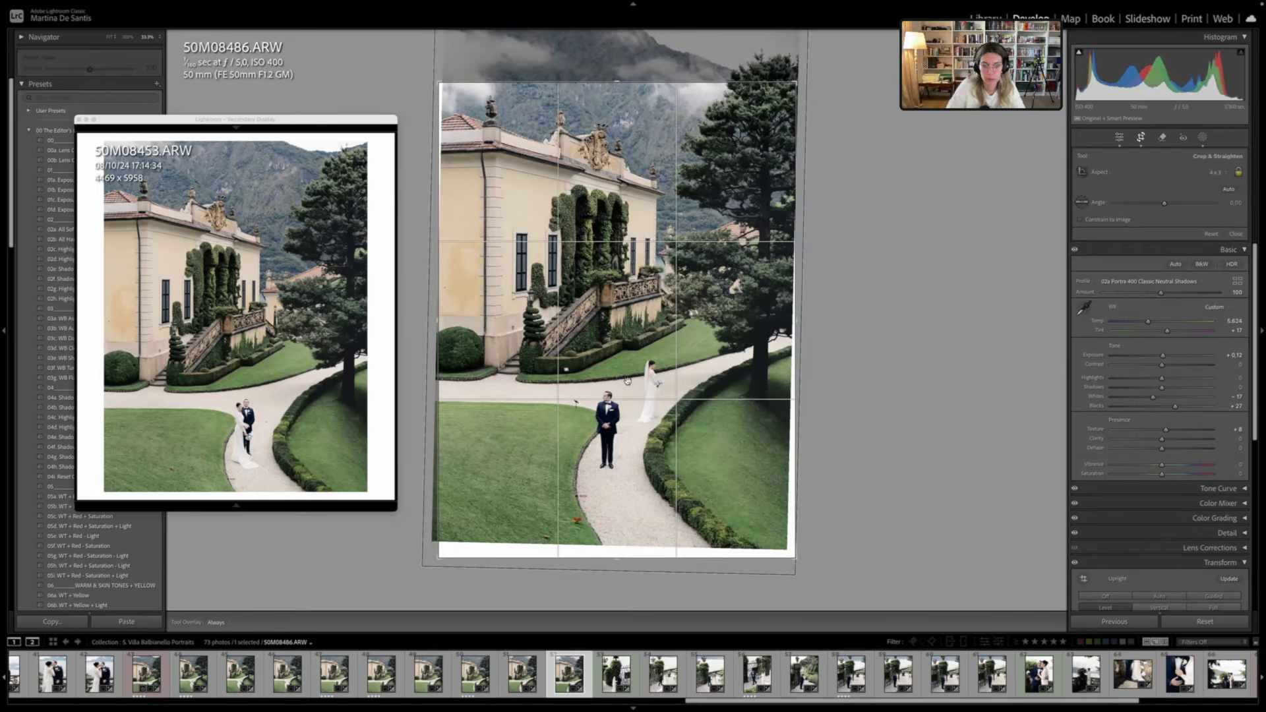
pyautogui.press('Return')
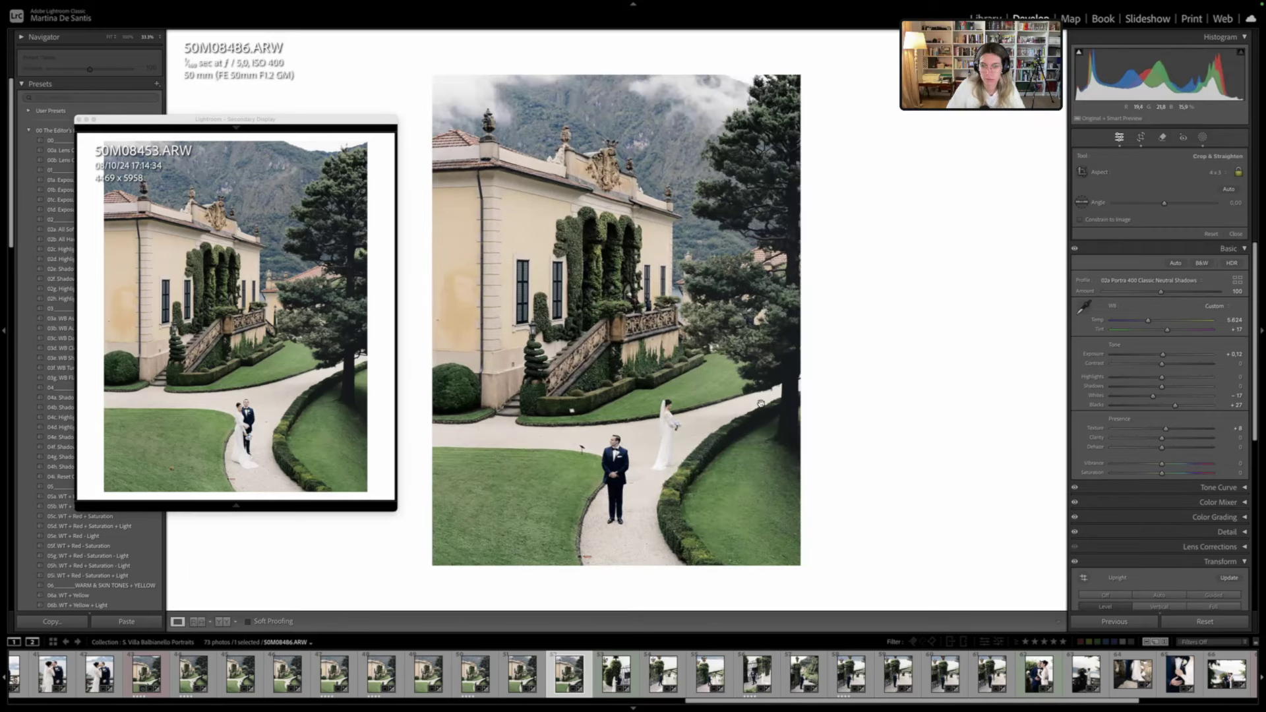
pyautogui.press('r')
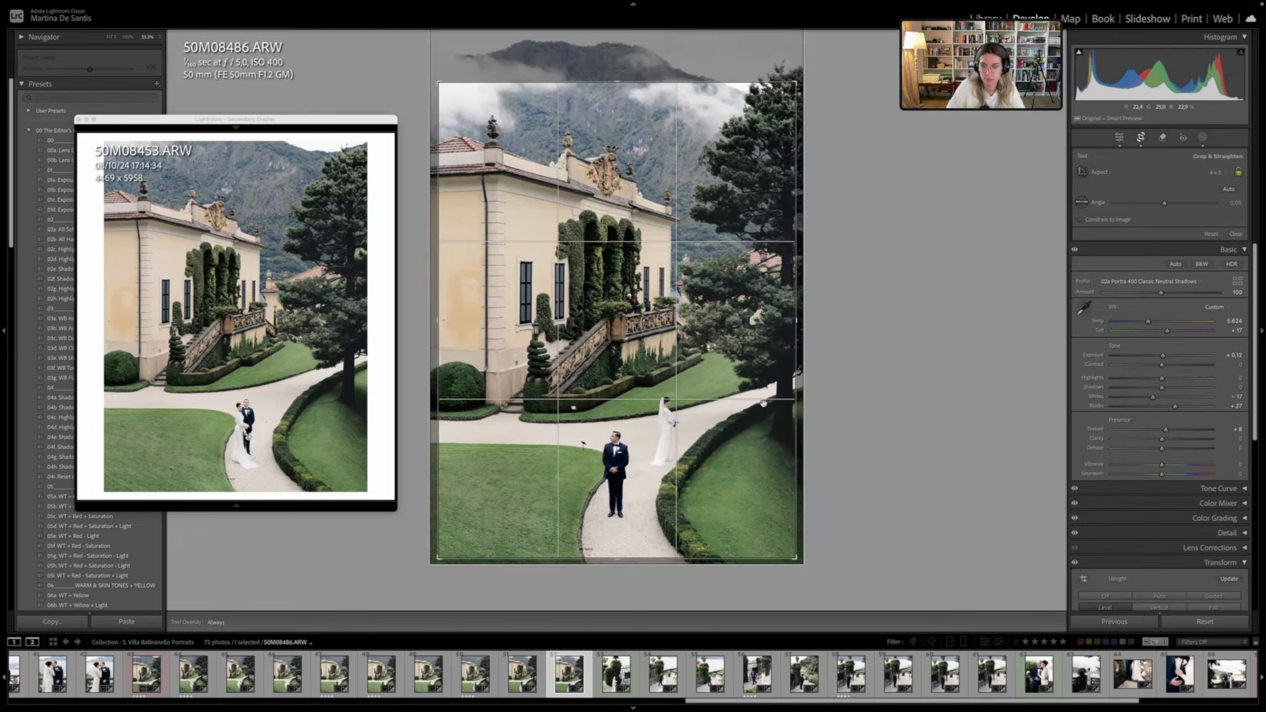
pyautogui.press('Return')
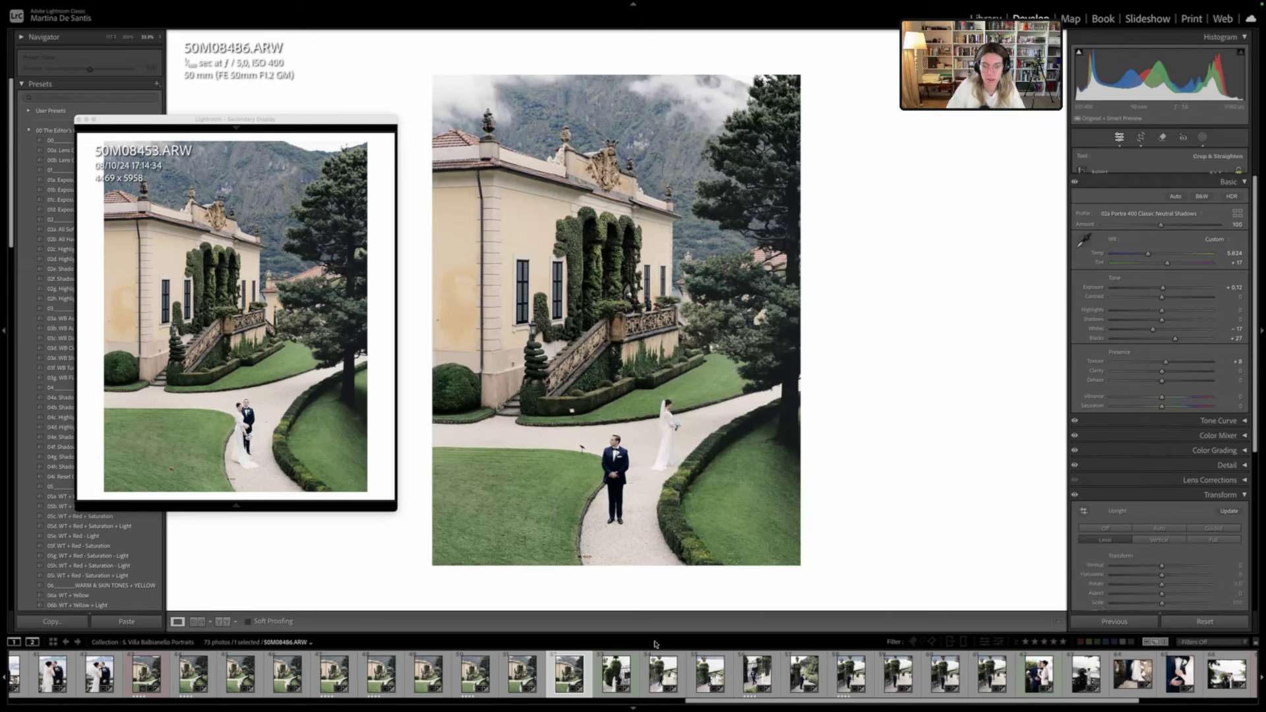
pyautogui.press('Right')
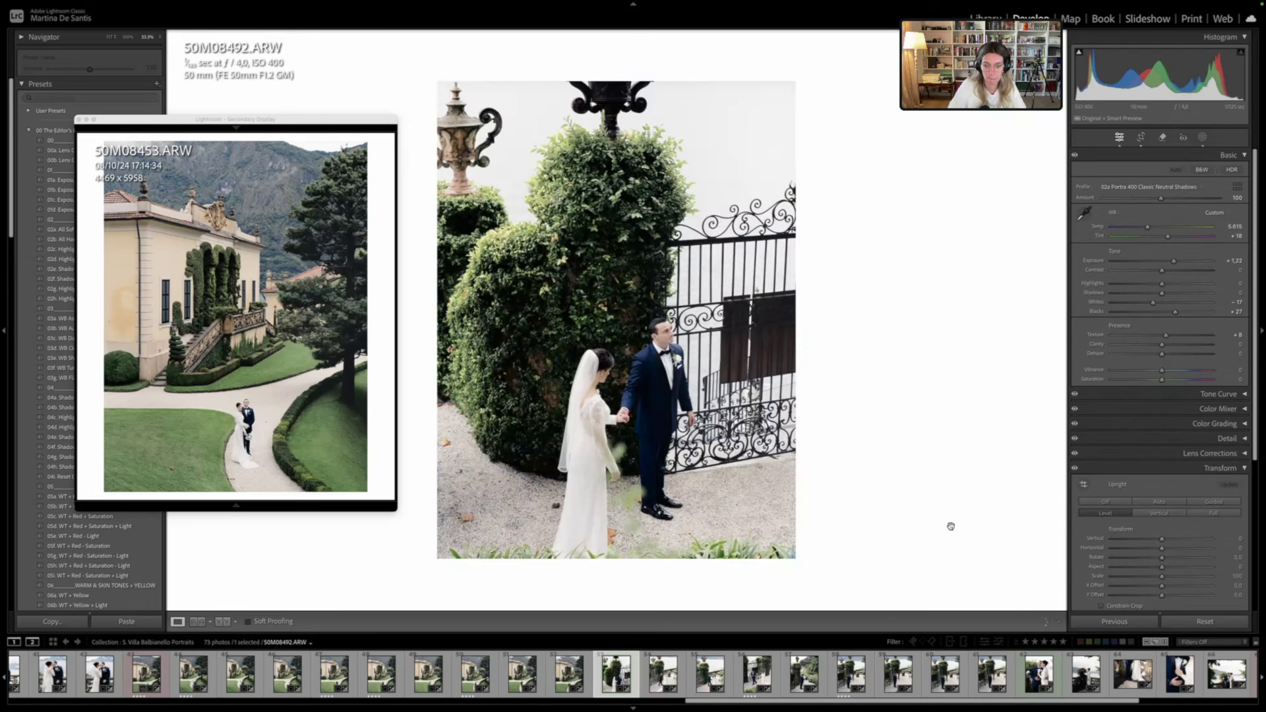
# Lock 50M08492 as the reference image, give 50M08498 a Blue label, and advance to 50M08501
pyautogui.press('super+shift+Return')
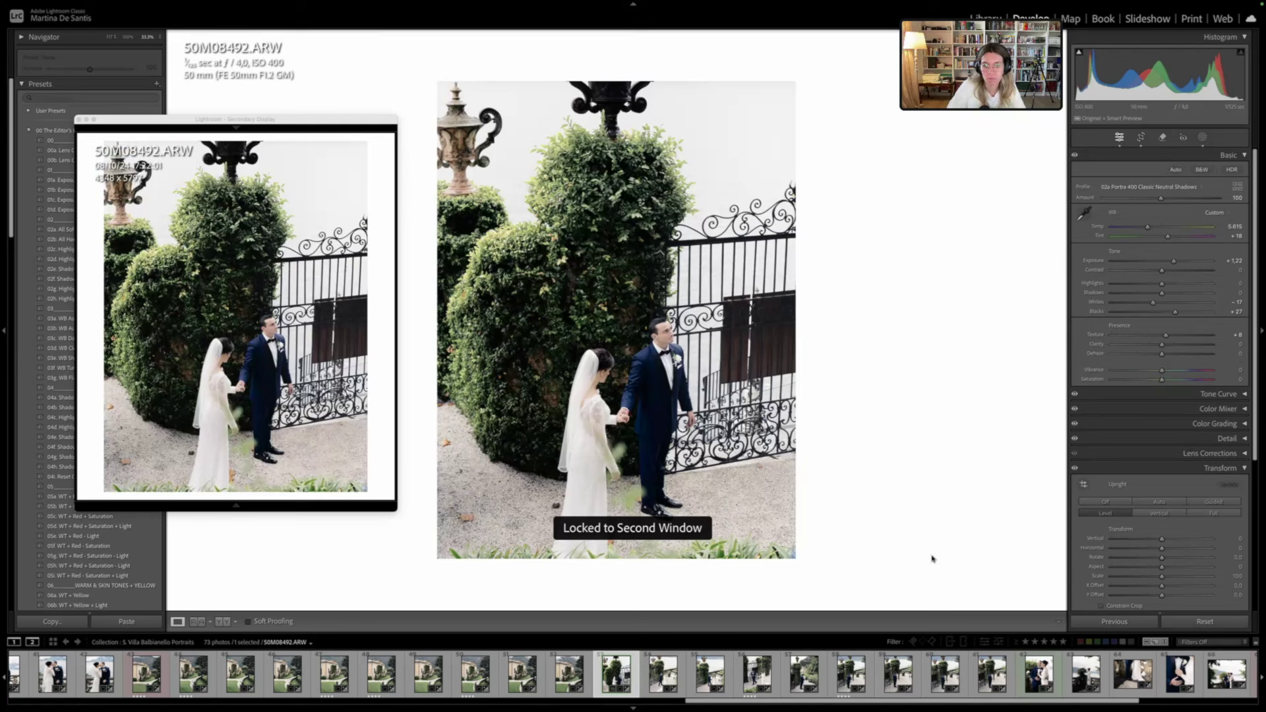
pyautogui.press('Right')
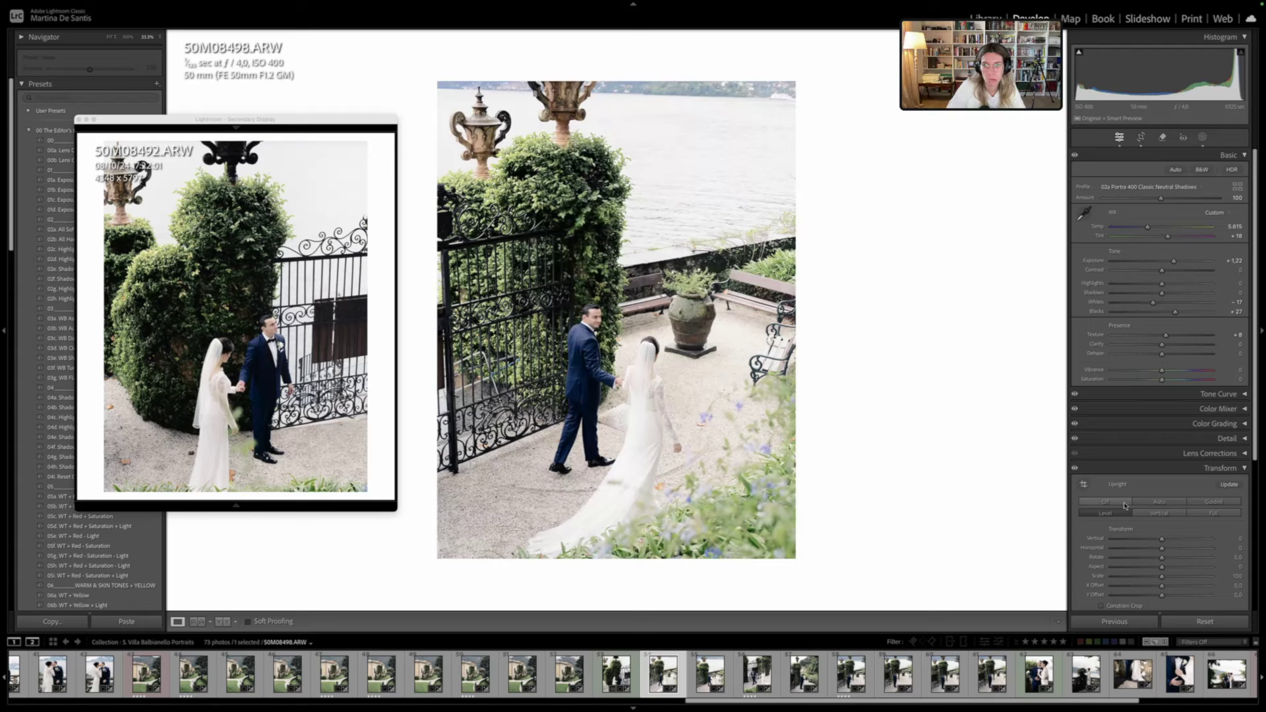
pyautogui.press('r')
pyautogui.press('r')
pyautogui.press('r')
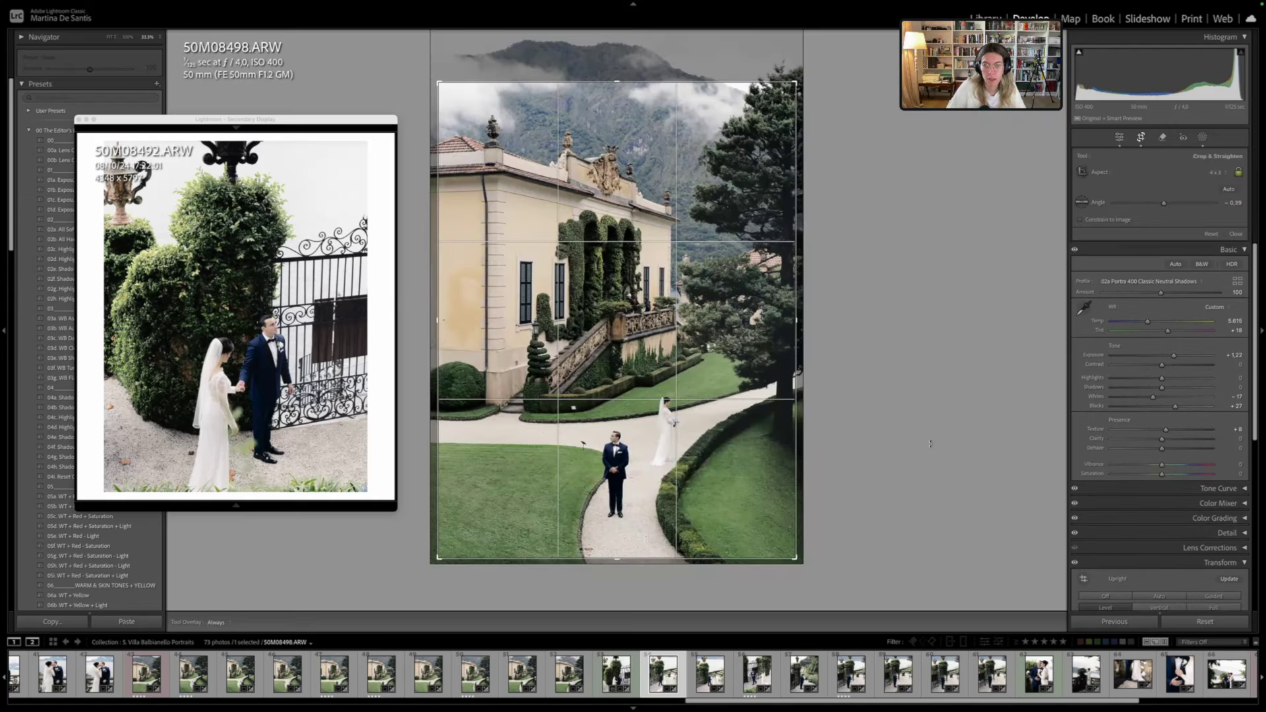
pyautogui.press('r')
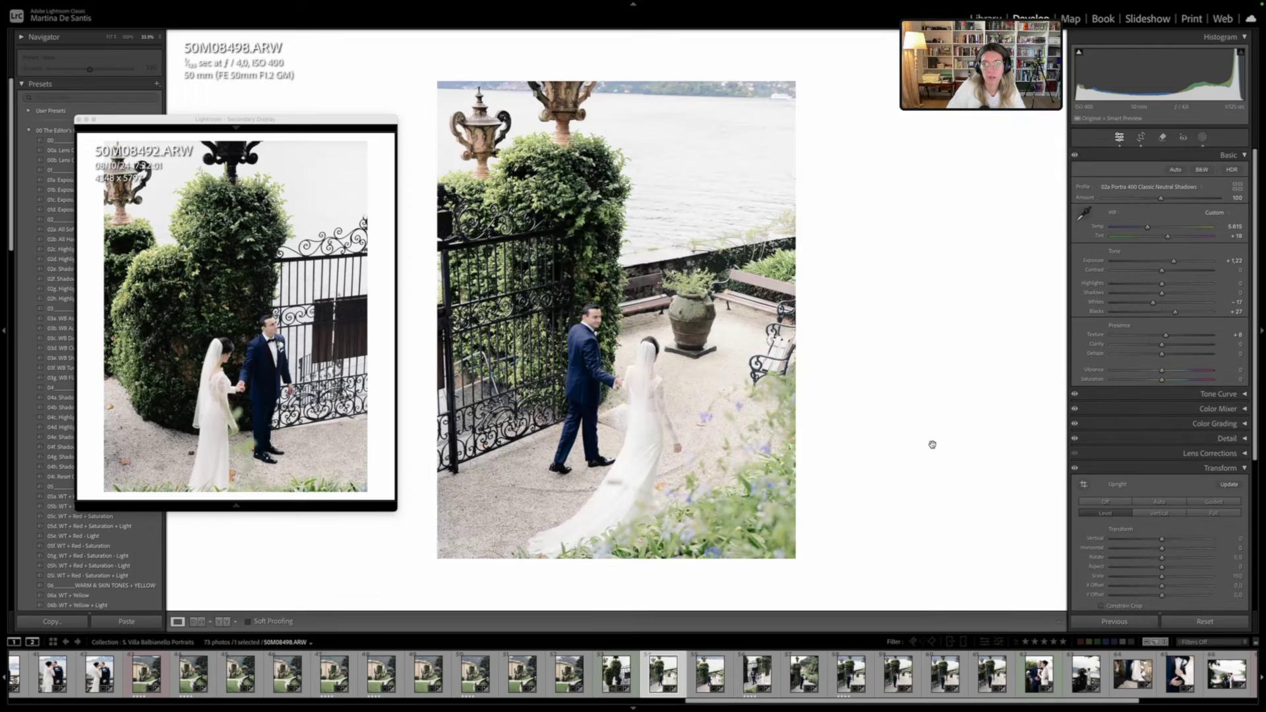
pyautogui.press('9')
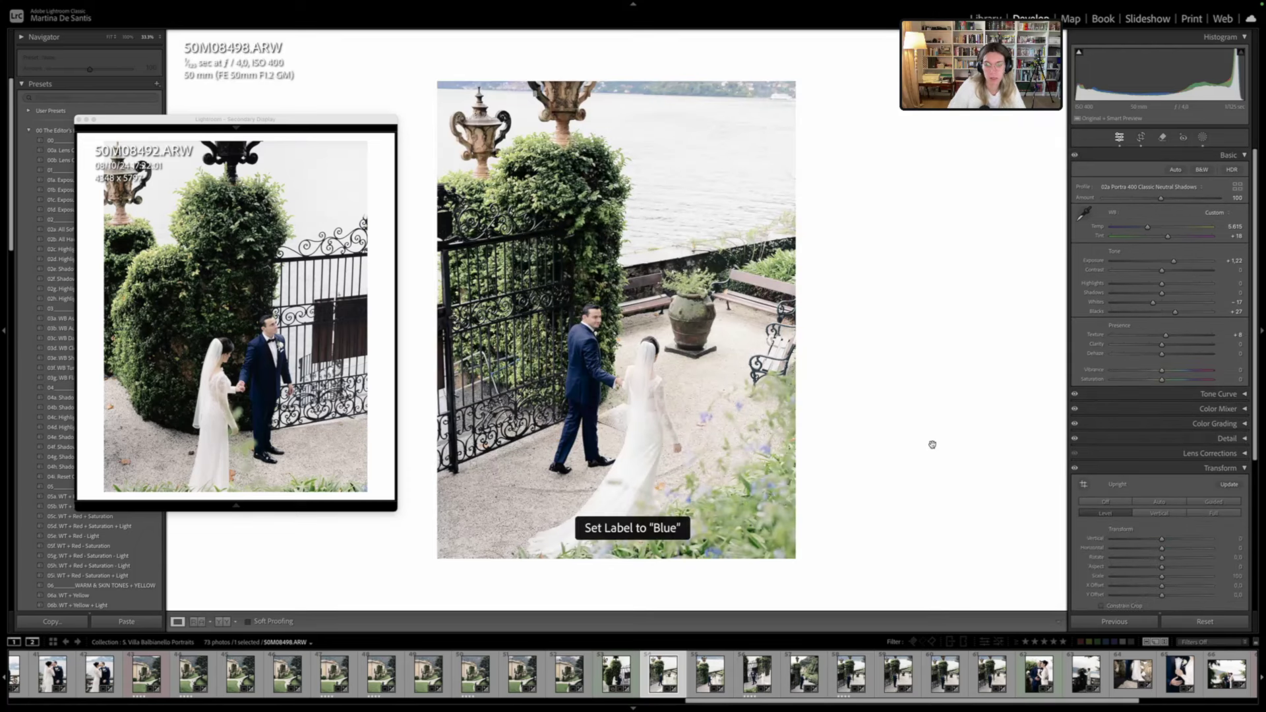
pyautogui.press('Right')
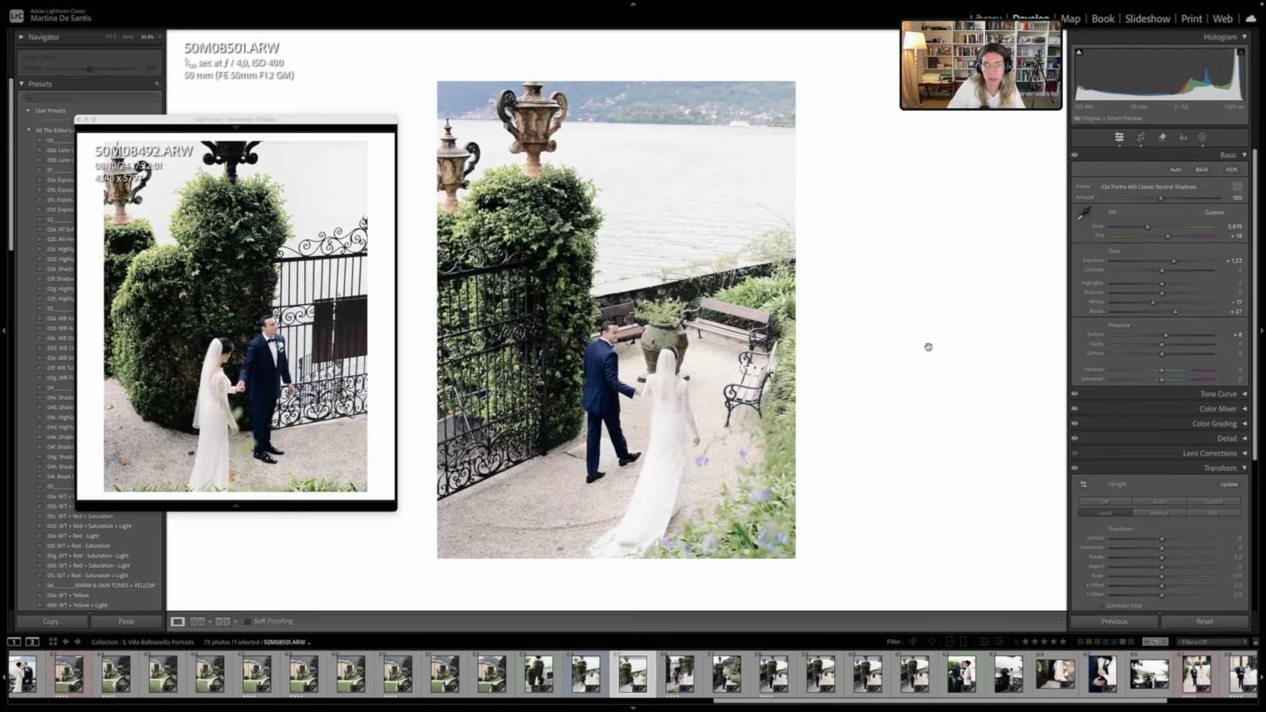
# Rotate gate photo 50M08501 to a -1.71° angle and commit its crop
pyautogui.press('r')
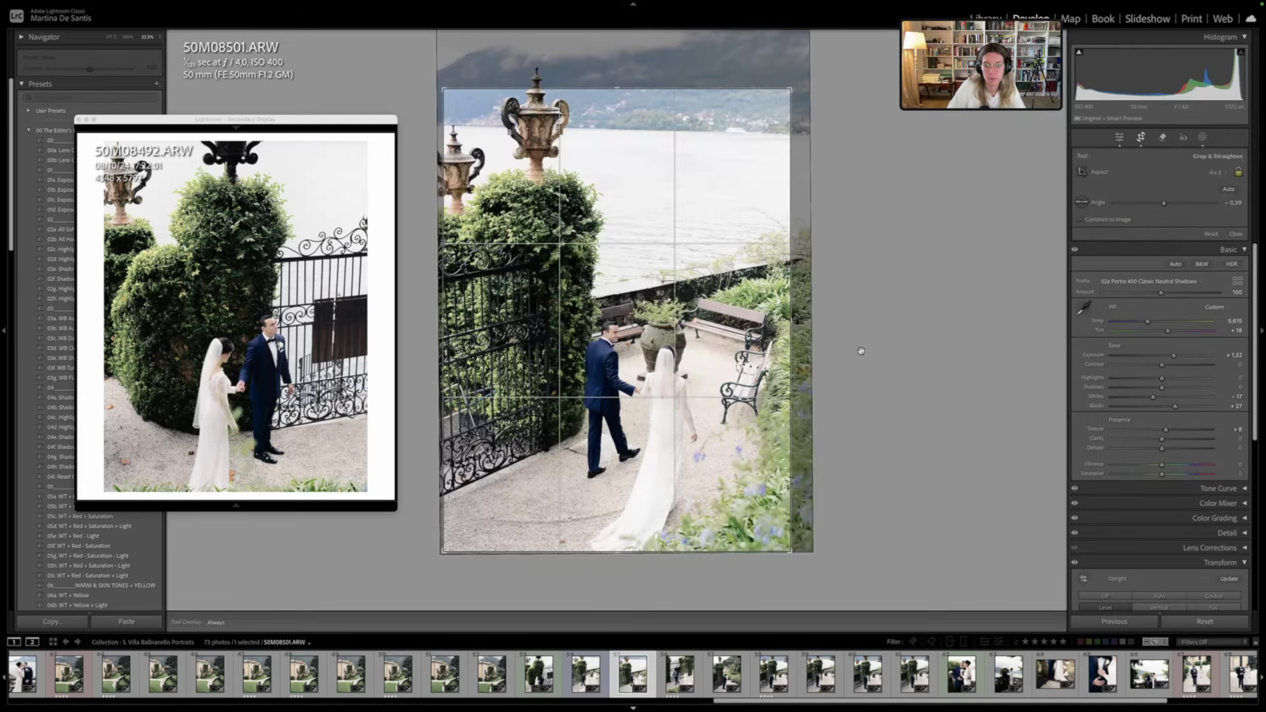
pyautogui.moveTo(869, 353); pyautogui.dragTo(888, 311)
pyautogui.click(891, 313)
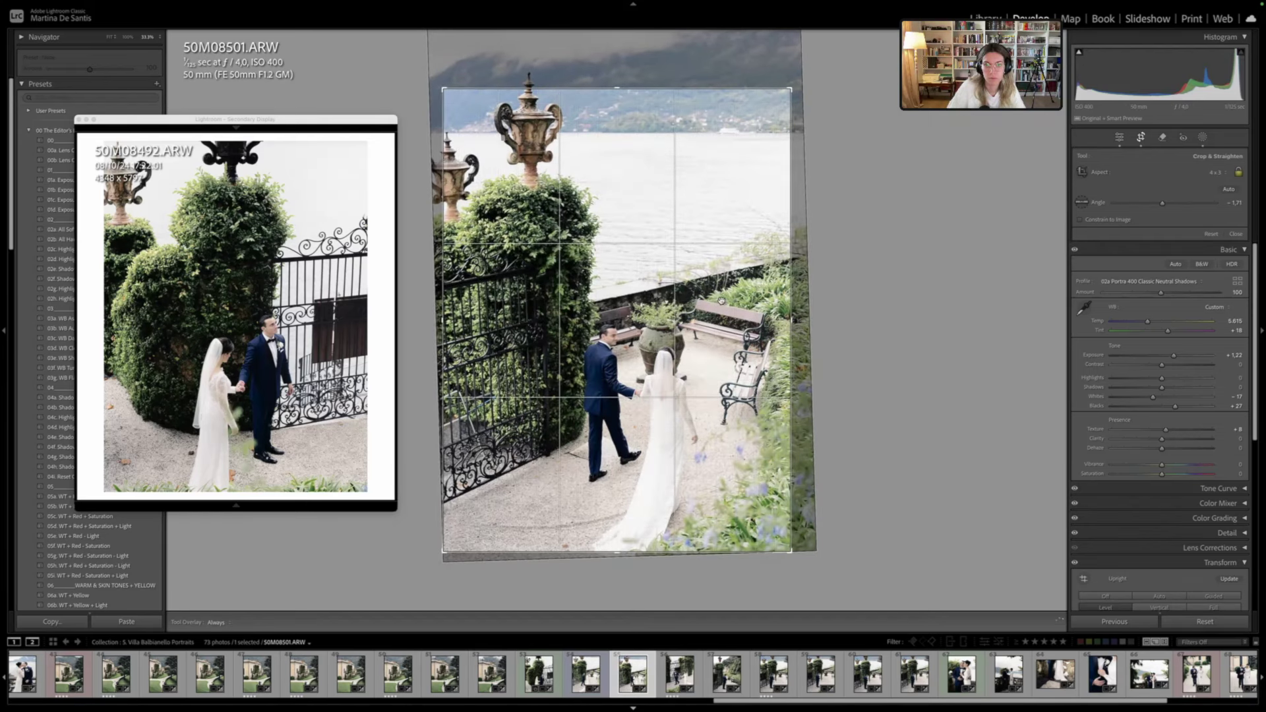
pyautogui.press('Return')
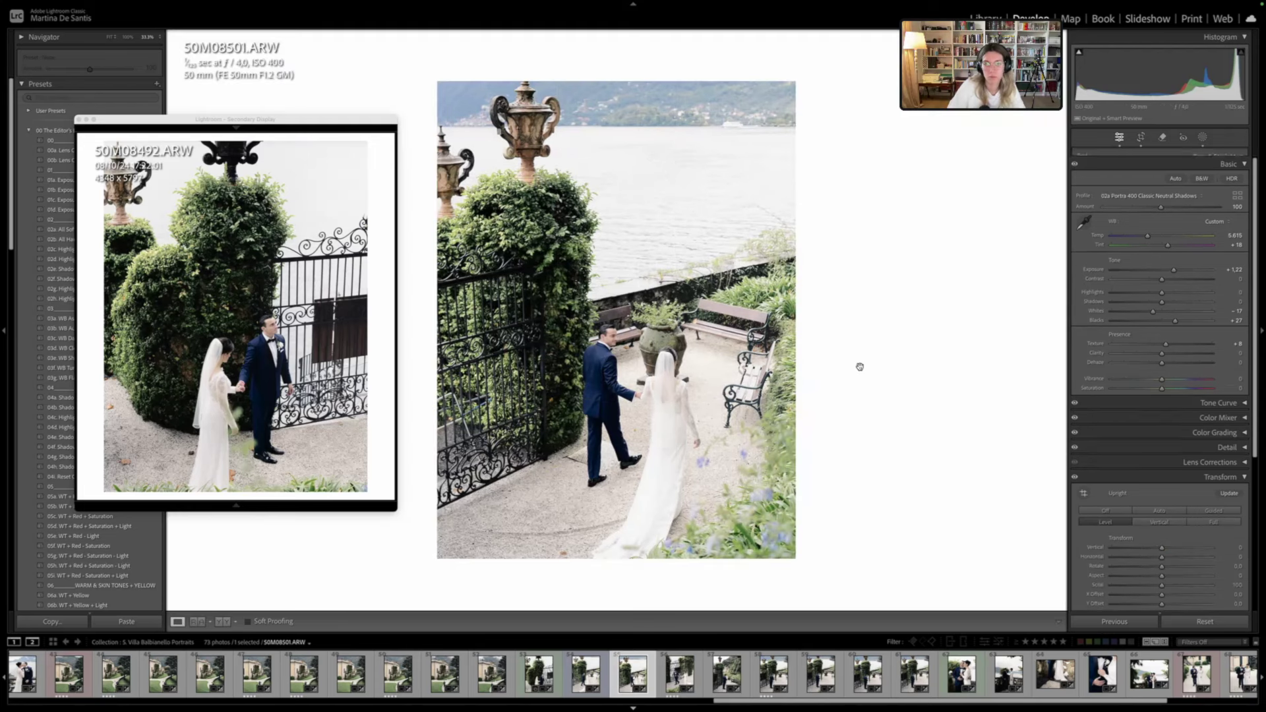
pyautogui.press('r')
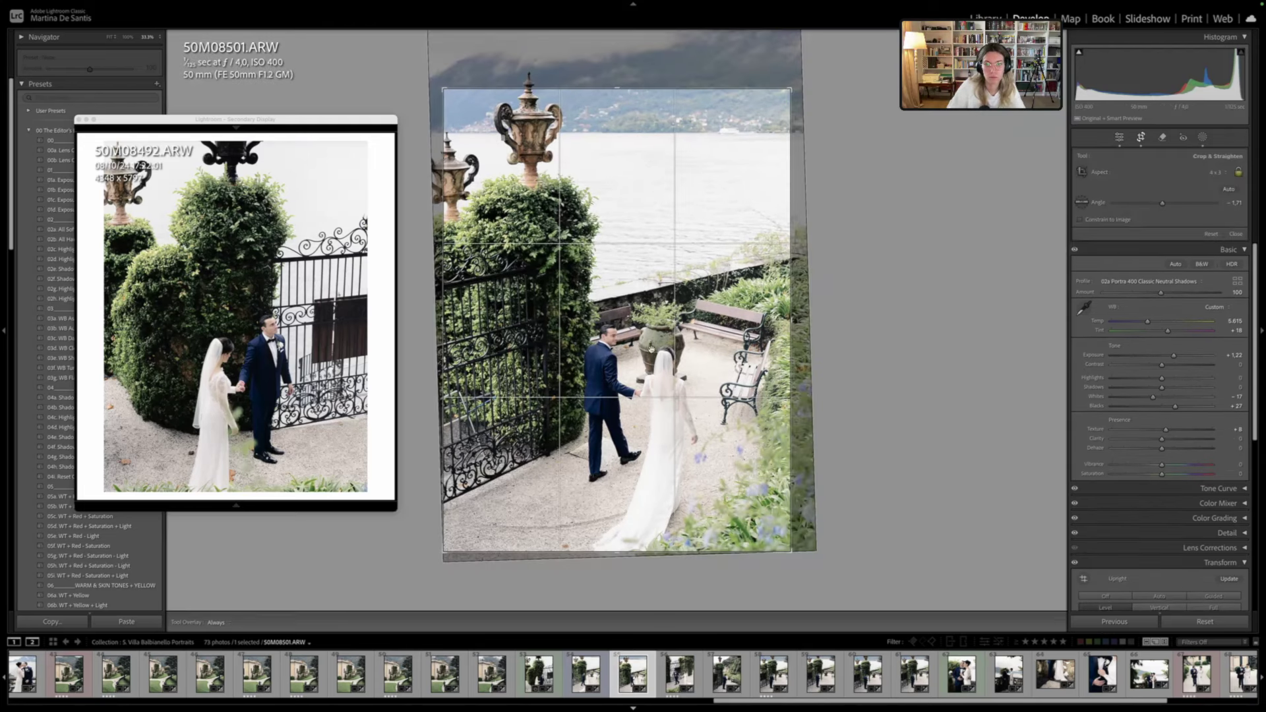
pyautogui.press('Return')
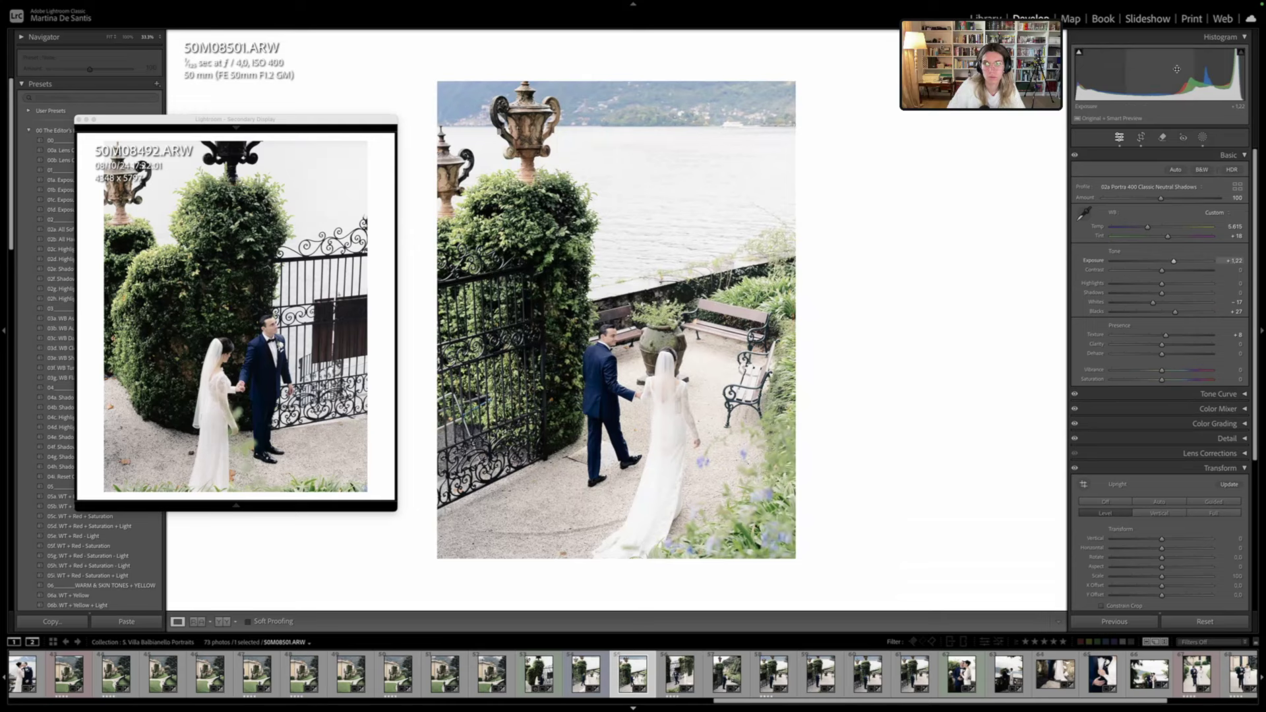
# Straighten 50M08510 about 0.83°, reposition and enlarge its crop, and commit it
pyautogui.press('Right')
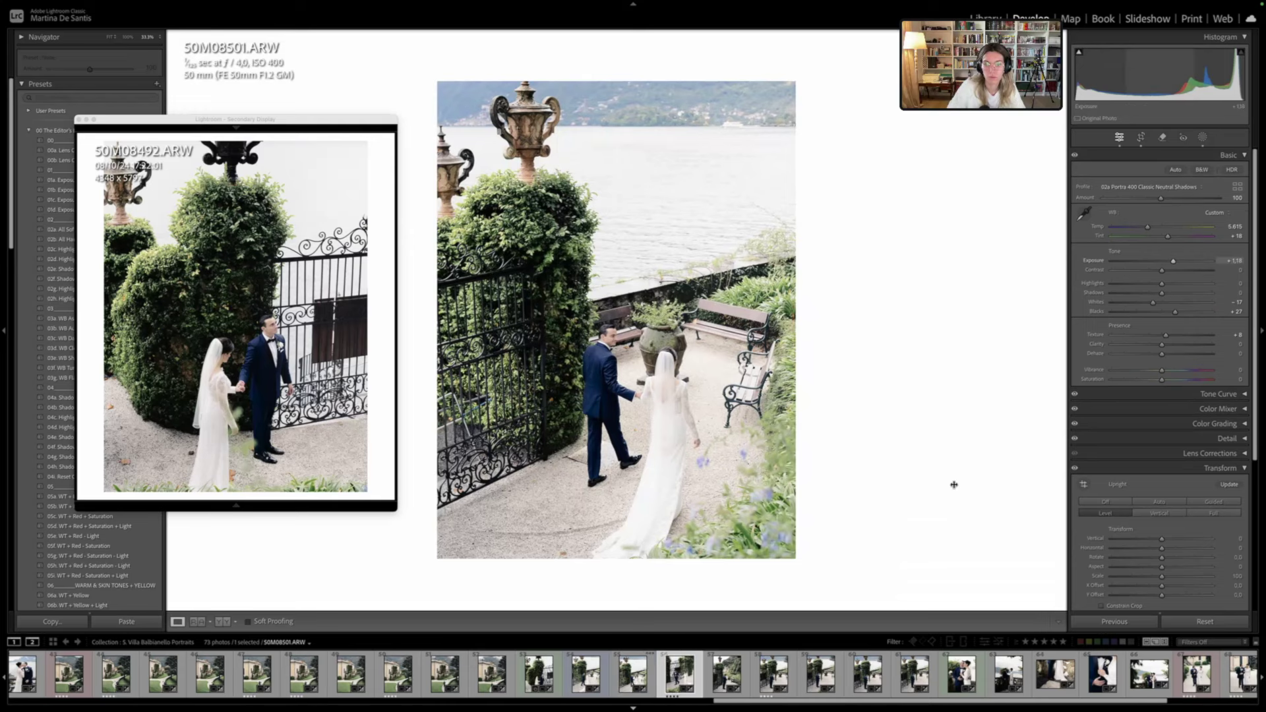
pyautogui.press('r')
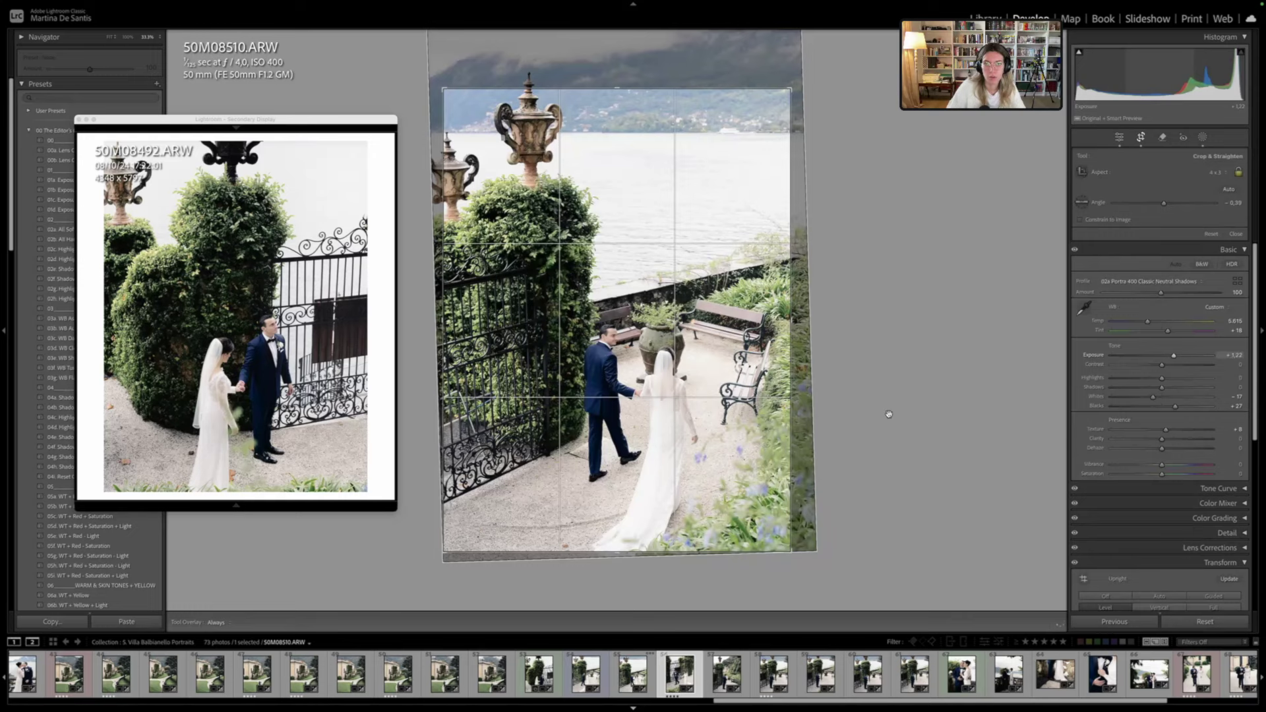
pyautogui.moveTo(918, 394); pyautogui.dragTo(916, 401)
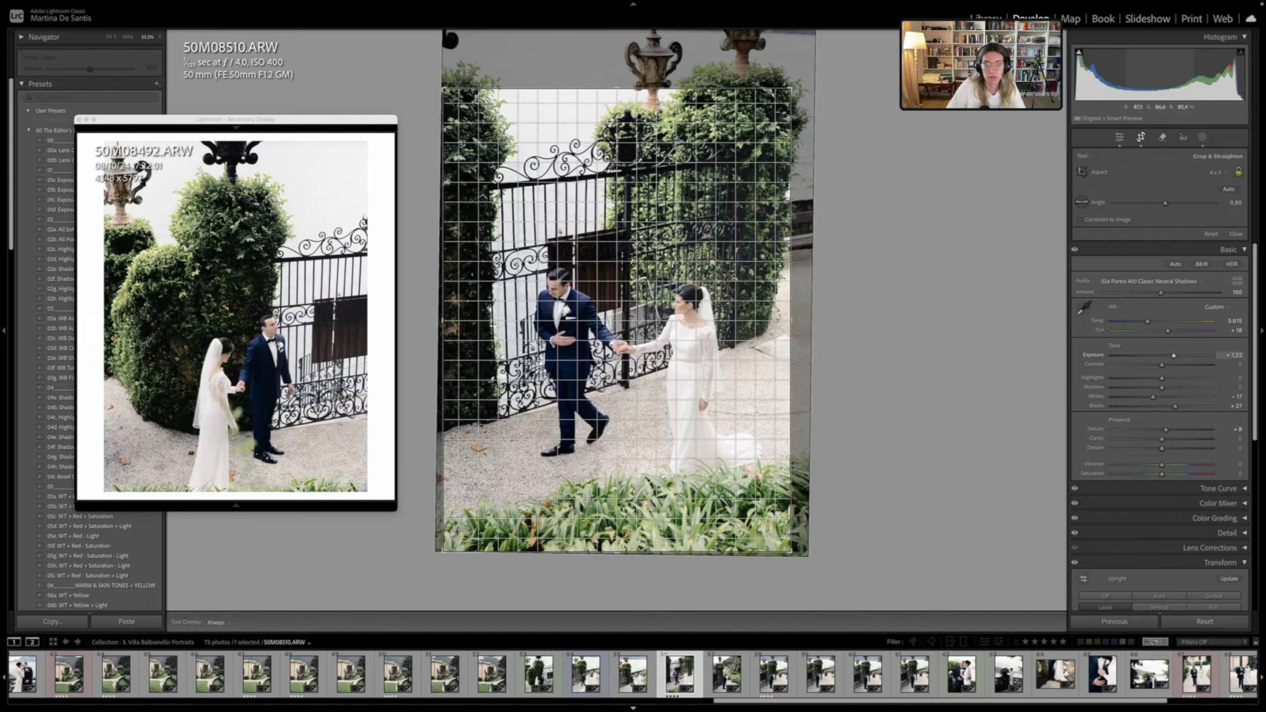
pyautogui.moveTo(602, 376); pyautogui.dragTo(593, 387)
pyautogui.moveTo(789, 91); pyautogui.dragTo(802, 78)
pyautogui.moveTo(675, 237); pyautogui.dragTo(668, 269)
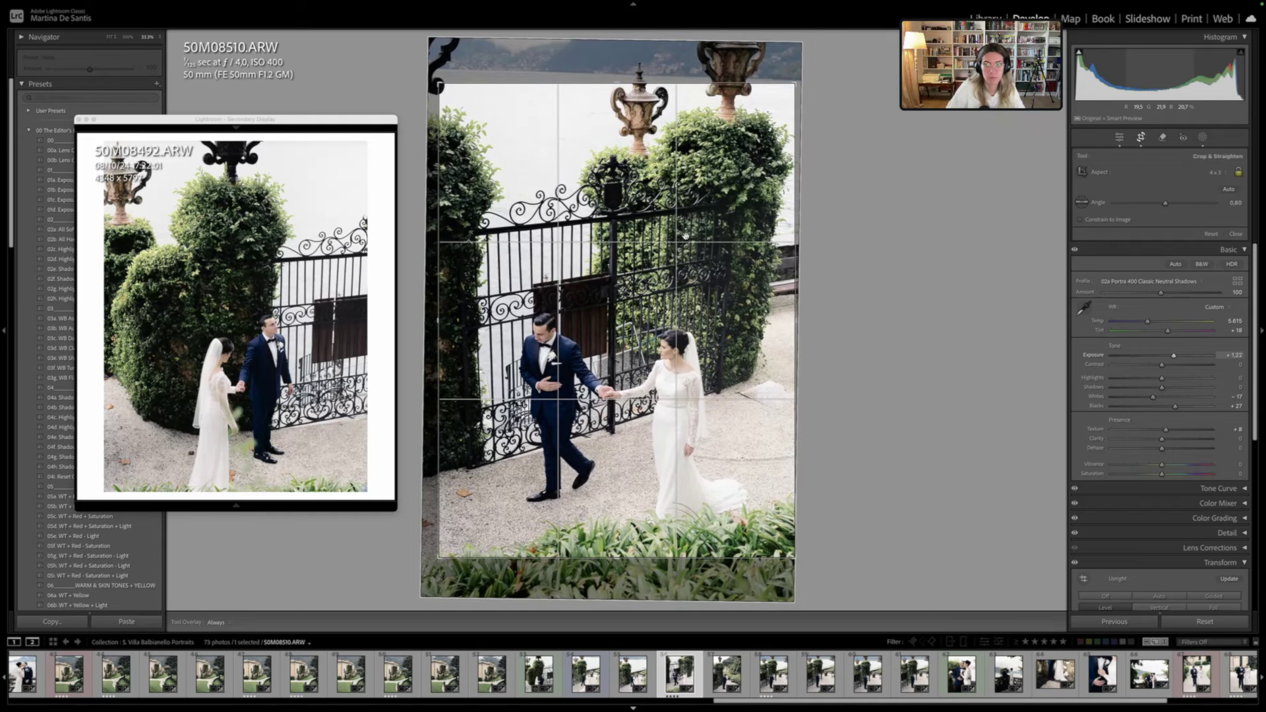
pyautogui.press('Return')
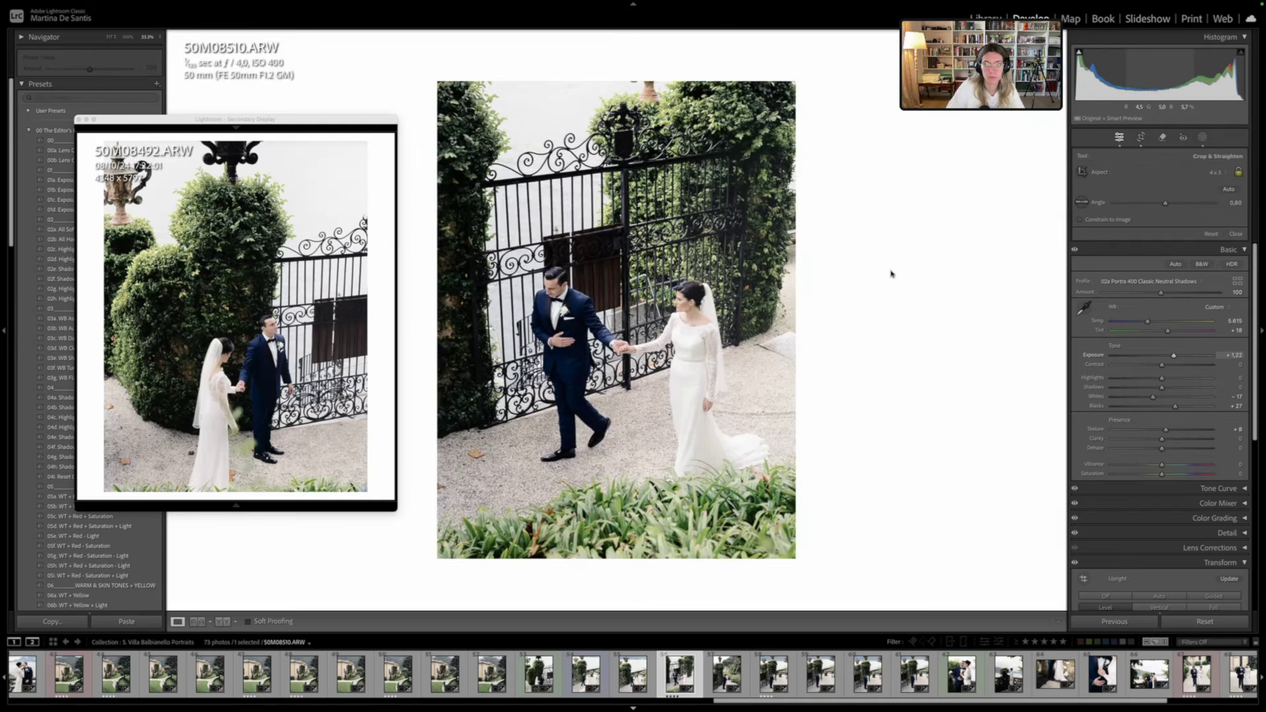
pyautogui.press('r')
pyautogui.moveTo(896, 267); pyautogui.dragTo(895, 268)
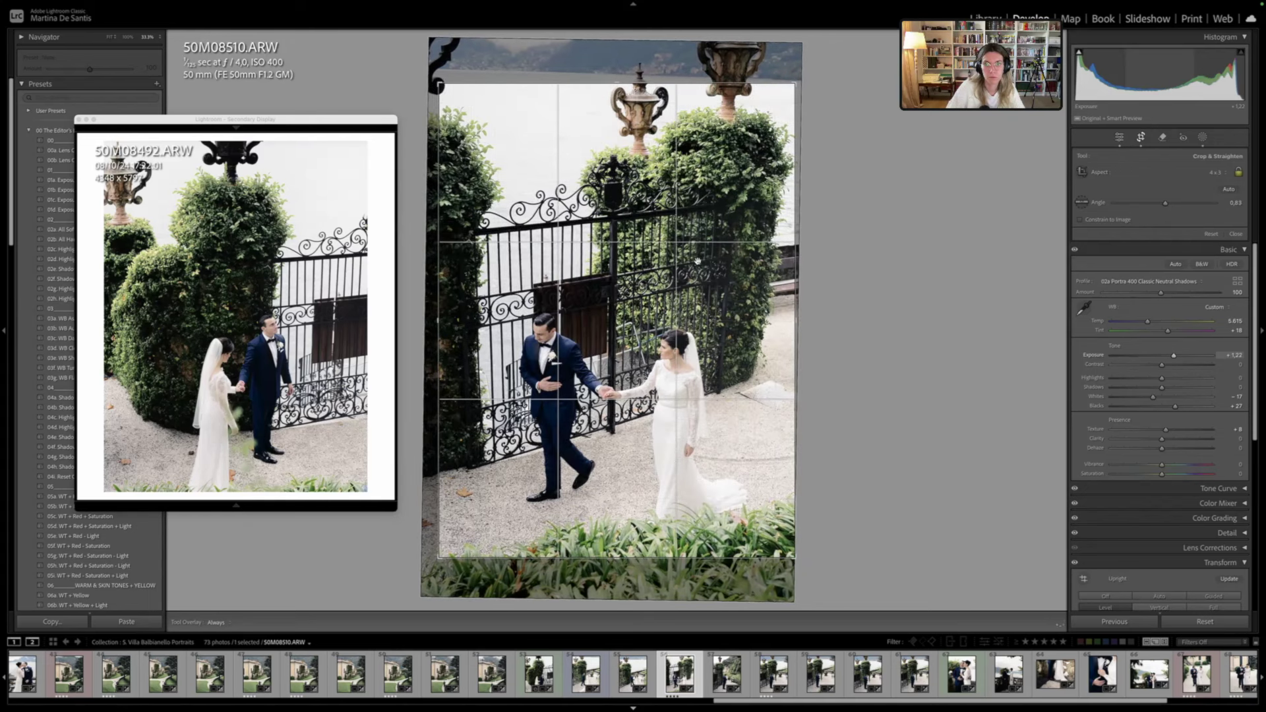
pyautogui.press('Return')
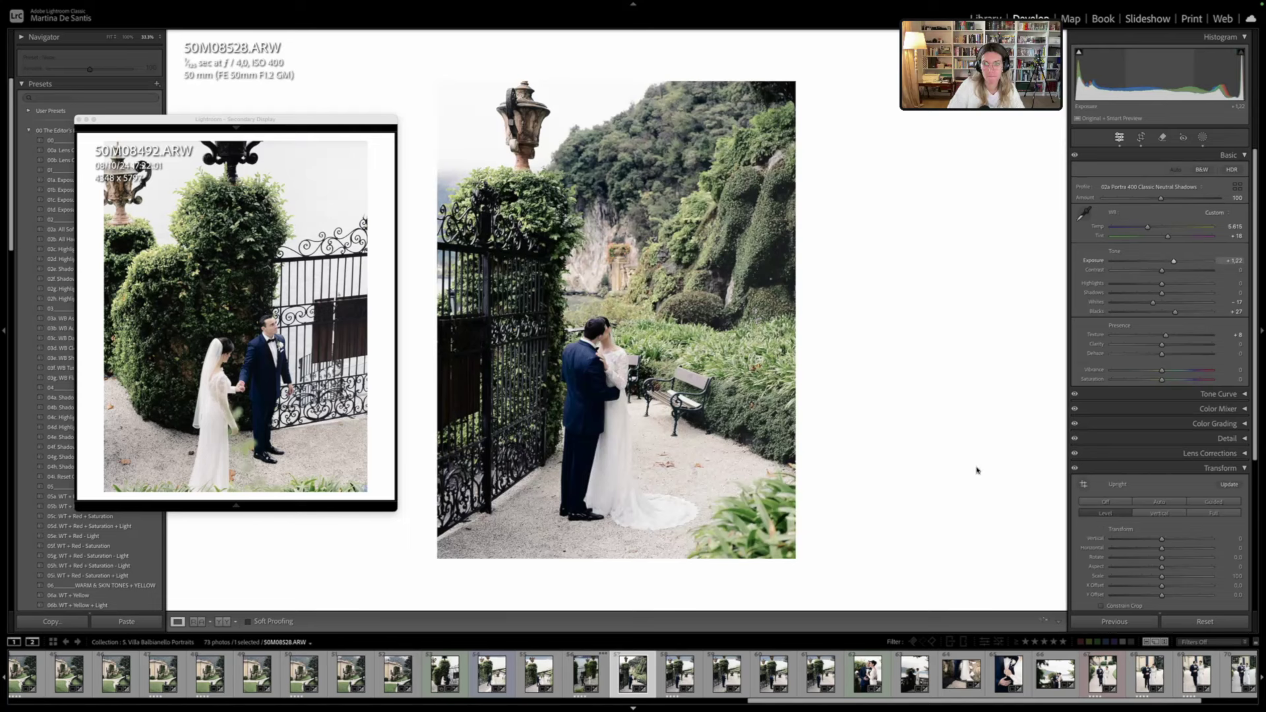
# Straighten gate photo 50M08528 to about -2.07° and commit the crop
pyautogui.press('r')
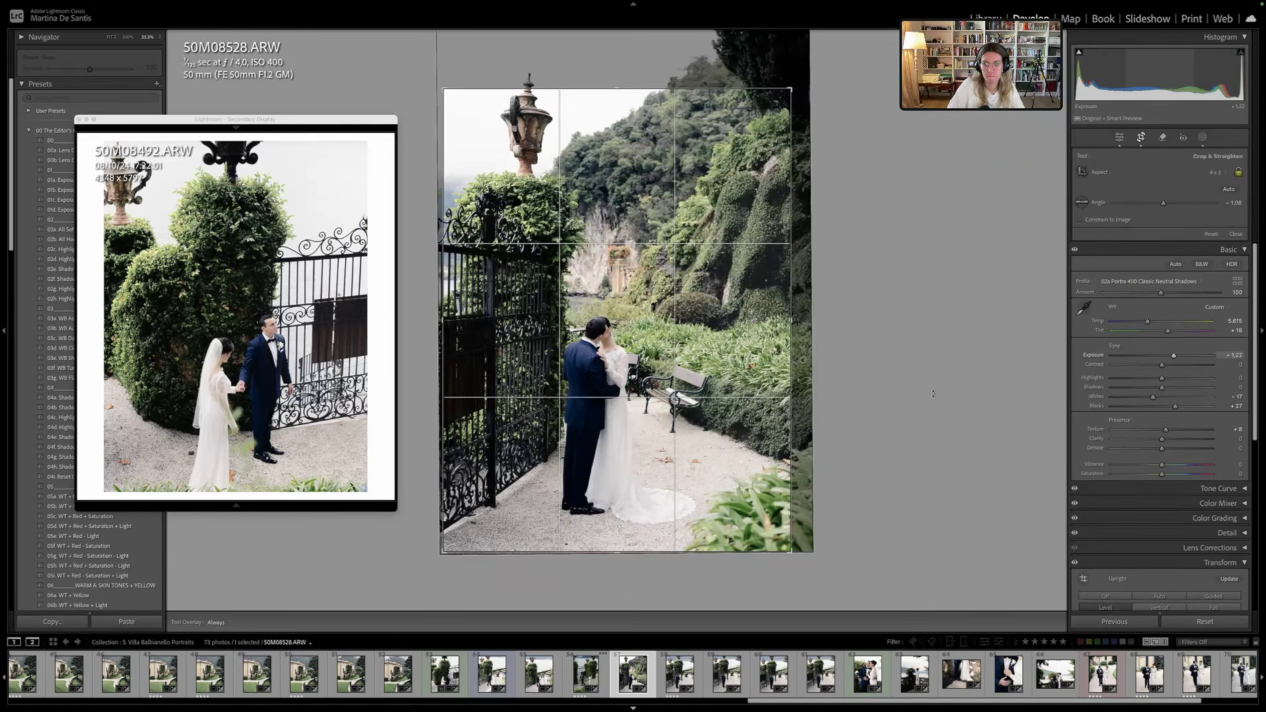
pyautogui.moveTo(933, 393); pyautogui.dragTo(921, 381)
pyautogui.press('Return')
pyautogui.press('r')
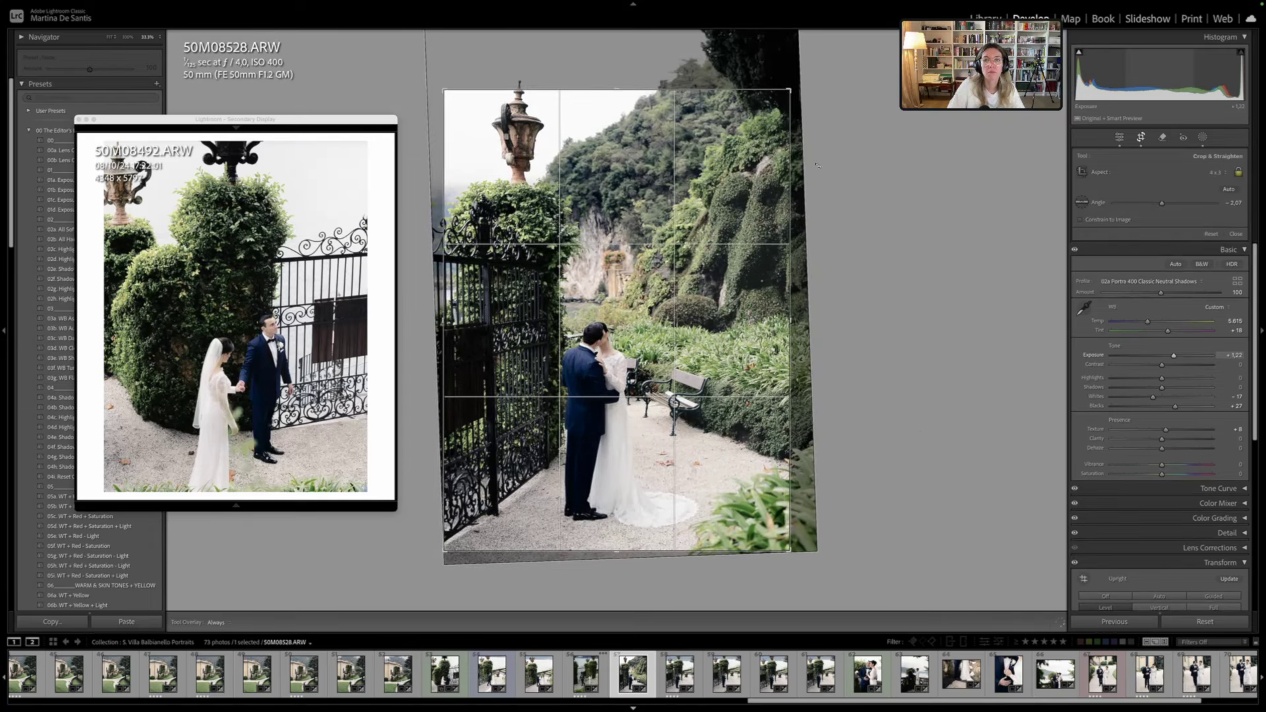
pyautogui.press('Return')
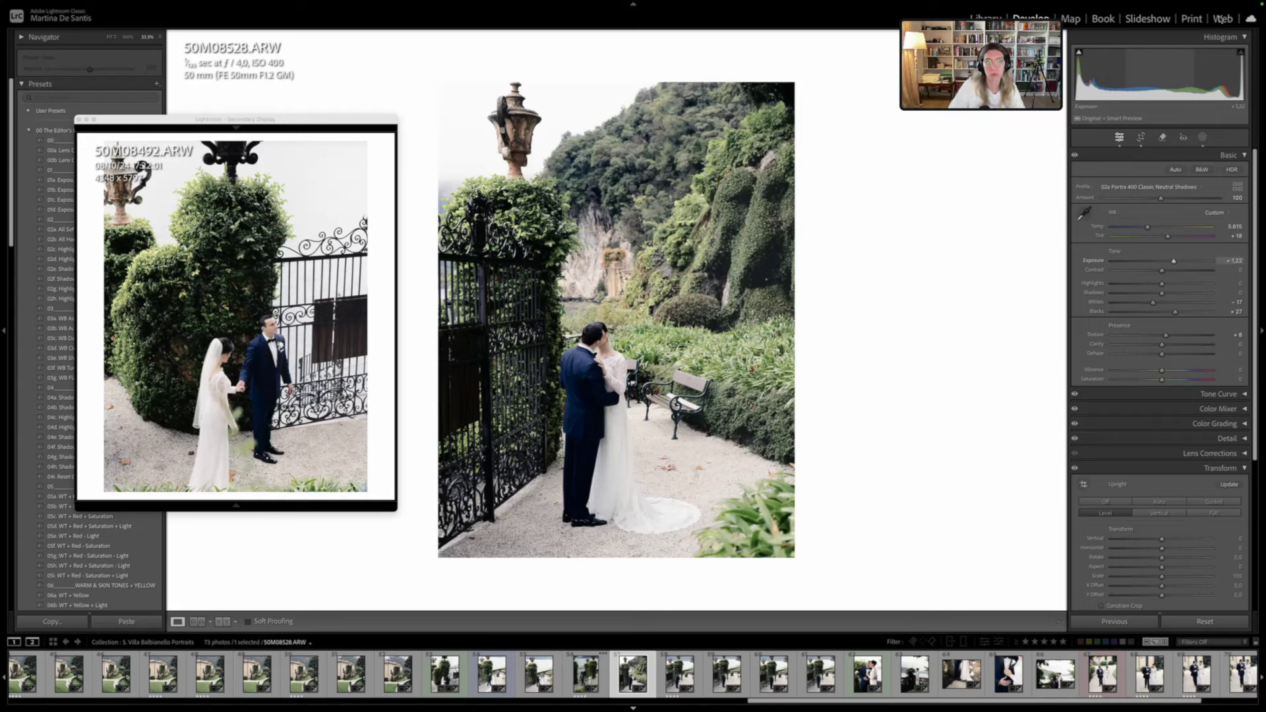
# Raise 50M08528's exposure to about +1.38, then move on to 50M08532
pyautogui.moveTo(1156, 57); pyautogui.dragTo(1161, 58)
pyautogui.moveTo(1151, 79); pyautogui.dragTo(1154, 79)
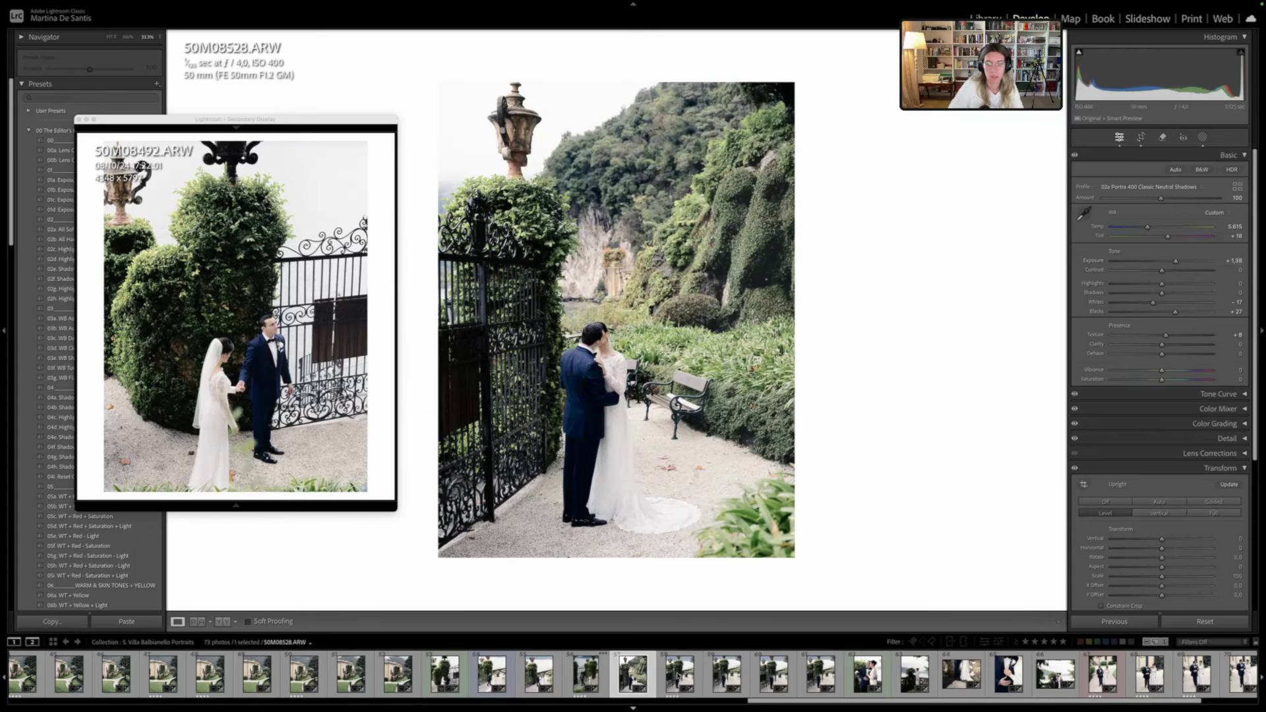
pyautogui.click(677, 675)
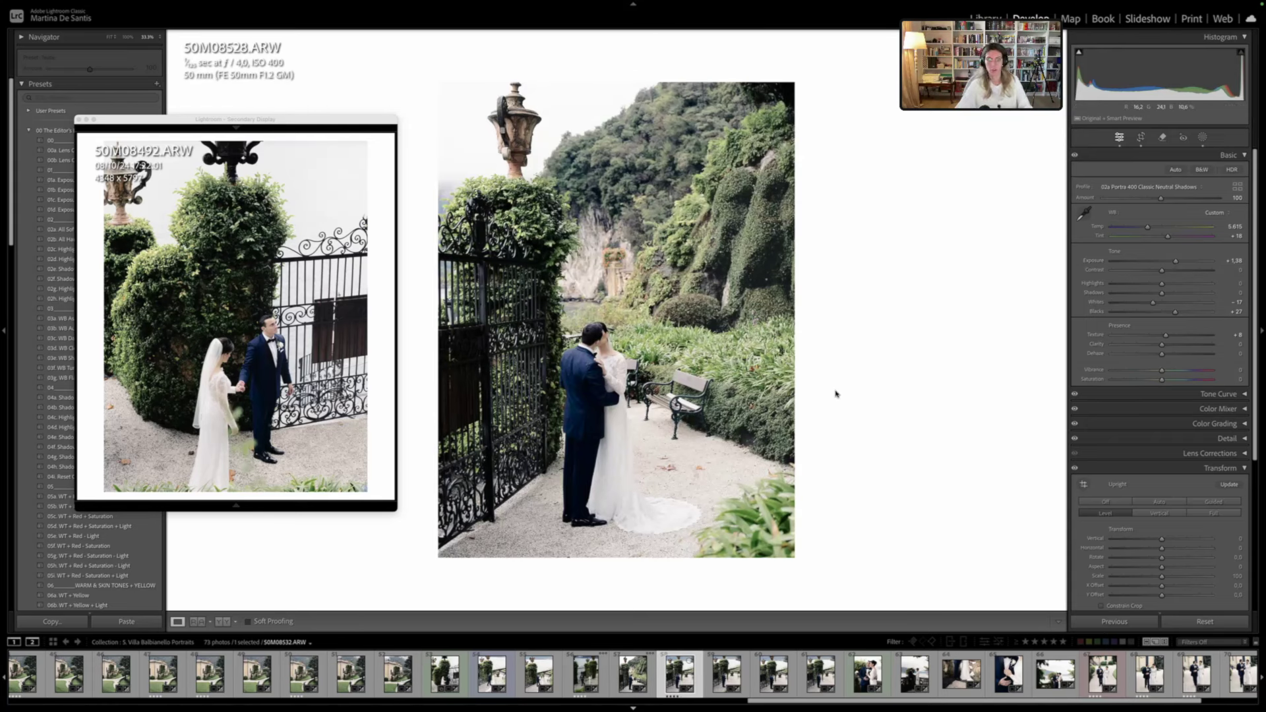
# Set Upright to Level for photo 50M08532
pyautogui.click(1109, 504)
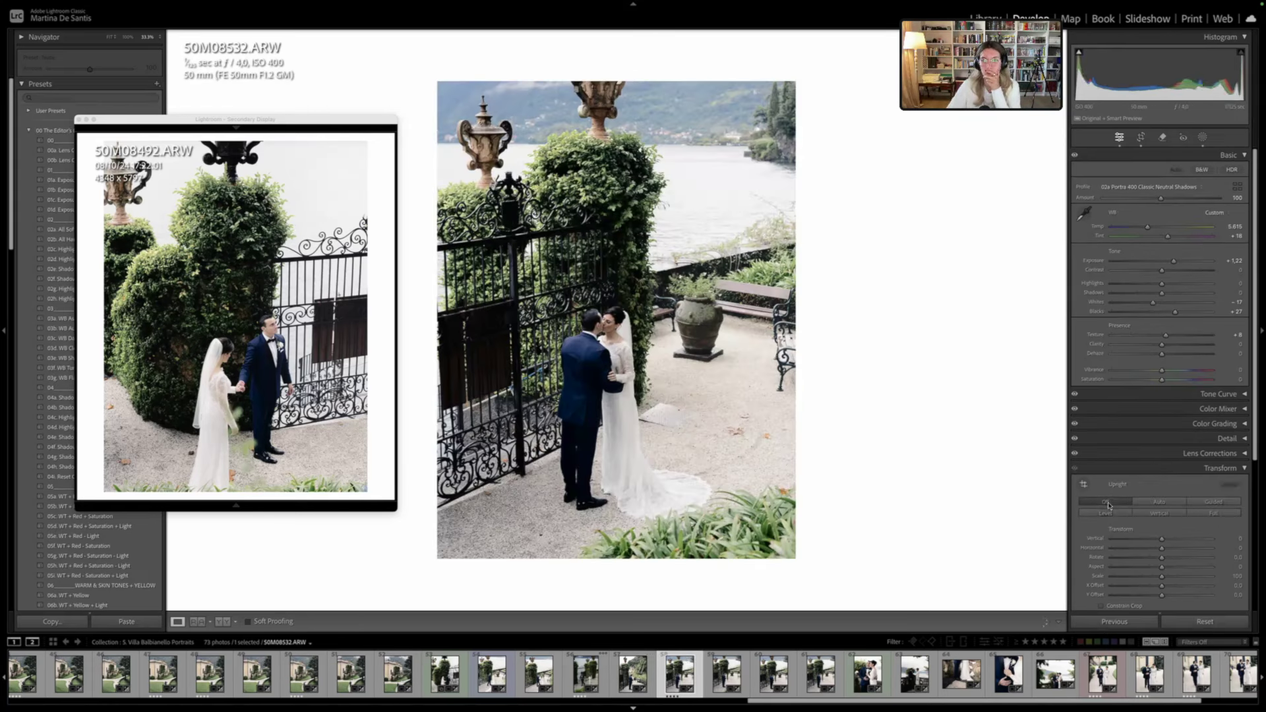
pyautogui.click(1108, 512)
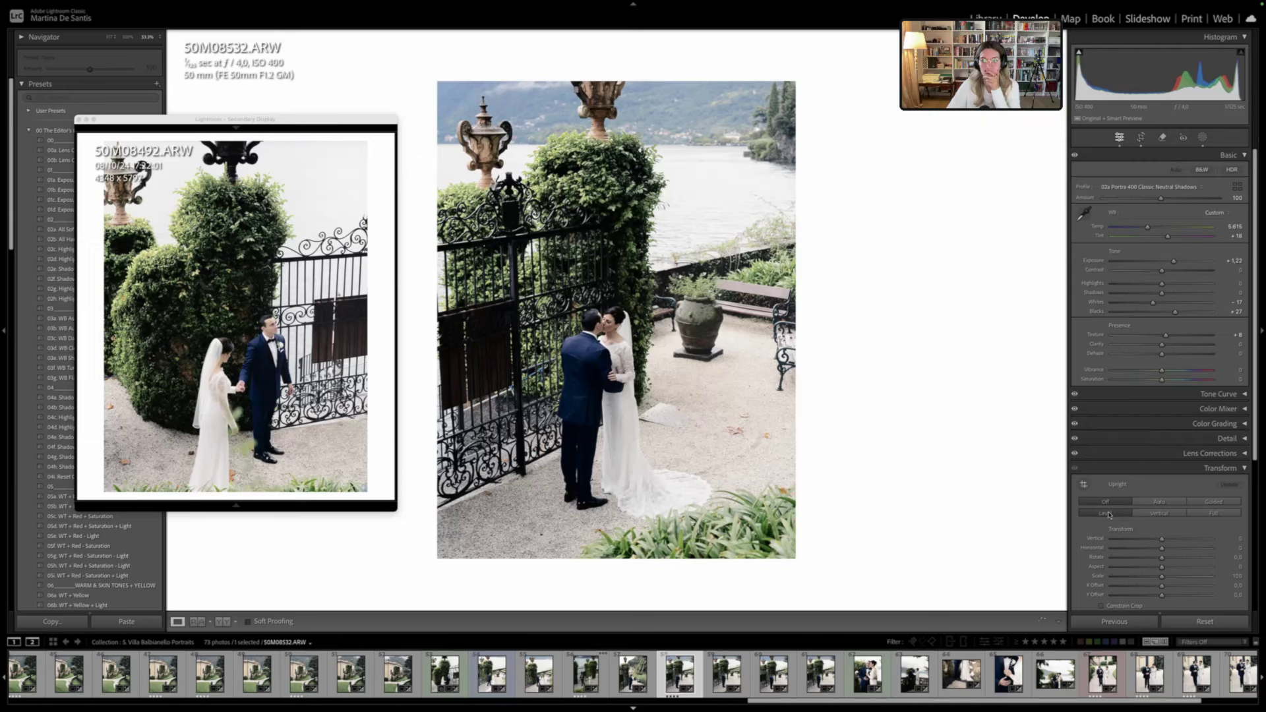
pyautogui.press('r')
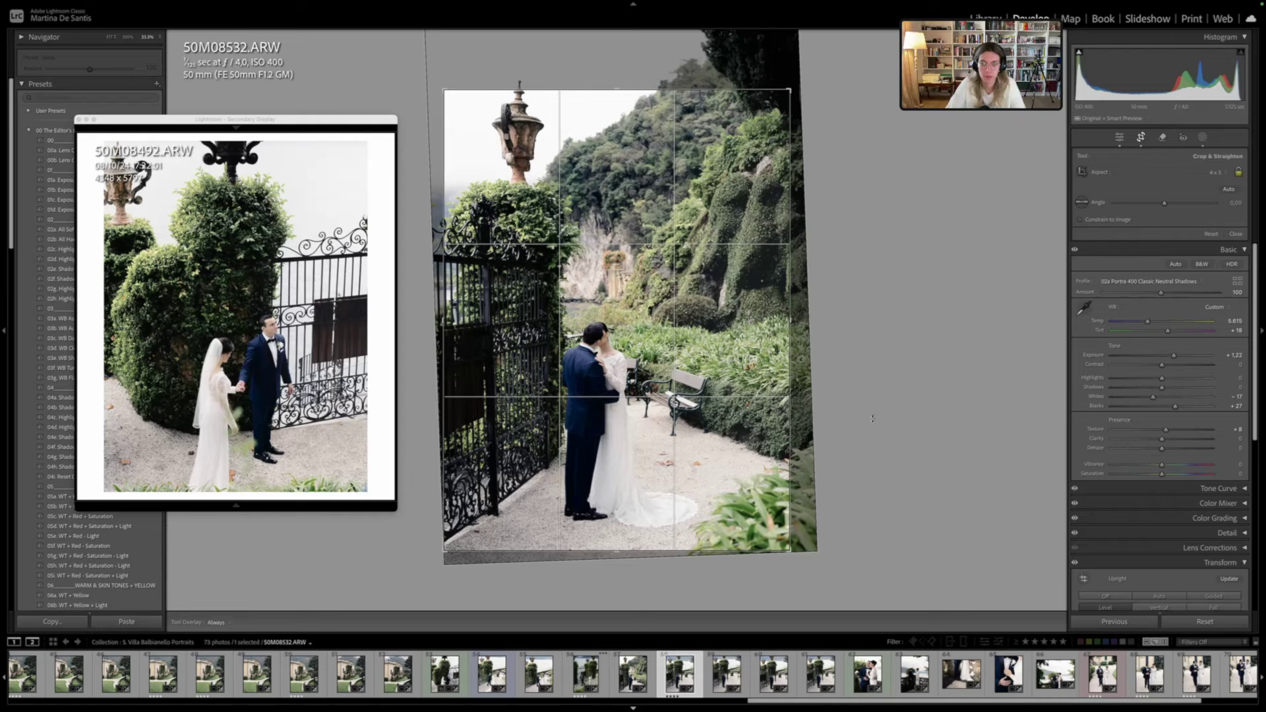
pyautogui.press('Return')
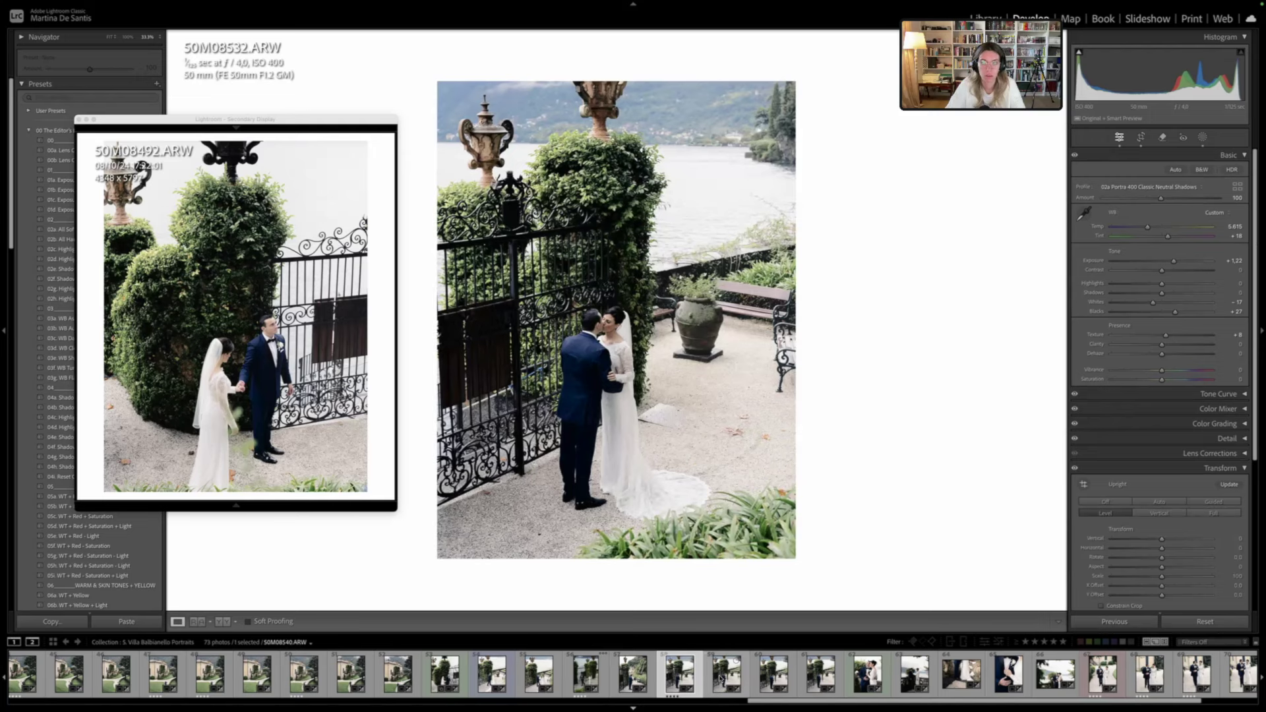
# Rotate 50M08532 slightly and shift it left within the crop, then commit the crop
pyautogui.press('r')
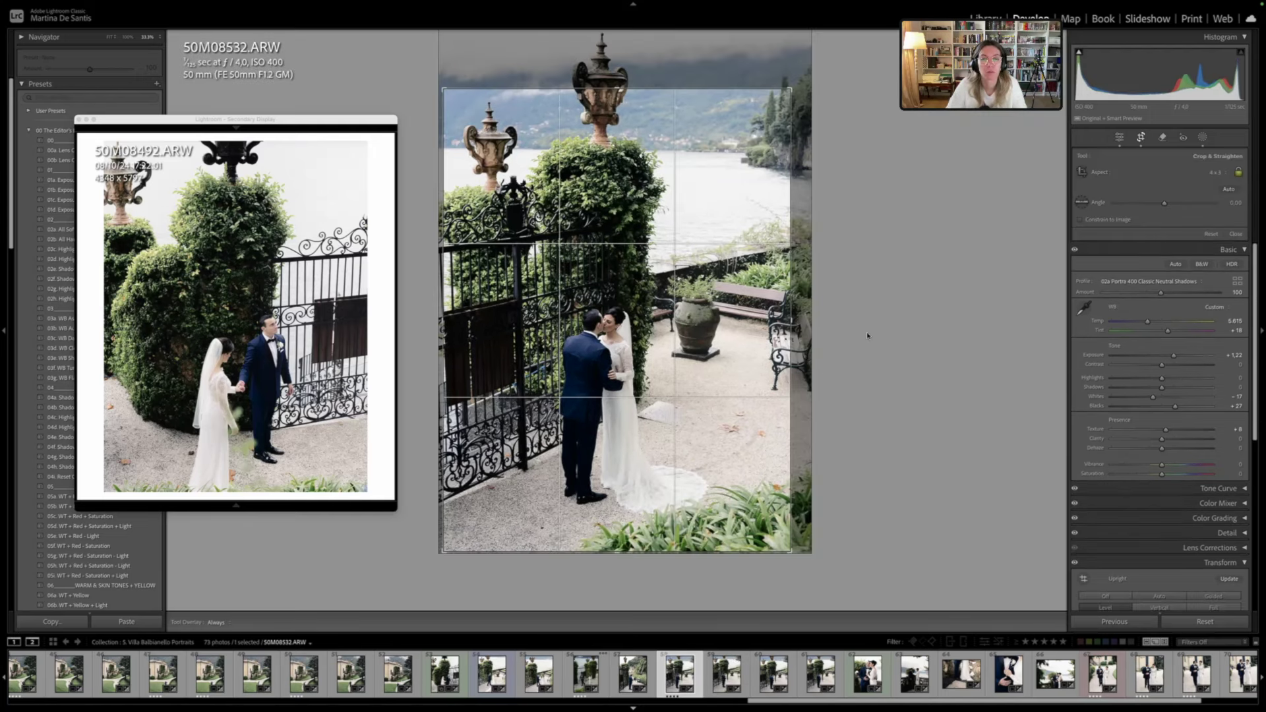
pyautogui.moveTo(867, 331); pyautogui.dragTo(866, 332)
pyautogui.moveTo(657, 332); pyautogui.dragTo(654, 335)
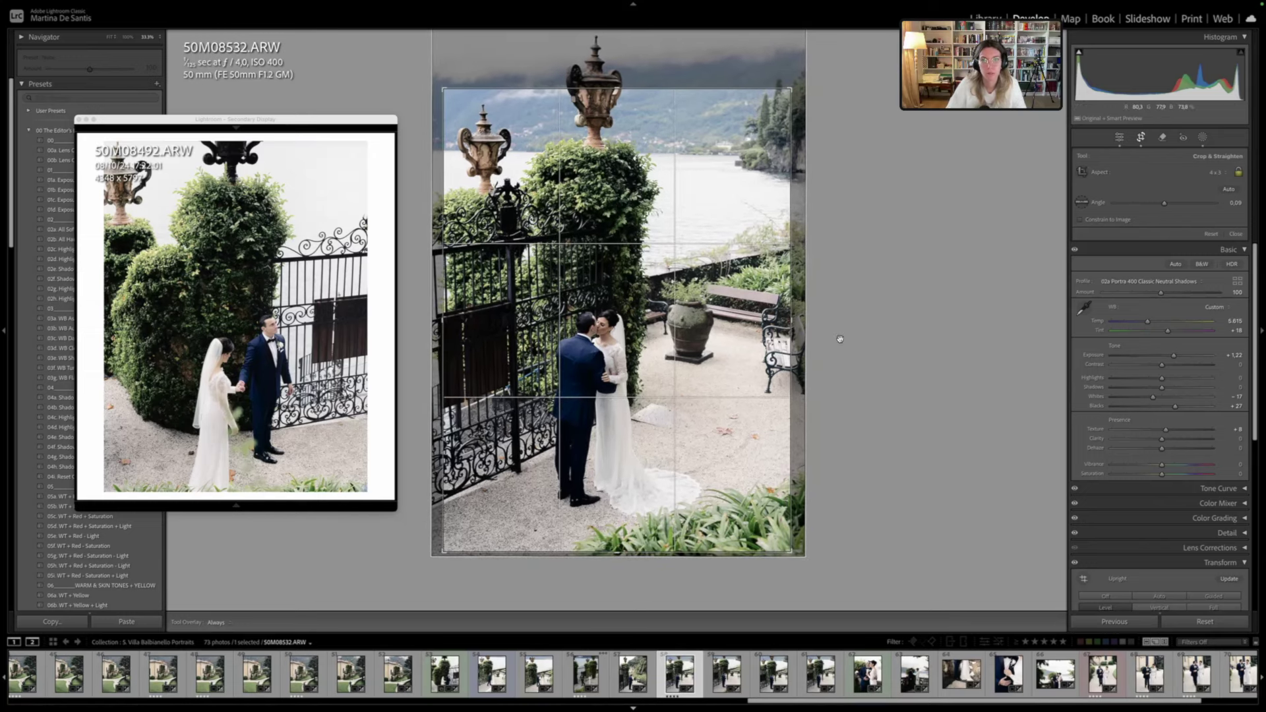
pyautogui.press('Return')
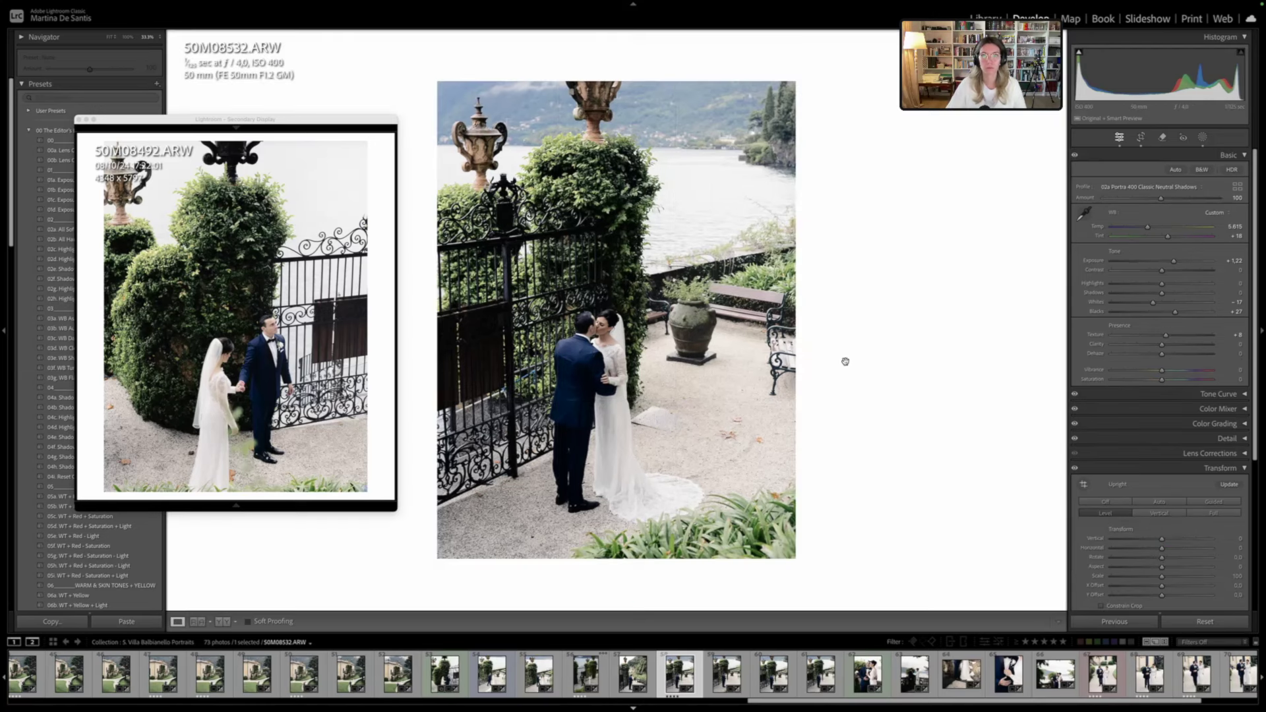
pyautogui.press('r')
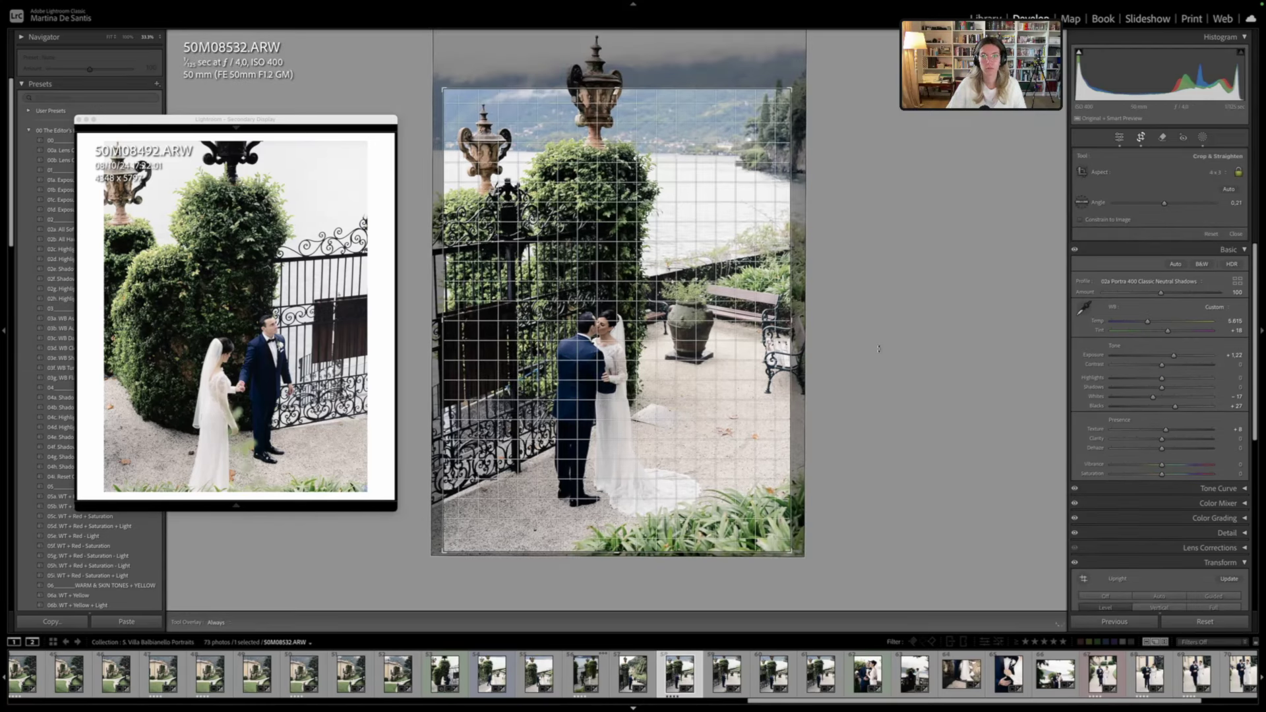
pyautogui.press('Return')
# Raise Exposure to about +1.40 and advance to 50M08540
pyautogui.moveTo(1176, 77); pyautogui.dragTo(1182, 78)
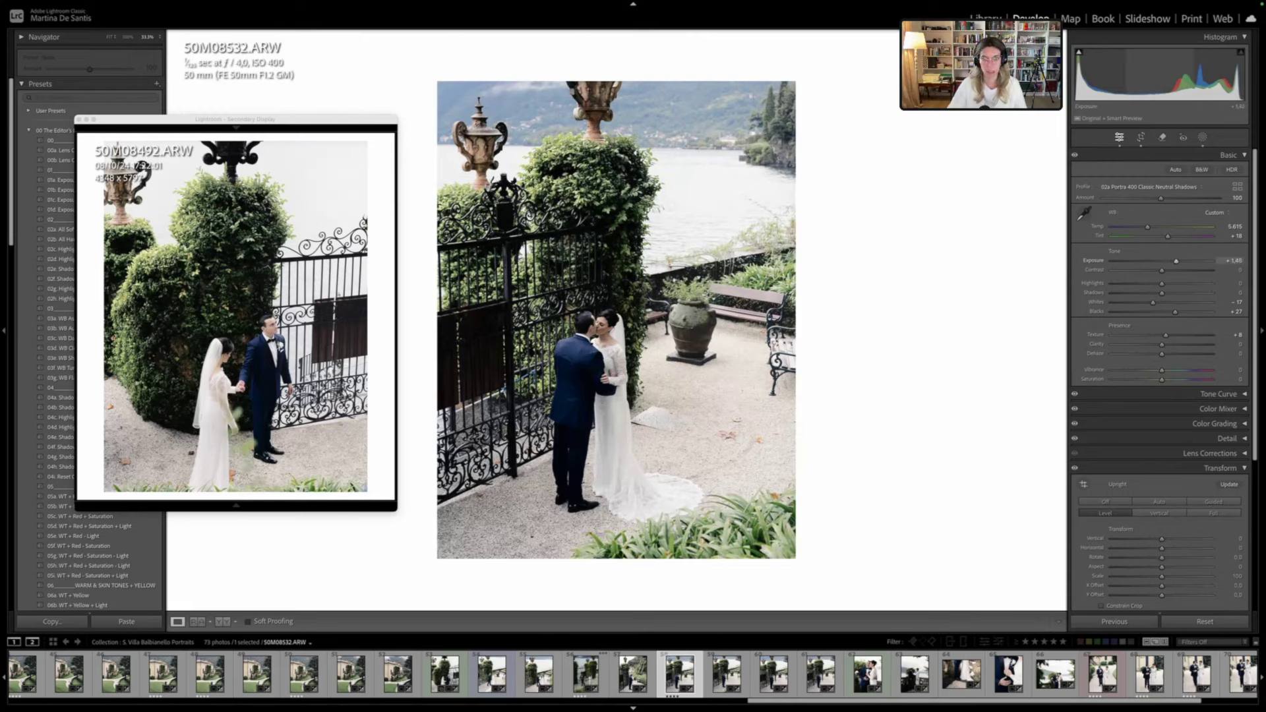
pyautogui.press('Right')
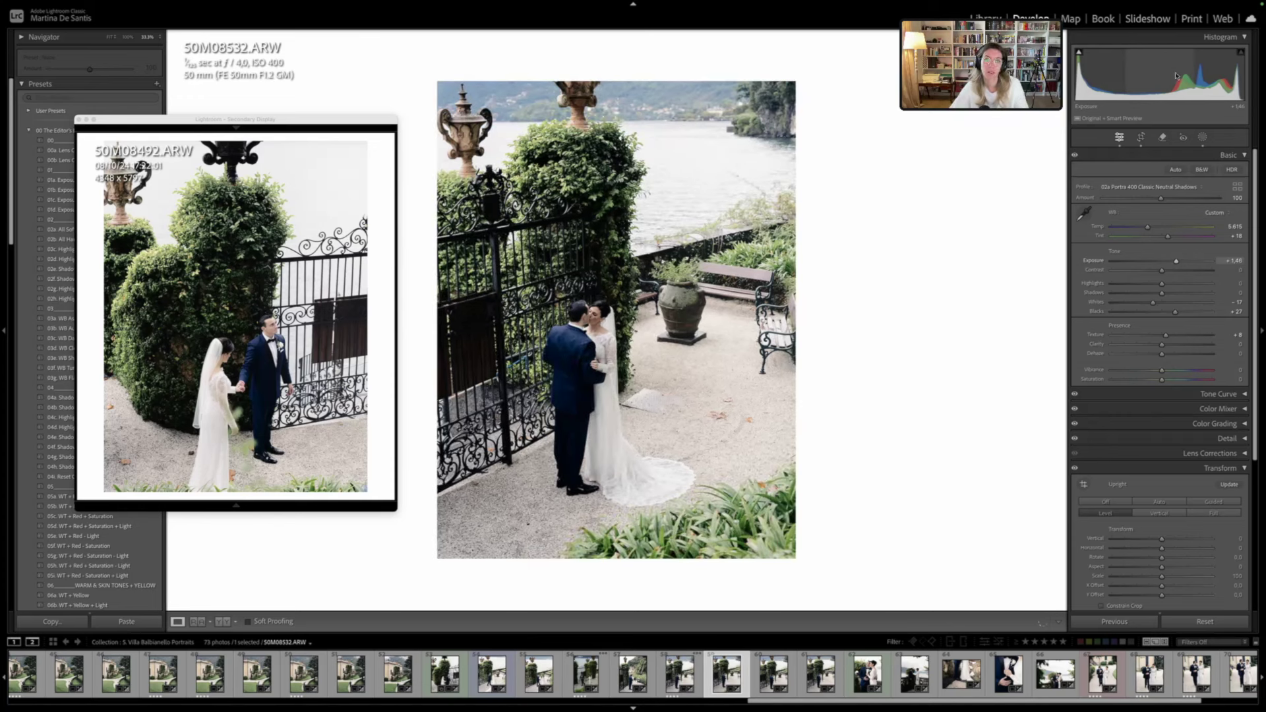
pyautogui.press('r')
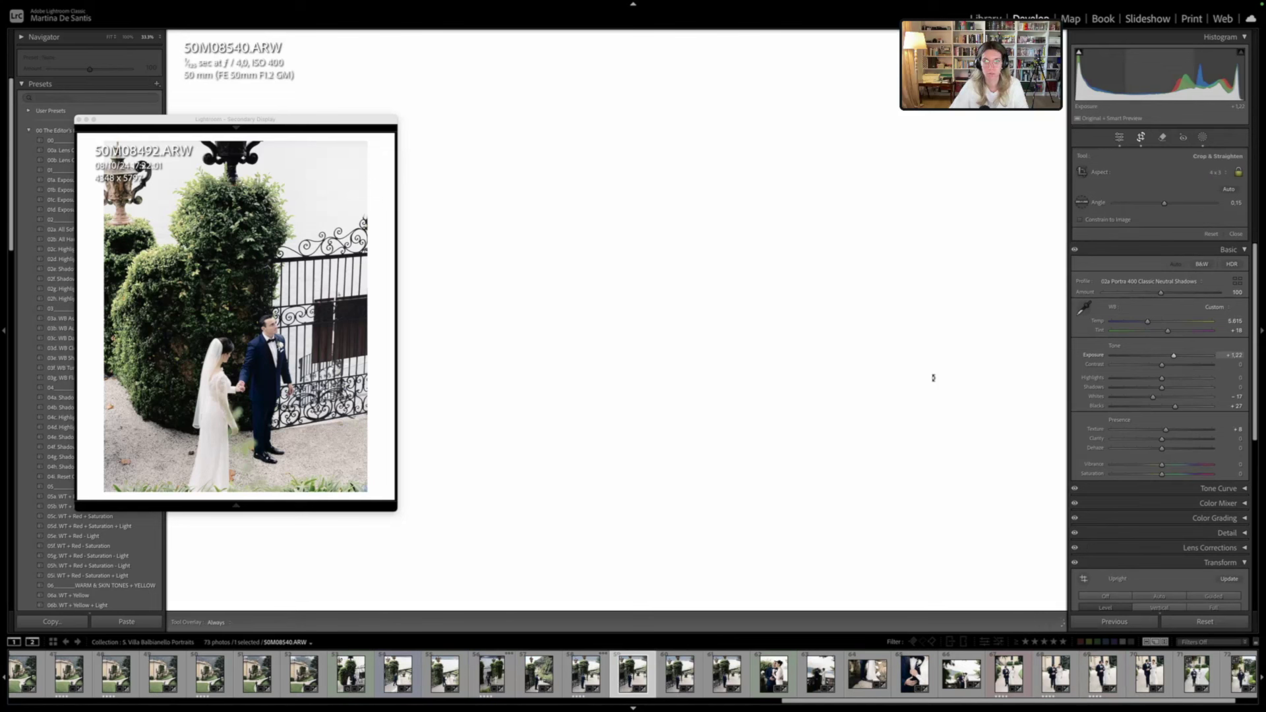
# Level 50M08540 with a slightly enlarged crop frame and advance to 50M08543
pyautogui.moveTo(932, 378); pyautogui.dragTo(932, 379)
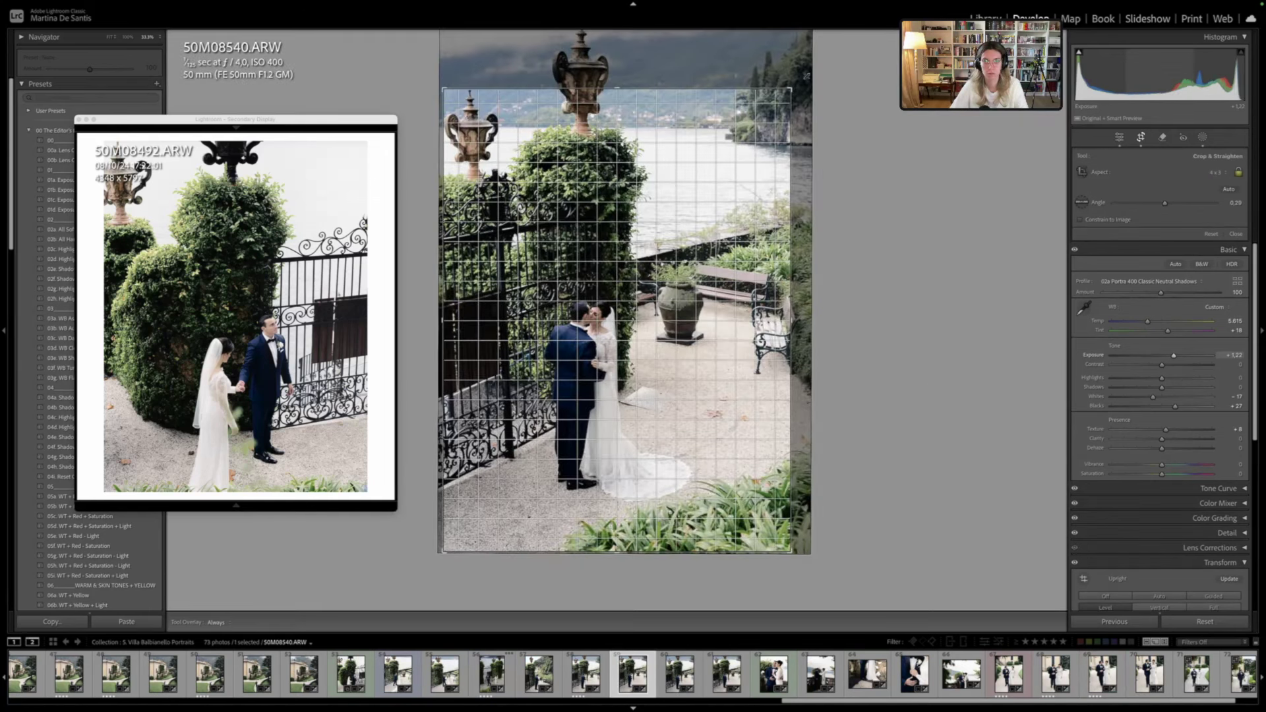
pyautogui.moveTo(807, 75); pyautogui.dragTo(813, 72)
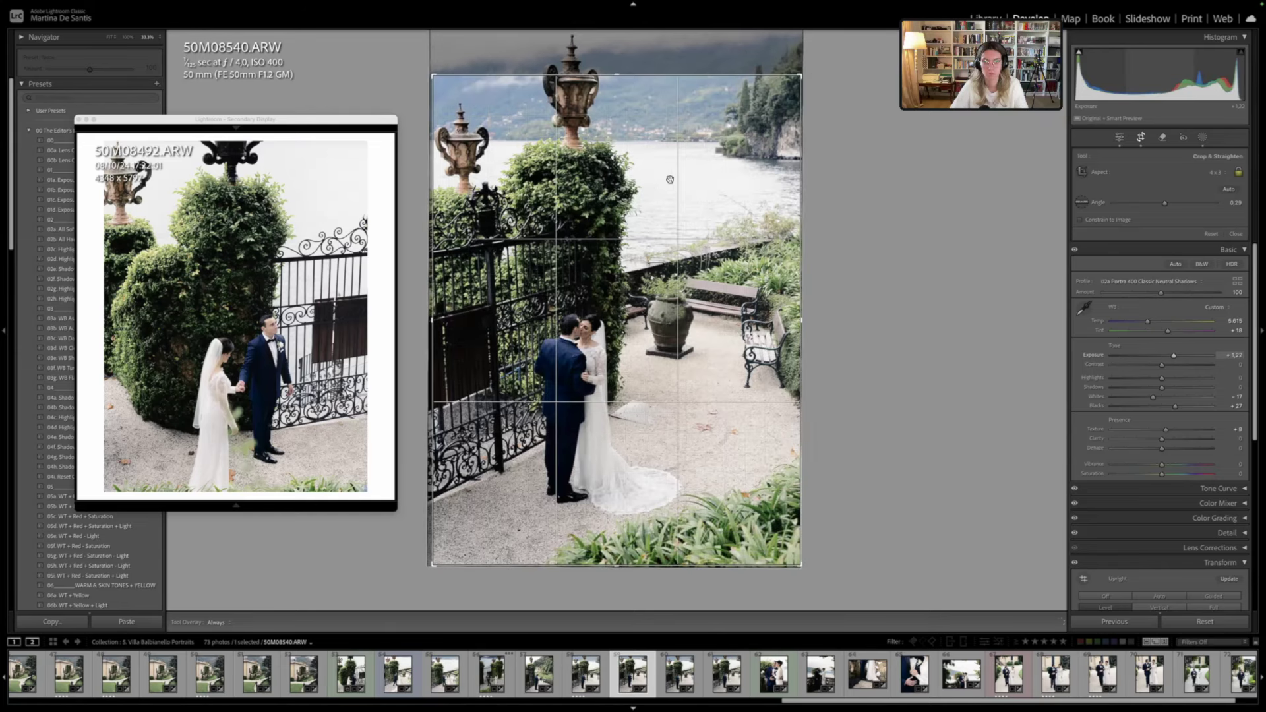
pyautogui.moveTo(919, 224); pyautogui.dragTo(836, 218)
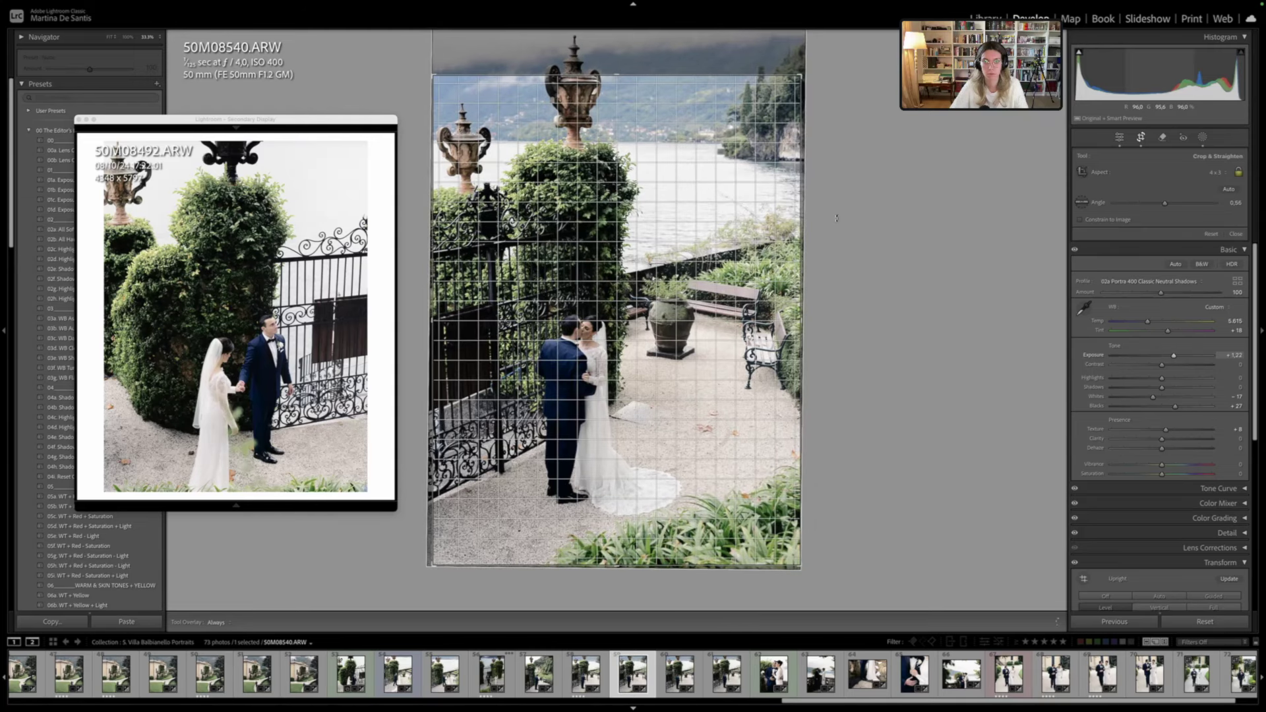
pyautogui.moveTo(836, 218); pyautogui.dragTo(836, 218)
pyautogui.press('Return')
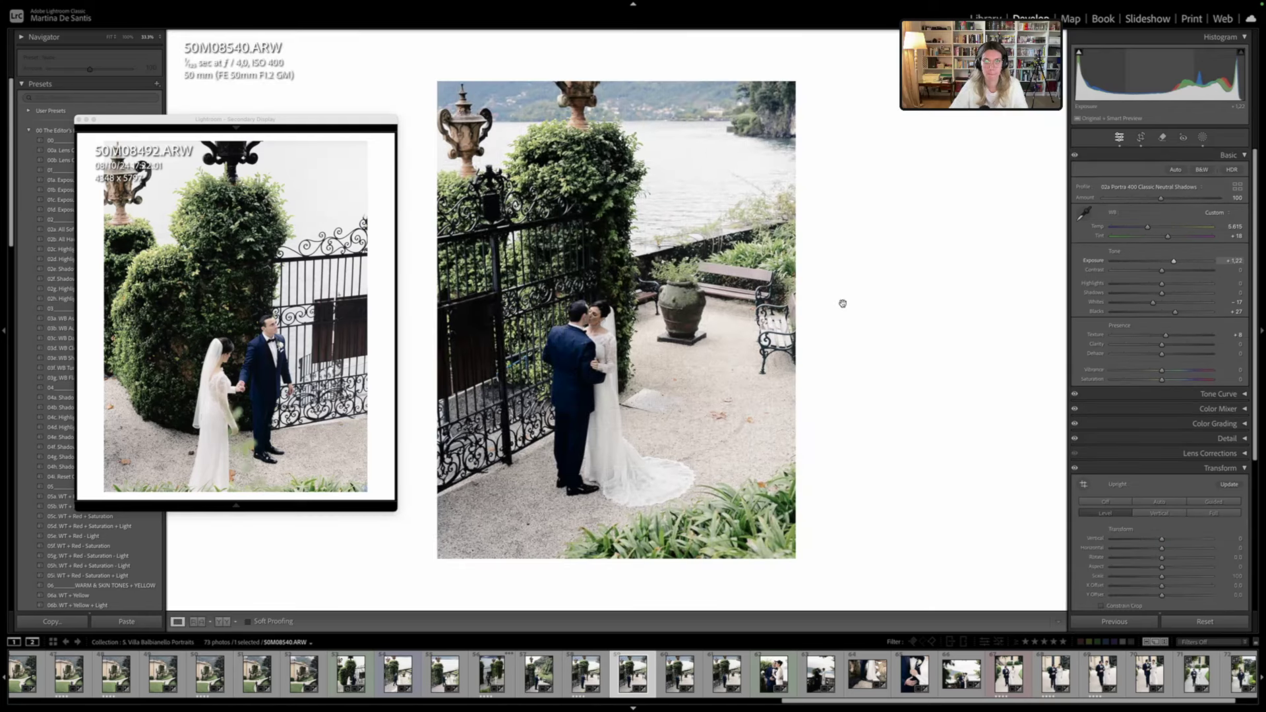
pyautogui.press('r')
pyautogui.moveTo(875, 319); pyautogui.dragTo(875, 318)
pyautogui.press('Return')
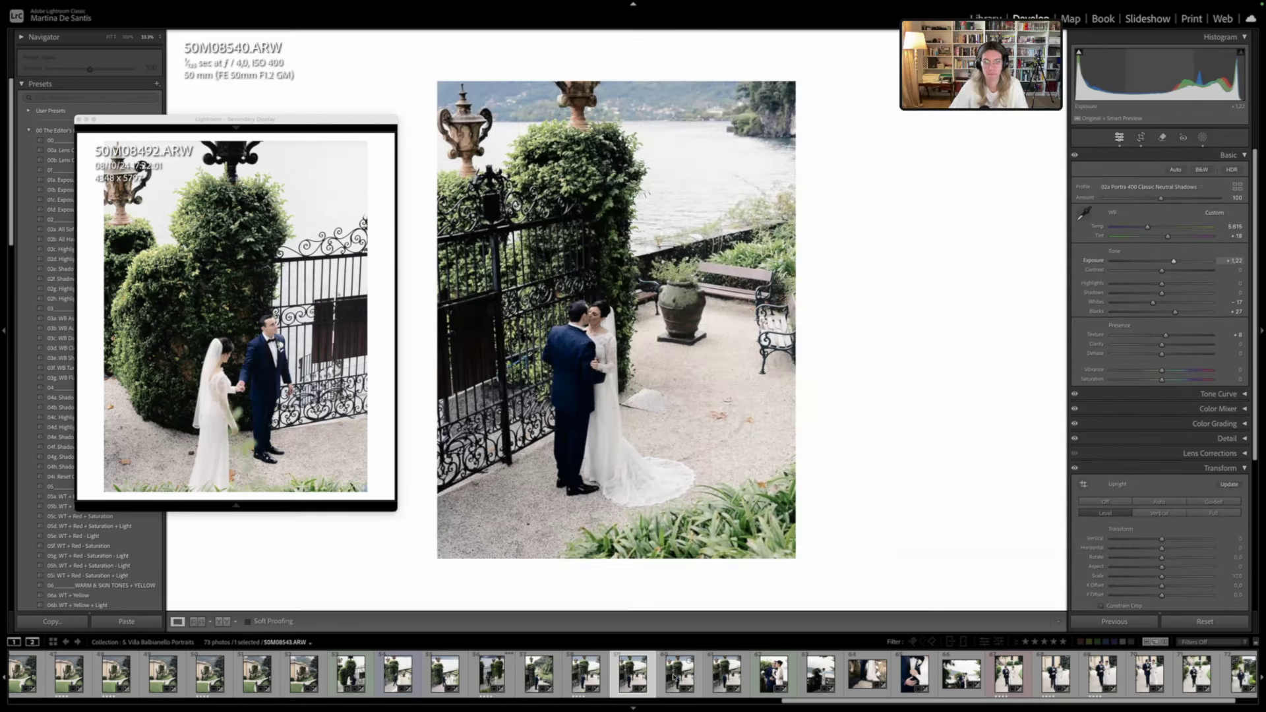
pyautogui.press('Right')
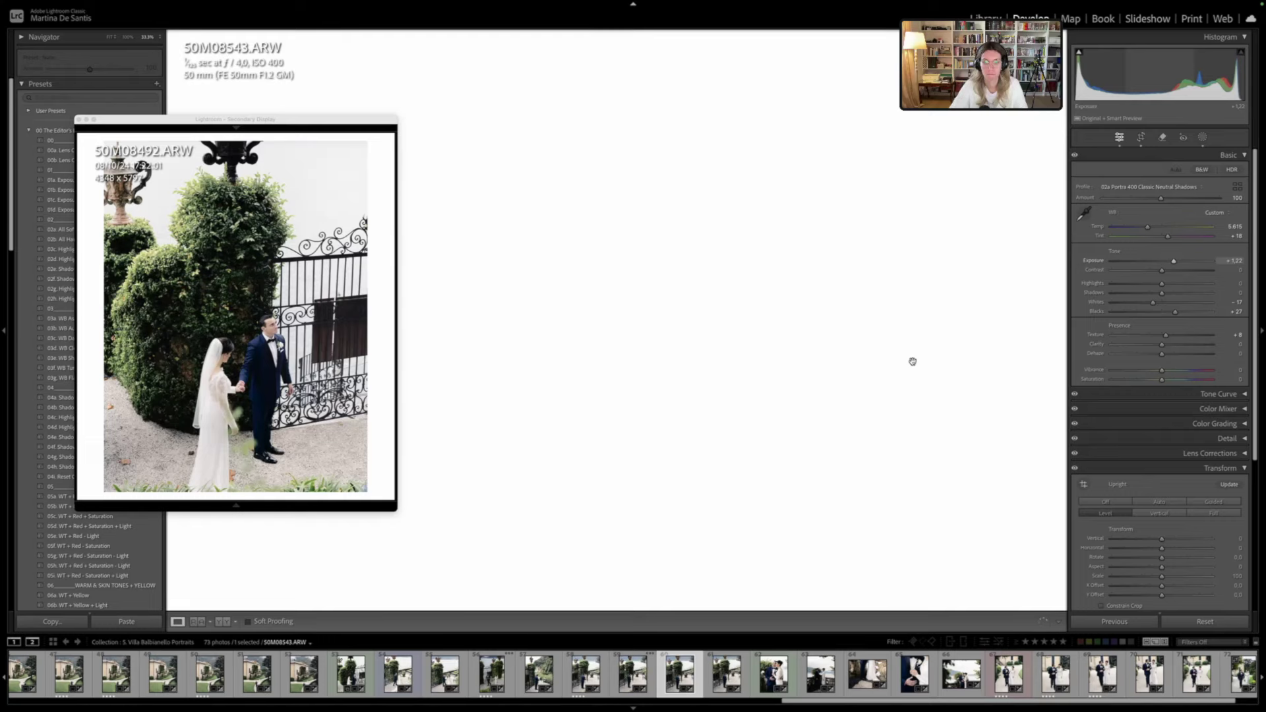
# Level the gate-and-lake photo 50M08543 through several small rotations, commit the crop, and advance
pyautogui.press('r')
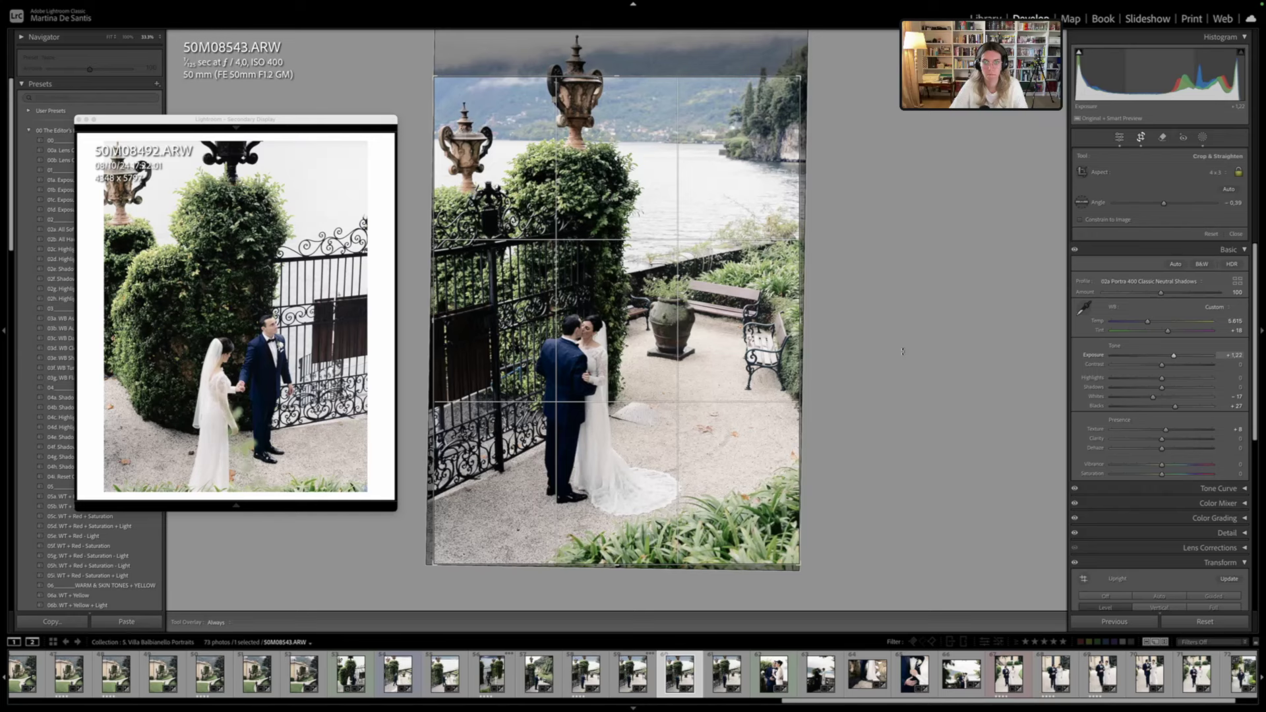
pyautogui.moveTo(902, 351); pyautogui.dragTo(901, 356)
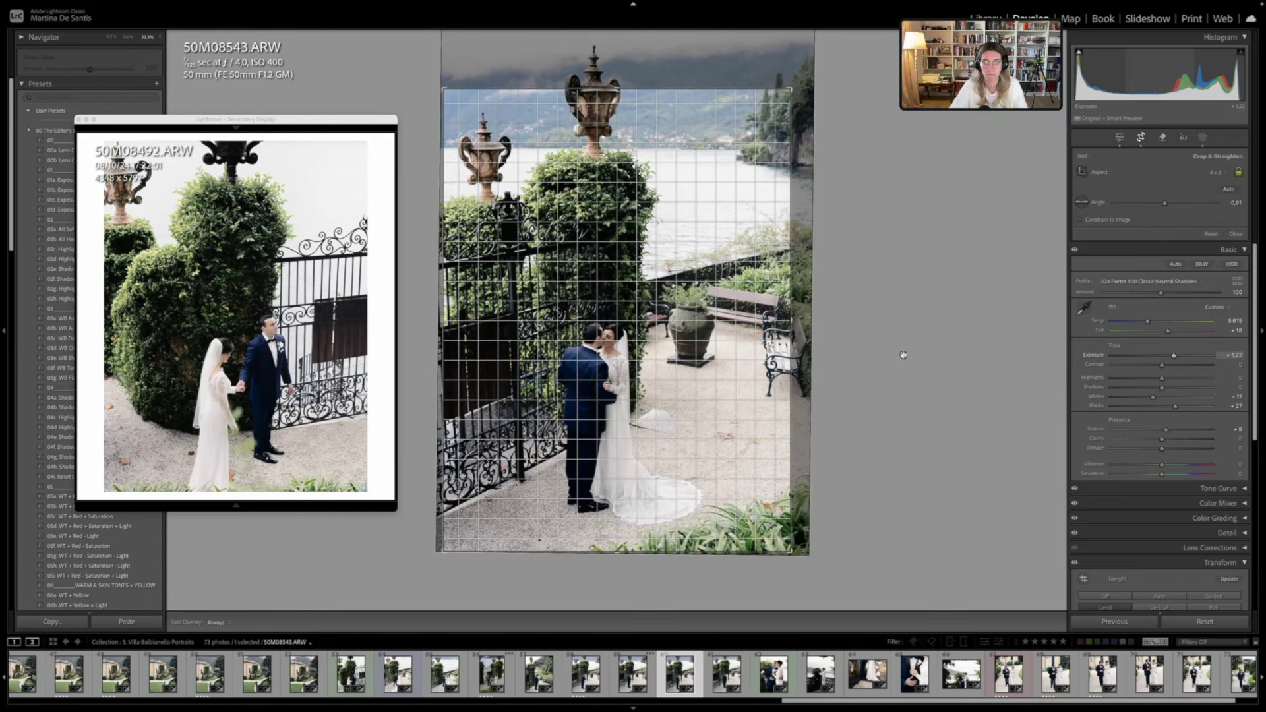
pyautogui.press('Return')
pyautogui.press('r')
pyautogui.moveTo(922, 350); pyautogui.dragTo(925, 351)
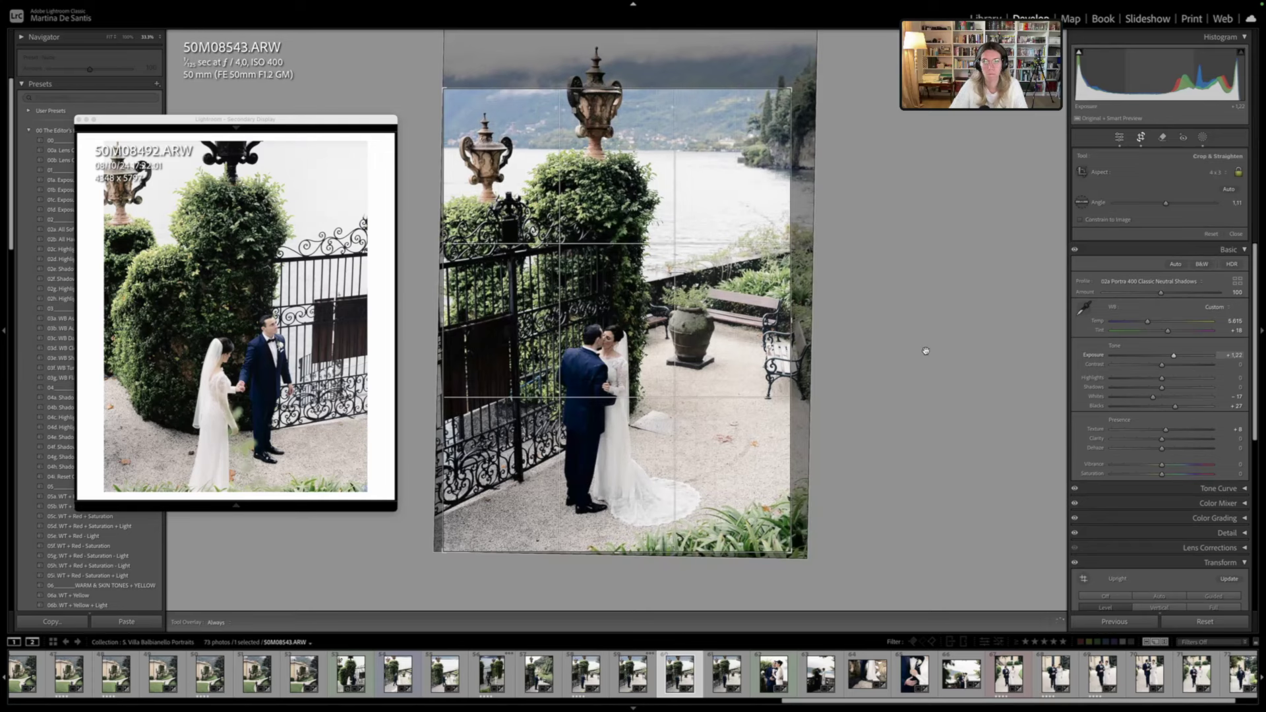
pyautogui.press('r')
pyautogui.press('r')
pyautogui.moveTo(934, 342); pyautogui.dragTo(935, 344)
pyautogui.press('r')
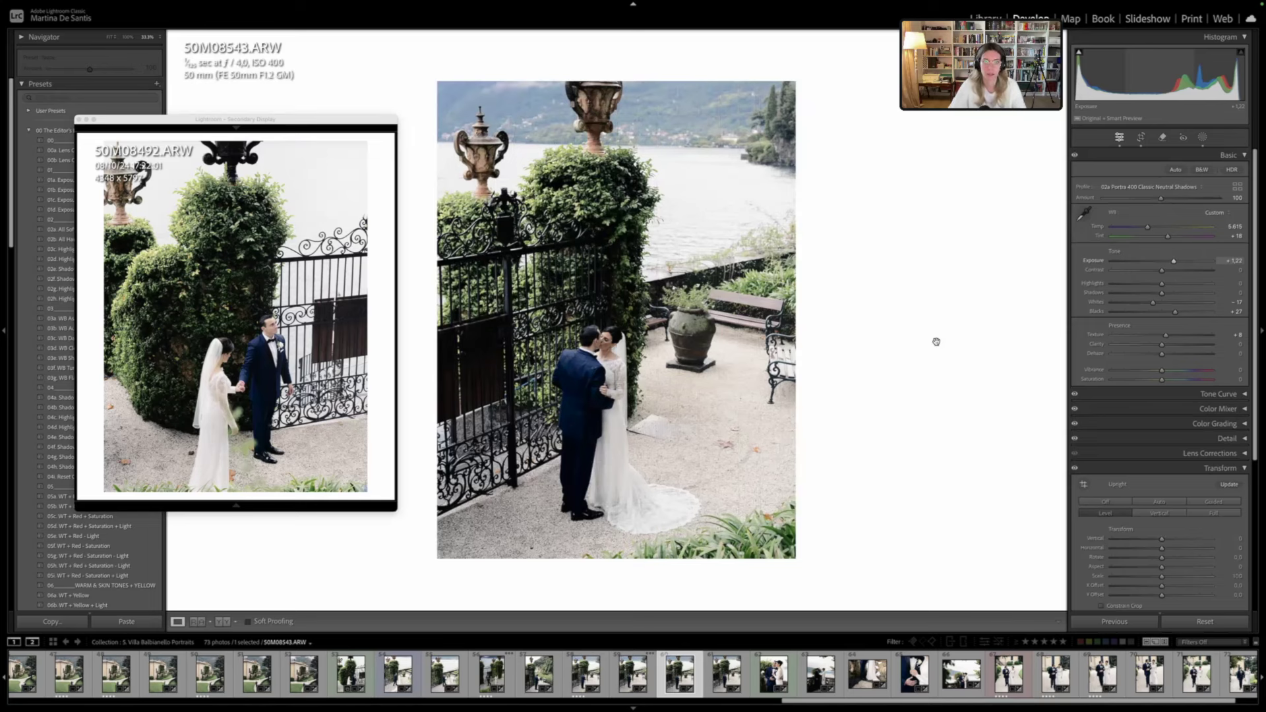
pyautogui.press('r')
pyautogui.moveTo(928, 334); pyautogui.dragTo(935, 335)
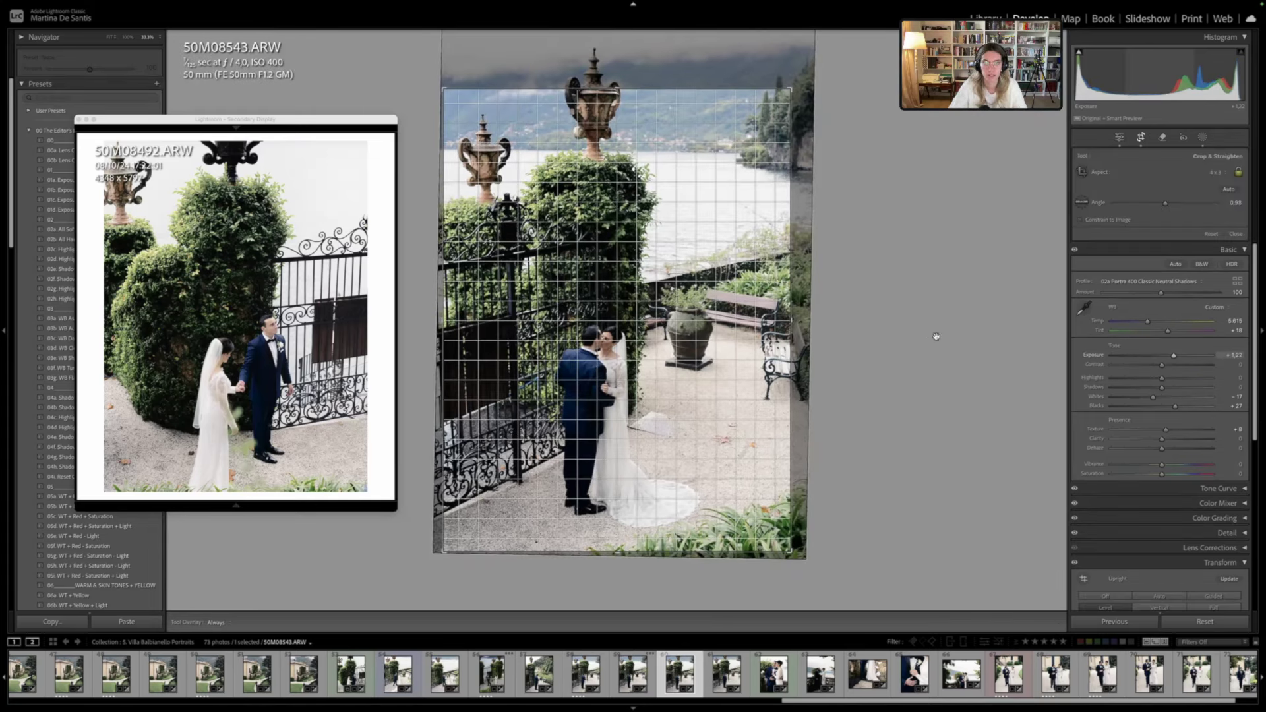
pyautogui.press('r')
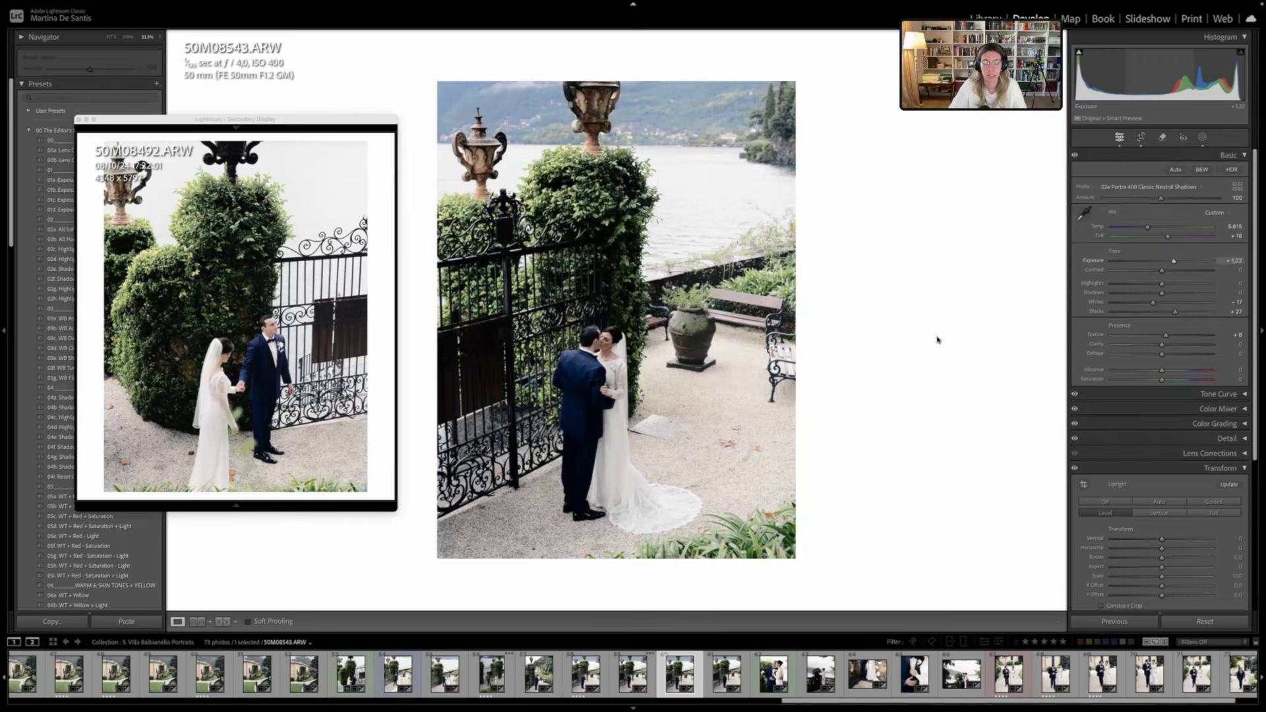
pyautogui.press('Right')
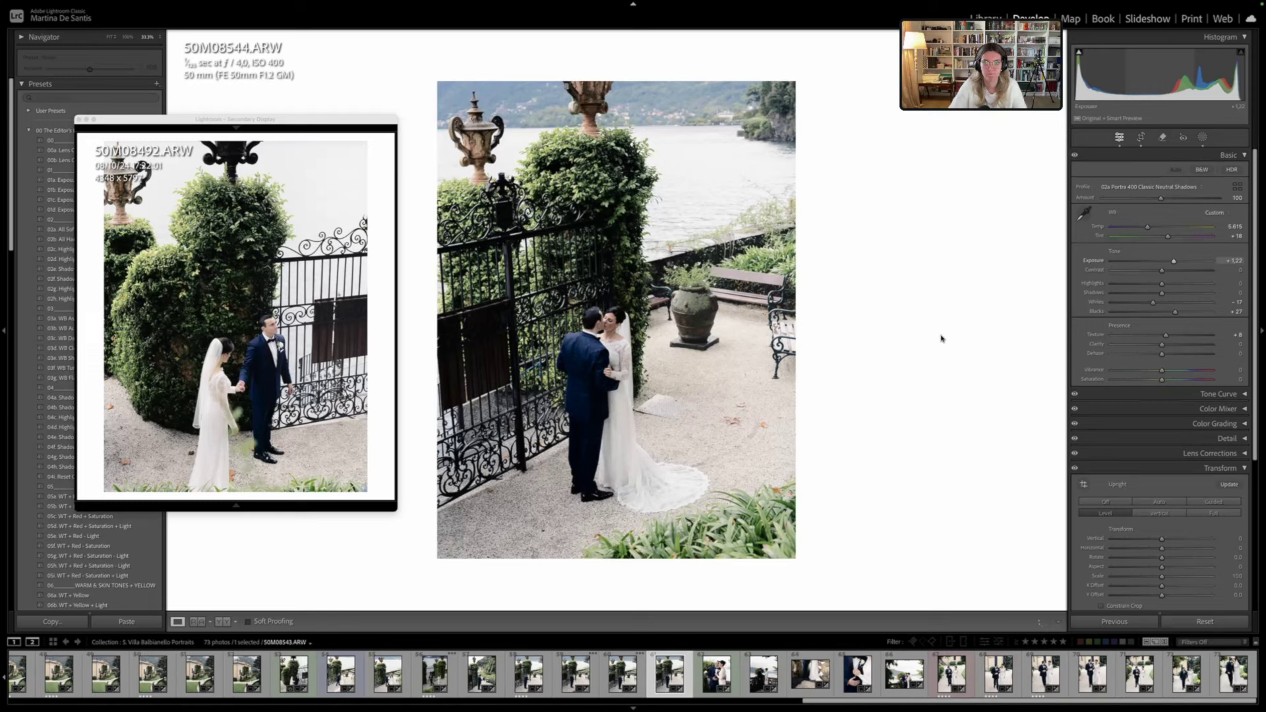
# Straighten 50M08544 by about 1.44°, commit the crop, and go to 50M08570
pyautogui.press('r')
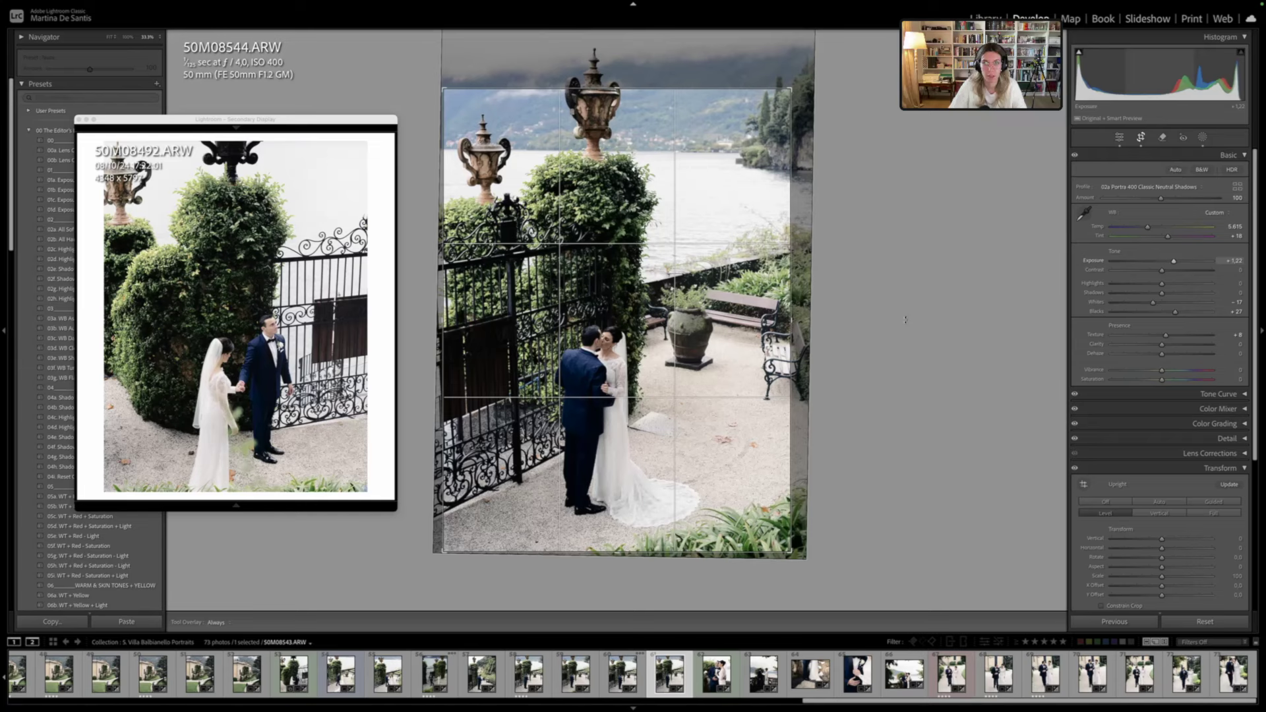
pyautogui.moveTo(905, 320); pyautogui.dragTo(904, 324)
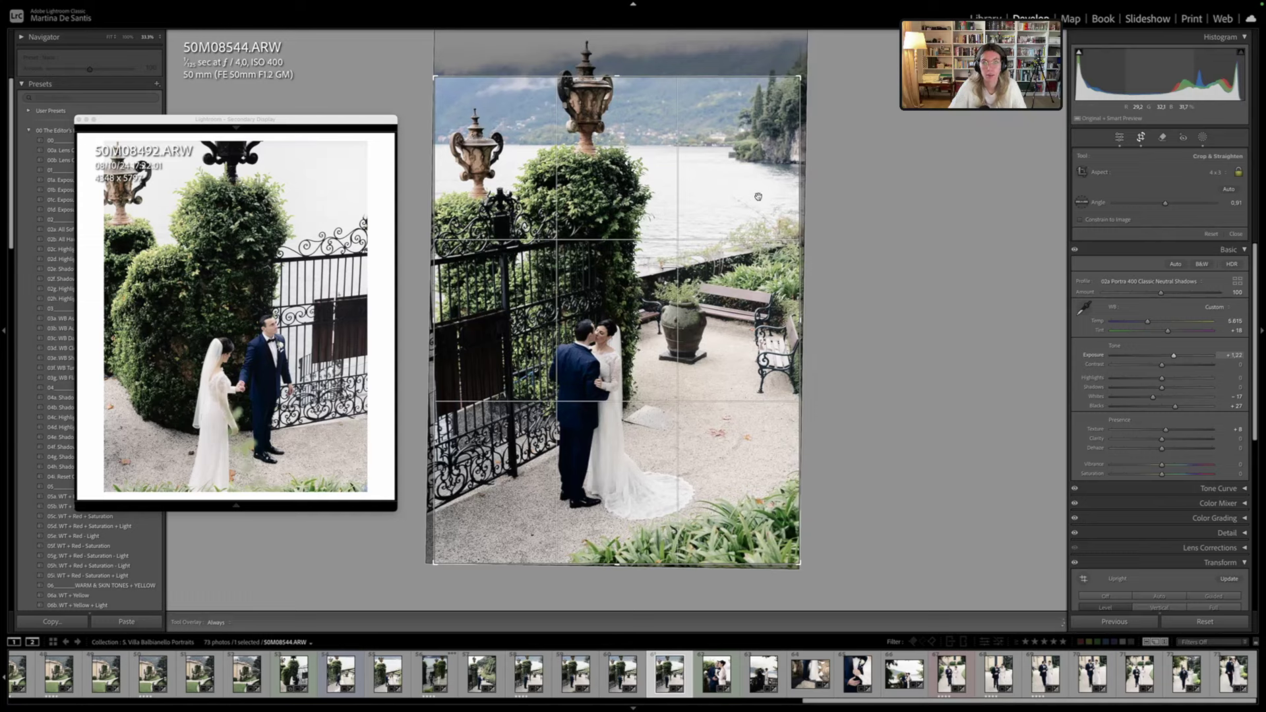
pyautogui.press('Return')
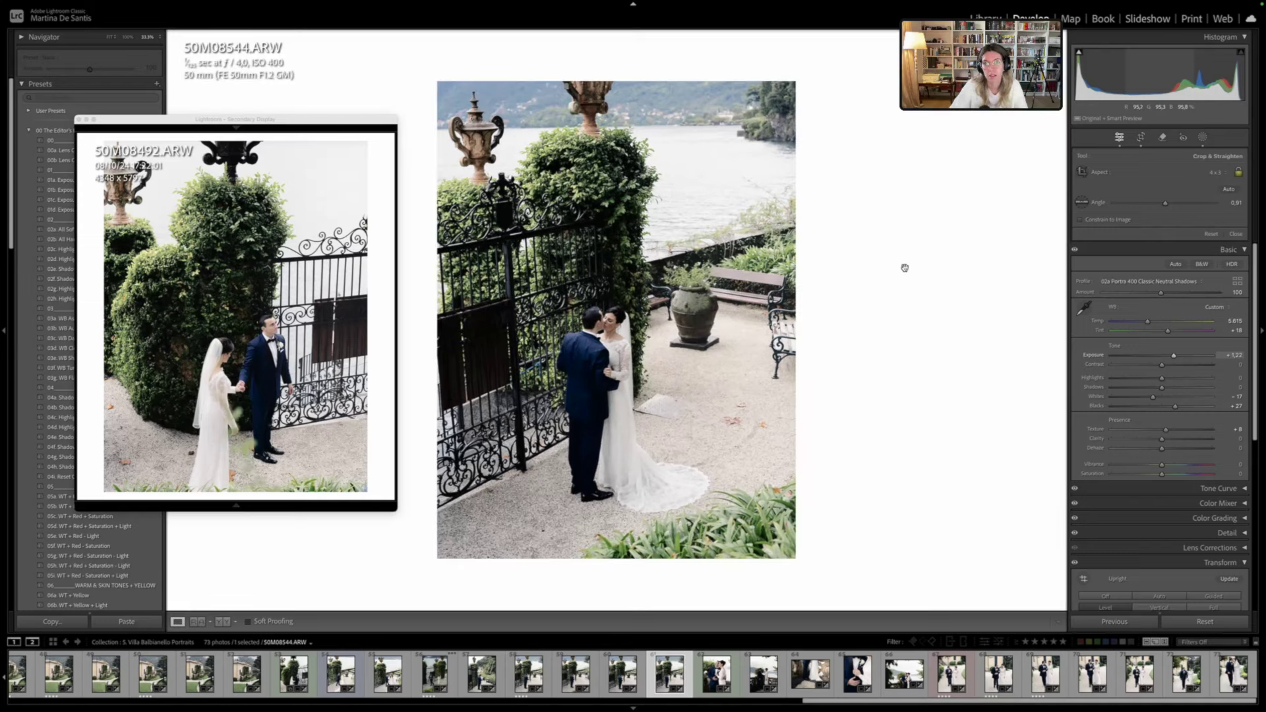
pyautogui.press('r')
pyautogui.moveTo(905, 255); pyautogui.dragTo(917, 254)
pyautogui.press('Return')
pyautogui.press('r')
pyautogui.press('r')
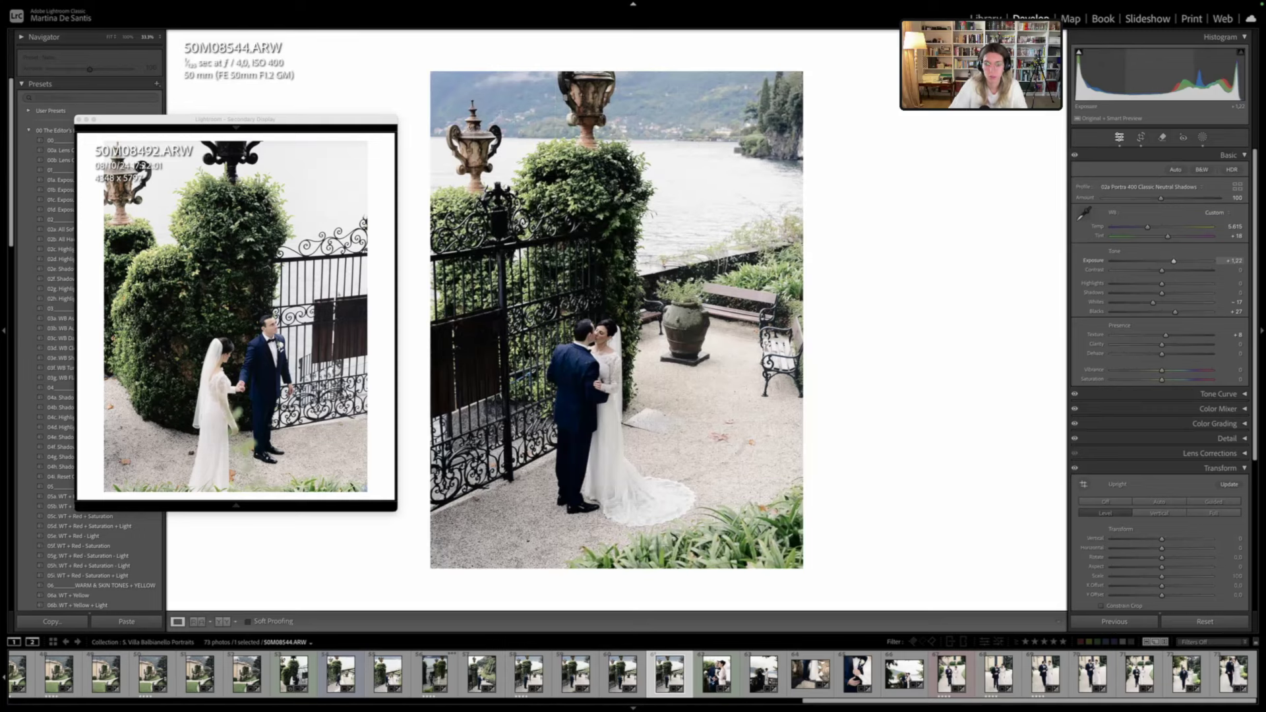
pyautogui.press('Right')
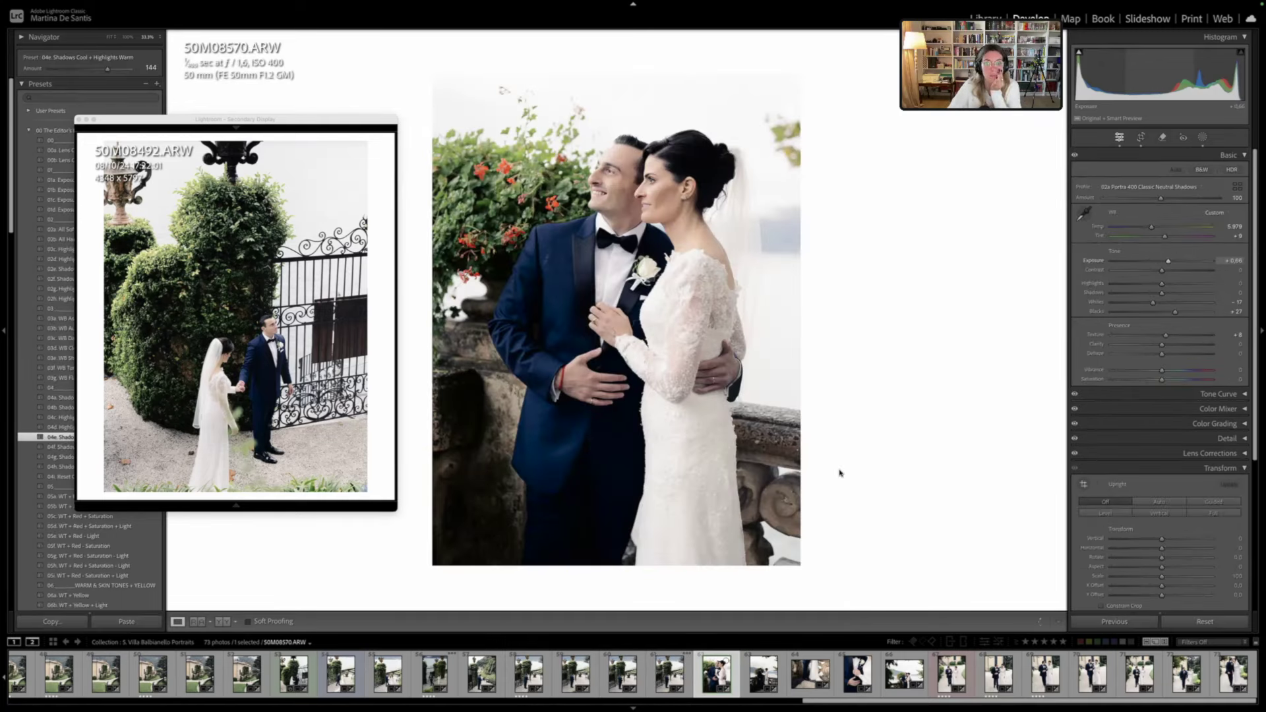
# Go to detail shot 50M08560, fit it in view, and undo the Upright levelling
pyautogui.press('Left')
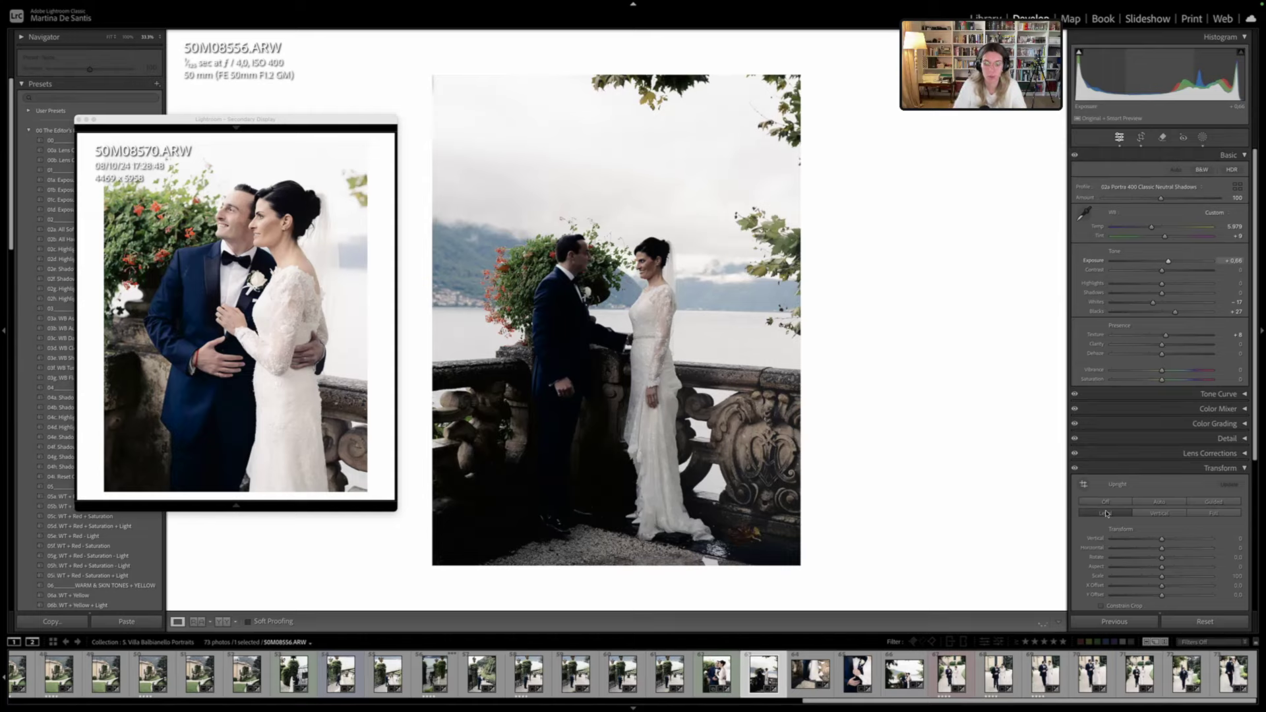
pyautogui.press('Right')
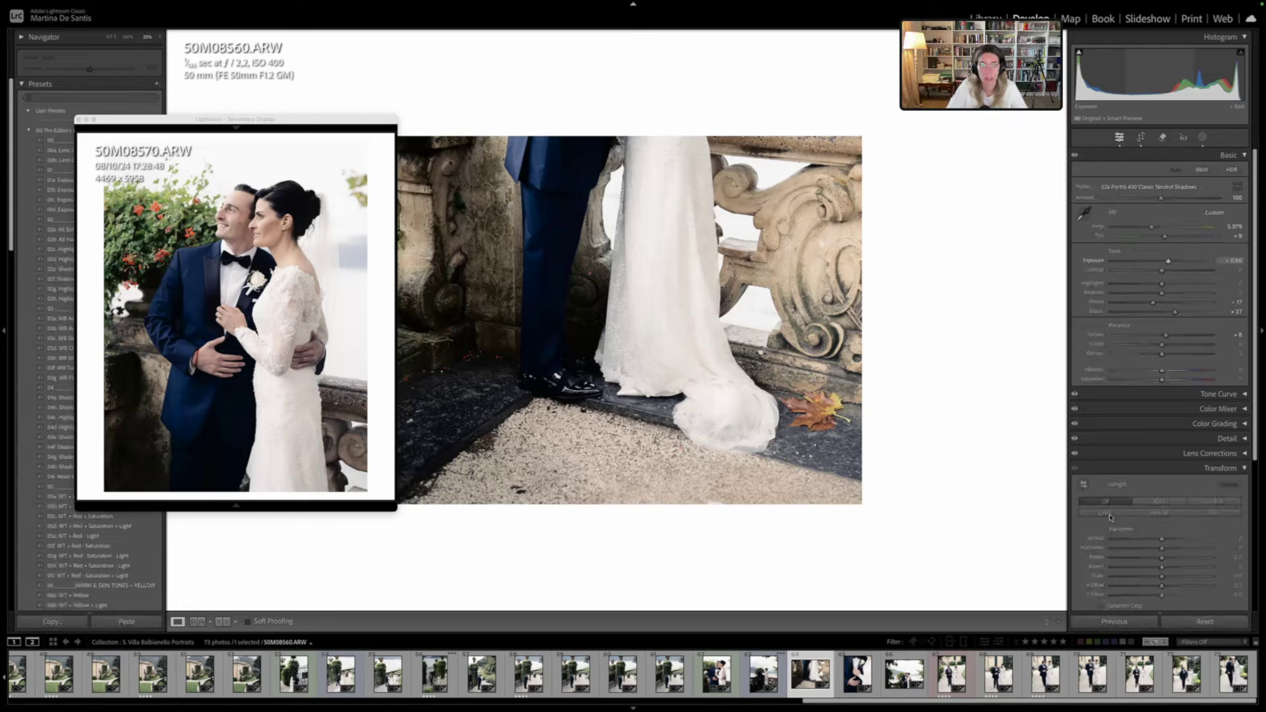
pyautogui.click(808, 301)
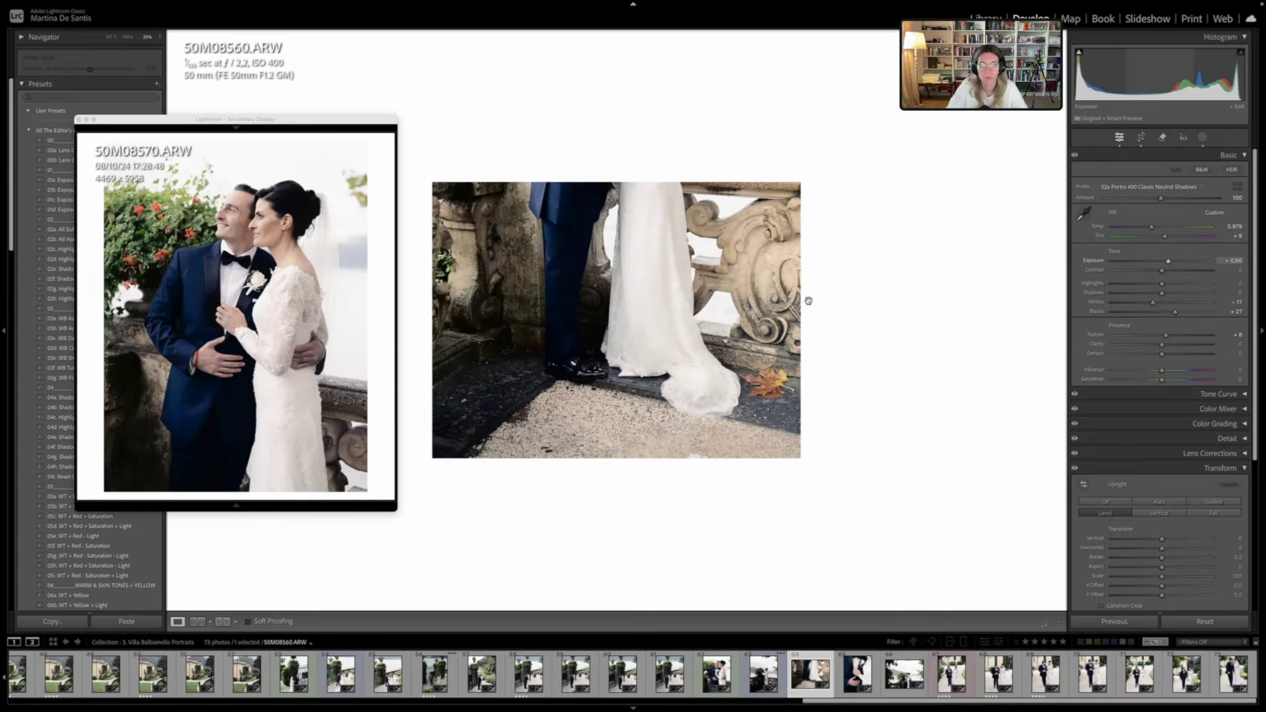
pyautogui.press('super+minus')
pyautogui.press('super+equal')
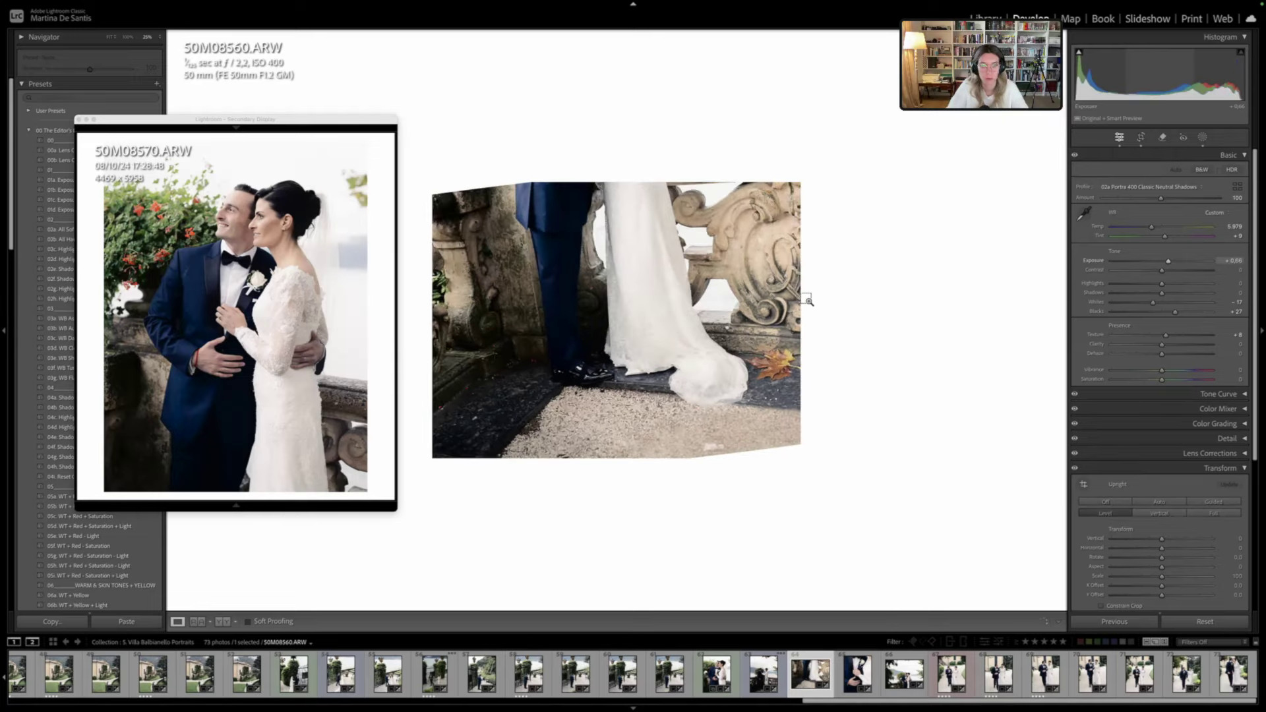
pyautogui.press('super+z')
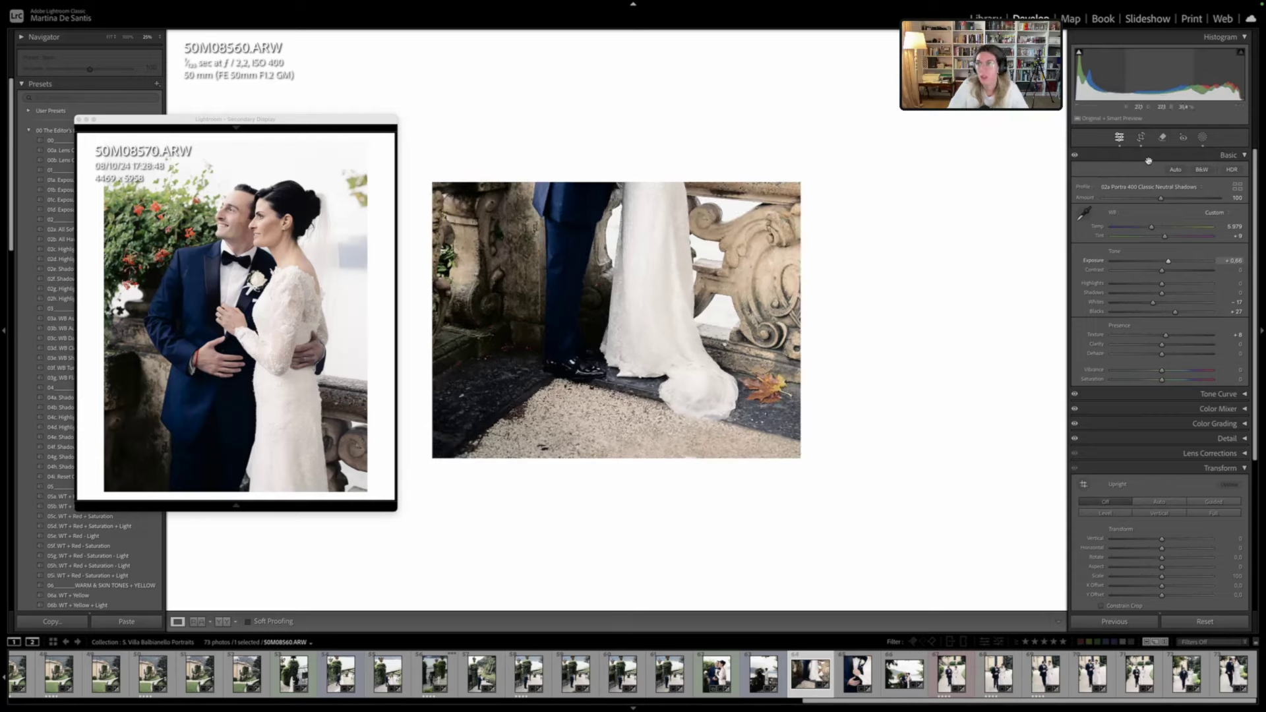
# Set 50M08560 to Exposure +0.82, Temp 5739 and Tint +13
pyautogui.moveTo(1174, 72); pyautogui.dragTo(1189, 72)
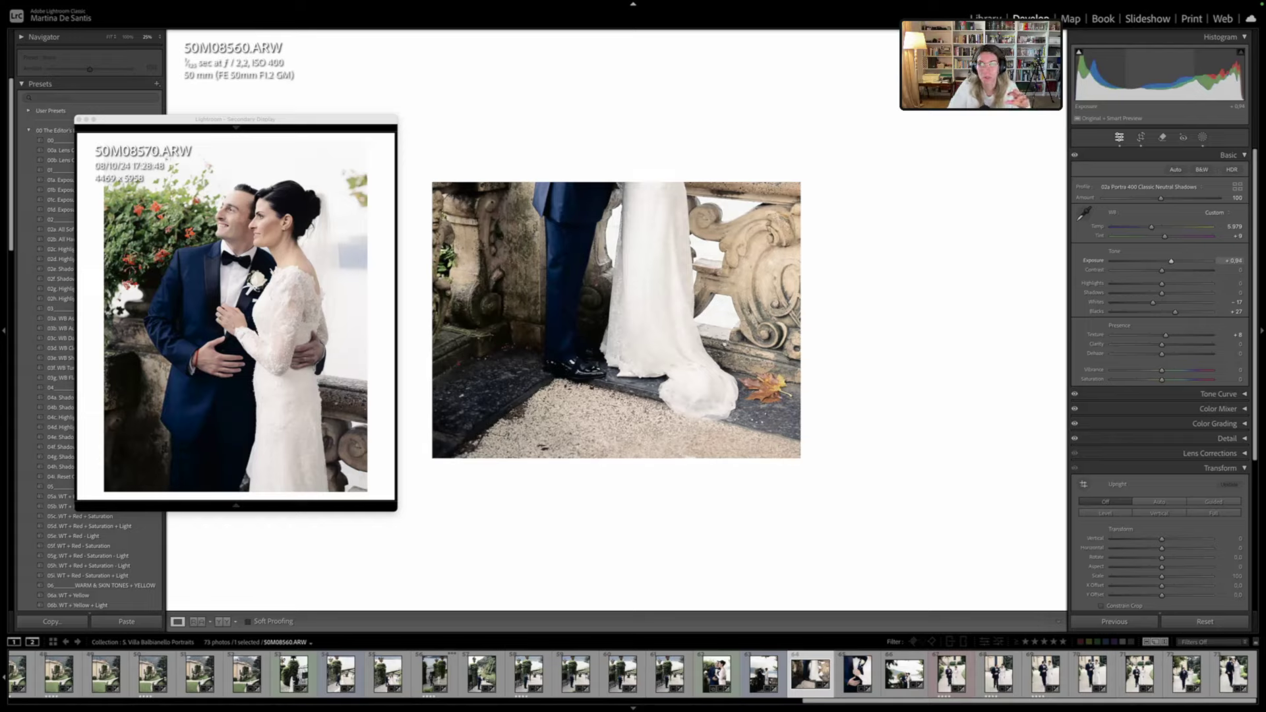
pyautogui.moveTo(1189, 72); pyautogui.dragTo(1196, 72)
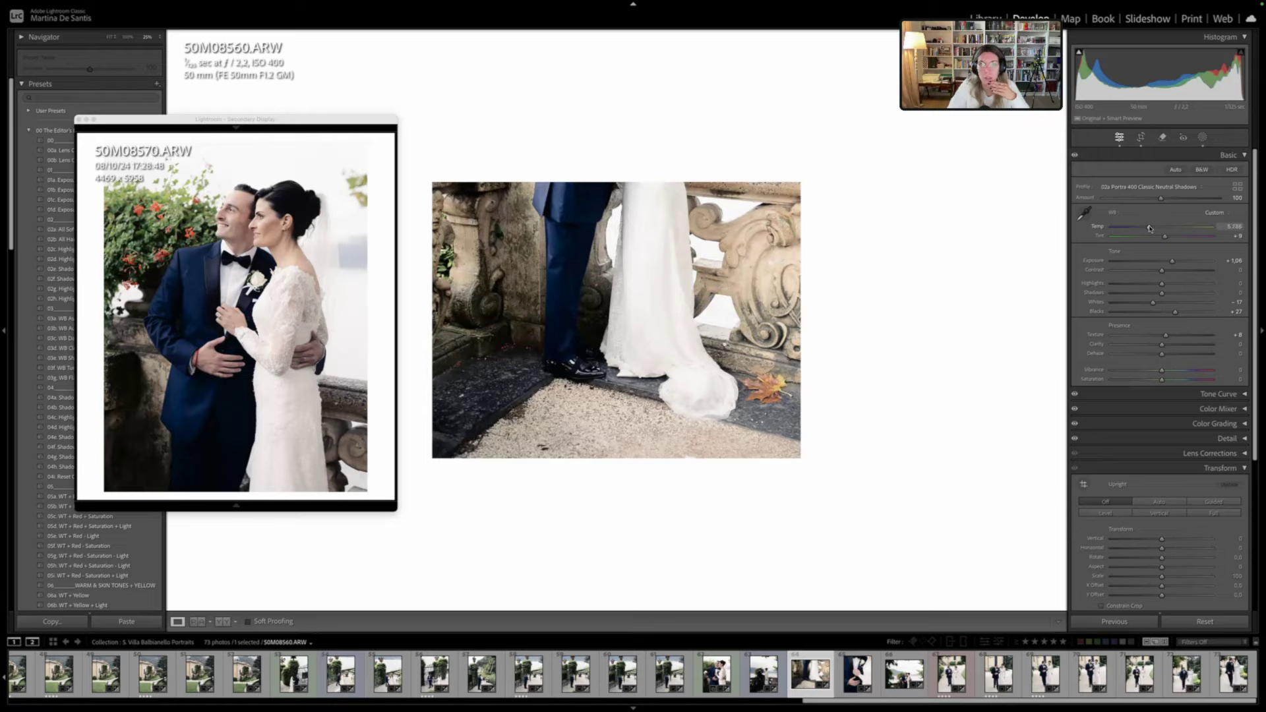
pyautogui.moveTo(1161, 241); pyautogui.dragTo(1164, 237)
pyautogui.moveTo(1172, 75); pyautogui.dragTo(1158, 76)
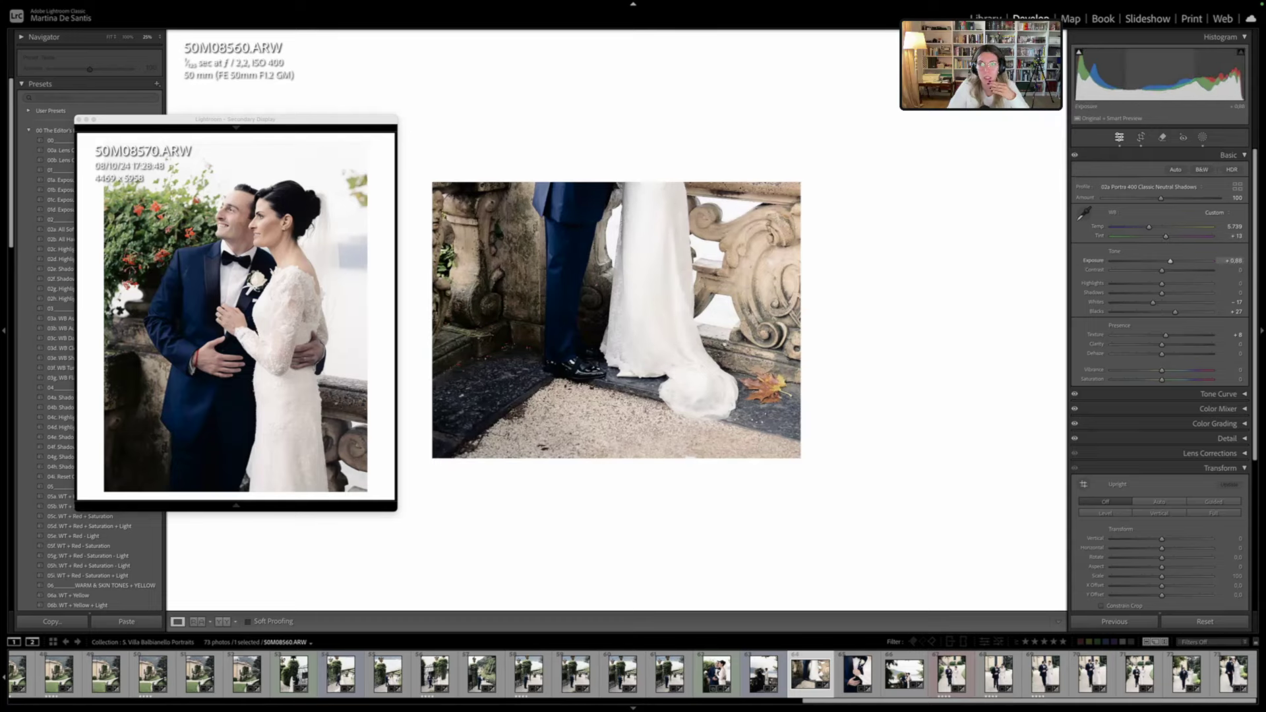
pyautogui.press('r')
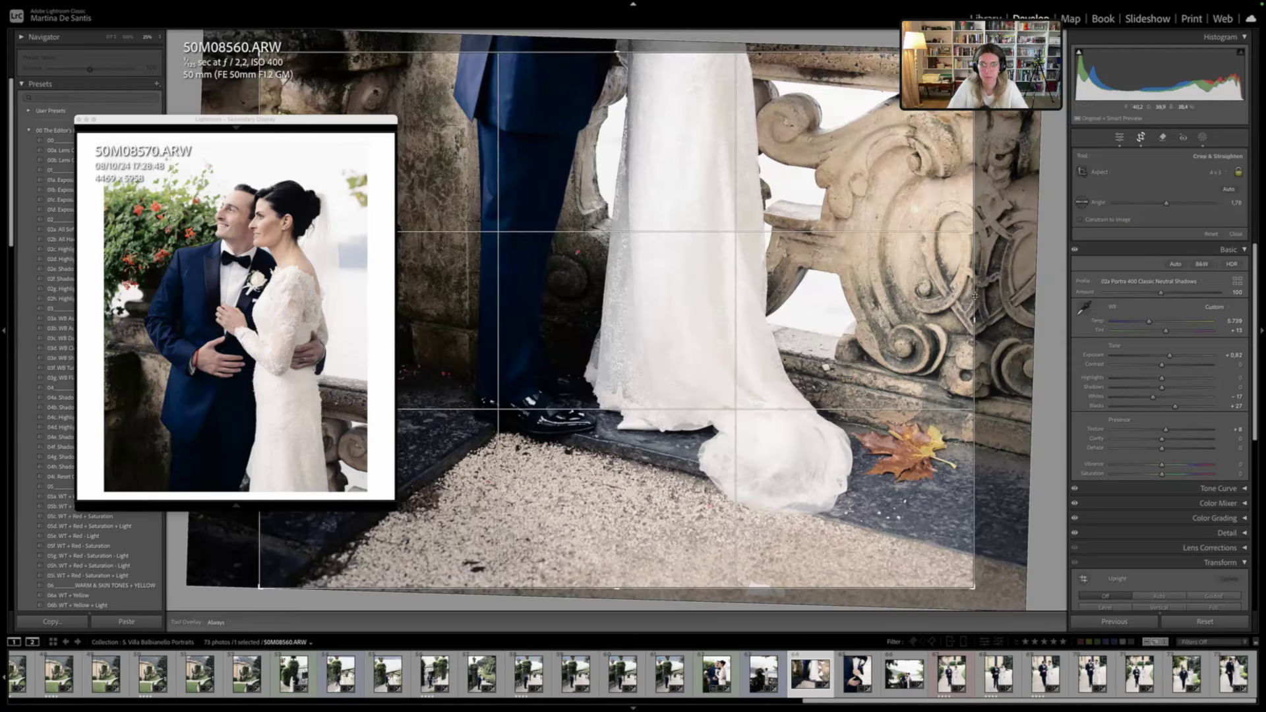
# Straighten 50M08560 to about 1.75°, cool Temp to about 5,685, and move to 50M08574
pyautogui.moveTo(979, 321); pyautogui.dragTo(1005, 246)
pyautogui.press('Return')
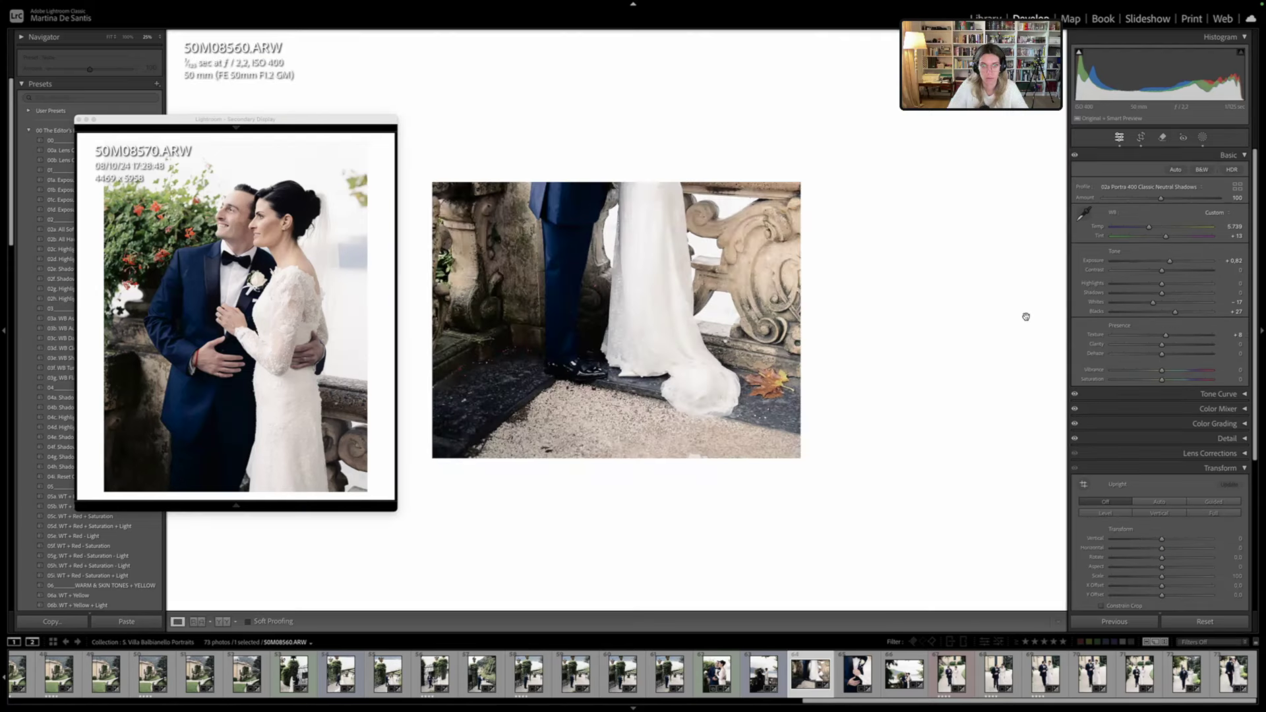
pyautogui.press('r')
pyautogui.moveTo(1036, 315); pyautogui.dragTo(1038, 317)
pyautogui.press('Return')
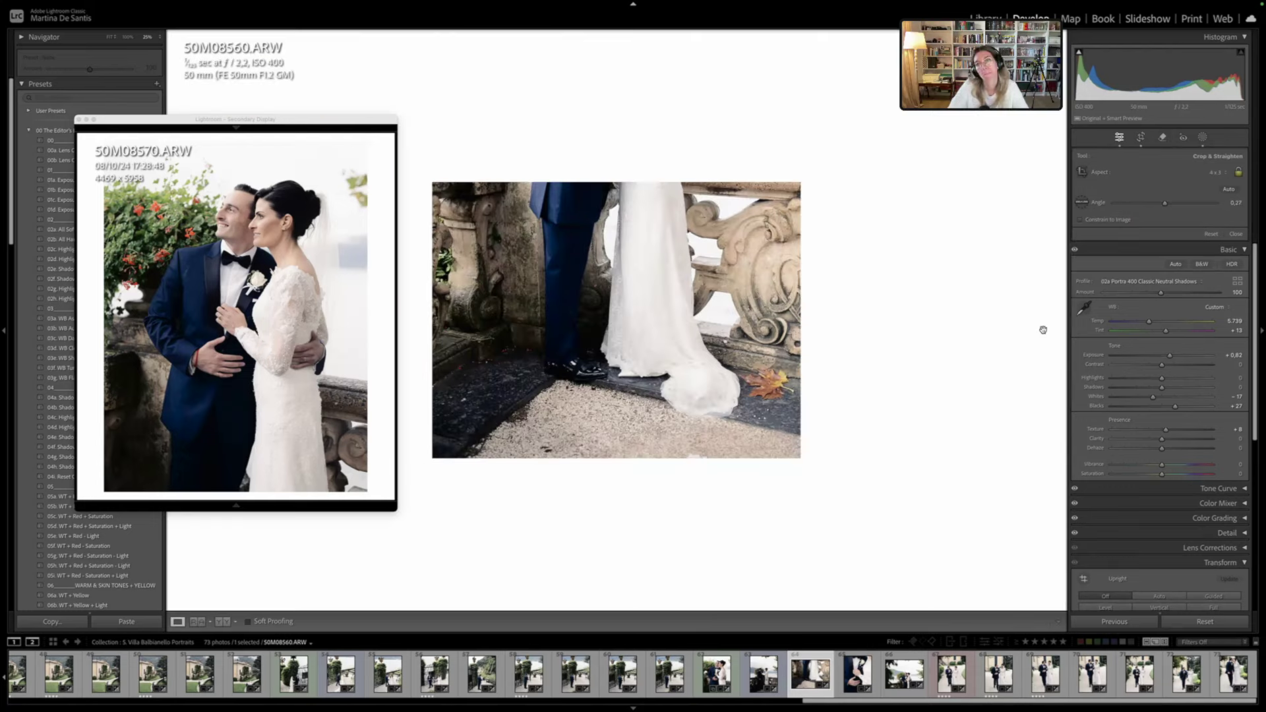
pyautogui.moveTo(1149, 226); pyautogui.dragTo(1147, 226)
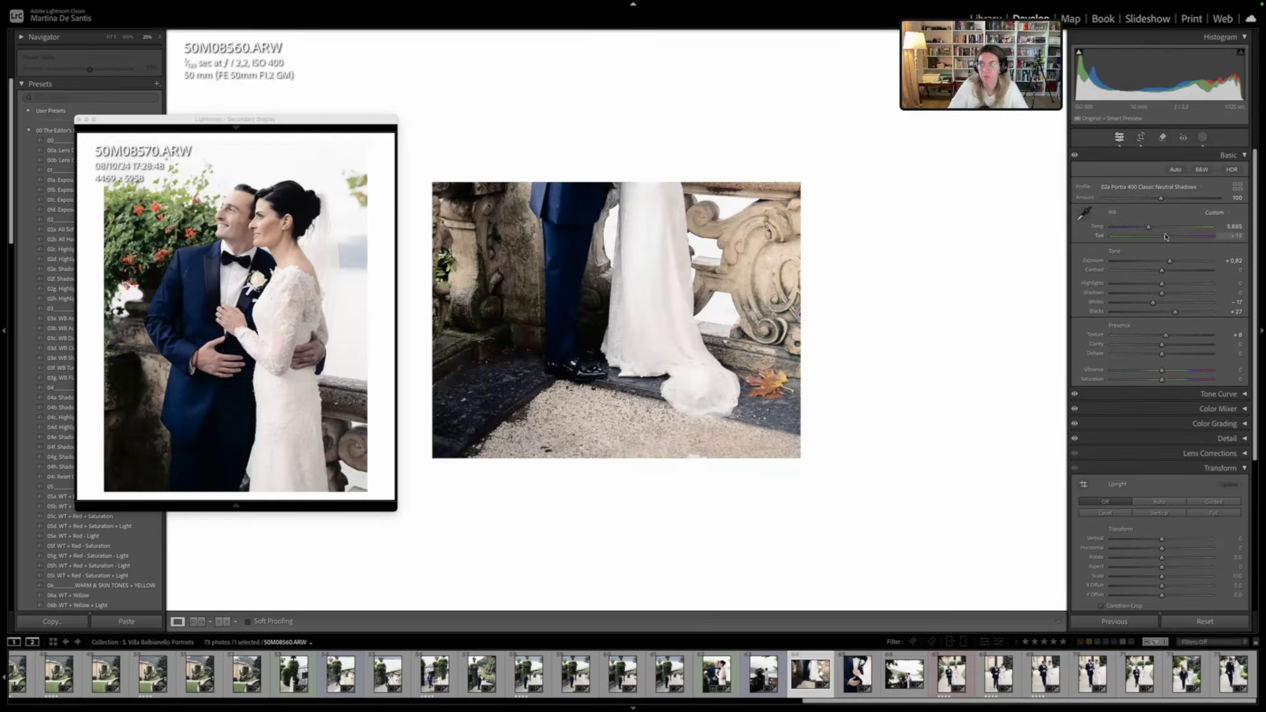
pyautogui.press('Right')
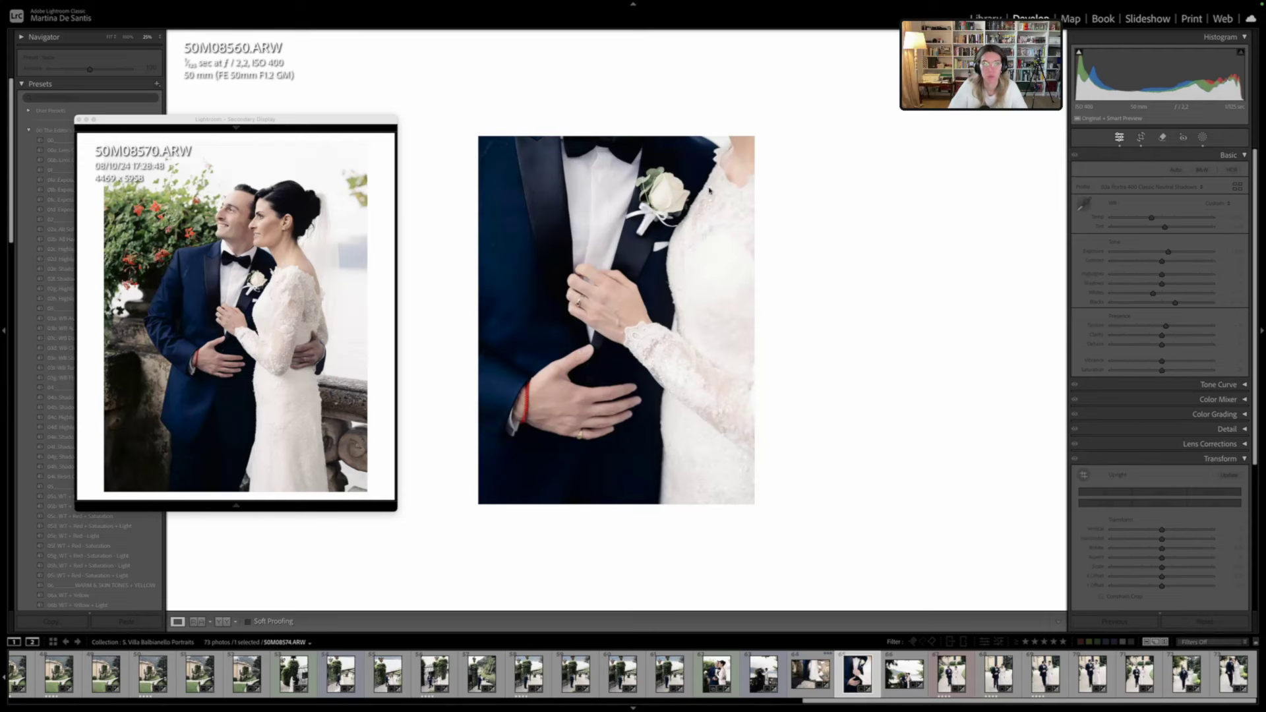
# Move the boutonniere and hands lower in the 50M08574 crop and set Exposure to about +0.62
pyautogui.press('r')
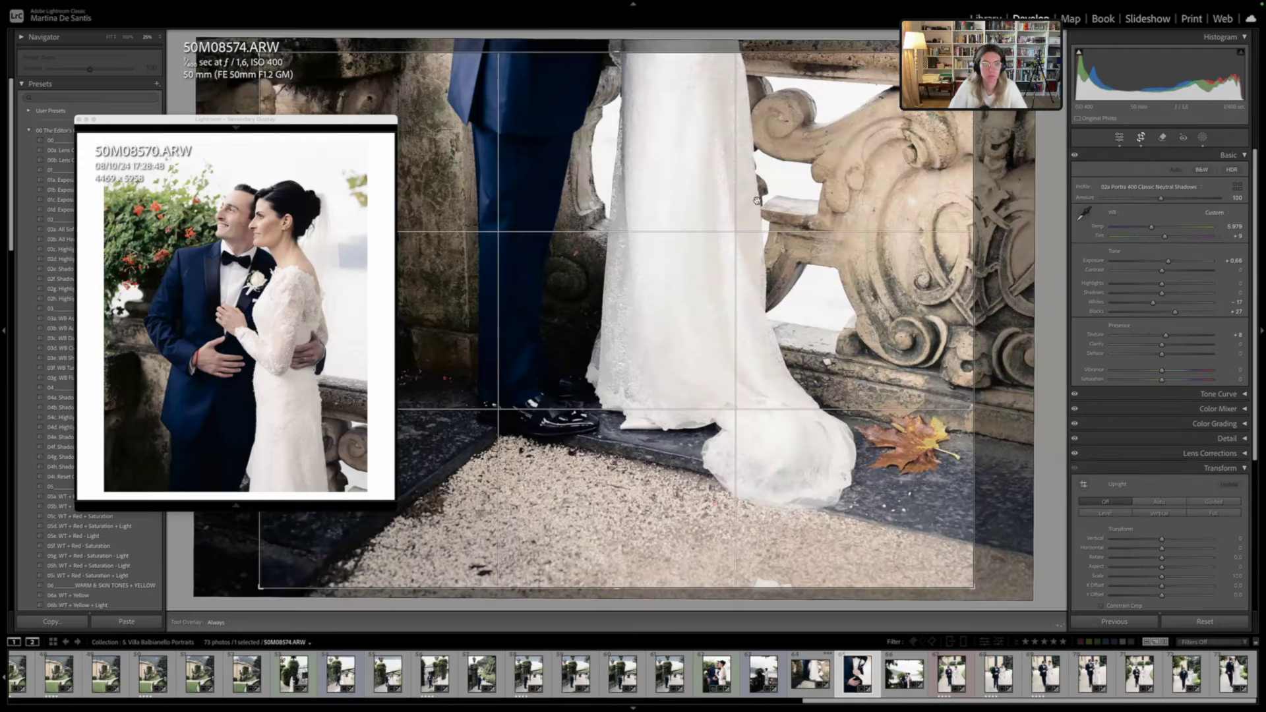
pyautogui.press('z')
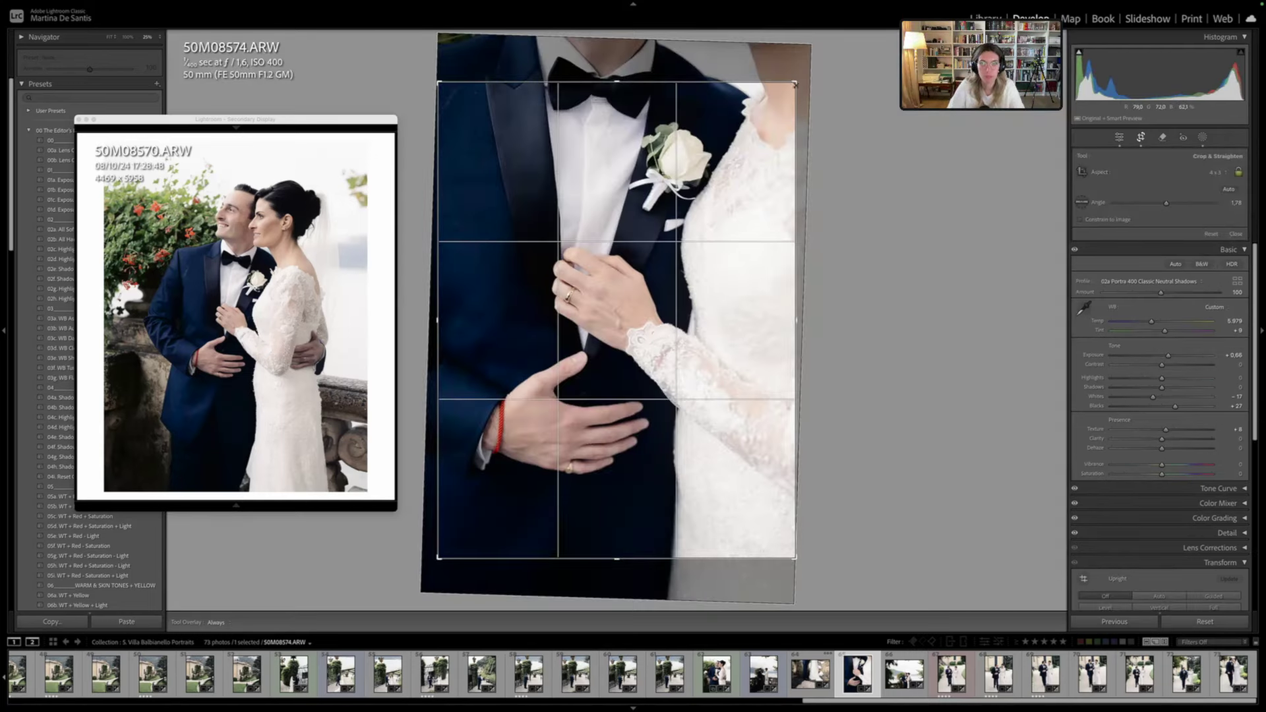
pyautogui.moveTo(664, 116); pyautogui.dragTo(661, 127)
pyautogui.press('Return')
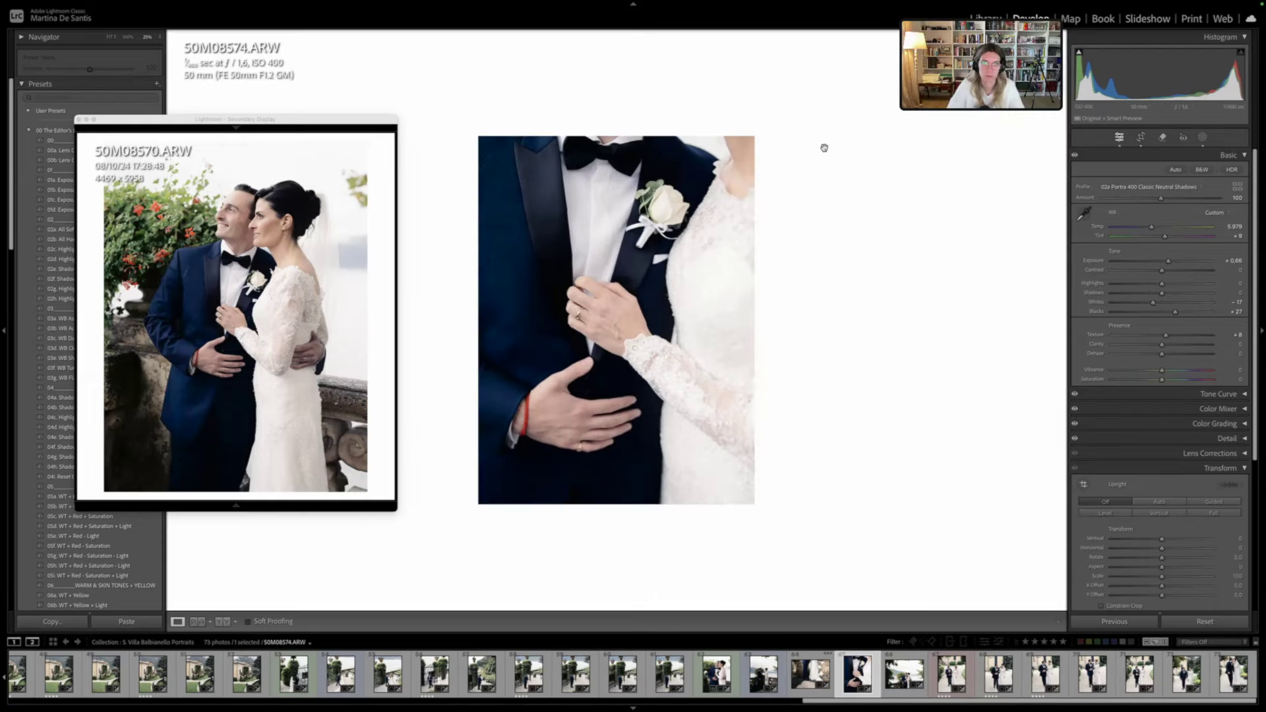
pyautogui.moveTo(1160, 73); pyautogui.dragTo(1161, 74)
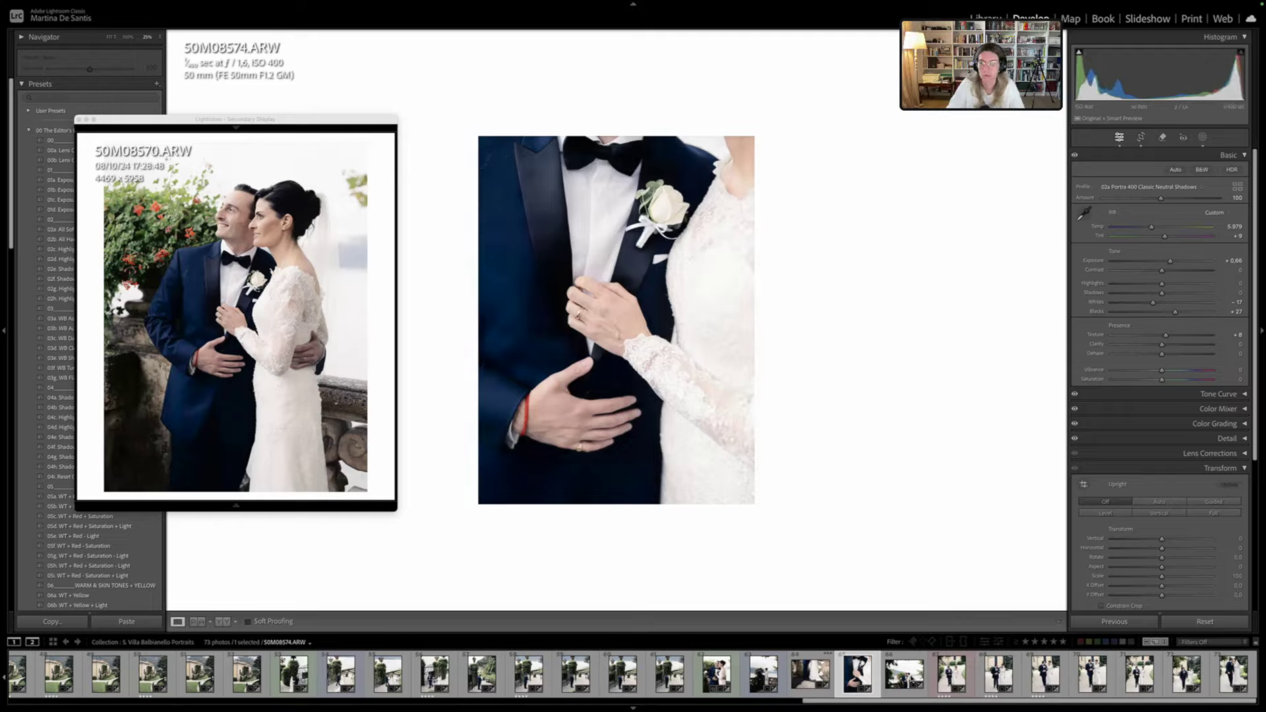
# Open 50M08583, rotate it to level the horizon, and shift it left in the crop
pyautogui.click(905, 673)
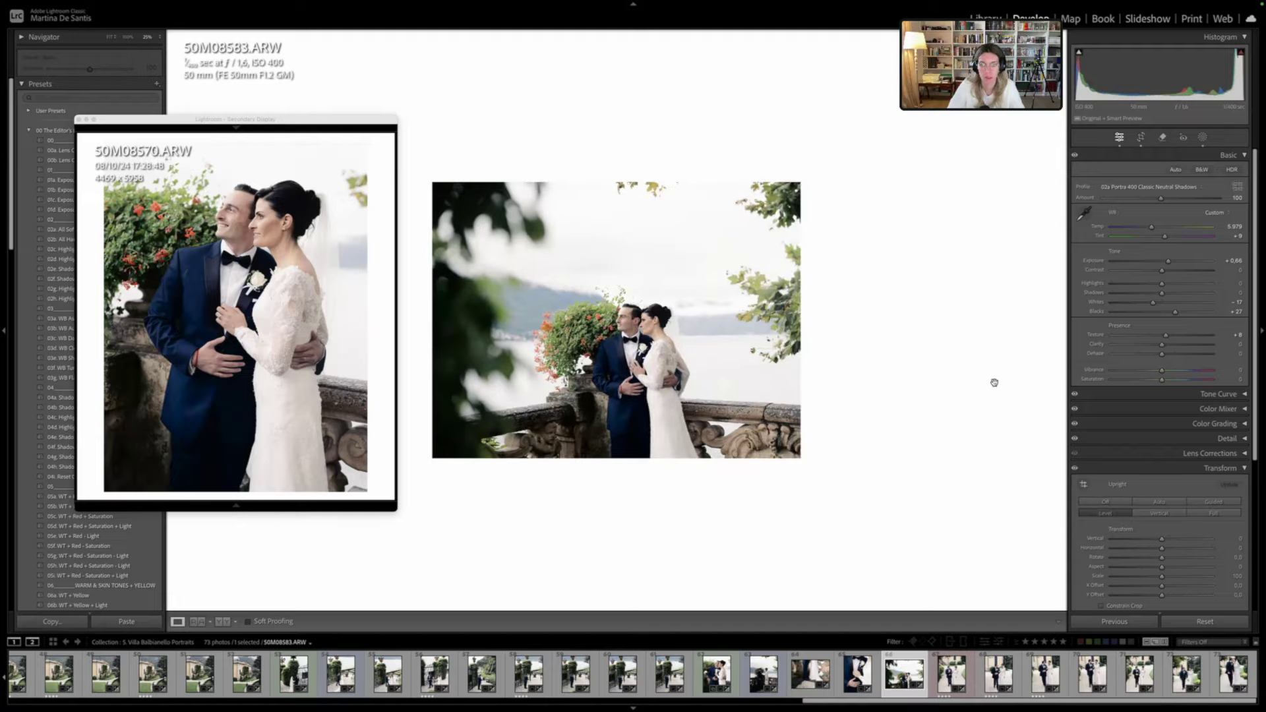
pyautogui.press('r')
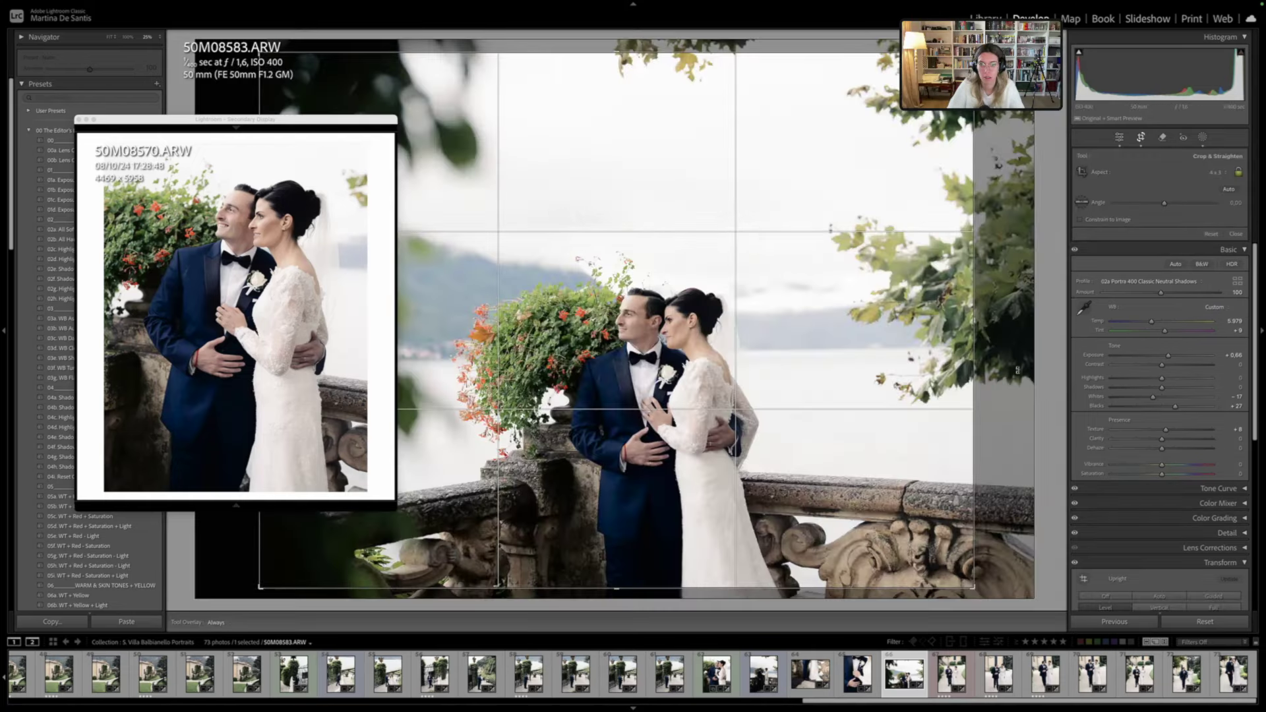
pyautogui.moveTo(1019, 369); pyautogui.dragTo(1010, 381)
pyautogui.moveTo(772, 327); pyautogui.dragTo(757, 318)
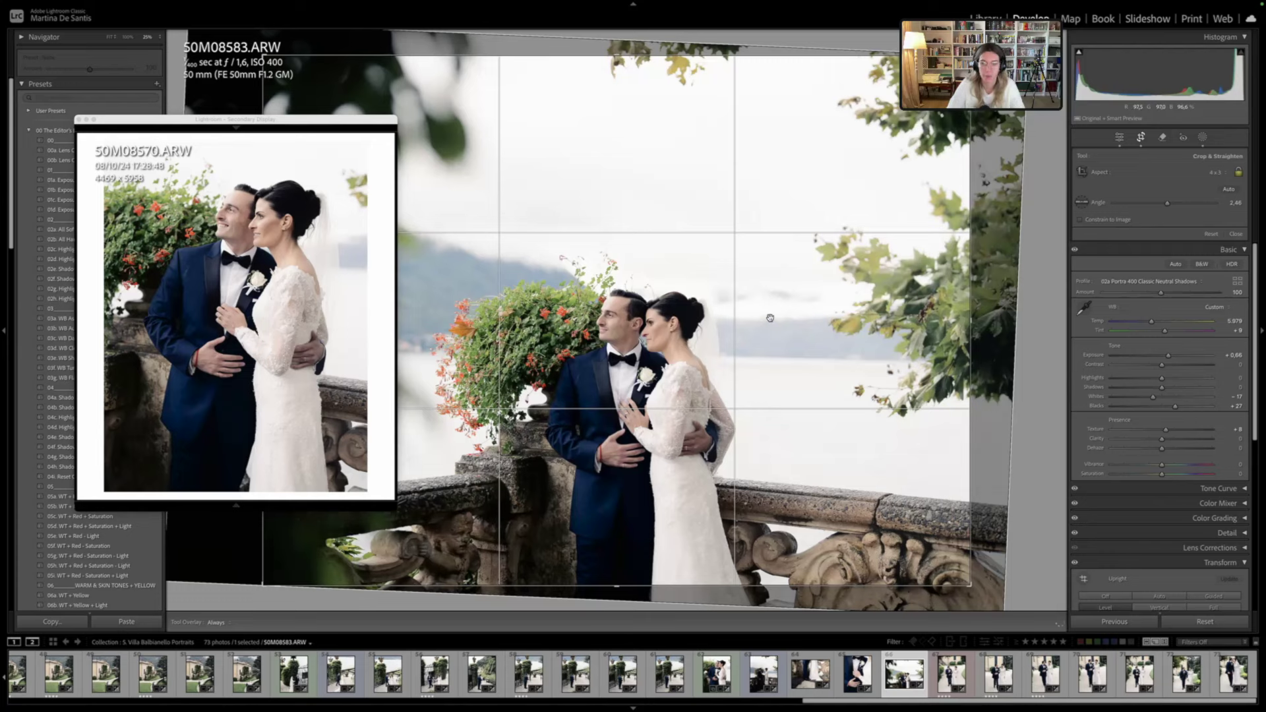
pyautogui.press('Return')
# Rotate 50M08583 further to about 2.35°, lower the crop's top edge to trim sky, and advance
pyautogui.press('r')
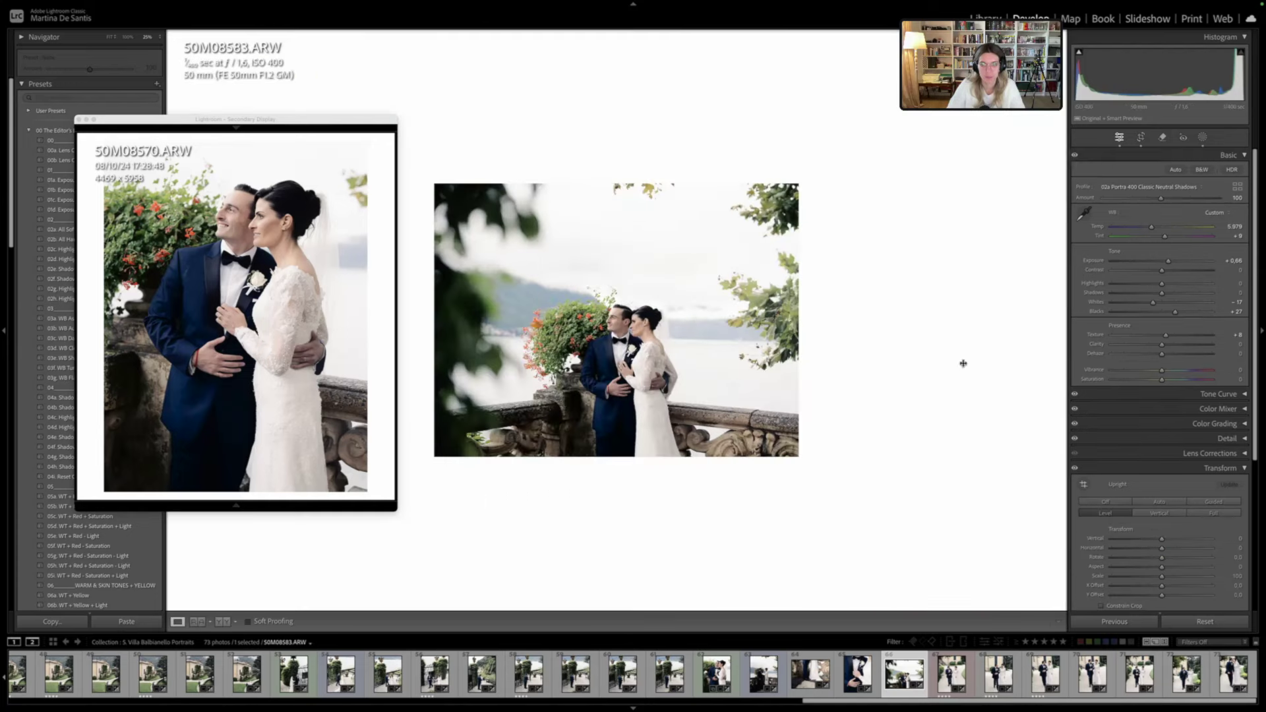
pyautogui.moveTo(989, 329); pyautogui.dragTo(989, 328)
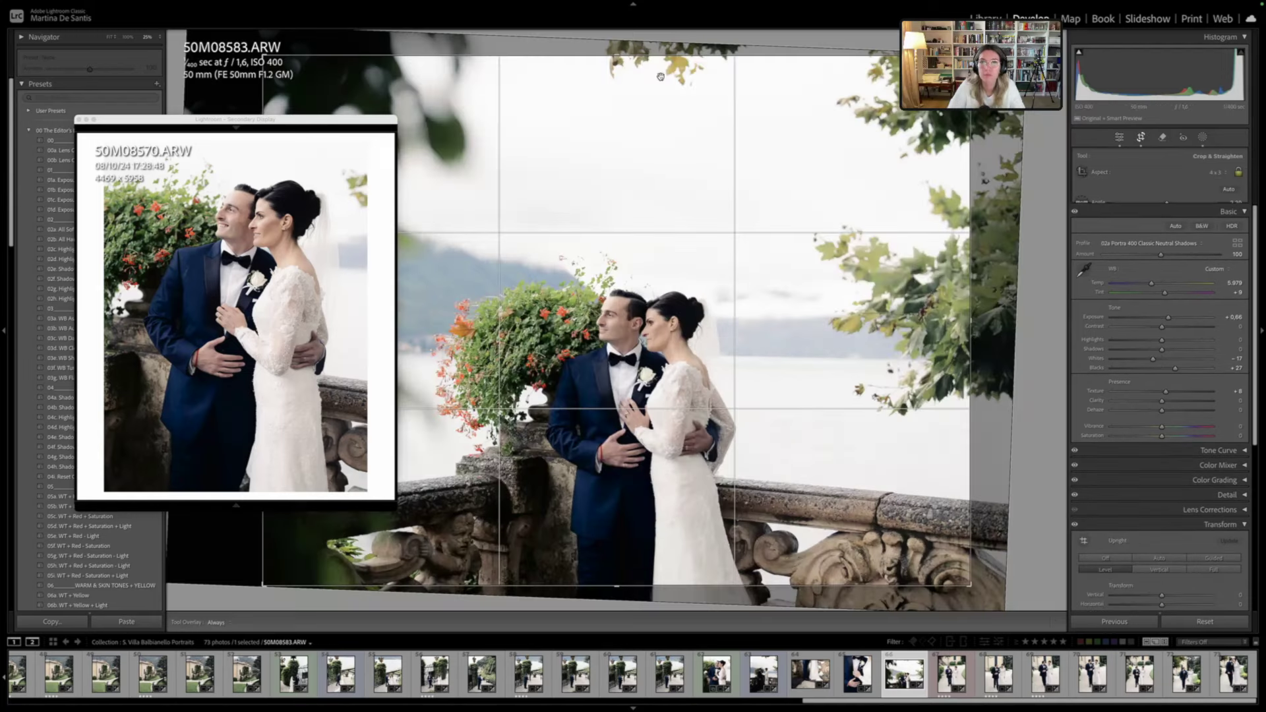
pyautogui.moveTo(657, 56); pyautogui.dragTo(657, 82)
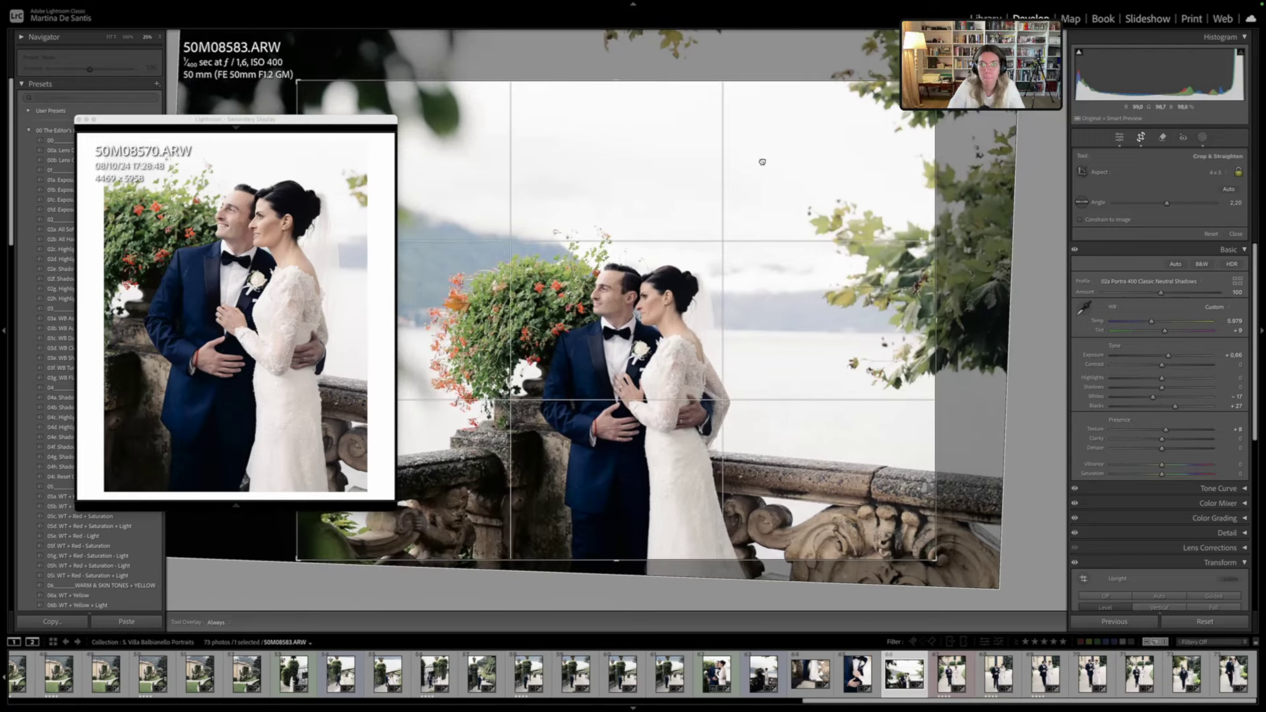
pyautogui.press('r')
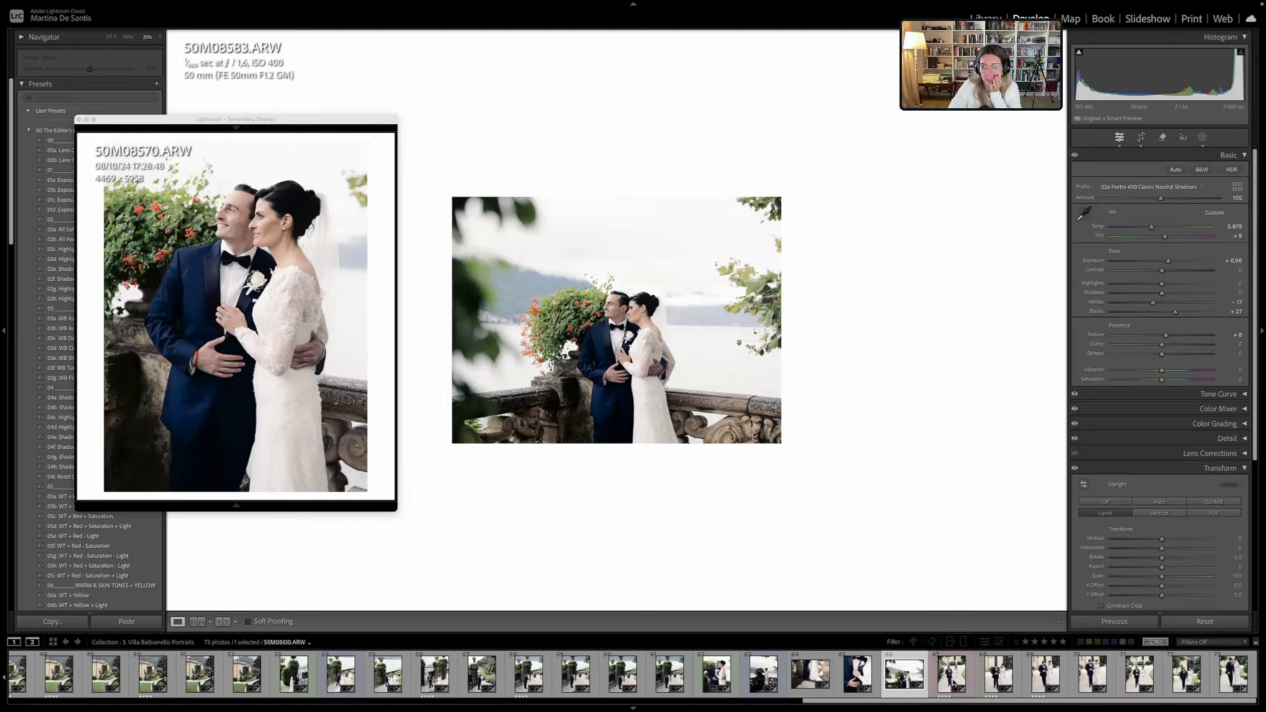
pyautogui.press('Right')
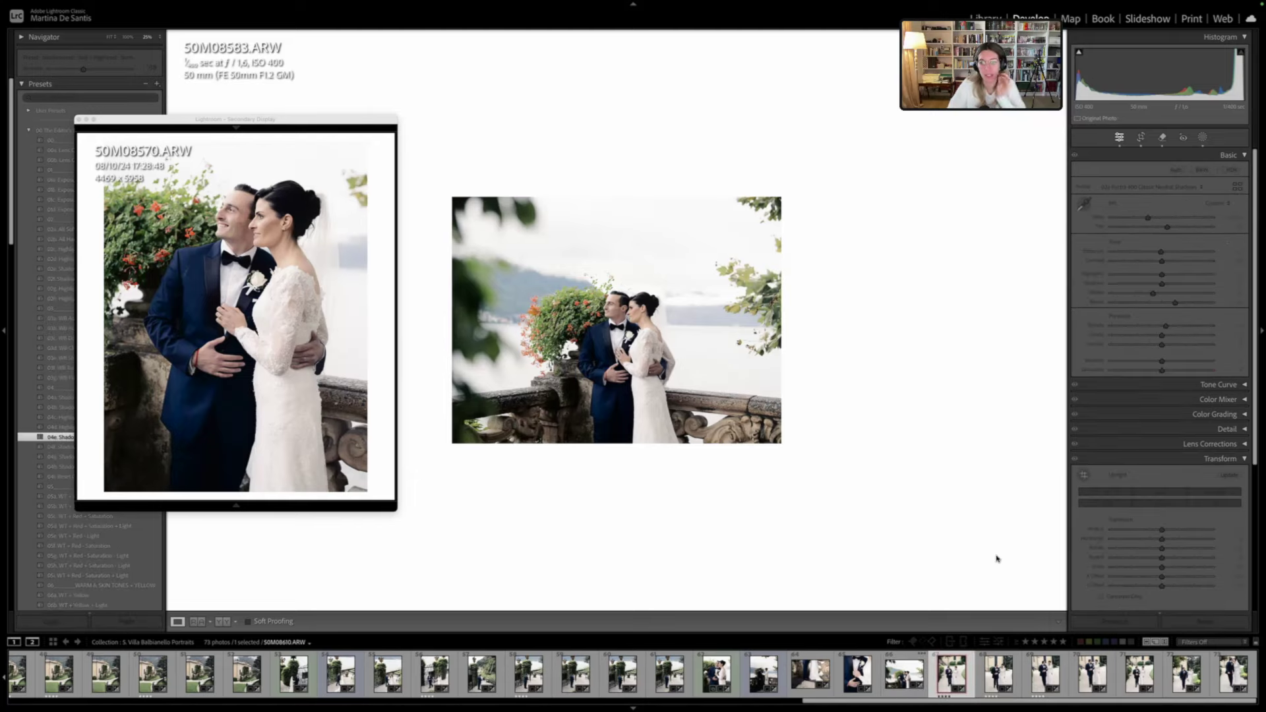
# Lock 50M08610 in the secondary window and fine-tune the straightening angle of 50M08595
pyautogui.hotkey('ctrl', 'shift', 'Return')
pyautogui.press('Right')
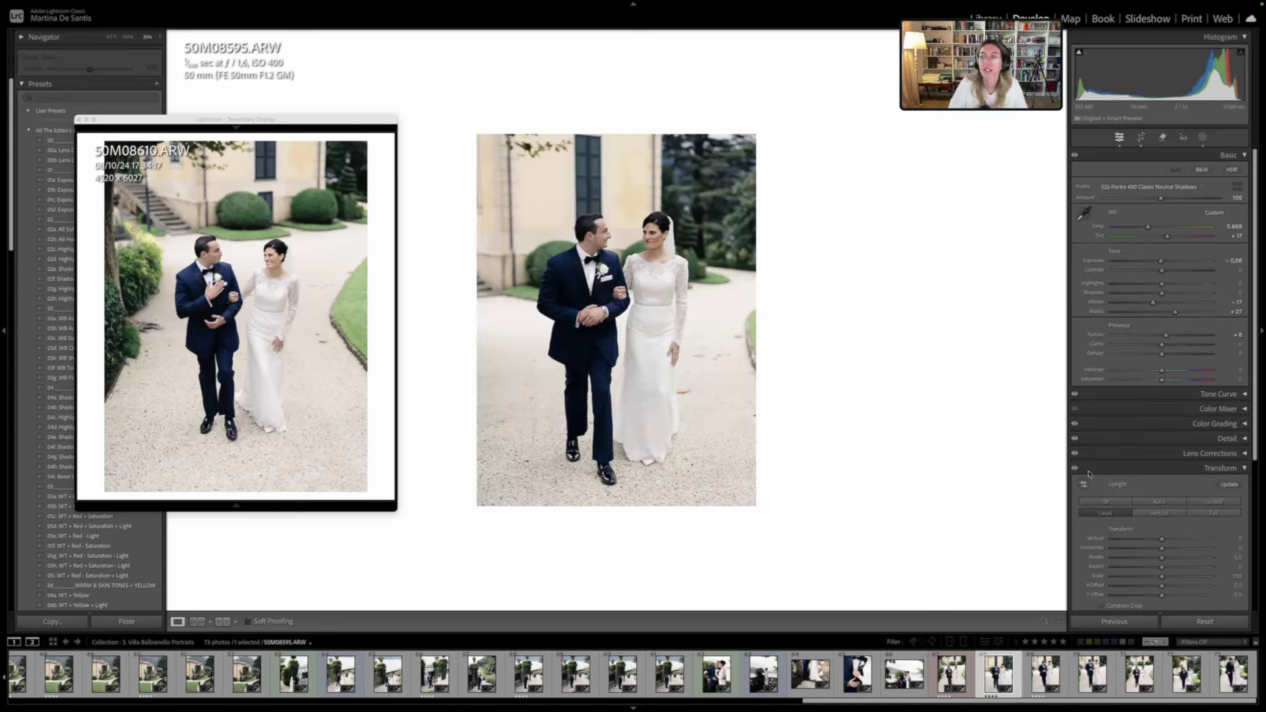
pyautogui.press('r')
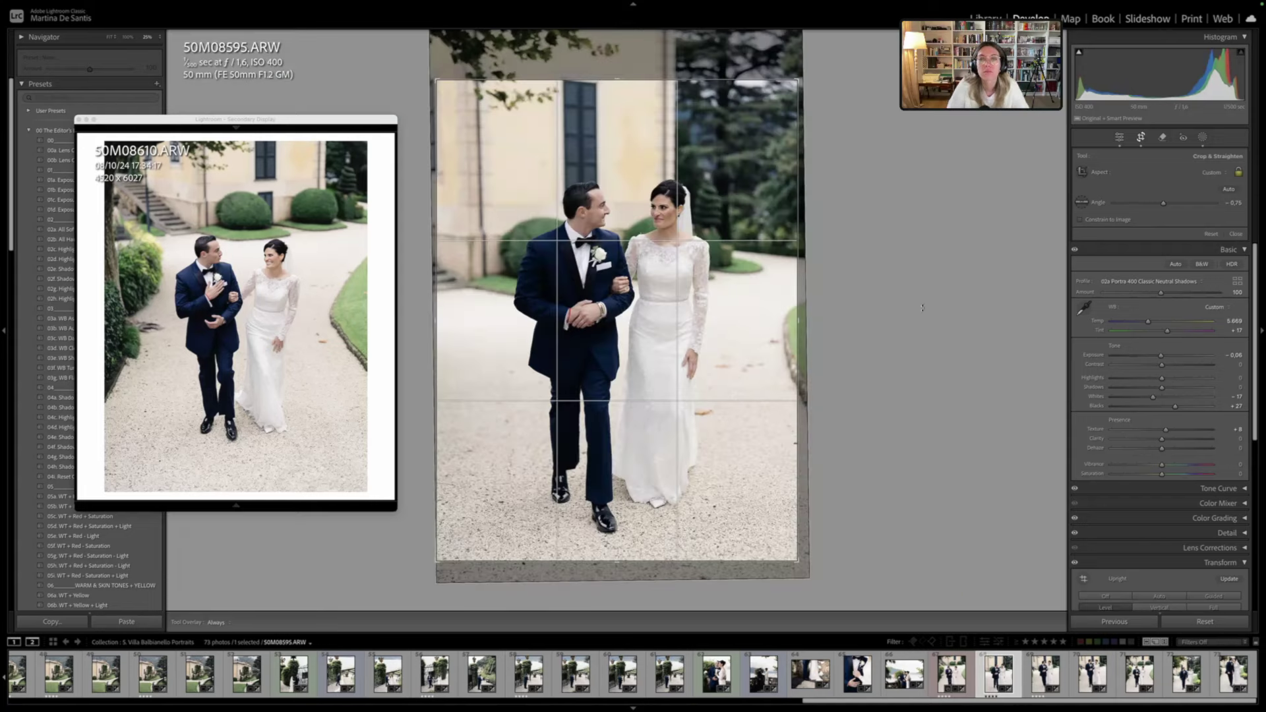
pyautogui.moveTo(876, 275); pyautogui.dragTo(876, 278)
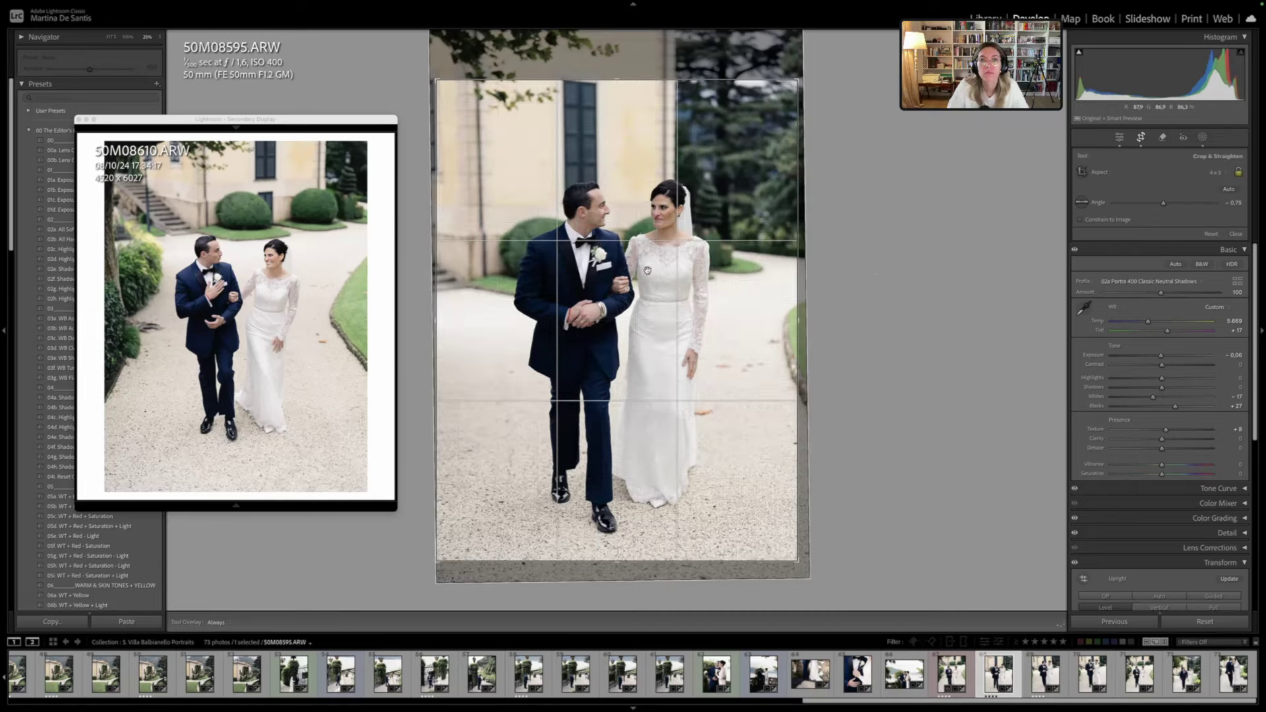
# Reposition and tighten the 50M08595 crop, commit it, and raise Exposure to about +0.22
pyautogui.moveTo(649, 271); pyautogui.dragTo(646, 270)
pyautogui.moveTo(436, 80); pyautogui.dragTo(440, 80)
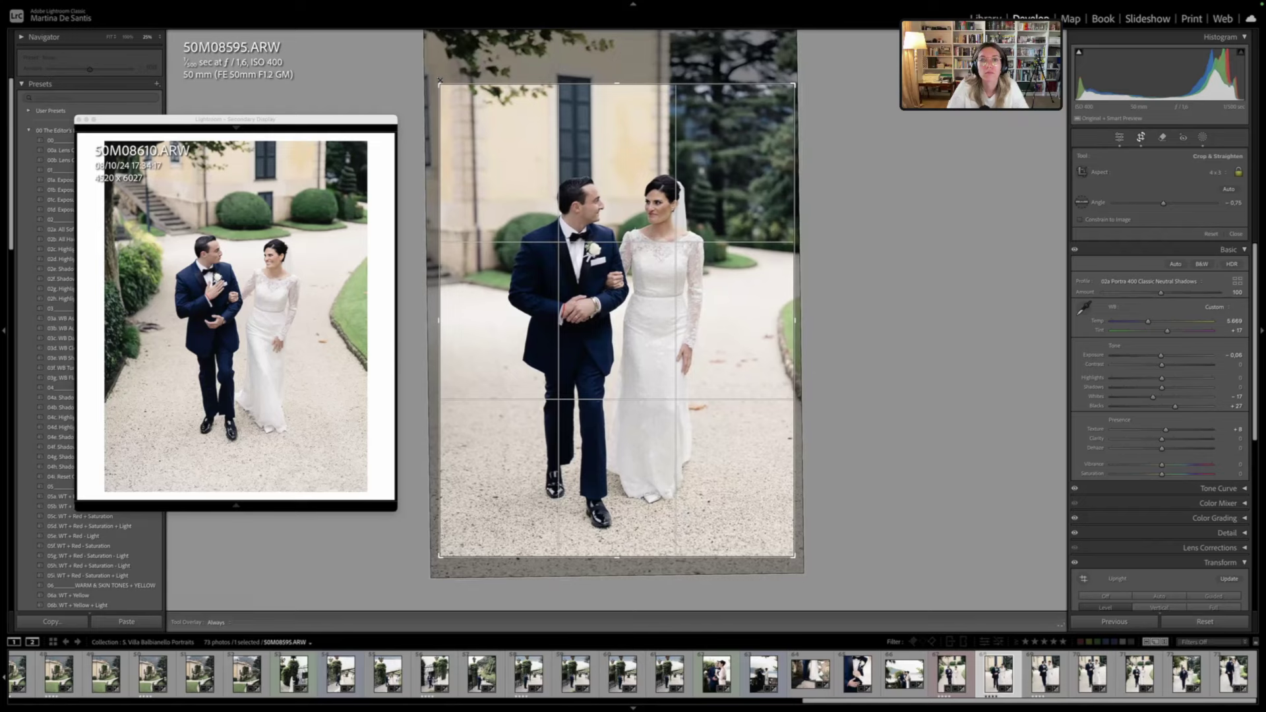
pyautogui.moveTo(829, 246); pyautogui.dragTo(829, 248)
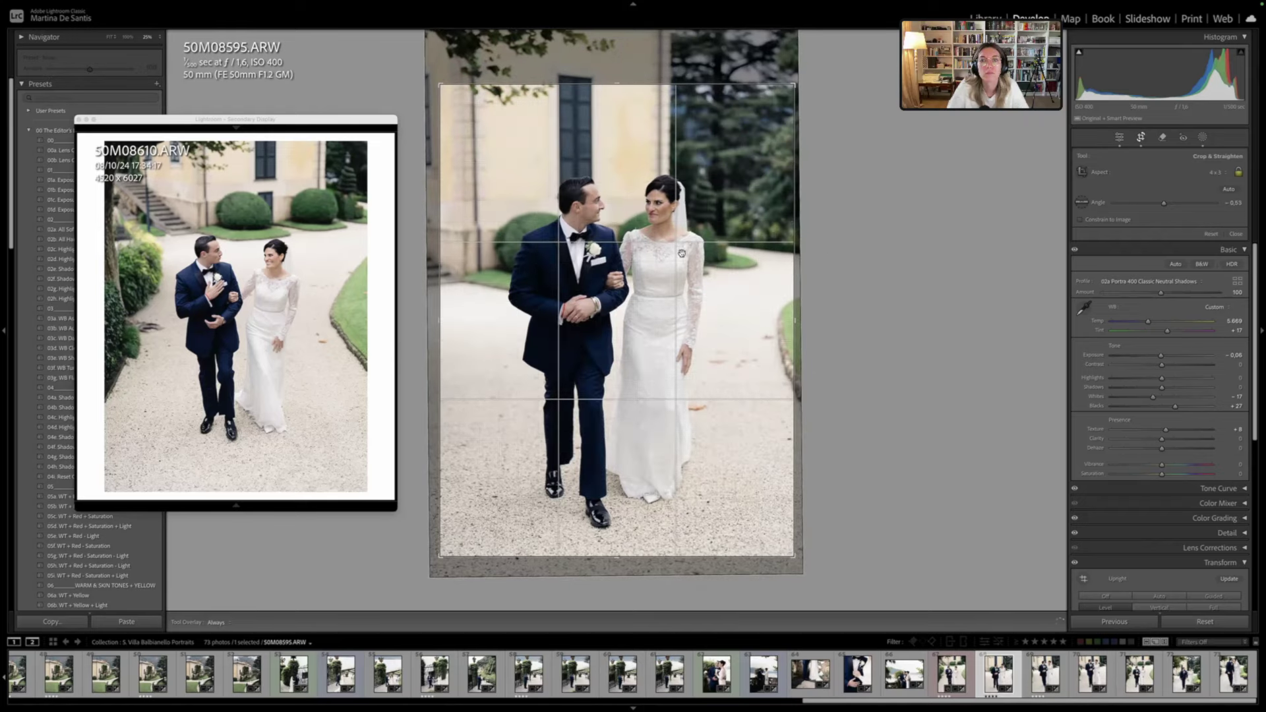
pyautogui.press('Return')
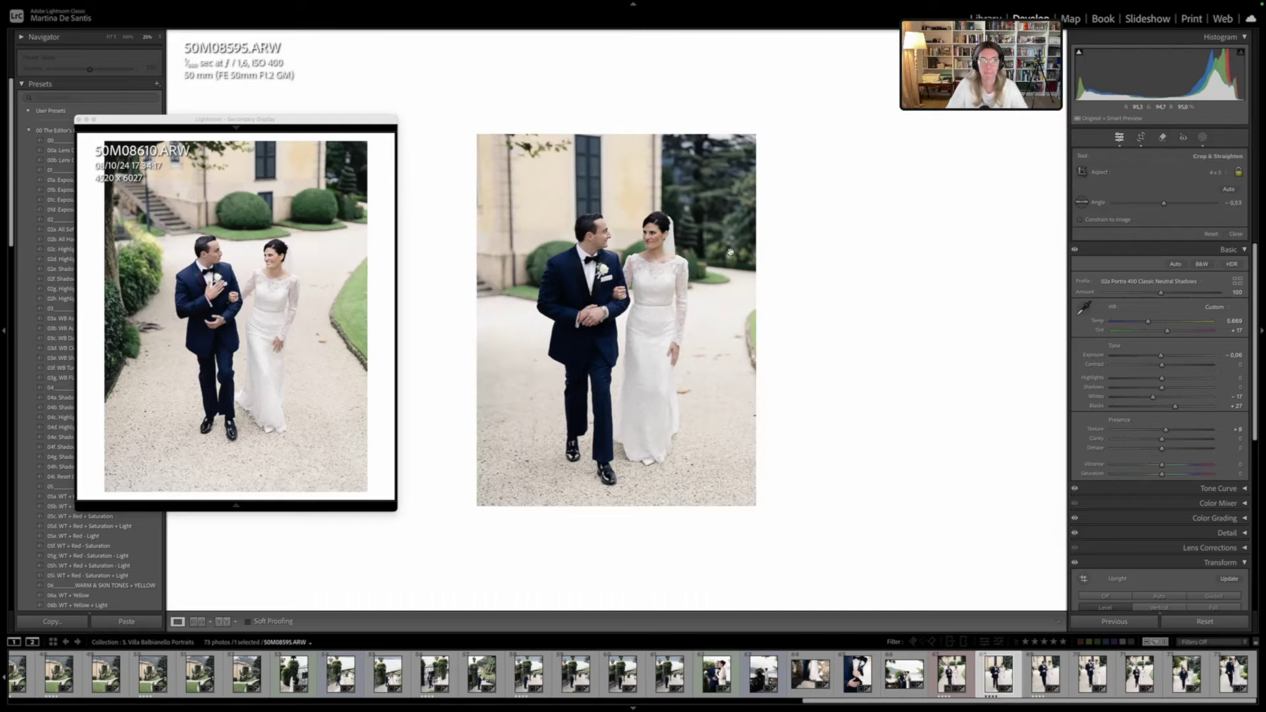
pyautogui.moveTo(1151, 72); pyautogui.dragTo(1164, 73)
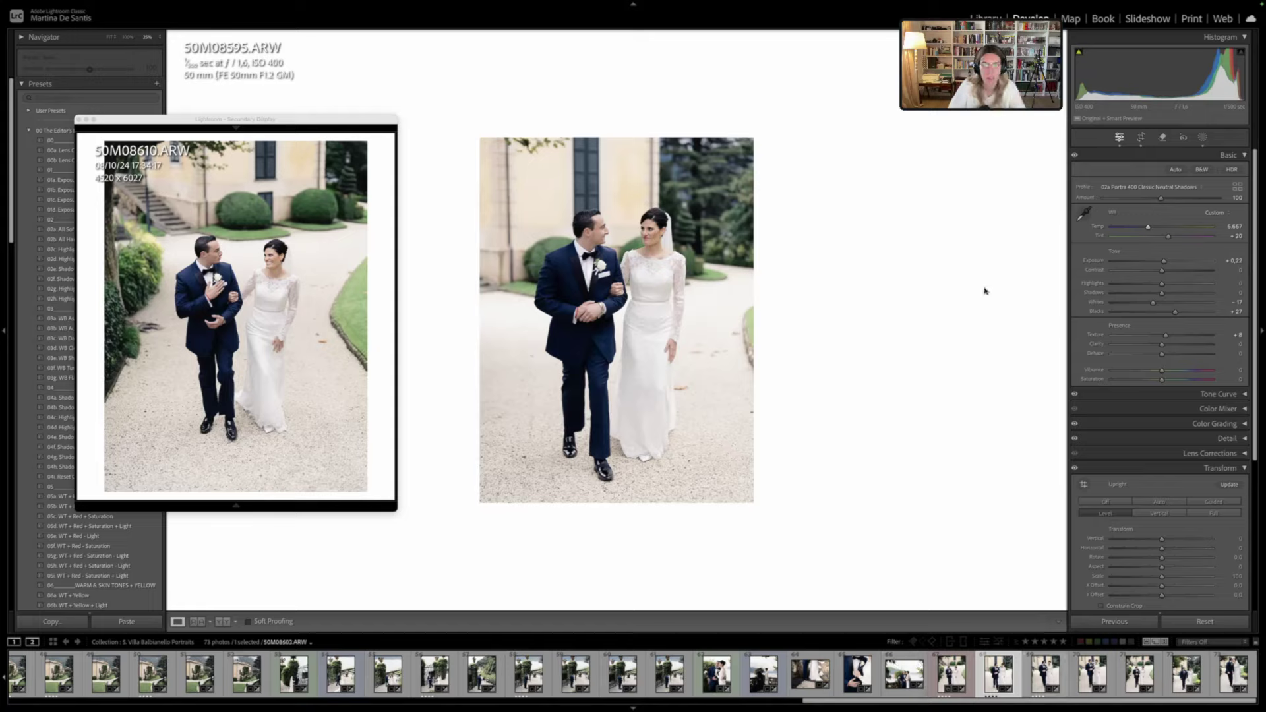
# Pull in the left edge of the 50M08602 crop, undoing the rotation to keep its angle
pyautogui.press('Right')
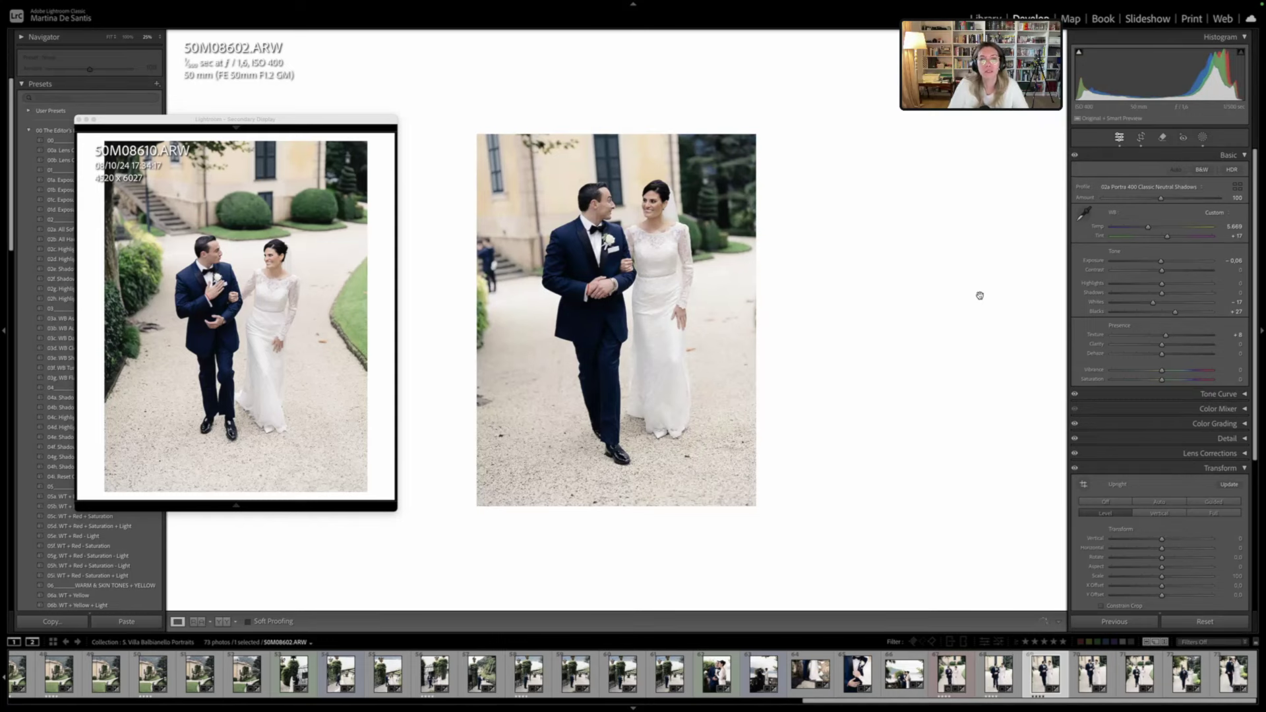
pyautogui.press('r')
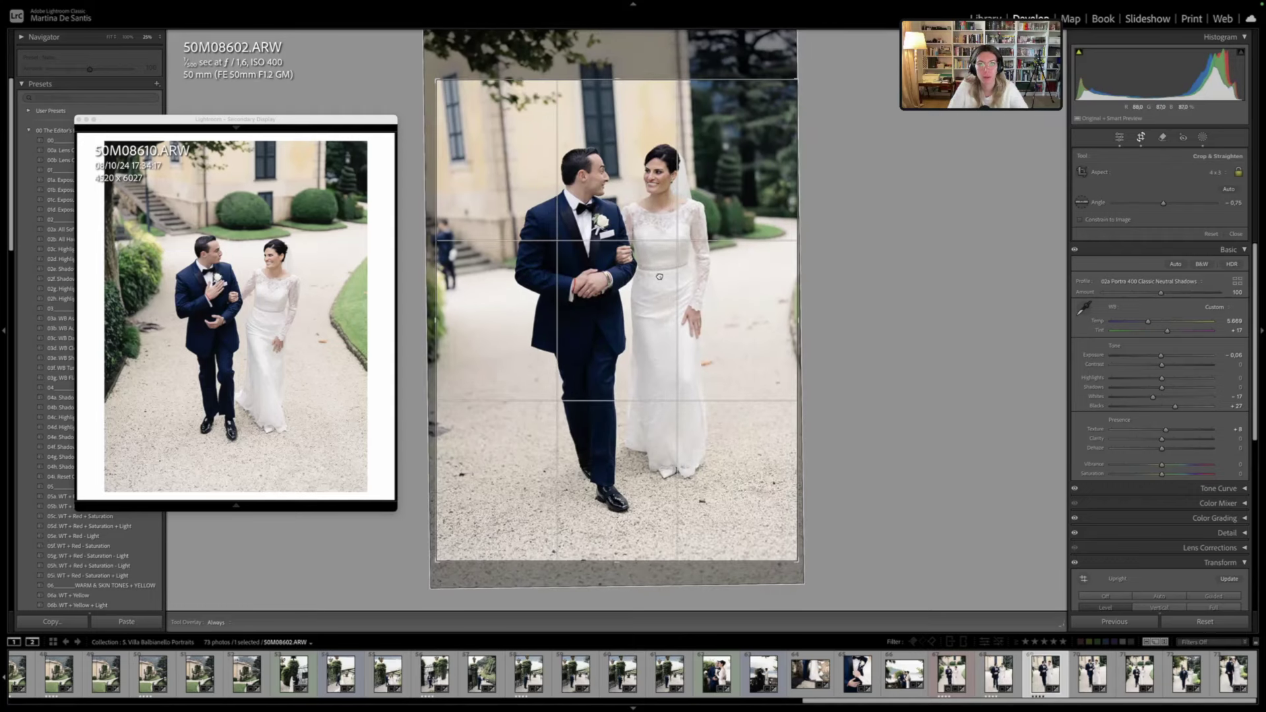
pyautogui.moveTo(437, 178); pyautogui.dragTo(441, 176)
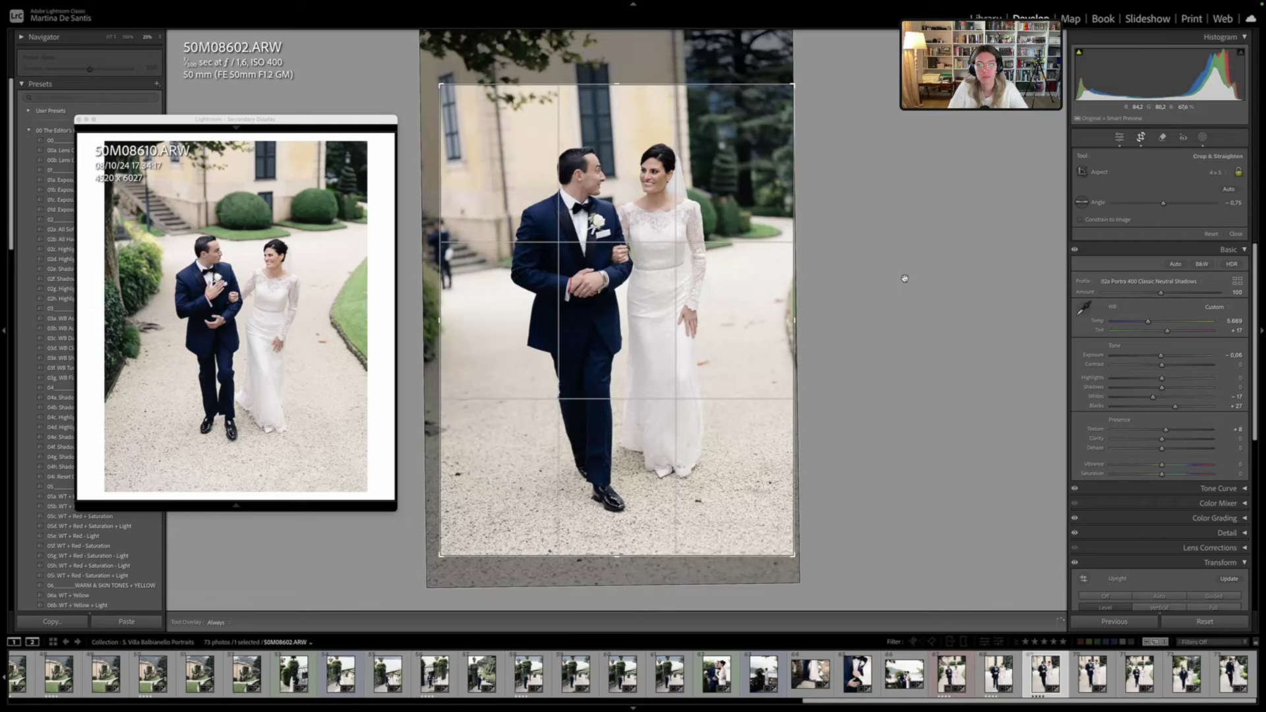
pyautogui.moveTo(904, 279); pyautogui.dragTo(901, 294)
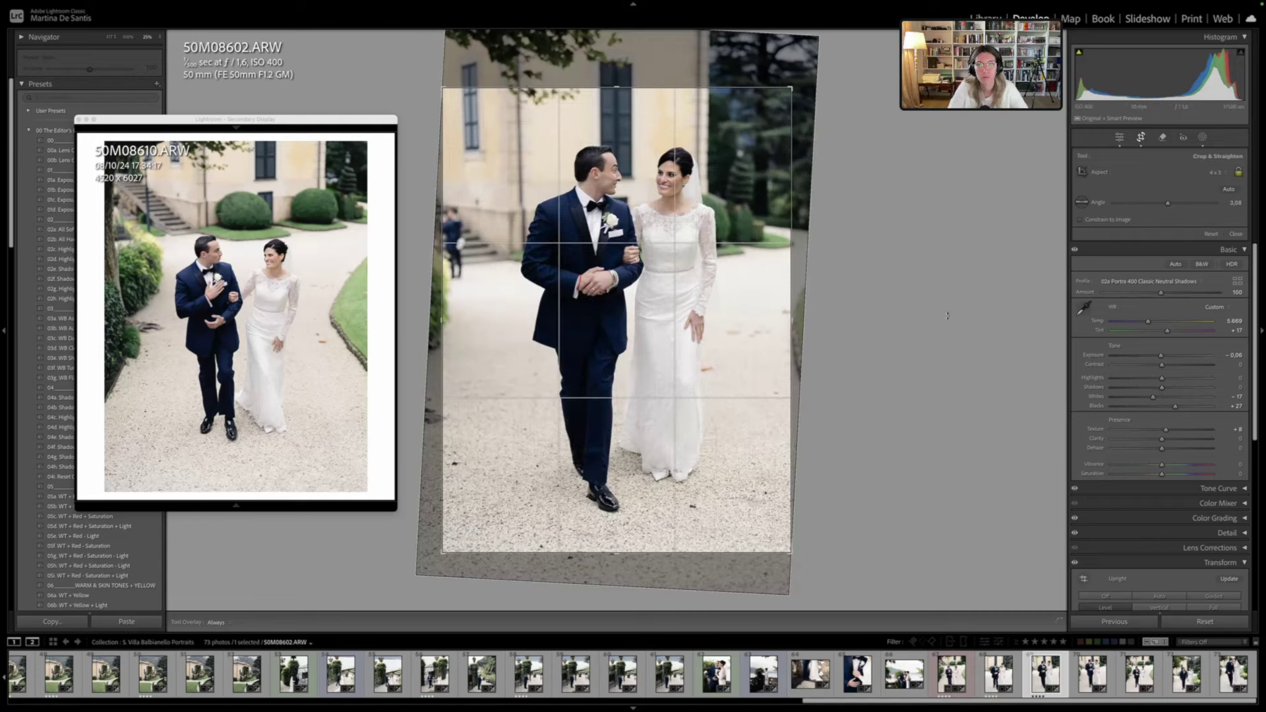
pyautogui.press('super+z')
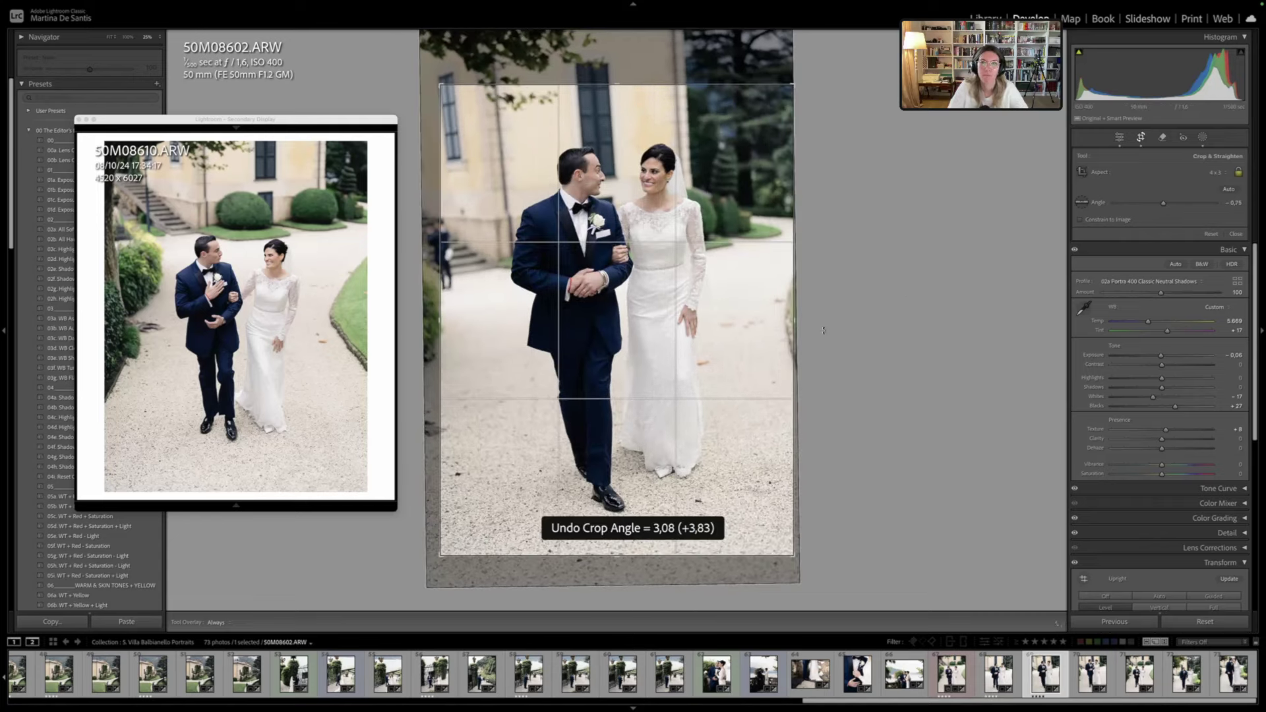
pyautogui.moveTo(440, 321); pyautogui.dragTo(456, 320)
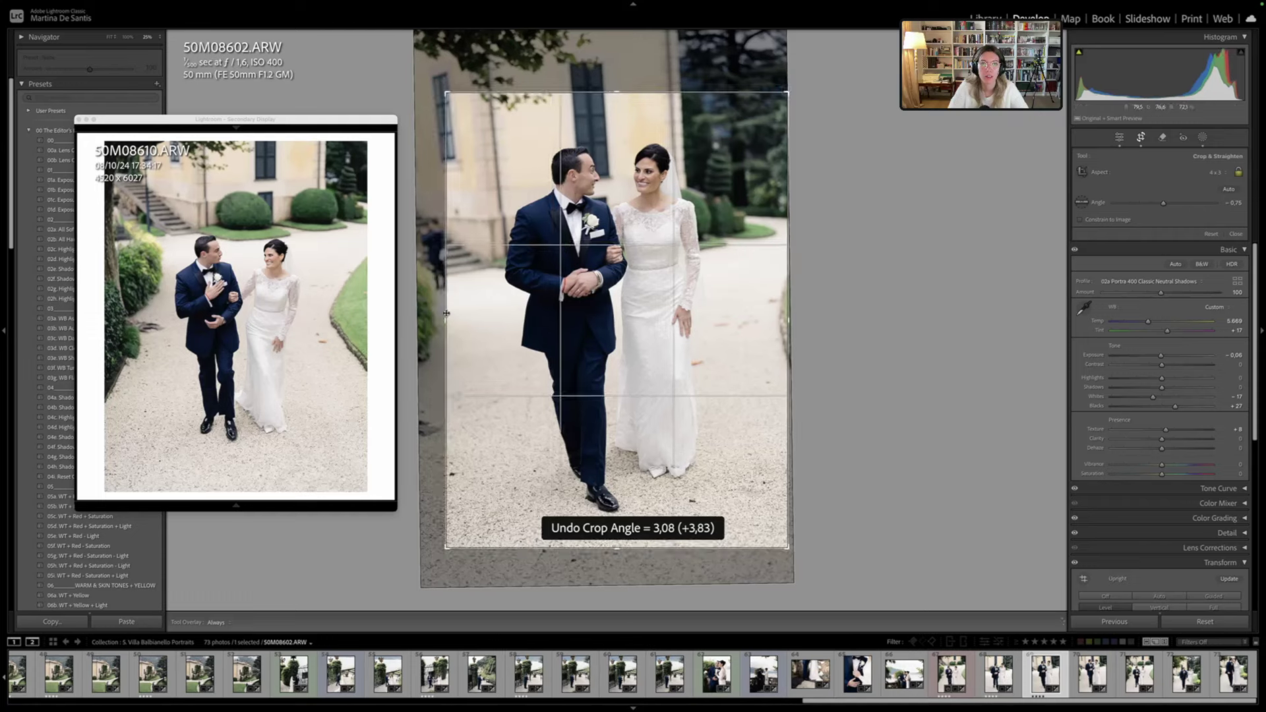
pyautogui.press('r')
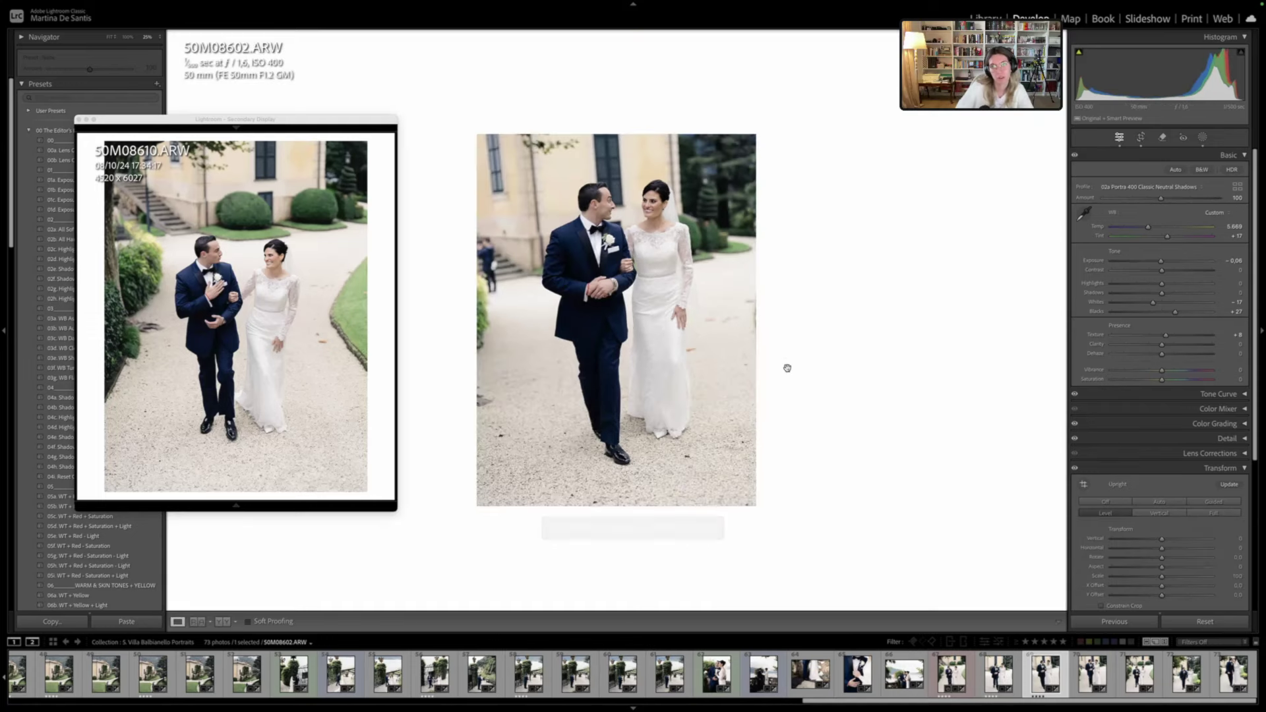
pyautogui.press('r')
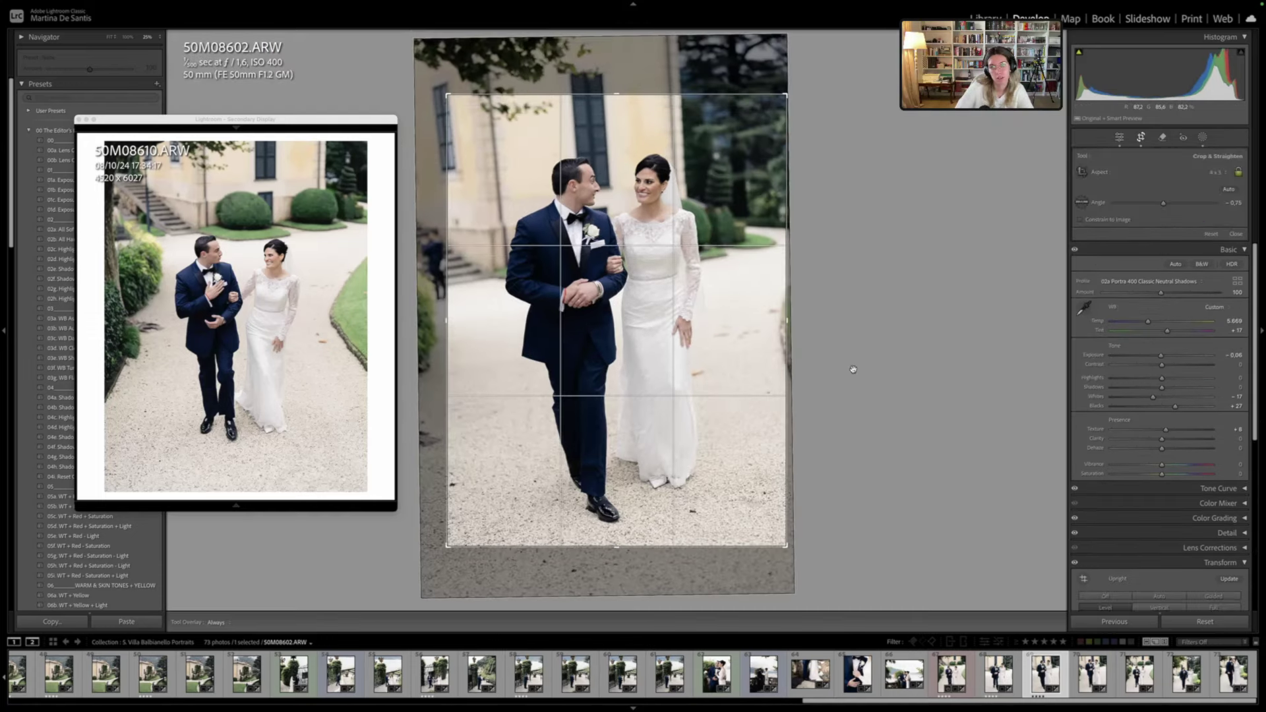
pyautogui.press('r')
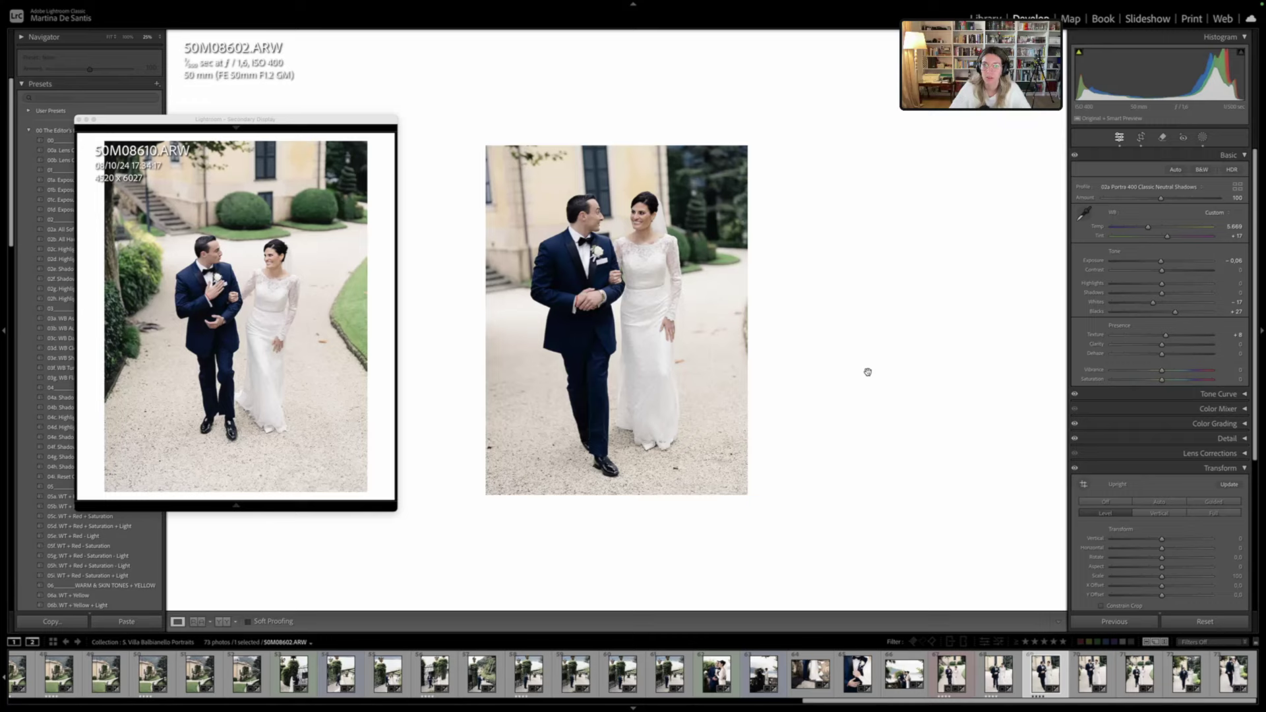
# Extend the 50M08602 crop's top edge upward, apply it, and move on to 50M08605
pyautogui.press('r')
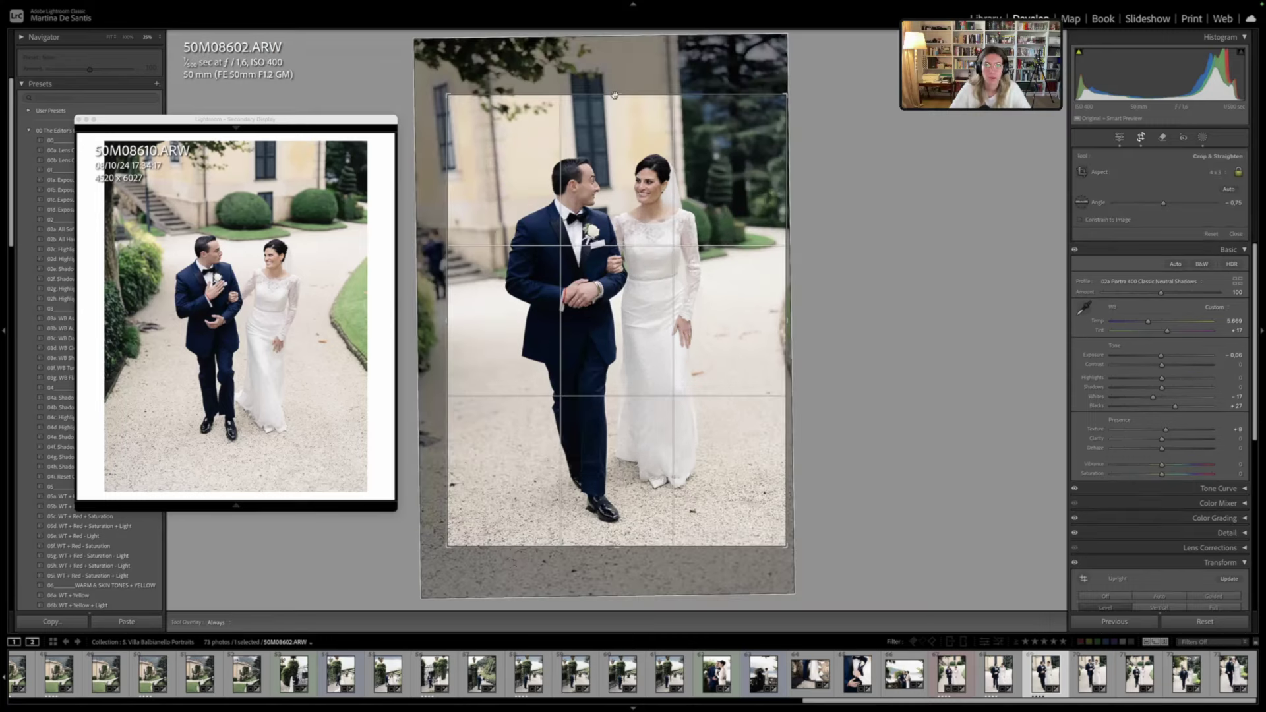
pyautogui.moveTo(614, 96); pyautogui.dragTo(613, 87)
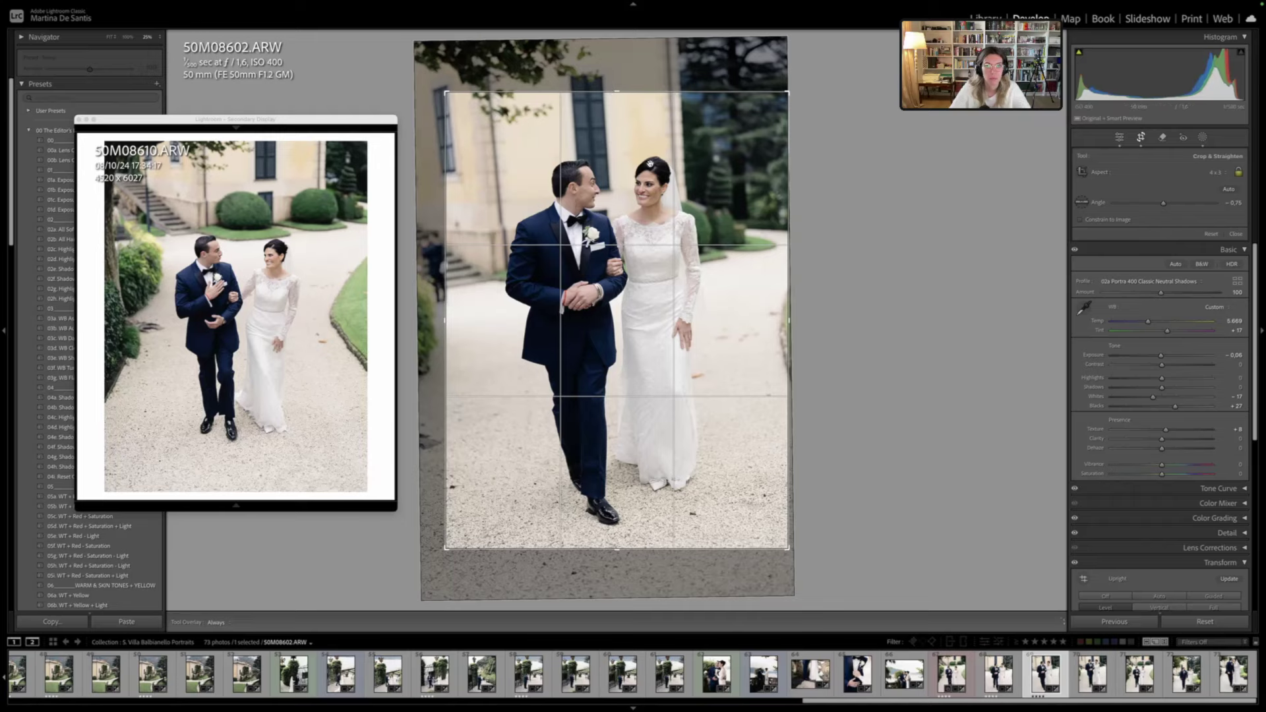
pyautogui.press('r')
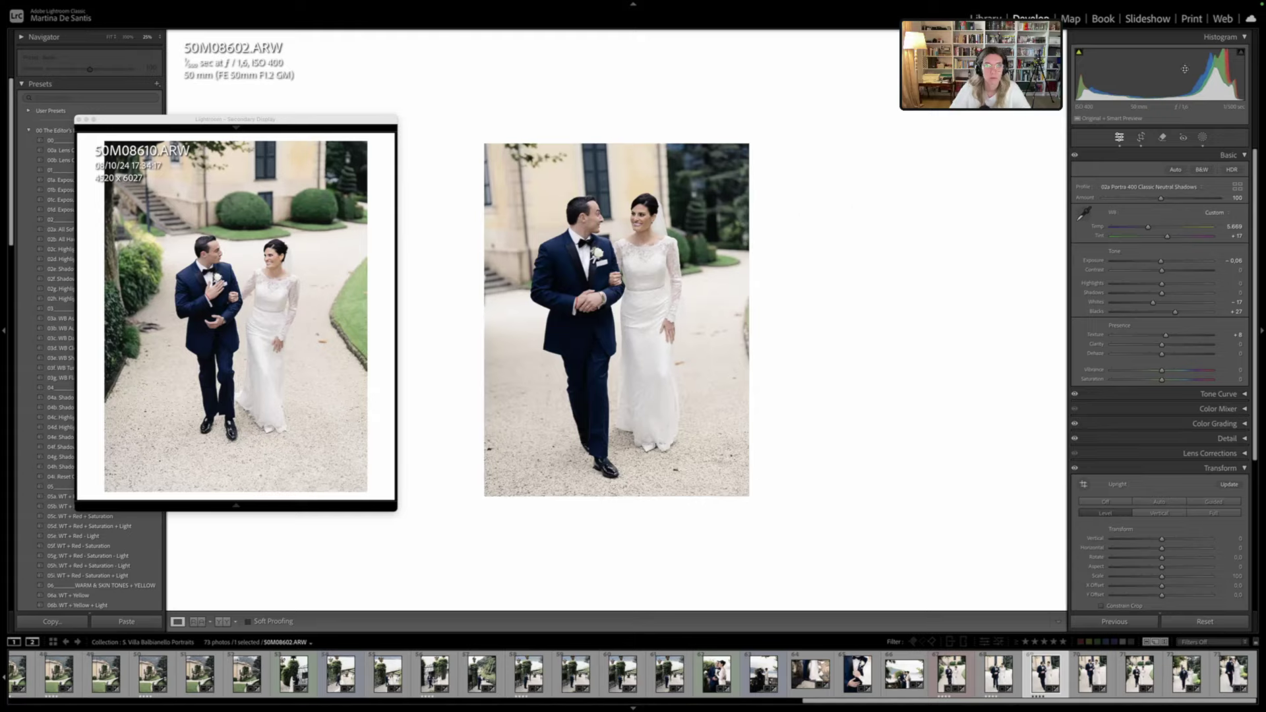
pyautogui.press('Right')
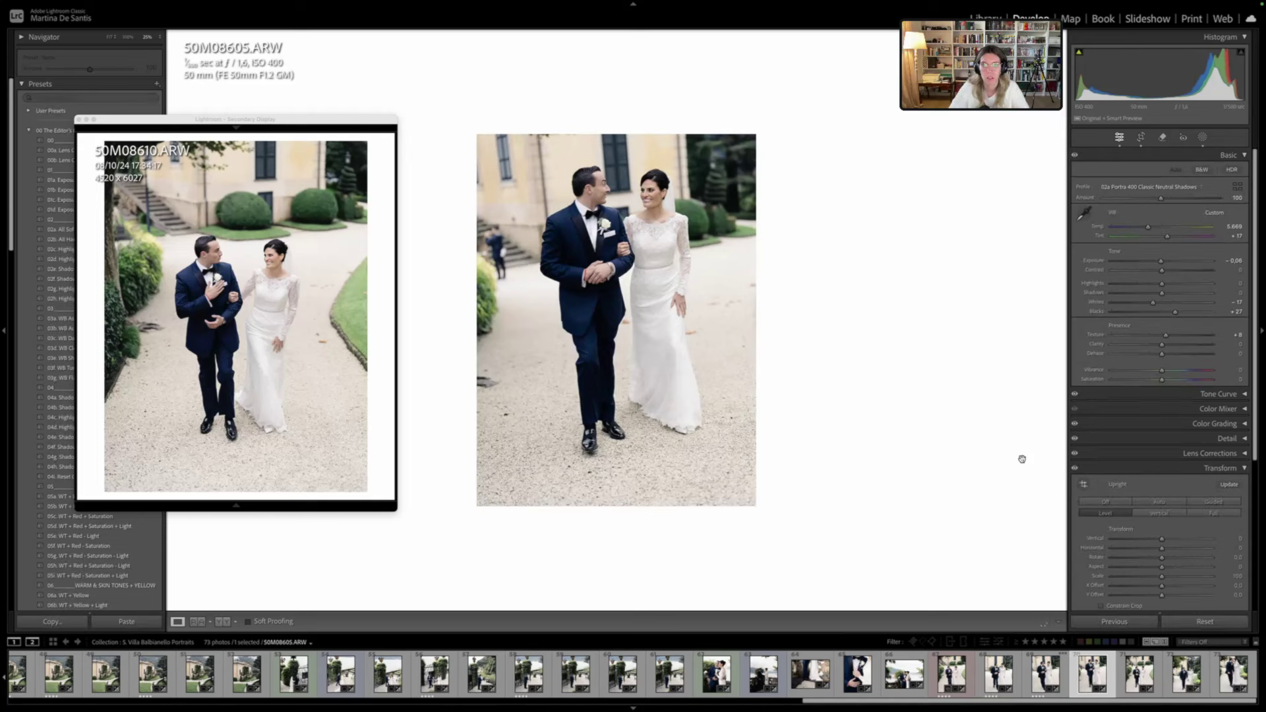
# Reframe and commit the crop on 50M08605, nudging the photo down, then slightly back up
pyautogui.press('r')
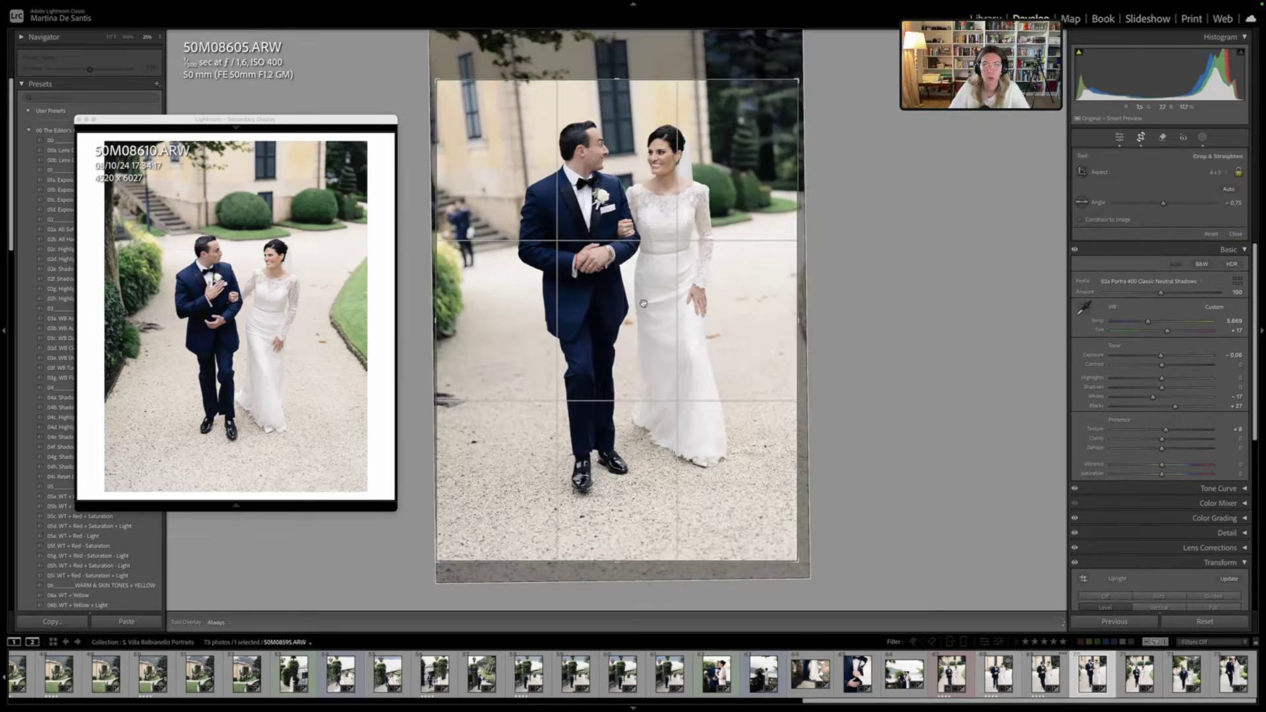
pyautogui.moveTo(641, 306); pyautogui.dragTo(637, 322)
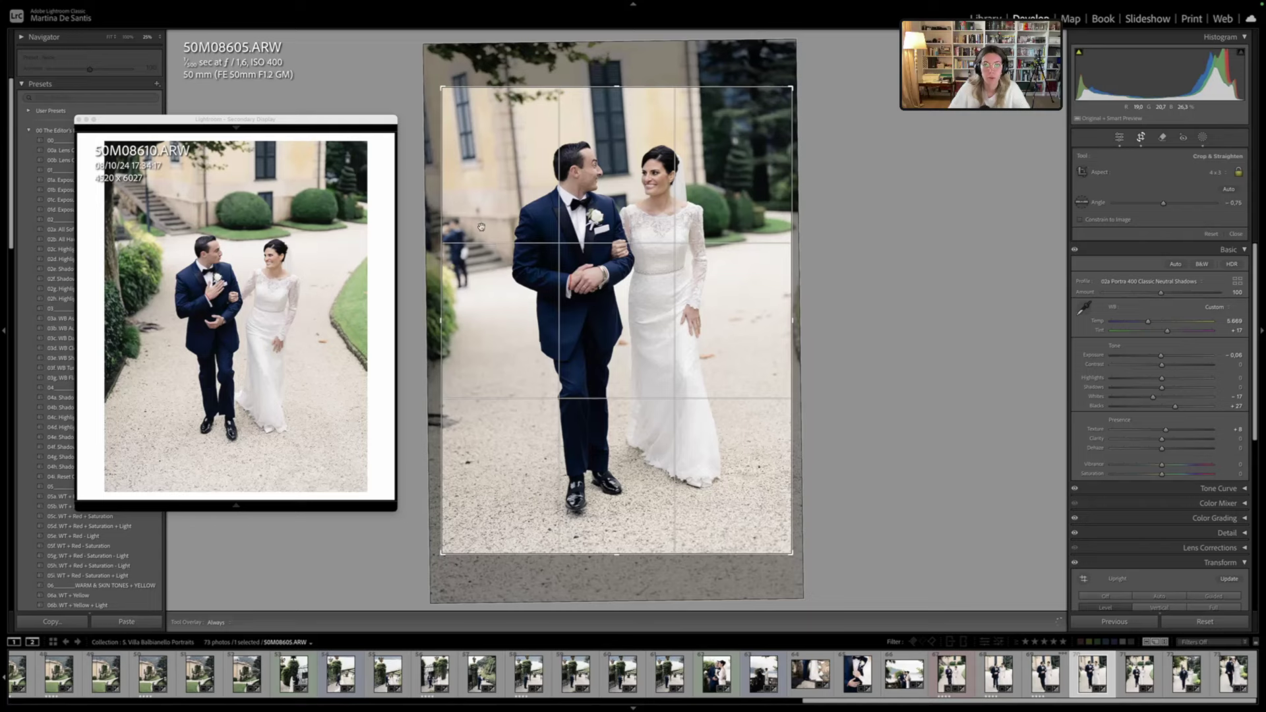
pyautogui.press('Return')
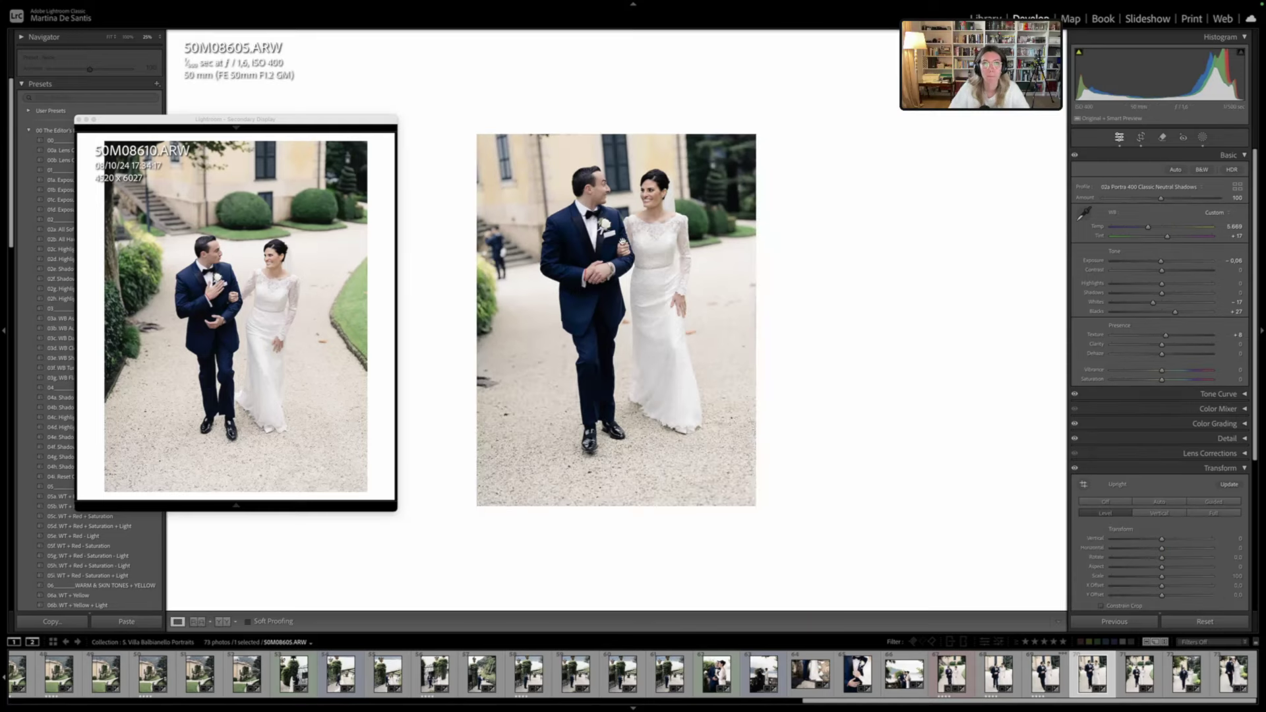
pyautogui.press('r')
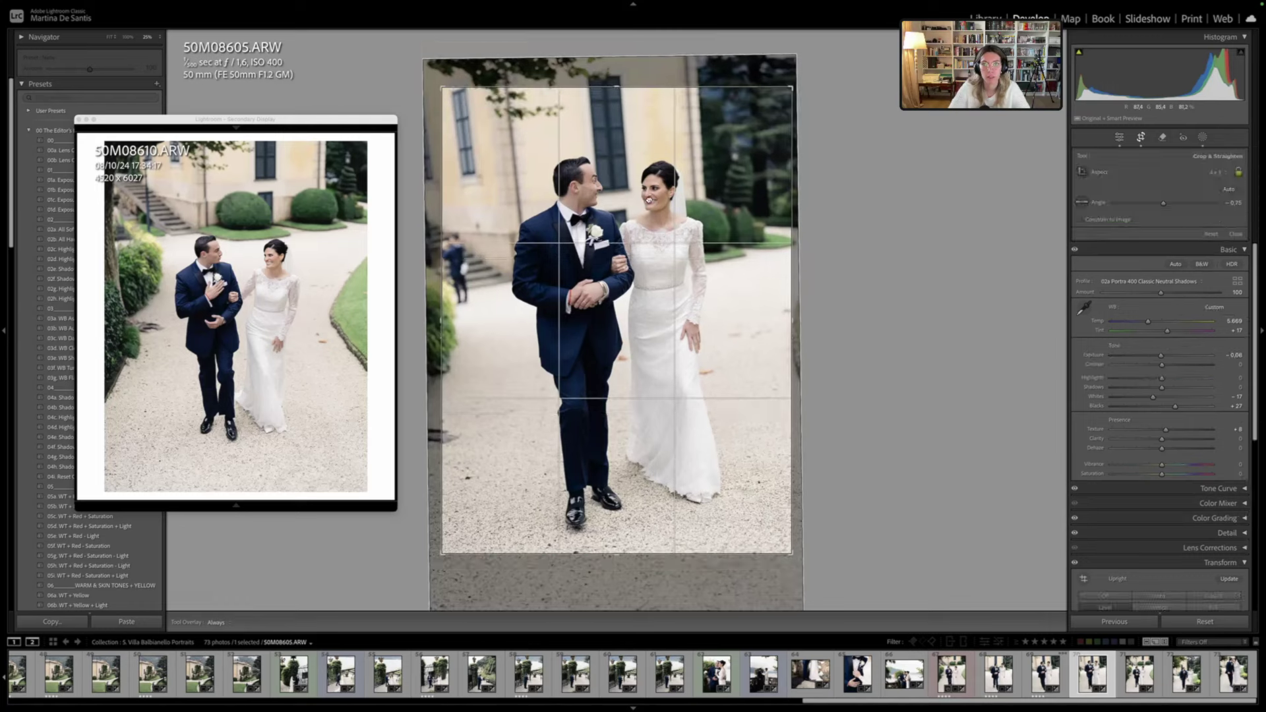
pyautogui.press('r')
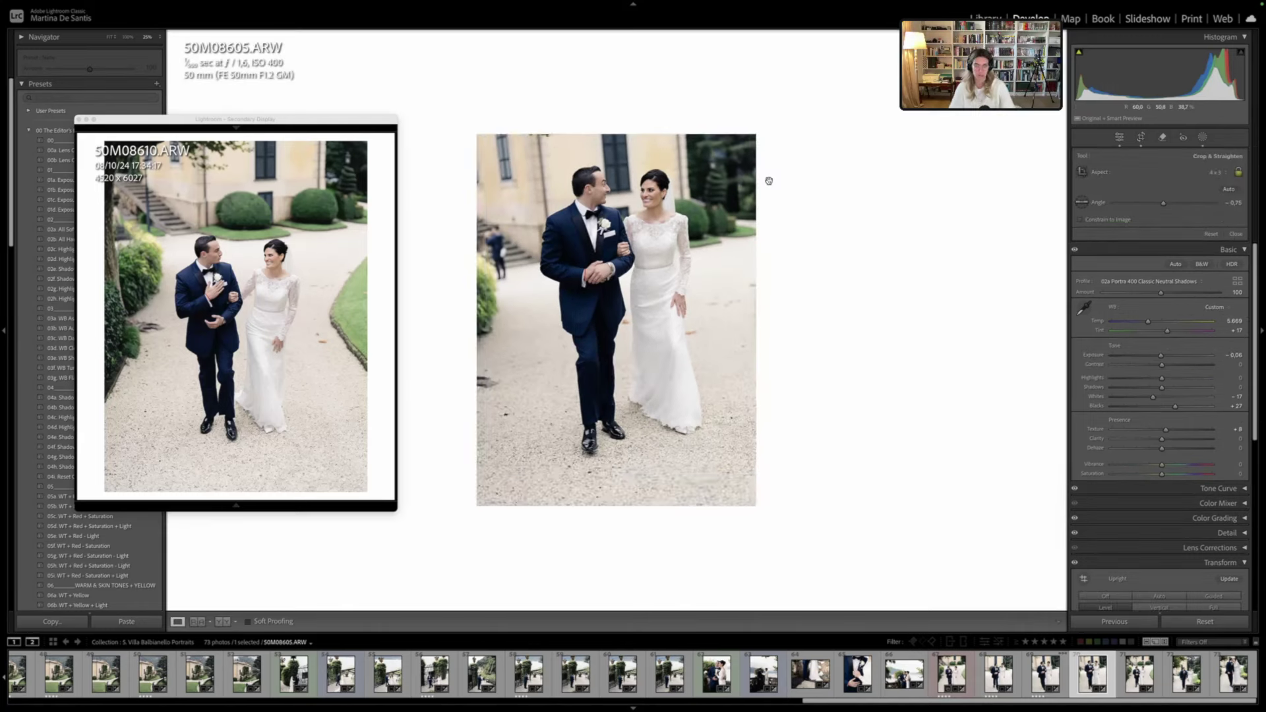
pyautogui.press('r')
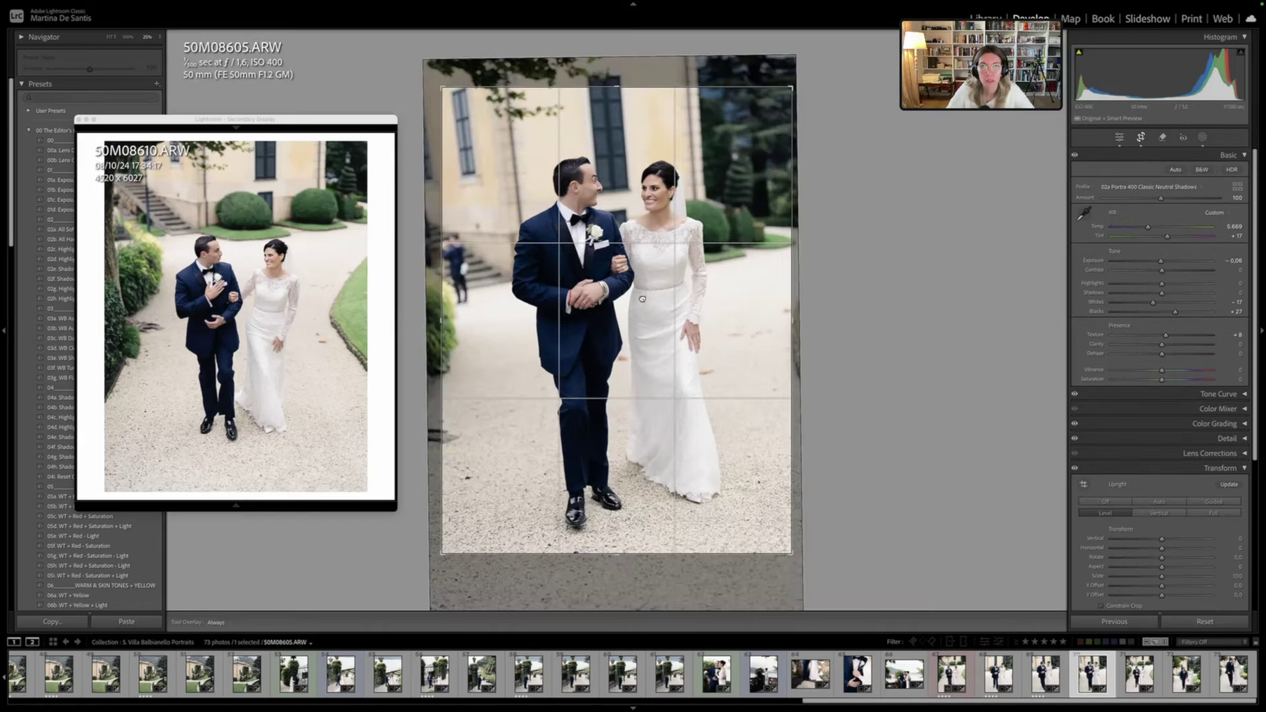
pyautogui.moveTo(642, 297); pyautogui.dragTo(642, 293)
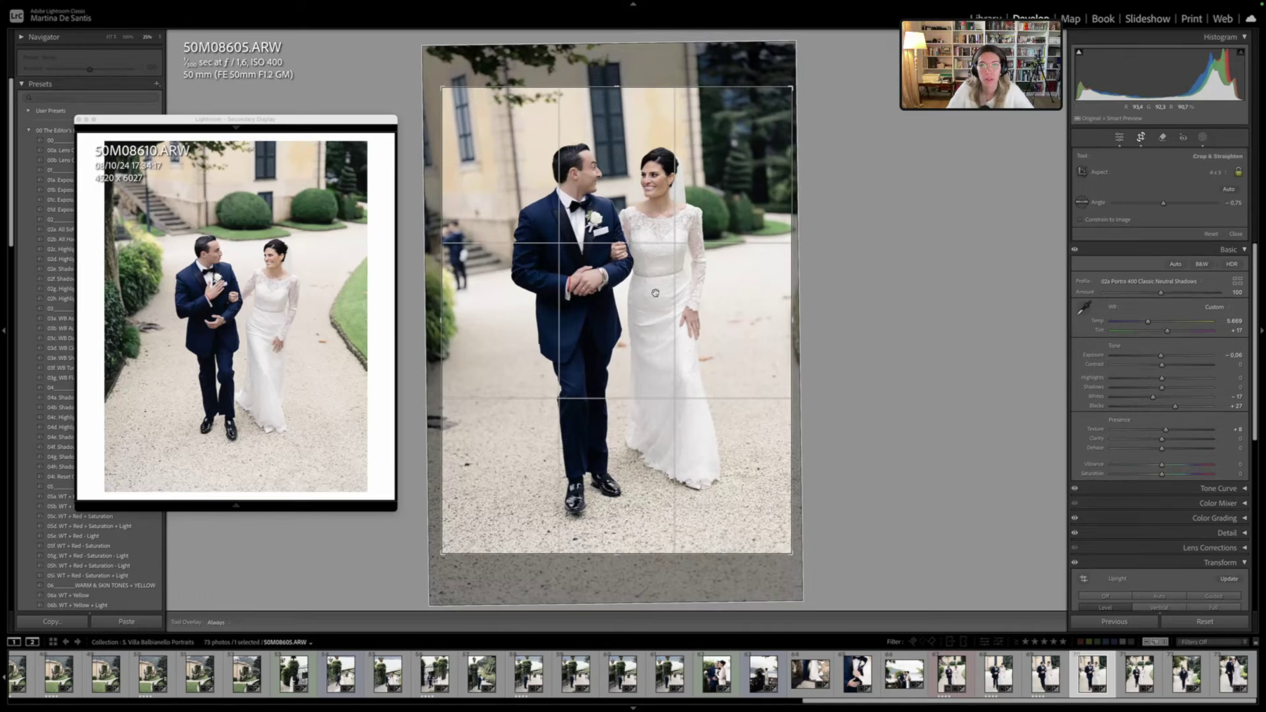
pyautogui.press('r')
# Apply a Blue colour label and bring up the crop for 50M08607
pyautogui.click(1157, 690)
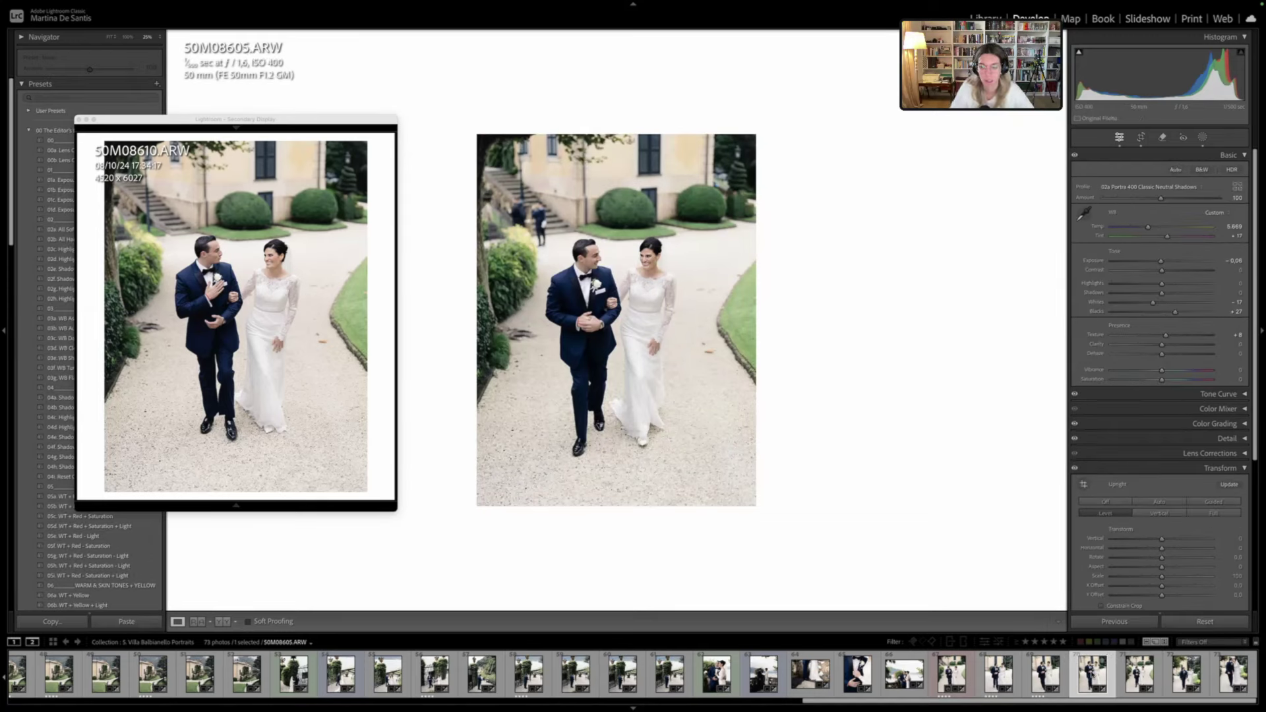
pyautogui.press('9')
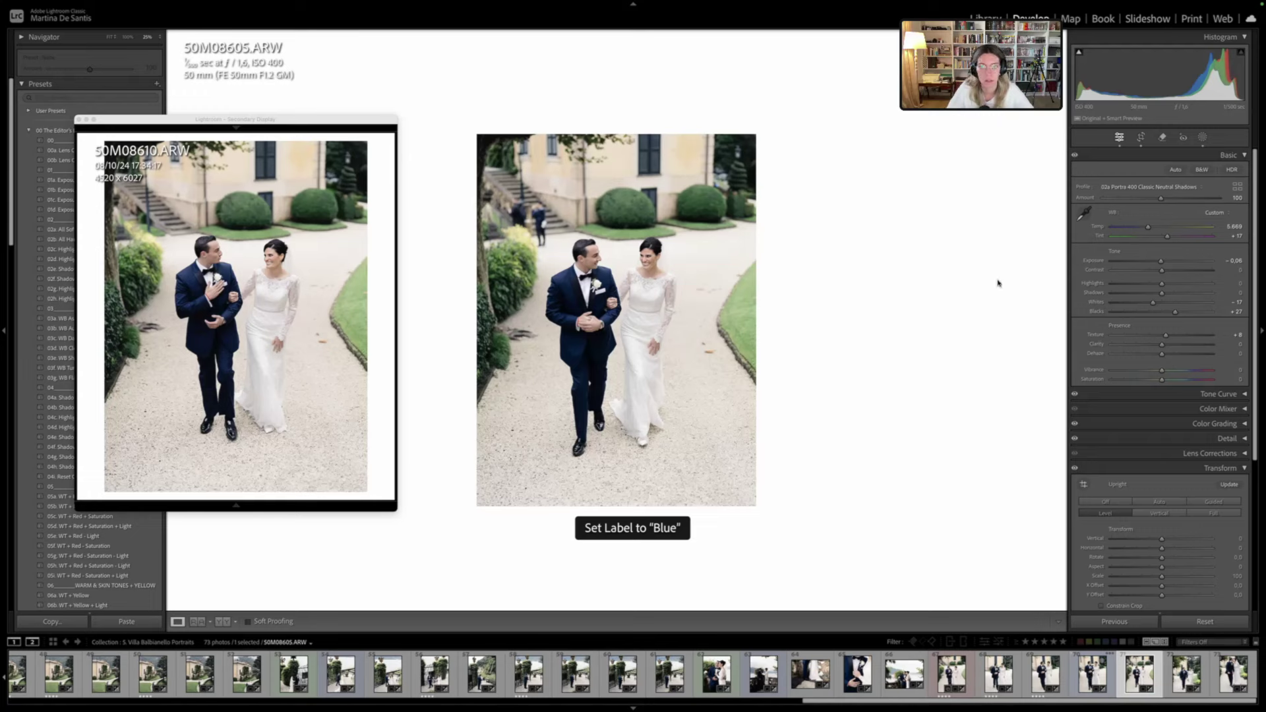
pyautogui.press('r')
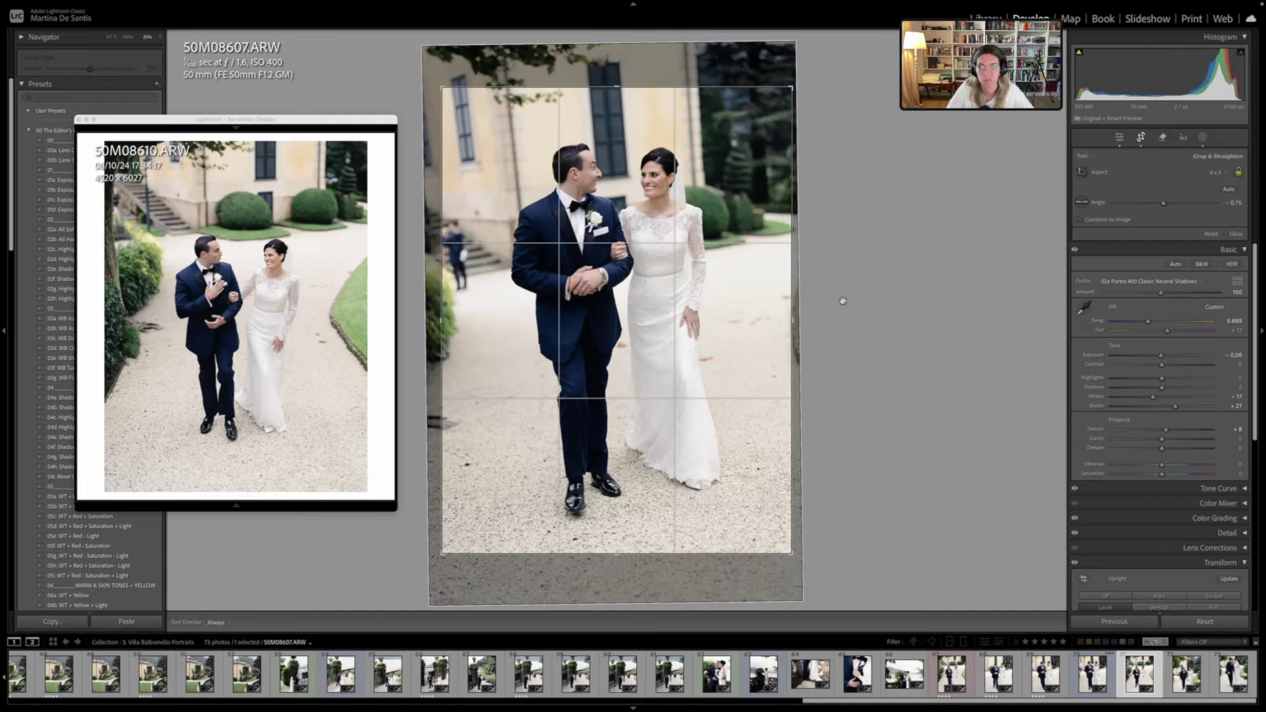
# Straighten 50M08607 slightly, commit the crop, and step forward to 50M08633
pyautogui.moveTo(888, 295); pyautogui.dragTo(887, 291)
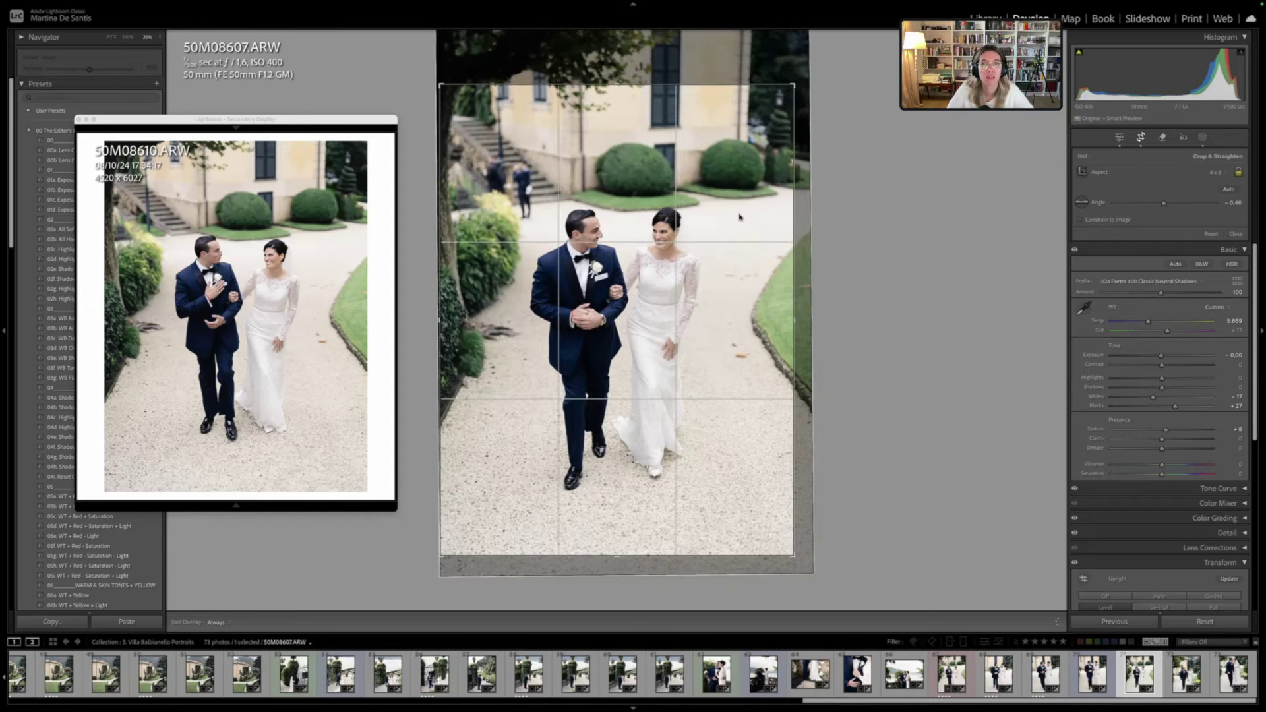
pyautogui.press('Return')
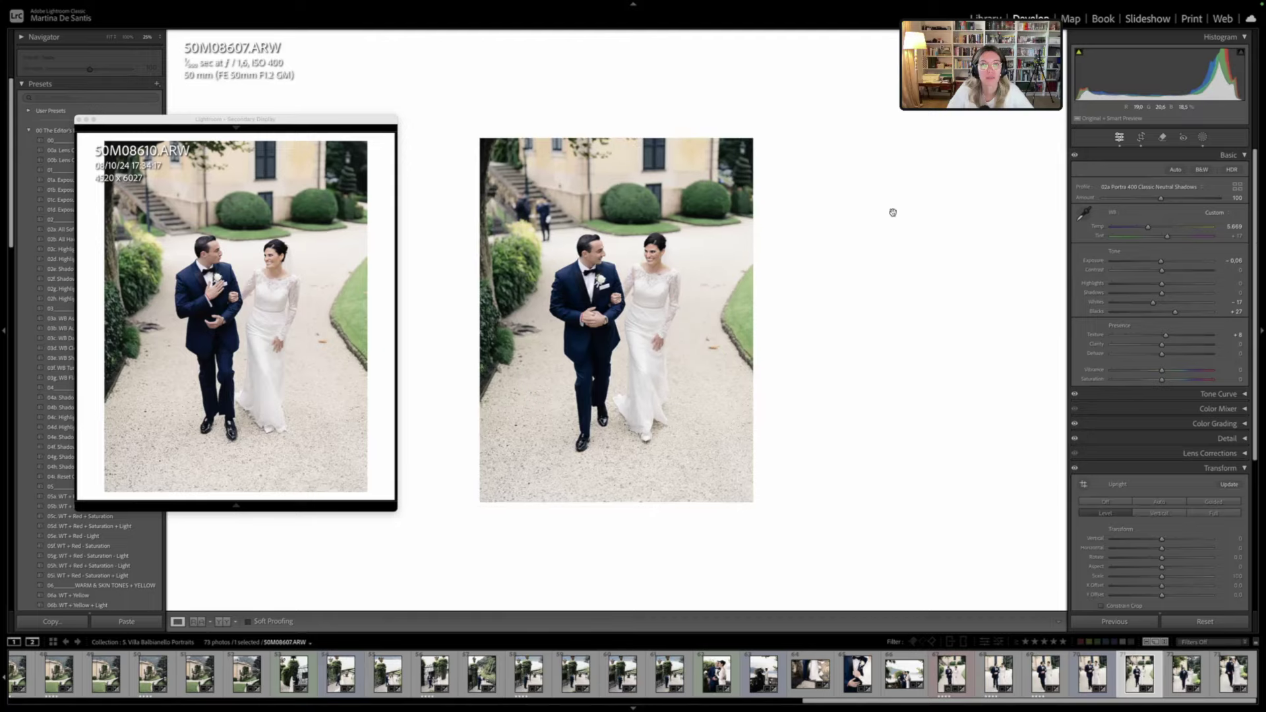
pyautogui.press('Right')
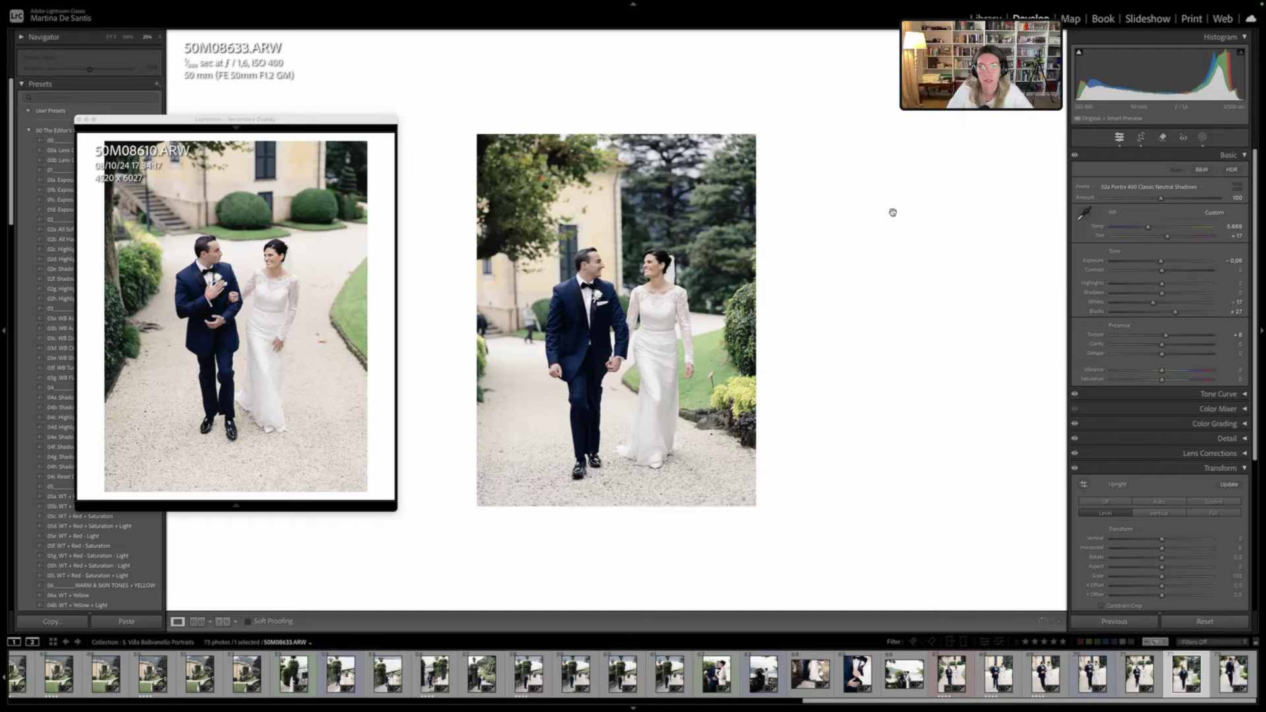
pyautogui.press('Left')
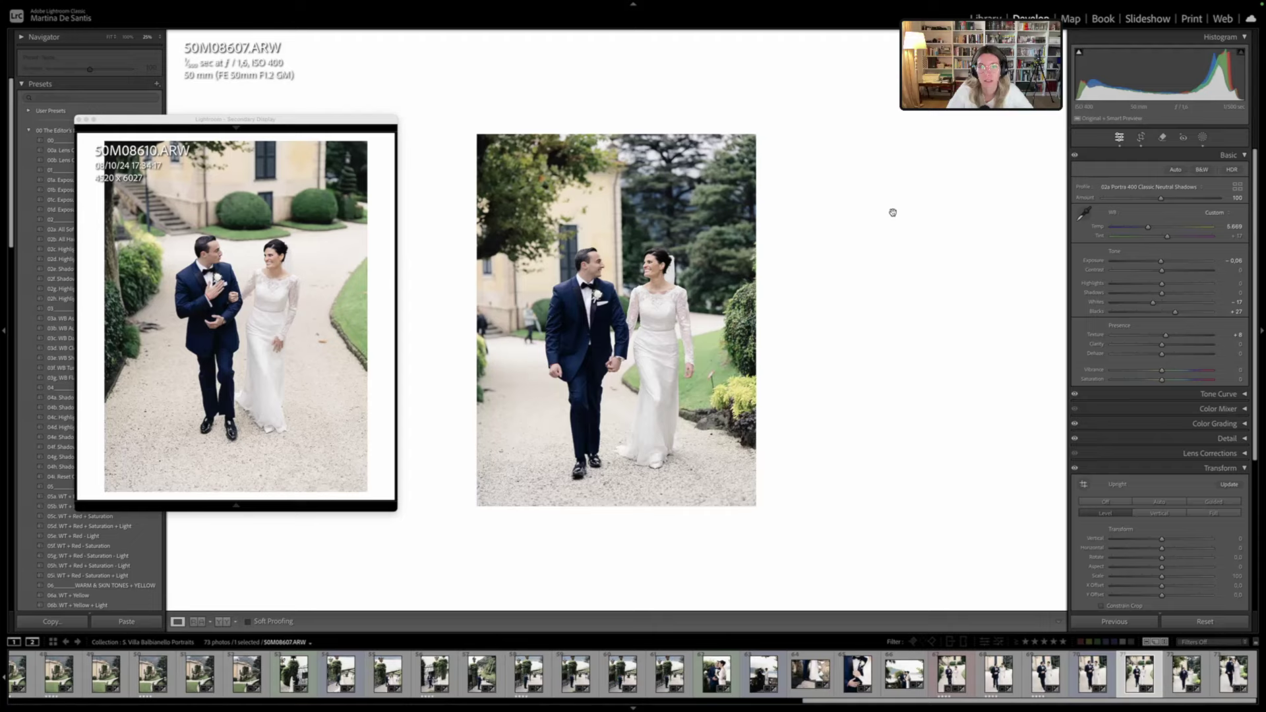
pyautogui.press('Right')
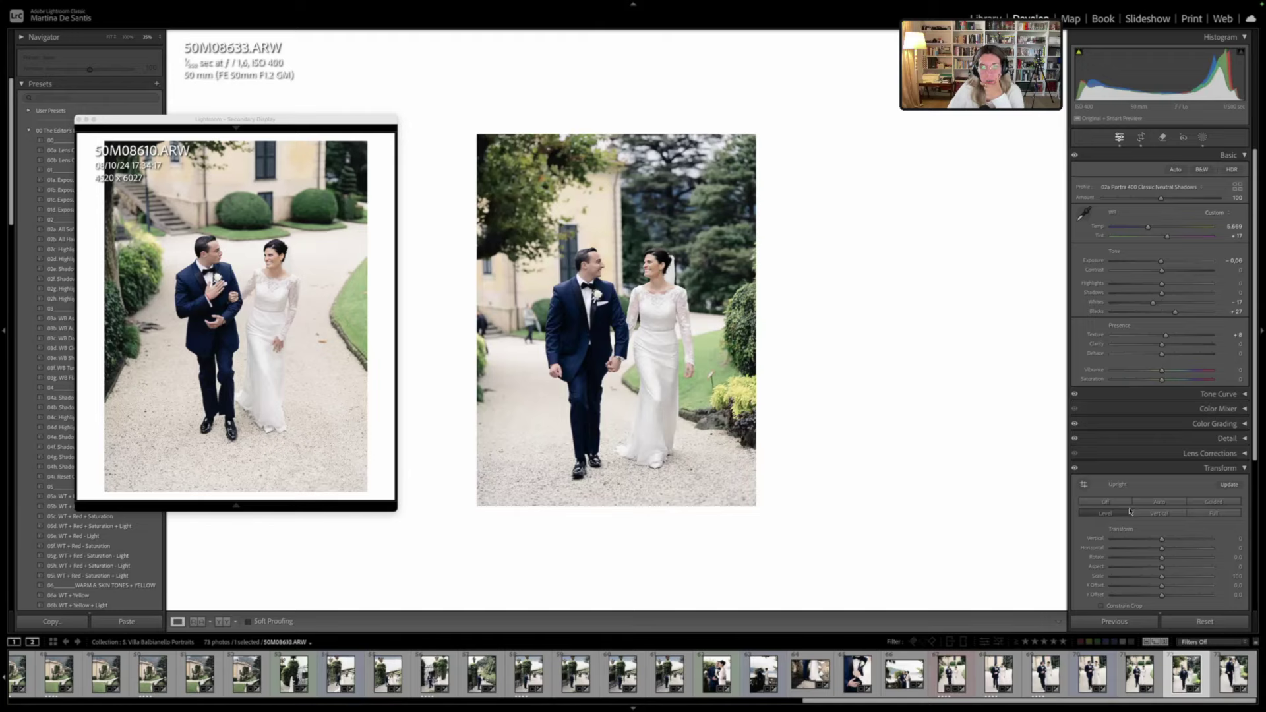
# Label 50M08633 Blue, then shift 50M08640 lower inside its 4x5 crop
pyautogui.press('9')
pyautogui.press('Right')
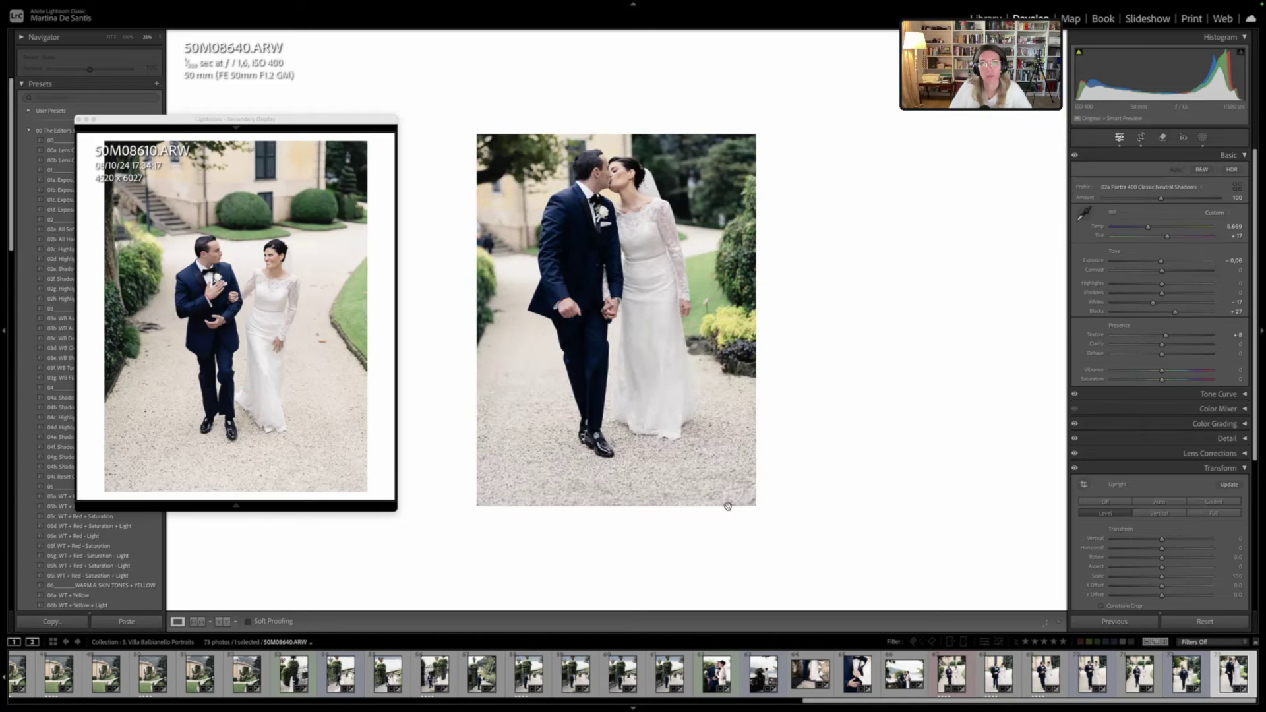
pyautogui.press('r')
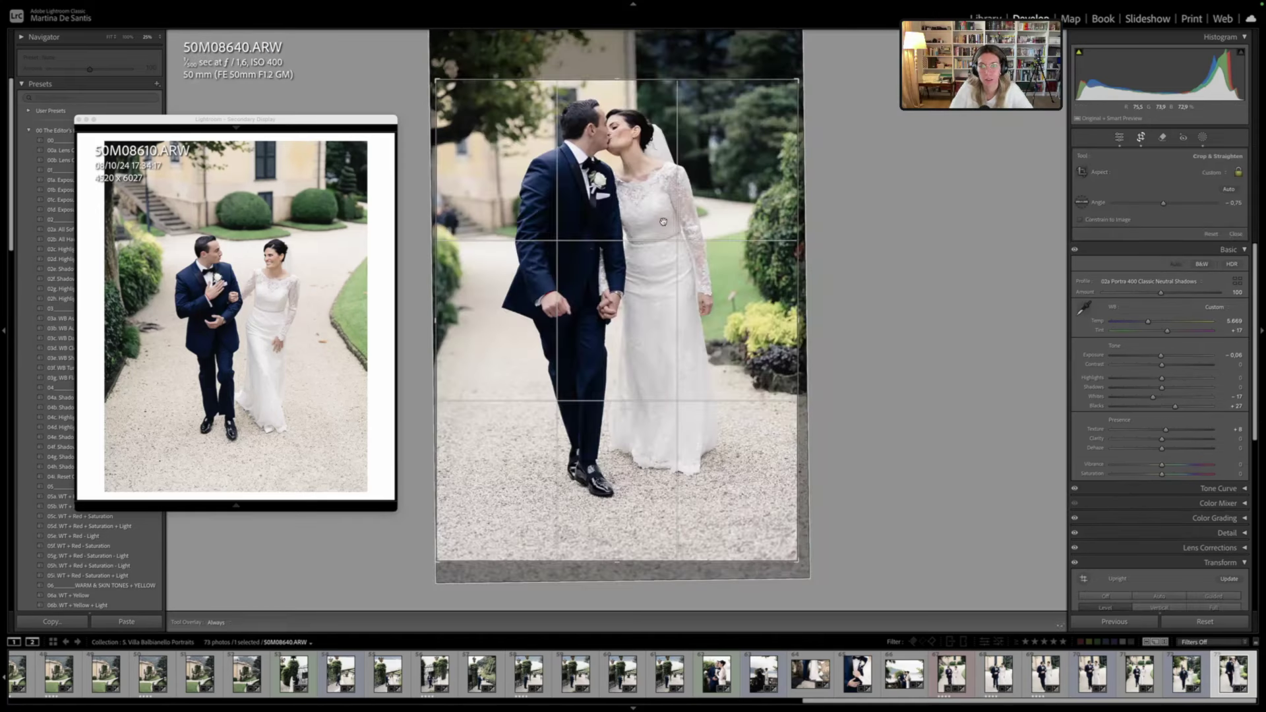
pyautogui.moveTo(653, 191); pyautogui.dragTo(656, 217)
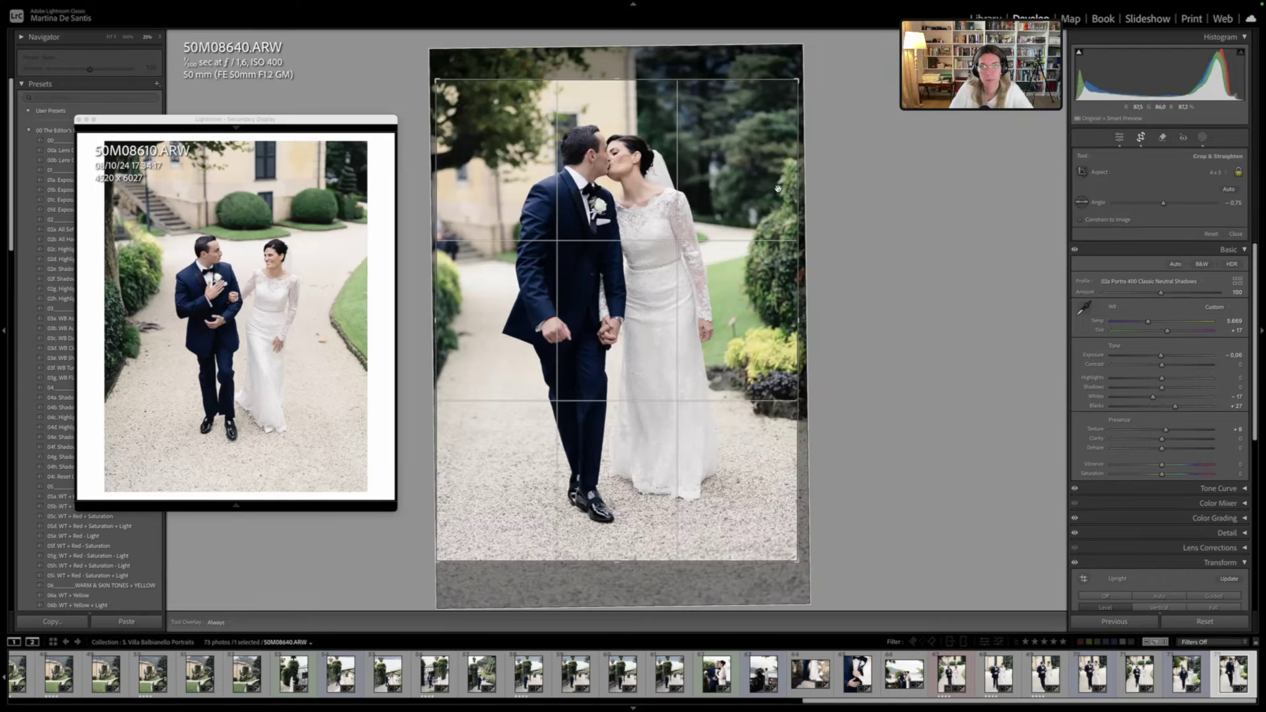
pyautogui.press('Return')
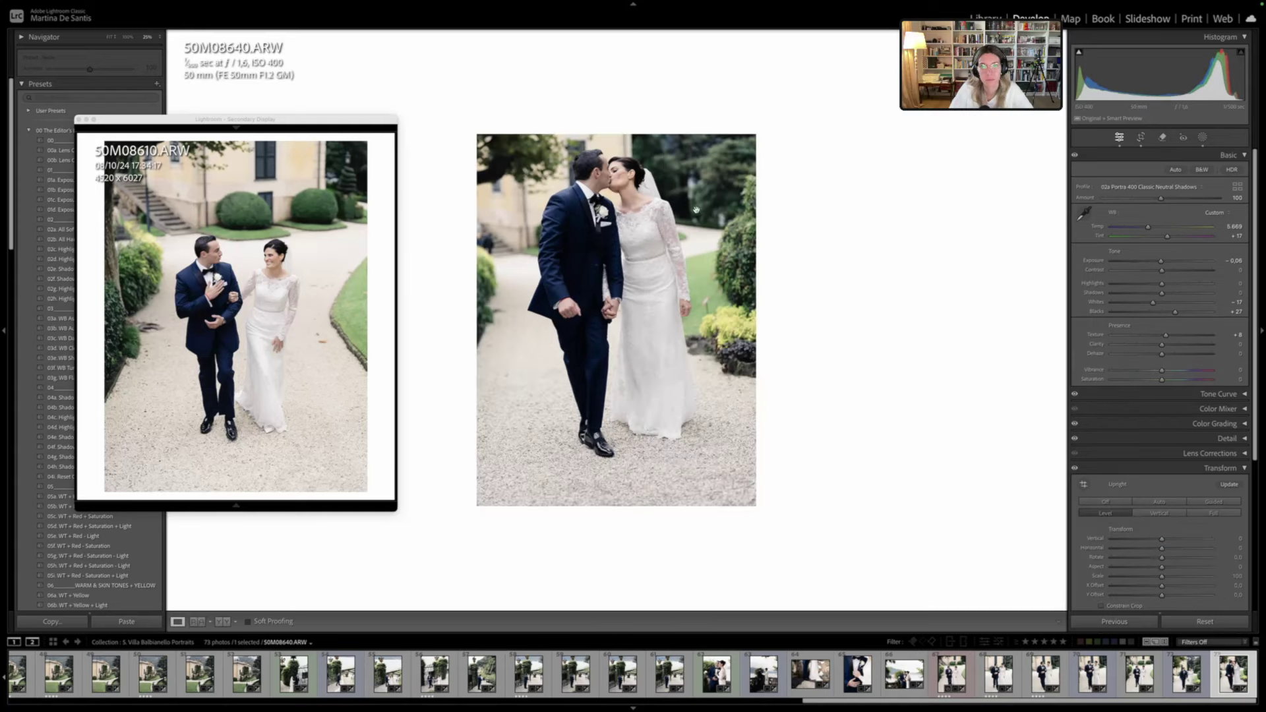
pyautogui.press('r')
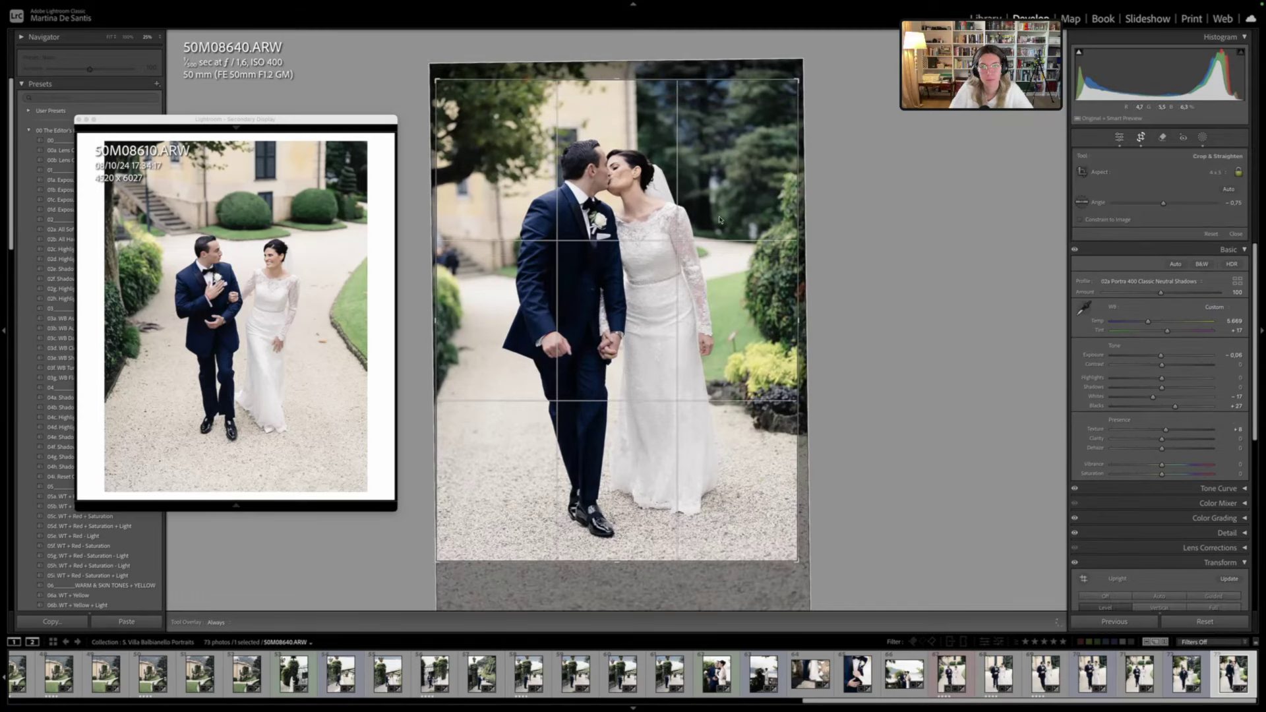
pyautogui.press('r')
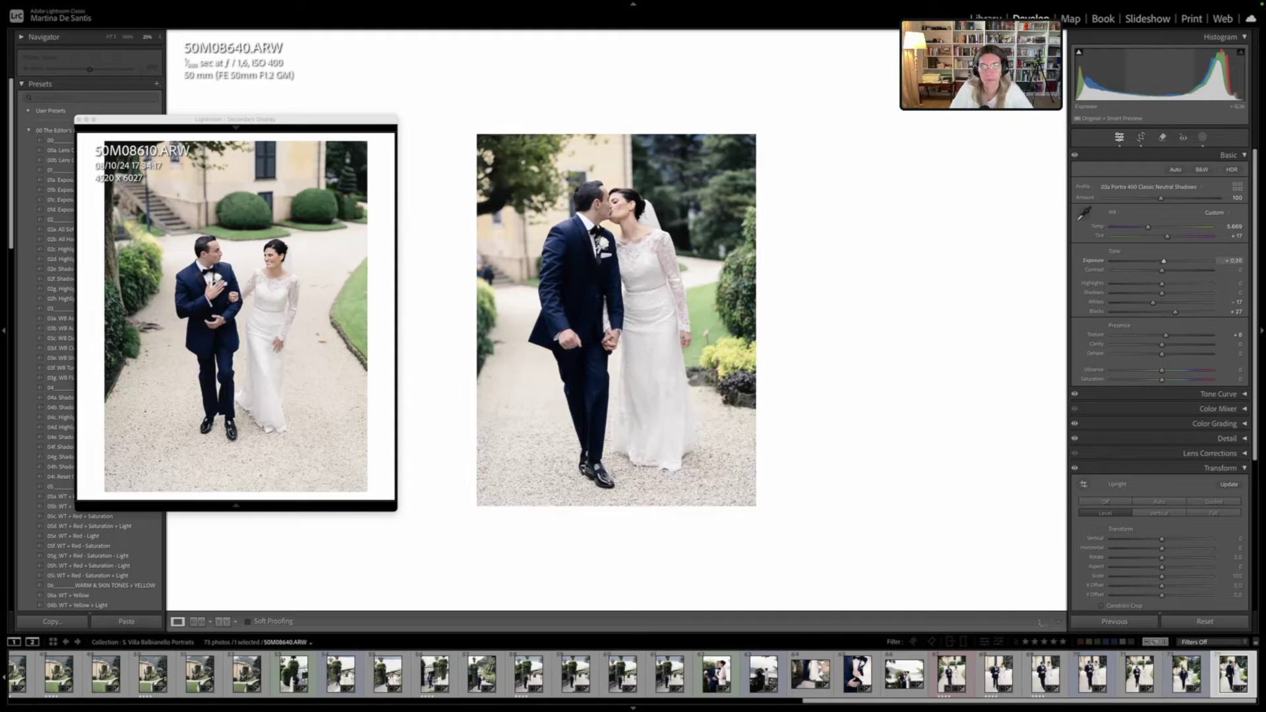
# Lower the exposure of 50M08640 to +0.14 and return to the Library grid
pyautogui.press('-')
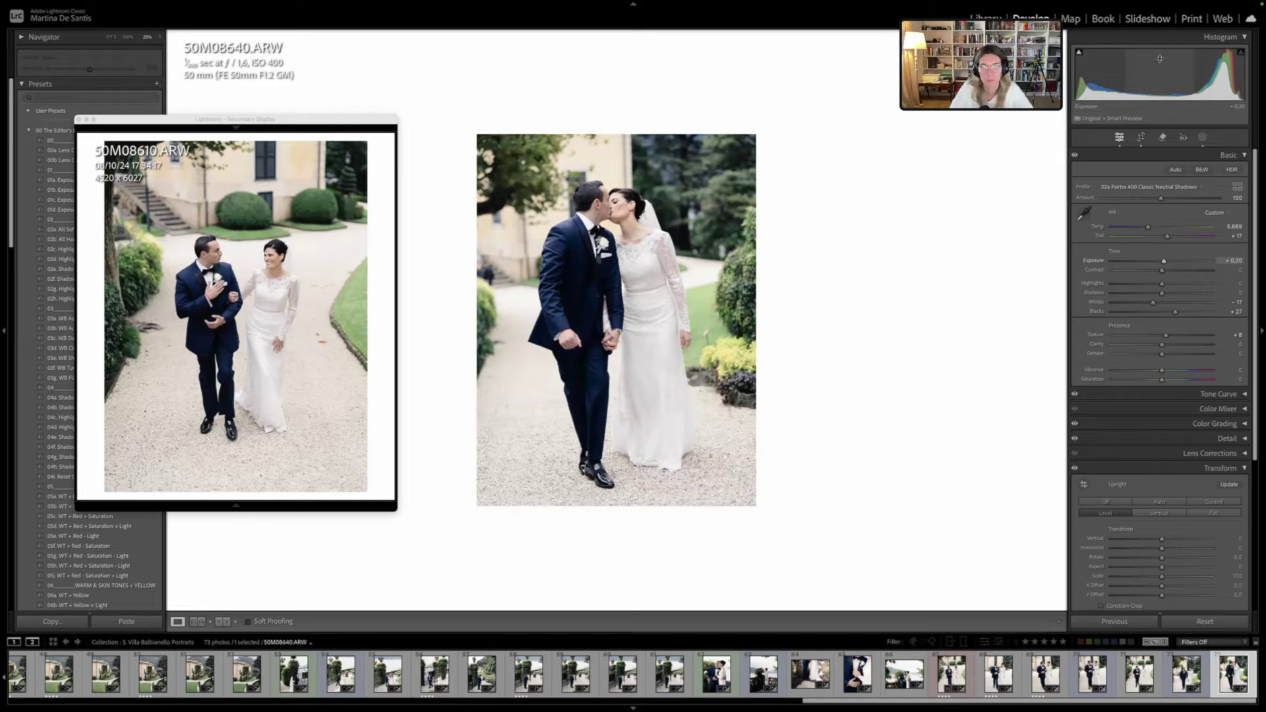
pyautogui.press('-')
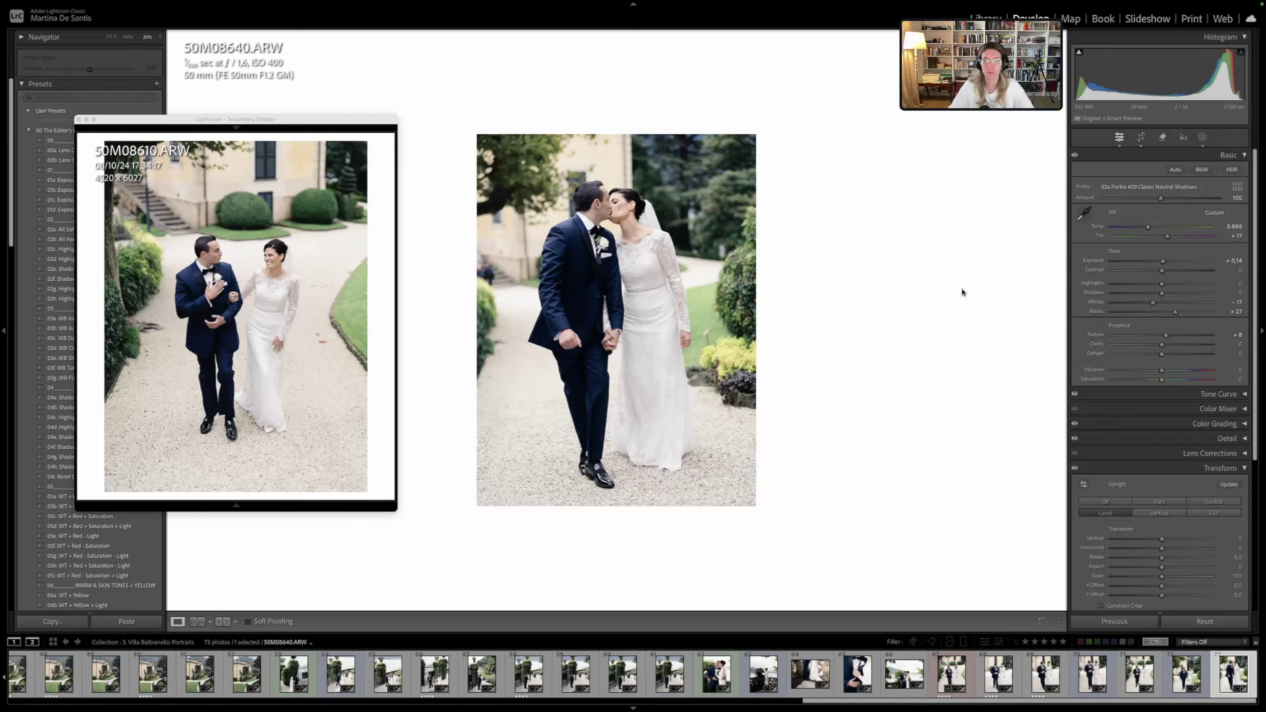
pyautogui.press('g')
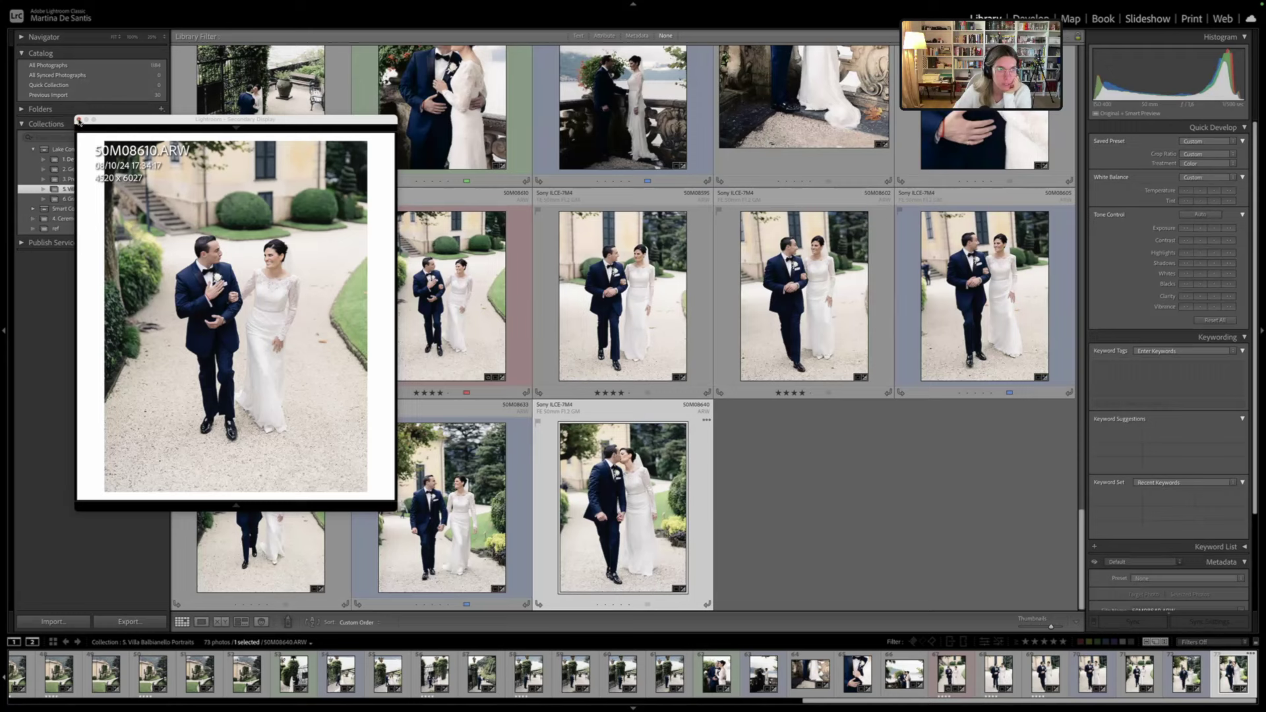
# Close the floating reference window, deselect the grid photos, and show the Attribute filters
pyautogui.click(79, 121)
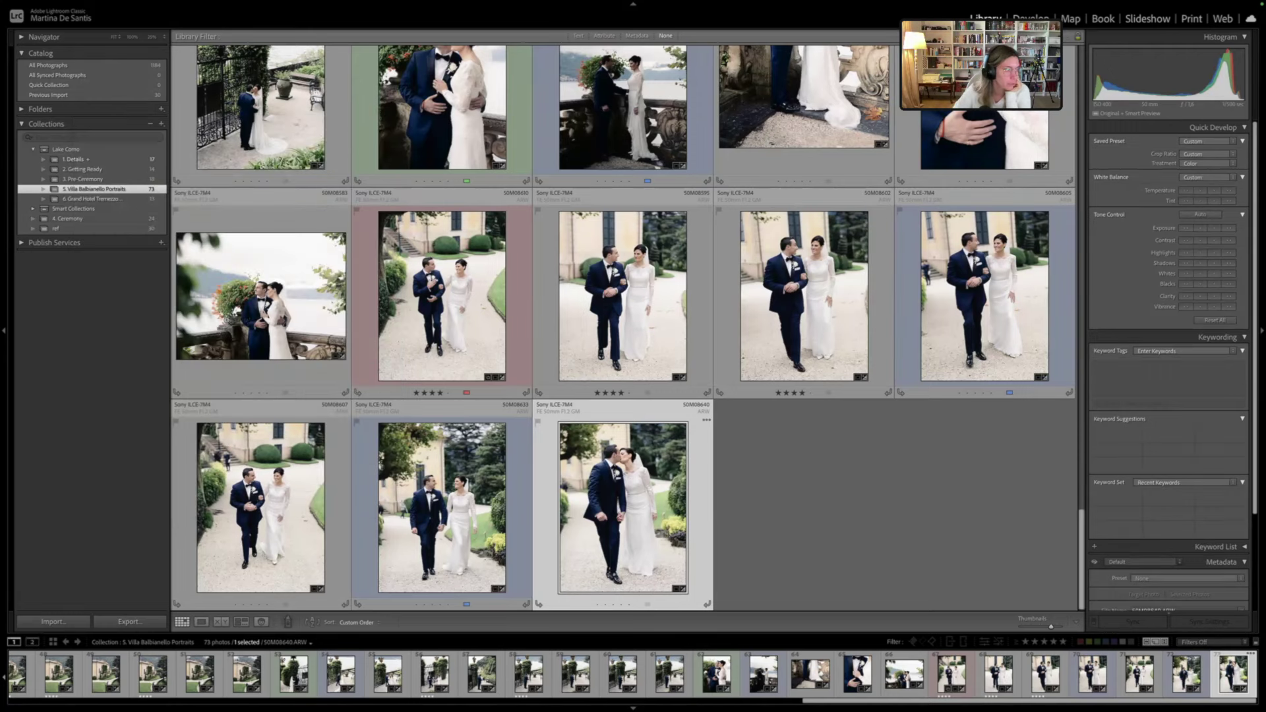
pyautogui.click(860, 461)
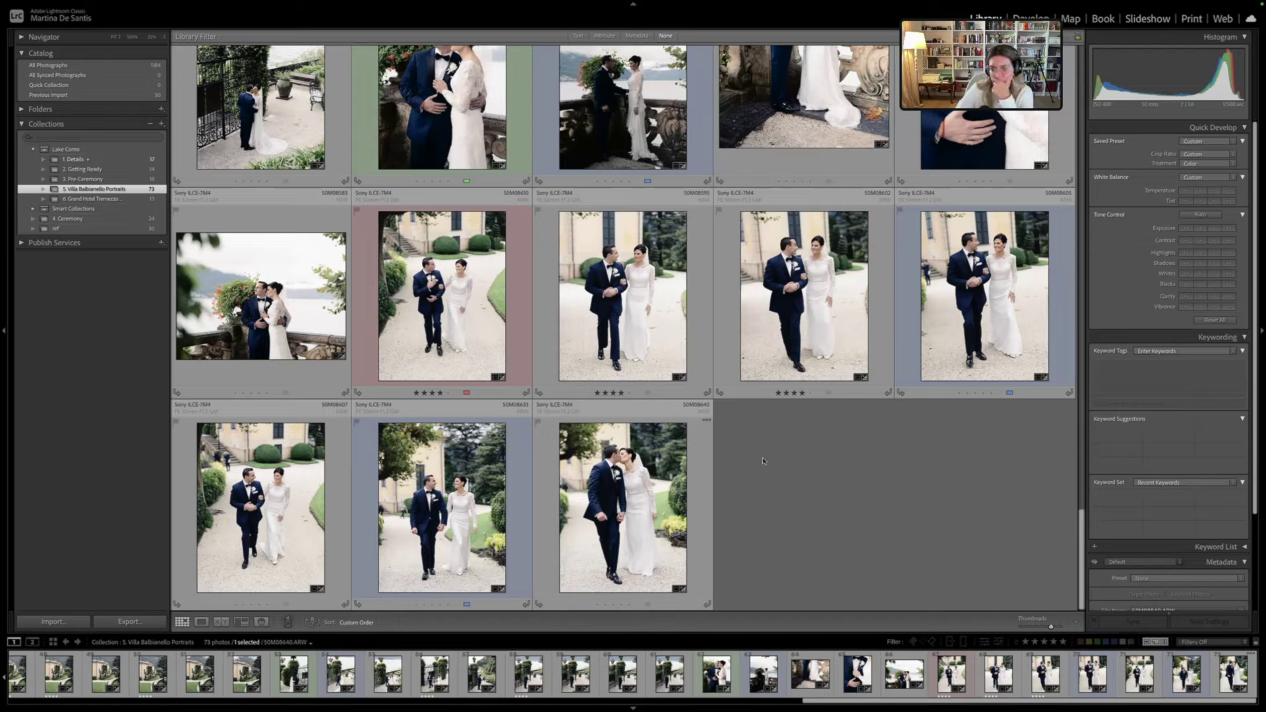
pyautogui.click(1085, 643)
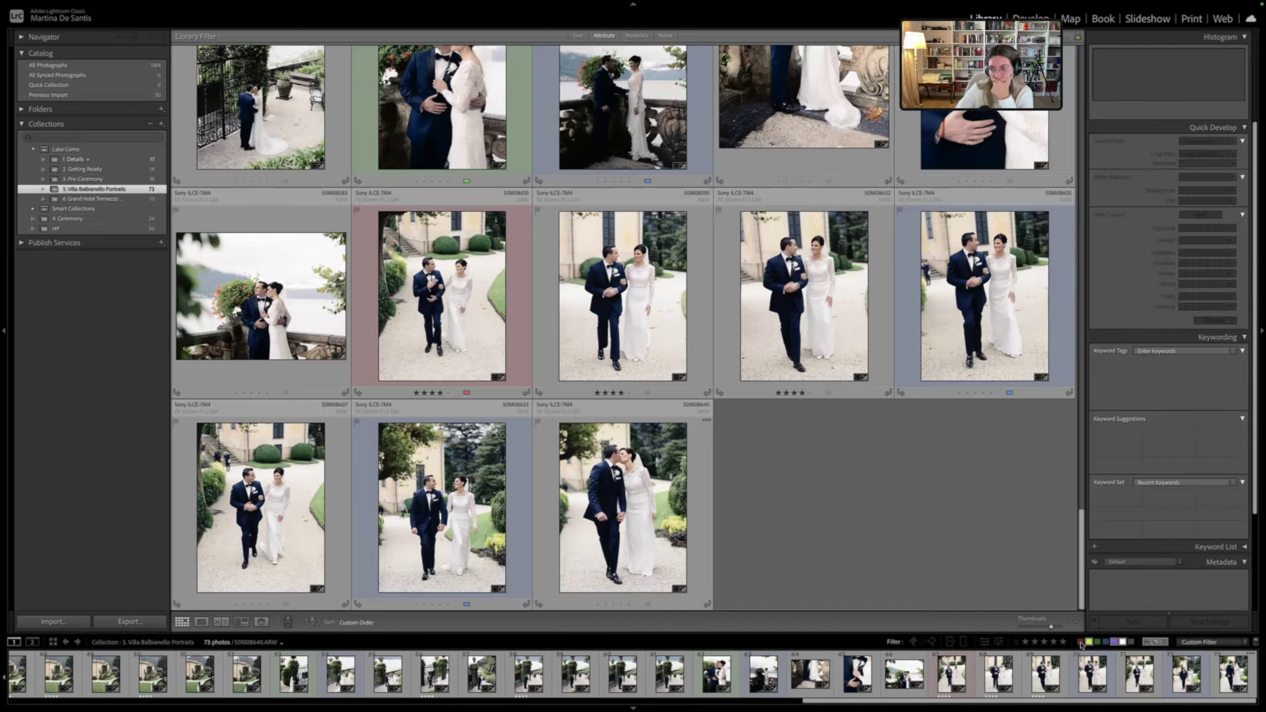
# Filter the Villa Balbianello grid by colour label and select all 60 filtered photos
pyautogui.click(1081, 643)
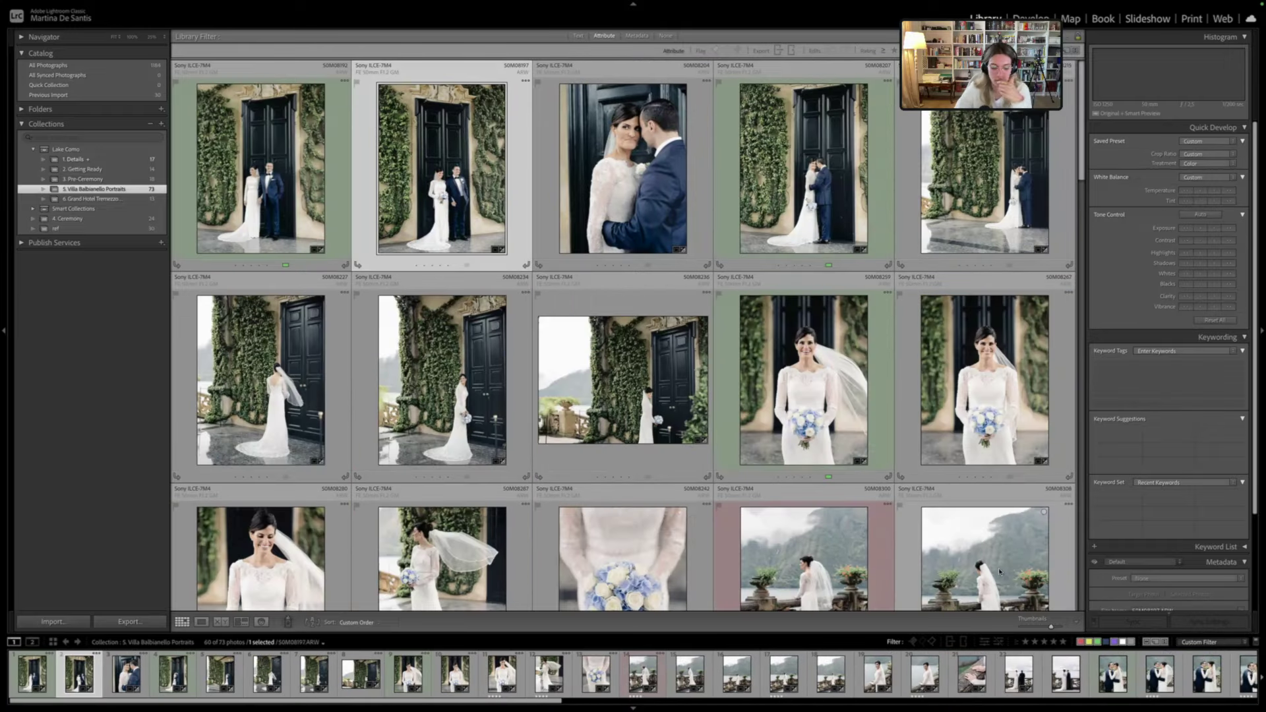
pyautogui.hotkey('ctrl', 'a')
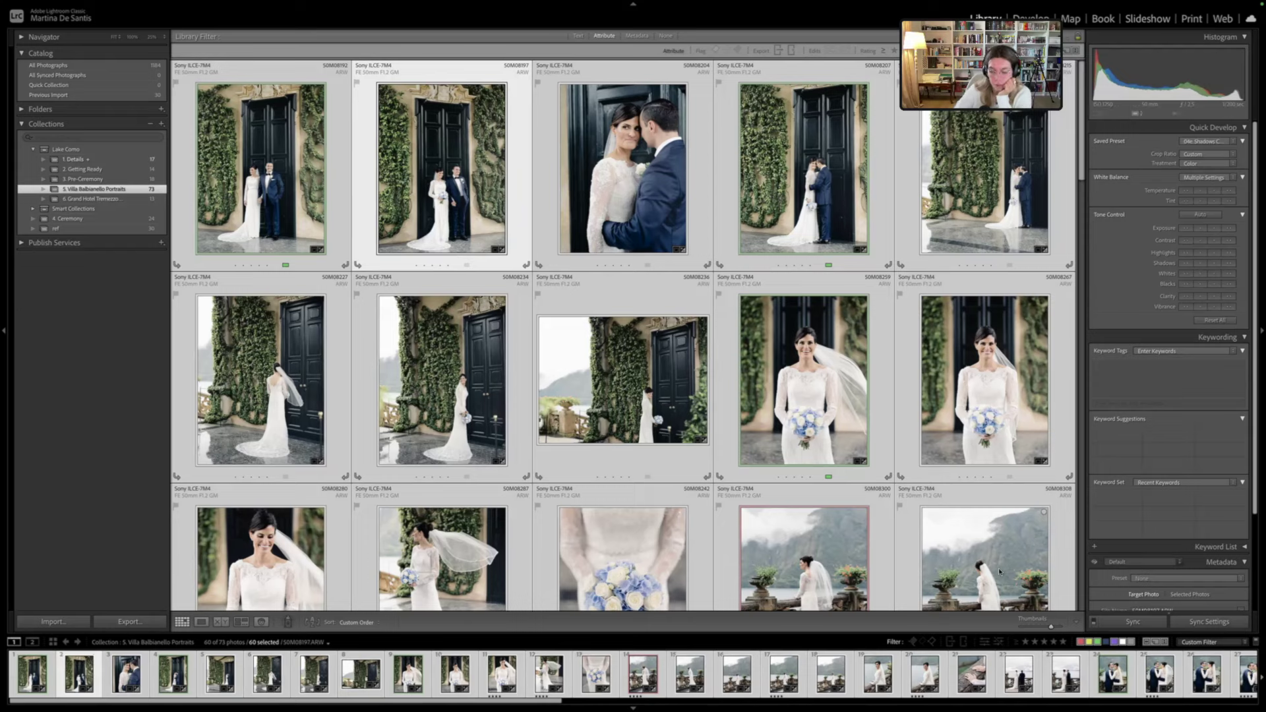
pyautogui.press('=')
pyautogui.press('=')
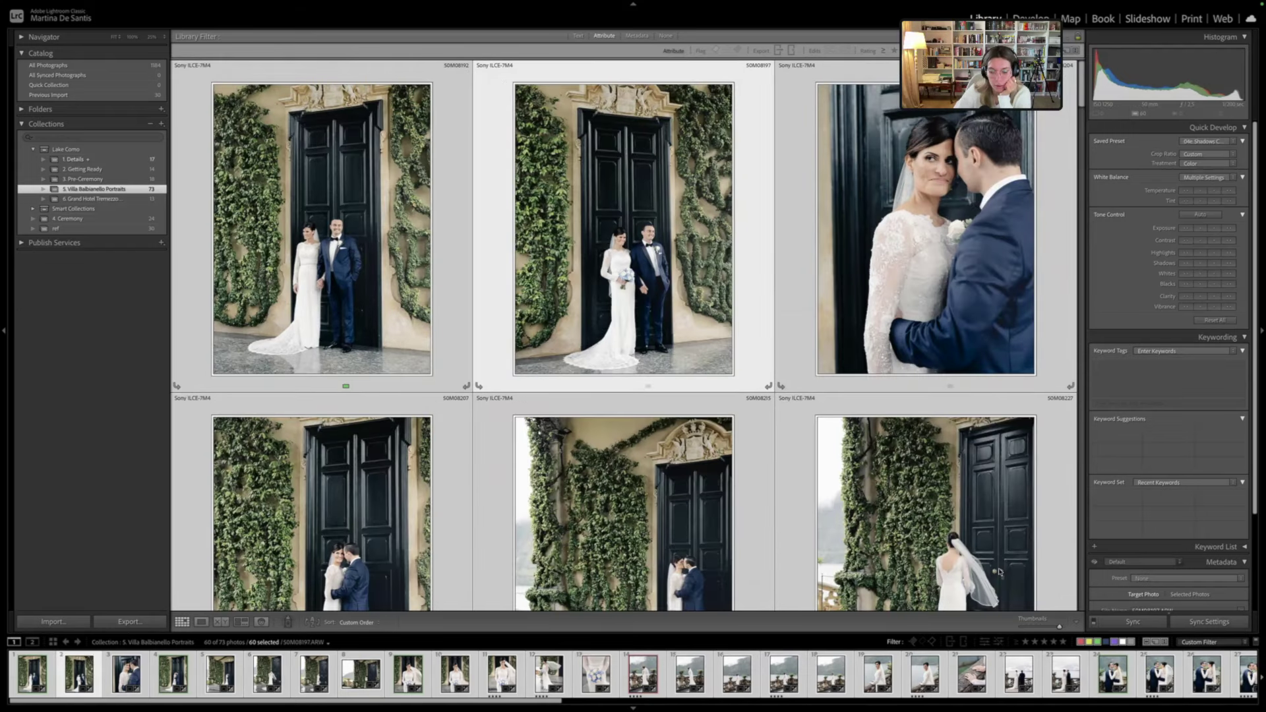
pyautogui.press('-')
pyautogui.press('End')
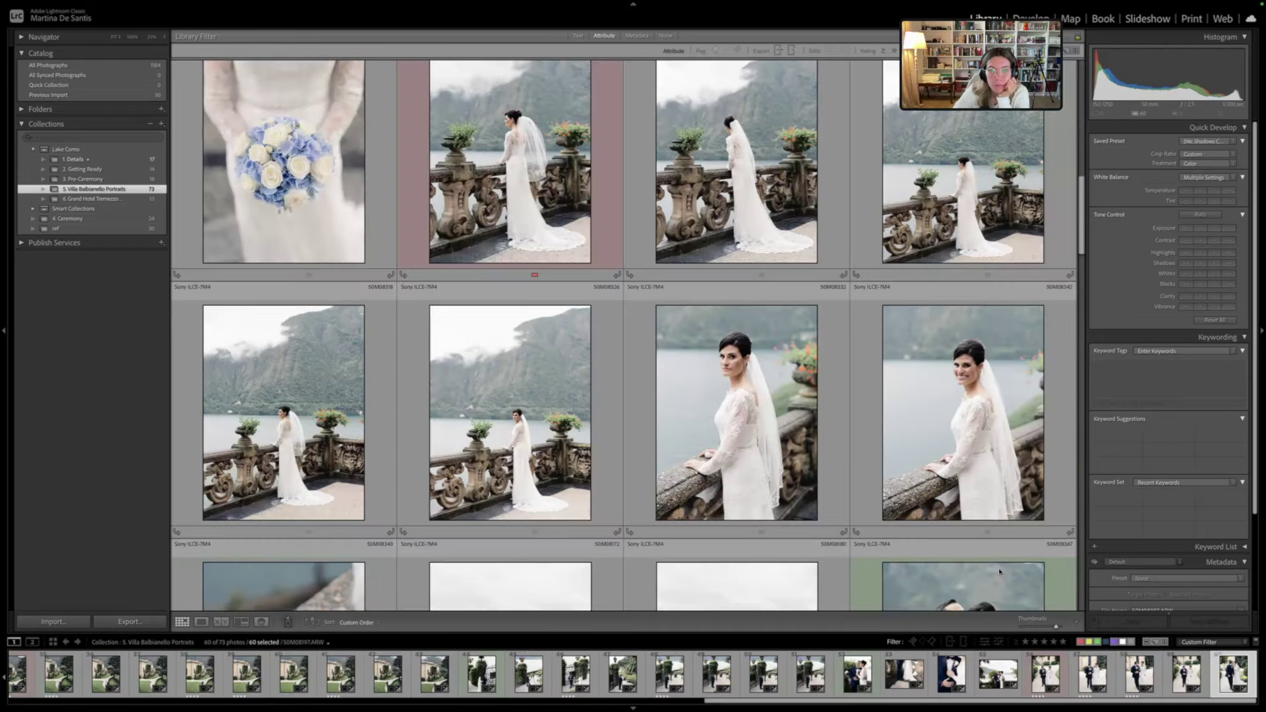
pyautogui.scroll(10, 726, 396)
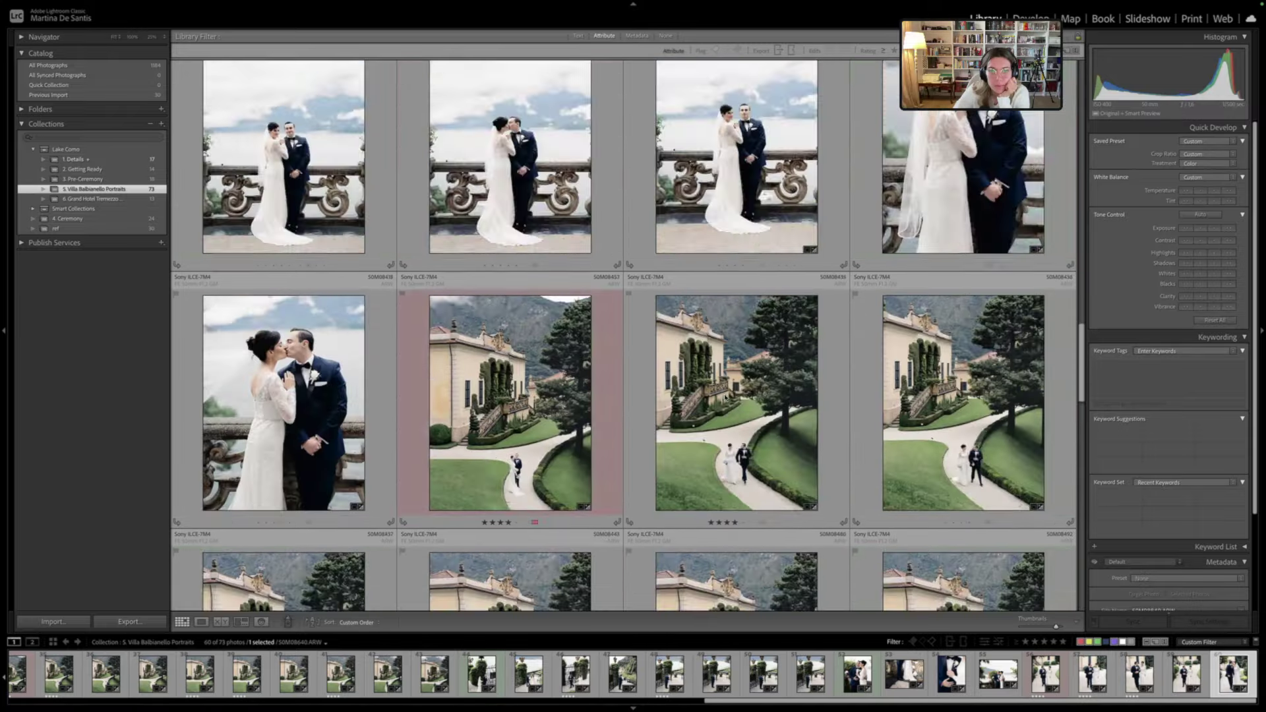
pyautogui.hotkey('ctrl', 'a')
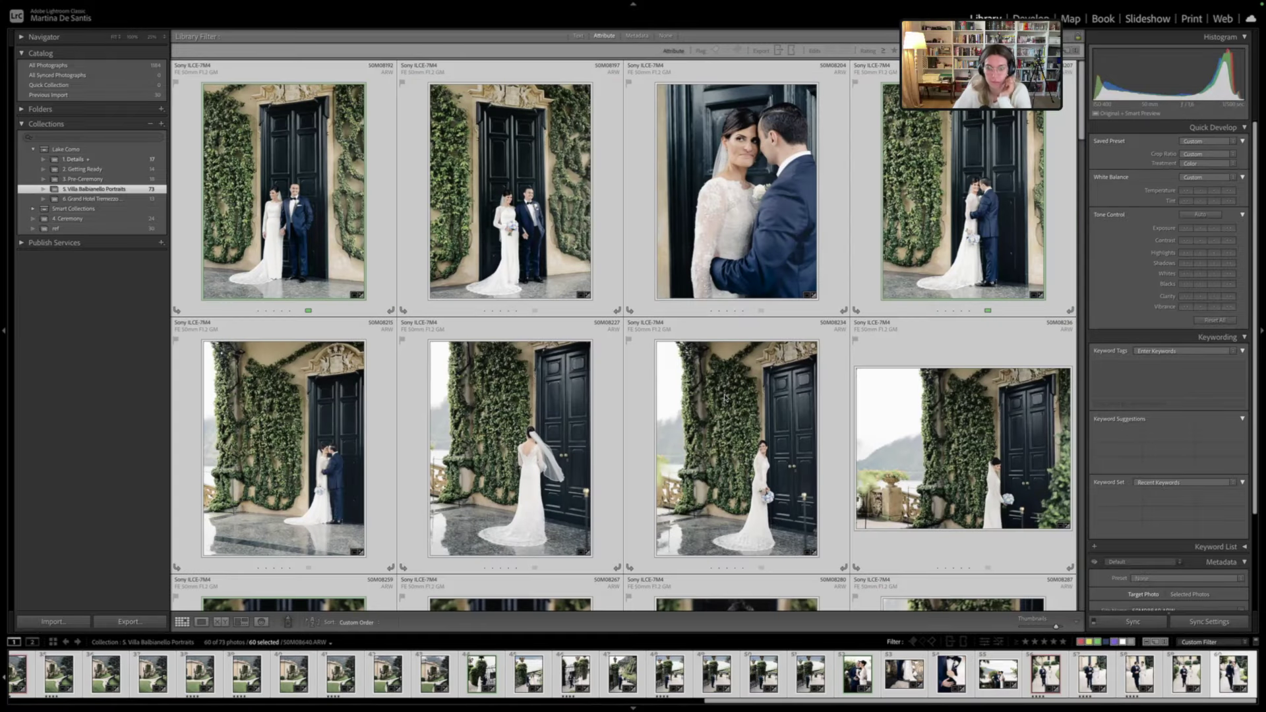
# Scroll through the filtered portraits, then open the 6. Grand Hotel Tremezzo Portraits collection
pyautogui.scroll(-1, 725, 397)
pyautogui.scroll(-5, 725, 397)
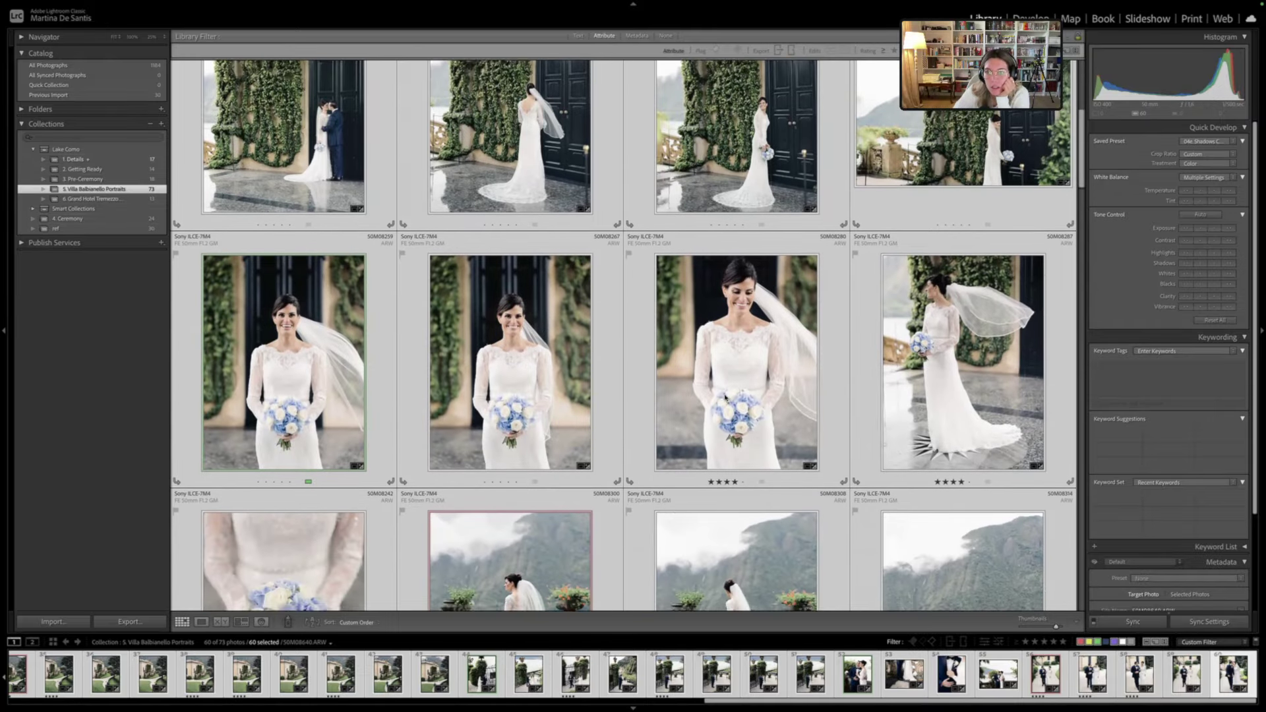
pyautogui.scroll(-5, 725, 397)
pyautogui.scroll(-5, 725, 397)
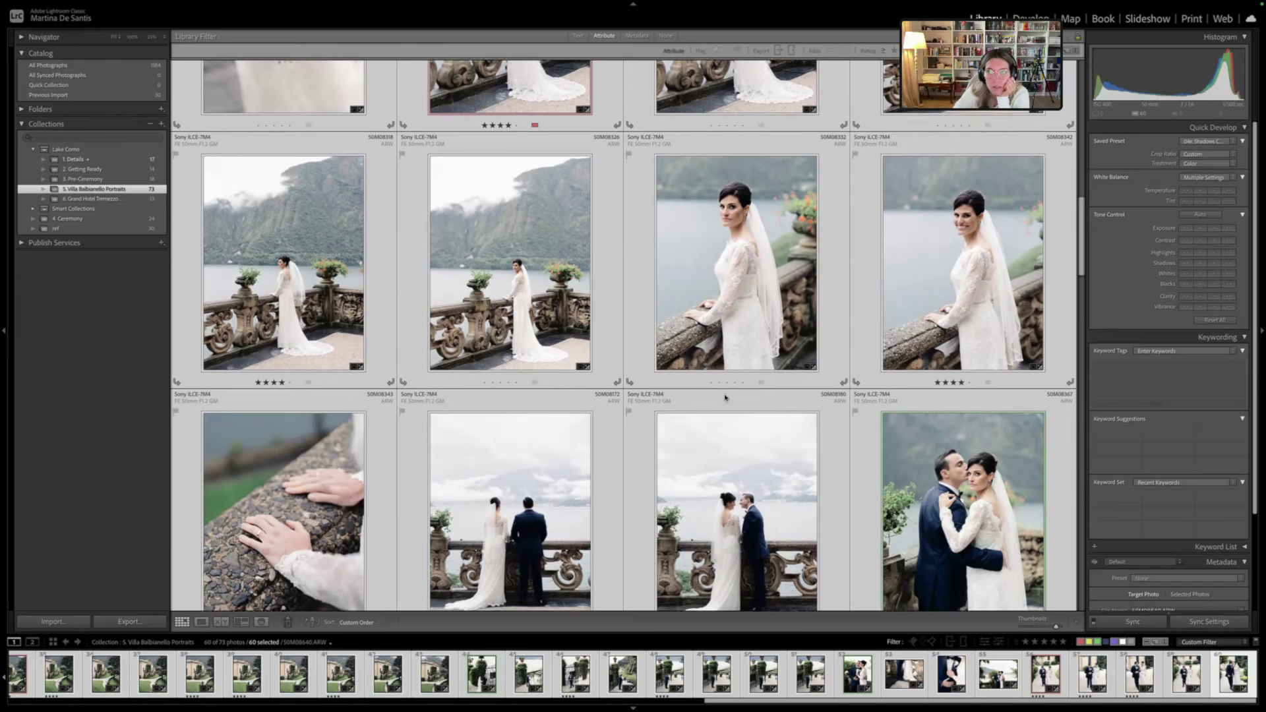
pyautogui.scroll(-1, 725, 397)
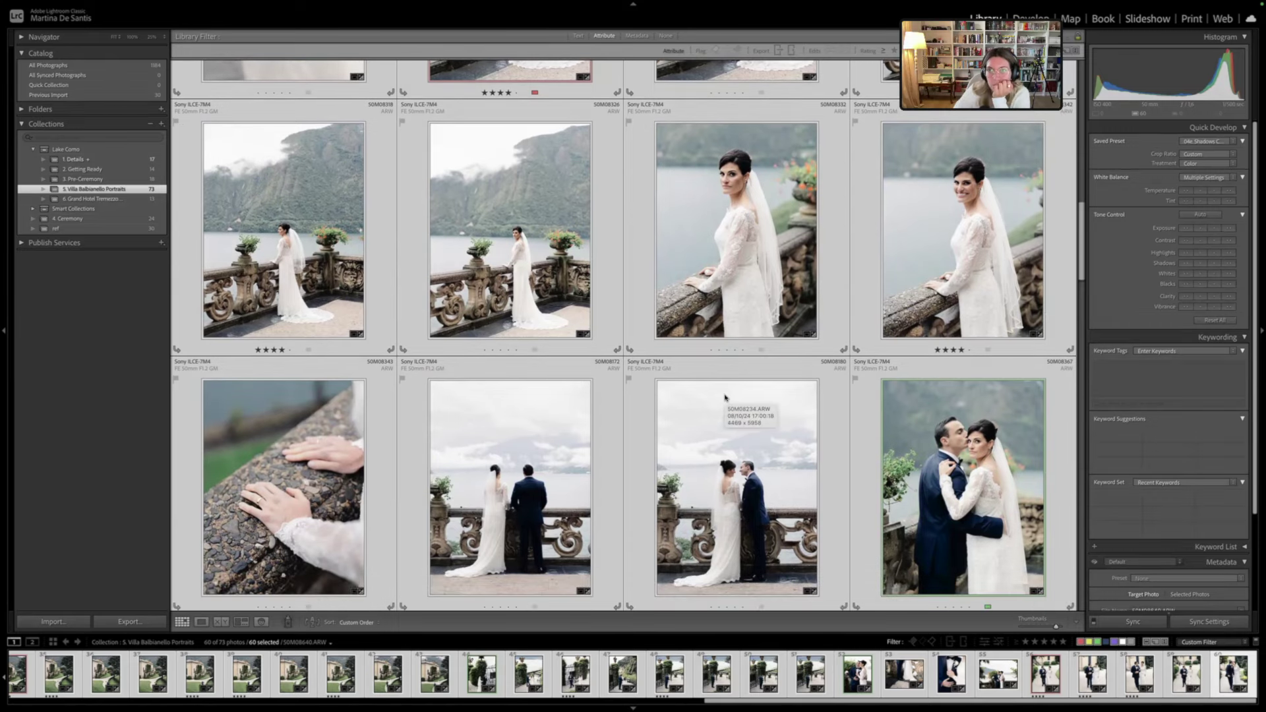
pyautogui.scroll(-1, 724, 397)
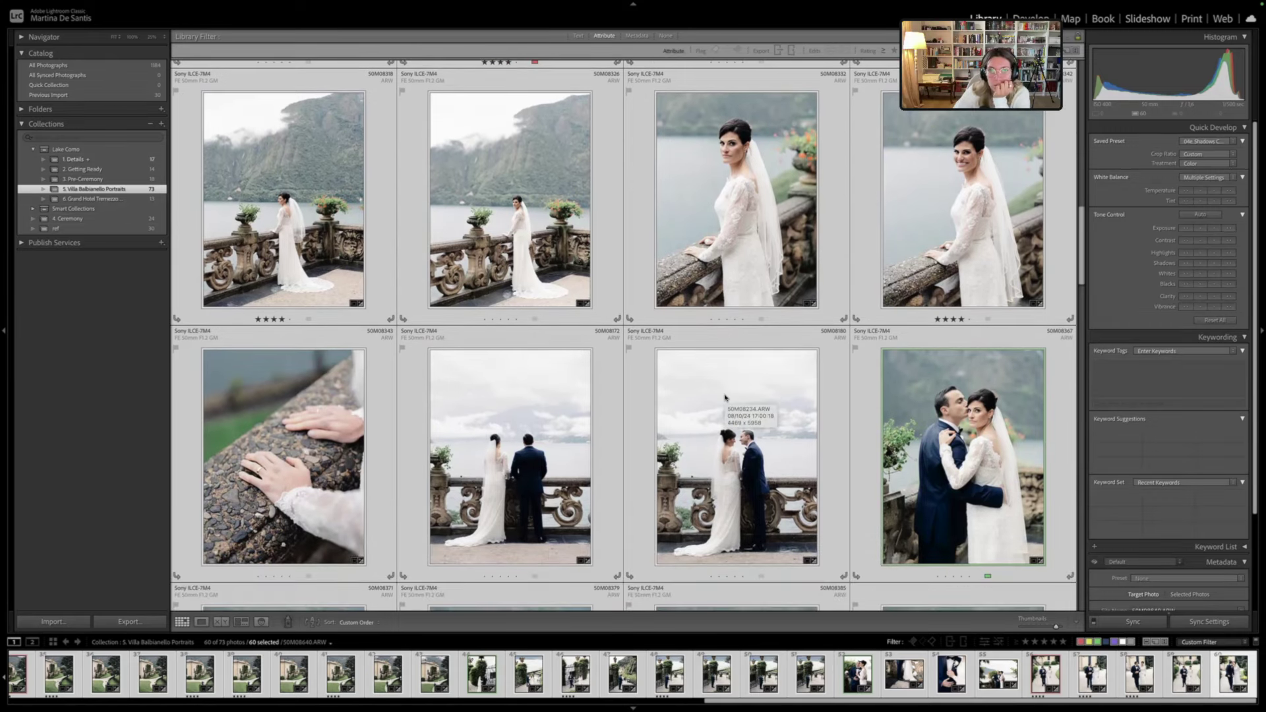
pyautogui.scroll(-3, 725, 397)
pyautogui.scroll(-3, 724, 397)
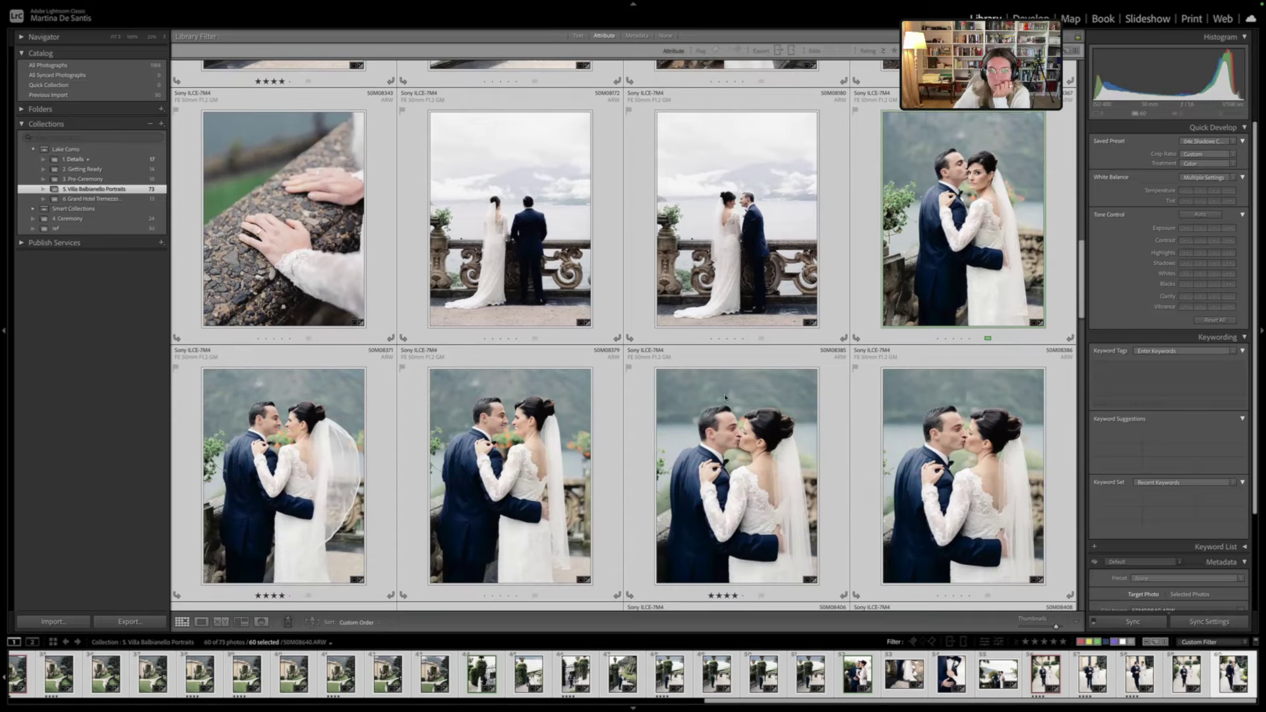
pyautogui.scroll(-3, 724, 394)
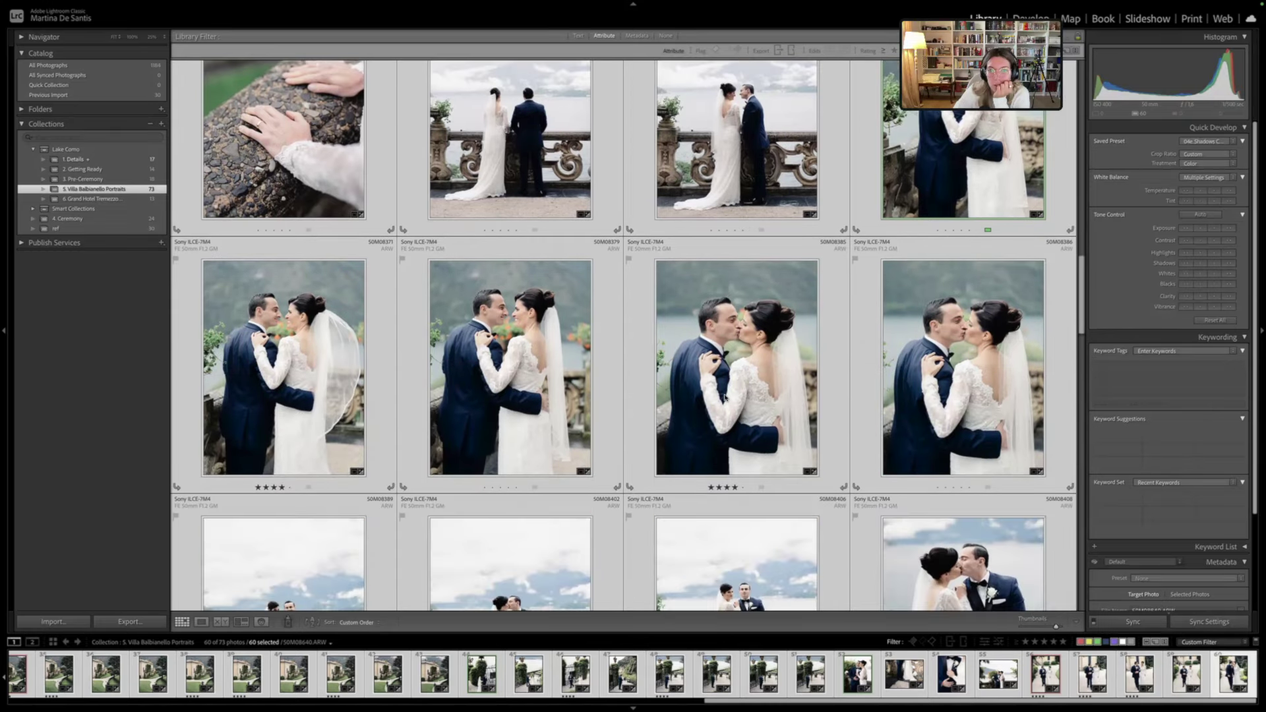
pyautogui.scroll(-9, 725, 397)
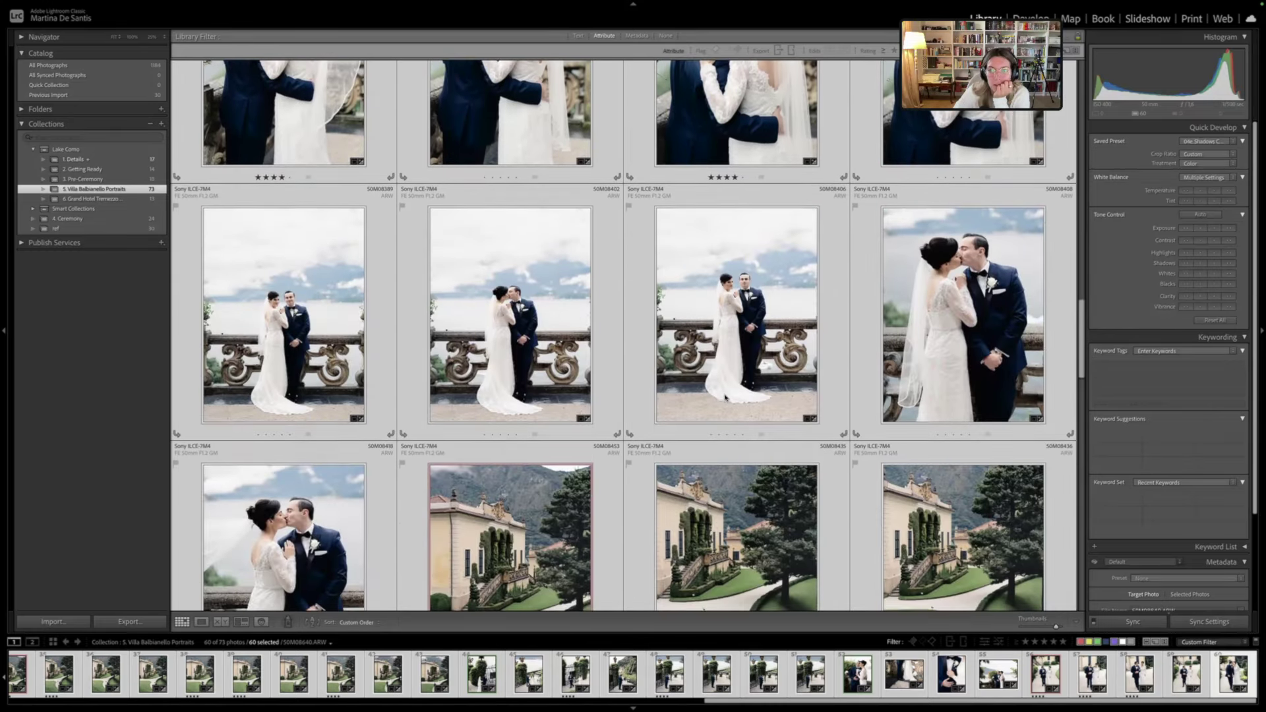
pyautogui.scroll(-3, 725, 397)
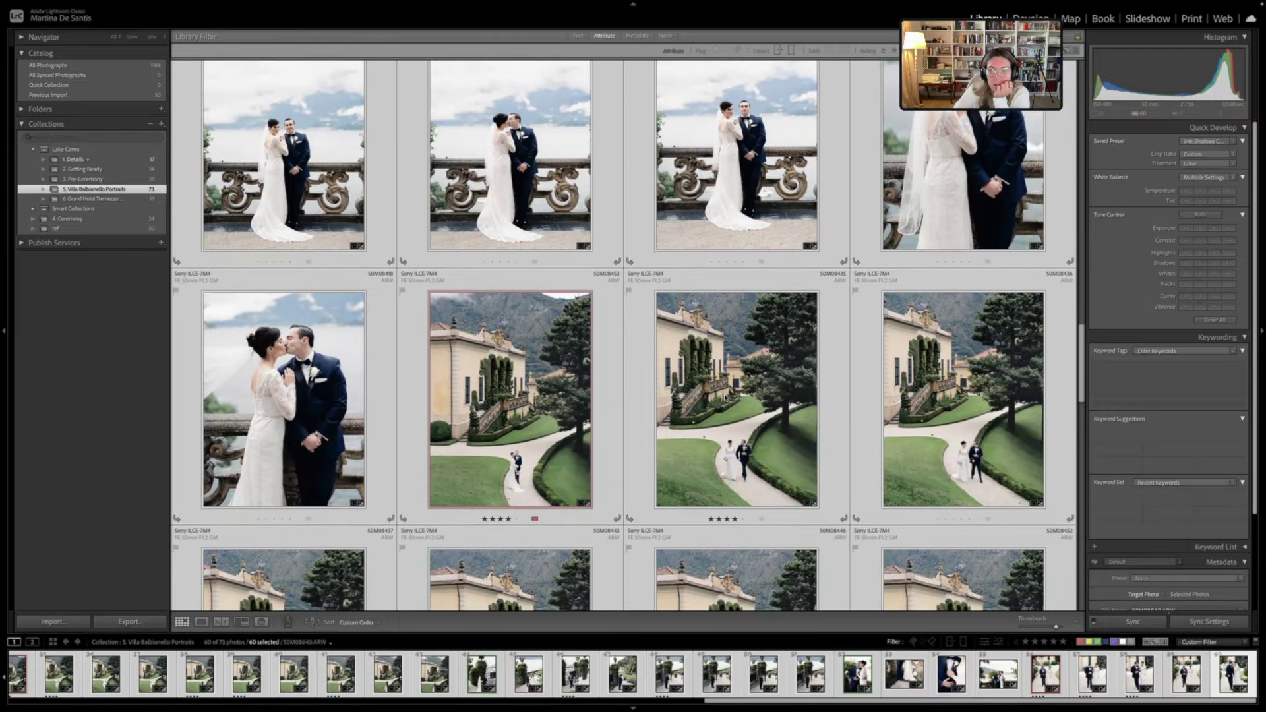
pyautogui.scroll(-7, 725, 397)
pyautogui.scroll(-10, 724, 397)
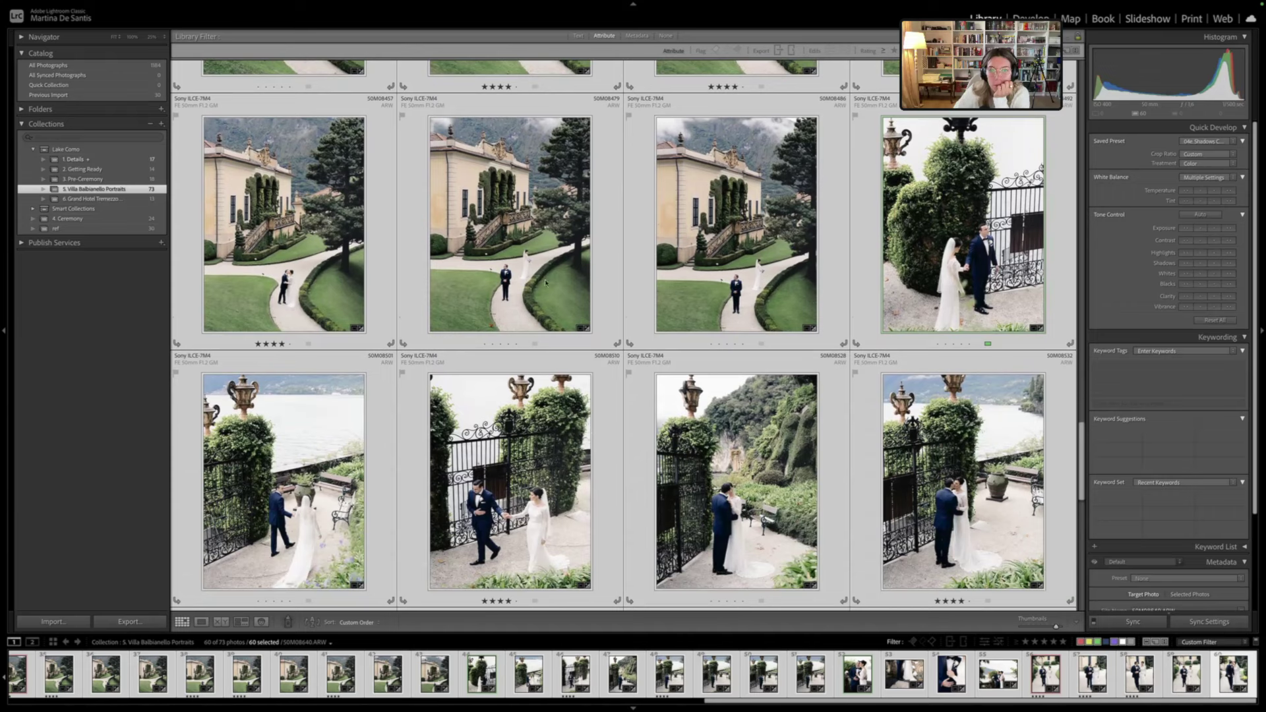
pyautogui.scroll(-10, 640, 264)
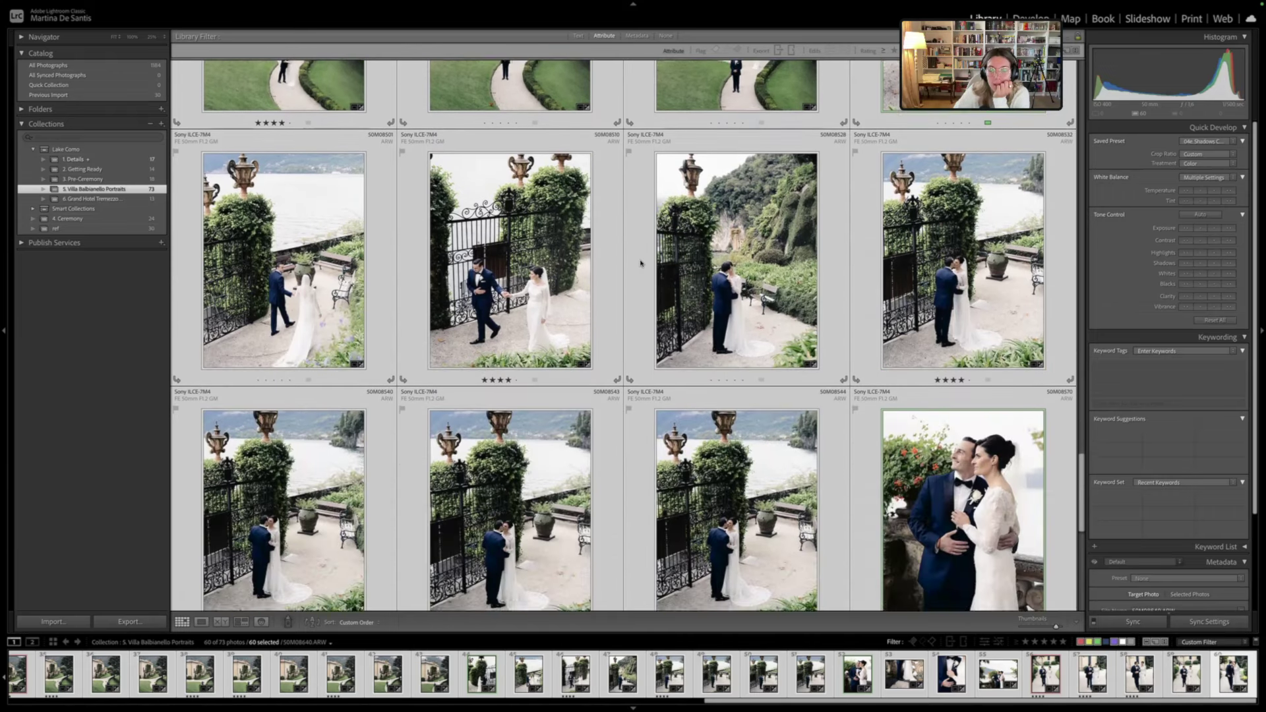
pyautogui.scroll(-10, 640, 263)
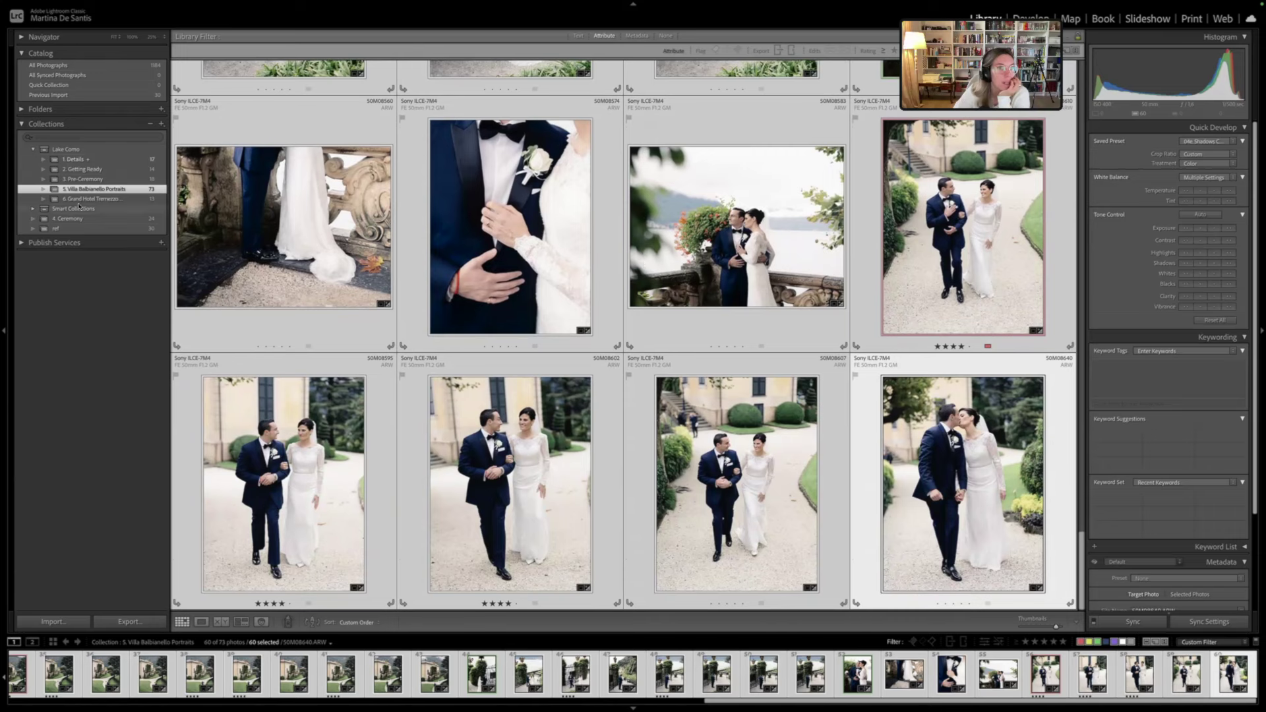
pyautogui.click(92, 199)
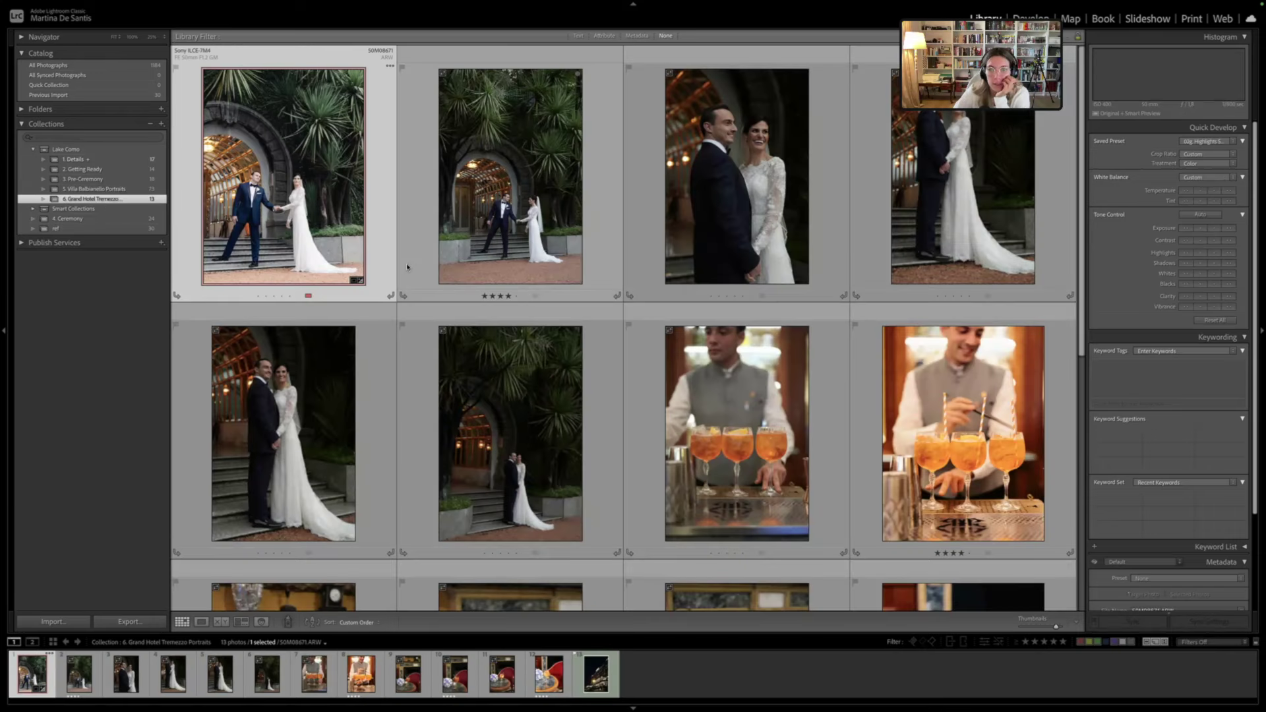
# Open the first portrait, 50M08671, in Develop and lock it as reference in a secondary window
pyautogui.hotkey('ctrl', 'd')
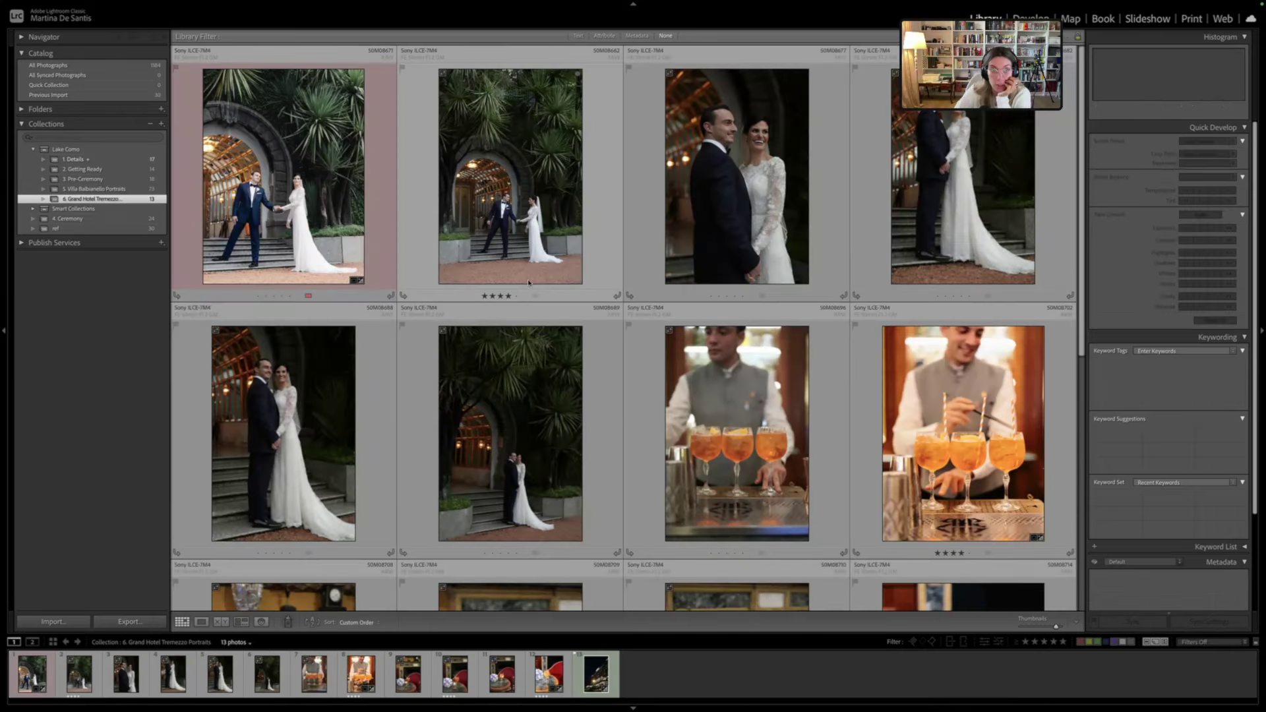
pyautogui.scroll(-5, 528, 308)
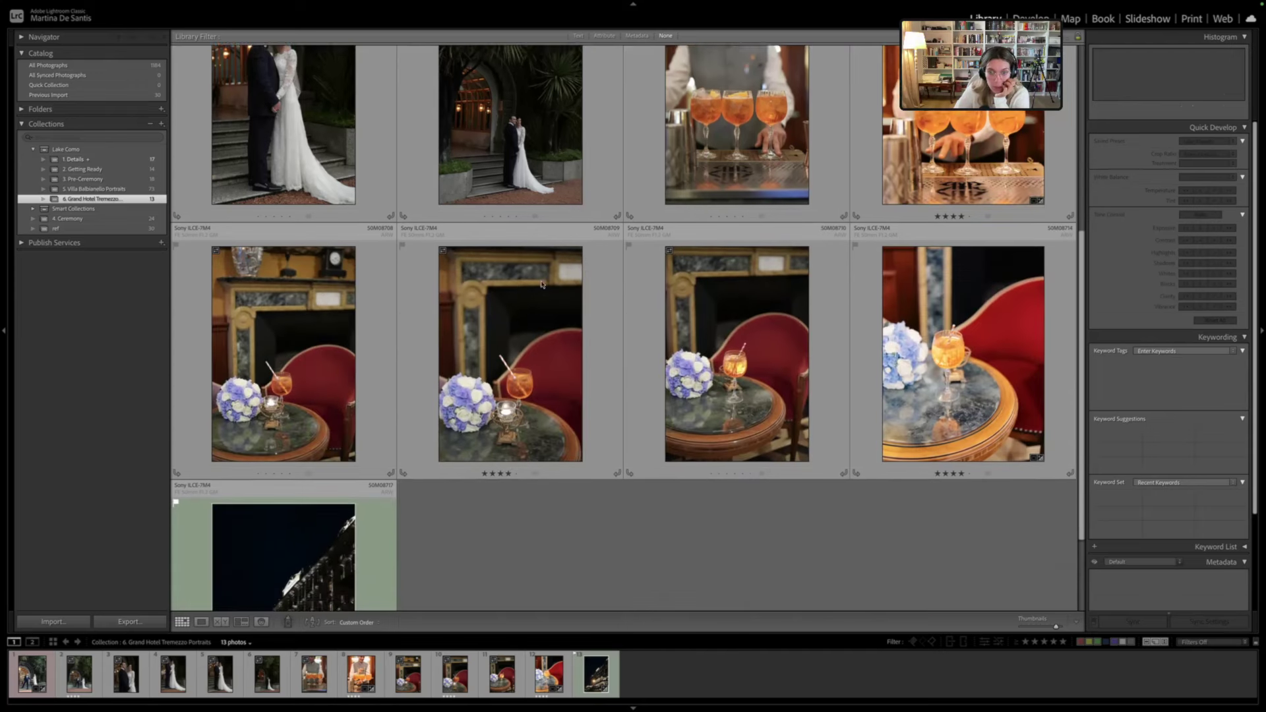
pyautogui.scroll(5, 542, 285)
pyautogui.click(283, 170)
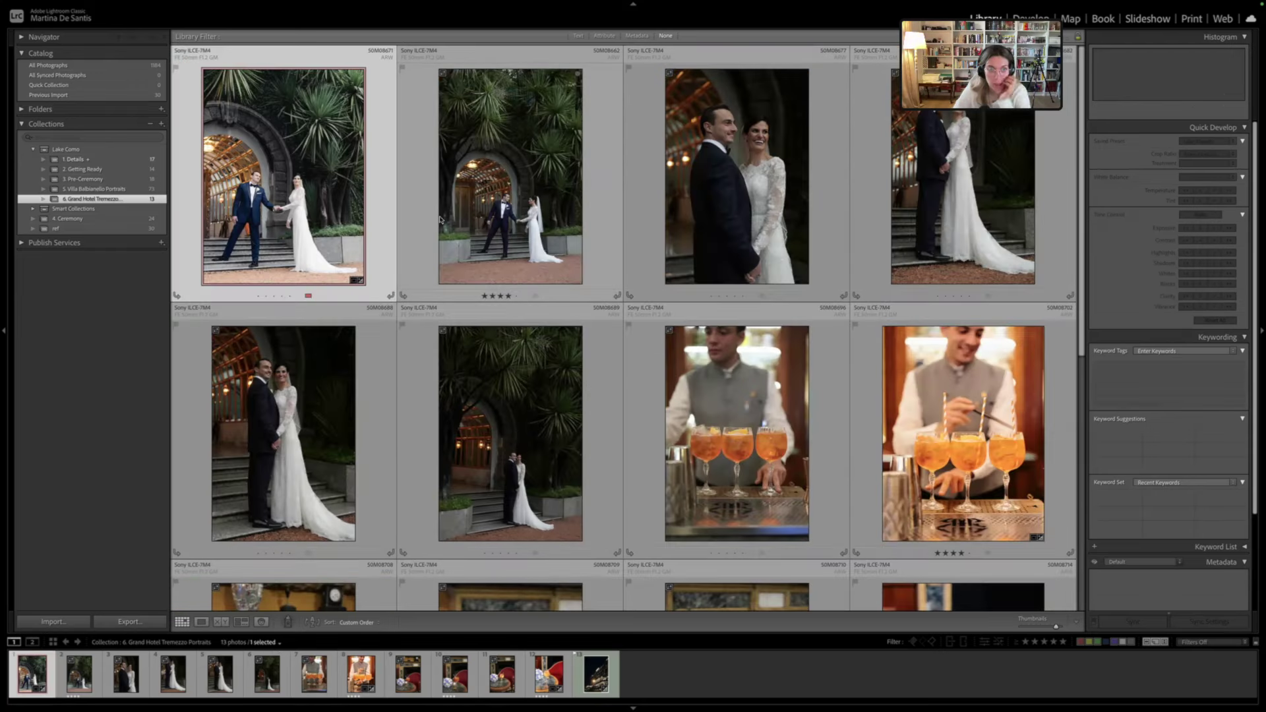
pyautogui.press('d')
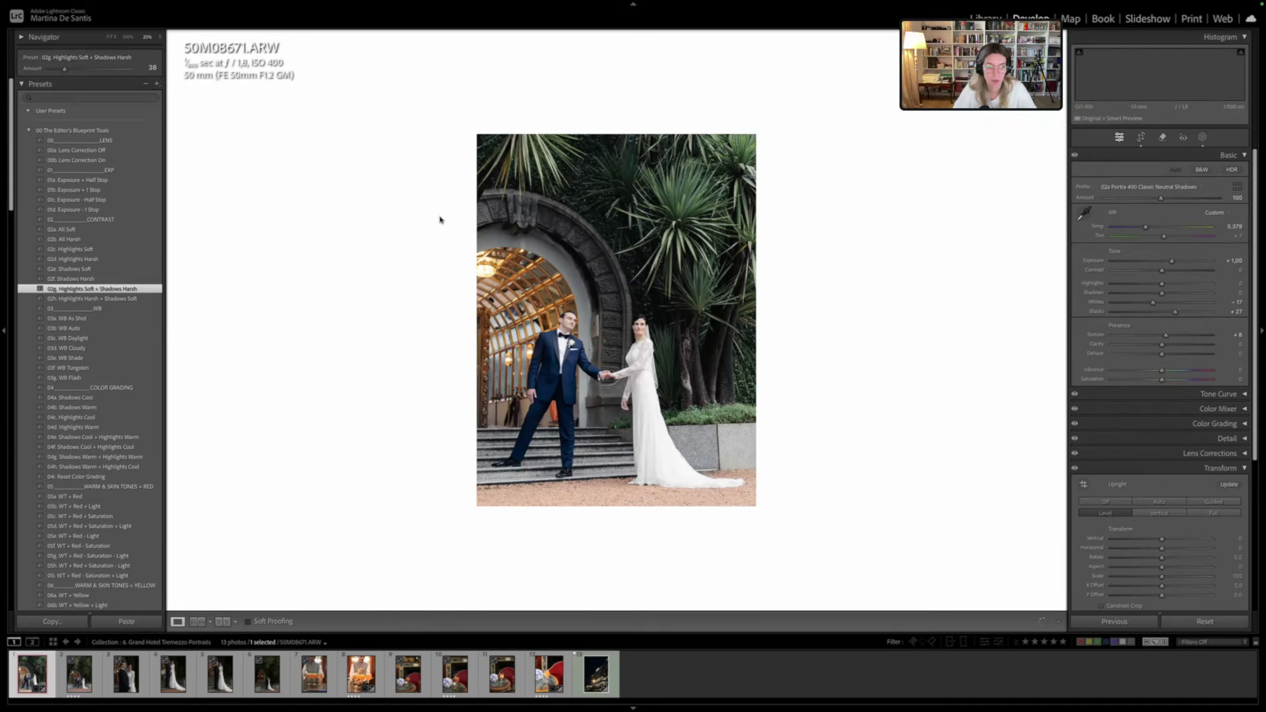
pyautogui.press('F11')
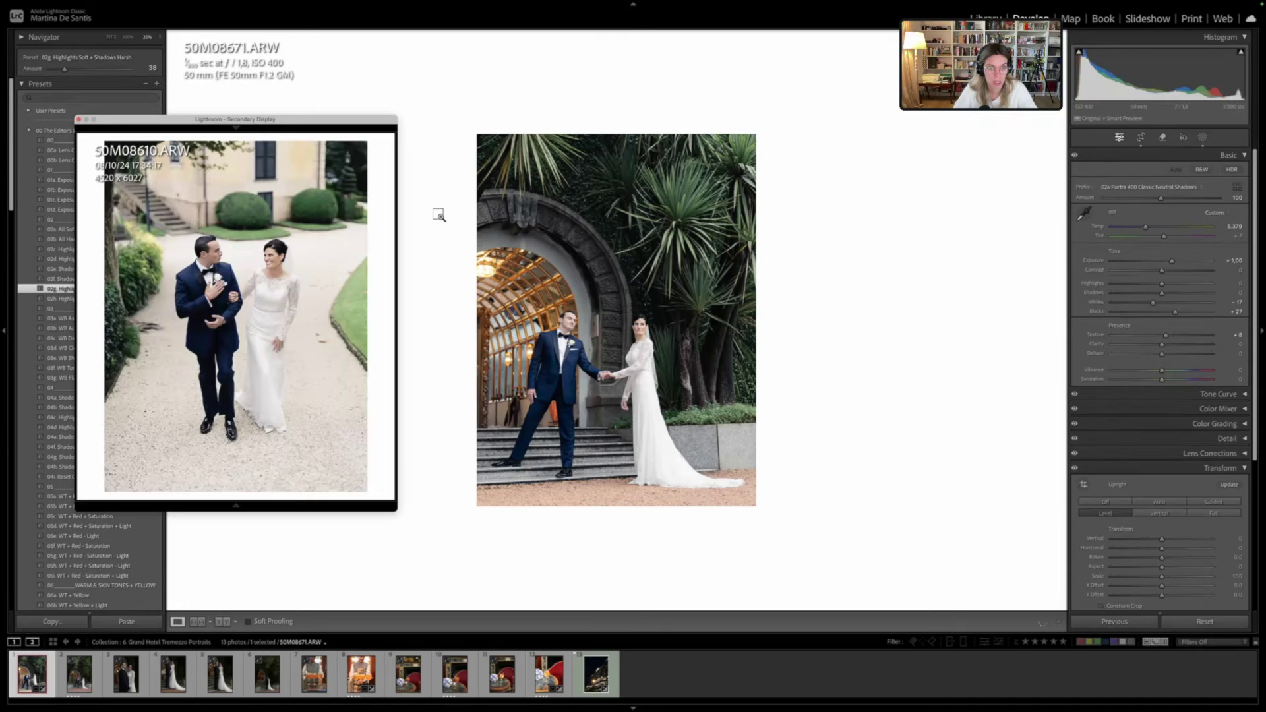
pyautogui.press('super+shift+Return')
# Sync the reference's settings, including Masking, to the first six photos
pyautogui.keyDown('shift'); pyautogui.click(267, 673); pyautogui.keyUp('shift')
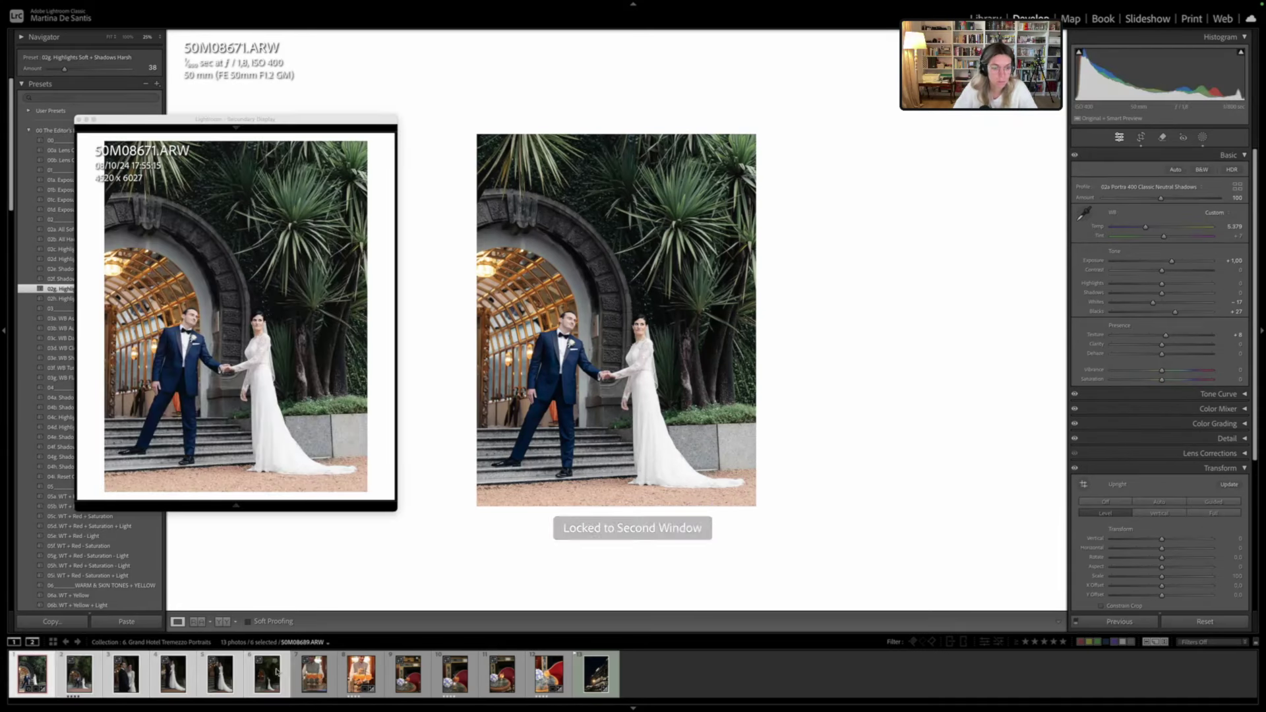
pyautogui.click(1119, 621)
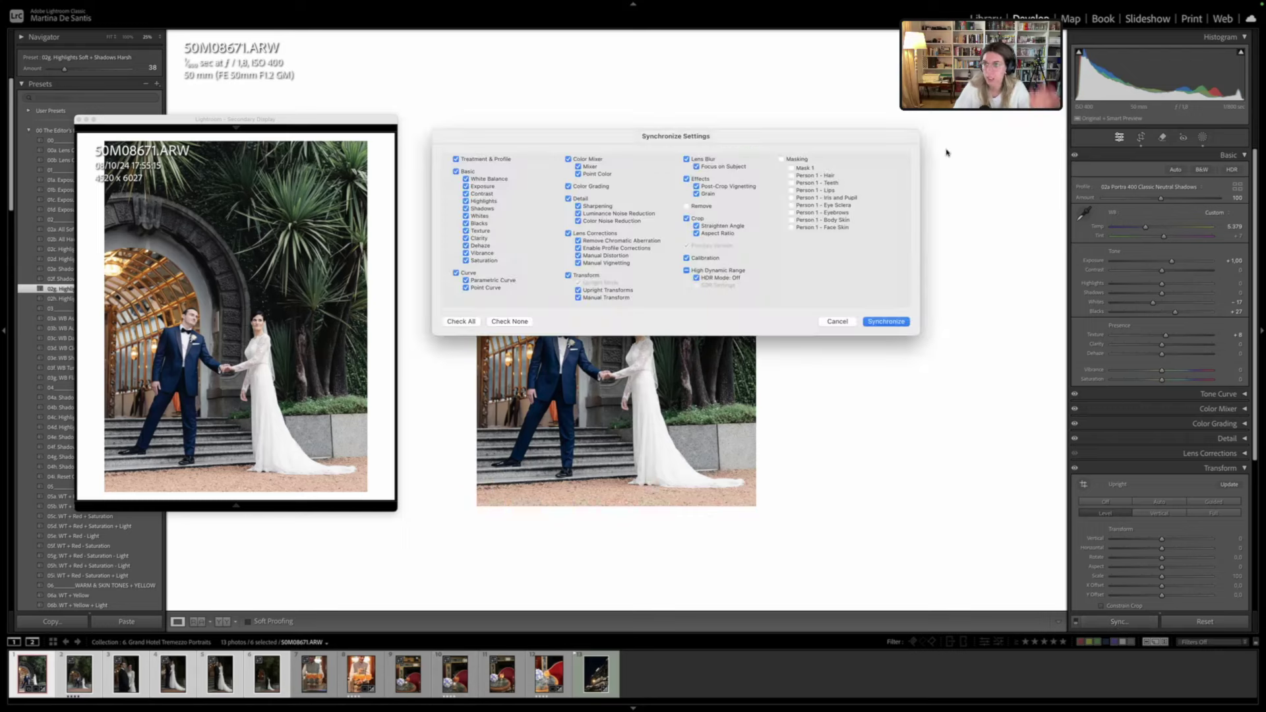
pyautogui.click(796, 160)
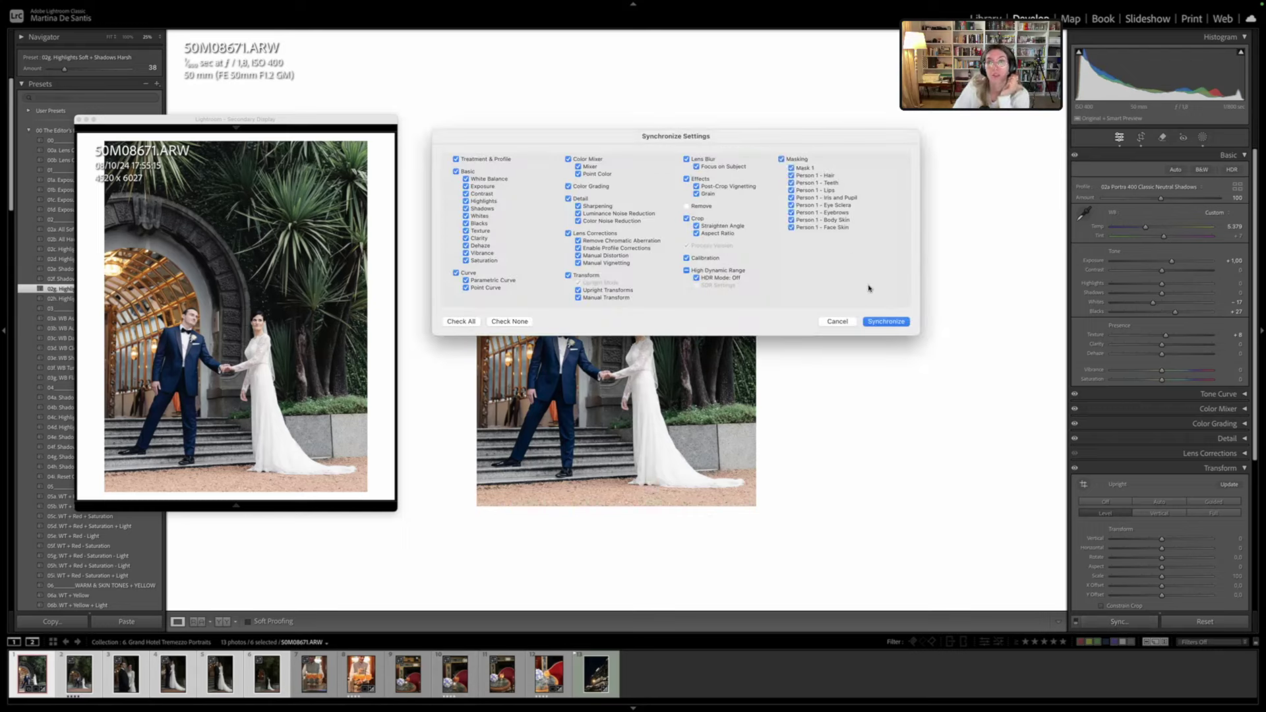
pyautogui.click(885, 321)
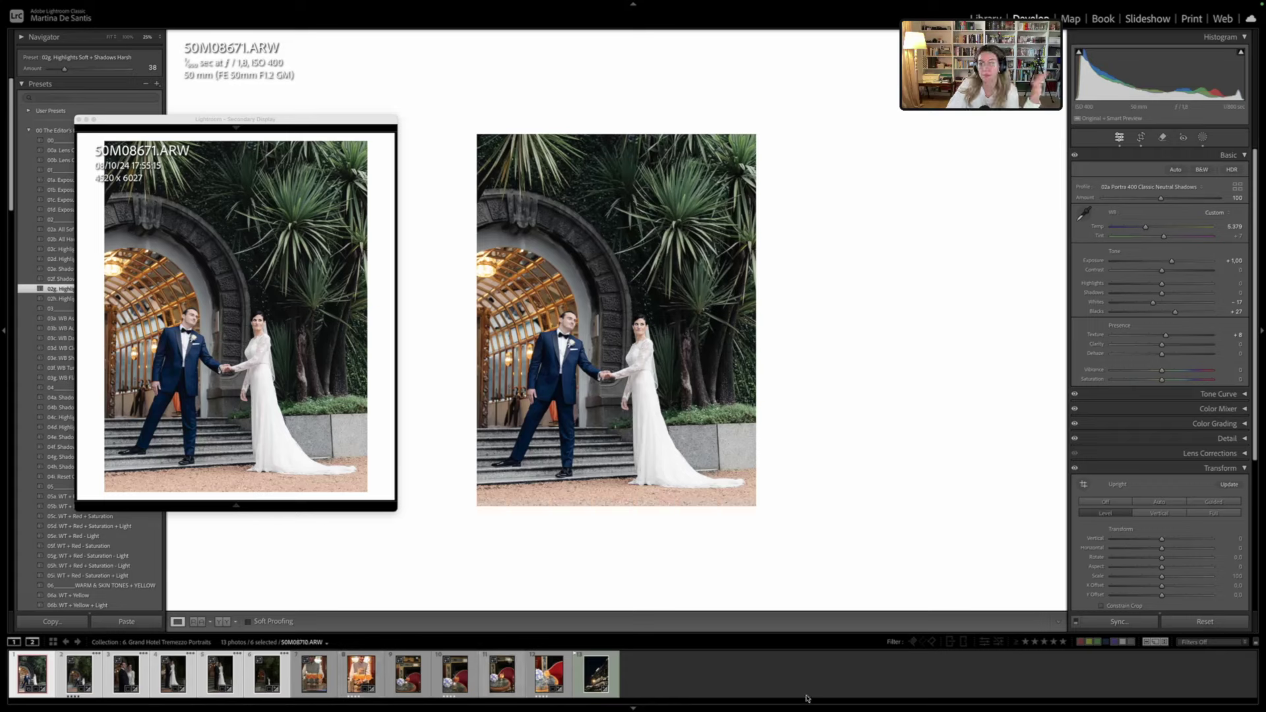
# Select only the second arch photo, 50M08662, in the filmstrip
pyautogui.click(301, 675)
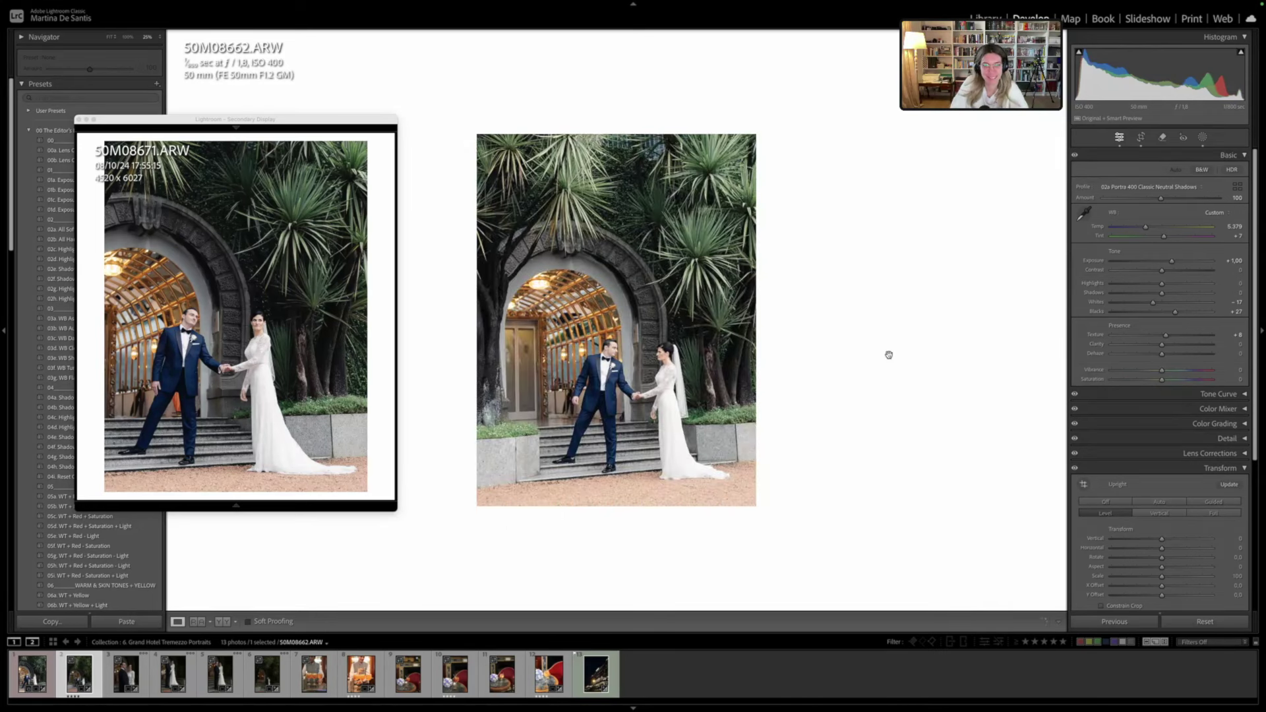
# Straighten 50M08662 by rotating the crop, with Upright perspective correction switched off
pyautogui.press('r')
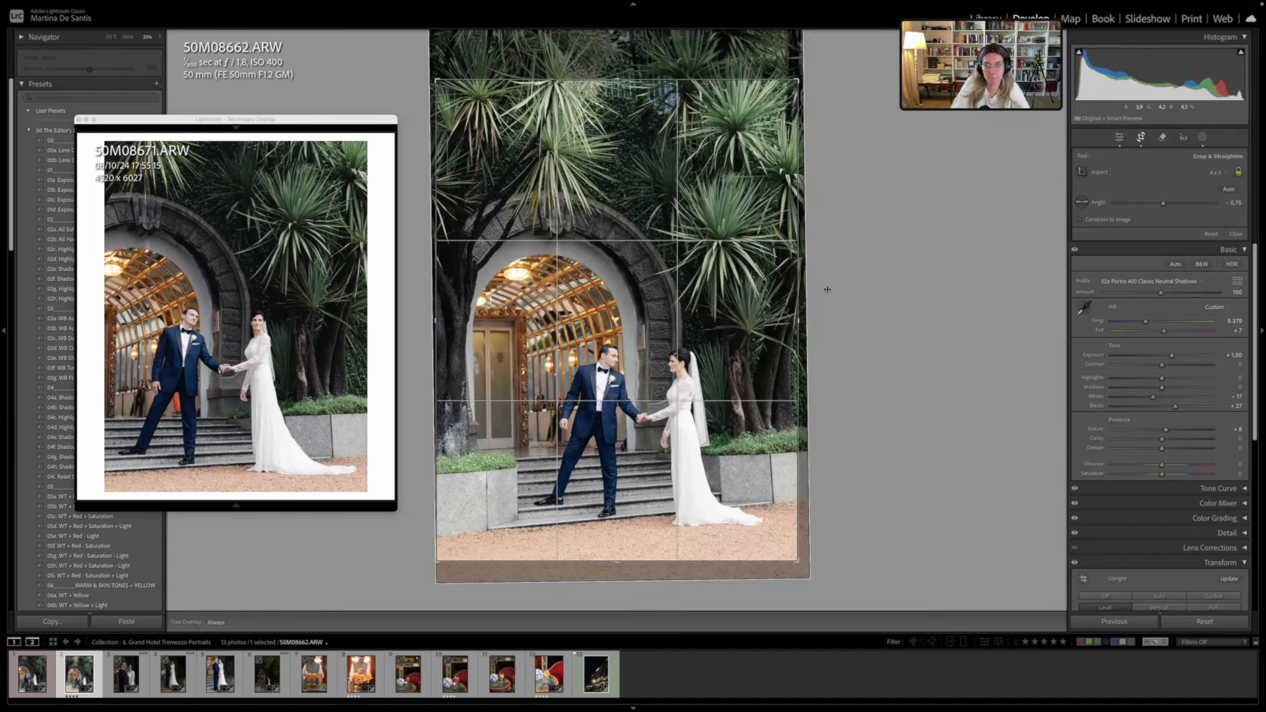
pyautogui.moveTo(825, 285); pyautogui.dragTo(854, 293)
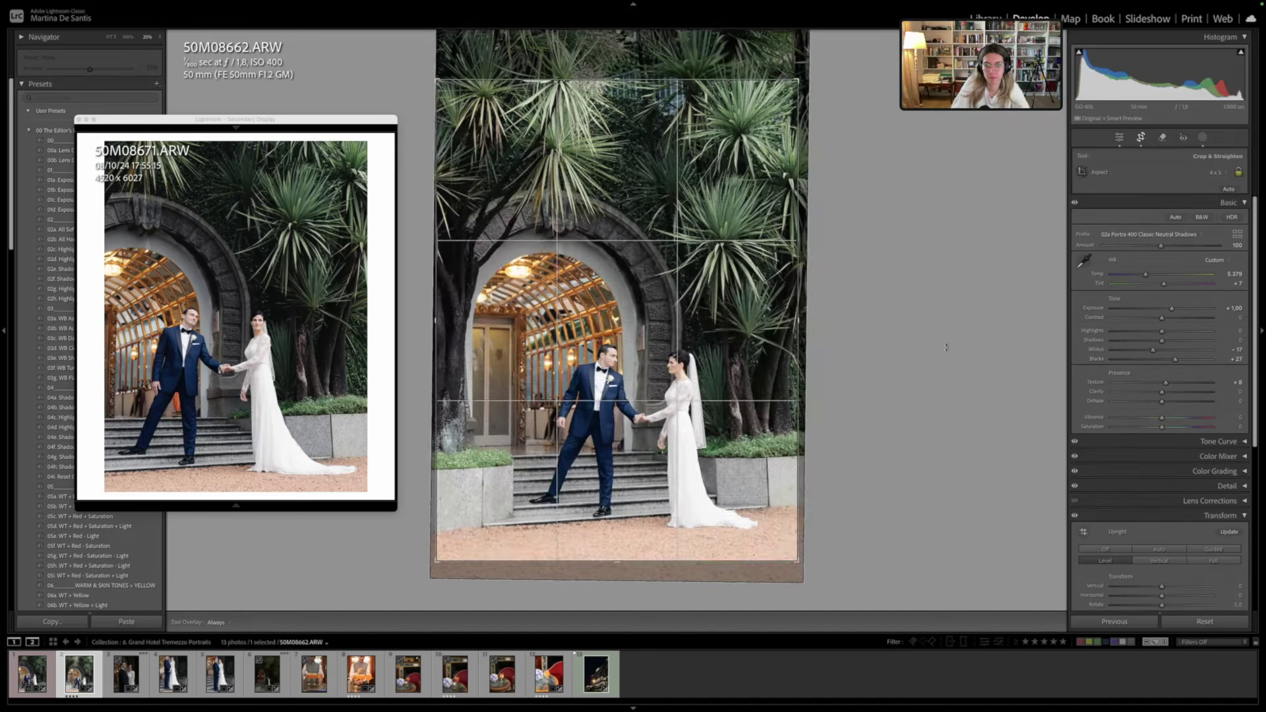
pyautogui.moveTo(946, 348); pyautogui.dragTo(946, 347)
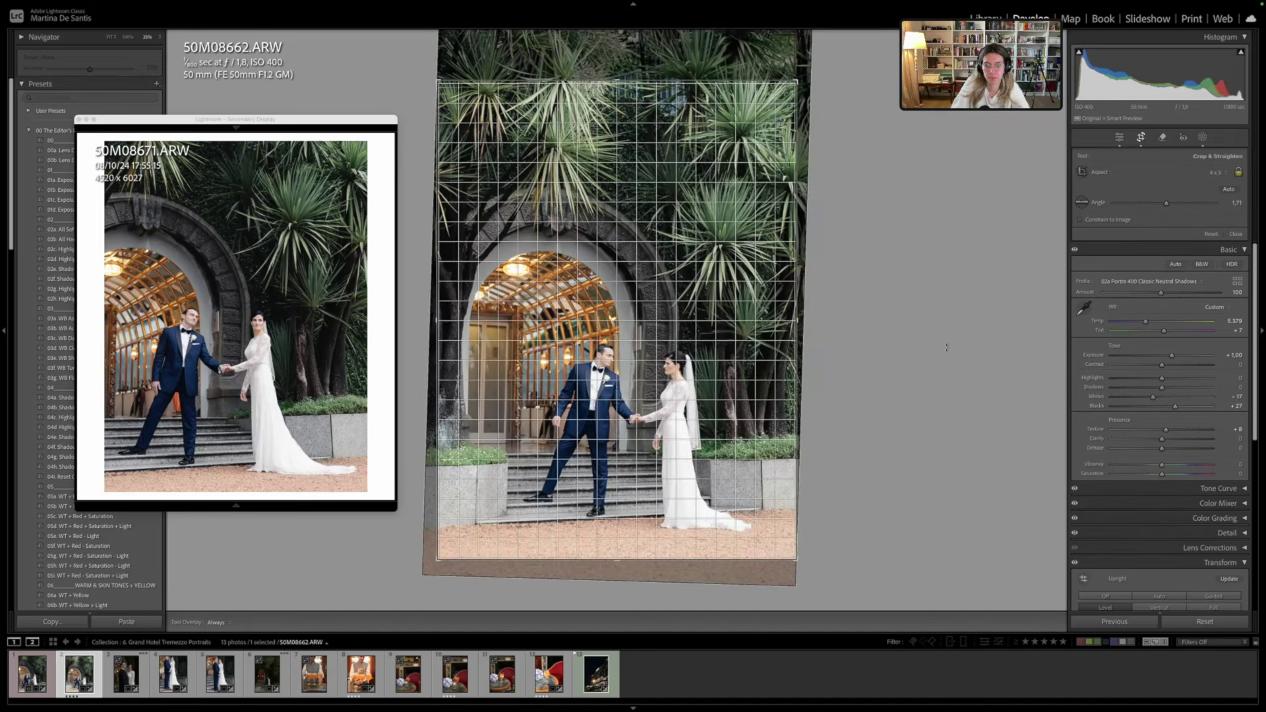
pyautogui.press('Return')
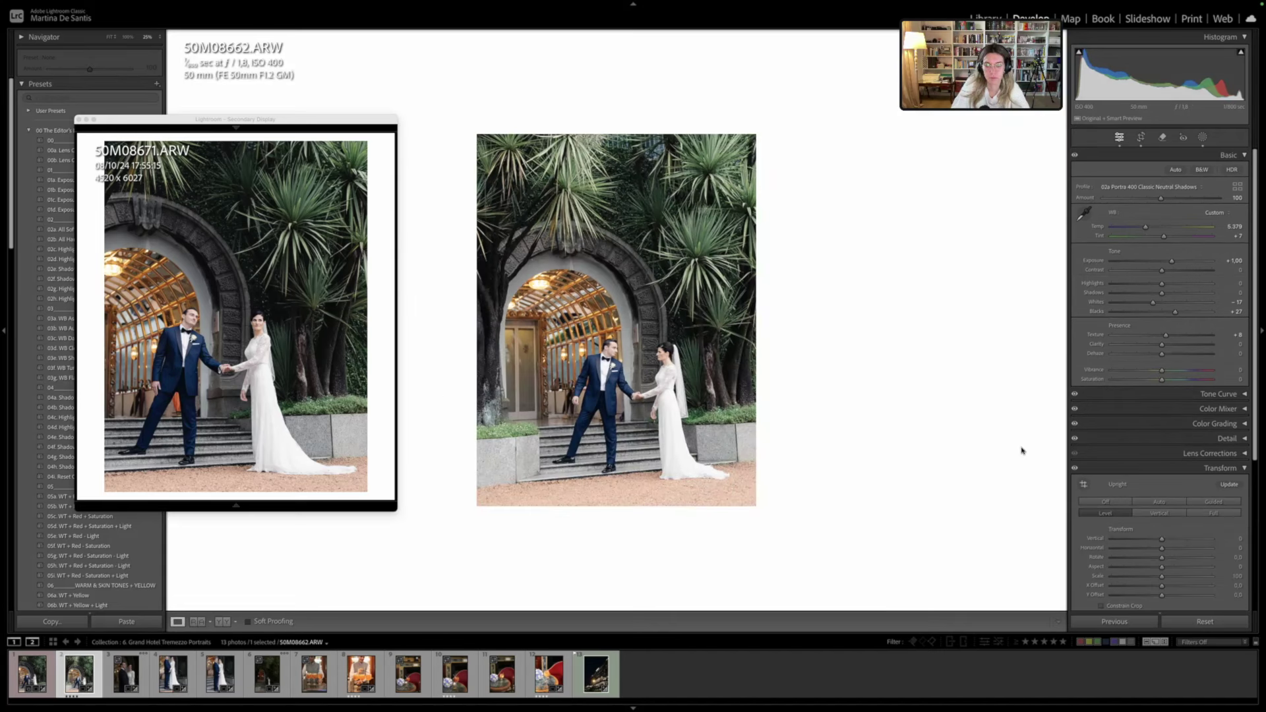
pyautogui.click(1112, 515)
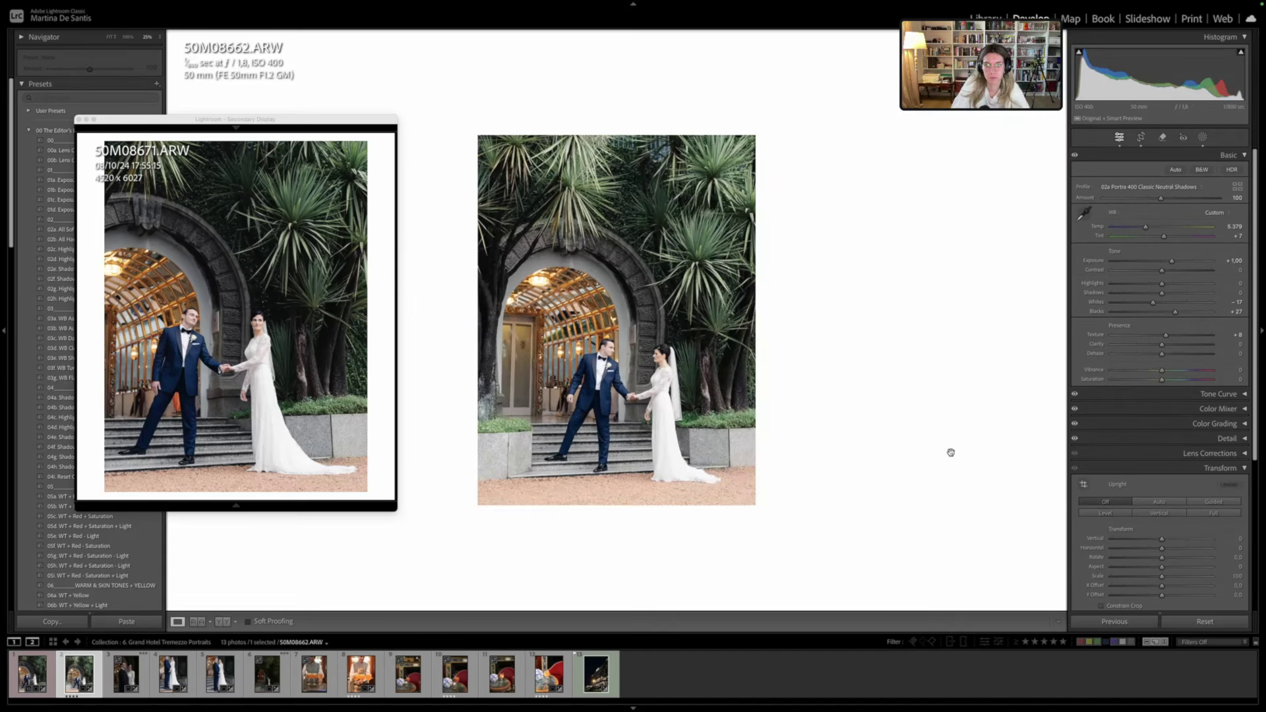
pyautogui.press('r')
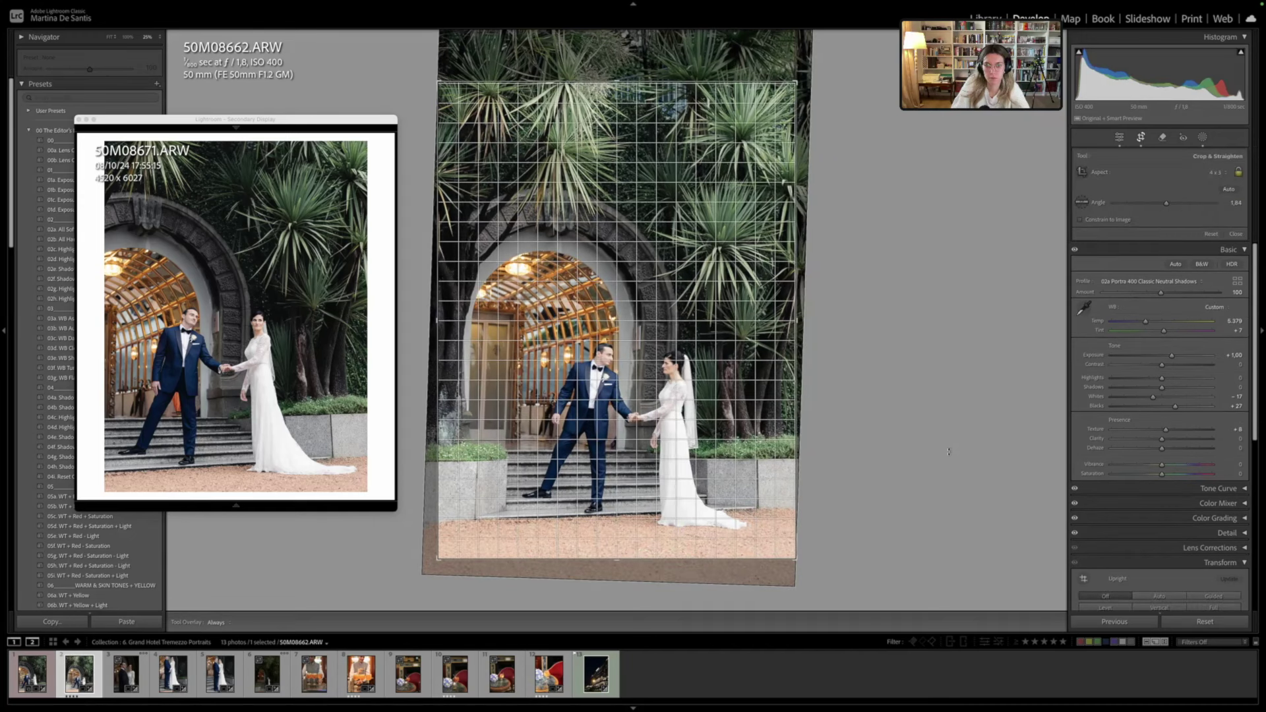
pyautogui.moveTo(948, 446); pyautogui.dragTo(949, 445)
pyautogui.press('Return')
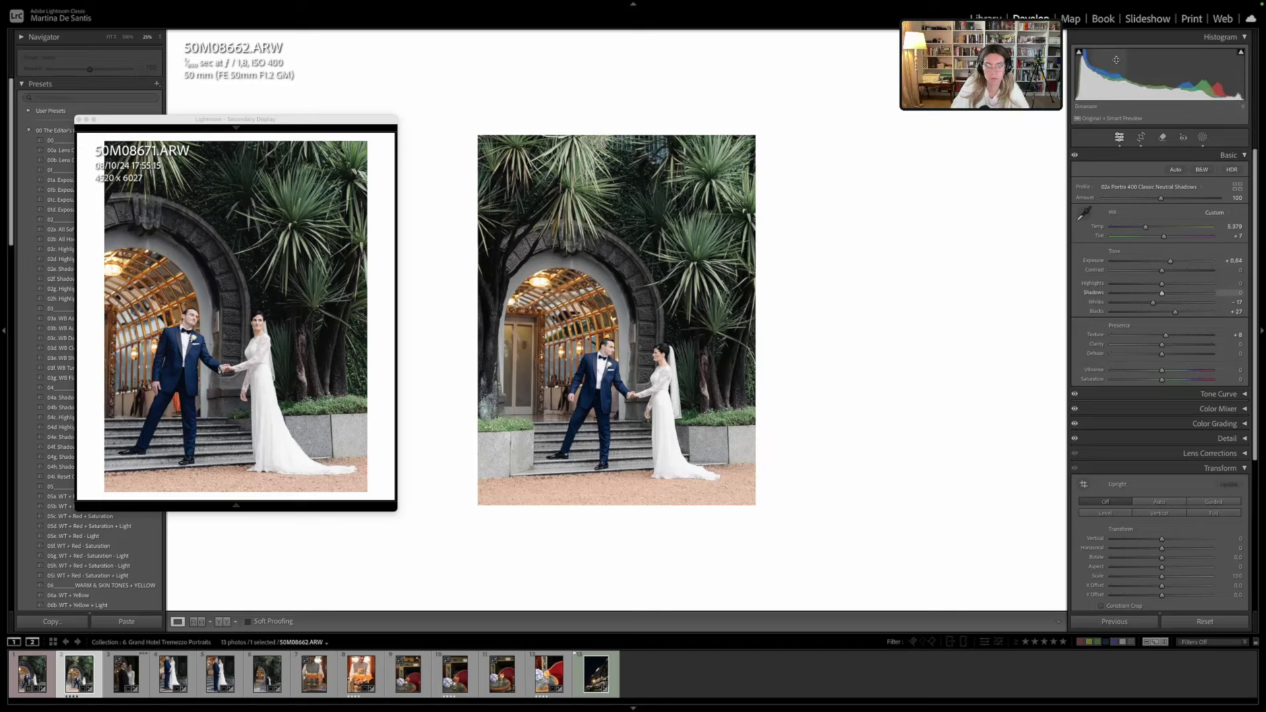
# Set Shadows to -14 and Tint to +9, recheck the crop, and advance to 50M08677
pyautogui.moveTo(1119, 60); pyautogui.dragTo(1109, 60)
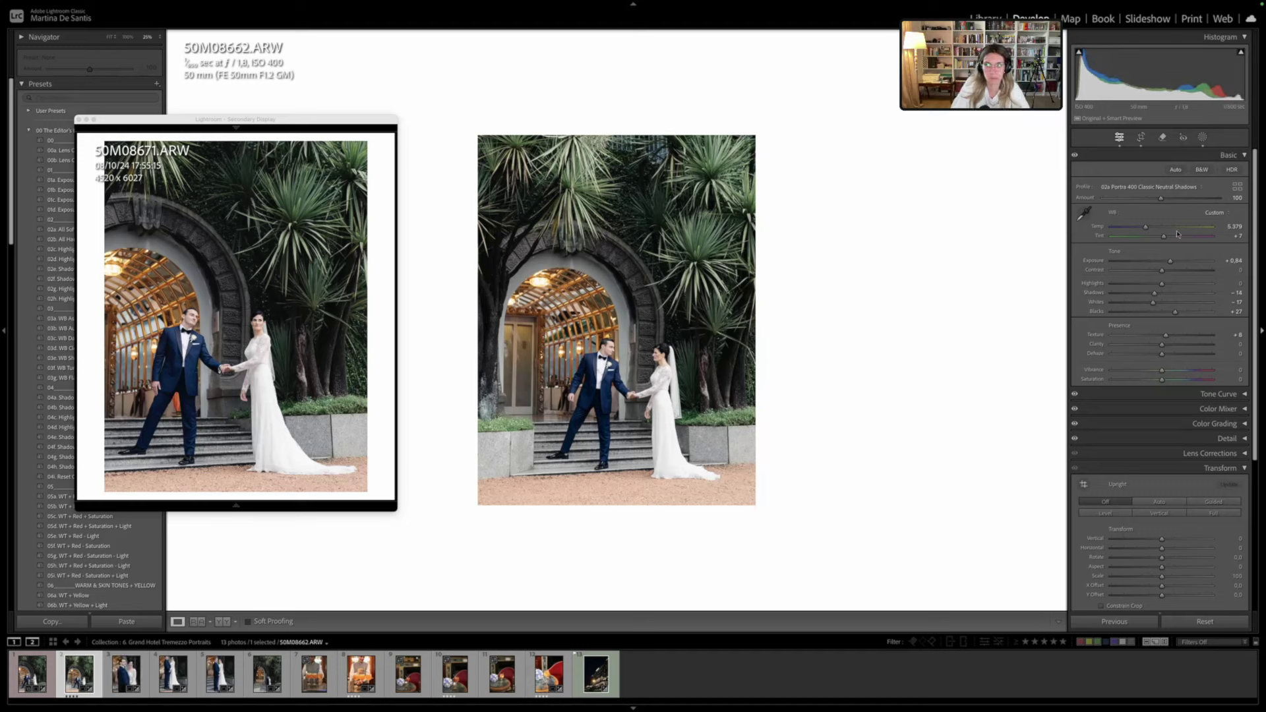
pyautogui.moveTo(1163, 239); pyautogui.dragTo(1165, 239)
pyautogui.press('Up')
pyautogui.press('r')
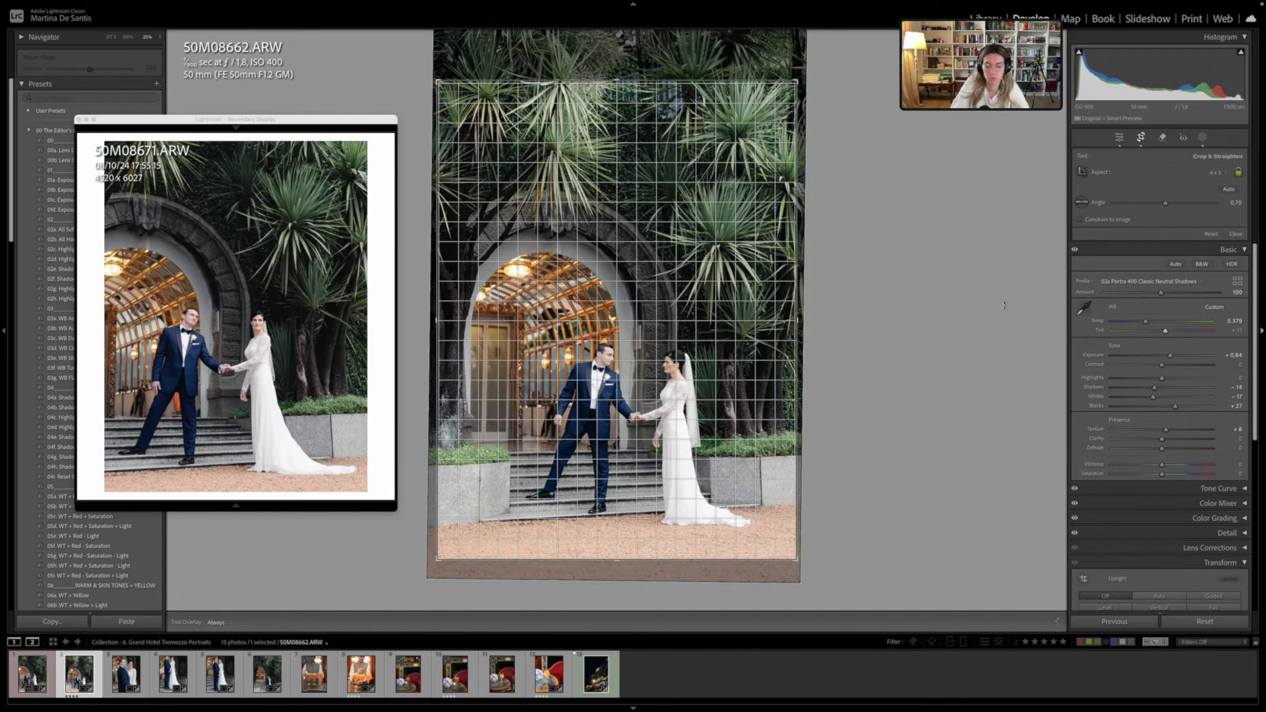
pyautogui.press('Return')
pyautogui.press('Right')
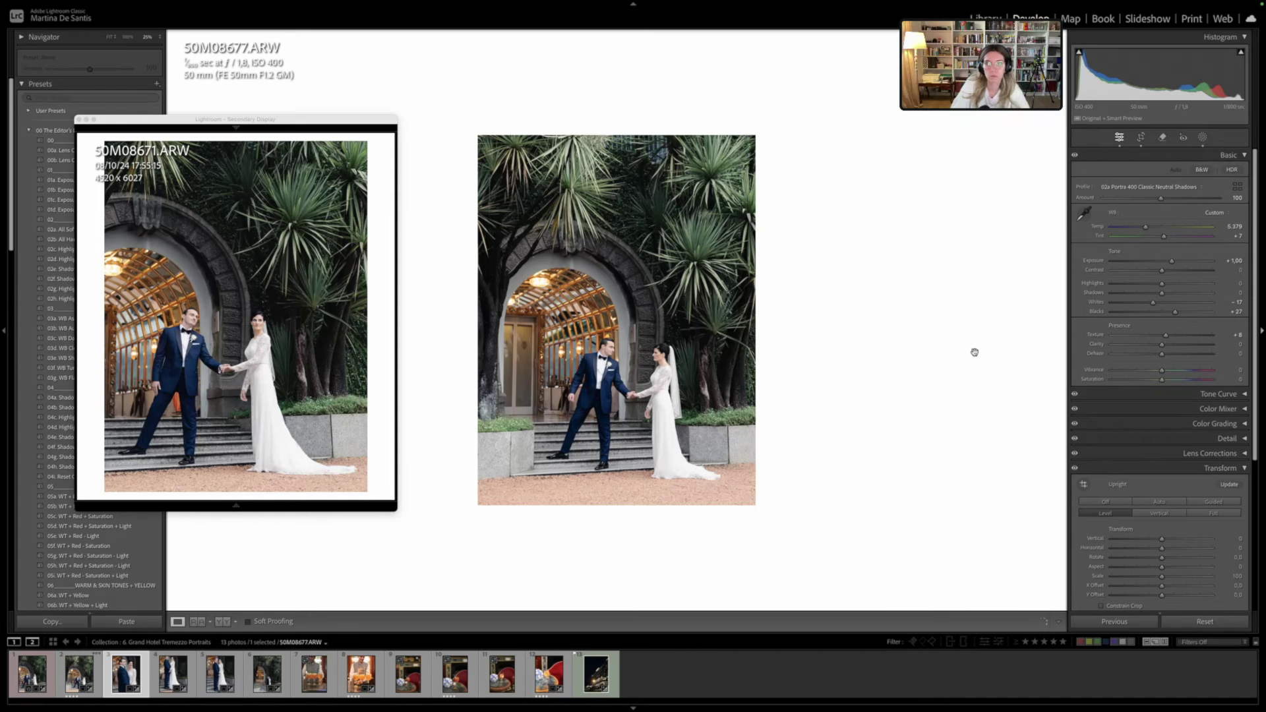
# Tighten the crop on 50M08677 around the couple, raise exposure slightly, and open 50M08682
pyautogui.press('r')
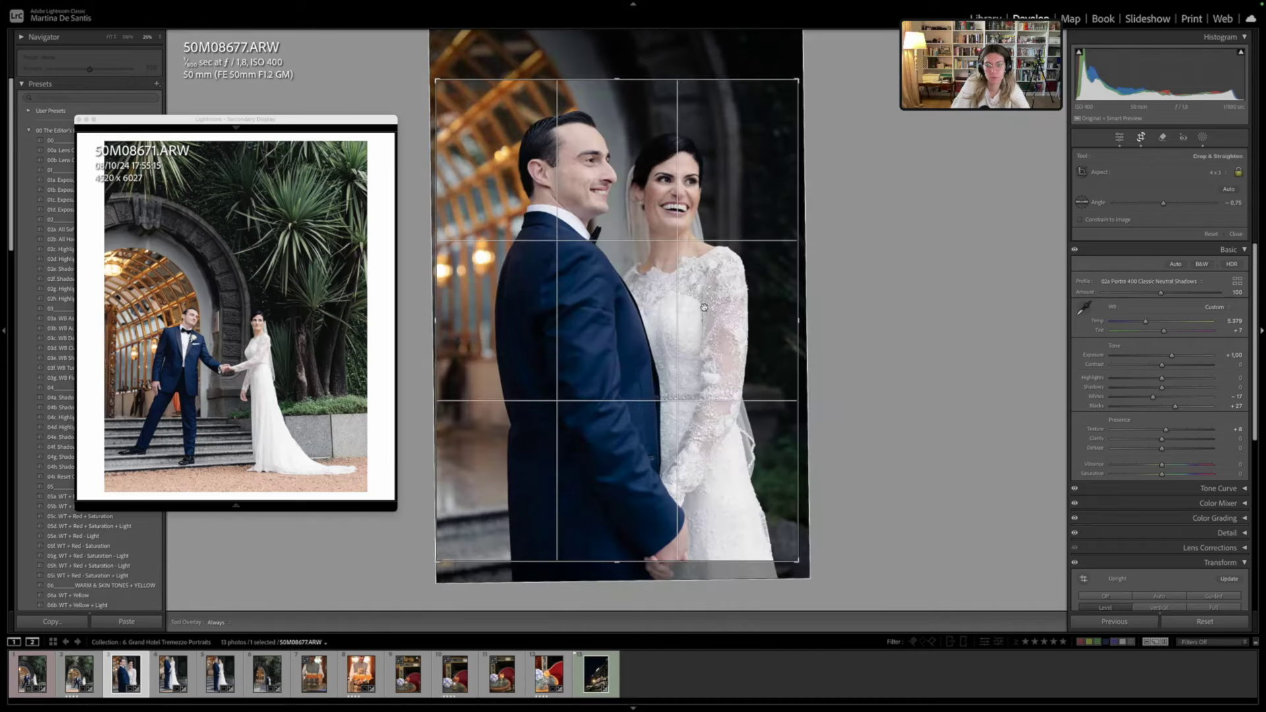
pyautogui.moveTo(704, 307); pyautogui.dragTo(703, 300)
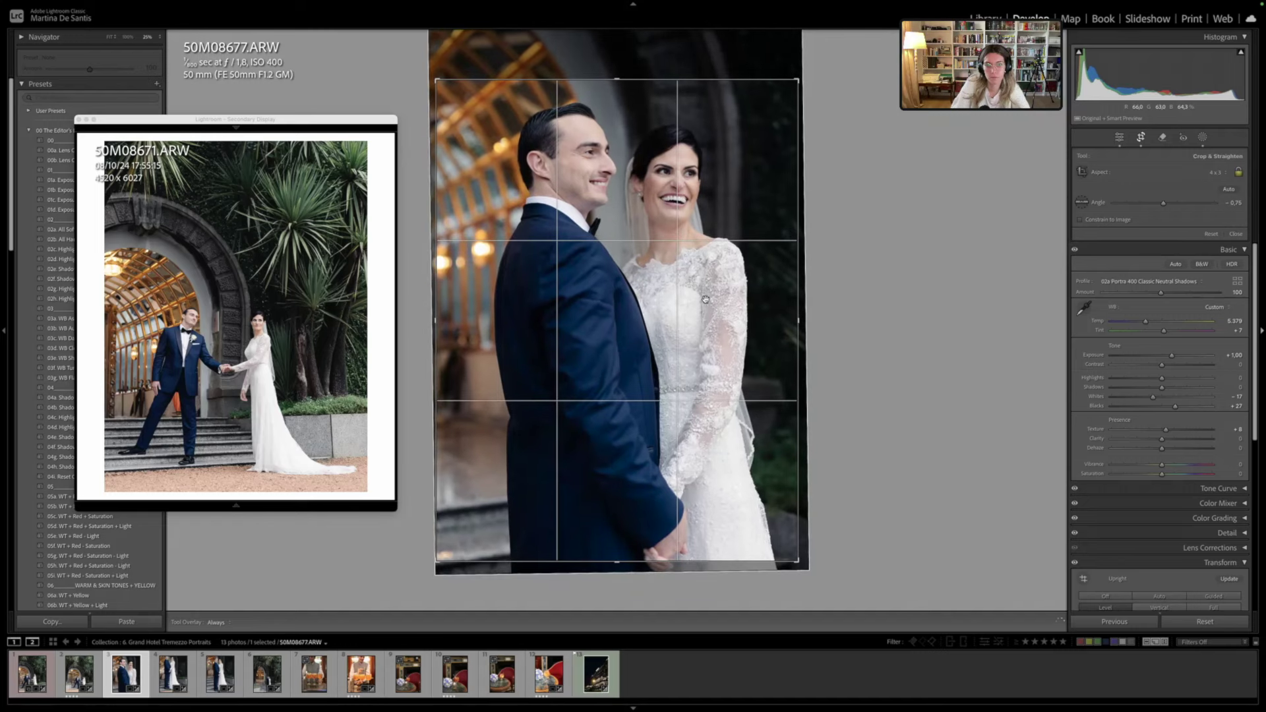
pyautogui.press('Return')
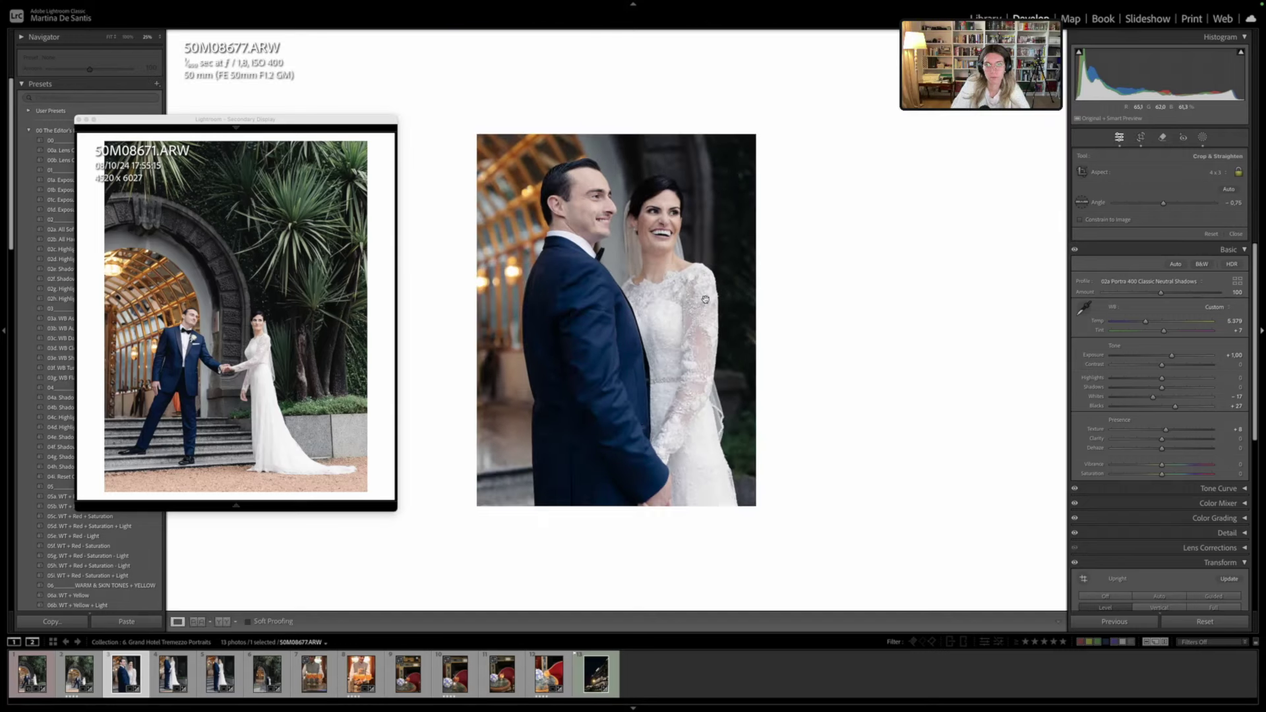
pyautogui.press('=')
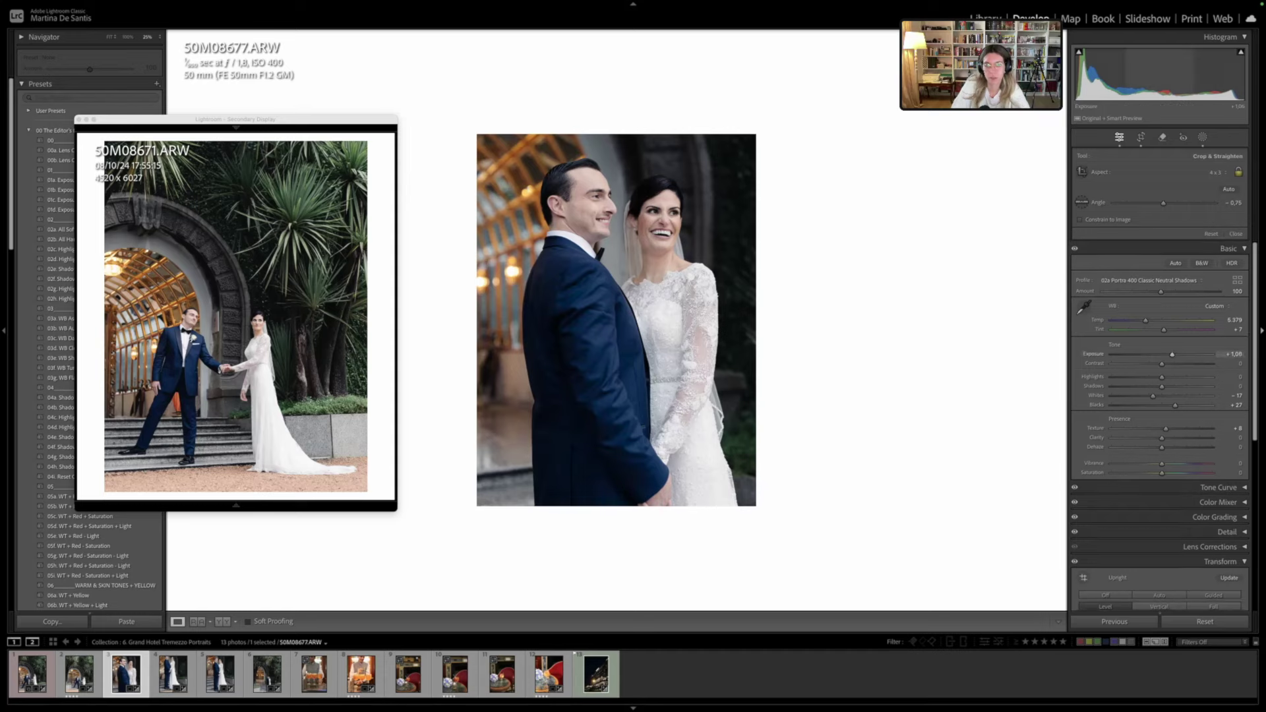
pyautogui.press('-')
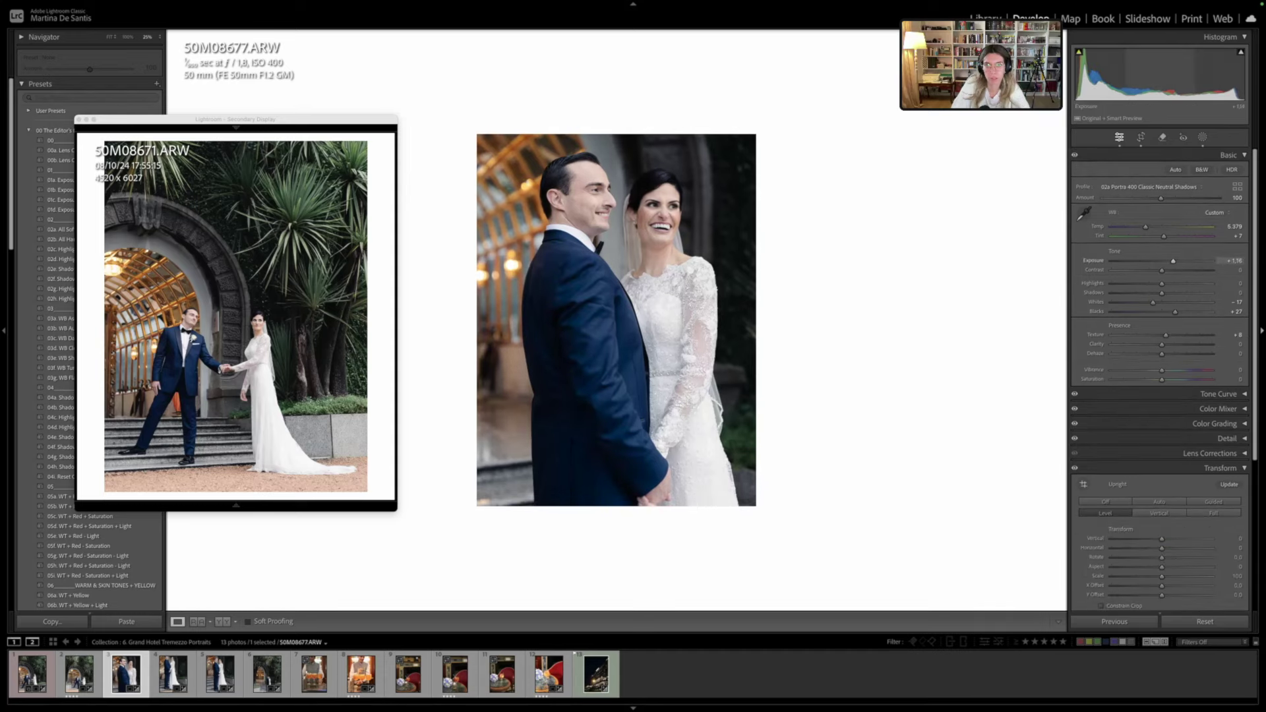
pyautogui.press('=')
pyautogui.press('=')
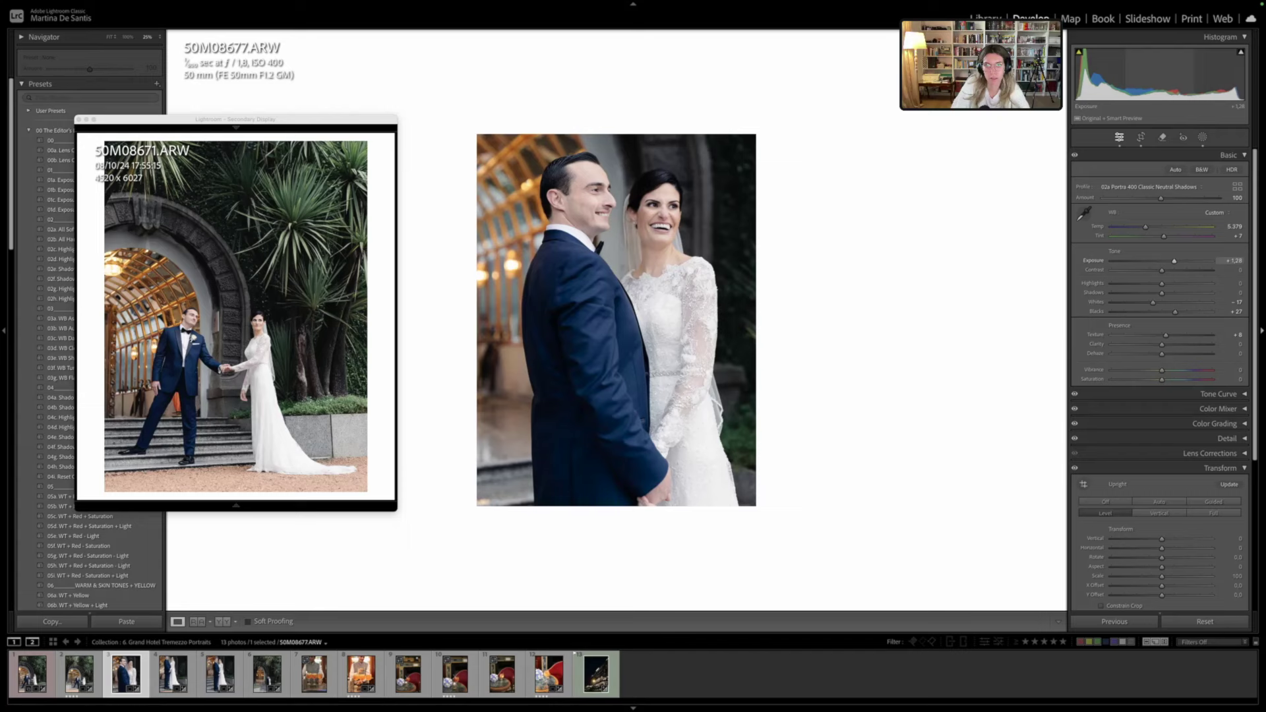
pyautogui.click(173, 673)
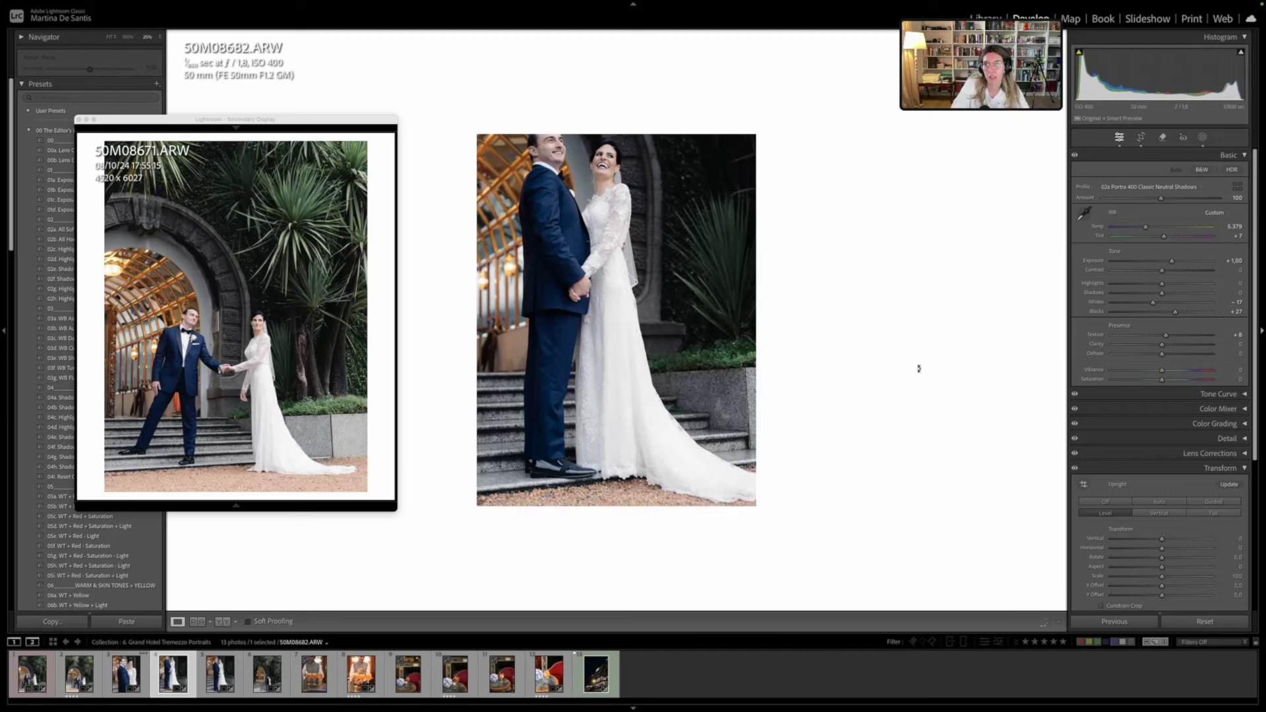
# Straighten and recrop 50M08682 to show more at the top, then move to the next photo
pyautogui.press('r')
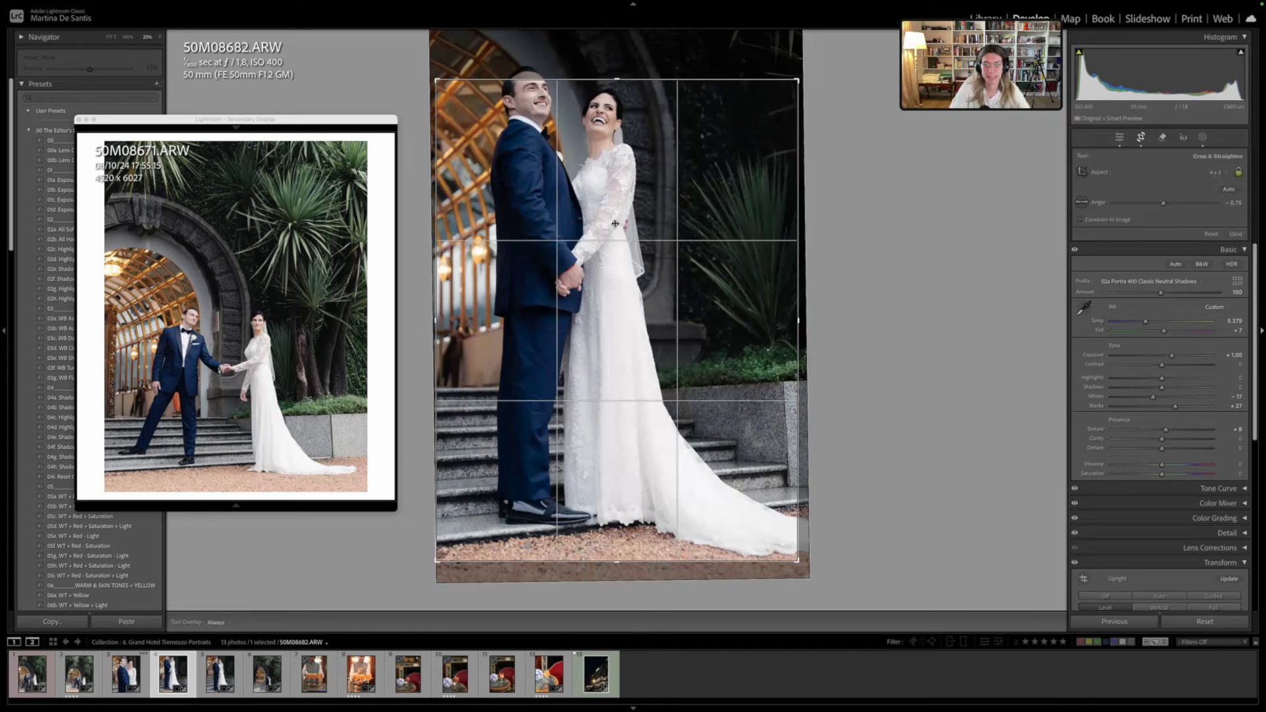
pyautogui.moveTo(614, 236); pyautogui.dragTo(614, 250)
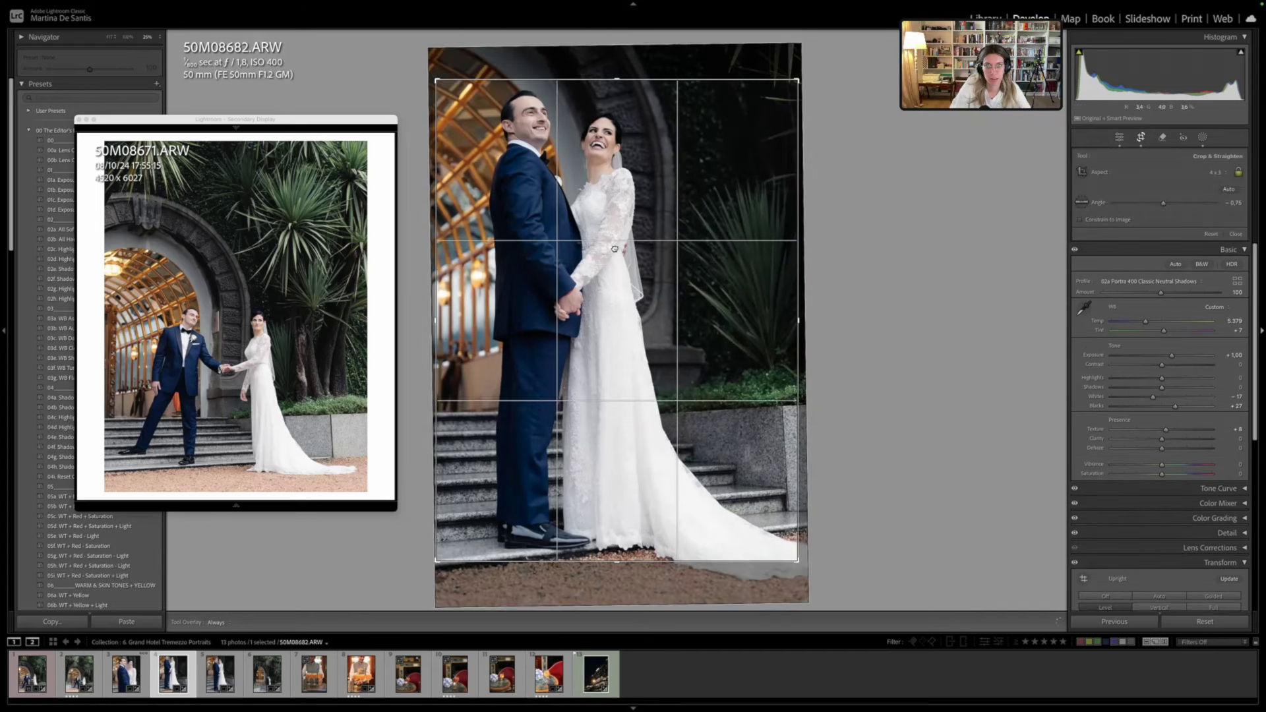
pyautogui.moveTo(915, 268); pyautogui.dragTo(919, 269)
pyautogui.press('Return')
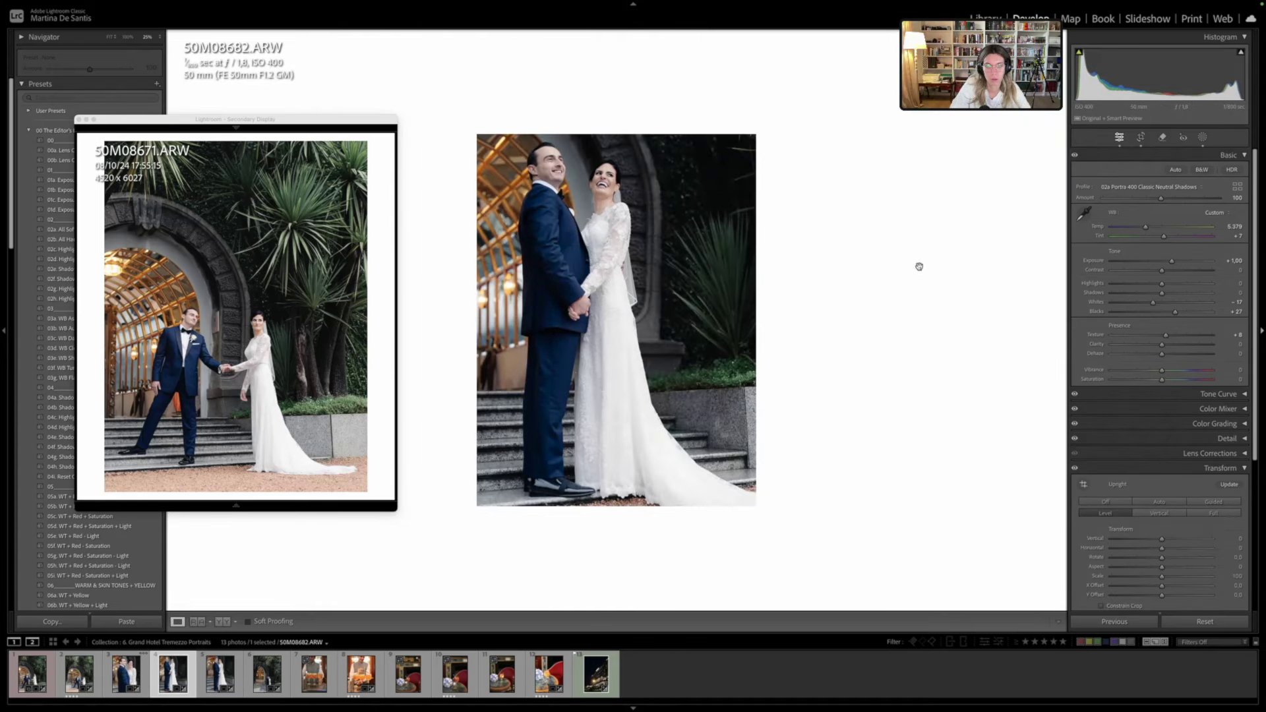
pyautogui.press('r')
pyautogui.moveTo(919, 267); pyautogui.dragTo(920, 264)
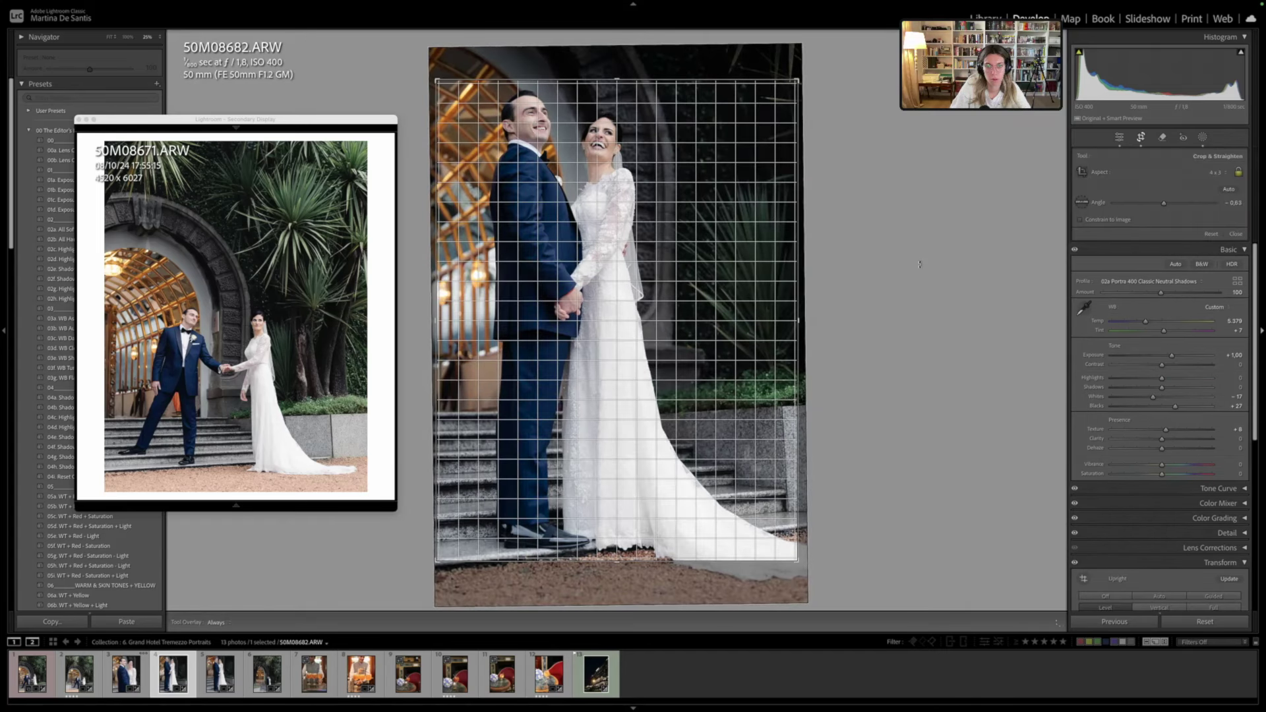
pyautogui.press('Return')
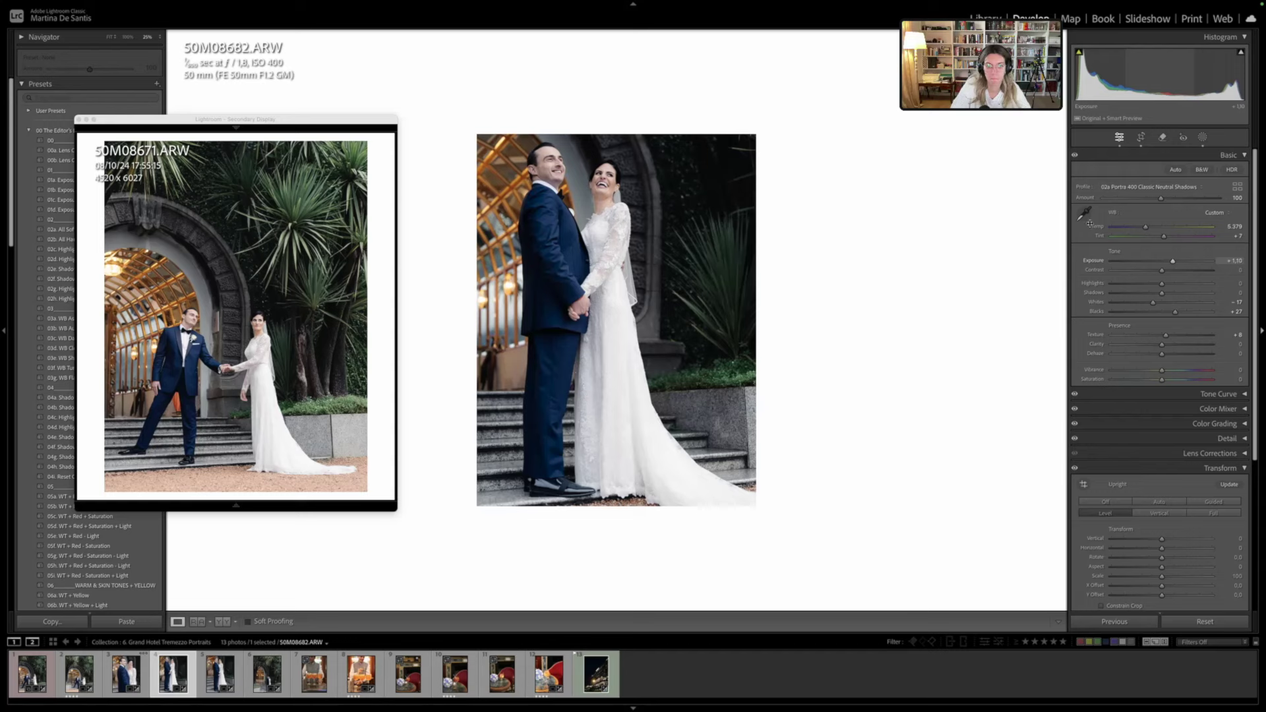
pyautogui.press('Right')
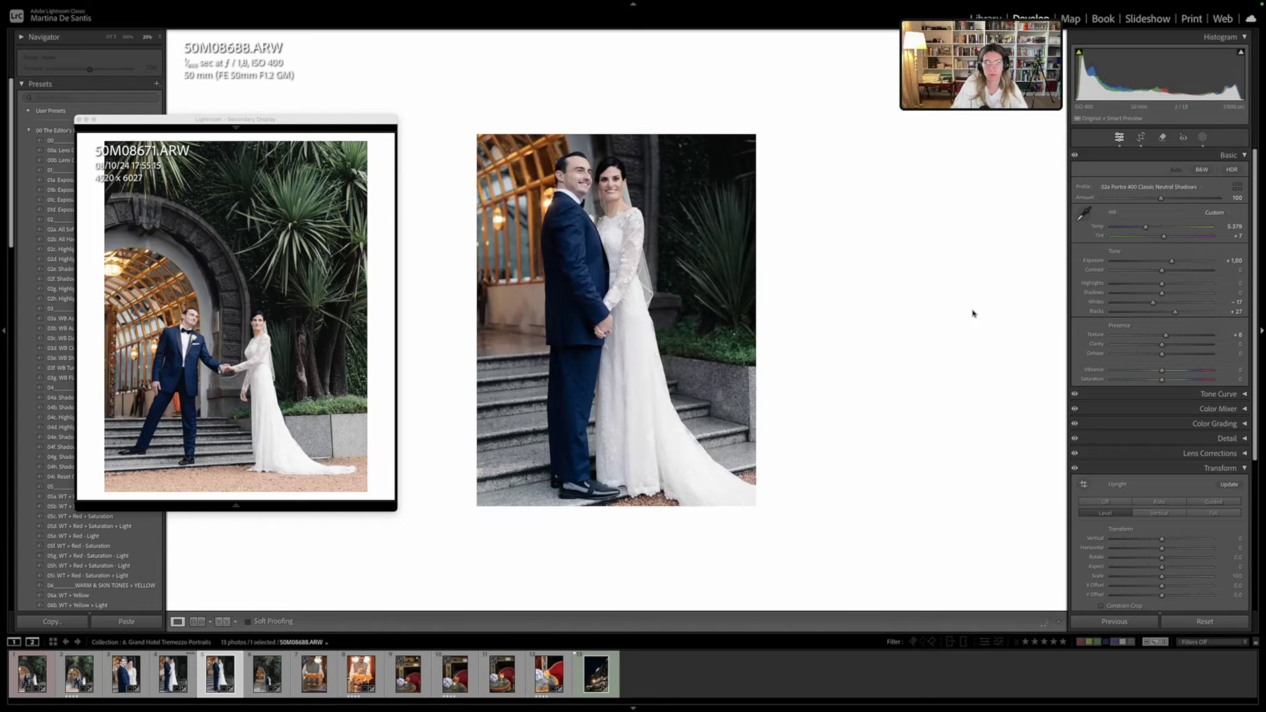
# Straighten 50M08688 about 0.50° in the crop, then advance to 50M08689
pyautogui.press('r')
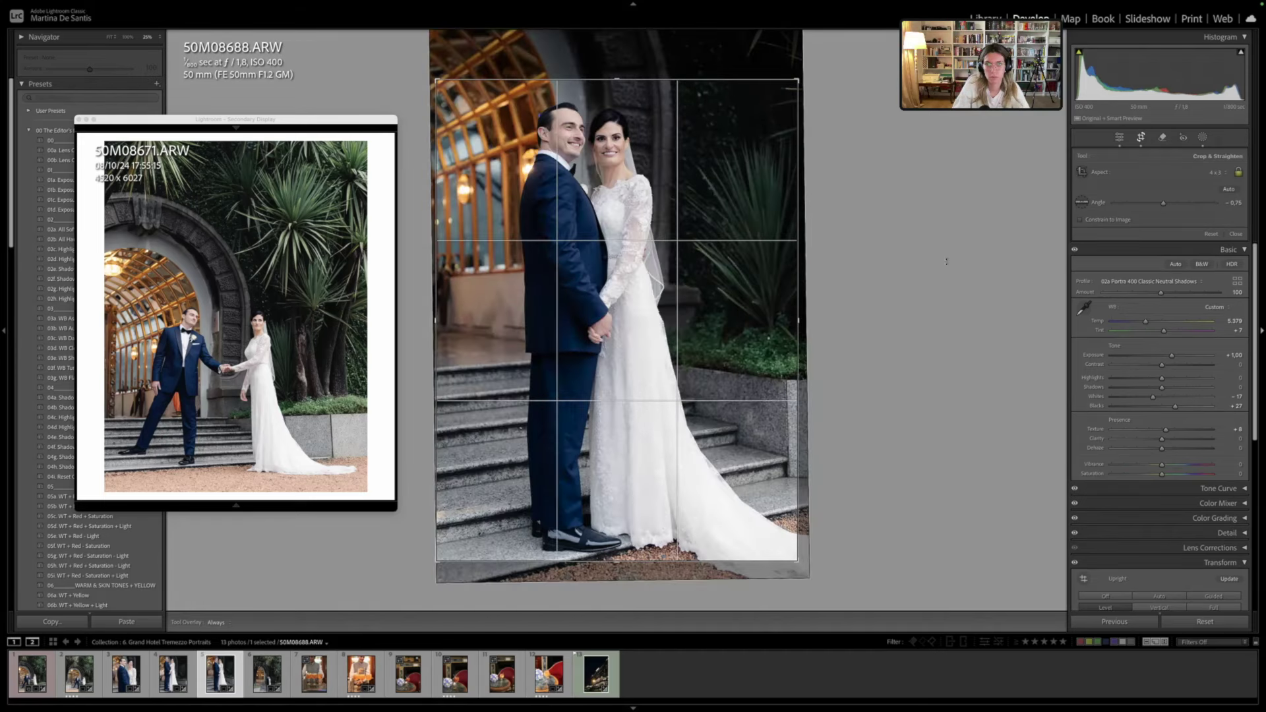
pyautogui.moveTo(1003, 255); pyautogui.dragTo(999, 263)
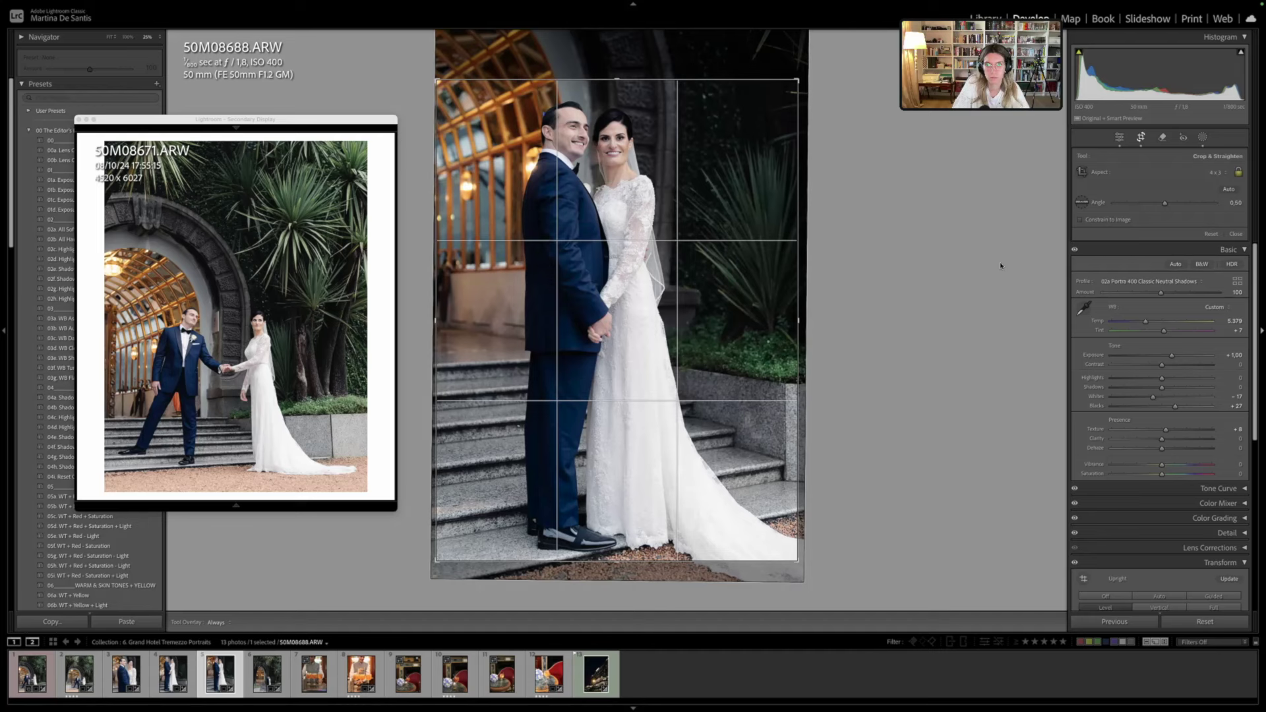
pyautogui.press('Return')
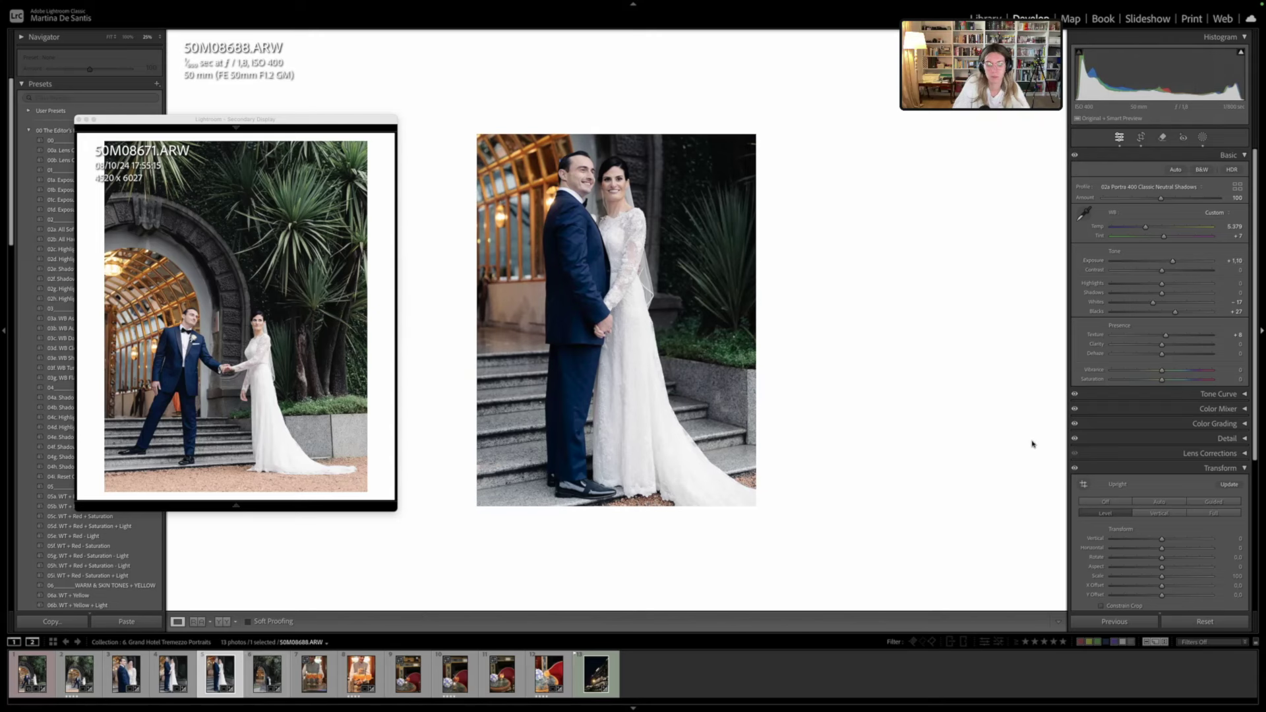
pyautogui.press('Right')
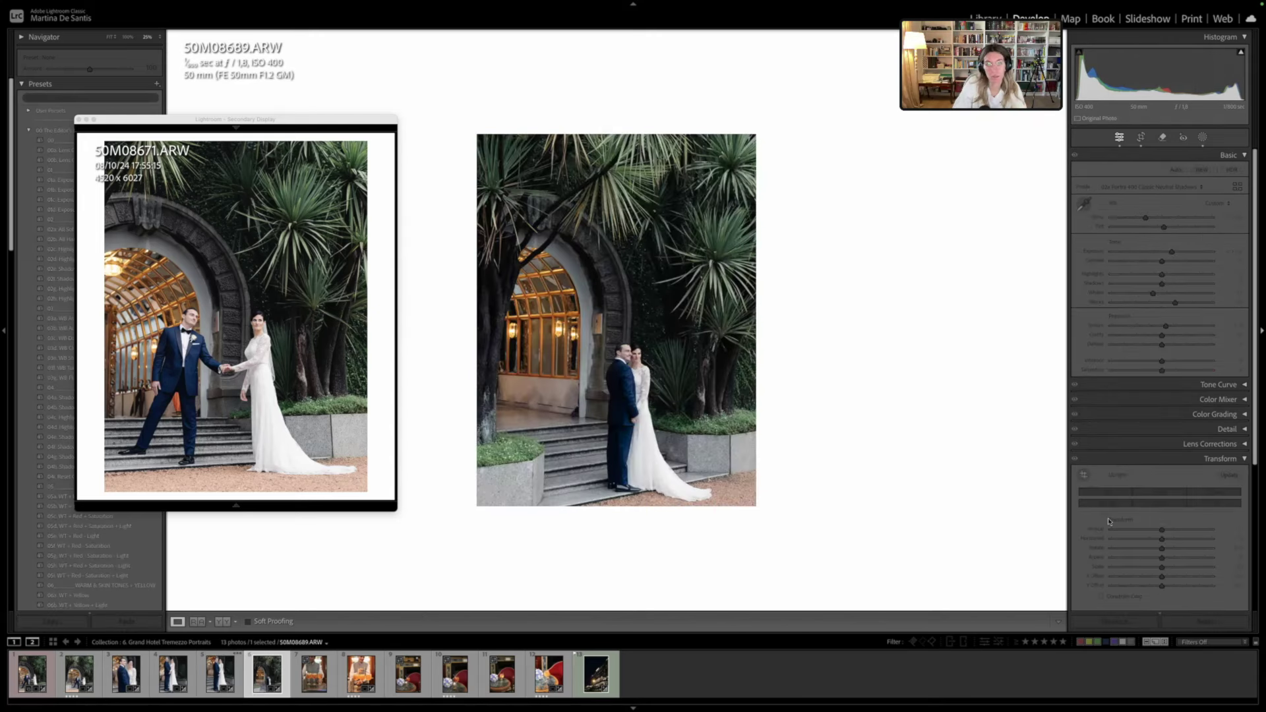
# Rotate 50M08689 to about -1.9° in the crop tool, shift it up, and apply the crop
pyautogui.press('r')
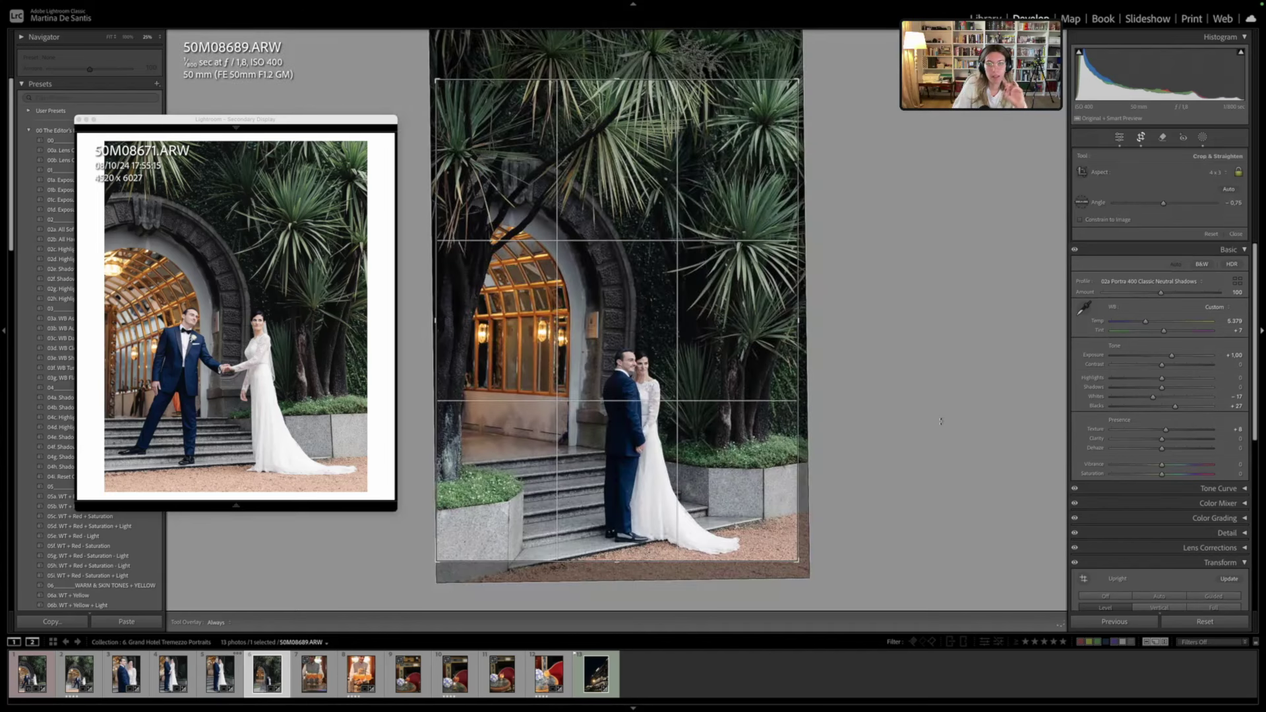
pyautogui.moveTo(937, 393); pyautogui.dragTo(936, 394)
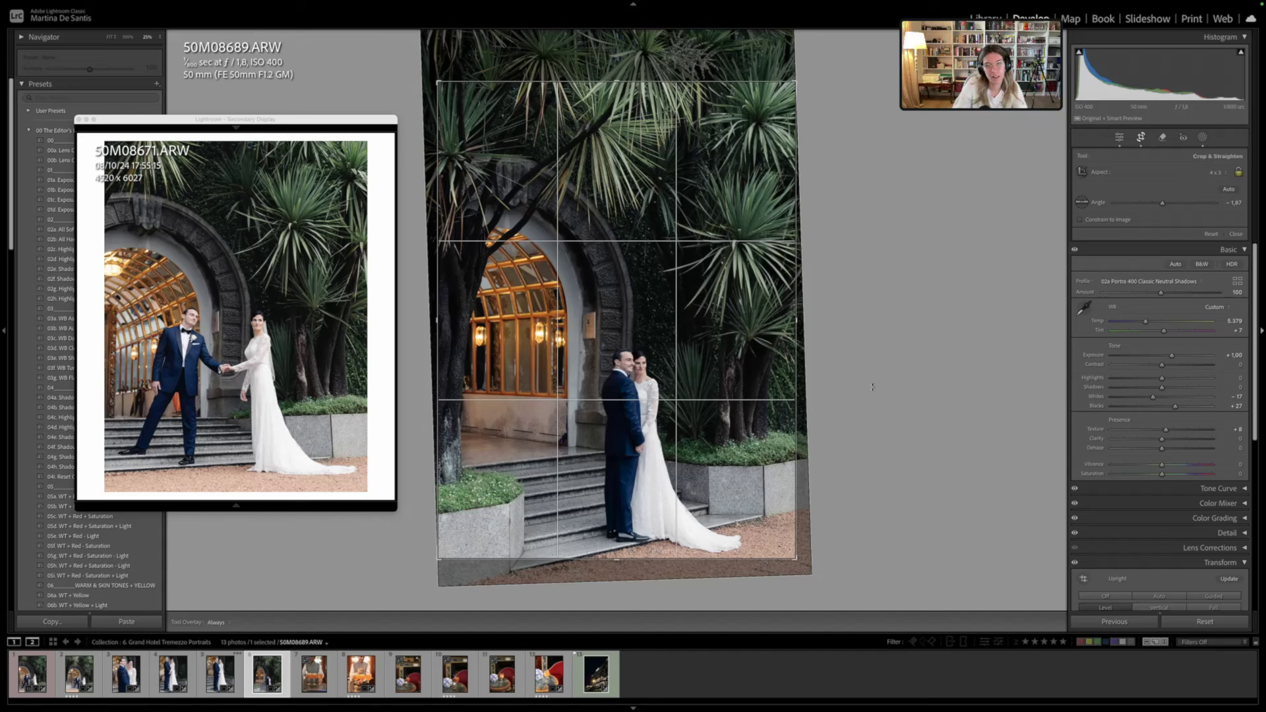
pyautogui.moveTo(896, 371); pyautogui.dragTo(893, 370)
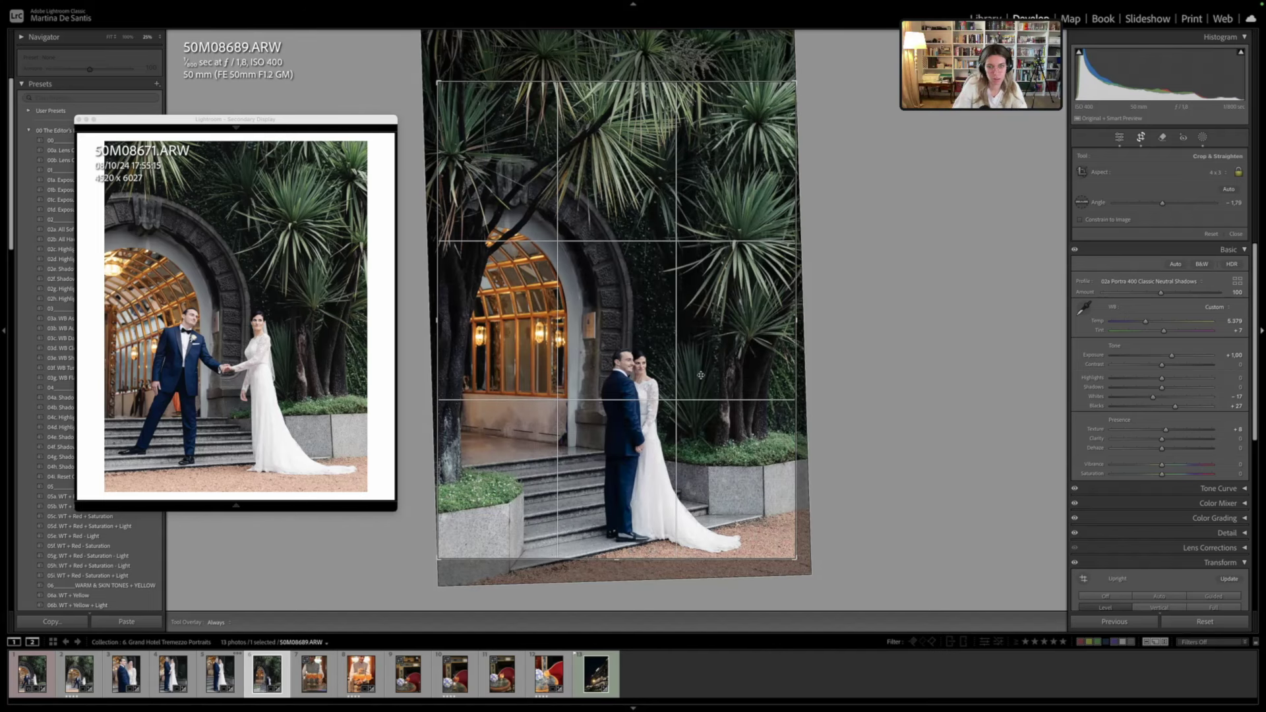
pyautogui.moveTo(676, 371); pyautogui.dragTo(677, 370)
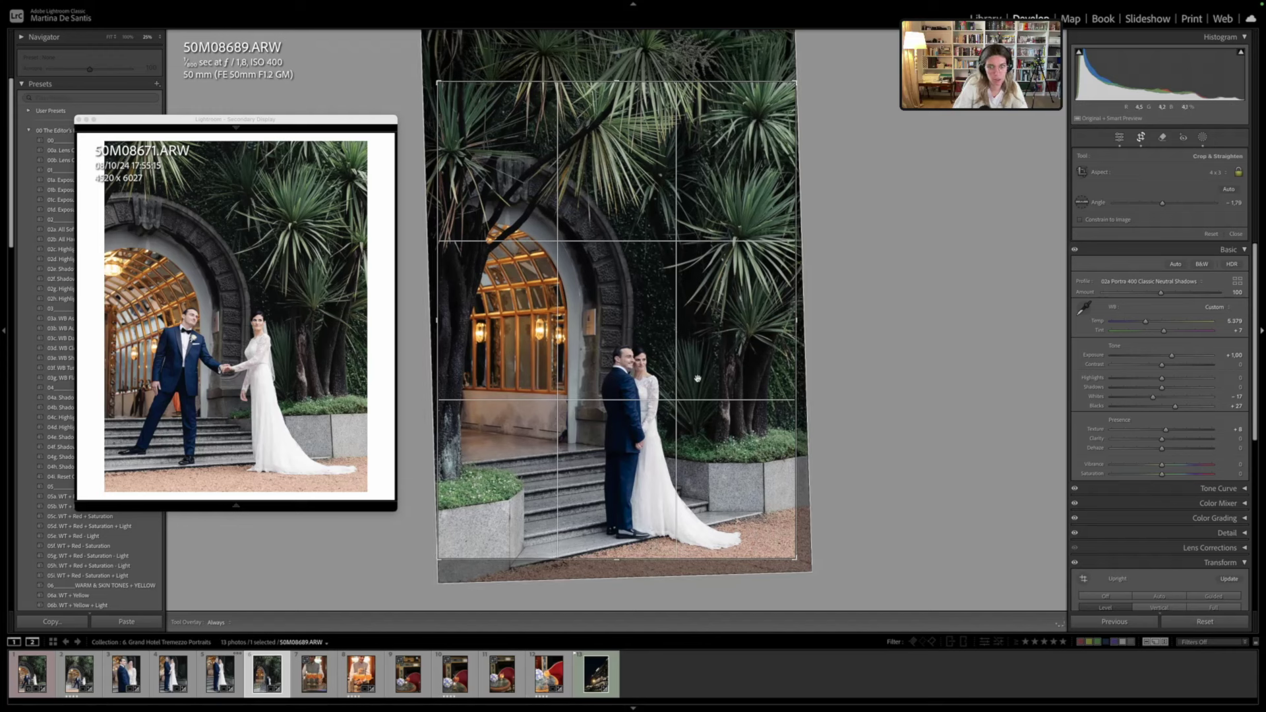
pyautogui.moveTo(887, 388); pyautogui.dragTo(891, 388)
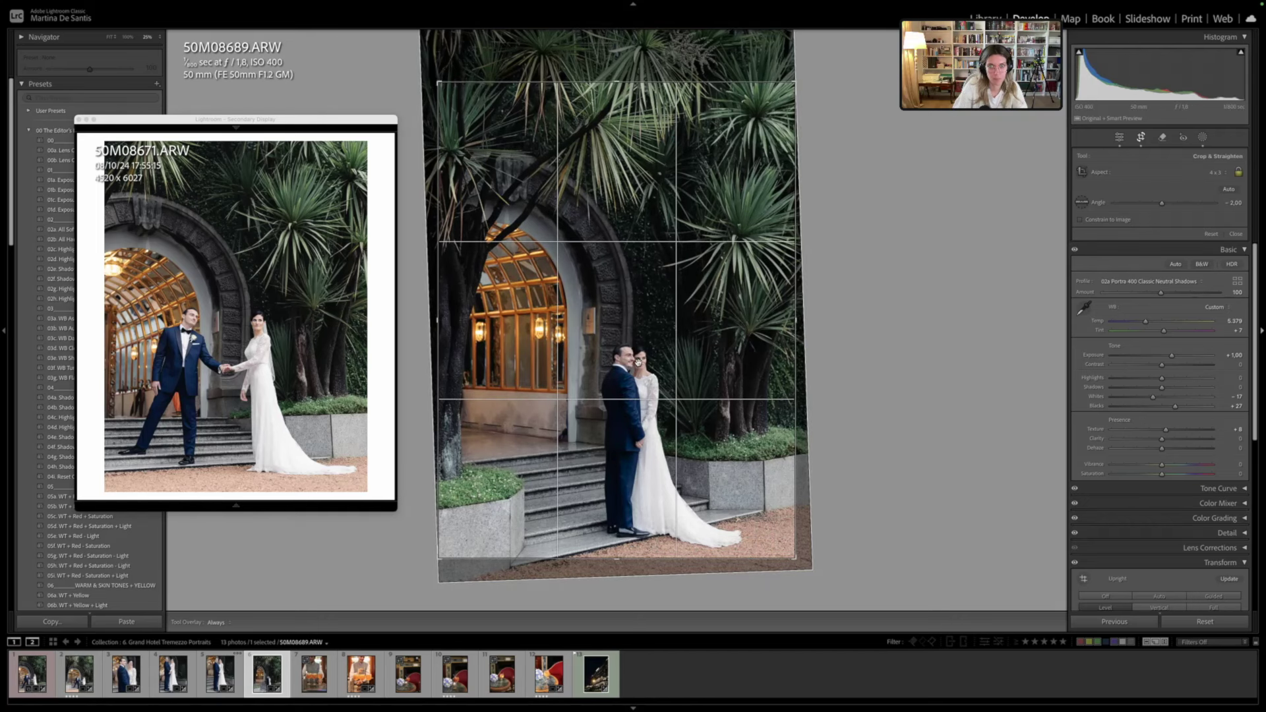
pyautogui.press('Return')
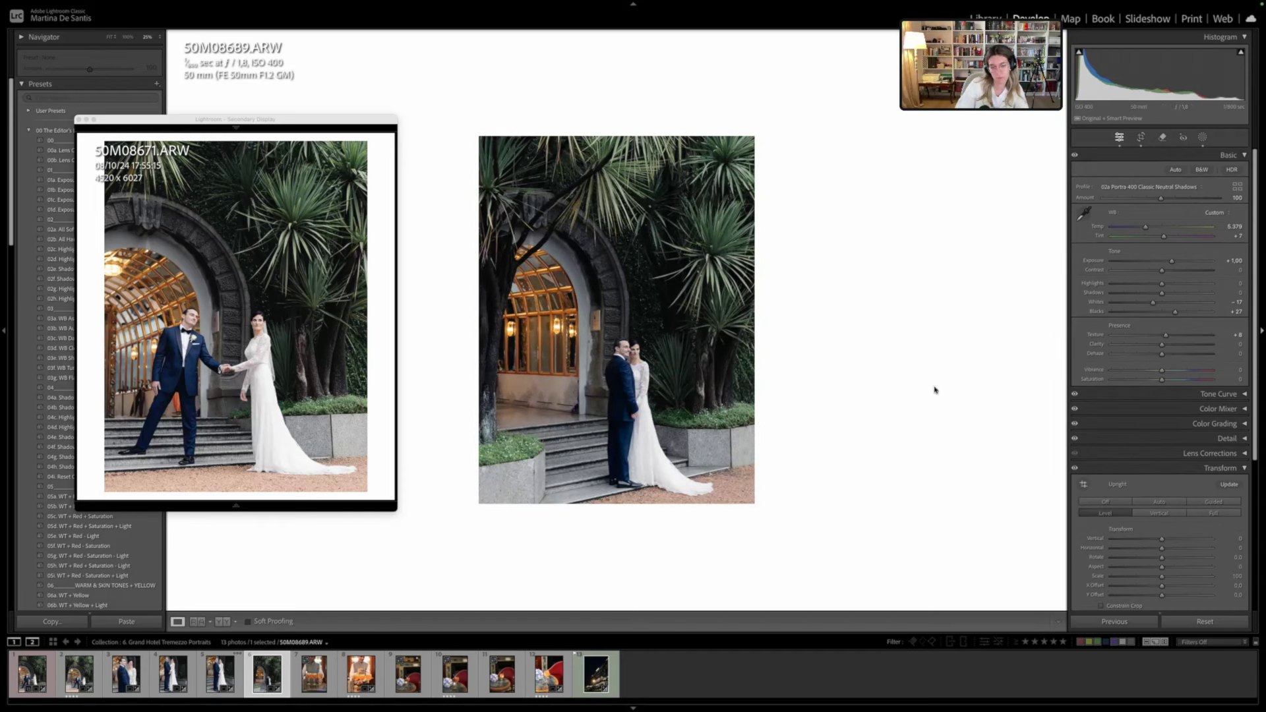
# Refine the crop twice, easing the rotation back and nudging the photo up so the arch sits level
pyautogui.press('r')
pyautogui.moveTo(933, 389); pyautogui.dragTo(937, 383)
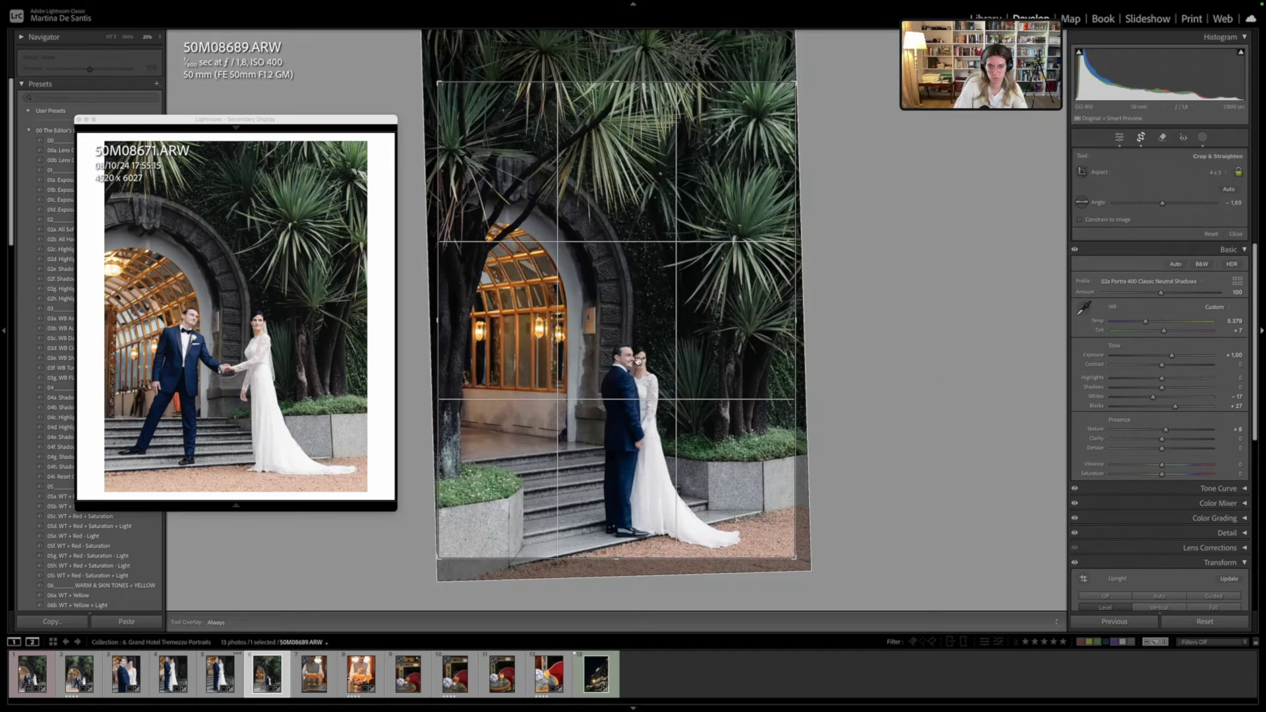
pyautogui.moveTo(637, 361); pyautogui.dragTo(637, 358)
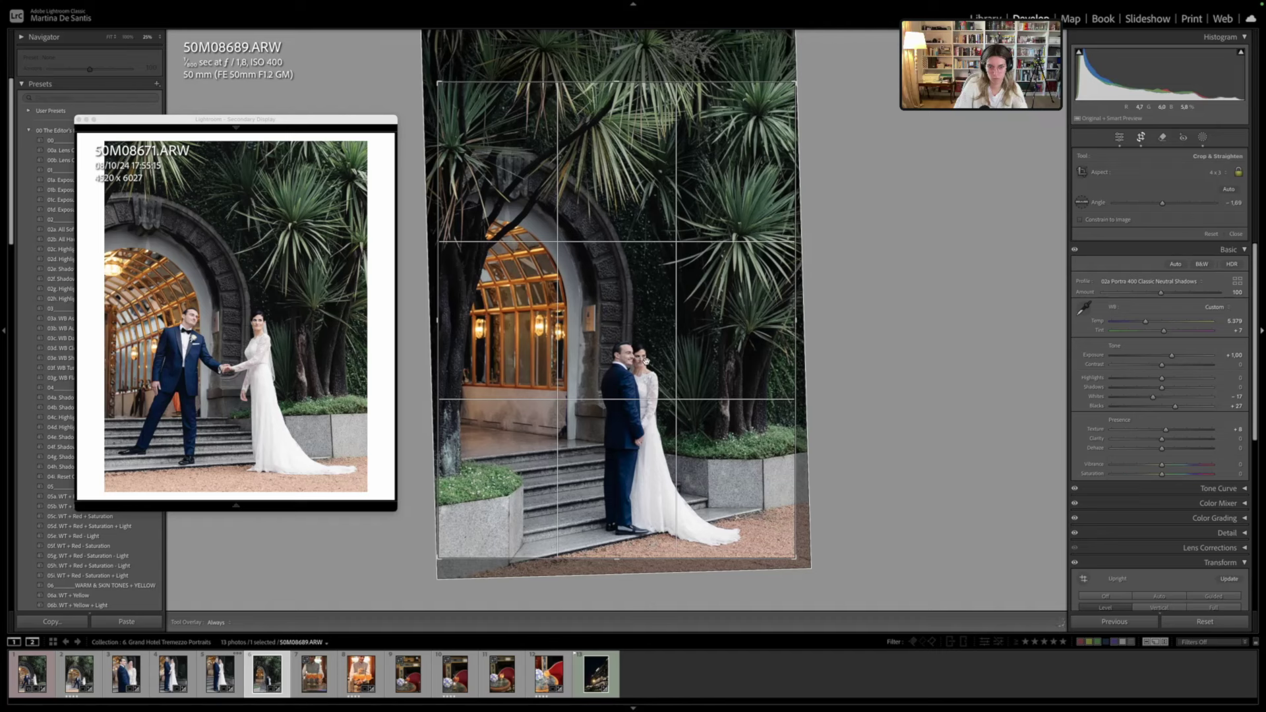
pyautogui.press('Return')
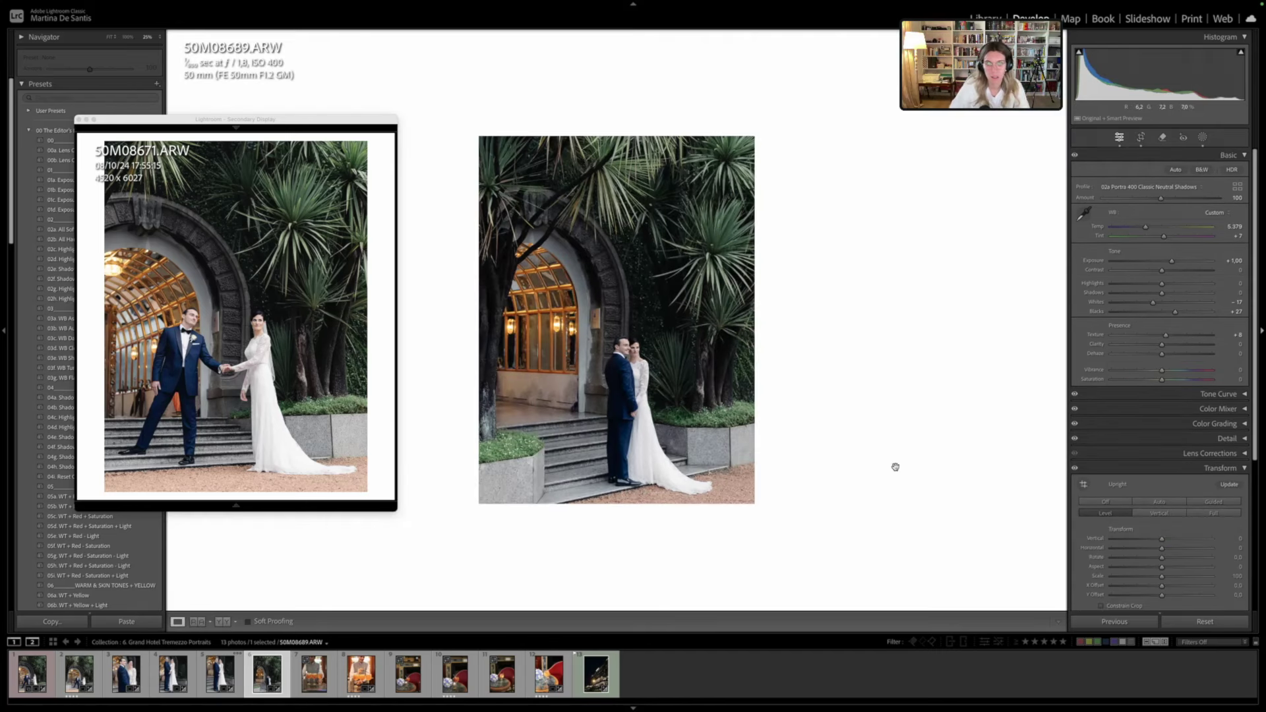
pyautogui.press('r')
pyautogui.moveTo(623, 356); pyautogui.dragTo(621, 347)
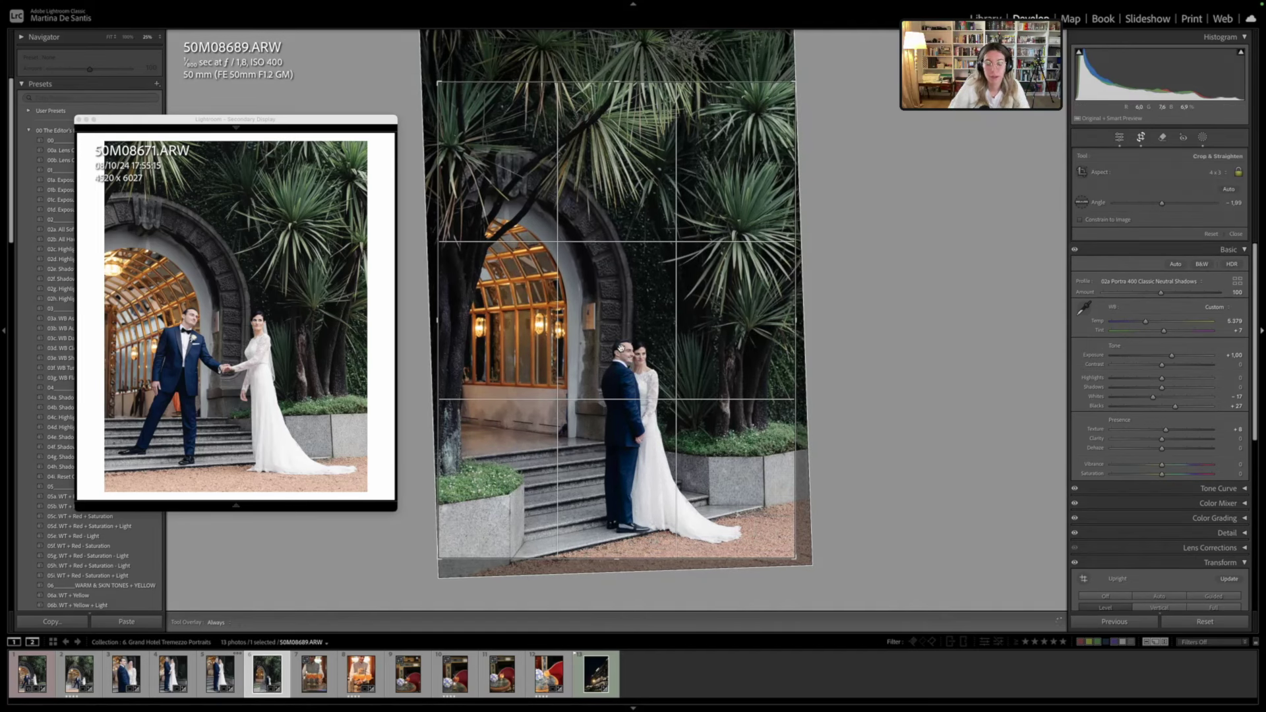
pyautogui.press('Return')
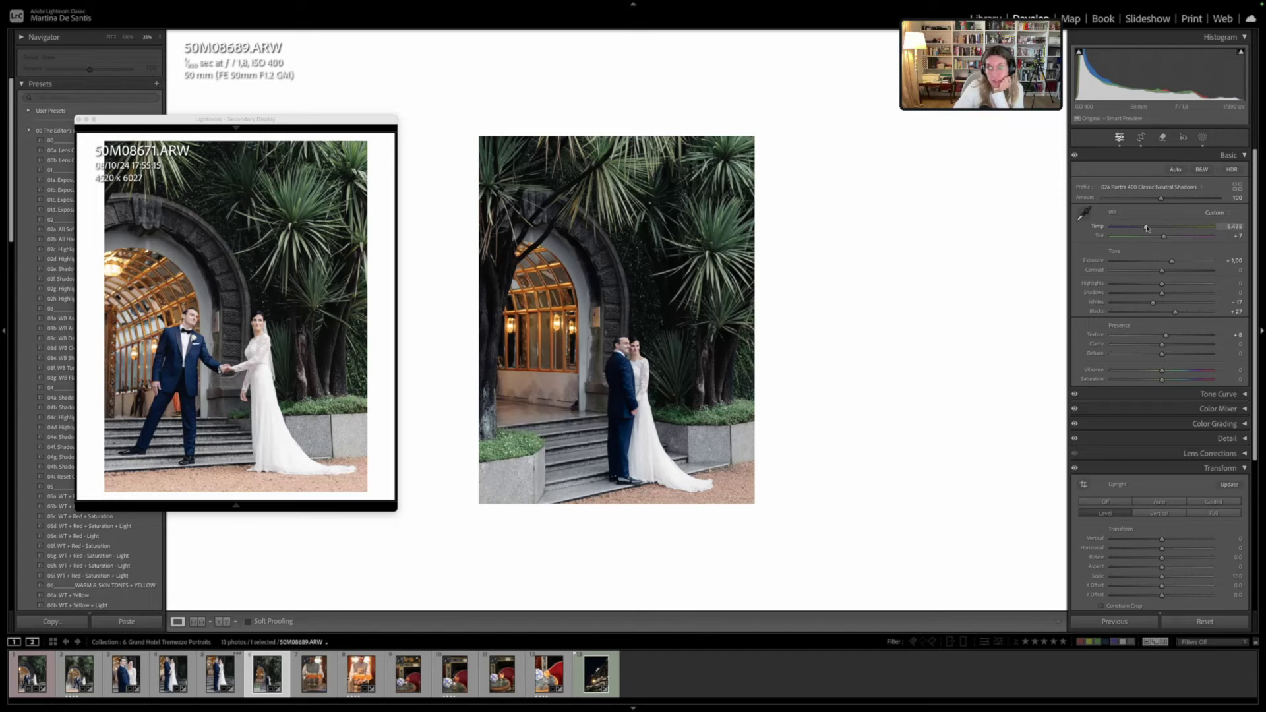
# Brighten 50M08689's exposure and warm its white balance to Temp 5,672
pyautogui.moveTo(1146, 228); pyautogui.dragTo(1148, 227)
pyautogui.moveTo(1172, 261); pyautogui.dragTo(1173, 262)
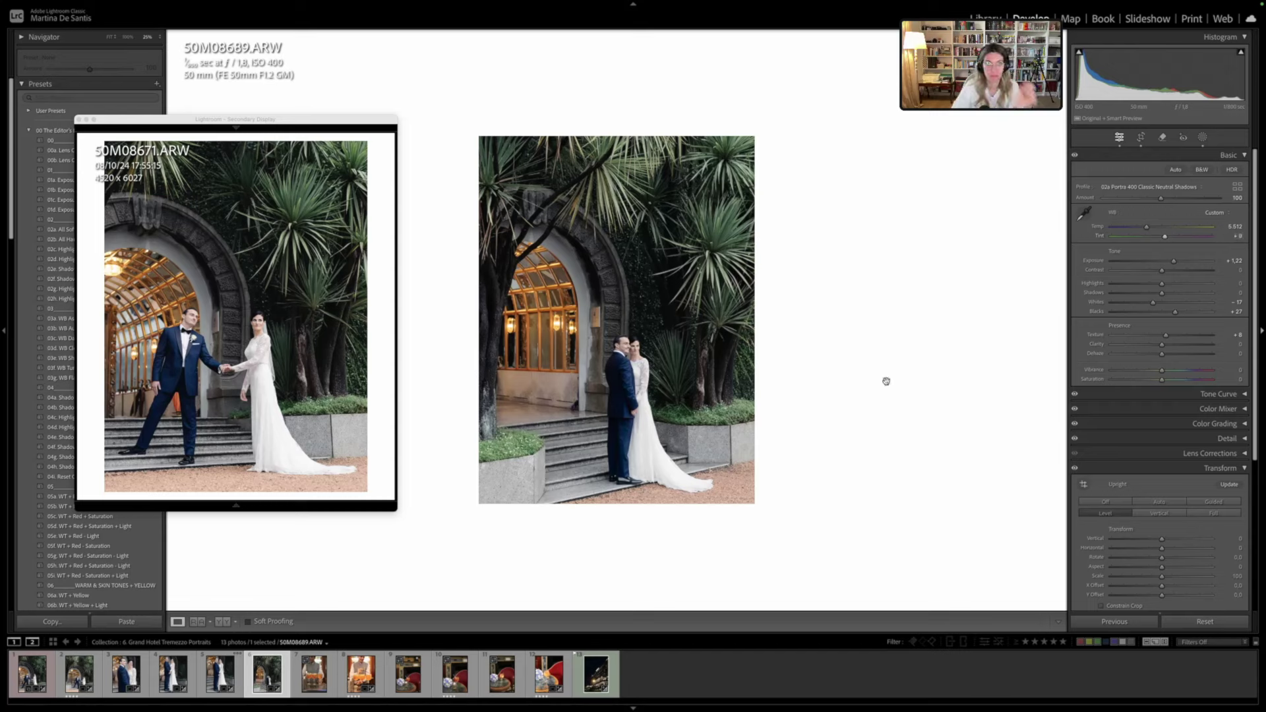
pyautogui.moveTo(1146, 226); pyautogui.dragTo(1174, 261)
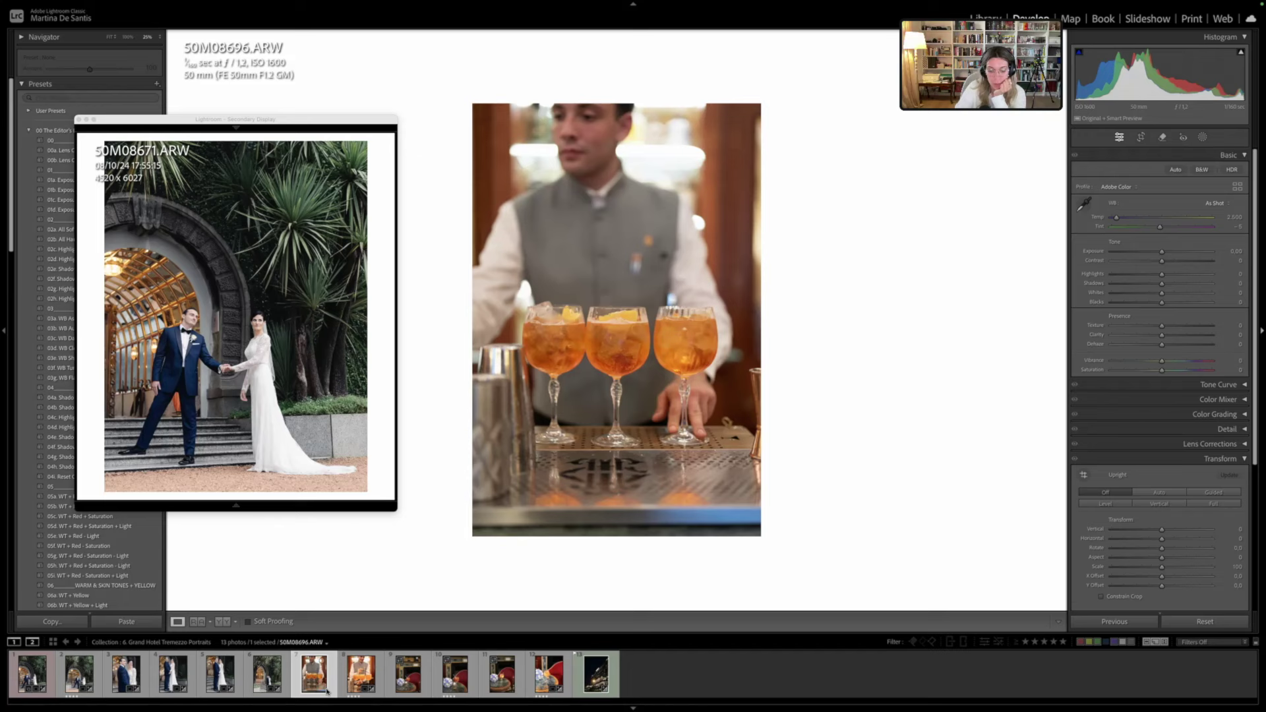
# Give 50M08696 a blue label and move on to photo 50M08702
pyautogui.press('9')
pyautogui.press('Right')
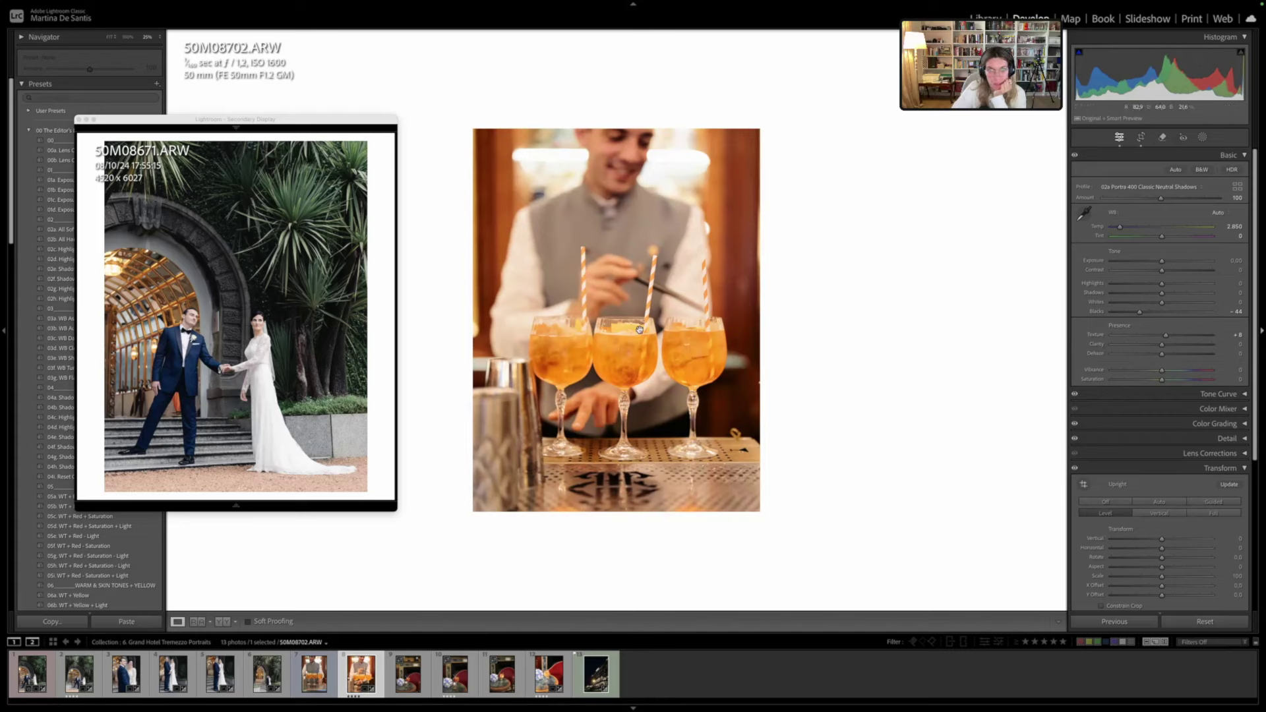
pyautogui.click(1172, 187)
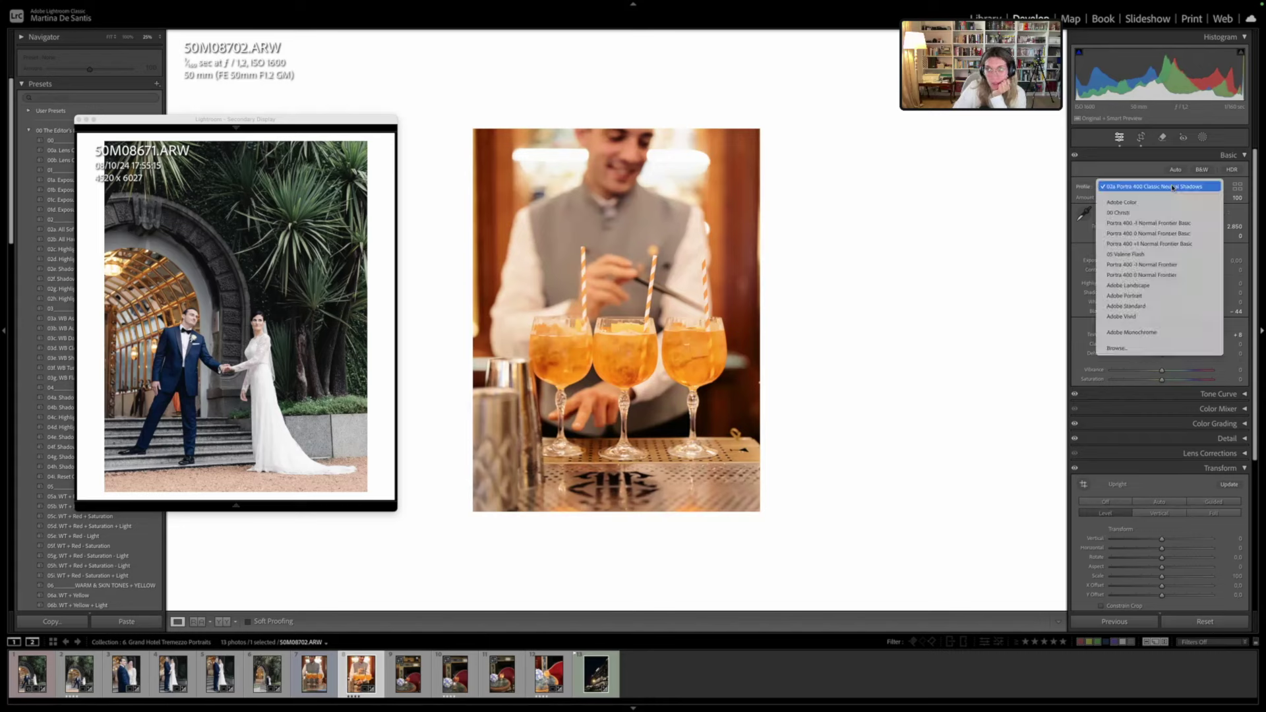
pyautogui.click(1173, 188)
# Apply the 00 Portra 400 Classic profile to 50M08702 and close the reference window
pyautogui.click(1240, 189)
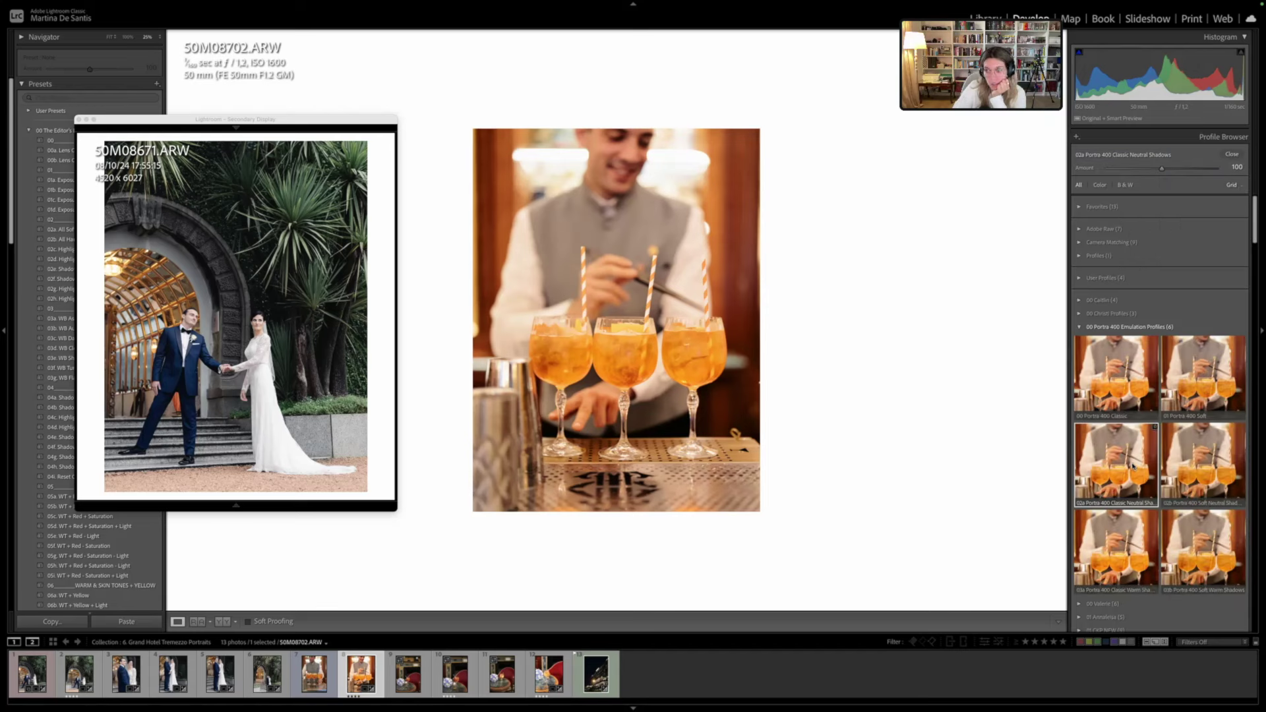
pyautogui.click(1122, 375)
pyautogui.click(1232, 154)
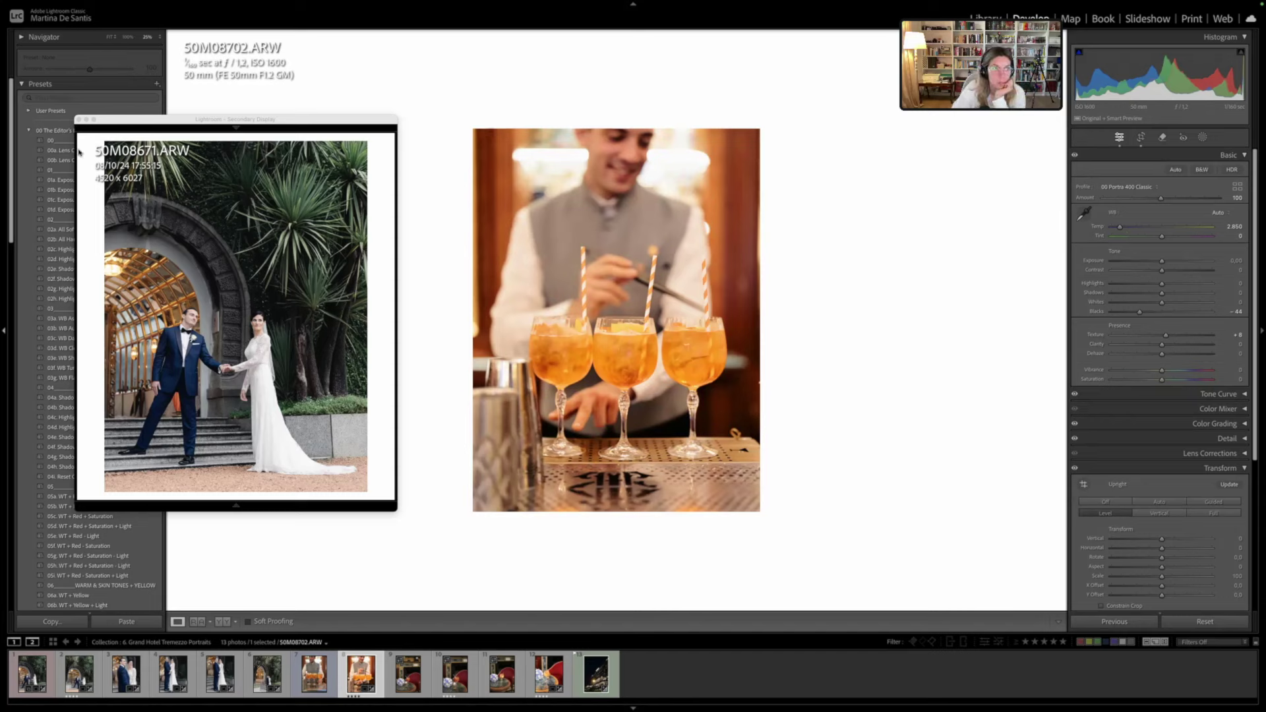
pyautogui.click(78, 120)
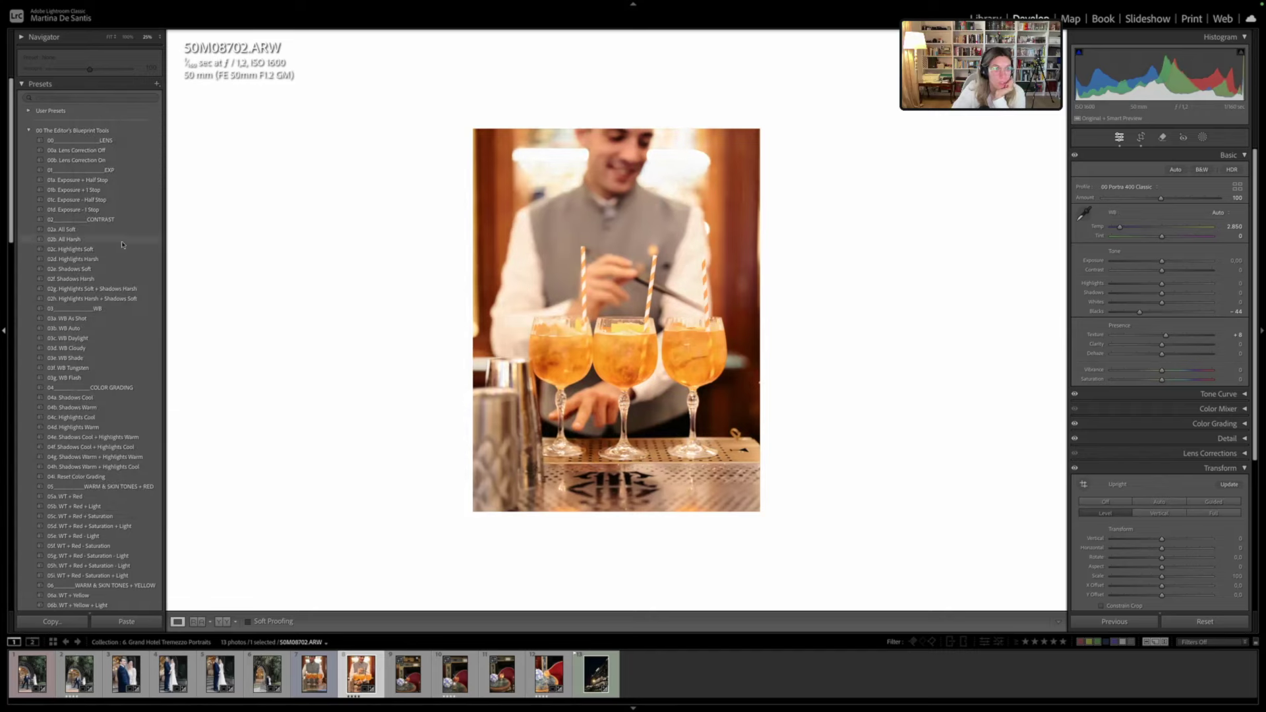
# Apply the 02g Highlights Soft + Shadows Harsh preset and eyedropper a custom white balance of 2,200
pyautogui.click(116, 290)
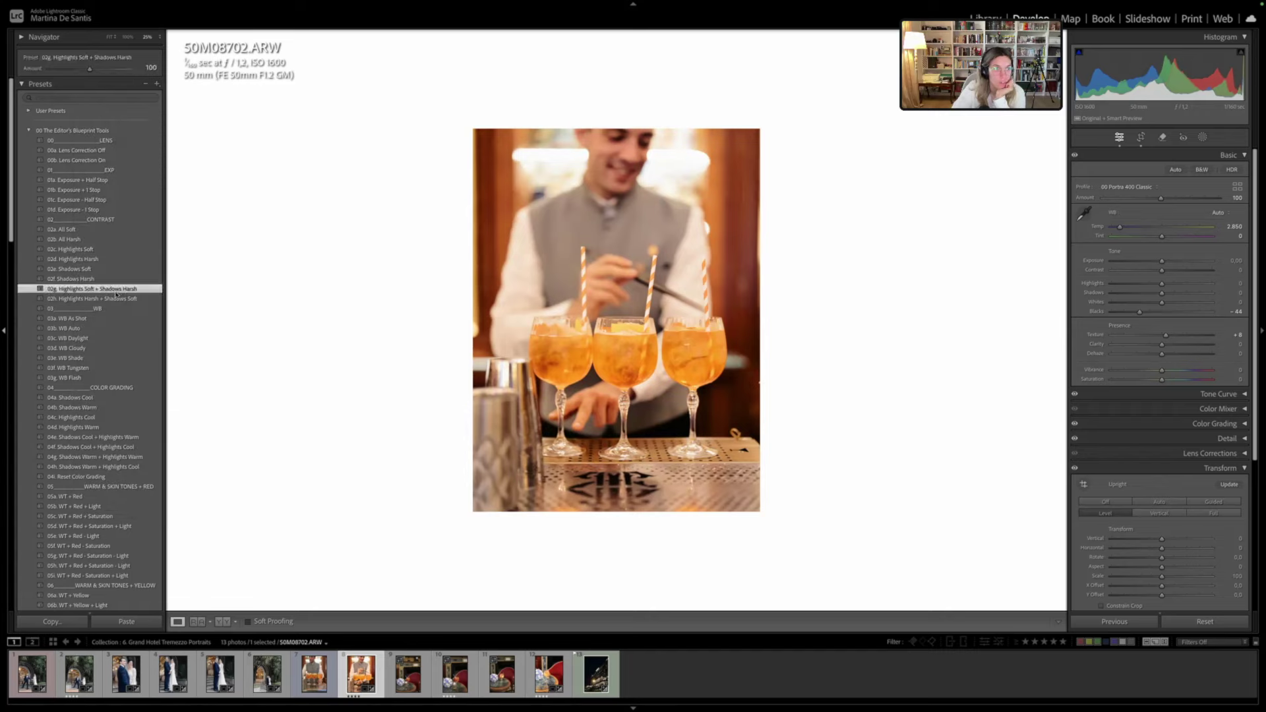
pyautogui.click(99, 378)
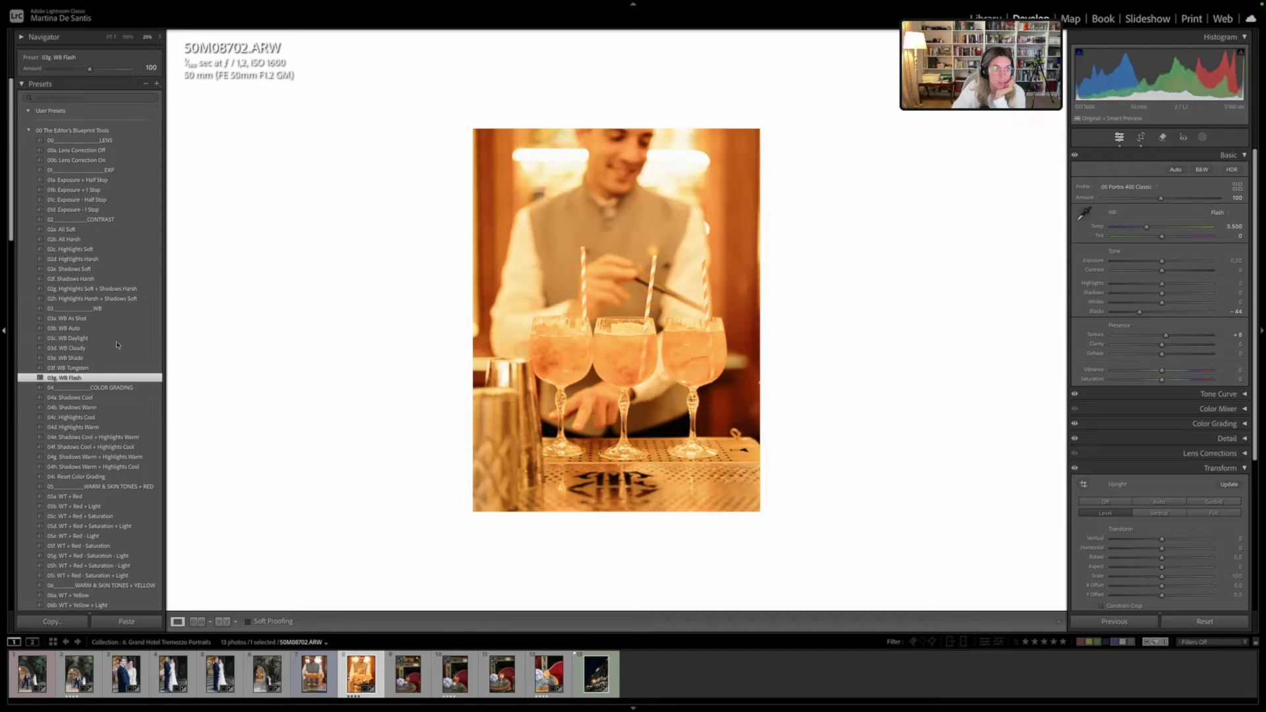
pyautogui.click(112, 328)
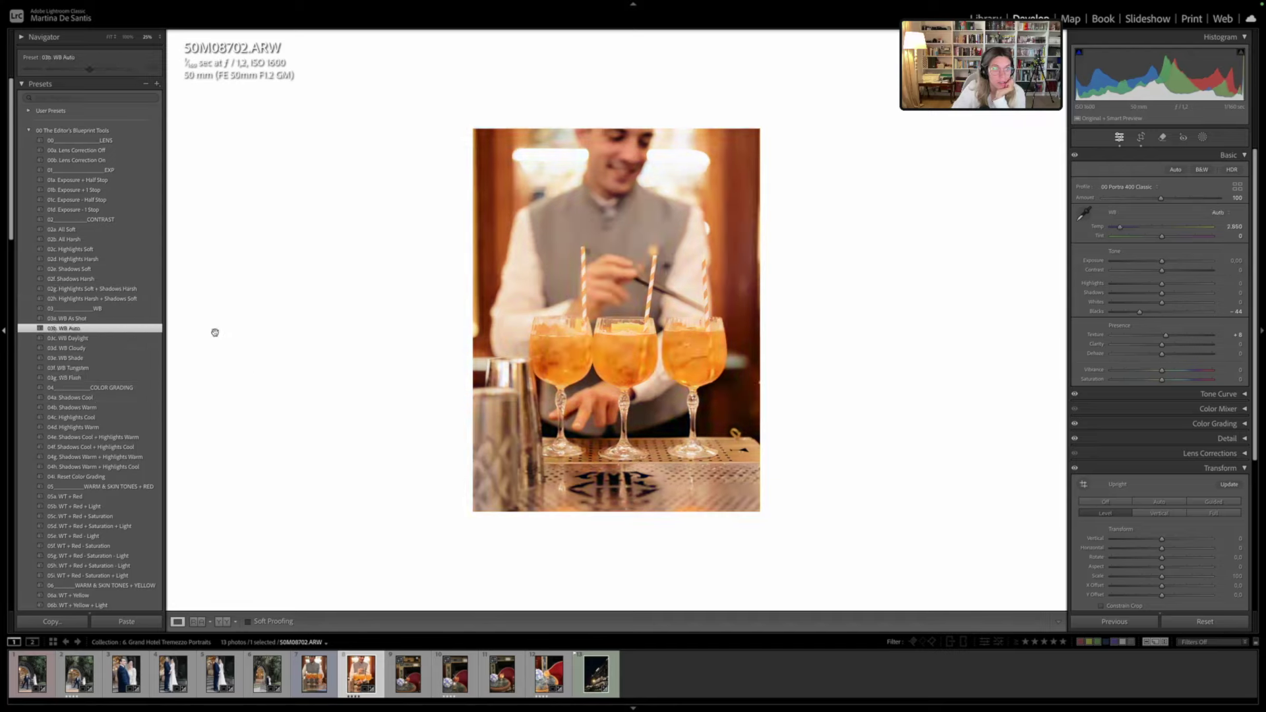
pyautogui.click(98, 370)
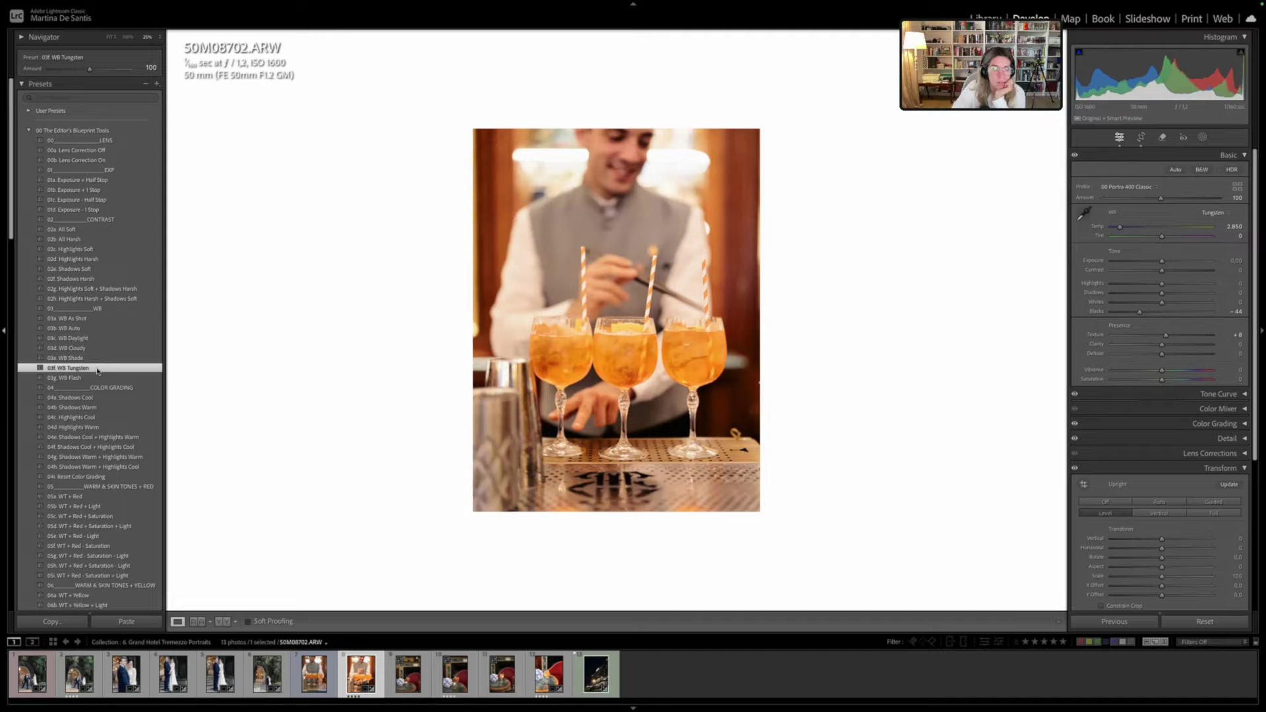
pyautogui.click(1084, 215)
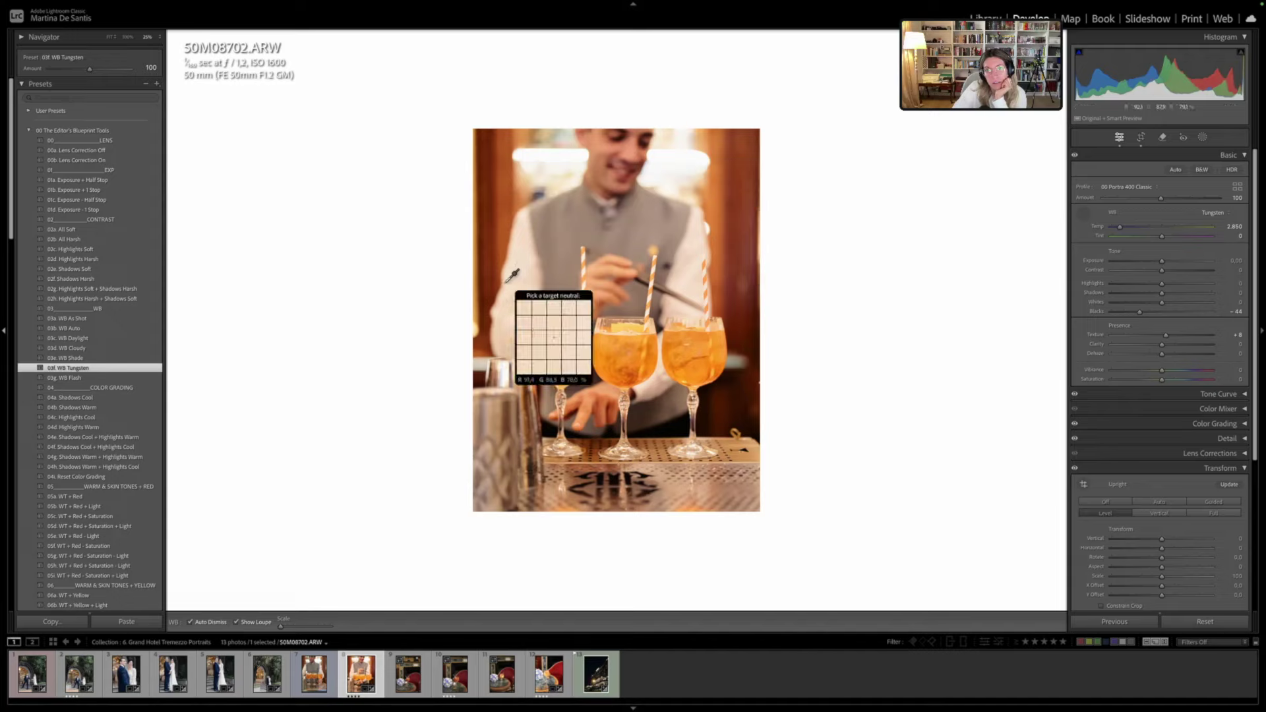
pyautogui.click(1032, 236)
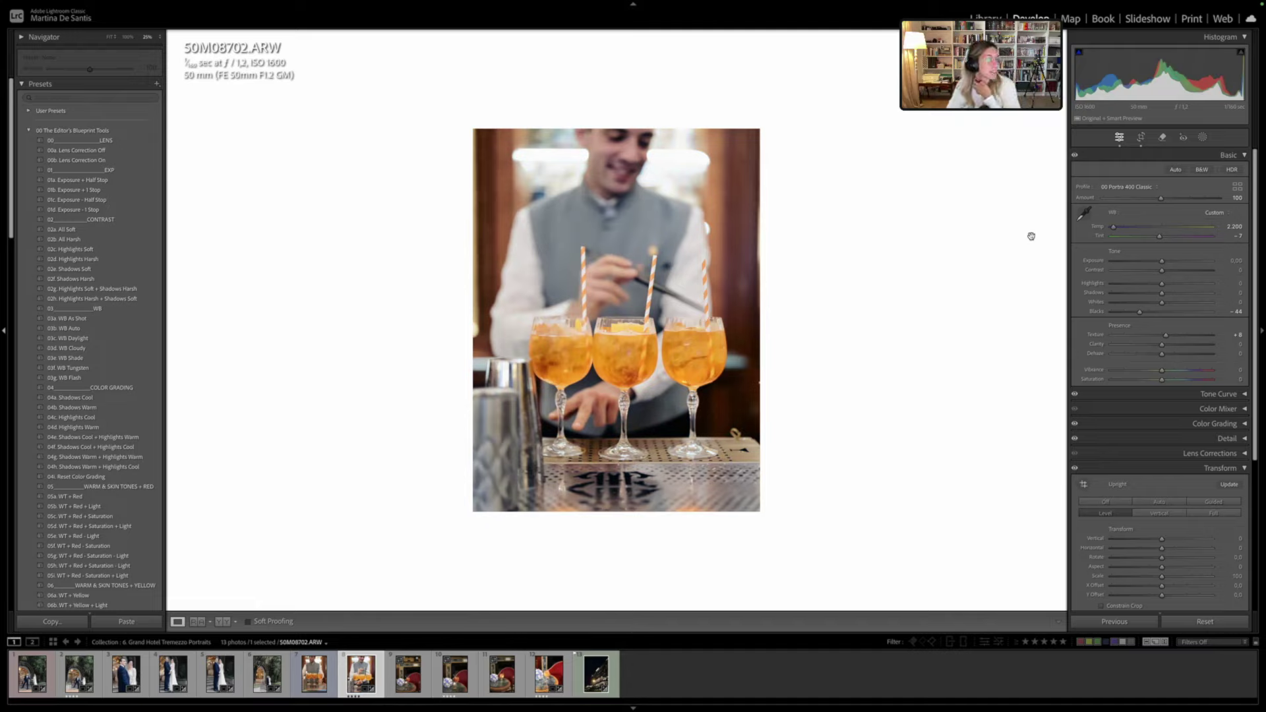
# Apply the 04e Shadows Cool + Highlights Warm preset and the 03a Portra 400 Classic Warm Shadows profile
pyautogui.click(127, 438)
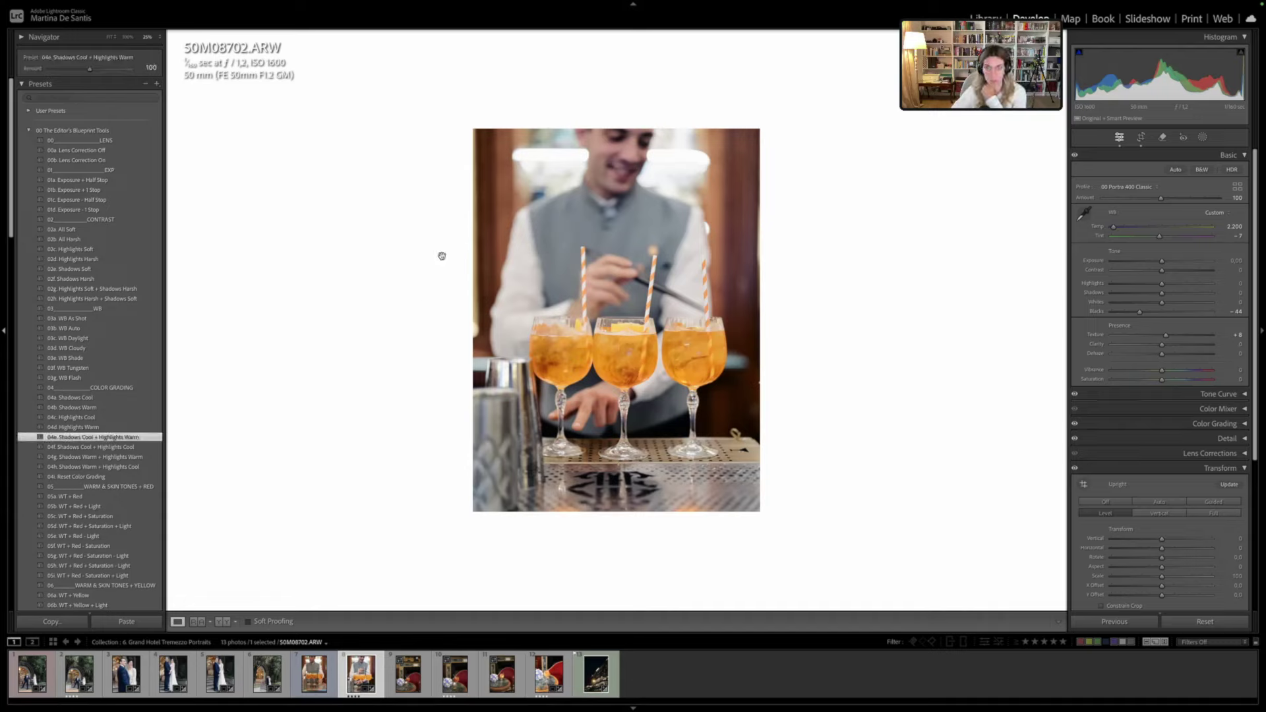
pyautogui.click(1236, 188)
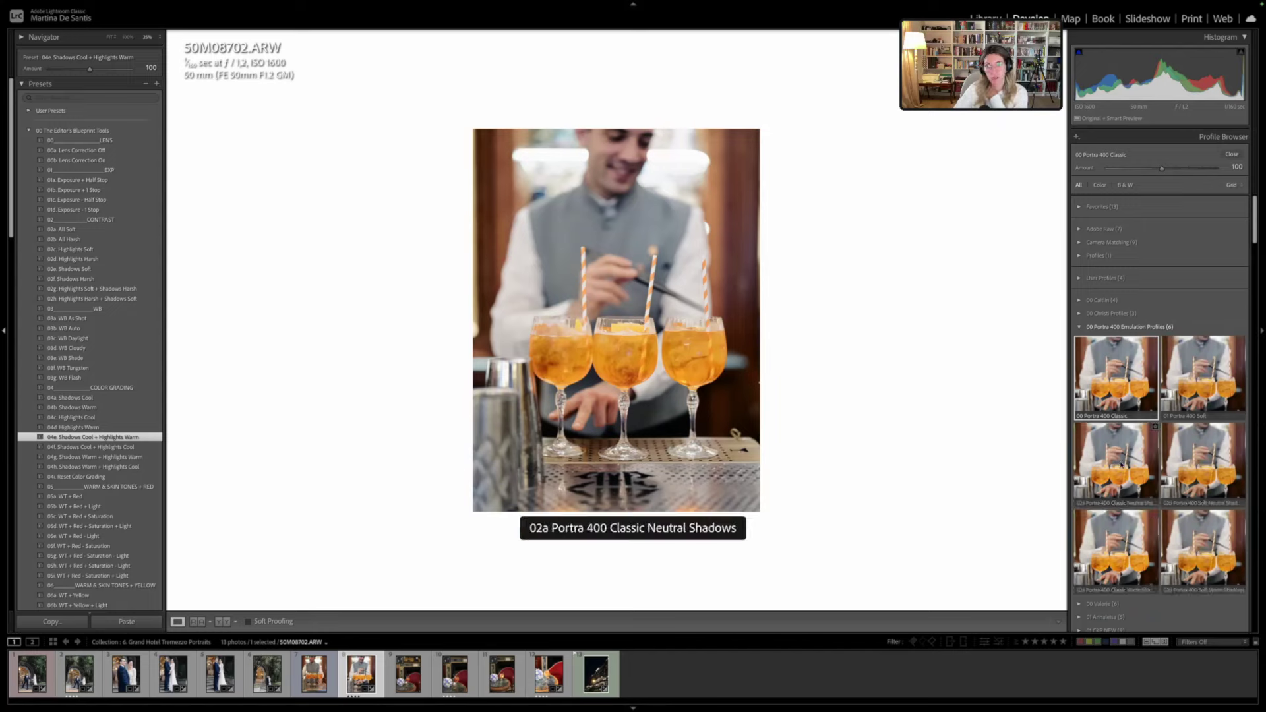
pyautogui.click(1117, 583)
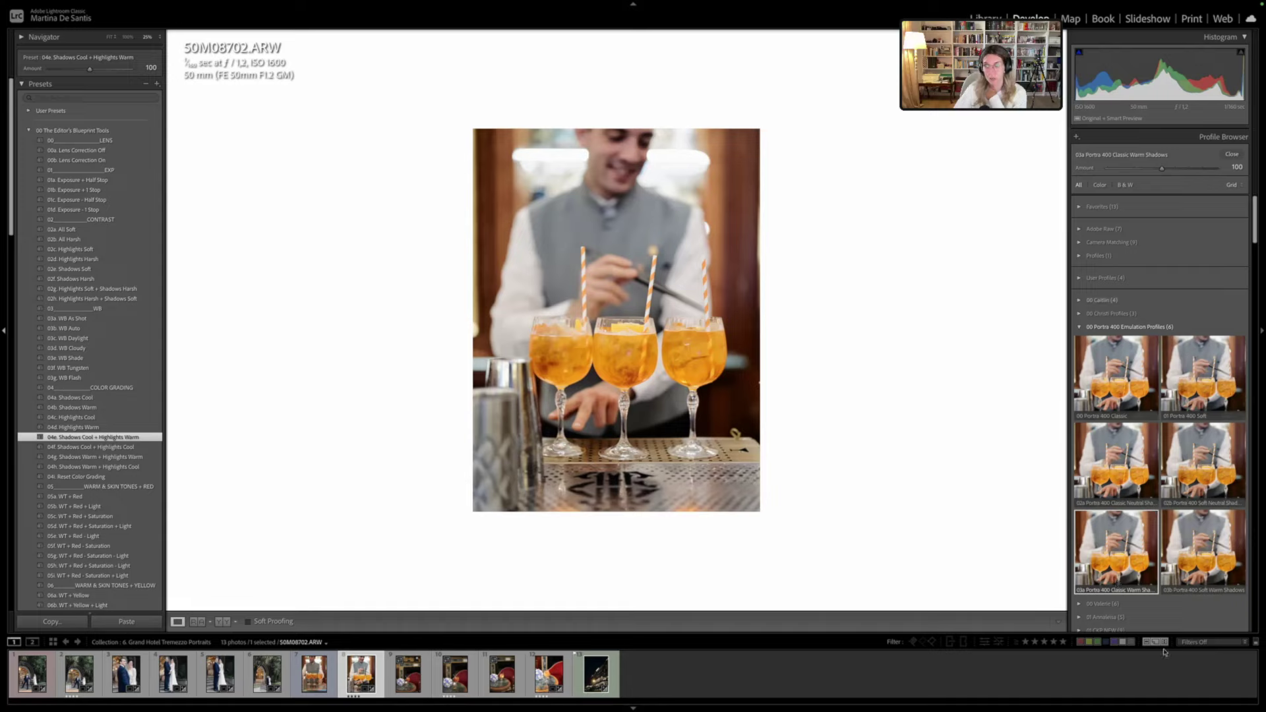
pyautogui.click(1203, 551)
pyautogui.click(1119, 559)
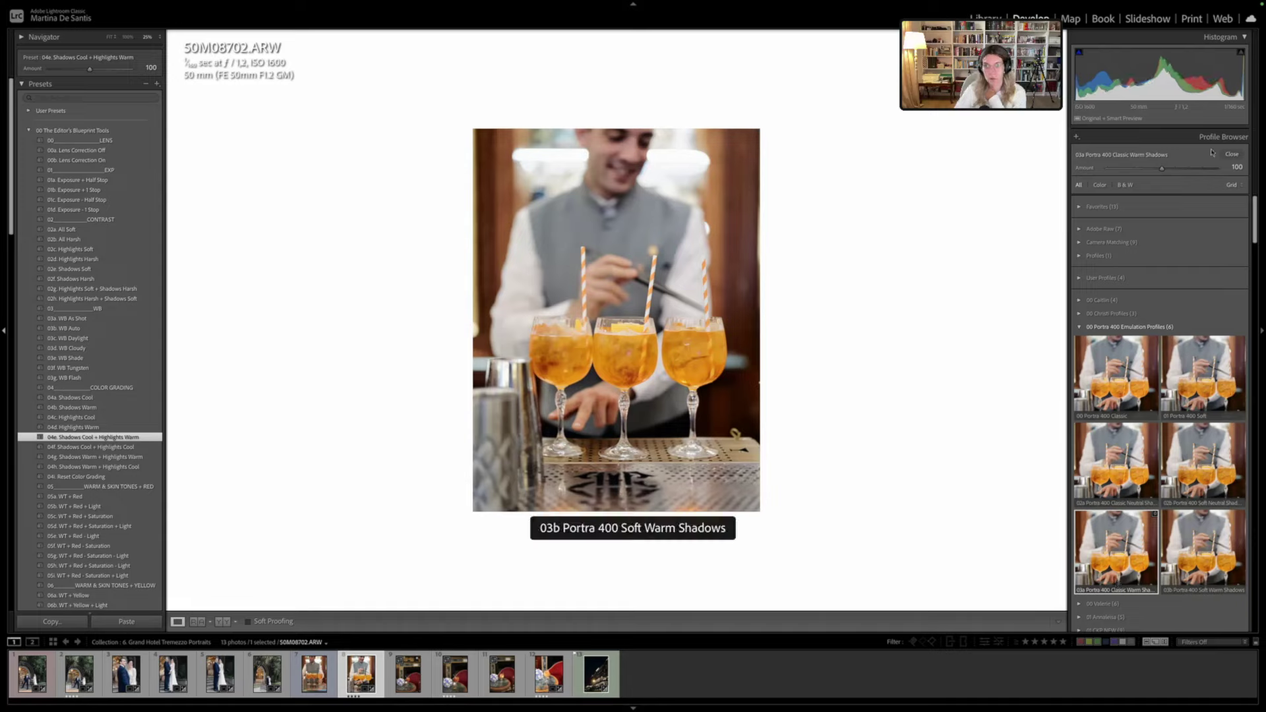
pyautogui.click(1231, 153)
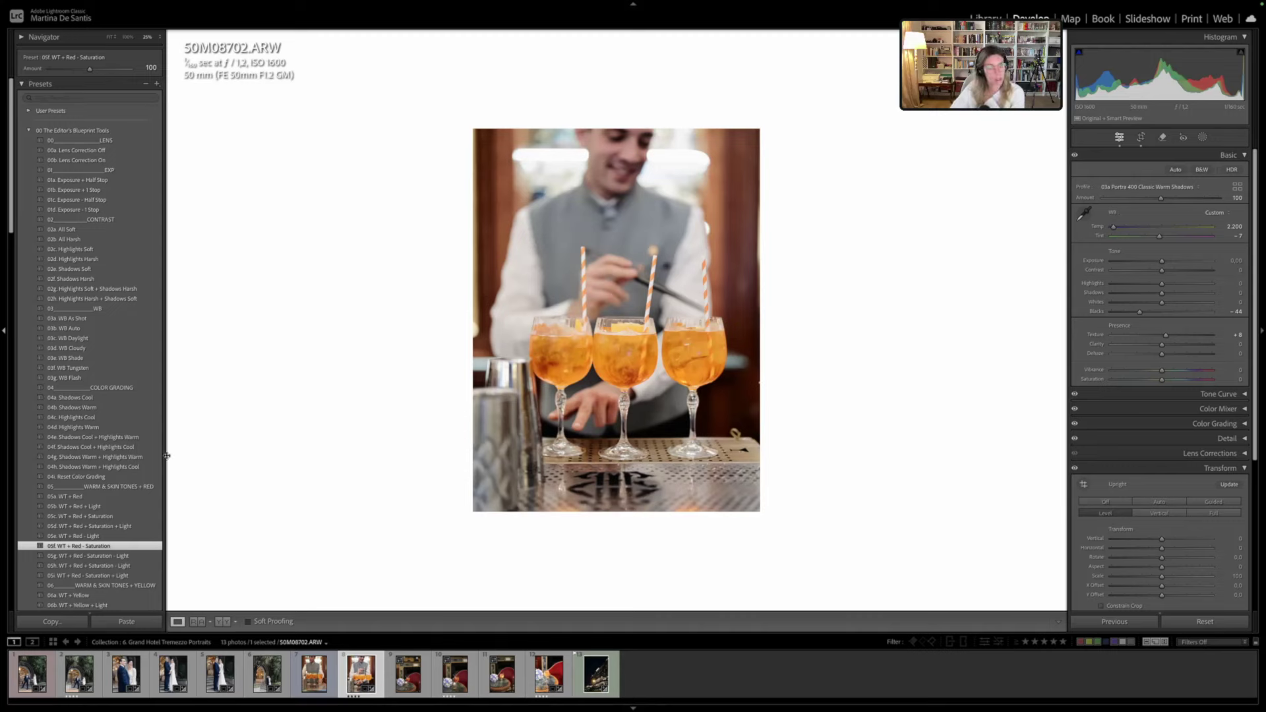
# Add the 08b Medium Format Grain On preset
pyautogui.scroll(-4, 144, 480)
pyautogui.scroll(-6, 144, 481)
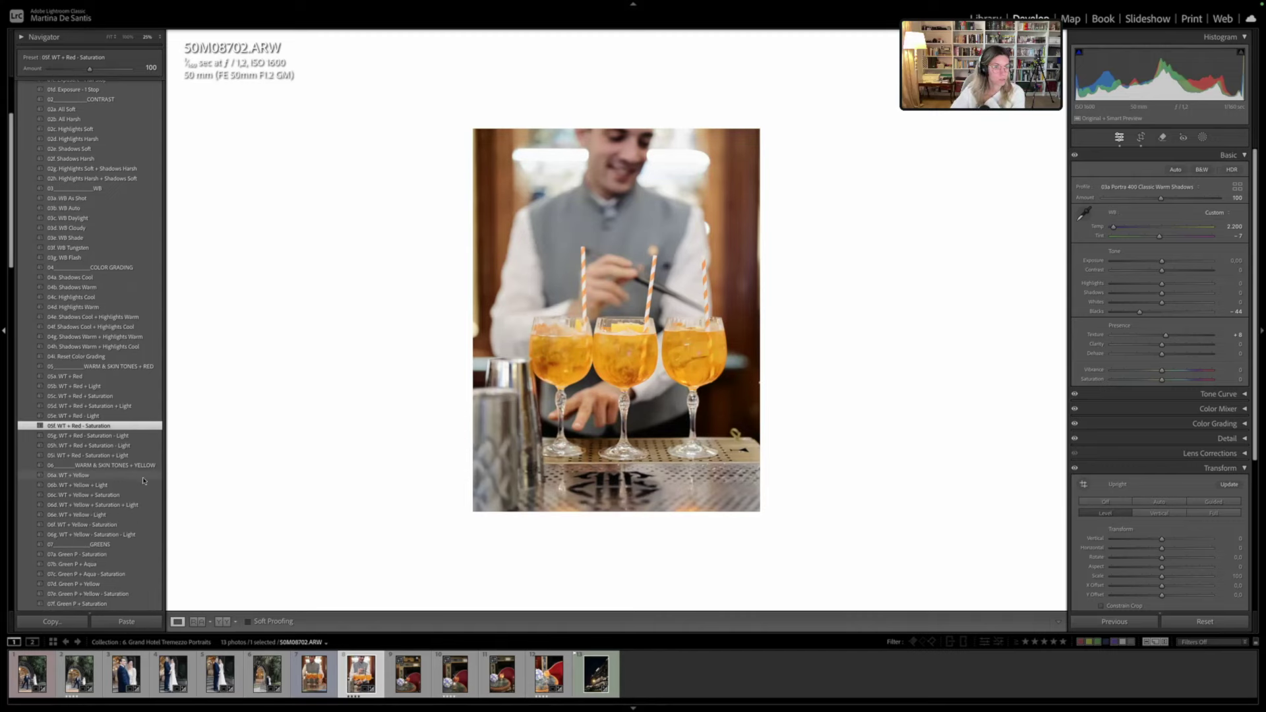
pyautogui.click(128, 480)
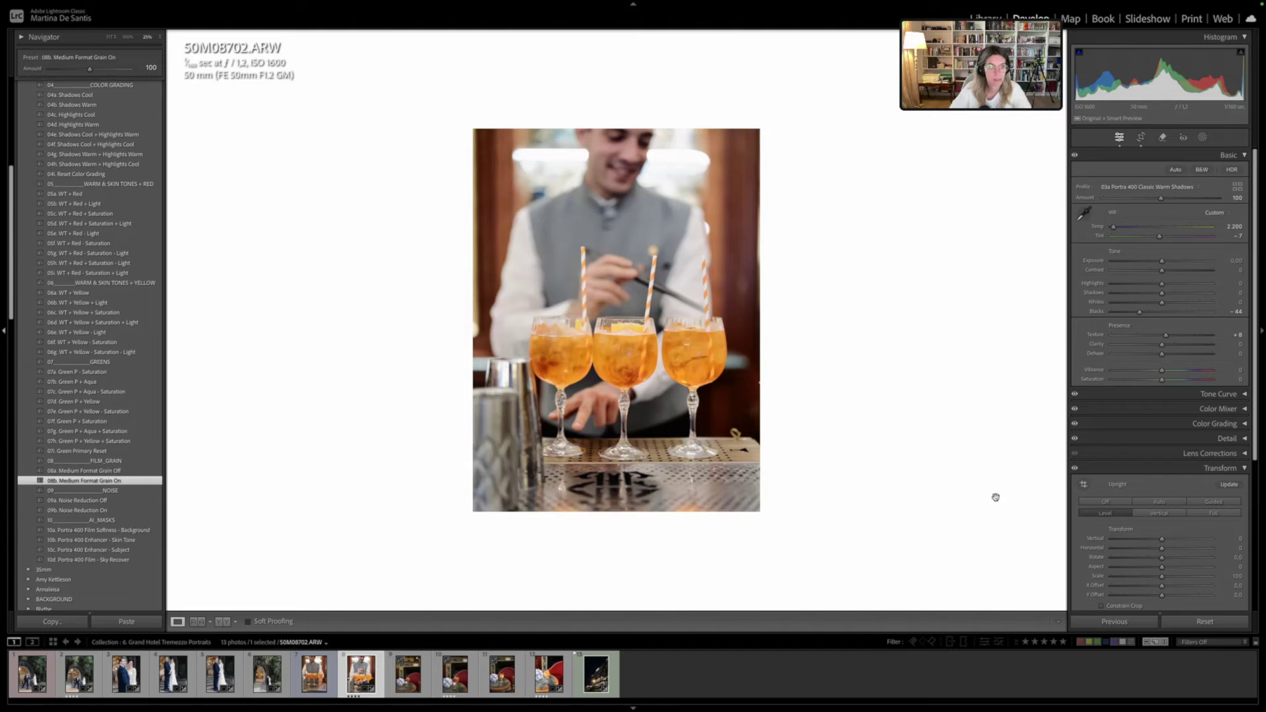
# Commit the bartender photo's crop as is and switch to the bouquet photo 50M08708
pyautogui.press('r')
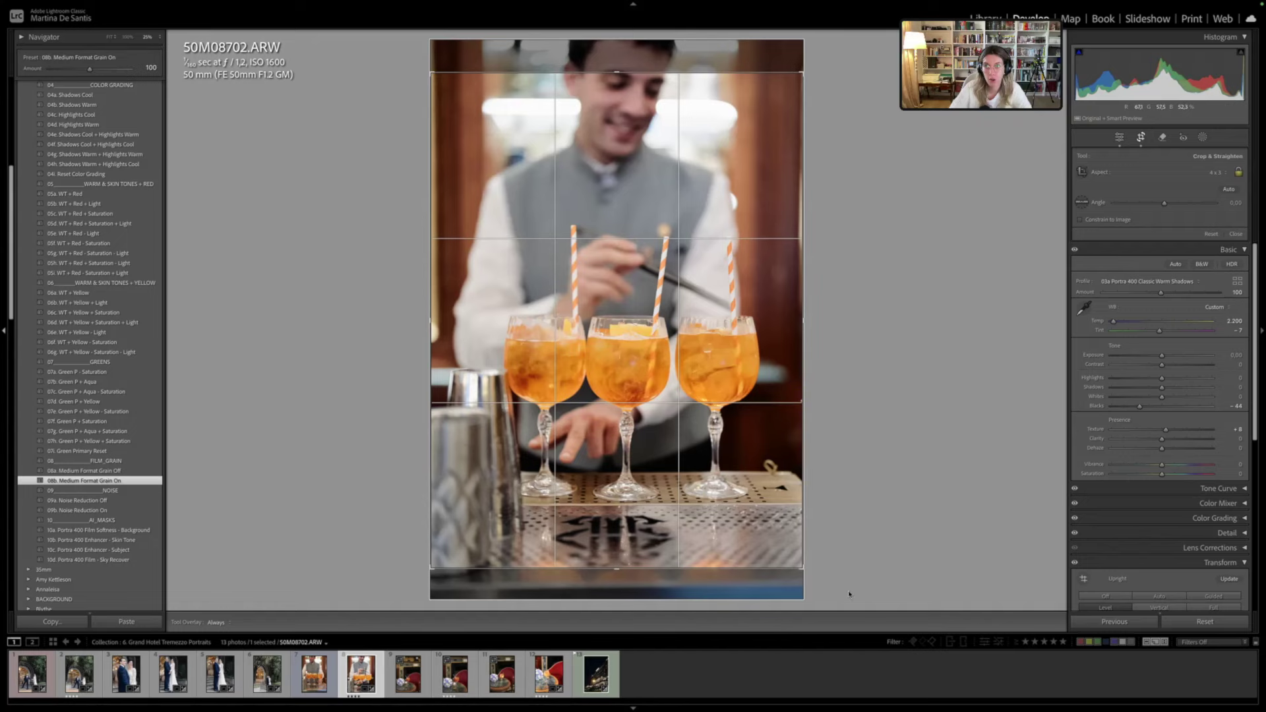
pyautogui.press('Return')
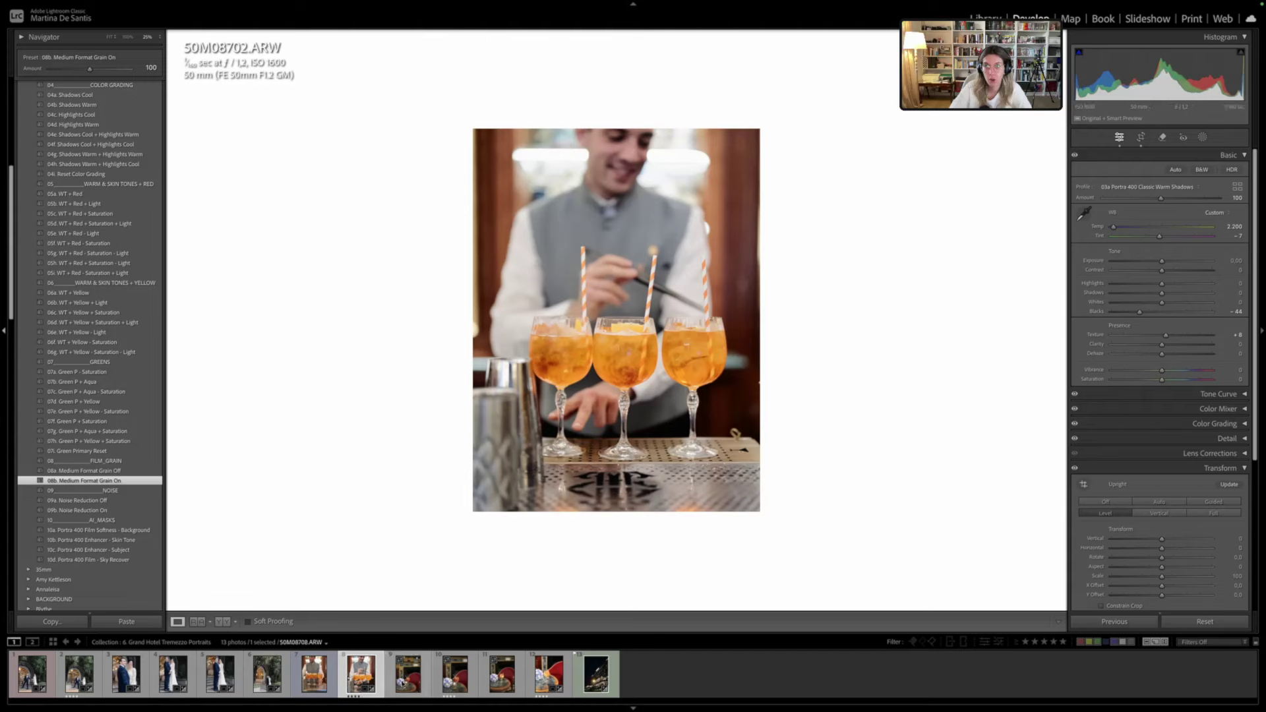
pyautogui.click(410, 674)
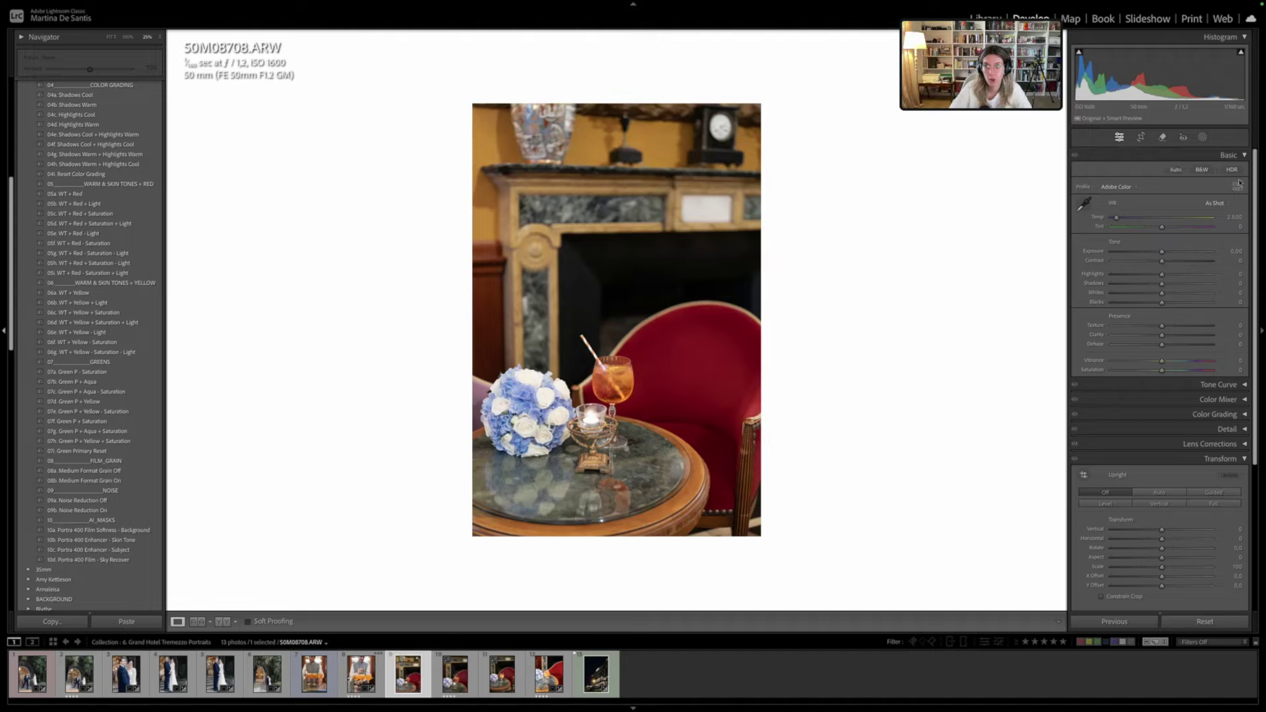
# Open 50M08714 and neutralise its white balance by sampling a neutral spot with the eyedropper
pyautogui.click(549, 673)
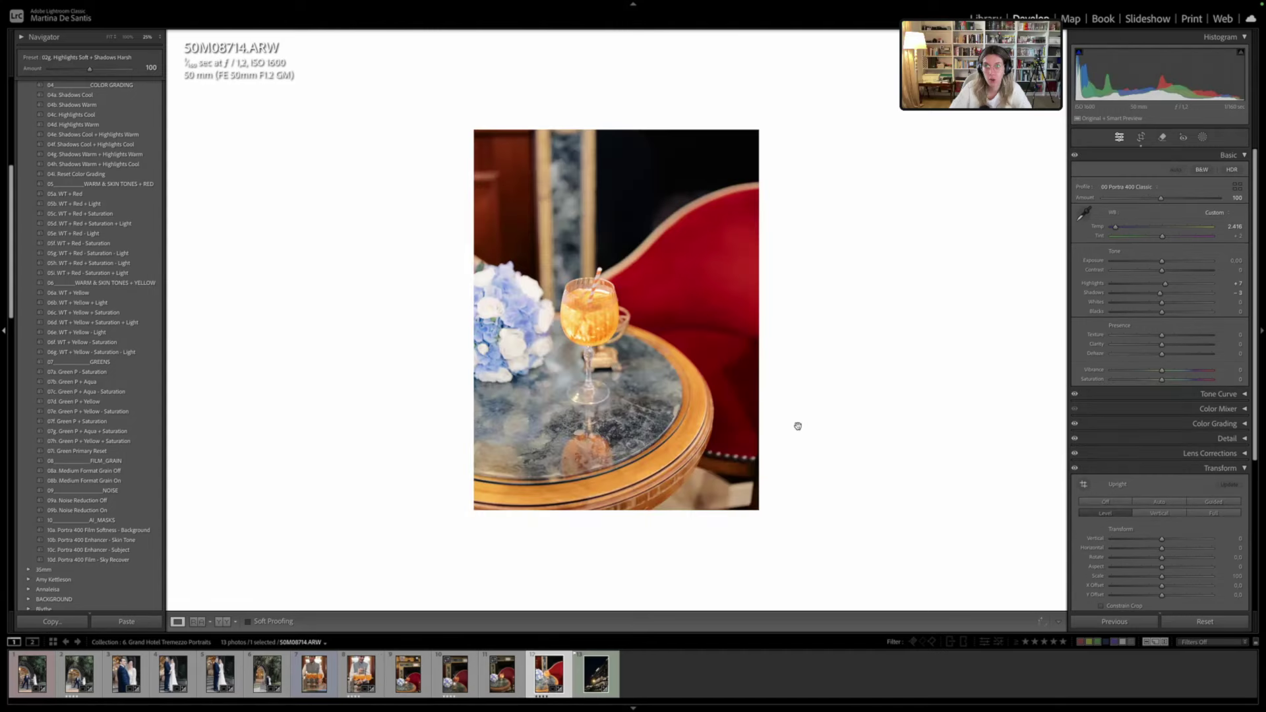
pyautogui.click(1083, 213)
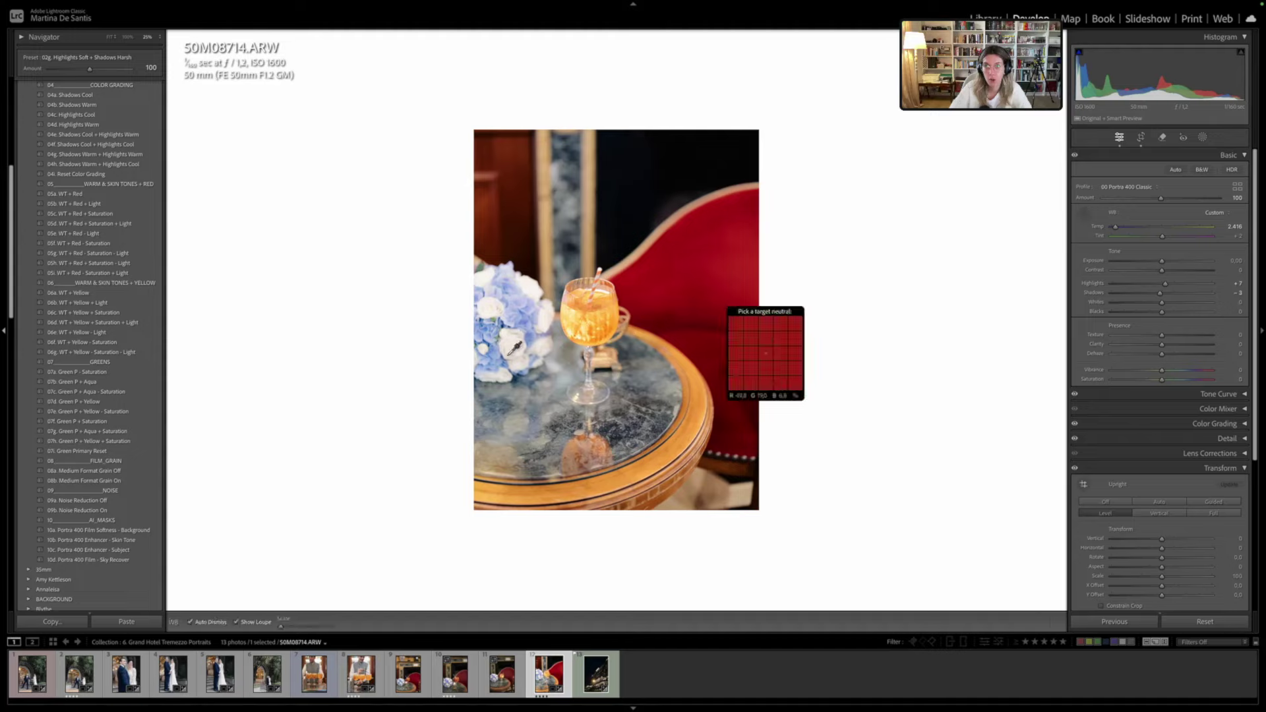
pyautogui.click(513, 350)
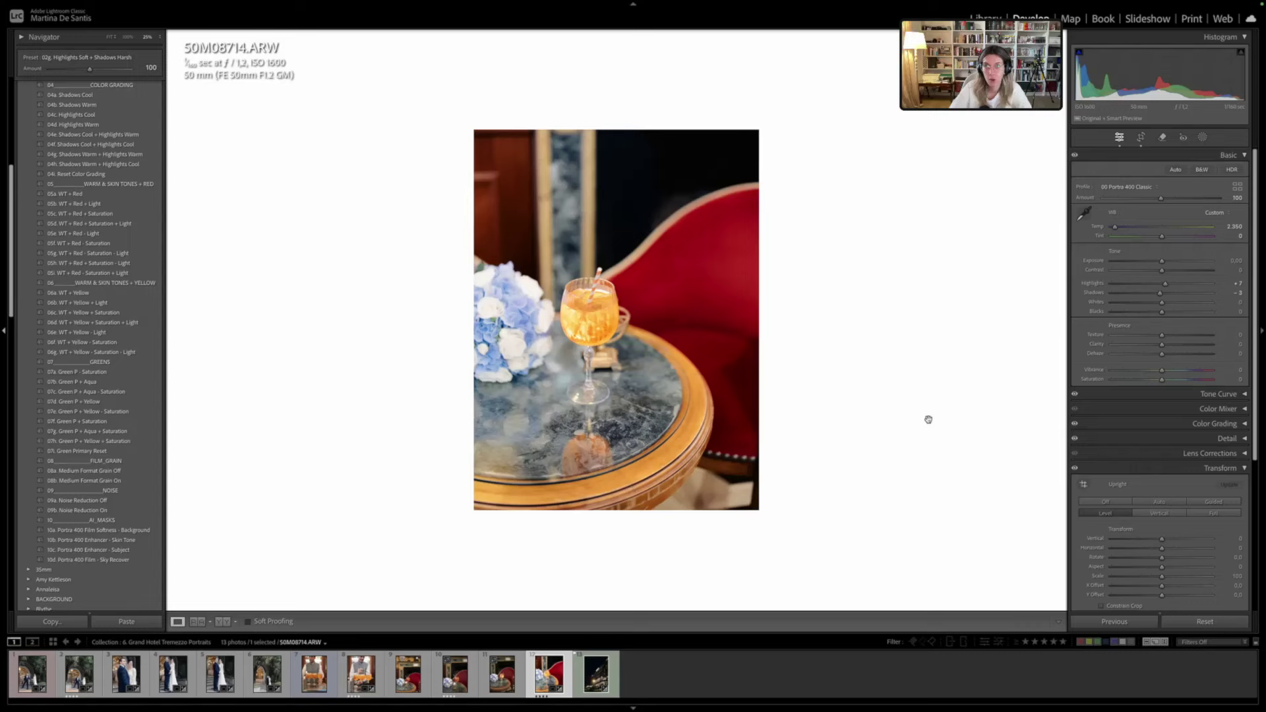
# Nudge the left edge of 50M08714's 4 x 5 crop slightly inward and commit it
pyautogui.press('r')
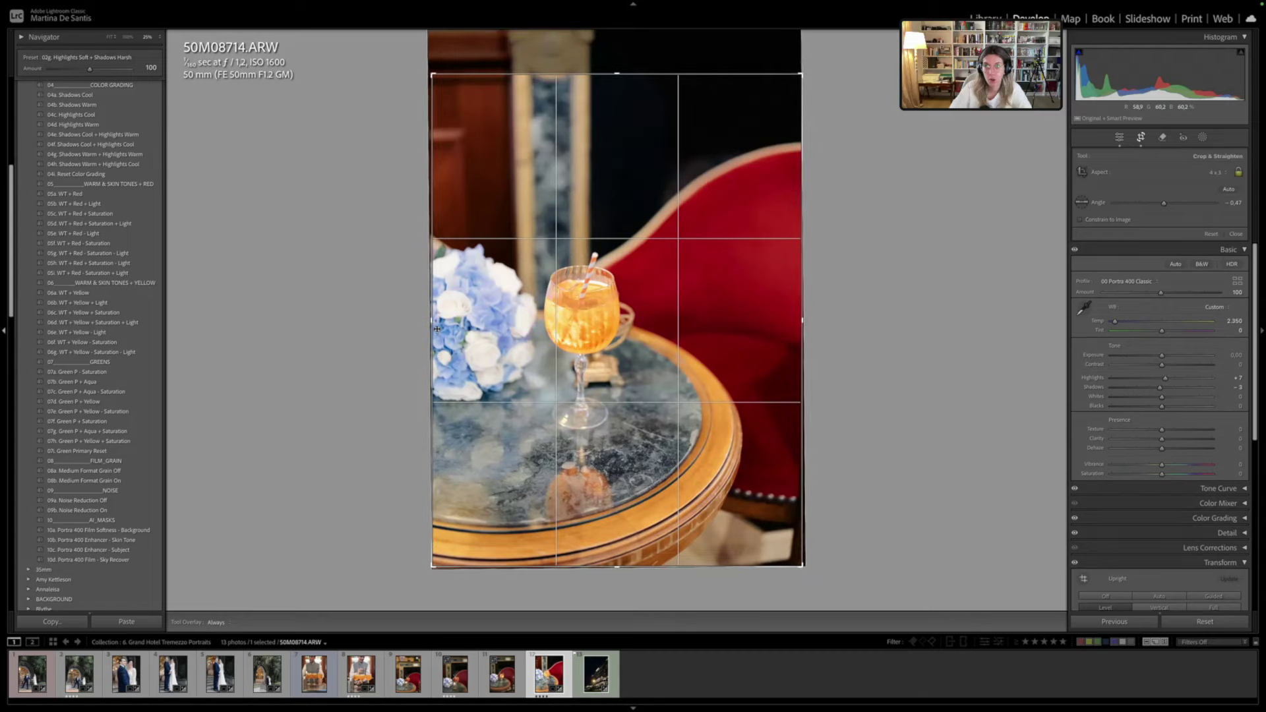
pyautogui.moveTo(436, 328); pyautogui.dragTo(438, 329)
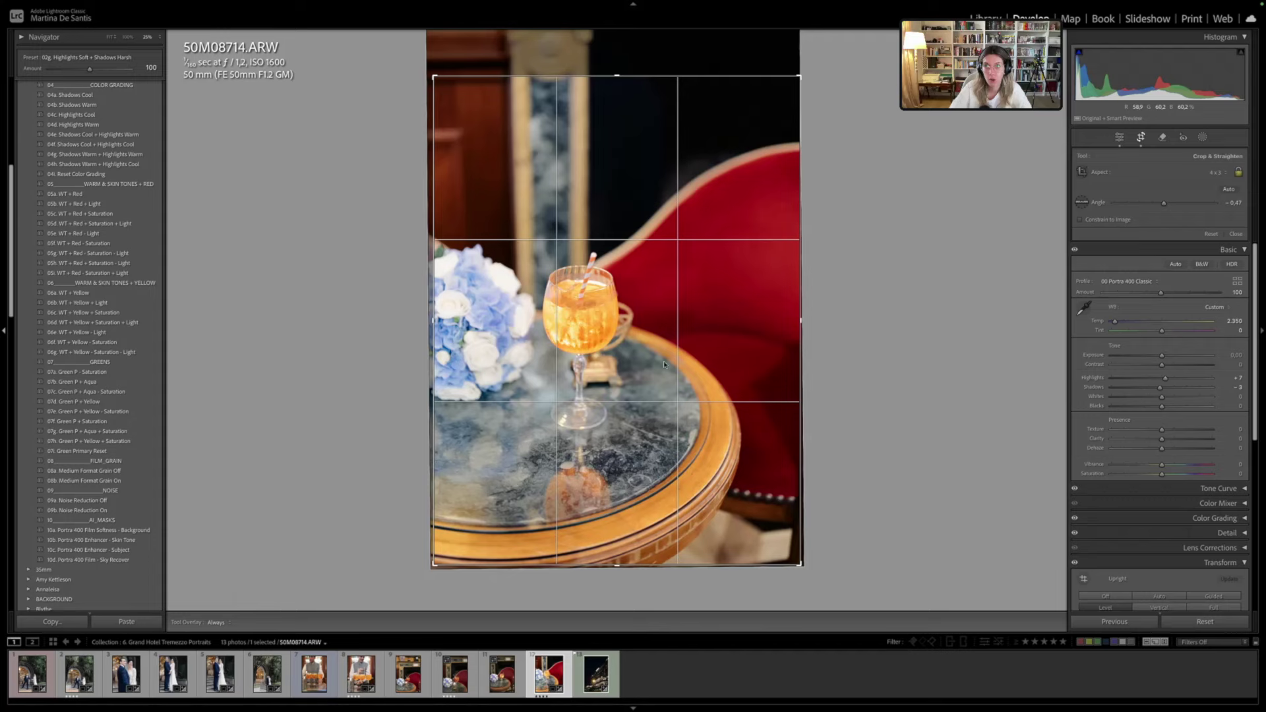
pyautogui.press('Return')
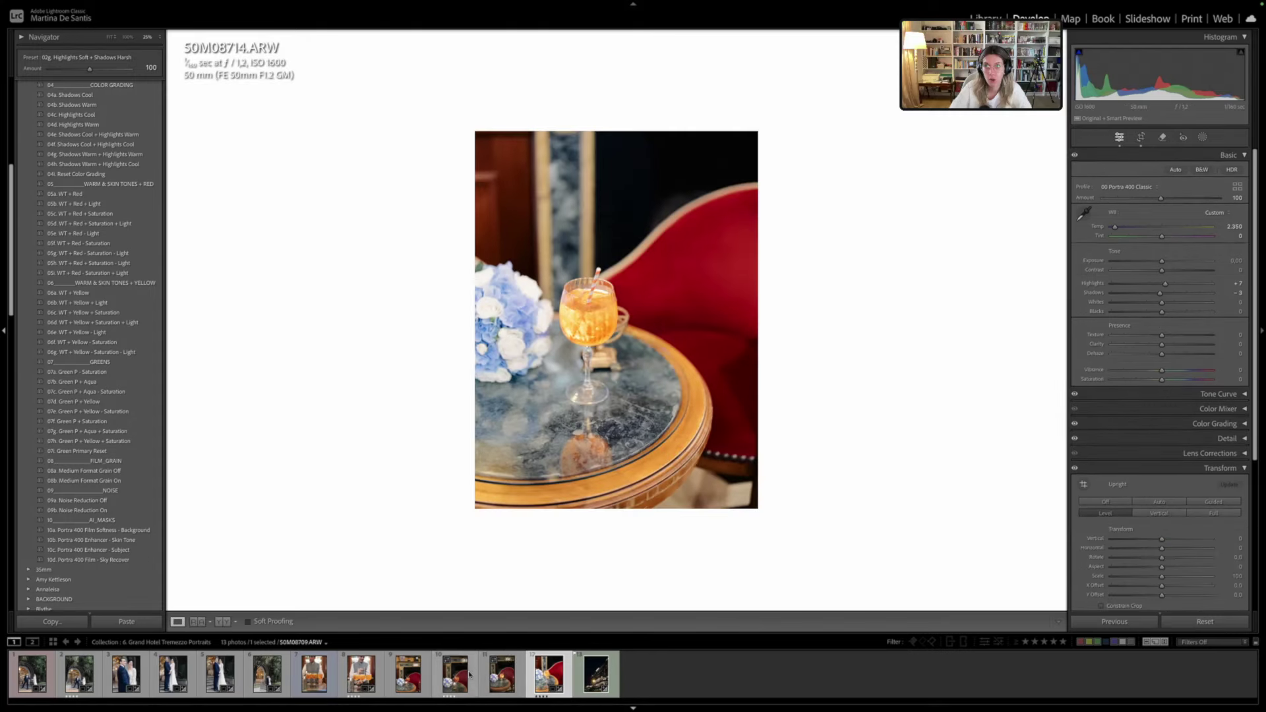
# Synchronize 50M08714's crop and edits onto all four cocktail-table photos, then step to the next one
pyautogui.keyDown('shift'); pyautogui.click(416, 675); pyautogui.keyUp('shift')
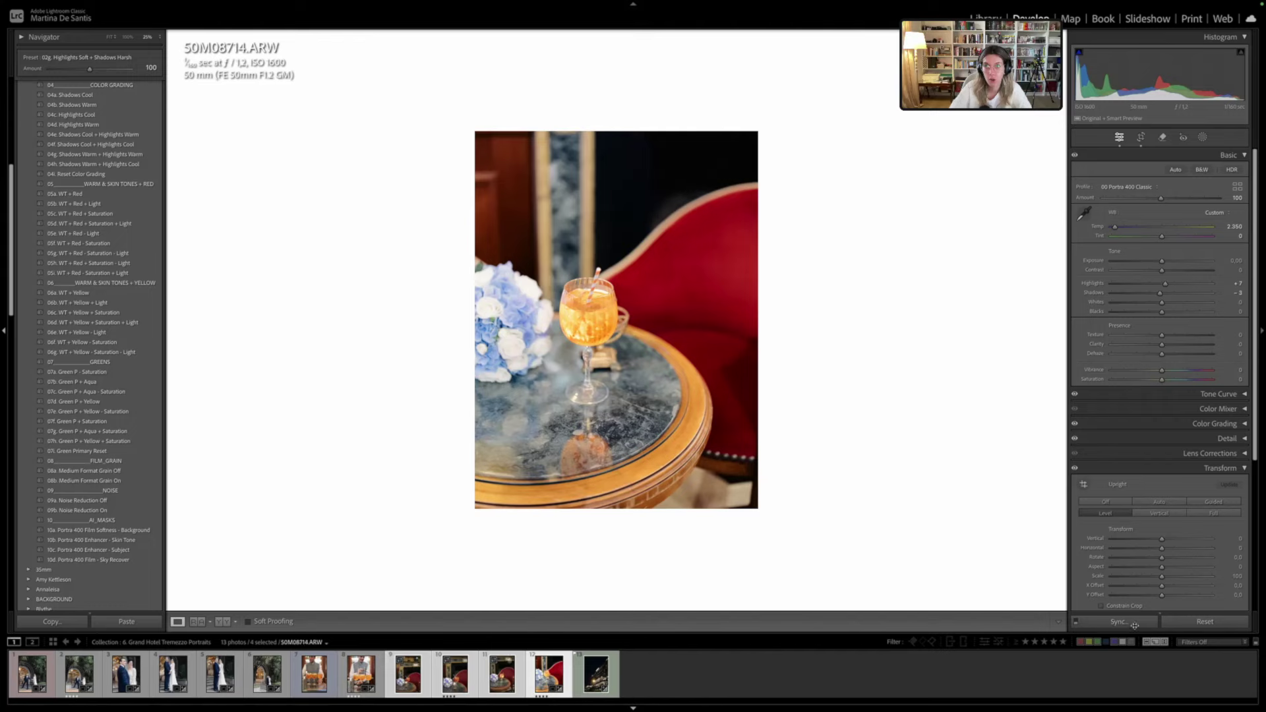
pyautogui.click(1134, 624)
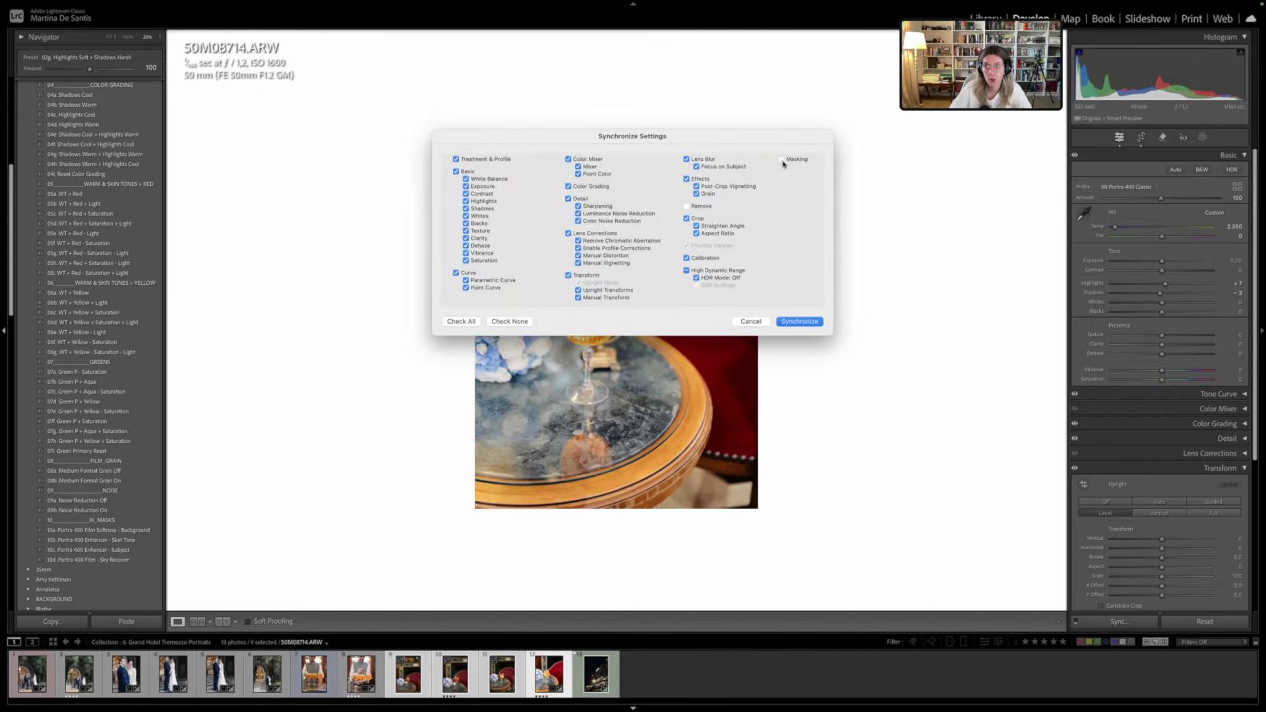
pyautogui.click(794, 323)
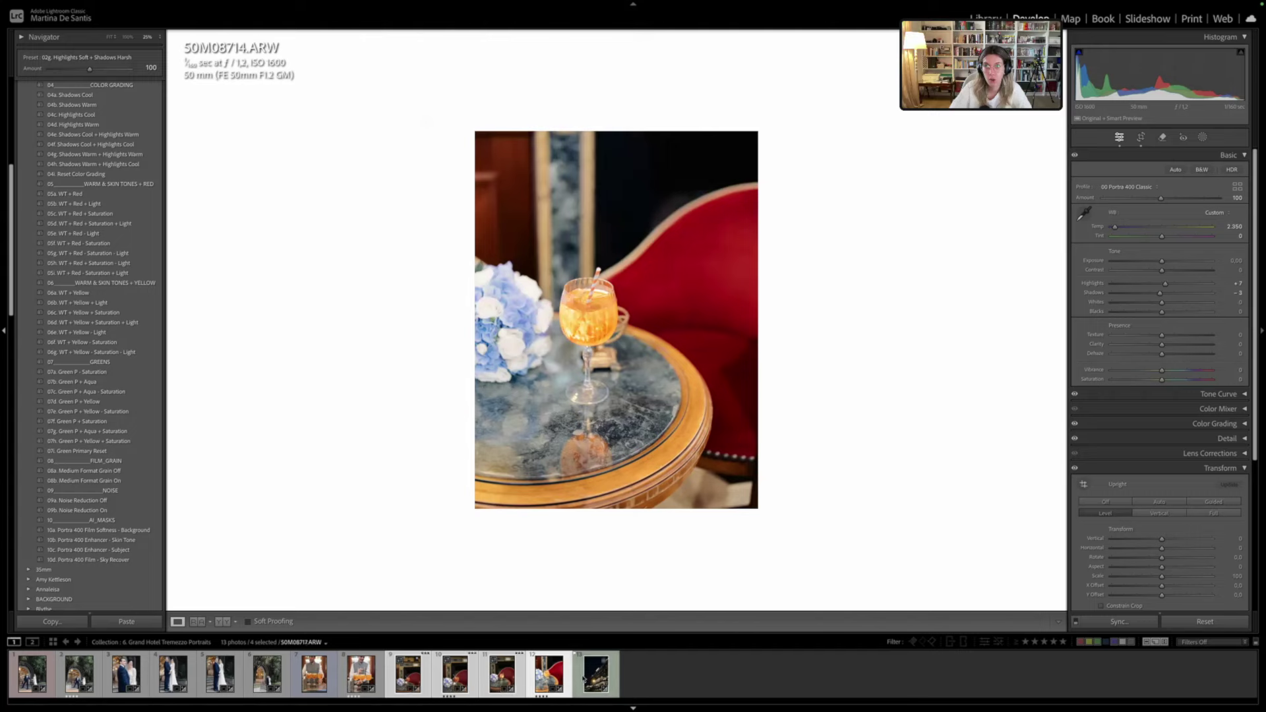
pyautogui.press('Right')
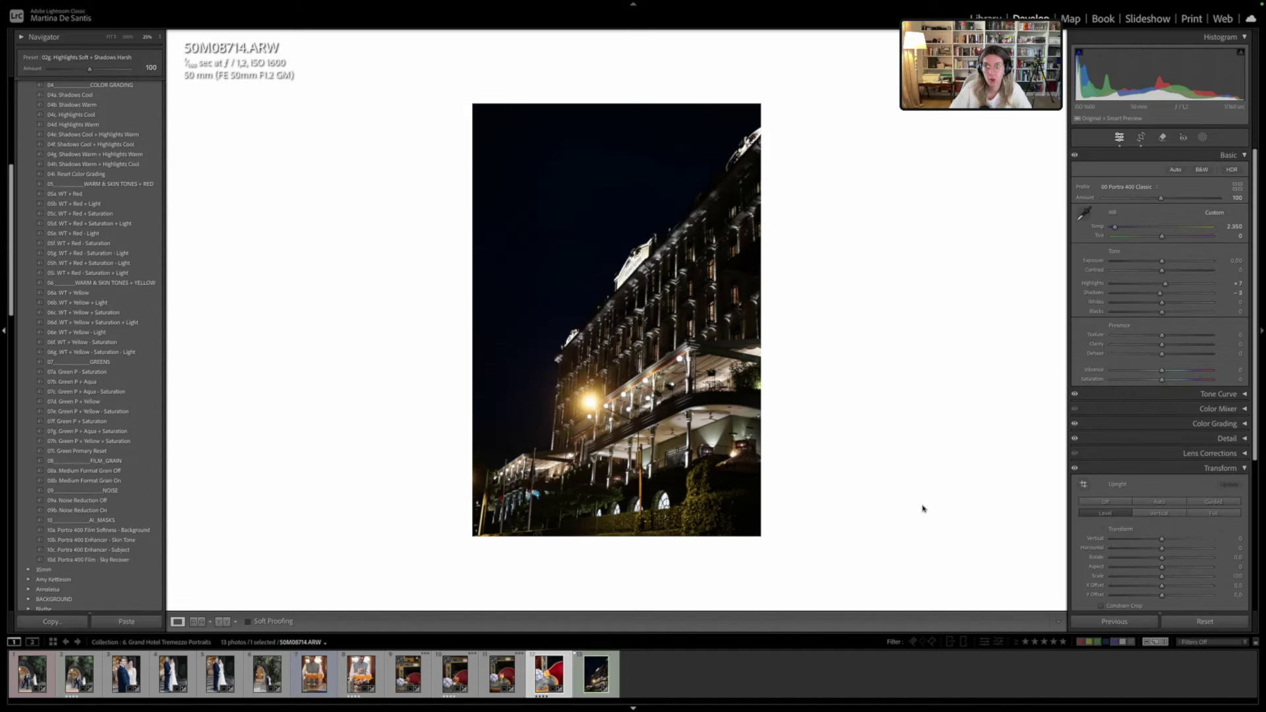
# Open 50M08708 and zoom in briefly to inspect it
pyautogui.click(402, 679)
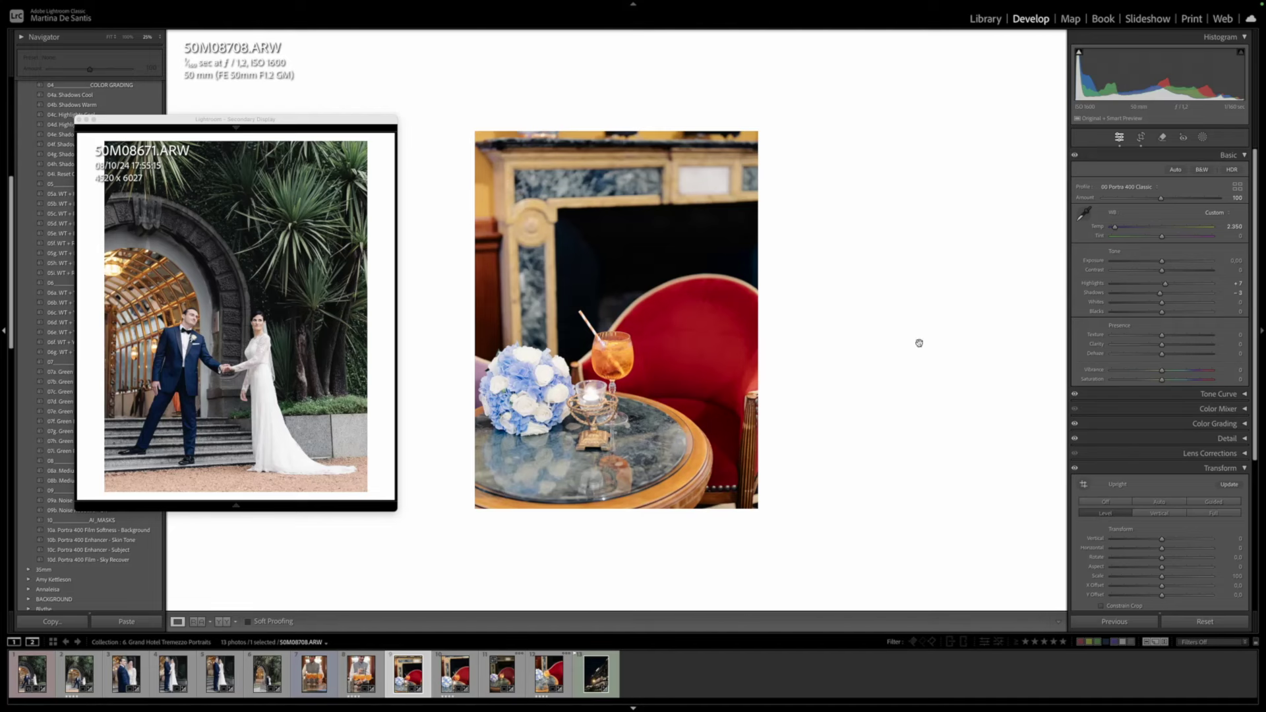
pyautogui.click(782, 239)
pyautogui.click(860, 257)
# Lock 50M08714 in the second window as reference, then return to 50M08708 in Crop
pyautogui.press('Right')
pyautogui.press('Right')
pyautogui.press('Right')
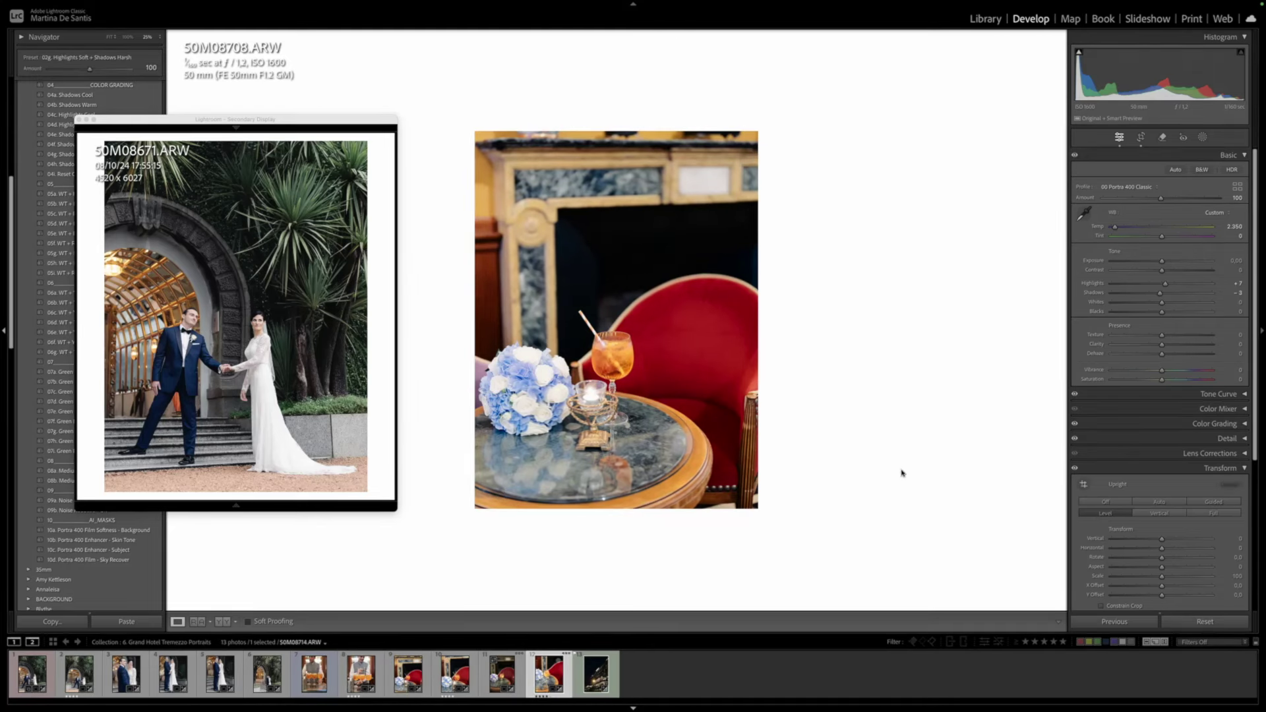
pyautogui.press('super+shift+Return')
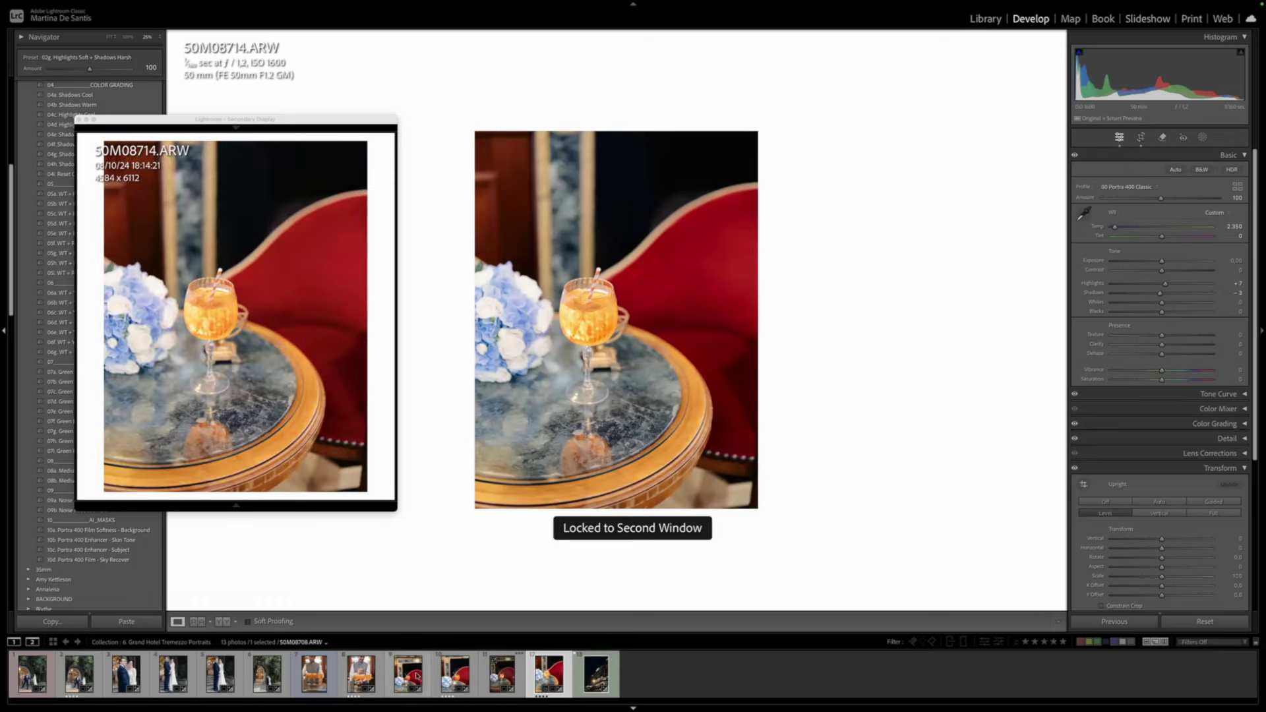
pyautogui.press('Left')
pyautogui.press('Left')
pyautogui.press('Left')
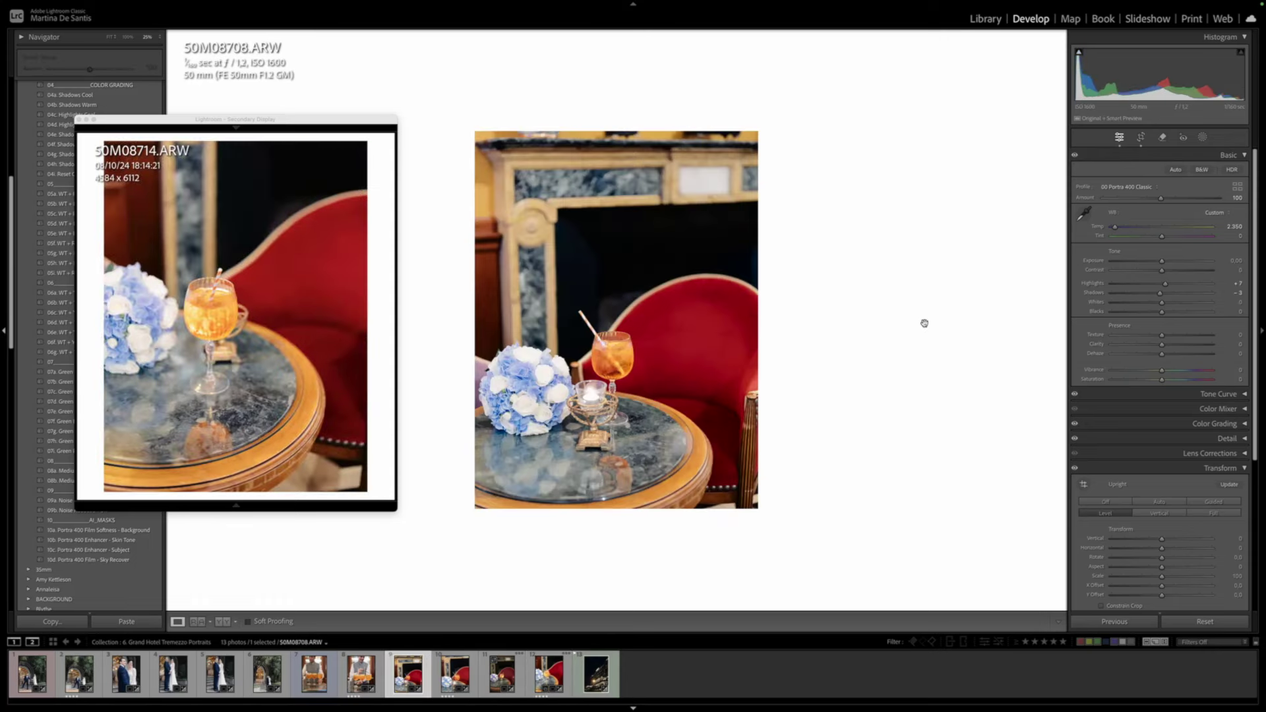
pyautogui.press('r')
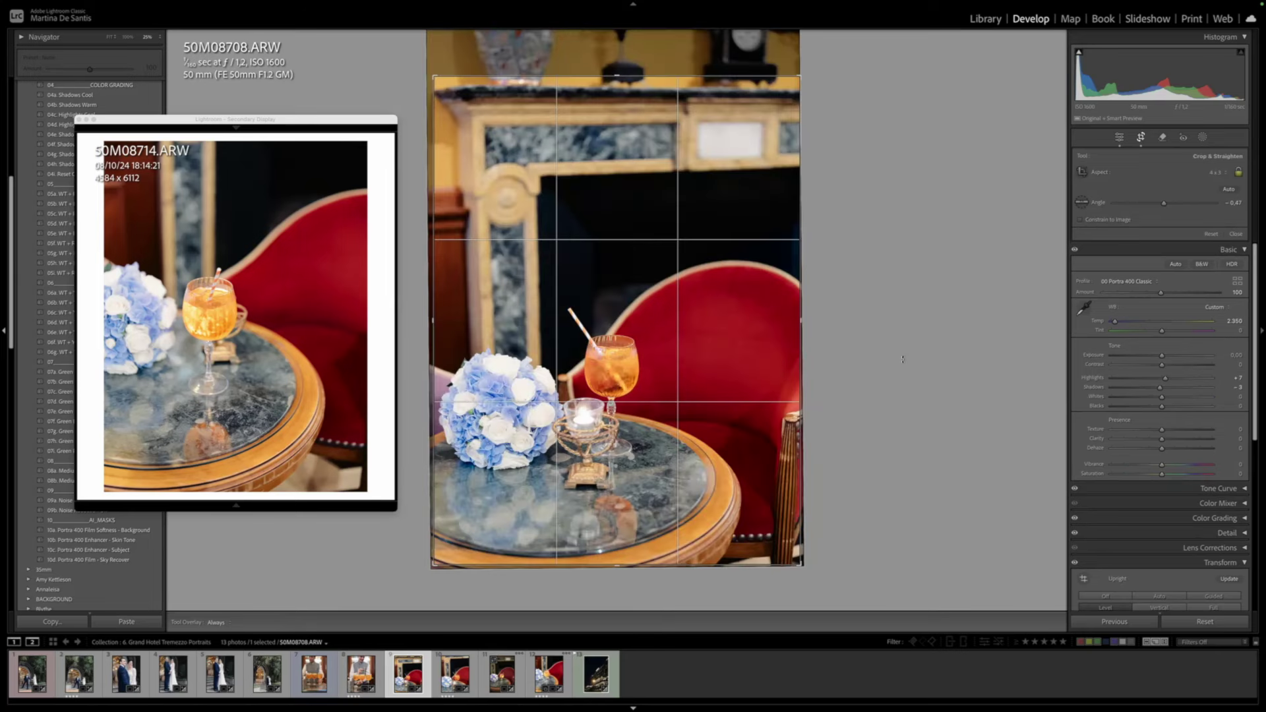
# Rotate 50M08708 level, lower the crop's top edge, apply it, and add Upright Auto
pyautogui.moveTo(902, 359); pyautogui.dragTo(899, 362)
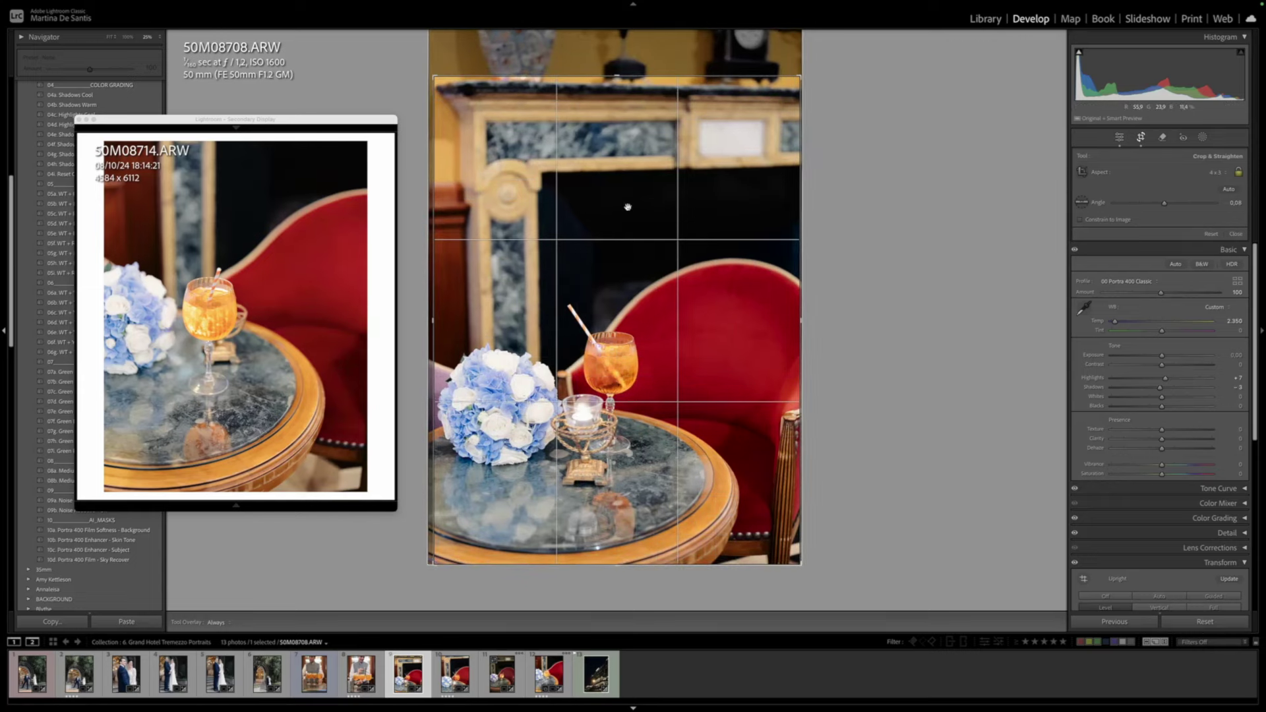
pyautogui.moveTo(628, 76); pyautogui.dragTo(626, 79)
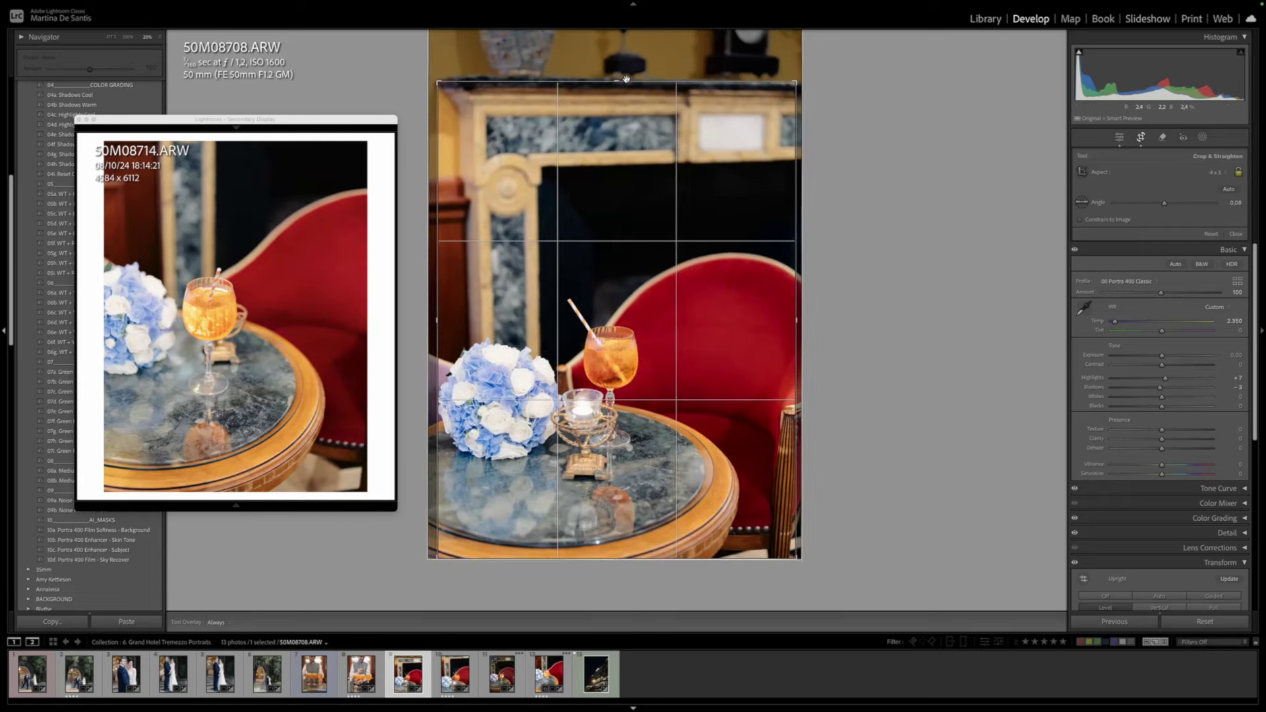
pyautogui.press('Return')
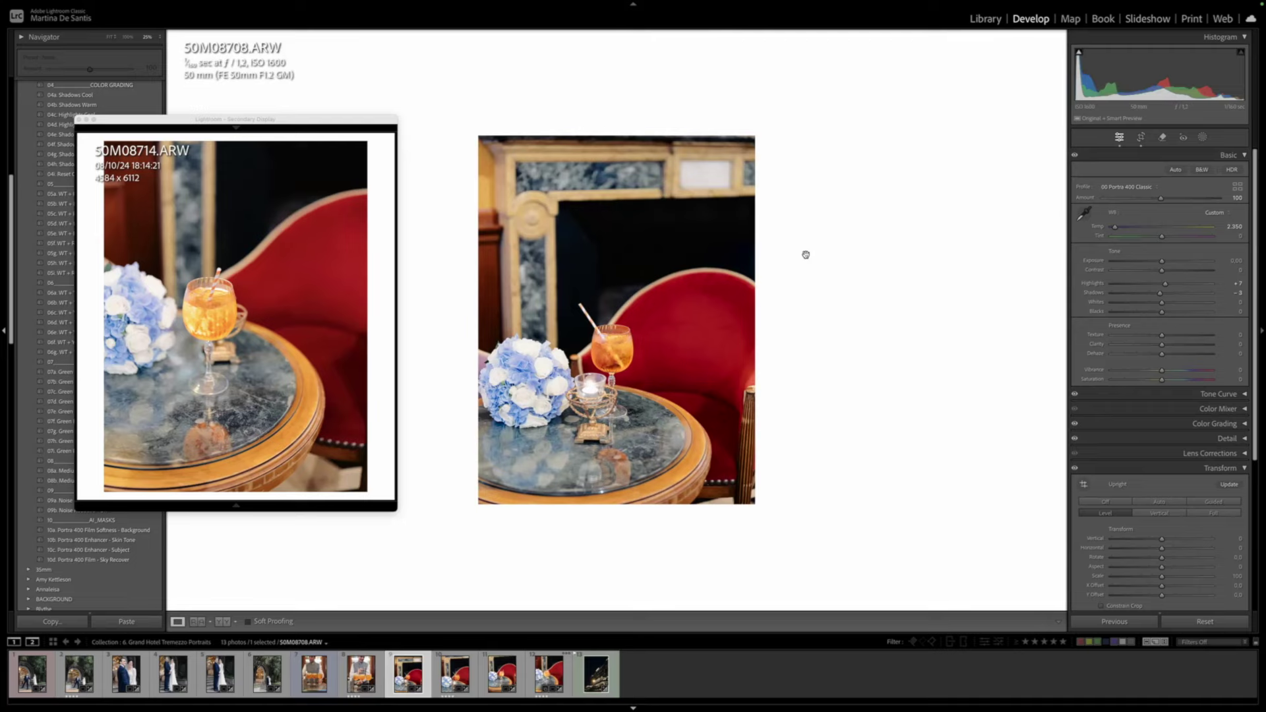
pyautogui.click(1162, 503)
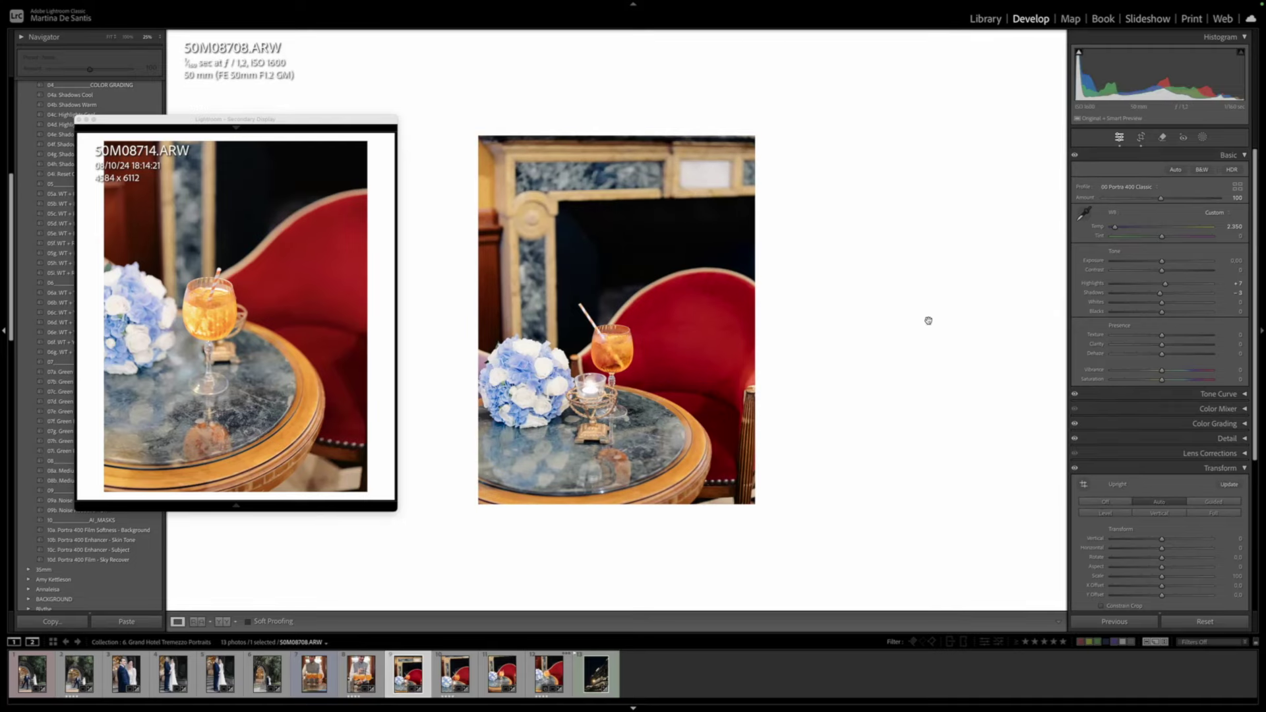
# Apply Upright Auto to 50M08709 and confirm its 0.70 straightening crop
pyautogui.press('Right')
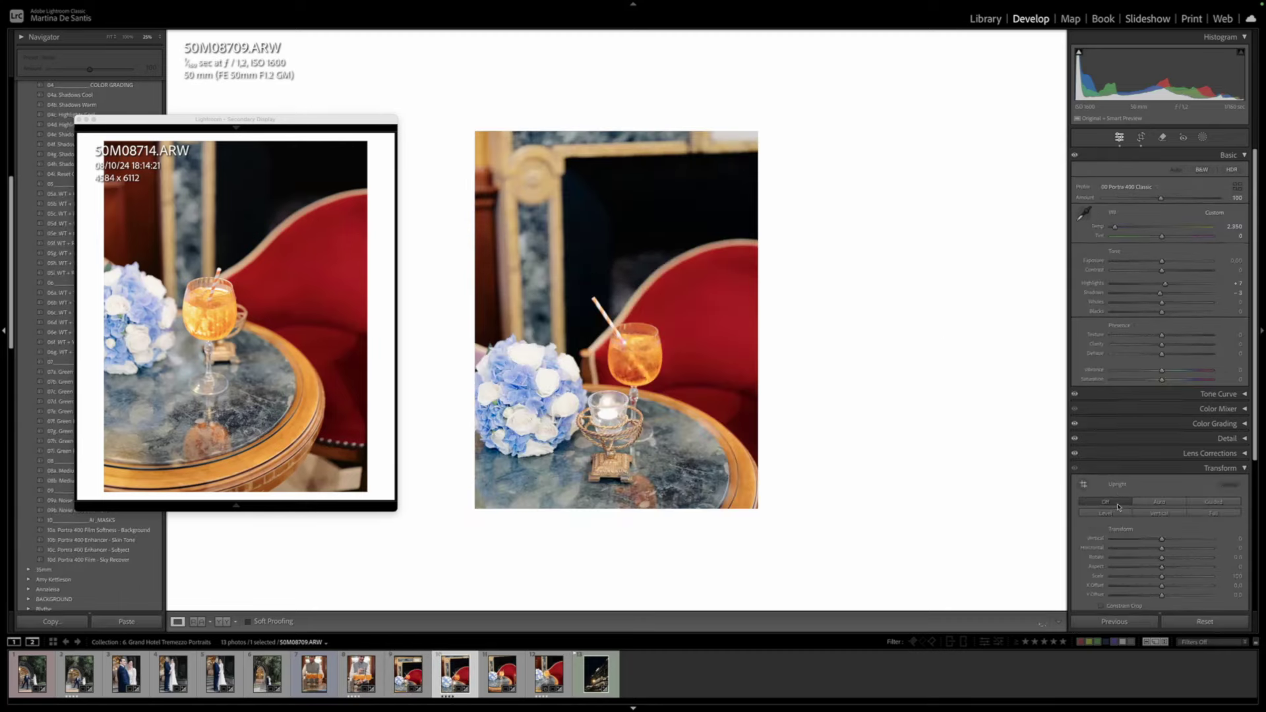
pyautogui.click(1159, 502)
pyautogui.press('r')
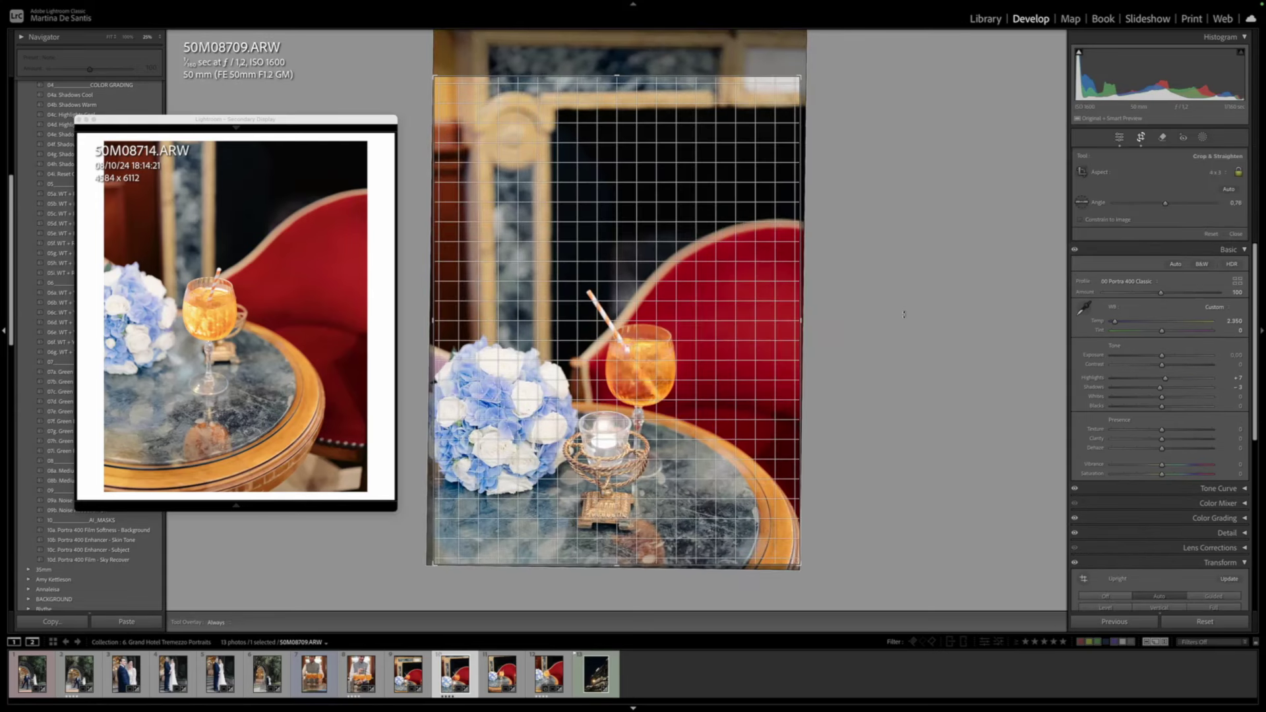
pyautogui.press('r')
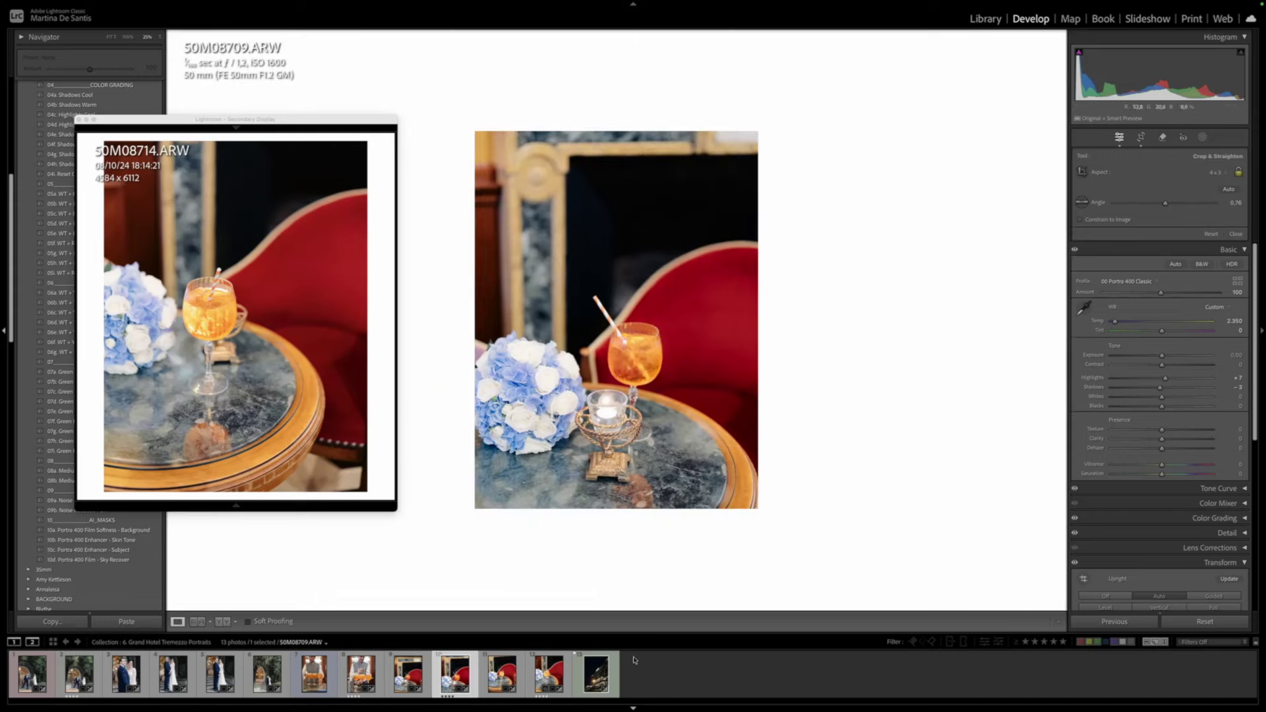
pyautogui.click(511, 676)
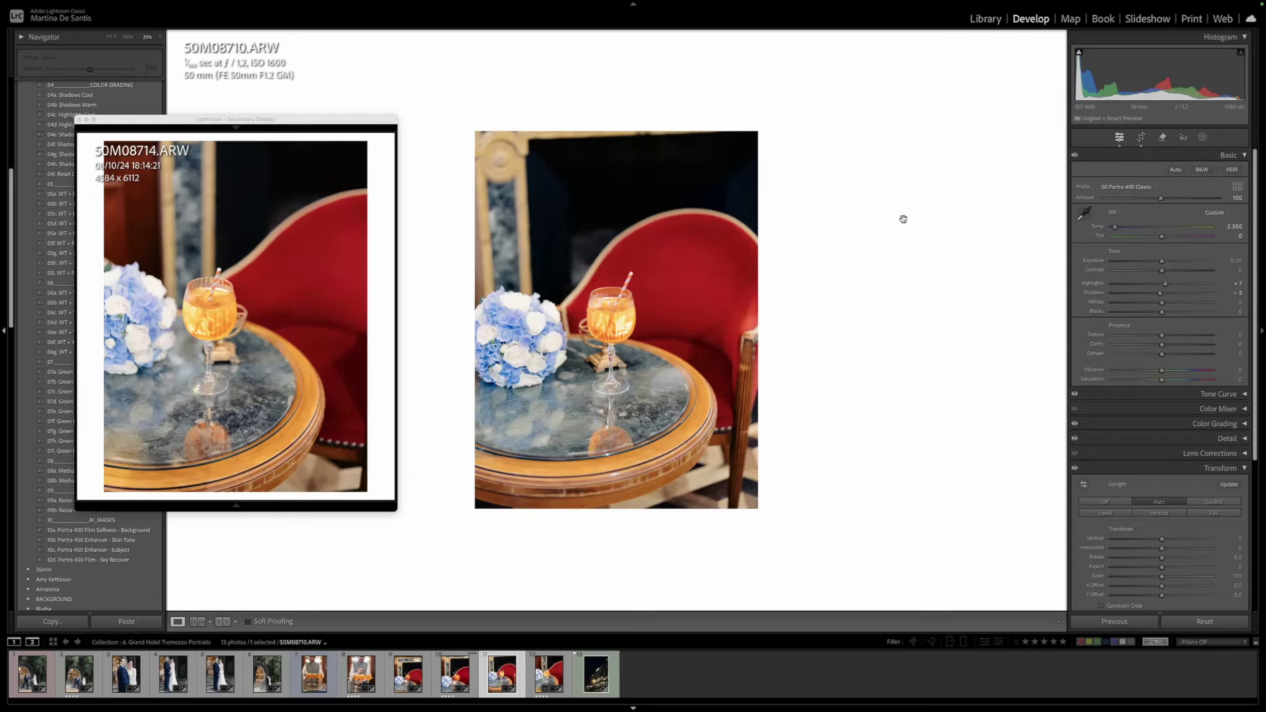
# Rotate 50M08710's crop about 1.9 degrees, then refine it to nearly level
pyautogui.press('r')
pyautogui.moveTo(974, 356); pyautogui.dragTo(950, 349)
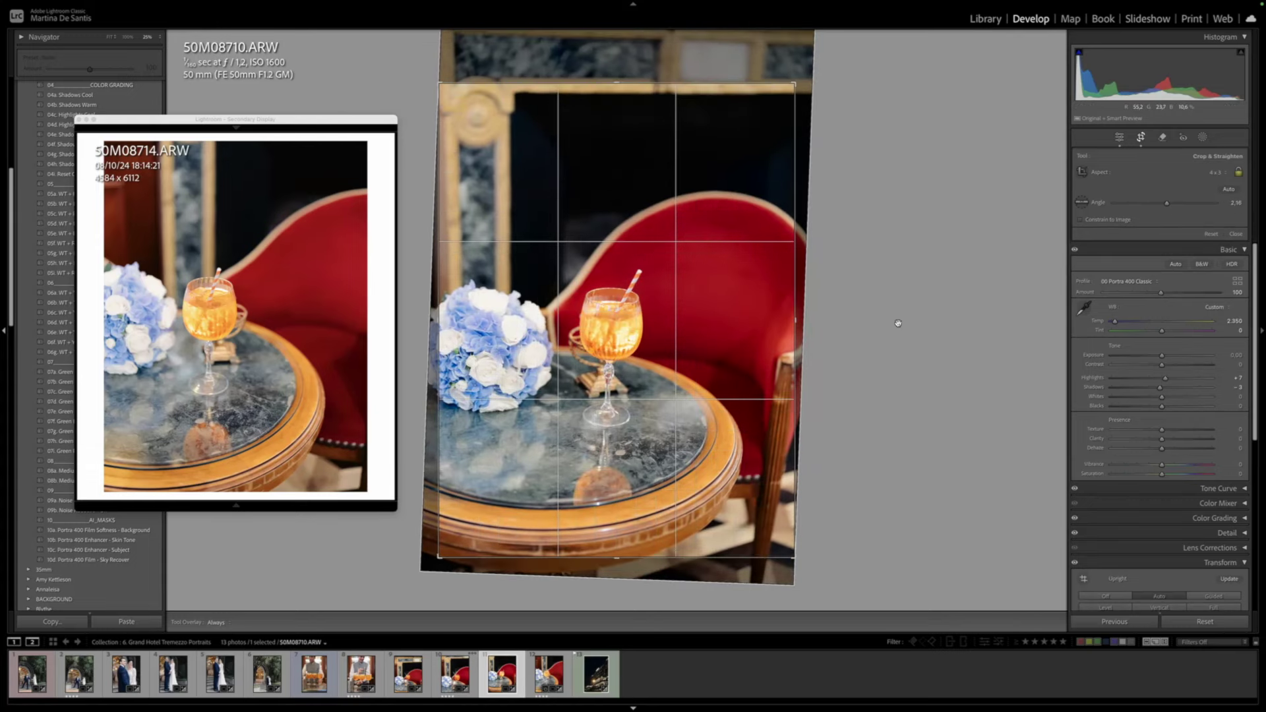
pyautogui.press('Return')
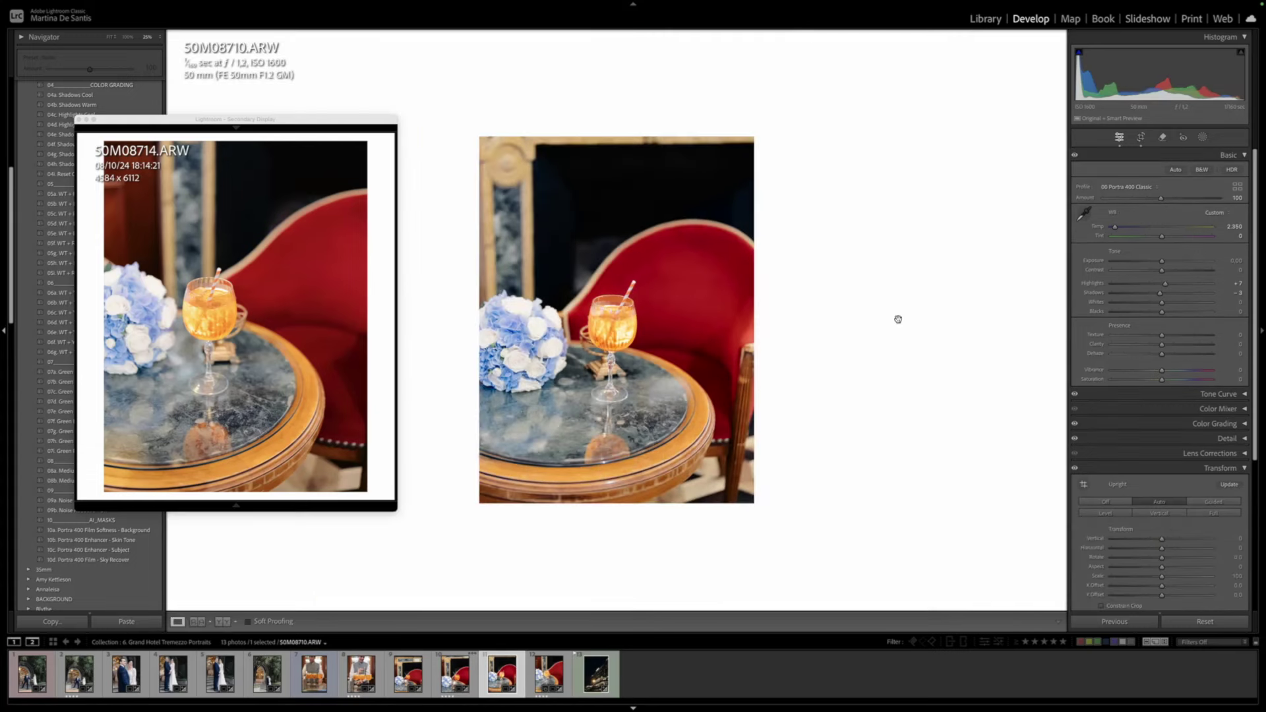
pyautogui.press('r')
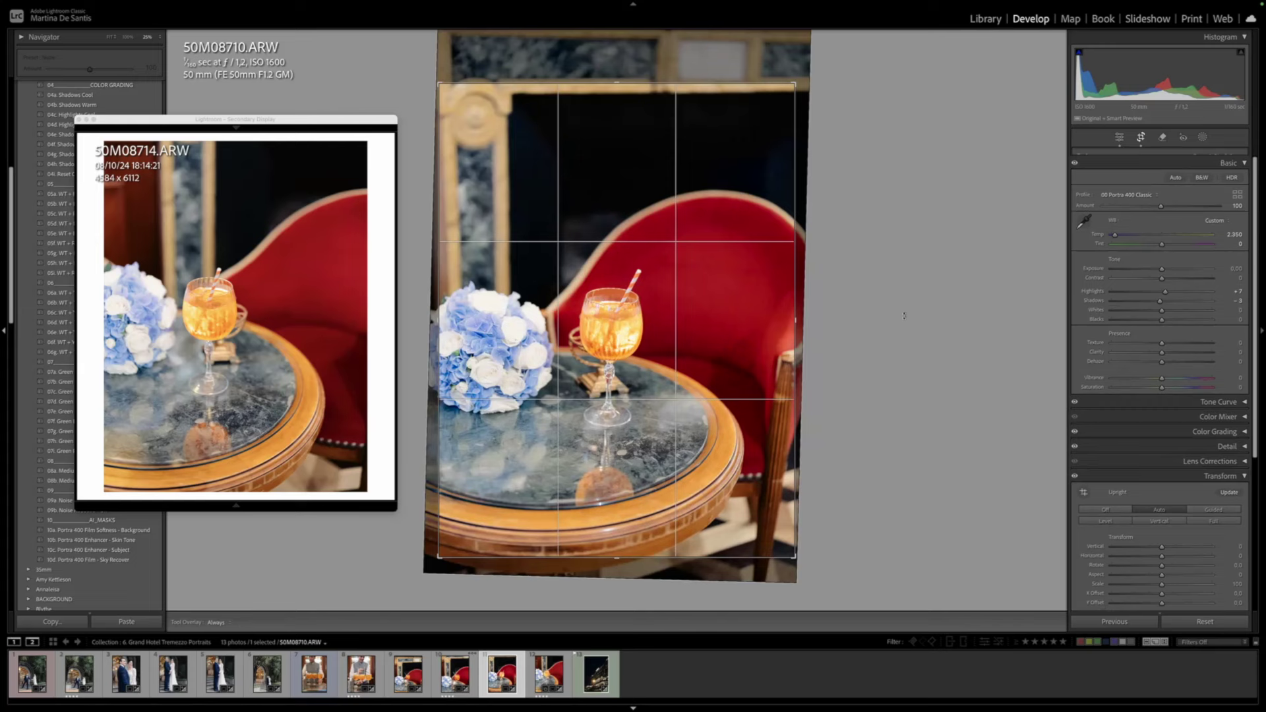
pyautogui.moveTo(904, 315); pyautogui.dragTo(904, 310)
pyautogui.press('r')
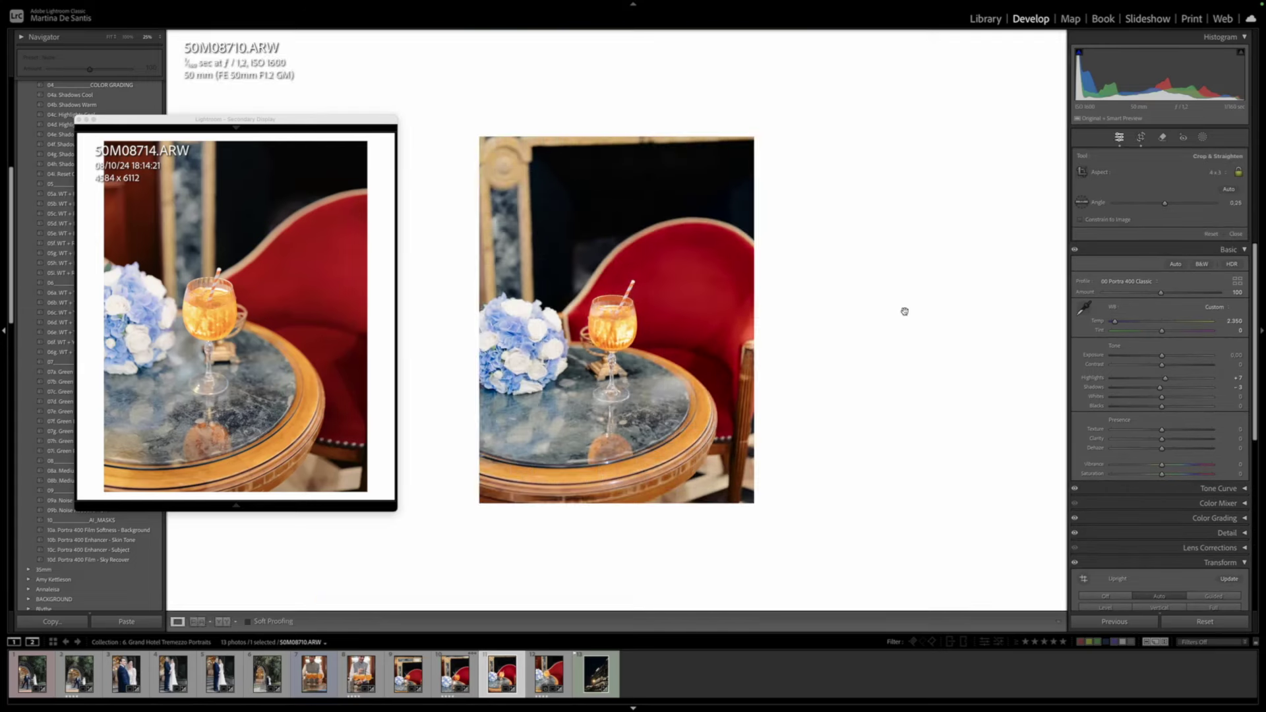
# Shift 50M08710 upward in the crop, adjust the left framing, and switch to Library grid
pyautogui.press('r')
pyautogui.moveTo(616, 301); pyautogui.dragTo(612, 280)
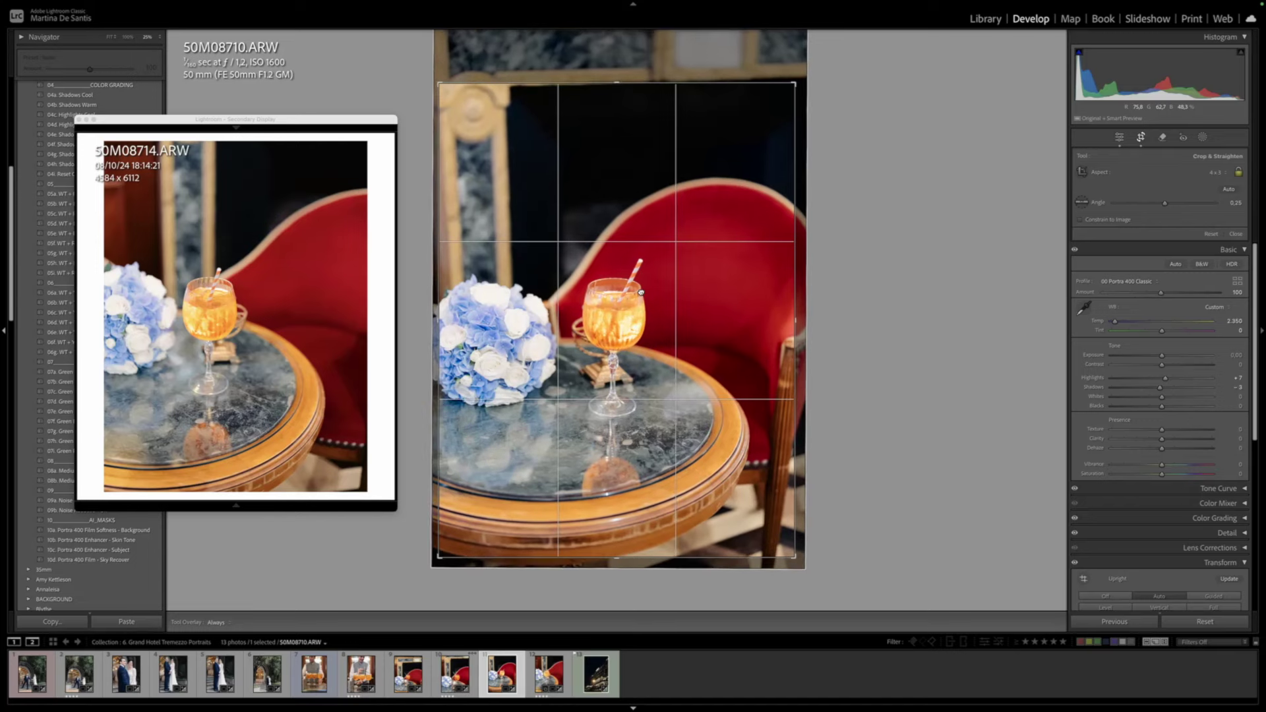
pyautogui.press('r')
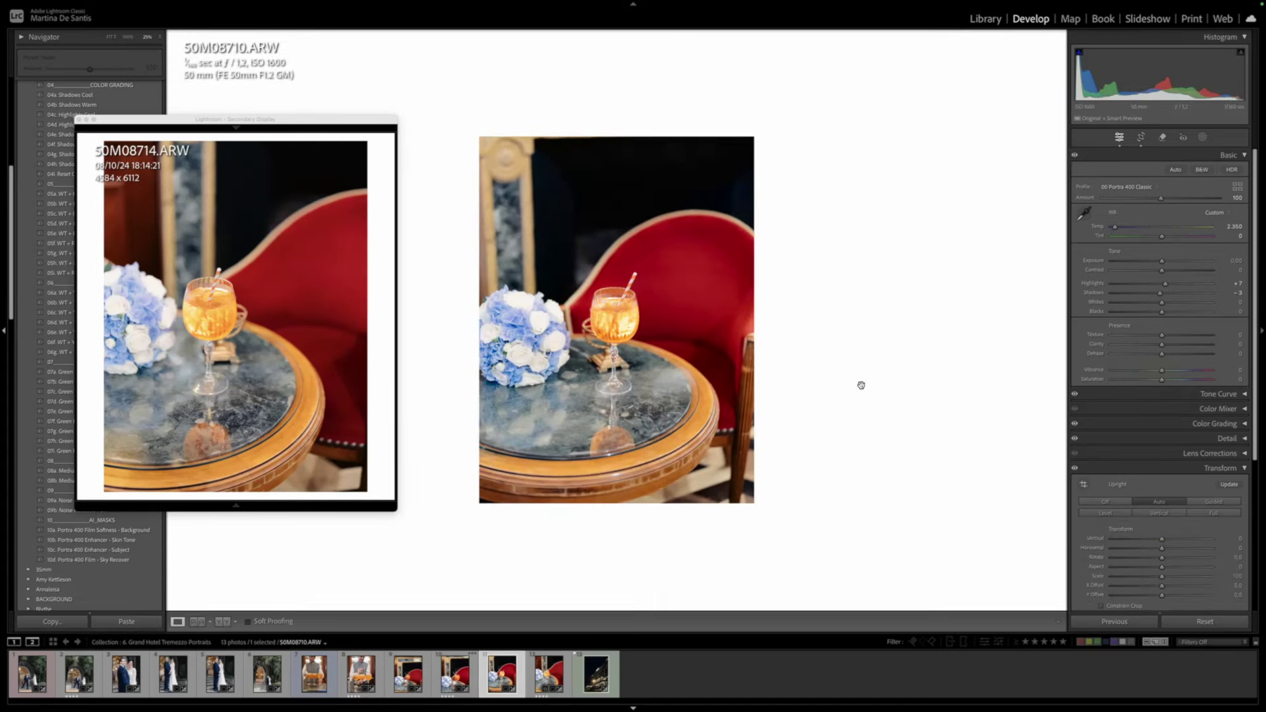
pyautogui.press('r')
pyautogui.press('r')
pyautogui.press('r')
pyautogui.moveTo(441, 298); pyautogui.dragTo(442, 294)
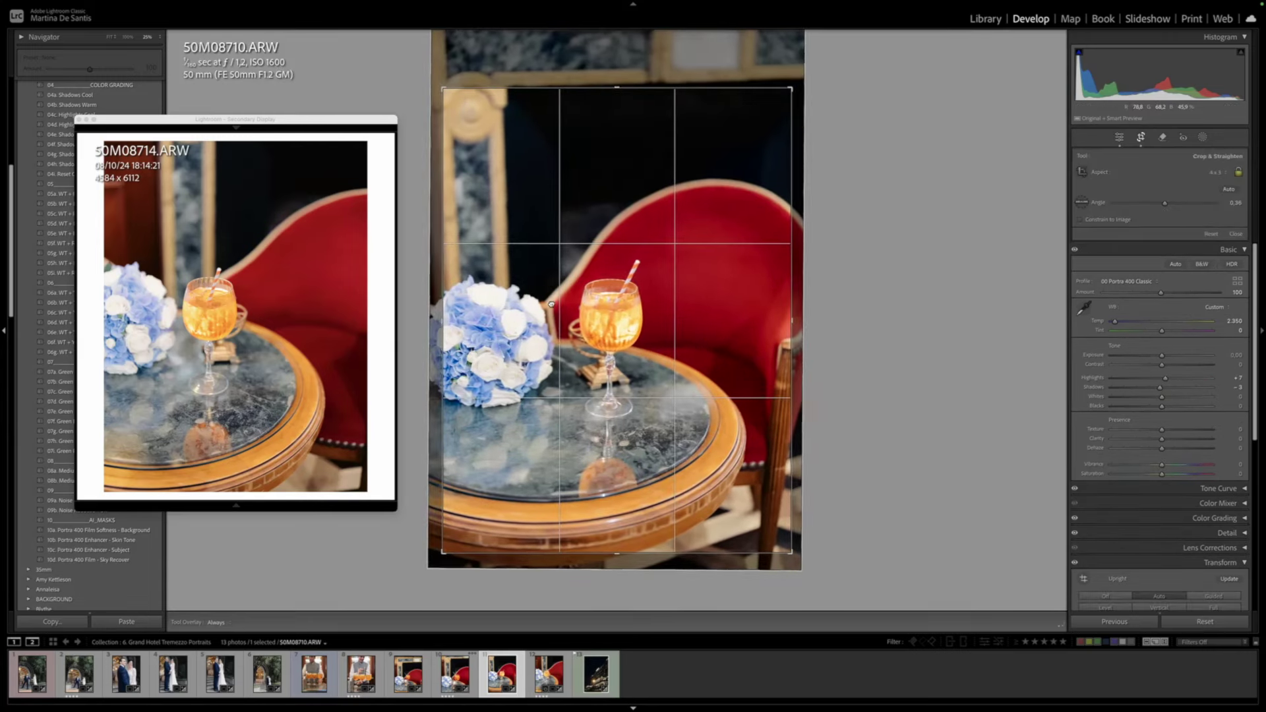
pyautogui.press('r')
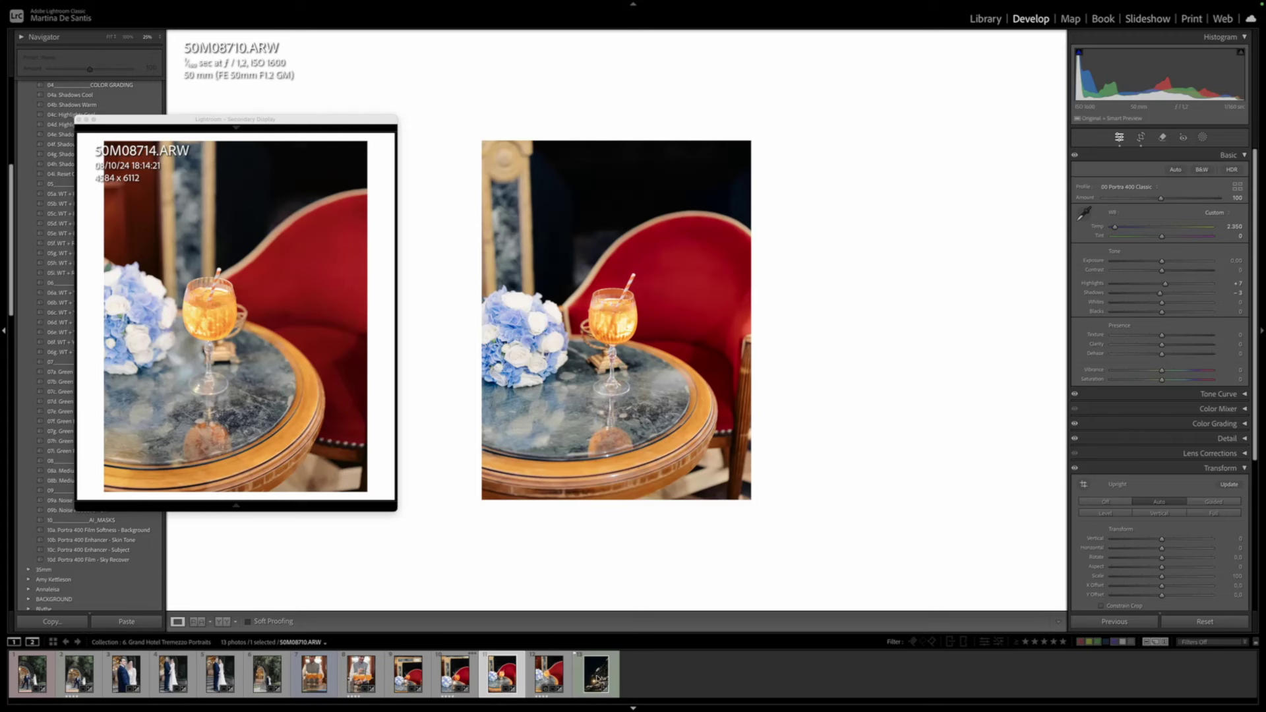
pyautogui.press('g')
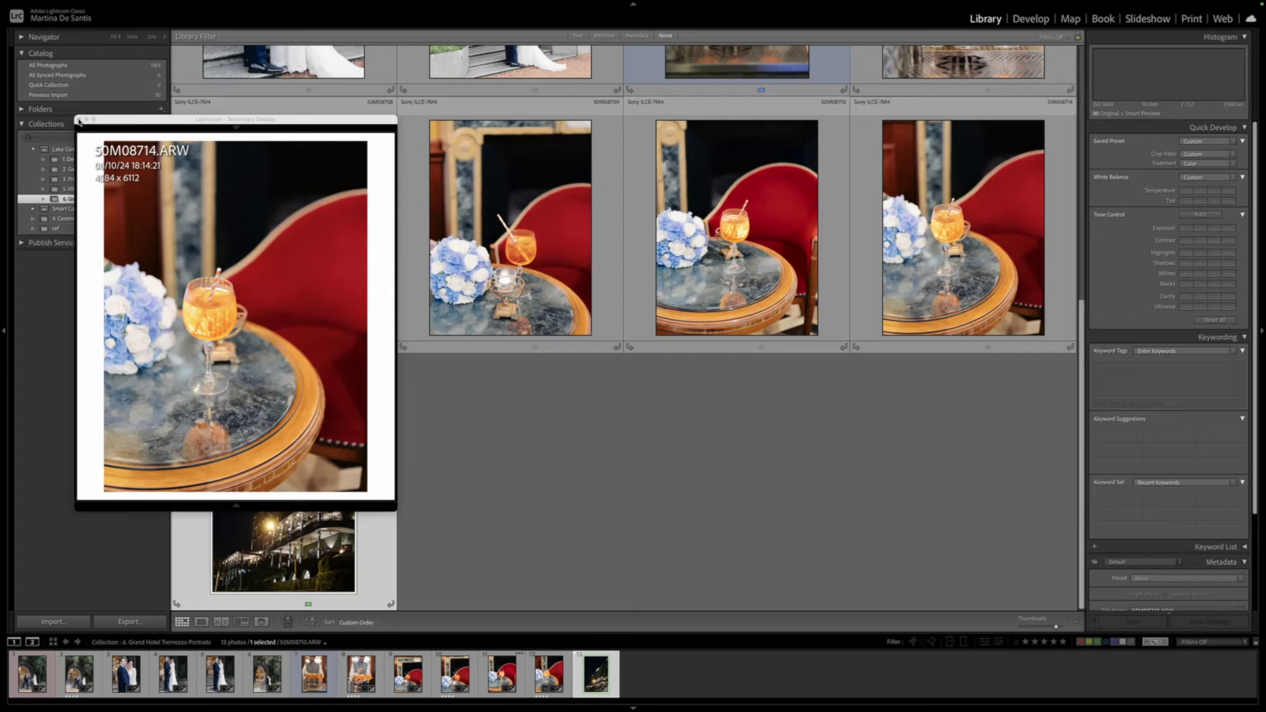
# Give the night hotel photo a blue label and close the reference window
pyautogui.press('9')
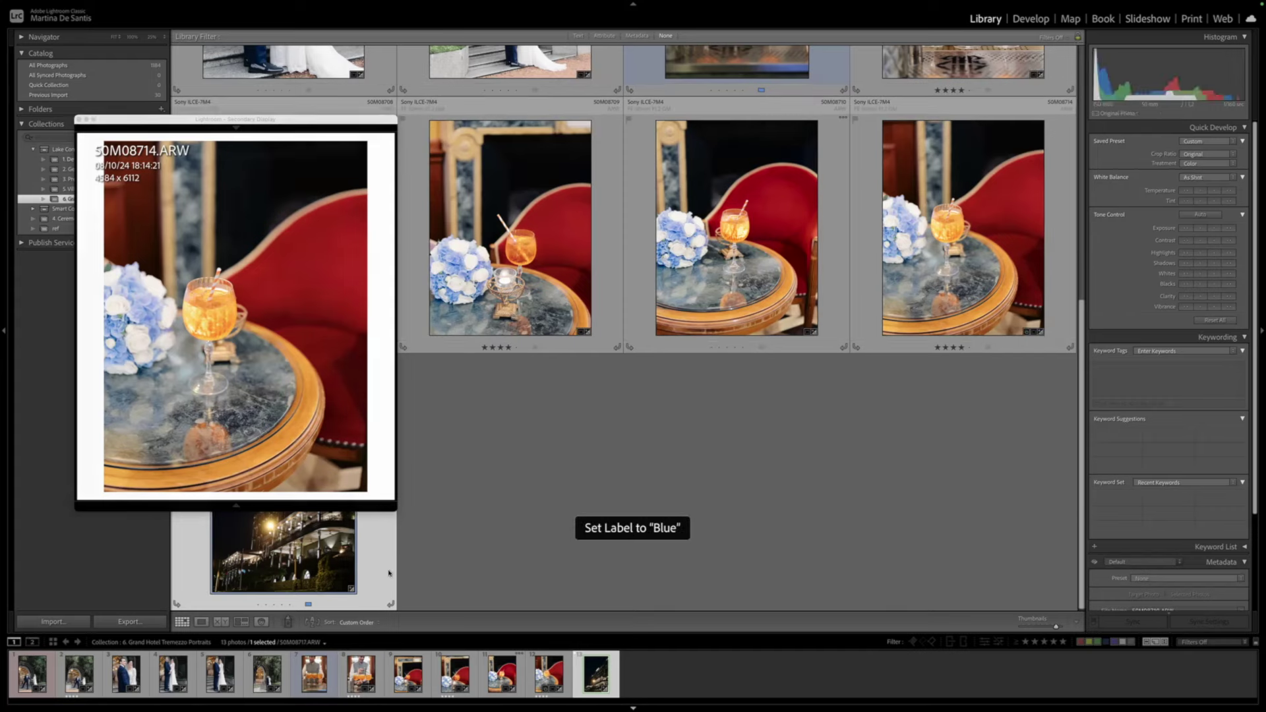
pyautogui.click(77, 121)
pyautogui.click(515, 445)
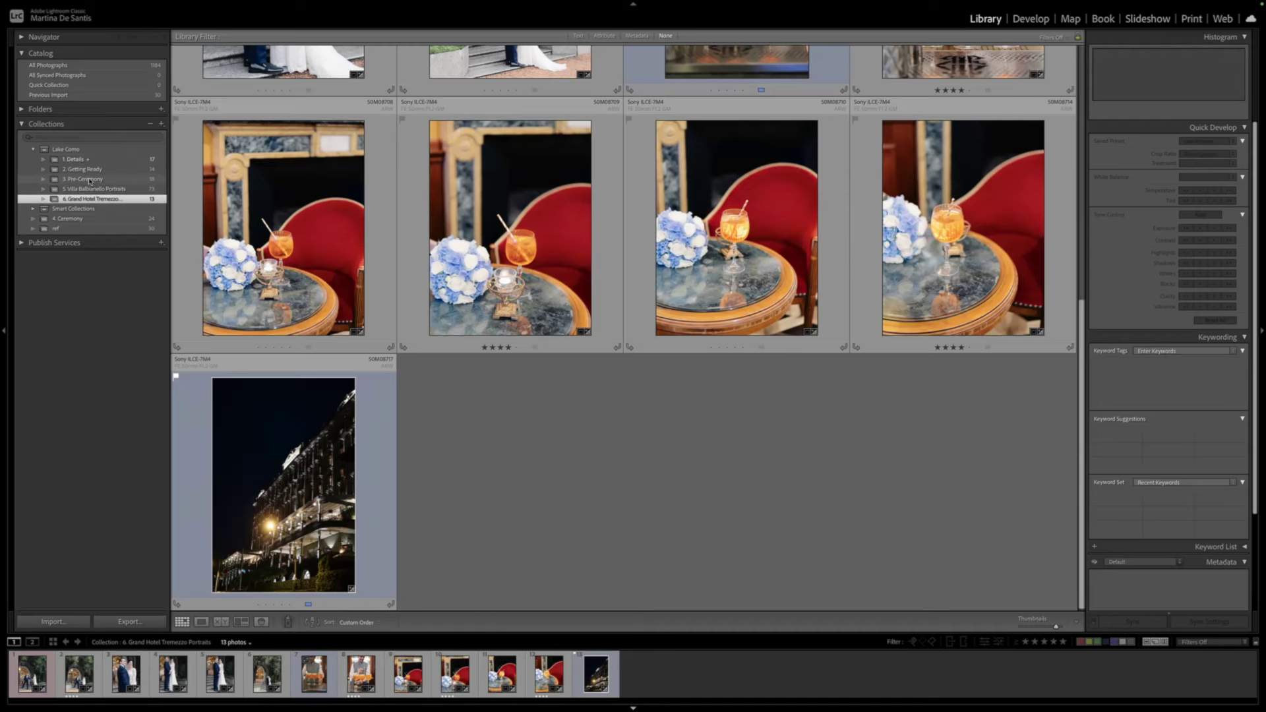
# In the 3. Pre-Ceremony collection, drag the groom close-up SOM07797 to the first slot
pyautogui.click(91, 179)
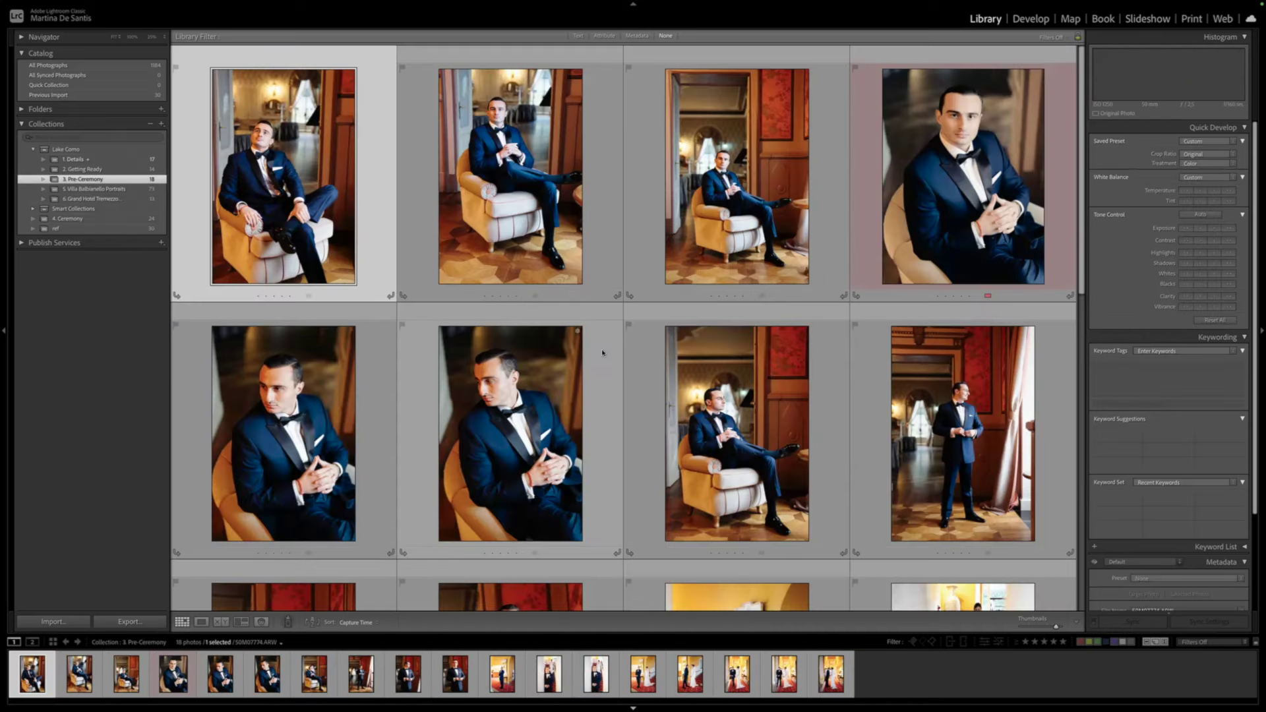
pyautogui.click(966, 160)
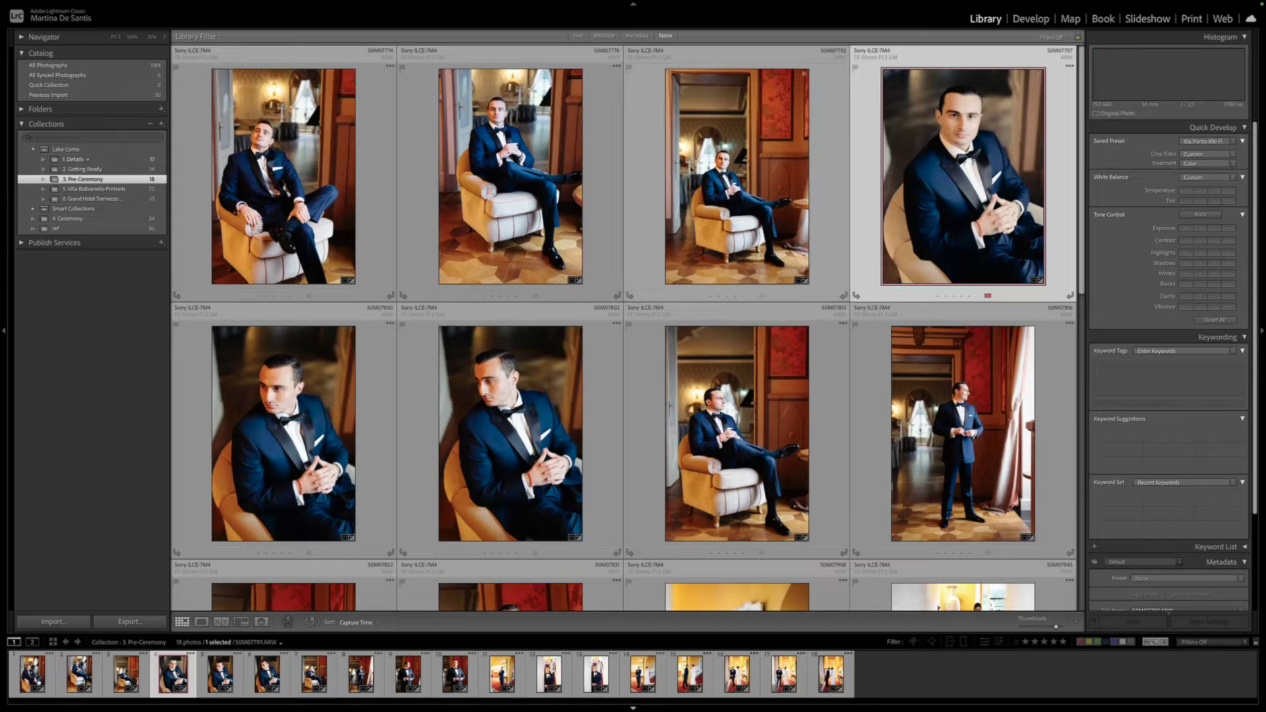
pyautogui.scroll(-3, 564, 367)
pyautogui.scroll(-5, 564, 368)
pyautogui.scroll(8, 373, 174)
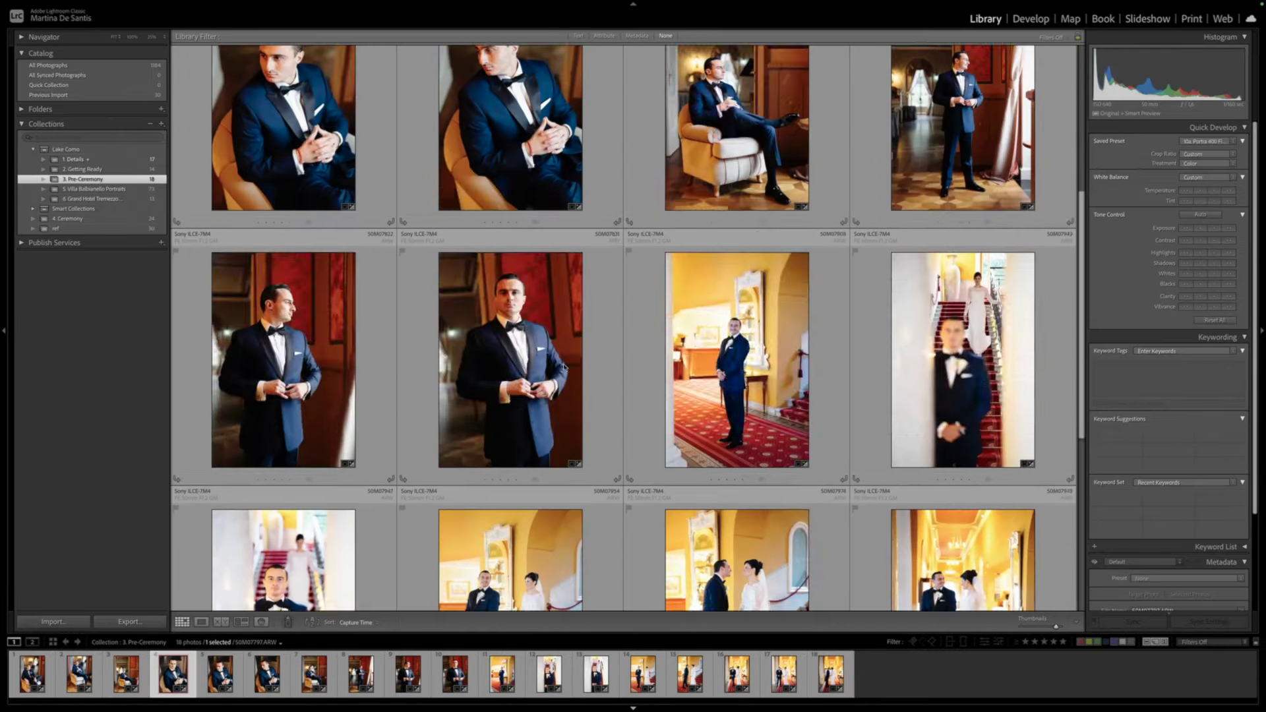
pyautogui.moveTo(963, 172); pyautogui.dragTo(242, 163)
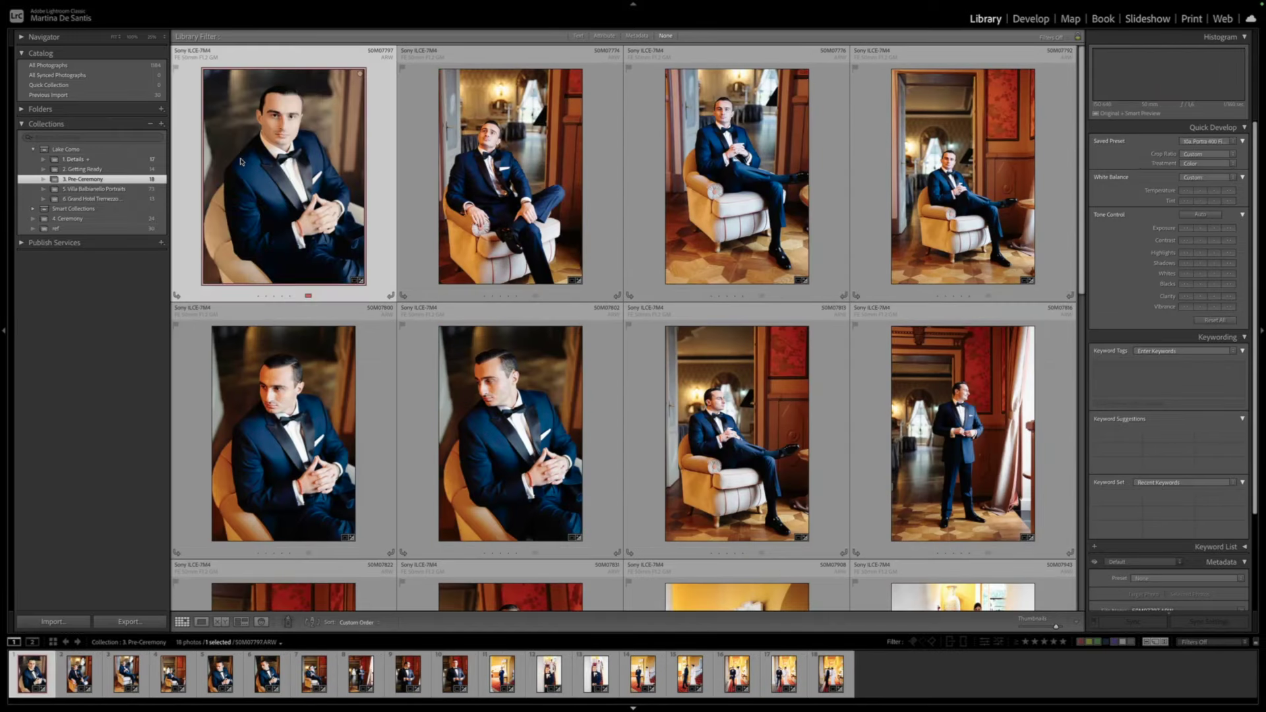
pyautogui.scroll(-5, 740, 266)
pyautogui.scroll(-3, 740, 266)
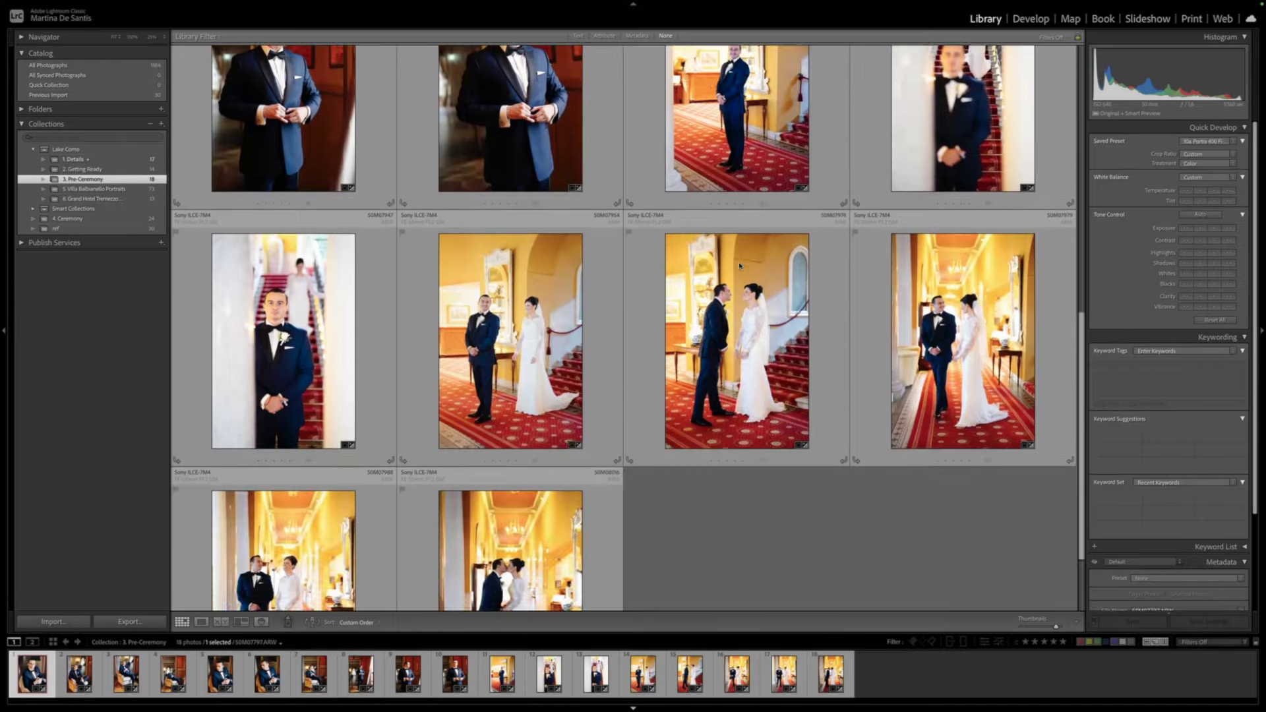
pyautogui.scroll(8, 732, 231)
# In 1. Details, move the groom's clasped-hands photo into 2. Getting Ready
pyautogui.click(99, 160)
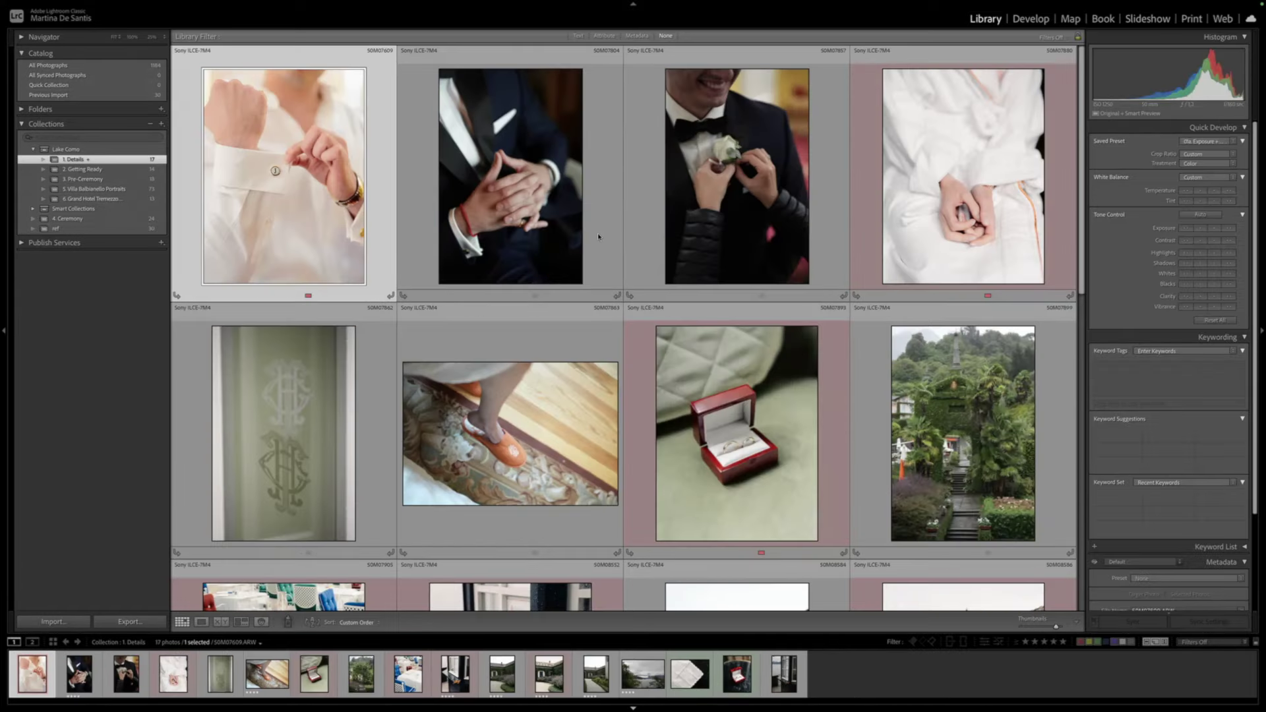
pyautogui.press('-')
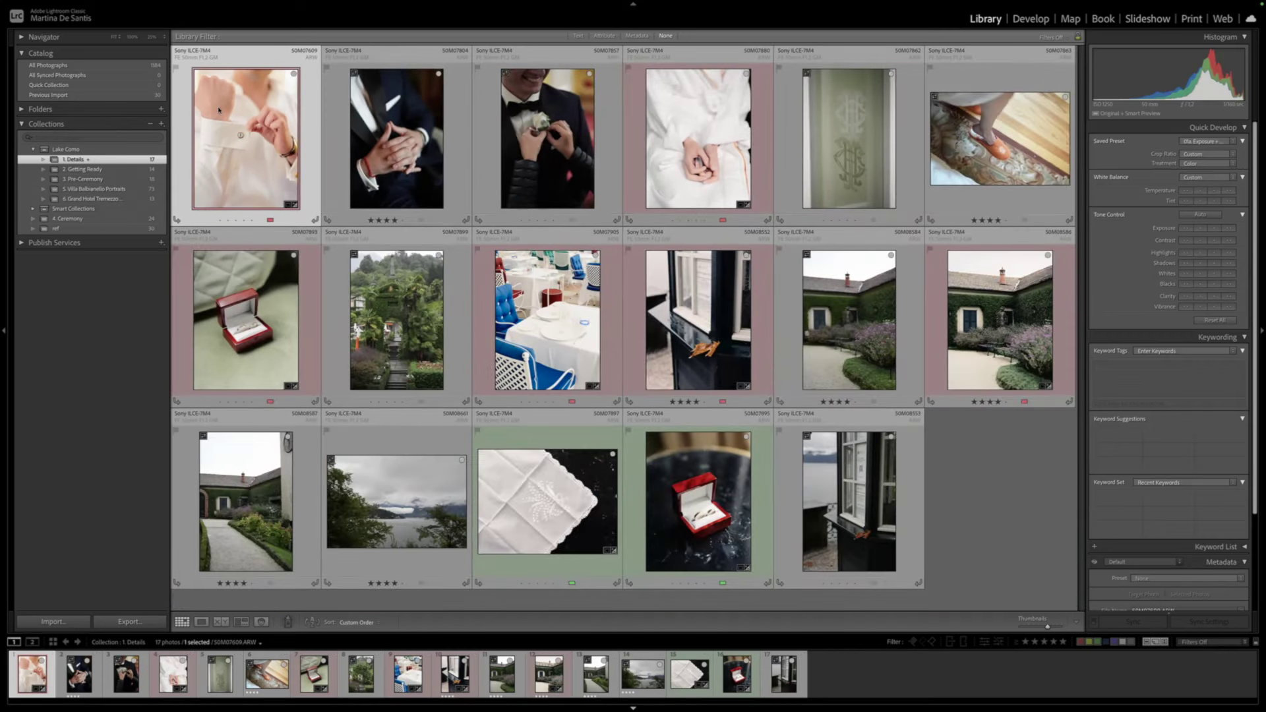
pyautogui.moveTo(384, 141); pyautogui.dragTo(145, 173)
pyautogui.rightClick(403, 145)
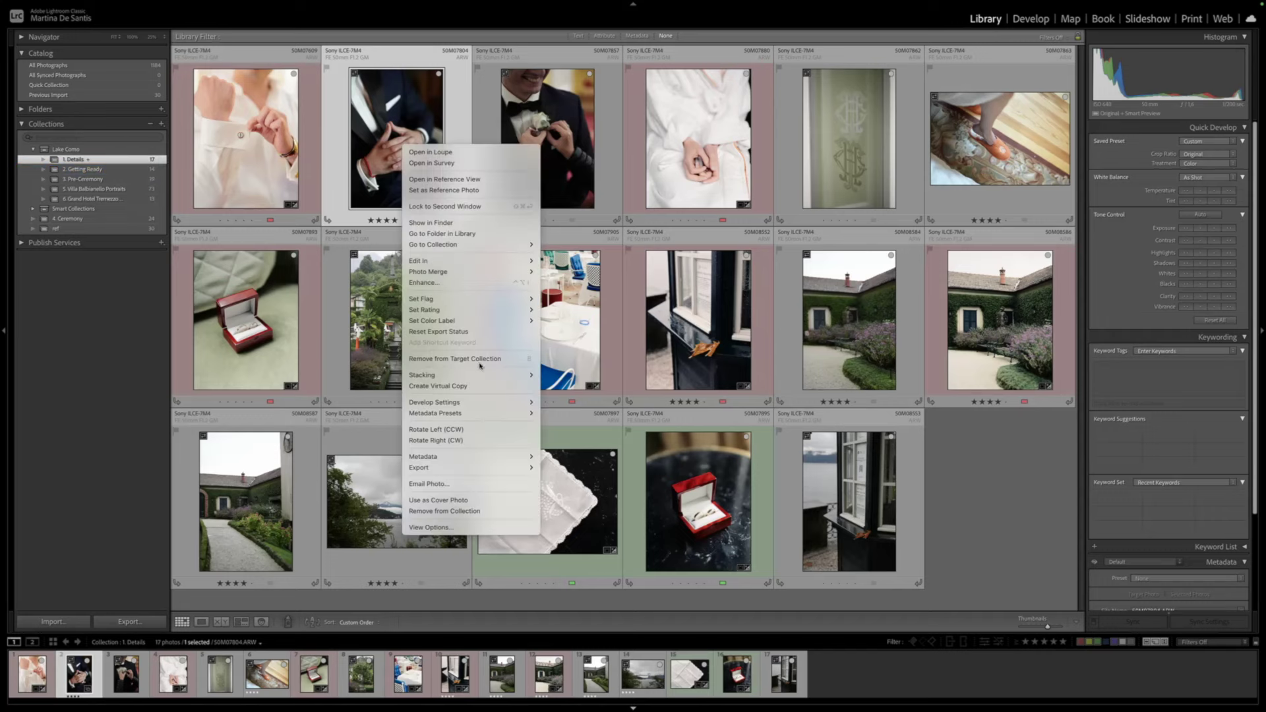
pyautogui.click(471, 513)
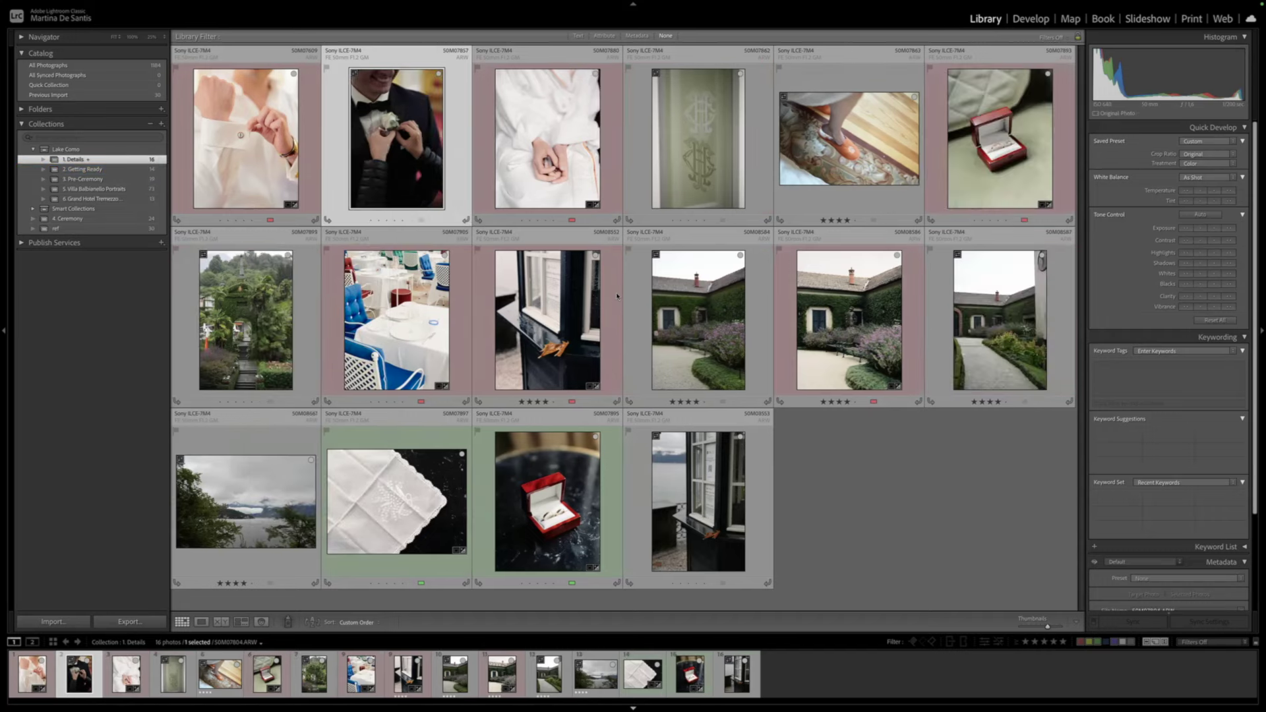
# Move the boutonniere and cufflink photos from Details into 2. Getting Ready
pyautogui.click(395, 143)
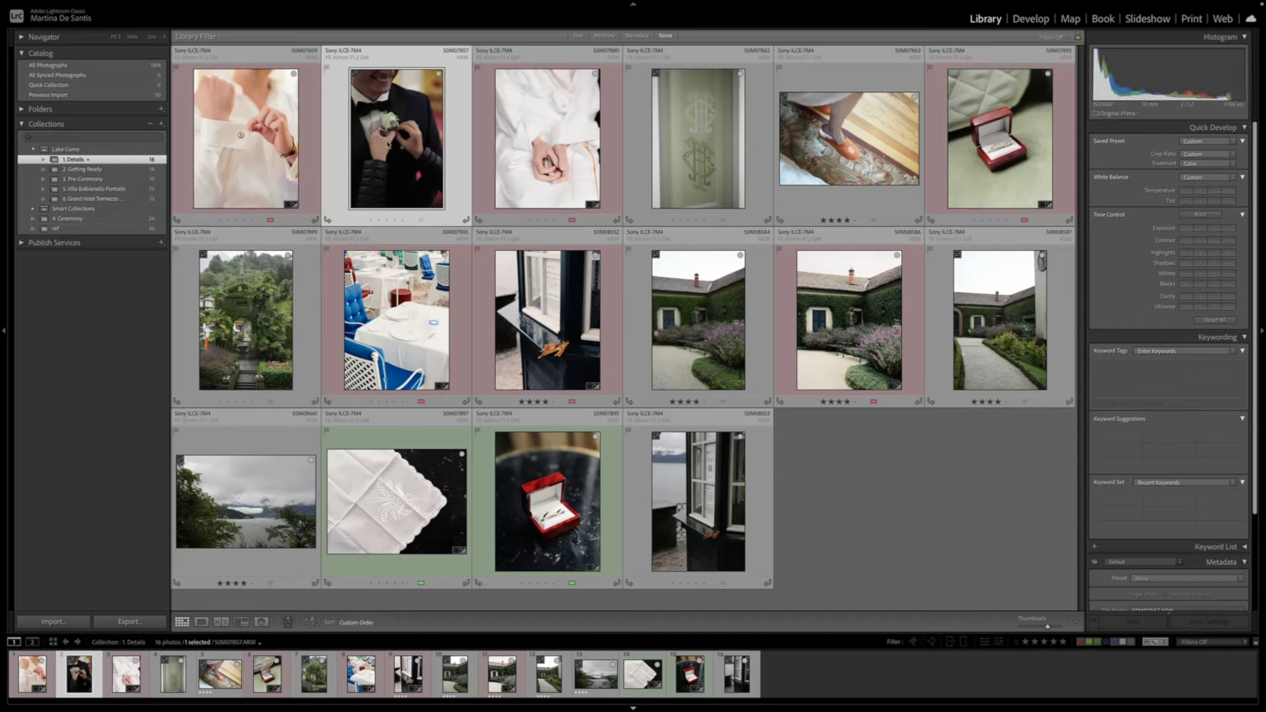
pyautogui.moveTo(396, 143); pyautogui.dragTo(85, 169)
pyautogui.moveTo(250, 131); pyautogui.dragTo(86, 169)
pyautogui.moveTo(263, 135); pyautogui.dragTo(92, 169)
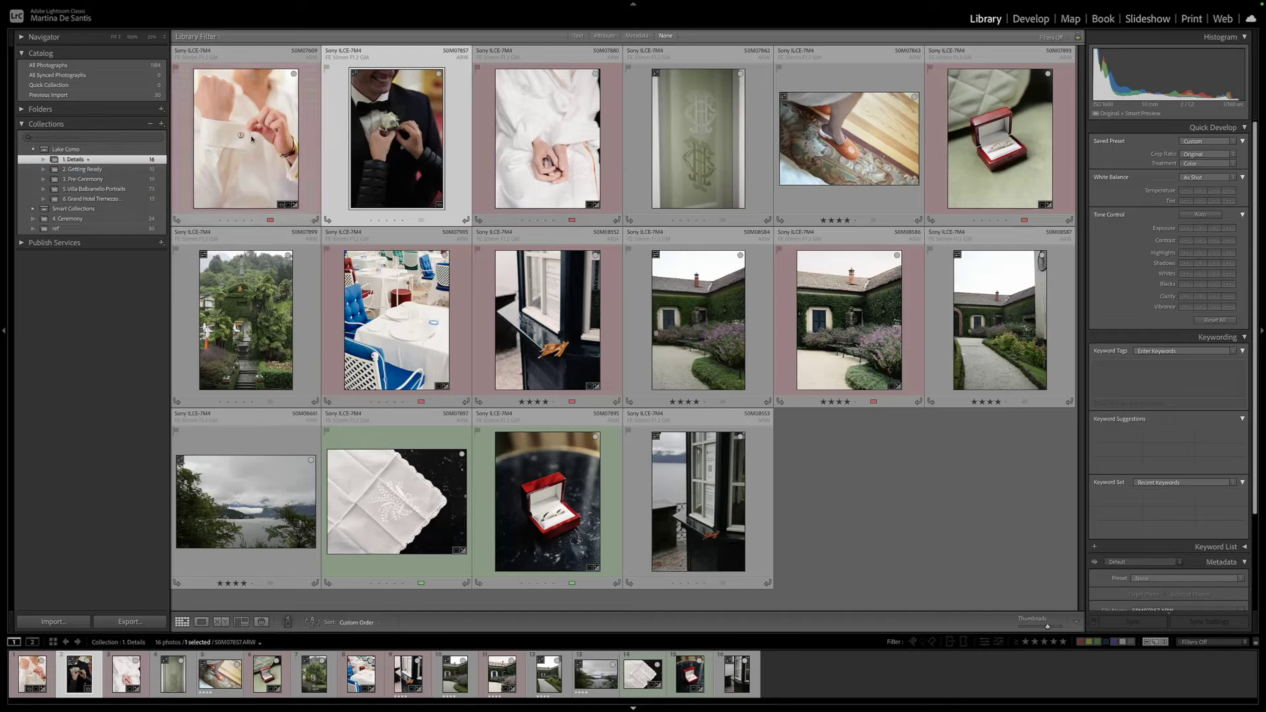
pyautogui.keyDown('shift'); pyautogui.click(531, 131); pyautogui.keyUp('shift')
pyautogui.rightClick(531, 130)
pyautogui.click(520, 129)
# Move the shoe-on-rug photo from Details into 2. Getting Ready
pyautogui.moveTo(396, 146); pyautogui.dragTo(89, 170)
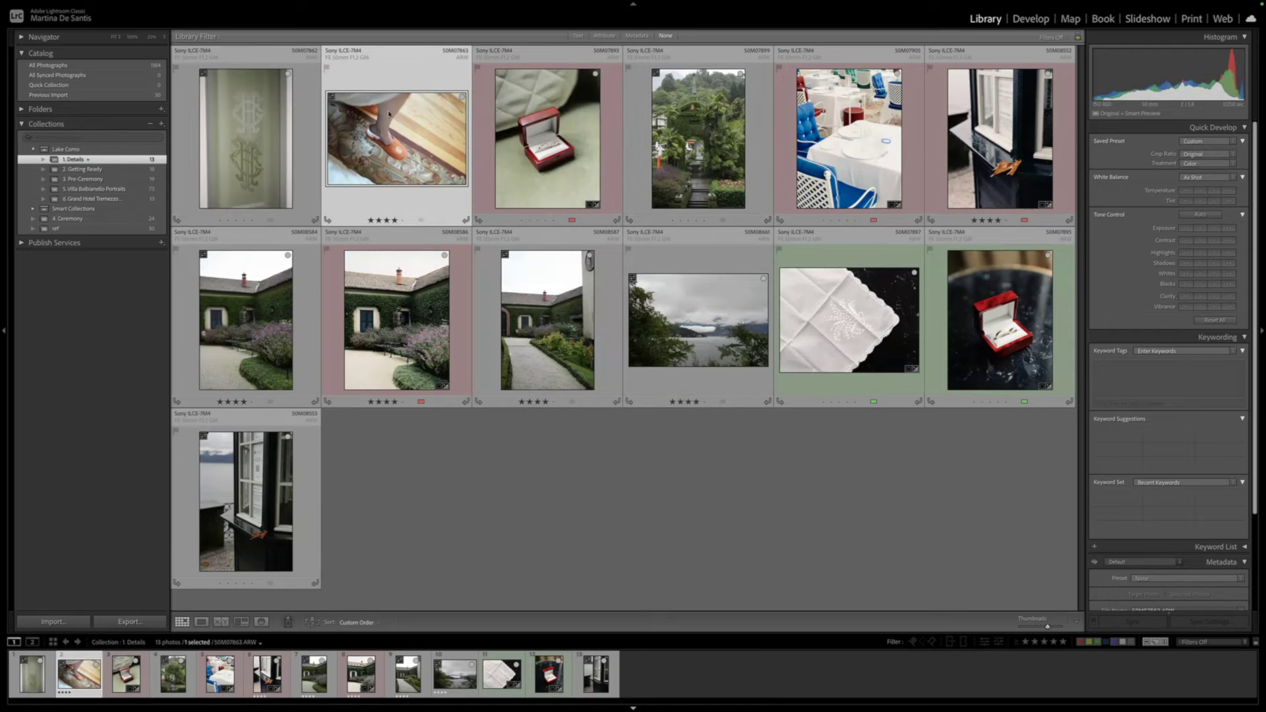
pyautogui.rightClick(398, 128)
pyautogui.click(431, 496)
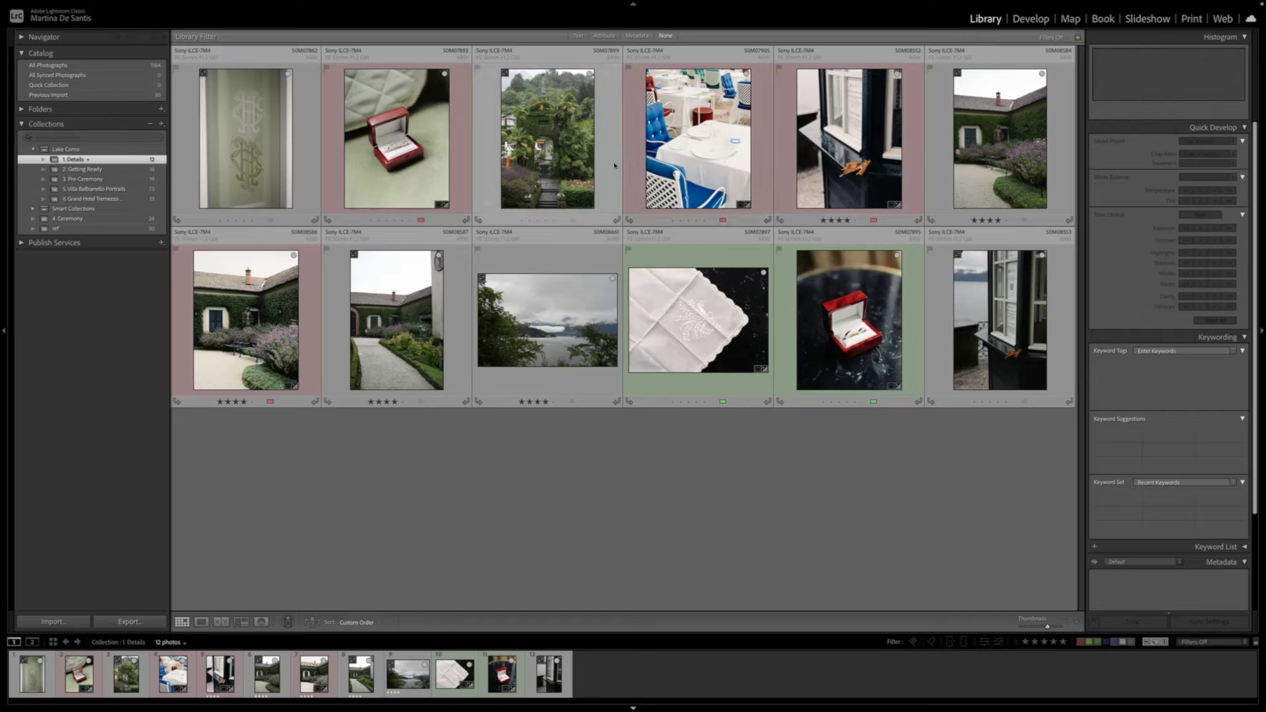
# Put the ring-box photo first, the garden photo after the courtyard shots, and swap two courtyard photos
pyautogui.moveTo(389, 139); pyautogui.dragTo(251, 139)
pyautogui.click(574, 136)
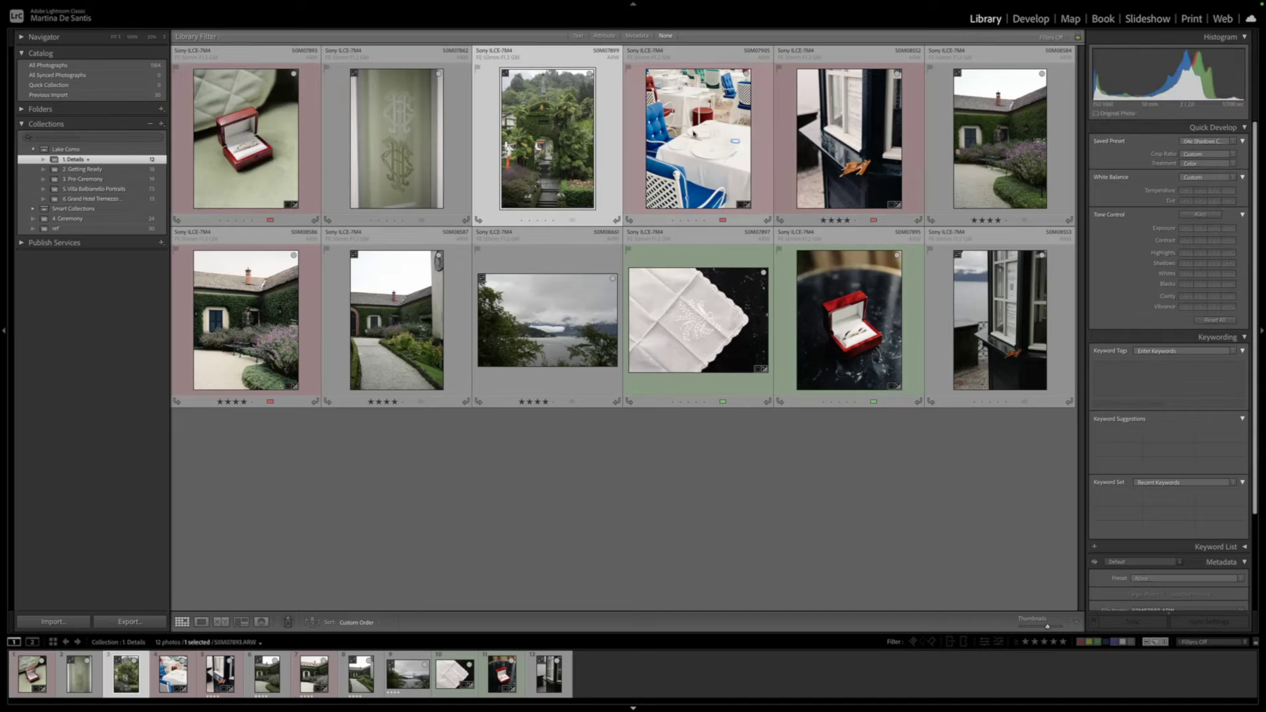
pyautogui.moveTo(519, 141); pyautogui.dragTo(455, 333)
pyautogui.moveTo(1010, 137); pyautogui.dragTo(777, 139)
# Move the handkerchief and ring-box photos to slots 2–3 and the window photo to start row two
pyautogui.click(699, 148)
pyautogui.click(522, 157)
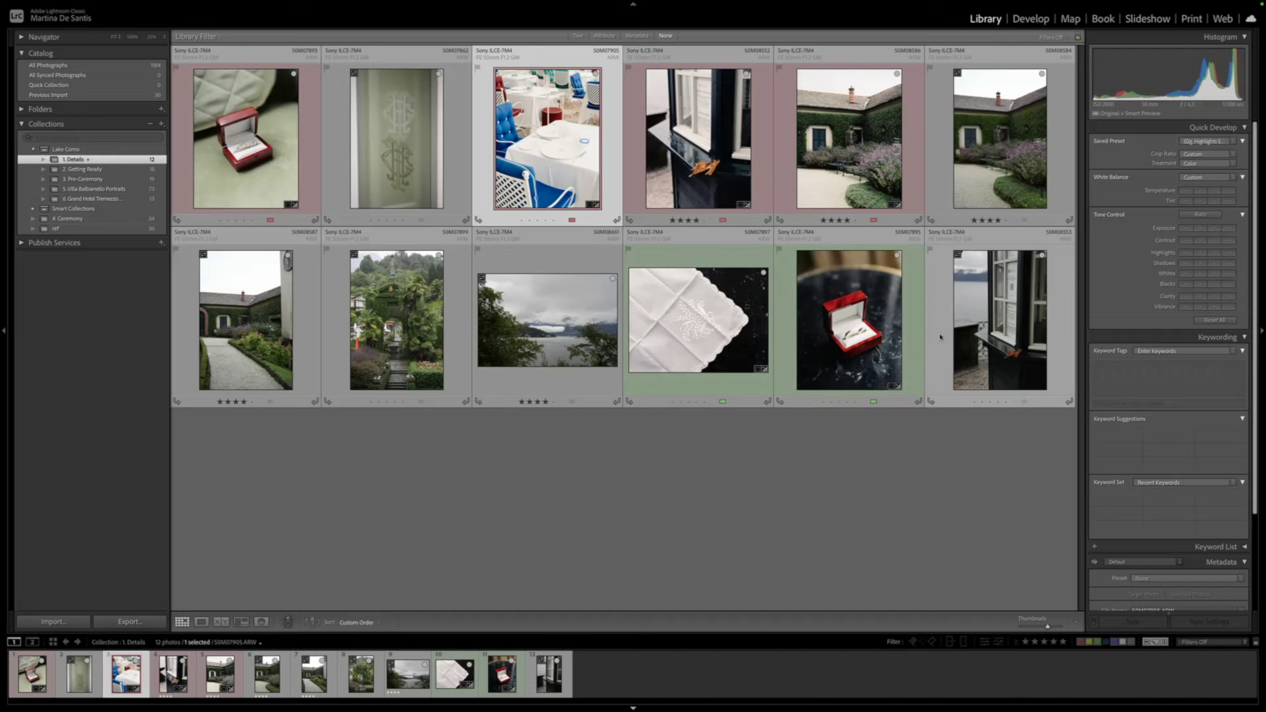
pyautogui.click(849, 316)
pyautogui.keyDown('ctrl'); pyautogui.click(699, 320); pyautogui.keyUp('ctrl')
pyautogui.moveTo(849, 317); pyautogui.dragTo(322, 163)
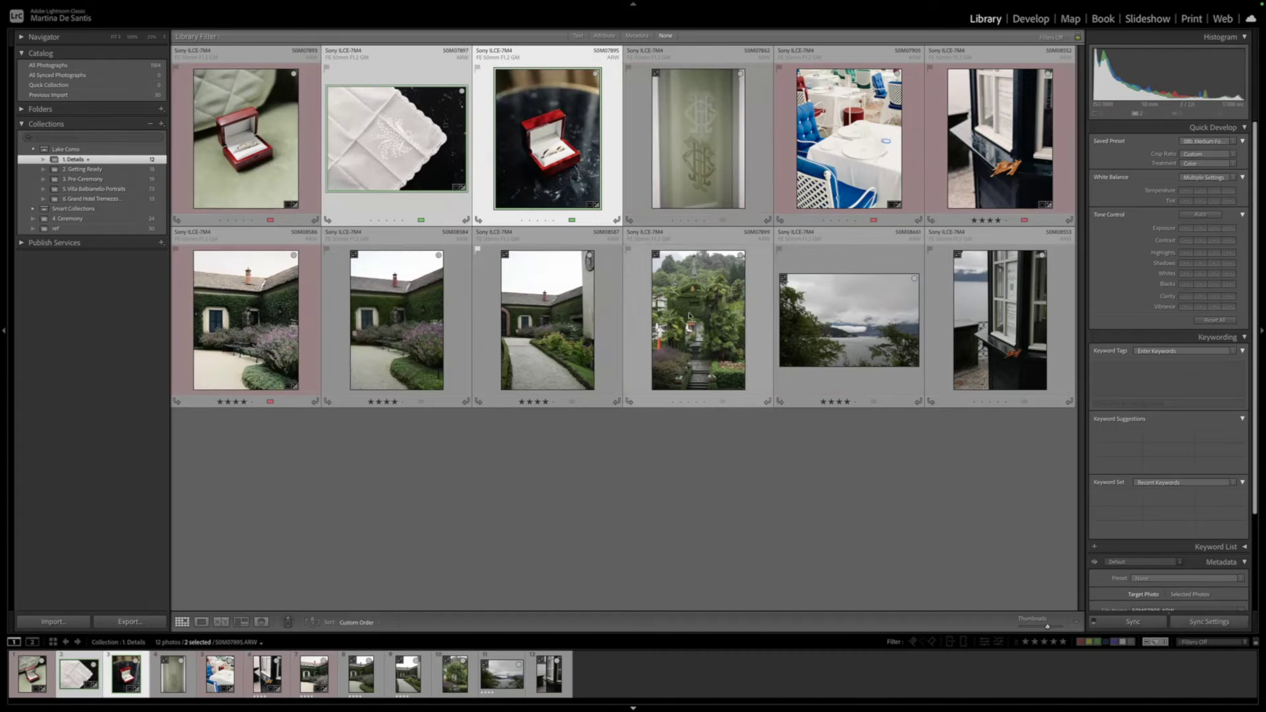
pyautogui.hotkey('ctrl', 'd')
pyautogui.moveTo(999, 348); pyautogui.dragTo(173, 316)
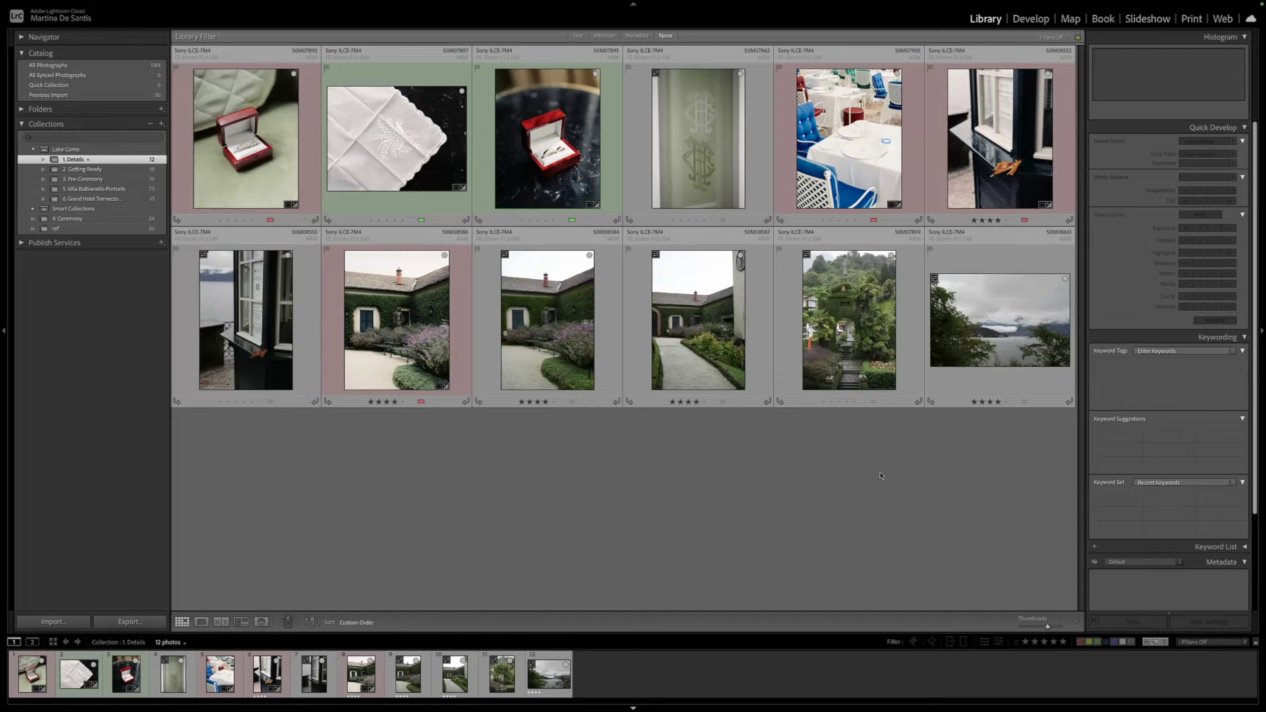
pyautogui.click(571, 178)
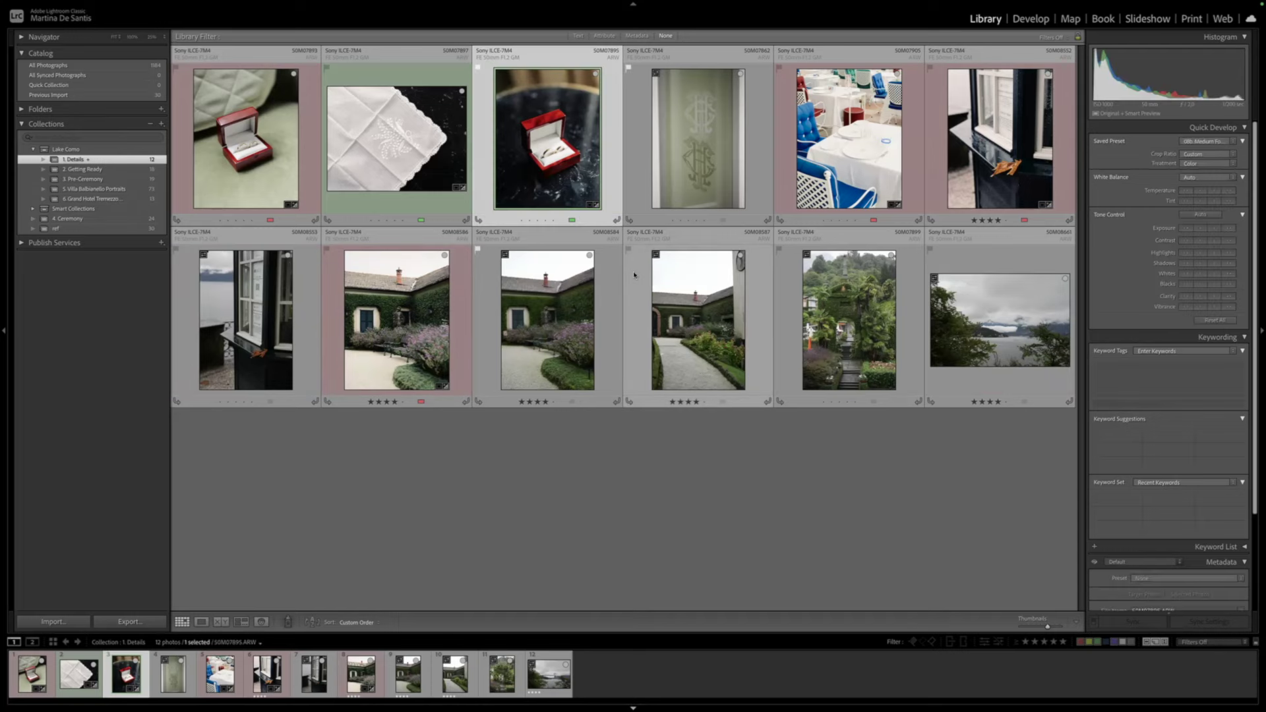
pyautogui.press('d')
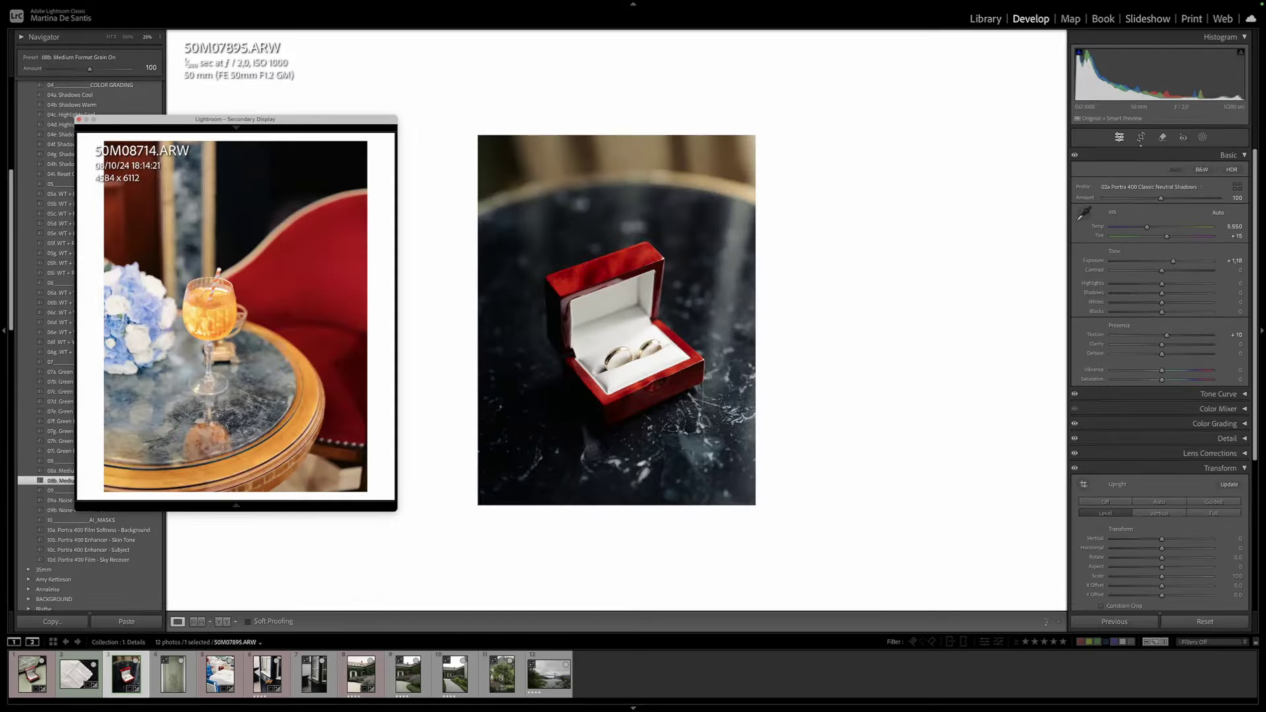
# Lock the ring-box photo as reference, paste its settings onto another photo, and label 50M07862 blue
pyautogui.press('super+shift+Return')
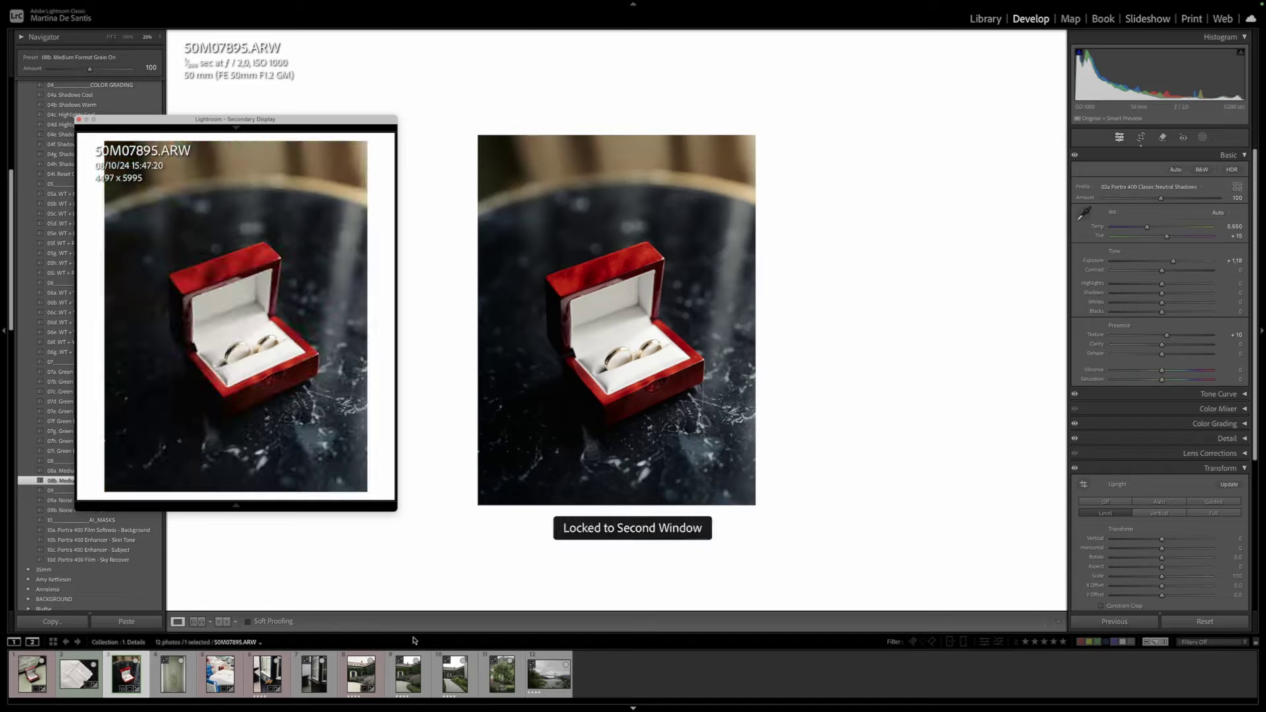
pyautogui.keyDown('super'); pyautogui.click(491, 663); pyautogui.keyUp('super')
pyautogui.press('super+v')
pyautogui.press('Right')
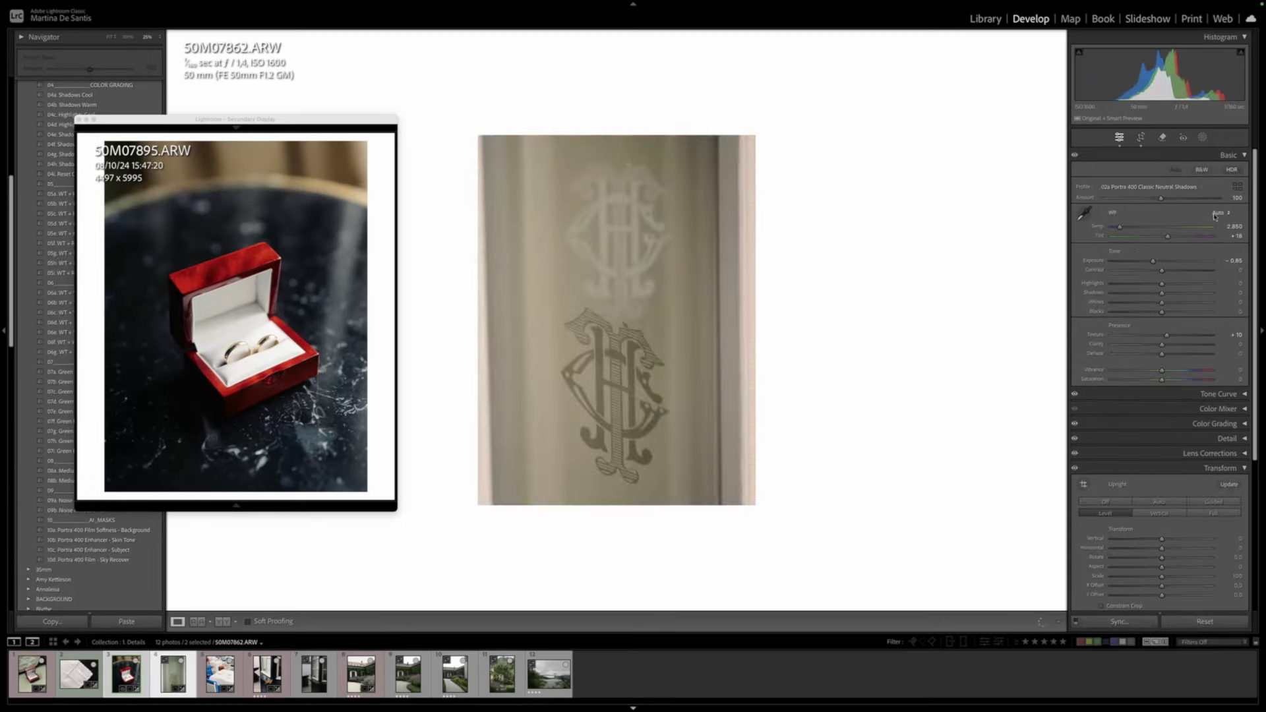
pyautogui.press('9')
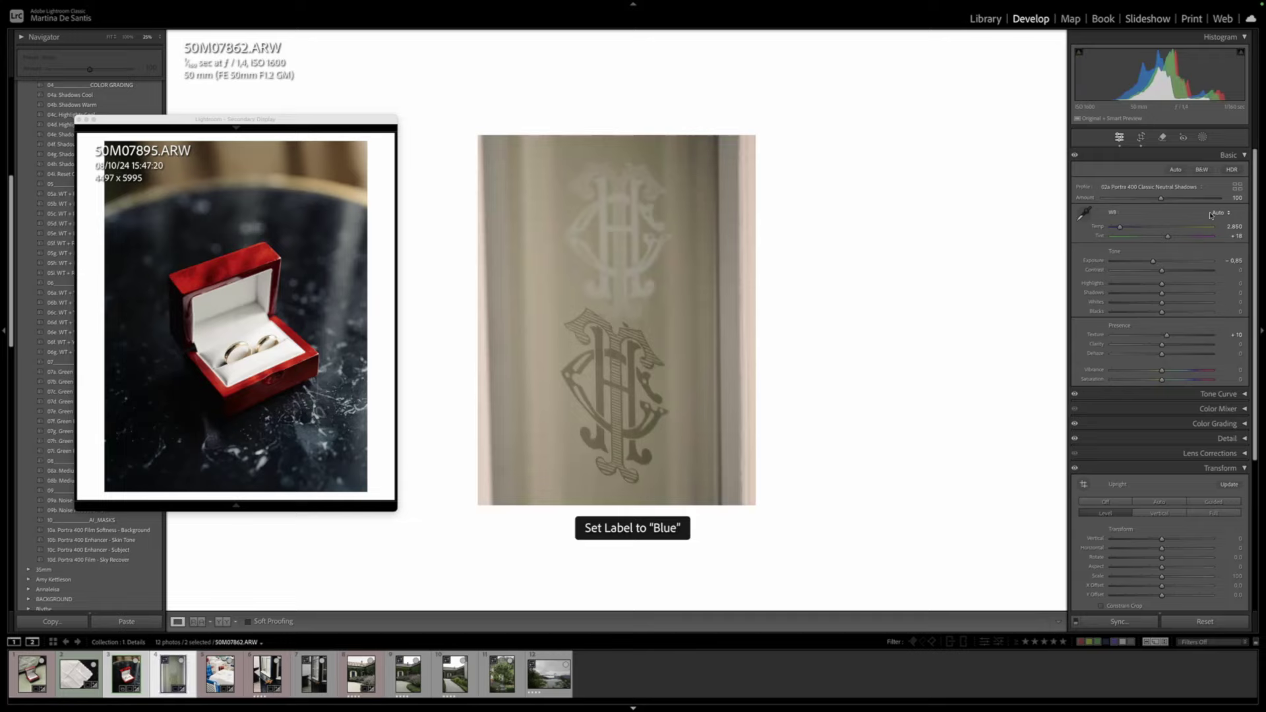
pyautogui.click(277, 675)
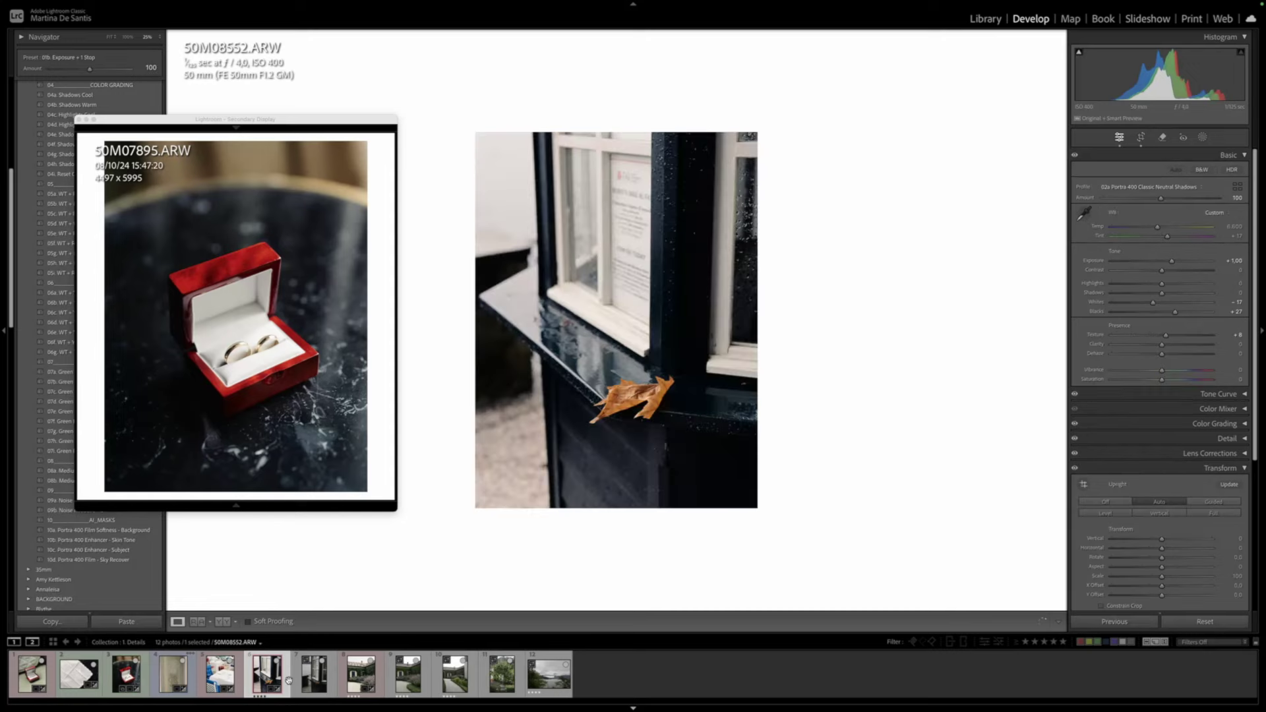
# Lock 50M08552 as the reference and paste its settings onto 50M08553
pyautogui.press('super+shift+Return')
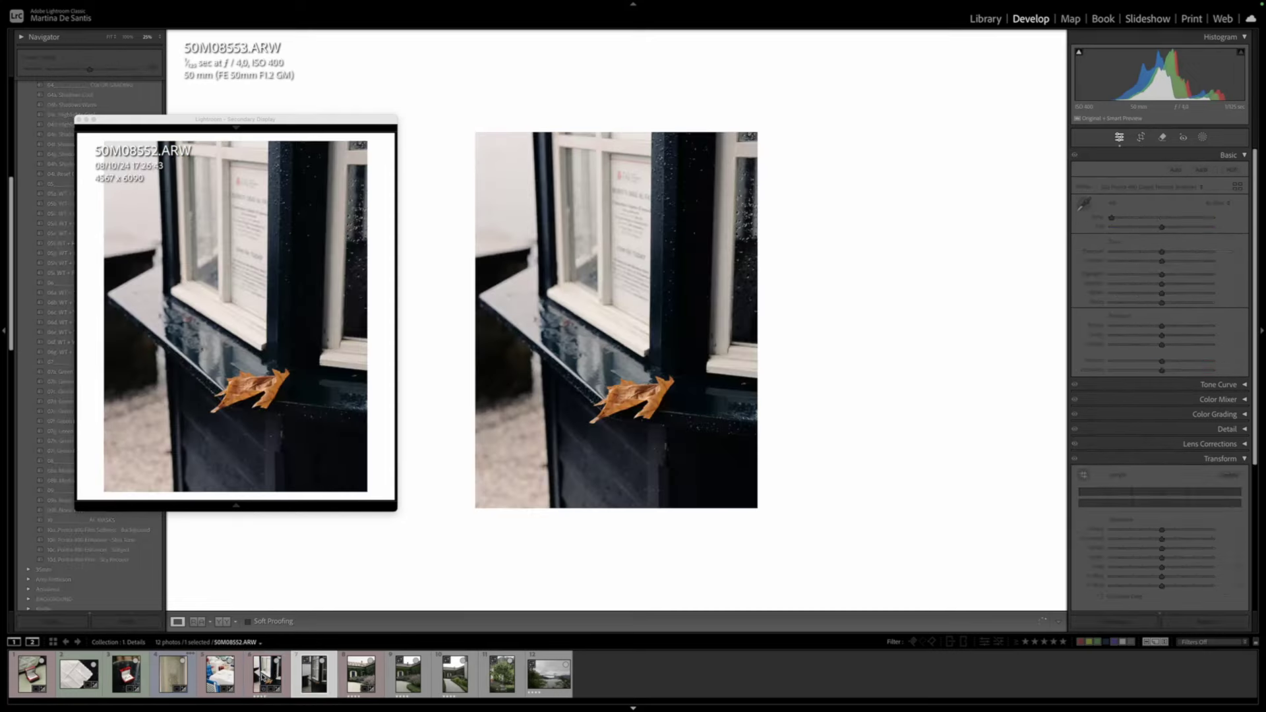
pyautogui.click(263, 677)
pyautogui.keyDown('super'); pyautogui.click(312, 677); pyautogui.keyUp('super')
pyautogui.press('super+v')
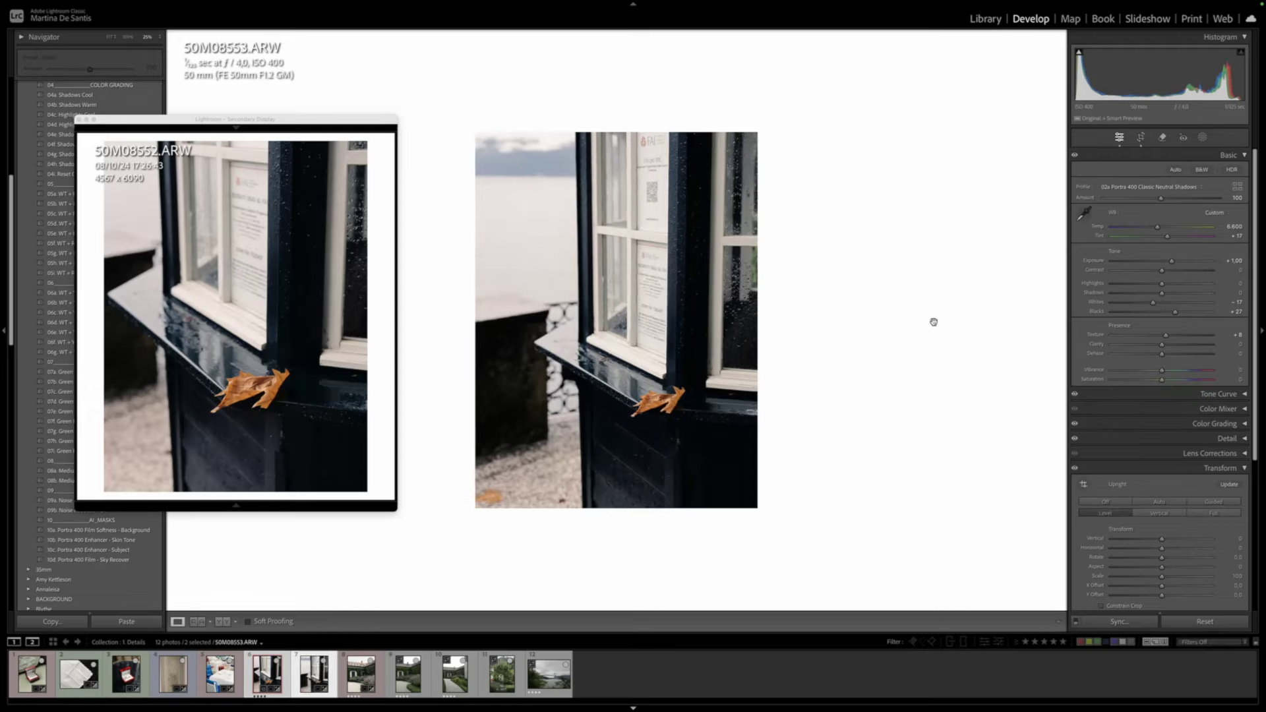
# Straighten 50M08553's crop, apply Upright Auto, and reposition the image within the frame
pyautogui.press('r')
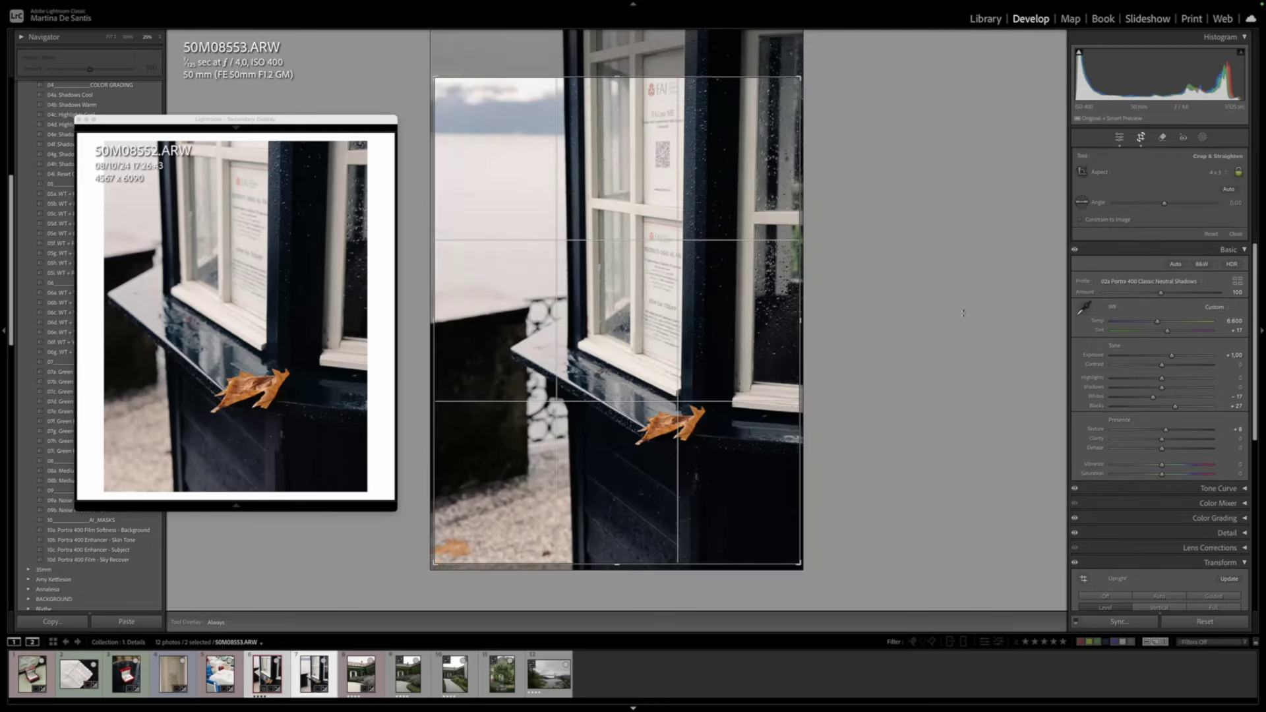
pyautogui.moveTo(964, 311); pyautogui.dragTo(963, 310)
pyautogui.moveTo(705, 307); pyautogui.dragTo(715, 307)
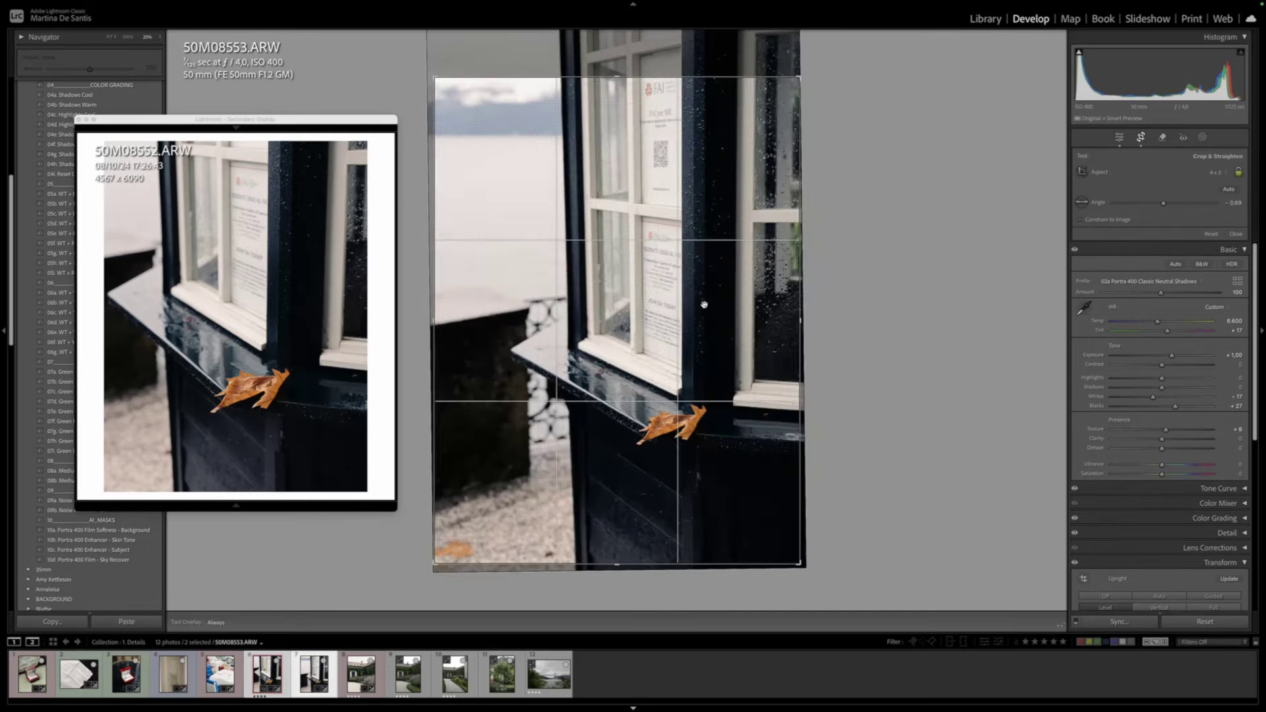
pyautogui.moveTo(865, 276); pyautogui.dragTo(868, 263)
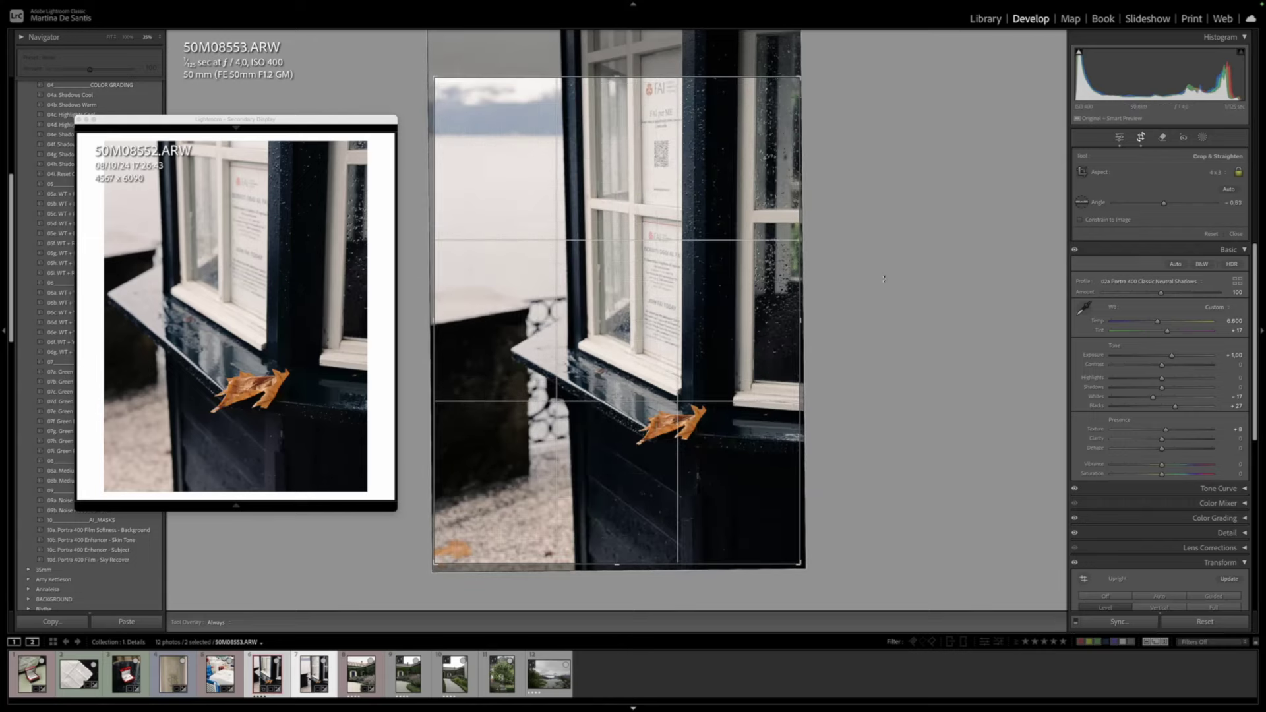
pyautogui.press('Return')
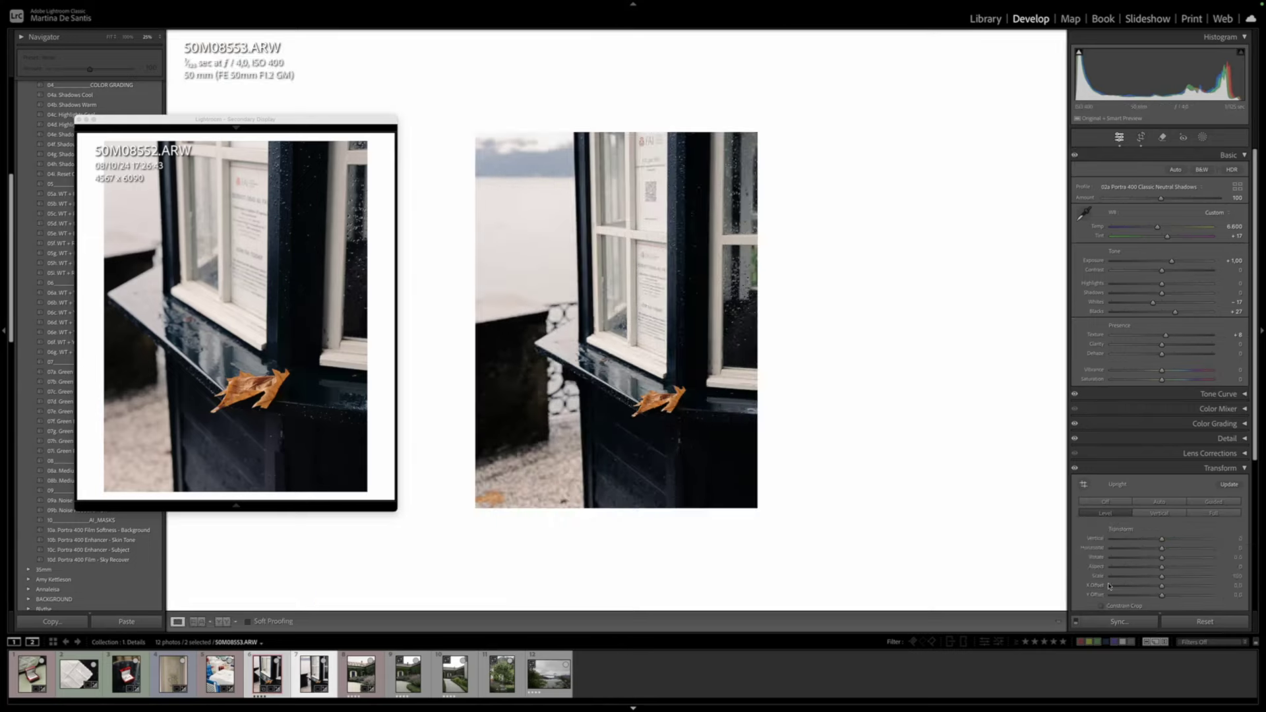
pyautogui.click(1159, 502)
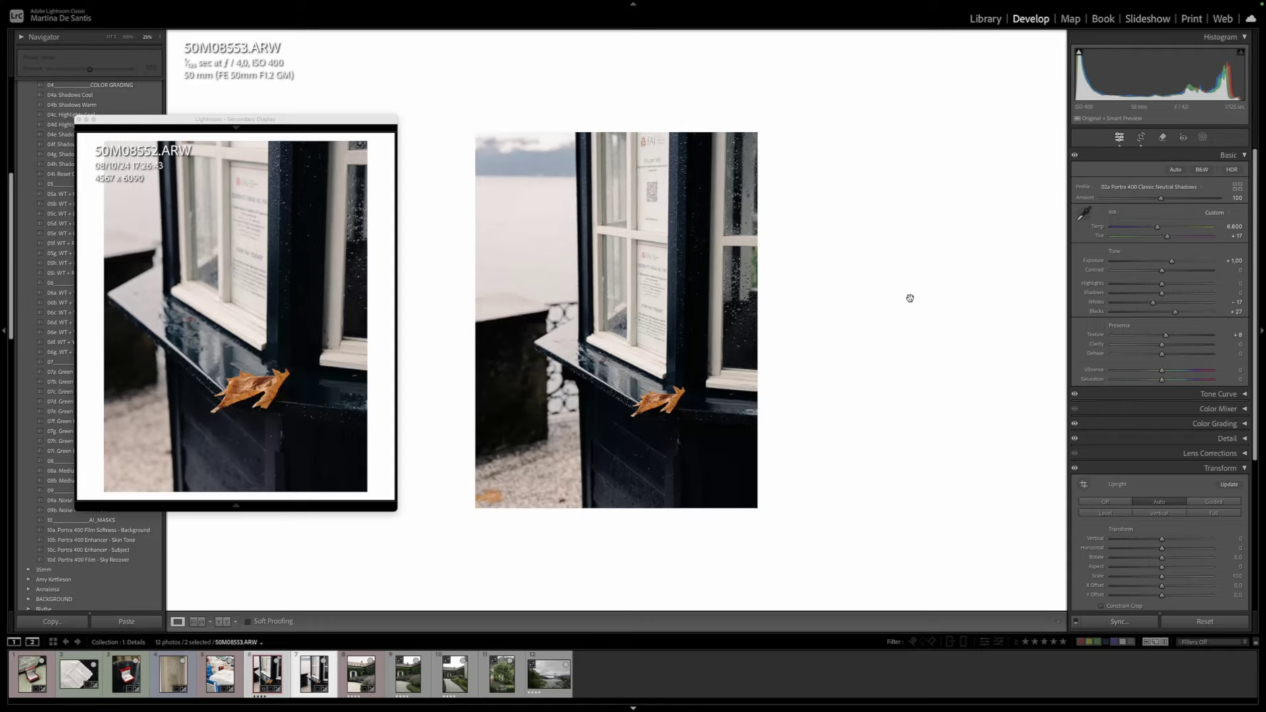
pyautogui.press('r')
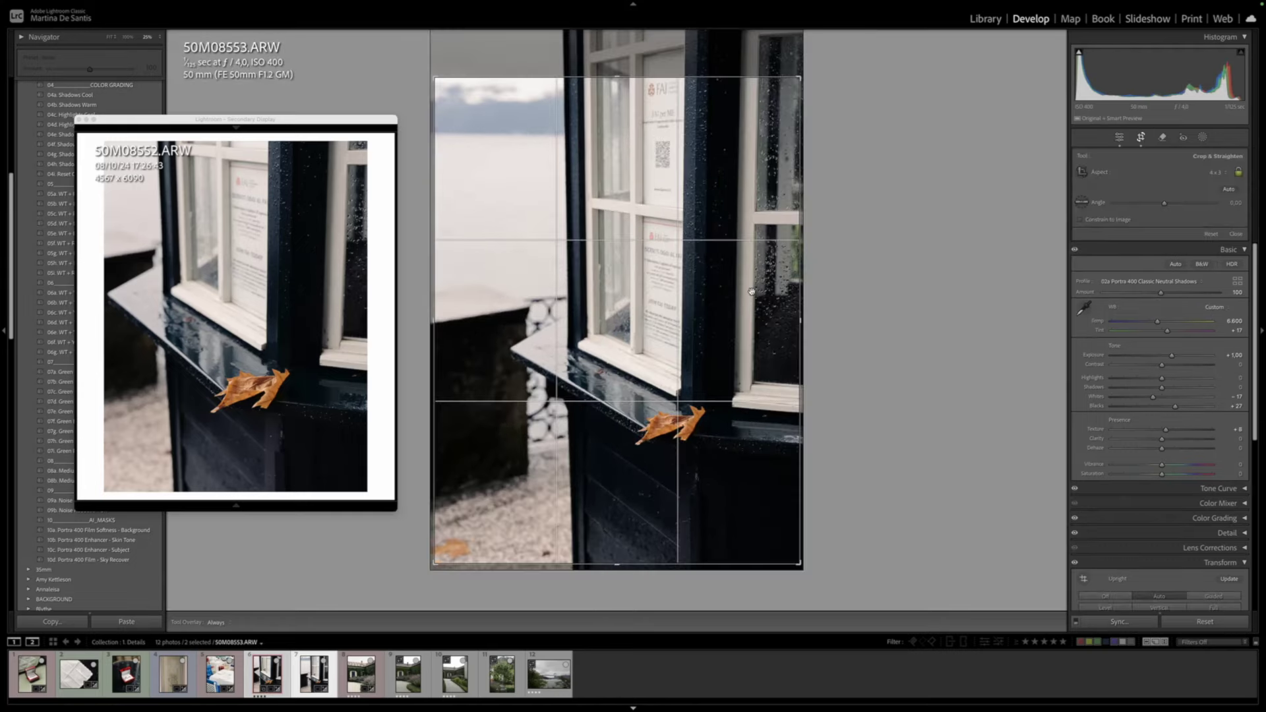
pyautogui.moveTo(752, 291); pyautogui.dragTo(643, 163)
pyautogui.press('r')
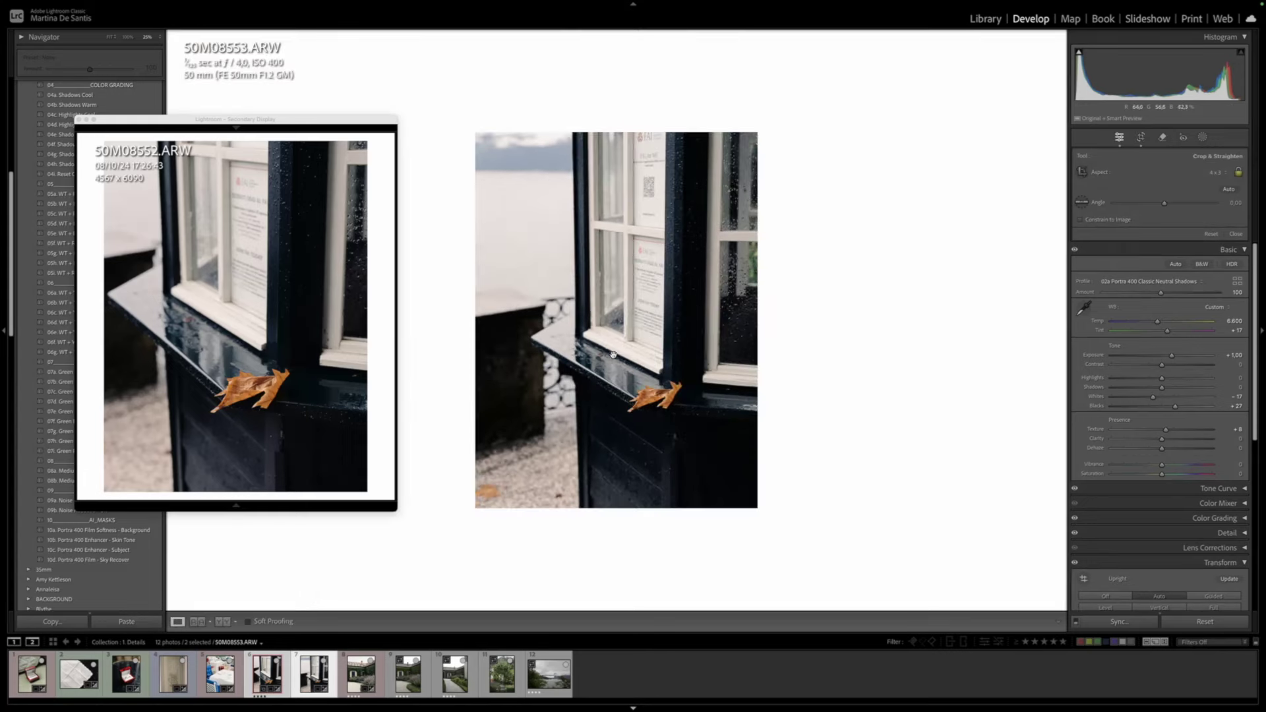
pyautogui.press('r')
pyautogui.press('r')
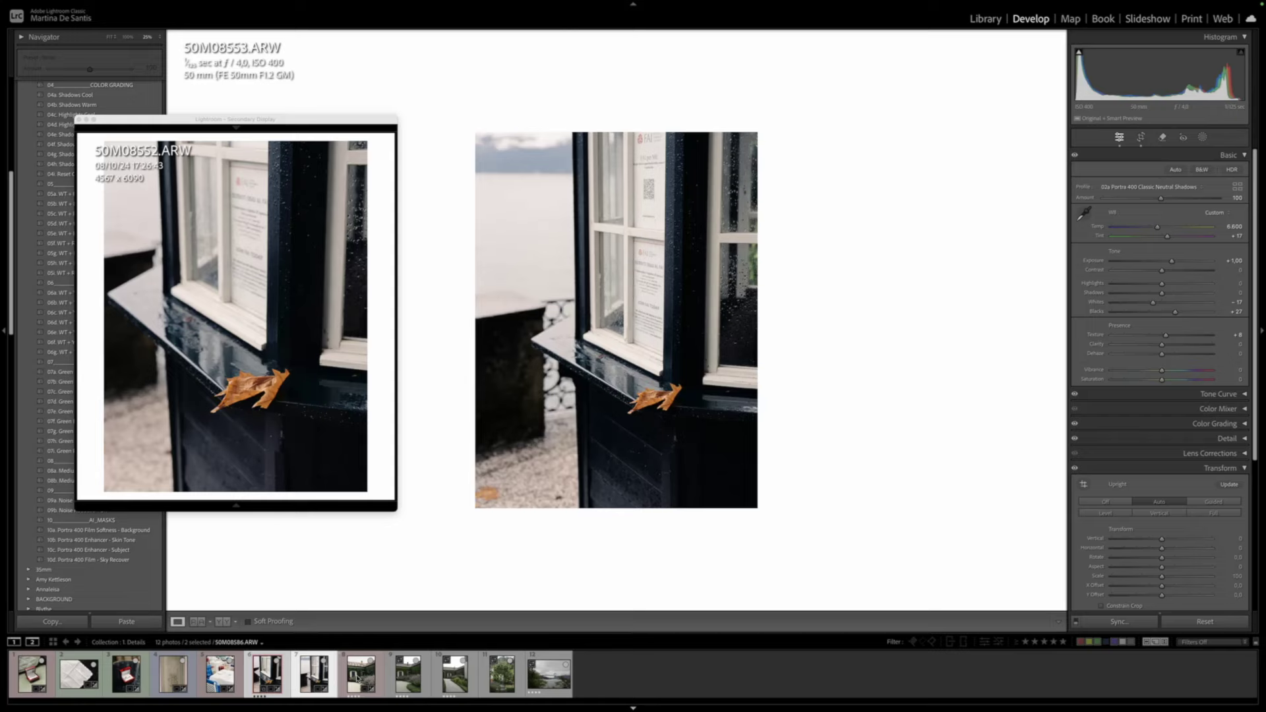
pyautogui.click(361, 674)
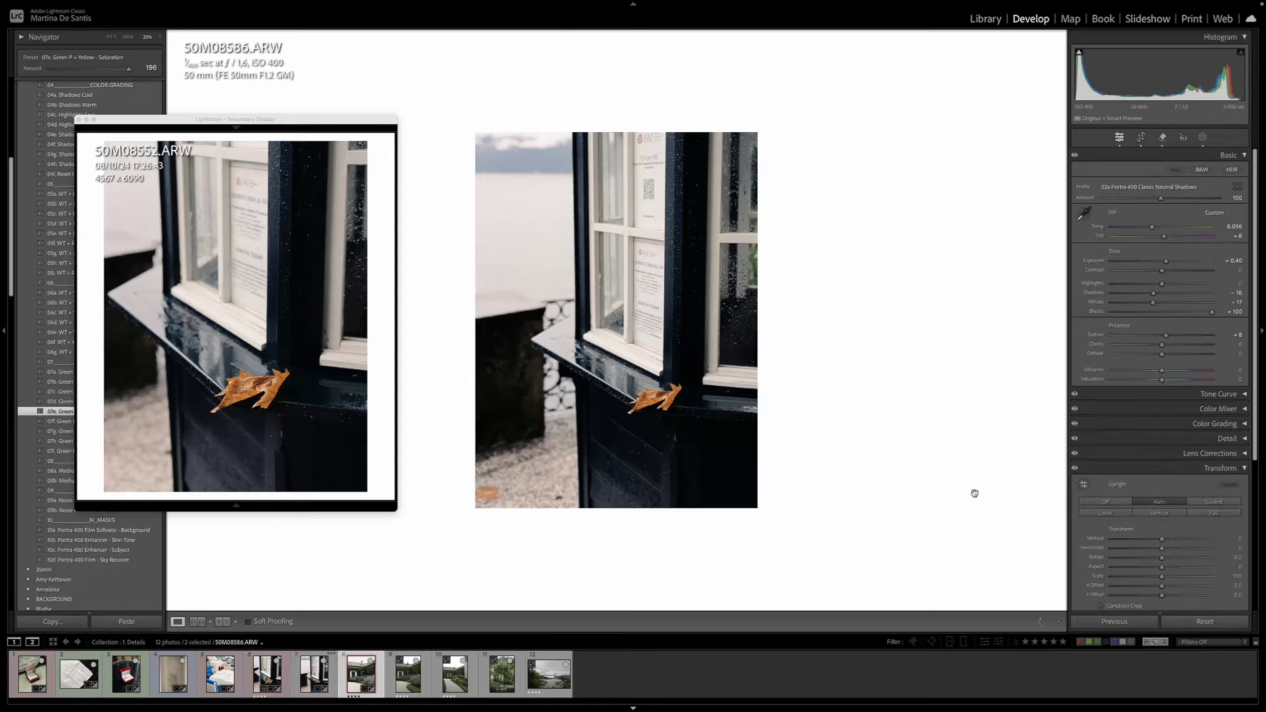
# Lock 50M08586 as the reference and synchronize its settings onto the four photos after it
pyautogui.hotkey('ctrl', 'shift', 'Return')
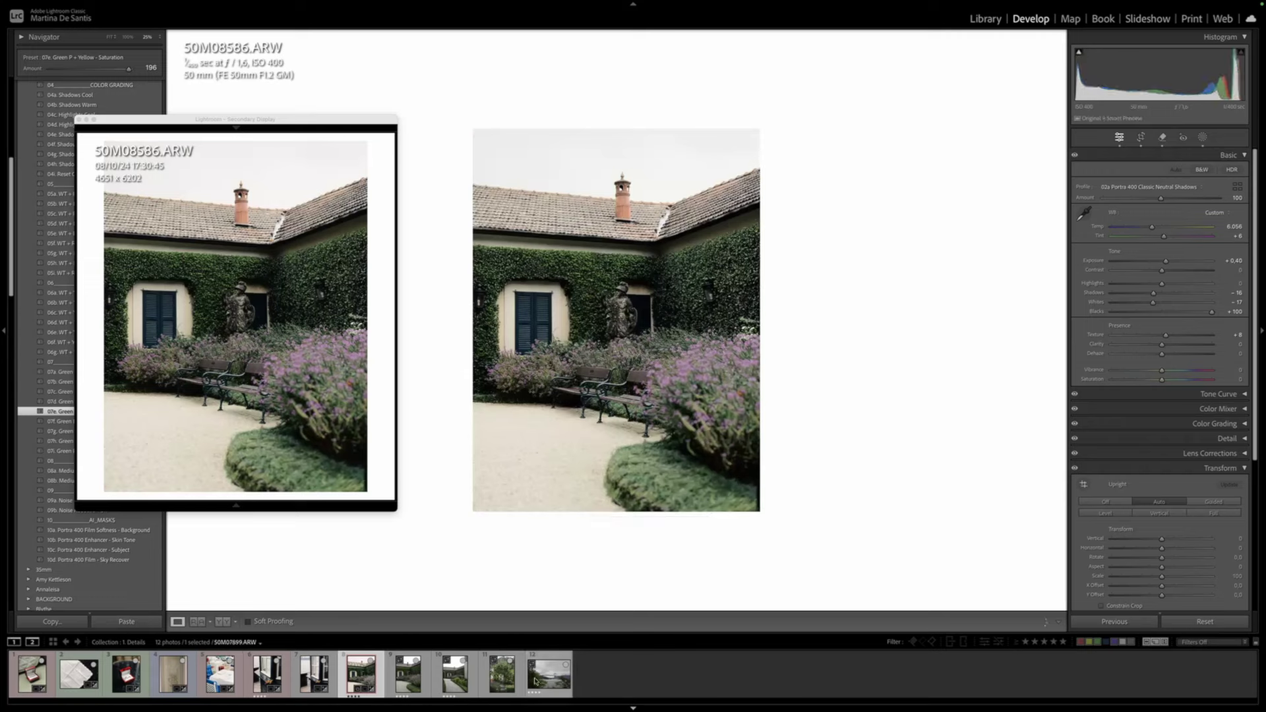
pyautogui.keyDown('shift'); pyautogui.click(548, 666); pyautogui.keyUp('shift')
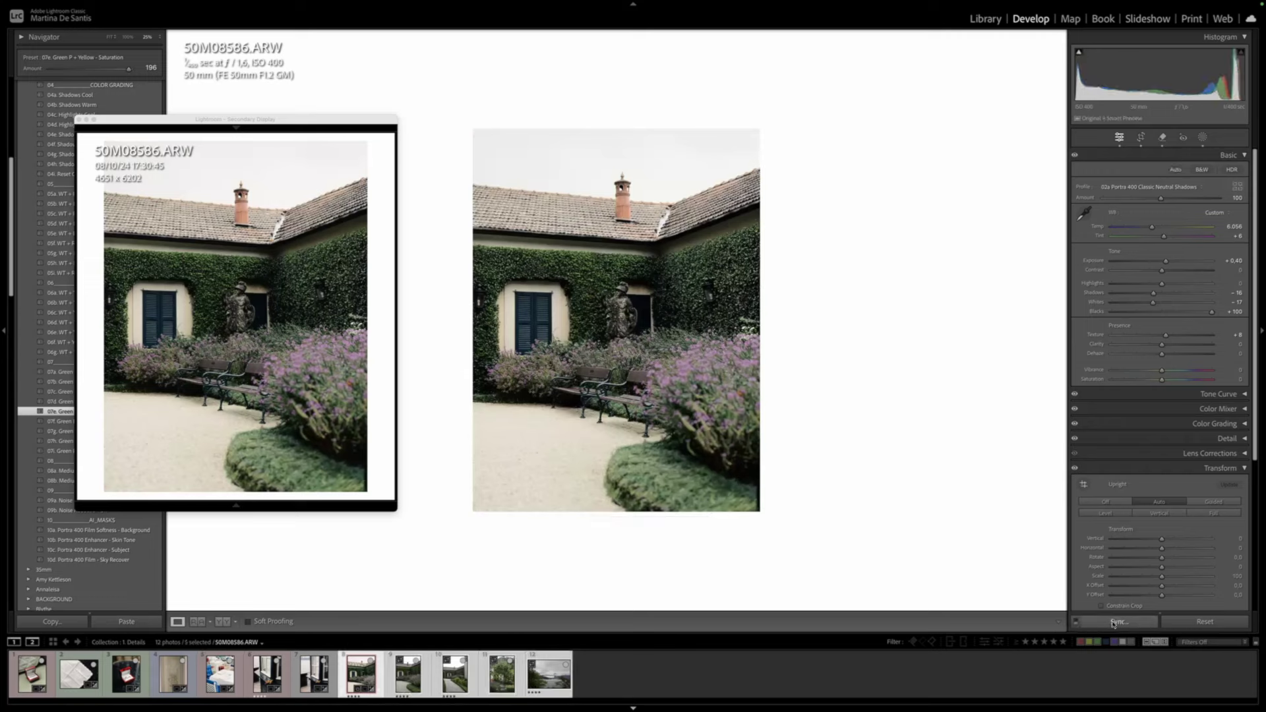
pyautogui.click(1114, 621)
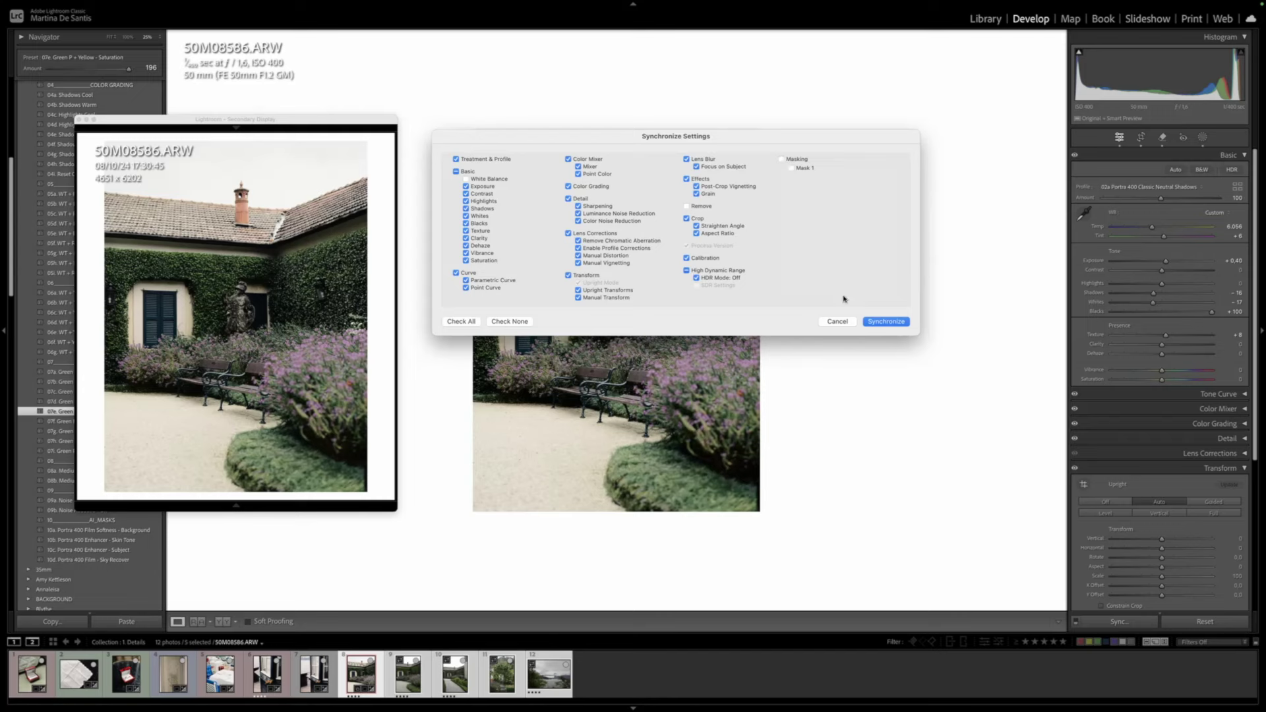
pyautogui.click(891, 323)
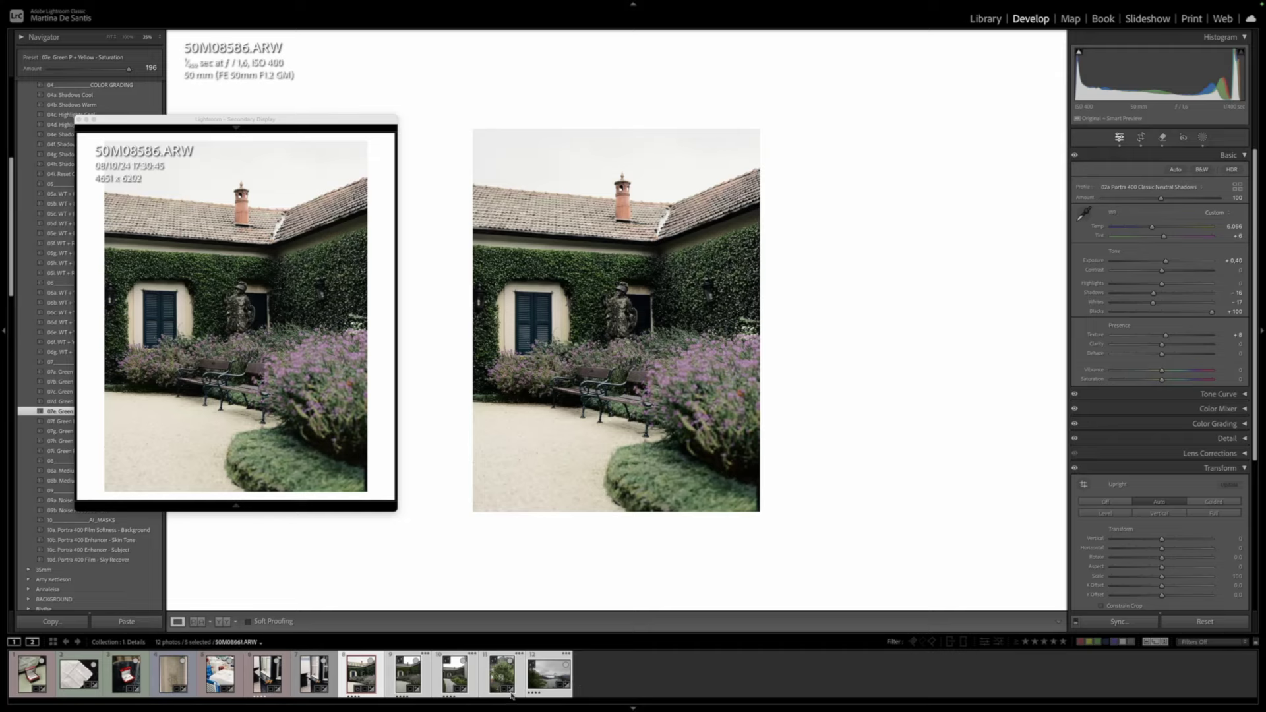
# Narrow the selection to 50M08586 and the next two photos and sync its edits again
pyautogui.keyDown('shift'); pyautogui.click(457, 679); pyautogui.keyUp('shift')
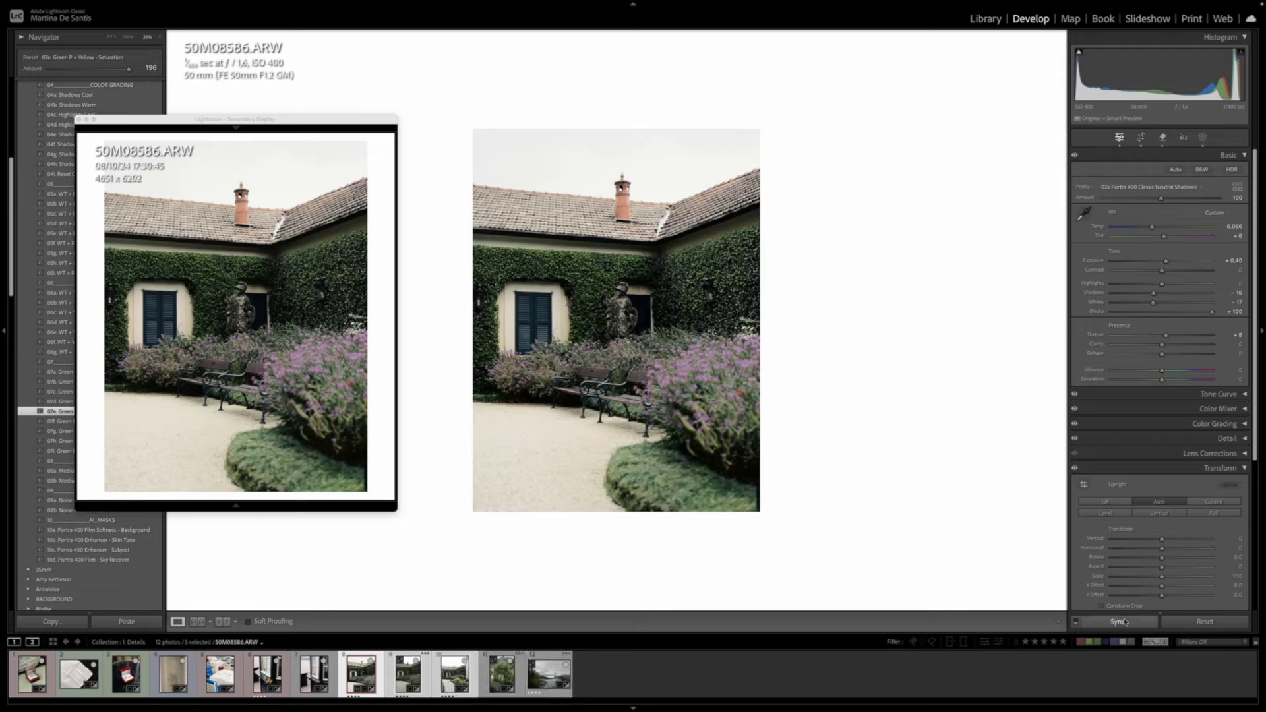
pyautogui.press('super+shift+s')
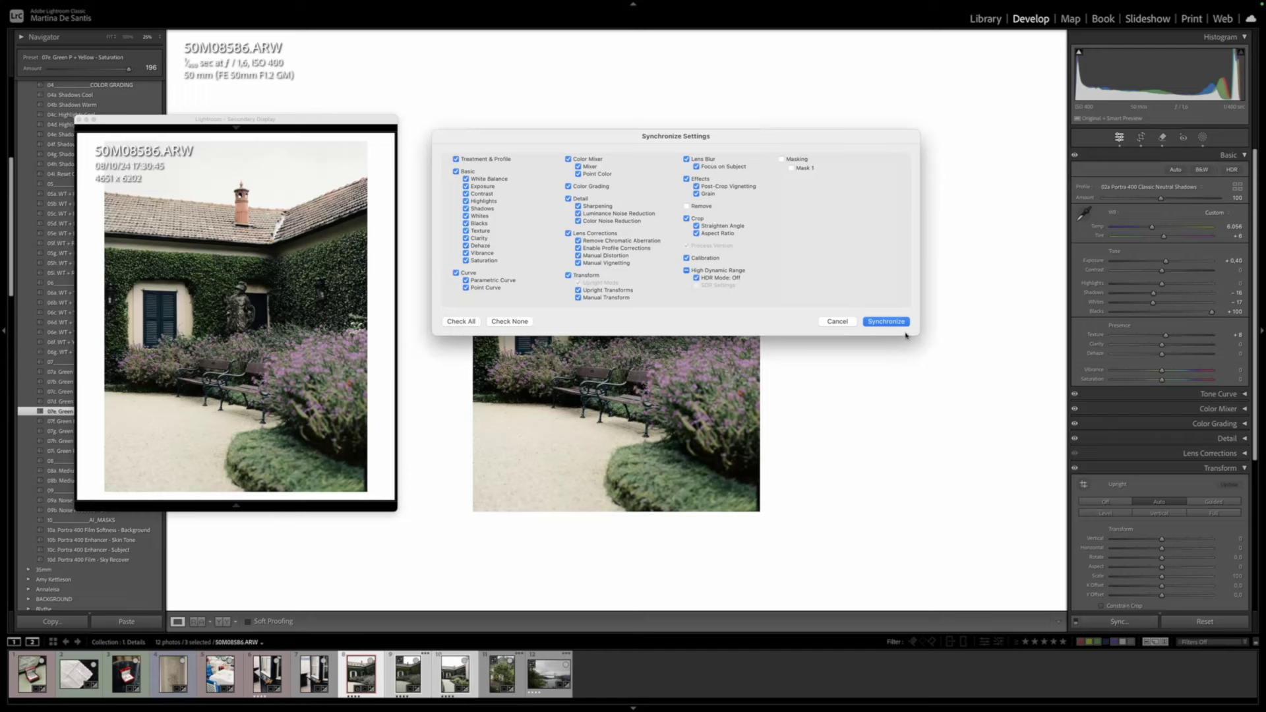
pyautogui.press('Return')
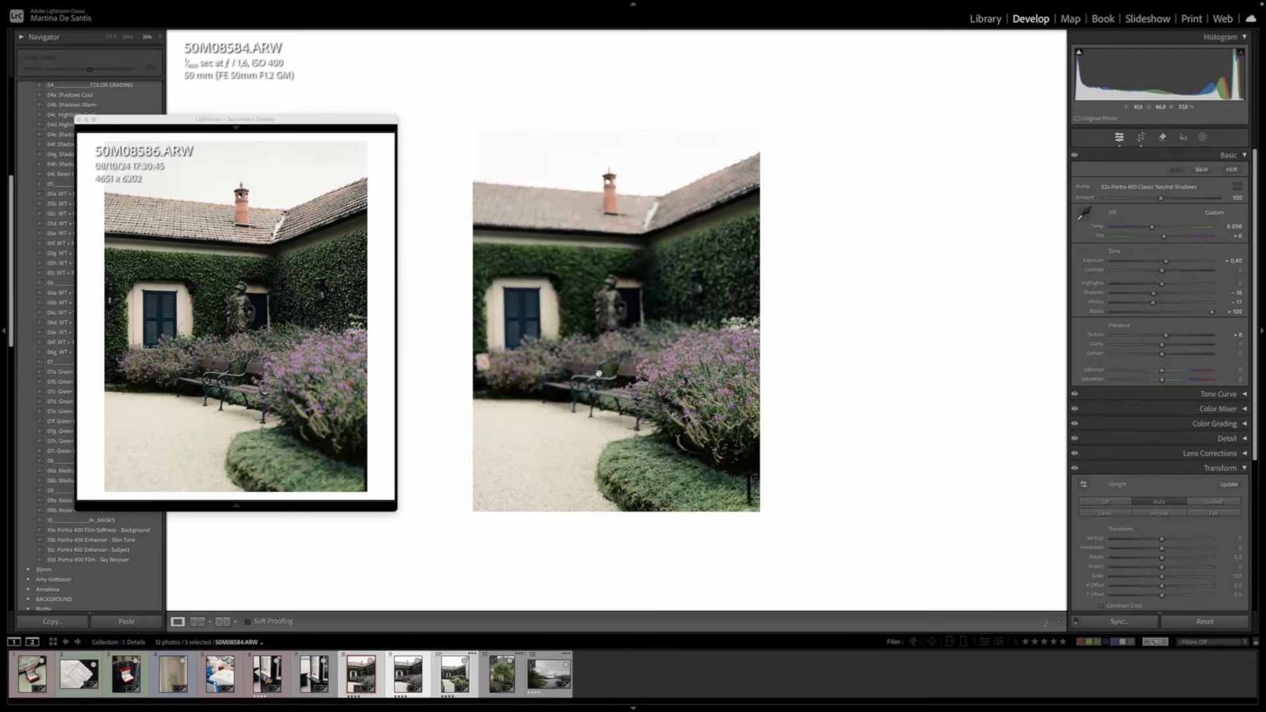
# Straighten 50M08584 by about 1° and apply the 10d. Portra 400 Film - Sky Recover preset
pyautogui.press('r')
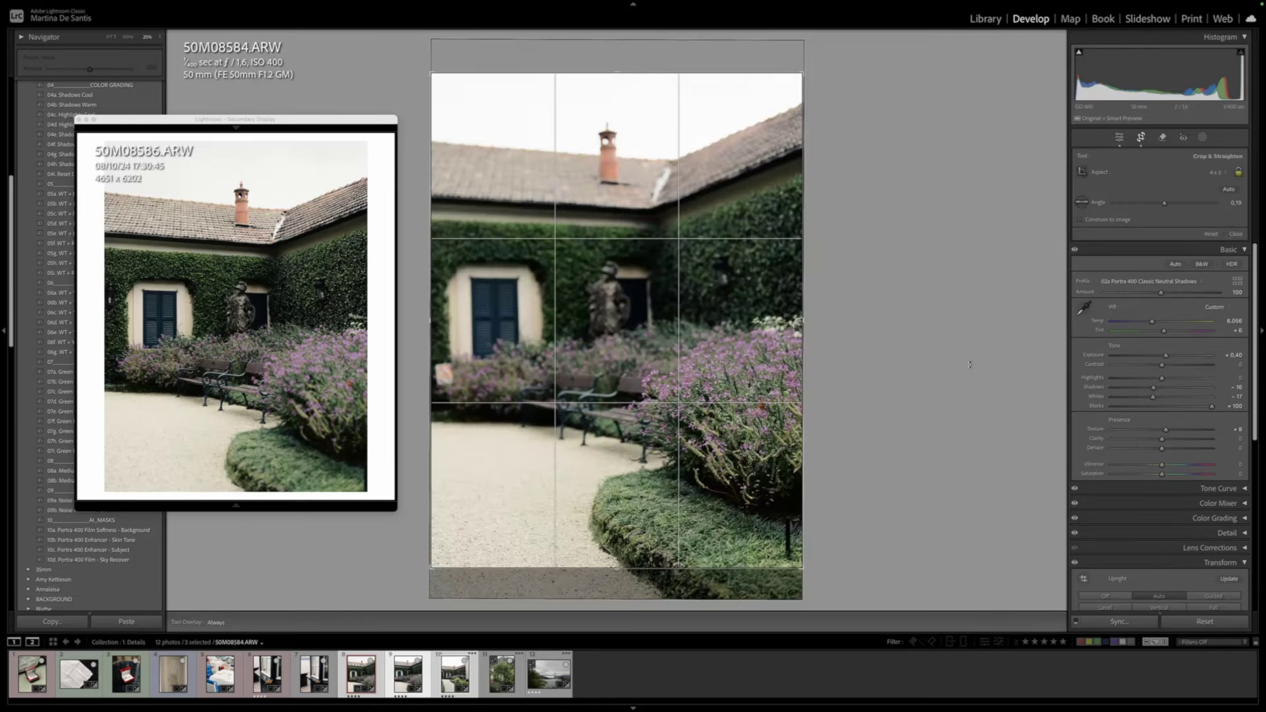
pyautogui.moveTo(969, 365); pyautogui.dragTo(969, 367)
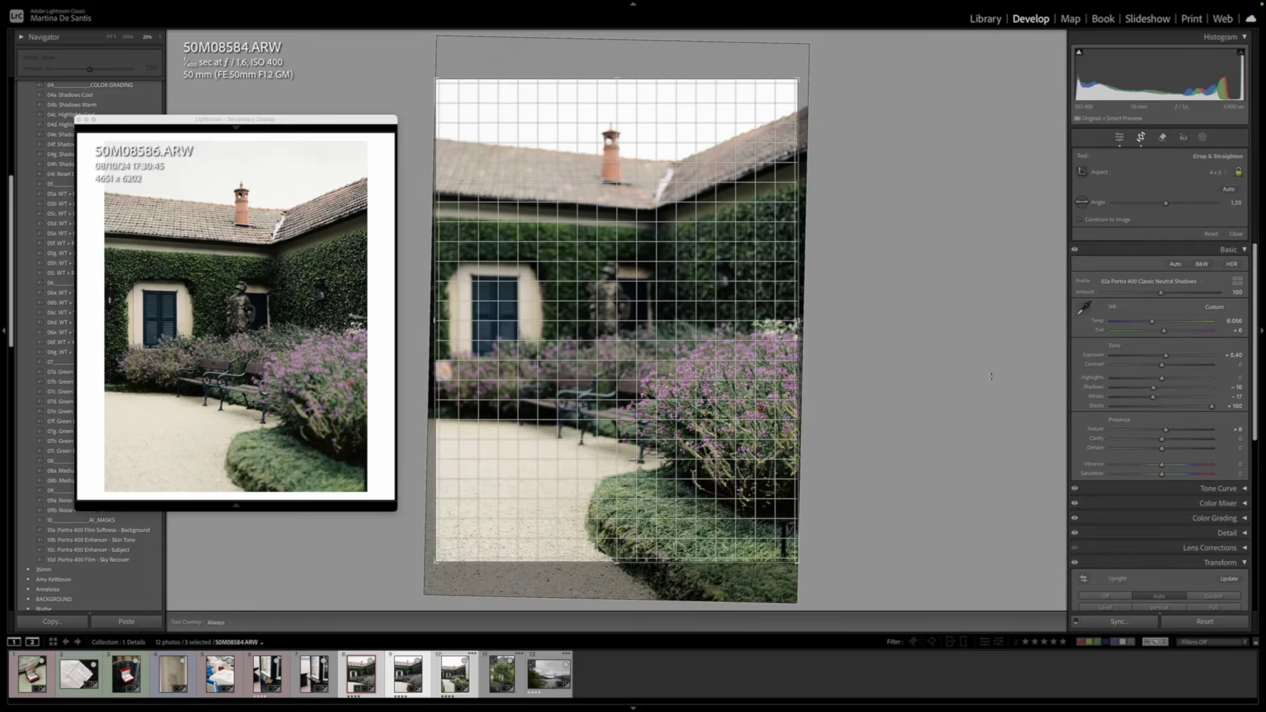
pyautogui.moveTo(826, 375); pyautogui.dragTo(827, 370)
pyautogui.press('Return')
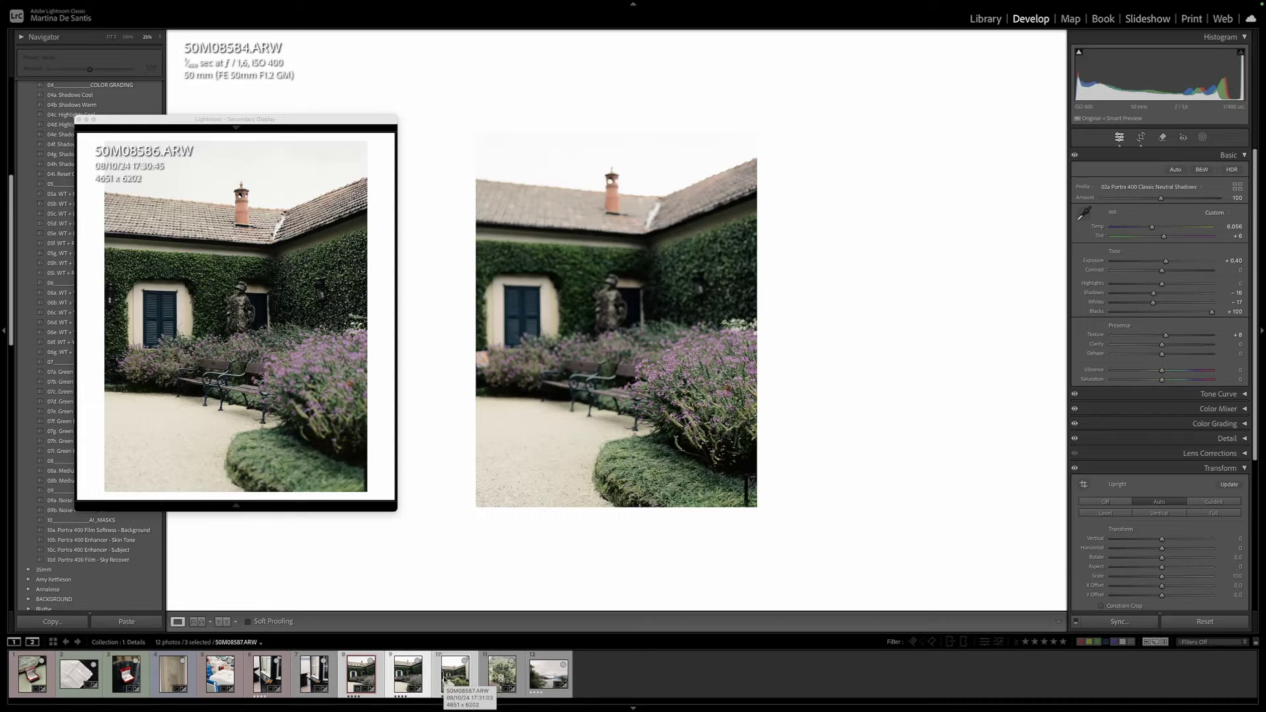
pyautogui.click(99, 559)
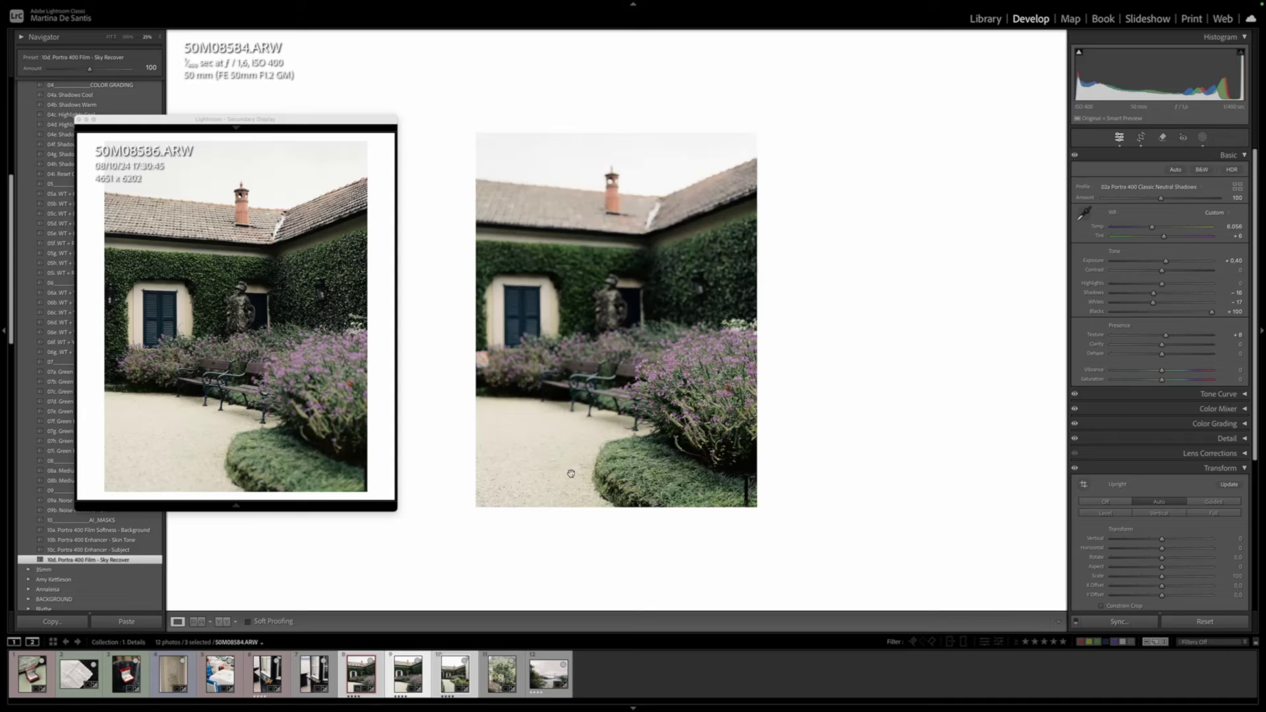
pyautogui.press('Right')
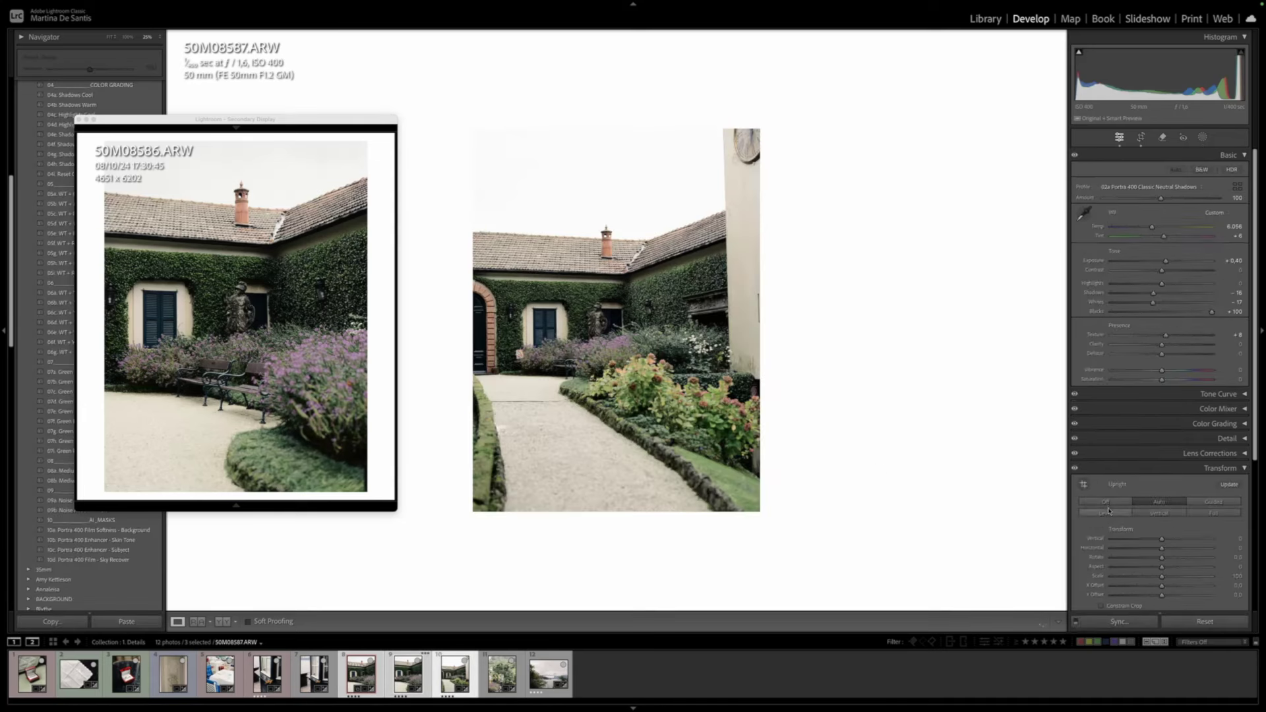
# Level the current photo with Upright, straighten its crop slightly, and apply the Sky Recover preset
pyautogui.click(1105, 514)
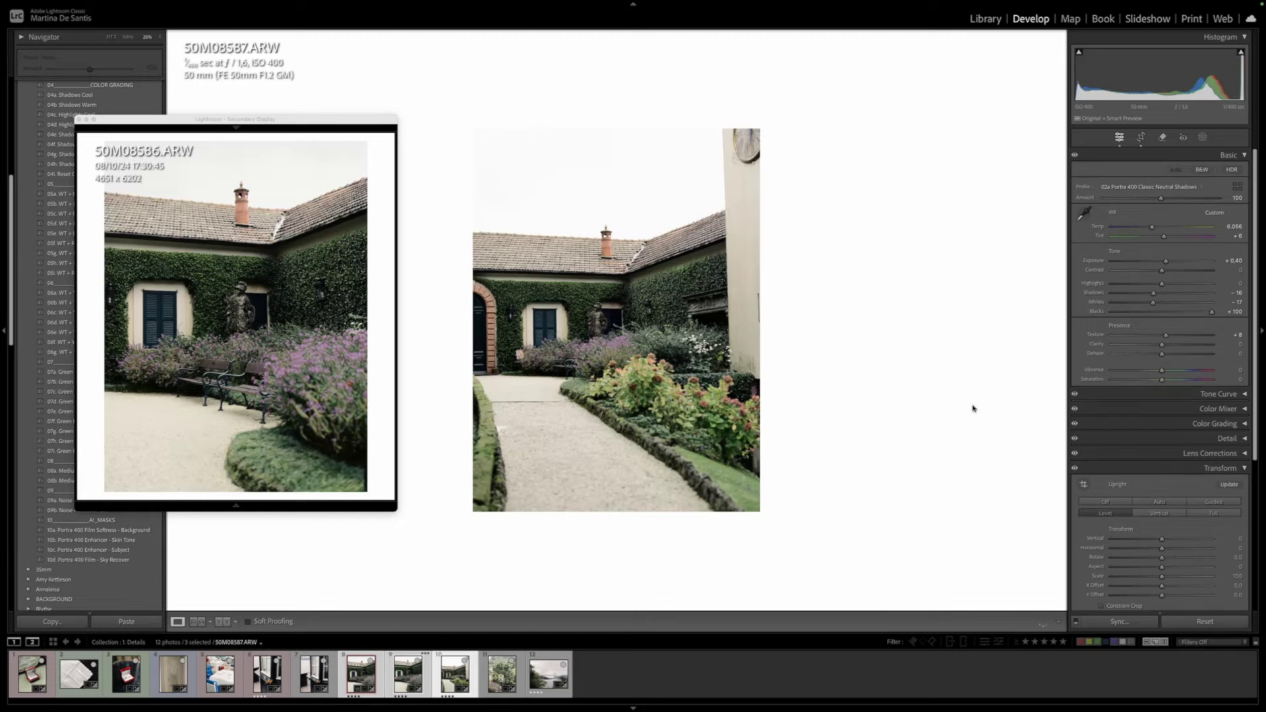
pyautogui.press('r')
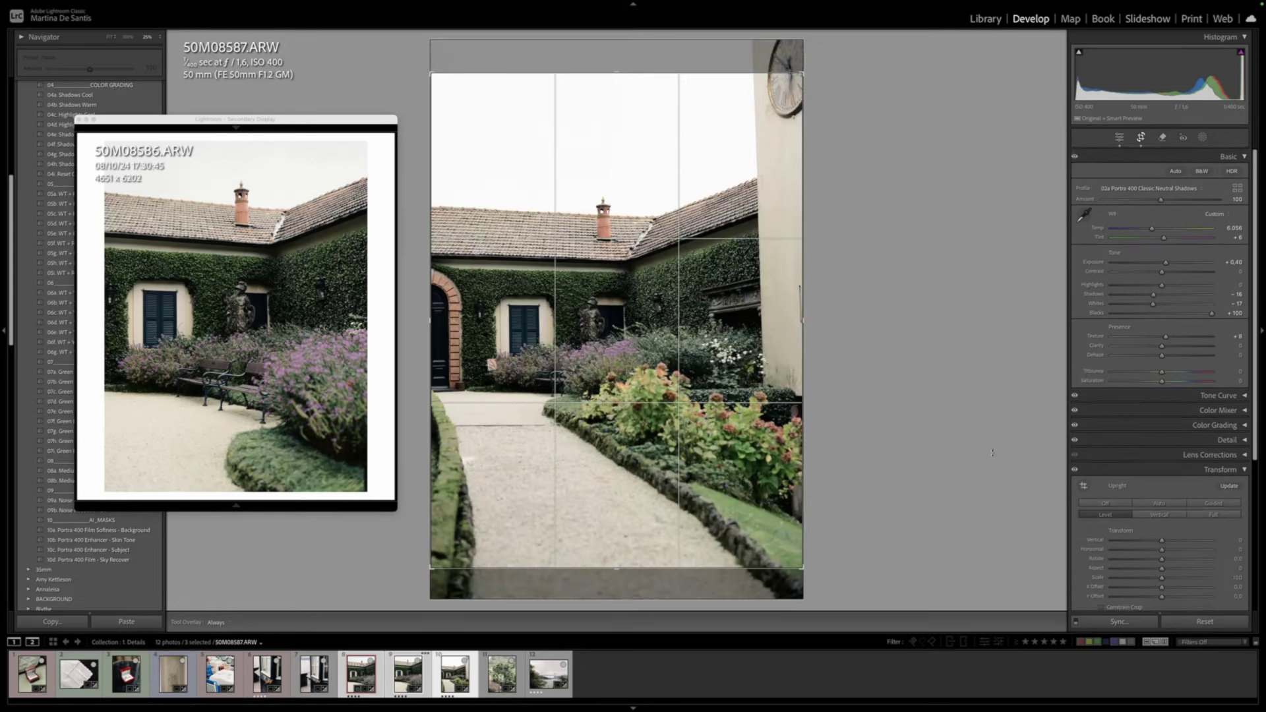
pyautogui.moveTo(986, 452); pyautogui.dragTo(978, 445)
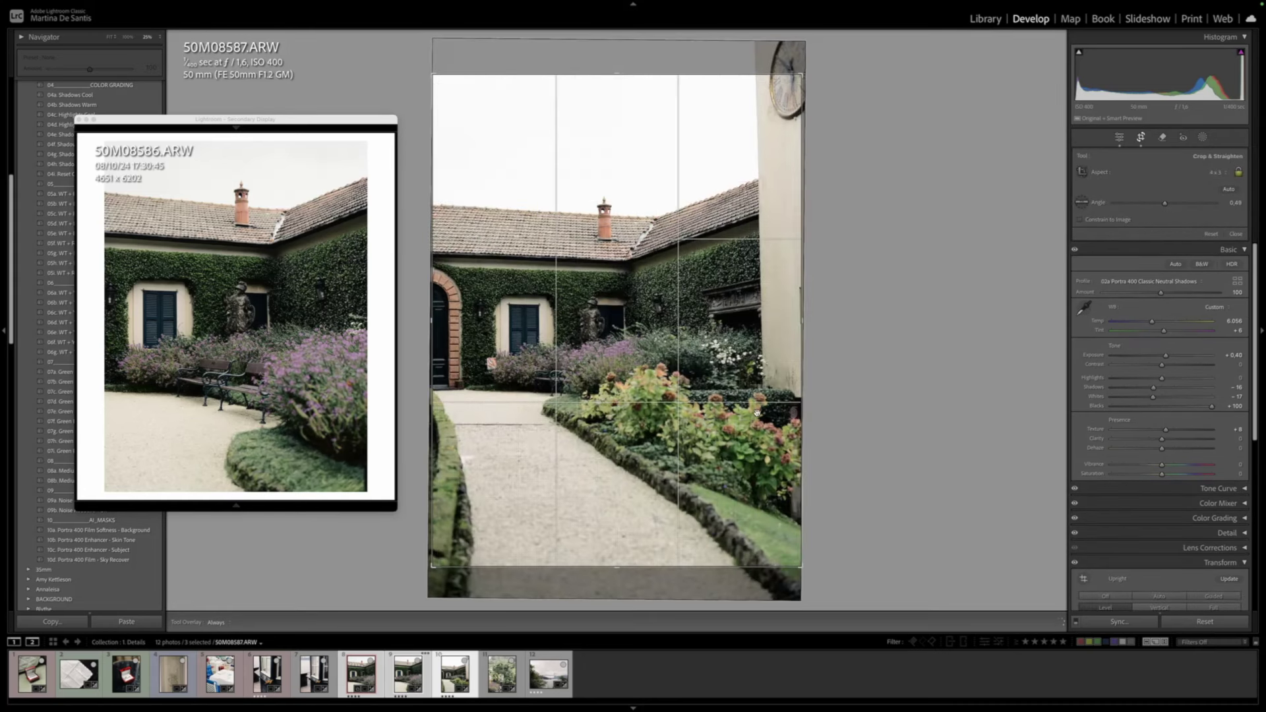
pyautogui.moveTo(713, 403); pyautogui.dragTo(713, 399)
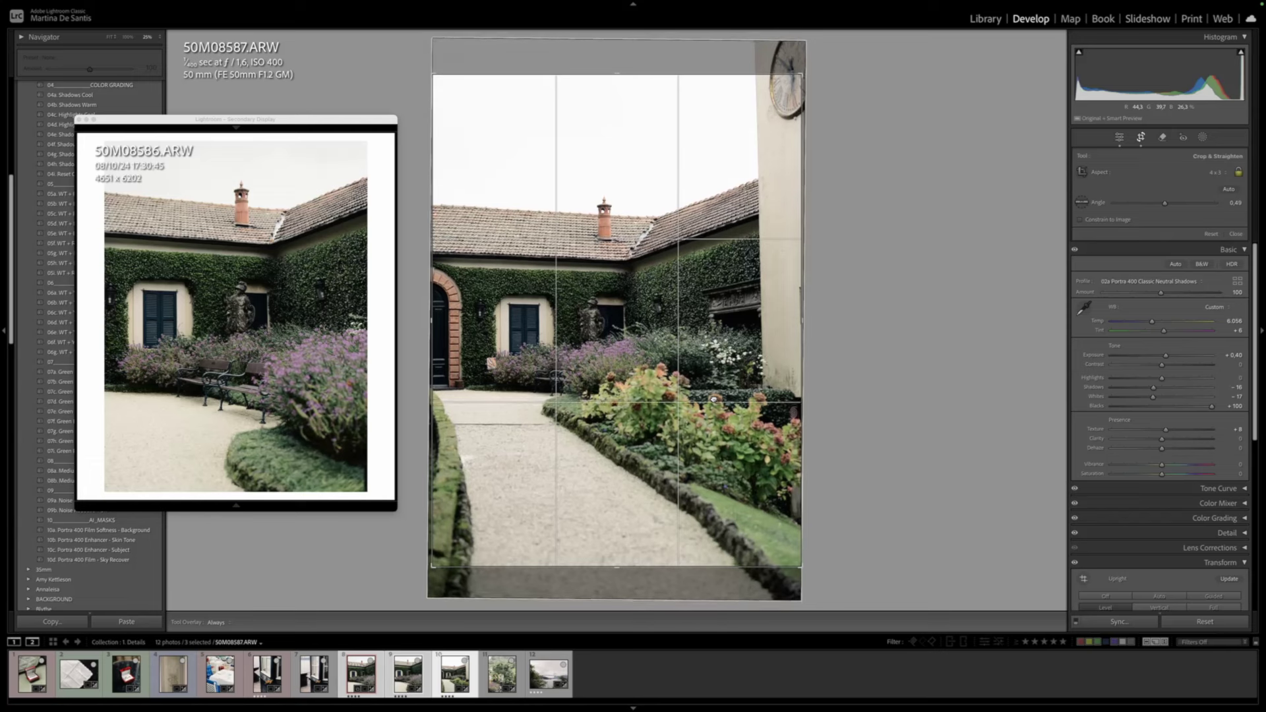
pyautogui.moveTo(846, 410); pyautogui.dragTo(848, 411)
pyautogui.press('Return')
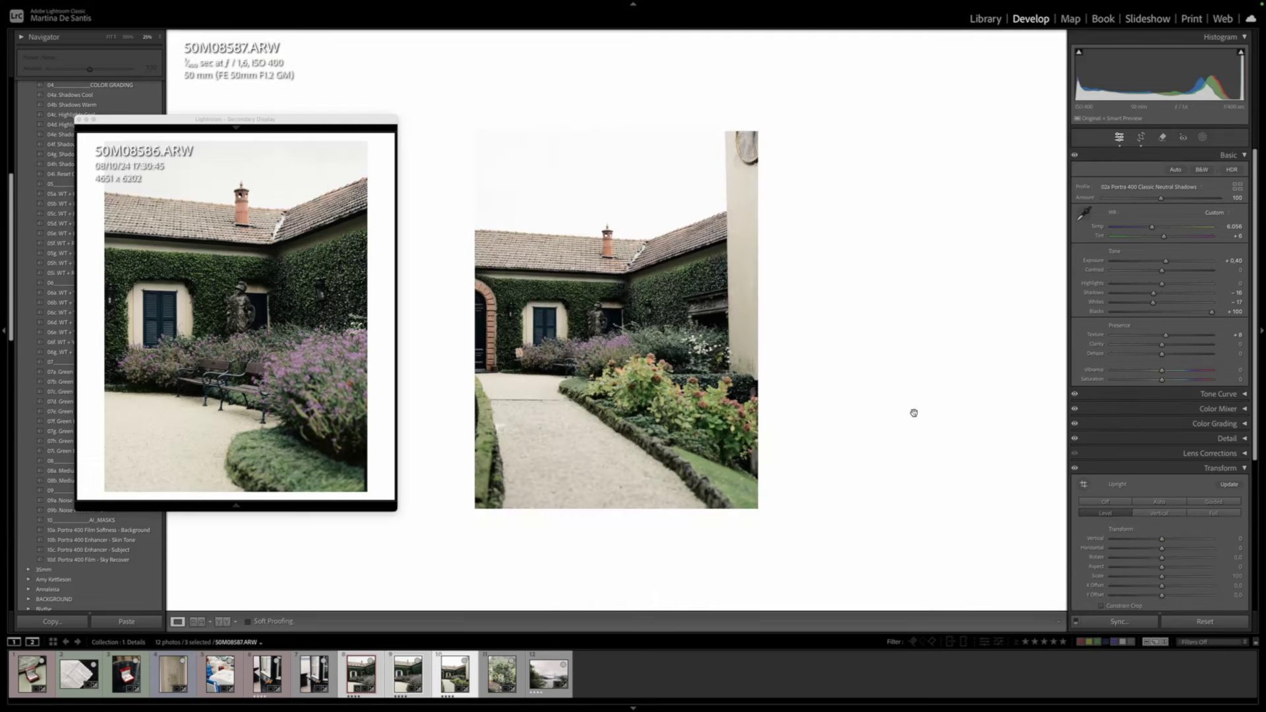
pyautogui.click(143, 558)
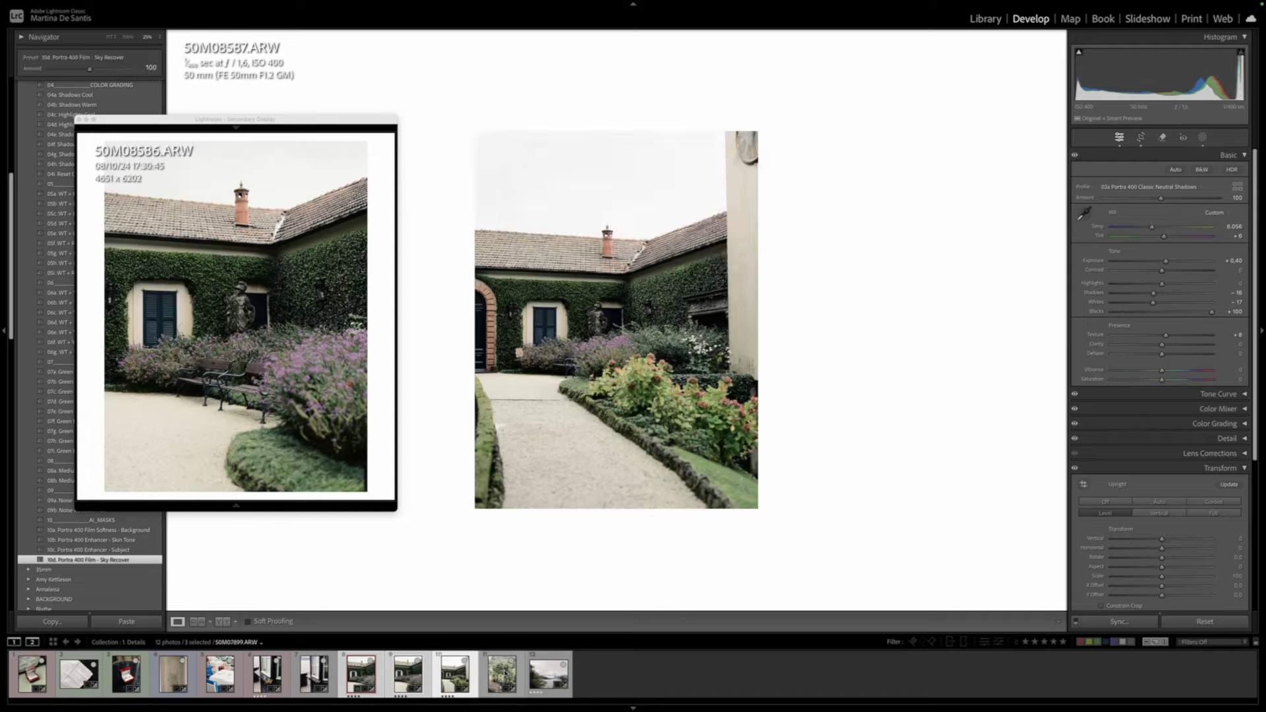
# On 50M07899, set Upright to Level, adjust vertical perspective, and apply 01c. Exposure - Half Stop
pyautogui.click(504, 673)
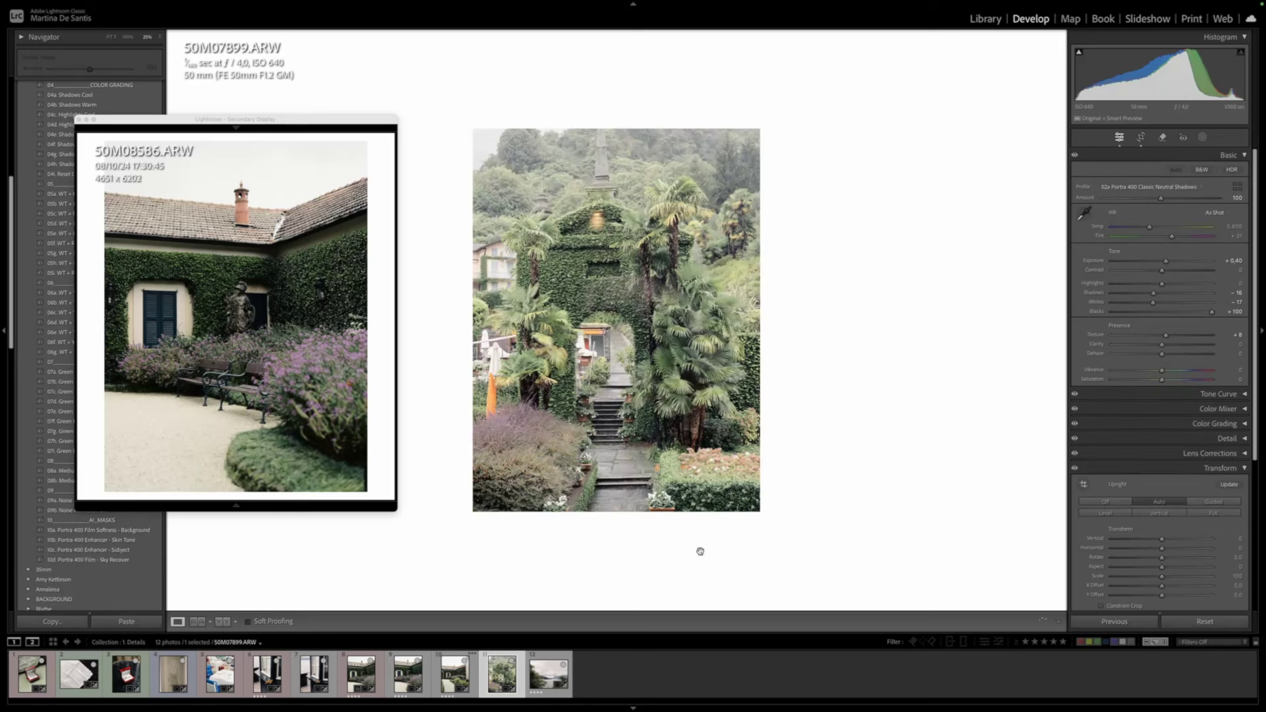
pyautogui.click(1111, 514)
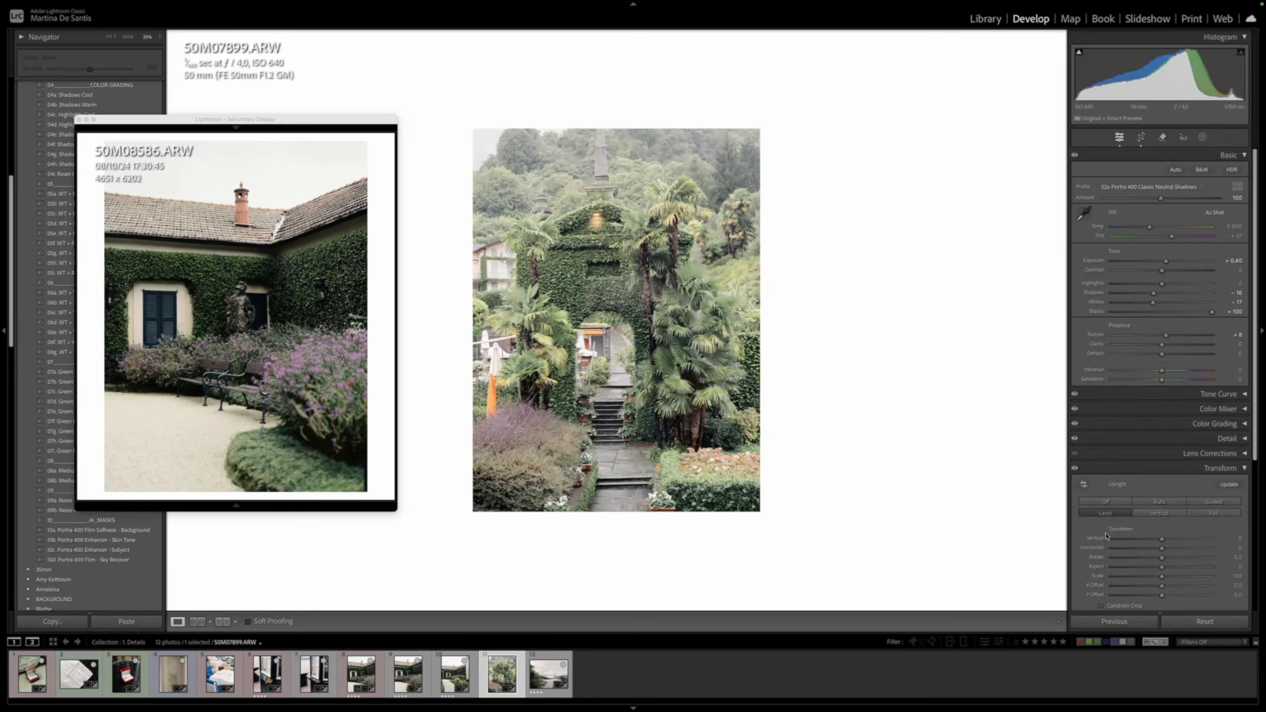
pyautogui.moveTo(1150, 539); pyautogui.dragTo(1150, 539)
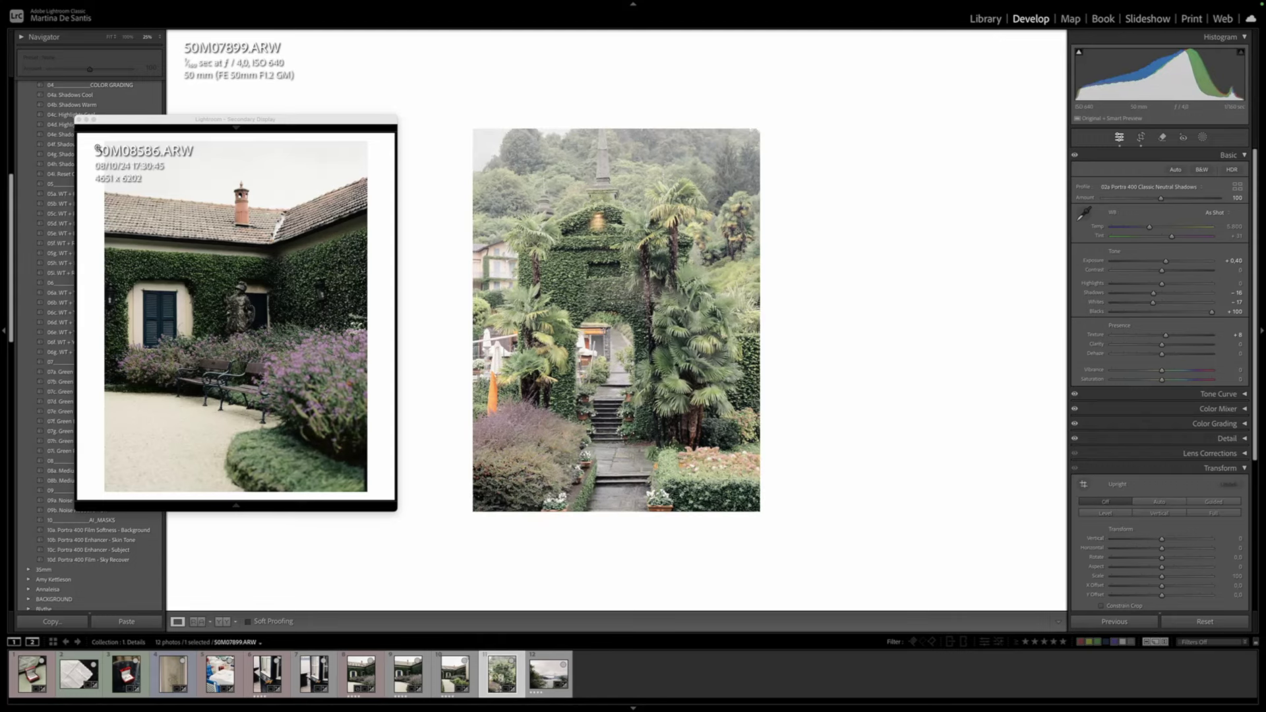
pyautogui.scroll(6, 47, 182)
pyautogui.scroll(3, 47, 183)
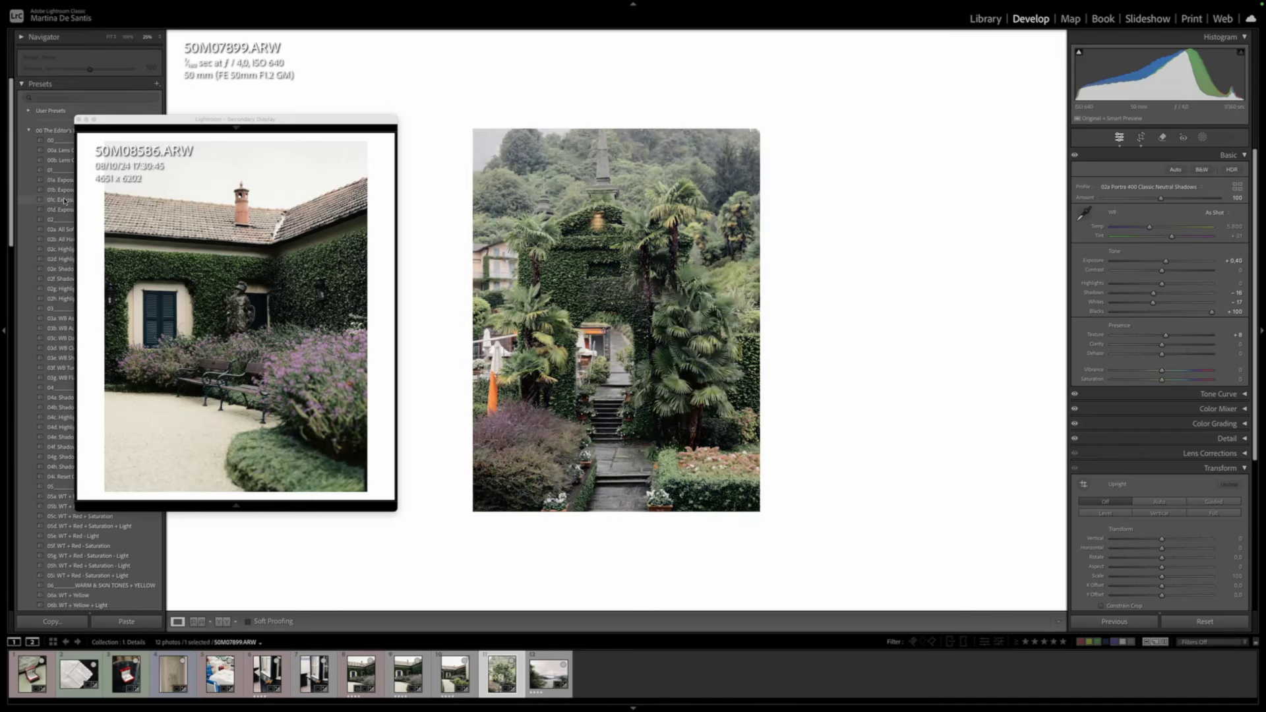
pyautogui.click(65, 200)
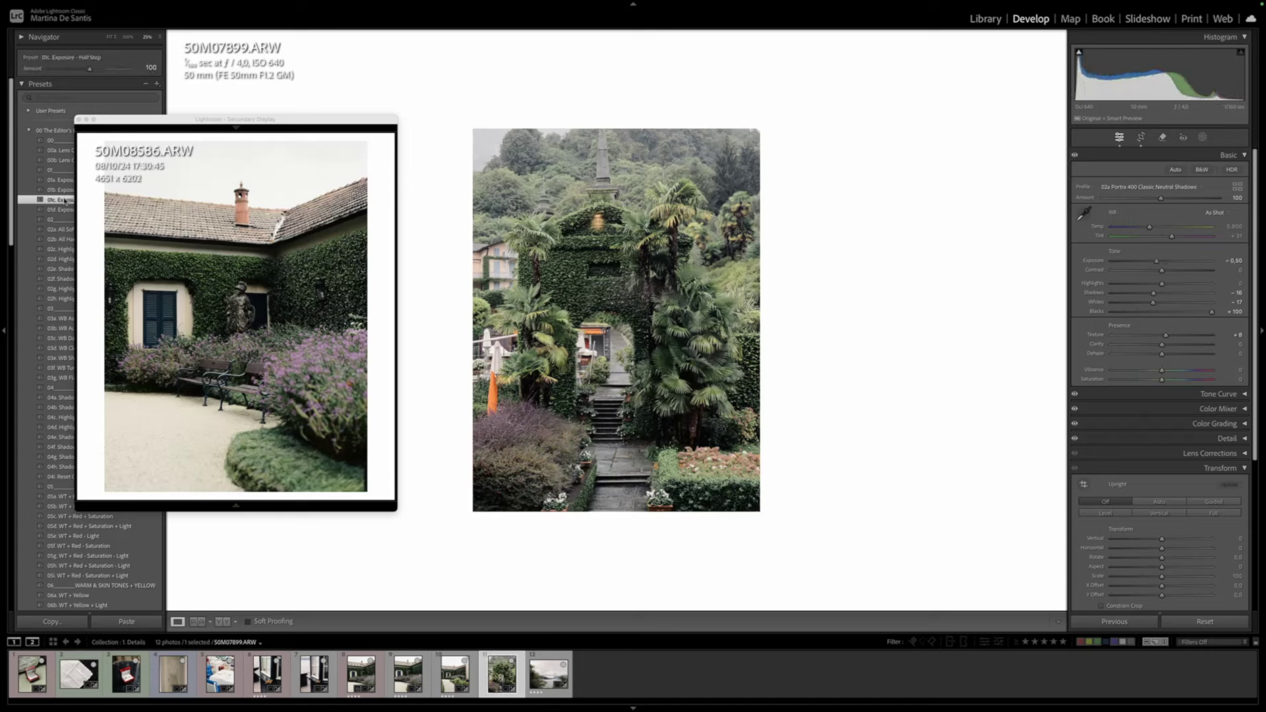
# Apply the 02g harsh-shadow preset at amount 149, the 03g WB Flash preset, and 04f cool toning
pyautogui.click(64, 291)
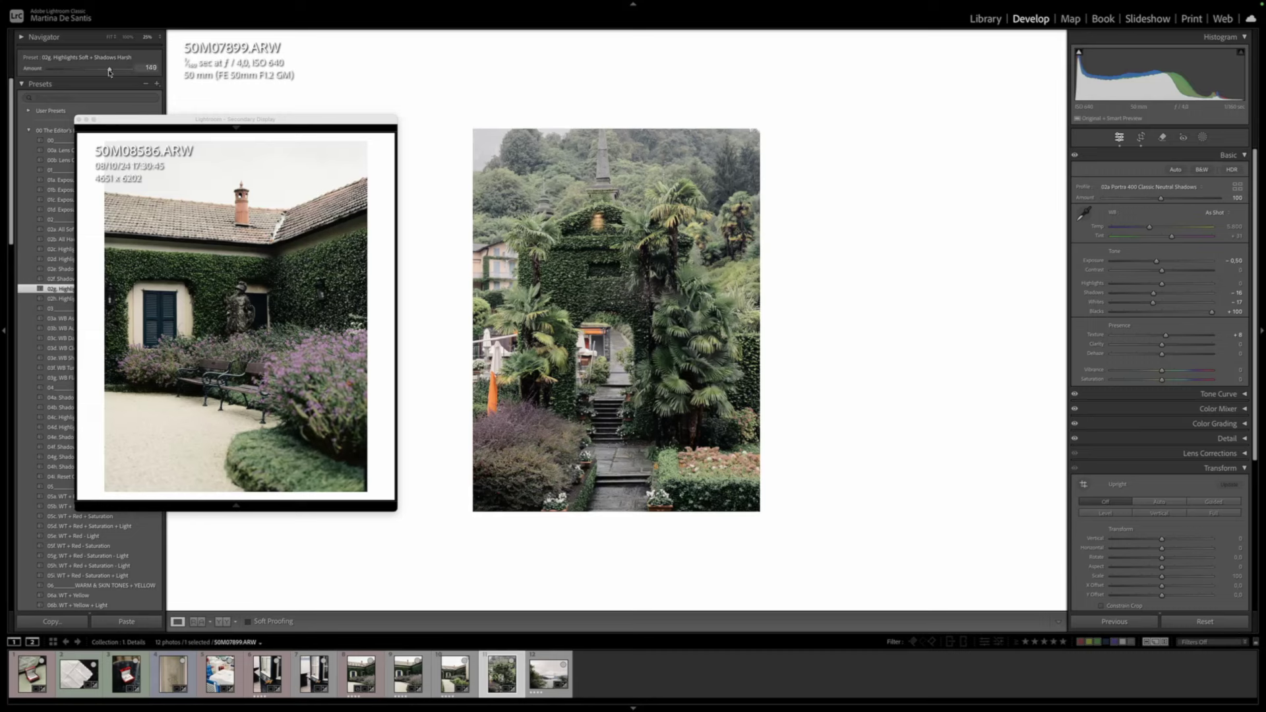
pyautogui.moveTo(109, 70); pyautogui.dragTo(114, 70)
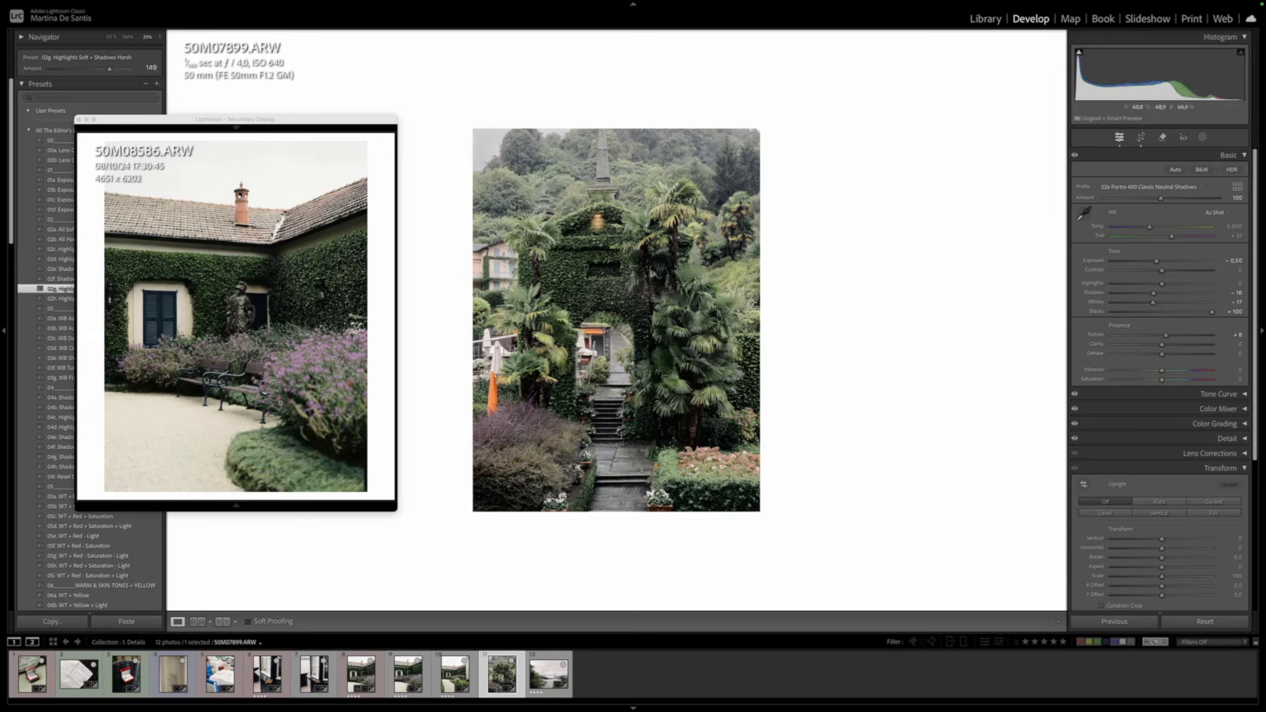
pyautogui.click(61, 378)
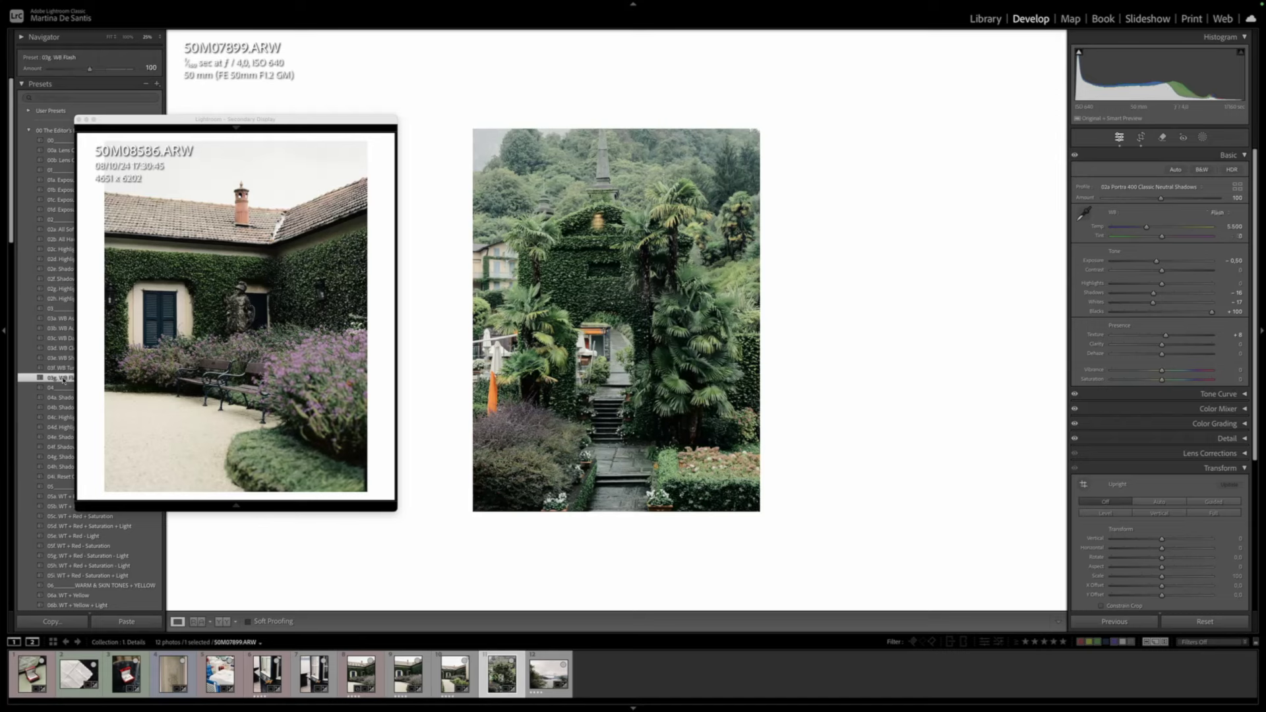
pyautogui.click(64, 448)
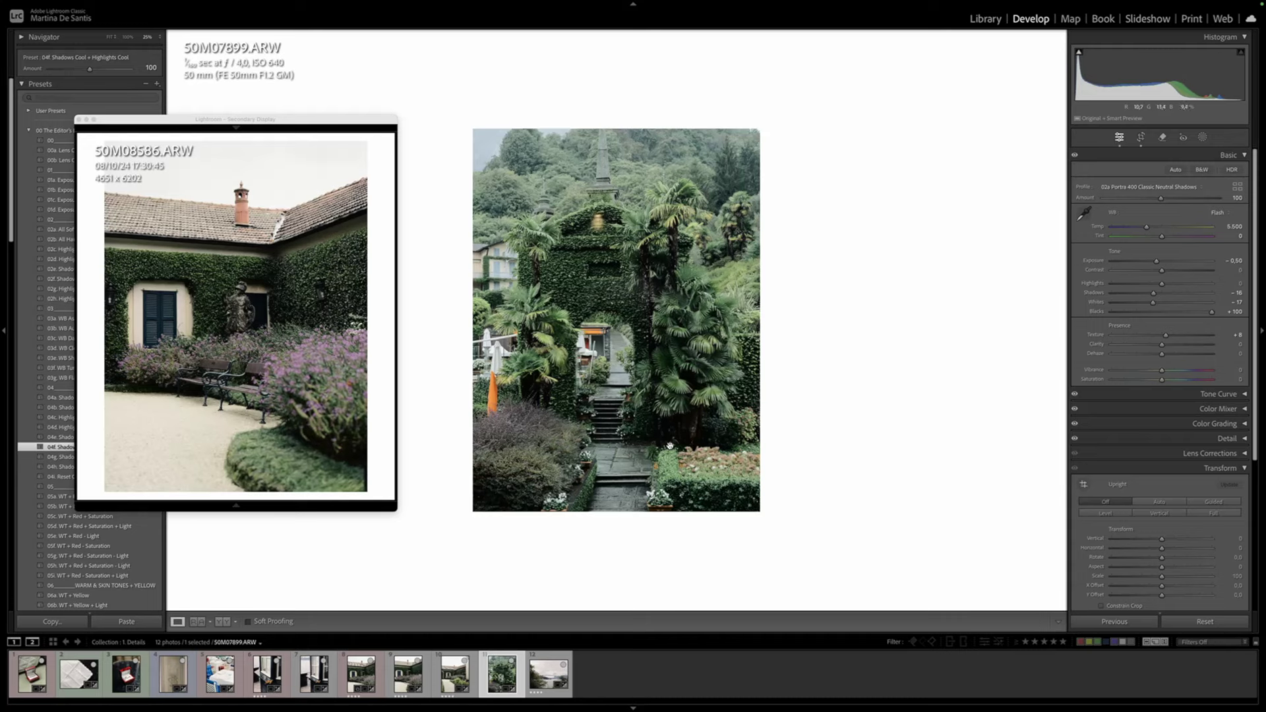
# Choose the Portra 400 Classic Warm Shadows profile and set white balance to temperature 5,734, tint +26
pyautogui.click(1238, 186)
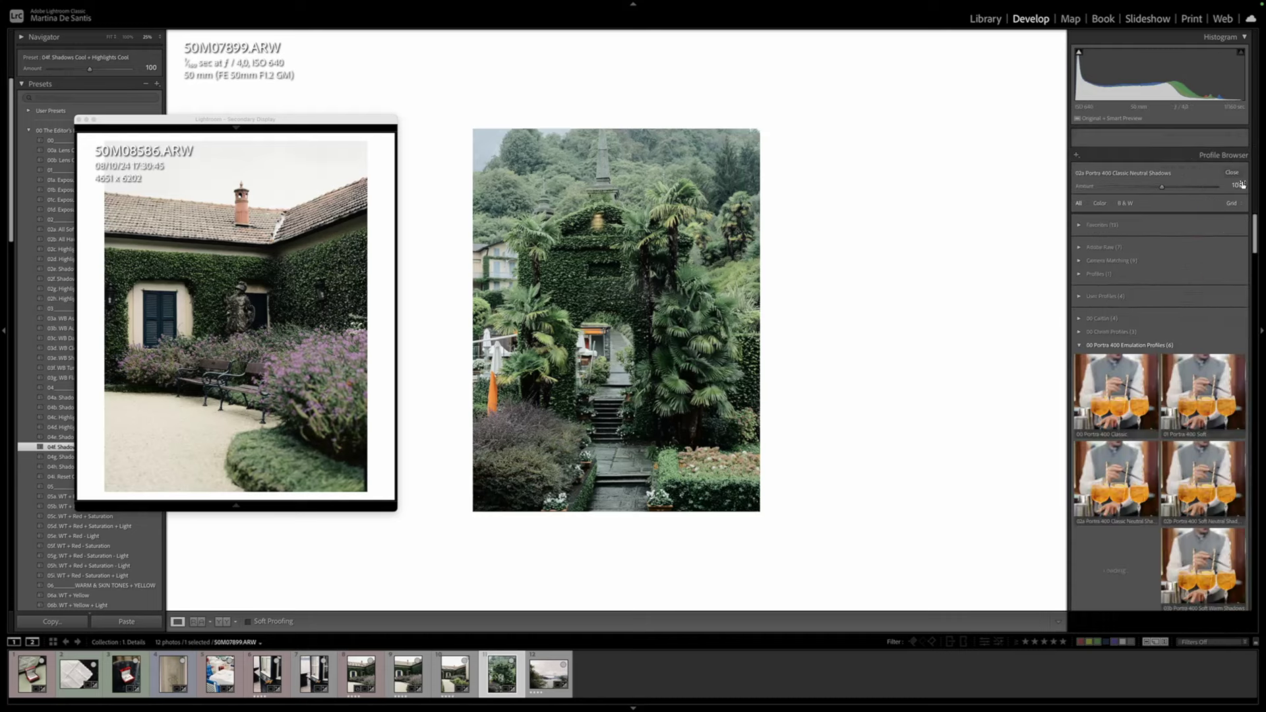
pyautogui.click(1110, 556)
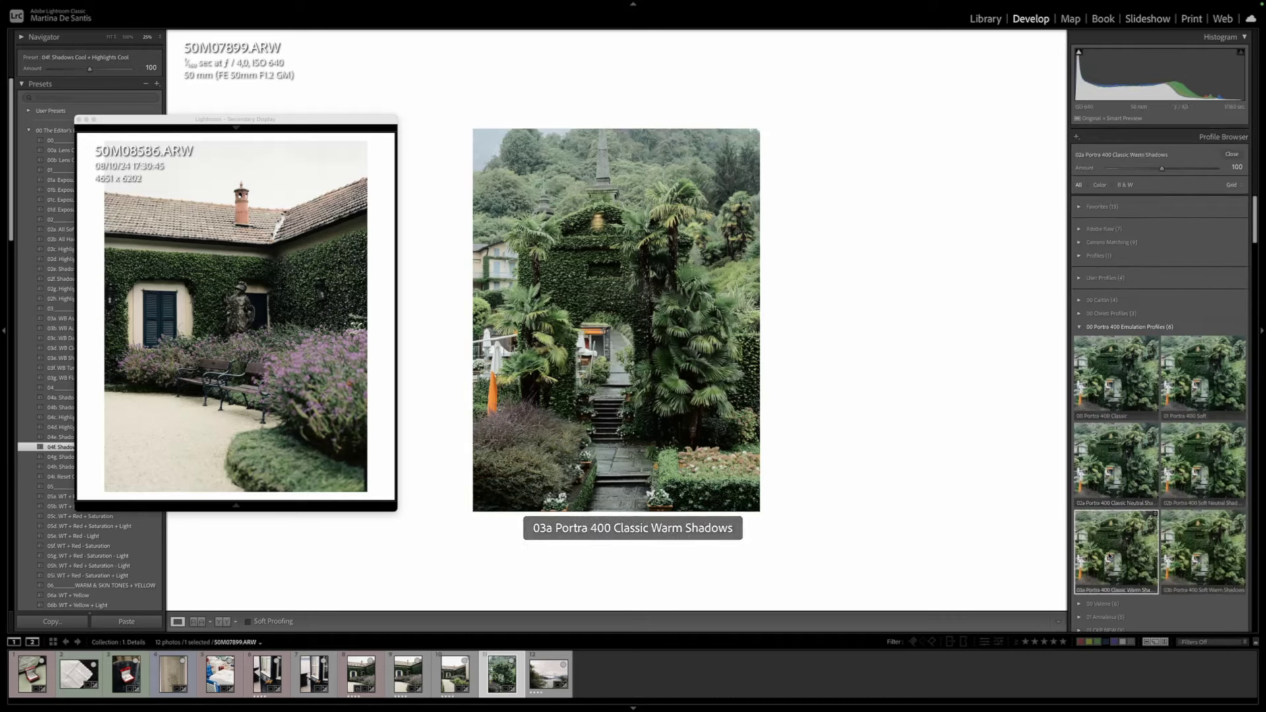
pyautogui.click(1232, 154)
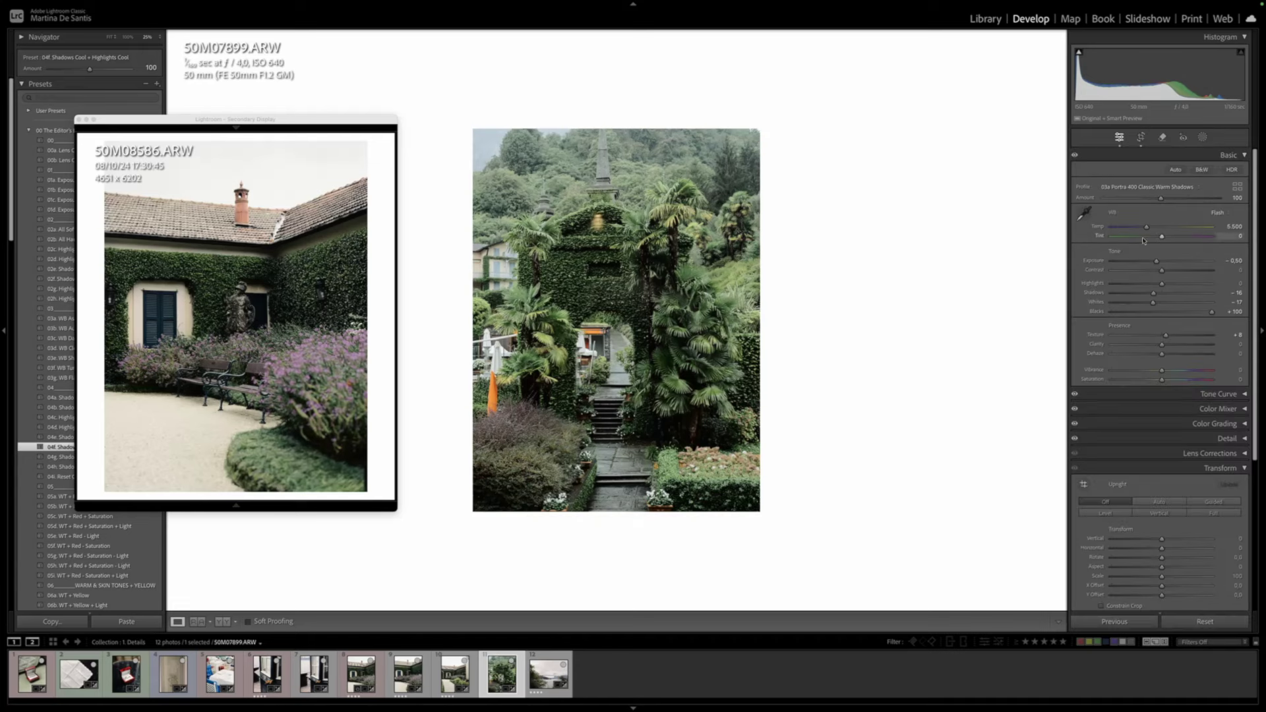
pyautogui.moveTo(1162, 238); pyautogui.dragTo(1171, 239)
pyautogui.moveTo(1148, 228); pyautogui.dragTo(1149, 228)
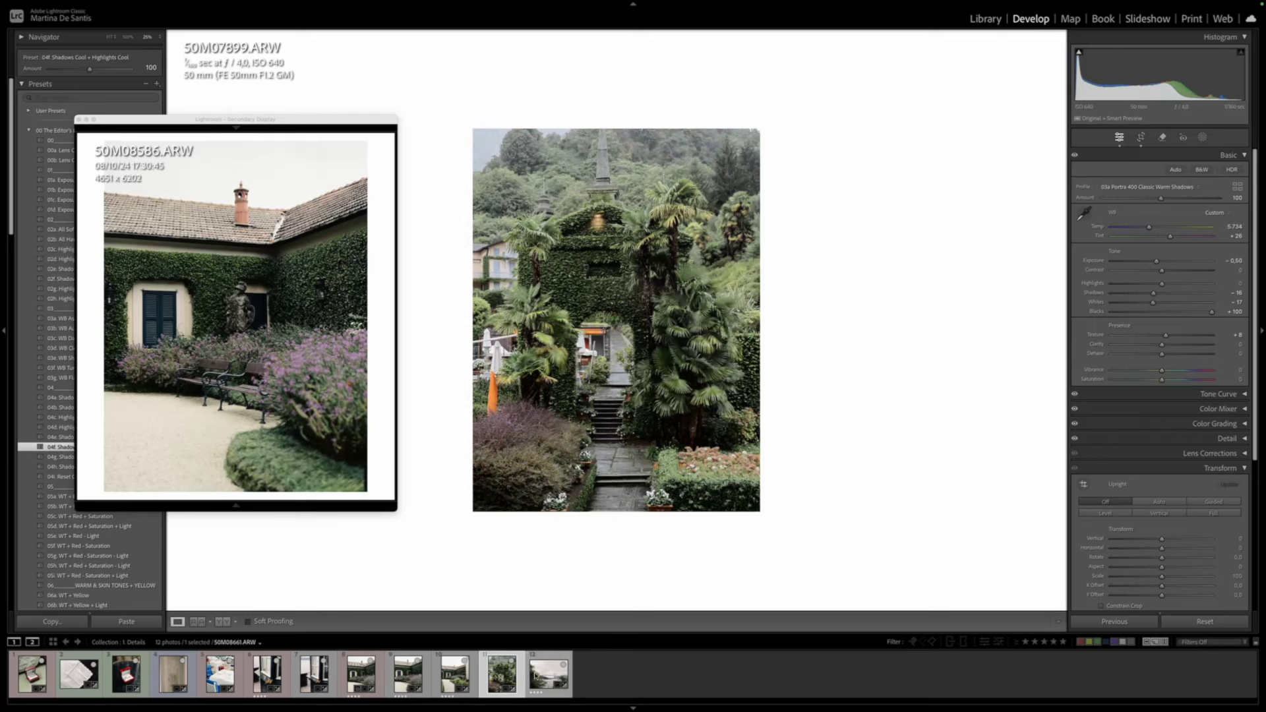
# On the lake photo, apply flash white balance, soft-shadow and harsh-shadow presets, and try split-tone presets
pyautogui.click(536, 679)
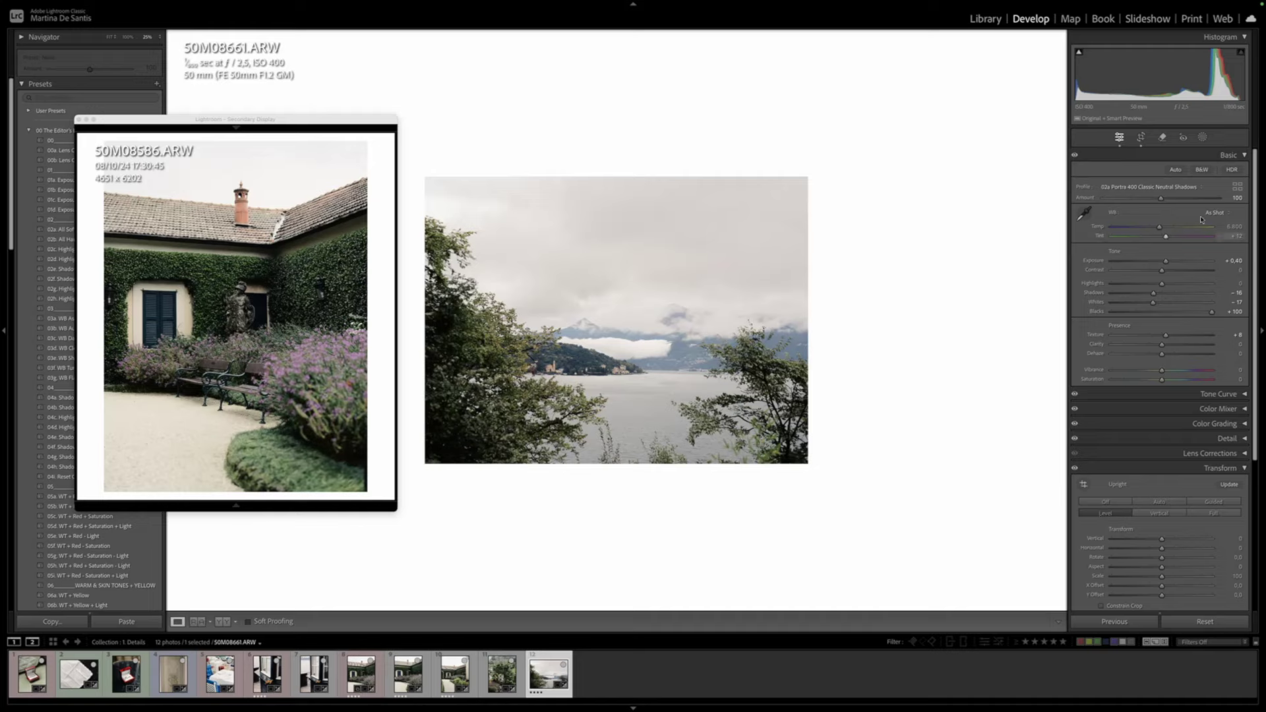
pyautogui.click(64, 374)
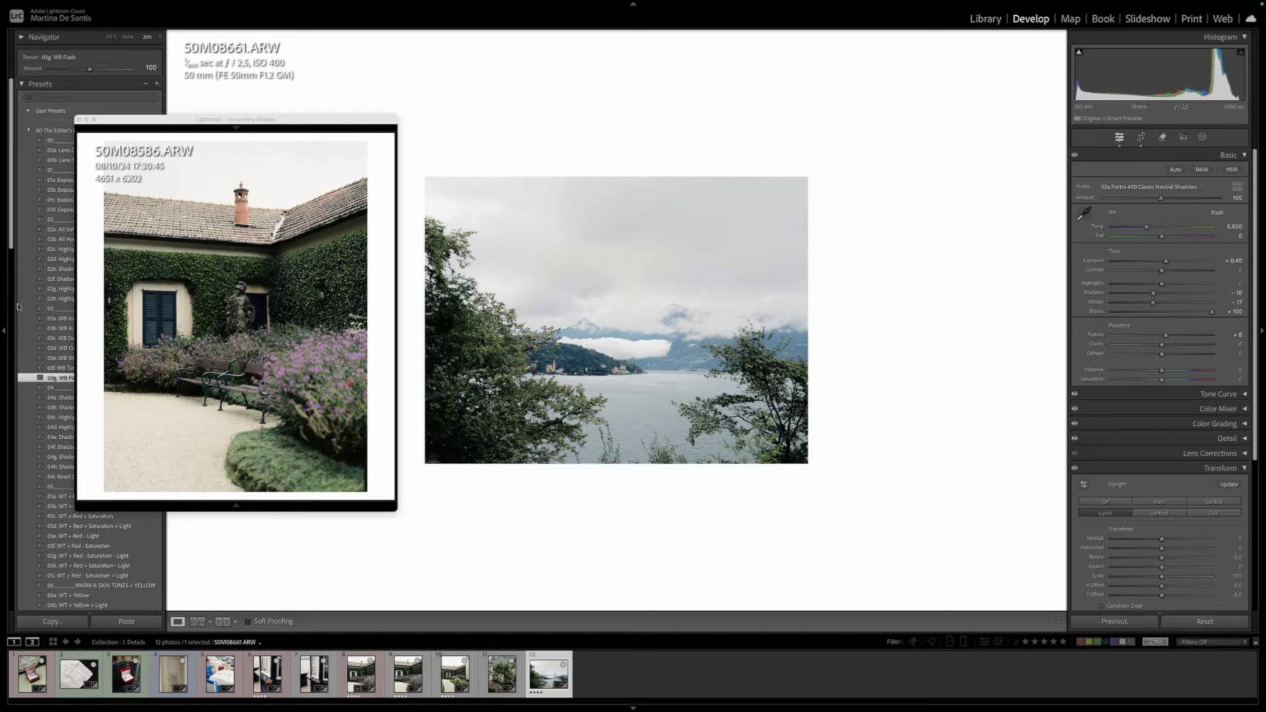
pyautogui.click(60, 269)
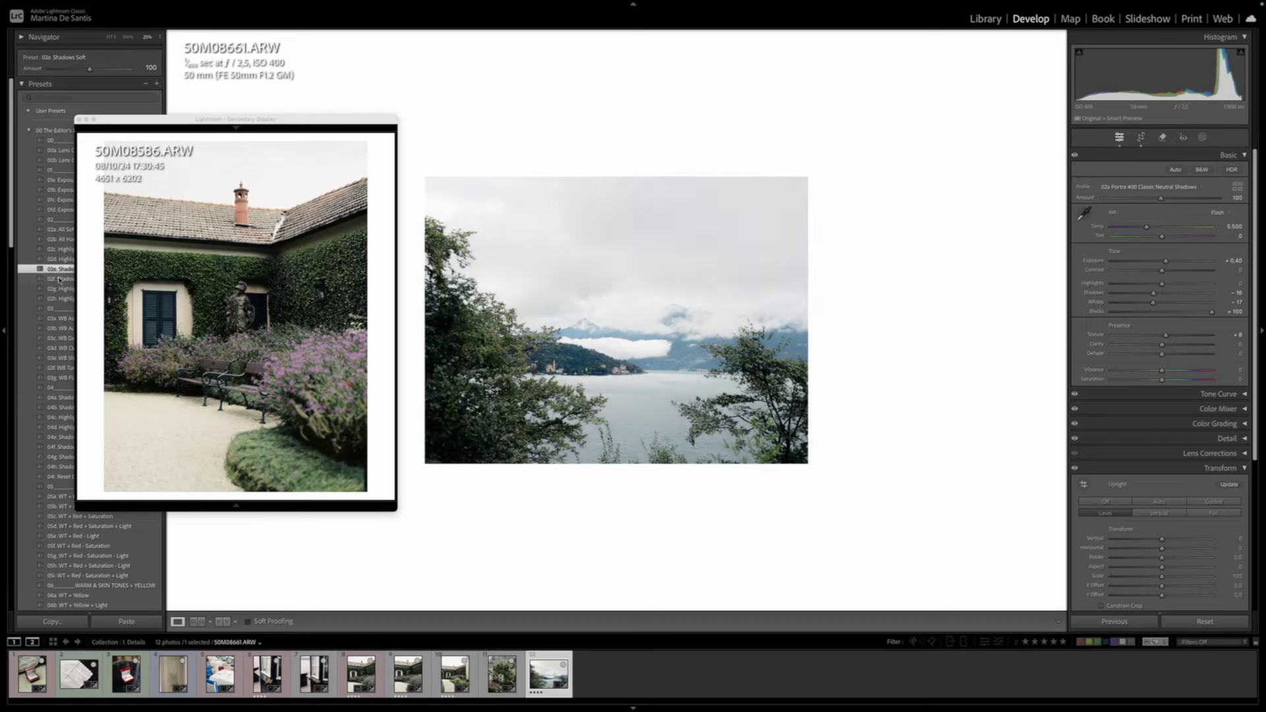
pyautogui.click(79, 120)
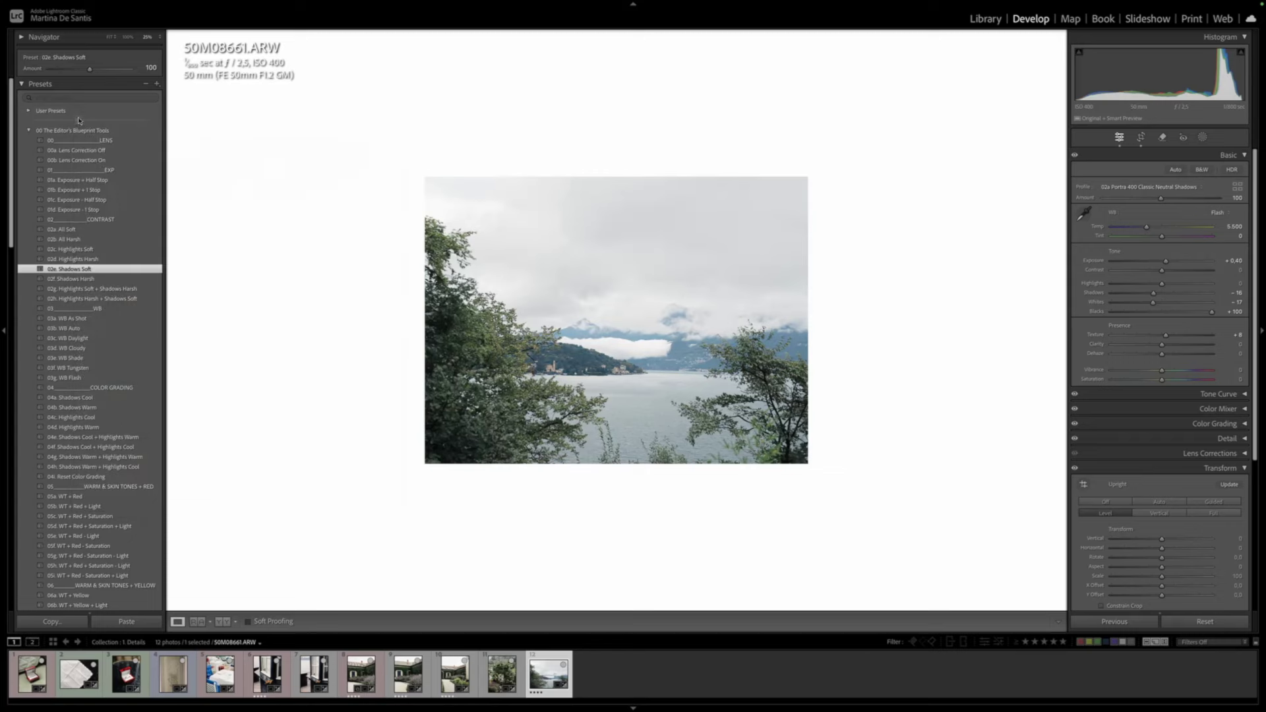
pyautogui.click(140, 289)
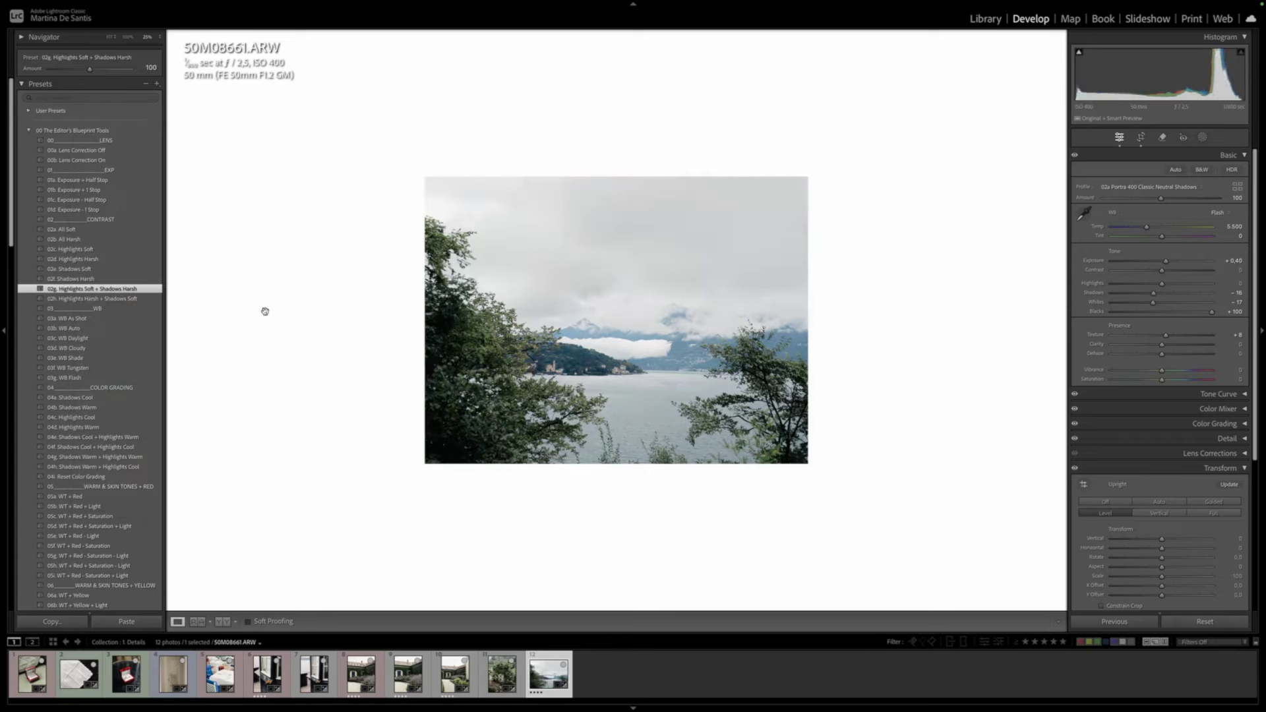
pyautogui.click(105, 437)
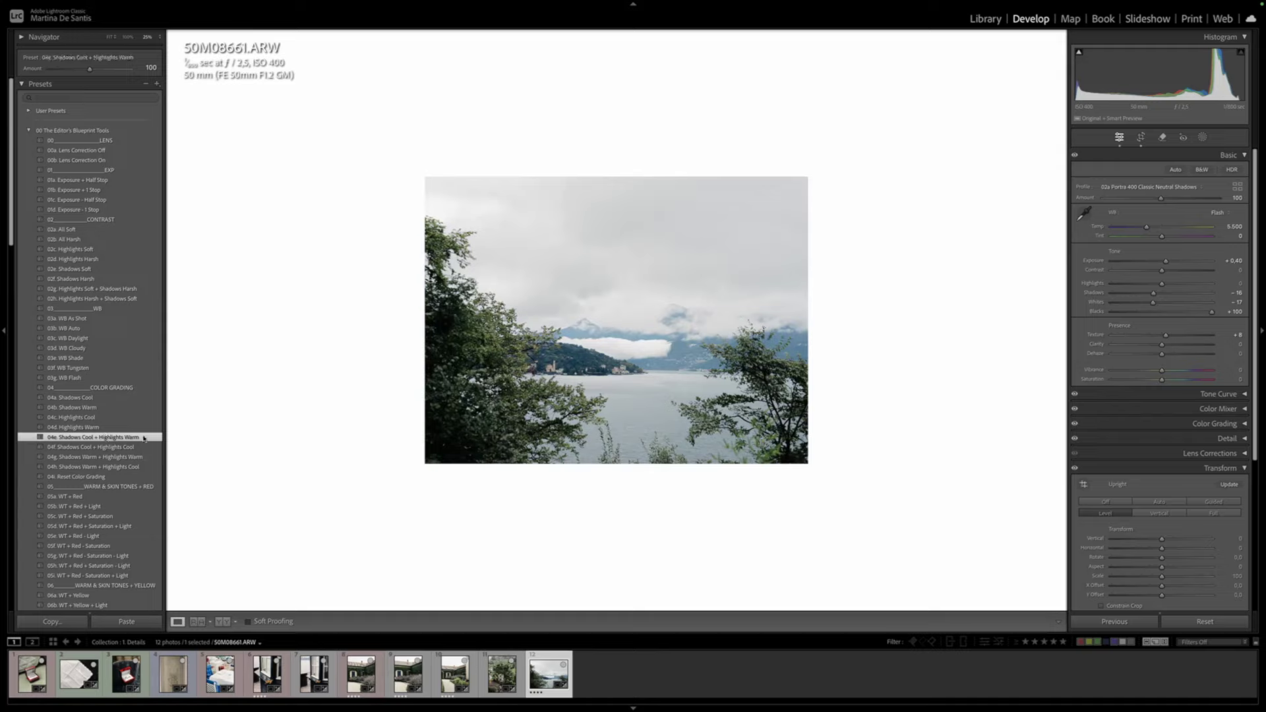
pyautogui.click(141, 458)
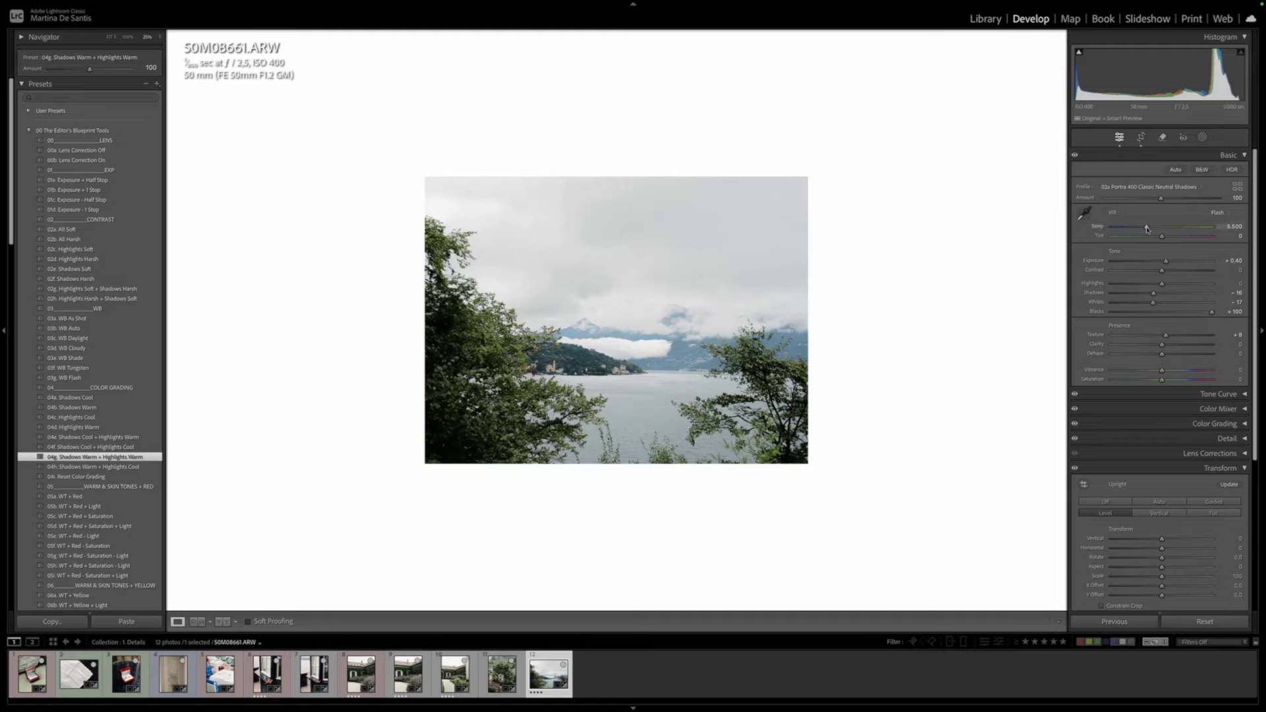
# Settle on cool-shadow, warm-highlight toning, warm temperature to 6,288, nudge tint, and compare before/after
pyautogui.moveTo(1148, 228); pyautogui.dragTo(1152, 227)
pyautogui.press('super+F11')
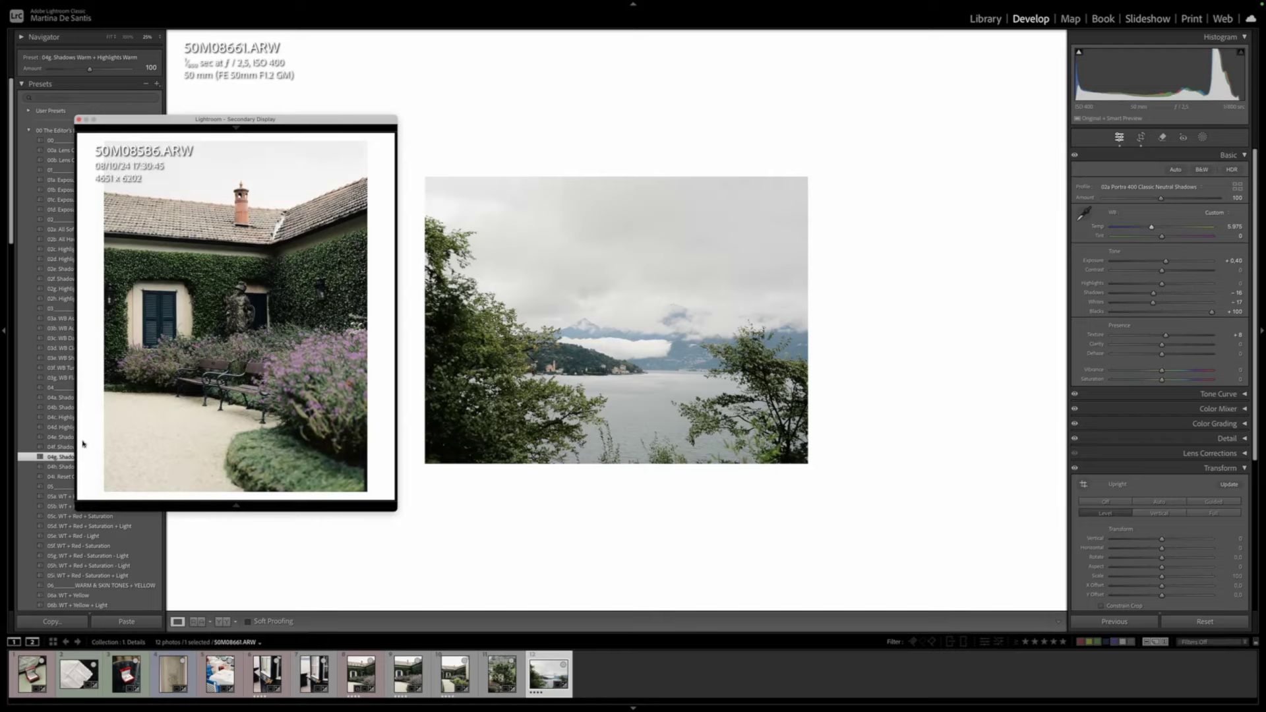
pyautogui.click(68, 438)
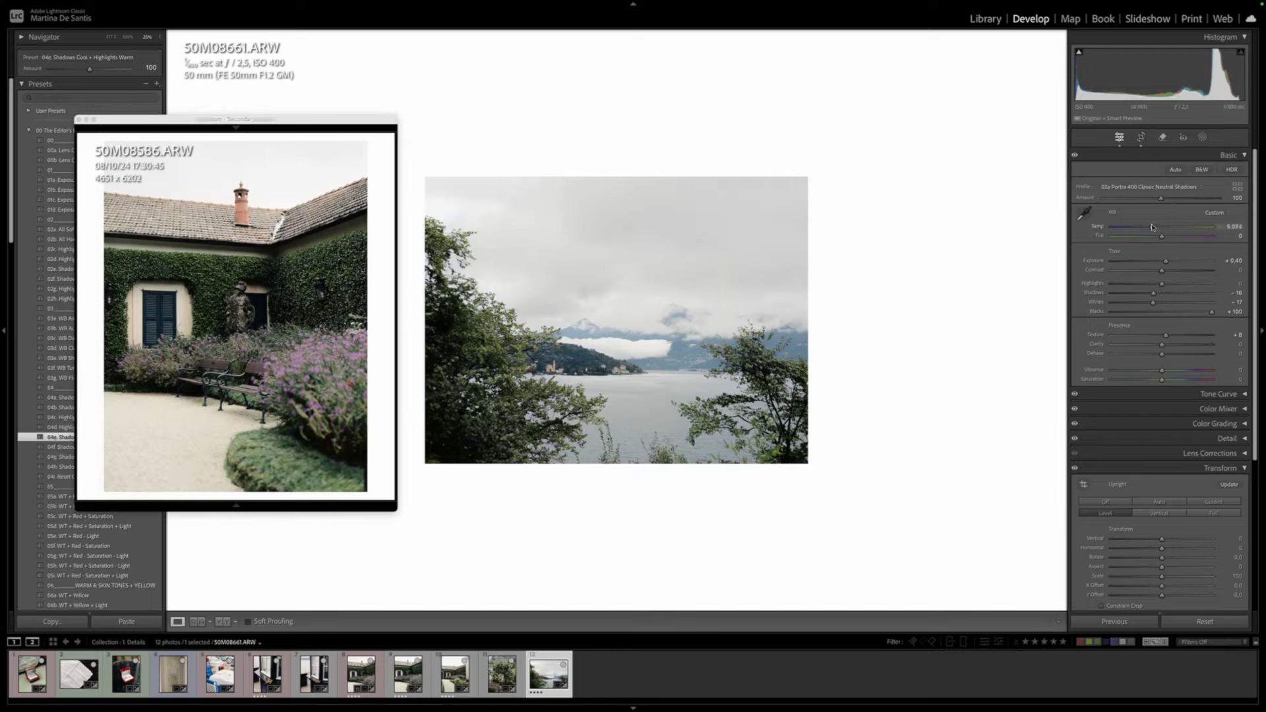
pyautogui.moveTo(1152, 227); pyautogui.dragTo(1154, 228)
pyautogui.moveTo(1165, 236); pyautogui.dragTo(1155, 228)
pyautogui.press('\\')
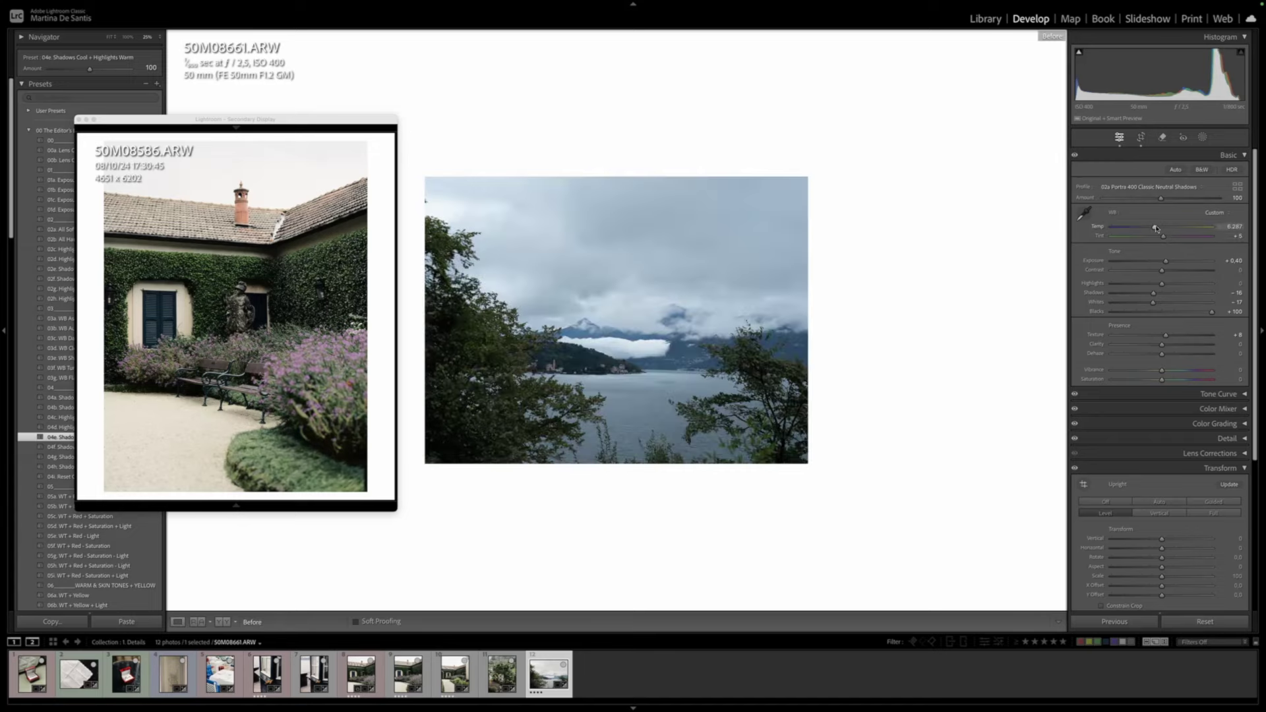
pyautogui.press('\\')
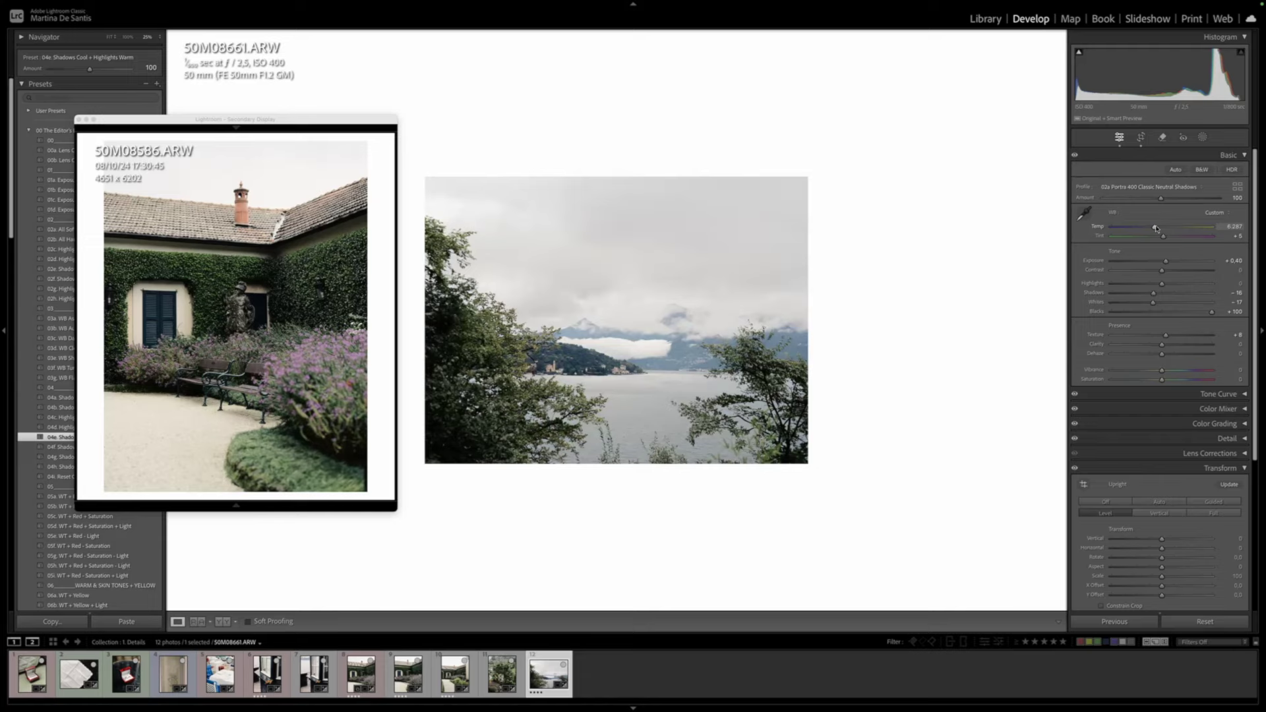
# Close the reference window and show all 12 Details photos in Survey view
pyautogui.press('9')
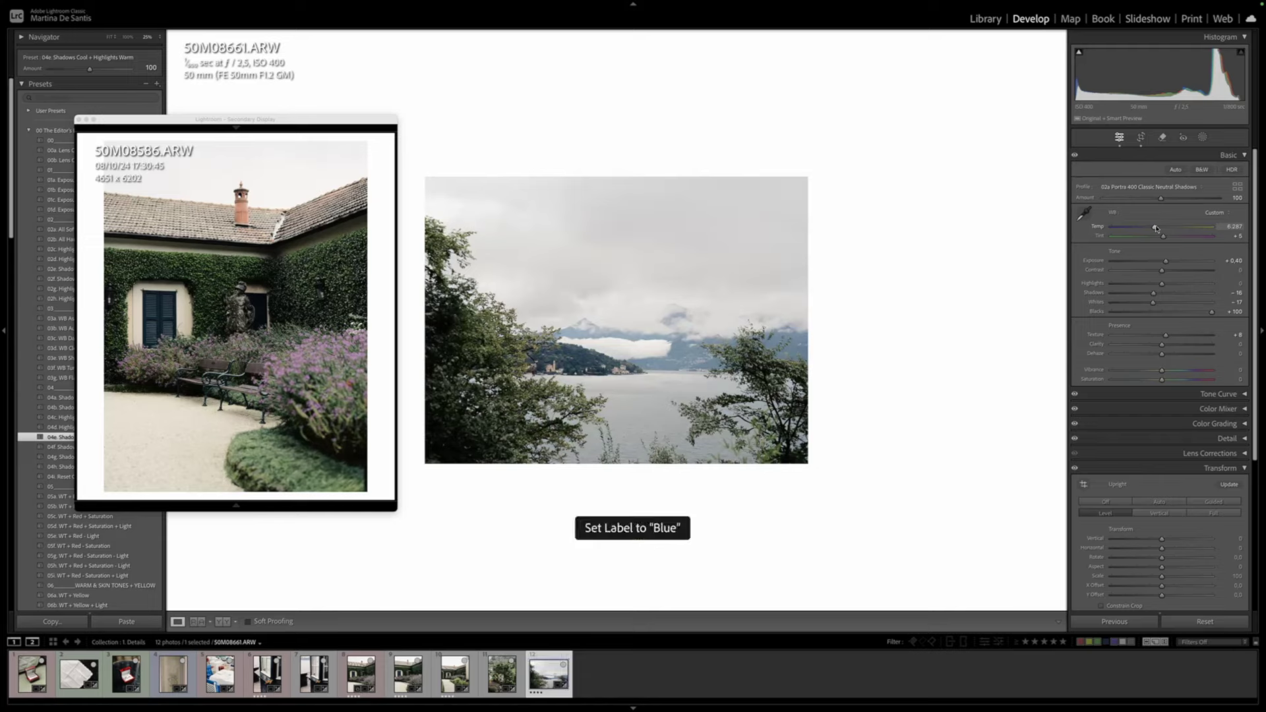
pyautogui.press('9')
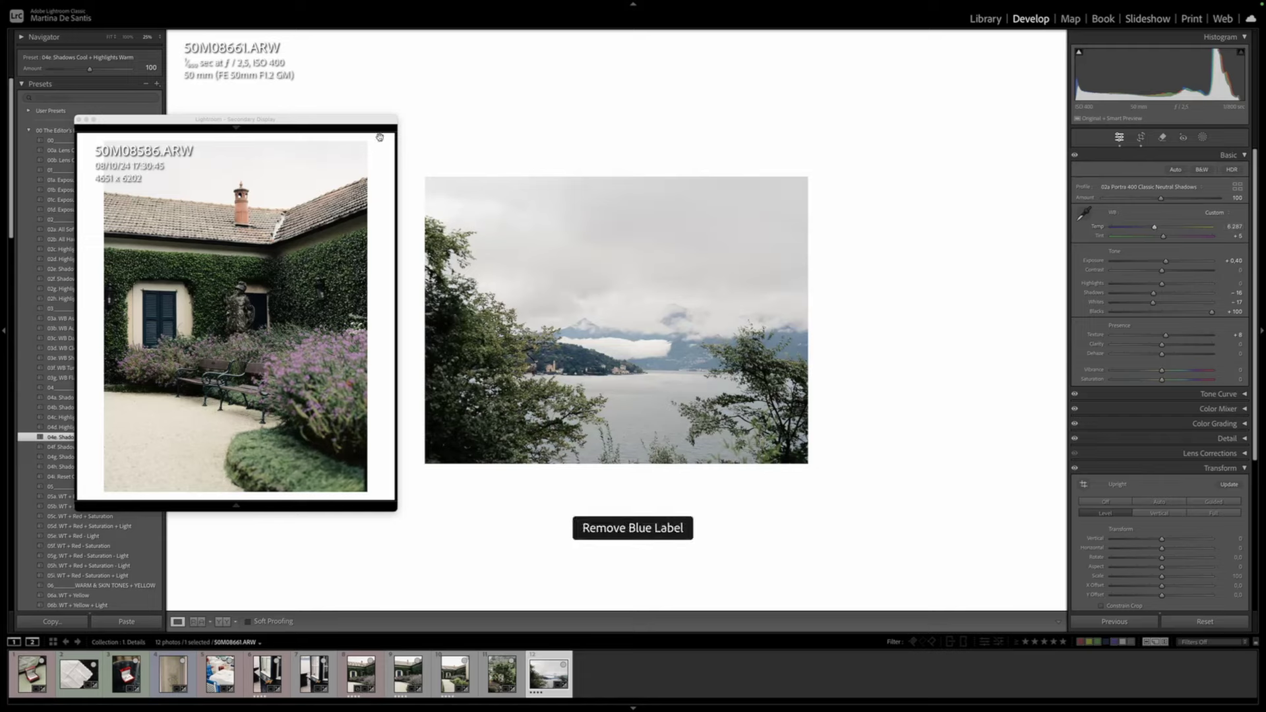
pyautogui.click(79, 119)
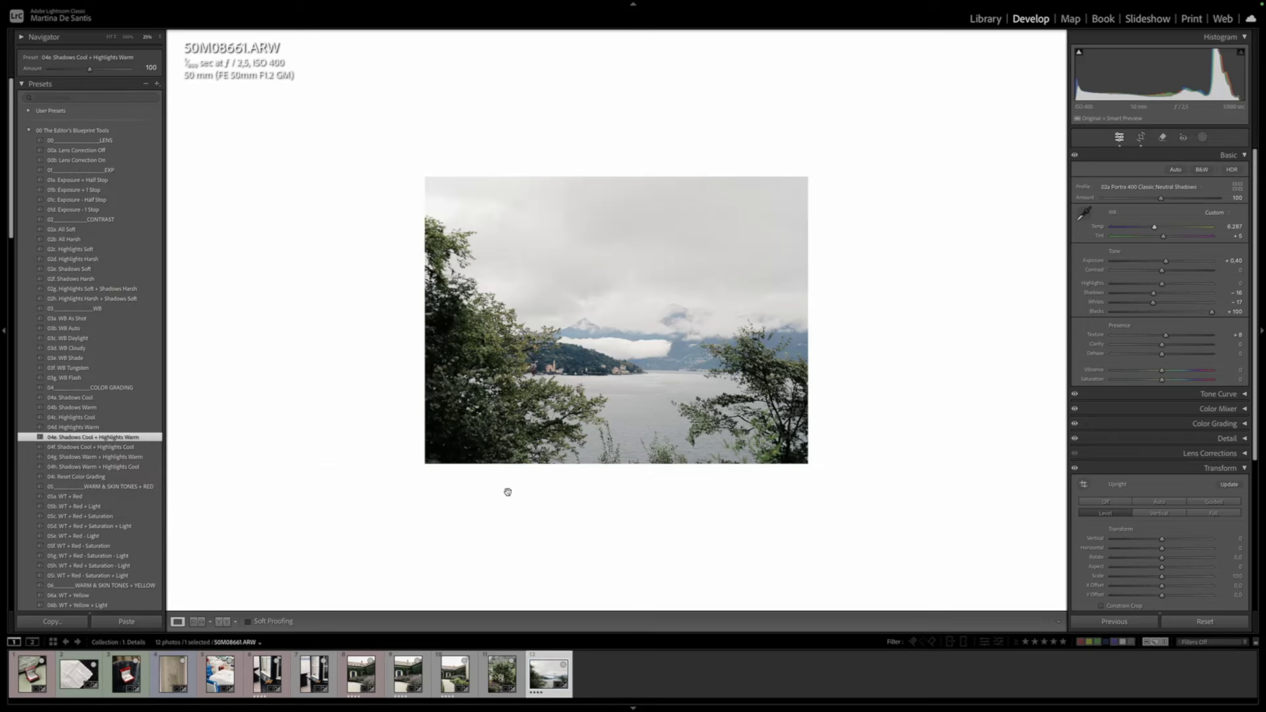
pyautogui.hotkey('ctrl', 'a')
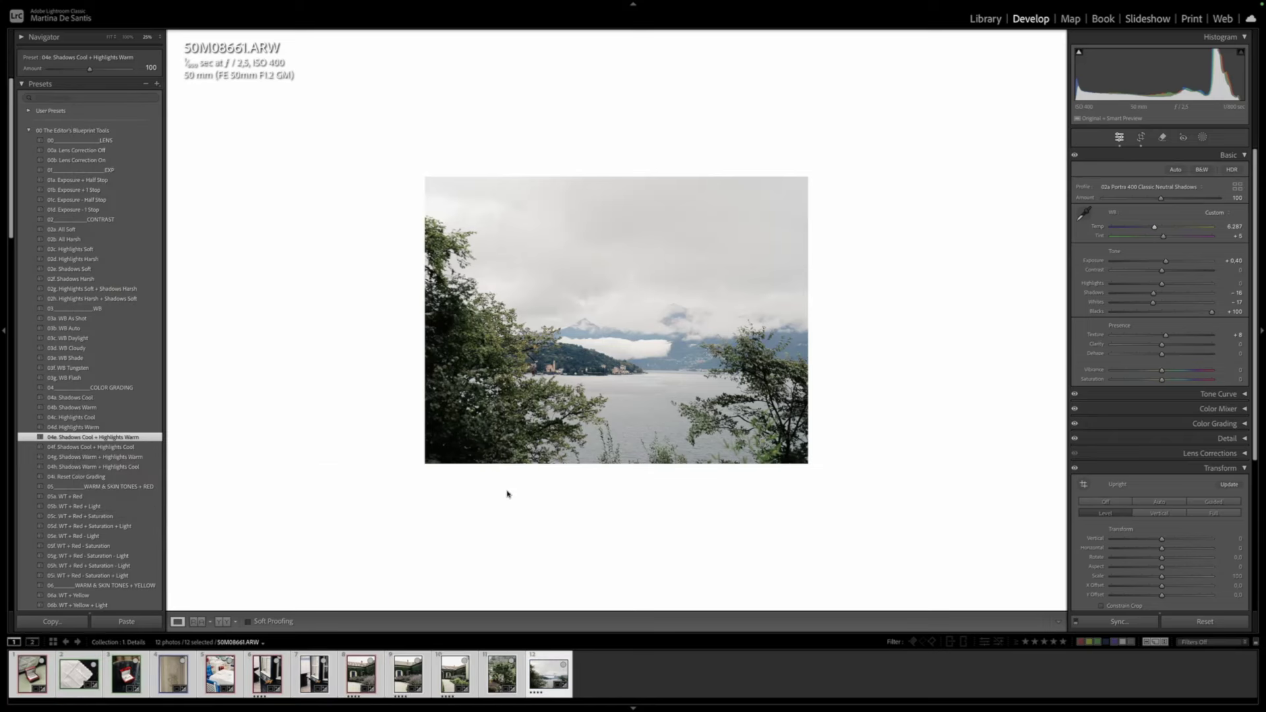
pyautogui.press('n')
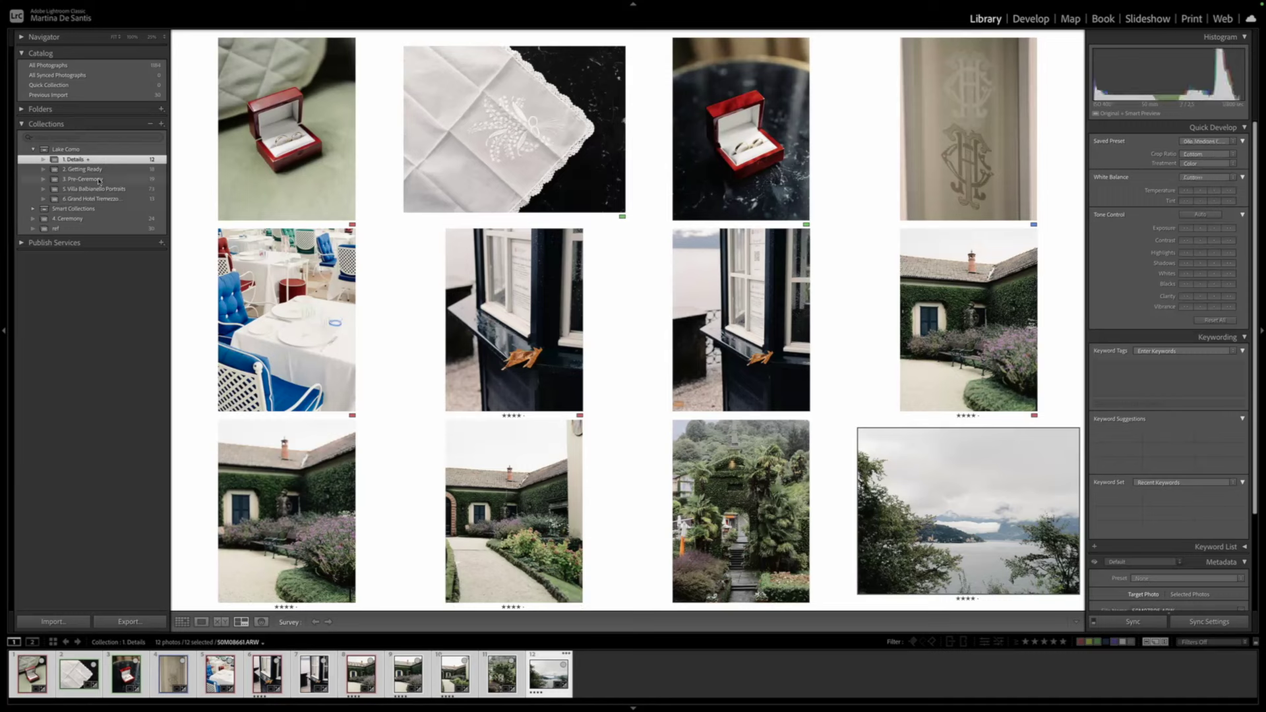
# Open the 2. Getting Ready collection and blue-label the black-and-white robe photos
pyautogui.click(99, 179)
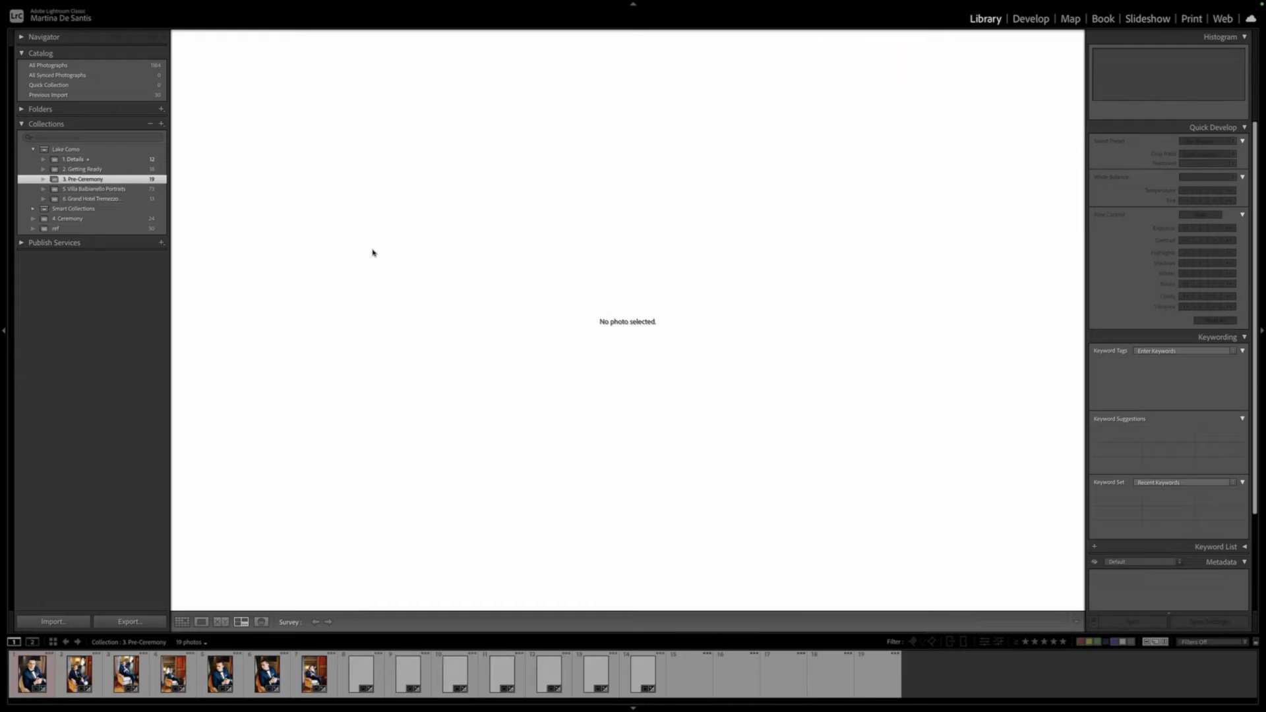
pyautogui.click(110, 170)
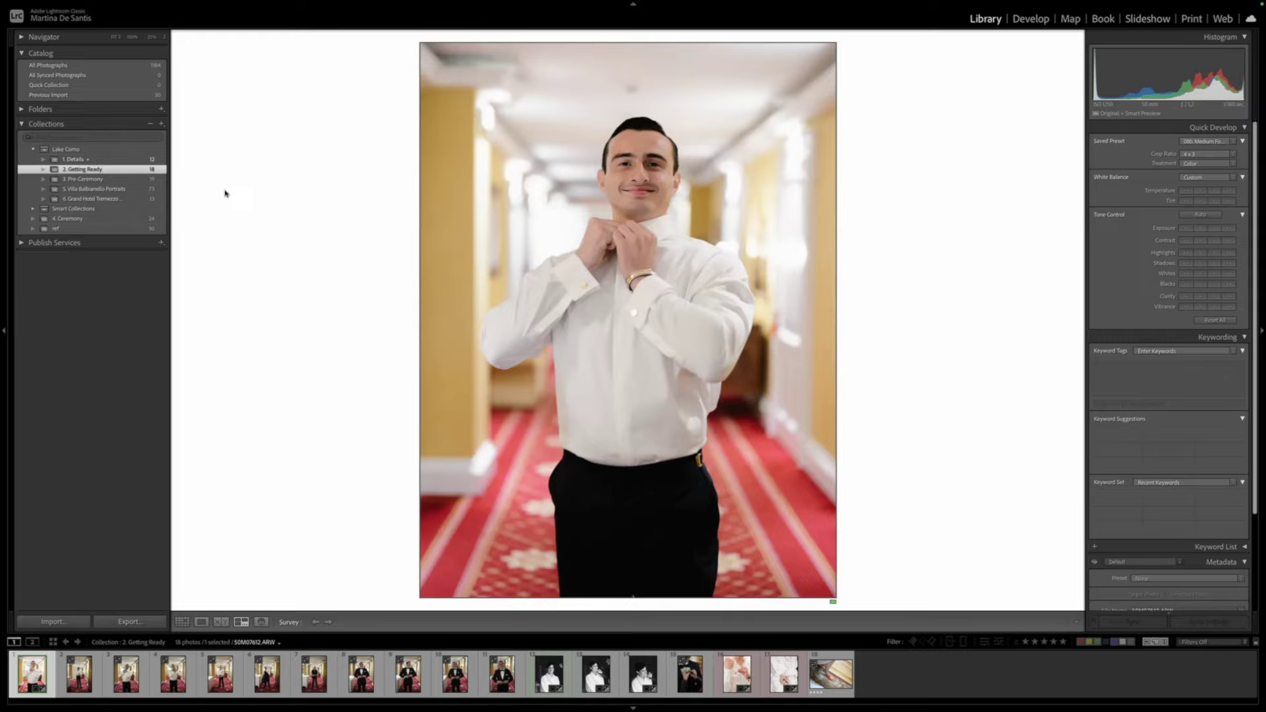
pyautogui.click(549, 679)
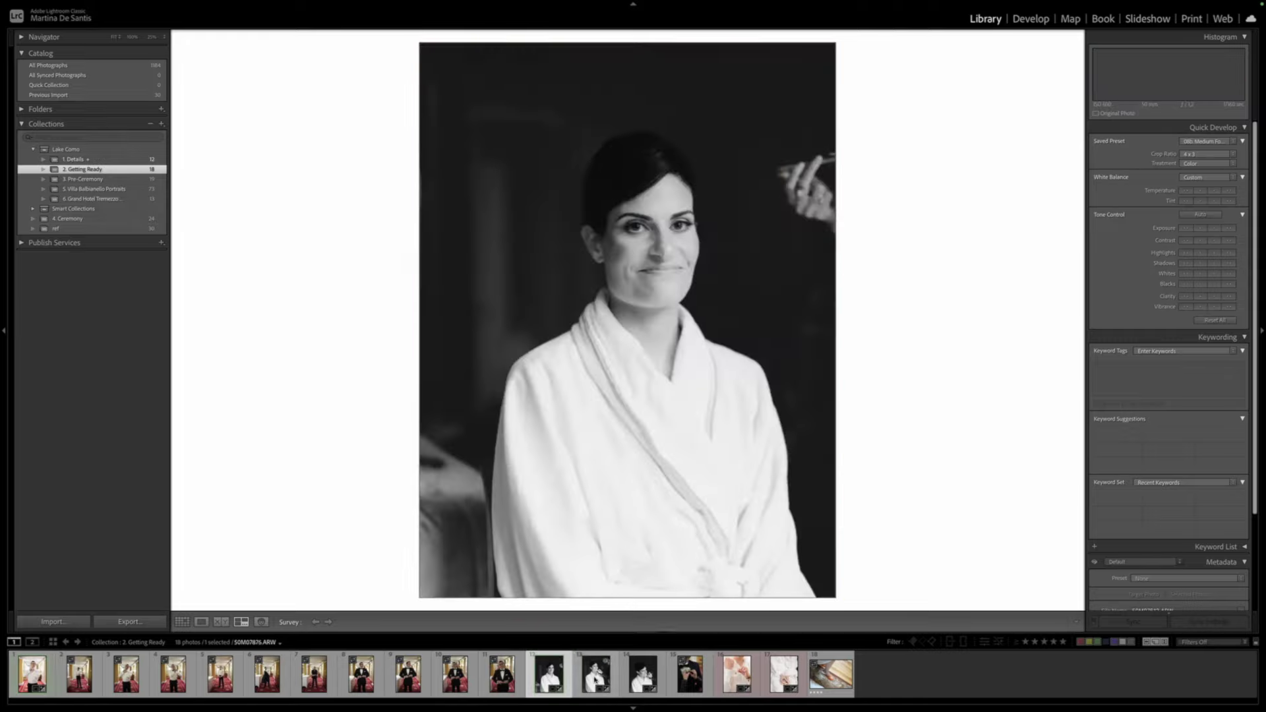
pyautogui.press('9')
pyautogui.press('9')
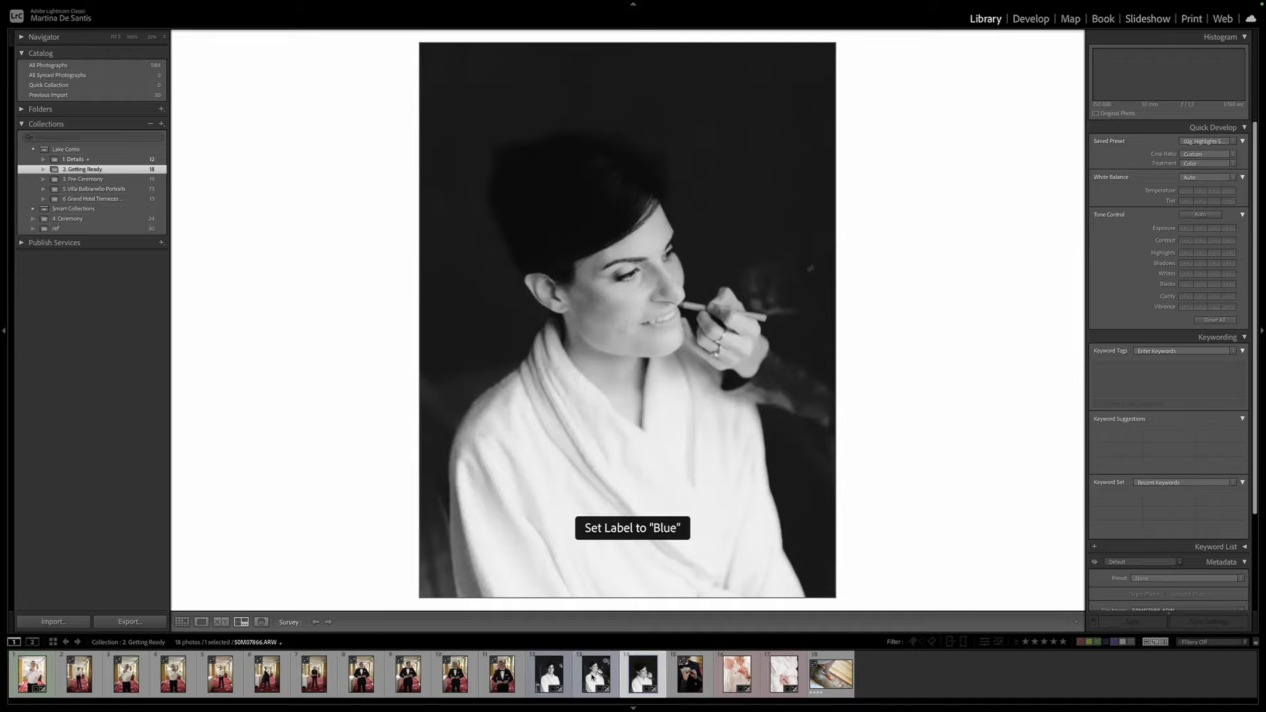
pyautogui.press('9')
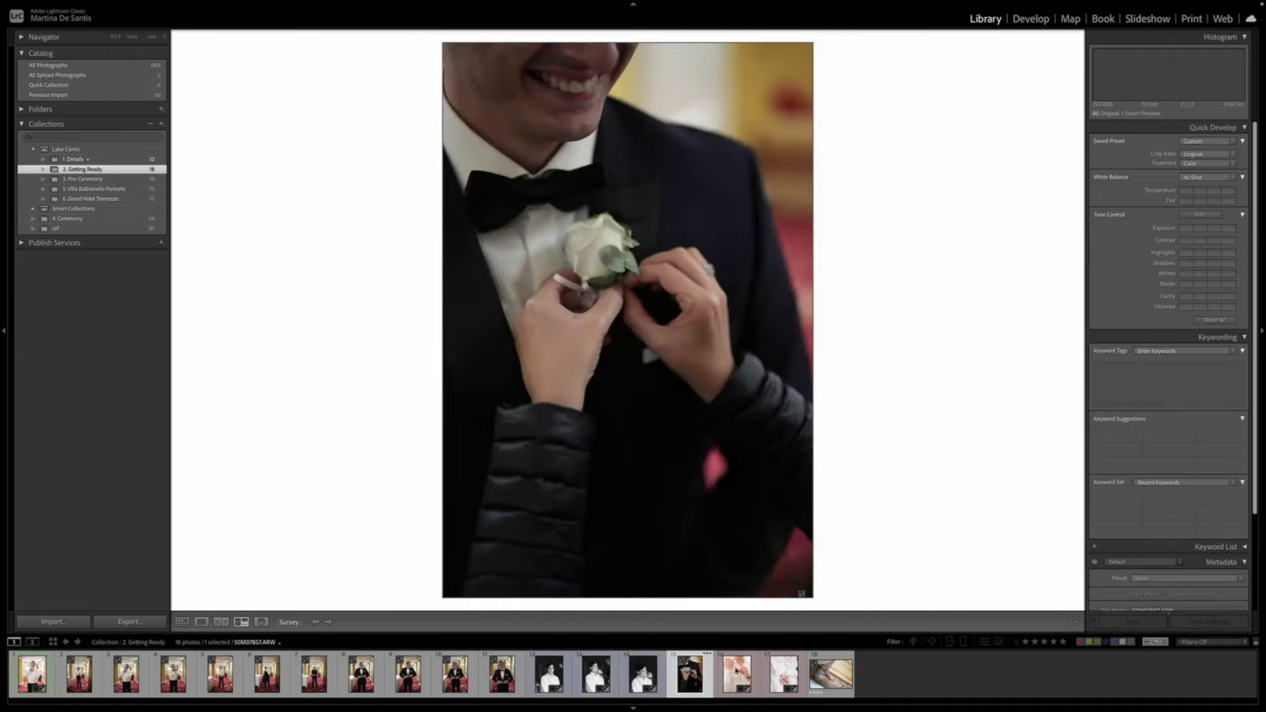
# Move the boutonniere photo after the pink photo, blue-label it, and select the first groom photo
pyautogui.moveTo(689, 674); pyautogui.dragTo(735, 690)
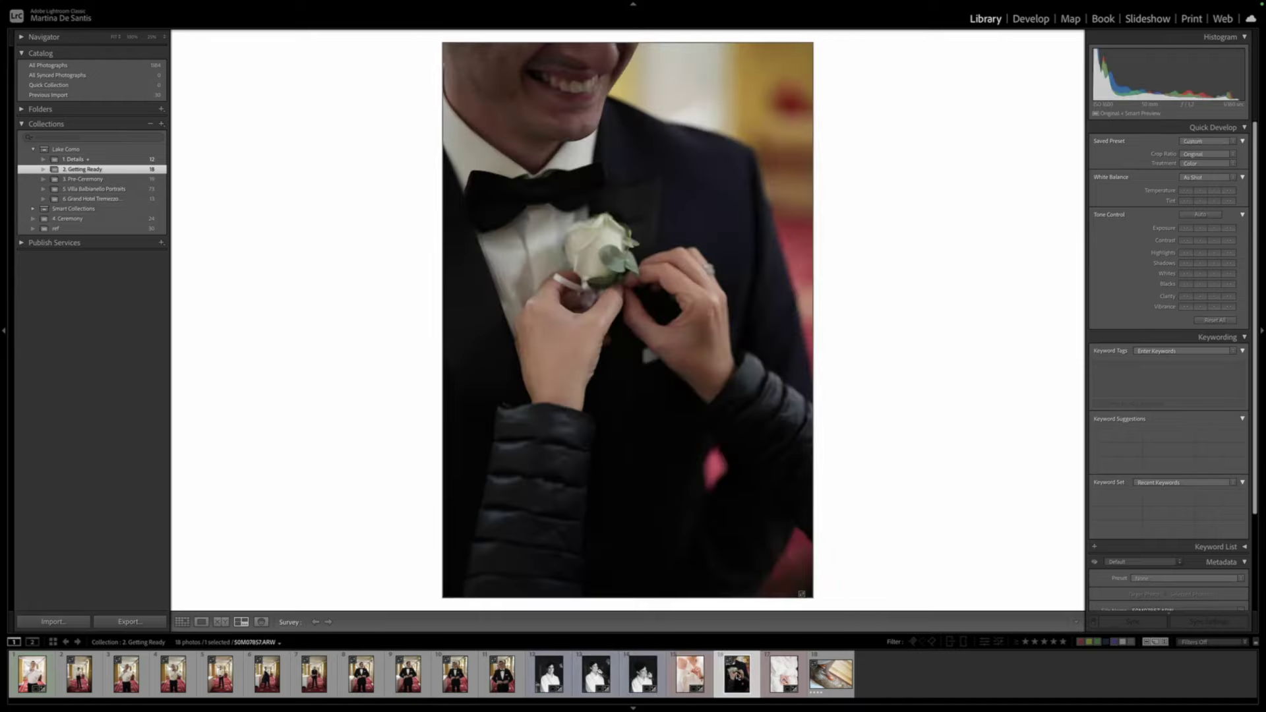
pyautogui.press('9')
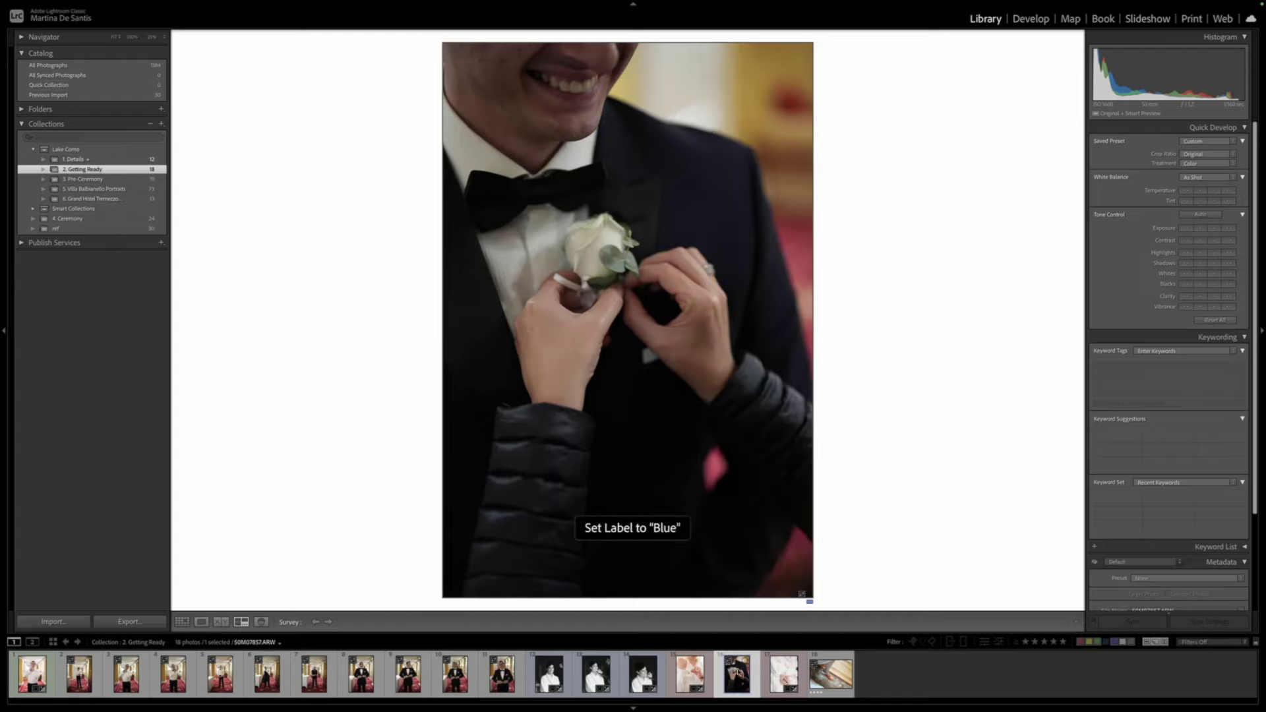
pyautogui.click(830, 673)
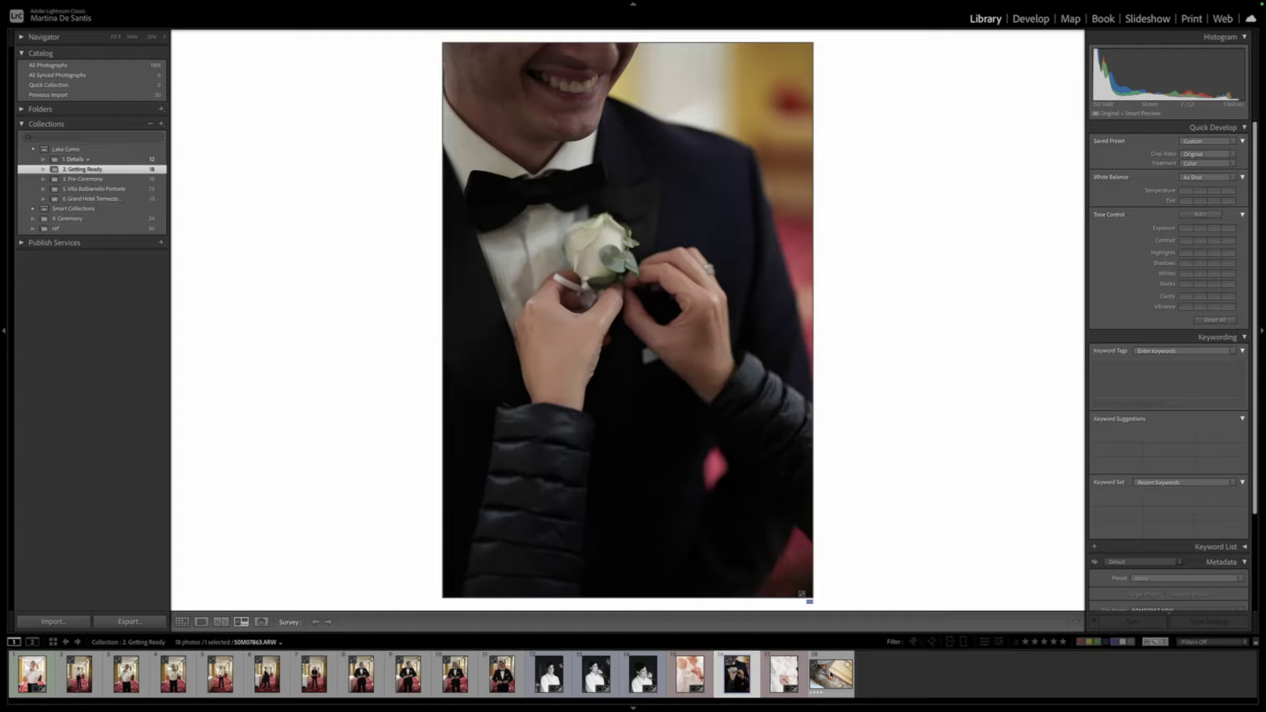
pyautogui.click(784, 673)
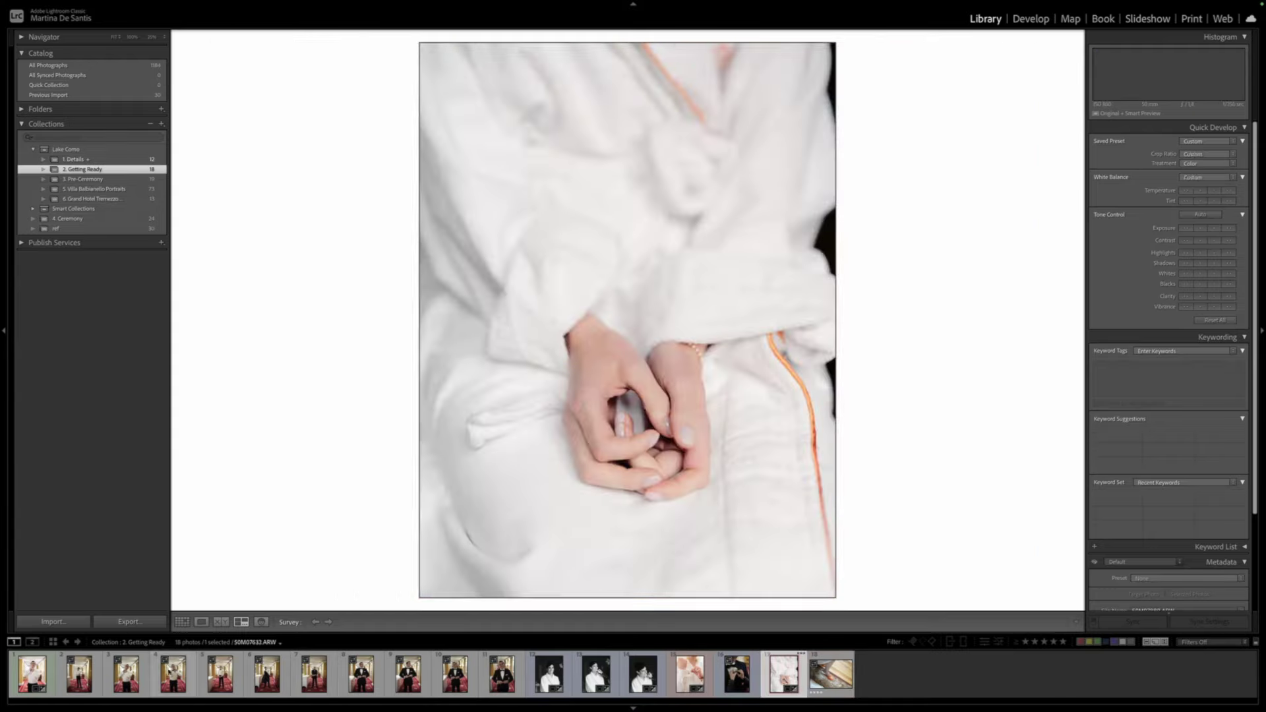
pyautogui.press('Home')
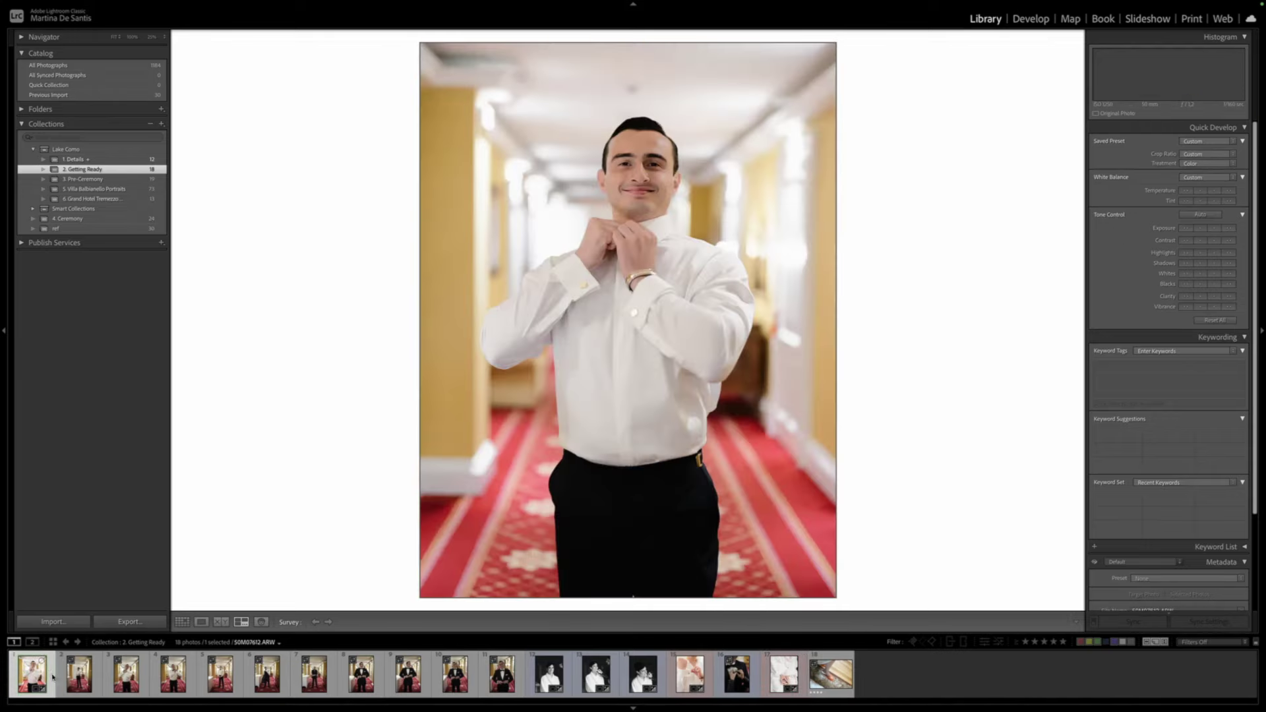
# Lock groom photo 50M07612 as the second-window reference and sync its settings to the first eleven photos
pyautogui.press('d')
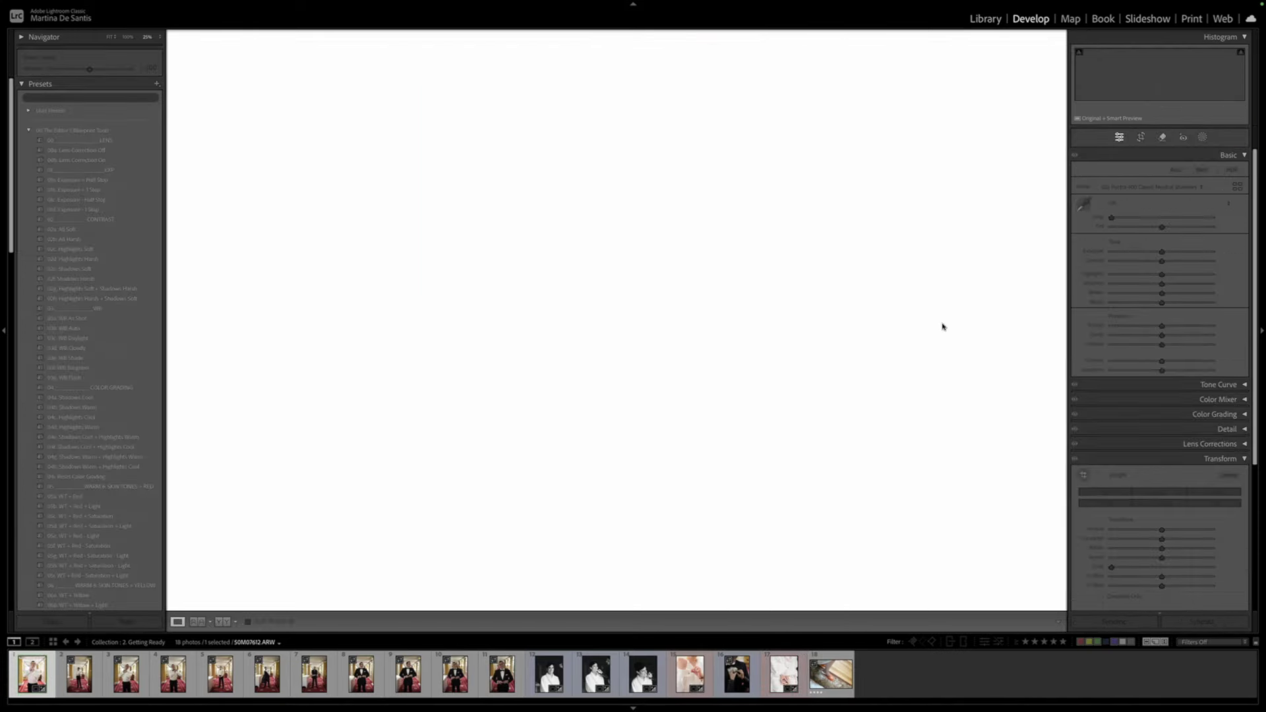
pyautogui.press('super+F11')
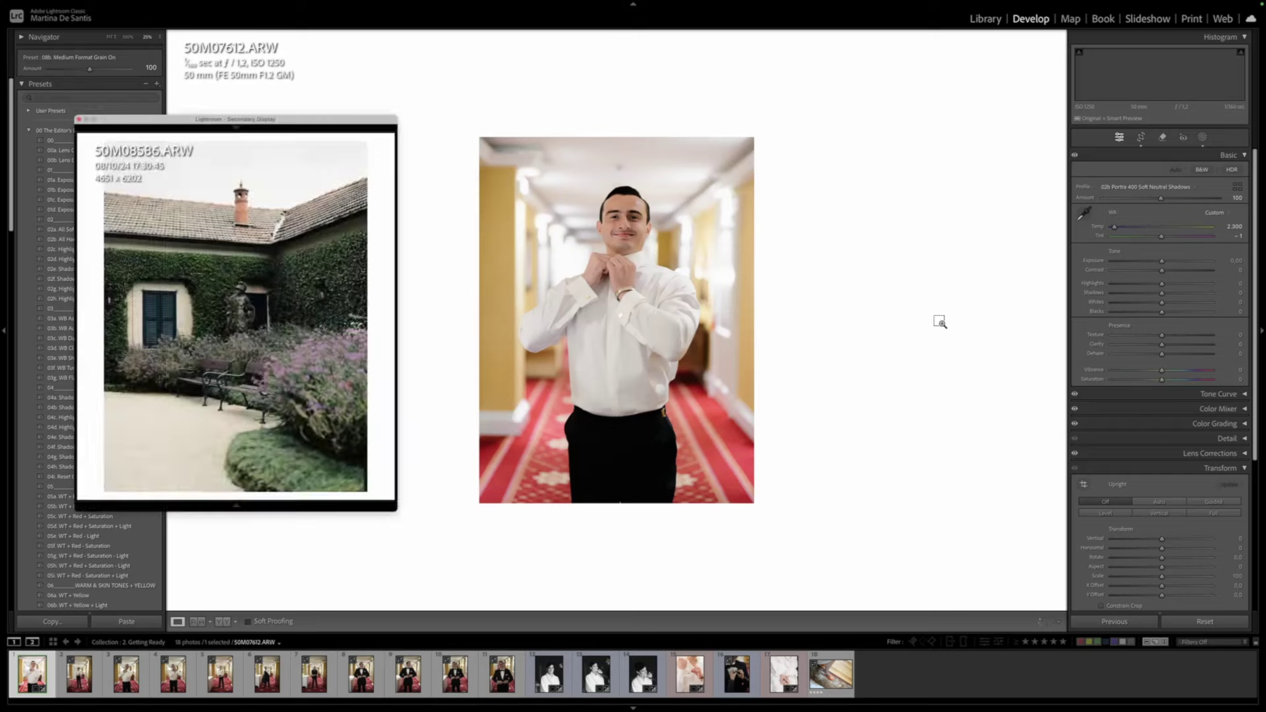
pyautogui.press('super+shift+Return')
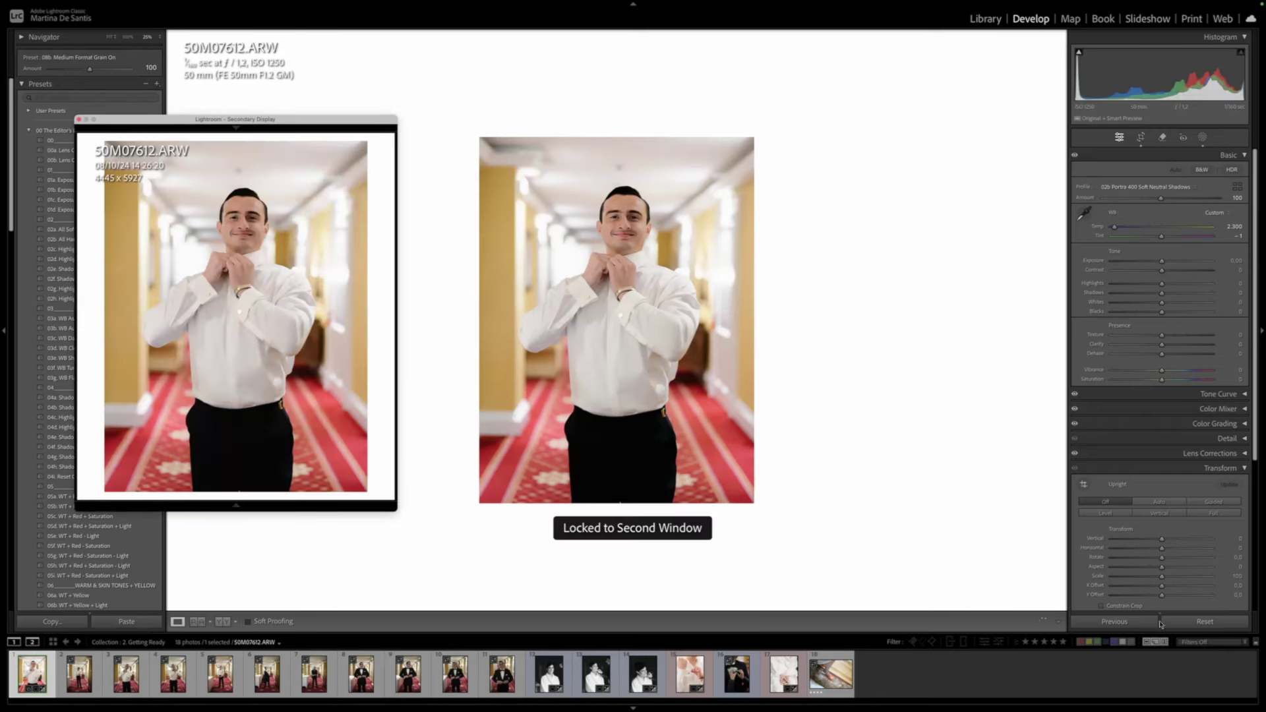
pyautogui.keyDown('shift'); pyautogui.click(501, 674); pyautogui.keyUp('shift')
pyautogui.click(1114, 622)
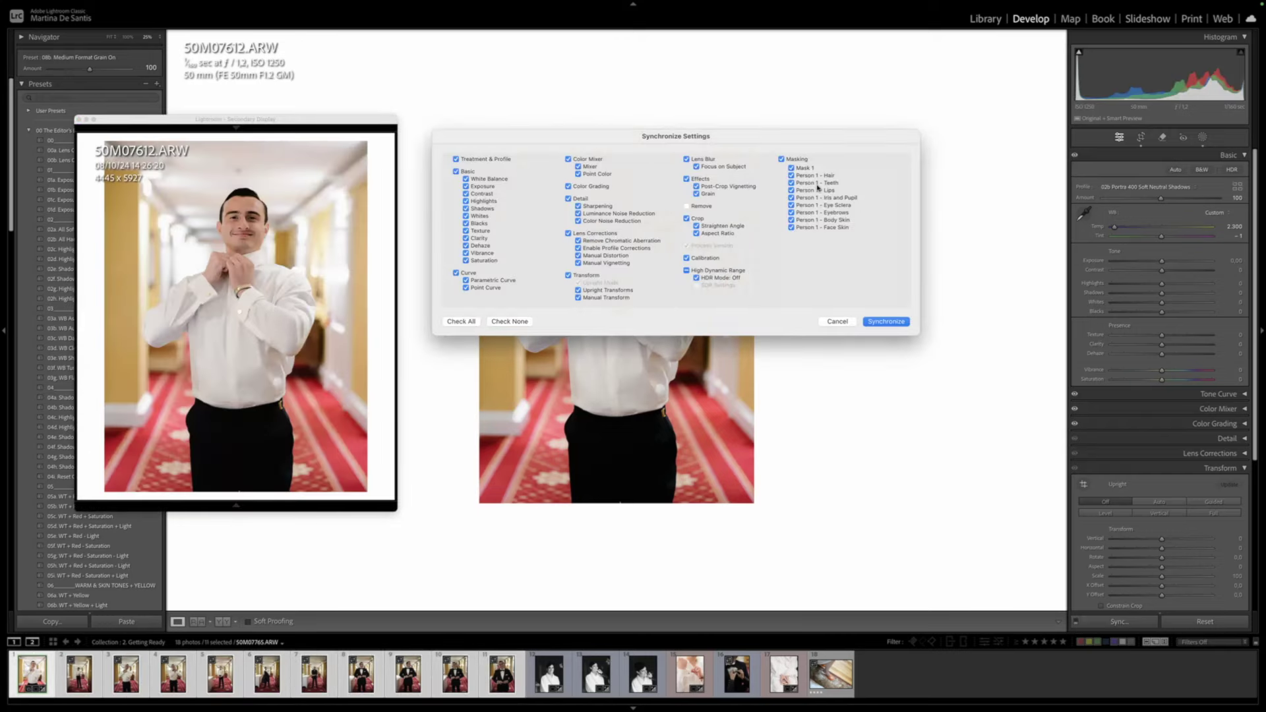
pyautogui.click(873, 322)
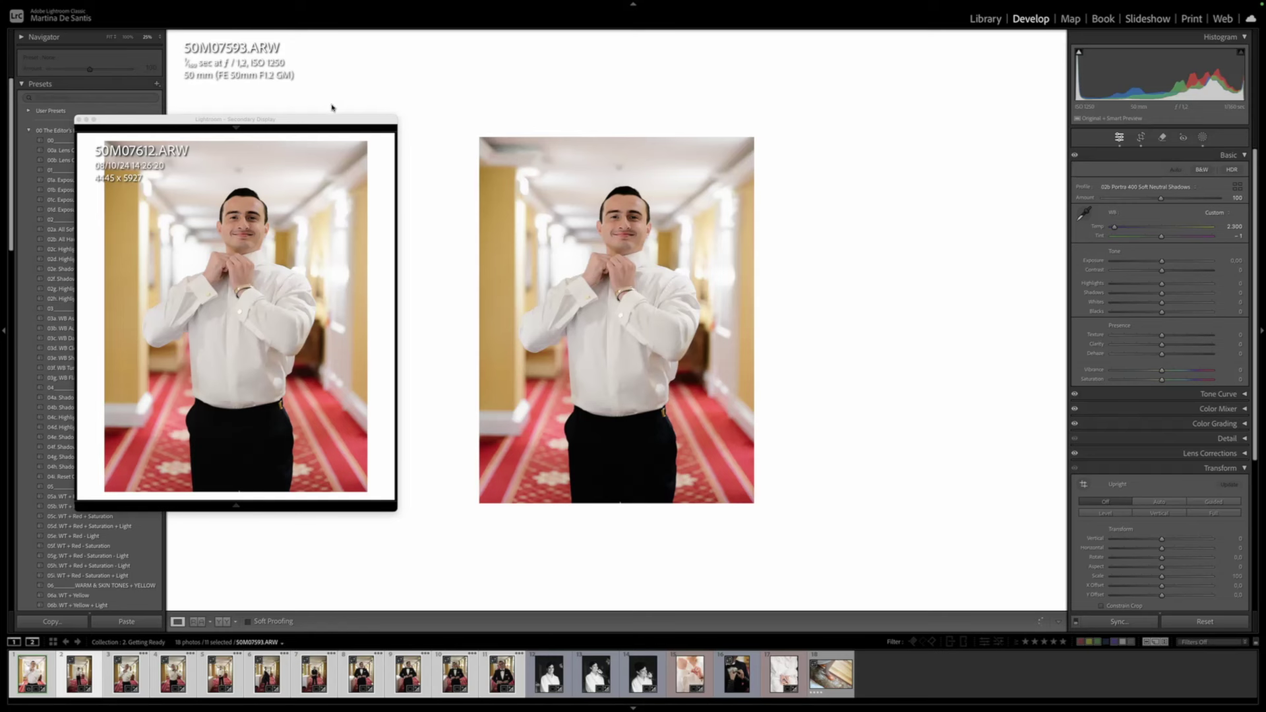
# Return to the grid with a single photo selected, hide the reference window, and enlarge thumbnails
pyautogui.press('g')
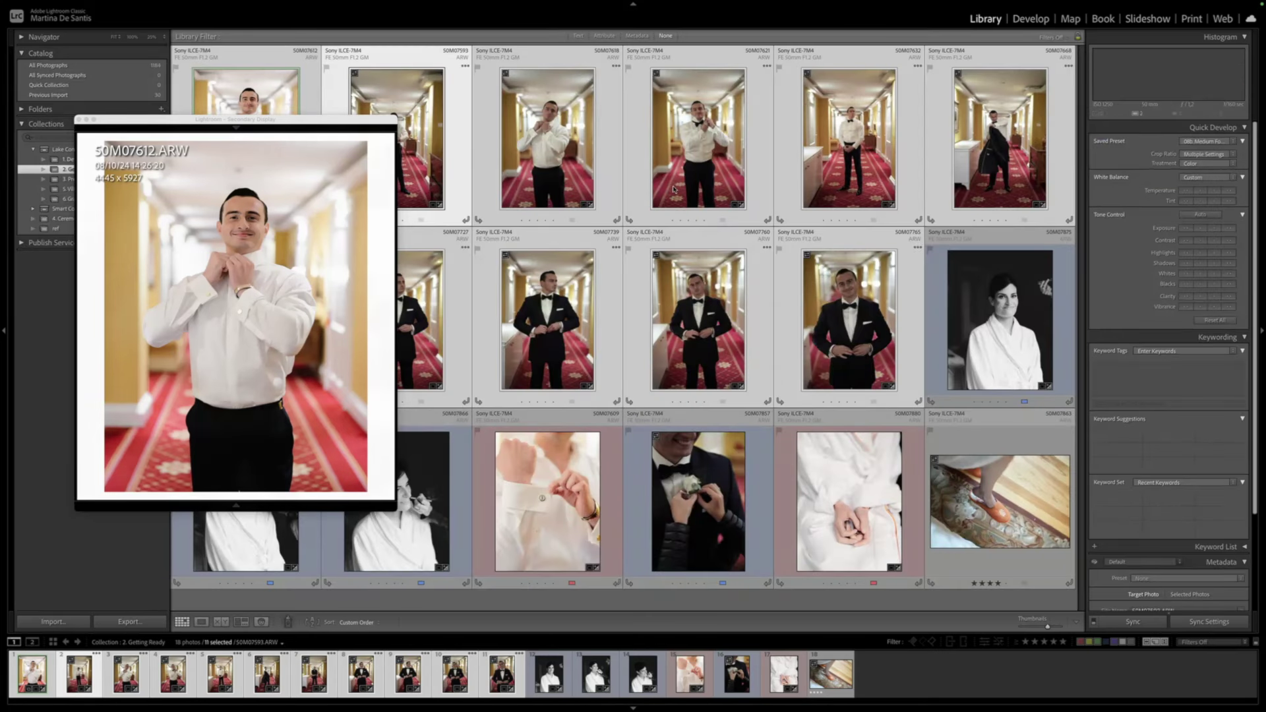
pyautogui.press('Right')
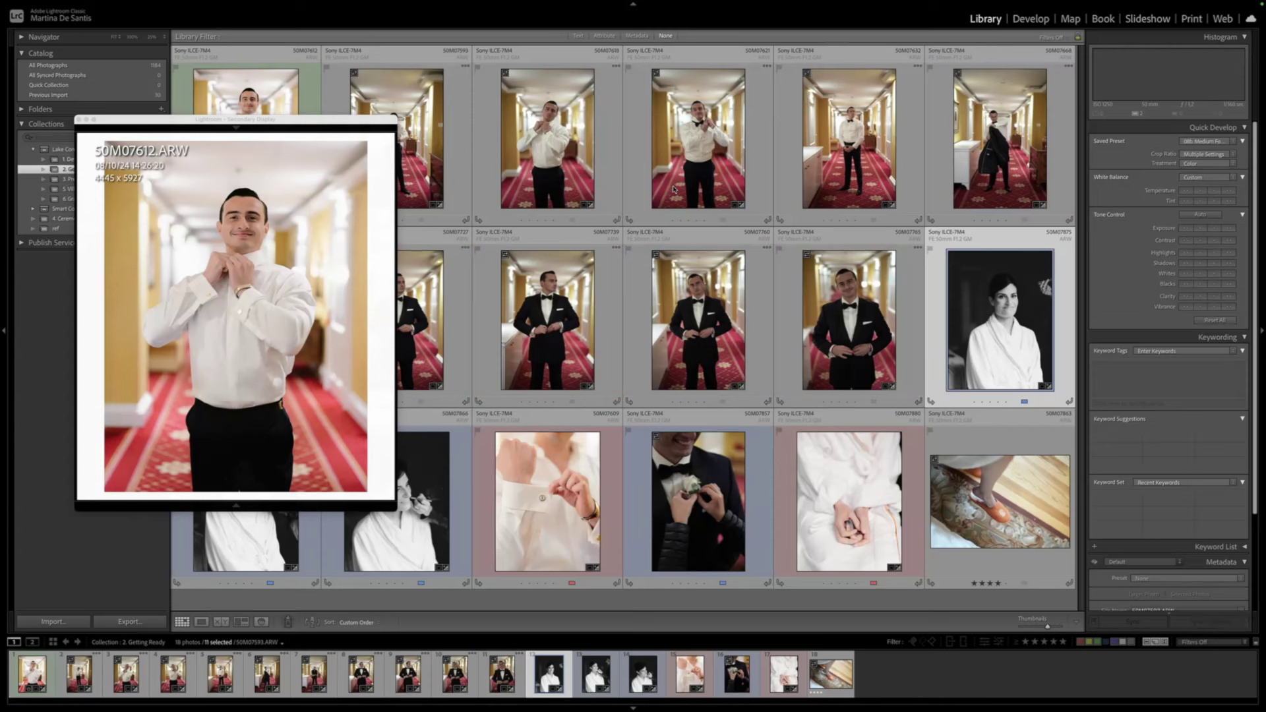
pyautogui.press('=')
pyautogui.press('F11')
pyautogui.press('=')
pyautogui.scroll(3, 836, 225)
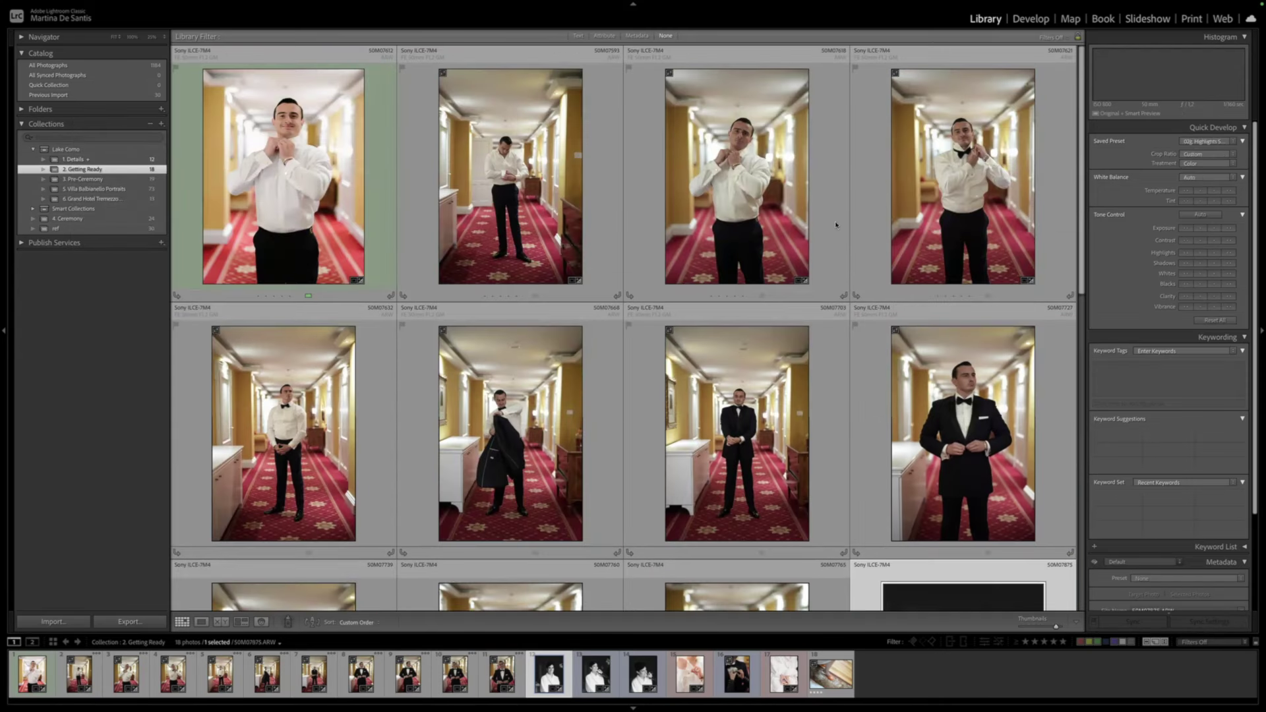
# Blue-label the second hallway groom photo and open tuxedo photo 50M07765 in Develop
pyautogui.click(584, 179)
pyautogui.press('8')
pyautogui.press('Down')
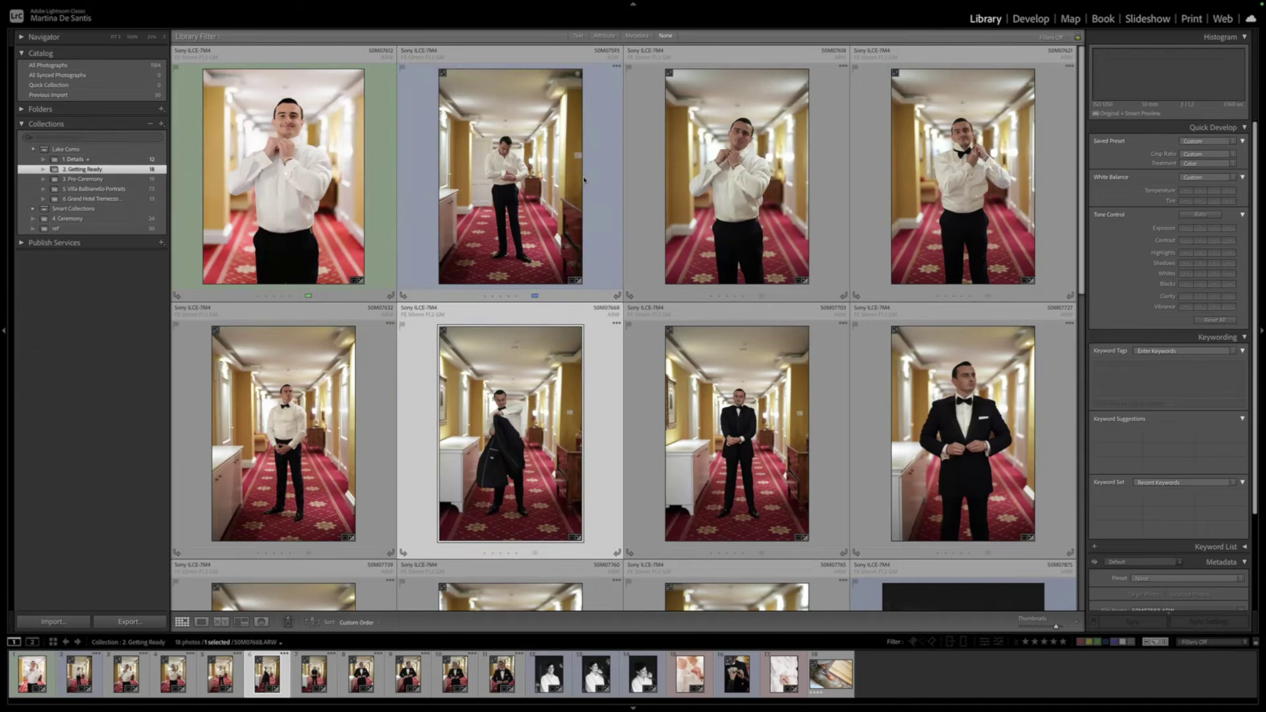
pyautogui.press('Down')
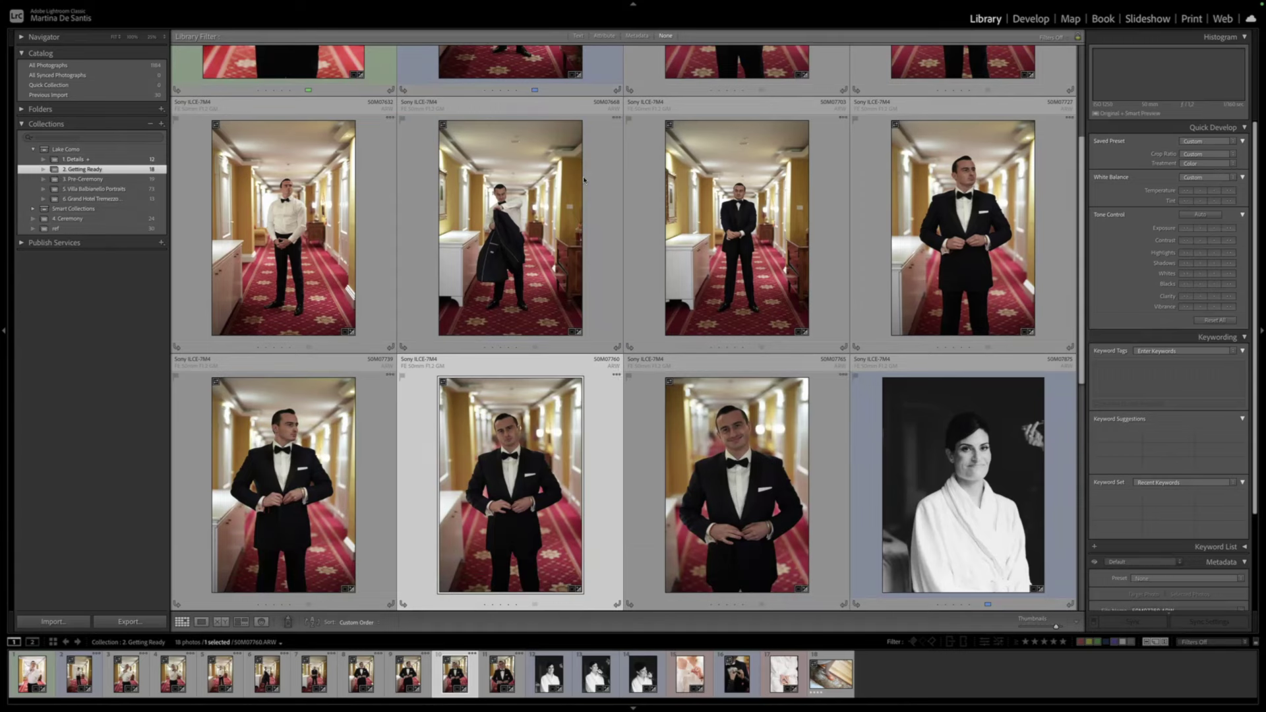
pyautogui.press('Right')
pyautogui.press('d')
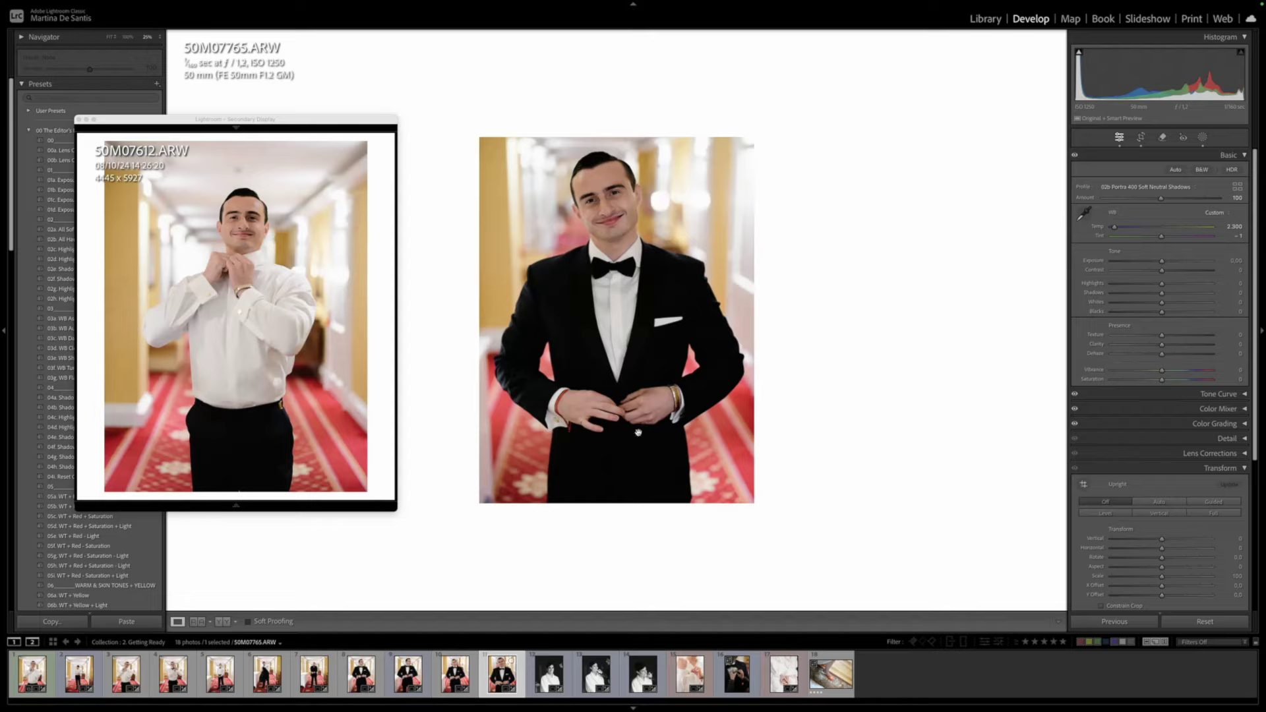
# Raise 50M07765's exposure slightly, rotate and tighten its crop, then return to the grid
pyautogui.scroll(3, 1232, 261)
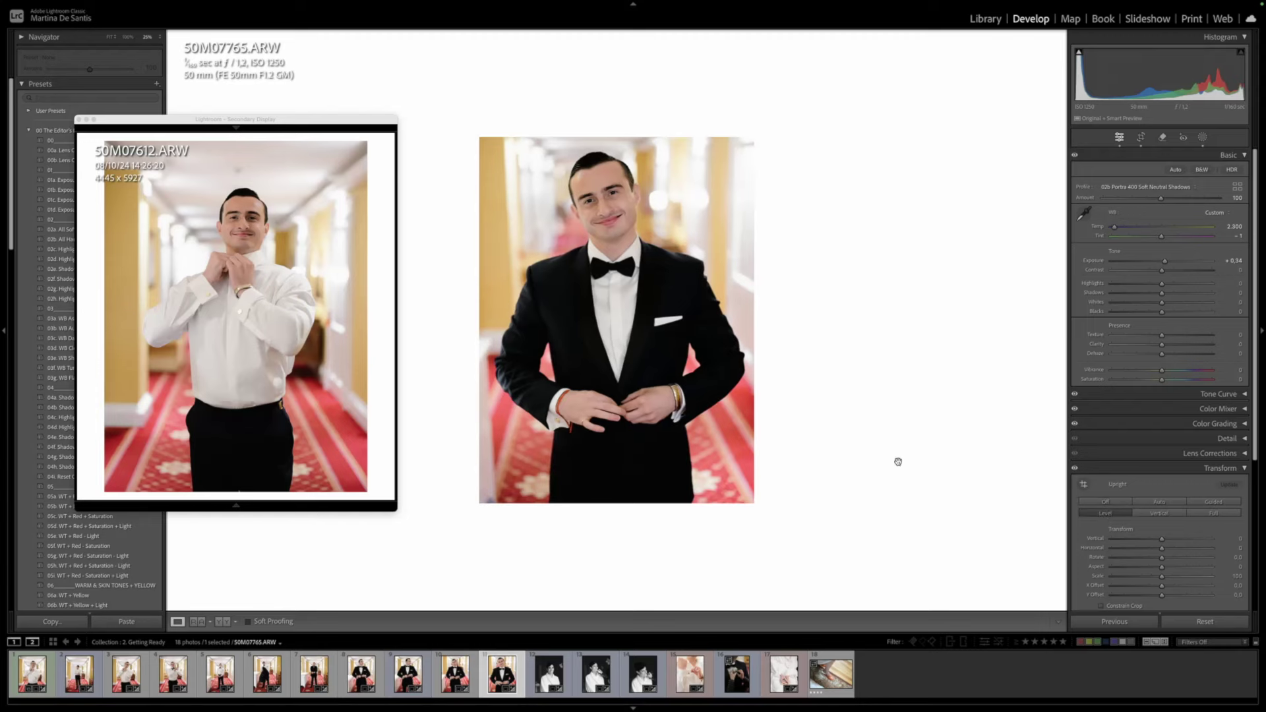
pyautogui.press('r')
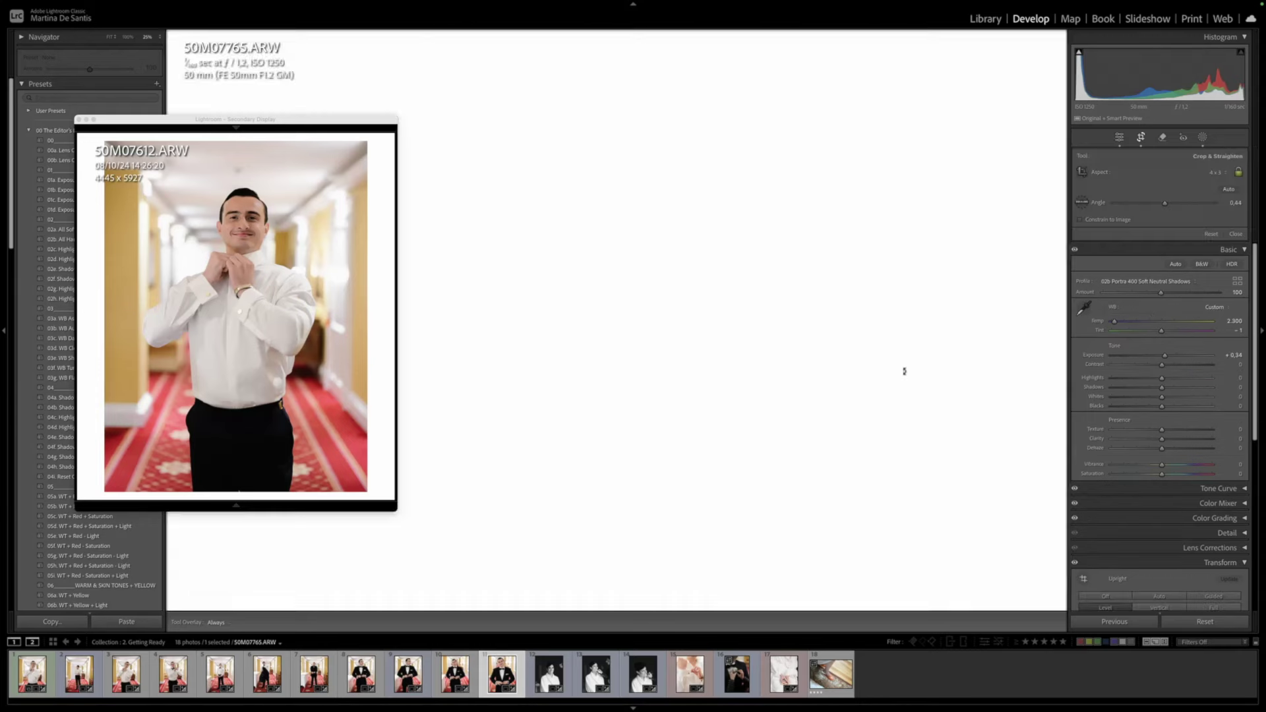
pyautogui.moveTo(904, 371); pyautogui.dragTo(904, 370)
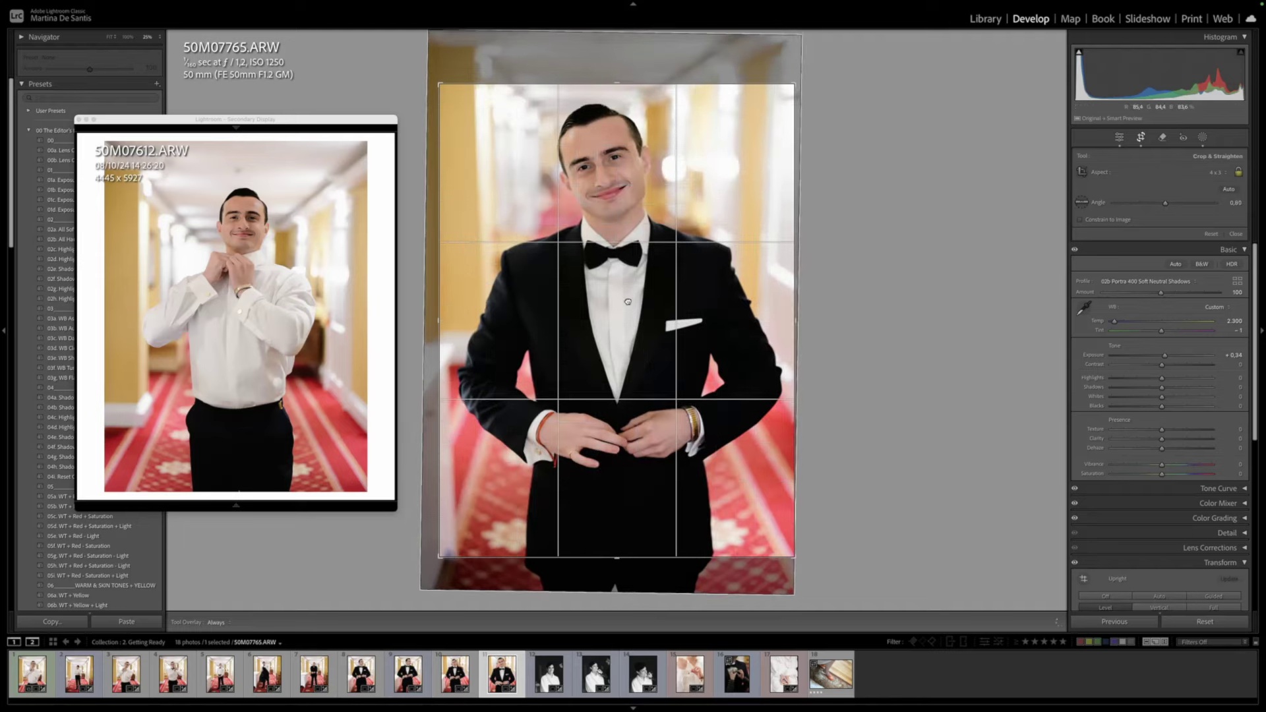
pyautogui.press('r')
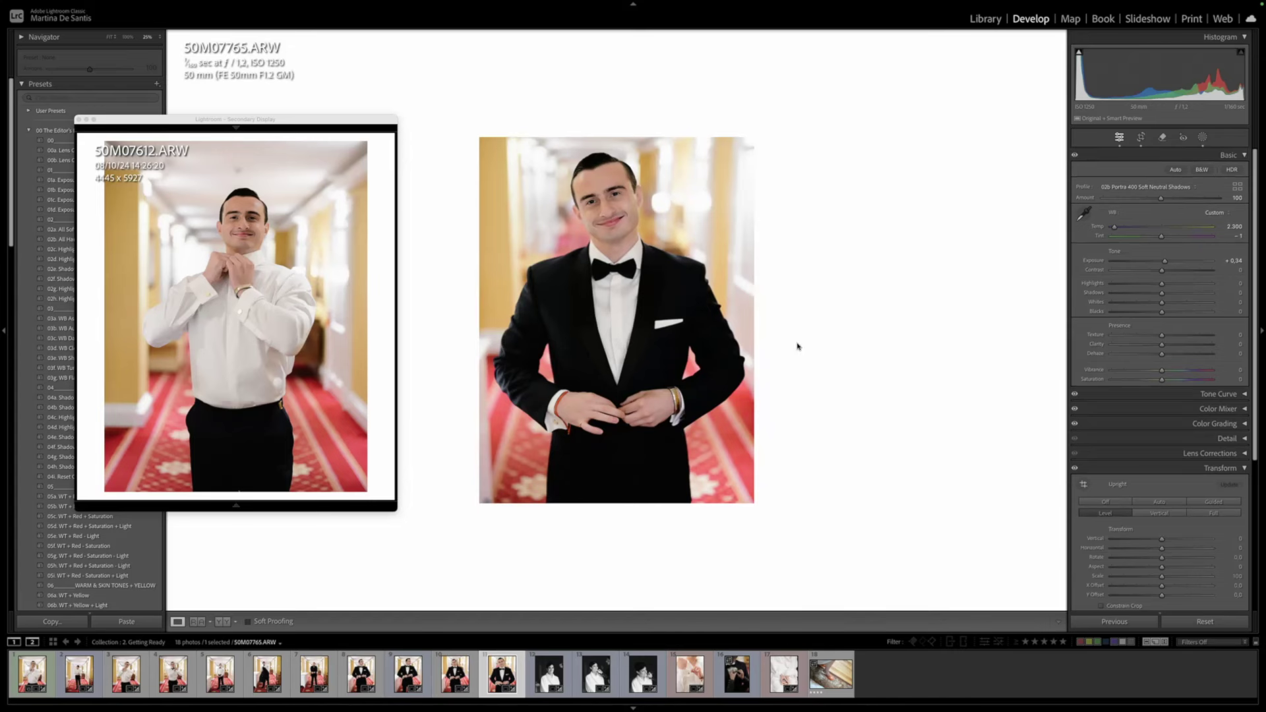
pyautogui.press('g')
pyautogui.scroll(-5, 428, 547)
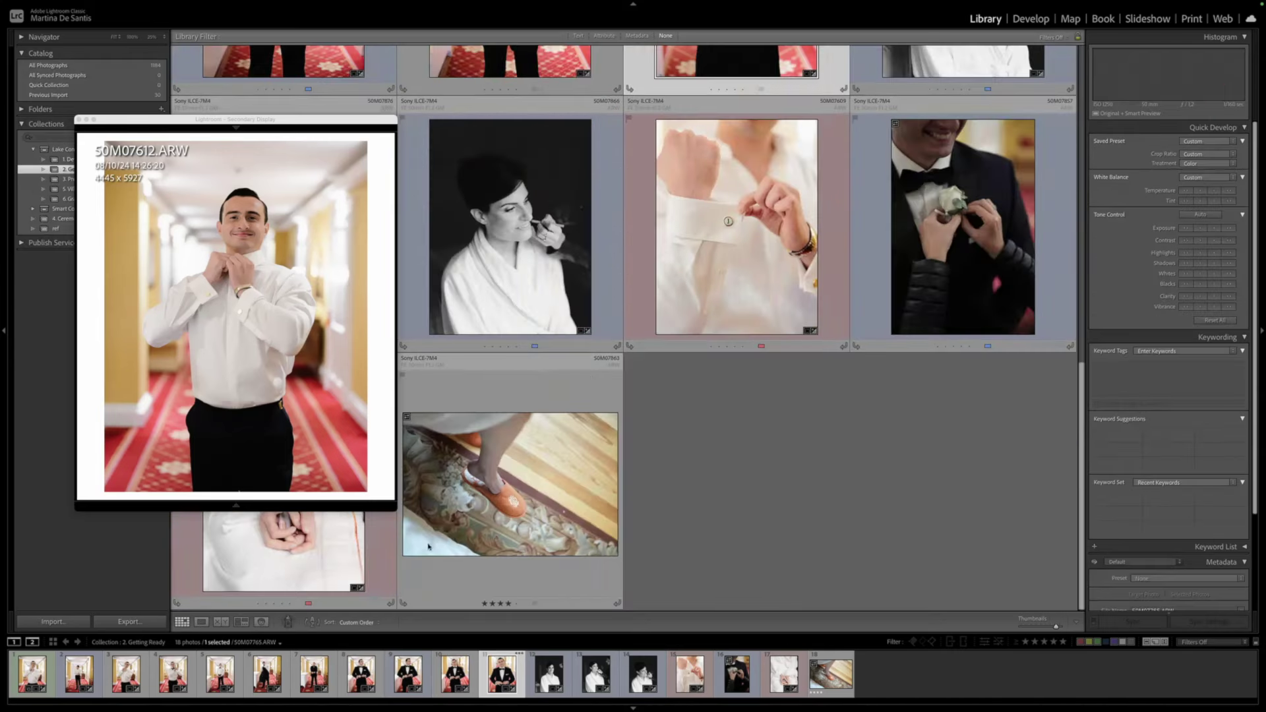
# Close the reference window and open the robe-hands photo 50M07880 with slipper photo 50M07863 in Develop
pyautogui.click(372, 557)
pyautogui.click(78, 121)
pyautogui.press('d')
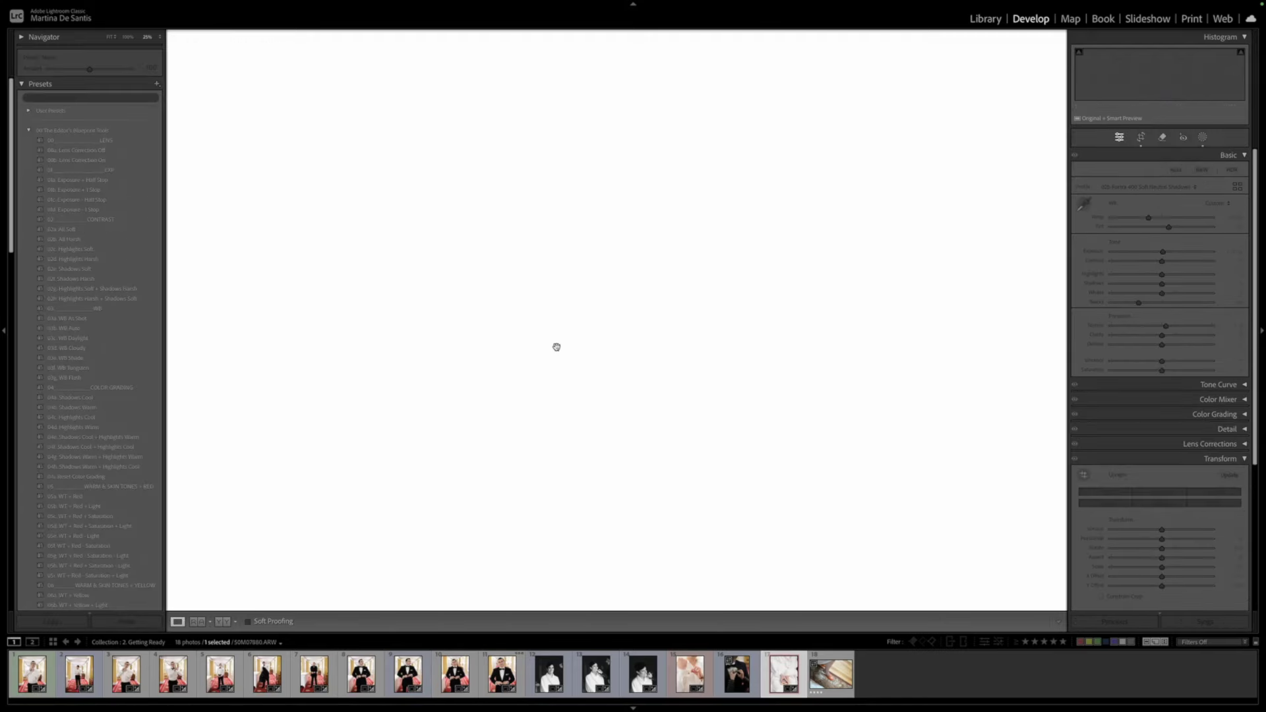
pyautogui.keyDown('ctrl'); pyautogui.click(827, 673); pyautogui.keyUp('ctrl')
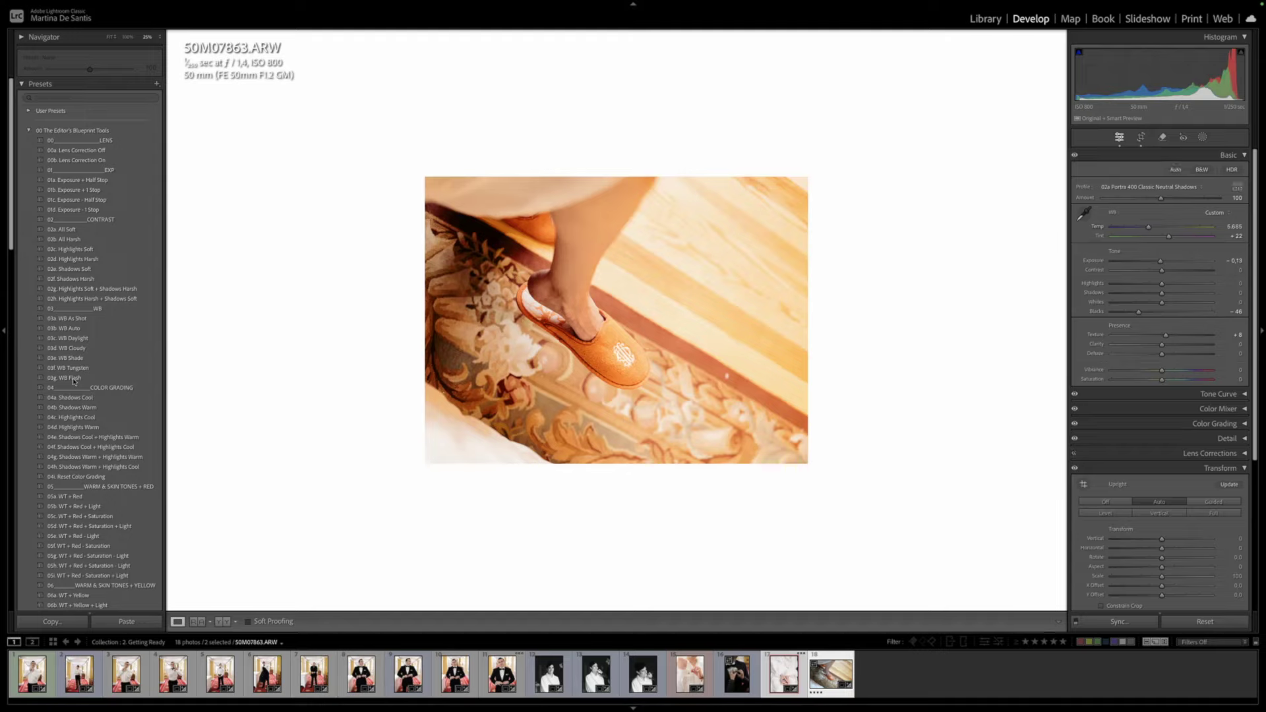
# Try flash then auto white balance on the slipper photo and fine-tune its temperature
pyautogui.click(74, 380)
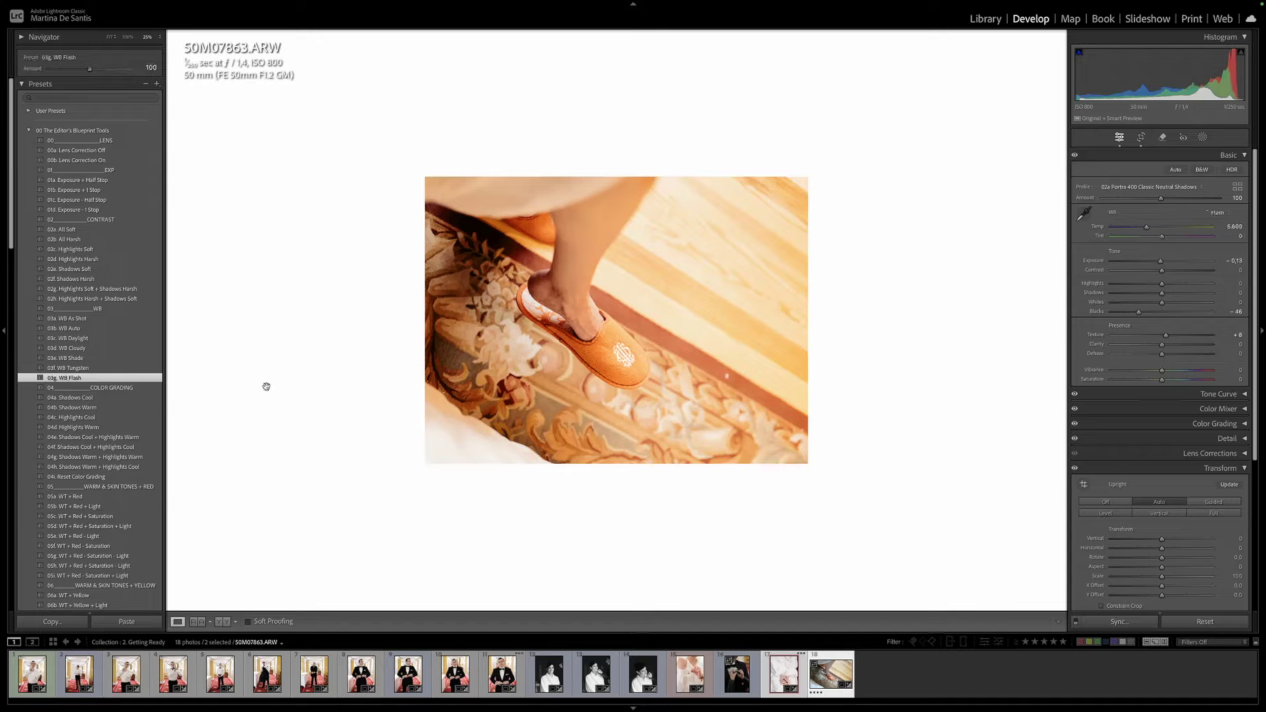
pyautogui.click(103, 332)
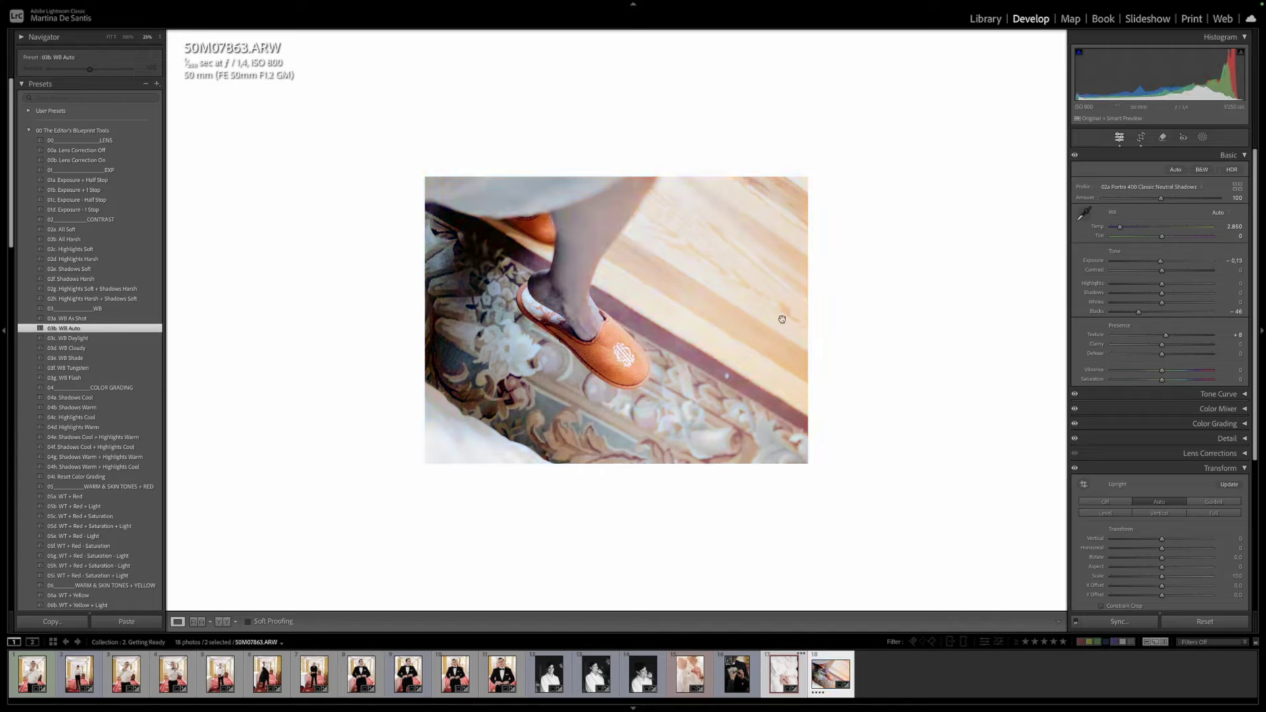
pyautogui.moveTo(1117, 228); pyautogui.dragTo(1125, 225)
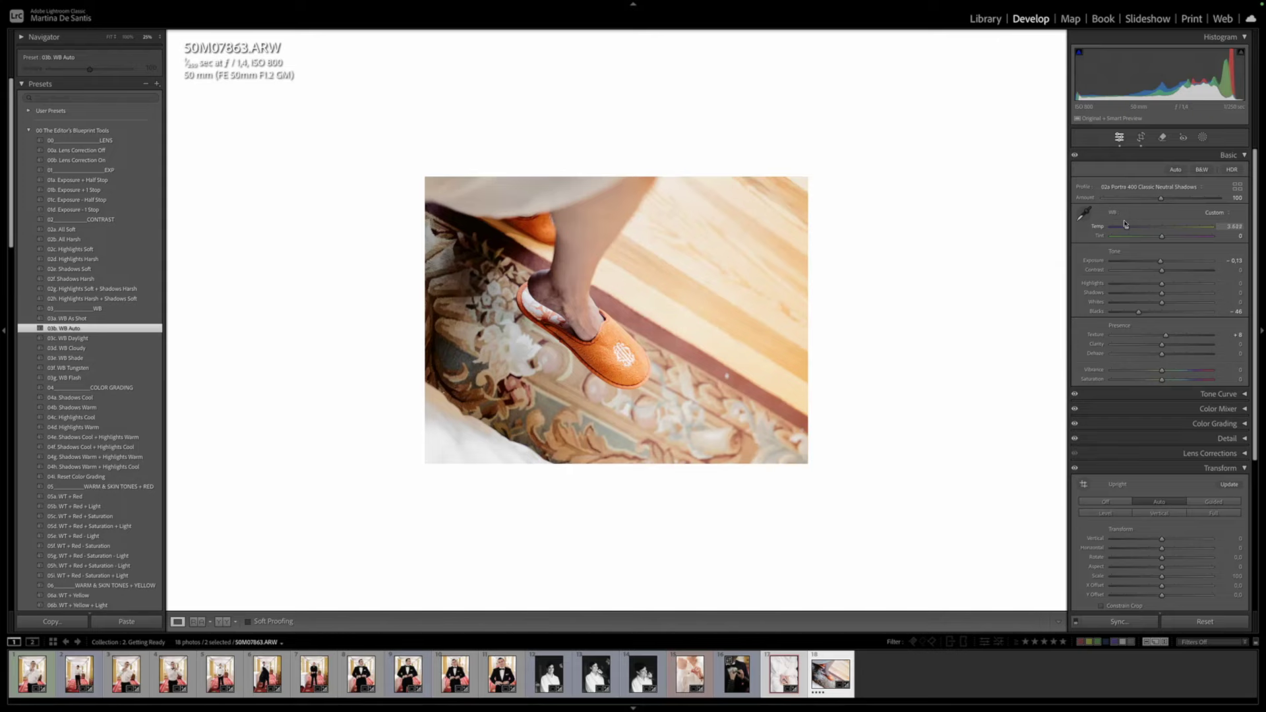
pyautogui.moveTo(1125, 224); pyautogui.dragTo(1123, 224)
# Warm a radial-gradient area, cool the overall white balance slightly, and raise exposure to +0.05
pyautogui.hotkey('shift', 'm')
pyautogui.moveTo(486, 295); pyautogui.dragTo(593, 412)
pyautogui.moveTo(1166, 328); pyautogui.dragTo(1179, 326)
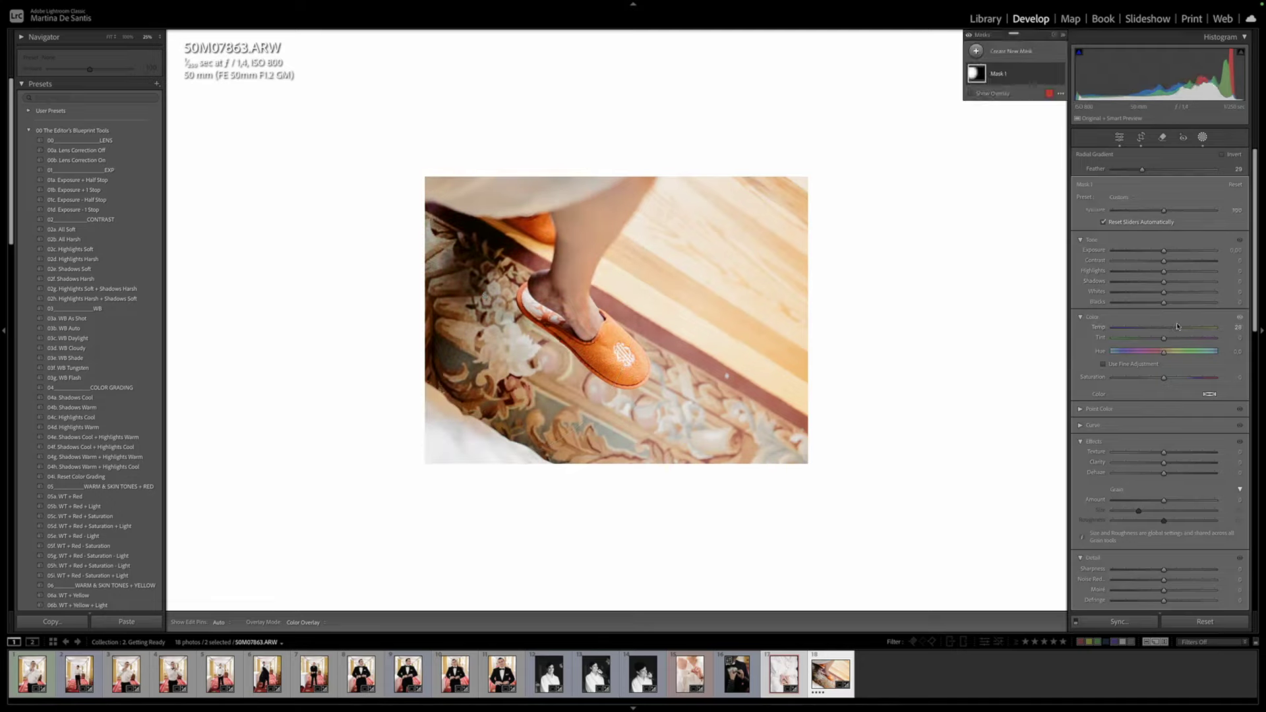
pyautogui.hotkey('shift', 'm')
pyautogui.moveTo(1125, 227); pyautogui.dragTo(1125, 230)
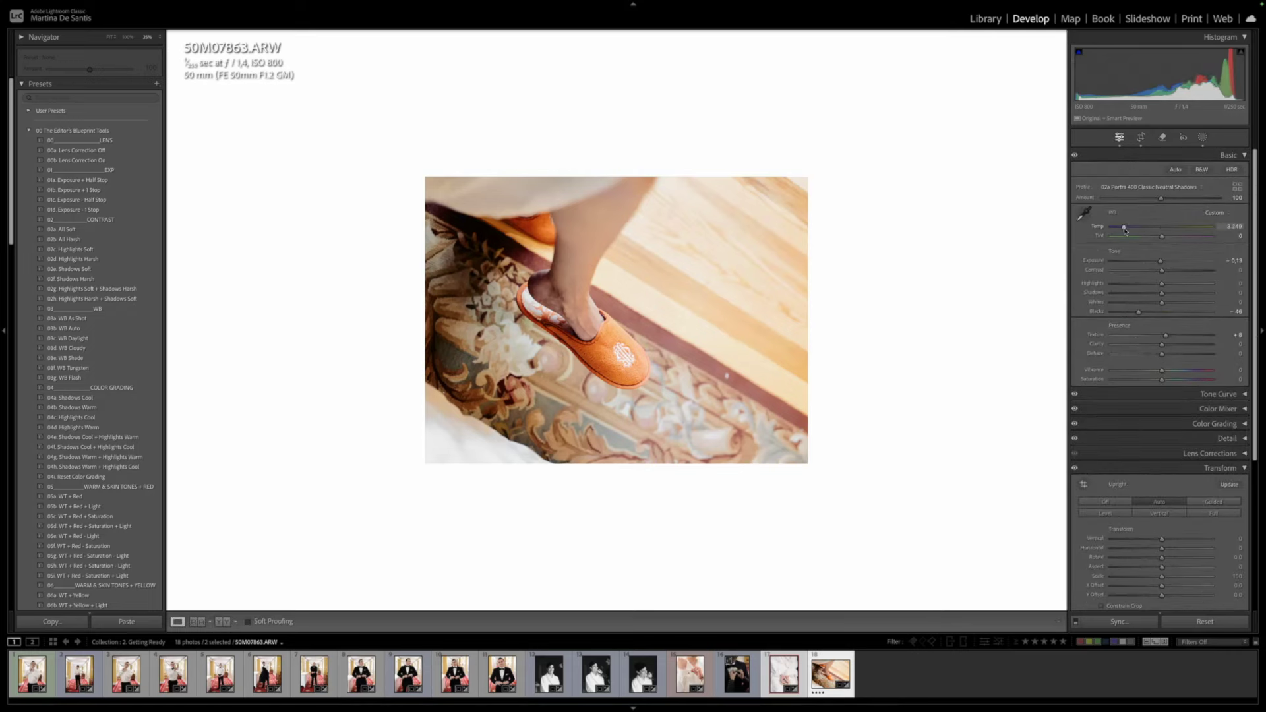
pyautogui.moveTo(1167, 68); pyautogui.dragTo(1174, 68)
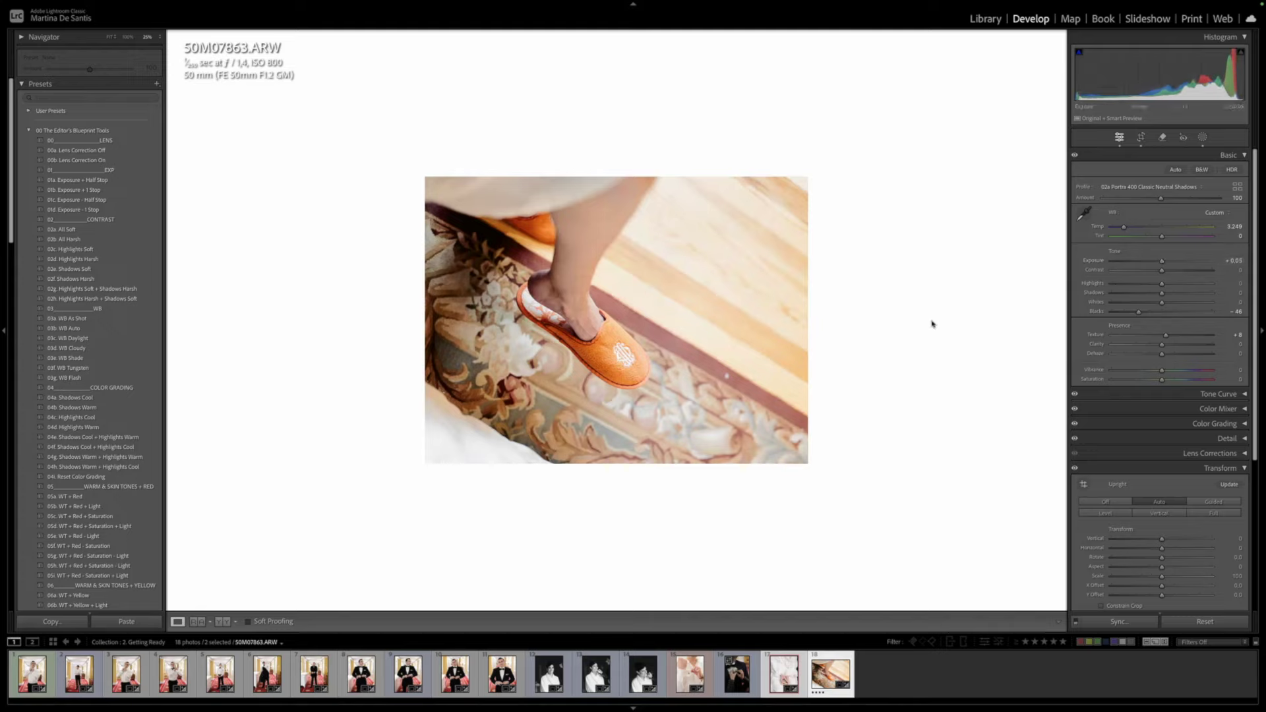
# Return to the grid with nothing selected and show smaller thumbnails
pyautogui.press('g')
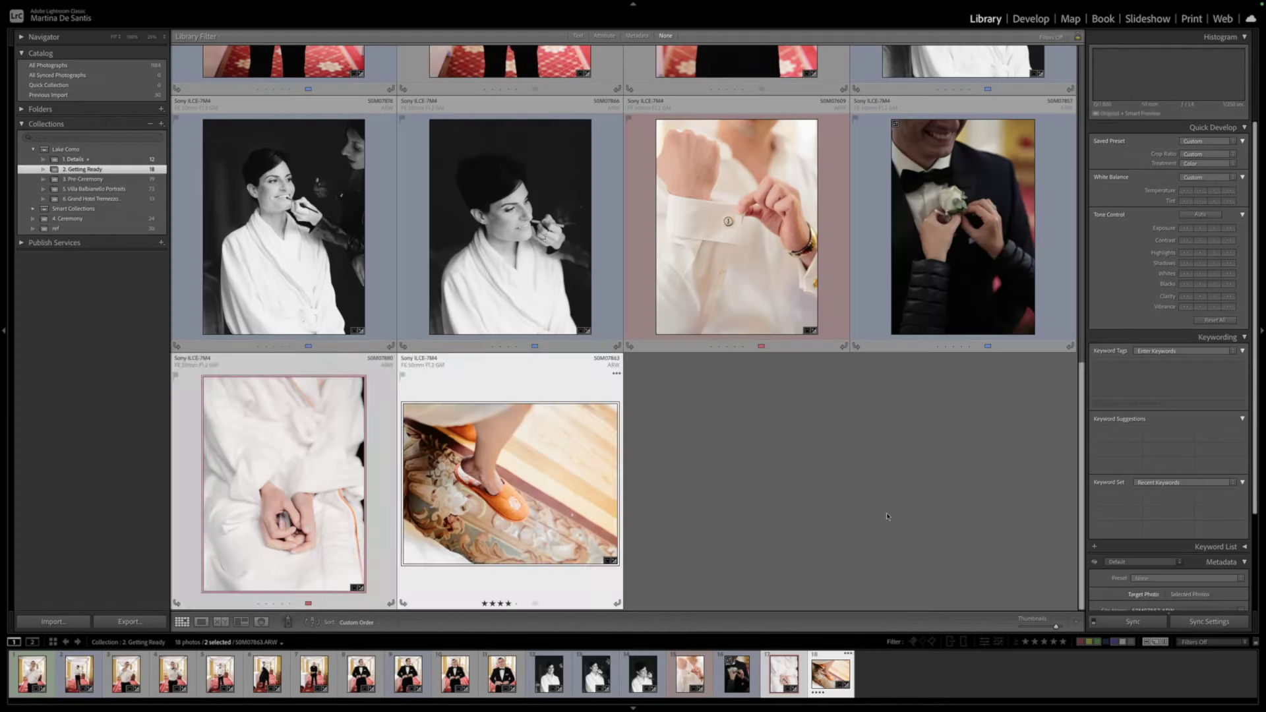
pyautogui.click(887, 516)
pyautogui.press('-')
pyautogui.press('-')
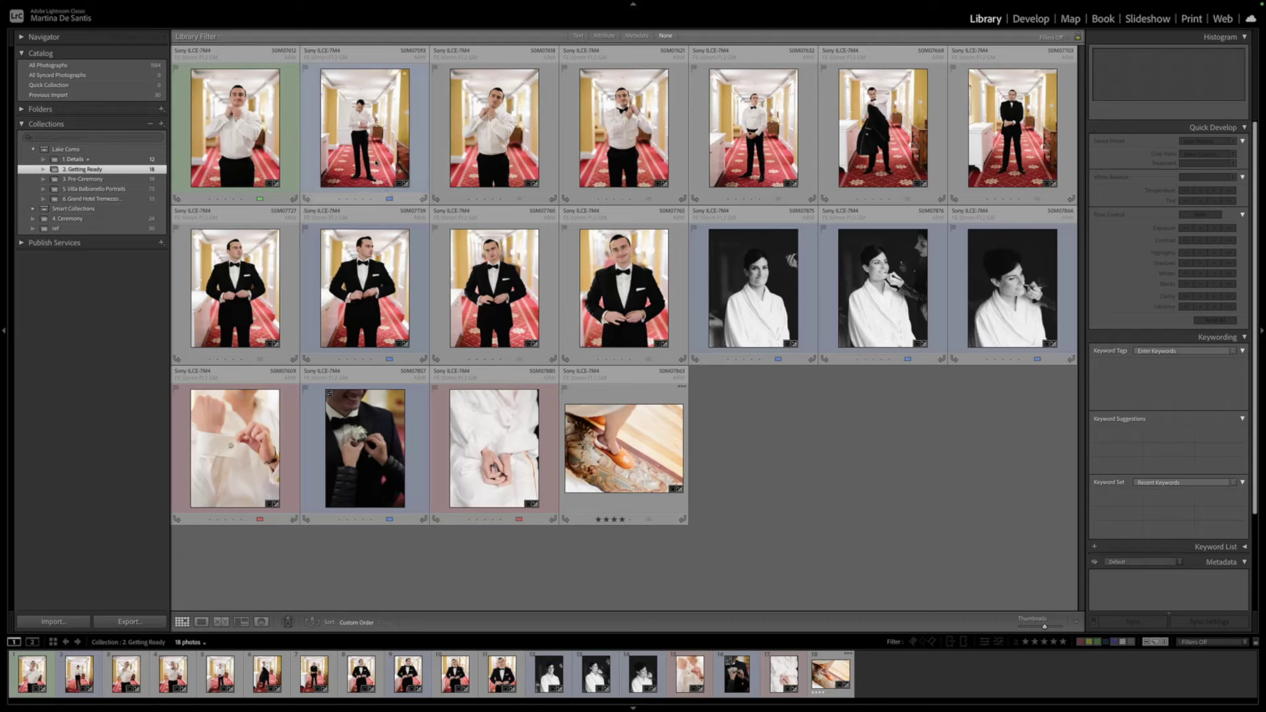
# In the 3. Pre-Ceremony collection, drag the hands close-up into second position
pyautogui.click(82, 179)
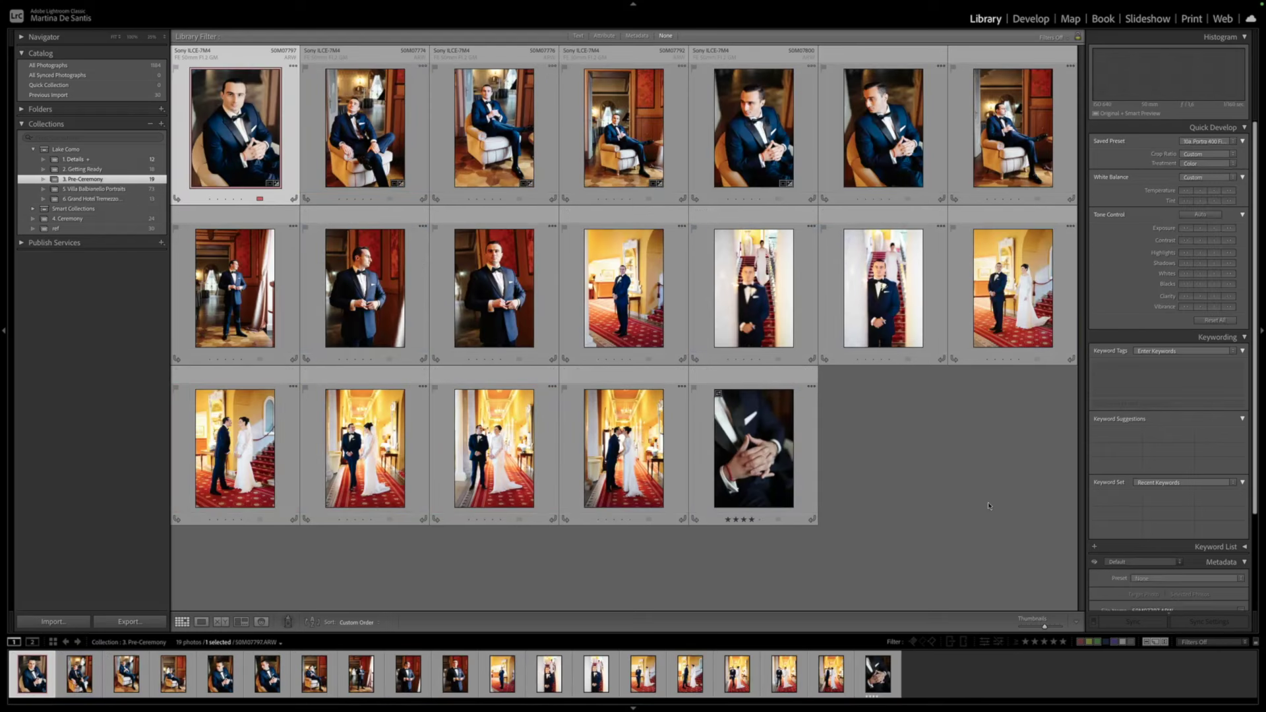
pyautogui.click(277, 132)
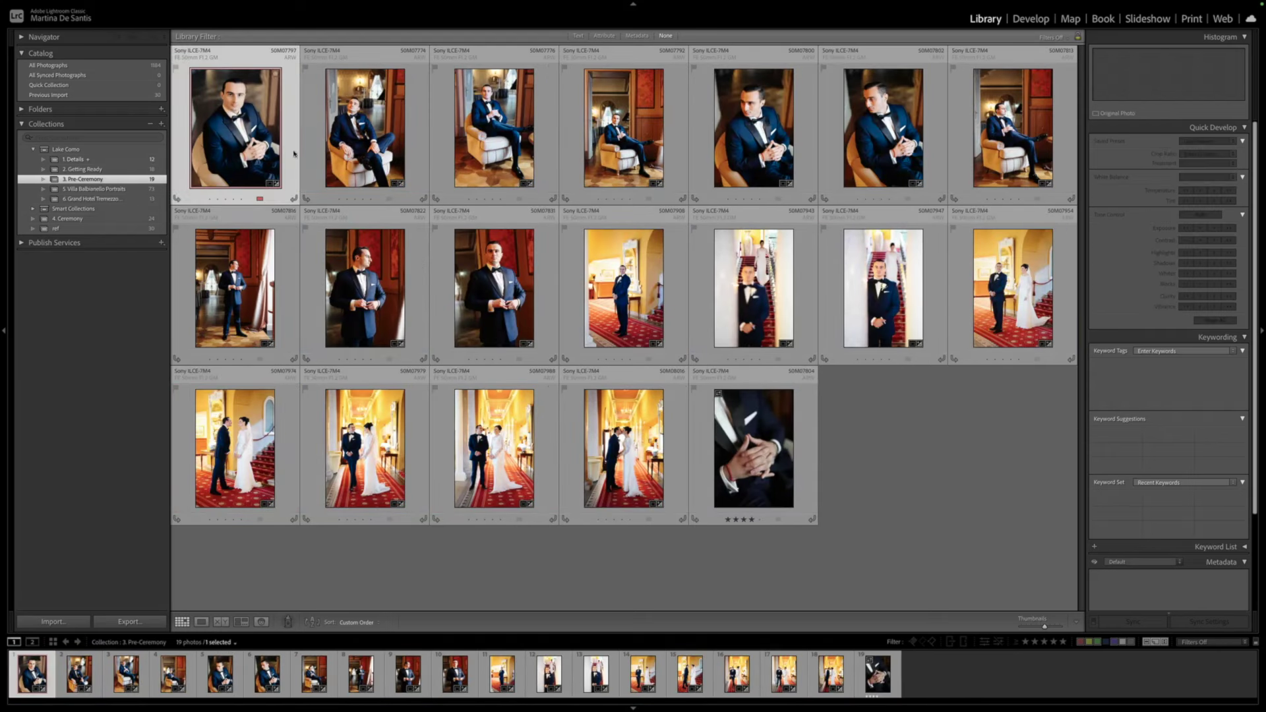
pyautogui.moveTo(788, 466); pyautogui.dragTo(302, 125)
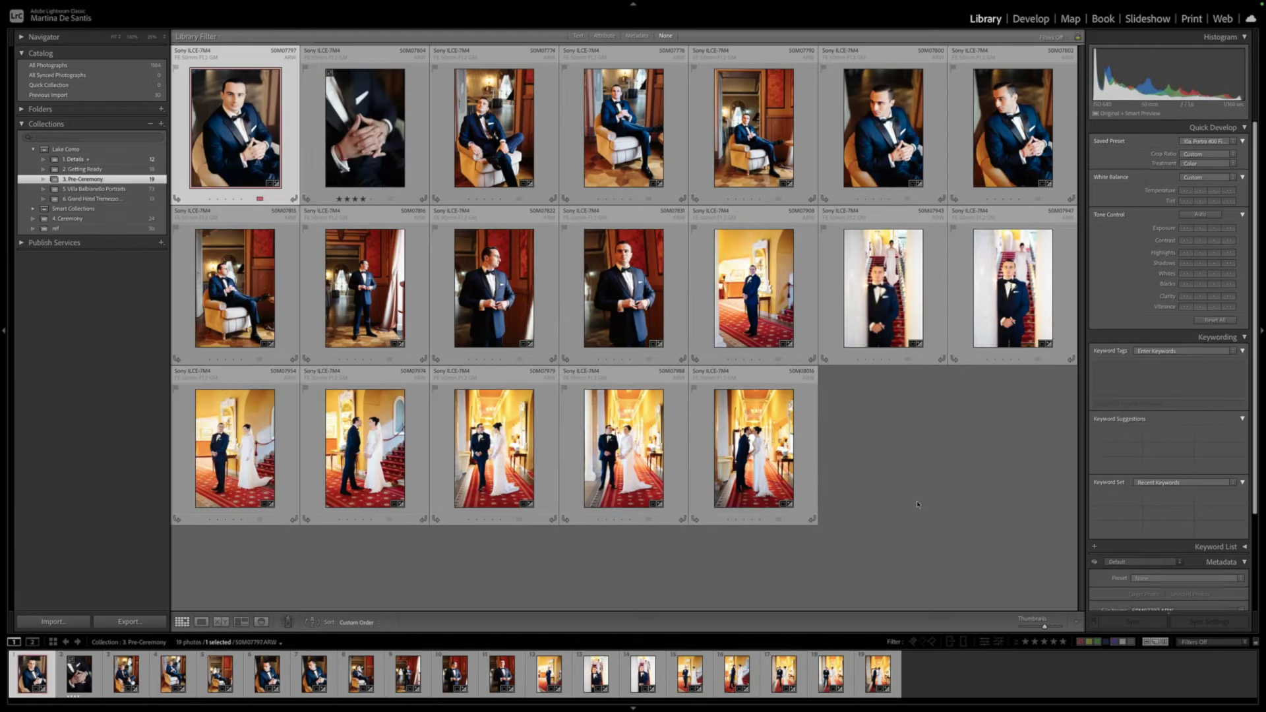
pyautogui.click(230, 122)
# Show groom portrait 50M07797 as the reference in the second window, then open armchair photo 50M07774
pyautogui.press('d')
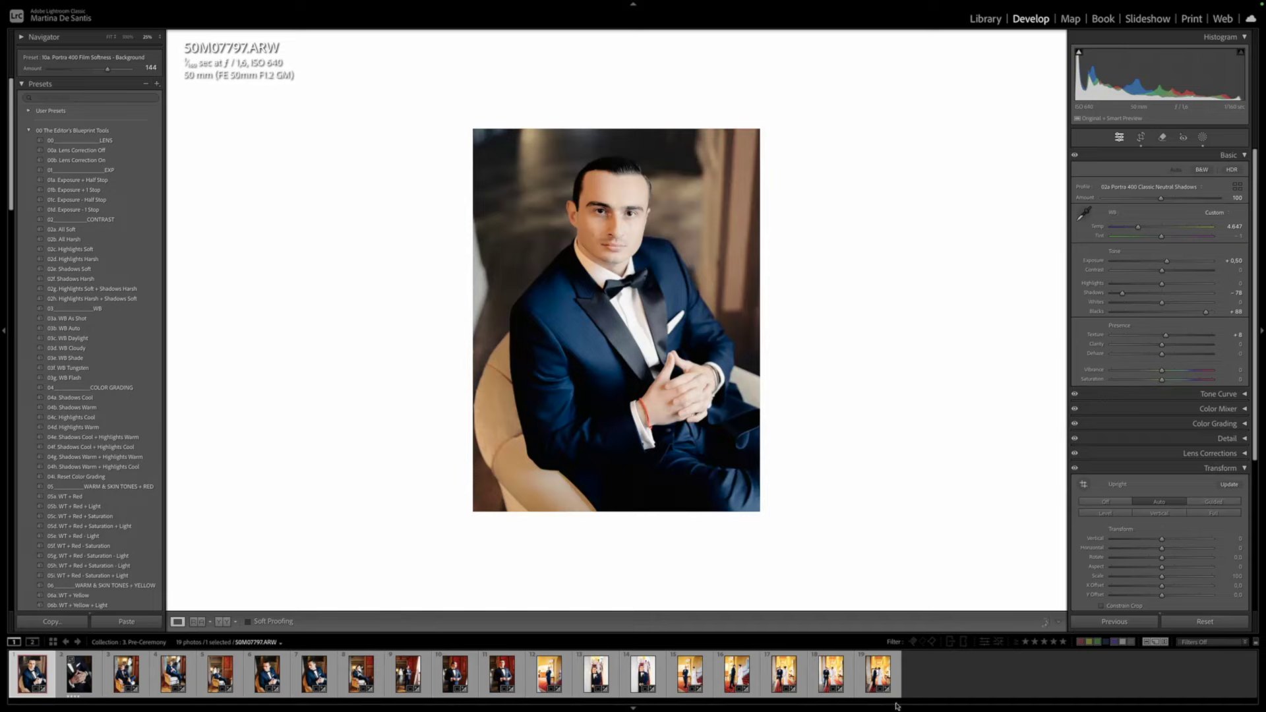
pyautogui.press('F11')
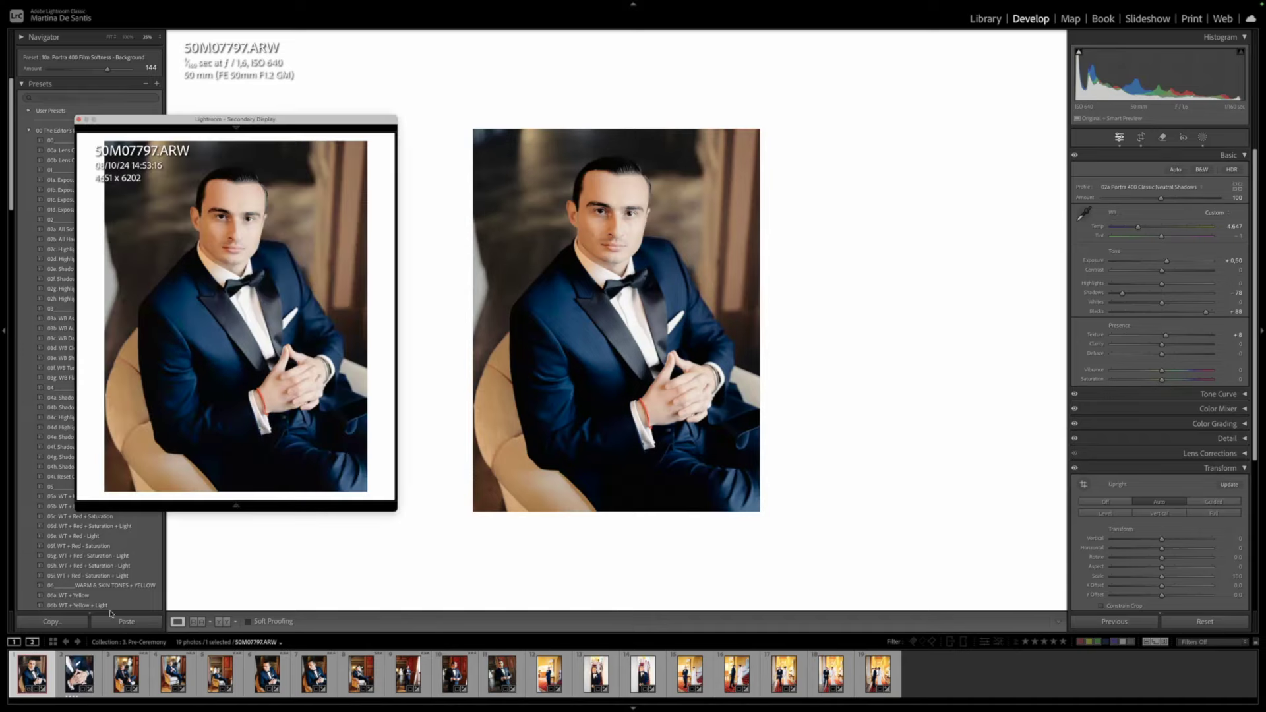
pyautogui.press('Right')
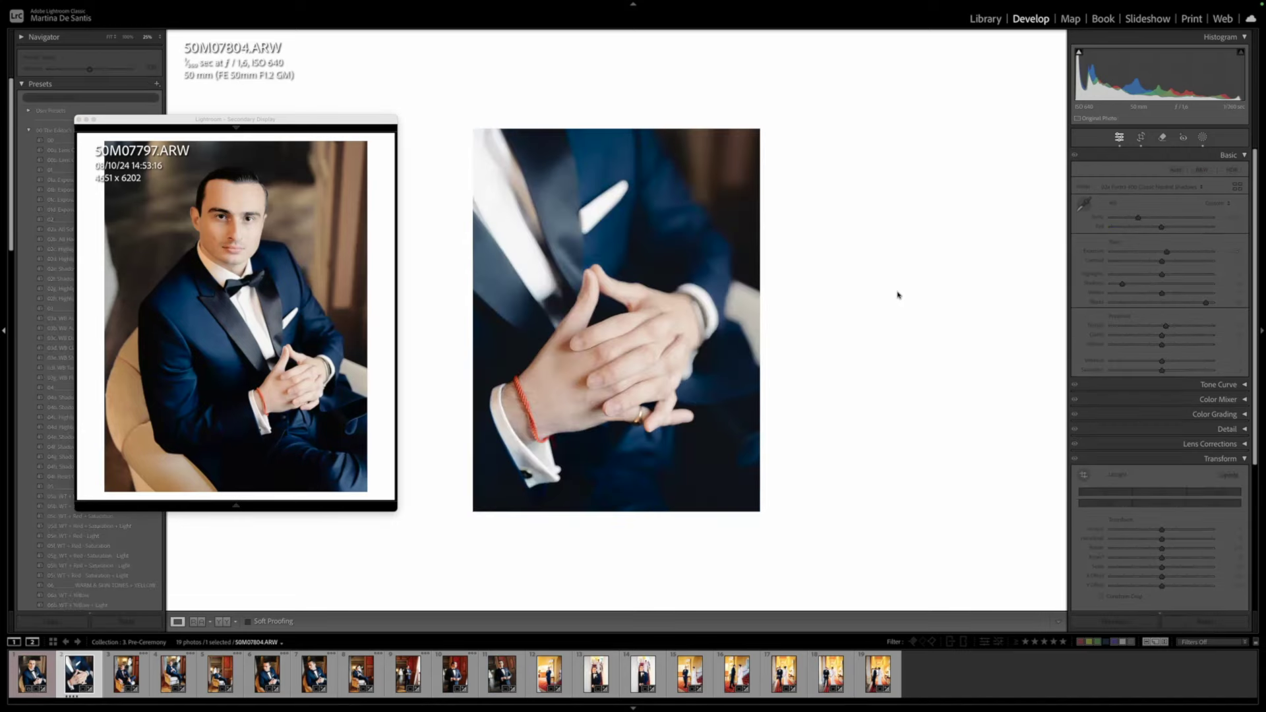
pyautogui.click(126, 674)
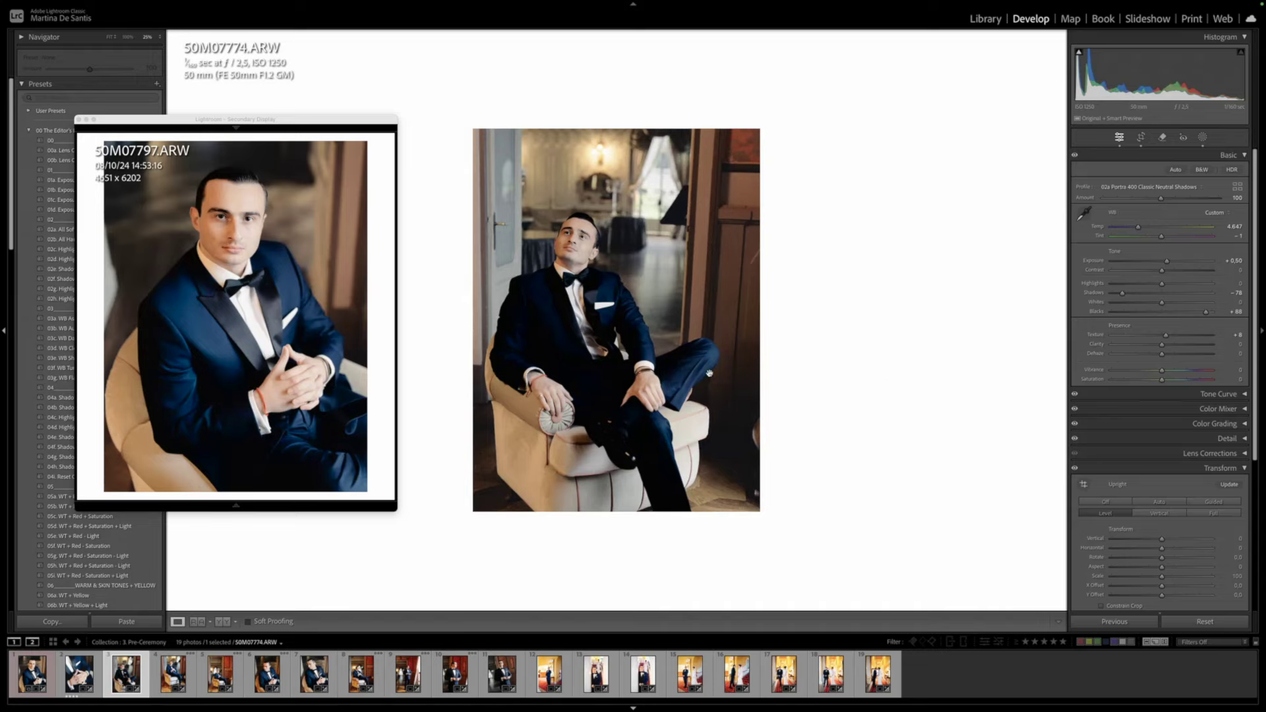
# Straighten and crop the photo of the groom reclining in the armchair
pyautogui.press('r')
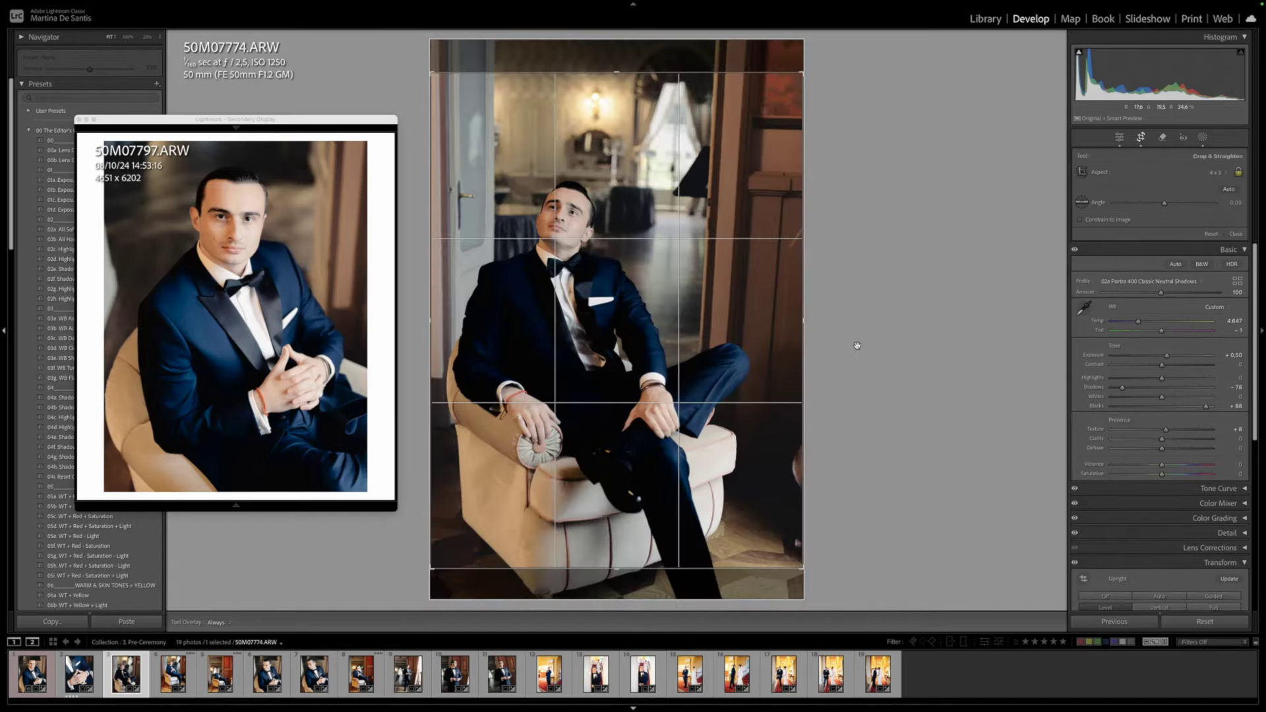
pyautogui.moveTo(854, 344); pyautogui.dragTo(853, 345)
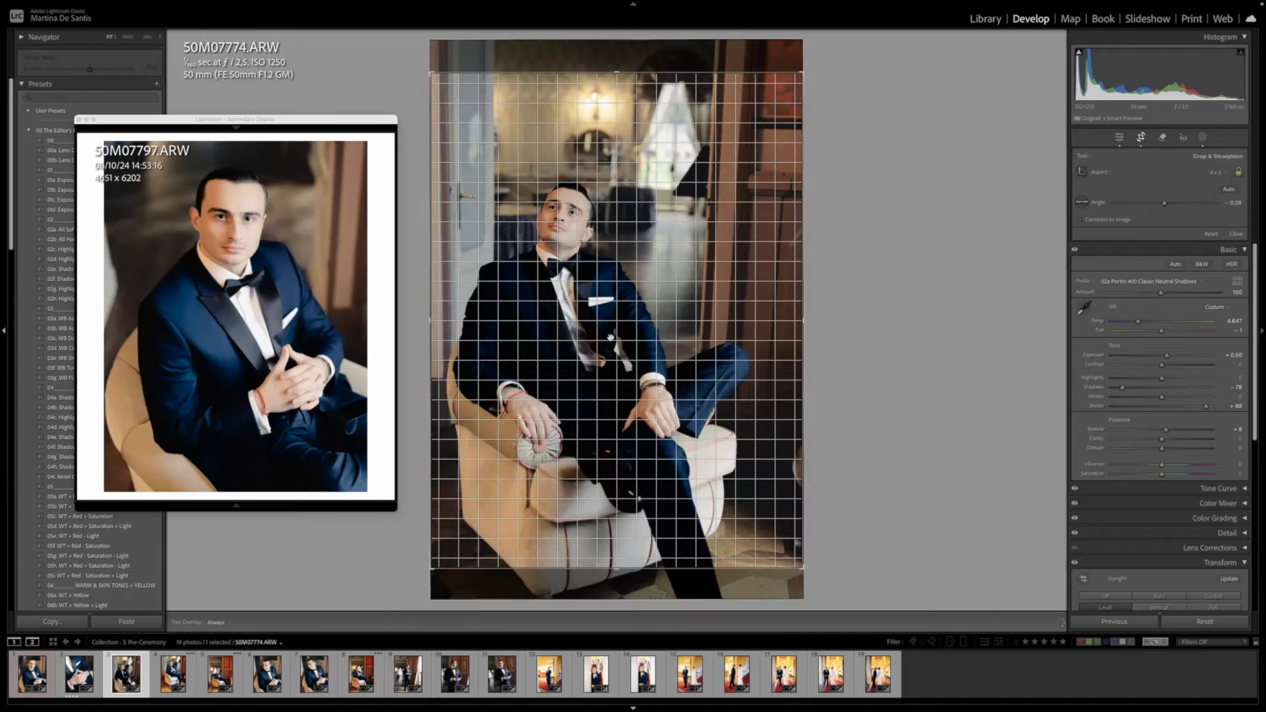
pyautogui.moveTo(610, 338)
pyautogui.mouseDown()
pyautogui.moveTo(609, 398)
pyautogui.moveTo(622, 339)
pyautogui.moveTo(622, 357)
pyautogui.mouseUp()
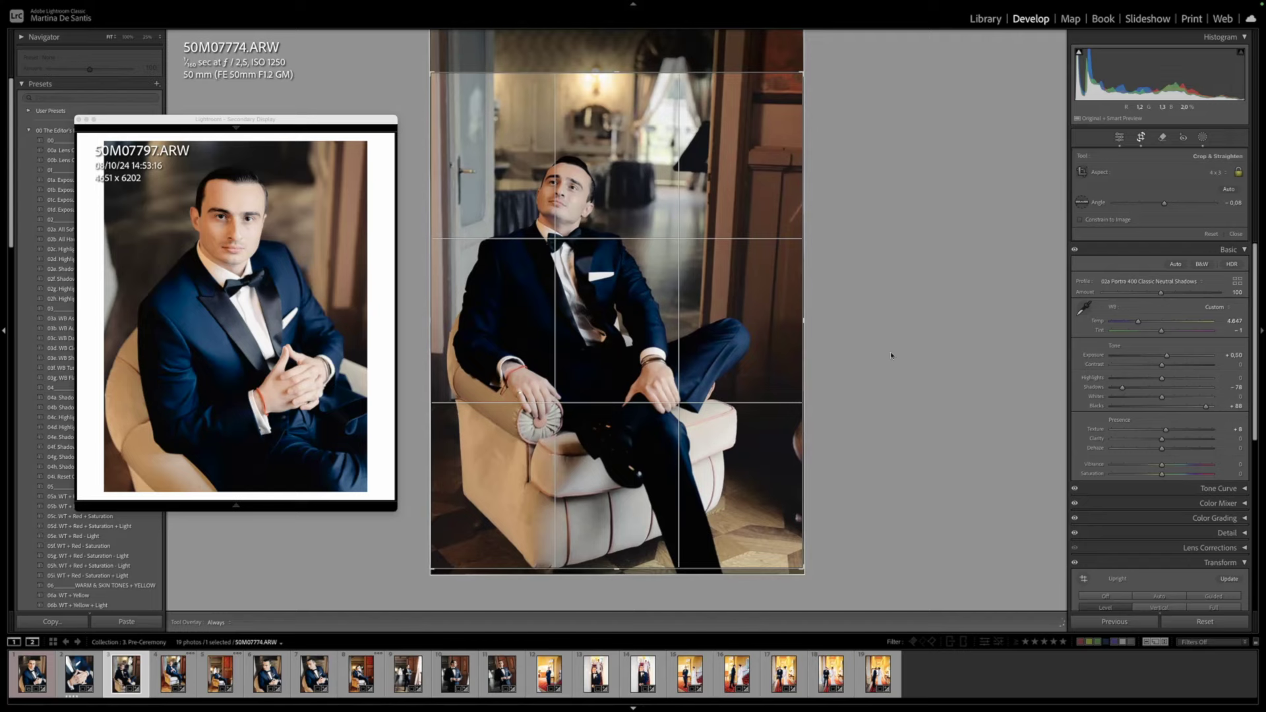
pyautogui.press('Return')
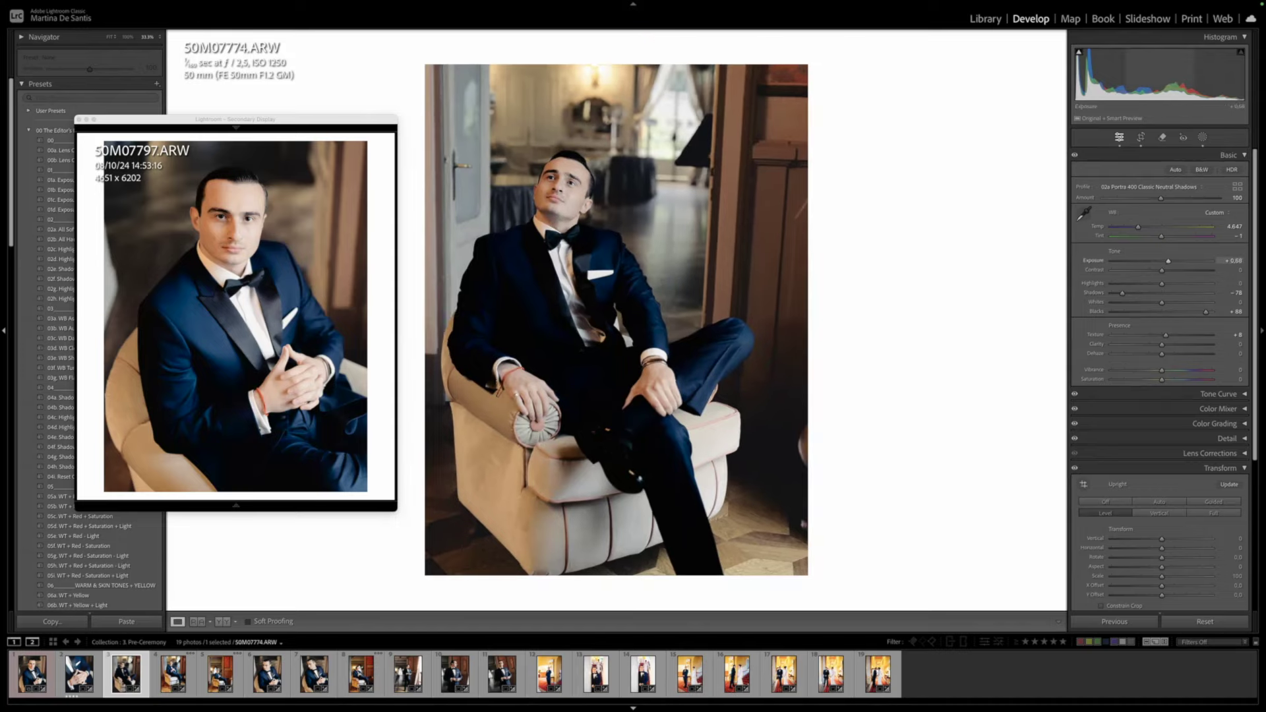
# Nudge the exposure up twice to +0.50 and leave the blacked-out view
pyautogui.press('Up')
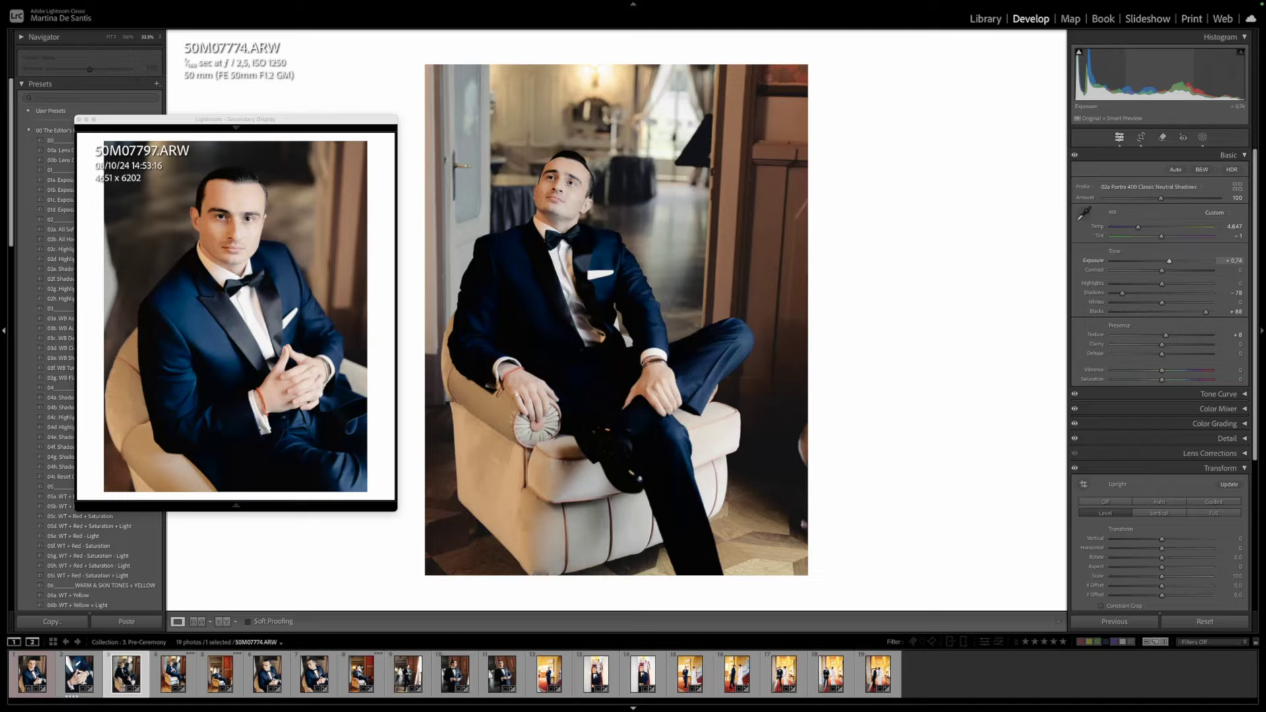
pyautogui.press('Up')
pyautogui.press('Up')
pyautogui.press('Up')
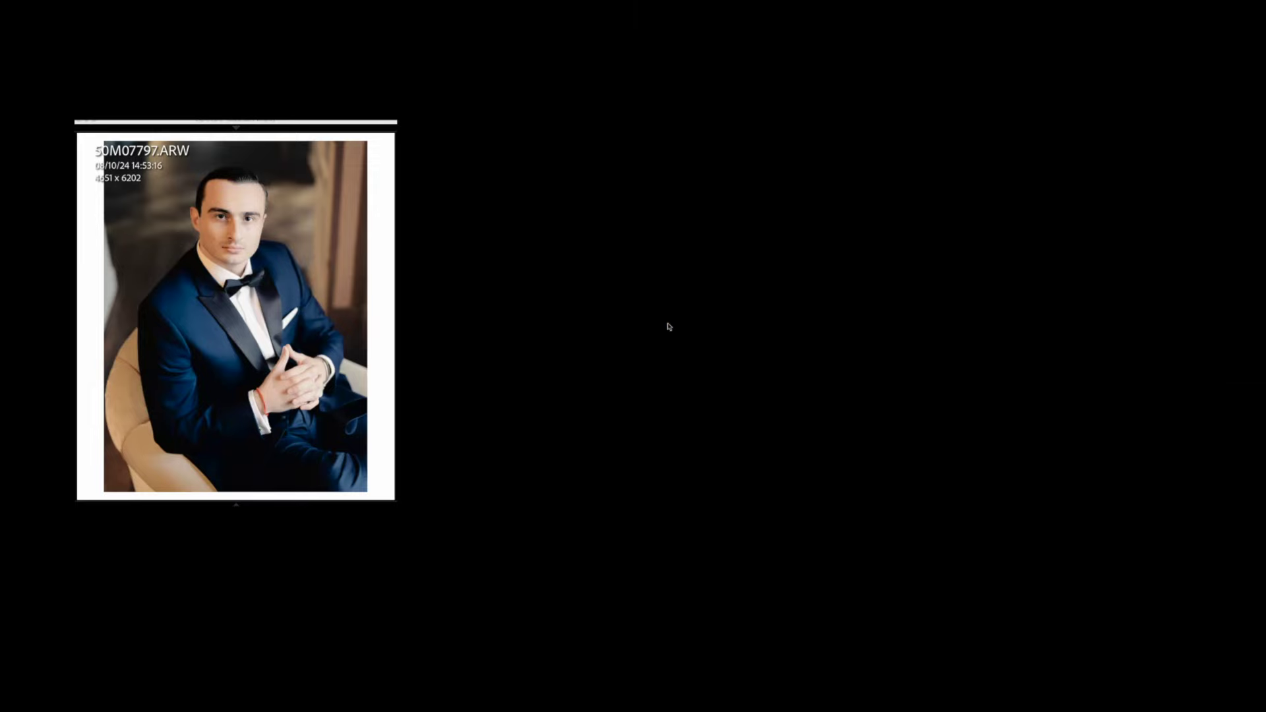
pyautogui.press('l')
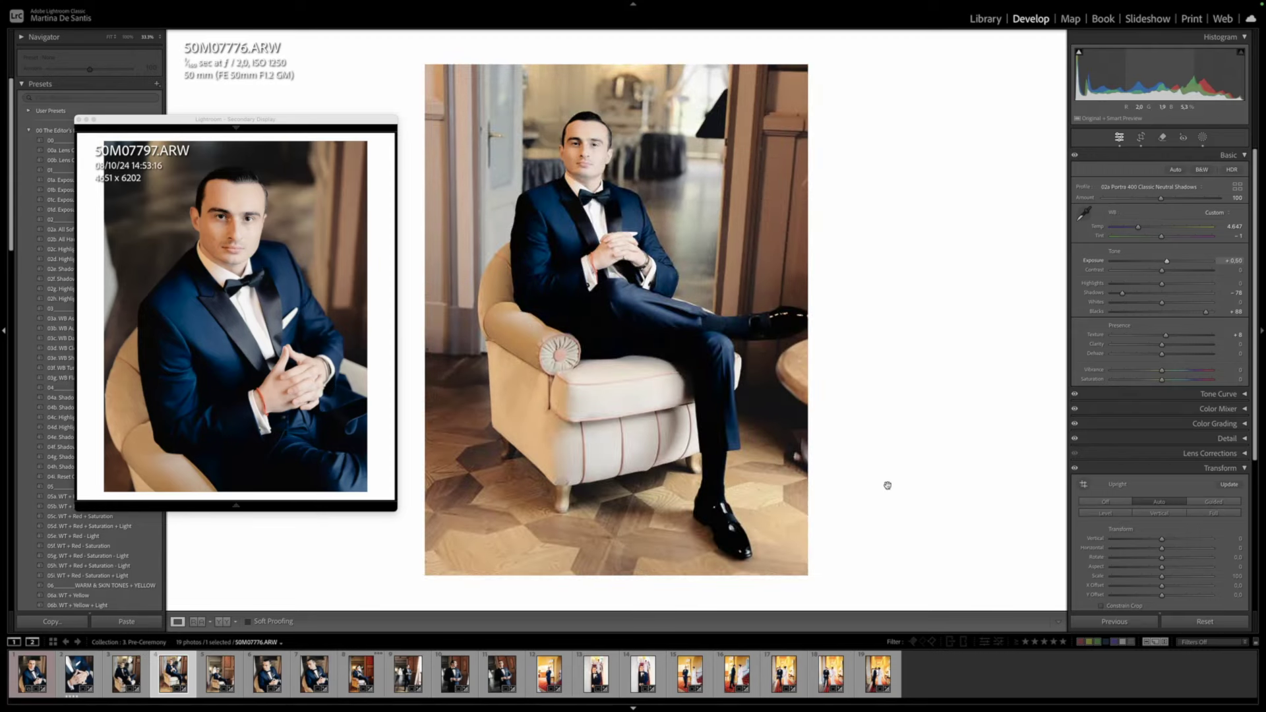
# Rotate and apply a straightening crop to the seated groom portrait
pyautogui.click(1115, 513)
pyautogui.press('r')
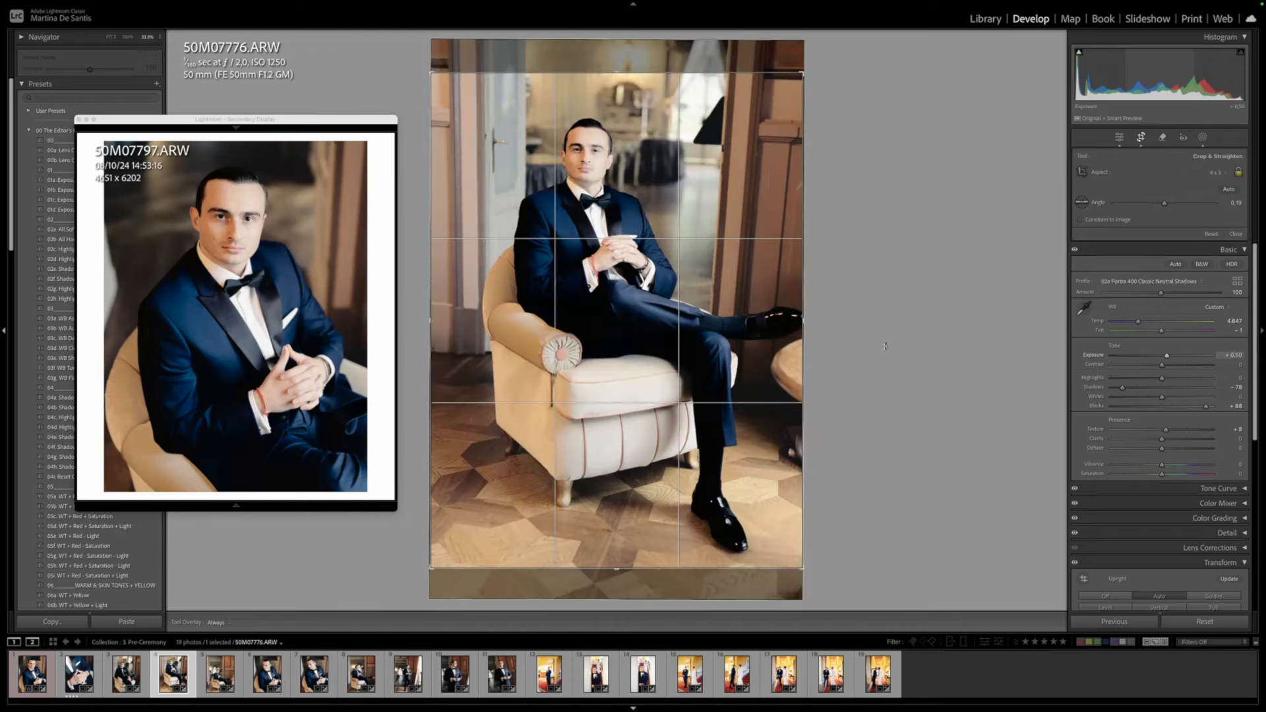
pyautogui.moveTo(888, 348); pyautogui.dragTo(884, 335)
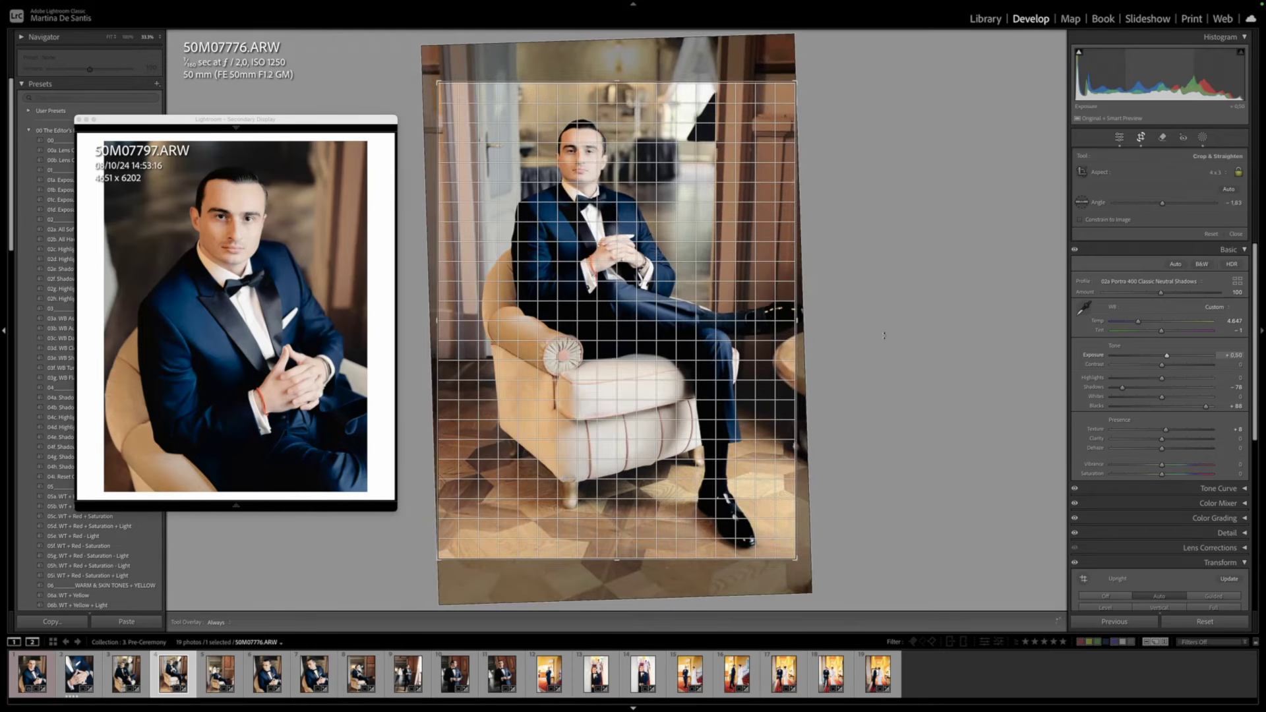
pyautogui.press('Return')
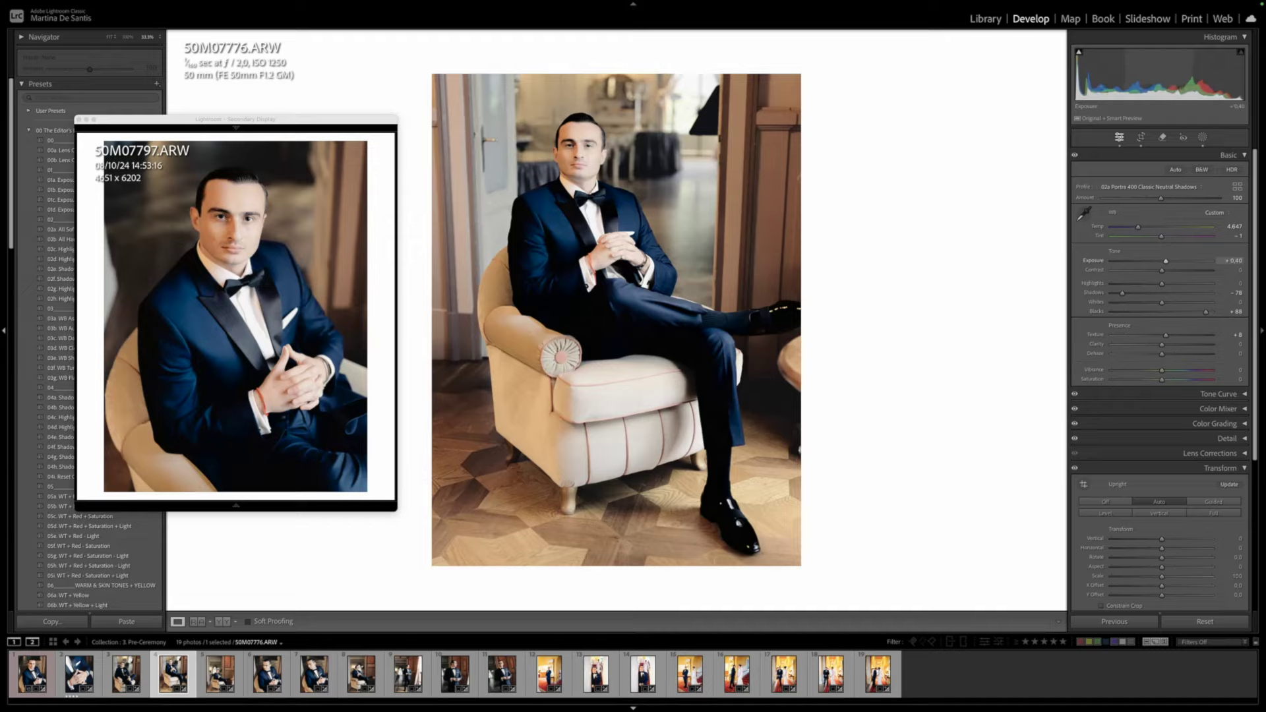
# Lower the exposure to +0.34 and recheck the crop framing
pyautogui.moveTo(1161, 78); pyautogui.dragTo(1157, 77)
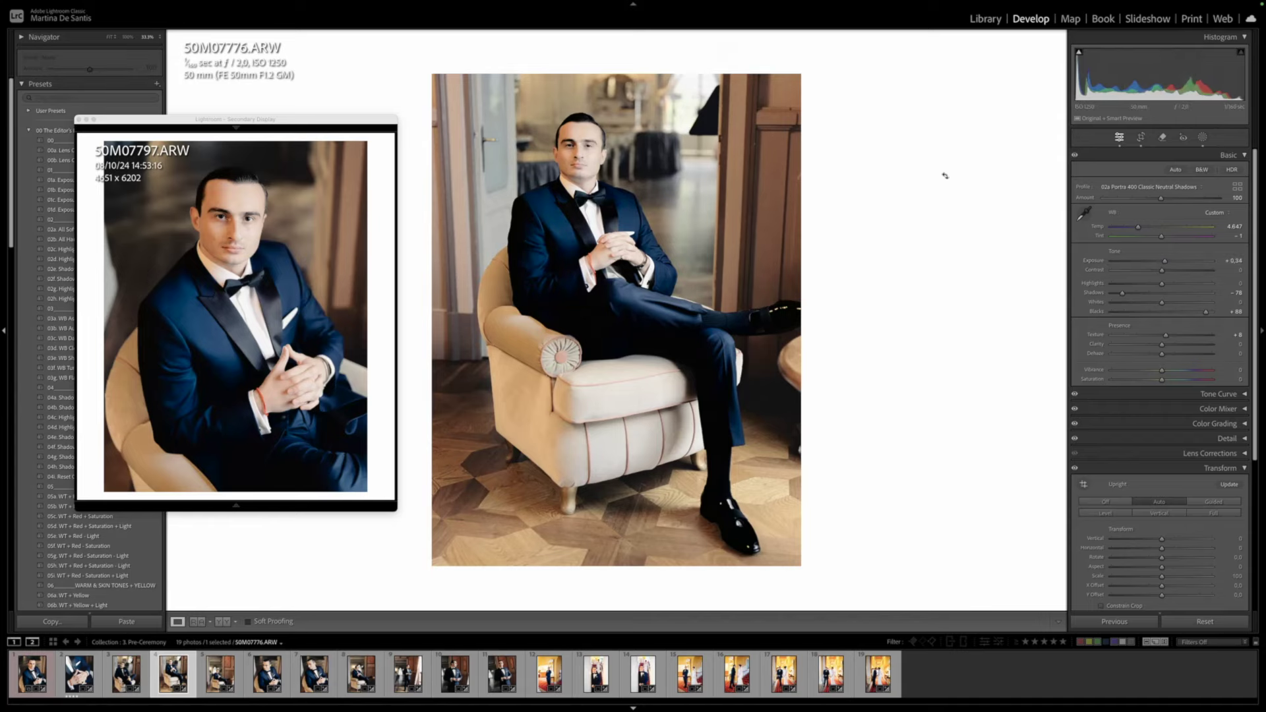
pyautogui.press('r')
pyautogui.press('Return')
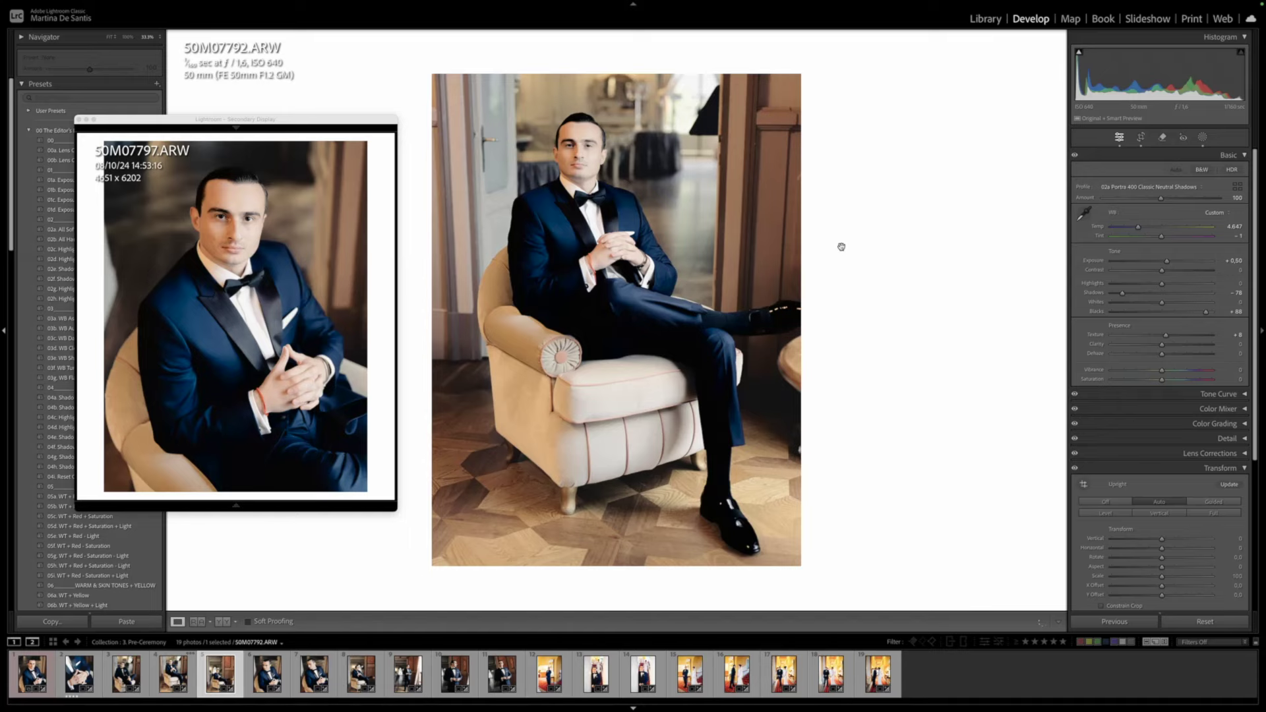
# Level armchair photo 50M07792 with a -0.23 crop, shifting it up in the frame
pyautogui.press('r')
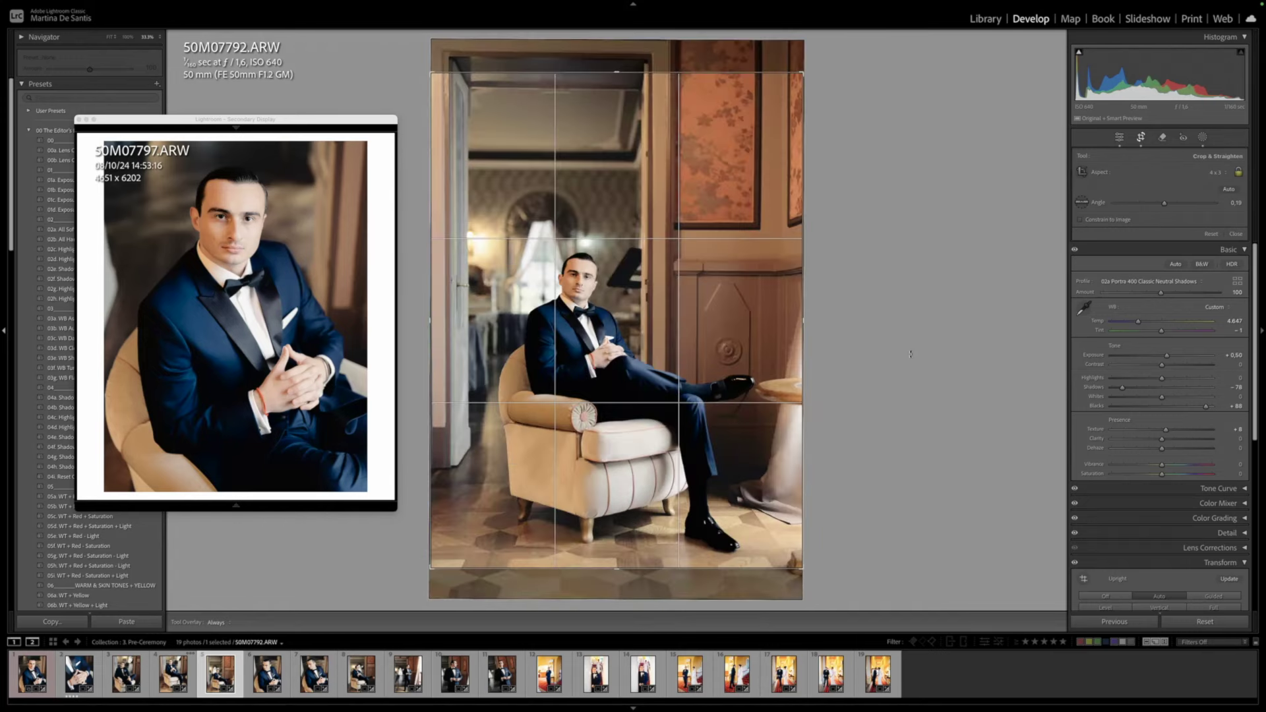
pyautogui.moveTo(910, 353); pyautogui.dragTo(910, 351)
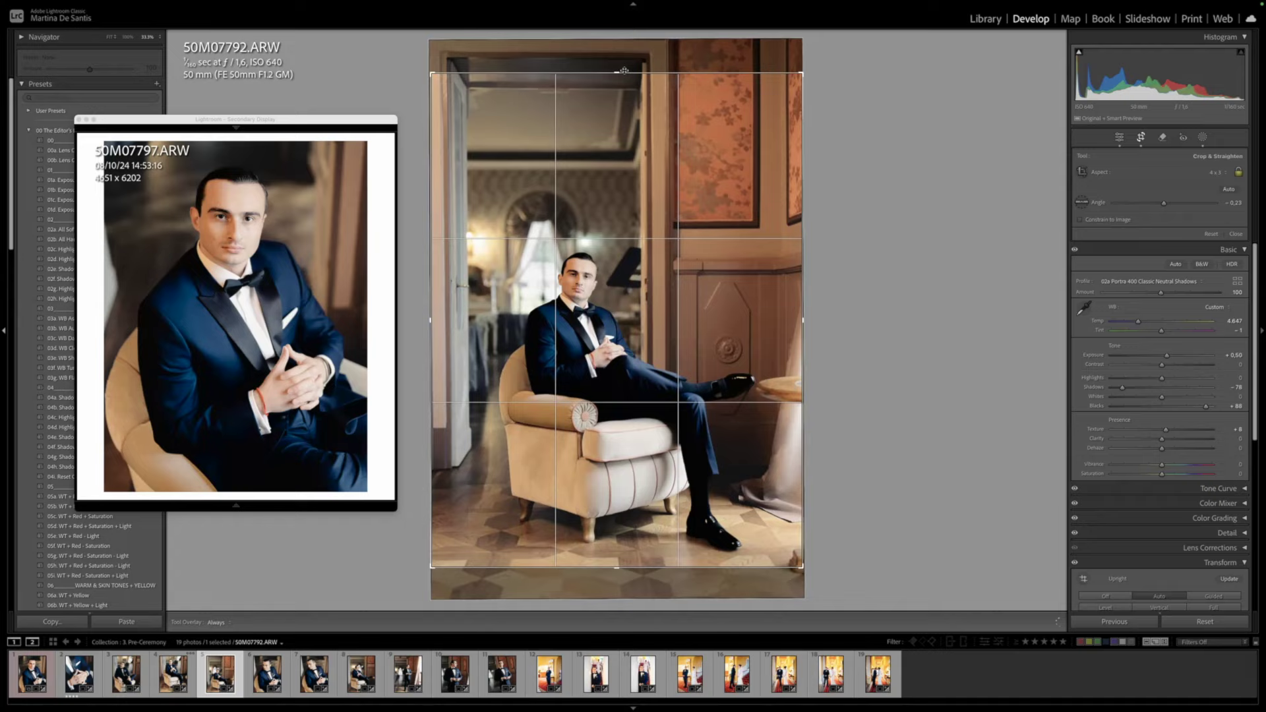
pyautogui.moveTo(670, 147); pyautogui.dragTo(670, 139)
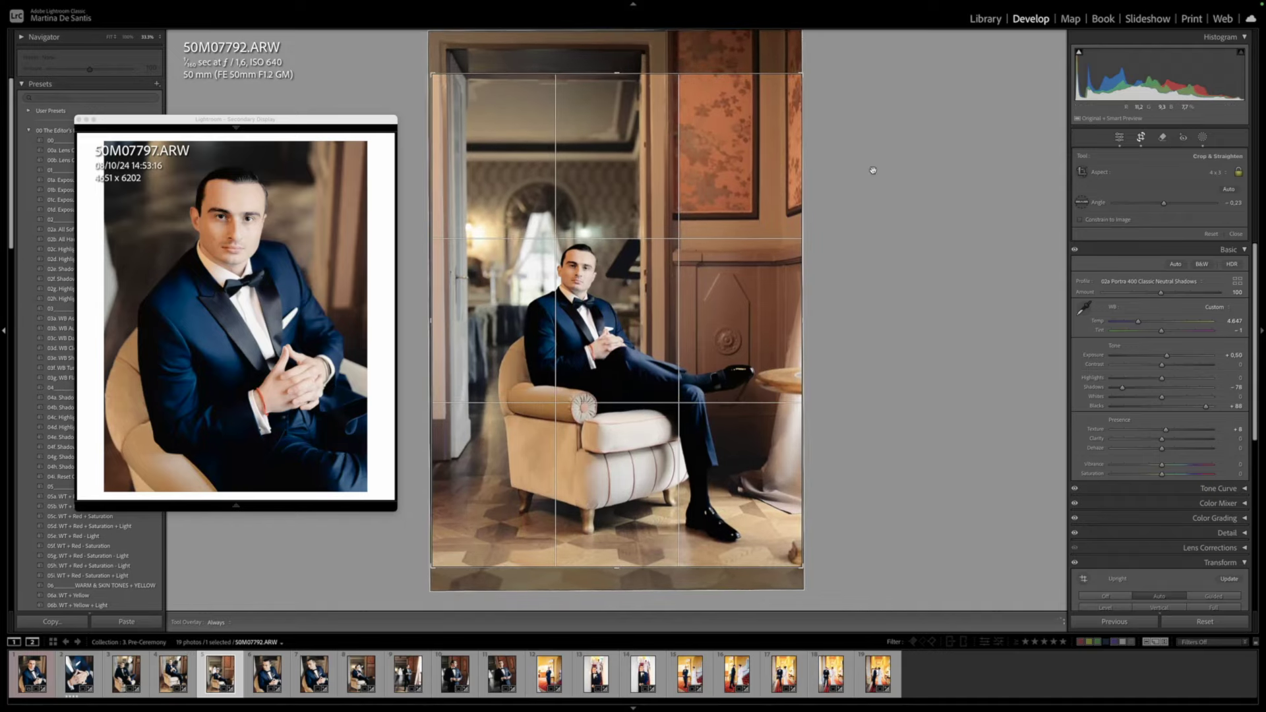
pyautogui.press('Return')
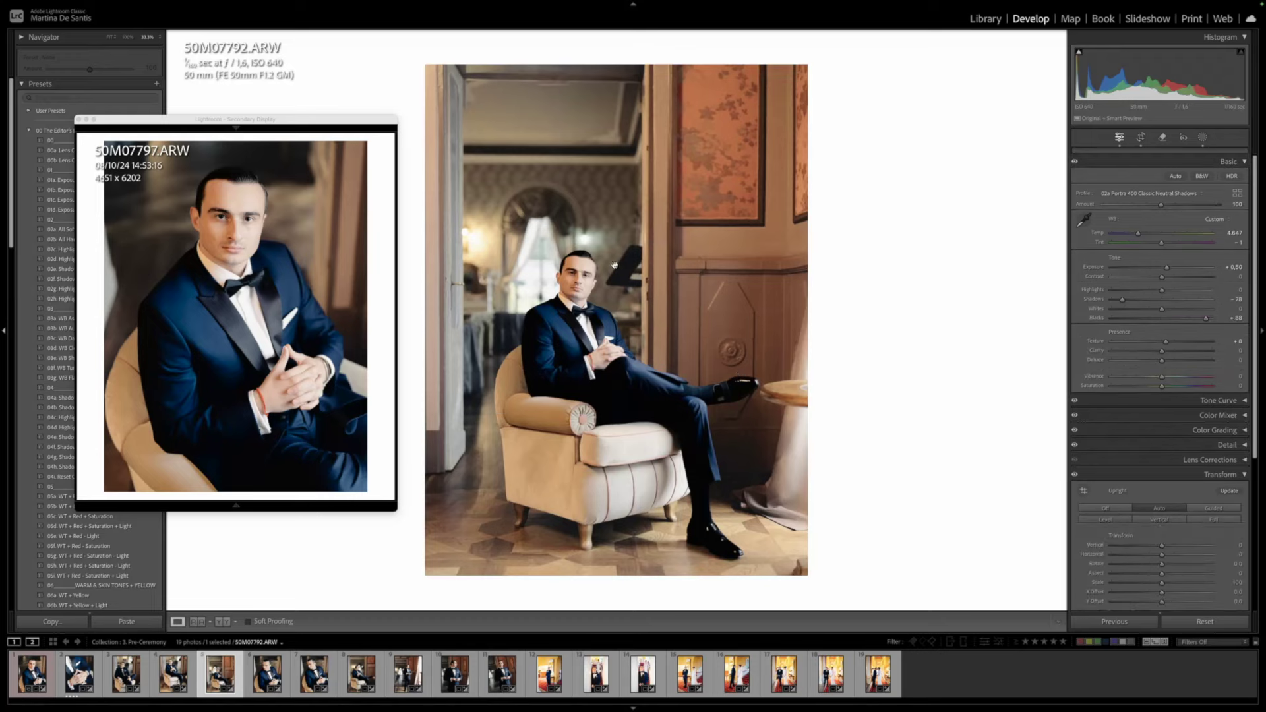
pyautogui.press('Right')
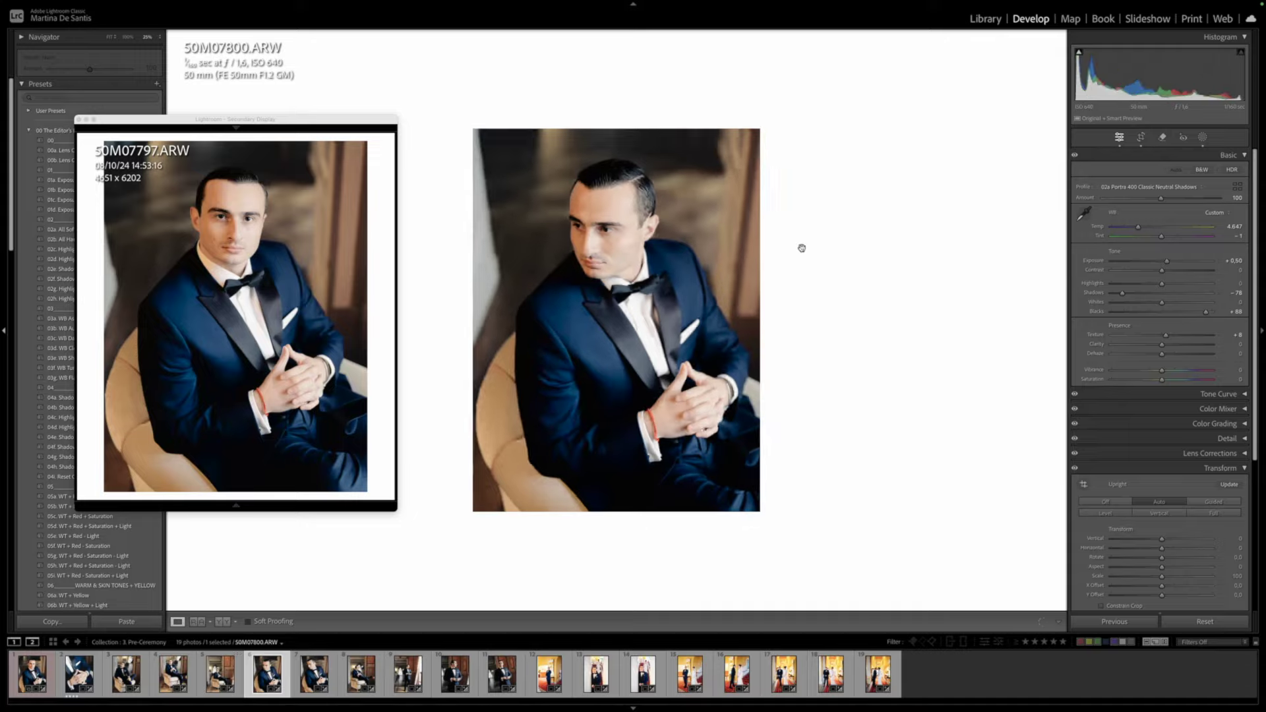
# Recheck the crop framing on the current groom close-up, then advance to 50M07802
pyautogui.press('r')
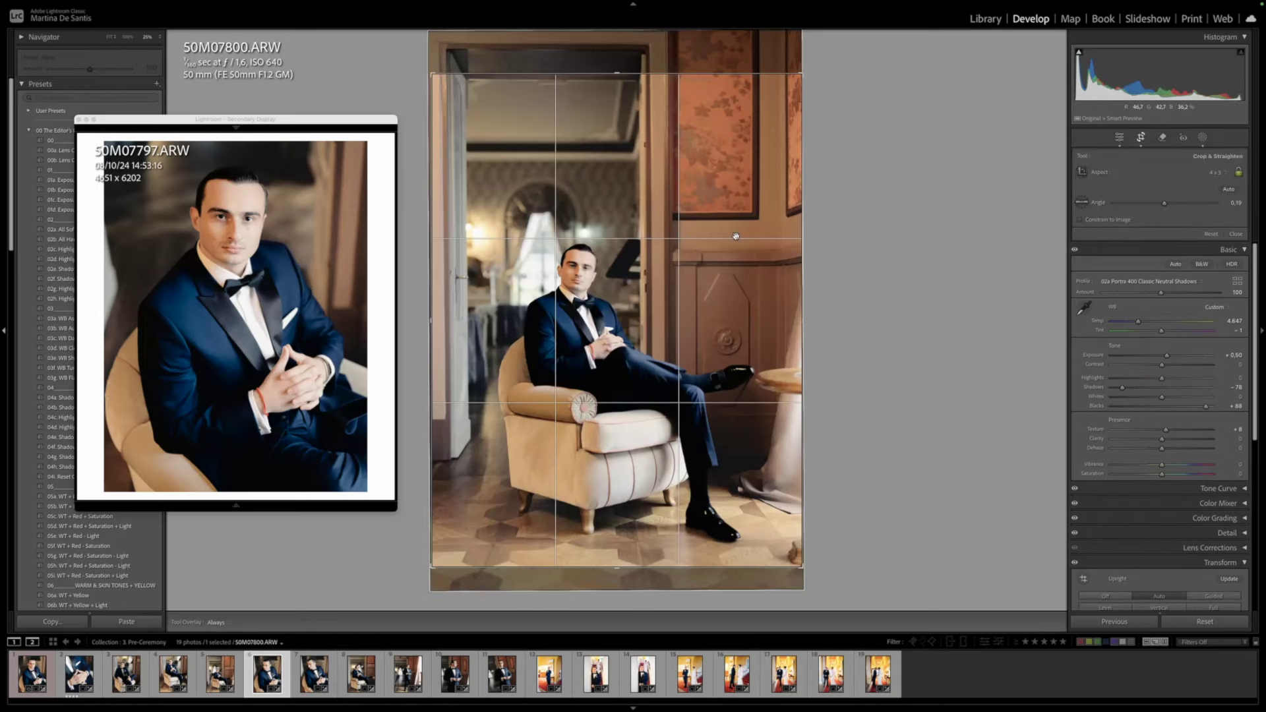
pyautogui.press('r')
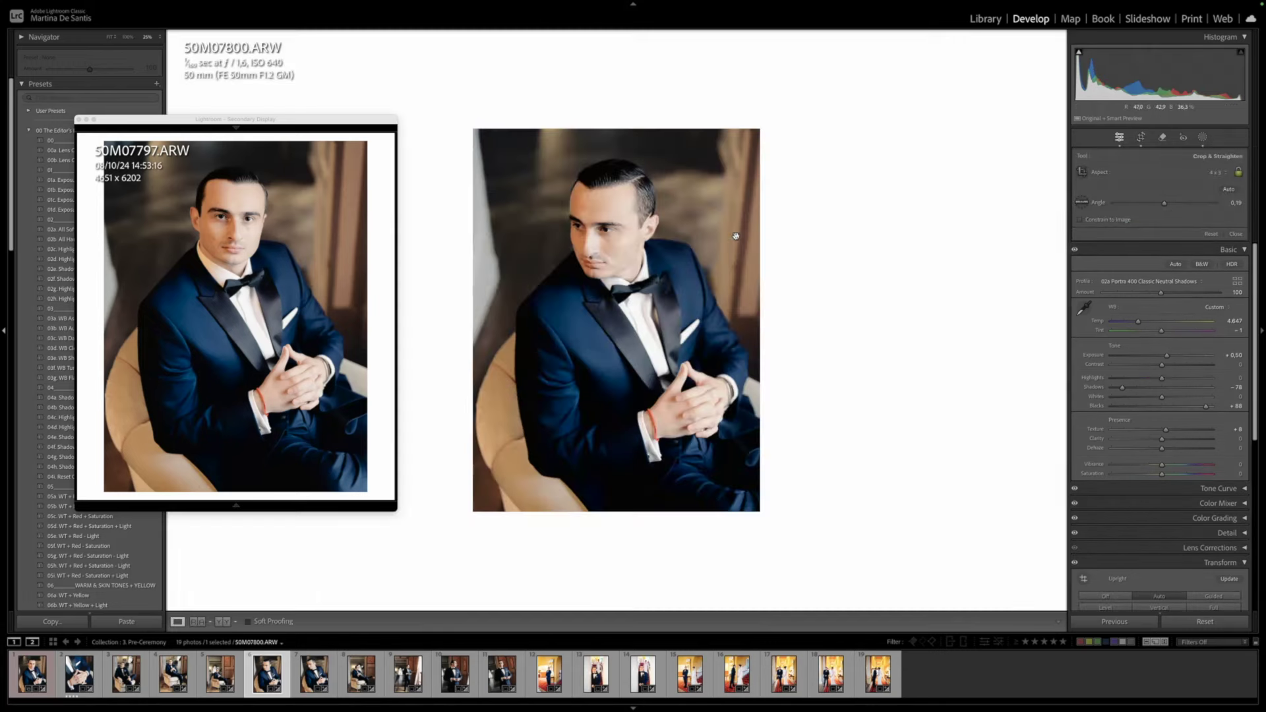
pyautogui.press('r')
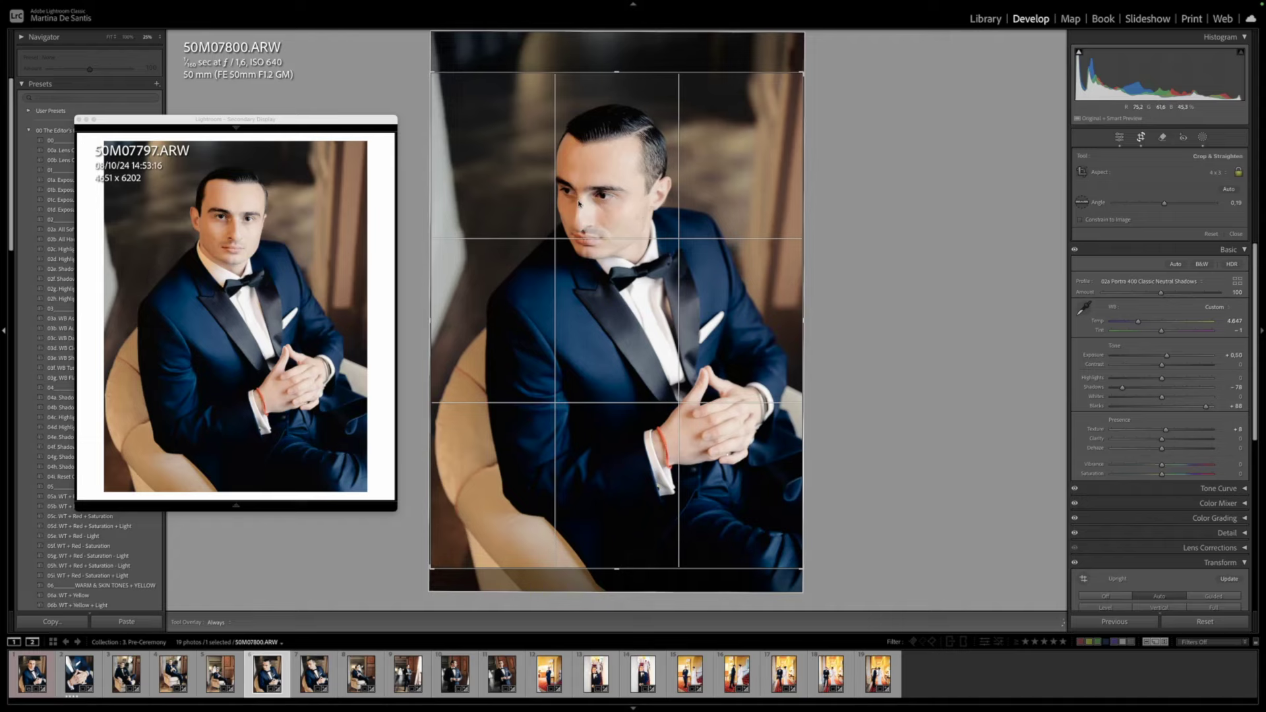
pyautogui.press('Return')
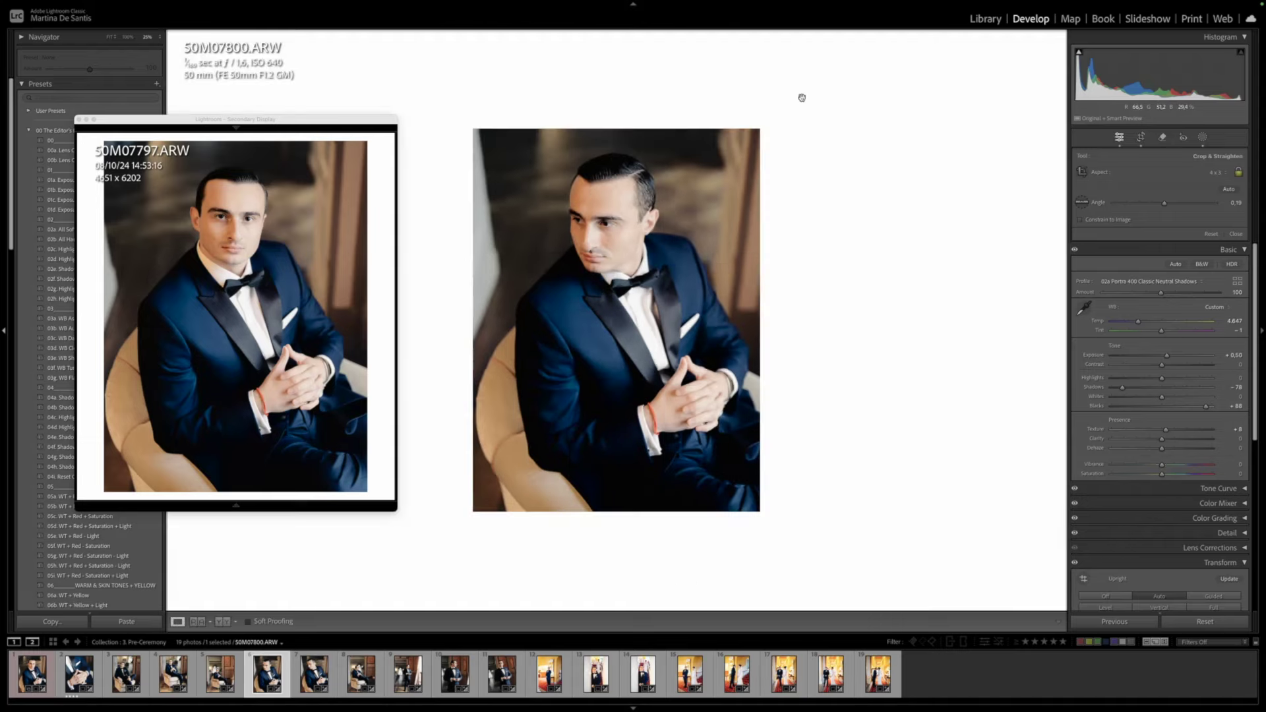
pyautogui.press('Right')
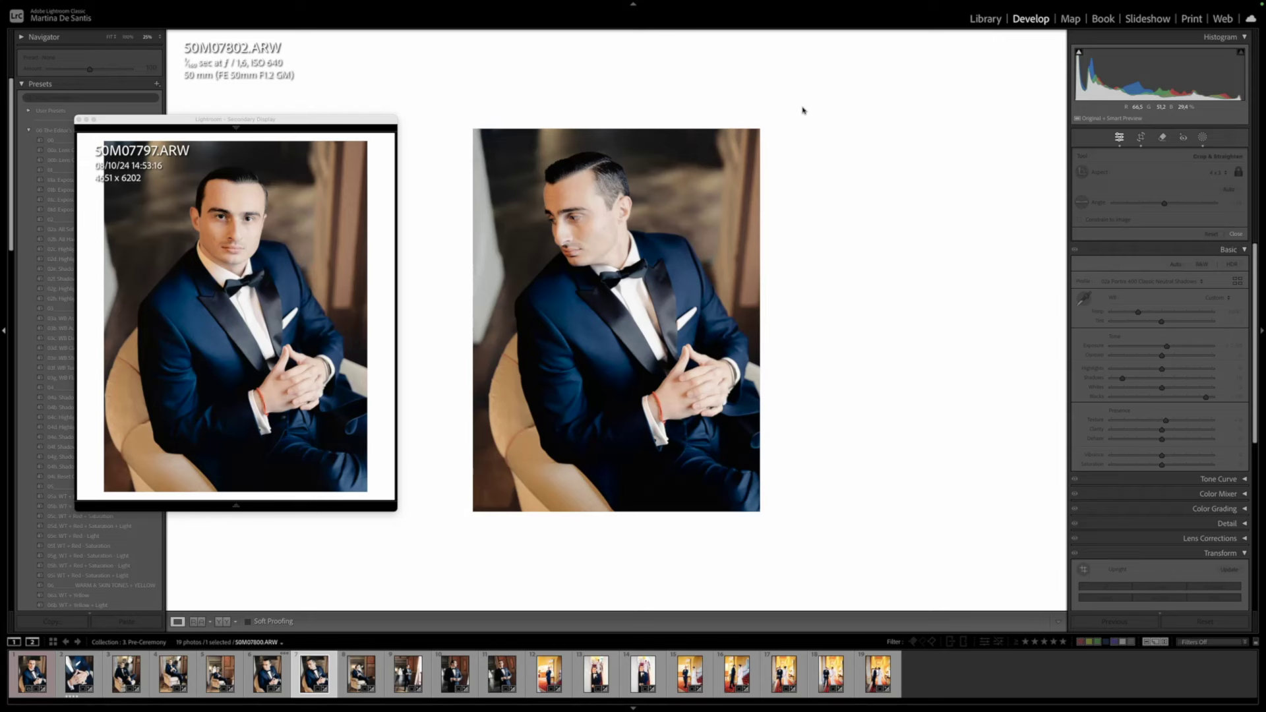
# Reframe 50M07802 so the groom sits lower and more centred, then apply the crop
pyautogui.press('r')
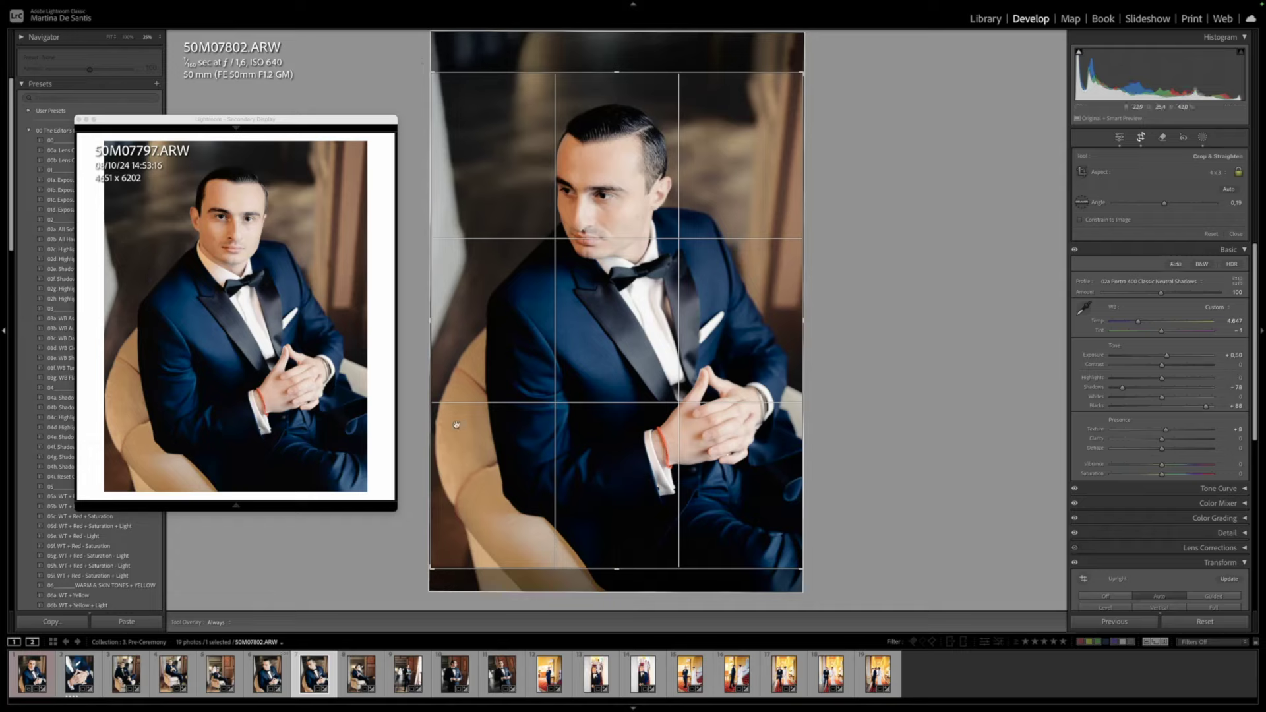
pyautogui.moveTo(464, 275); pyautogui.dragTo(461, 451)
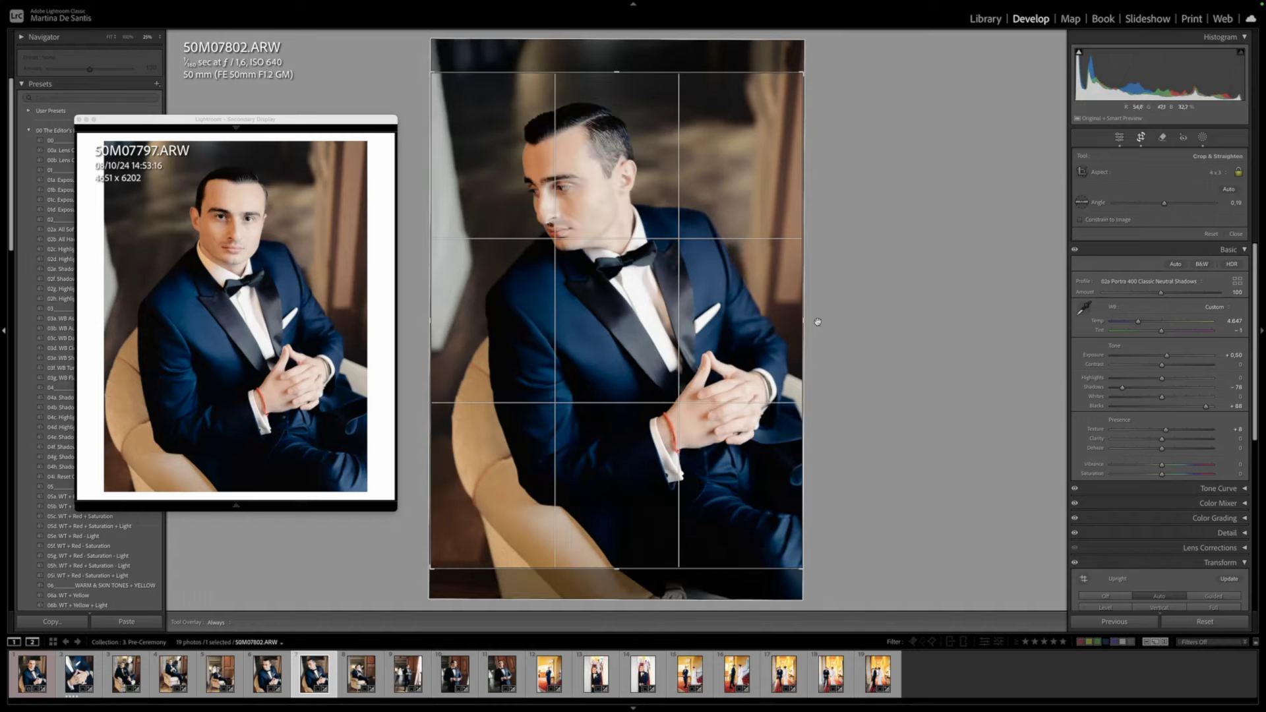
pyautogui.moveTo(610, 394); pyautogui.dragTo(609, 401)
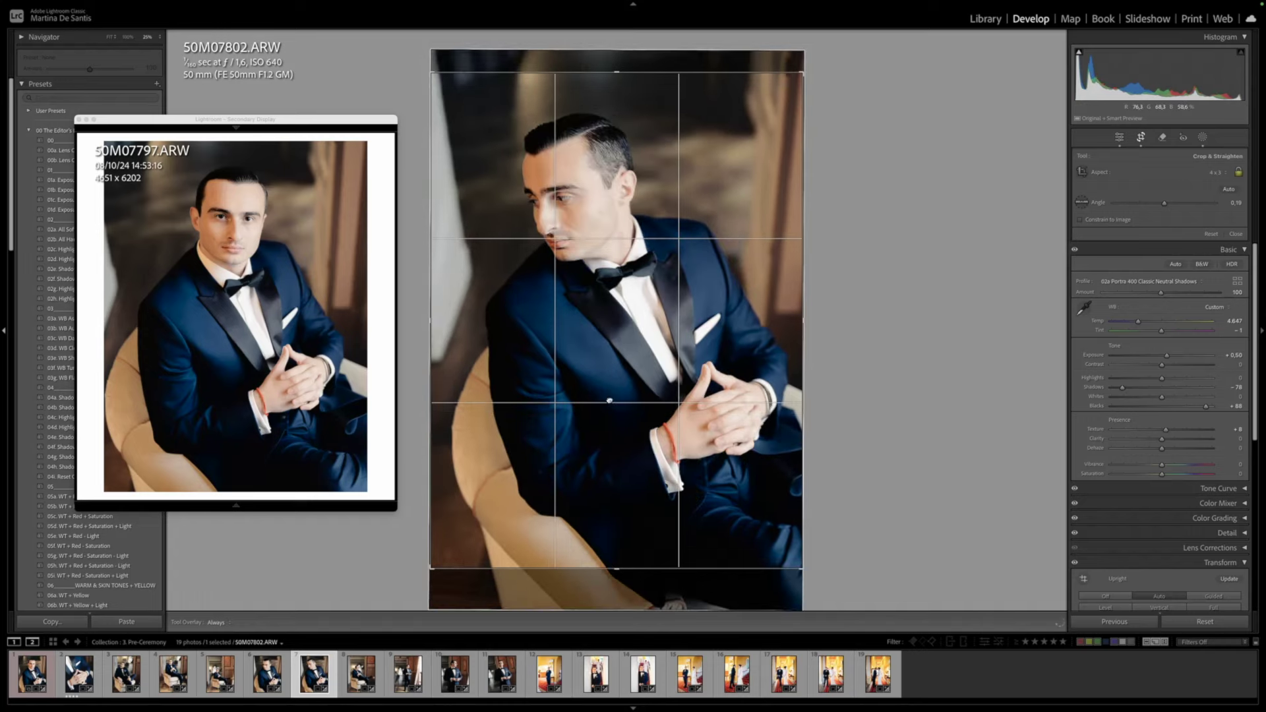
pyautogui.press('Return')
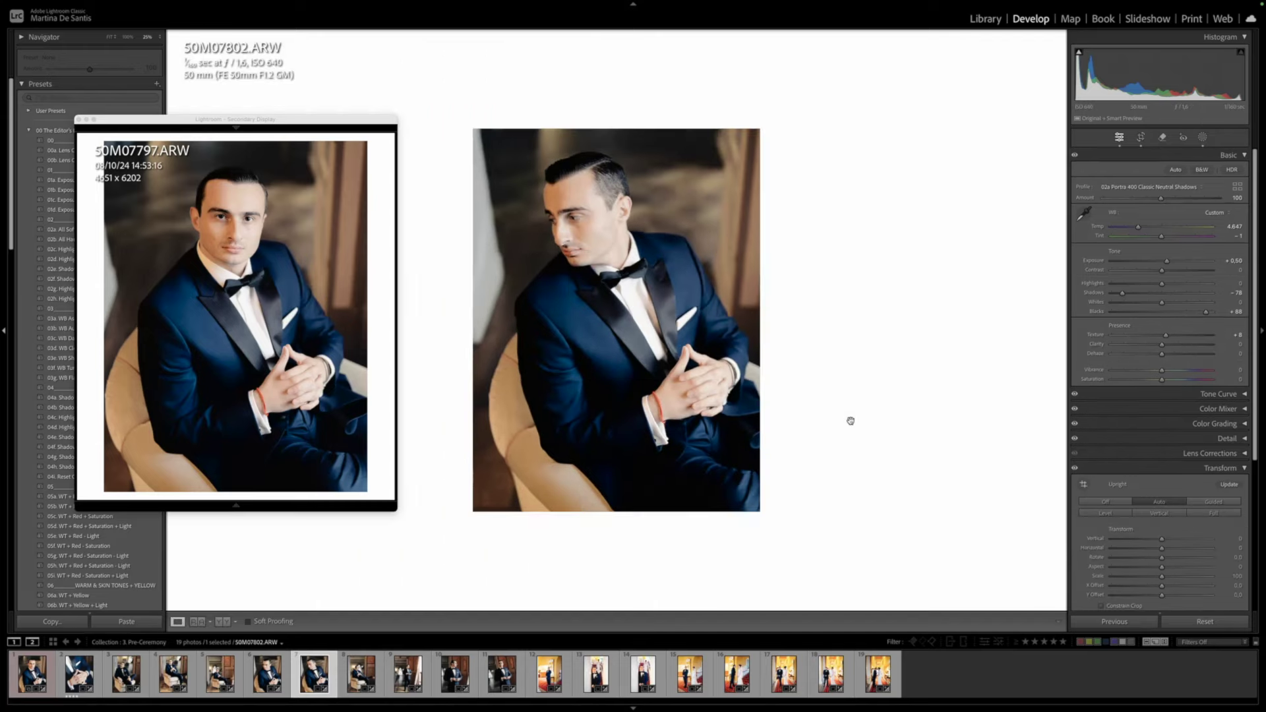
pyautogui.press('Right')
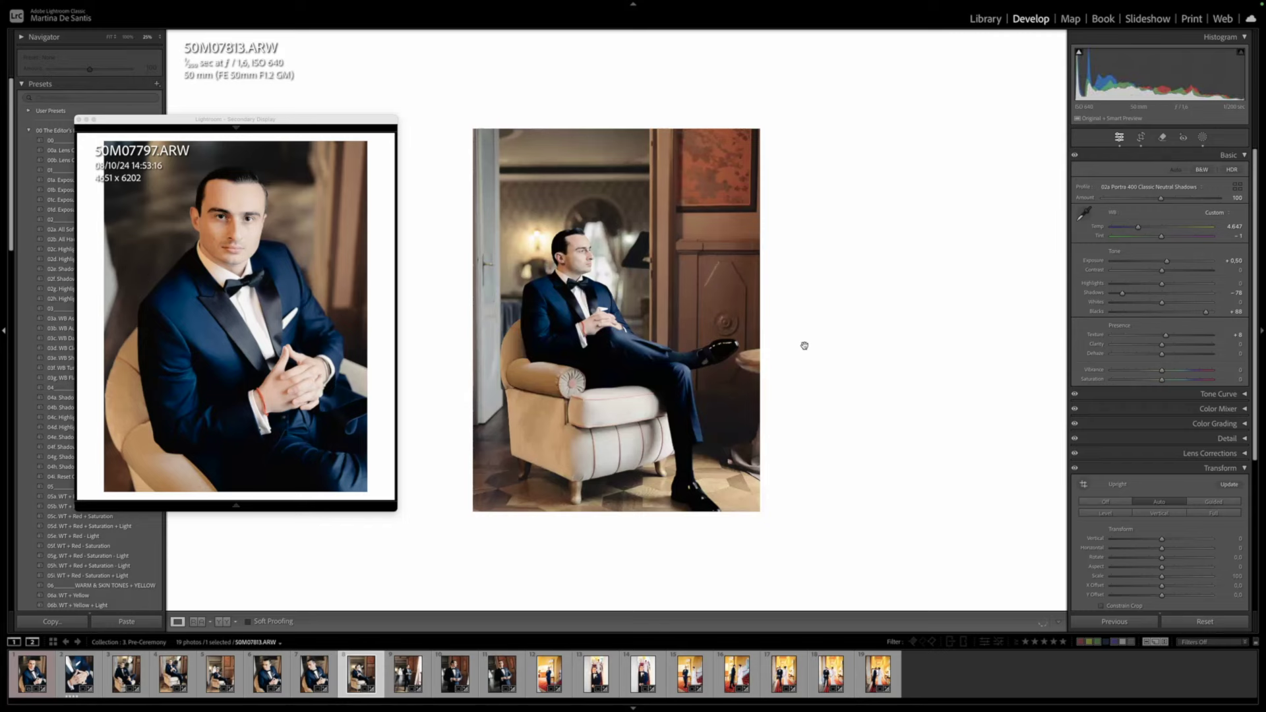
# Straighten armchair photo 50M07813 to a 0.24 angle and recheck its crop
pyautogui.press('r')
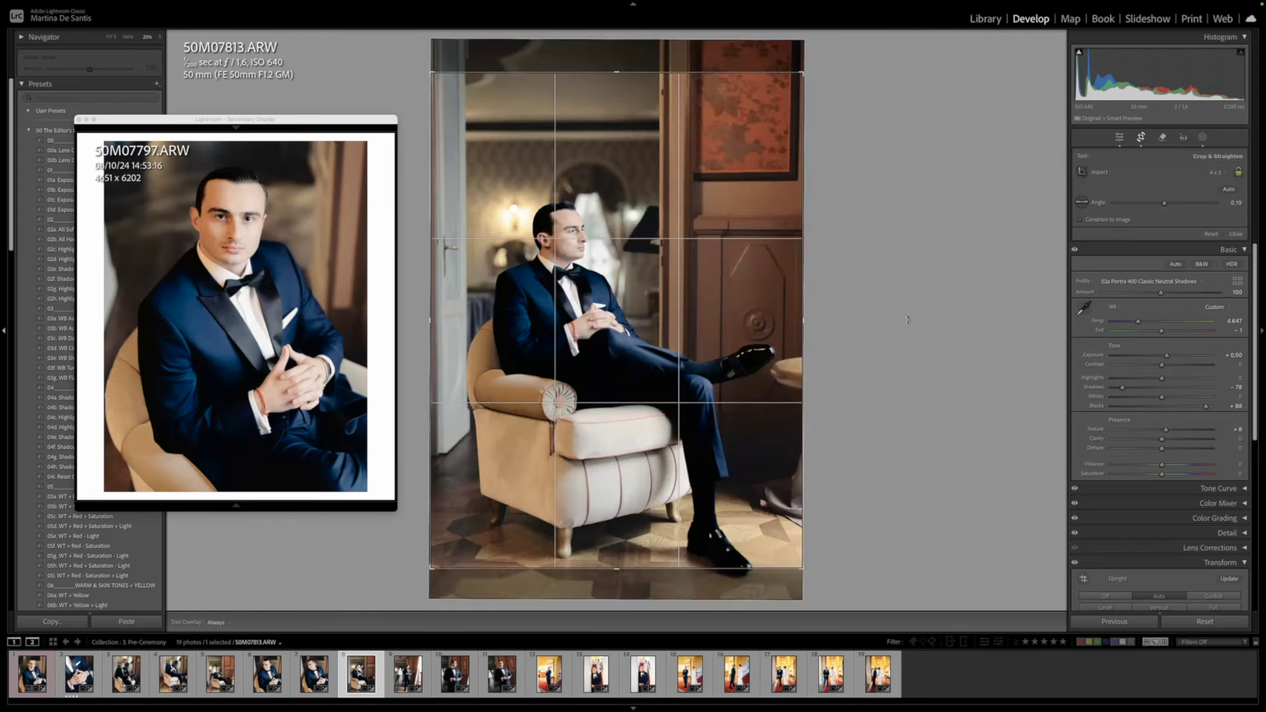
pyautogui.moveTo(907, 320); pyautogui.dragTo(907, 321)
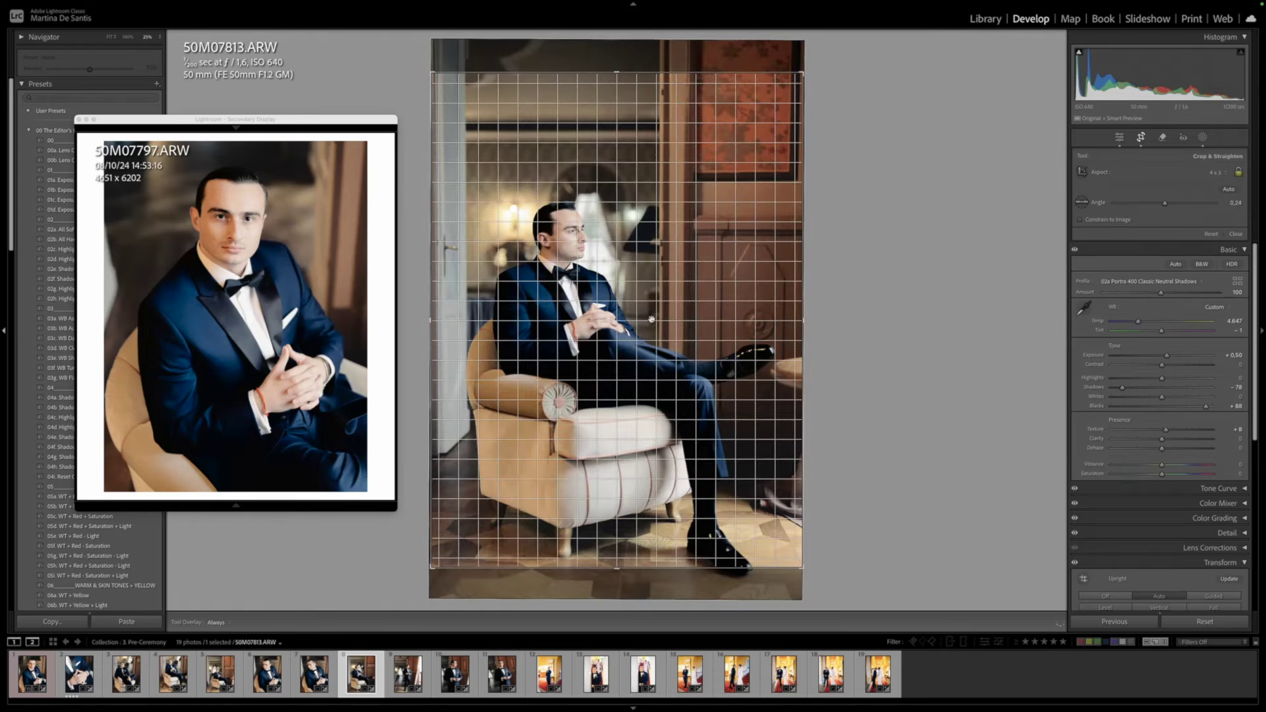
pyautogui.moveTo(651, 319); pyautogui.dragTo(652, 297)
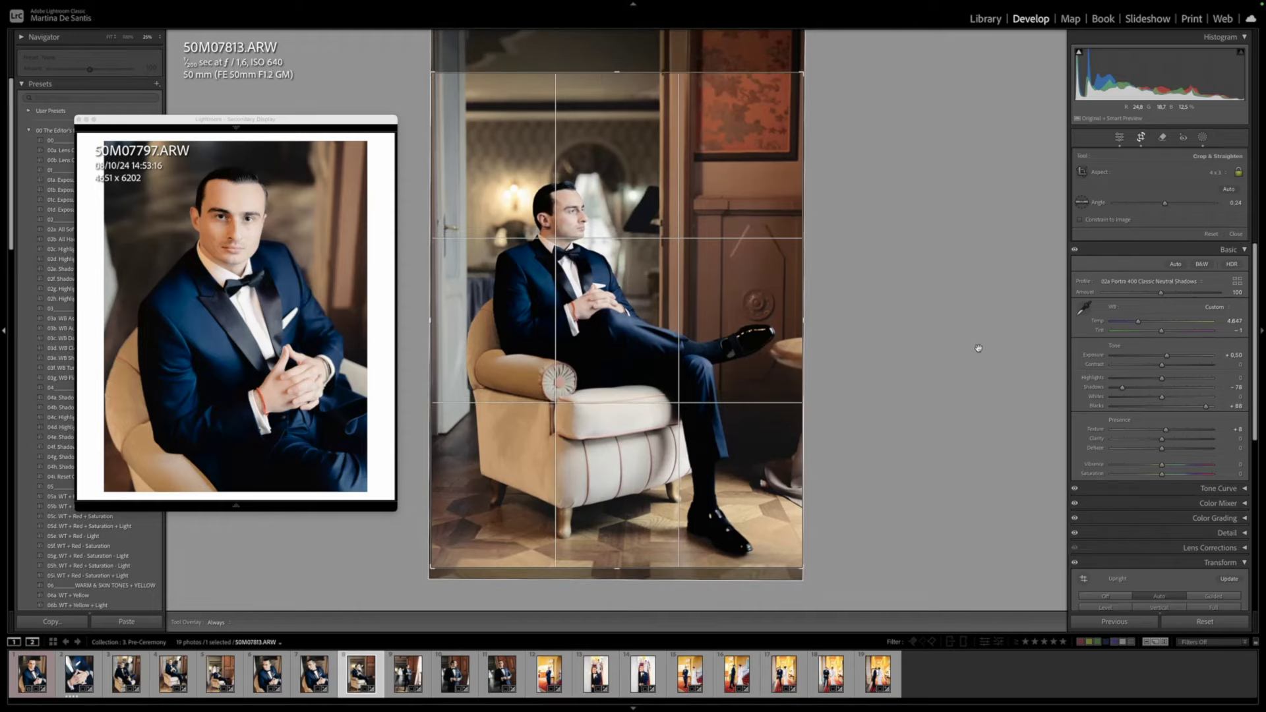
pyautogui.press('Return')
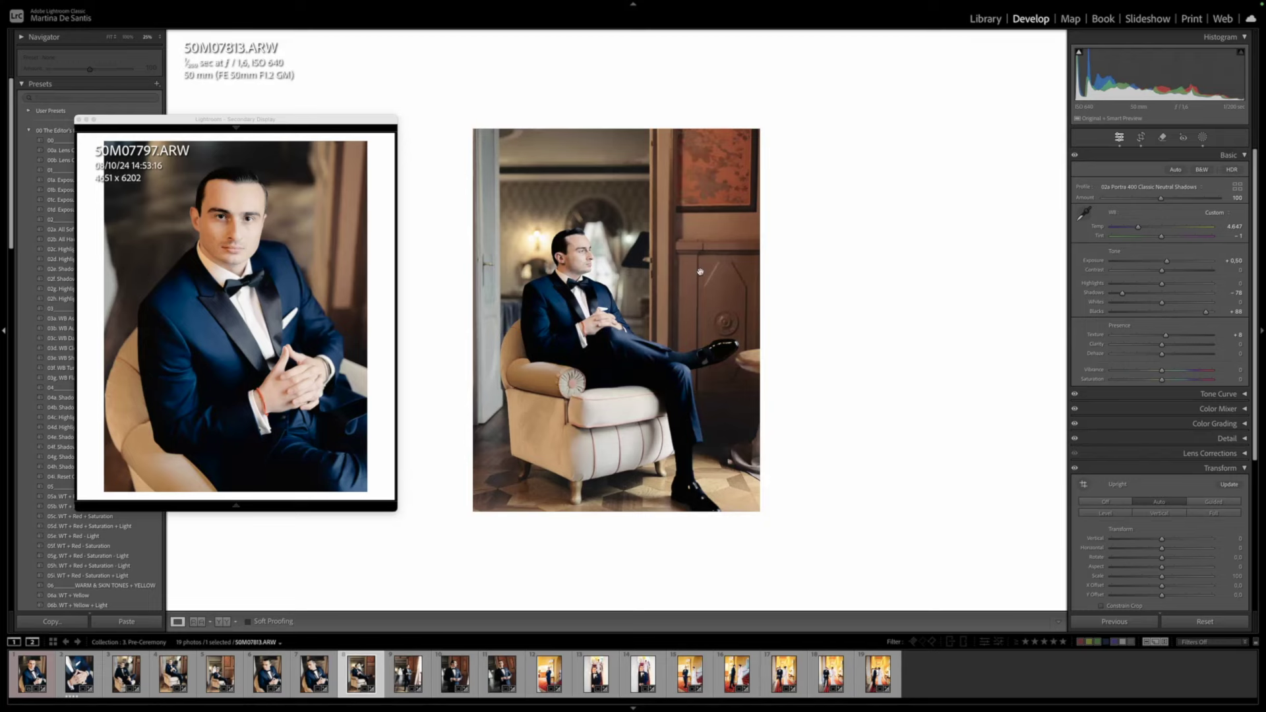
pyautogui.press('r')
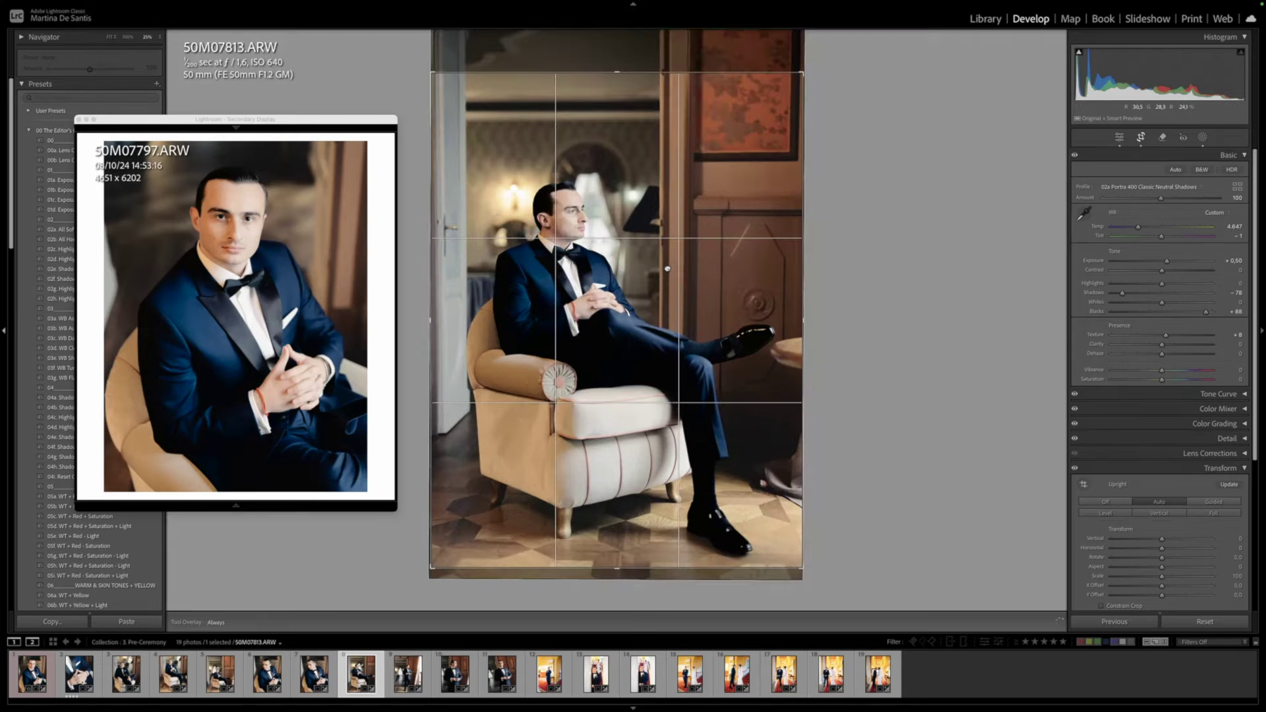
pyautogui.press('Return')
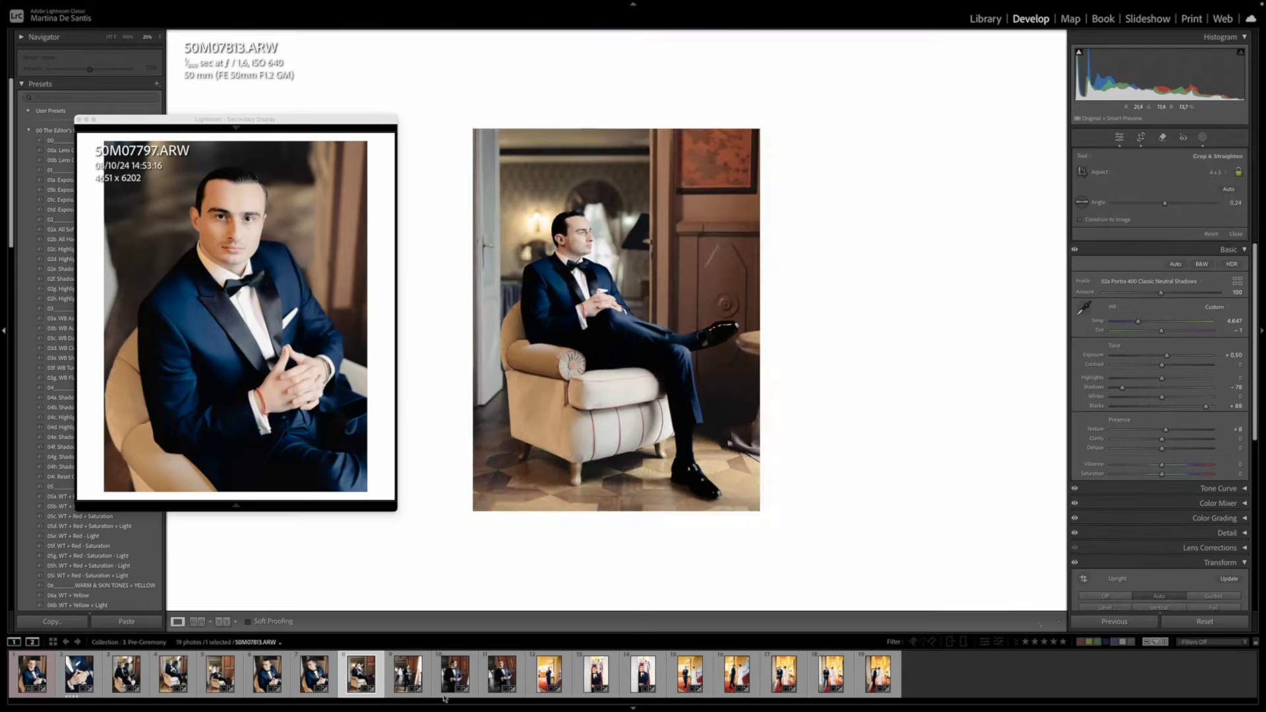
pyautogui.press('Right')
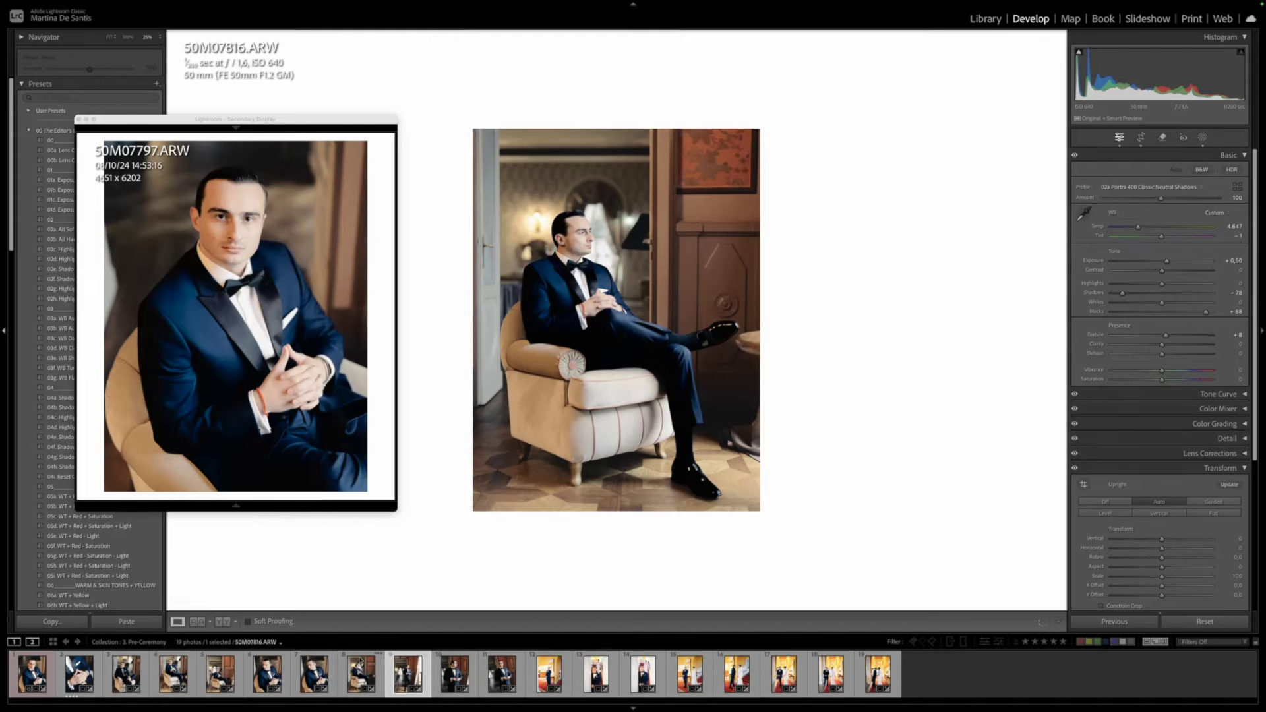
# Apply a 0.19 straightening crop to standing shot 50M07816
pyautogui.press('r')
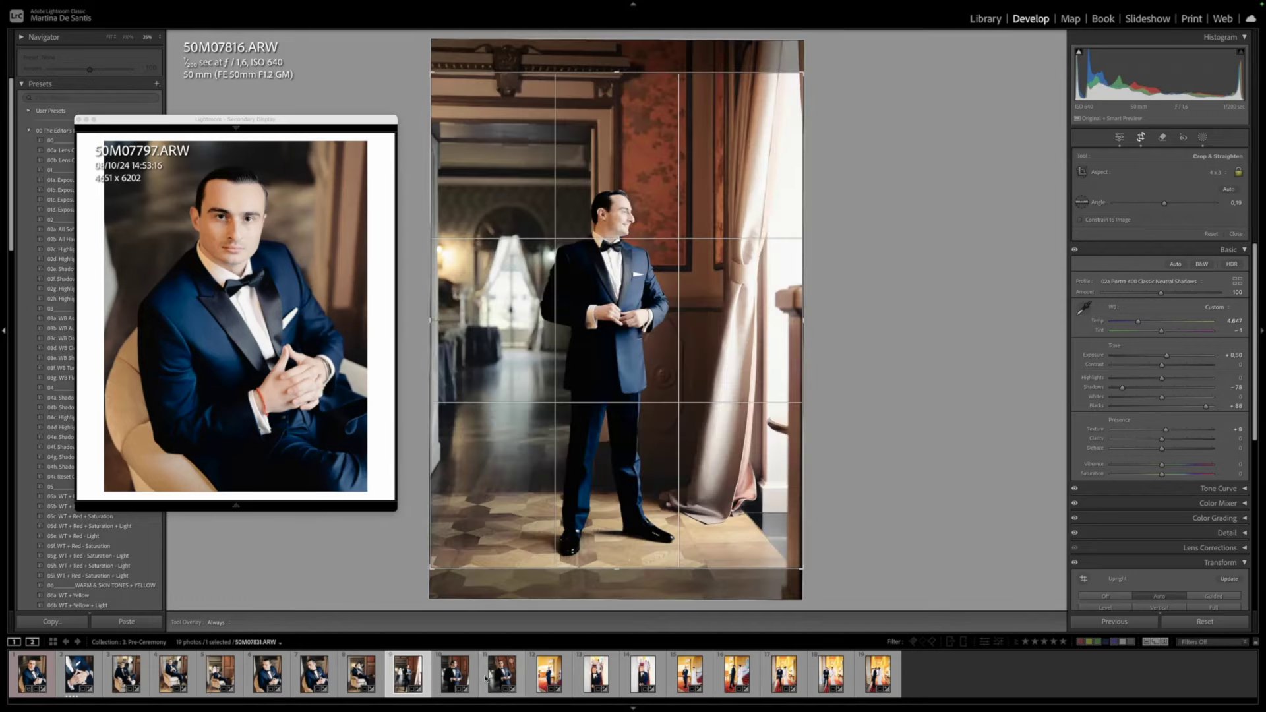
pyautogui.click(934, 300)
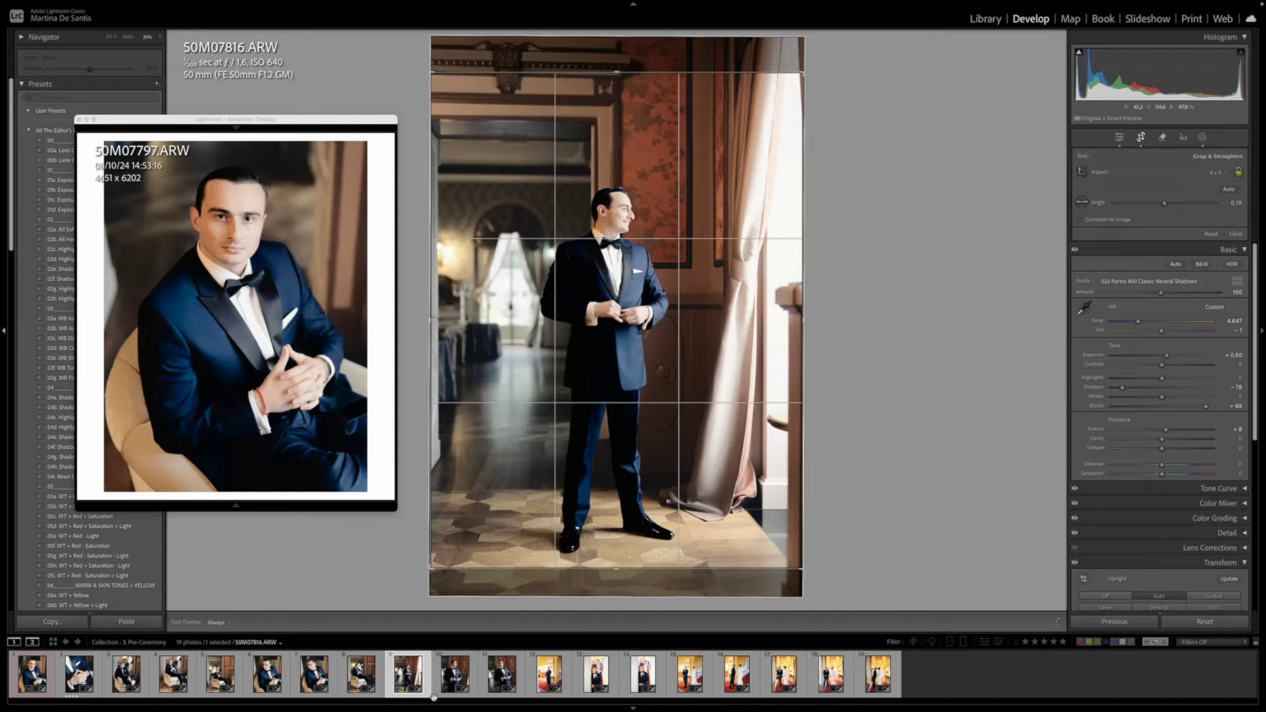
pyautogui.press('Return')
pyautogui.press('Right')
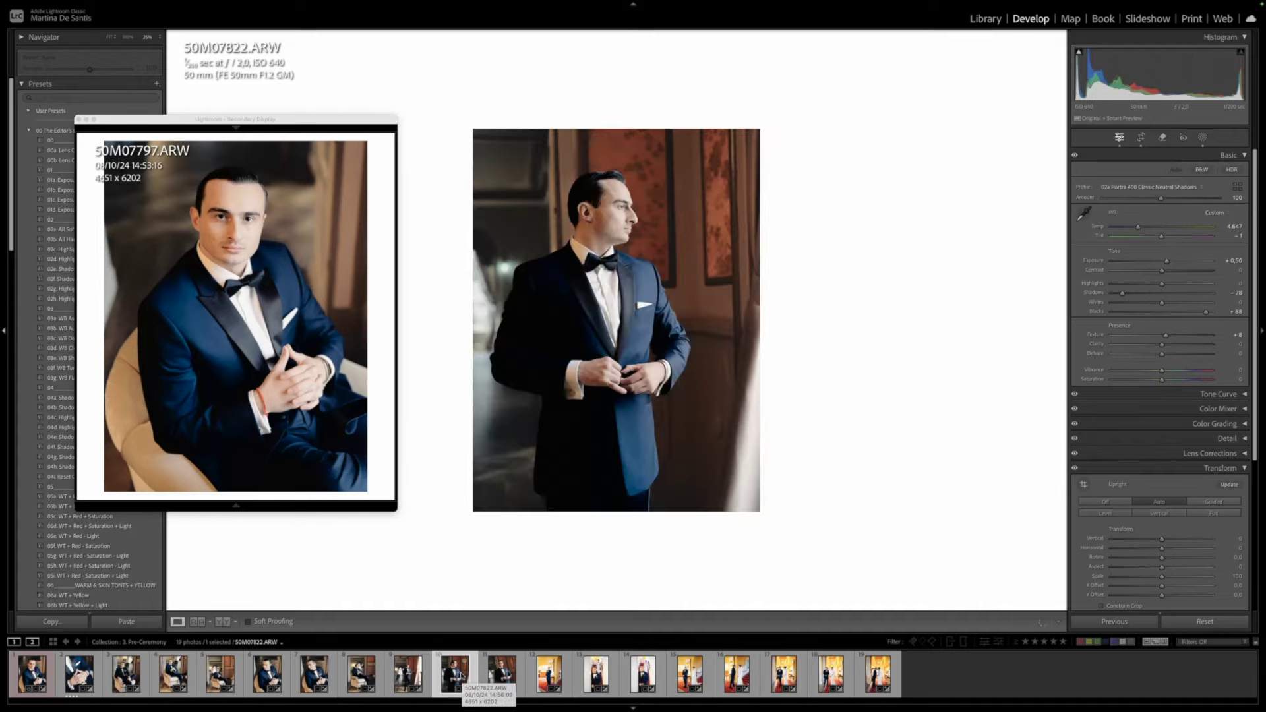
# Give photo 50M07831 a blue label
pyautogui.press('9')
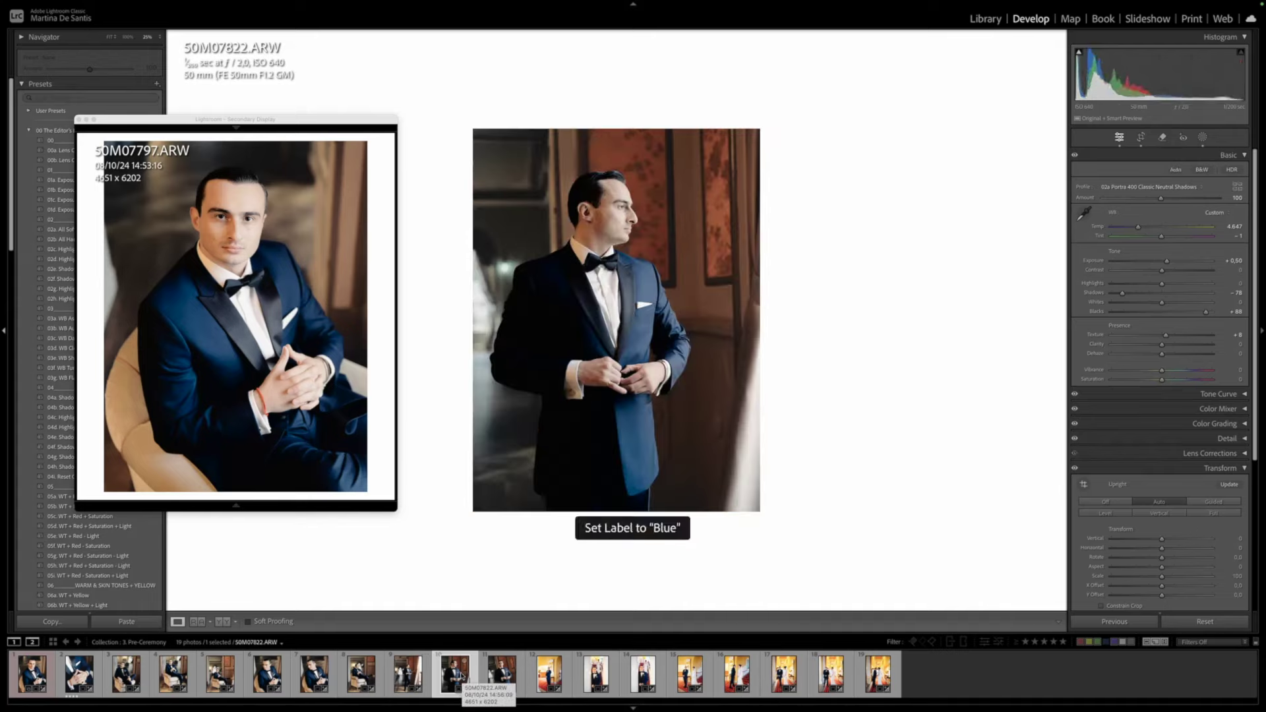
pyautogui.press('Right')
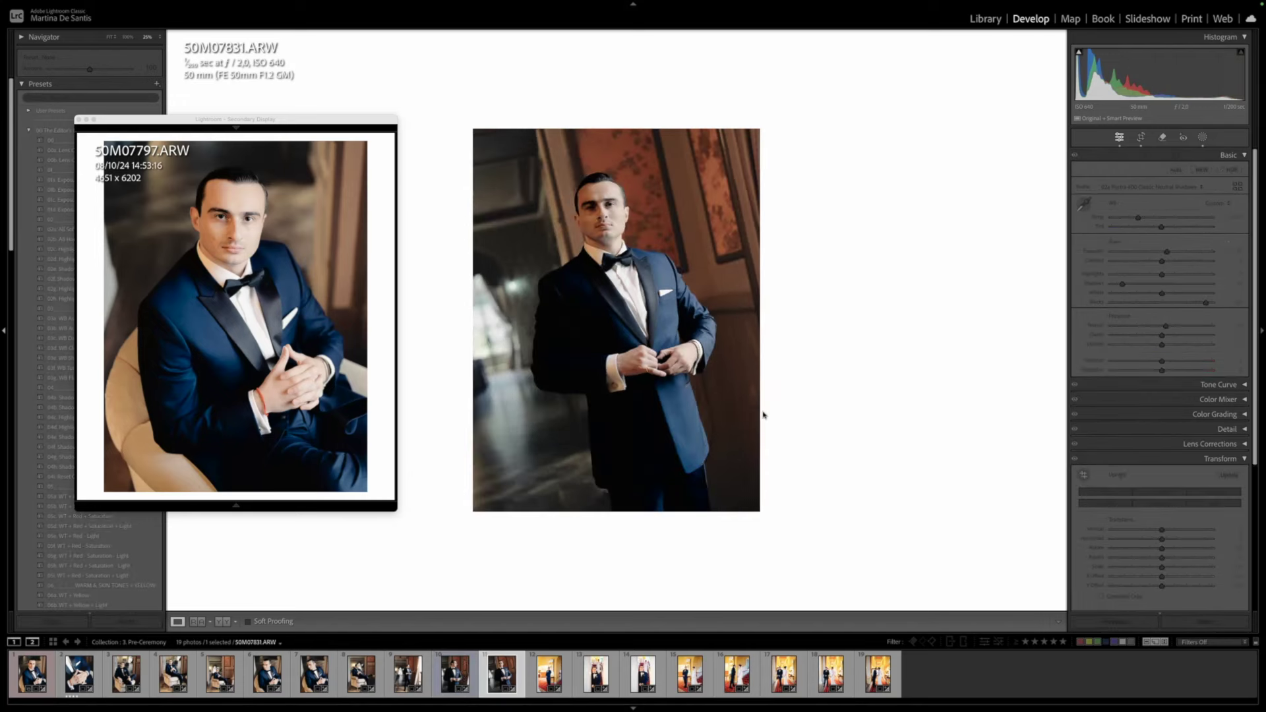
pyautogui.press('9')
pyautogui.press('Left')
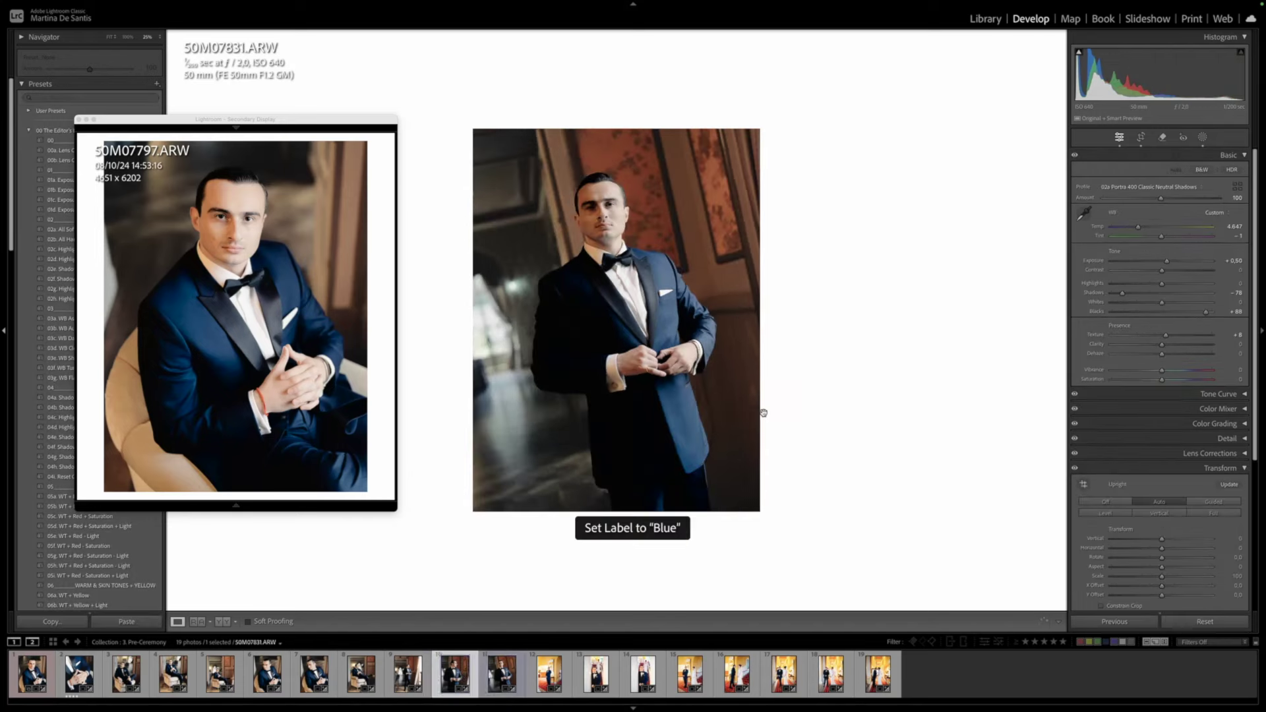
# Remove 50M07822's blue label and raise its exposure to about +0.78
pyautogui.press('9')
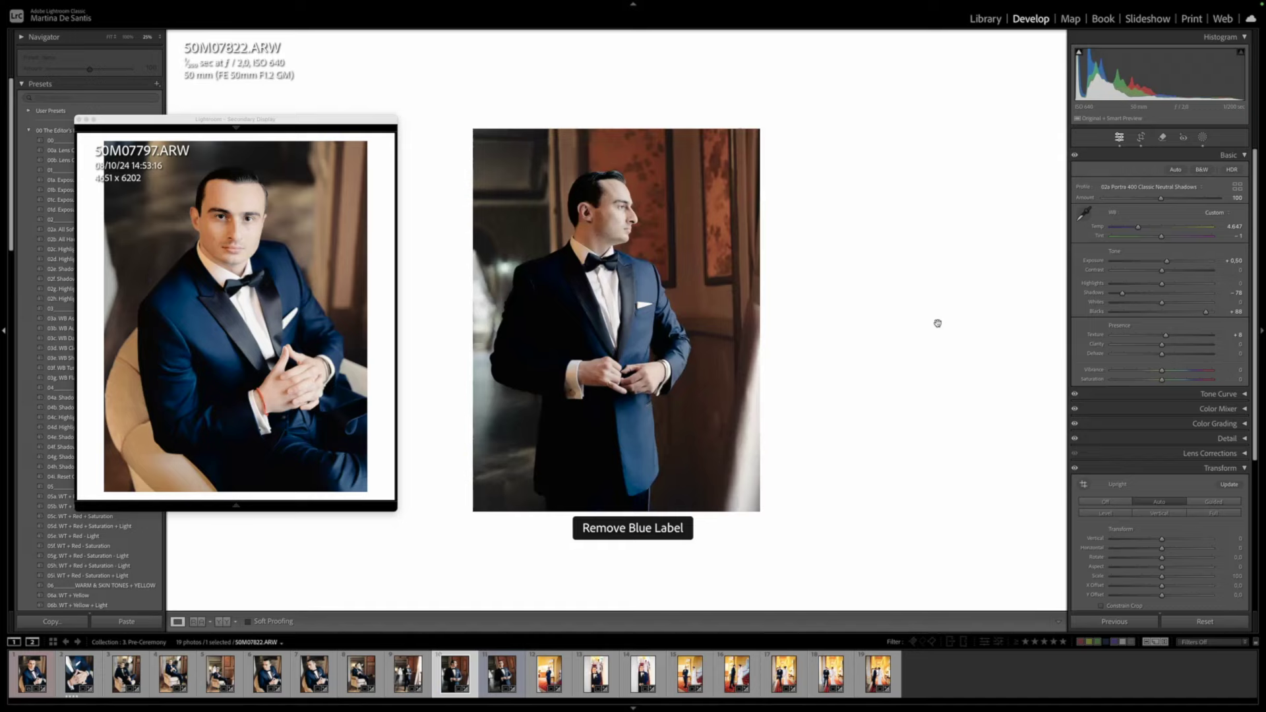
pyautogui.moveTo(1161, 76); pyautogui.dragTo(1164, 76)
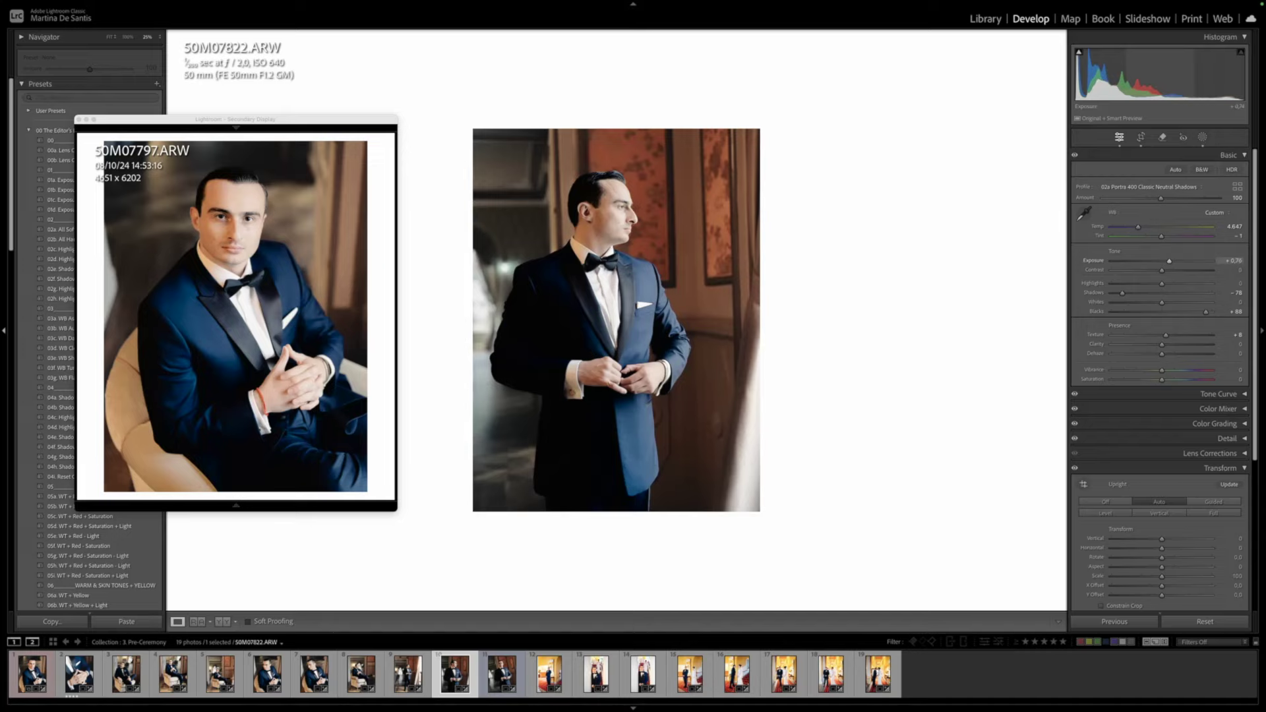
pyautogui.press('Right')
pyautogui.press('Right')
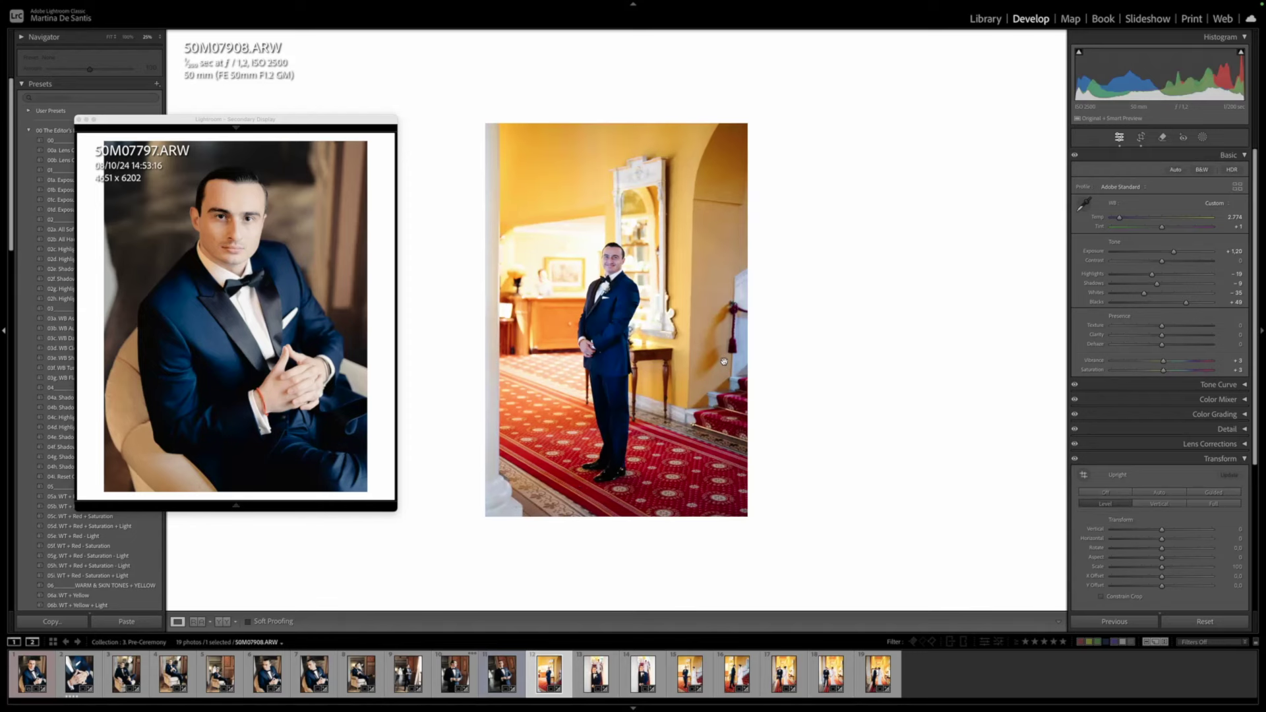
# Crop hallway photo 50M07908 to 4 x 3 around the groom, then select reference 50M07797
pyautogui.press('r')
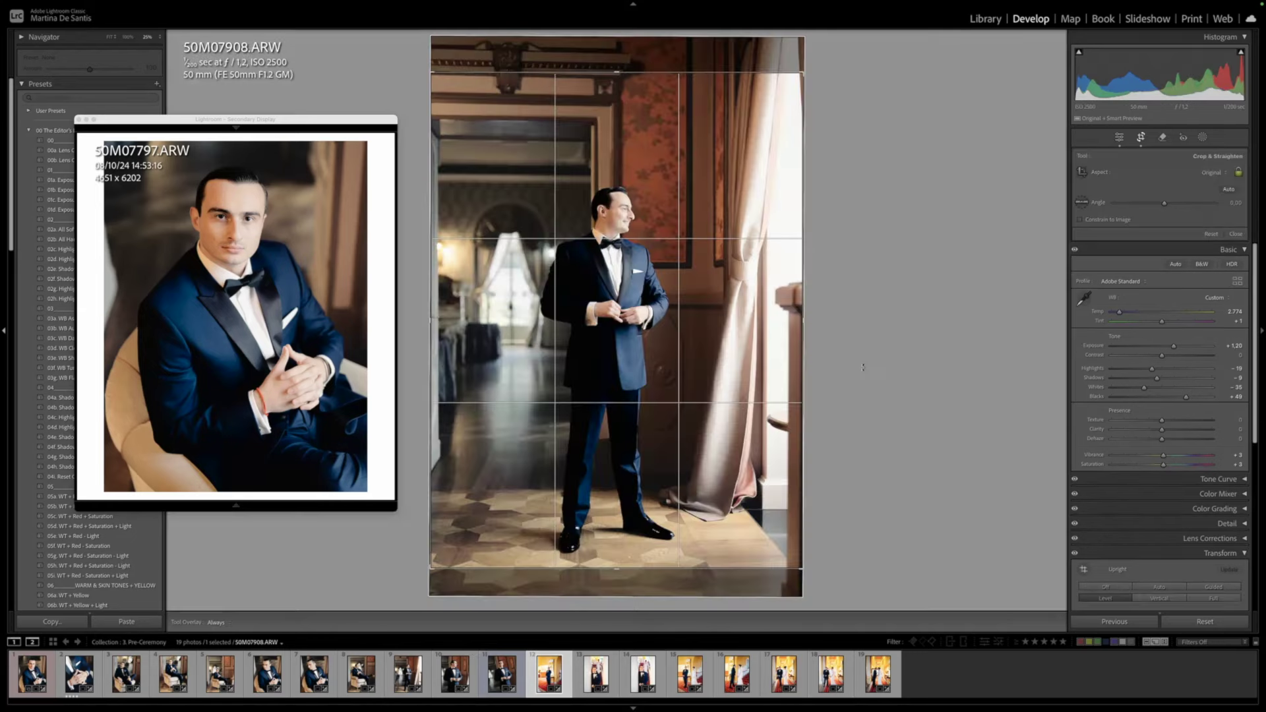
pyautogui.click(1215, 172)
pyautogui.click(1202, 252)
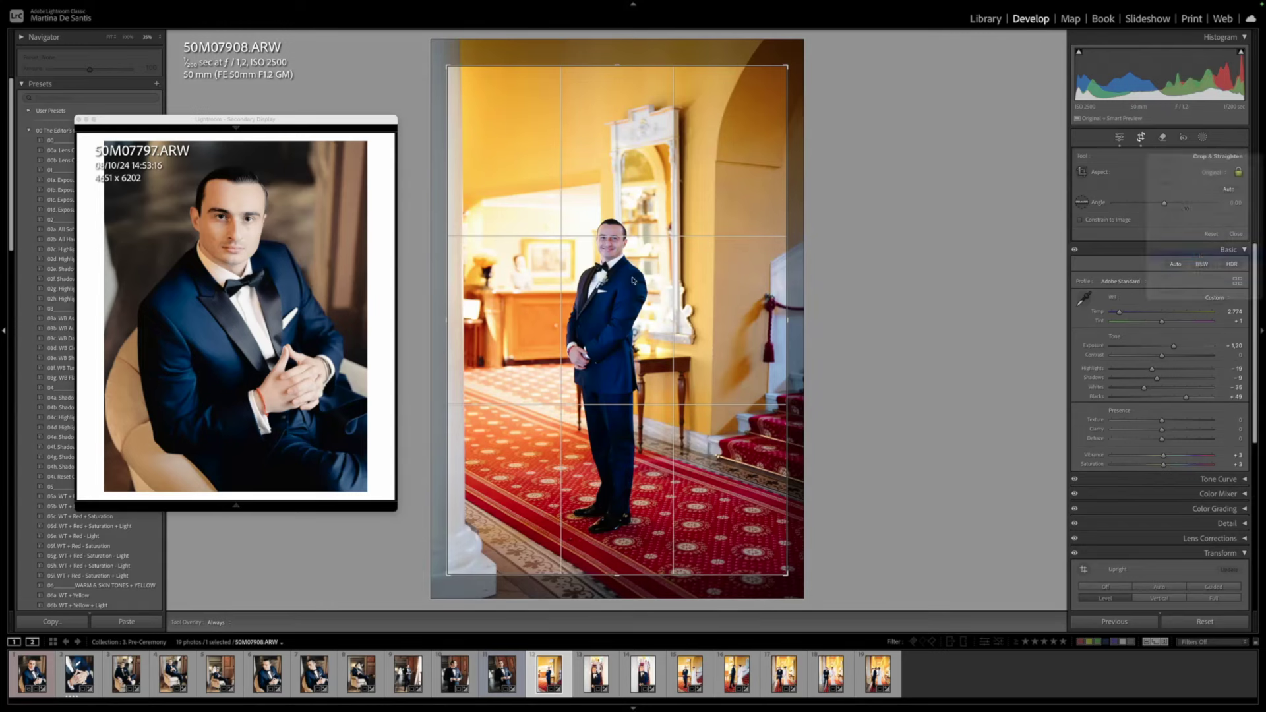
pyautogui.moveTo(706, 255); pyautogui.dragTo(711, 251)
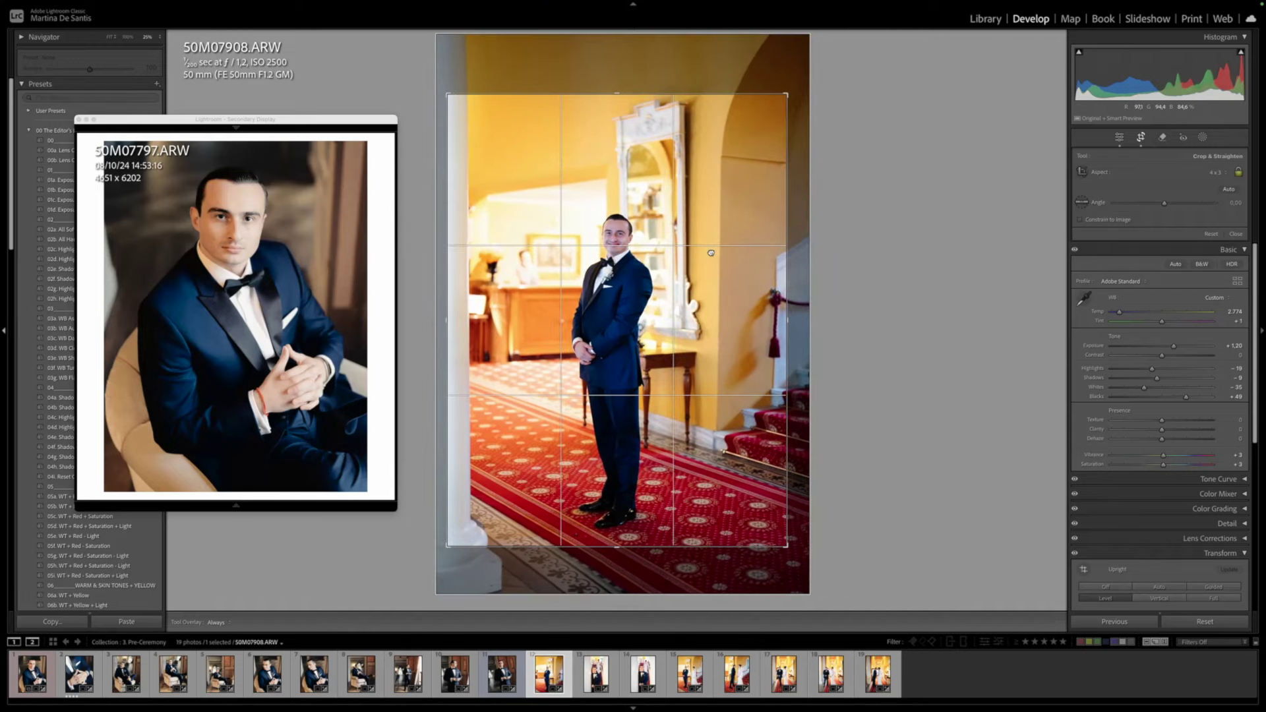
pyautogui.press('Return')
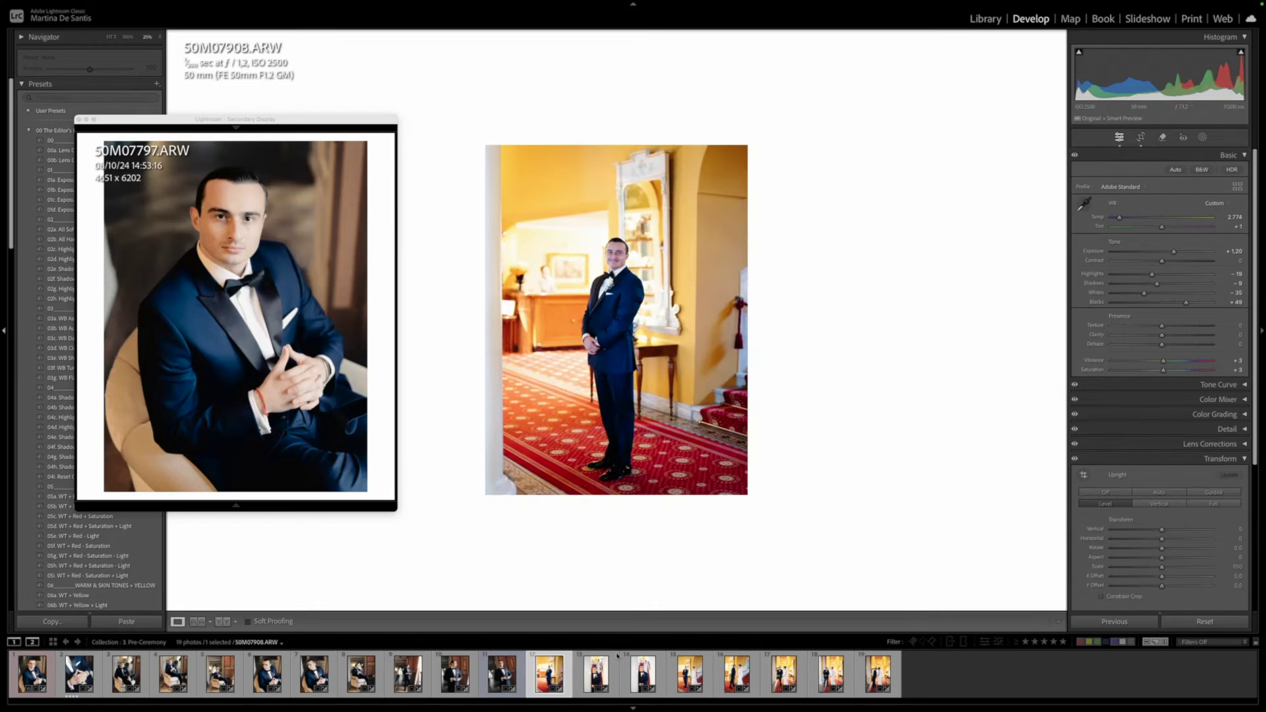
pyautogui.click(32, 676)
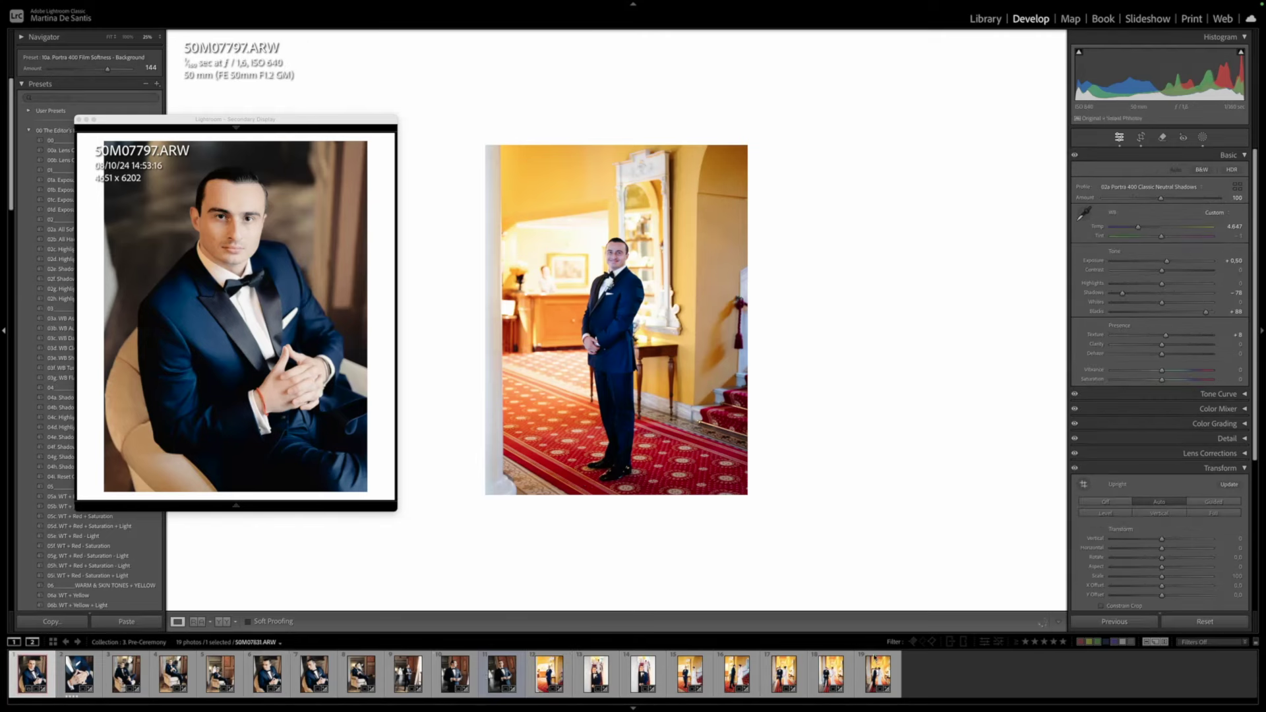
# Synchronize all of 50M07797's develop settings onto hallway photo 50M07908, then select 50M07908 alone
pyautogui.keyDown('super'); pyautogui.click(549, 674); pyautogui.keyUp('super')
pyautogui.click(1116, 623)
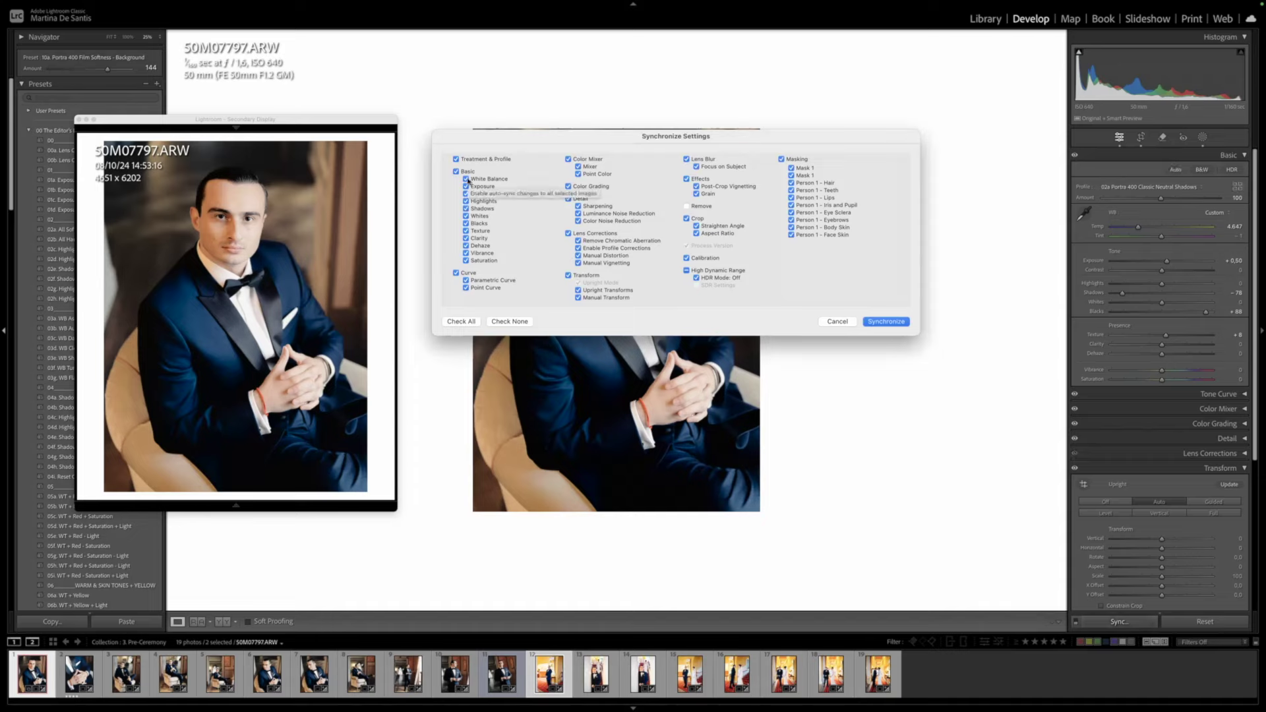
pyautogui.click(892, 321)
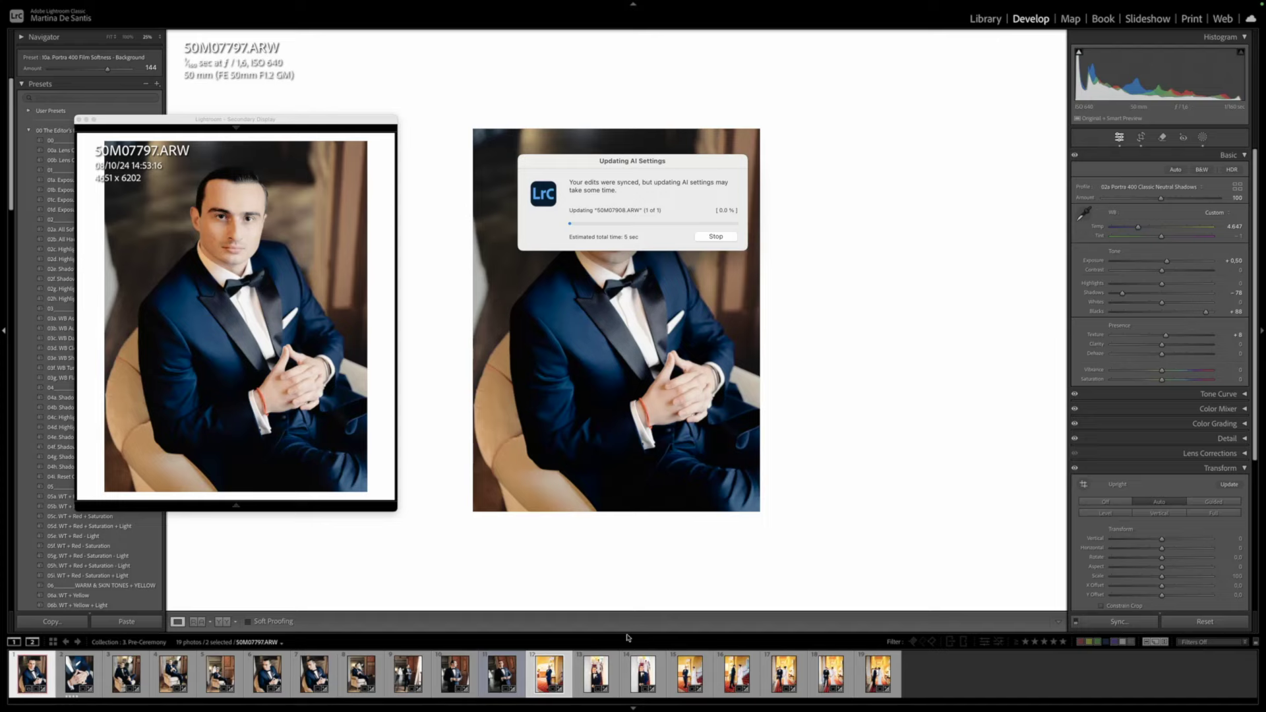
pyautogui.click(563, 674)
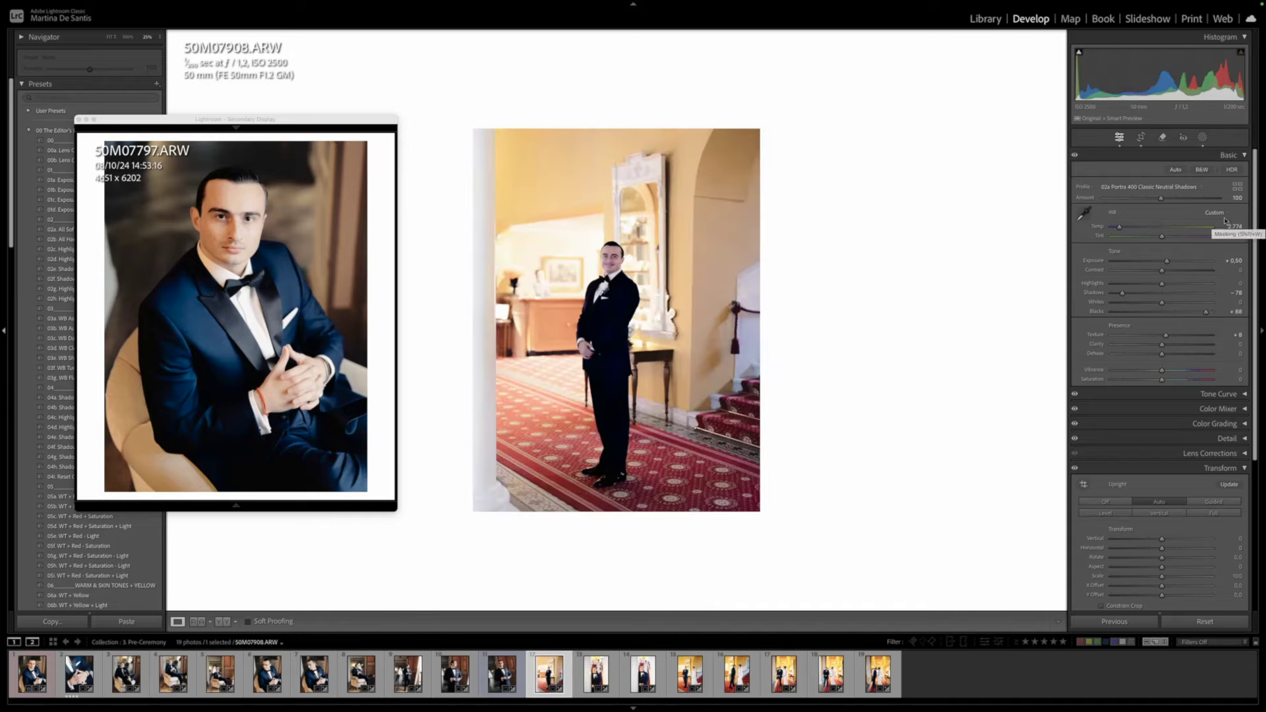
# Reset the groom photo to default develop settings and crop it to a 4x3 aspect ratio
pyautogui.hotkey('ctrl', 'shift', 'r')
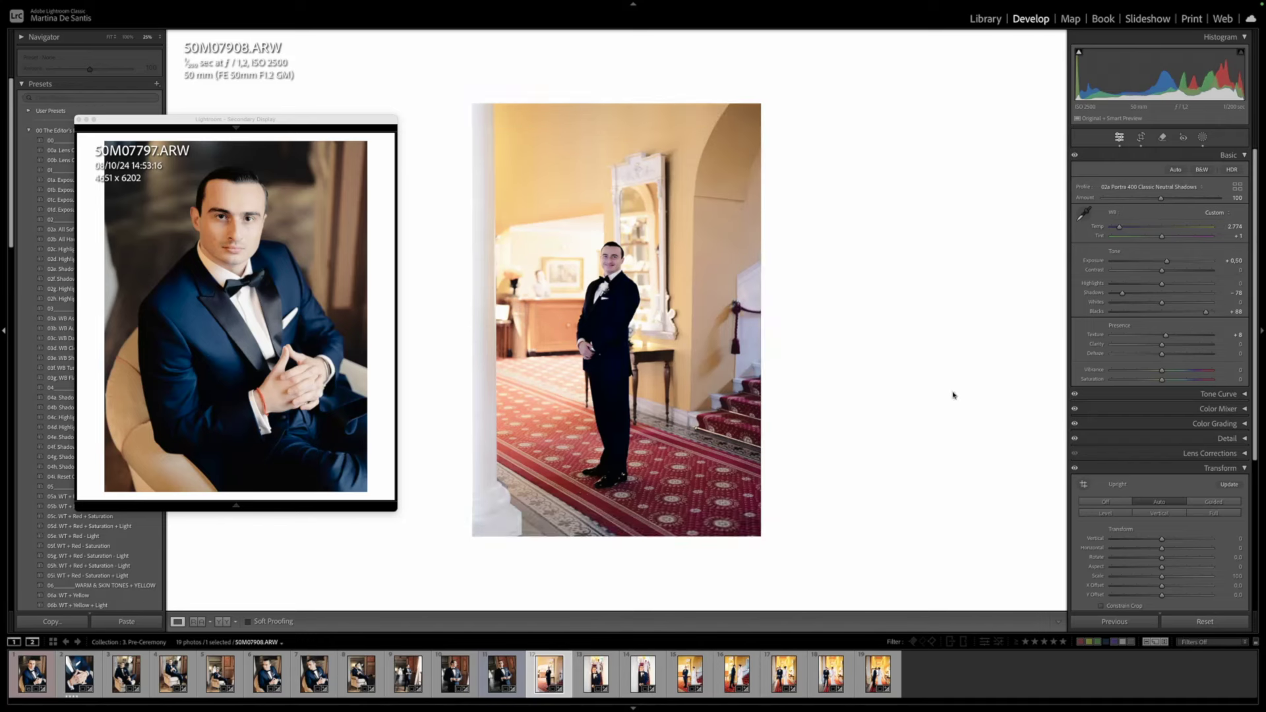
pyautogui.press('r')
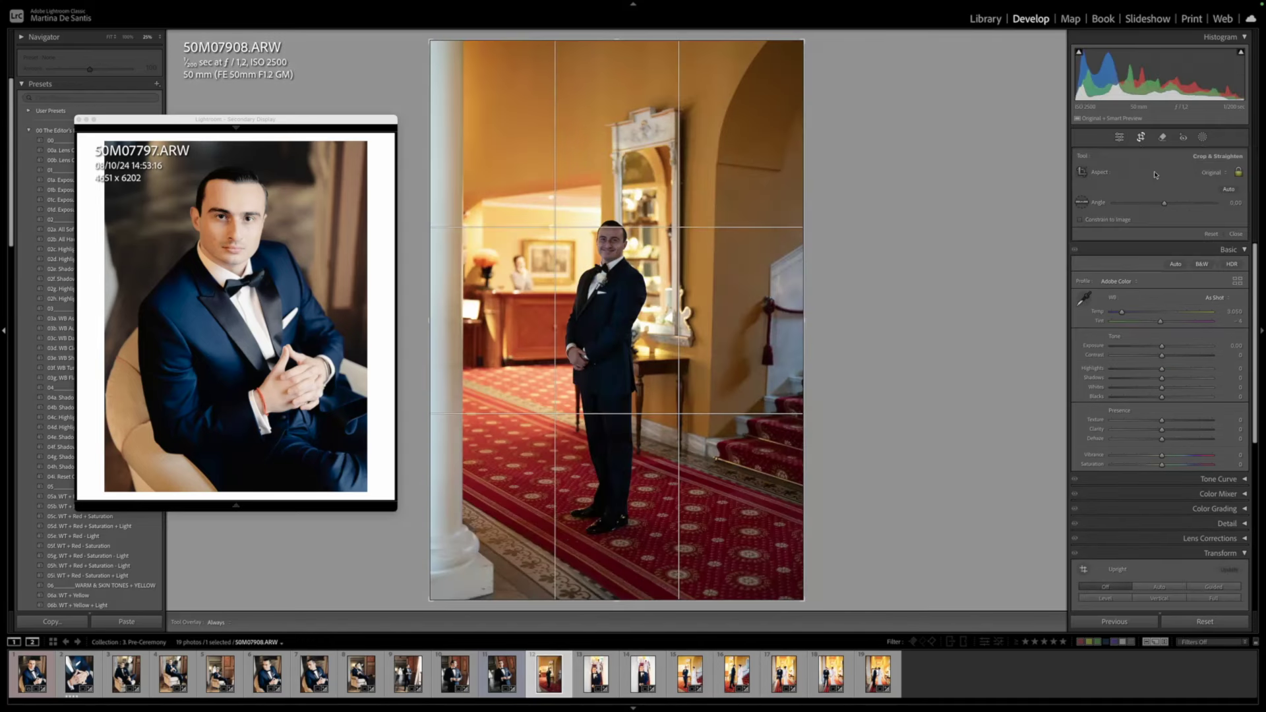
pyautogui.click(1213, 175)
pyautogui.click(1163, 255)
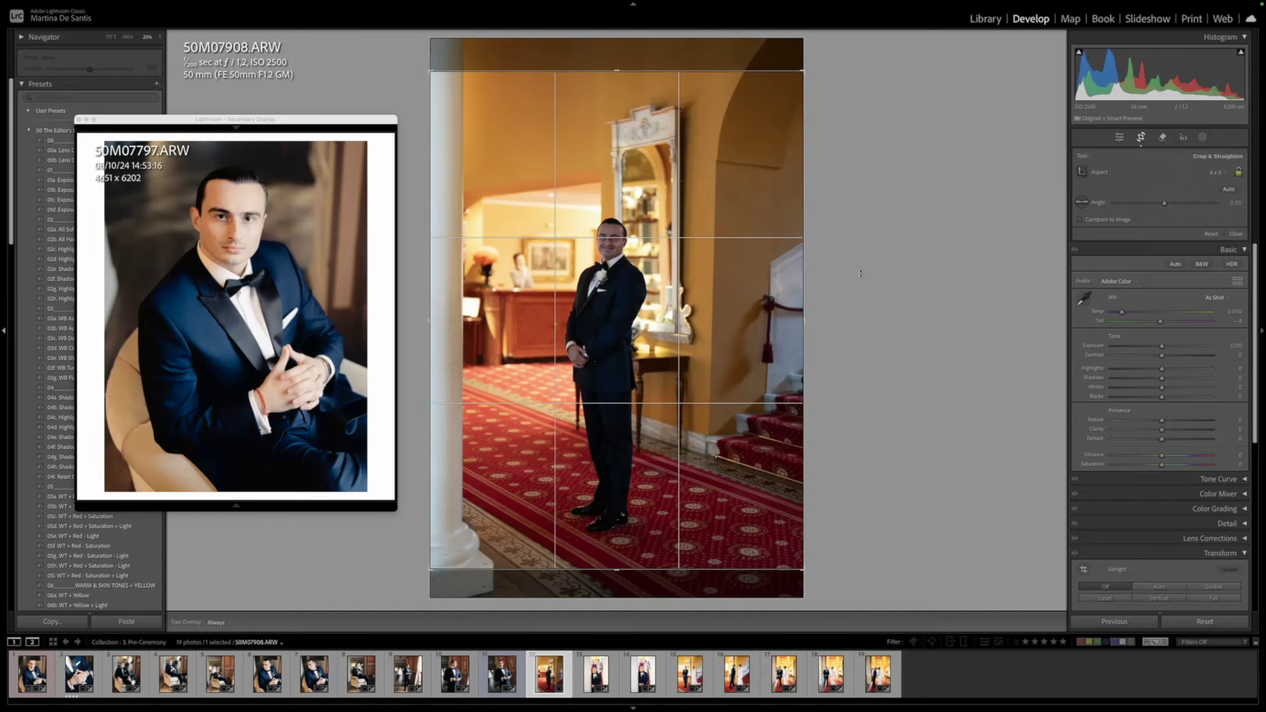
pyautogui.press('Return')
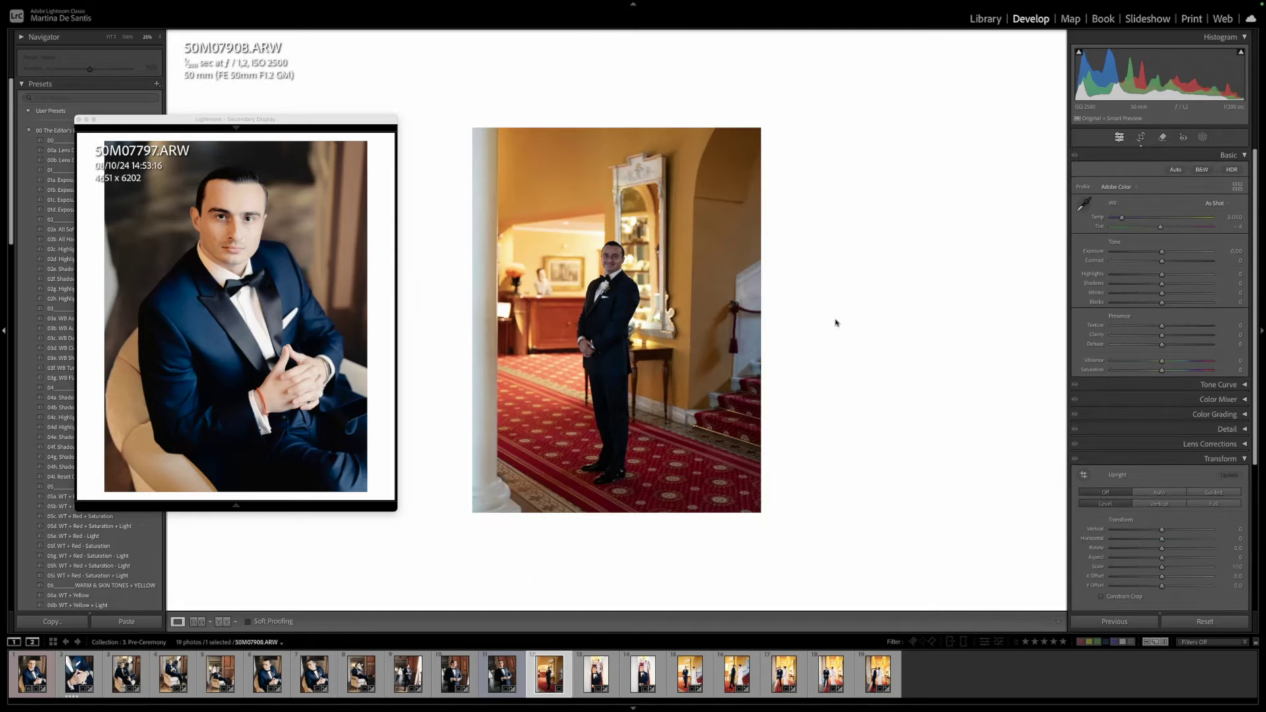
# Straighten the photo slightly by rotating the crop
pyautogui.press('r')
pyautogui.moveTo(916, 330); pyautogui.dragTo(923, 346)
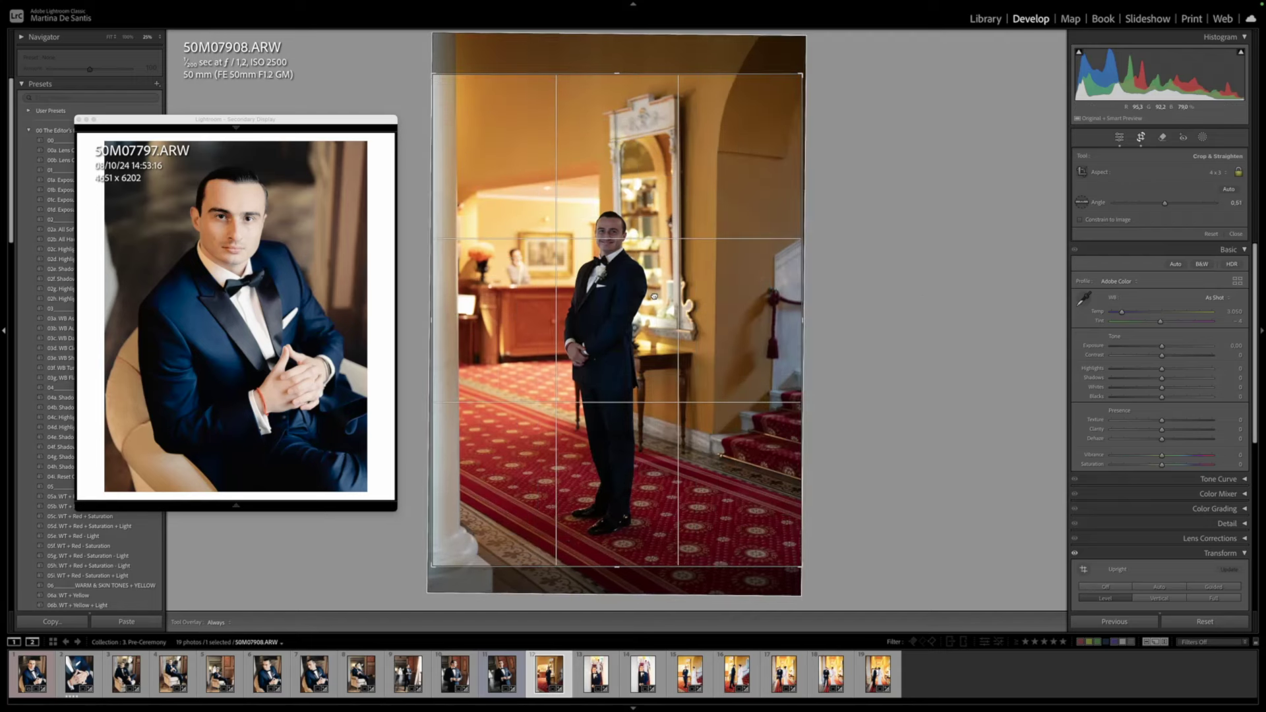
pyautogui.press('Return')
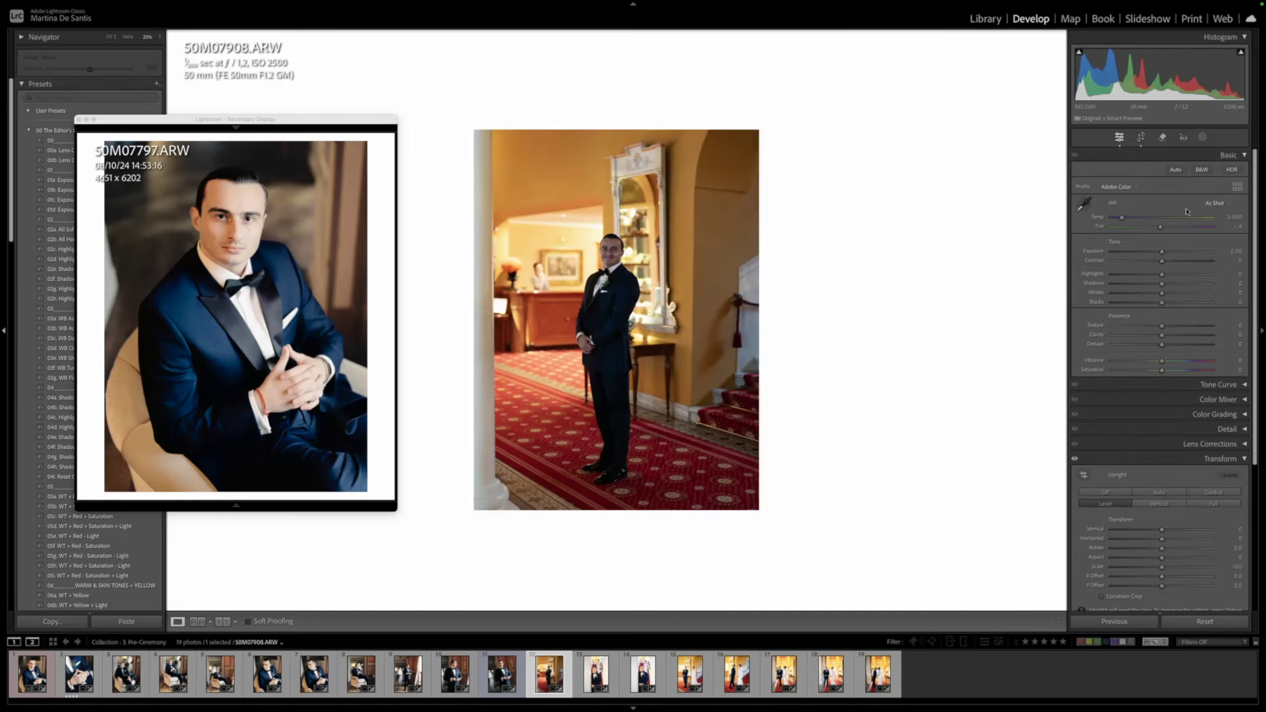
# Apply the 01 Portra 400 Soft profile and brighten exposure by half a stop
pyautogui.click(1238, 186)
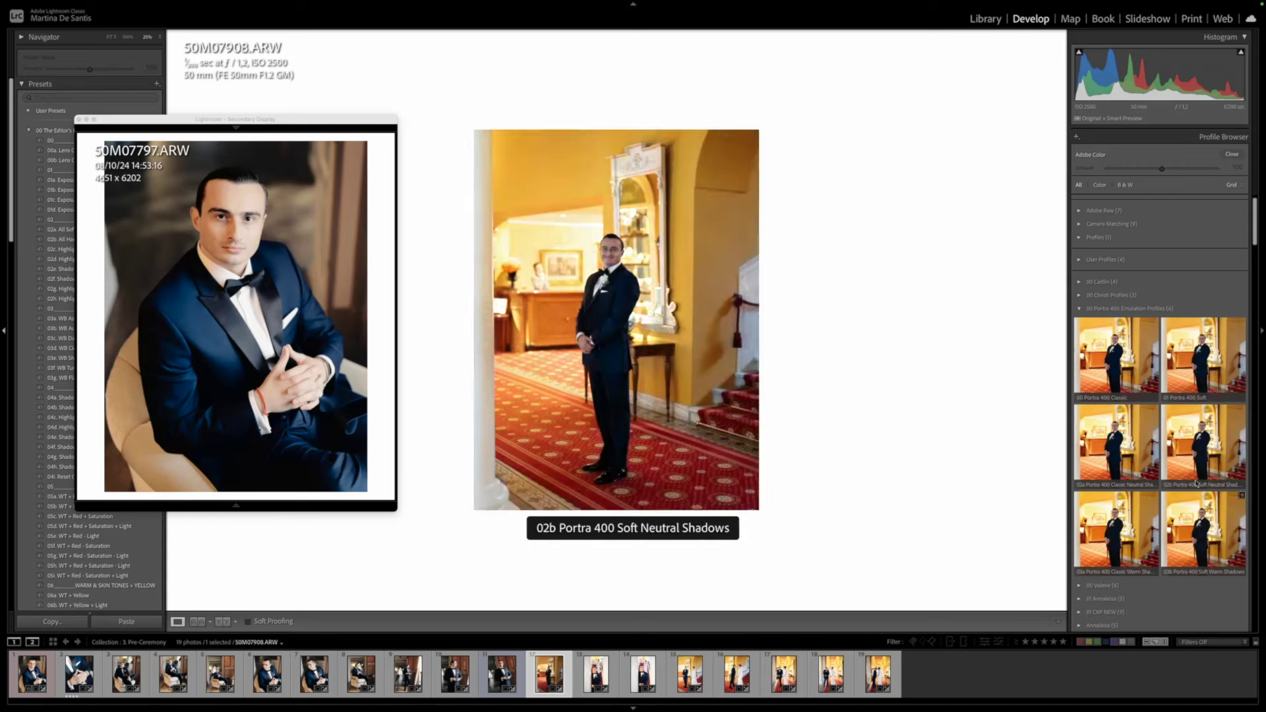
pyautogui.doubleClick(1203, 360)
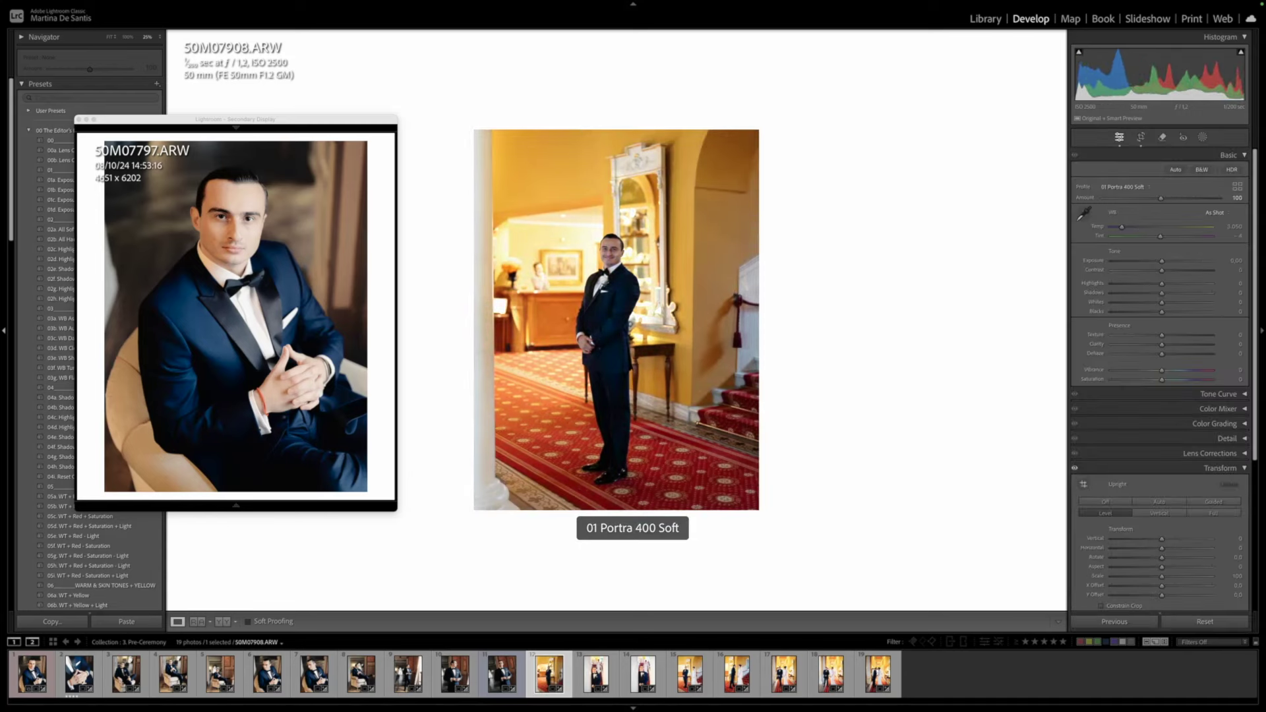
pyautogui.click(57, 181)
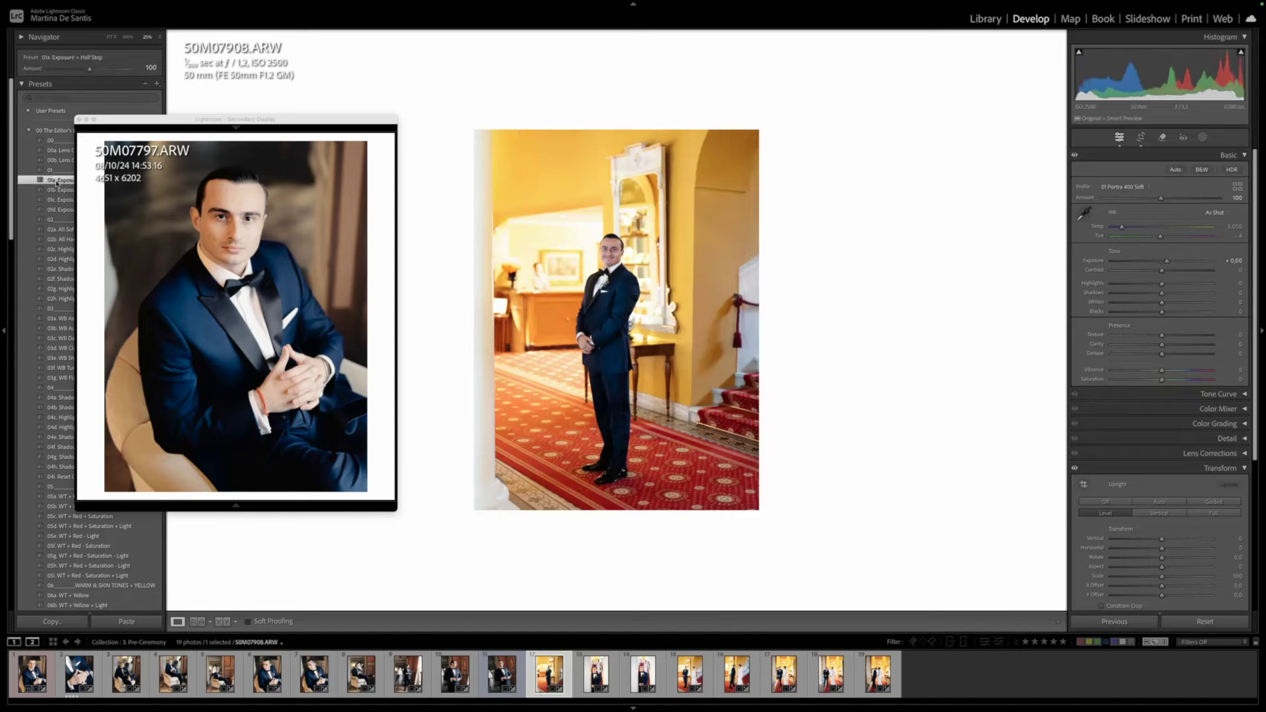
pyautogui.click(79, 119)
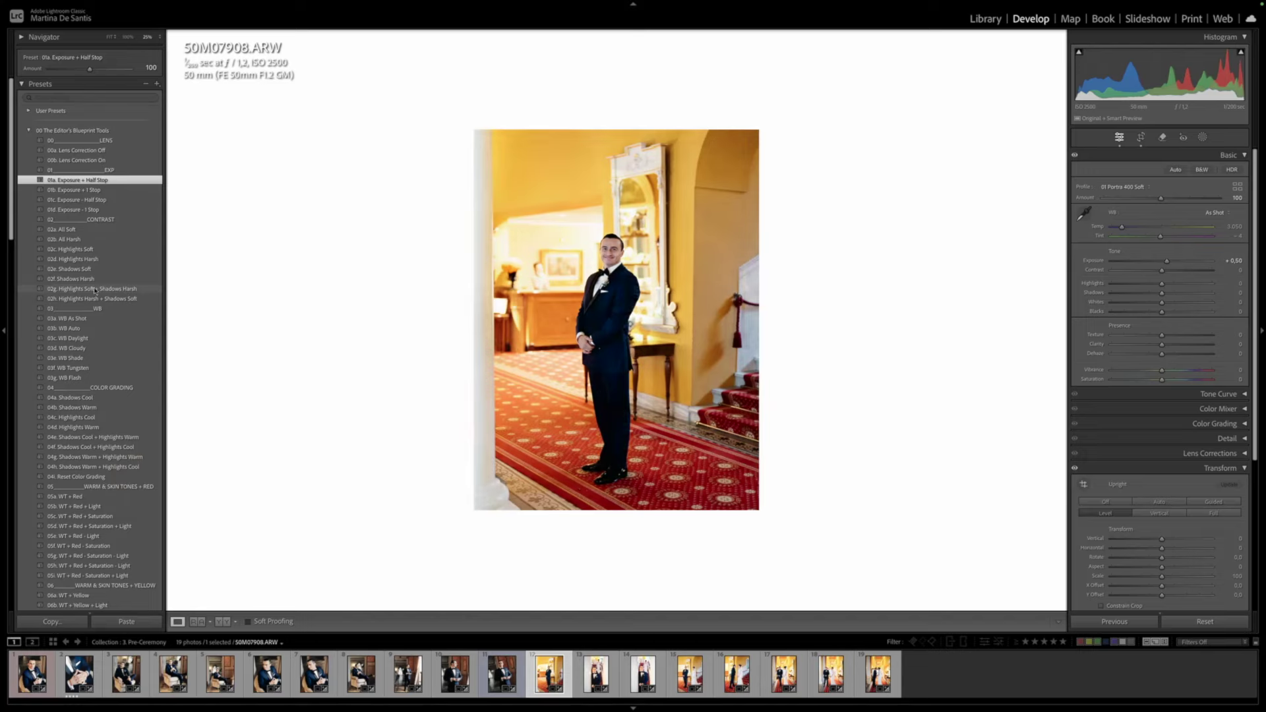
# Apply the Highlights Soft + Shadows Harsh preset and sample a slightly cool neutral white balance
pyautogui.click(91, 250)
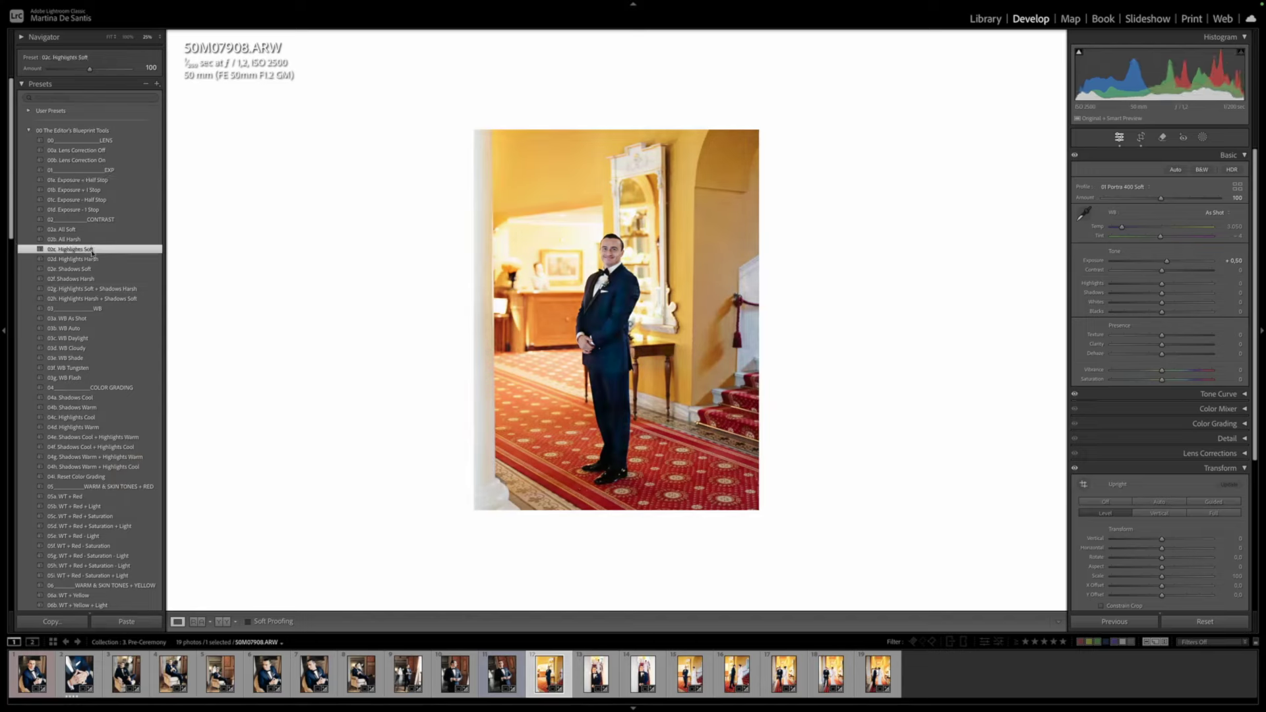
pyautogui.click(96, 289)
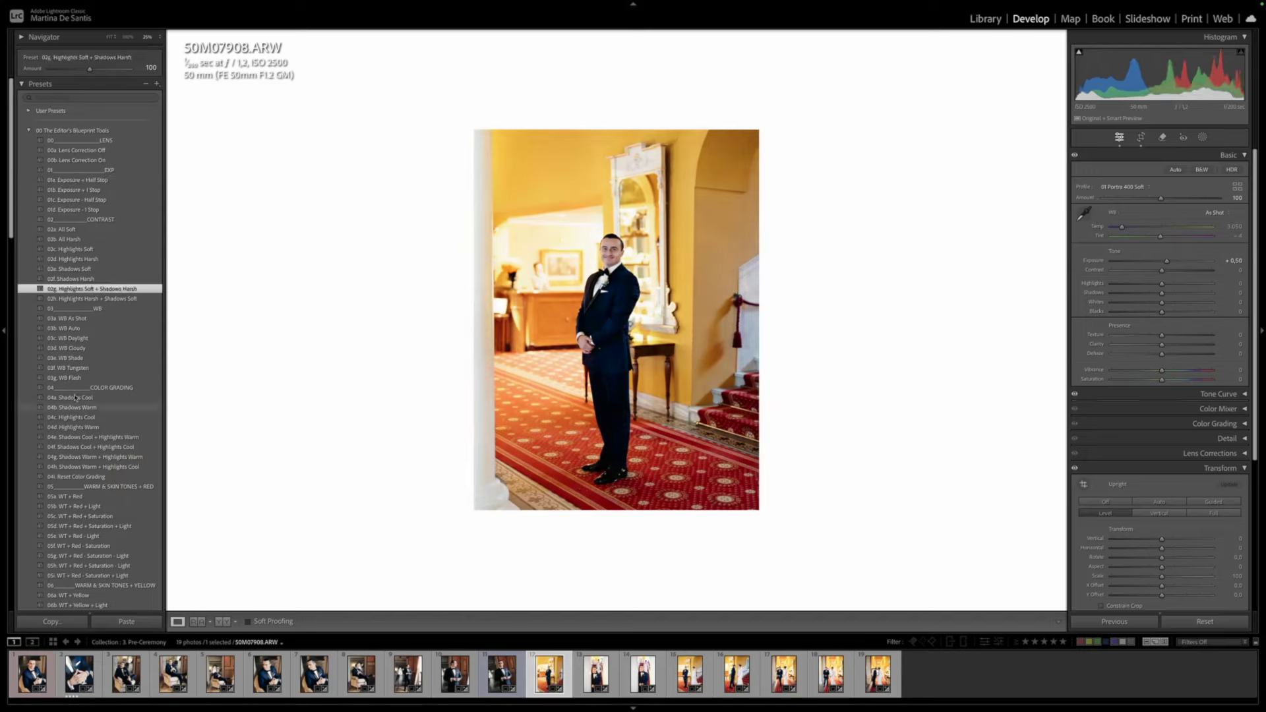
pyautogui.click(73, 368)
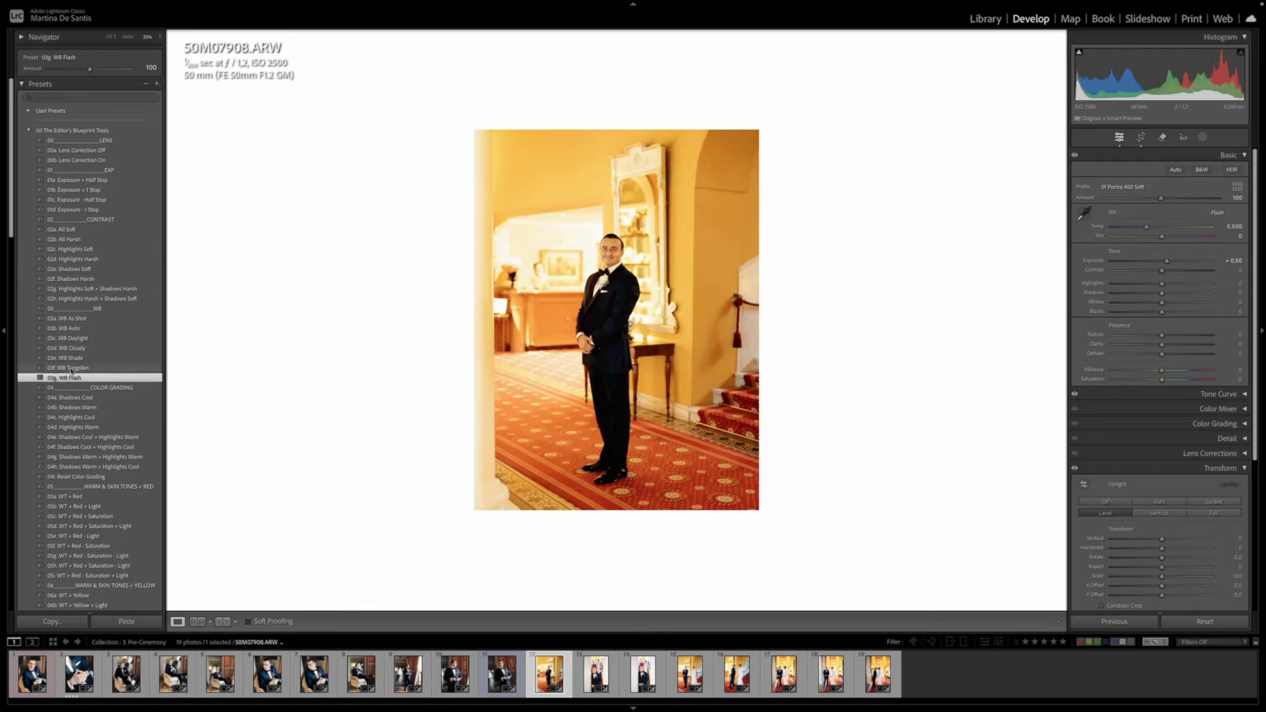
pyautogui.click(73, 329)
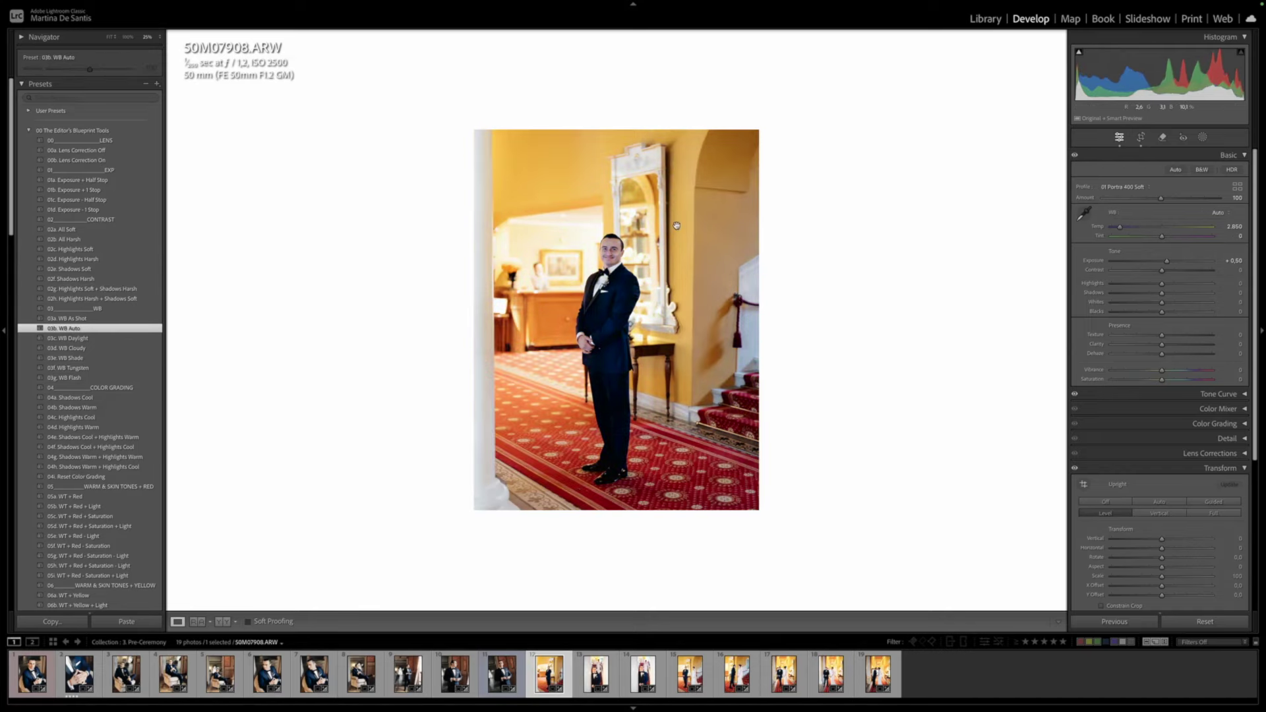
pyautogui.click(1083, 213)
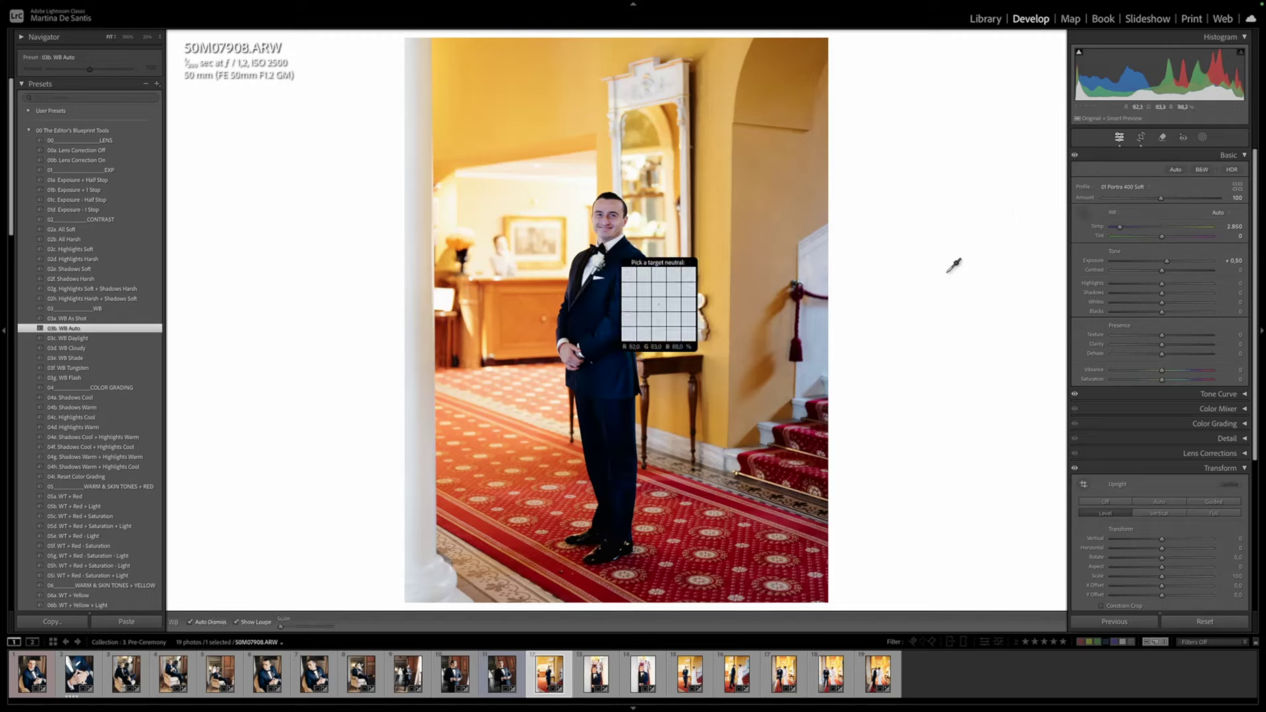
pyautogui.click(972, 277)
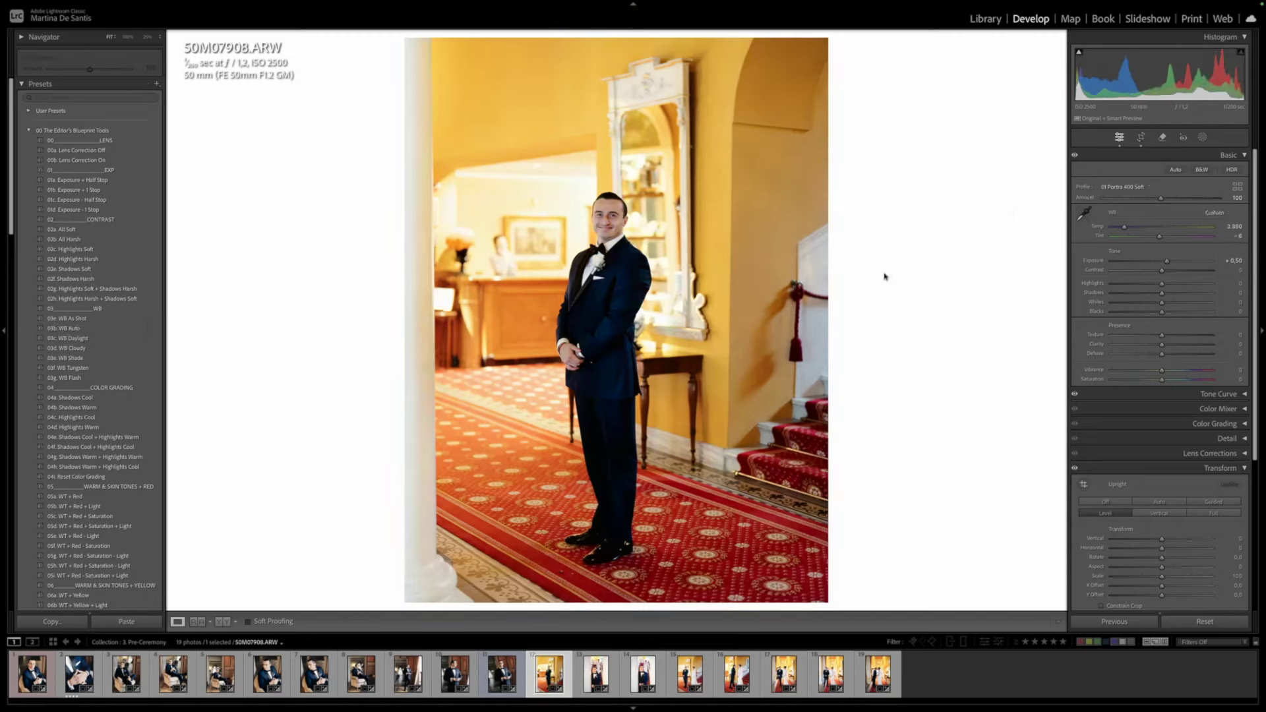
pyautogui.moveTo(1124, 230); pyautogui.dragTo(1124, 230)
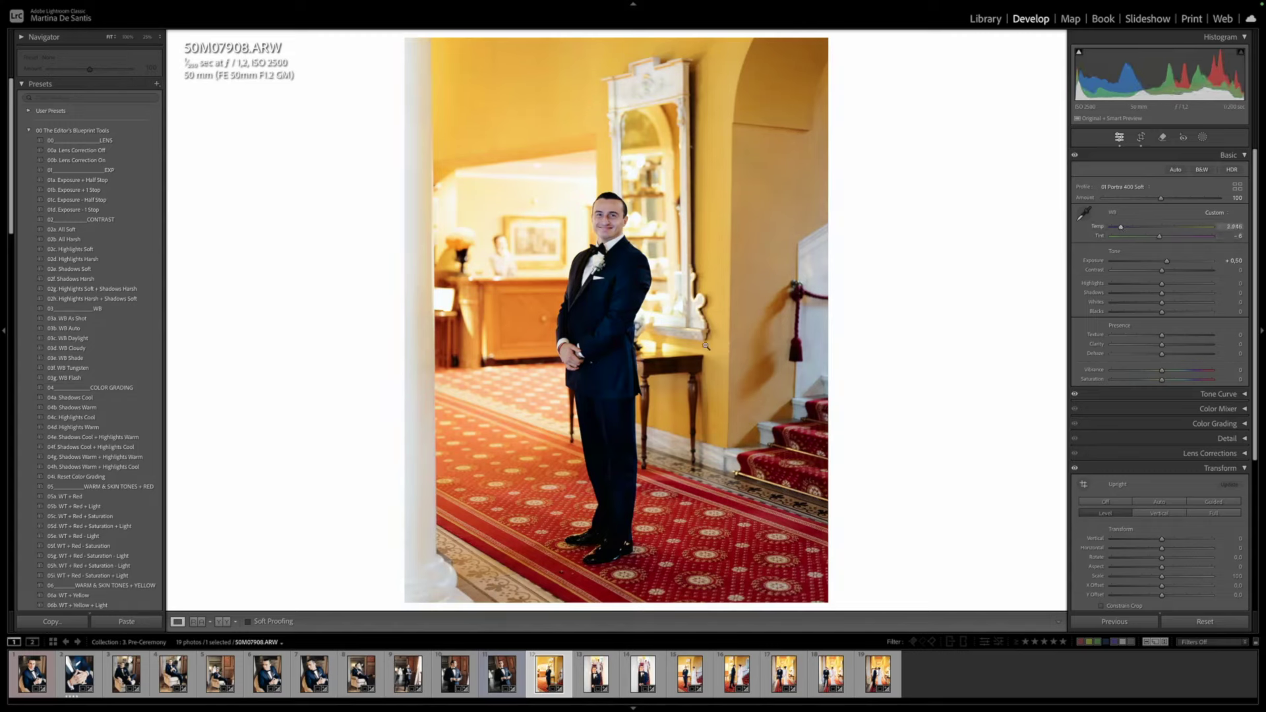
# Add Shadows Cool + Highlights Warm grading and medium format grain, then resample white balance
pyautogui.click(106, 438)
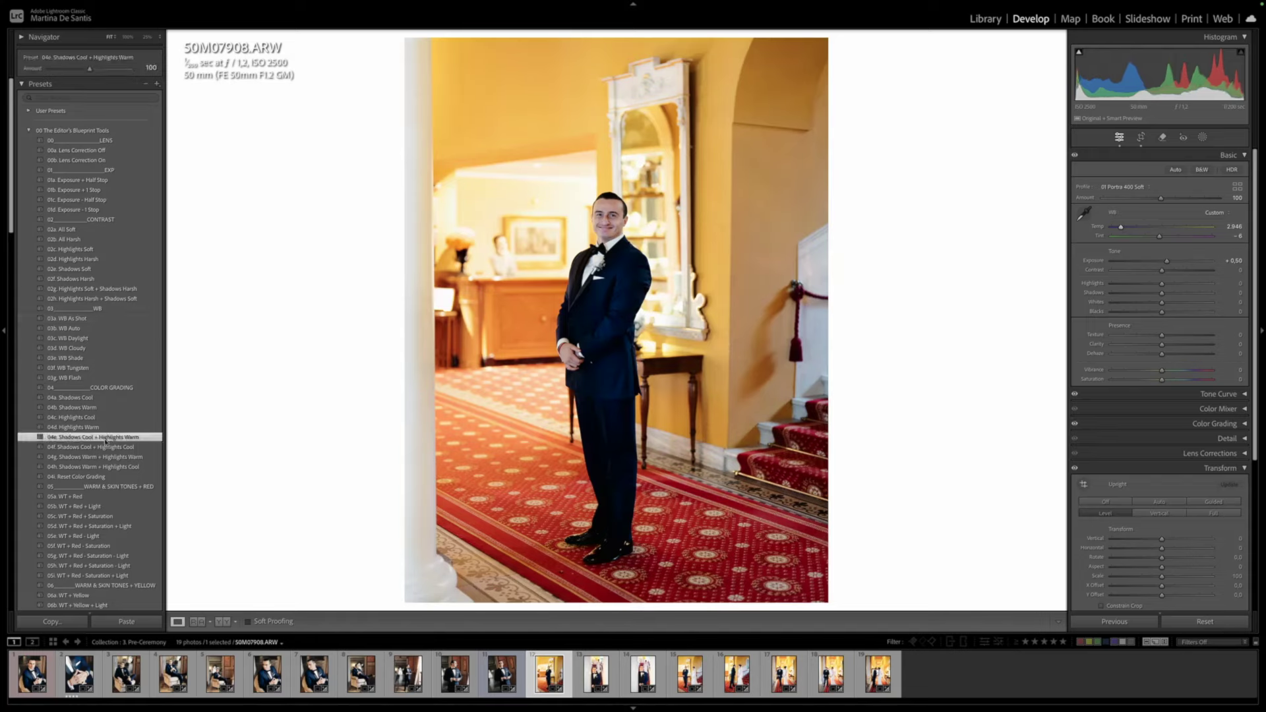
pyautogui.scroll(-5, 115, 508)
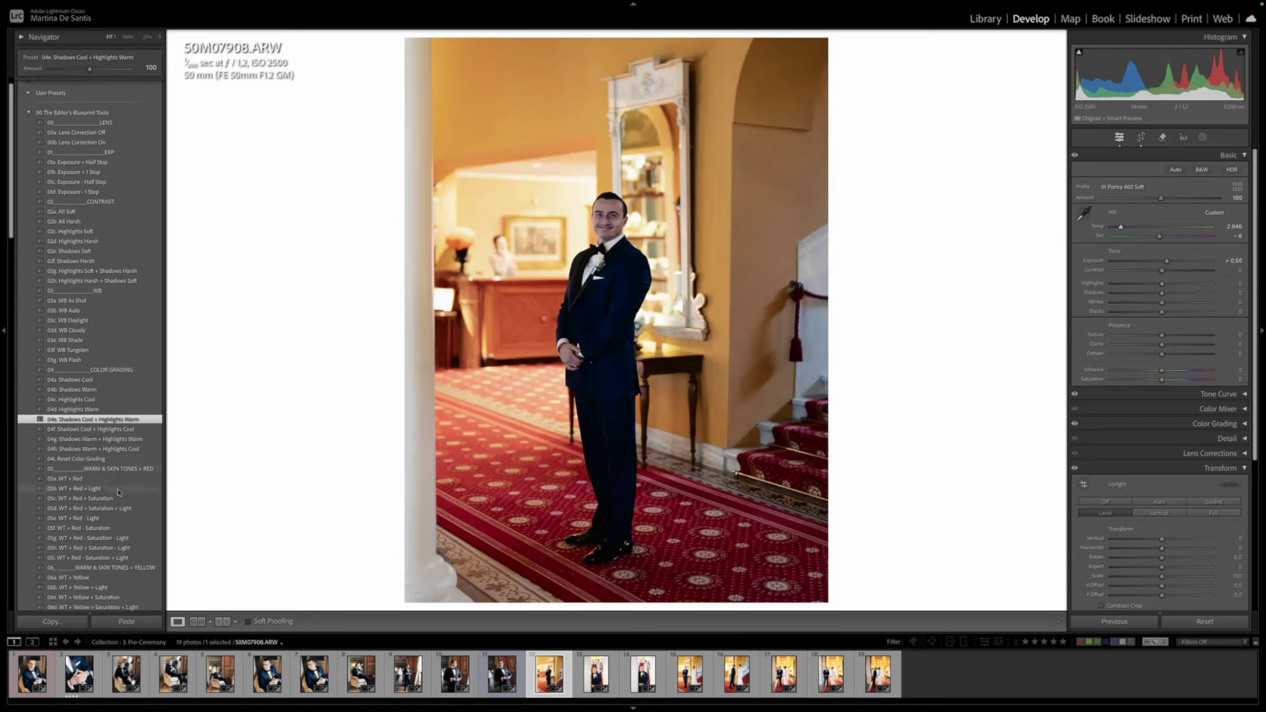
pyautogui.scroll(-3, 110, 531)
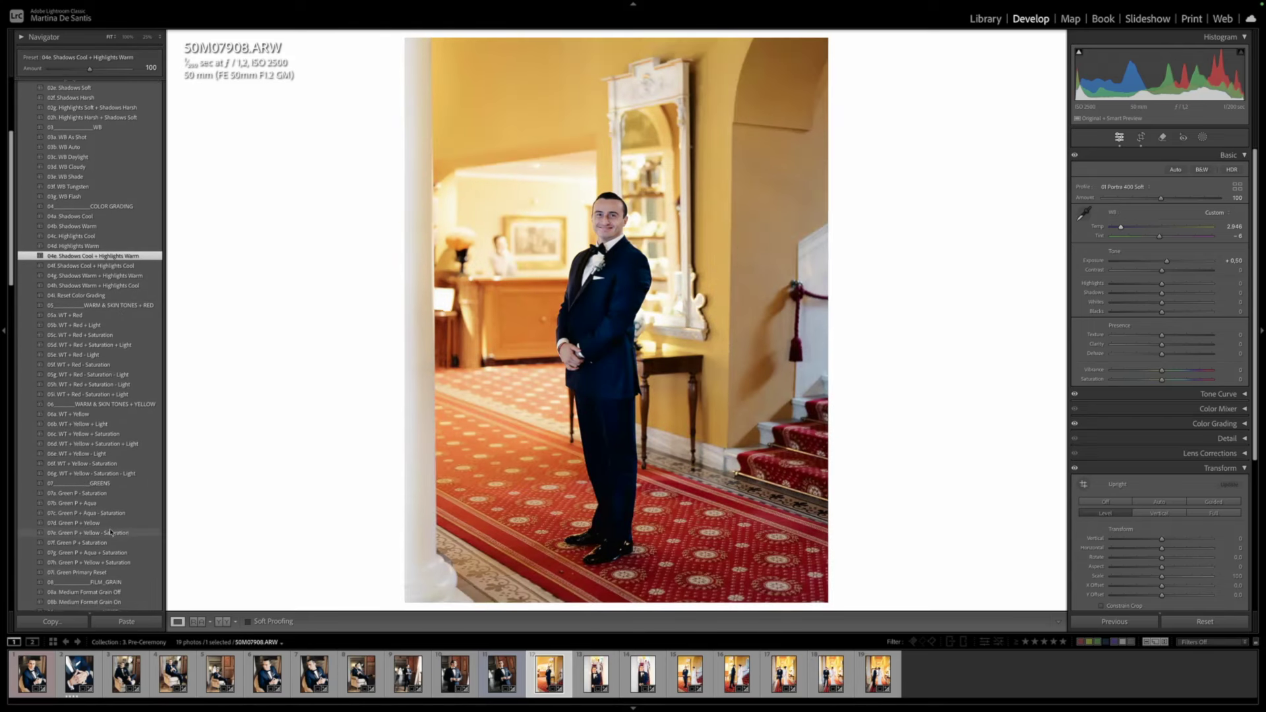
pyautogui.click(117, 555)
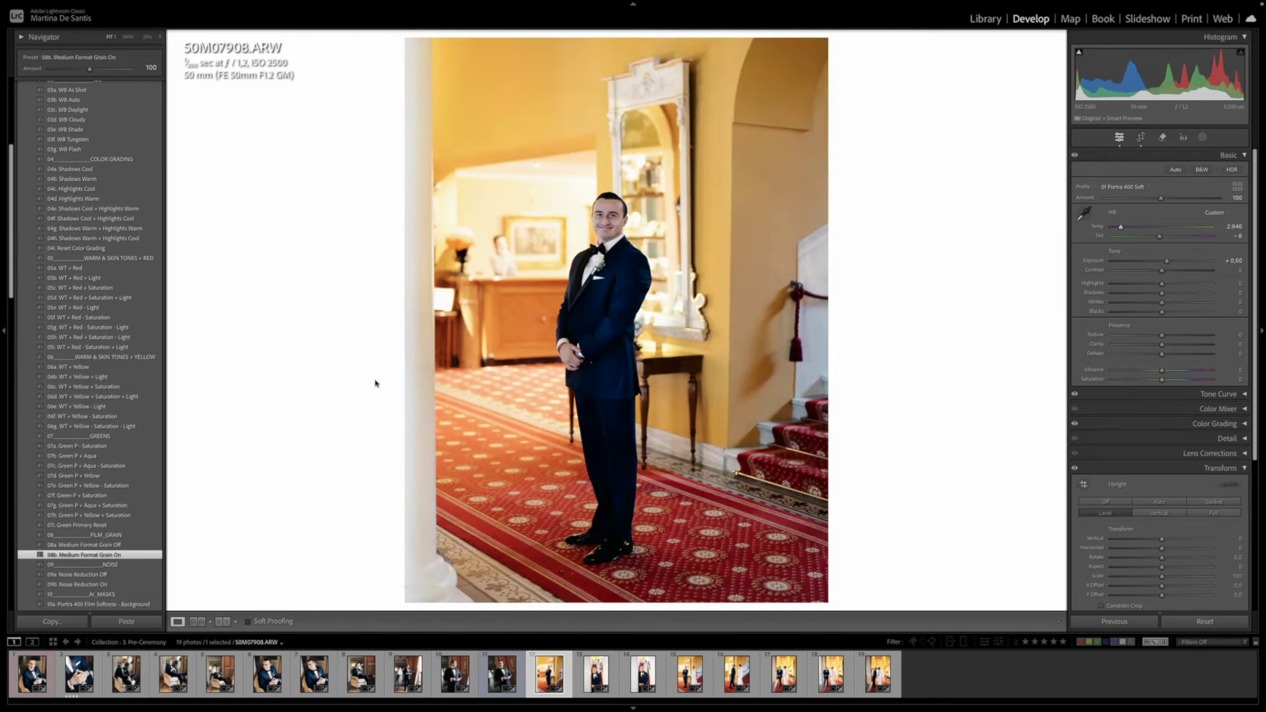
pyautogui.scroll(3, 107, 165)
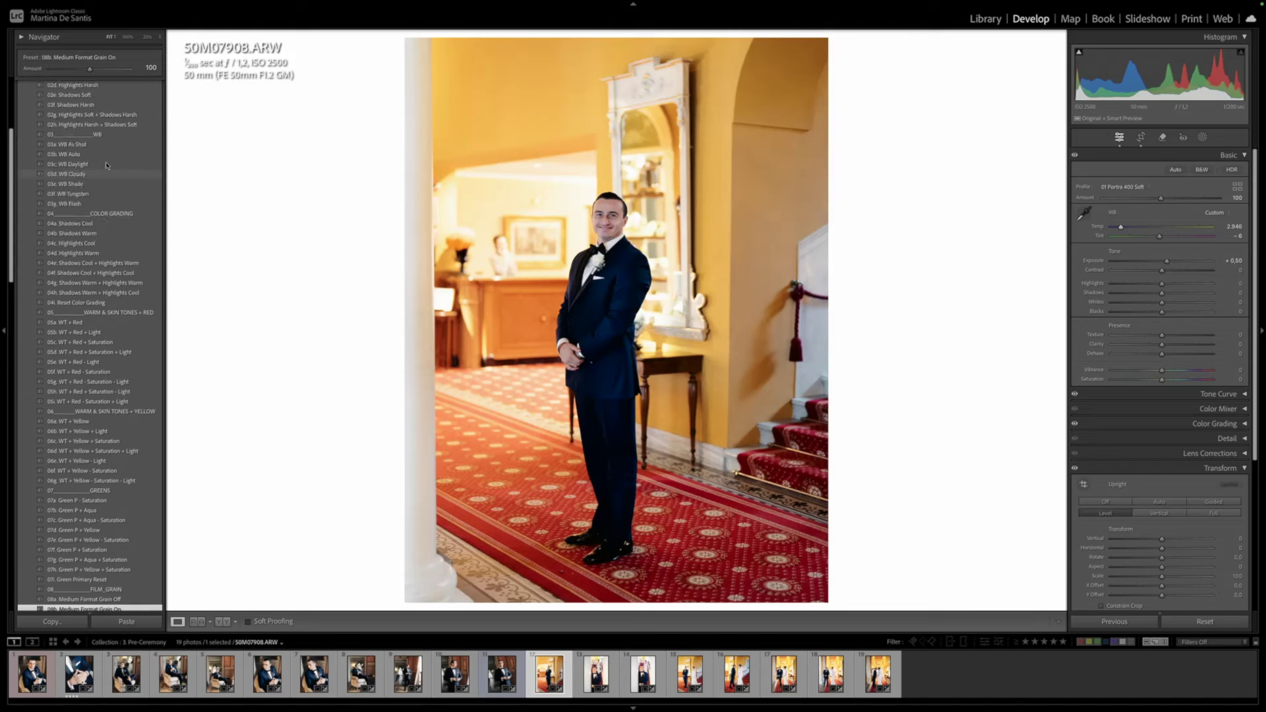
pyautogui.click(1084, 212)
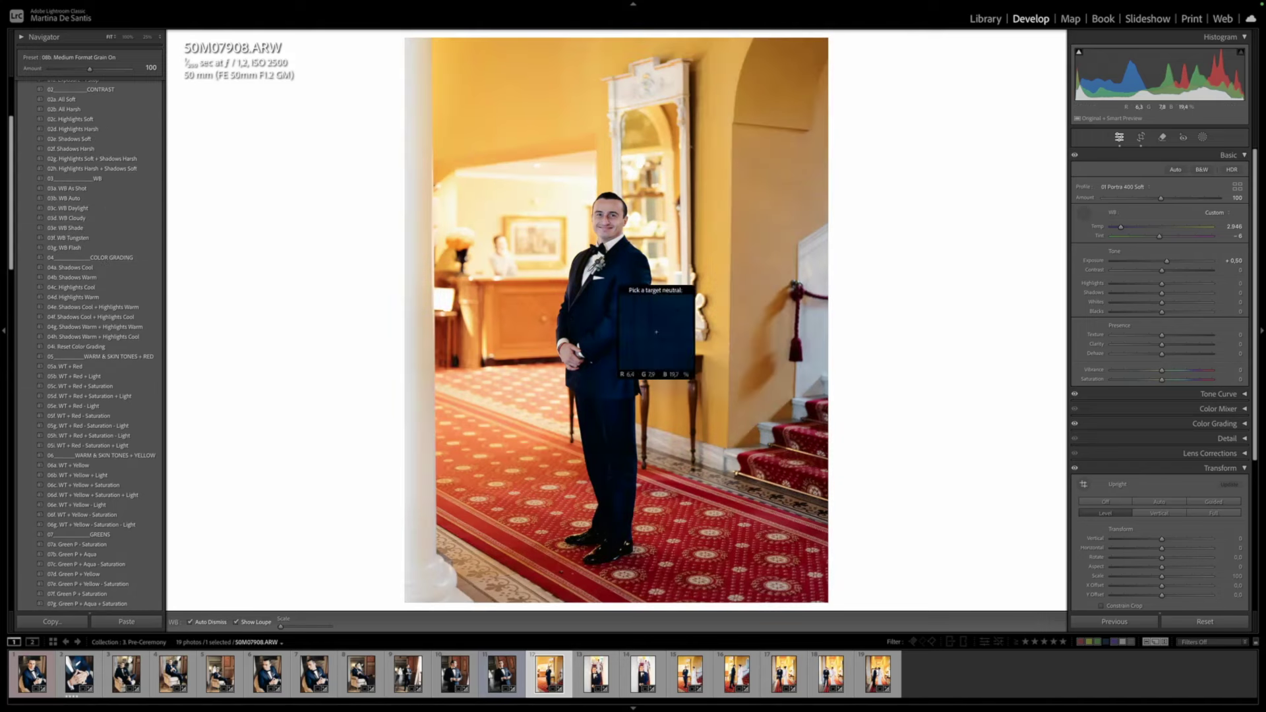
pyautogui.click(636, 330)
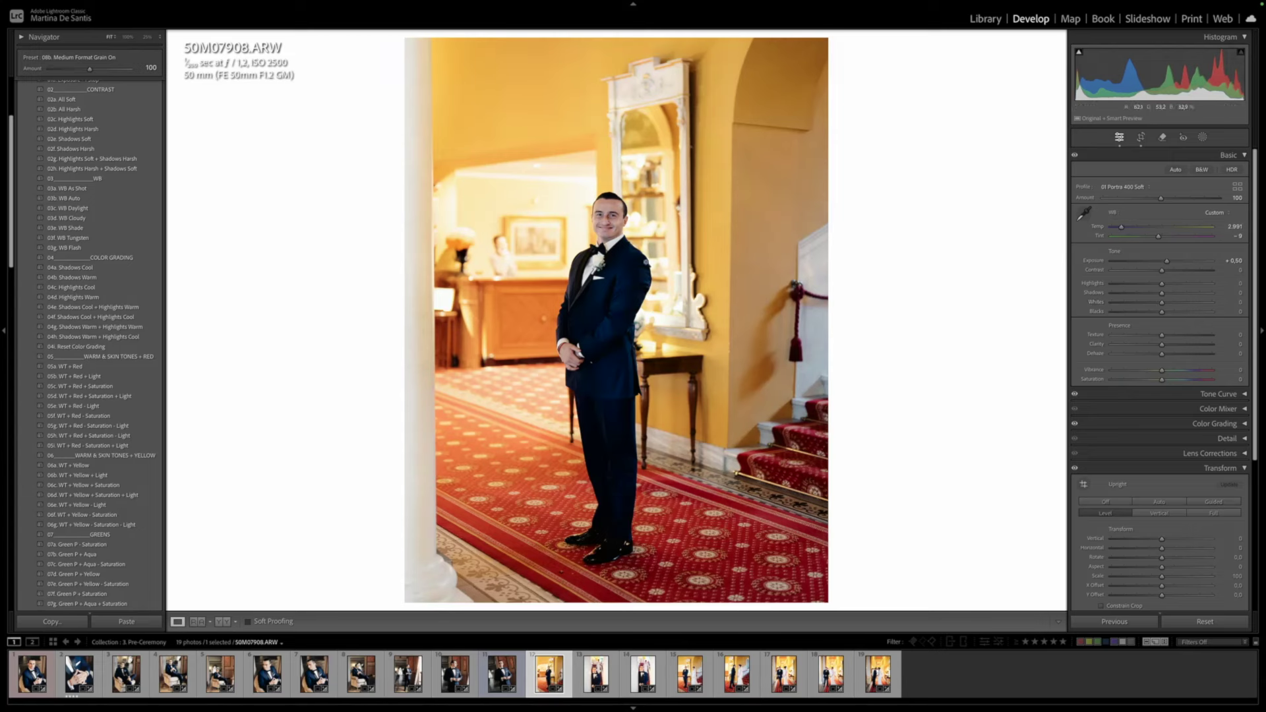
# Show the reference photo in a second window, zoom to 33.3% and nudge exposure slightly higher
pyautogui.press('super+minus')
pyautogui.press('super+F11')
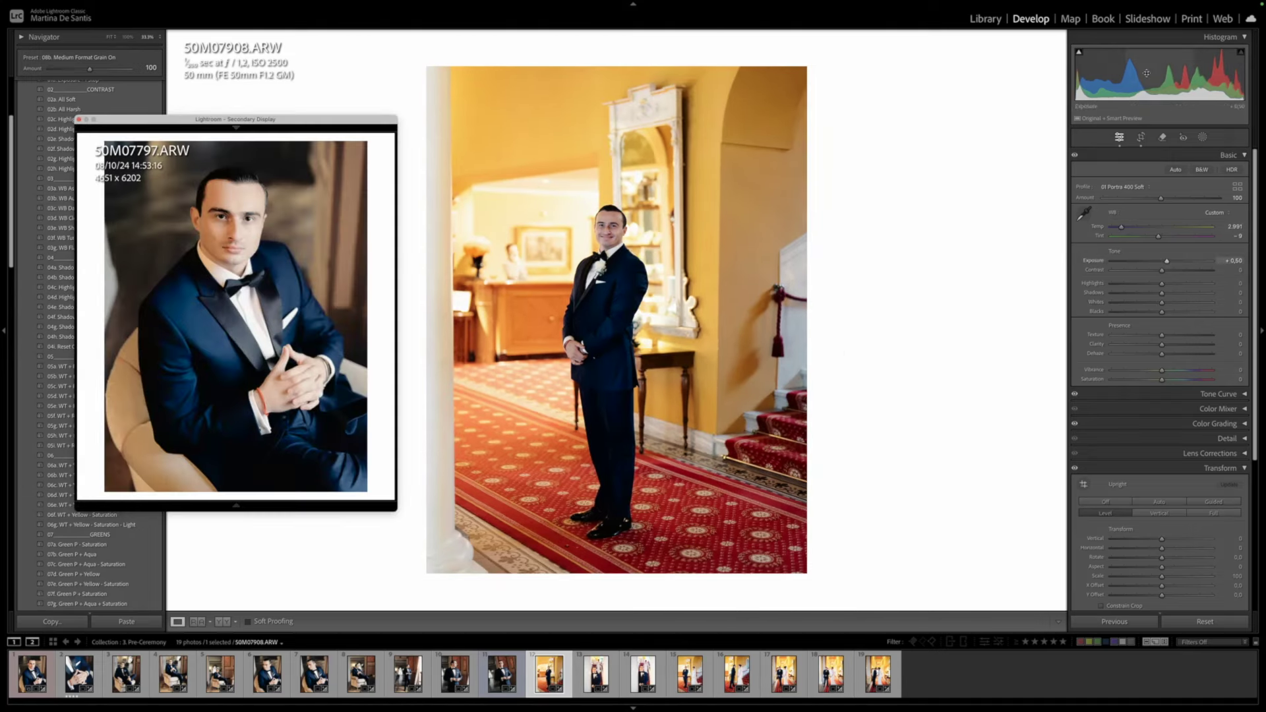
pyautogui.moveTo(1164, 76); pyautogui.dragTo(1177, 75)
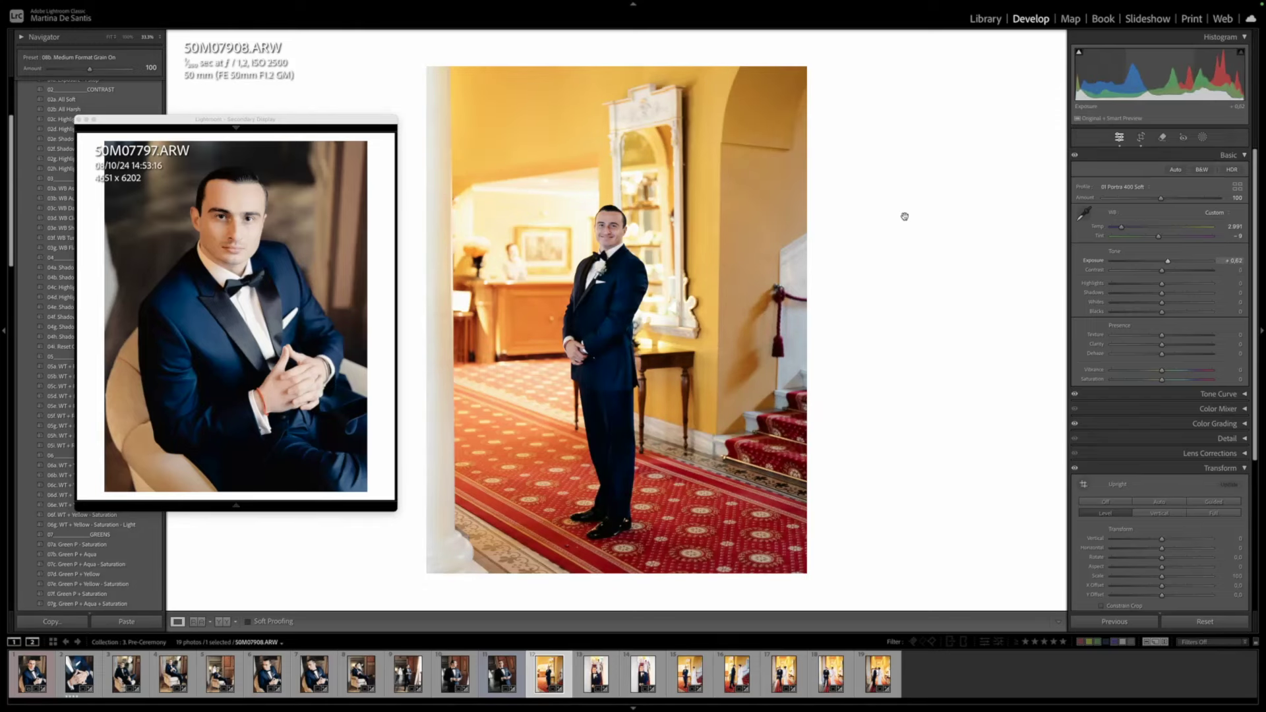
pyautogui.press('r')
pyautogui.press('r')
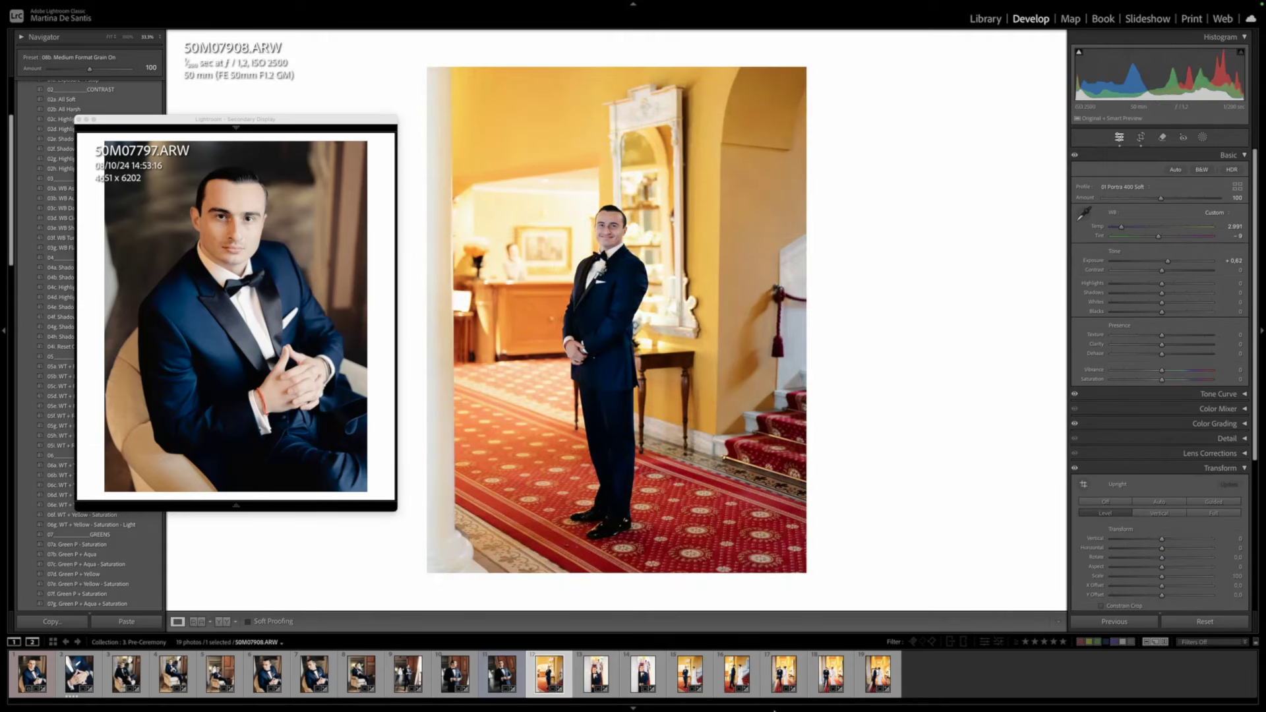
# Select the eight hallway photos, then cancel the Synchronize dialog without syncing
pyautogui.keyDown('shift'); pyautogui.click(877, 674); pyautogui.keyUp('shift')
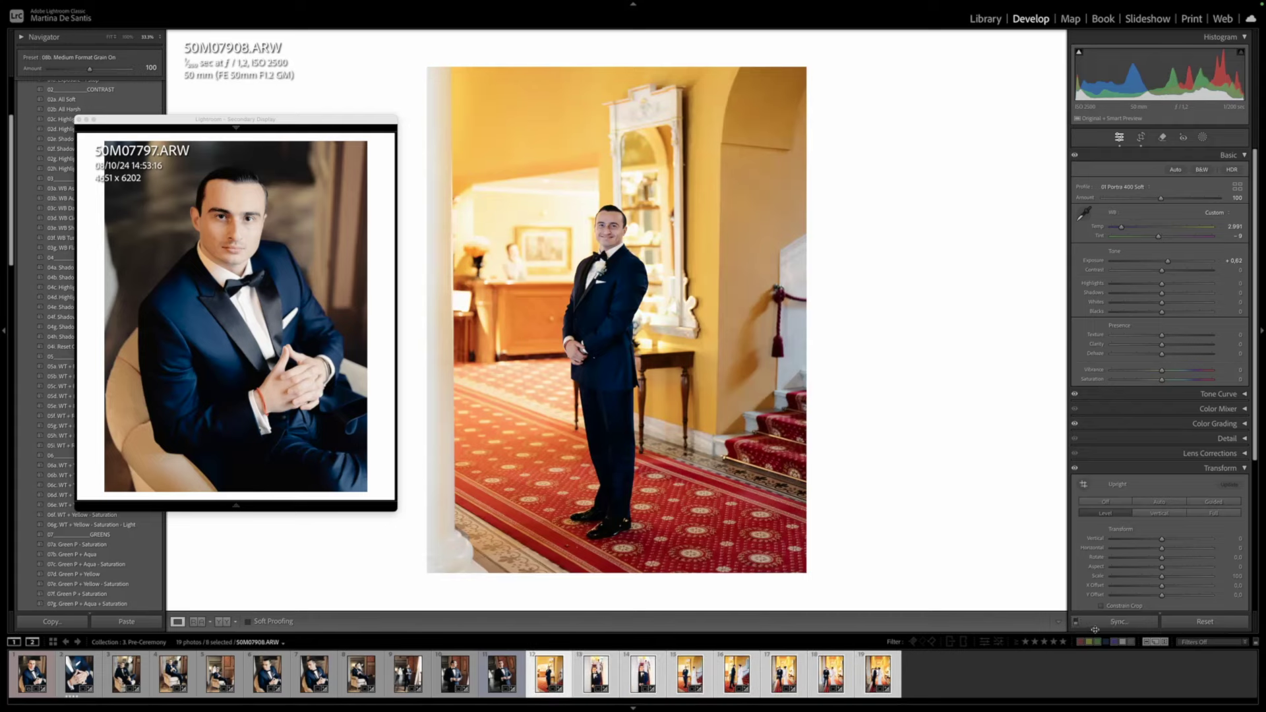
pyautogui.hotkey('ctrl', 'shift', 's')
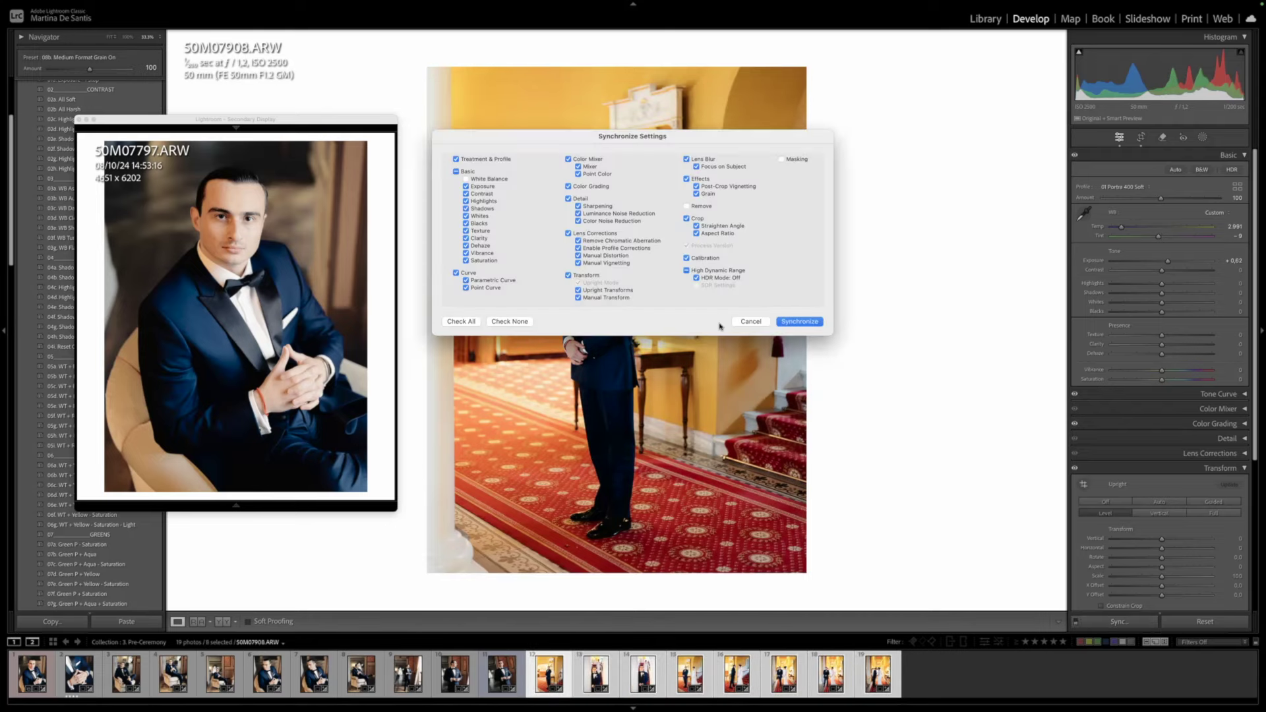
pyautogui.click(751, 321)
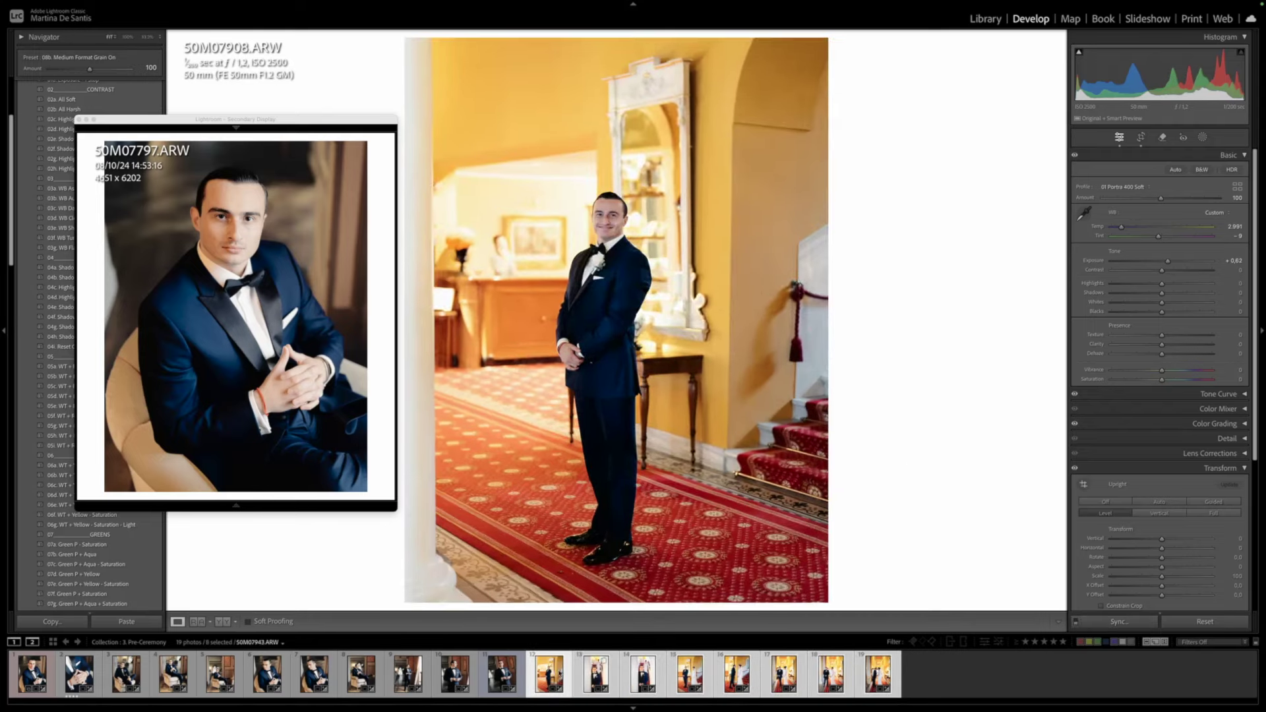
# Select 50M07908 alone and apply the 10c. Portra 400 Enhancer - Subject preset
pyautogui.click(502, 674)
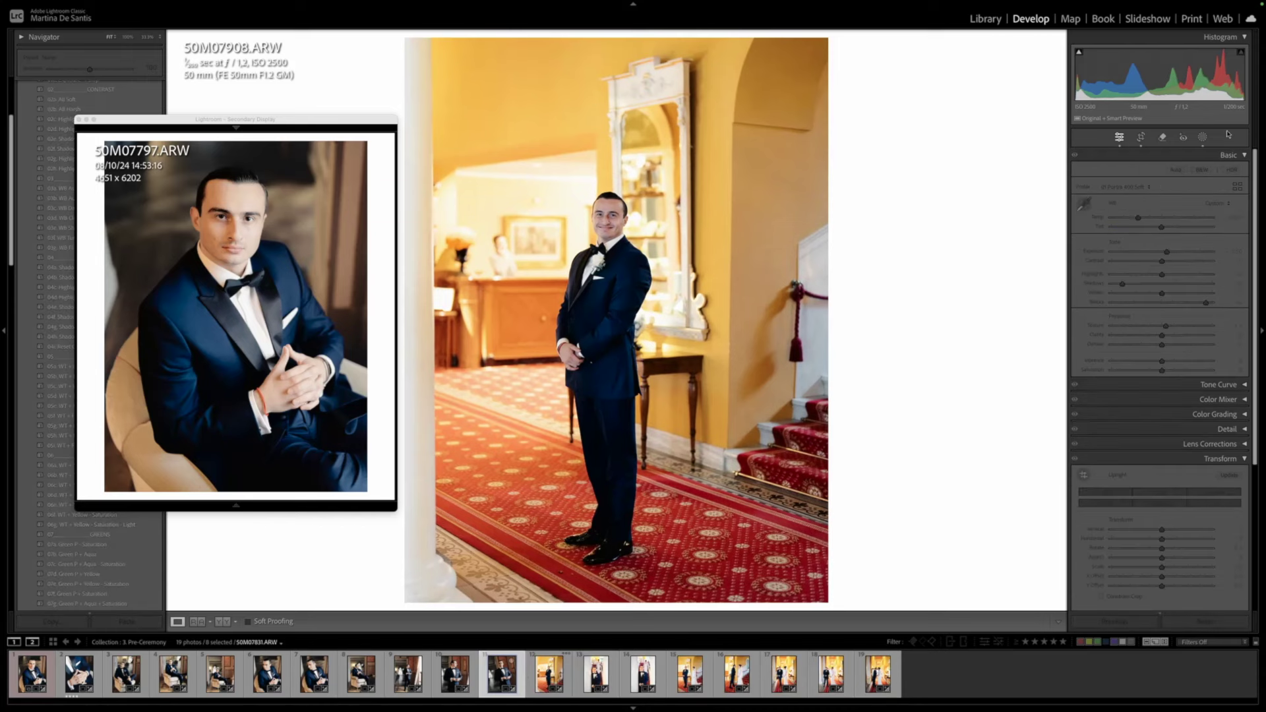
pyautogui.press('Right')
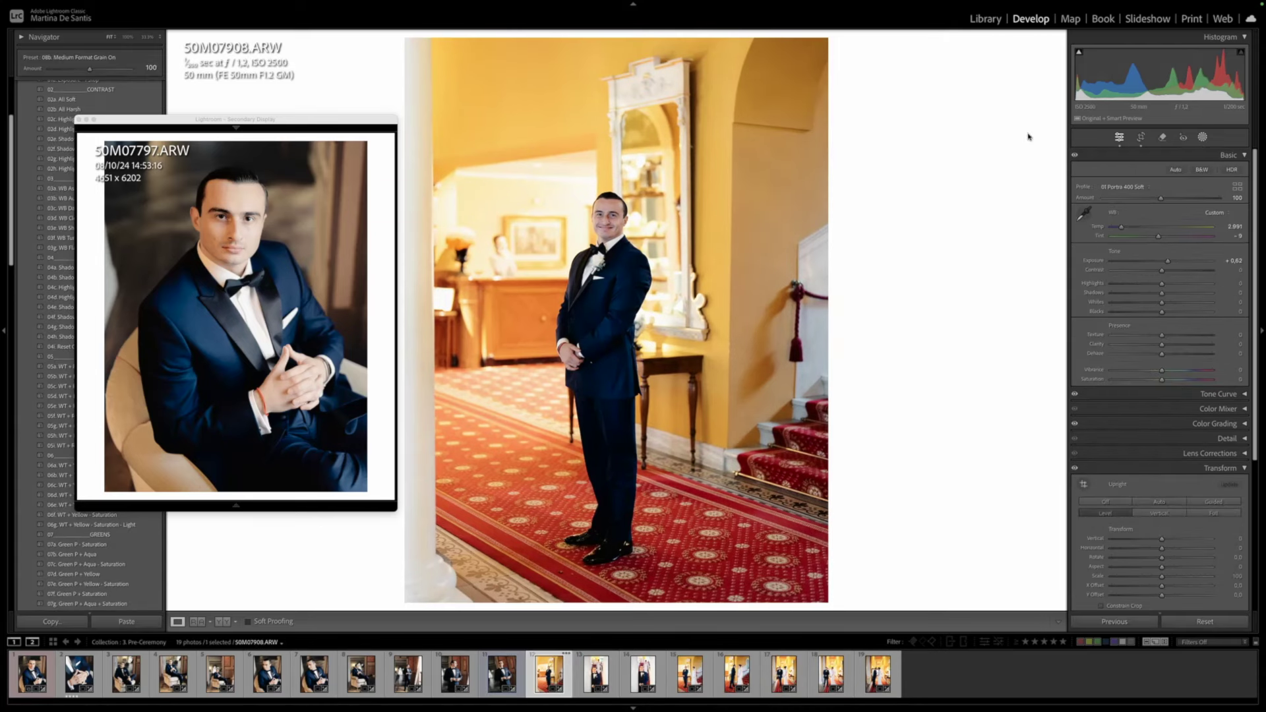
pyautogui.hotkey('shift', 'w')
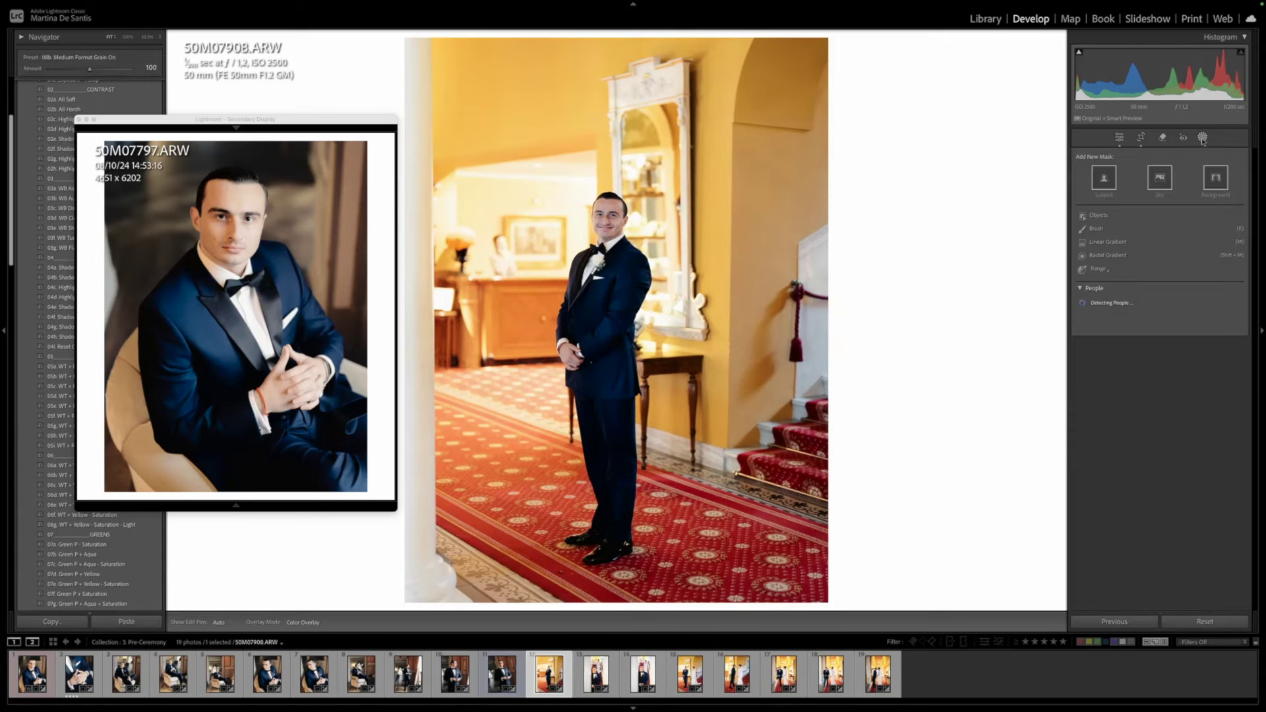
pyautogui.hotkey('shift', 'w')
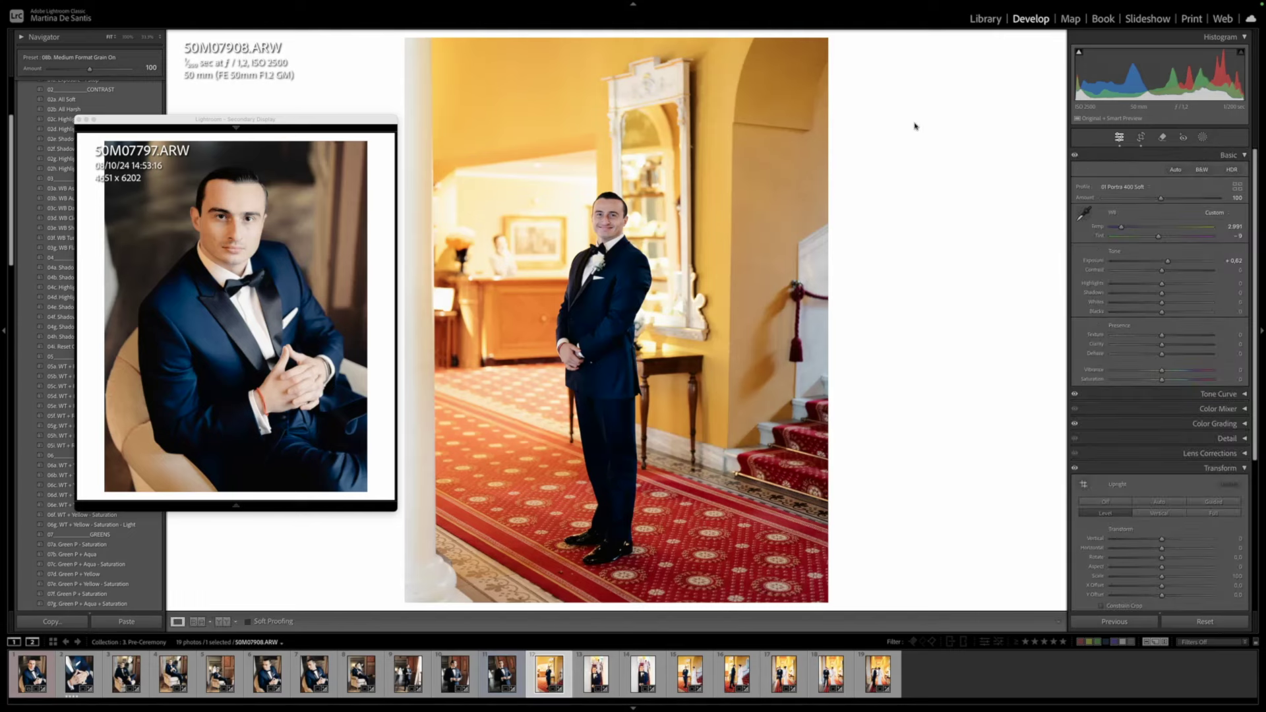
pyautogui.scroll(-5, 114, 554)
pyautogui.click(114, 548)
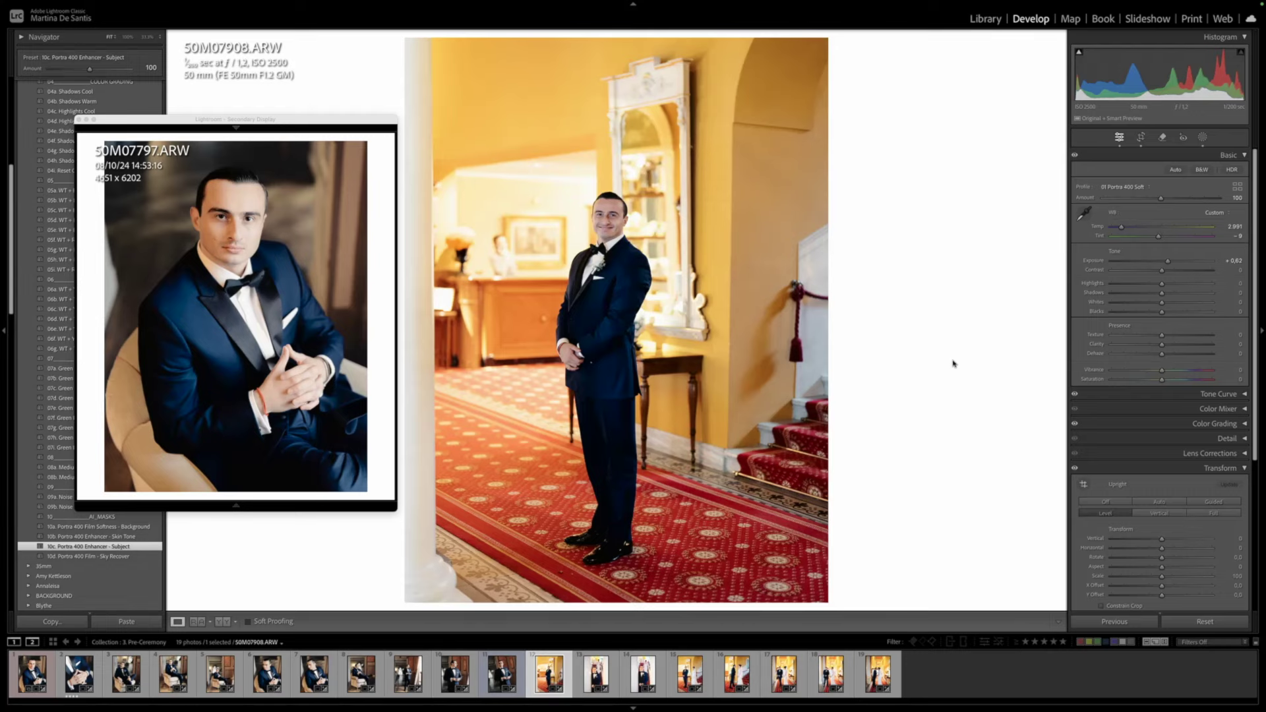
# Sync 50M07908's settings, including White Balance, onto the eight hallway photos, then reselect 50M07908
pyautogui.click(657, 335)
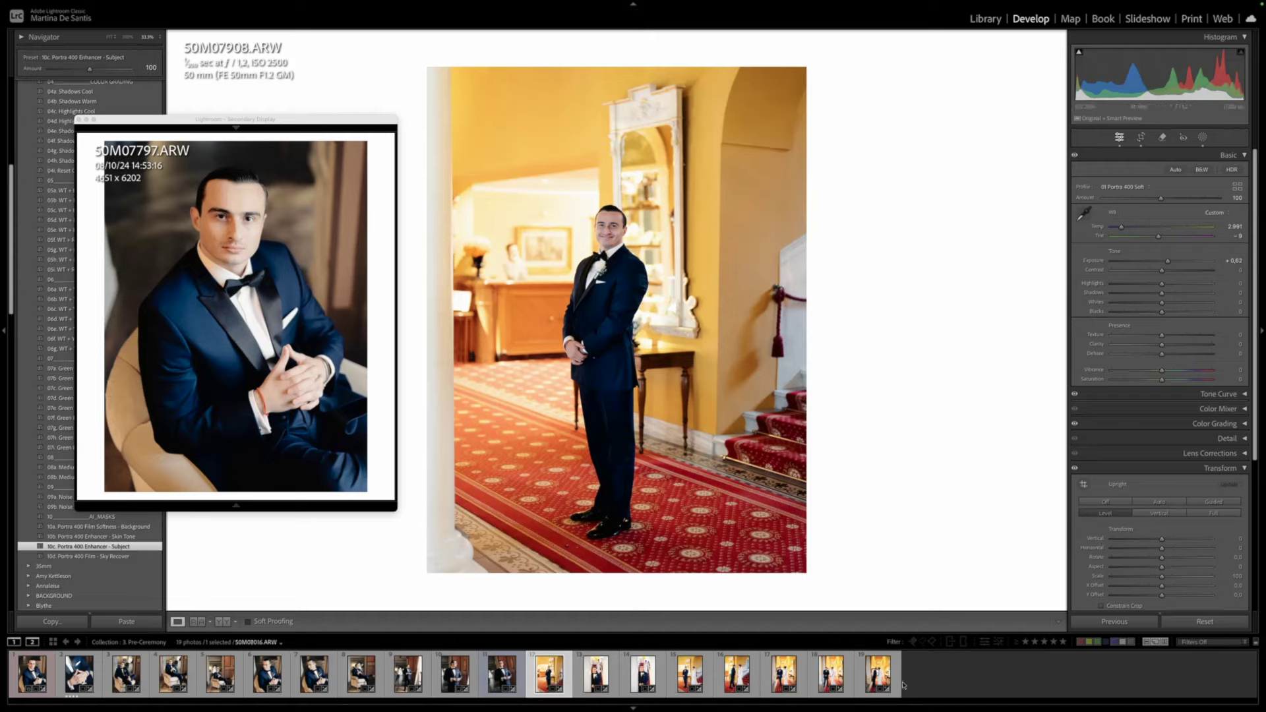
pyautogui.keyDown('shift'); pyautogui.click(877, 674); pyautogui.keyUp('shift')
pyautogui.press('super+shift+s')
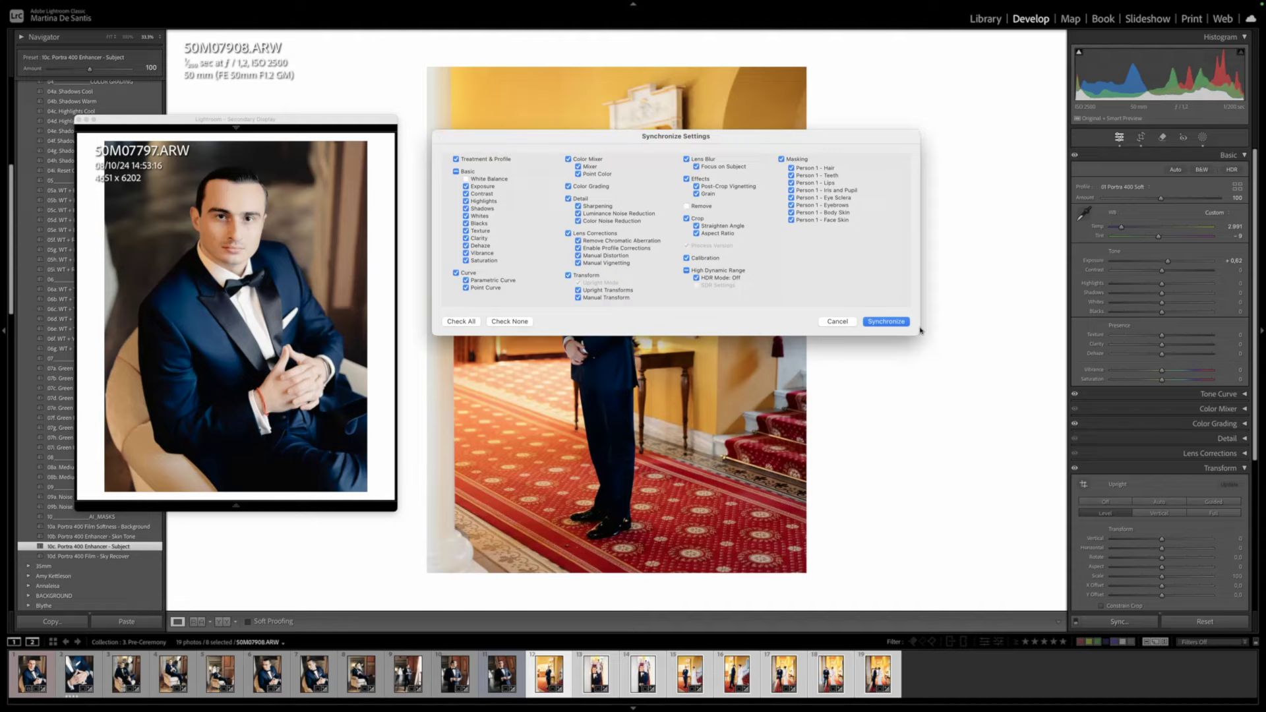
pyautogui.click(477, 178)
pyautogui.click(890, 325)
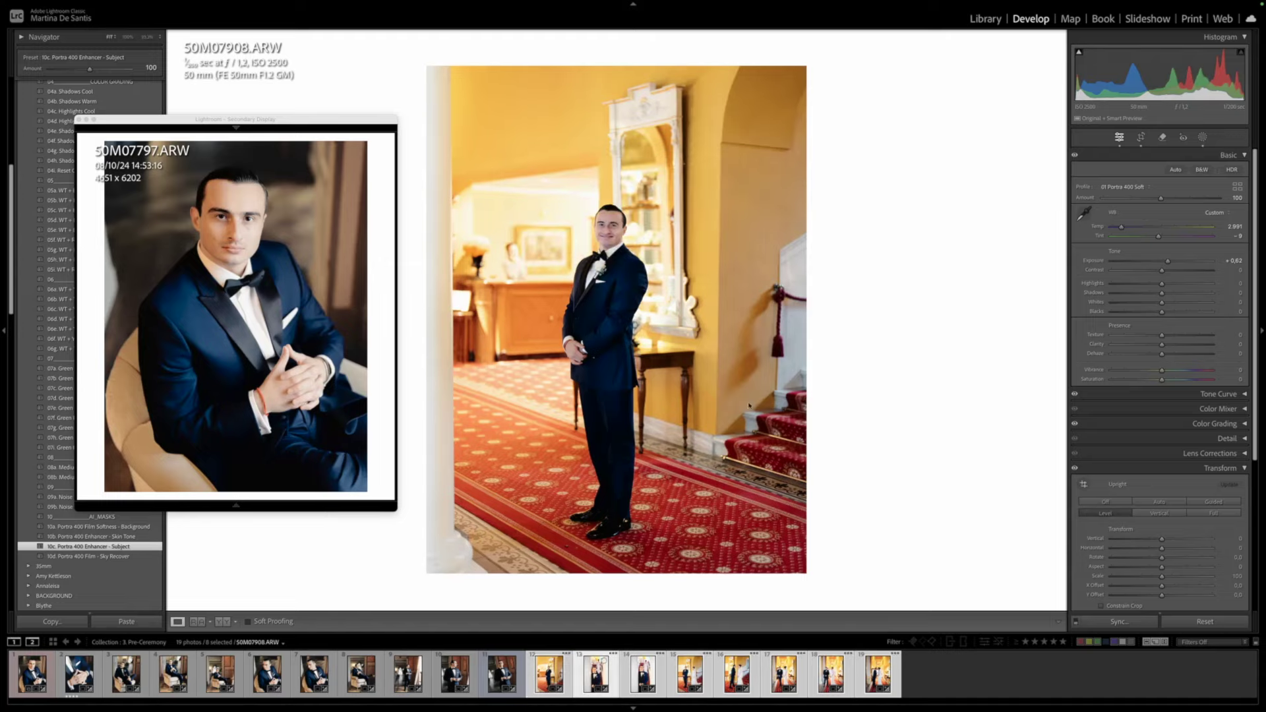
pyautogui.click(491, 672)
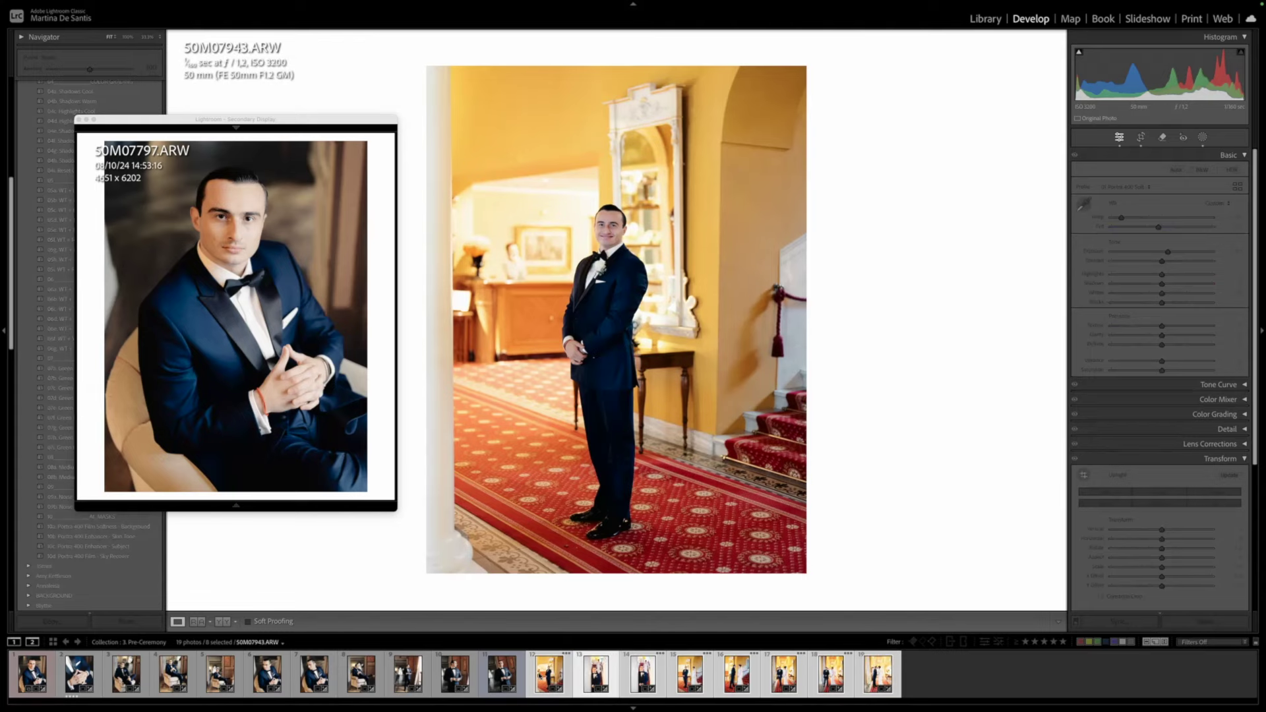
pyautogui.click(548, 672)
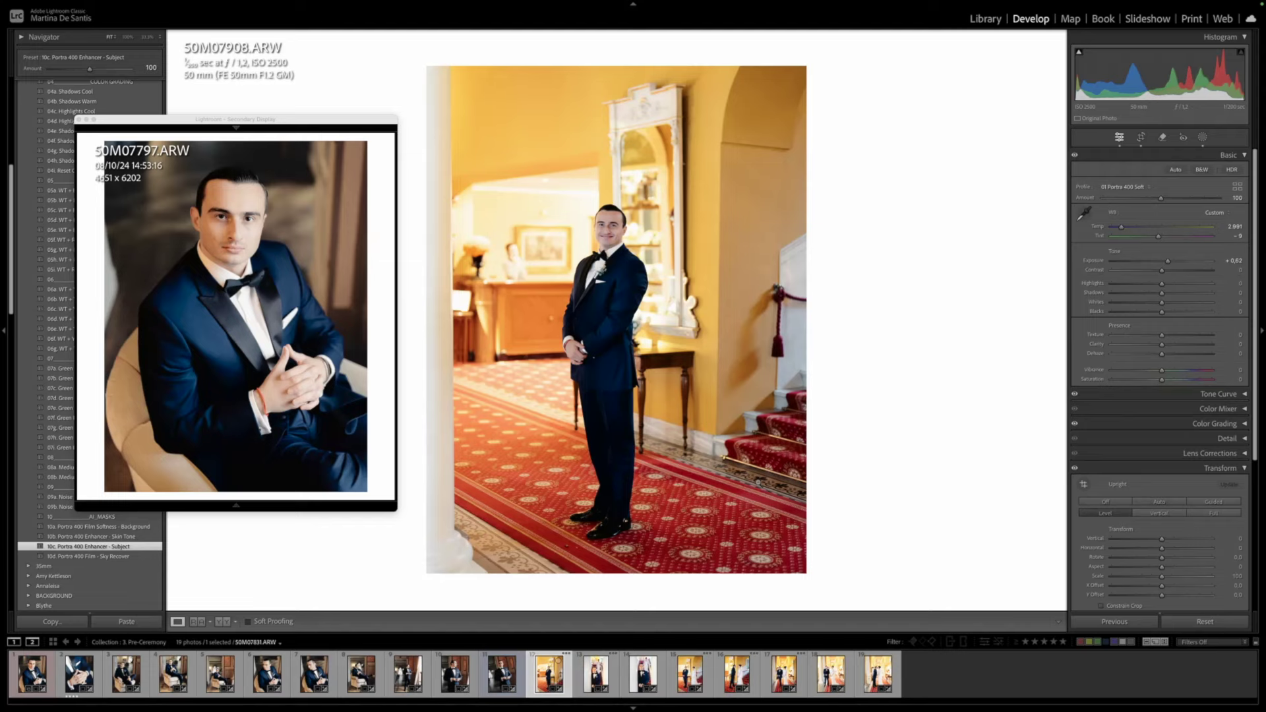
# Lock 50M07908 as the second window's reference and advance to the next photo
pyautogui.press('super+shift+Return')
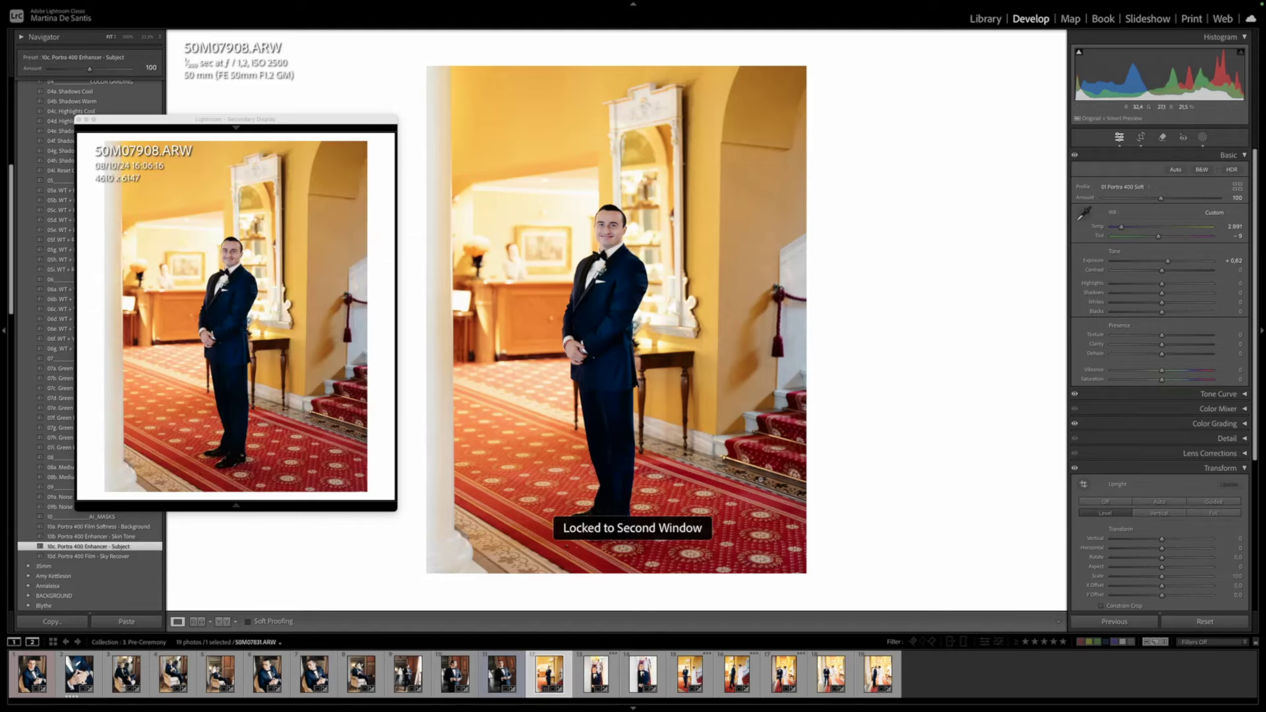
pyautogui.press('Right')
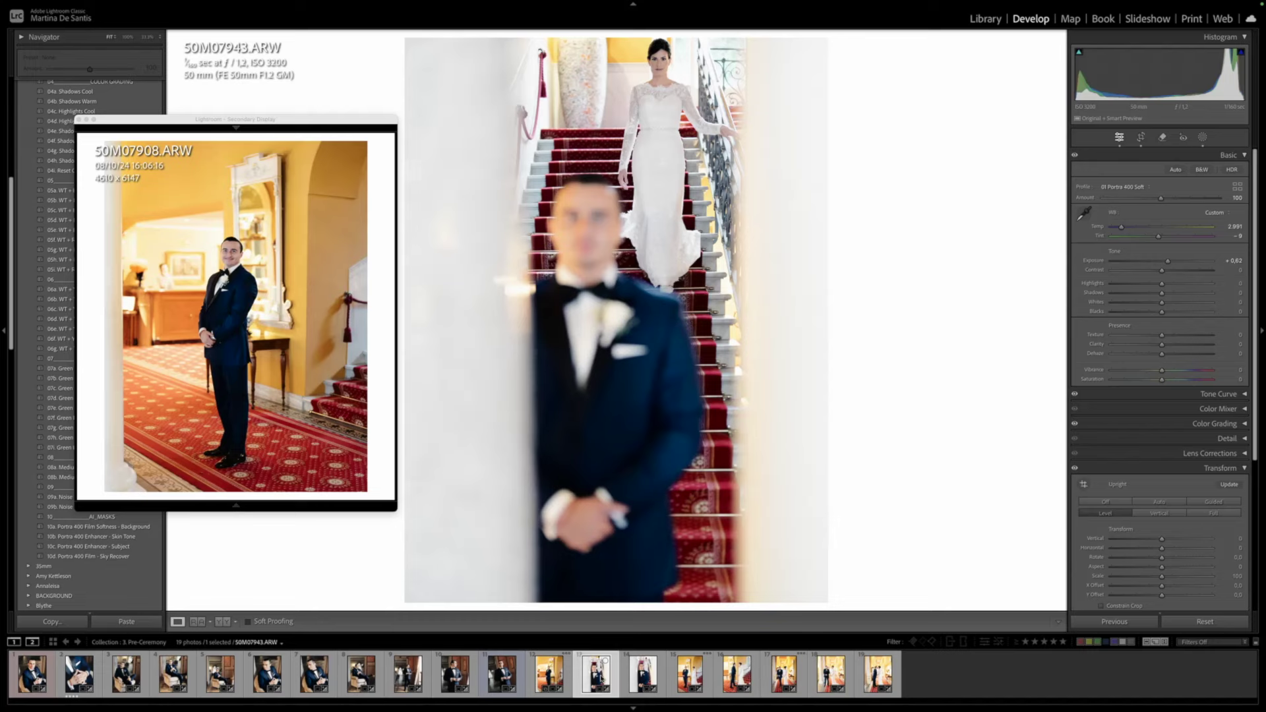
# Label both staircase groom photos Blue and advance to 50M07954
pyautogui.press('9')
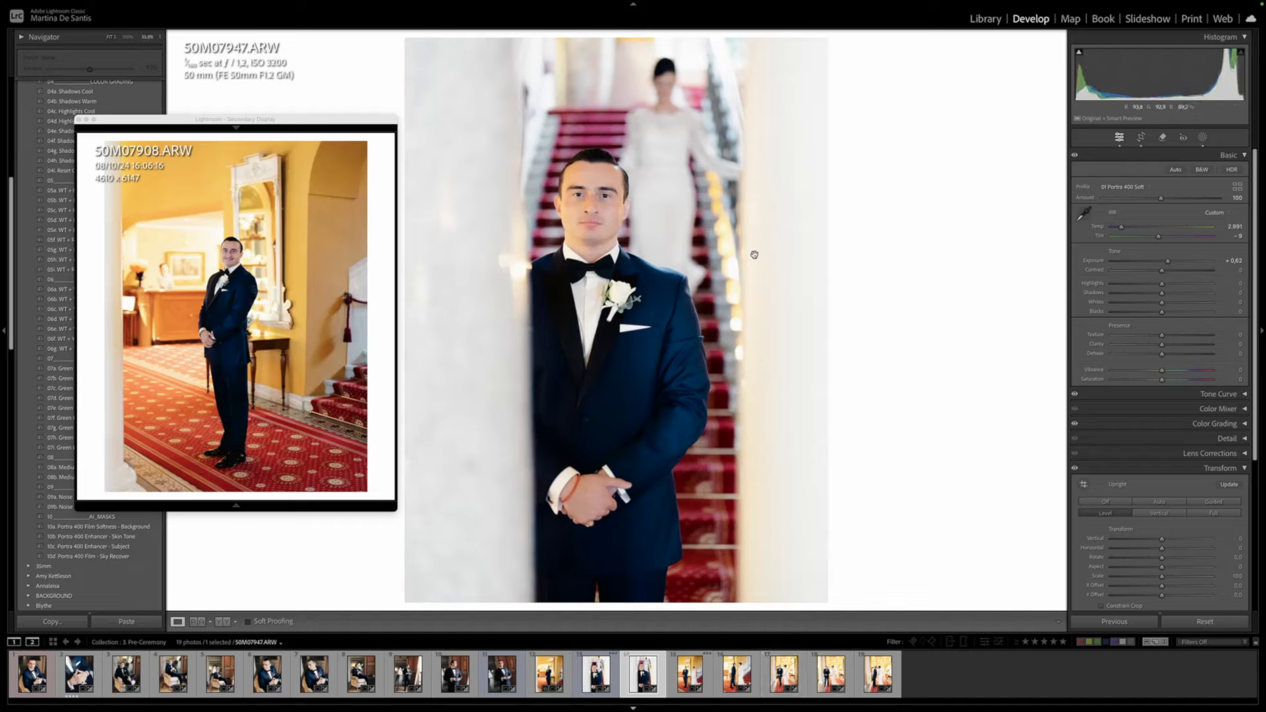
pyautogui.press('9')
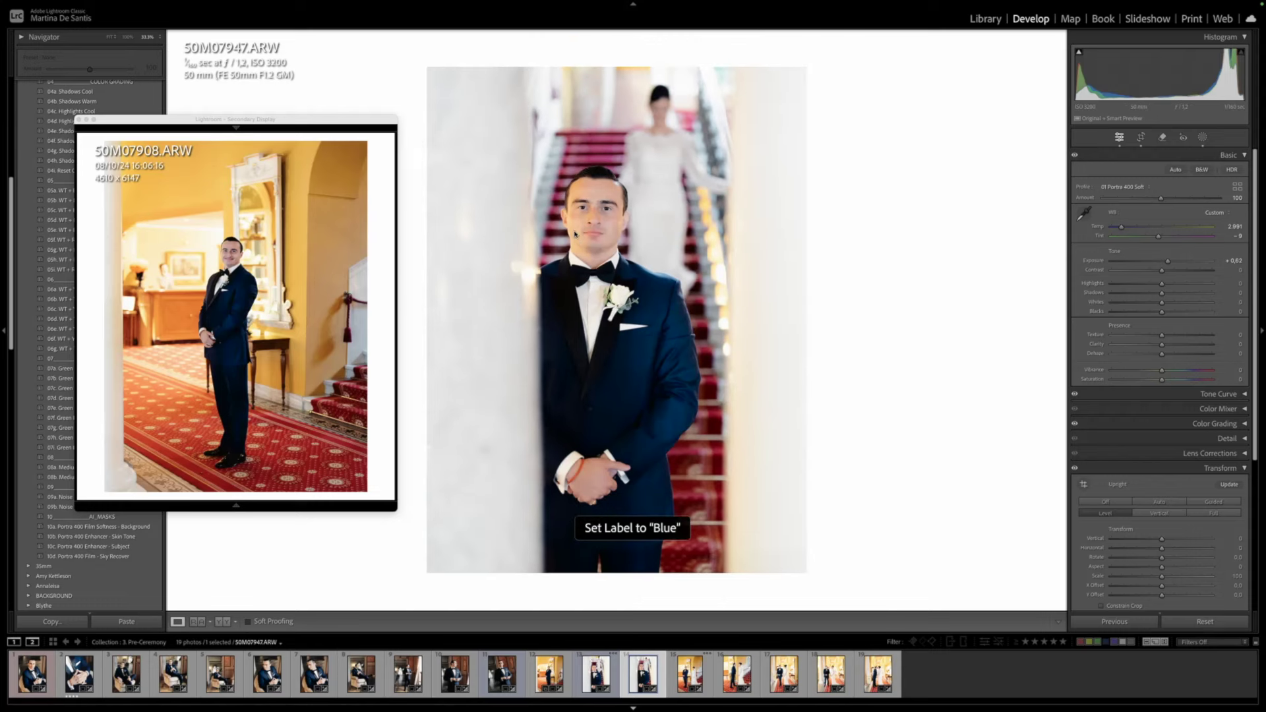
pyautogui.press('Right')
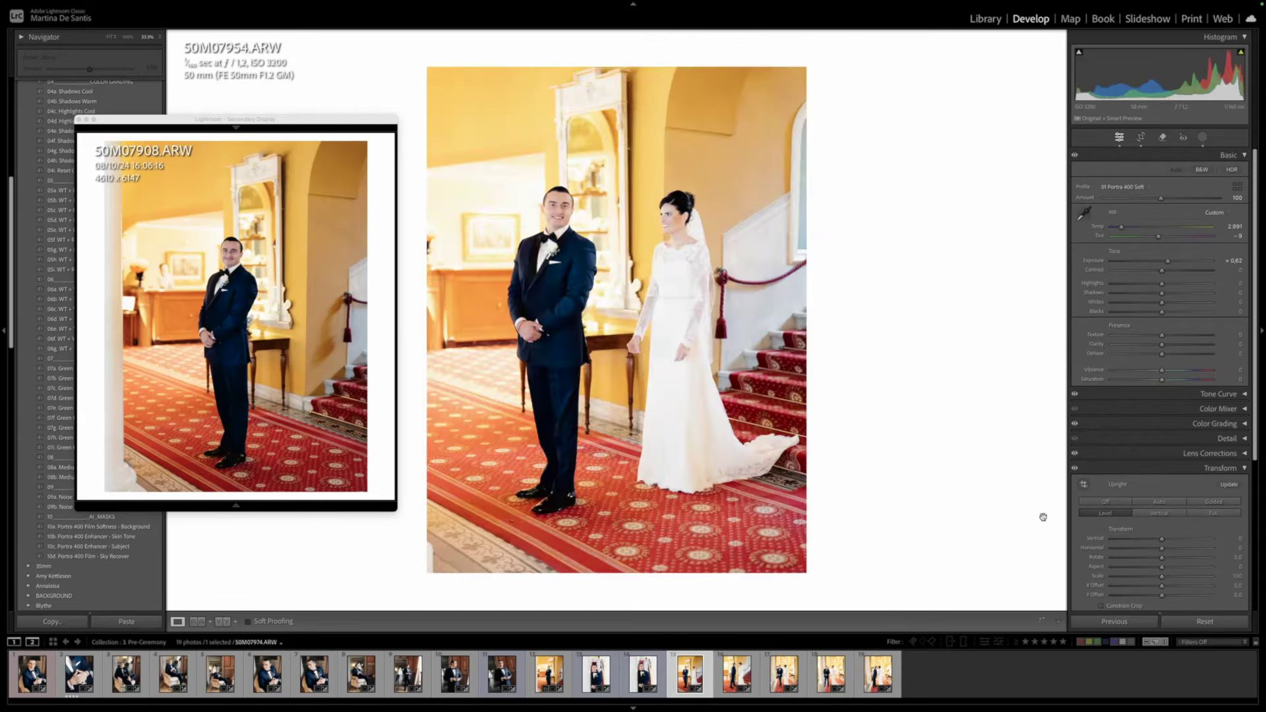
# Straighten 50M07954 slightly, lower its exposure to about +0.22, and compare with the before view
pyautogui.press('r')
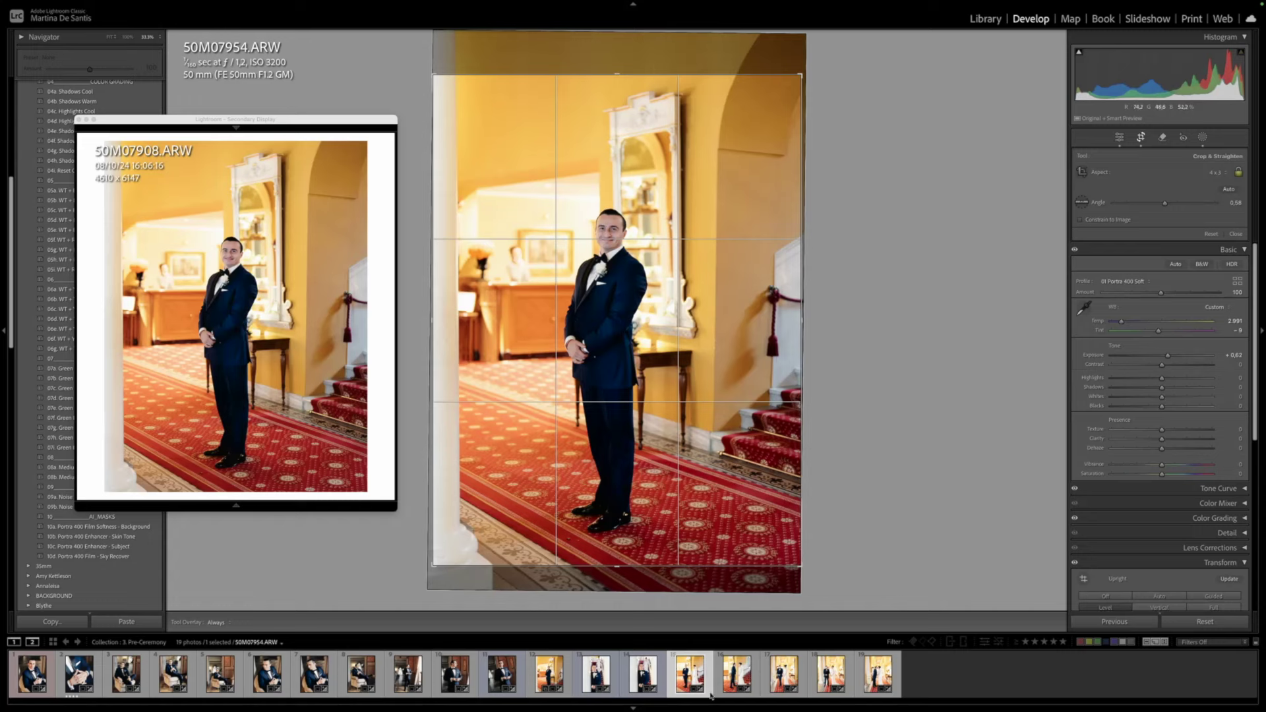
pyautogui.click(784, 673)
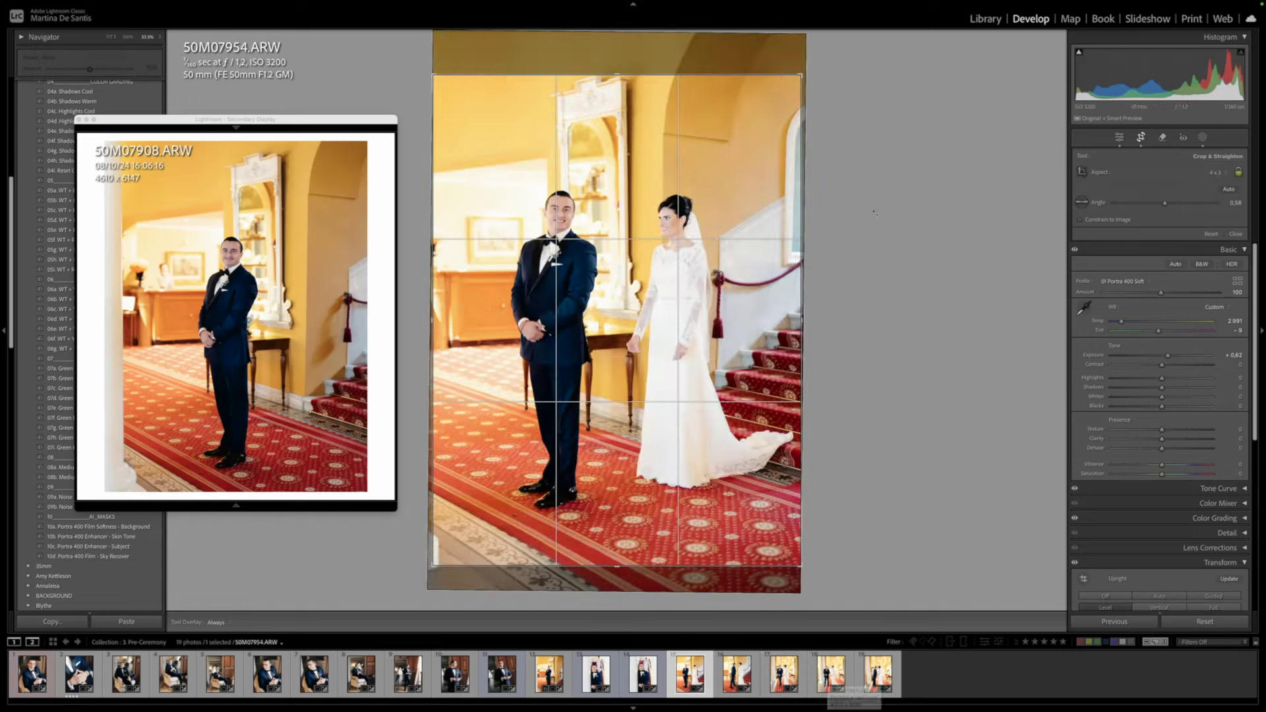
pyautogui.moveTo(874, 212); pyautogui.dragTo(872, 220)
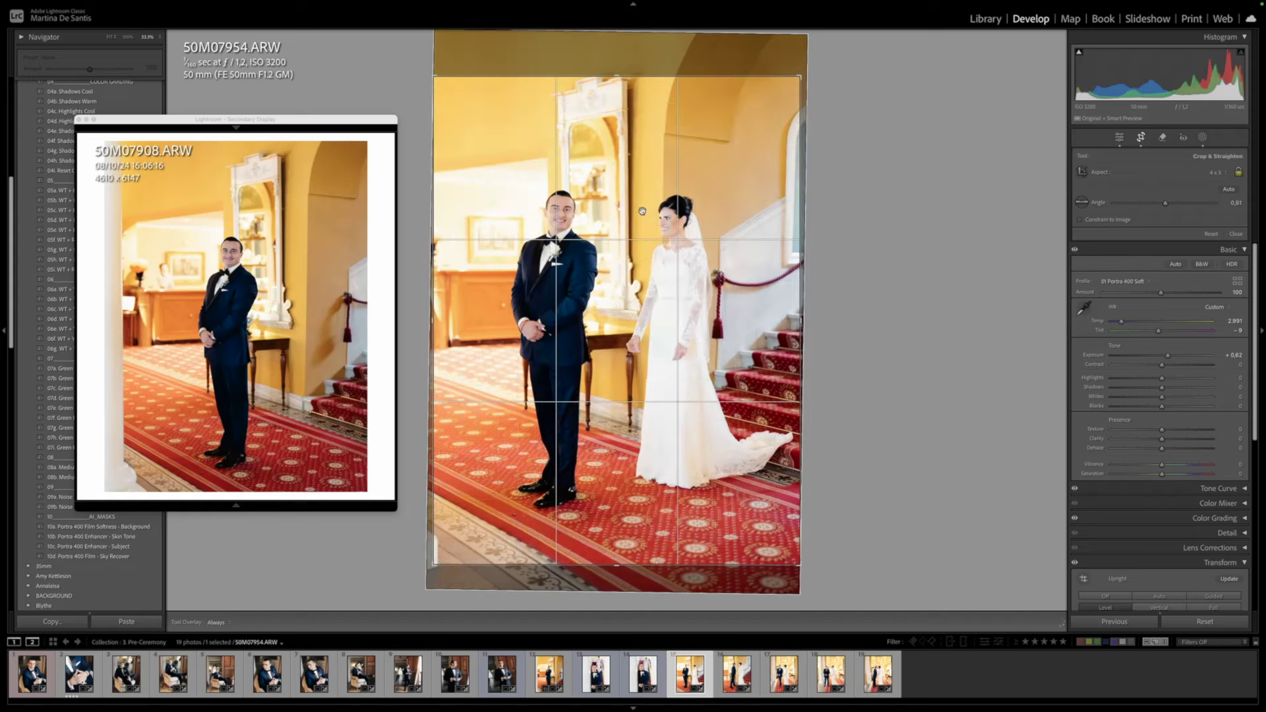
pyautogui.press('Return')
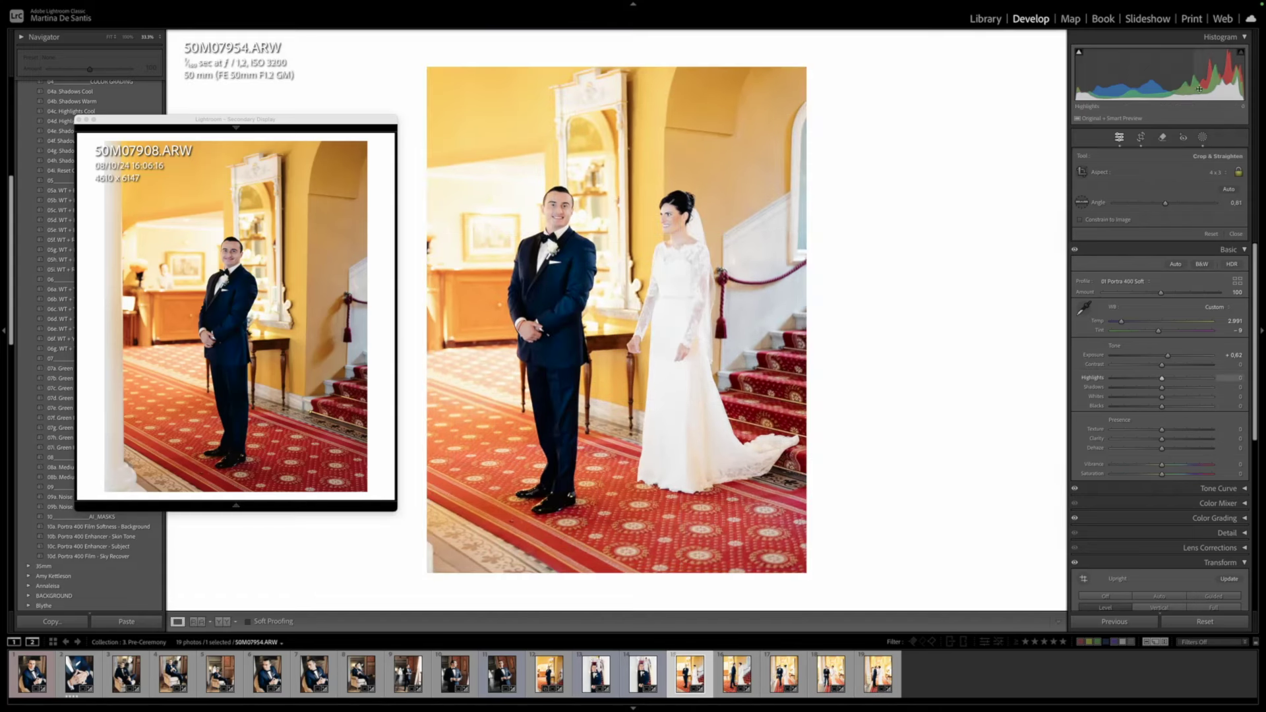
pyautogui.moveTo(1170, 75); pyautogui.dragTo(1151, 76)
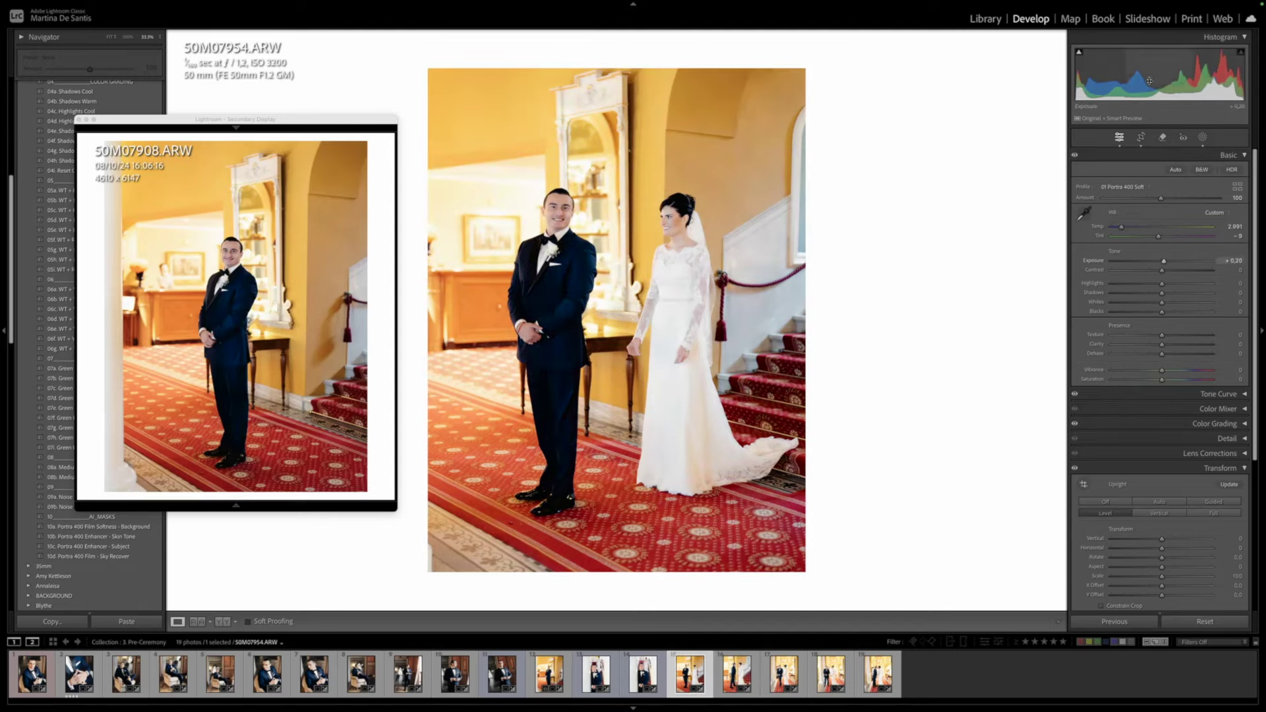
pyautogui.press('\\')
pyautogui.press('\\')
# Sync 50M07954's edits onto the four following photos, then switch to Library and close the reference window
pyautogui.keyDown('shift'); pyautogui.click(877, 672); pyautogui.keyUp('shift')
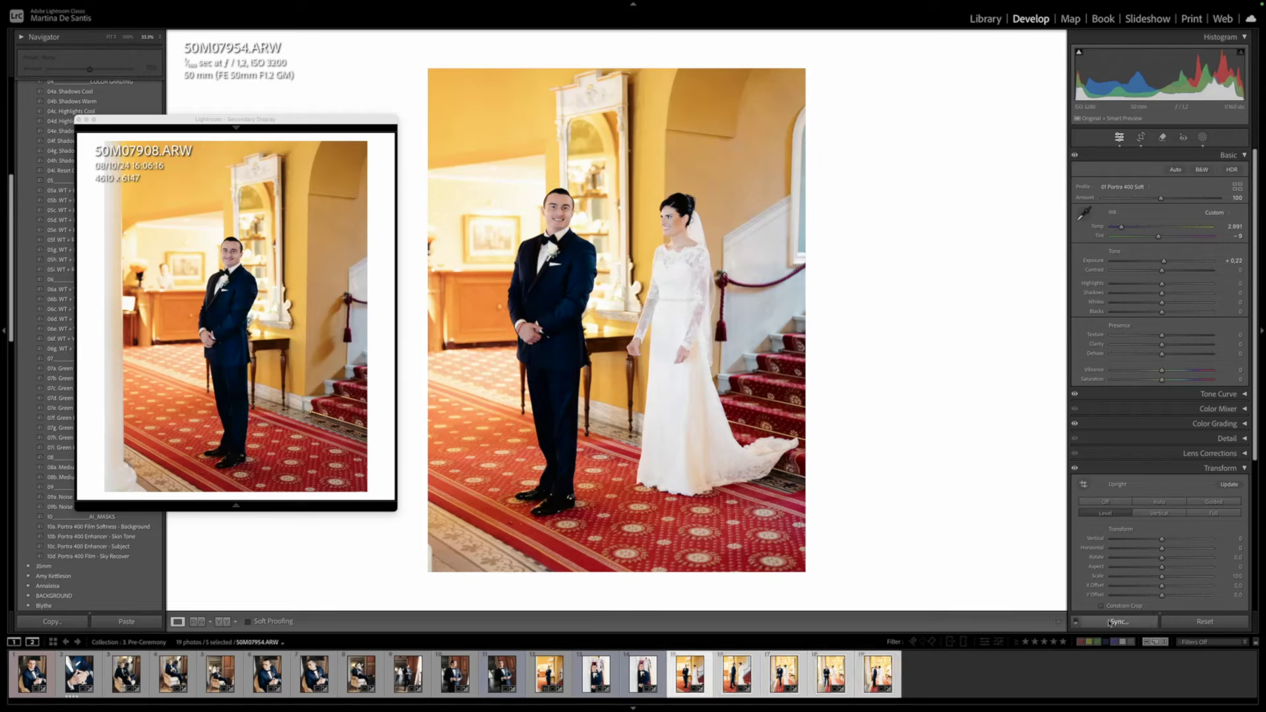
pyautogui.click(1111, 623)
pyautogui.click(885, 322)
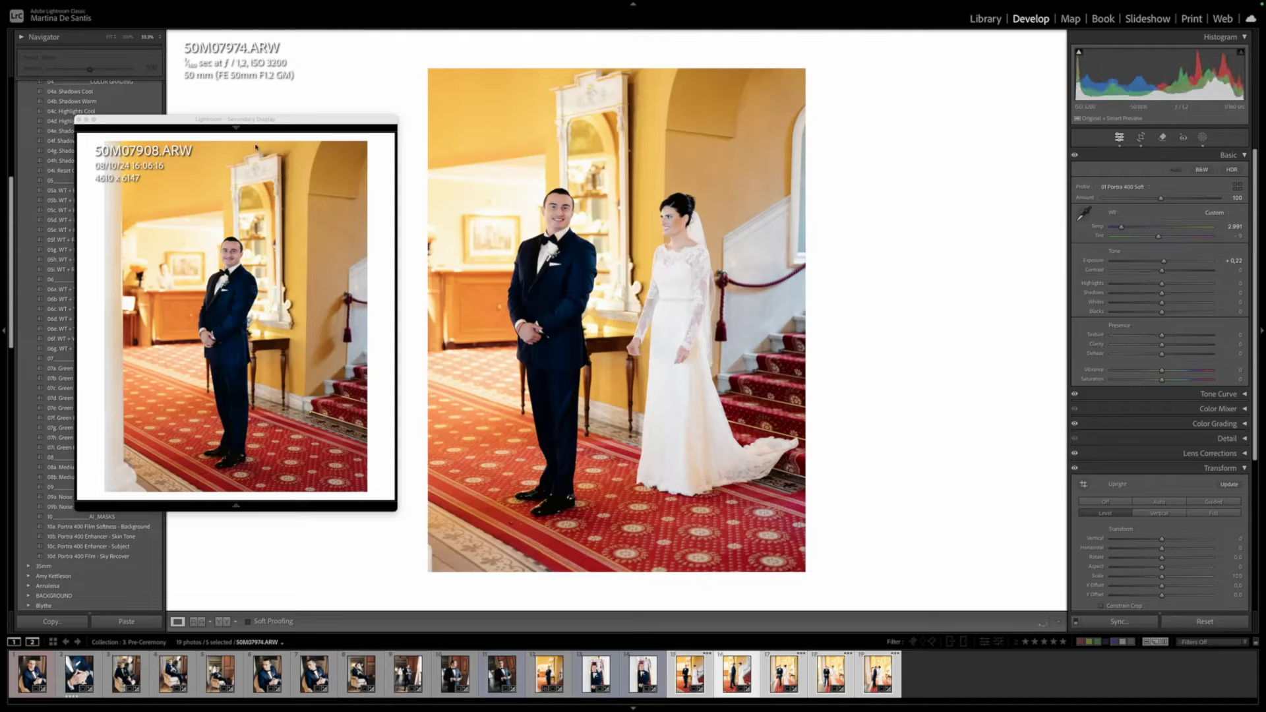
pyautogui.press('g')
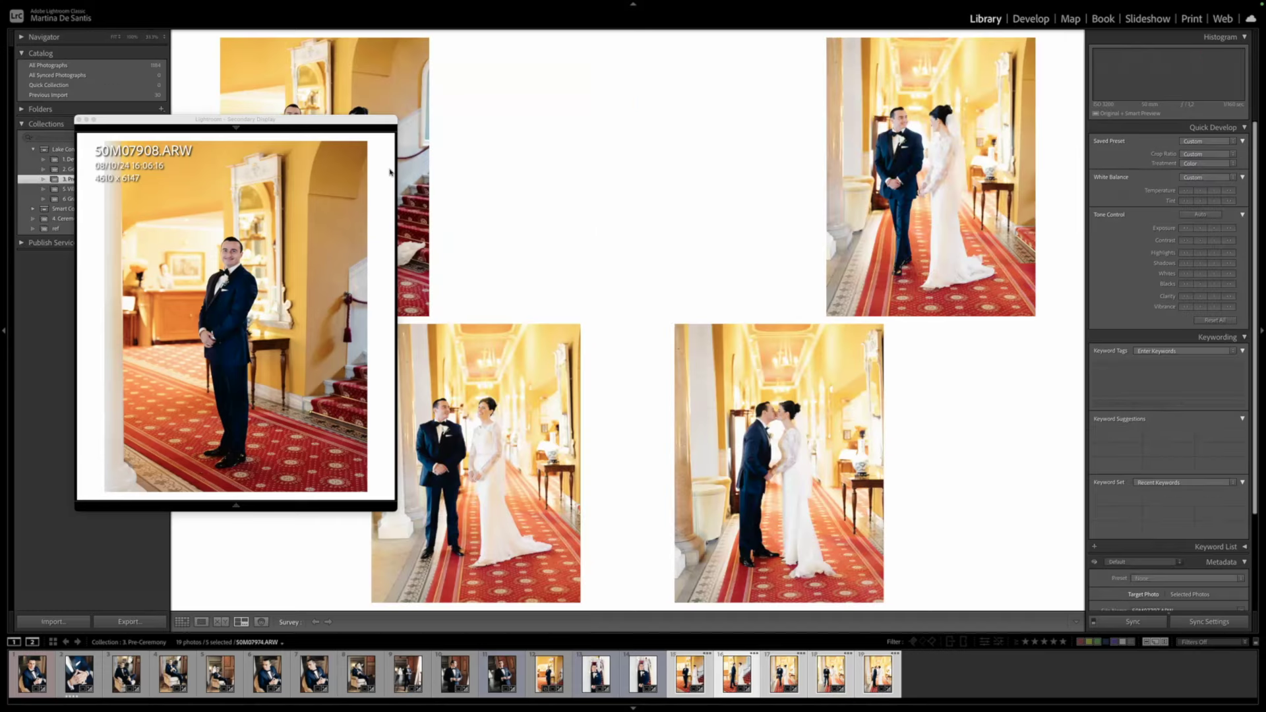
pyautogui.click(724, 478)
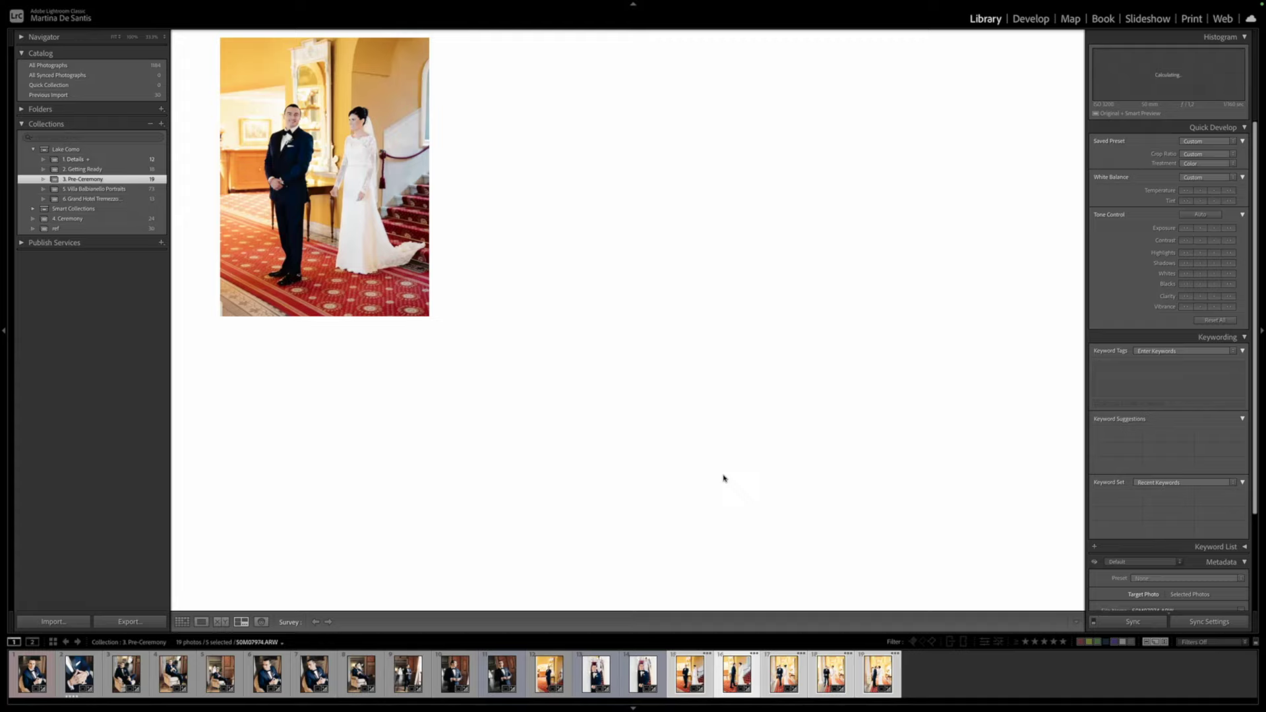
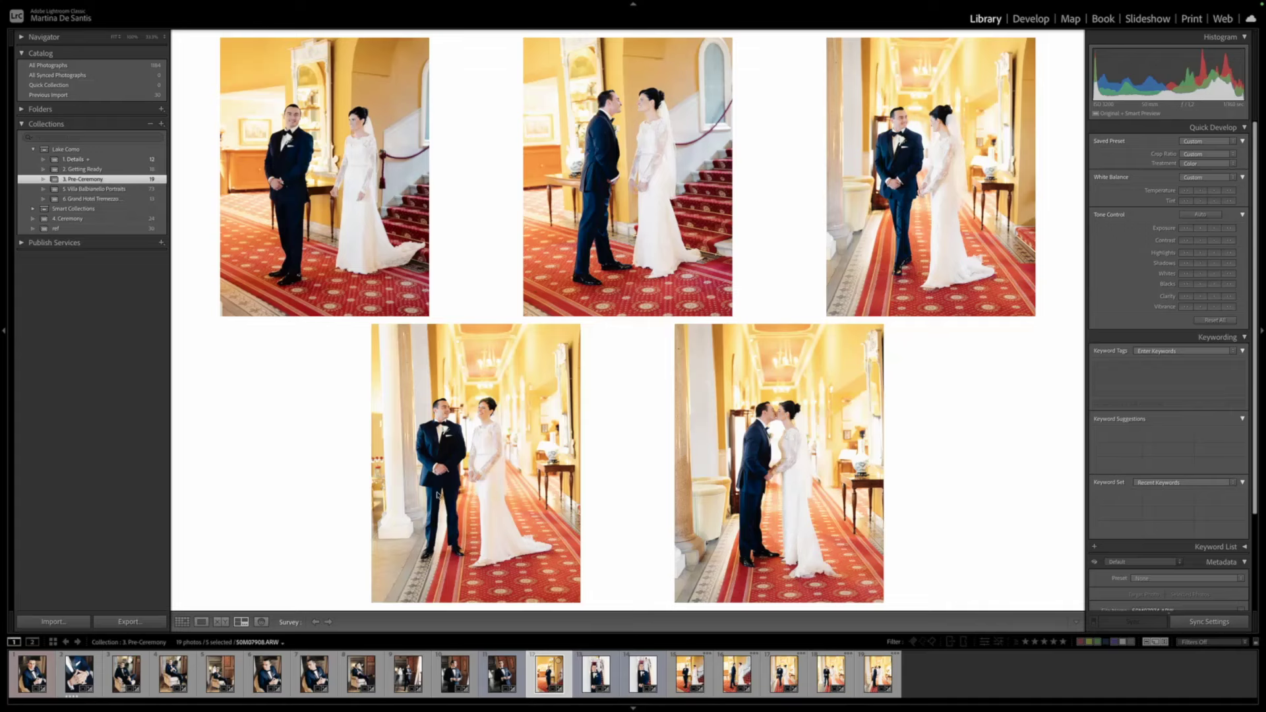
# In Loupe view, give the couple's hallway shot 50M07988 a blue colour label
pyautogui.press('e')
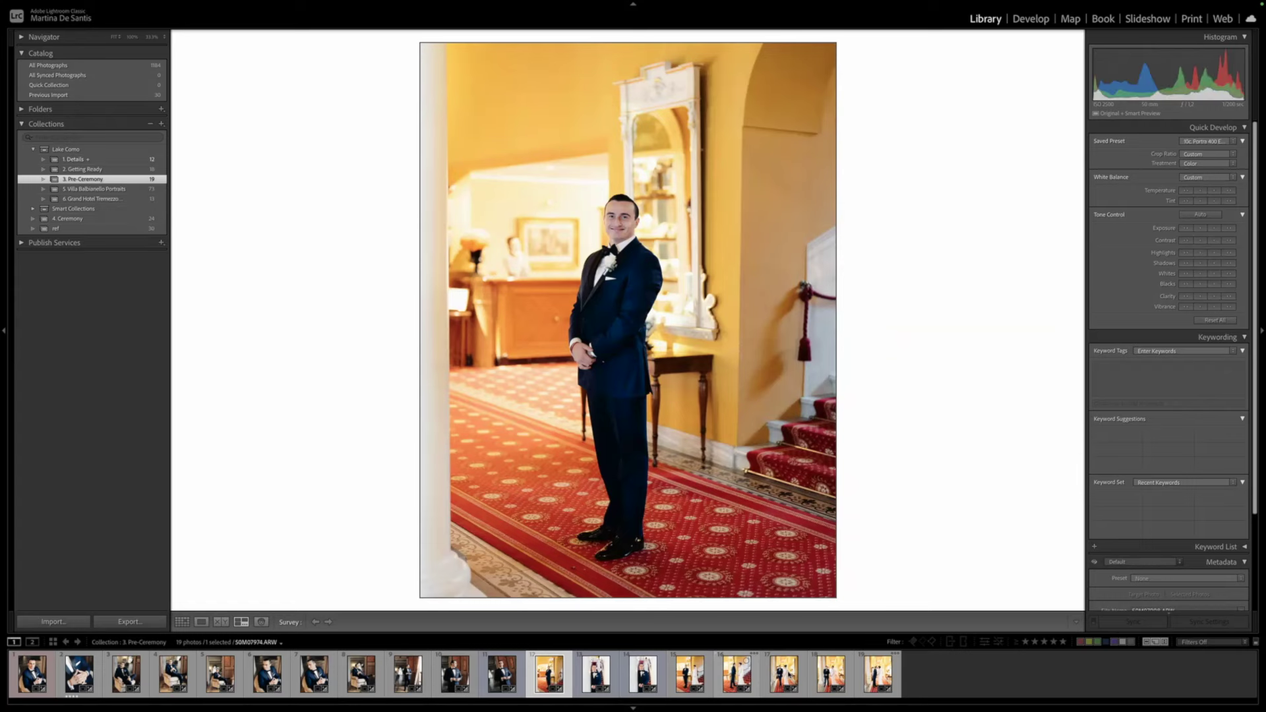
pyautogui.click(784, 673)
pyautogui.click(830, 673)
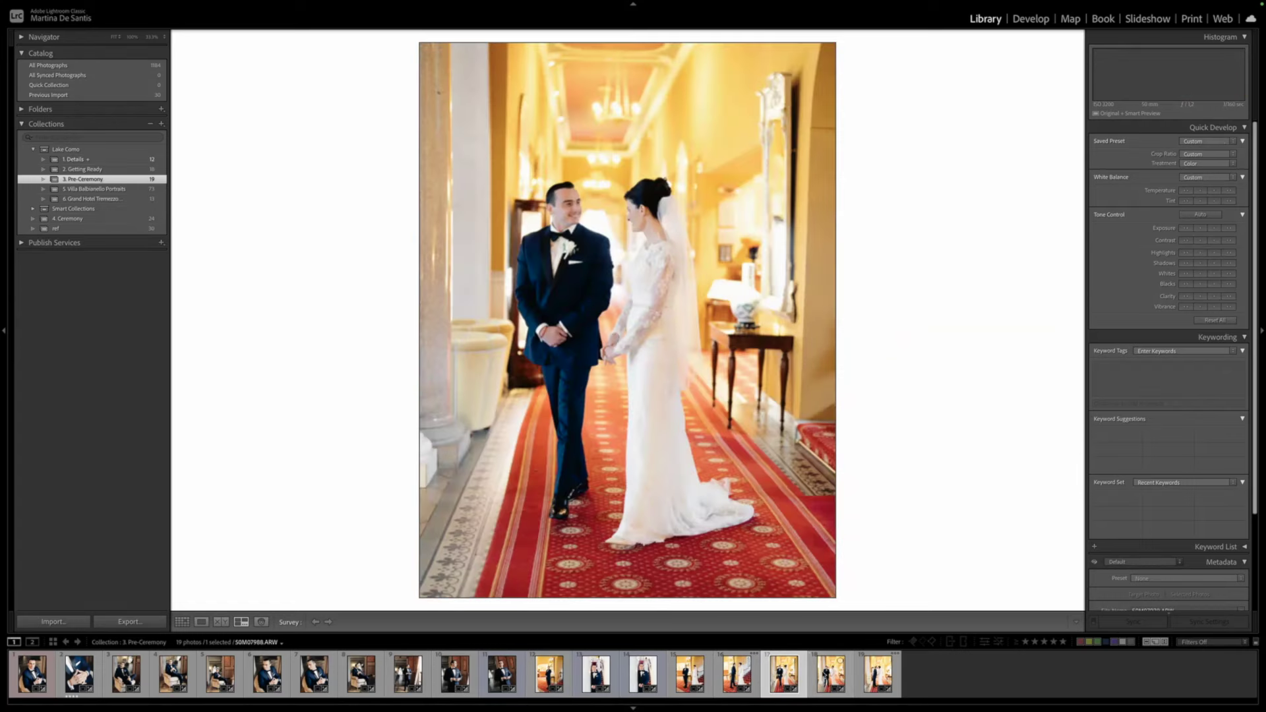
pyautogui.press('9')
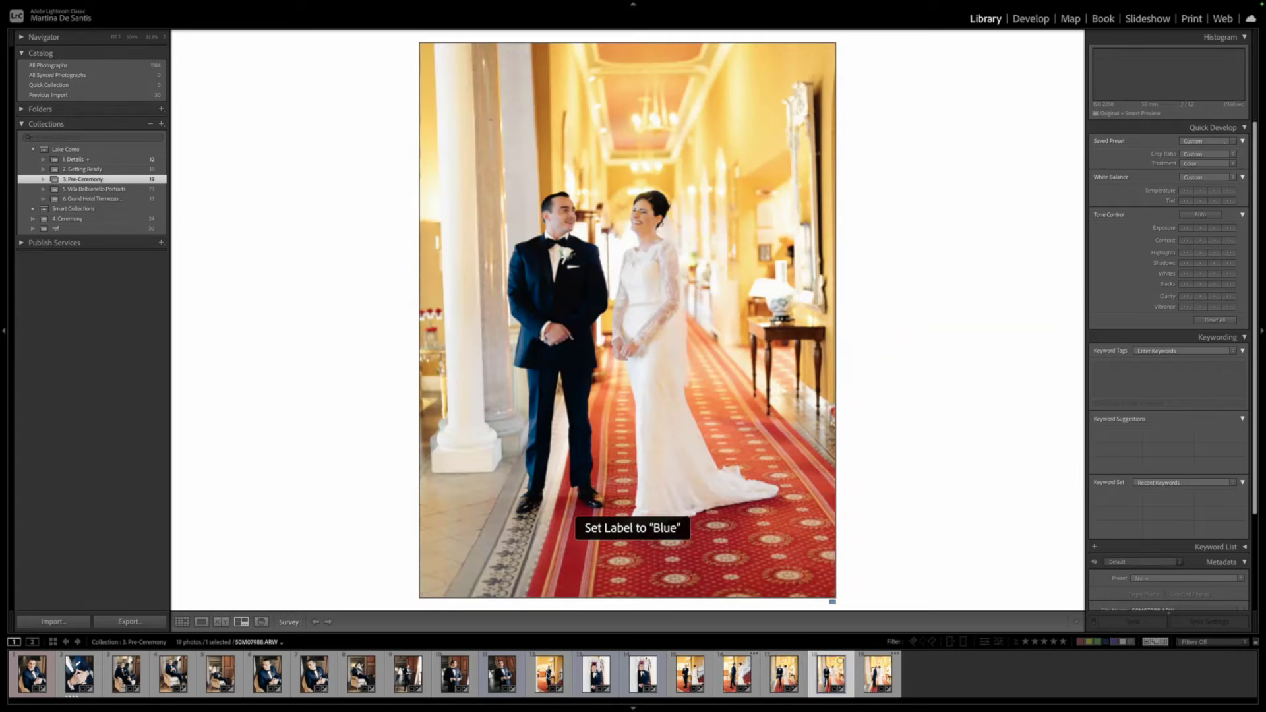
# Show photo 50M07908 on the secondary display
pyautogui.click(549, 672)
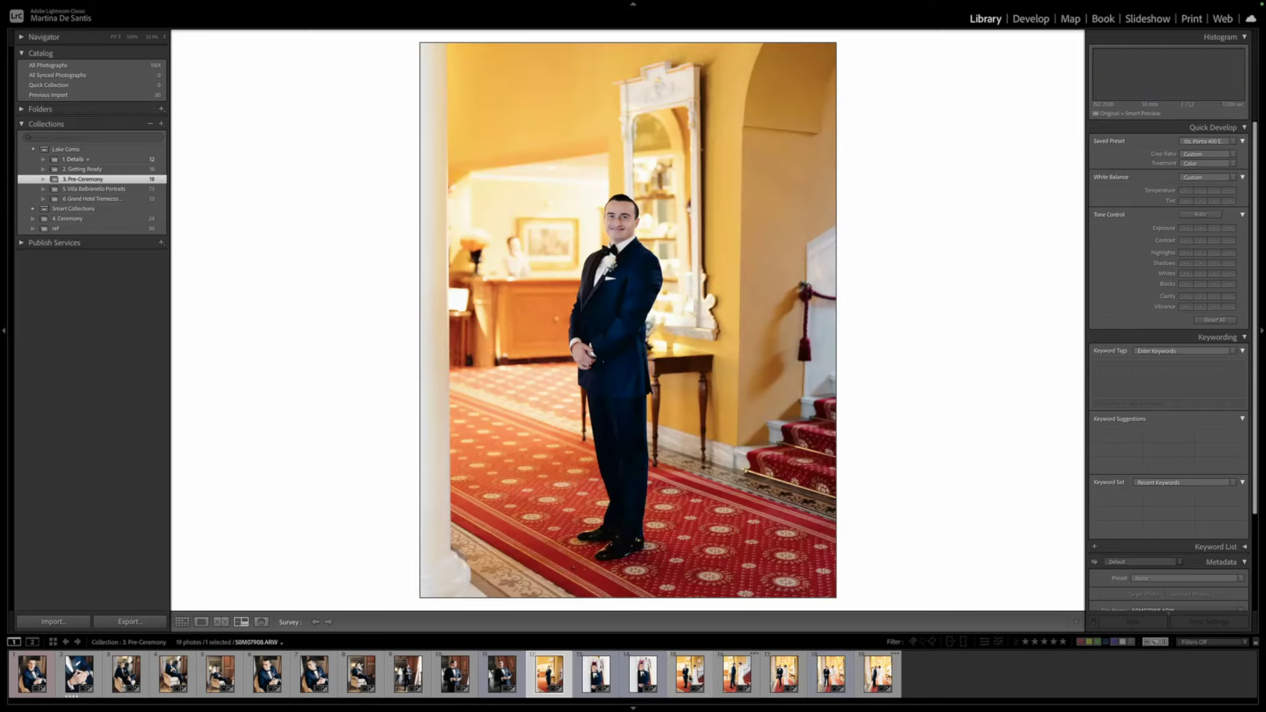
pyautogui.click(690, 673)
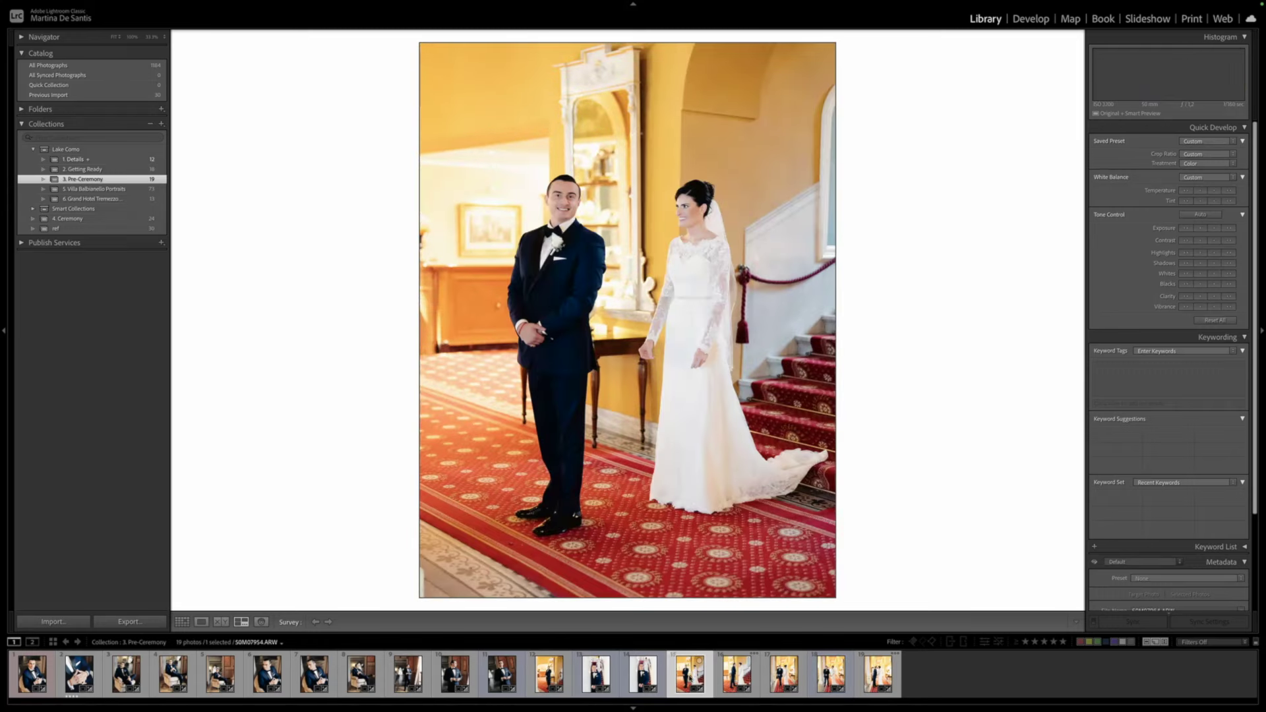
pyautogui.press('Right')
pyautogui.press('super+F11')
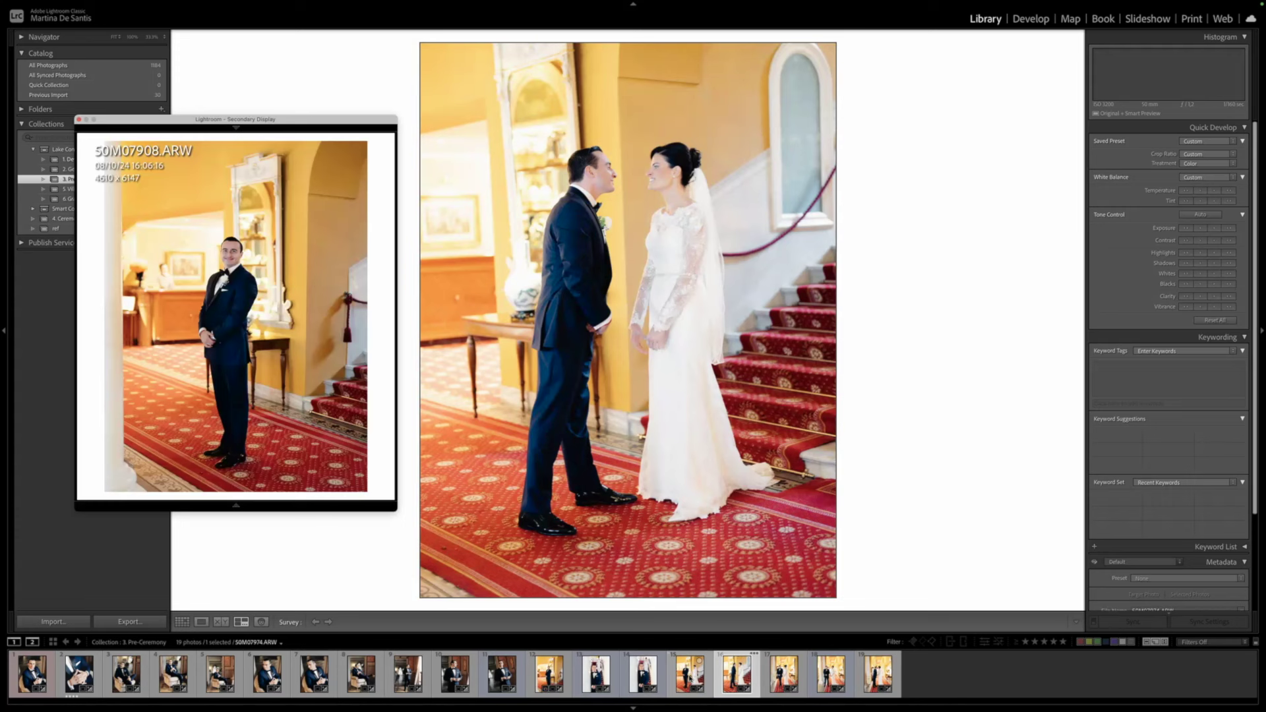
# Select 50M07954 in the thumbnail grid and open it in Develop
pyautogui.press('g')
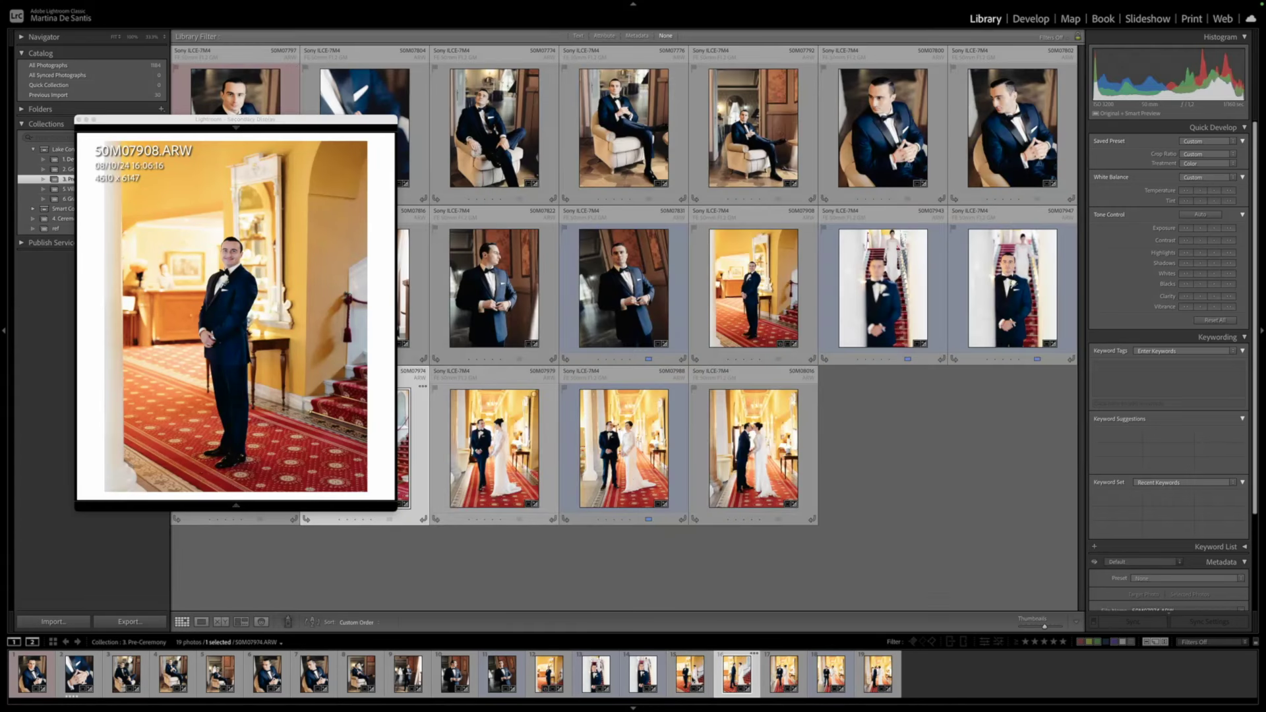
pyautogui.click(690, 674)
pyautogui.press('d')
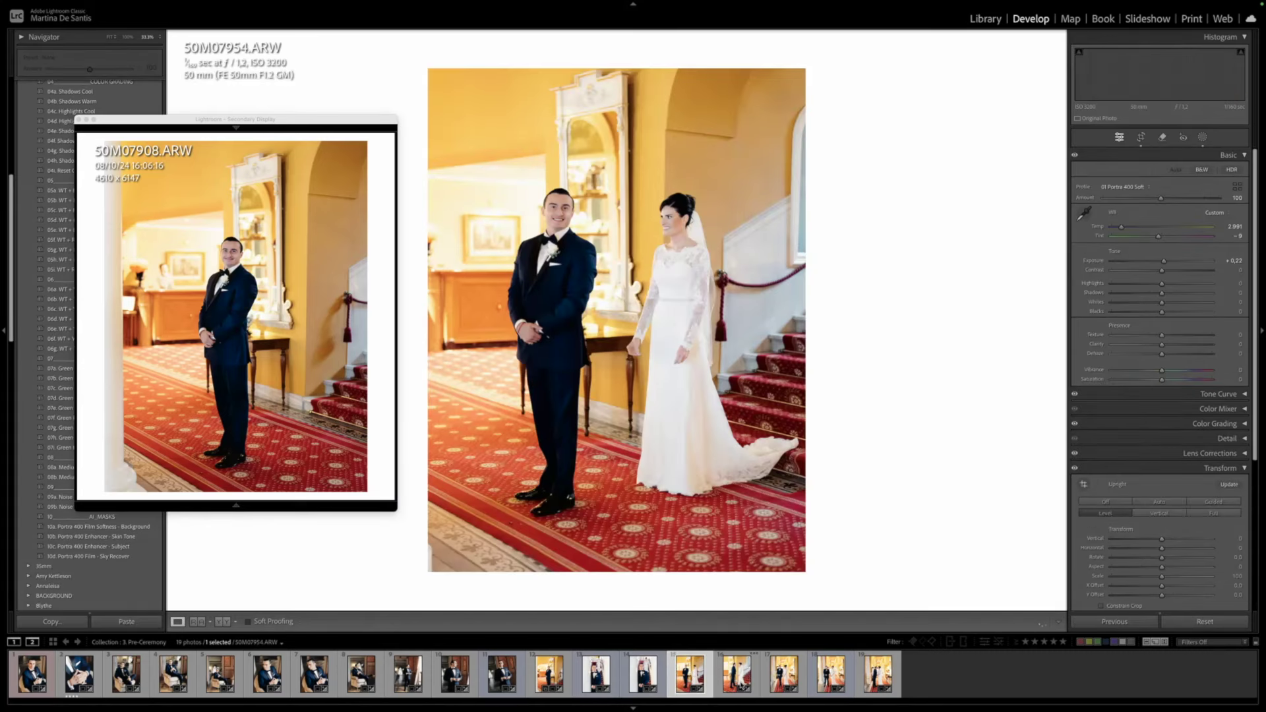
# Straighten 50M07974 by rotating its crop about 3.13° and apply the crop
pyautogui.click(739, 679)
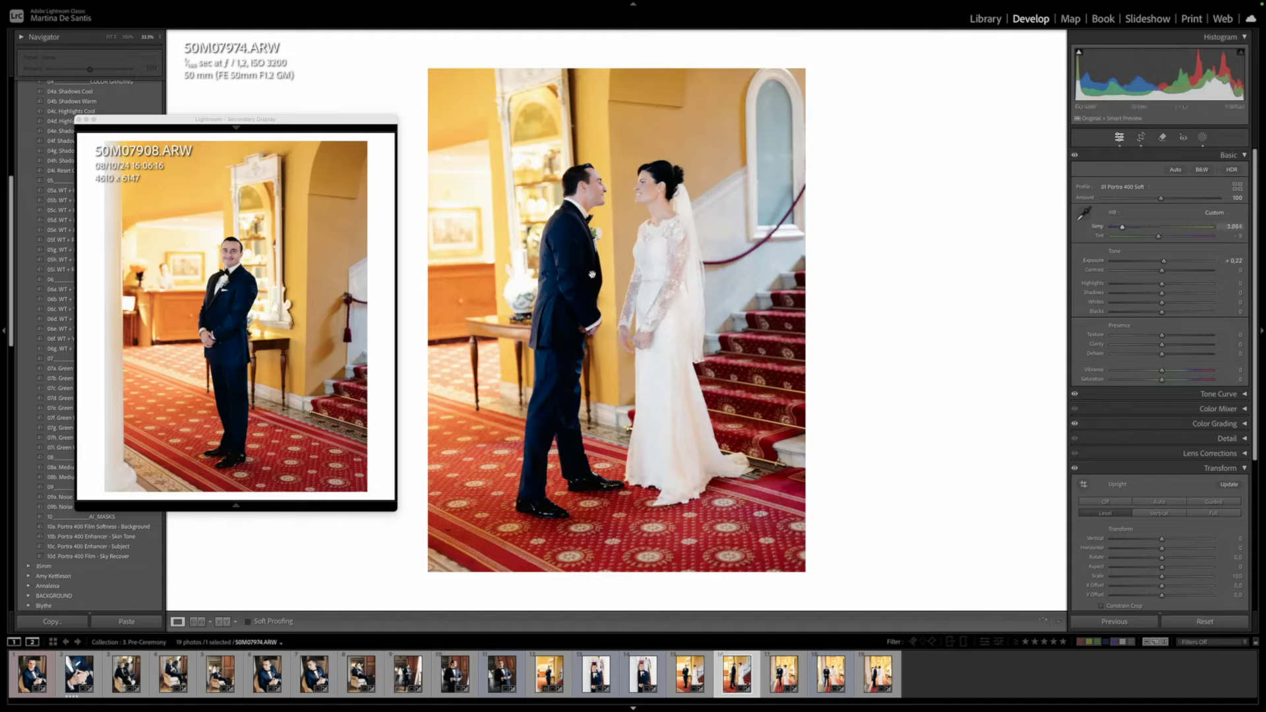
pyautogui.press('r')
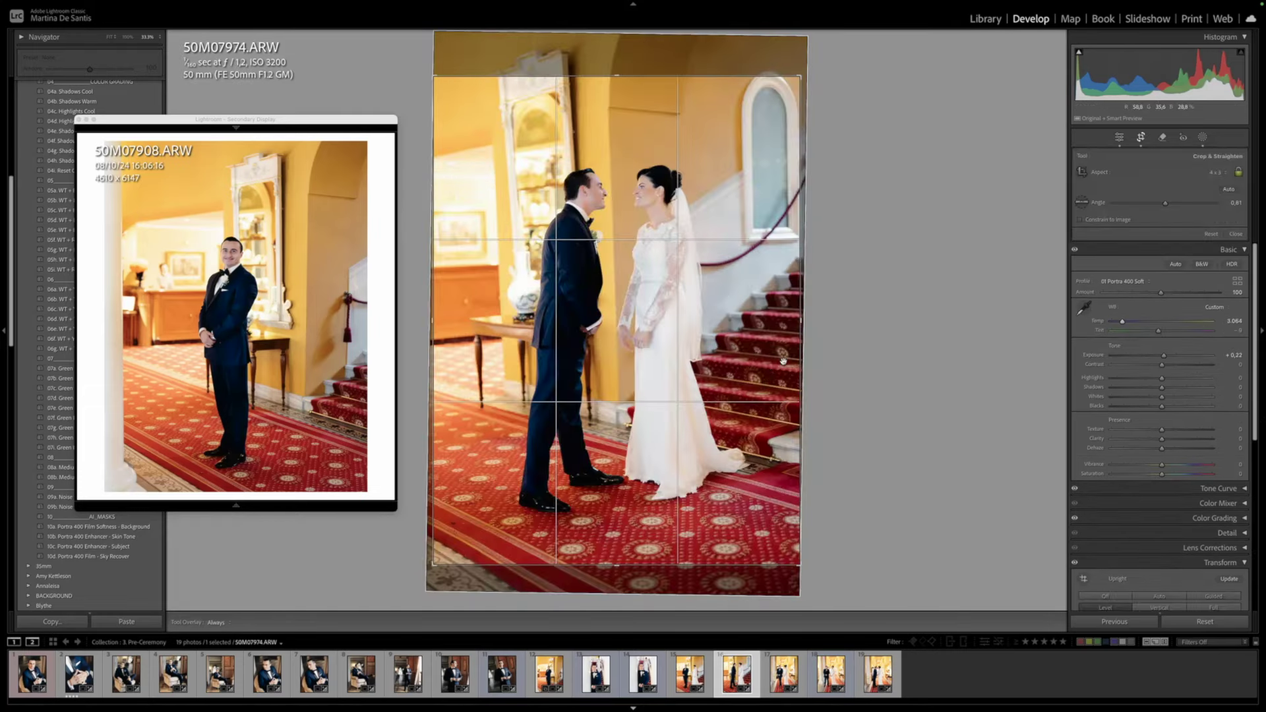
pyautogui.moveTo(821, 297); pyautogui.dragTo(840, 337)
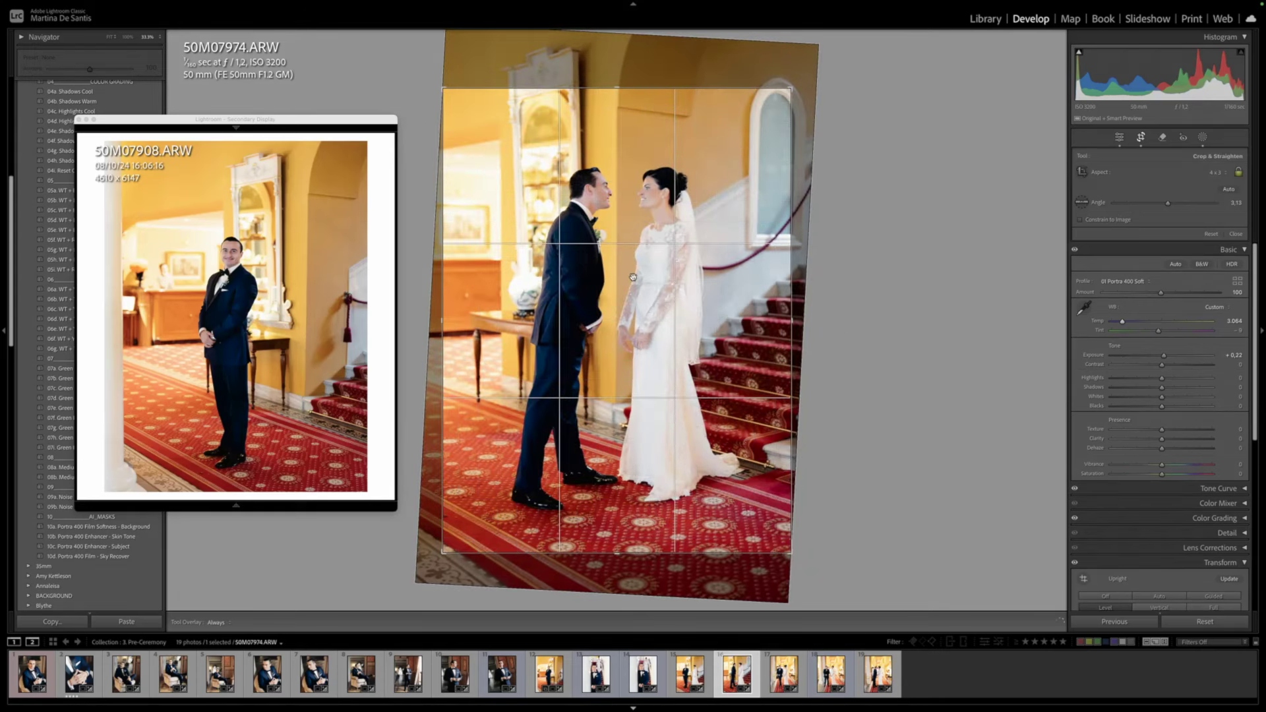
pyautogui.press('Return')
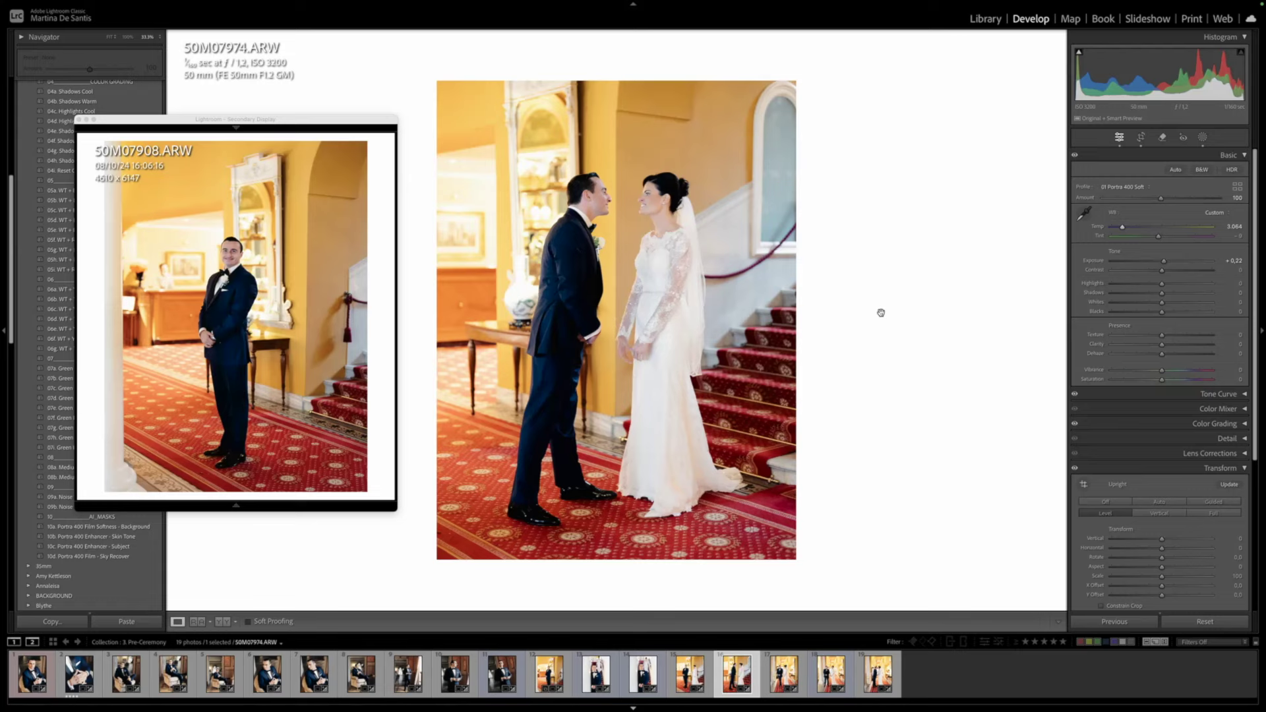
# Leave 50M07974 without a colour label, then go on to 50M07979
pyautogui.press('9')
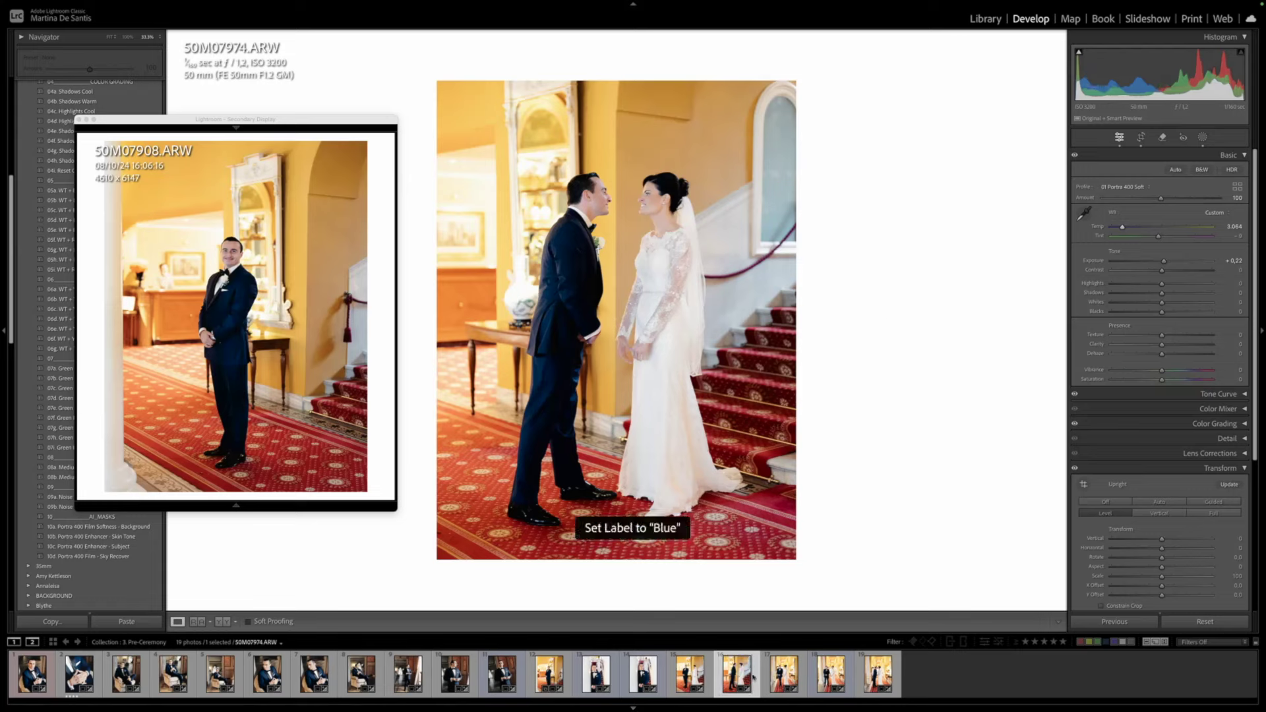
pyautogui.press('Left')
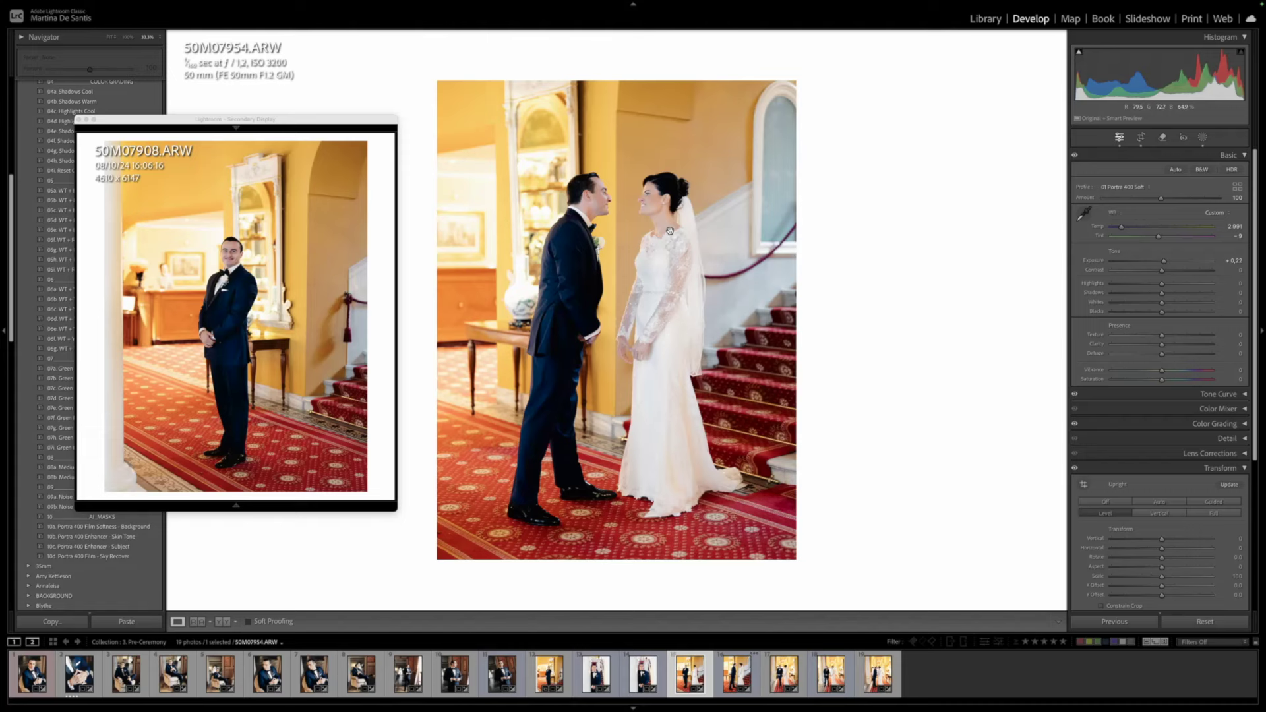
pyautogui.click(677, 676)
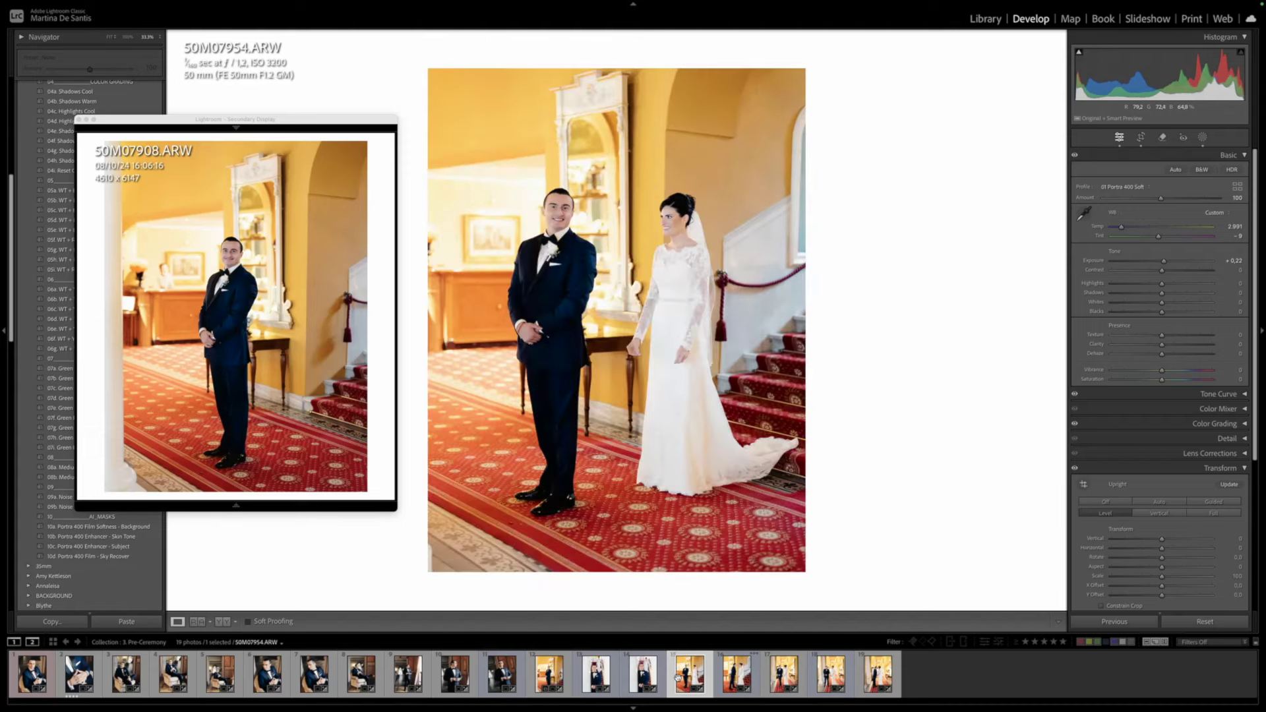
pyautogui.click(736, 679)
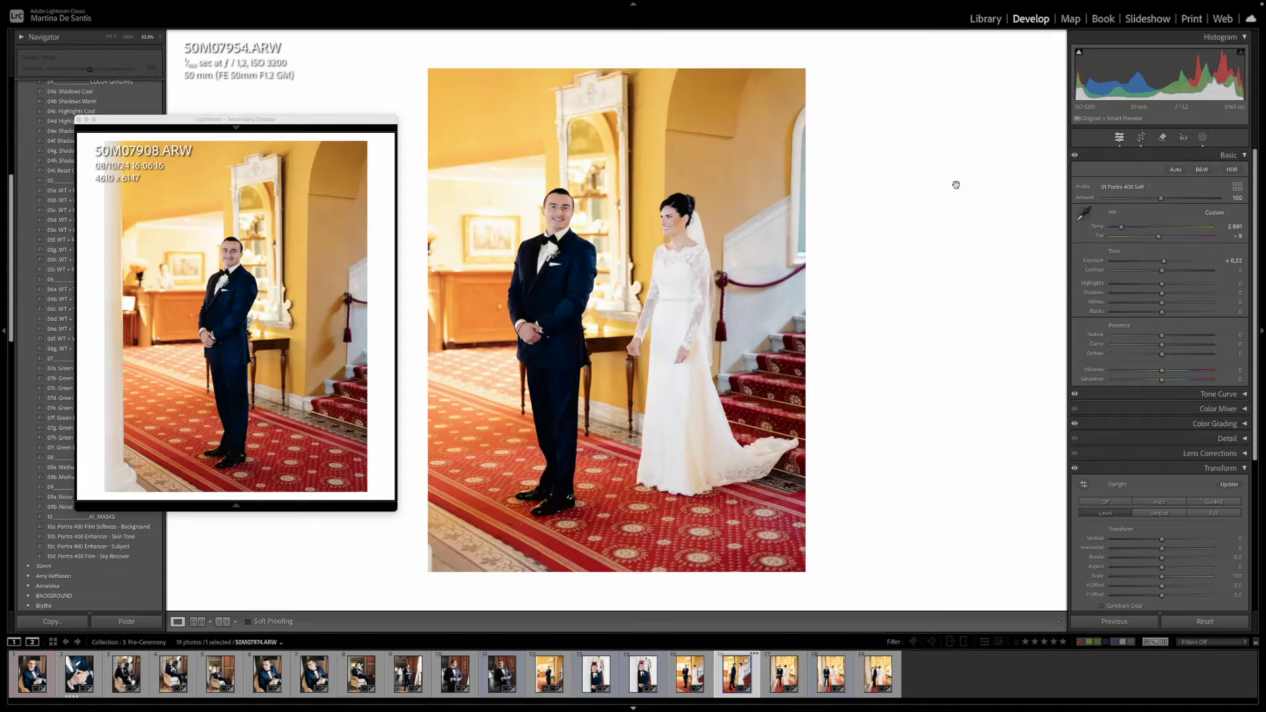
pyautogui.press('9')
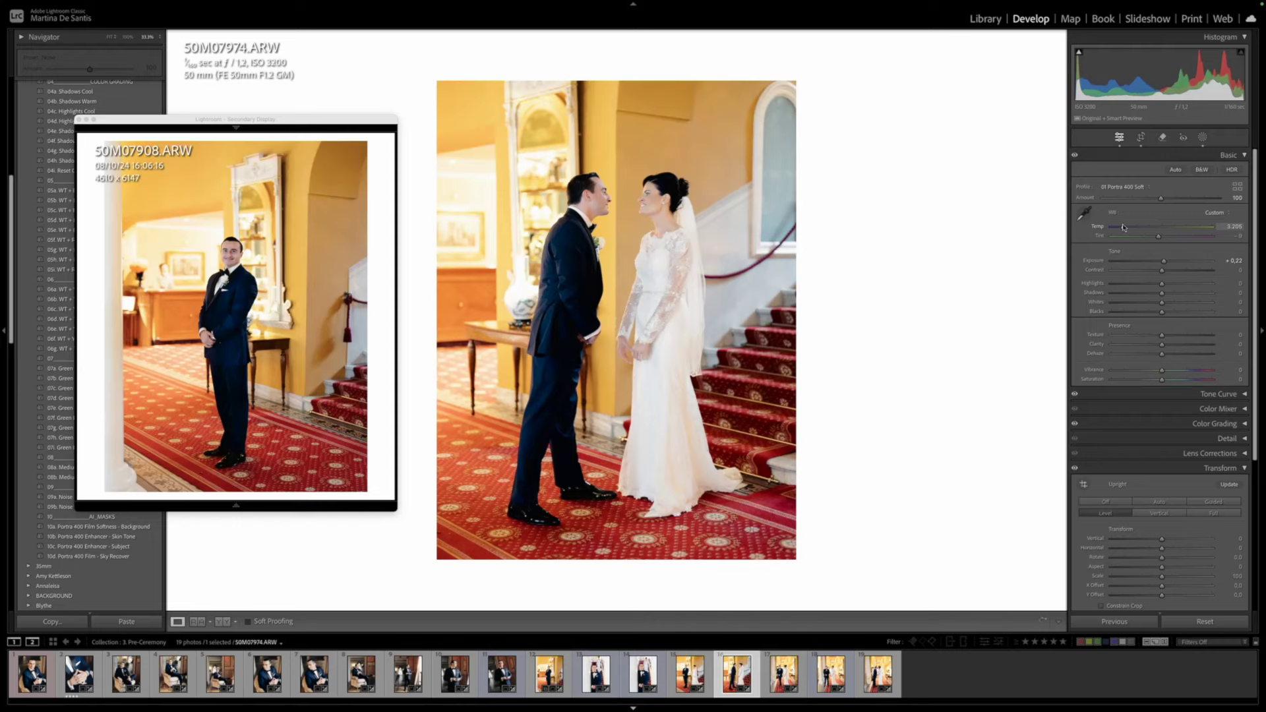
pyautogui.press('Right')
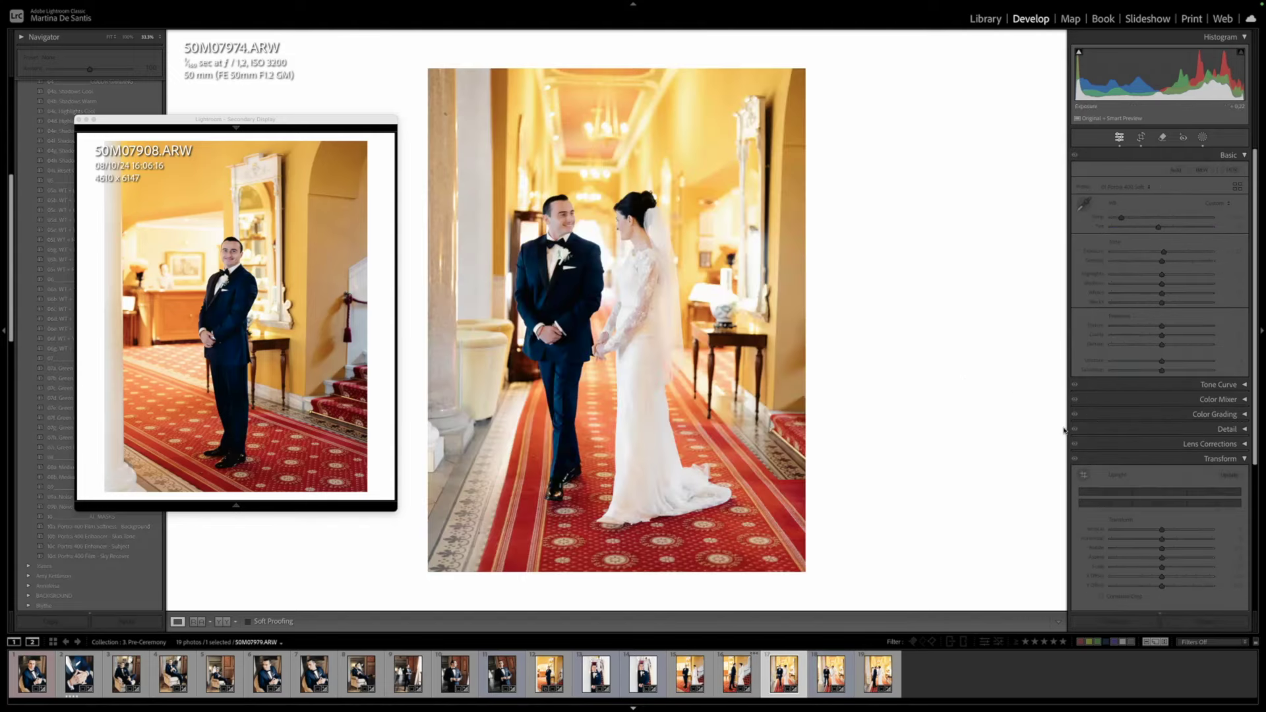
# Rotate the crop on 50M07979 to about -0.30° so the corridor stands upright
pyautogui.press('r')
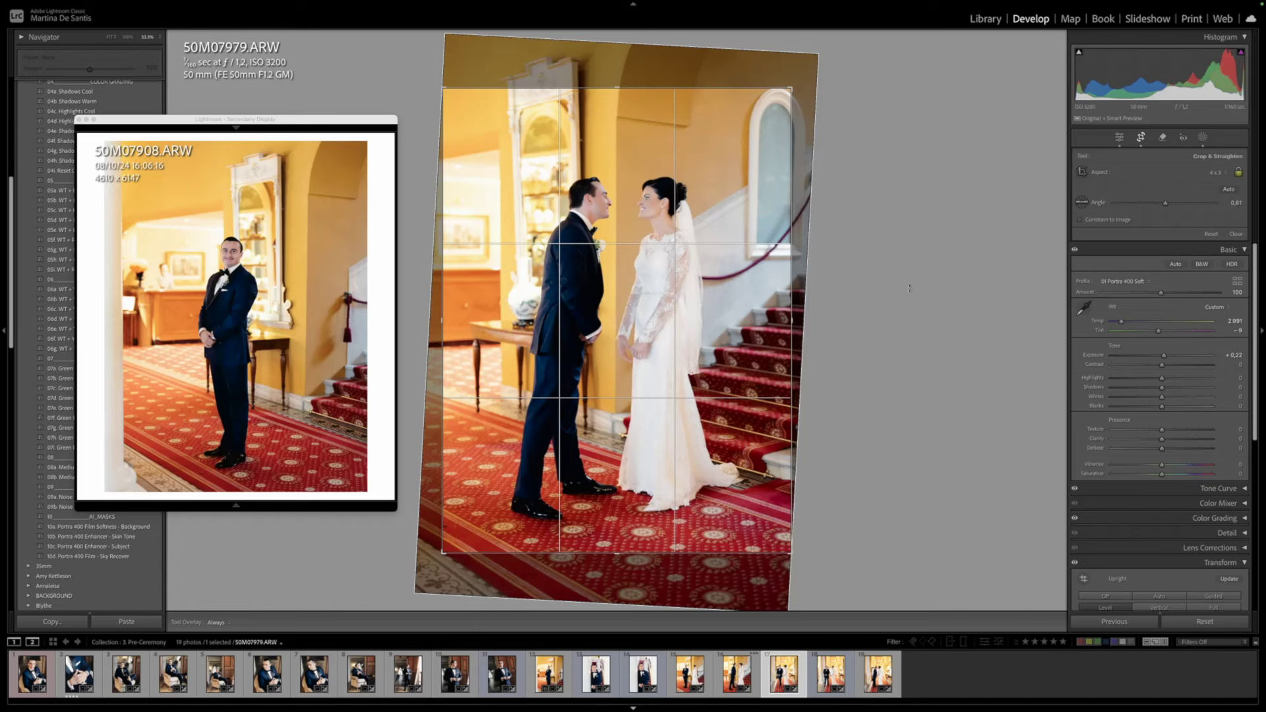
pyautogui.moveTo(910, 289); pyautogui.dragTo(990, 283)
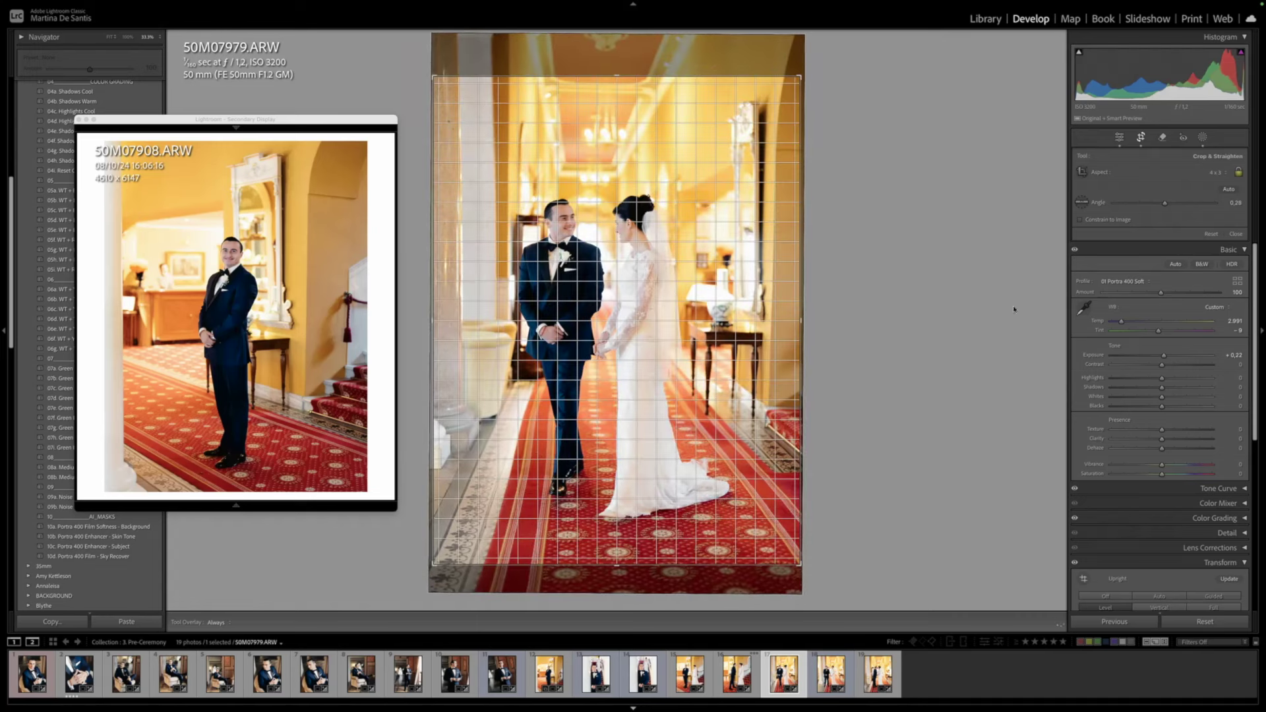
pyautogui.press('r')
pyautogui.press('r')
pyautogui.press('r')
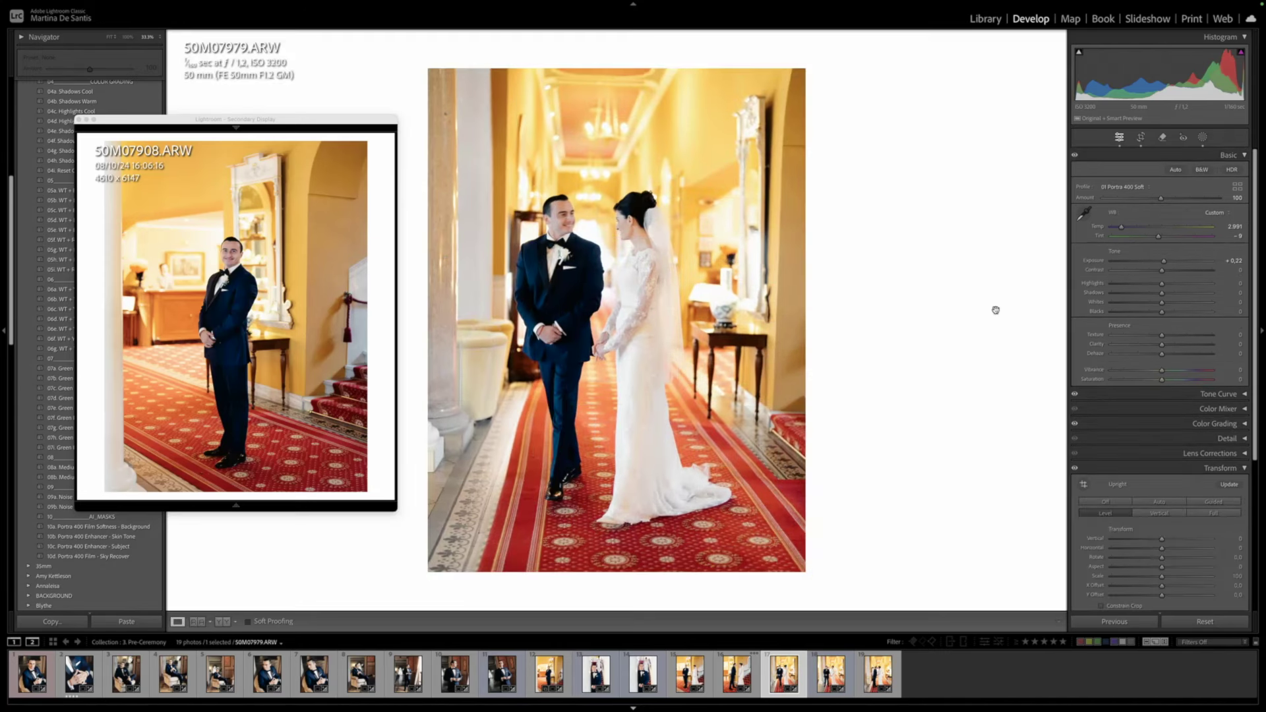
pyautogui.press('r')
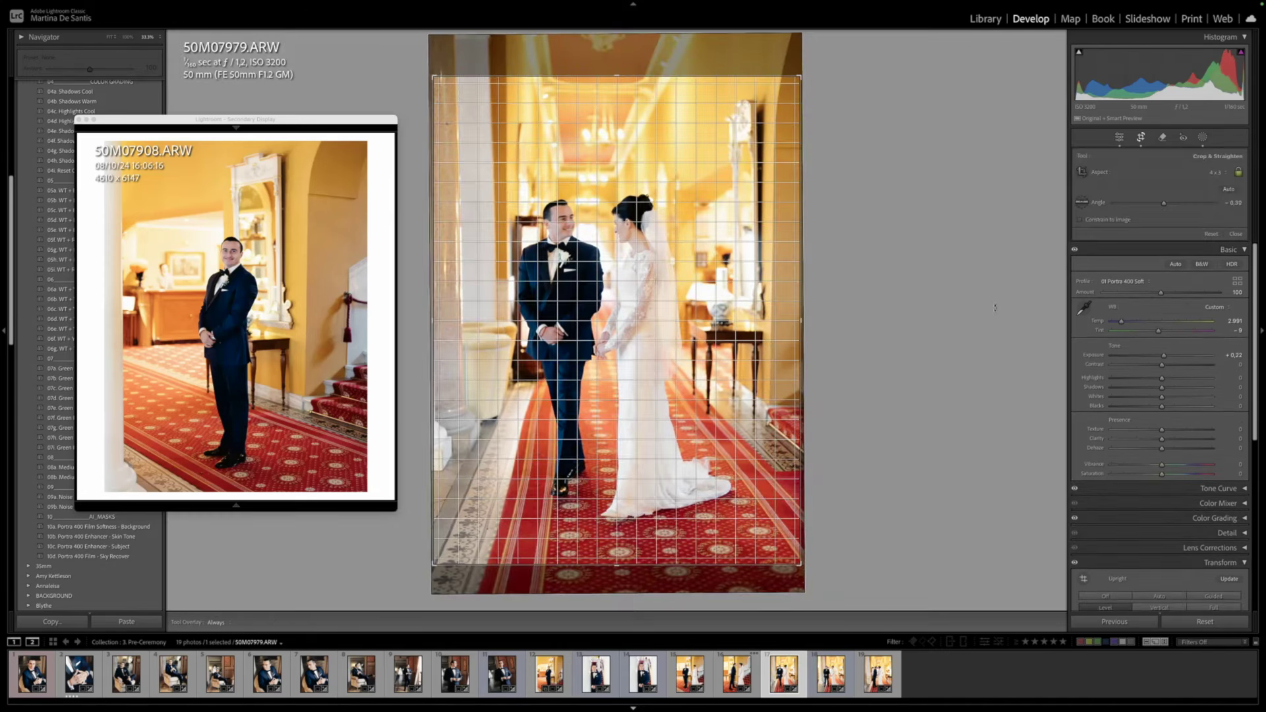
pyautogui.press('r')
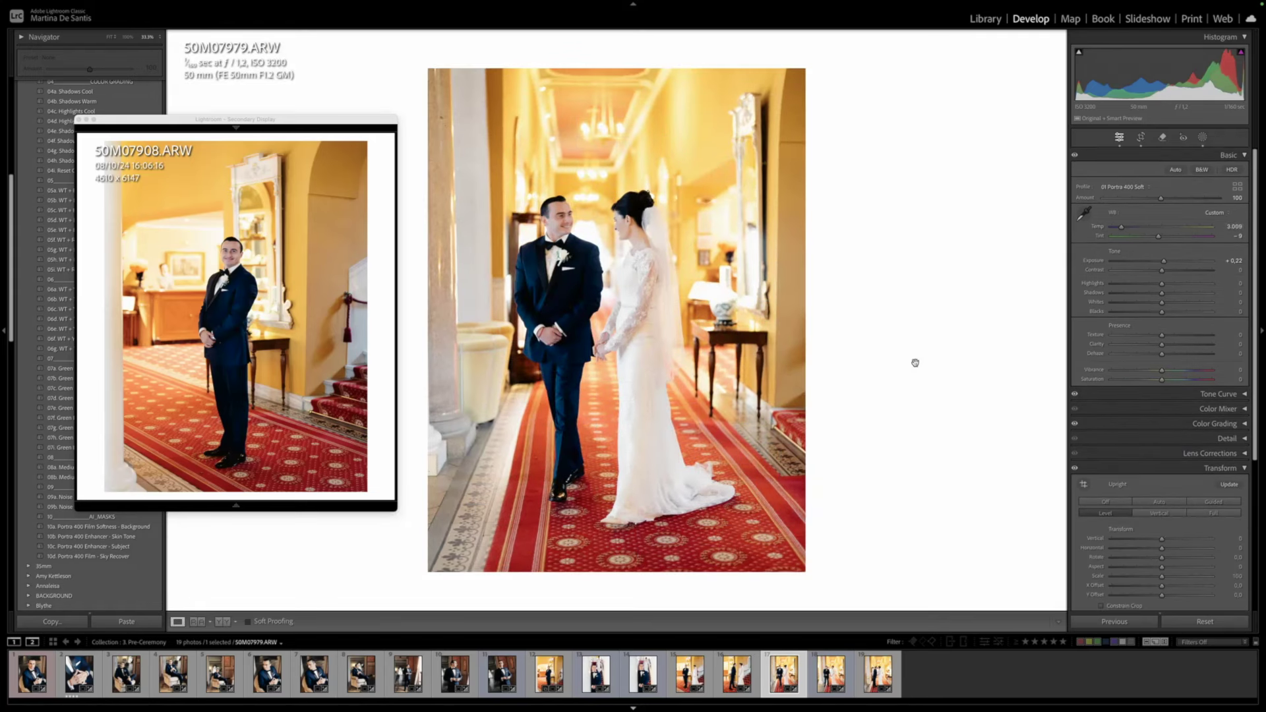
# Straighten 50M08016 about 1.80°, shift the photo up, tighten the right edge and apply the crop
pyautogui.click(878, 673)
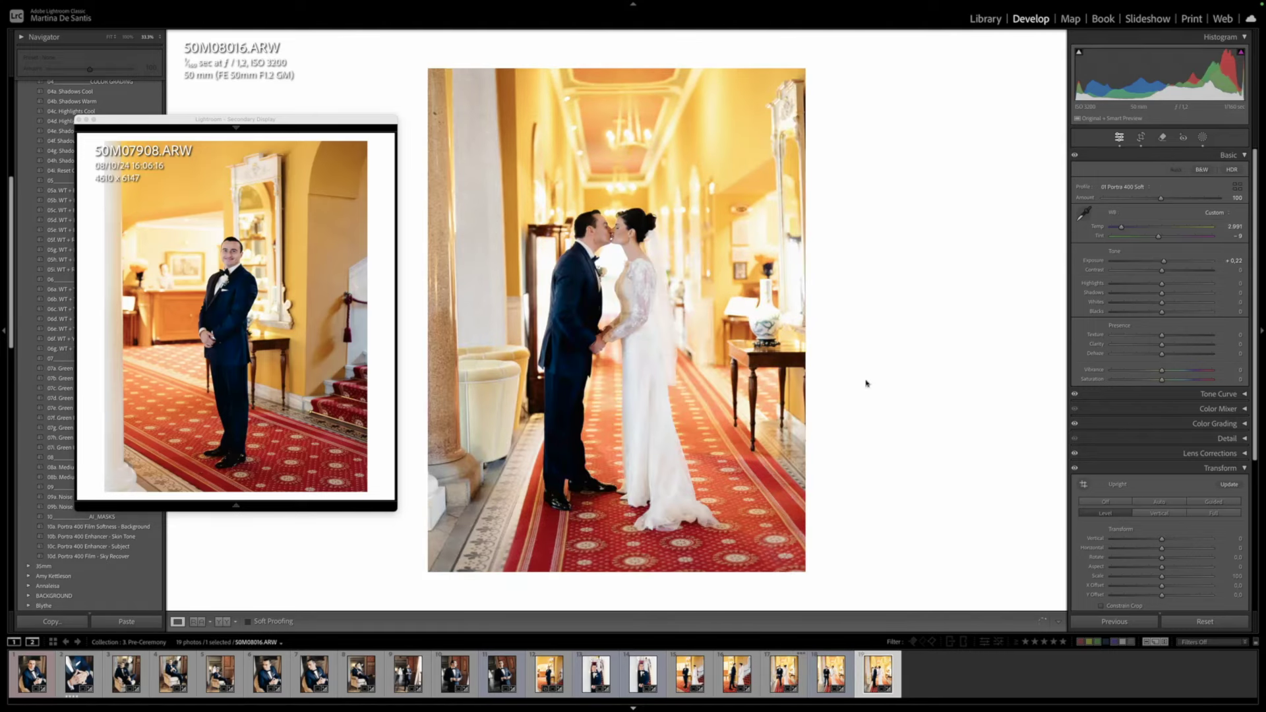
pyautogui.press('r')
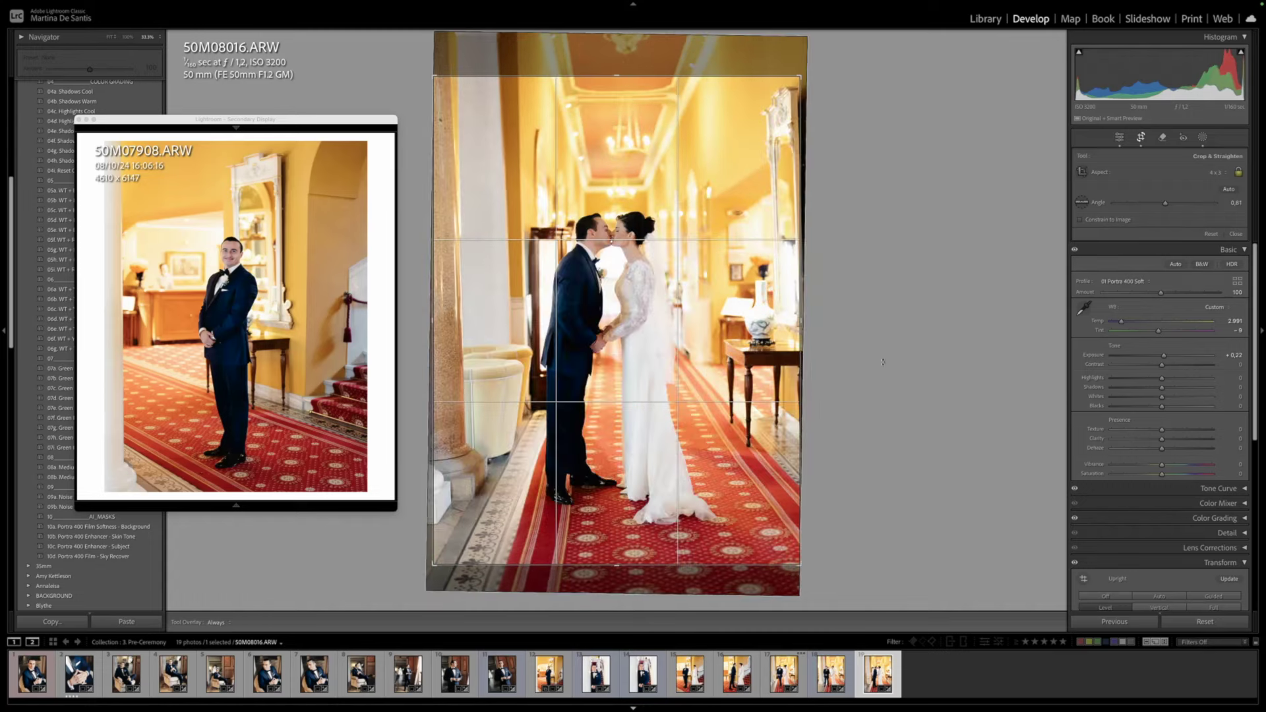
pyautogui.moveTo(883, 362); pyautogui.dragTo(871, 366)
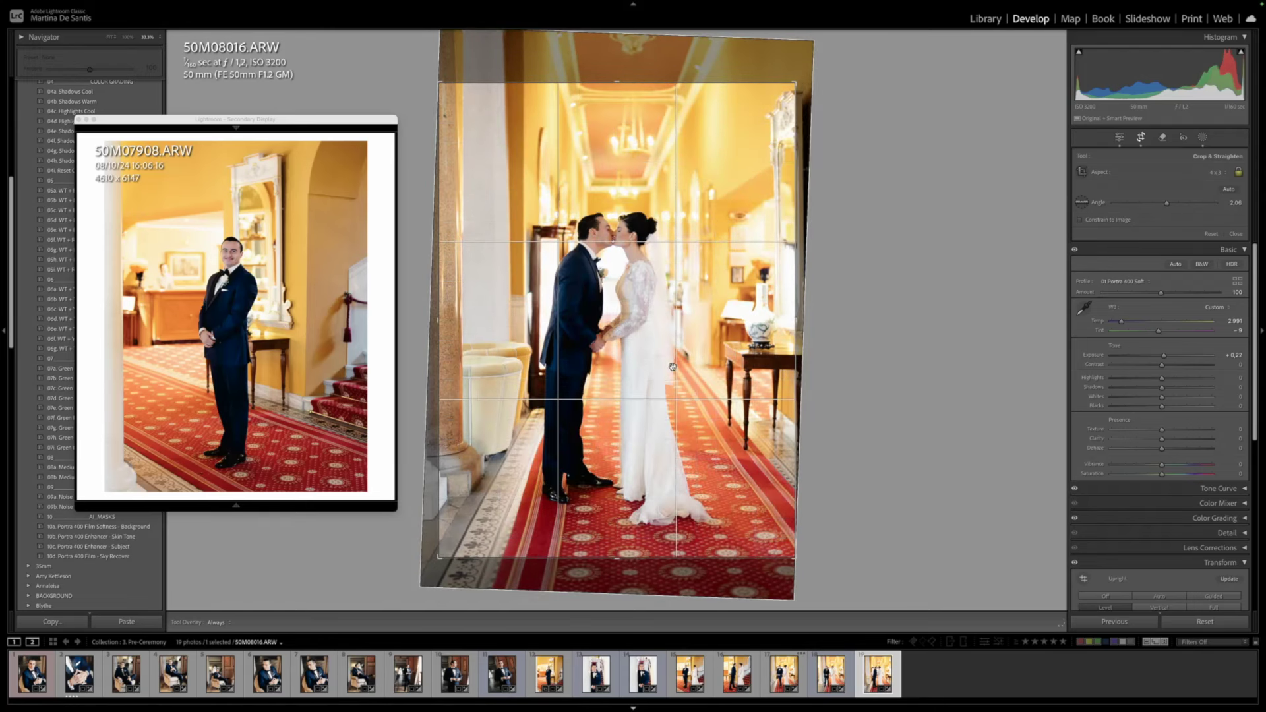
pyautogui.moveTo(678, 362); pyautogui.dragTo(678, 354)
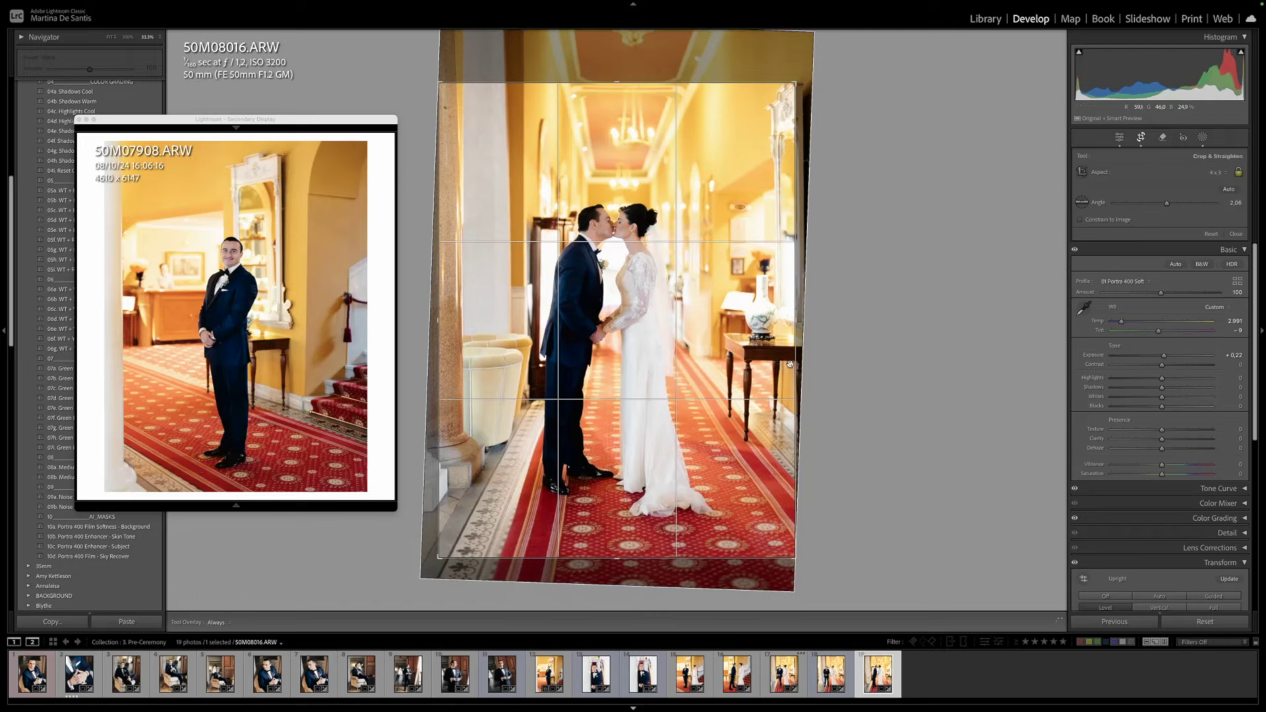
pyautogui.moveTo(790, 365); pyautogui.dragTo(732, 393)
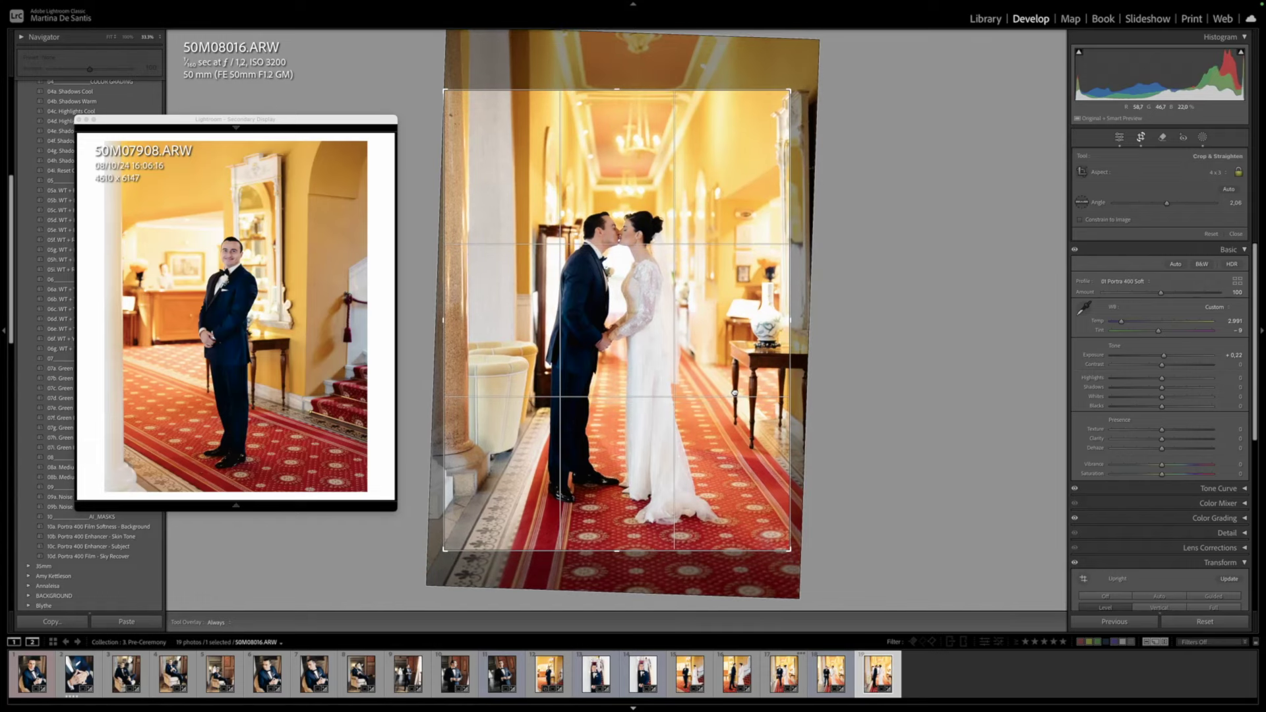
pyautogui.press('Return')
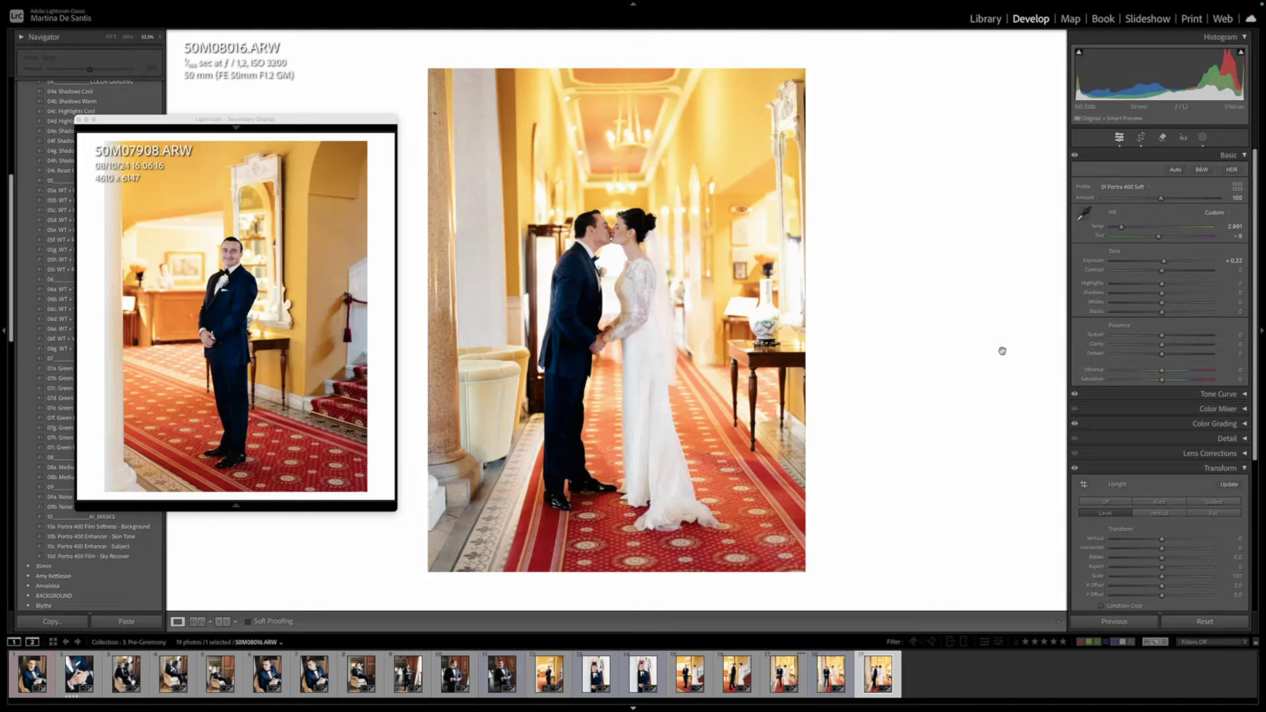
# Commit the crop and warm the Temp slightly to 3,031
pyautogui.press('r')
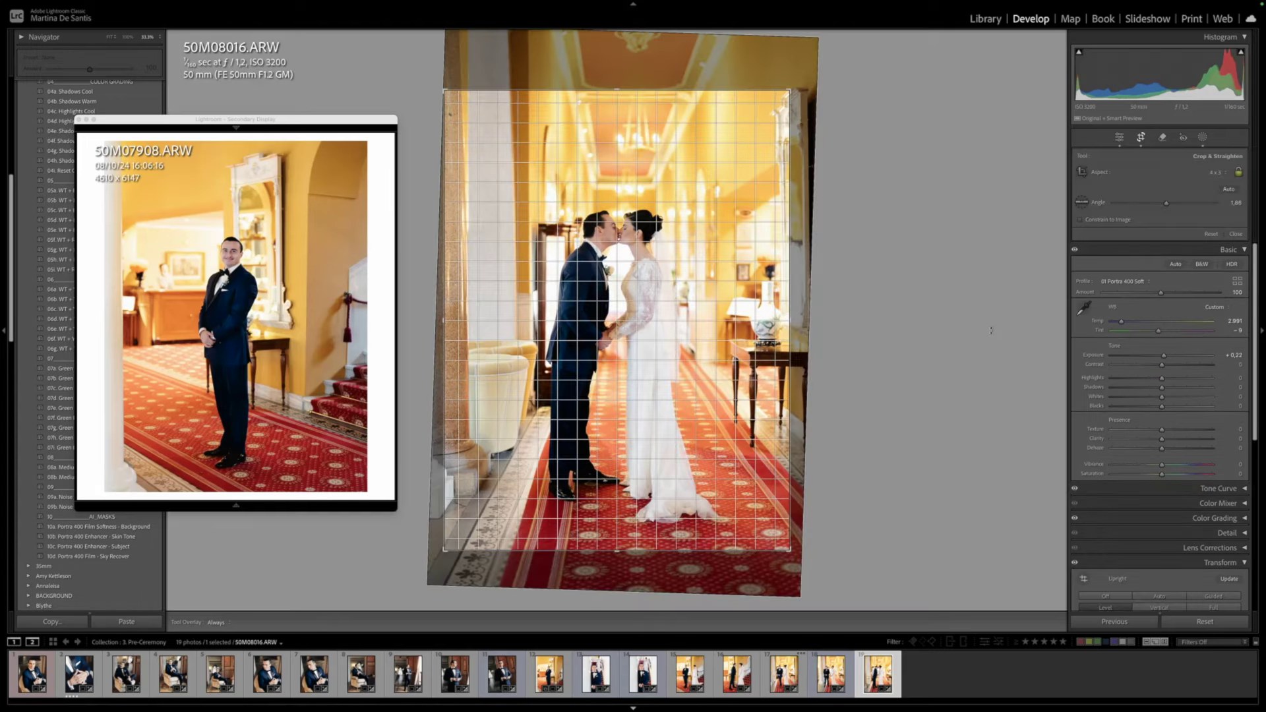
pyautogui.press('Return')
pyautogui.click(1122, 227)
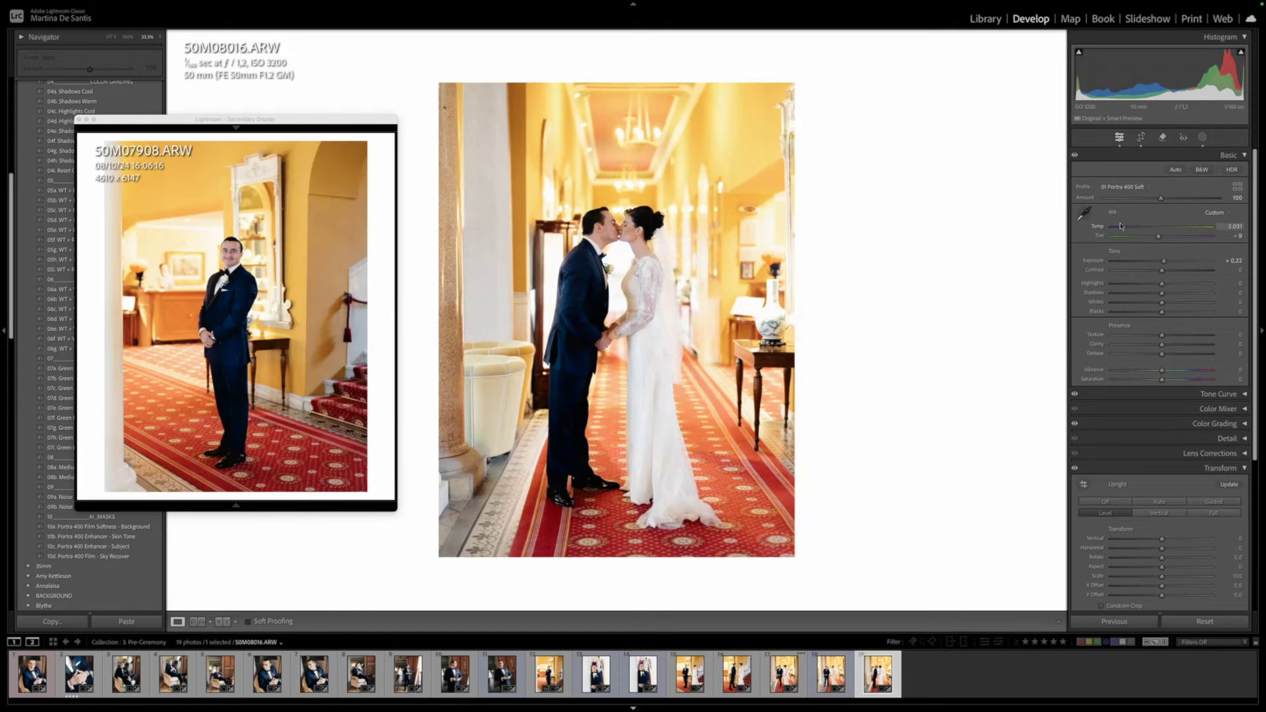
# Close the secondary display and show the whole Lake Como collection set, filtered by colour label
pyautogui.press('g')
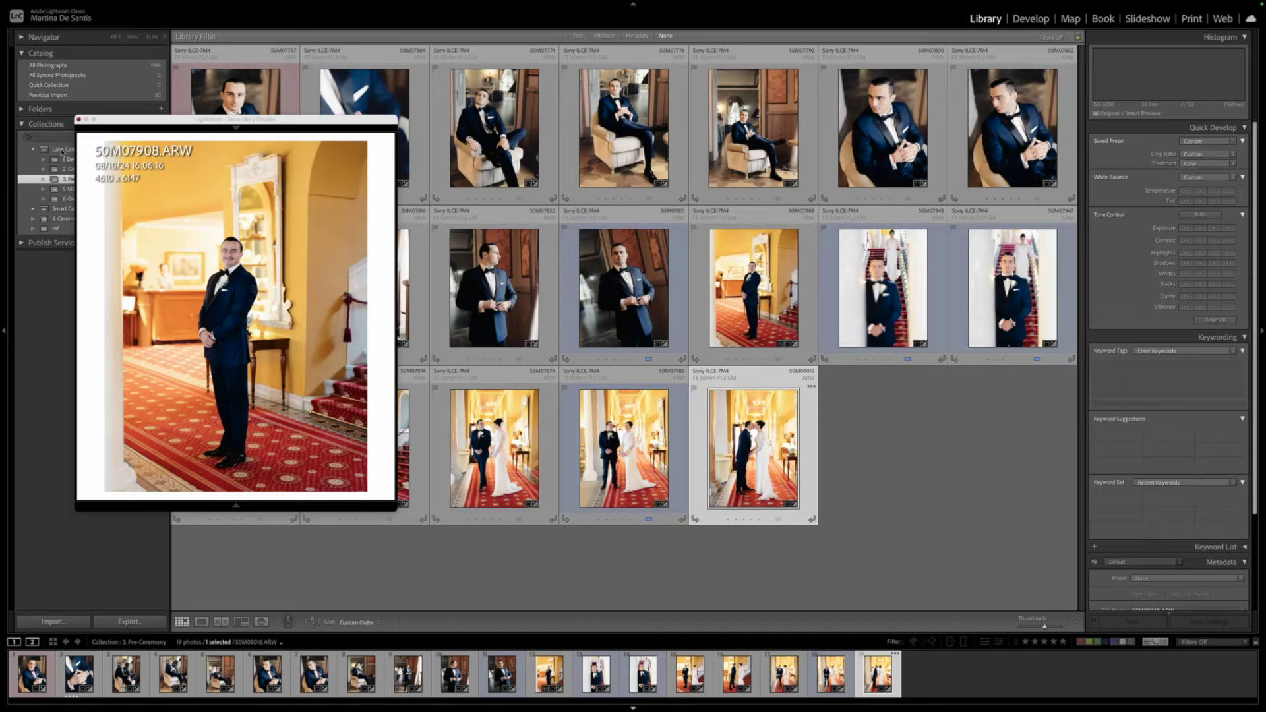
pyautogui.click(78, 120)
pyautogui.click(66, 149)
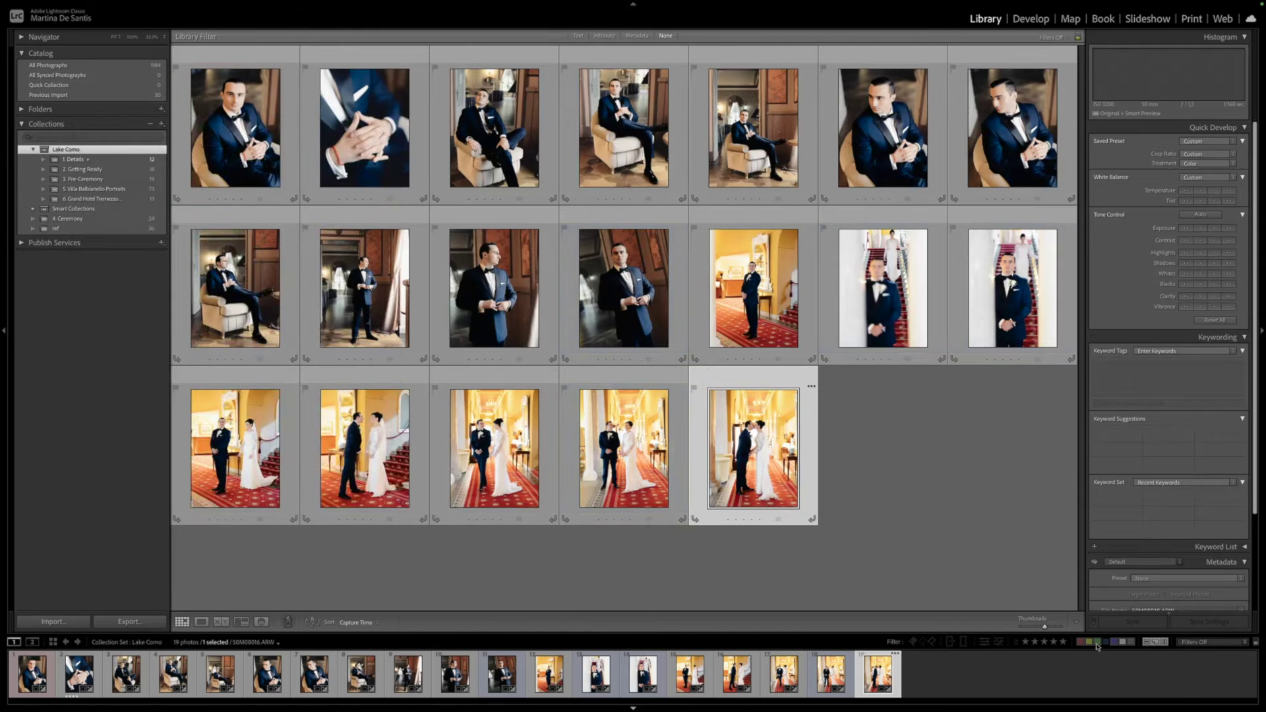
pyautogui.click(1096, 644)
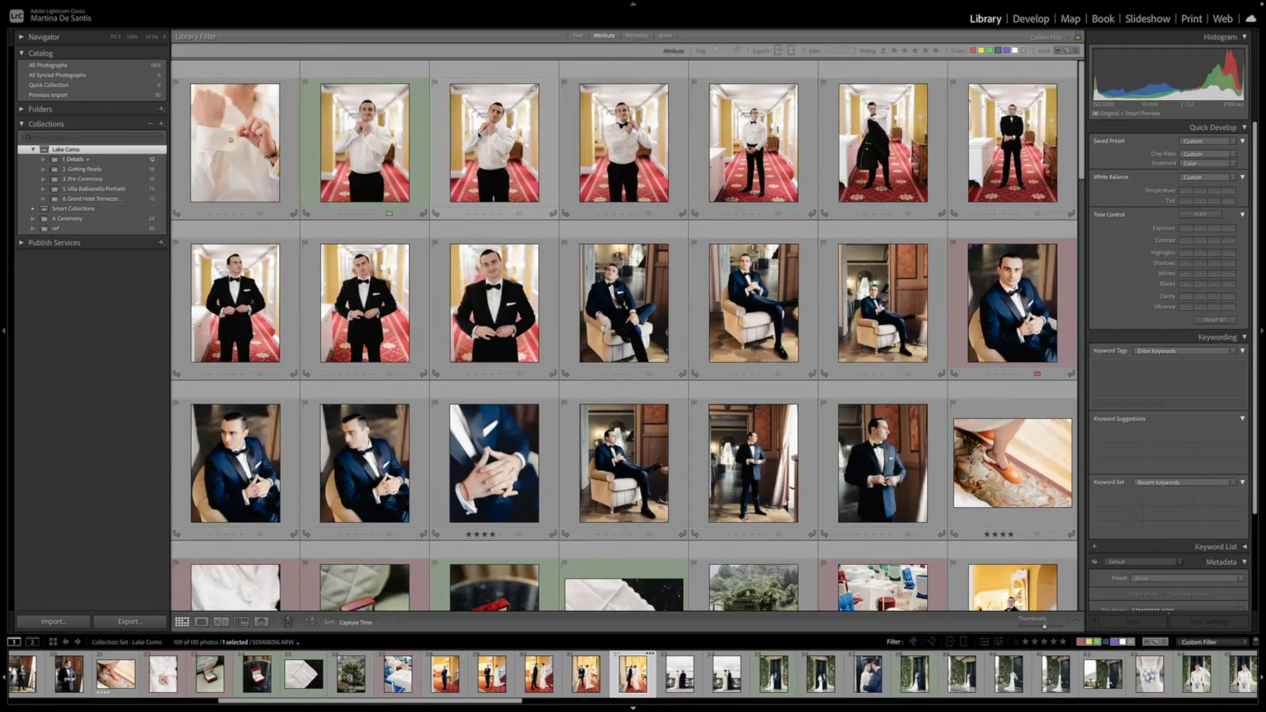
# Enlarge the thumbnails to four per row and select all 109 photos
pyautogui.click(479, 135)
pyautogui.press('=')
pyautogui.press('=')
pyautogui.press('=')
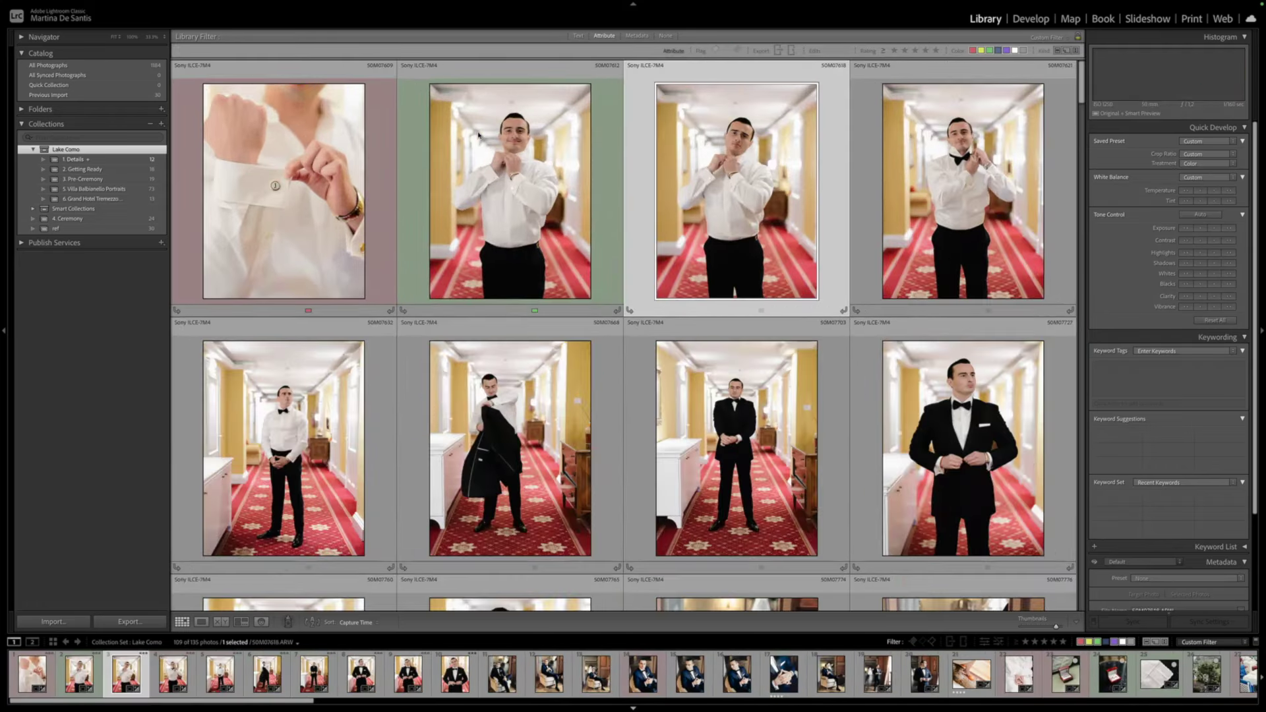
pyautogui.press('Down')
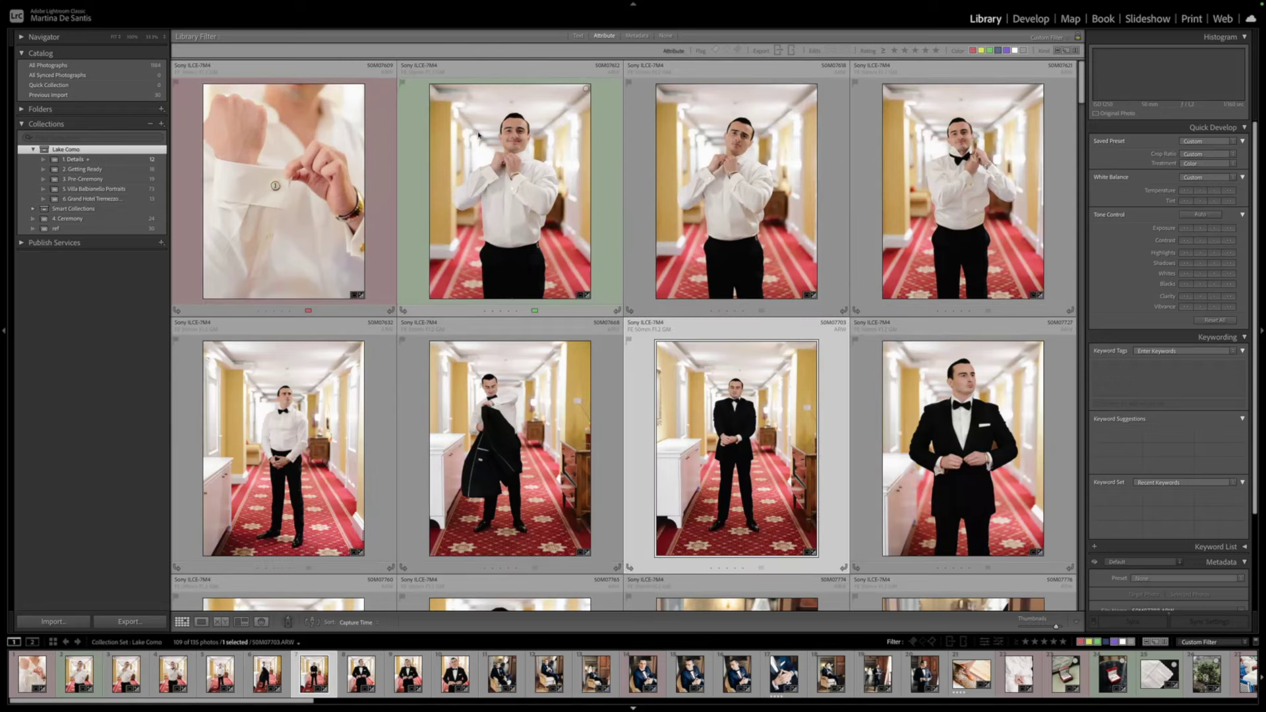
pyautogui.hotkey('ctrl', 'a')
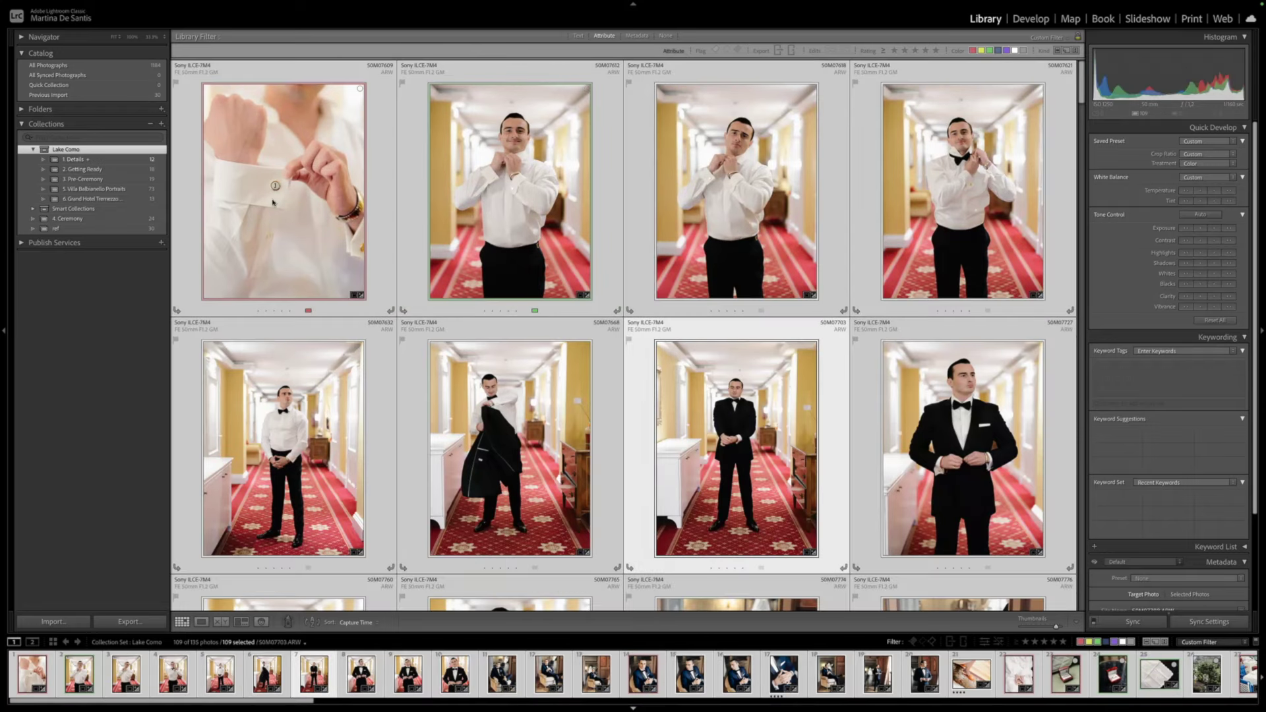
pyautogui.scroll(-5, 273, 202)
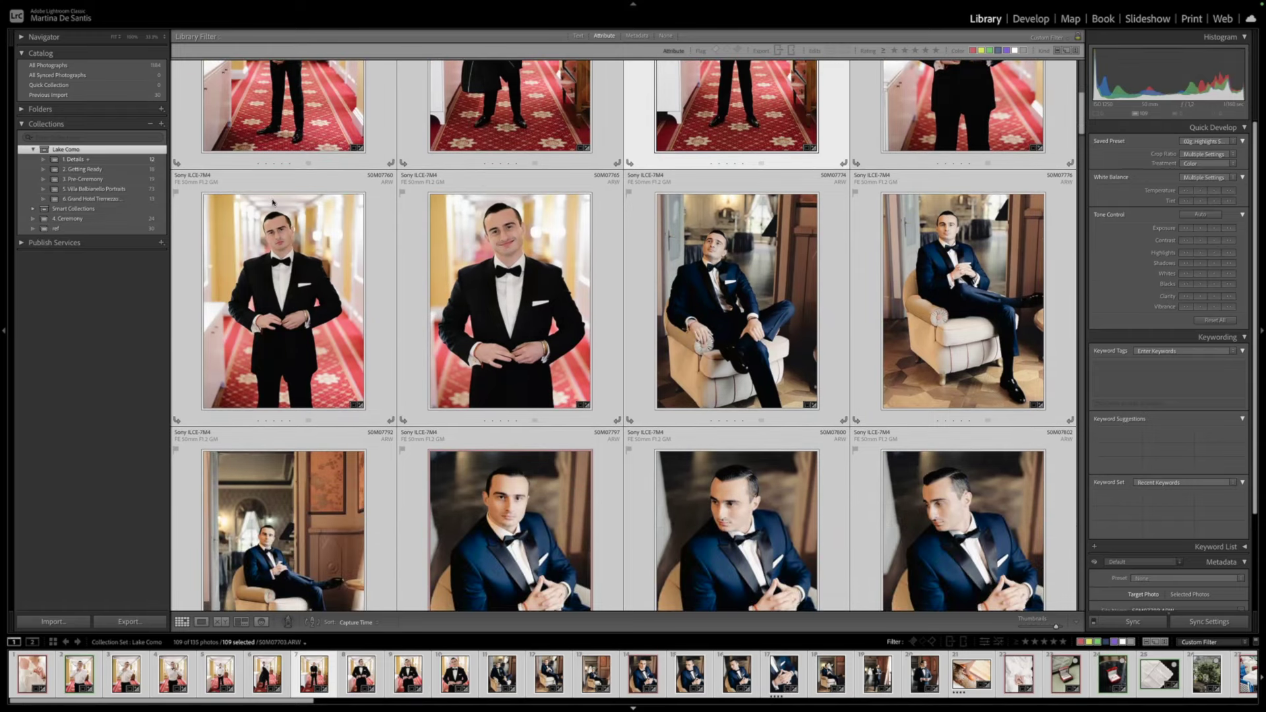
pyautogui.scroll(-7, 272, 203)
pyautogui.scroll(-5, 272, 202)
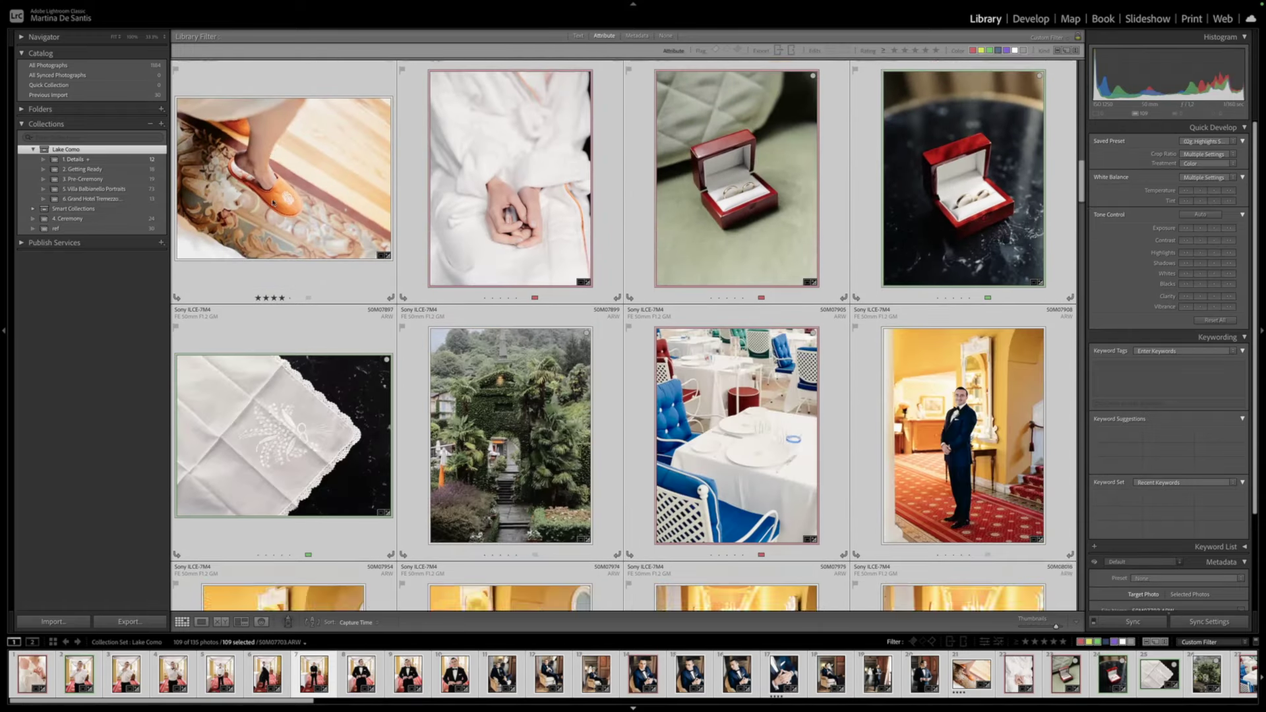
pyautogui.scroll(-6, 273, 202)
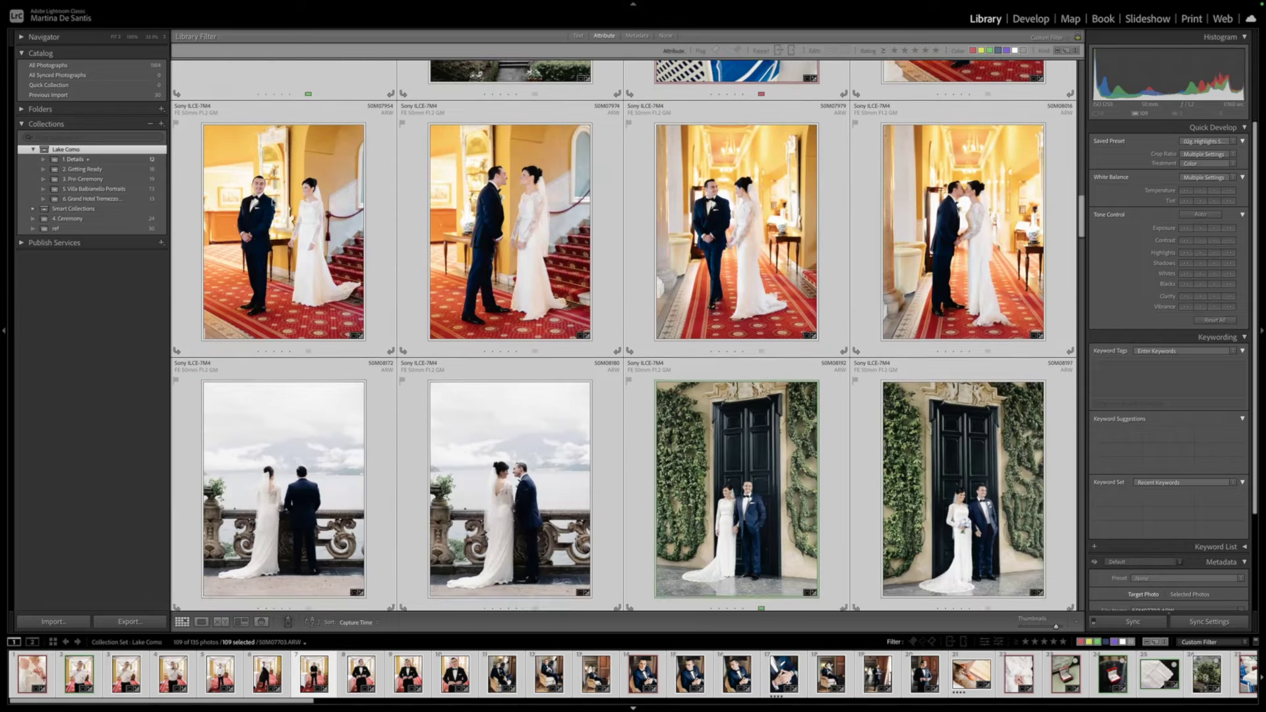
pyautogui.scroll(-6, 272, 202)
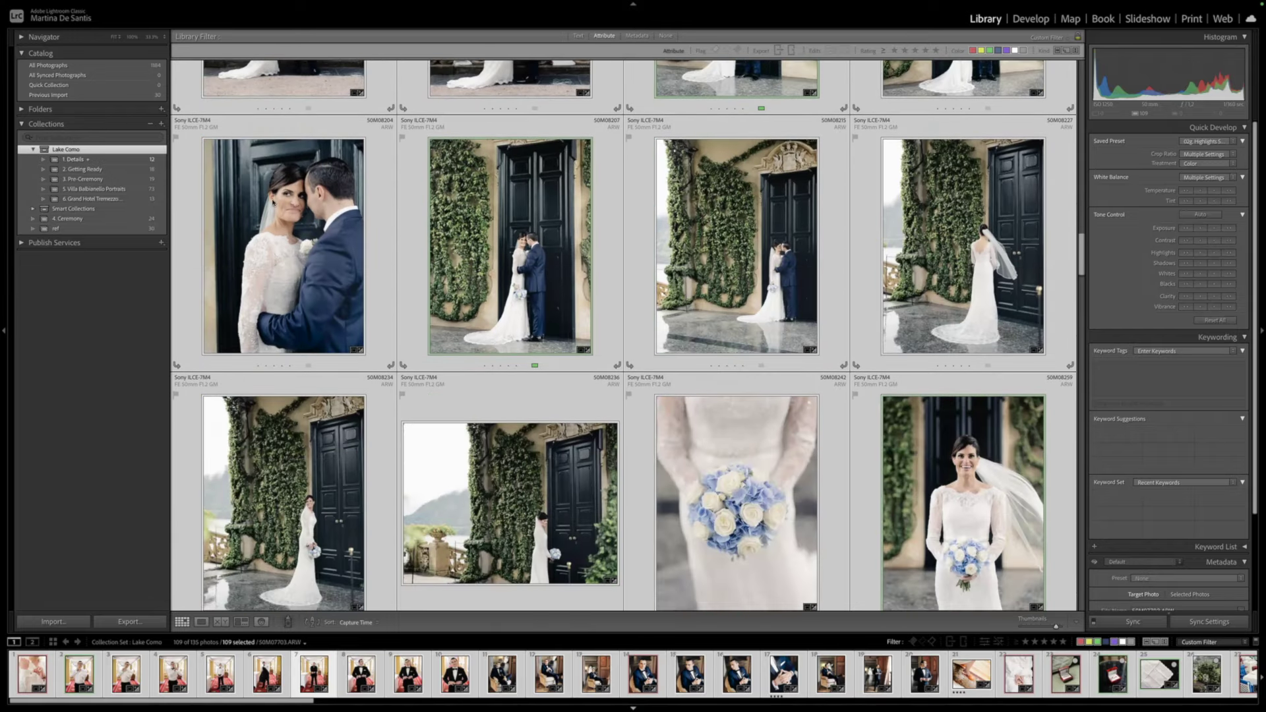
pyautogui.scroll(-8, 273, 202)
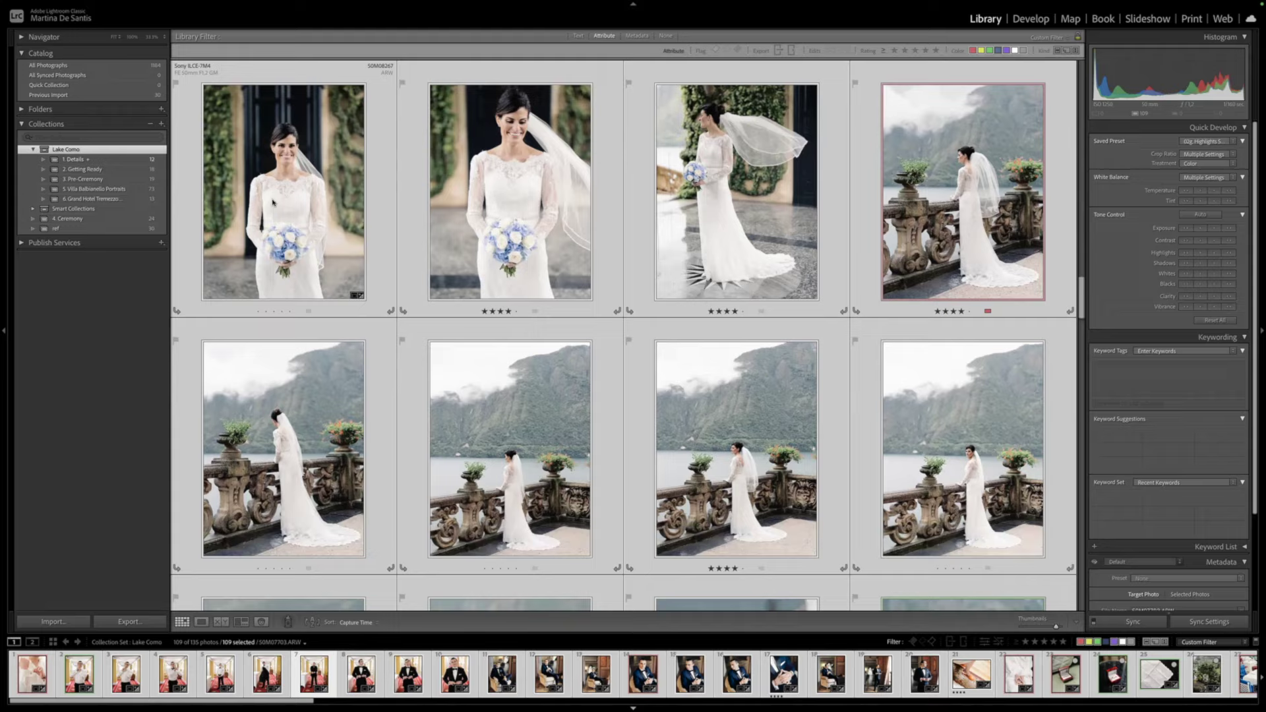
pyautogui.scroll(-7, 272, 203)
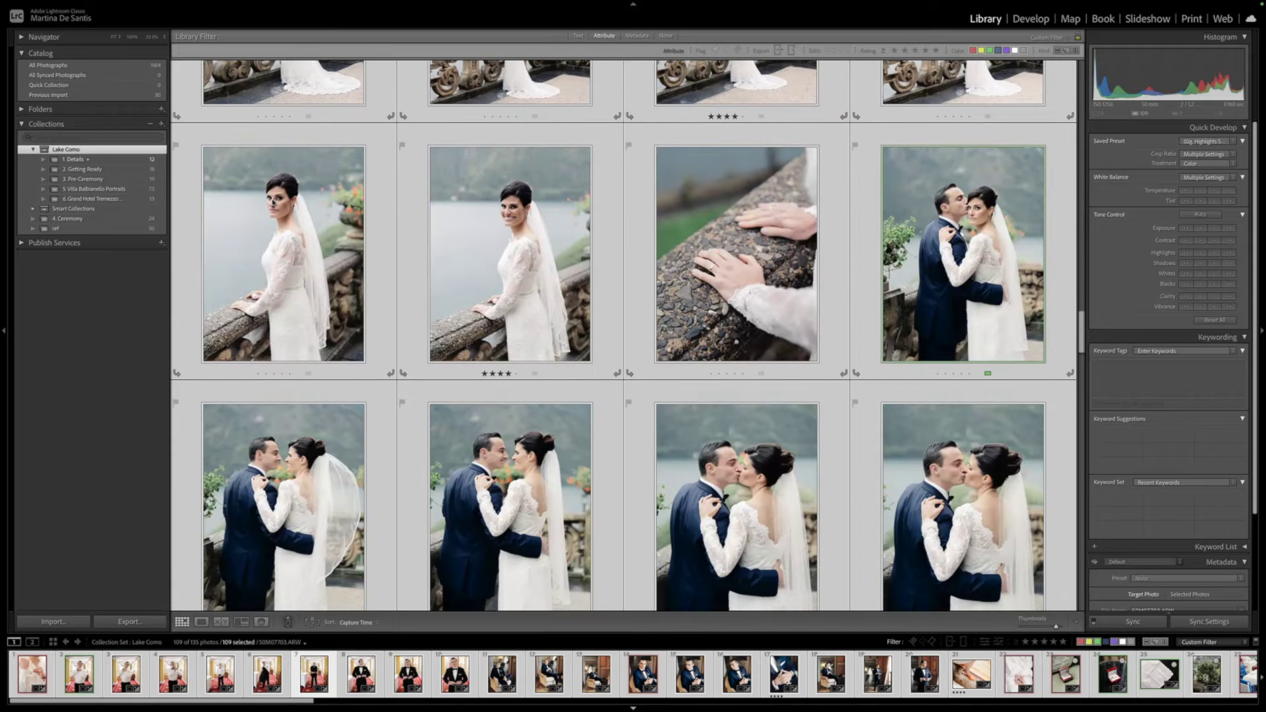
pyautogui.scroll(-1, 273, 203)
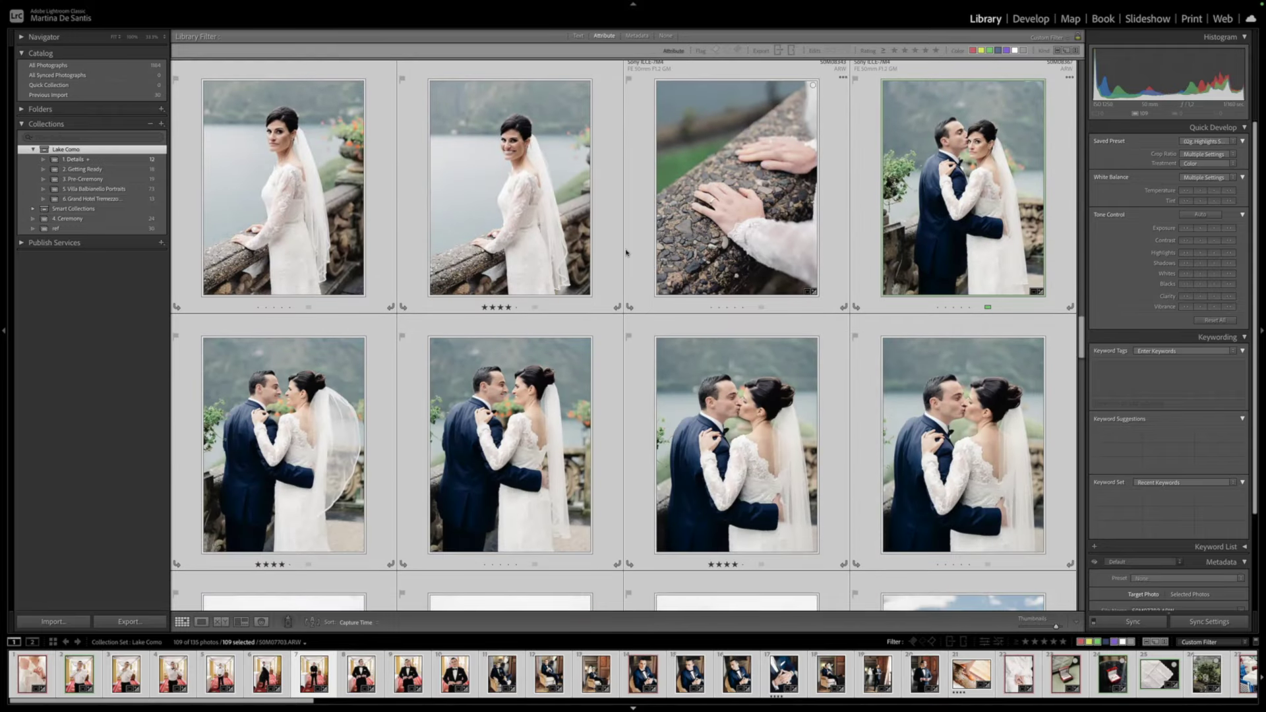
pyautogui.scroll(-7, 627, 252)
pyautogui.scroll(-8, 627, 252)
pyautogui.scroll(-8, 627, 253)
pyautogui.scroll(-8, 626, 252)
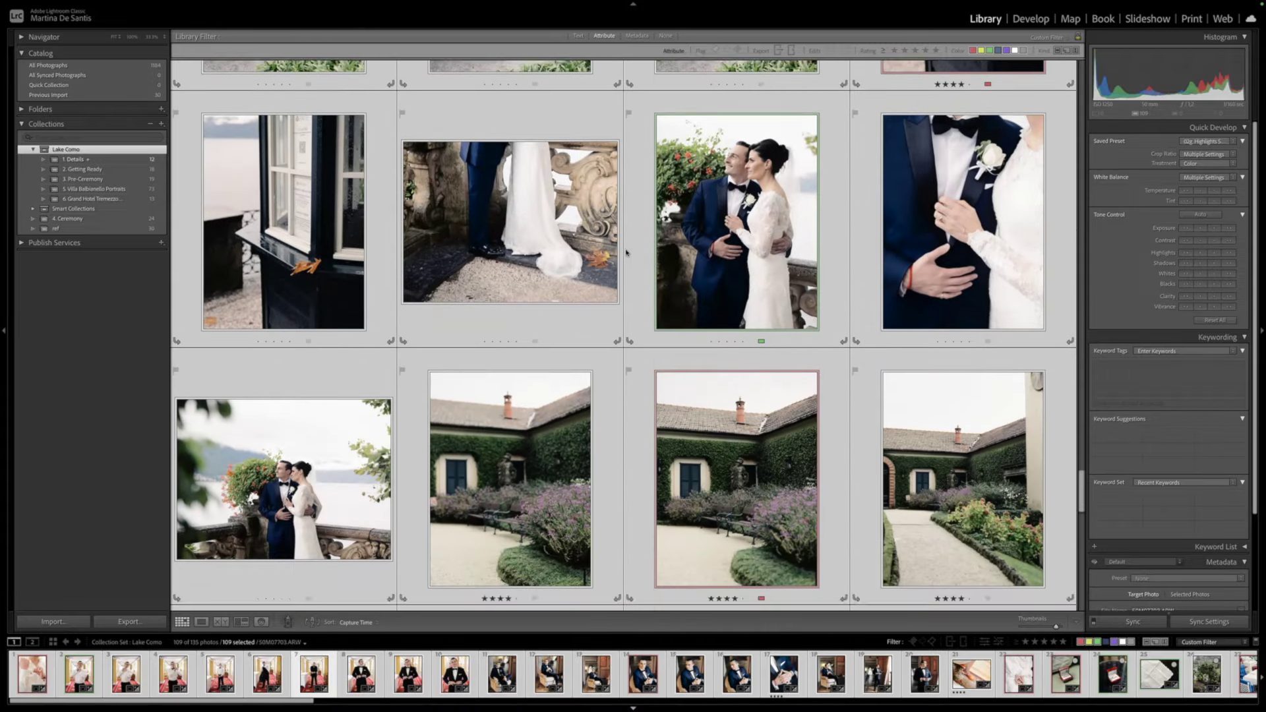
pyautogui.scroll(-8, 626, 253)
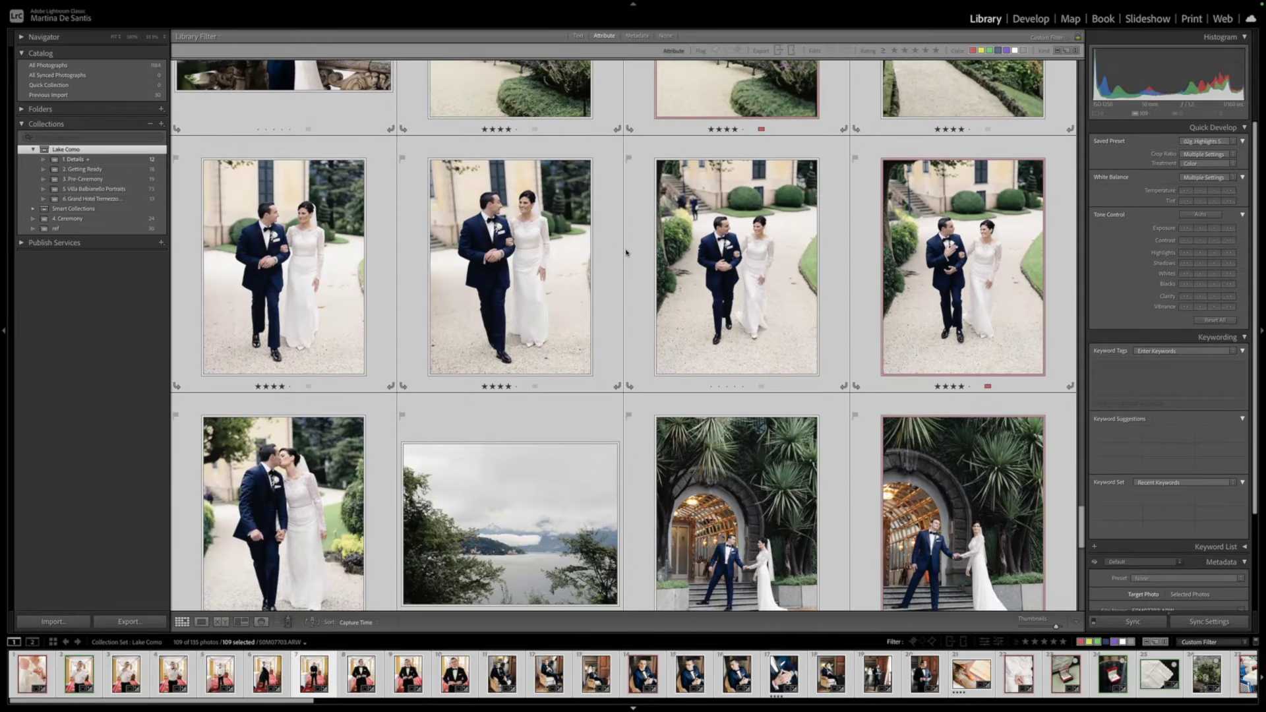
pyautogui.scroll(-8, 626, 252)
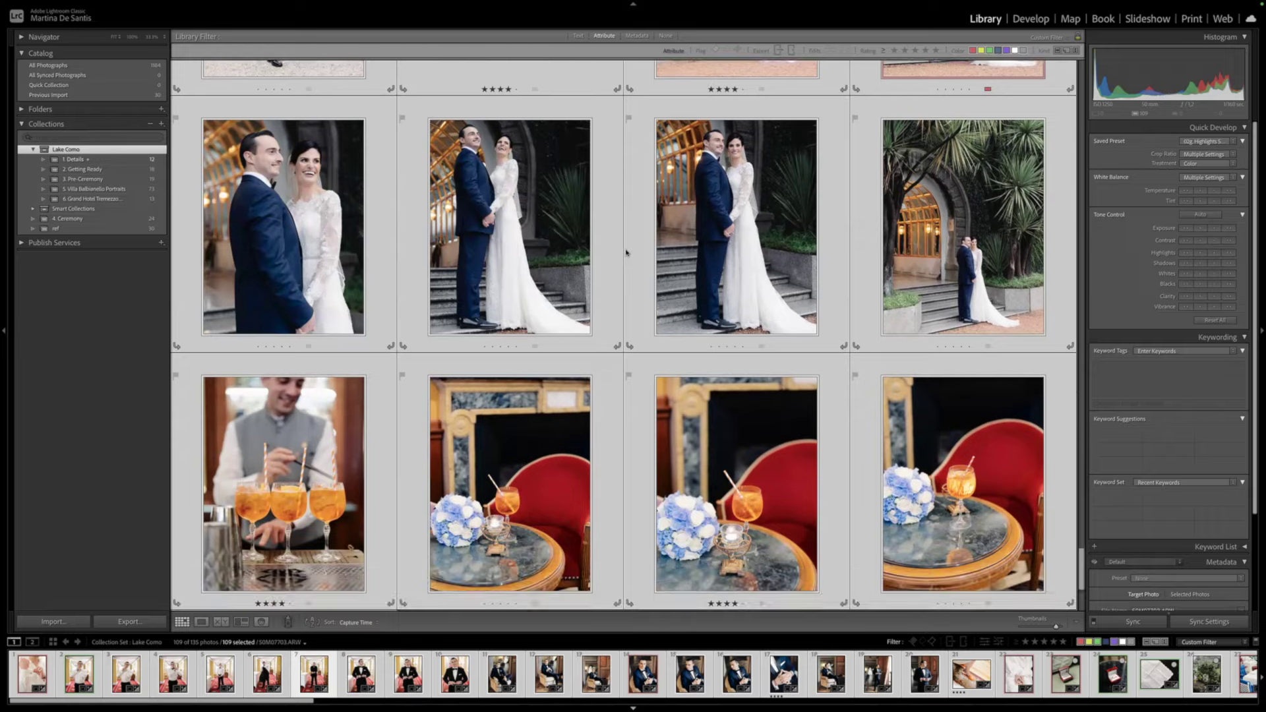
pyautogui.scroll(-4, 626, 253)
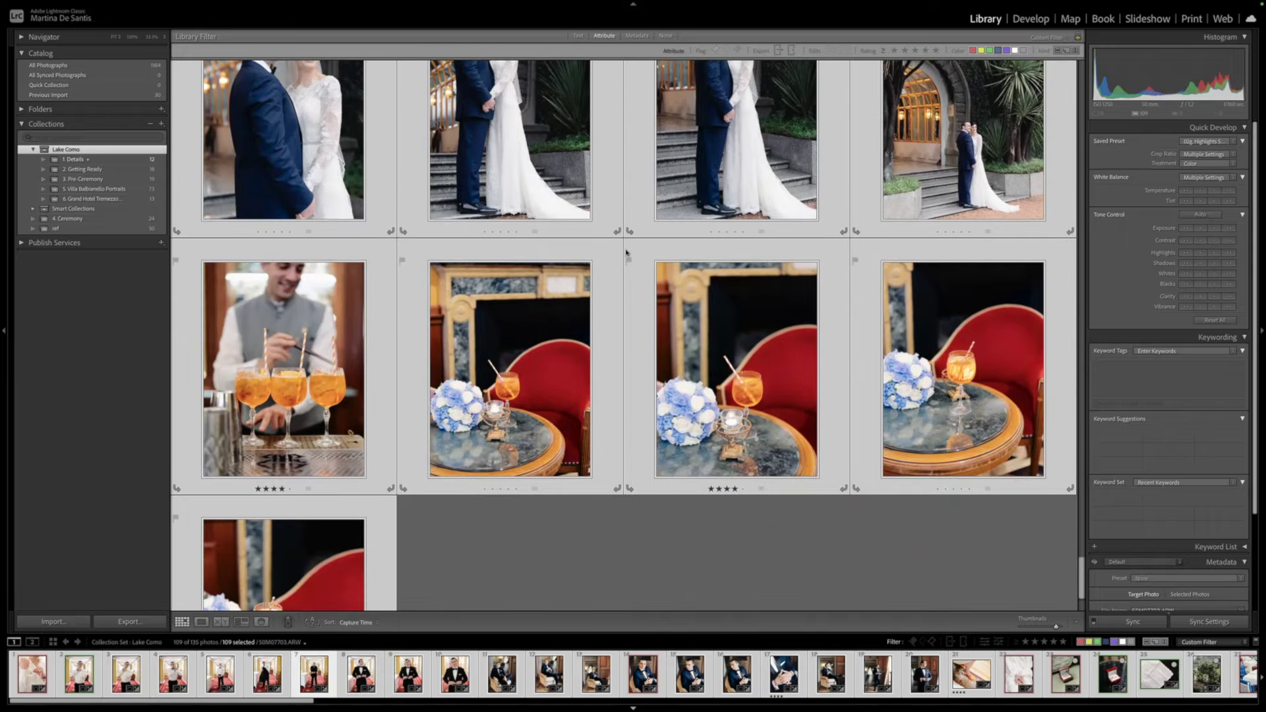
pyautogui.scroll(-4, 627, 253)
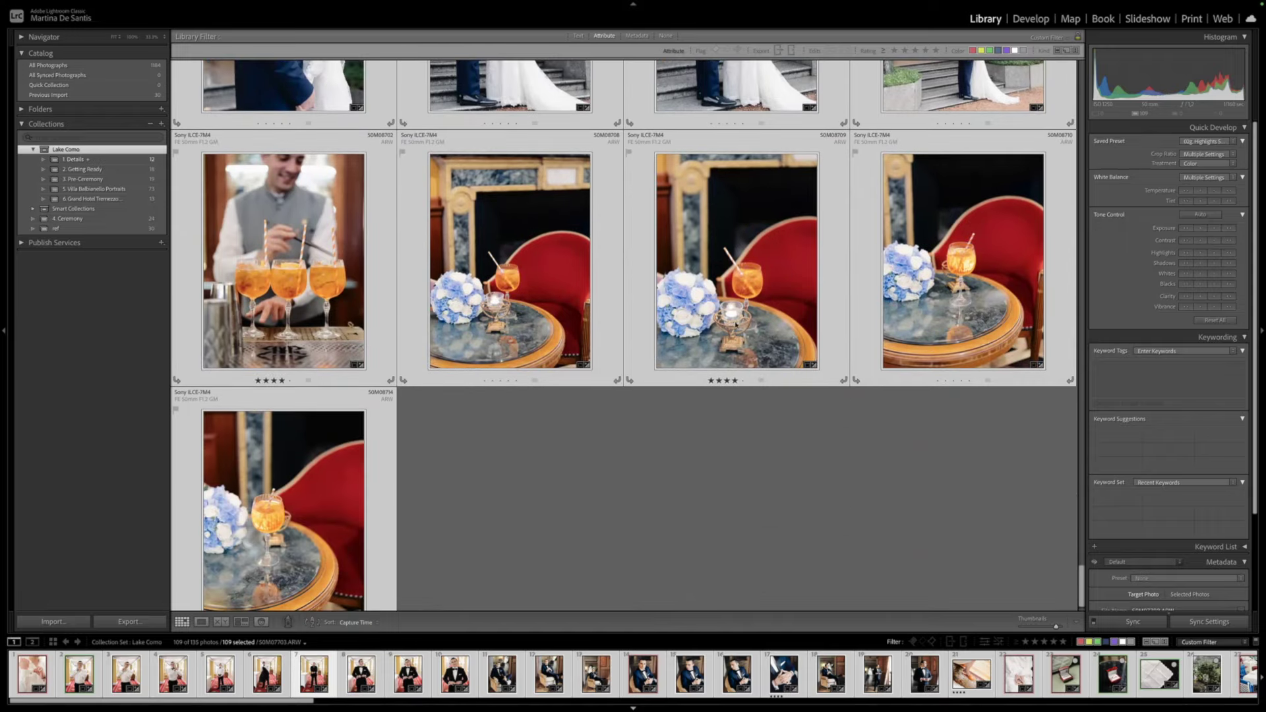
pyautogui.scroll(-1, 736, 324)
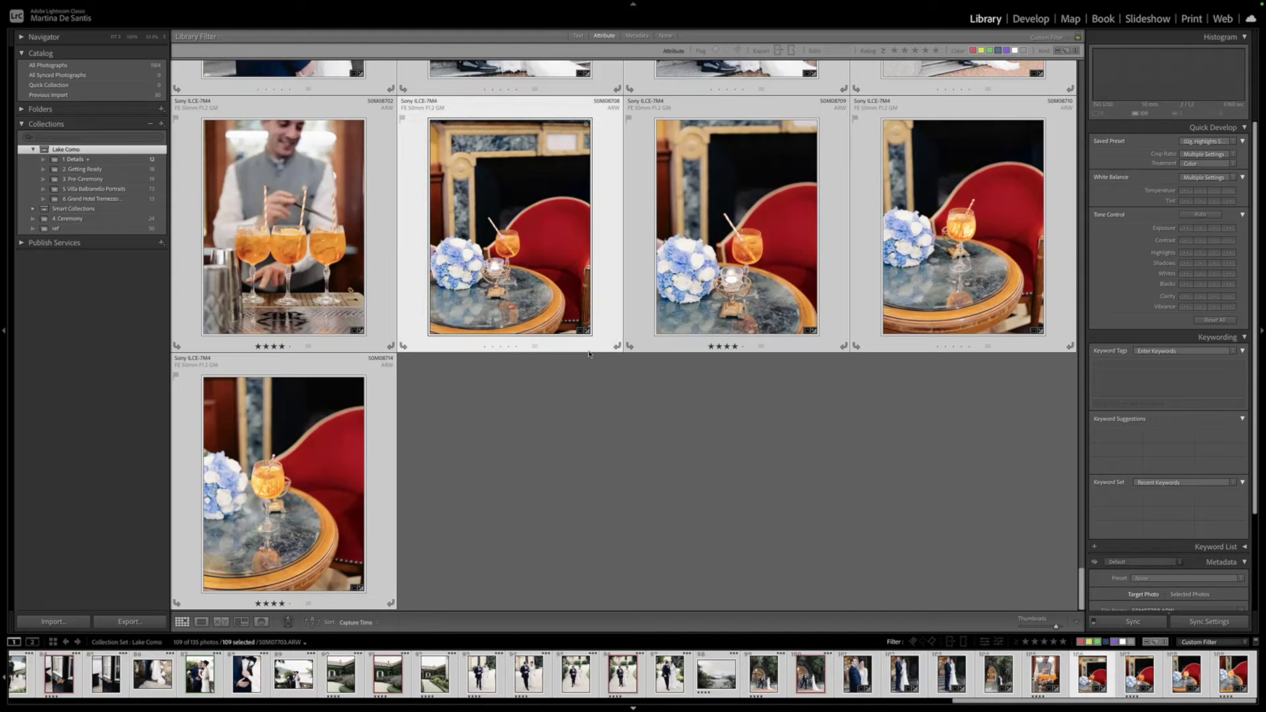
# Undo the reject flag that was applied to all the selected photos
pyautogui.click(725, 279)
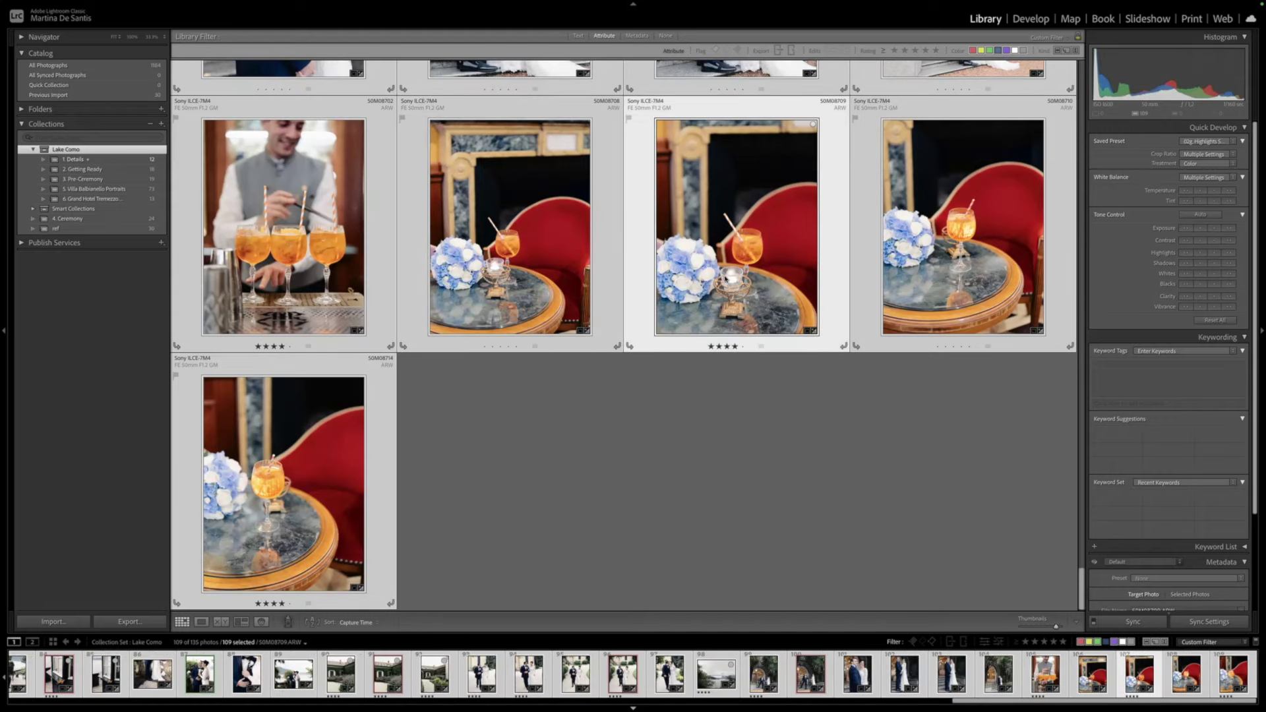
pyautogui.press('x')
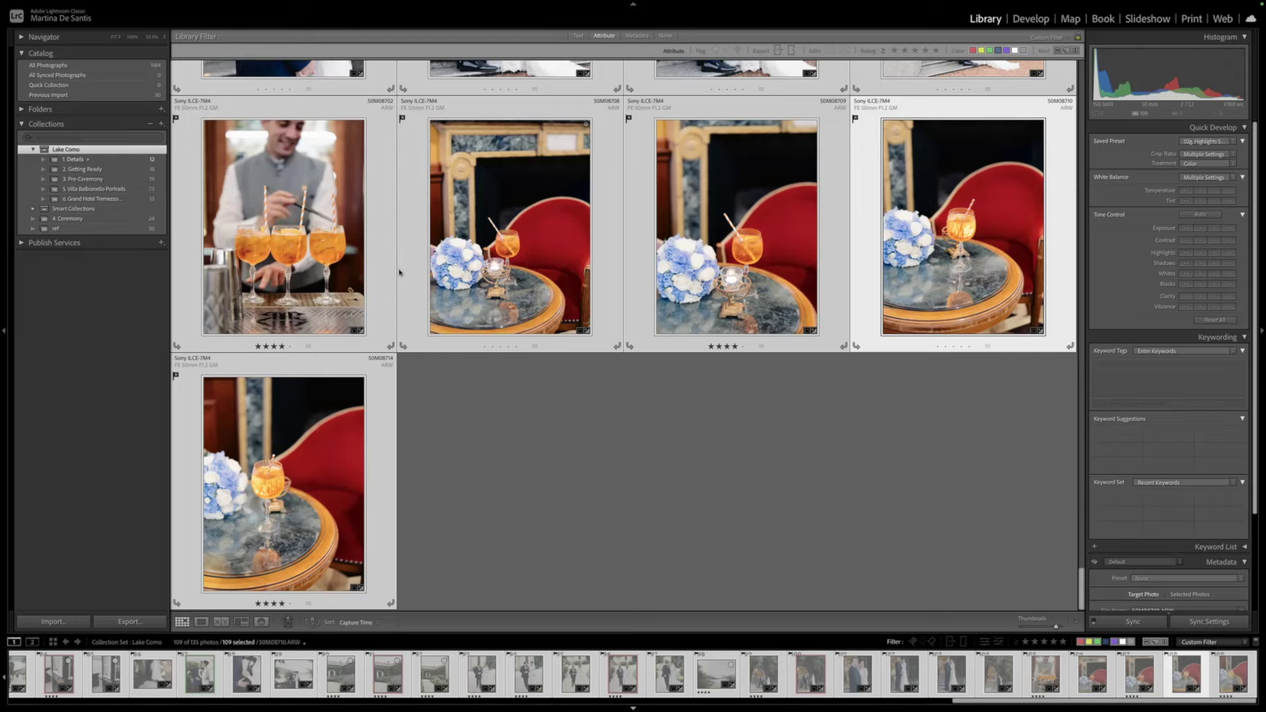
pyautogui.hotkey('ctrl', 'z')
# Reject only the duplicate red-chair spritz shots 50M08709 and 50M08710
pyautogui.press('Left')
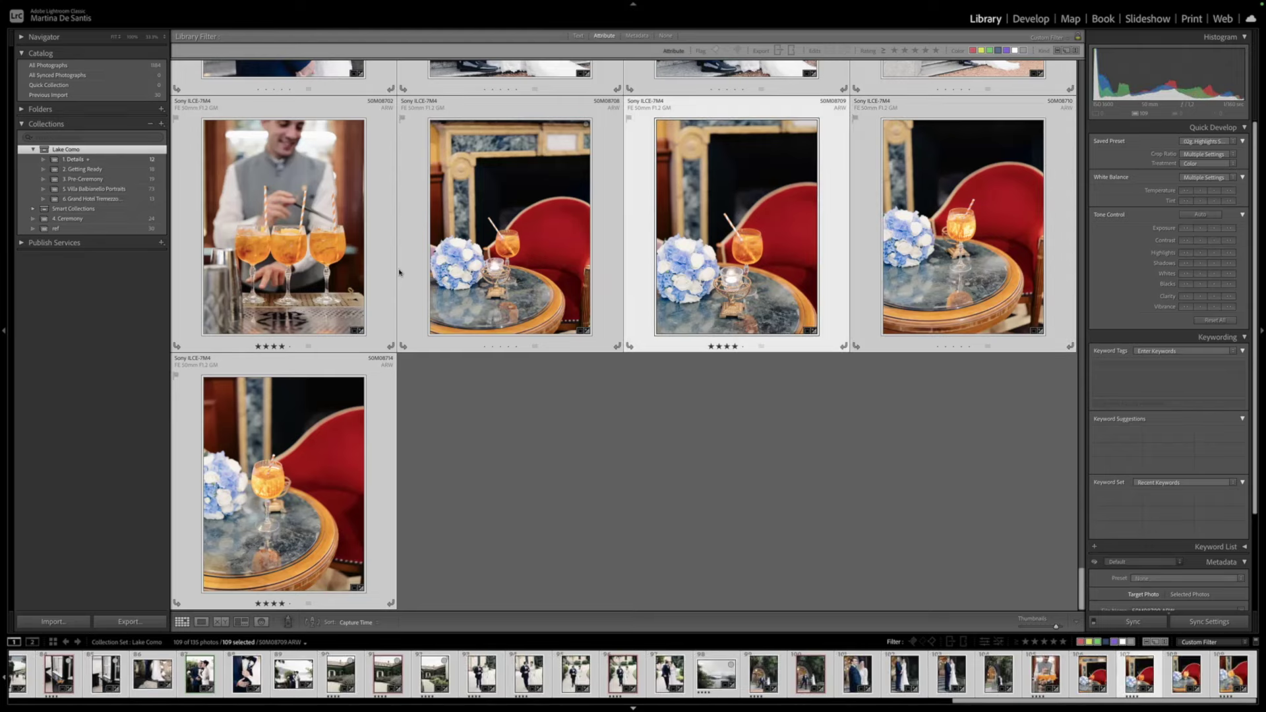
pyautogui.click(715, 242)
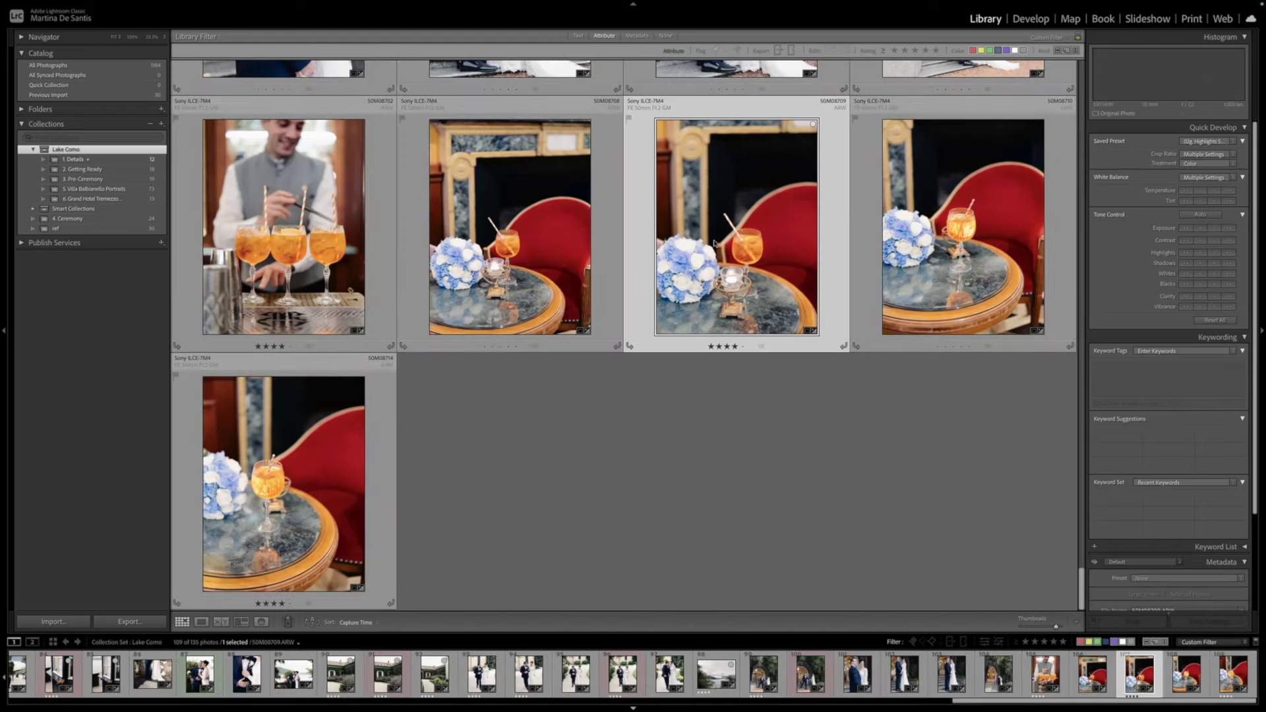
pyautogui.press('x')
pyautogui.press('Right')
pyautogui.press('x')
pyautogui.press('Right')
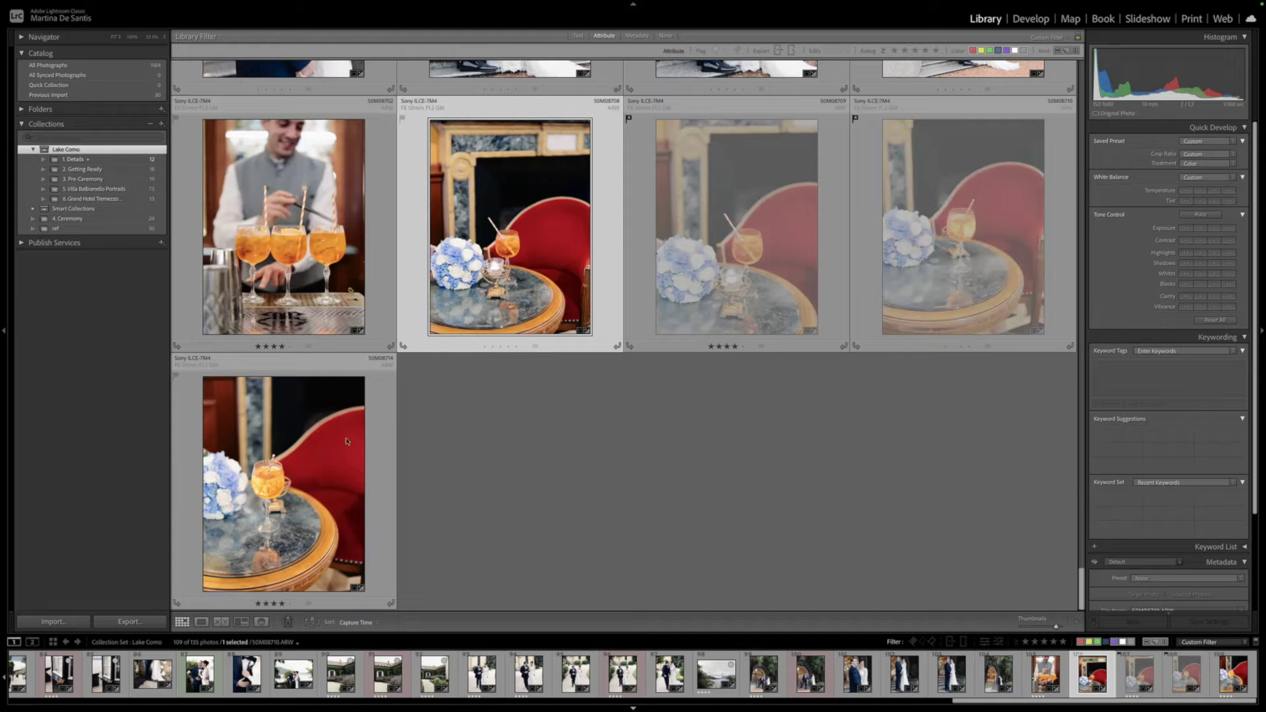
# Shrink the Lake Como grid thumbnails to six per row and scroll through the photos
pyautogui.scroll(10, 660, 363)
pyautogui.scroll(20, 703, 400)
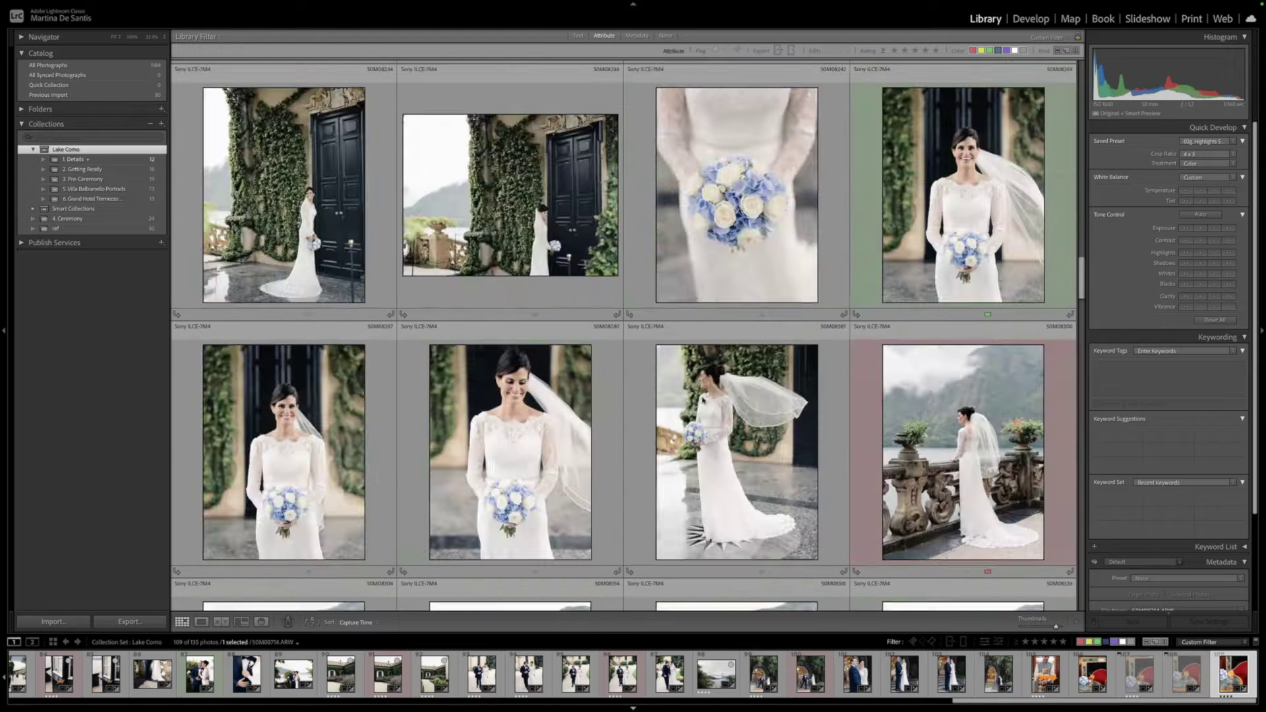
pyautogui.scroll(-8, 703, 400)
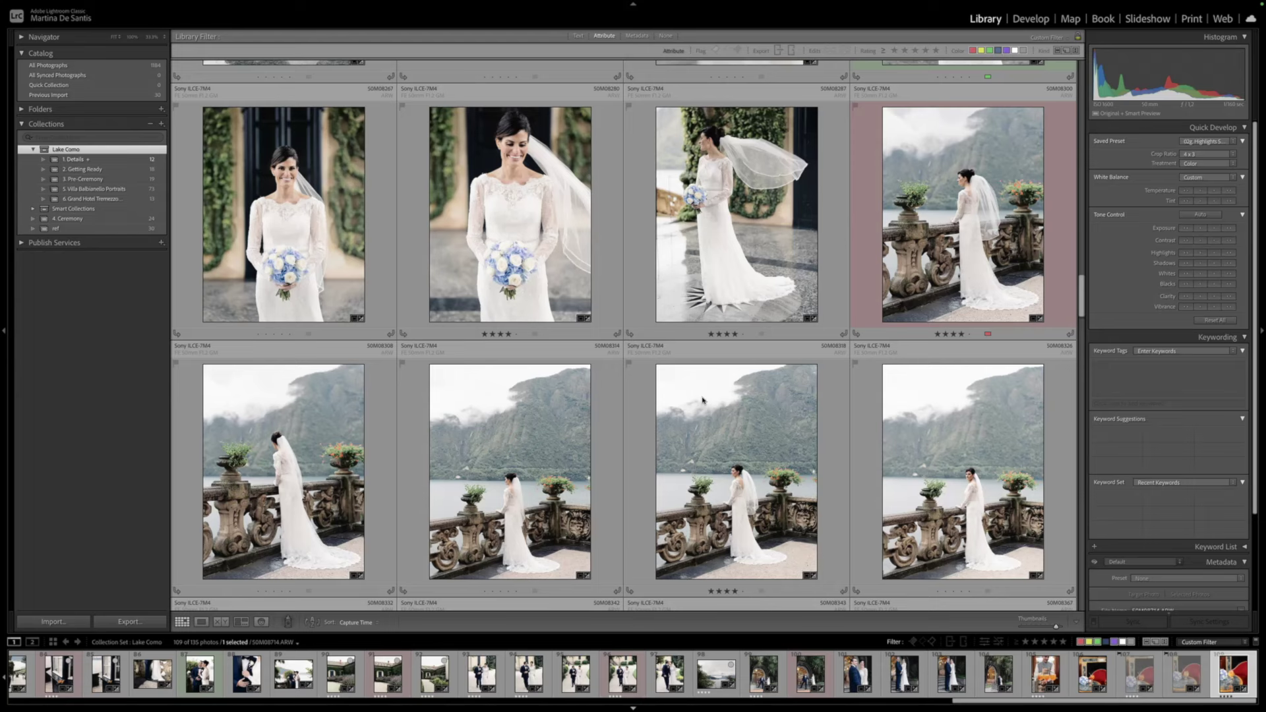
pyautogui.press('-')
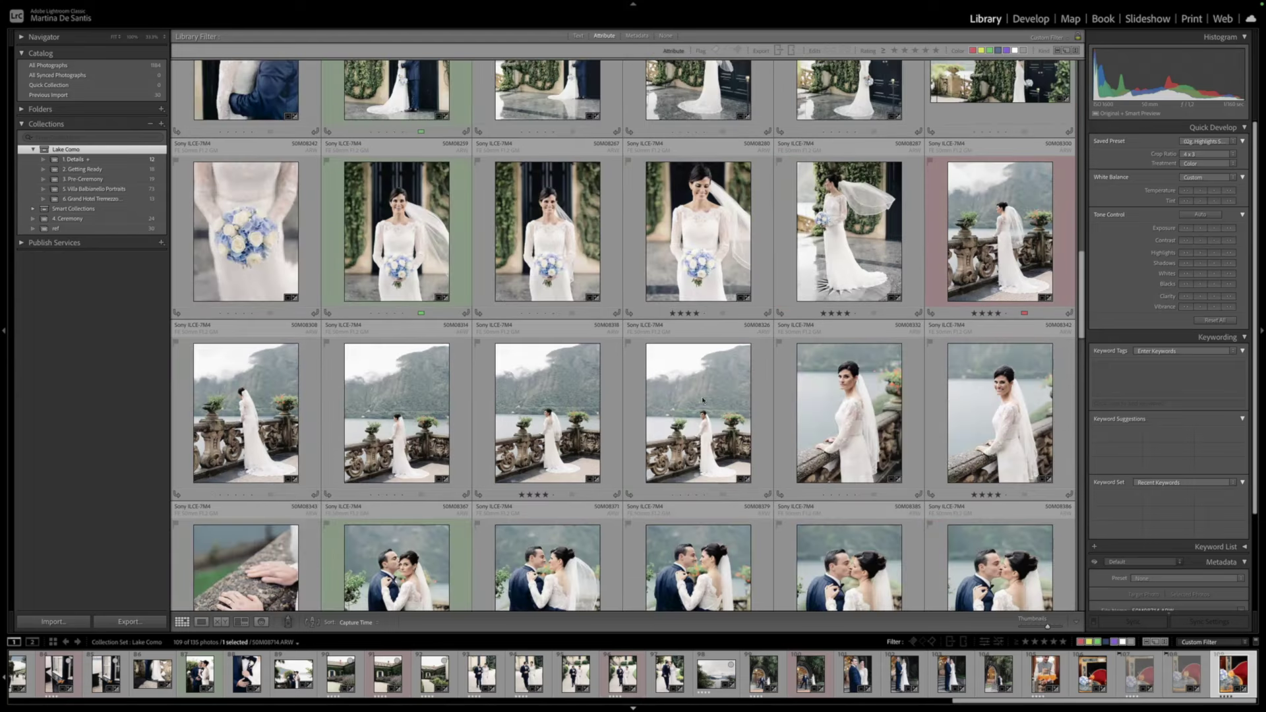
pyautogui.scroll(2, 703, 400)
pyautogui.scroll(-3, 703, 400)
pyautogui.scroll(-10, 703, 400)
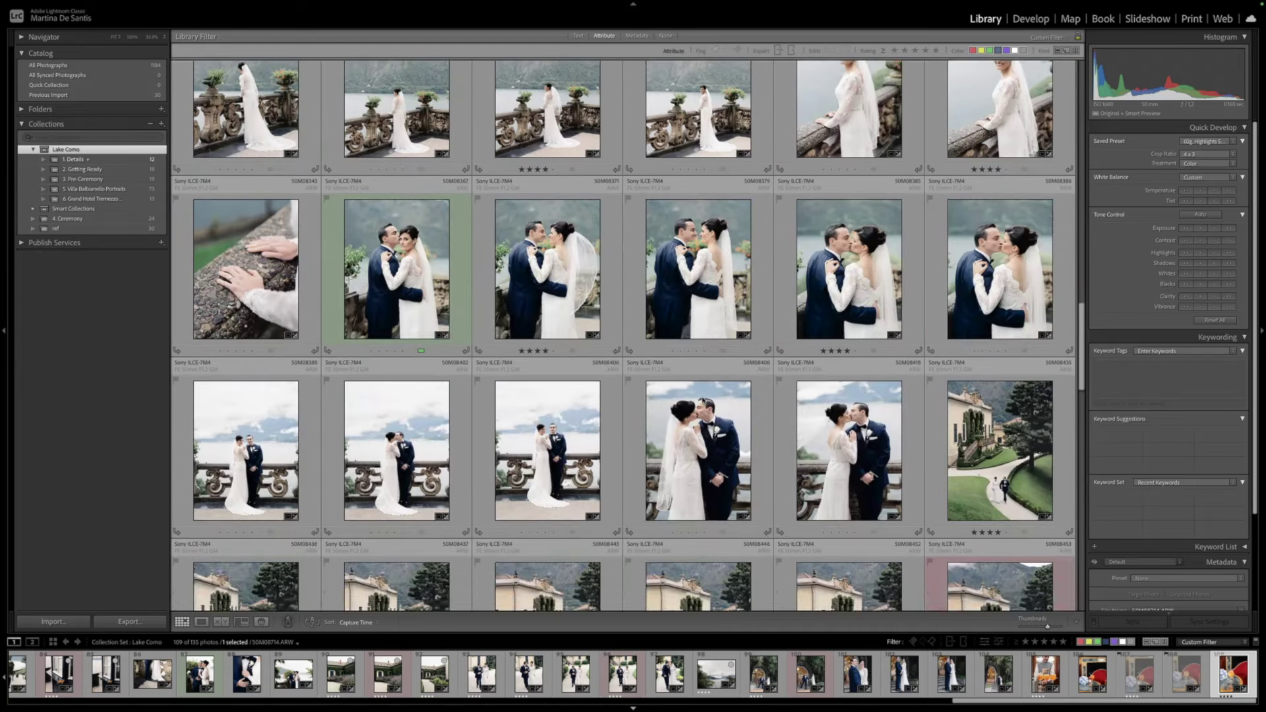